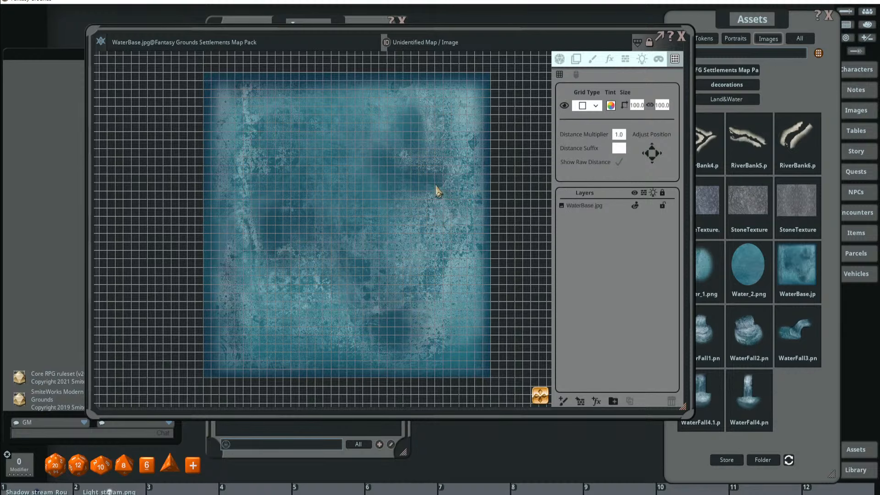
- Lower the alpha of the map's grid tint to make the white grid lines faint
scroll(436, 186, "up", 2)
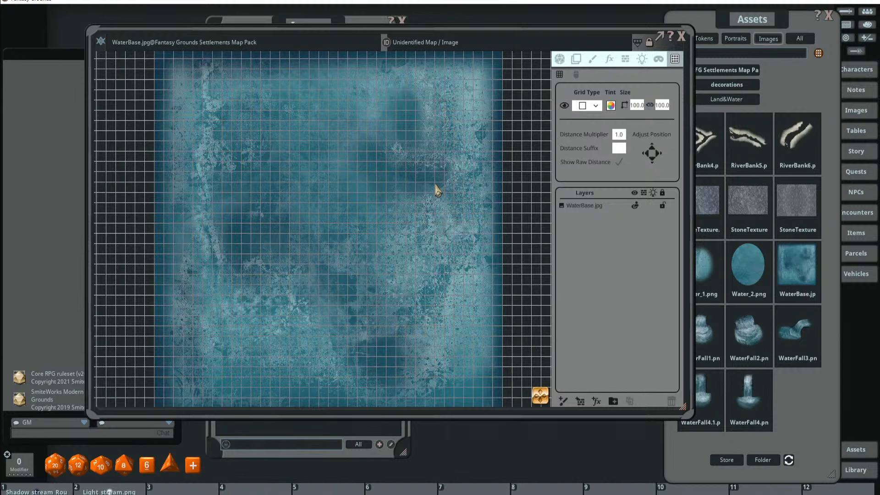
scroll(436, 186, "down", 1)
left_click_drag(434, 185, 433, 187)
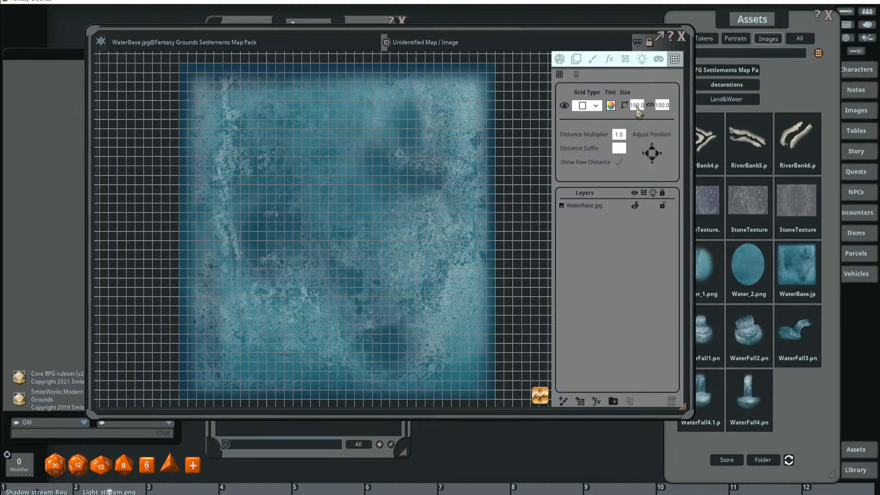
left_click(612, 108)
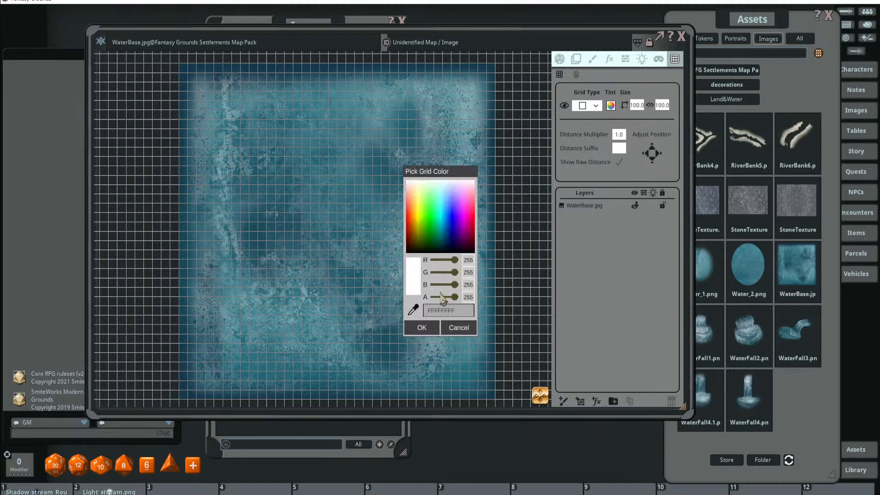
left_click_drag(455, 297, 439, 299)
left_click(422, 328)
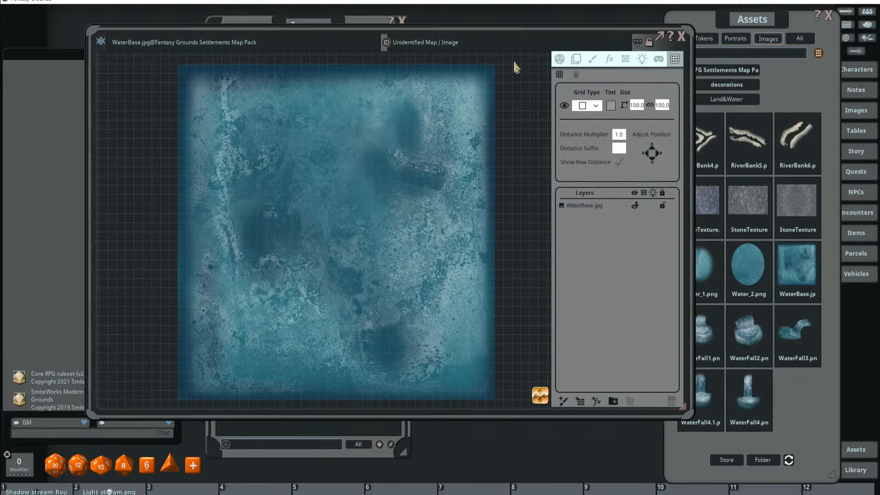
scroll(415, 214, "up", 2)
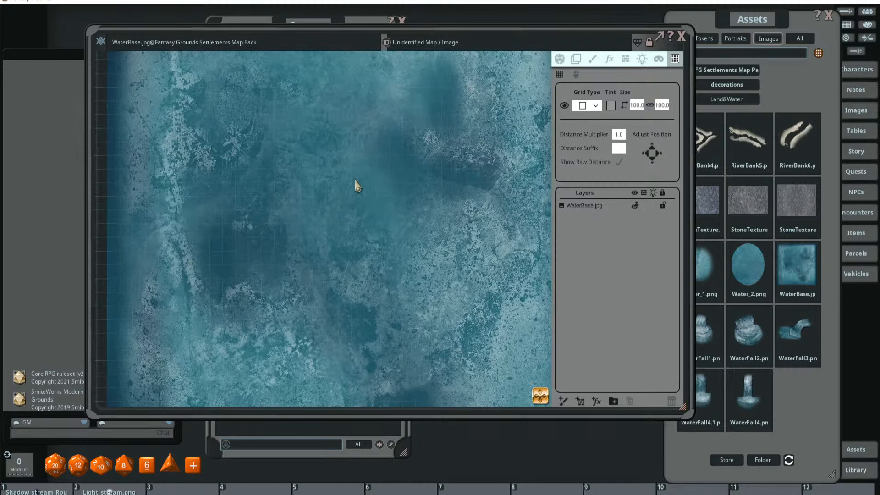
scroll(345, 211, "down", 2)
- Filter the image assets by "coast" and look through the pages of matching coast pieces
left_click(696, 110)
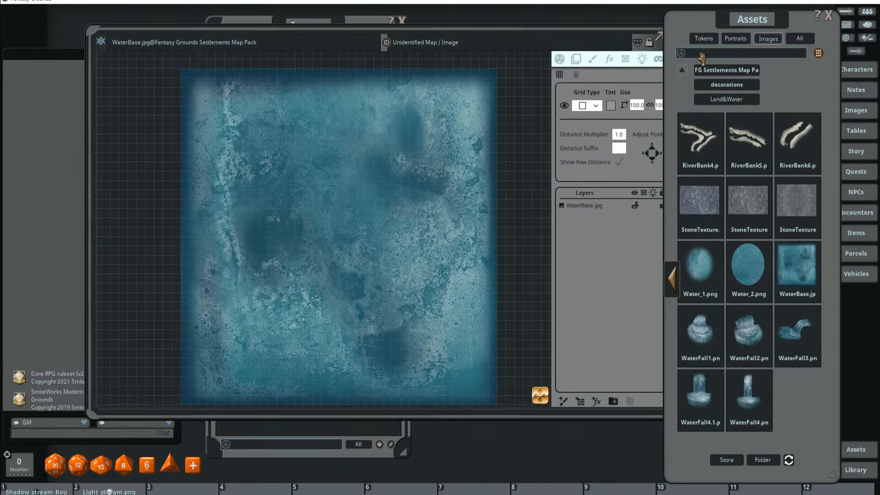
key("Return")
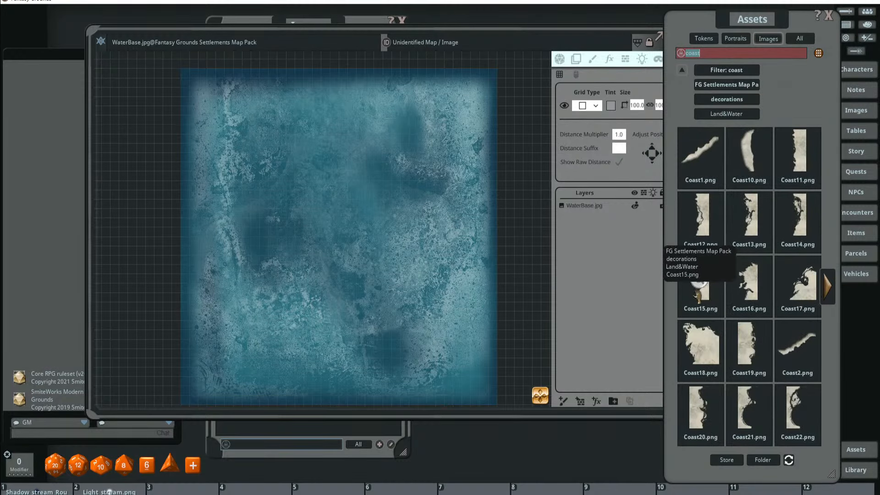
left_click(830, 288)
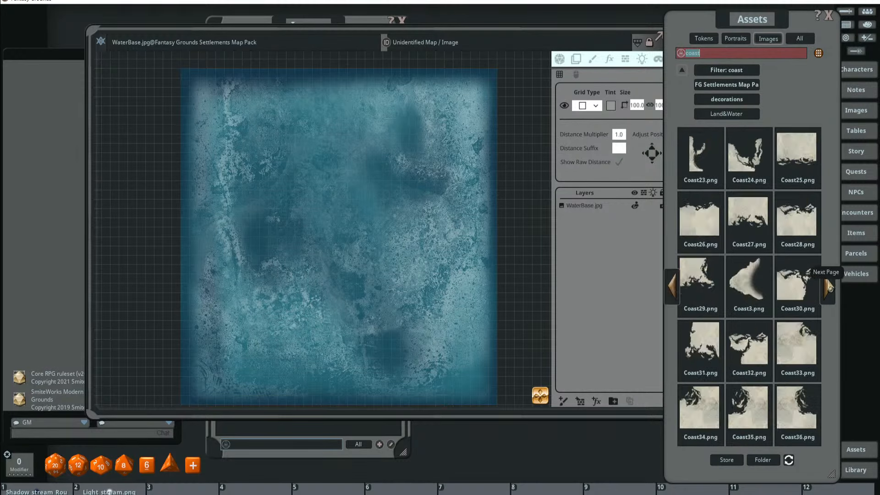
left_click(829, 288)
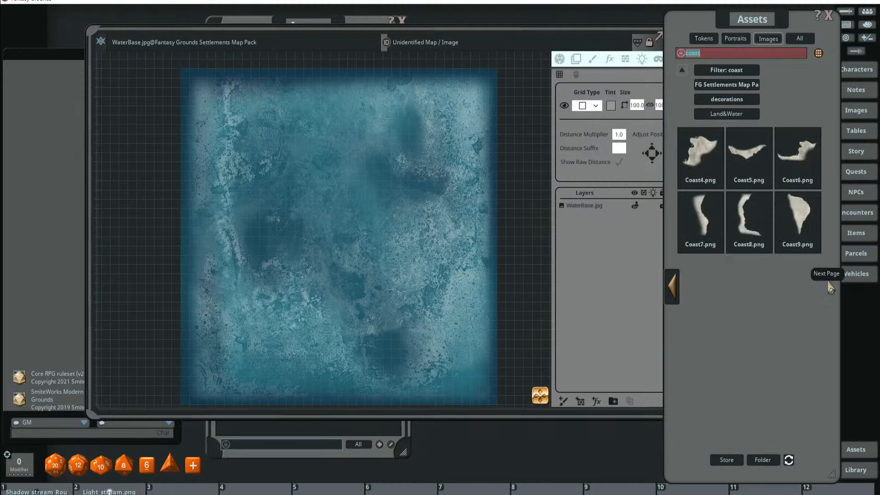
left_click(673, 291)
left_click(672, 292)
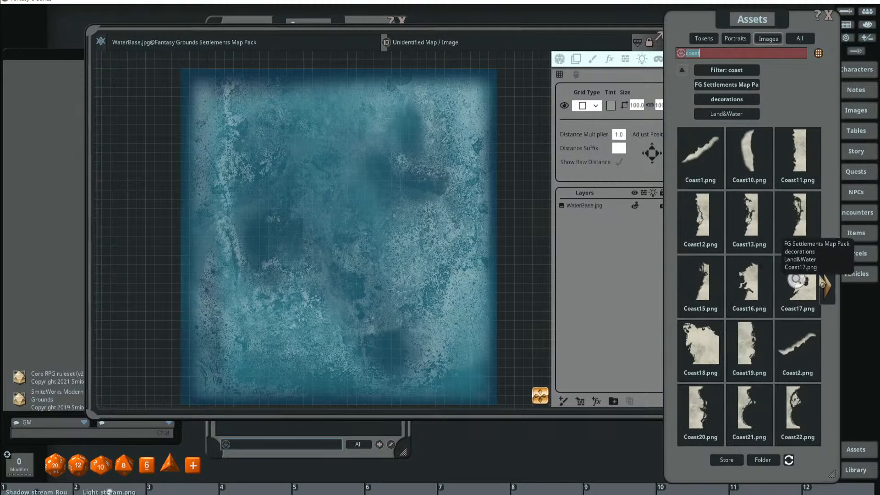
left_click(829, 287)
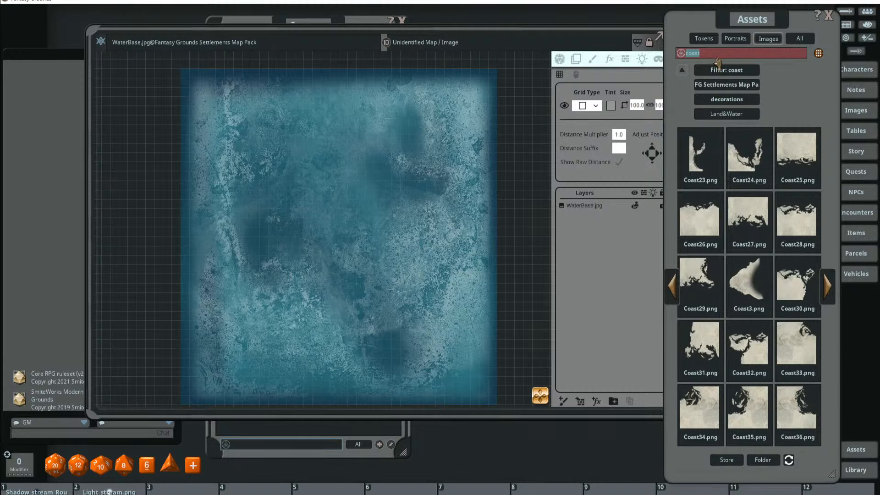
- Clear the asset filter, find Land1.png in the Land&Water images, and place it on the upper-left part of the water map
key("BackSpace")
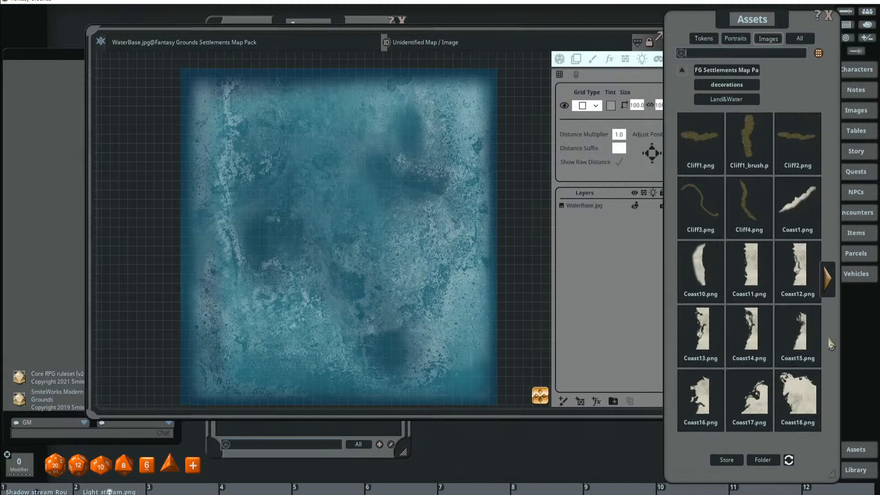
left_click(829, 276)
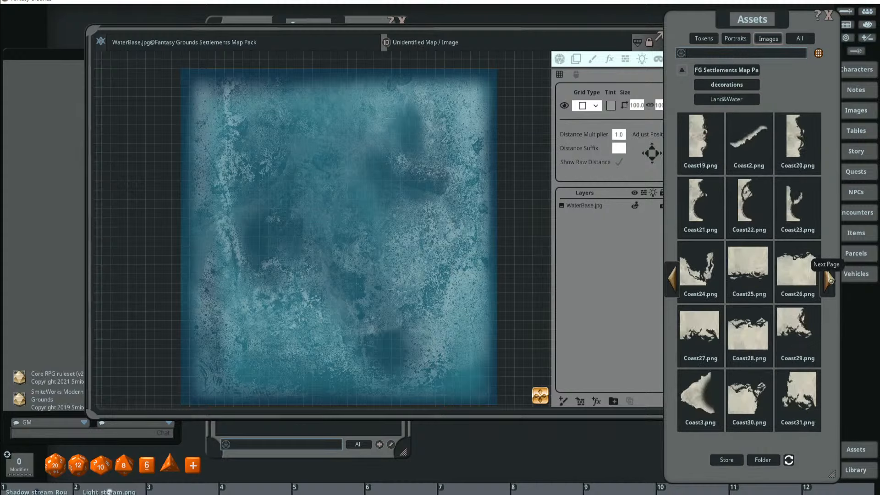
left_click(830, 281)
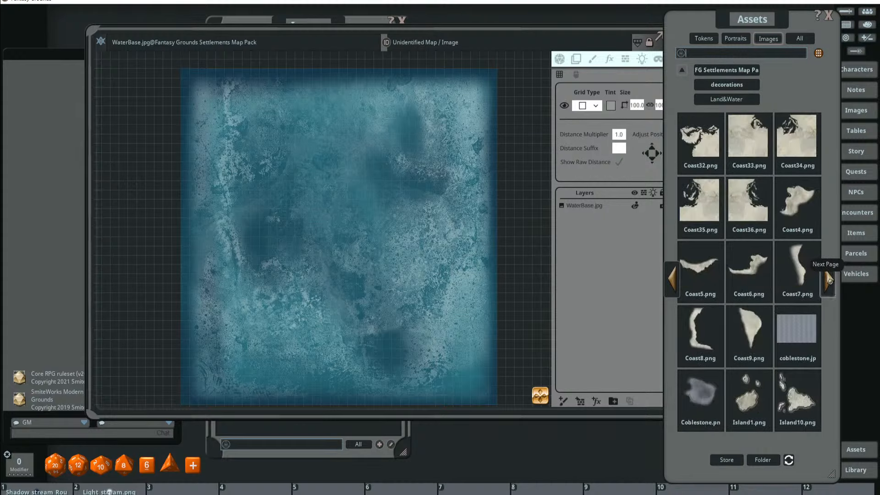
left_click(829, 281)
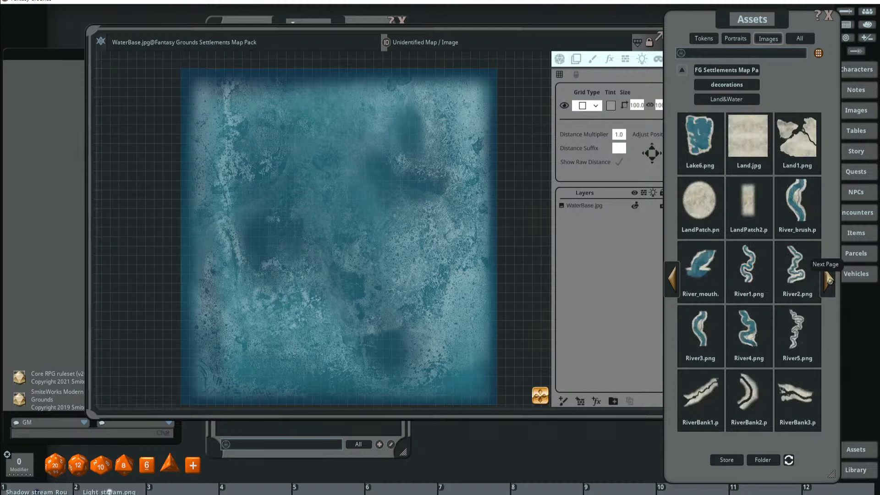
left_click(830, 280)
left_click(672, 278)
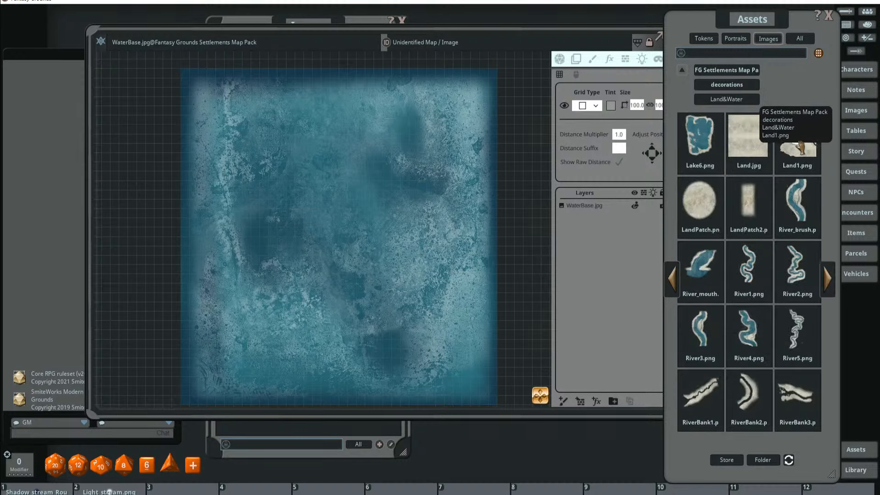
left_click_drag(799, 147, 298, 185)
scroll(335, 197, "up", 5)
scroll(339, 212, "down", 6)
scroll(303, 200, "up", 2)
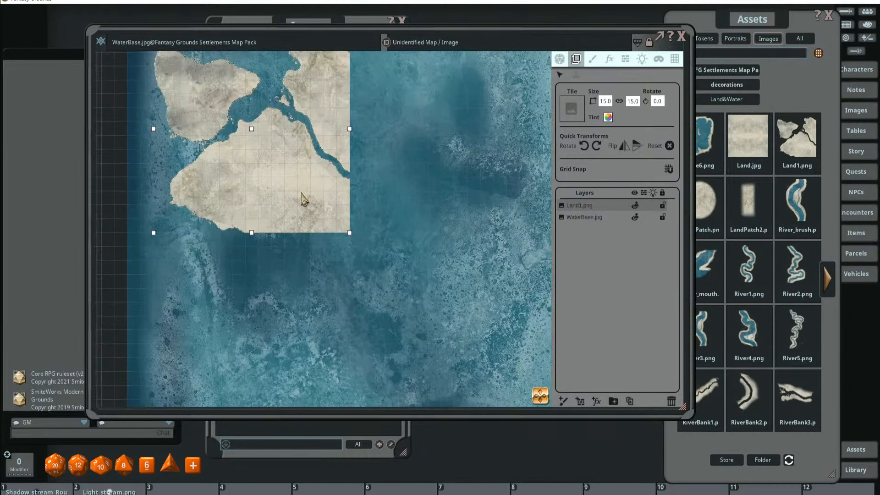
scroll(320, 249, "down", 4)
scroll(300, 252, "up", 1)
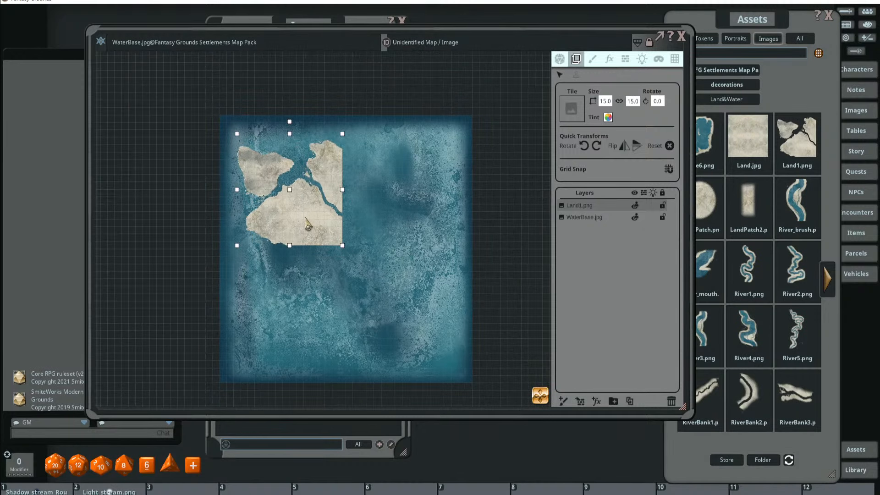
scroll(310, 224, "up", 2)
scroll(331, 213, "up", 2)
scroll(329, 213, "down", 1)
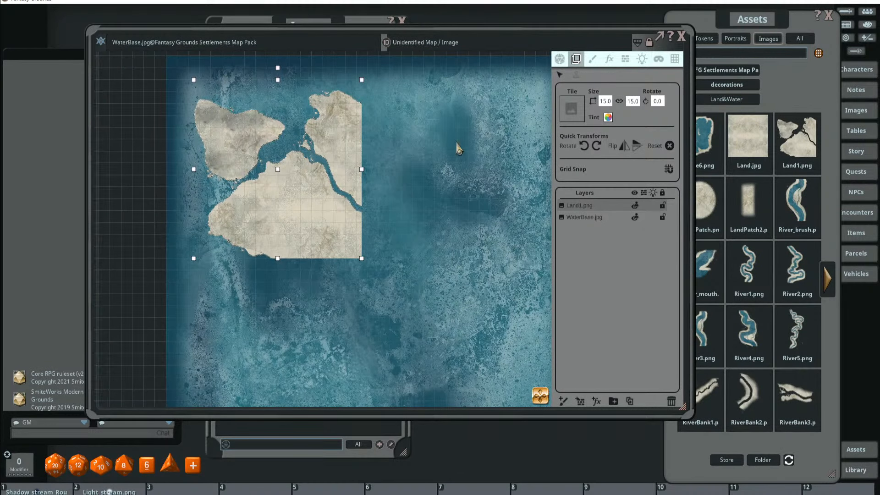
- Shift the Land1.png tile one grid square to the left on the water map
left_click_drag(443, 258, 390, 246)
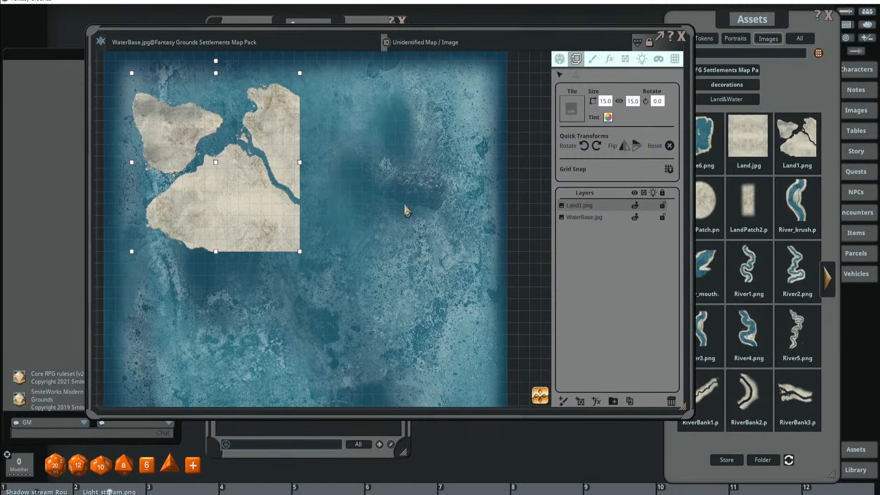
left_click_drag(280, 186, 269, 186)
scroll(275, 146, "up", 4)
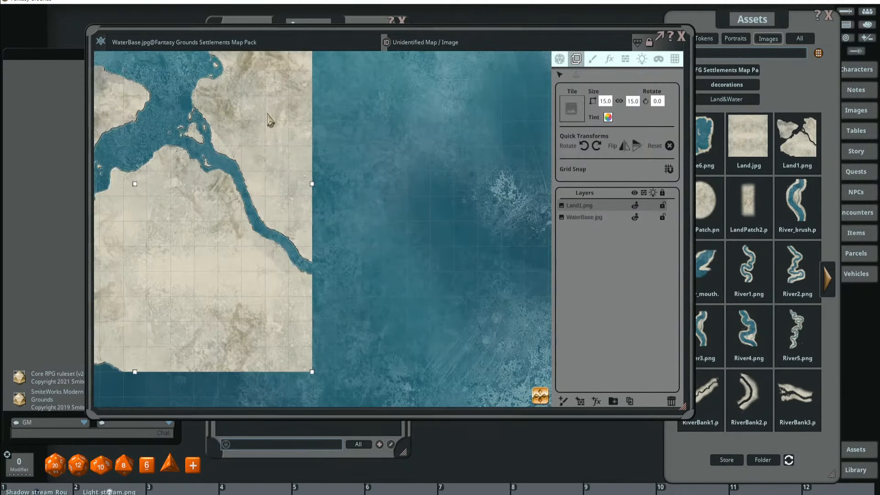
scroll(269, 120, "down", 4)
scroll(345, 231, "up", 3)
scroll(346, 222, "down", 3)
left_click_drag(354, 211, 318, 229)
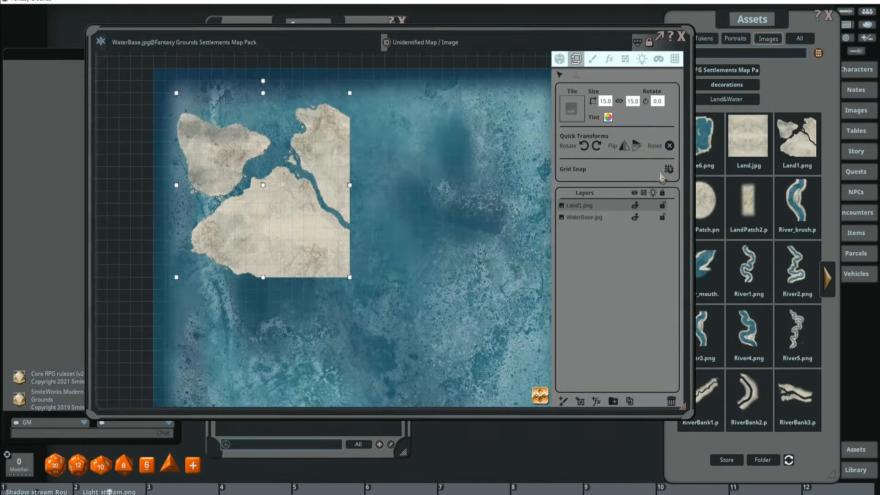
- Find Coast26.png in the Land&Water images and place it against the upper part of Land1.png's straight right edge
left_click(690, 120)
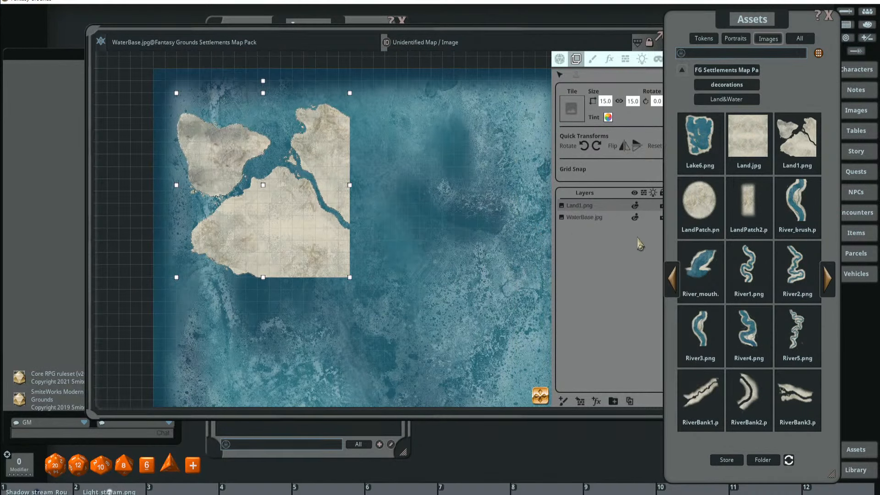
left_click(673, 280)
left_click(674, 281)
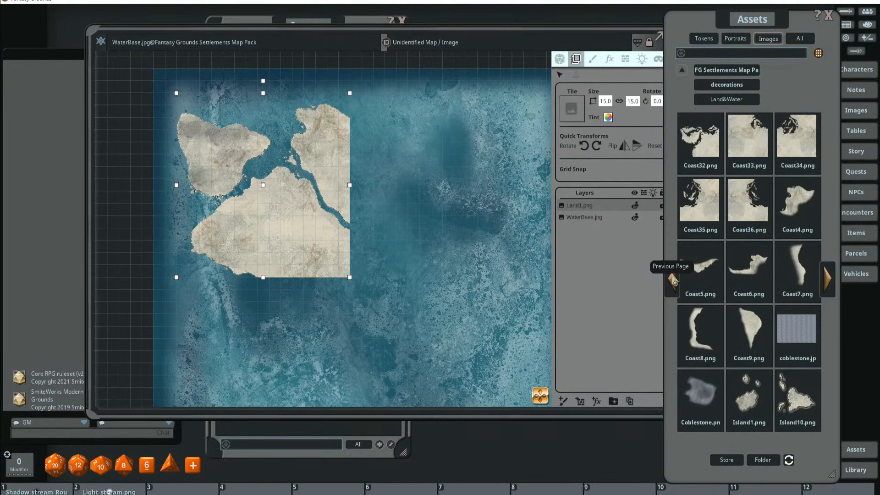
left_click(673, 281)
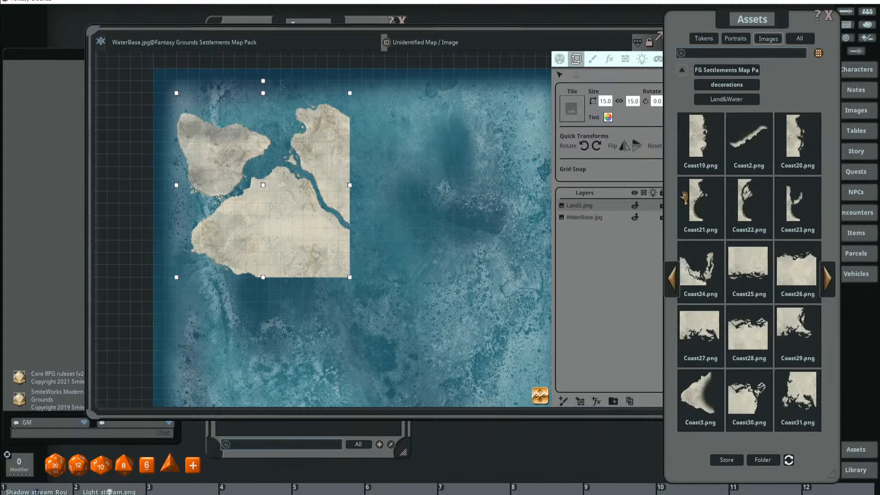
left_click_drag(797, 268, 395, 146)
scroll(389, 142, "up", 3)
scroll(385, 137, "down", 2)
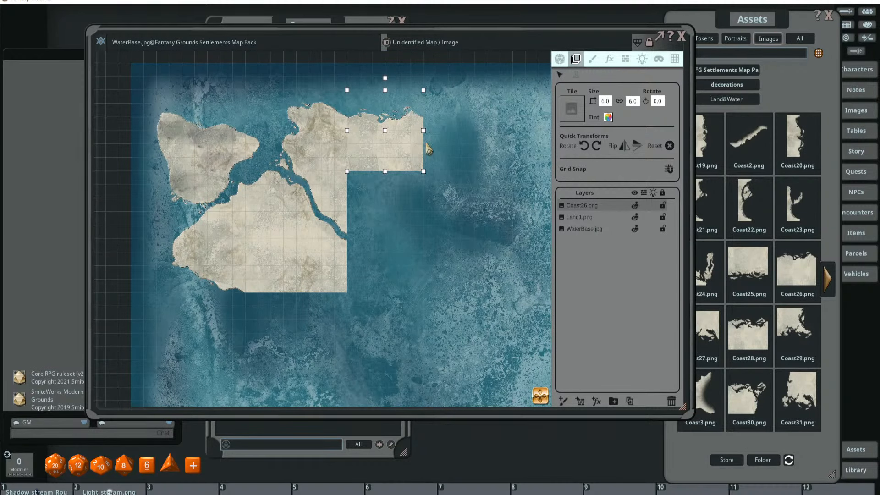
- Move the Assets window and the map window apart so that they no longer overlap
left_click_drag(734, 21, 757, 19)
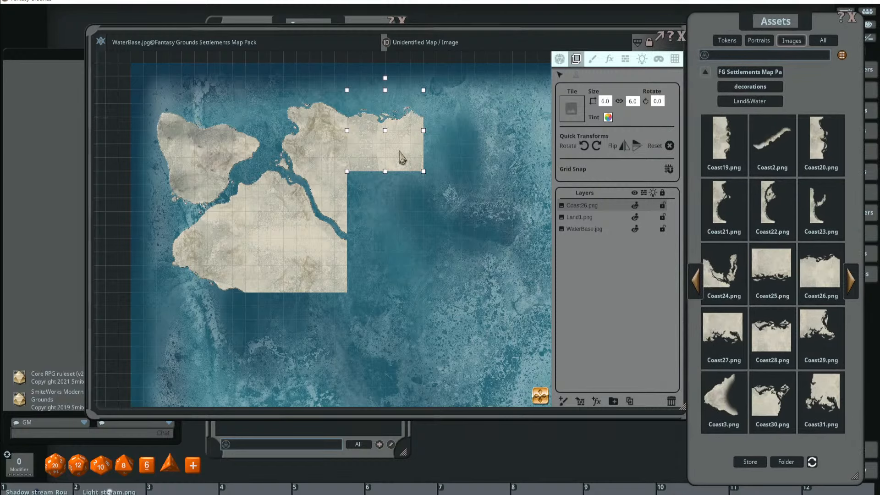
left_click_drag(464, 187, 452, 187)
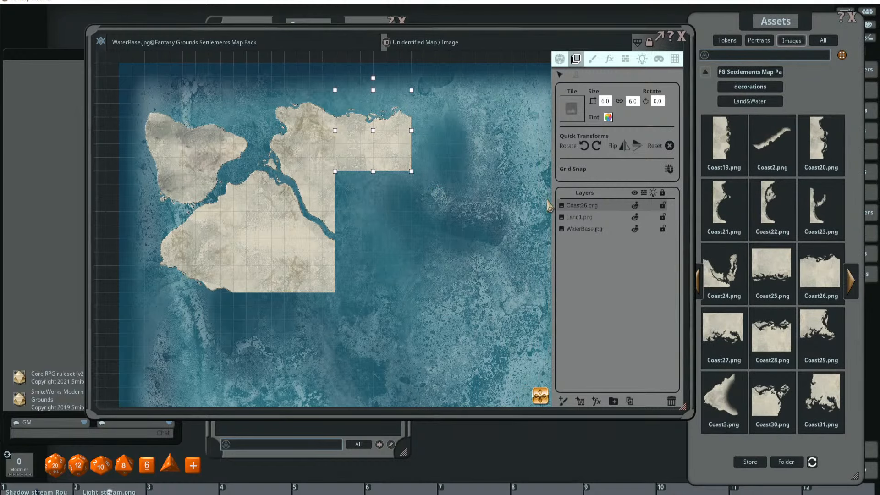
left_click_drag(619, 30, 590, 31)
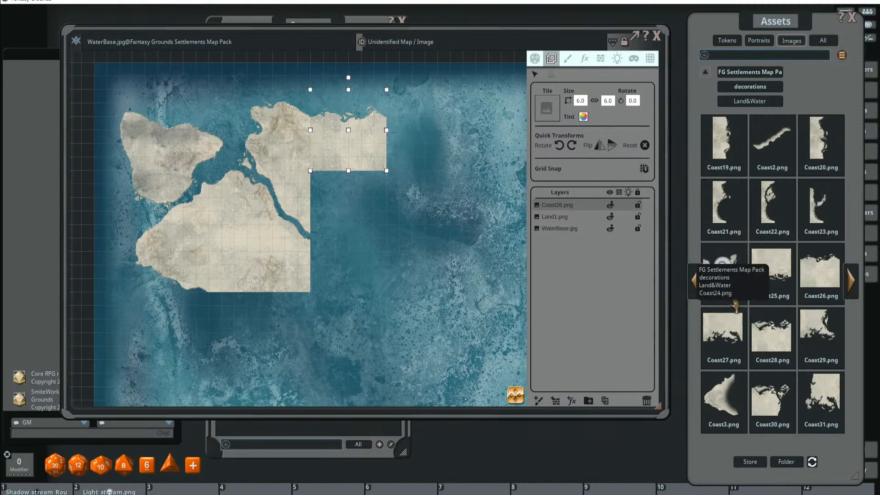
- Place Coast29.png against the right edge of the Coast26.png tile and rotate it to 270 degrees
left_click_drag(820, 275, 403, 144)
left_click(558, 145)
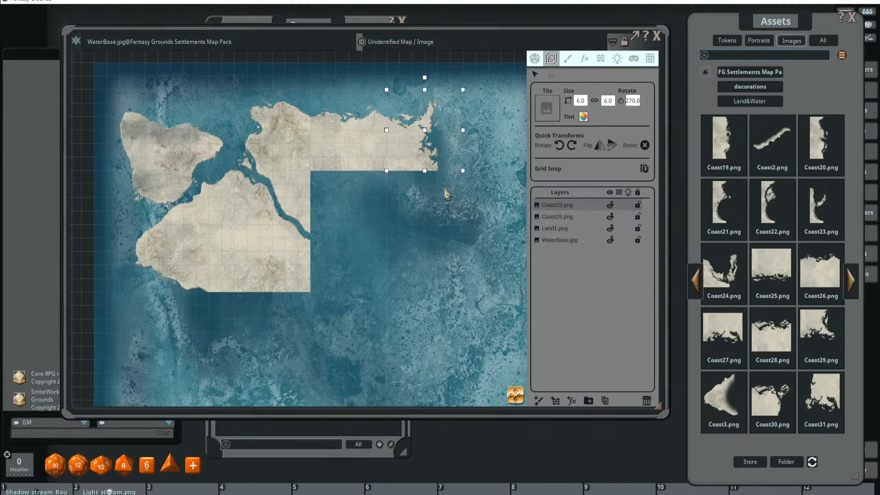
scroll(437, 187, "up", 4)
scroll(438, 192, "down", 3)
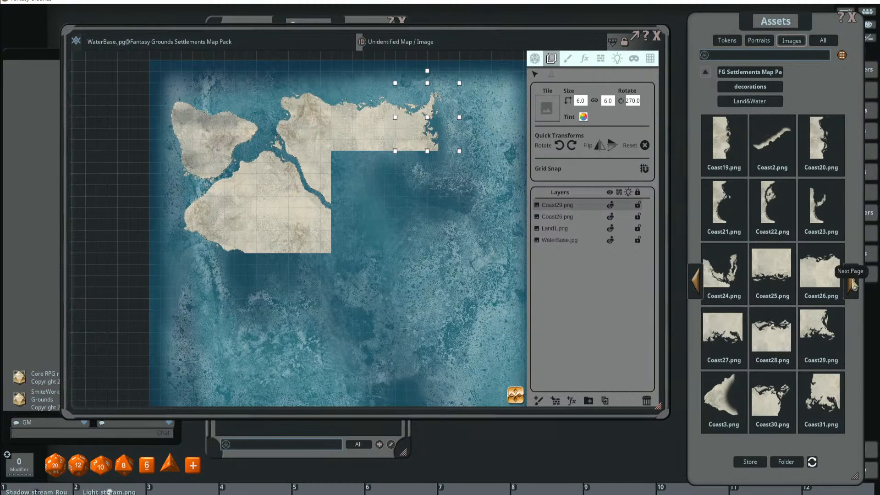
- Place Coast35.png directly below the Coast29.png tile to continue the eastern shoreline, and rotate it to 90 degrees
left_click(852, 281)
left_click_drag(723, 207, 462, 209)
left_click(572, 145)
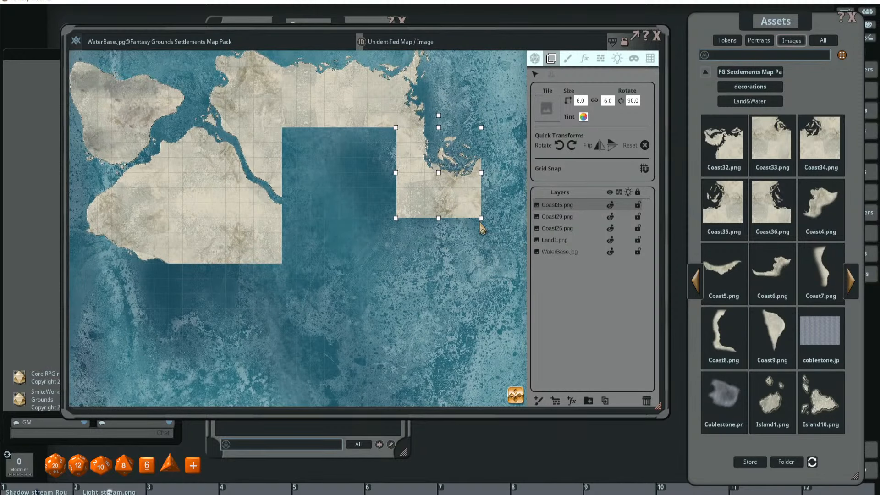
scroll(385, 250, "down", 1)
scroll(413, 250, "up", 2)
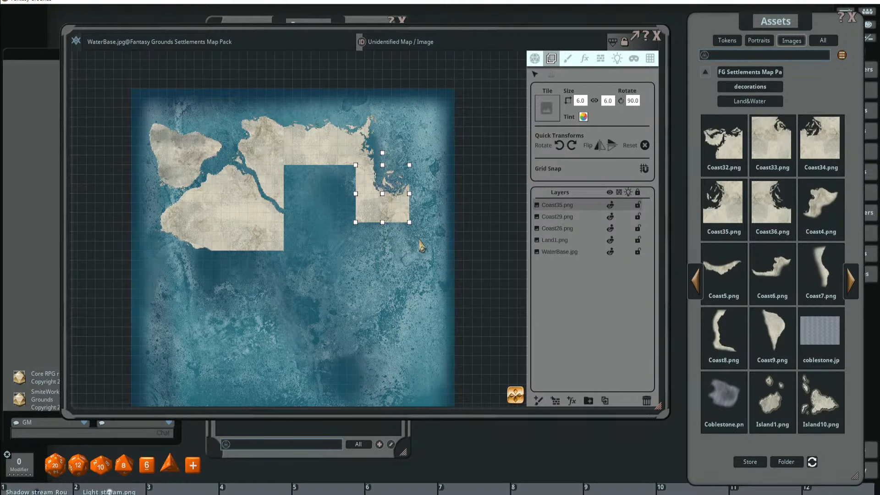
scroll(288, 220, "up", 2)
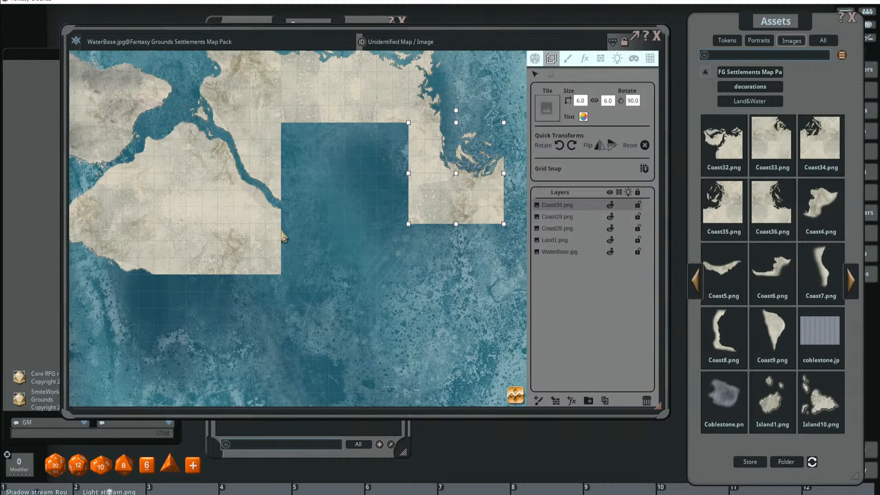
left_click_drag(293, 230, 303, 220)
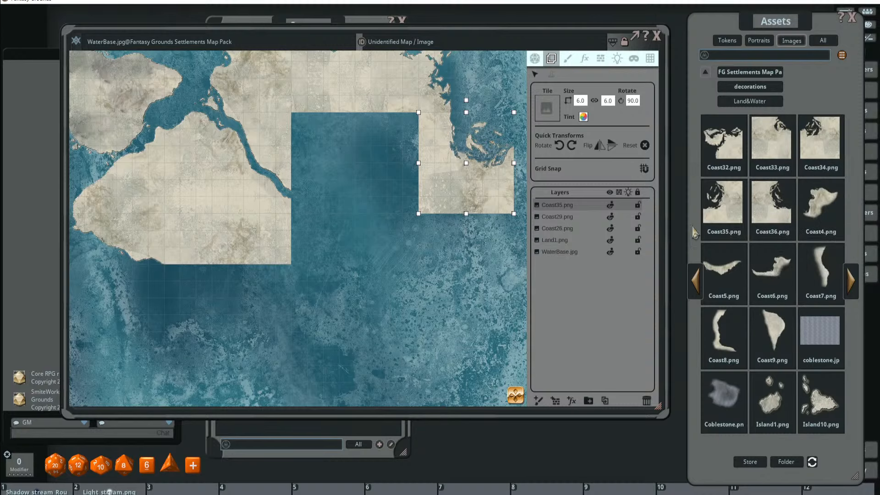
- Place Coast32.png against the right edge of the Coast35.png tile and rotate it to 90 degrees
left_click_drag(772, 137, 445, 196)
left_click(572, 146)
left_click(572, 146)
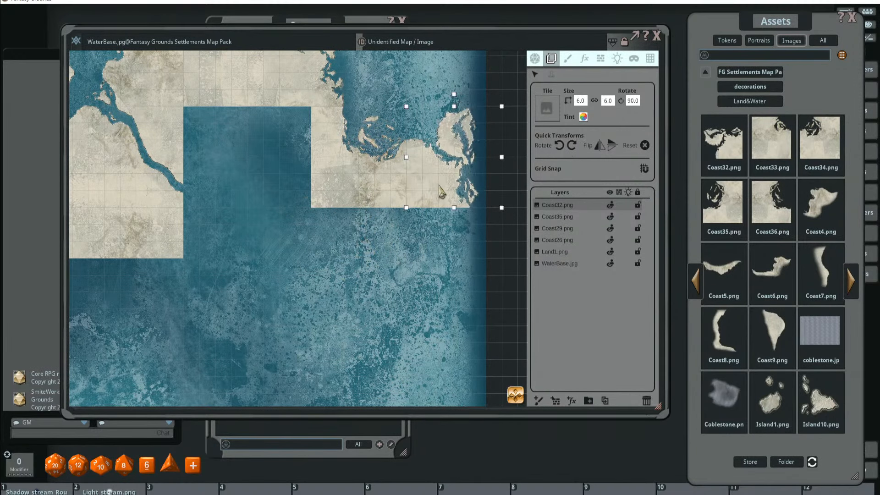
left_click_drag(484, 228, 499, 218)
- Find Coast20.png in the Land&Water images and place it directly below the Coast32.png tile to extend the eastern shoreline southward
left_click(695, 281)
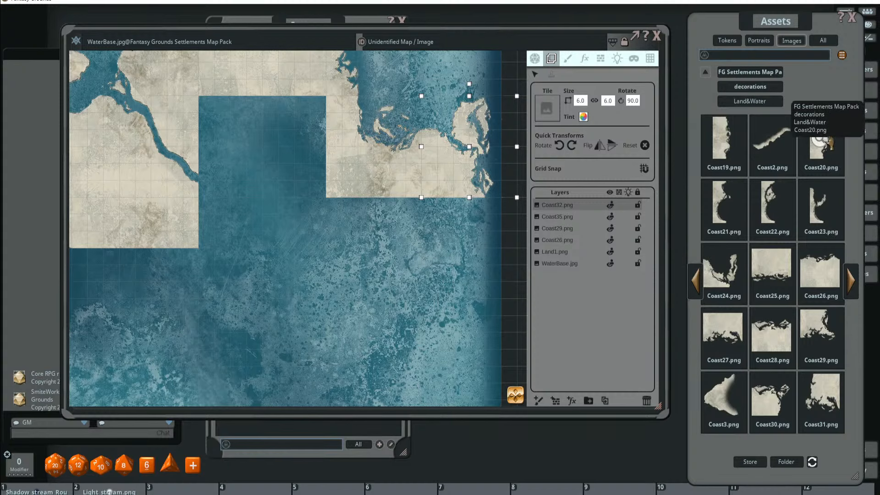
left_click_drag(820, 140, 466, 316)
scroll(460, 287, "down", 4)
left_click_drag(448, 264, 467, 208)
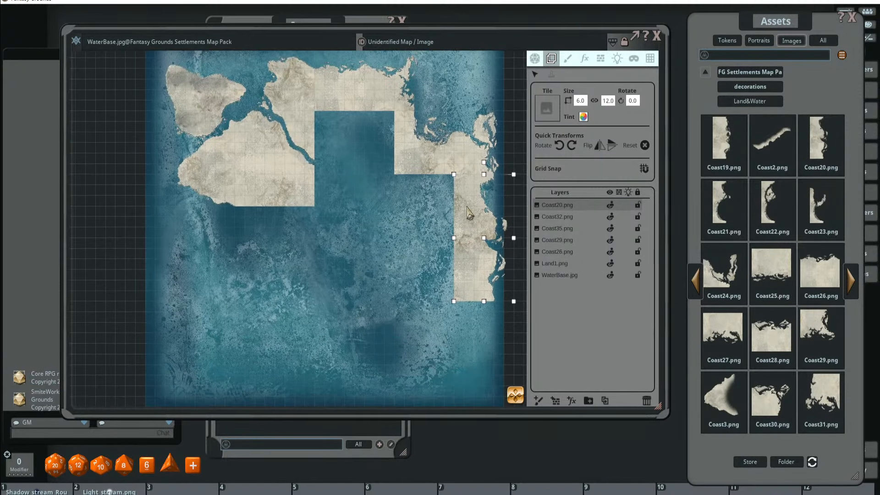
- Place Coast27.png against Land1.png's straight bottom edge and rotate it to 90 degrees to form a western shoreline
left_click_drag(459, 293, 463, 263)
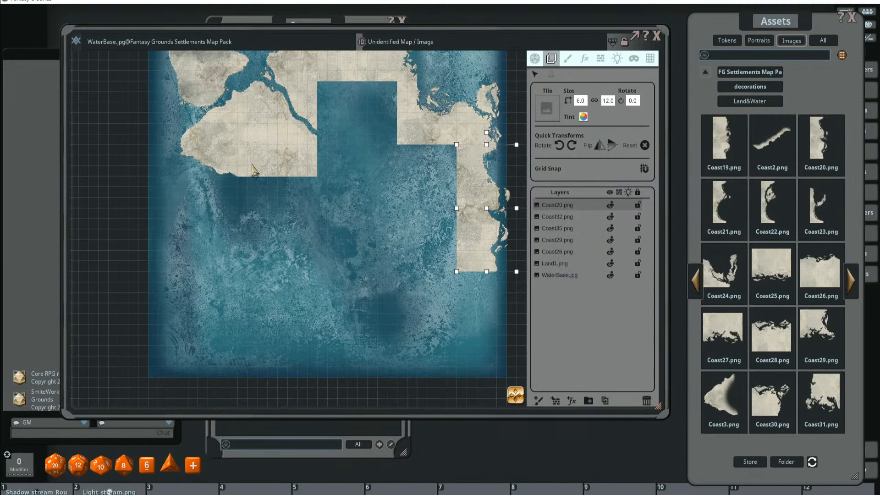
scroll(453, 255, "down", 2)
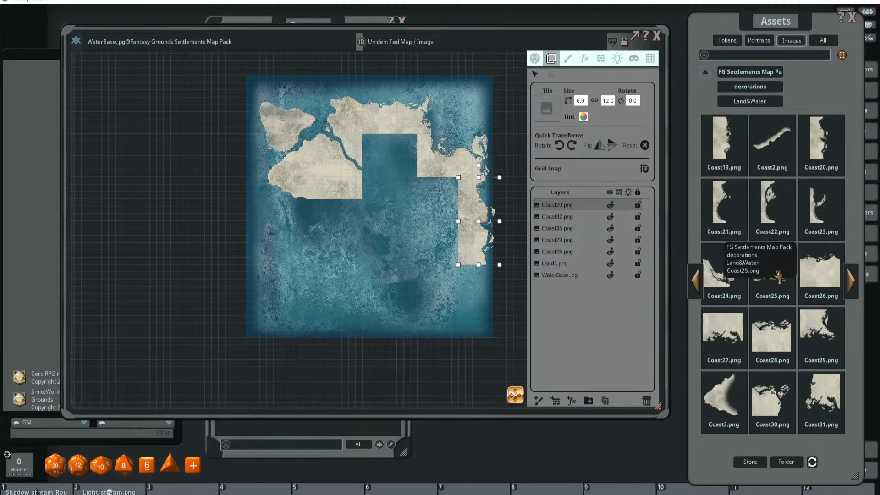
left_click_drag(723, 330, 328, 215)
left_click(573, 146)
scroll(303, 206, "up", 4)
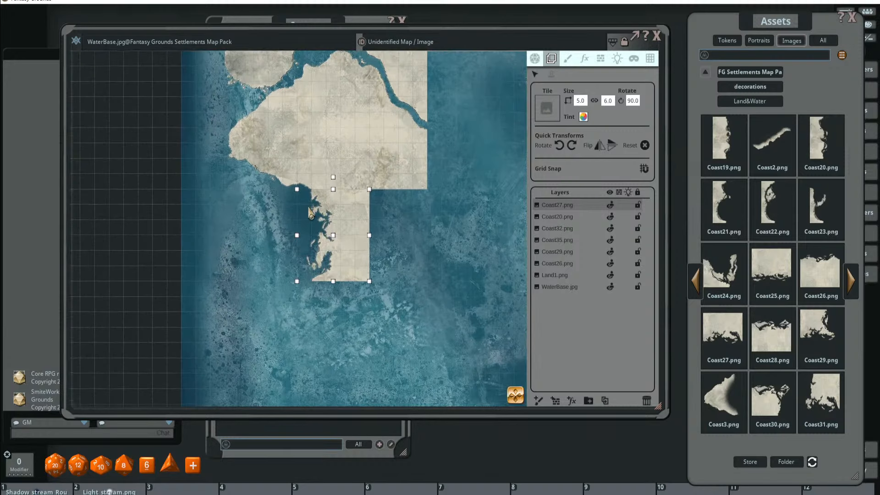
left_click_drag(389, 213, 387, 189)
- Rotate a Coast24.png tile to 180 degrees and place it directly below the Coast27.png tile as the southwestern corner
scroll(386, 192, "down", 3)
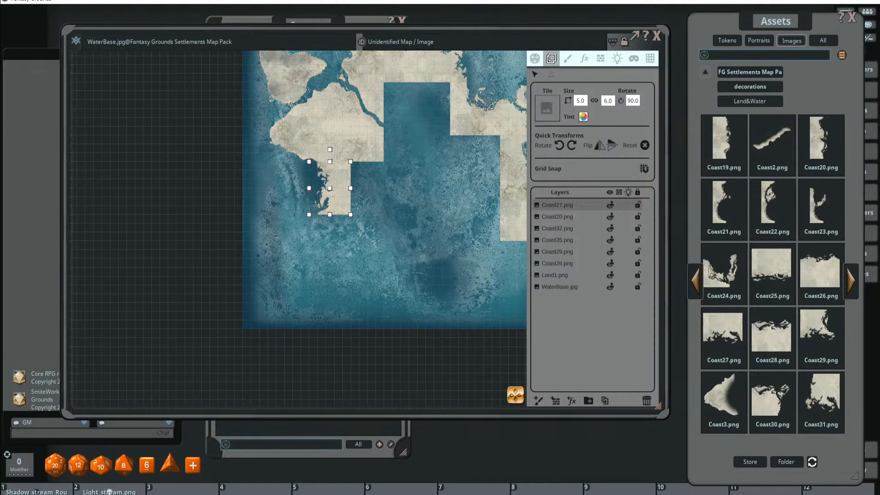
left_click_drag(717, 273, 418, 264)
scroll(449, 218, "down", 2)
left_click_drag(449, 212, 425, 227)
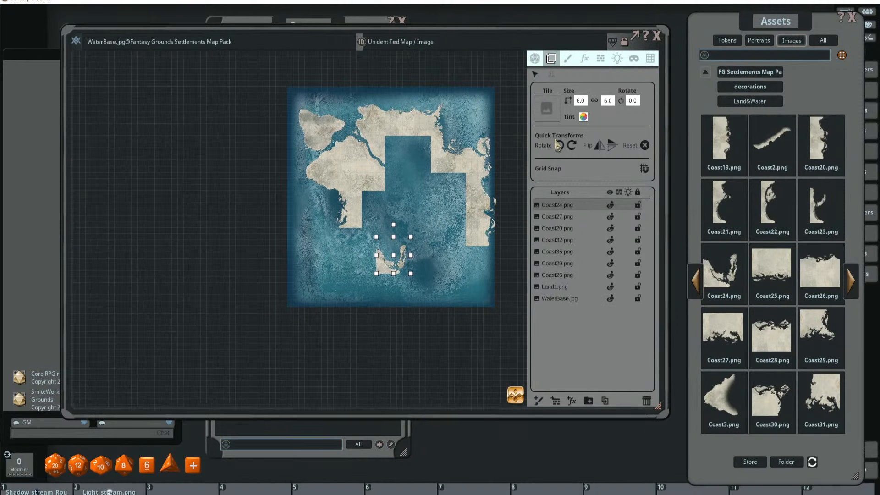
left_click(563, 146)
left_click(563, 146)
left_click(563, 146)
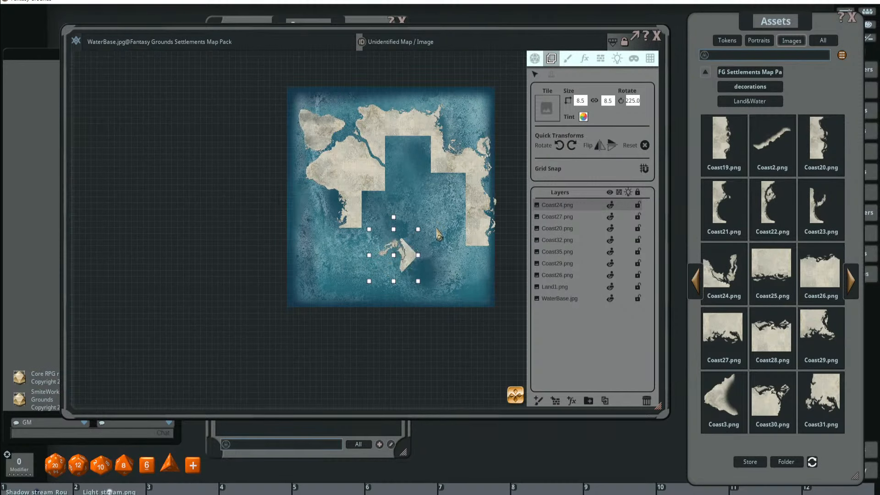
left_click(559, 145)
scroll(380, 251, "up", 2)
left_click_drag(420, 239, 347, 224)
scroll(347, 224, "up", 2)
scroll(347, 225, "down", 2)
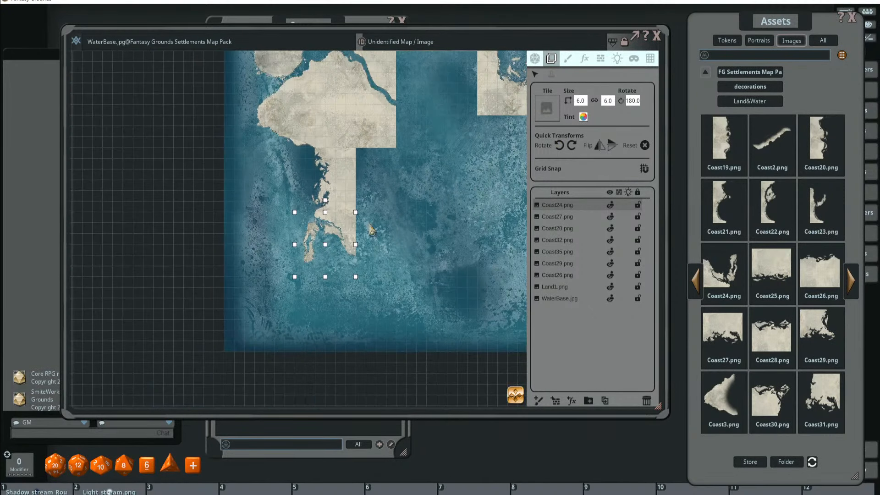
- Find Coast11.png and place it against the right edge of the Coast24.png tile, rotated to 270 degrees as the southern shoreline
scroll(351, 236, "up", 1)
scroll(355, 248, "down", 2)
scroll(371, 243, "up", 1)
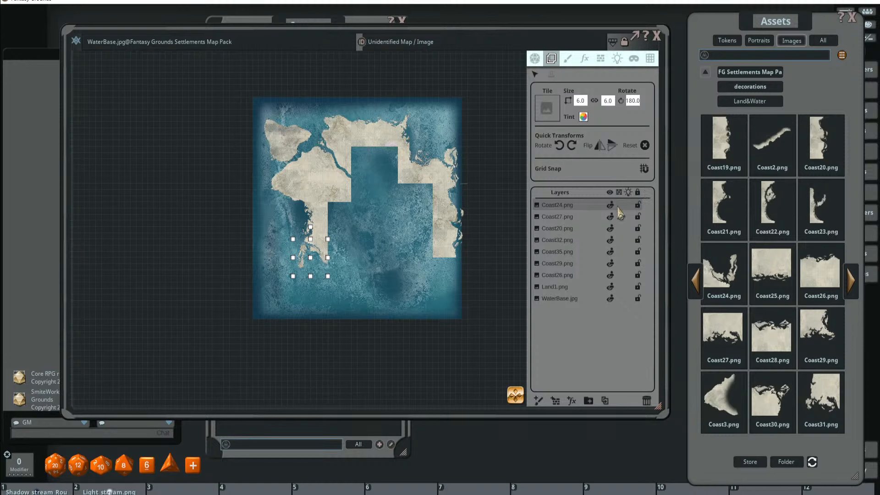
scroll(375, 207, "up", 2)
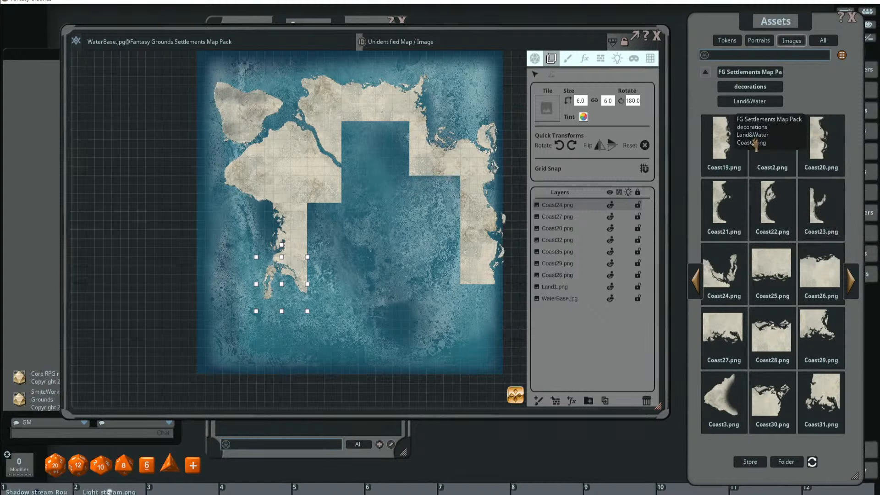
left_click(695, 281)
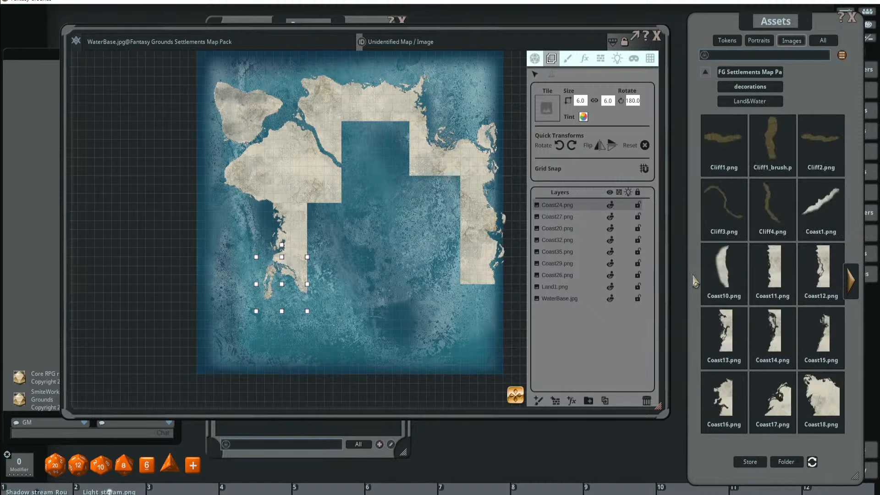
left_click_drag(772, 269, 383, 278)
left_click(559, 145)
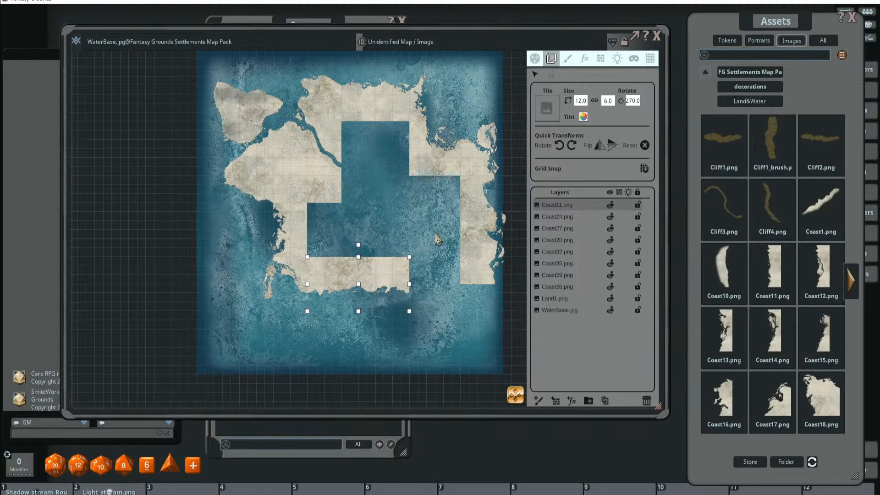
- Add another Coast29.png tile, flipped vertically and rotated clockwise, directly below the Coast20.png tile as the southeastern corner
left_click_drag(484, 271, 456, 250)
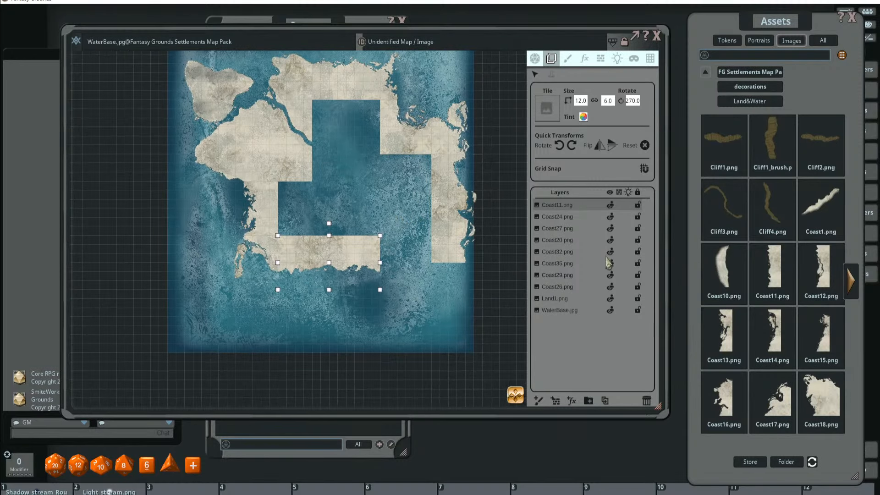
left_click(851, 282)
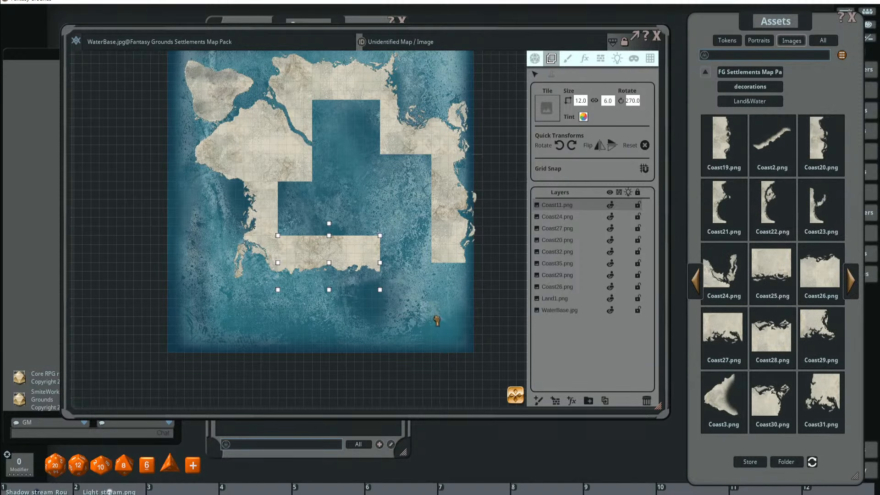
left_click_drag(436, 321, 406, 260)
left_click(572, 145)
left_click(560, 146)
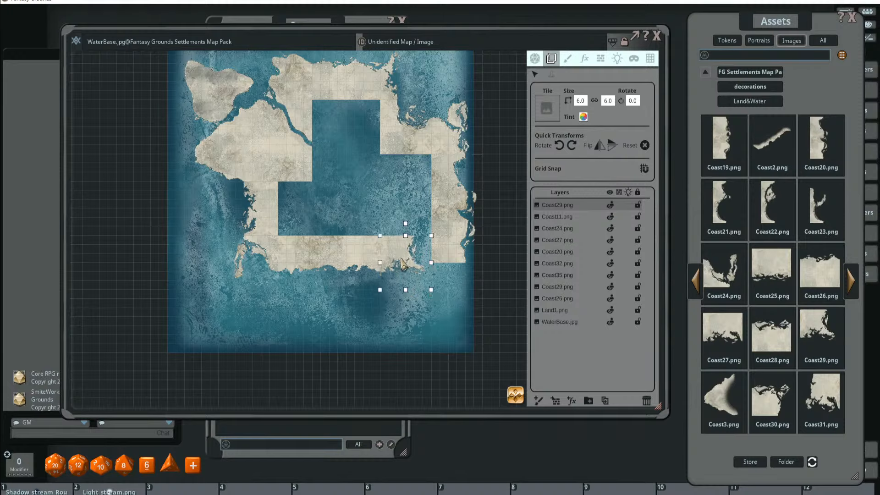
left_click(611, 145)
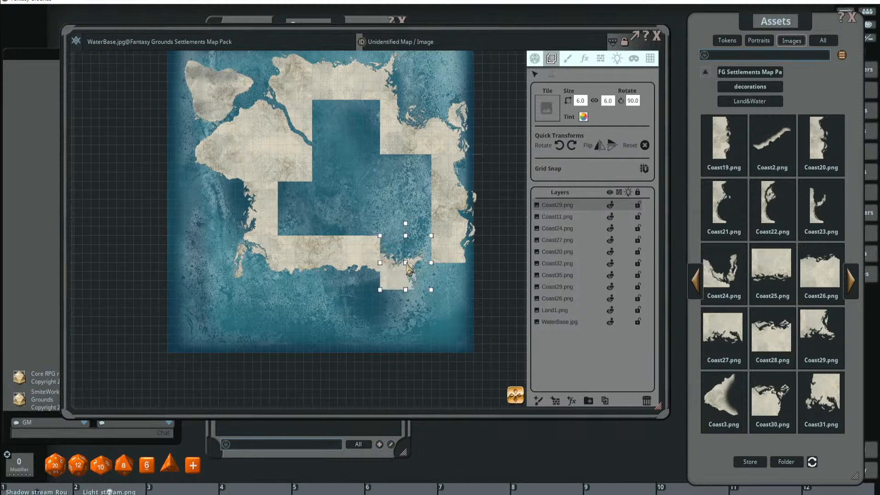
left_click(572, 146)
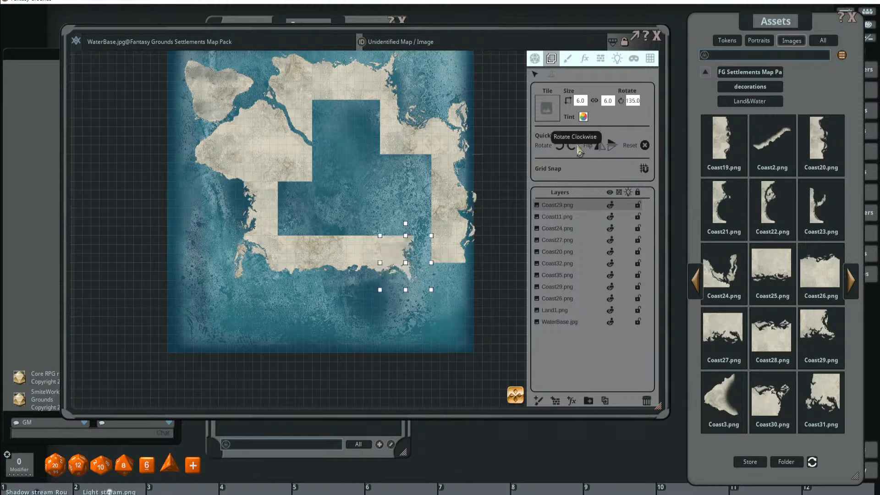
left_click_drag(384, 253, 433, 270)
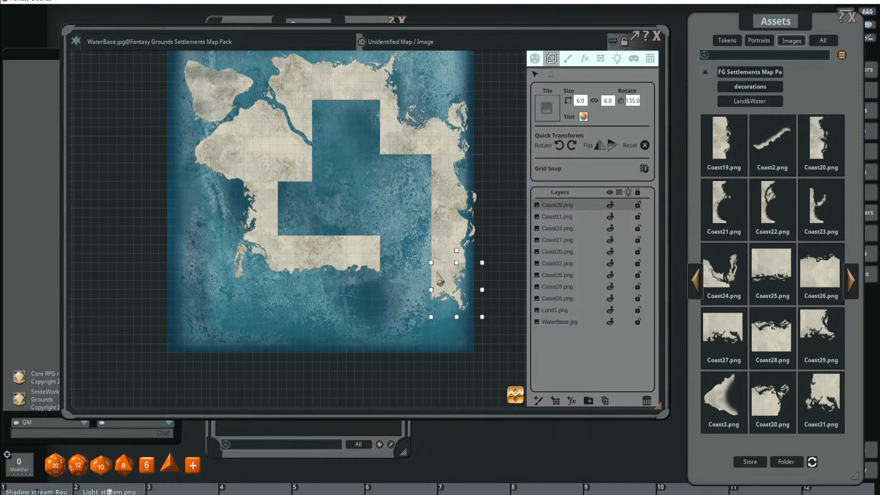
- Place Coast34.png in the gap between the Coast11.png tile and the eastern coast, and rotate it to 270 degrees
scroll(449, 280, "up", 2)
scroll(449, 256, "down", 2)
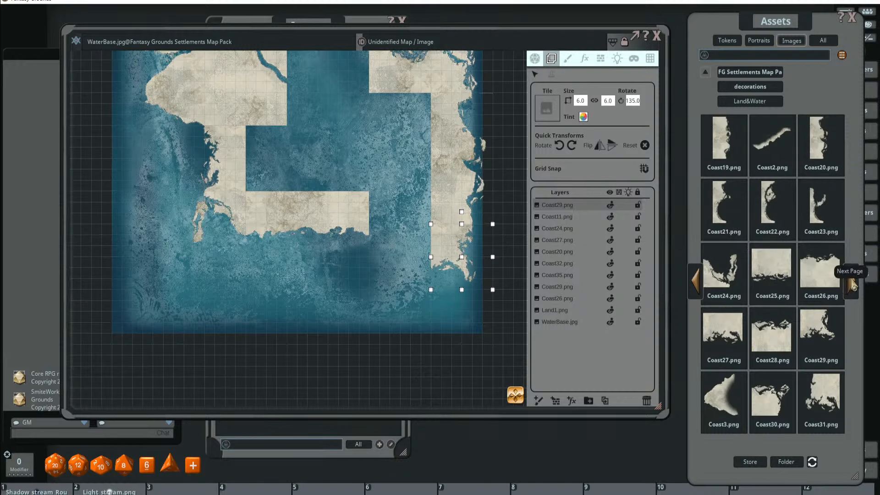
left_click(852, 285)
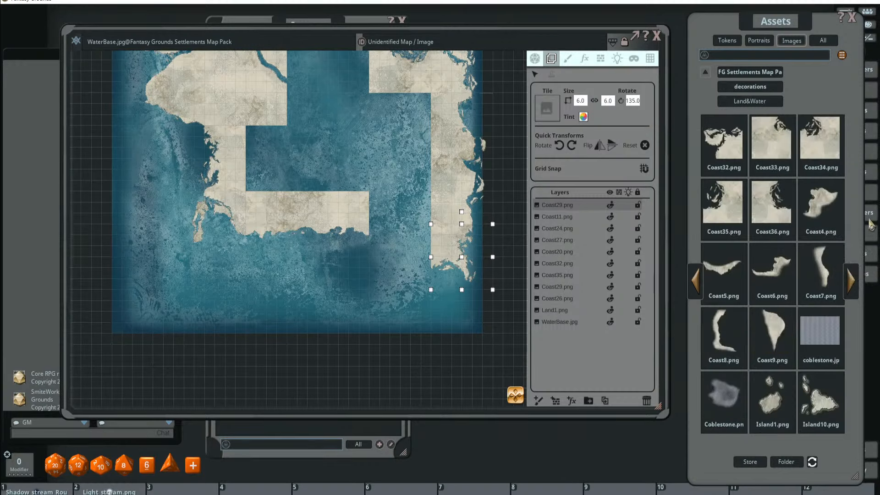
left_click_drag(819, 138, 414, 224)
left_click(559, 145)
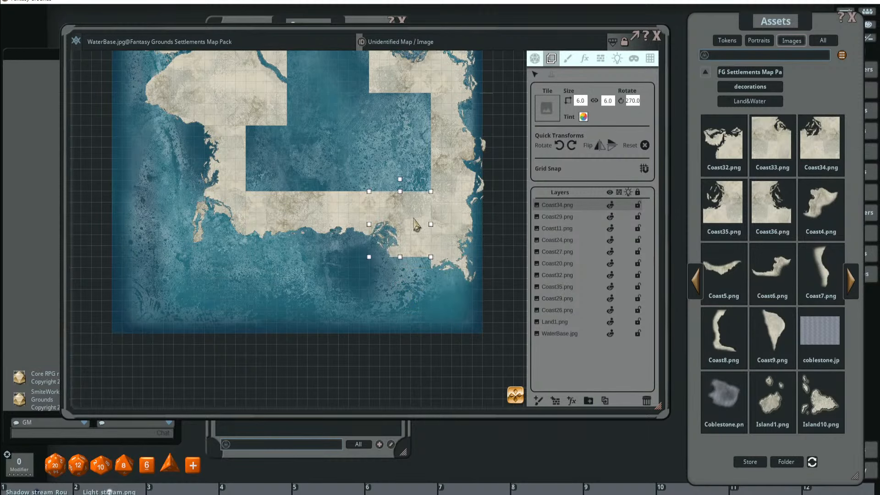
- Place Coast4.png over the straight bottom edge of the Coast34.png tile and rotate it to 225 degrees
scroll(440, 254, "up", 2)
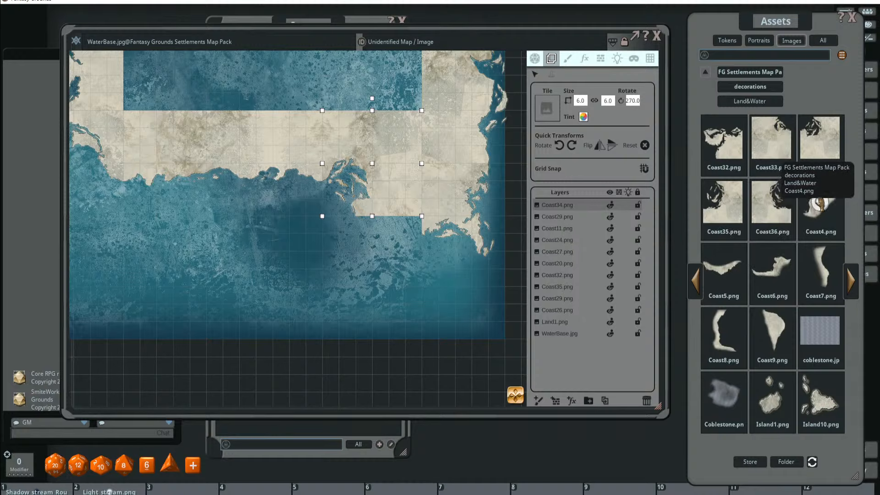
left_click_drag(820, 202, 417, 233)
left_click(559, 147)
left_click(559, 147)
left_click(559, 147)
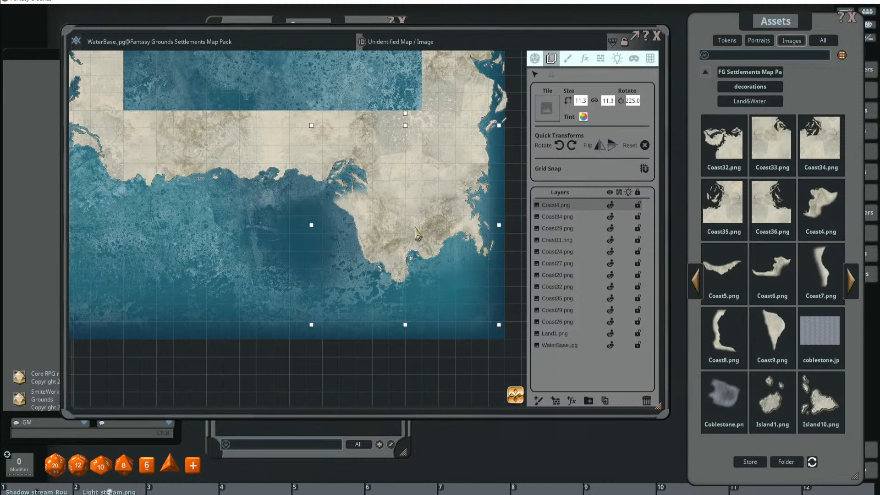
- Try narrowing the Coast4.png tile to a width of 8.9 and shifting it down, and reset its transformations
scroll(435, 196, "up", 1)
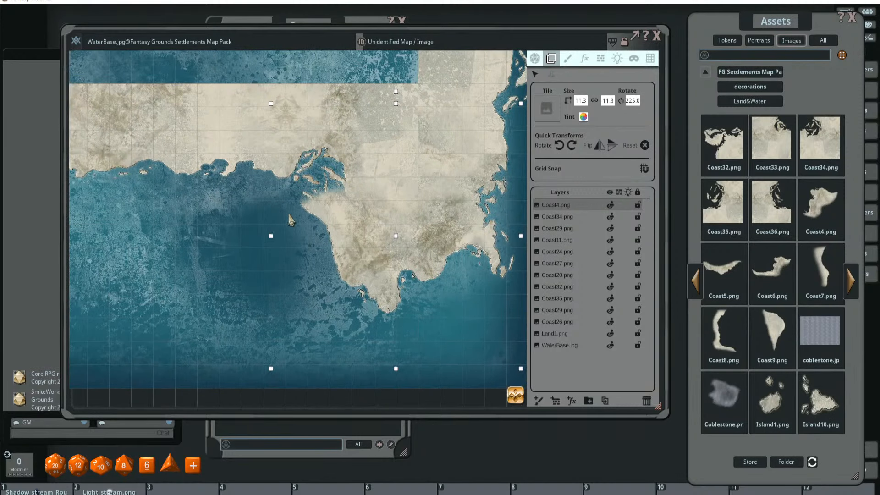
left_click_drag(271, 237, 298, 238)
mouse_move(380, 235)
left_mouse_down()
mouse_move(380, 258)
mouse_move(380, 251)
left_mouse_up()
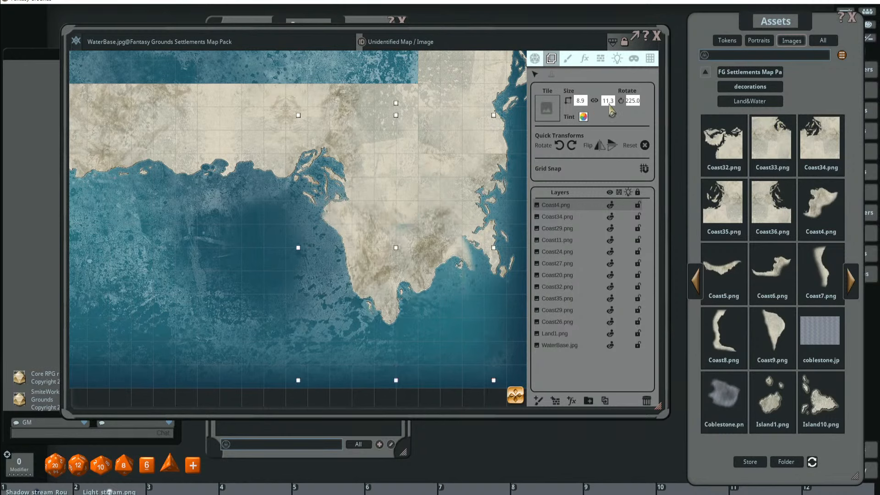
left_click(644, 145)
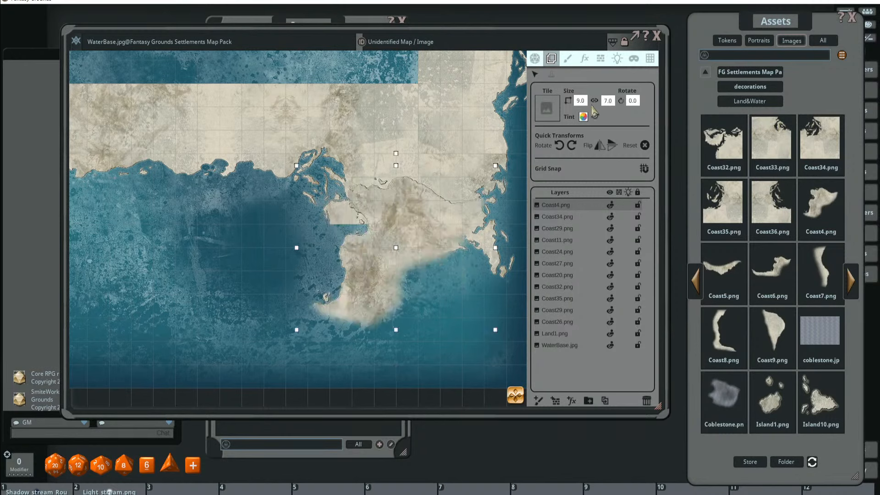
- Scale the Coast4.png tile proportionally to a width of 4.5
left_click(584, 101)
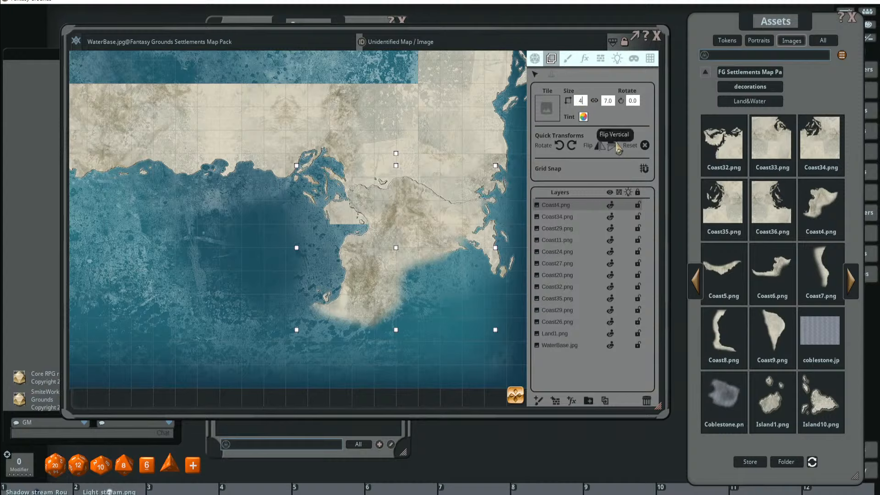
type("4.5")
key("Return")
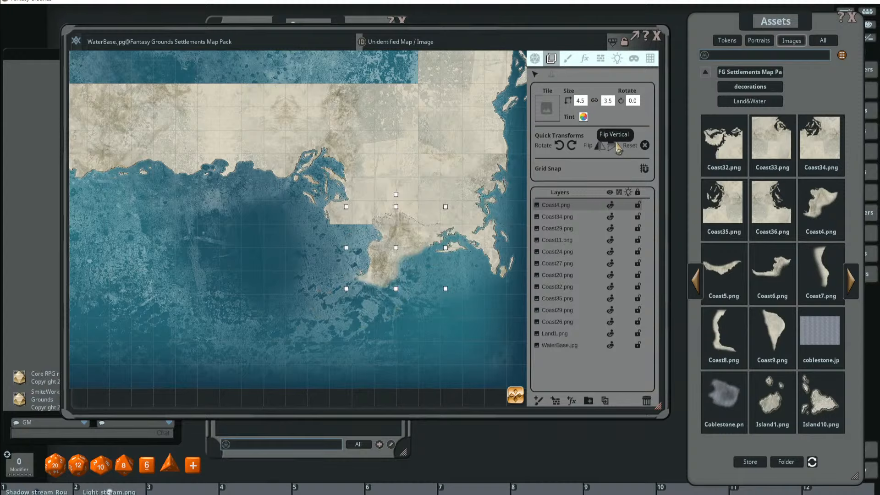
- Rotate the Coast4.png tile to 225 degrees and move it up against the Coast34.png tile's bottom-left shoreline
left_click(560, 145)
left_click(559, 145)
left_click(559, 146)
left_click_drag(392, 245, 370, 233)
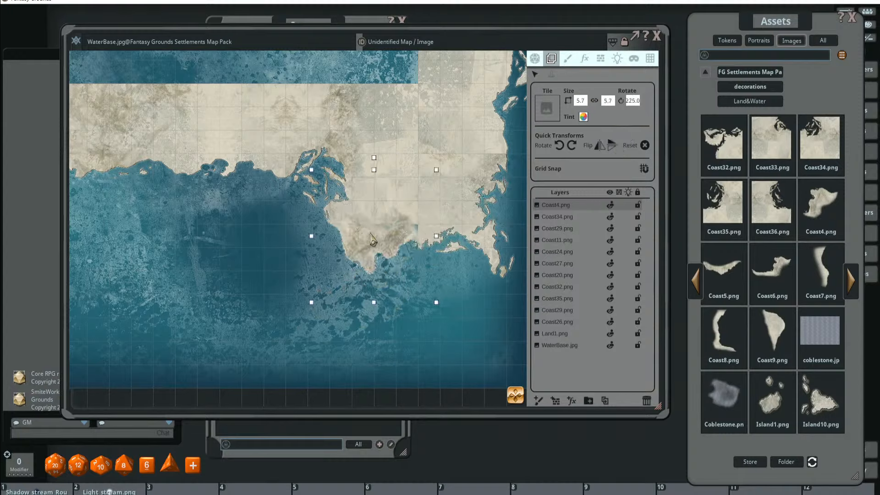
- Unlink the Coast4.png tile's proportions, set its width to 5.0, and nudge it to line up with the adjoining shoreline
scroll(374, 238, "up", 3)
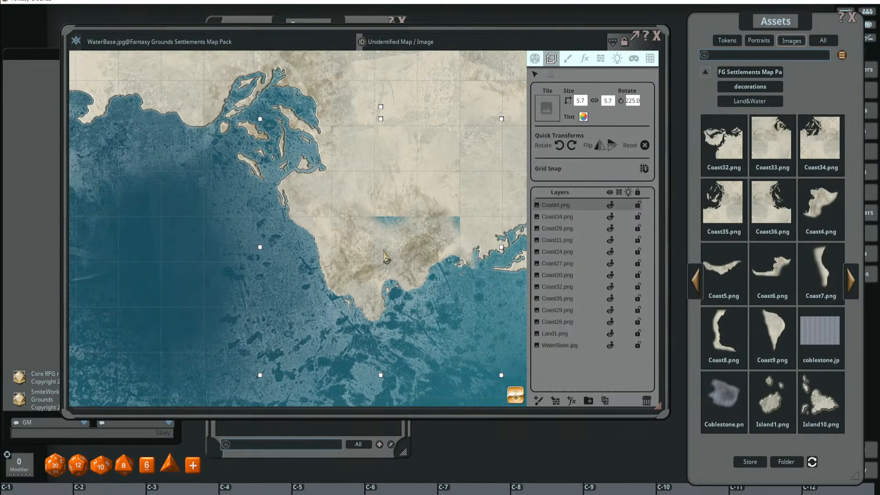
left_click_drag(384, 250, 384, 250)
left_click_drag(437, 239, 412, 198)
scroll(440, 231, "up", 1)
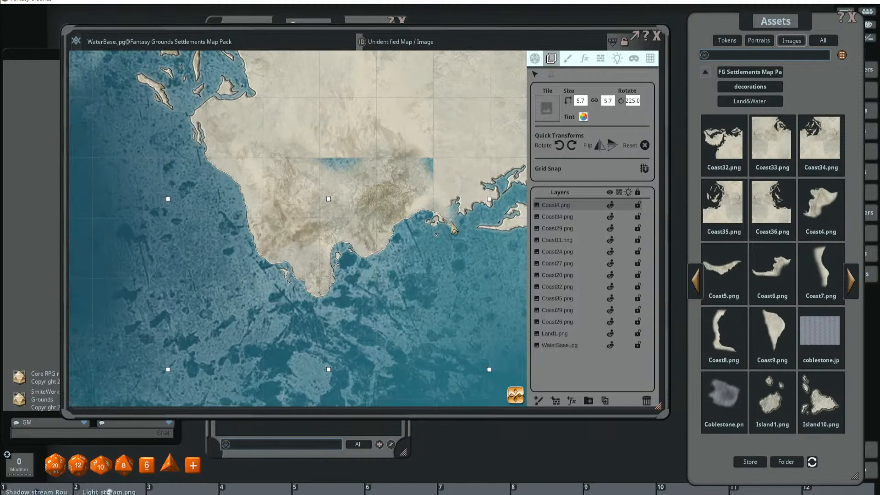
scroll(459, 229, "down", 1)
scroll(460, 235, "down", 1)
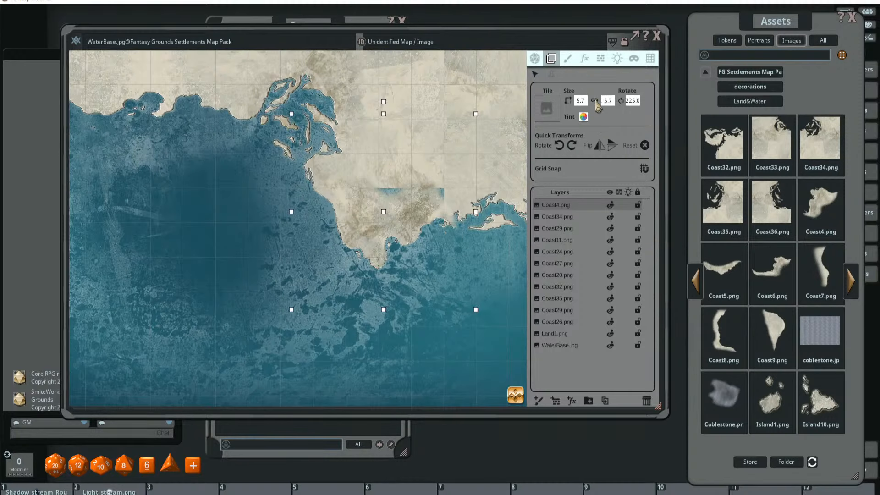
left_click(595, 100)
left_click(580, 100)
type("5.0")
left_click_drag(381, 207, 376, 204)
scroll(378, 209, "up", 2)
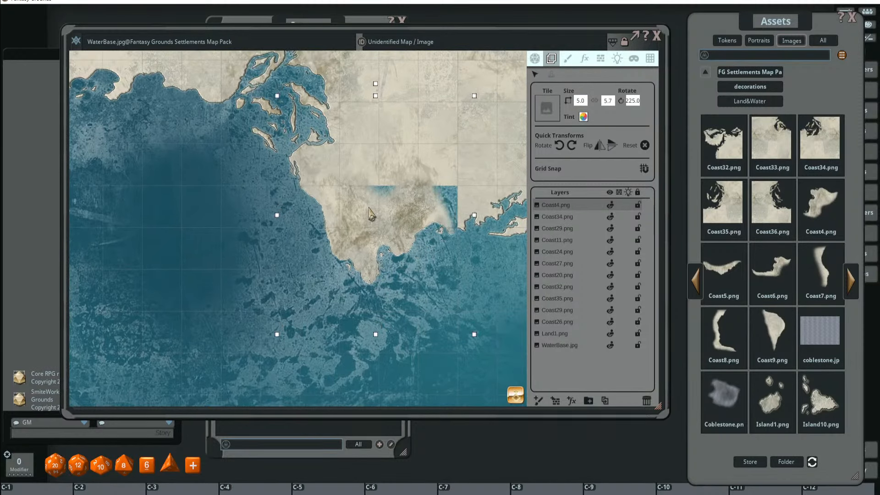
- Rotate the Coast4.png tile to 221.3 degrees, widen it to 5.1, and nudge it against the adjoining shoreline
left_click_drag(369, 207, 369, 208)
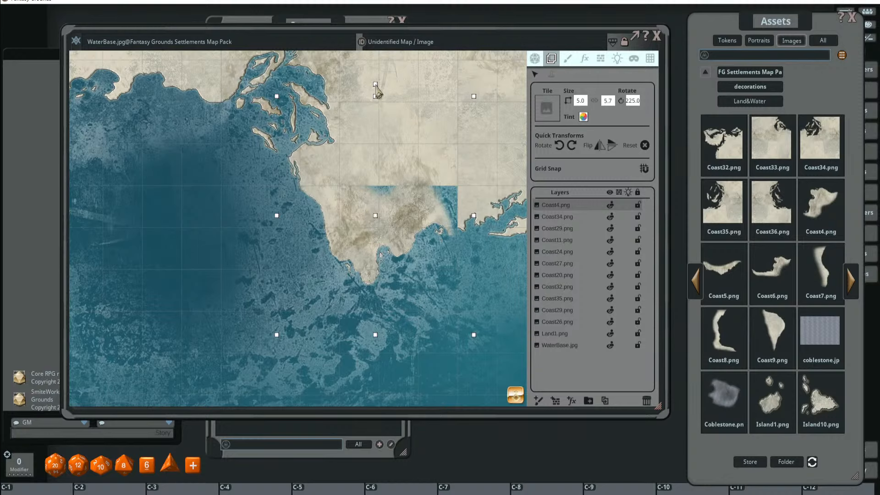
left_click_drag(376, 87, 368, 90)
left_click_drag(384, 200, 382, 197)
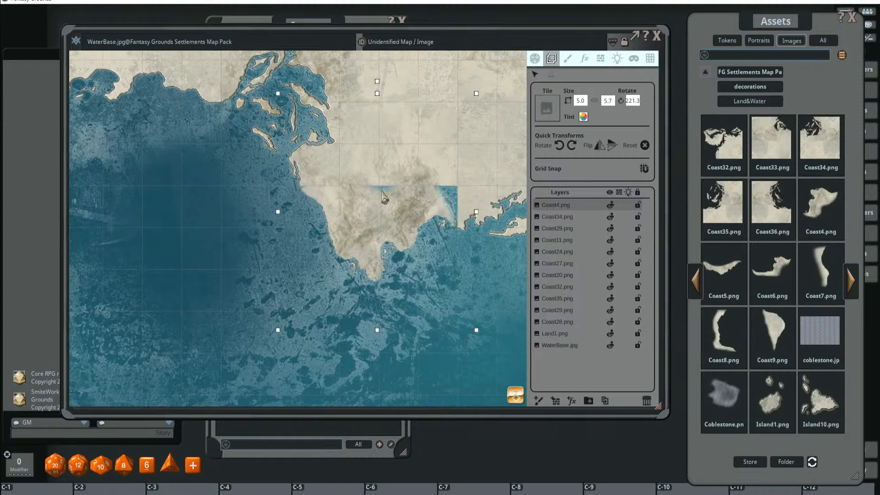
scroll(453, 193, "up", 2)
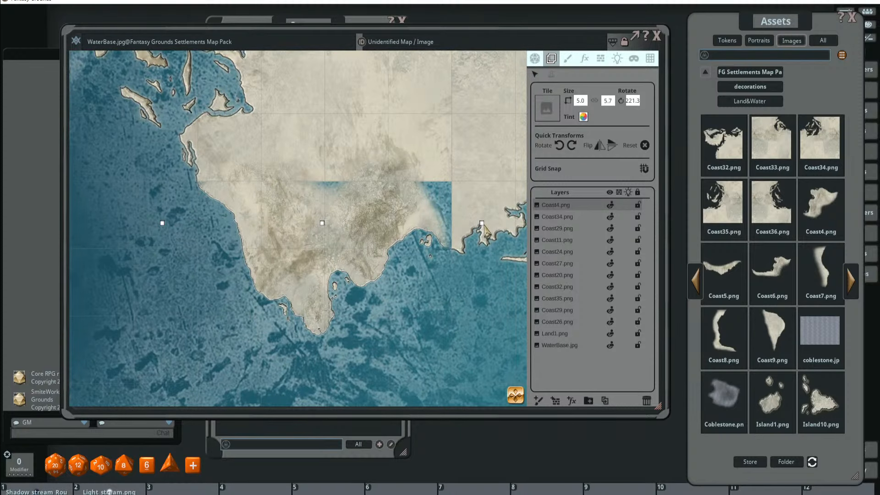
scroll(484, 227, "down", 2)
left_click_drag(485, 224, 439, 224)
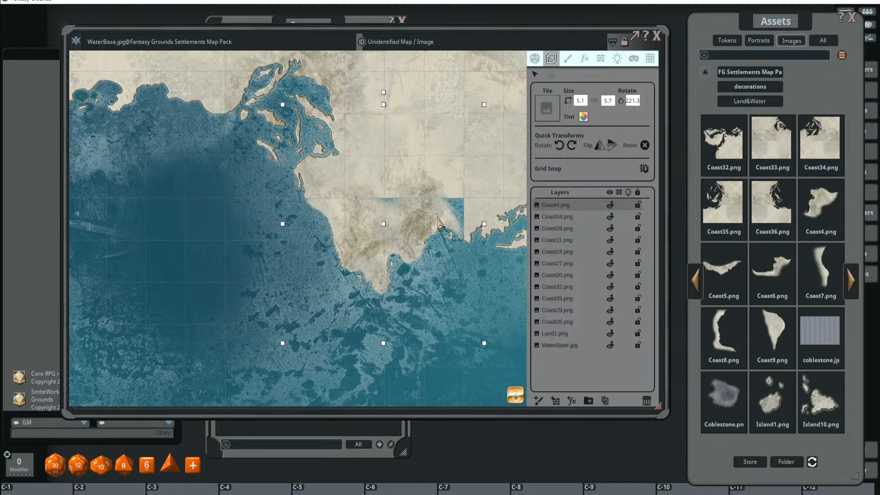
- Place a Land.jpg tile over the open water at the landmass's centre, with its layer directly below the coast tile layers
scroll(417, 212, "down", 1)
scroll(426, 219, "down", 1)
scroll(425, 212, "down", 6)
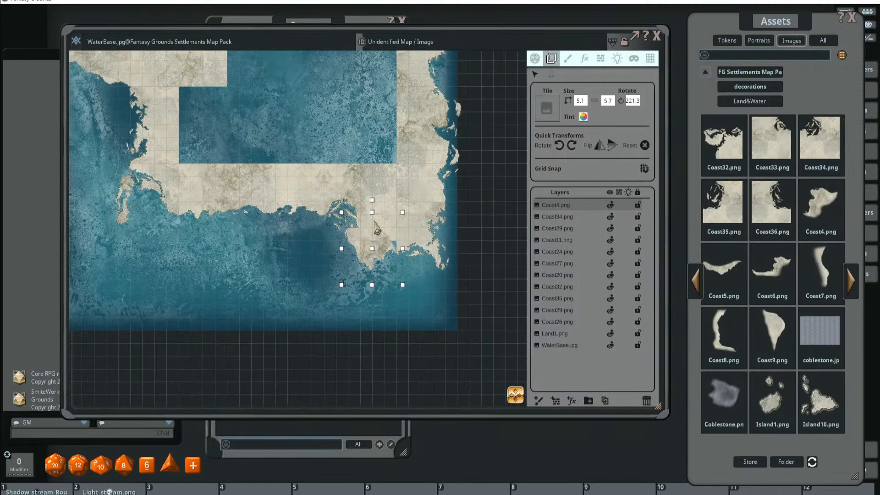
left_click_drag(365, 207, 373, 263)
scroll(376, 268, "down", 3)
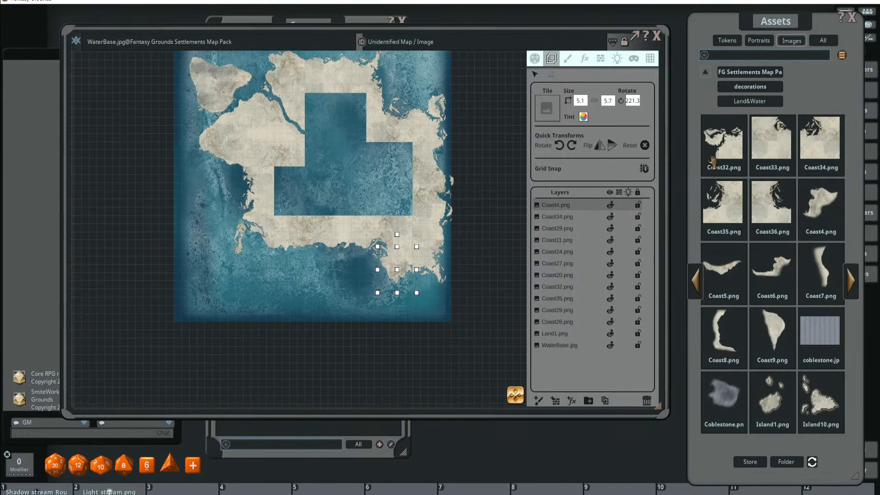
left_click(853, 282)
left_click(853, 282)
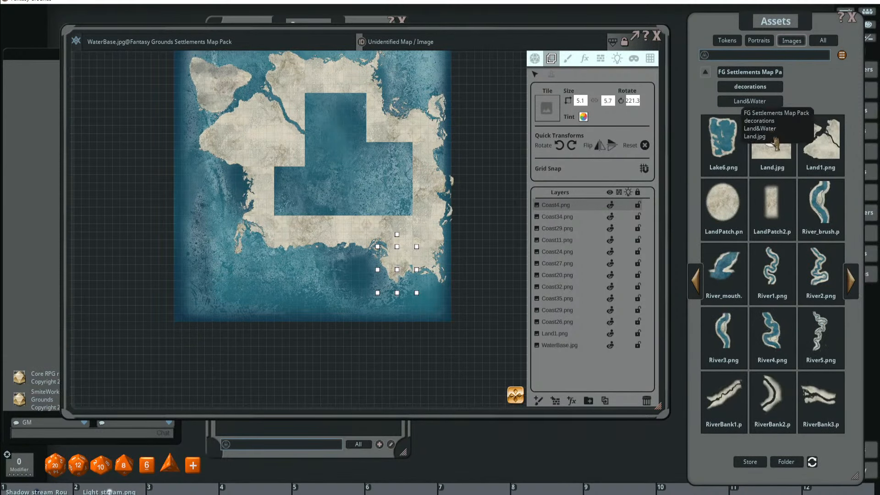
left_click_drag(714, 161, 339, 151)
scroll(356, 143, "down", 1)
left_click_drag(557, 207, 573, 334)
left_click_drag(387, 187, 410, 237)
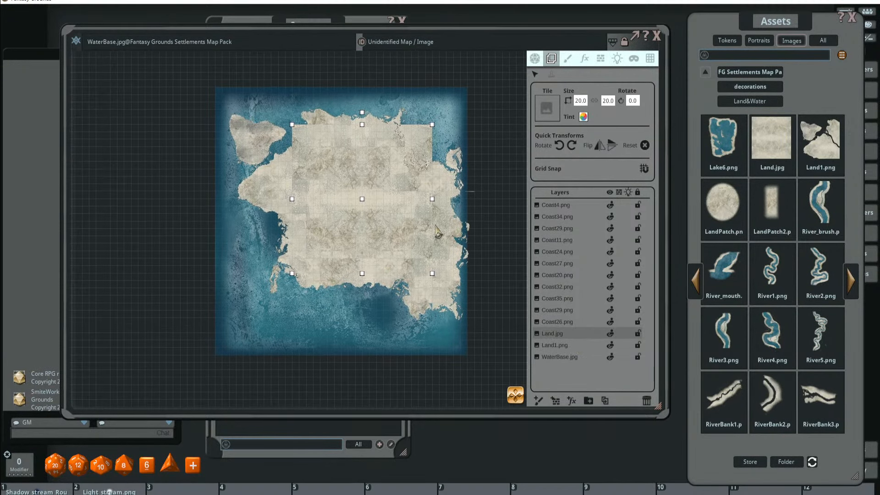
- Set the Land.jpg tile's size to 15 by 15
left_click(581, 101)
type("15")
key("Return")
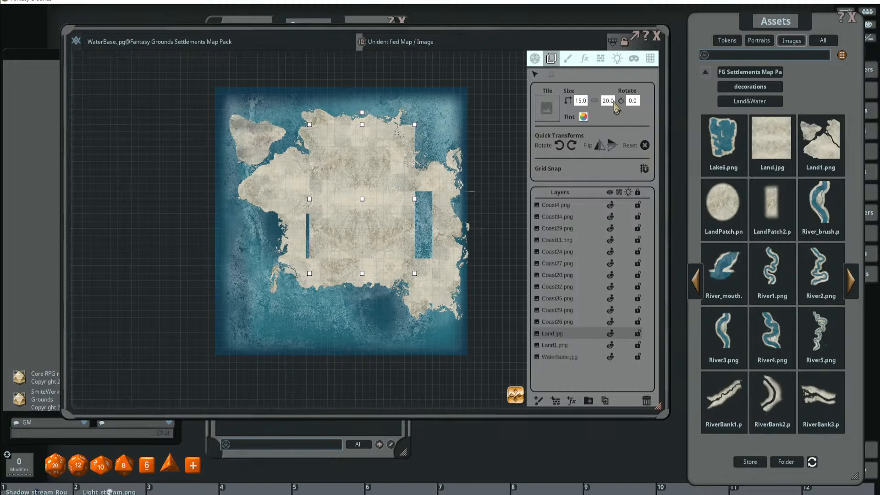
left_click(614, 103)
type("15")
key("Return")
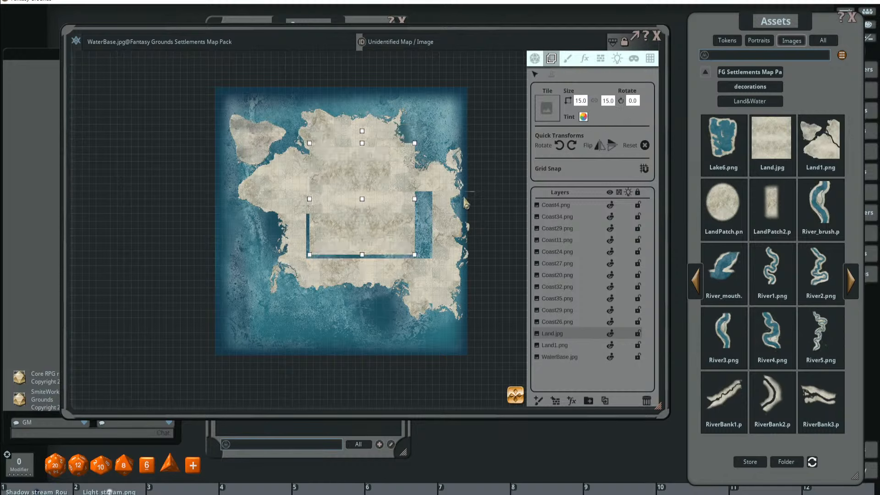
- Narrow the Land.jpg tile to a width of 8 and fit it into the central gap beside the river's end
mouse_move(393, 205)
left_mouse_down()
mouse_move(383, 216)
mouse_move(373, 212)
mouse_move(377, 205)
left_mouse_up()
scroll(386, 194, "up", 2)
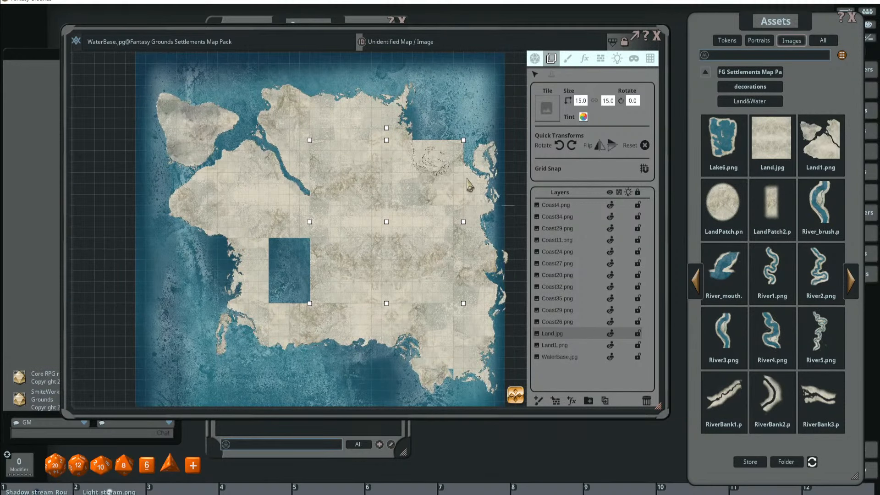
left_click_drag(465, 224, 437, 228)
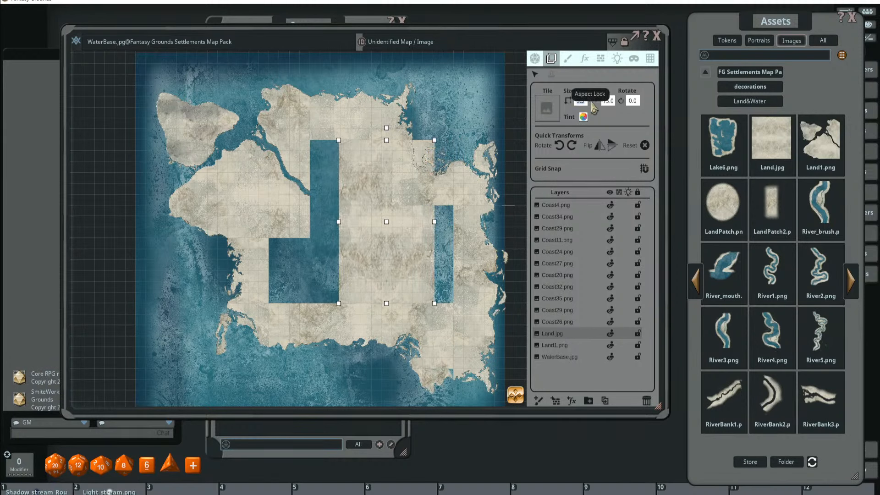
left_click_drag(384, 219, 354, 262)
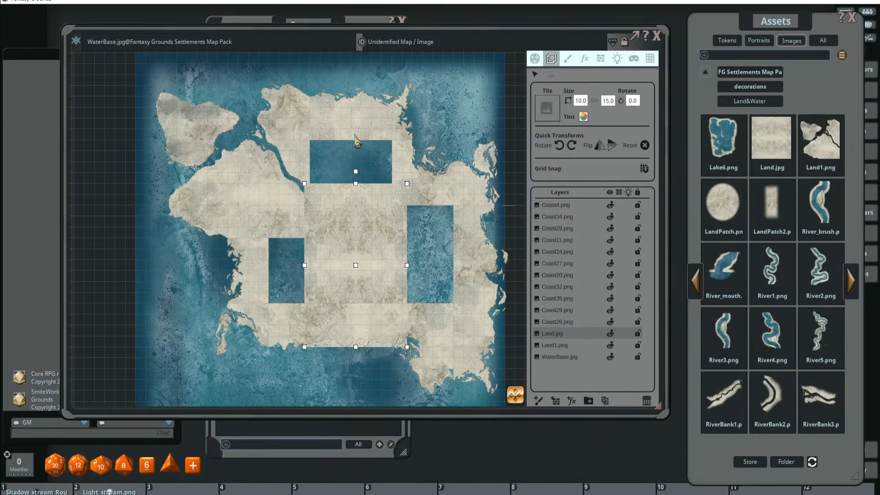
left_click(586, 101)
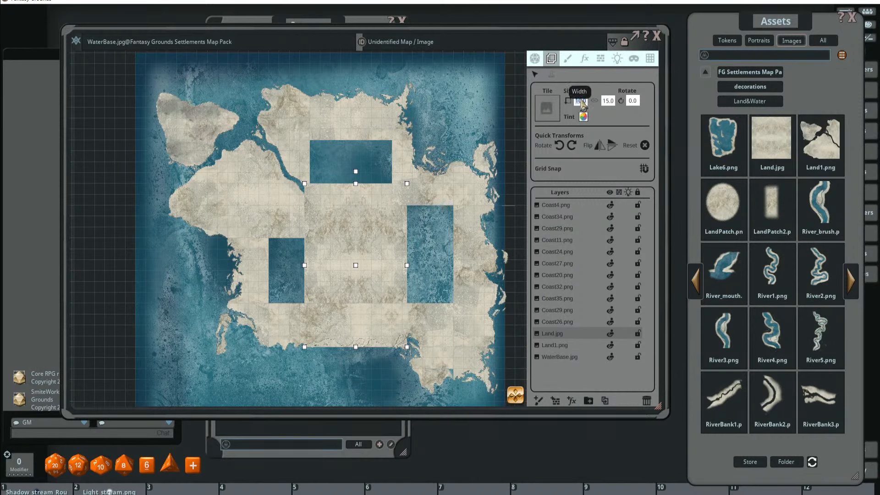
type("8")
key("Return")
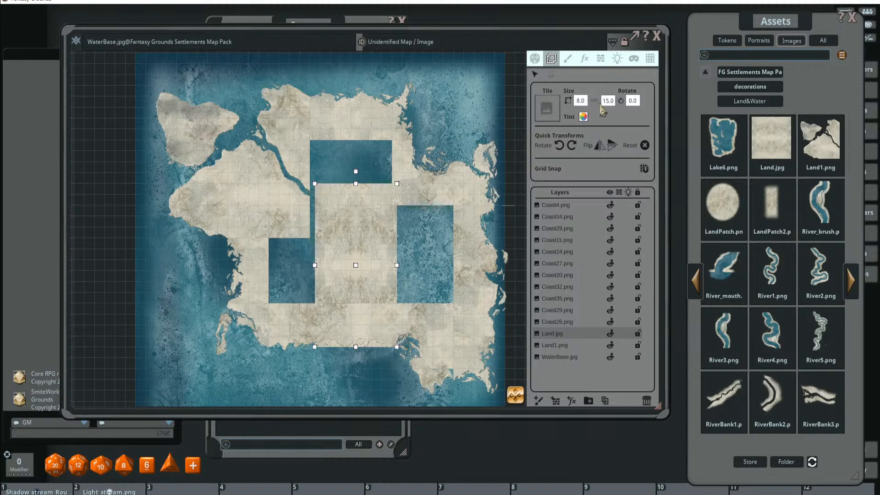
left_click_drag(371, 229, 367, 186)
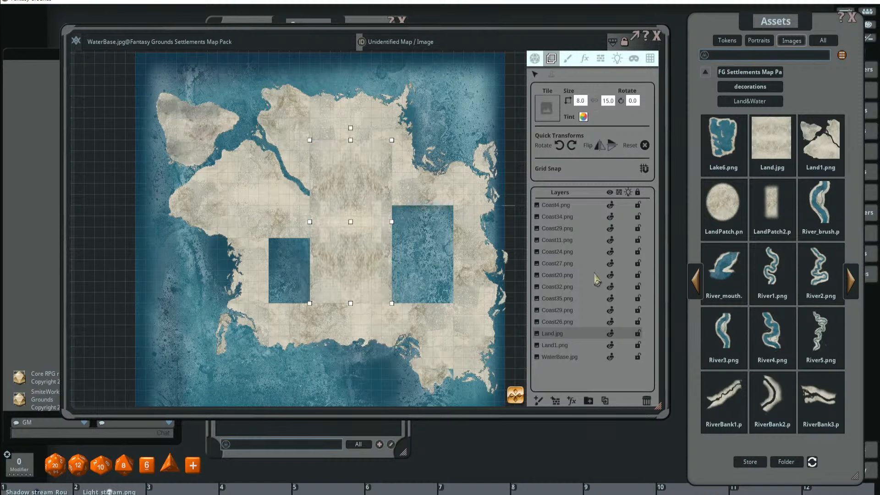
- Duplicate the Land.jpg tile, rotate the copy to 90 degrees, and move it over the gaps in the landmass's lower half
left_click(605, 400)
left_click(572, 146)
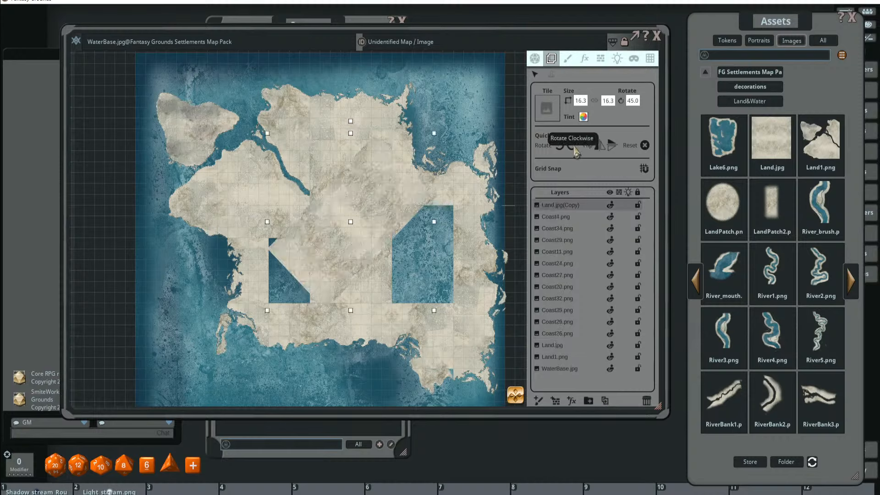
left_click(572, 145)
left_click_drag(392, 222, 384, 262)
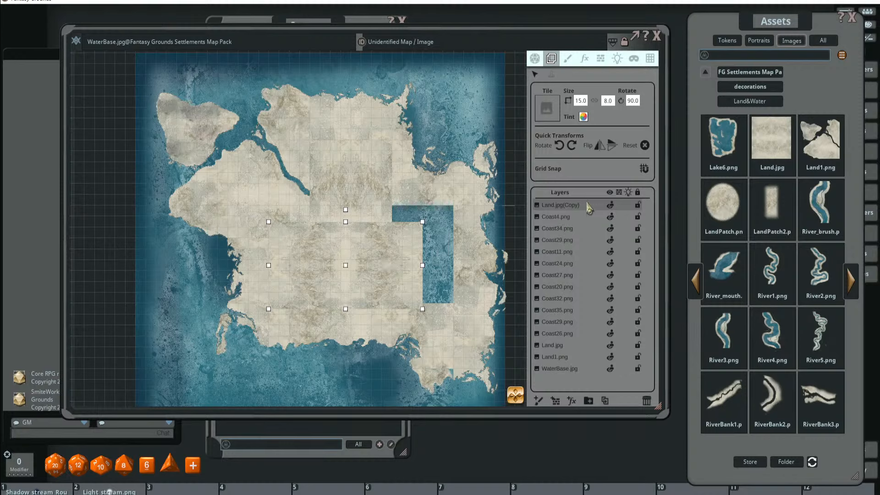
- Reorder the Land.jpg copy to sit directly above WaterBase.jpg, and align its left and bottom edges with the remaining gap
left_click_drag(587, 203, 571, 325)
mouse_move(373, 238)
left_mouse_down()
mouse_move(374, 255)
mouse_move(419, 255)
mouse_move(376, 252)
left_mouse_up()
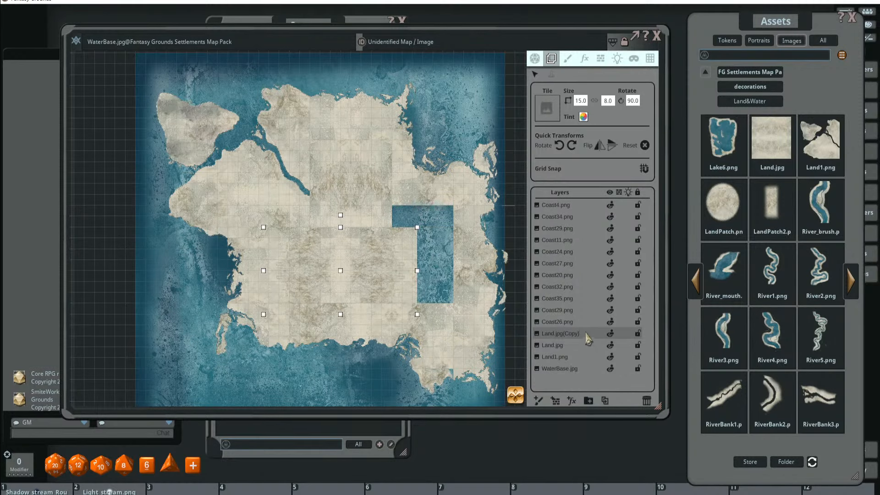
left_click_drag(587, 338, 581, 356)
left_click_drag(395, 273, 396, 261)
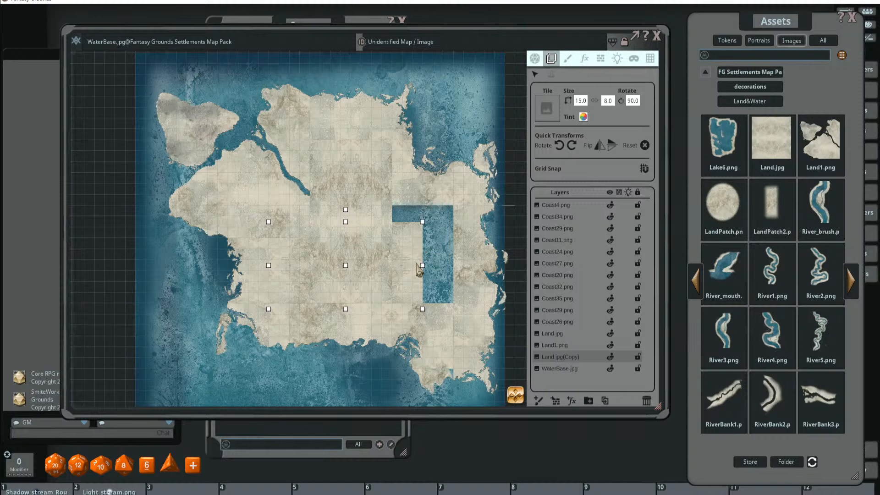
mouse_move(418, 271)
left_mouse_down()
mouse_move(435, 269)
mouse_move(413, 261)
mouse_move(412, 248)
mouse_move(411, 258)
left_mouse_up()
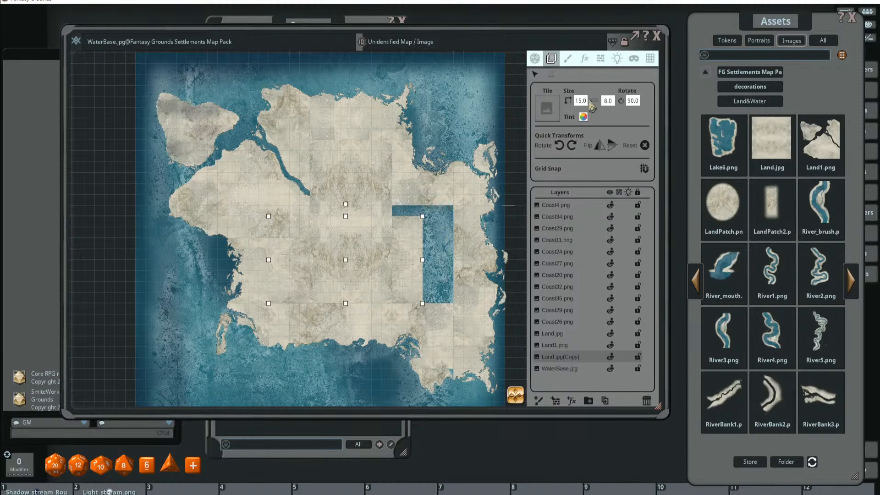
- Set the Land.jpg copy's width to 18 and height to 9, positioning it to cover the remaining water gap
double_click(580, 101)
type("18")
key("Return")
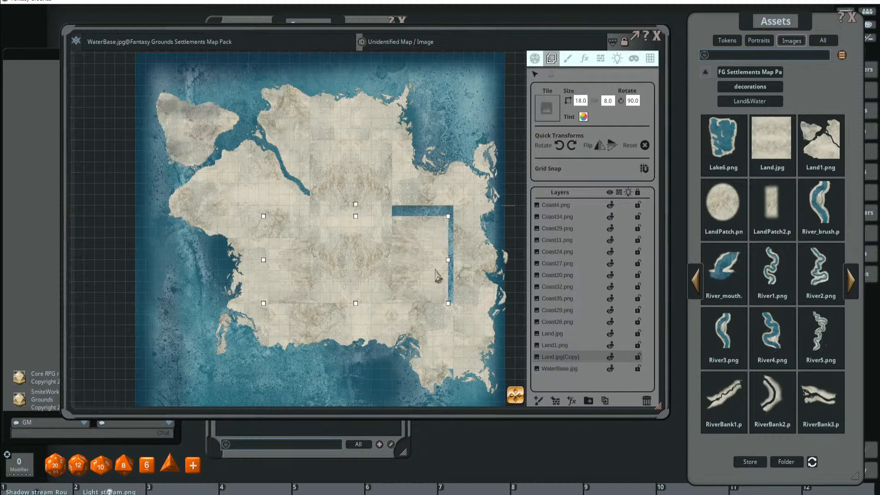
double_click(612, 102)
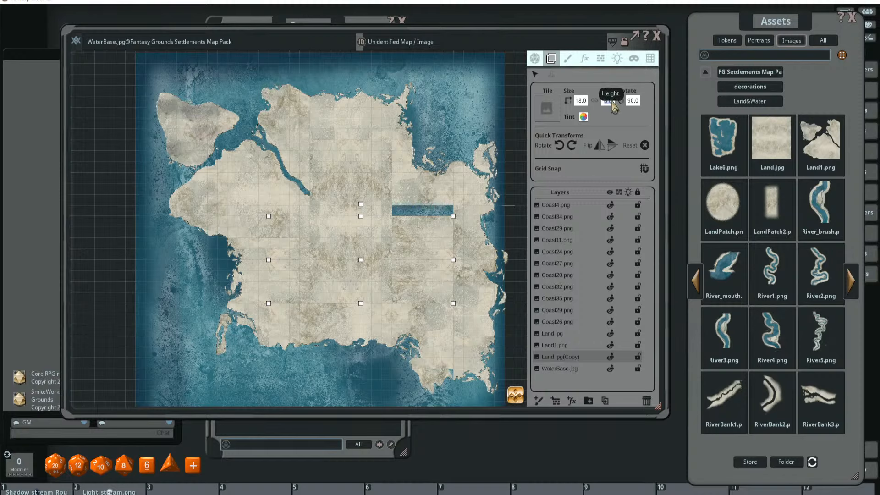
type("9")
key("Return")
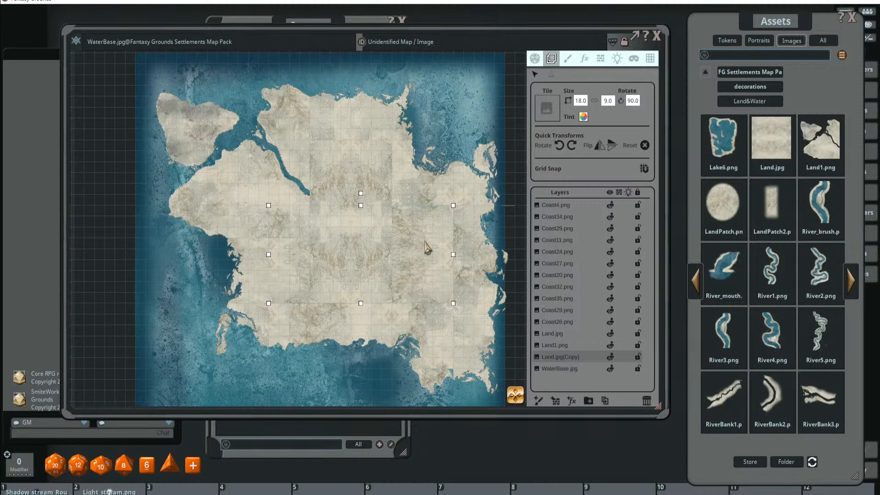
- Select all land and coast layers above WaterBase.jpg and shift them together left and down on the water background
scroll(444, 243, "down", 2)
scroll(443, 243, "up", 2)
scroll(426, 252, "down", 3)
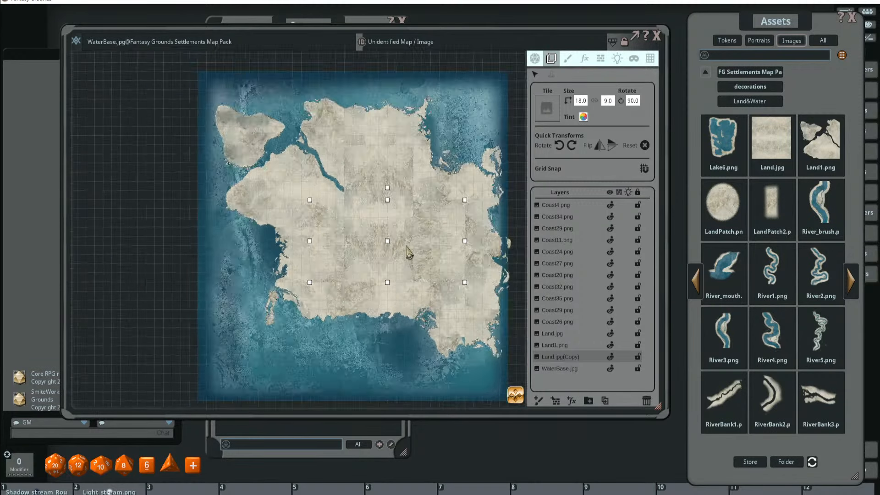
scroll(395, 248, "up", 2)
scroll(392, 263, "up", 2)
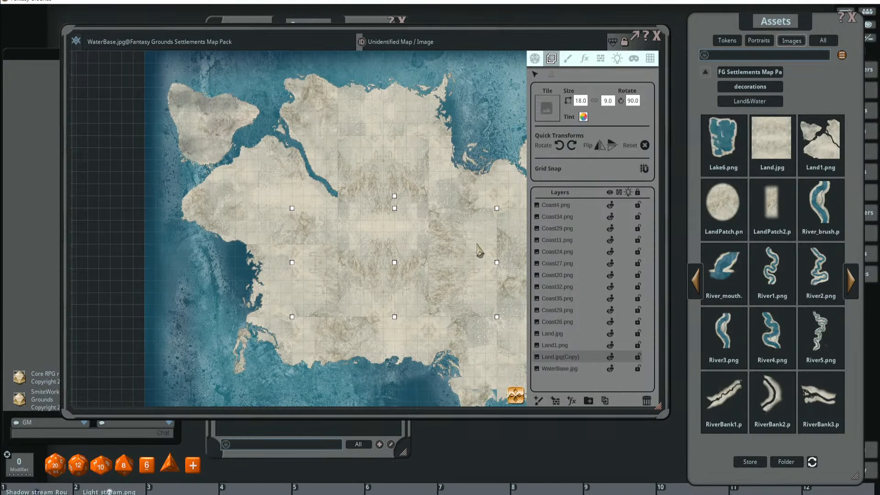
scroll(444, 250, "down", 3)
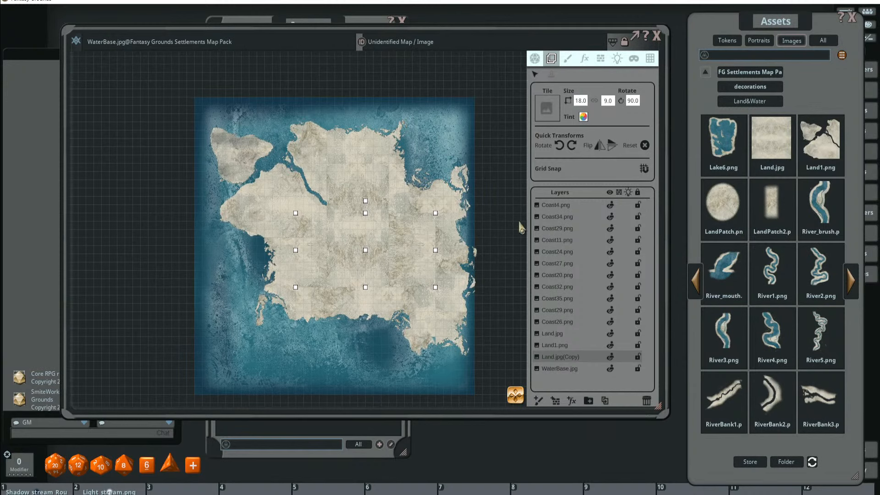
left_click(564, 206, "shift")
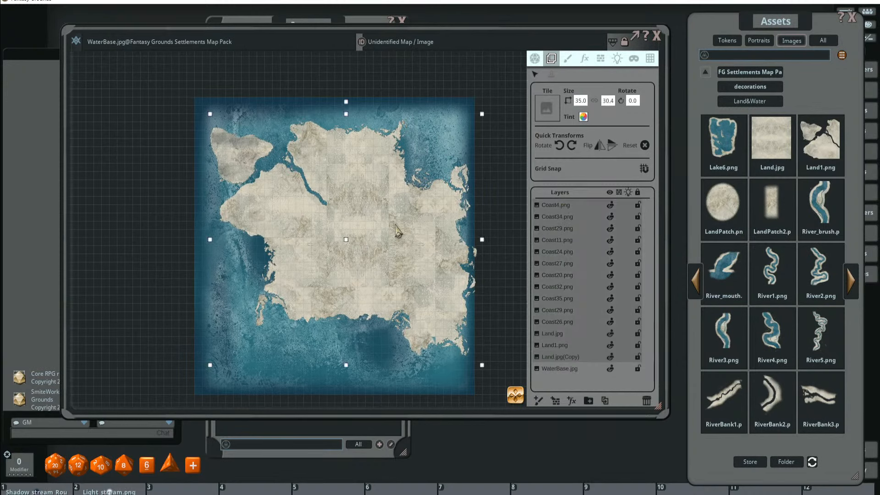
key("Left")
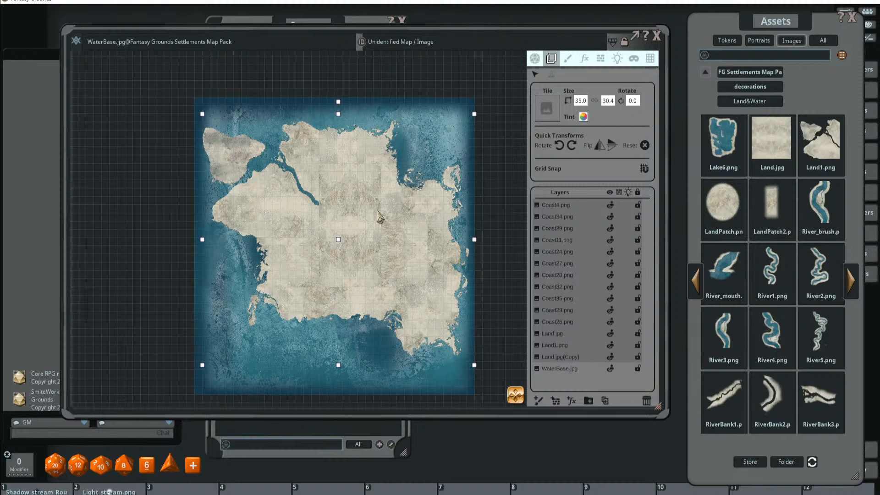
key("Down")
- Switch to the paint tool and load LandPatch.png as its brush
scroll(372, 212, "up", 2)
scroll(366, 209, "down", 3)
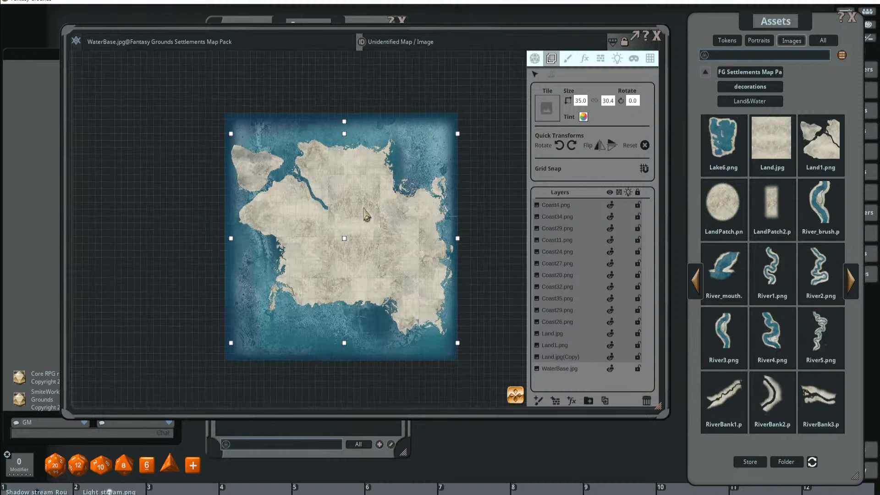
scroll(366, 206, "up", 4)
scroll(379, 202, "down", 1)
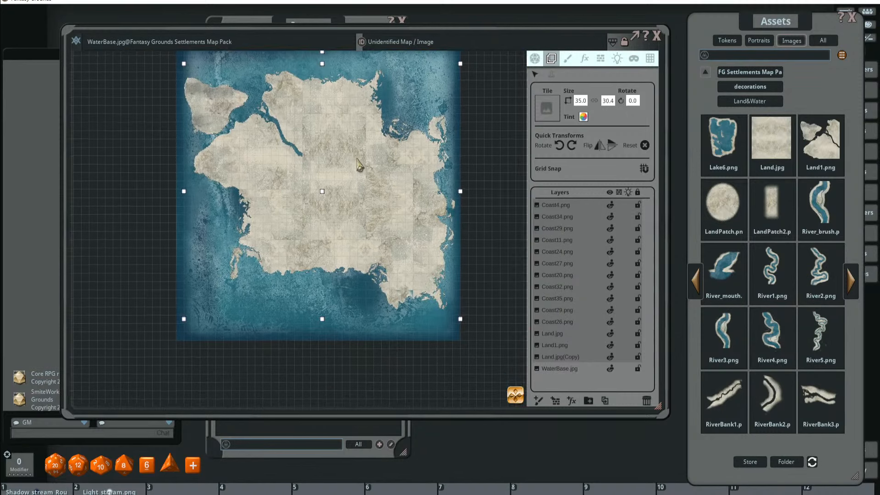
scroll(384, 206, "up", 1)
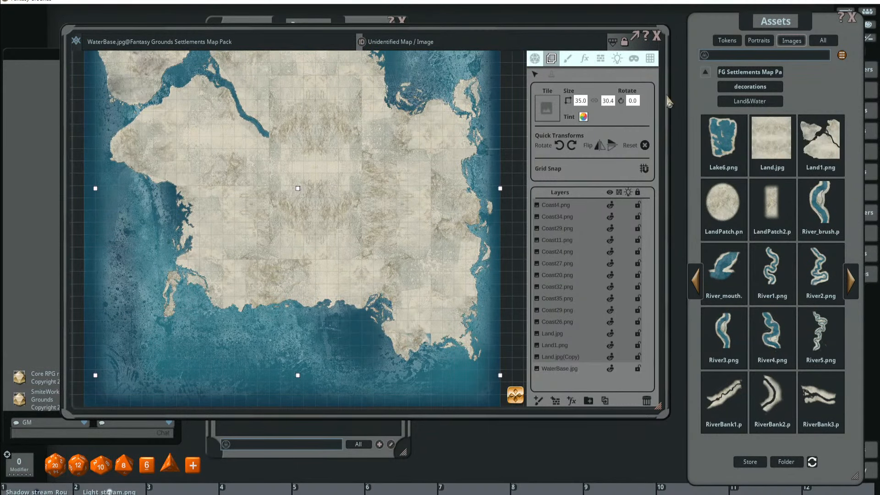
left_click(566, 59)
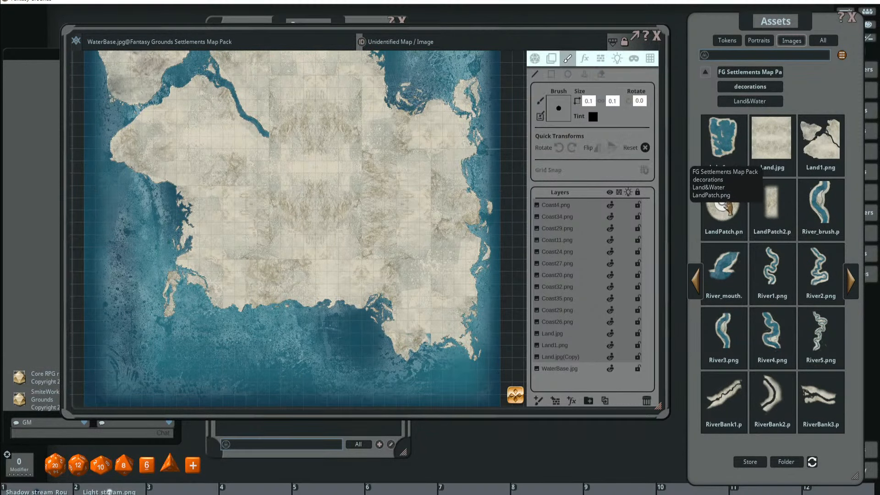
left_click_drag(794, 192, 591, 137)
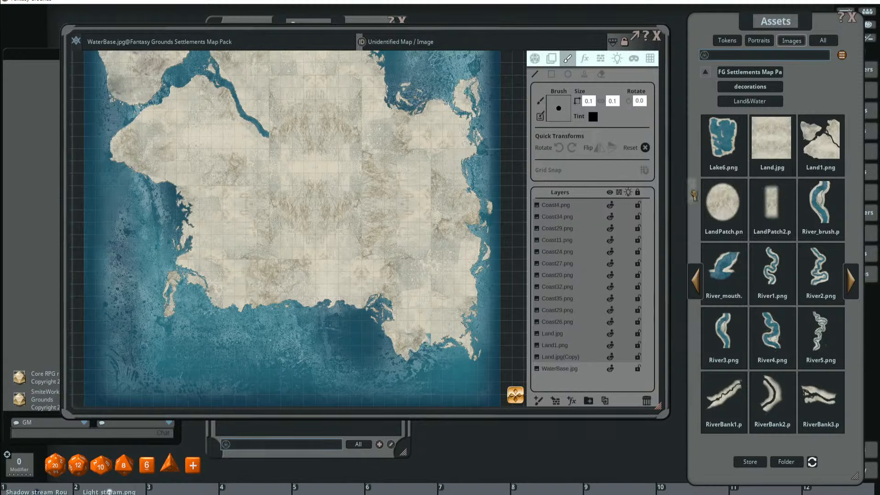
mouse_move(723, 201)
left_mouse_down()
mouse_move(599, 128)
mouse_move(559, 121)
left_mouse_up()
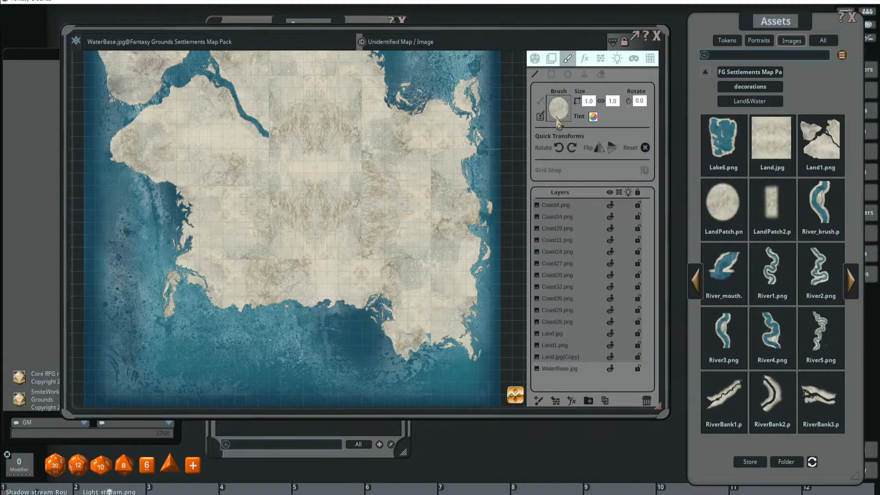
- Enlarge the LandPatch.png brush to 2.4 and paint over the tile seams on the southeastern peninsula
scroll(424, 292, "up", 6)
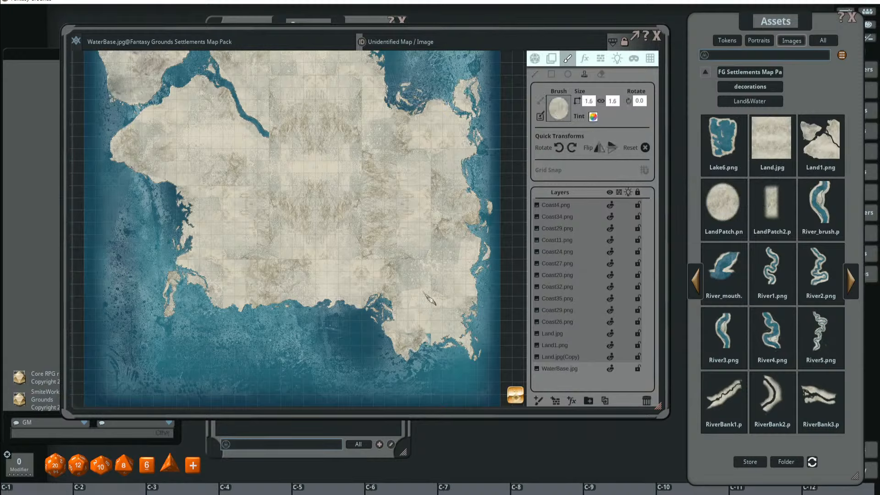
scroll(440, 288, "up", 5)
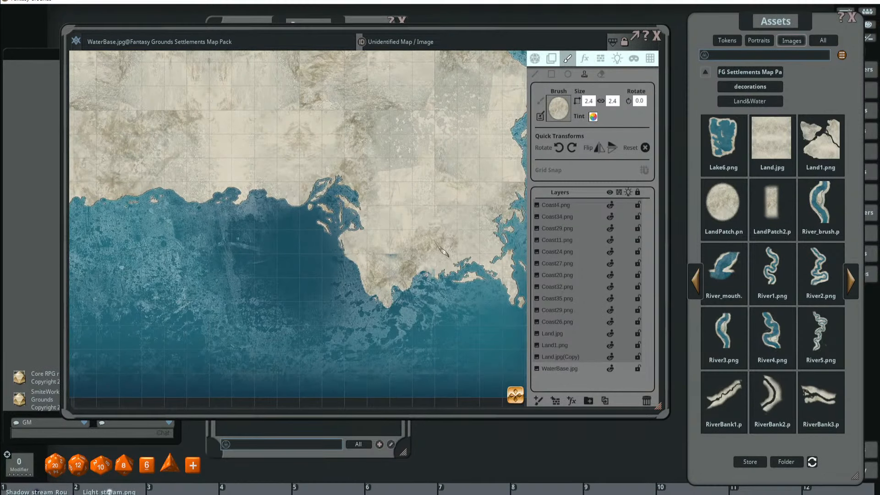
left_click(424, 230)
scroll(440, 197, "up", 3)
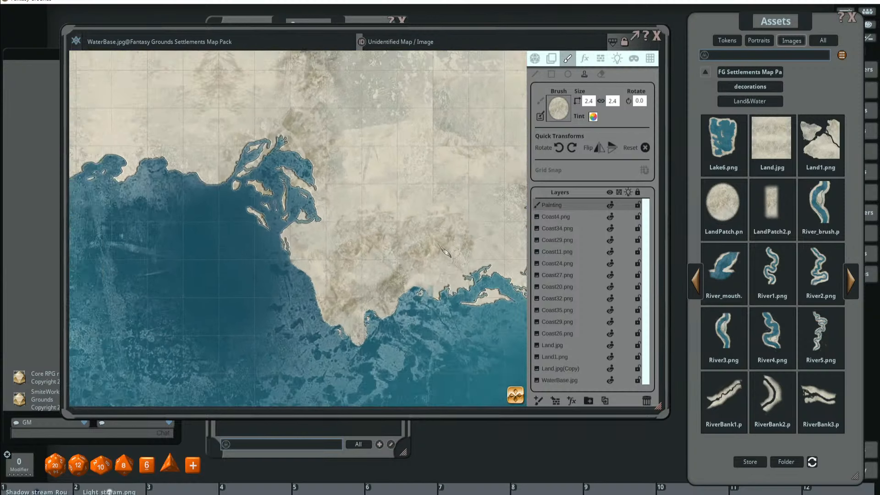
- Reduce the brush to 0.8 and then 0.3, blending the land along the peninsula's west coast
scroll(438, 239, "down", 7)
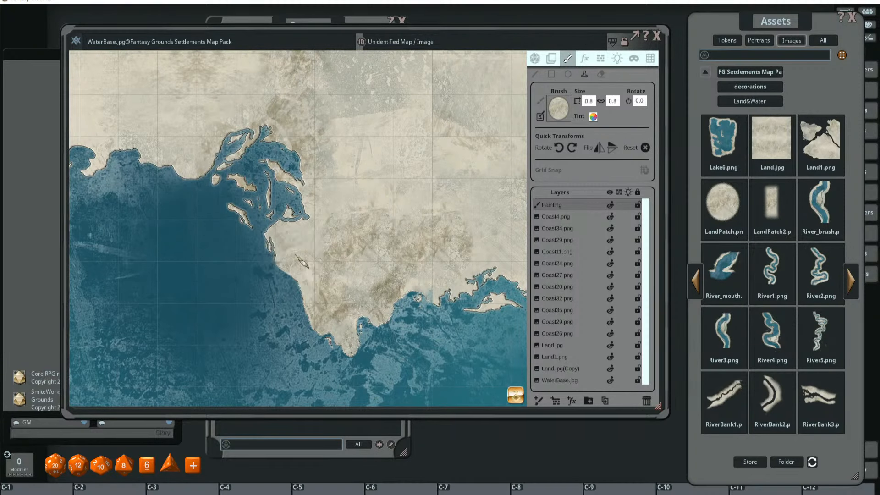
scroll(325, 255, "up", 4)
scroll(329, 256, "down", 3)
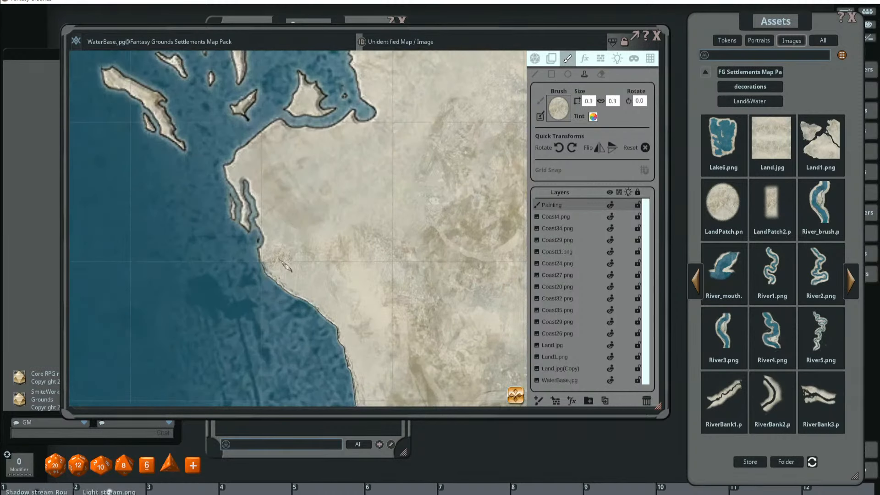
- Cover the tile seam at the peninsula's south shore using brush sizes 0.5 and 0.2
scroll(324, 259, "down", 4)
scroll(412, 266, "up", 3)
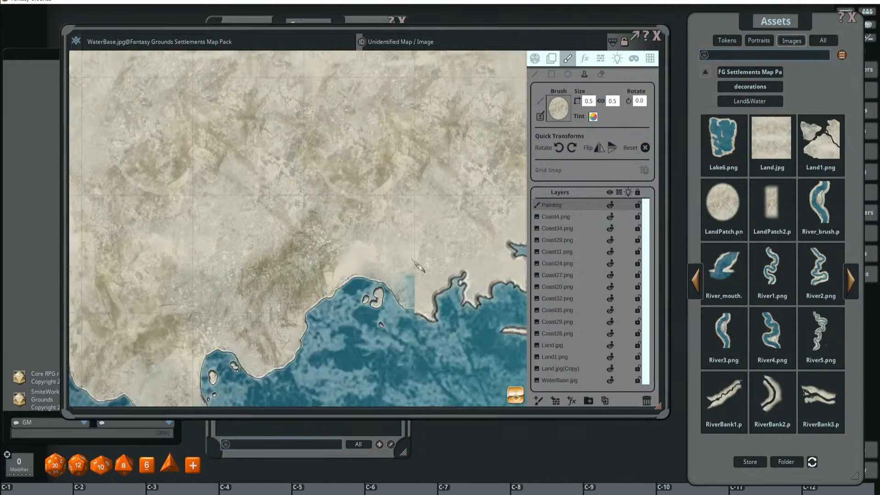
scroll(411, 268, "up", 2)
scroll(417, 274, "down", 3)
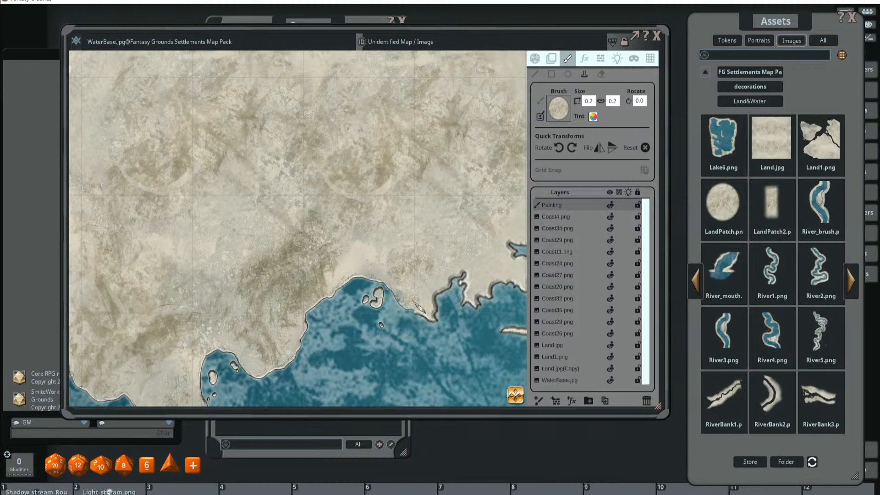
- Enlarge the brush to 0.8 and then 2.0, painting over the land seams inland, north of the peninsula
scroll(408, 293, "down", 6)
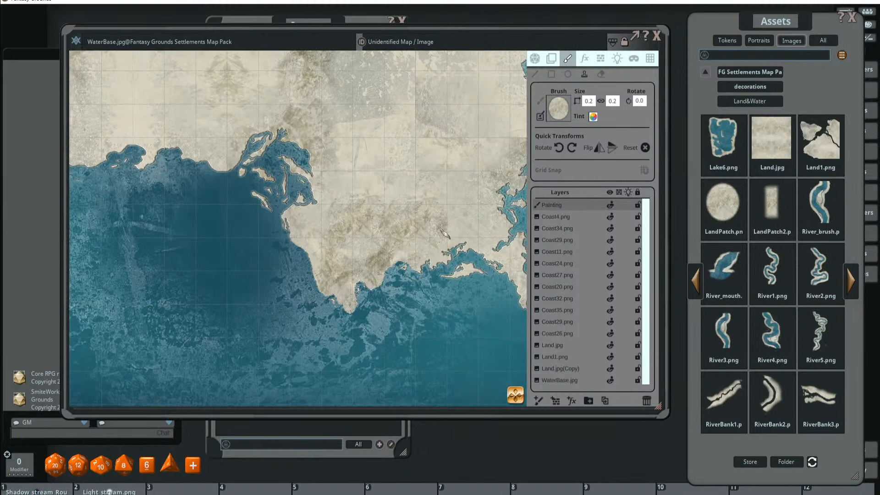
left_click_drag(410, 216, 401, 330)
left_click_drag(395, 233, 404, 280)
left_click_drag(344, 202, 412, 237)
scroll(412, 237, "up", 2)
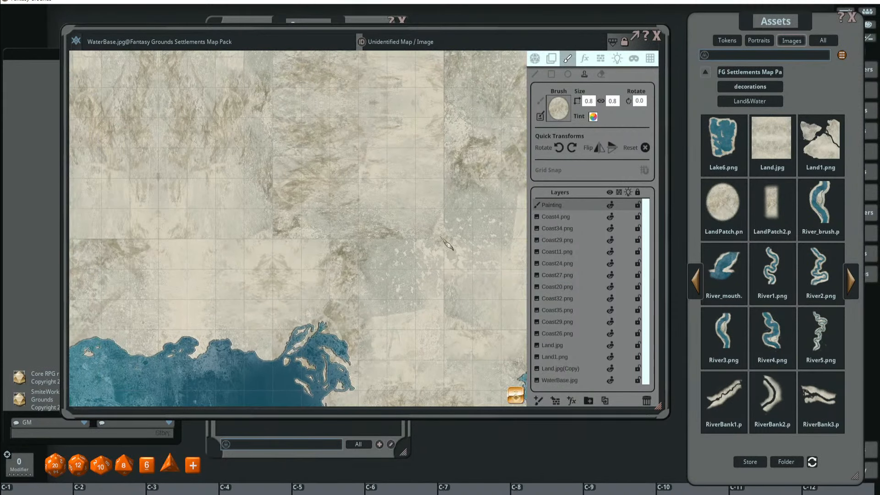
scroll(442, 253, "up", 1)
scroll(300, 250, "down", 3)
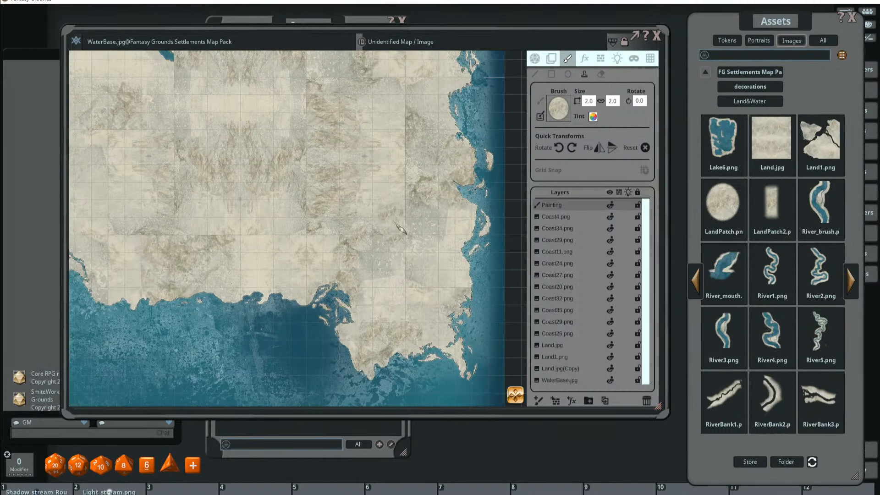
- Blend the seams across the central and eastern land, rotating the brush to 75 and 110 and enlarging it to 3.8
left_click_drag(329, 211, 375, 268)
scroll(344, 273, "up", 5)
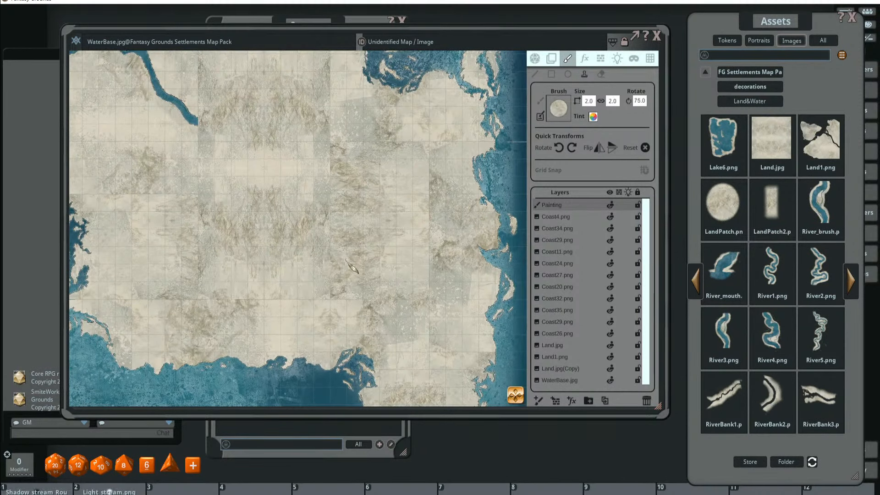
scroll(352, 267, "up", 5)
scroll(362, 230, "down", 3)
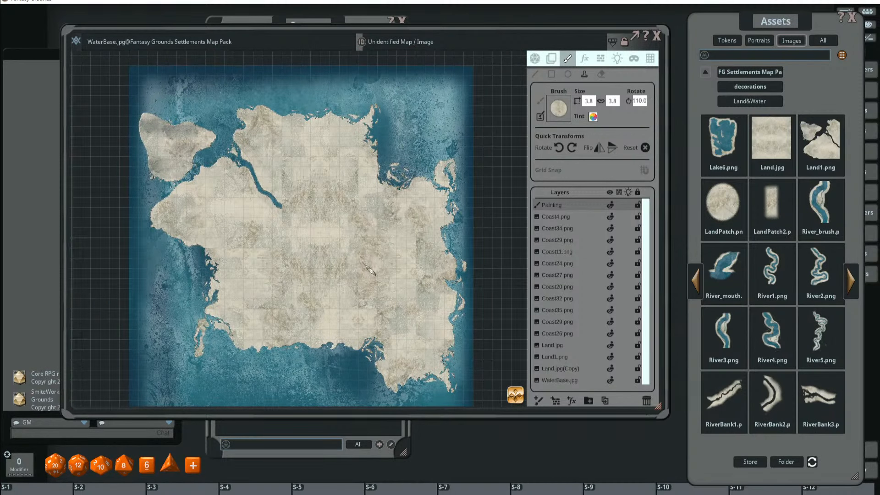
- Rotate the 3.8 brush to 140 and paint over the remaining tile seams across the main landmass
scroll(423, 229, "up", 5)
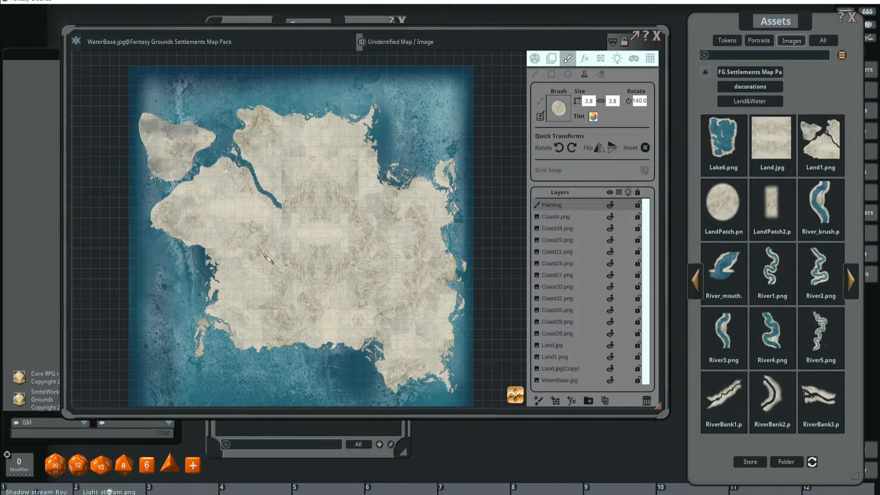
scroll(380, 275, "up", 2)
scroll(409, 260, "down", 3)
scroll(408, 260, "up", 2)
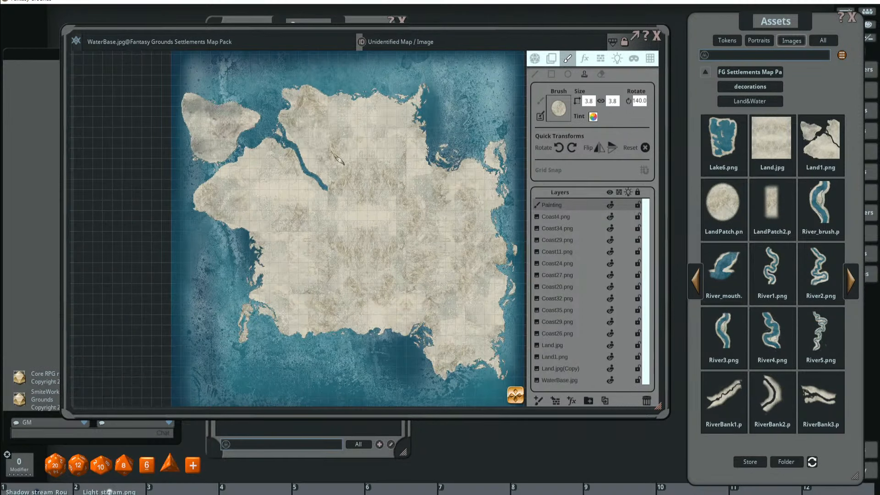
- Add Lake6.png to the middle of the landmass, with its northwest shore just east of the river's end
left_click(695, 289)
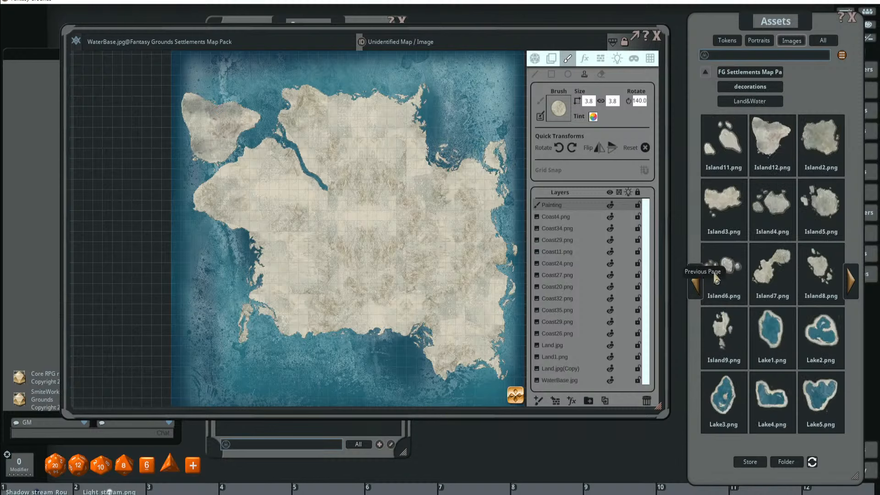
left_click(851, 281)
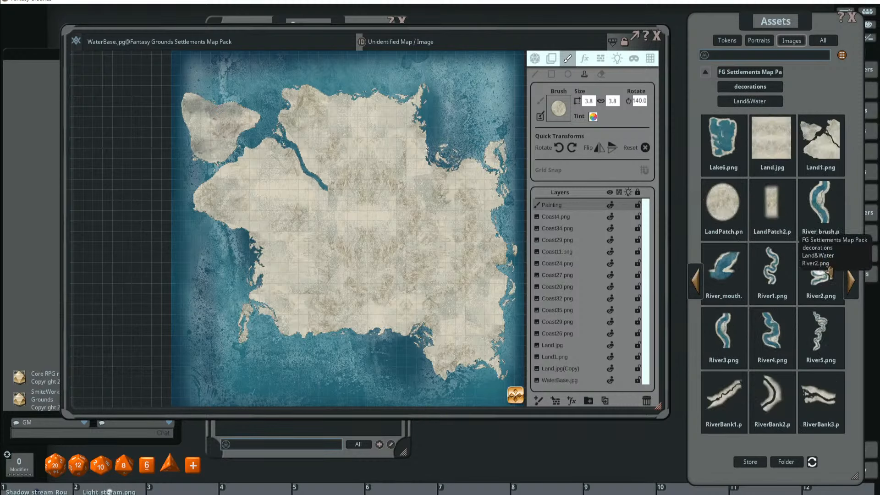
left_click_drag(727, 149, 371, 231)
scroll(370, 202, "up", 5)
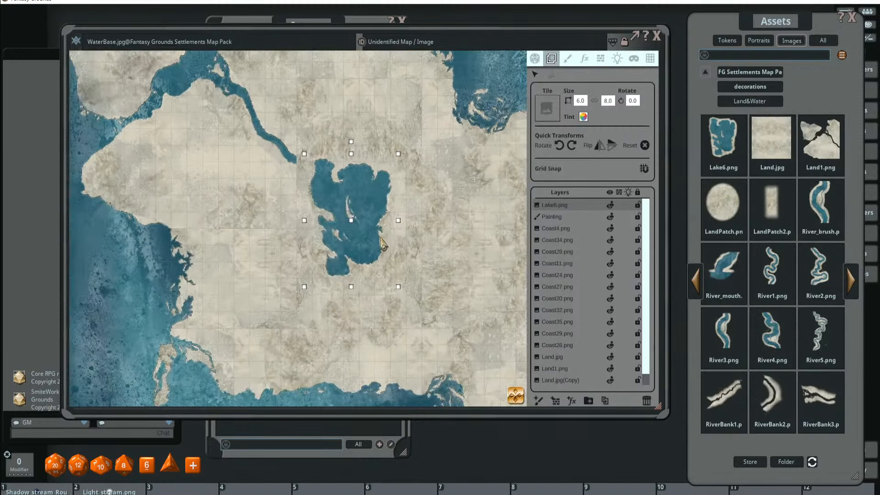
left_click_drag(372, 202, 369, 177)
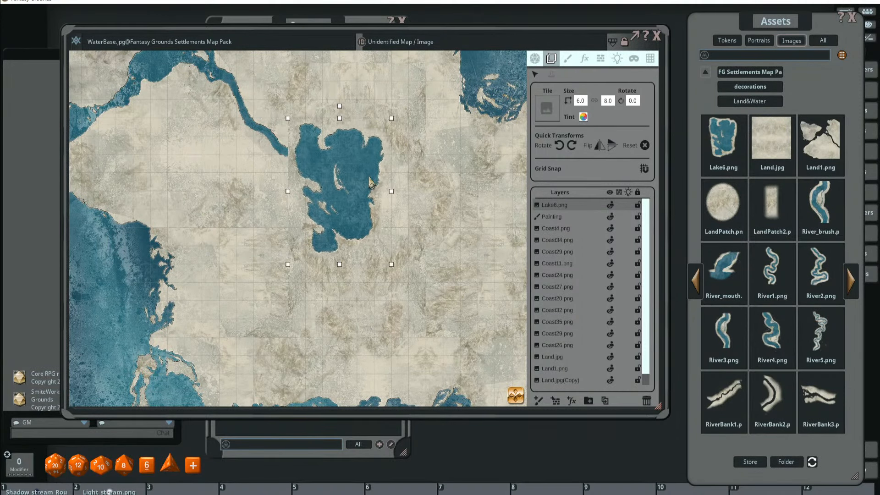
scroll(310, 163, "up", 3)
scroll(348, 201, "down", 3)
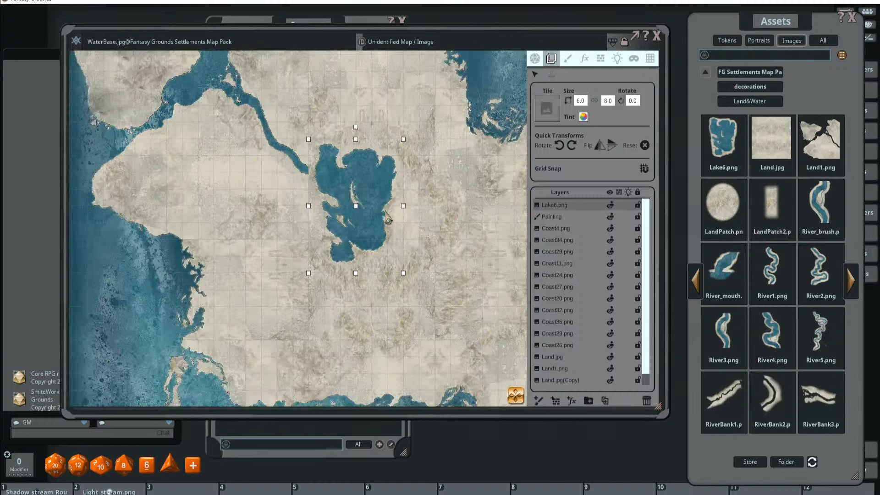
scroll(405, 224, "down", 2)
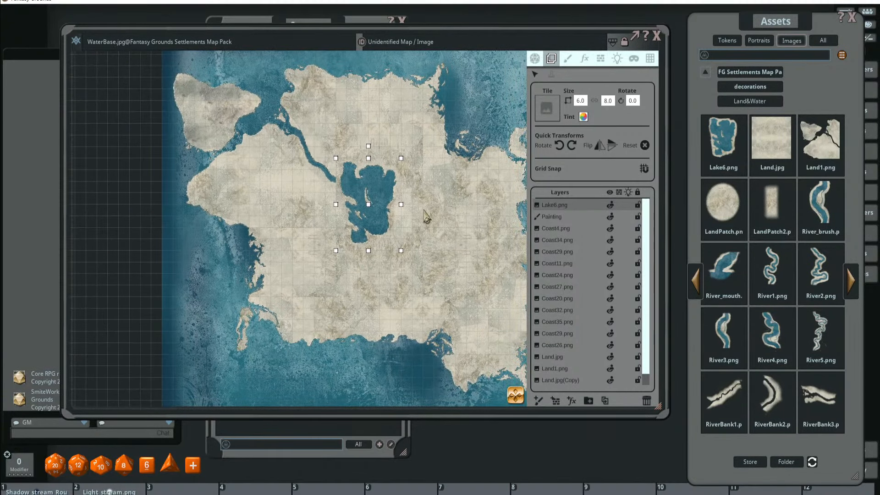
- Try placing WaterFall4.1.png rotated to 270 between the river's end and the lake, and delete that tile
left_click(853, 282)
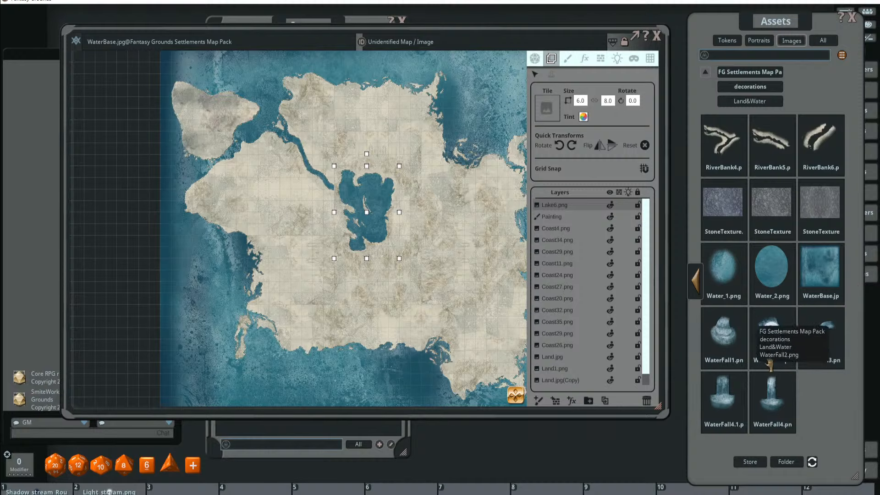
left_click_drag(723, 395, 351, 187)
left_click(561, 146)
scroll(351, 187, "up", 2)
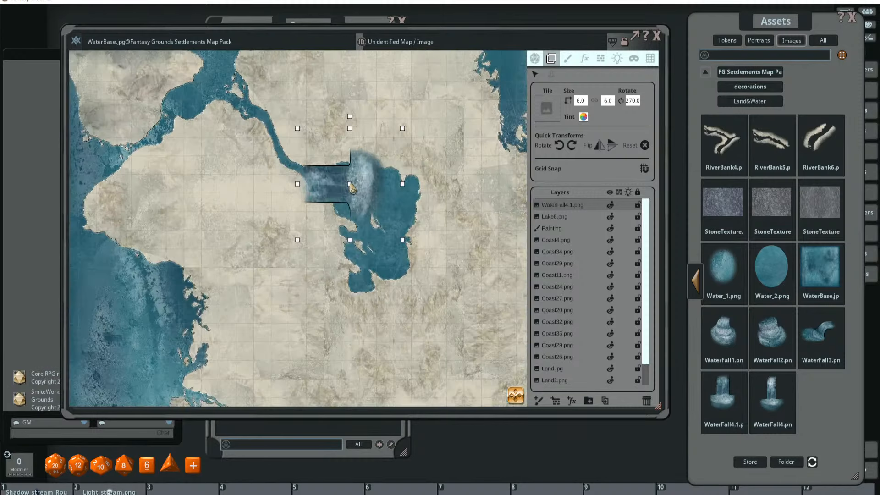
scroll(351, 187, "up", 3)
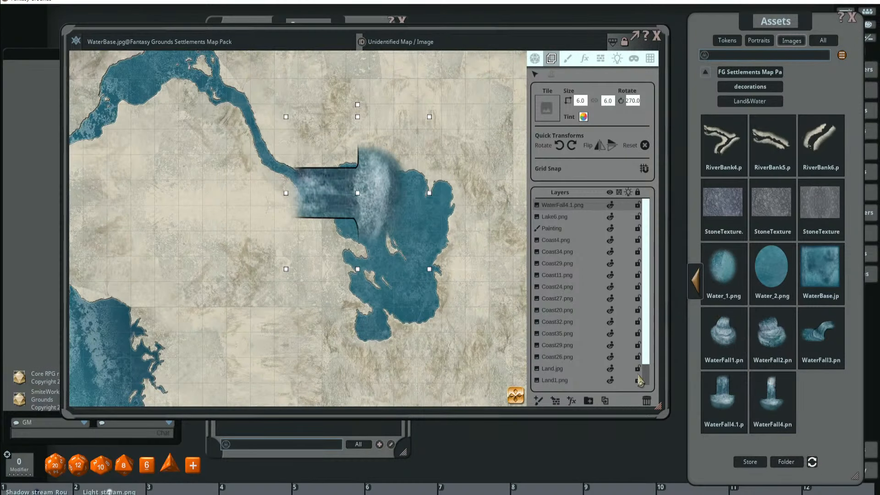
left_click(646, 401)
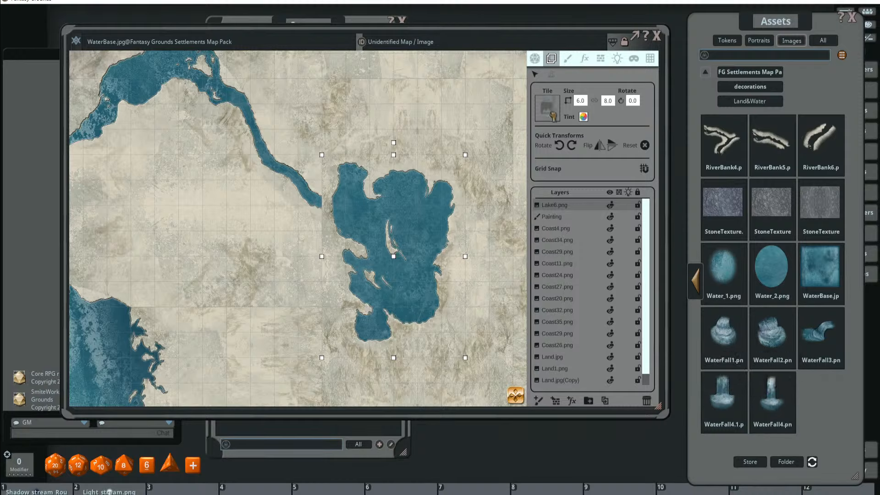
- Switch to painting with WaterFall4.1.png as the brush and move the Painting layer above Lake6.png
left_click(567, 60)
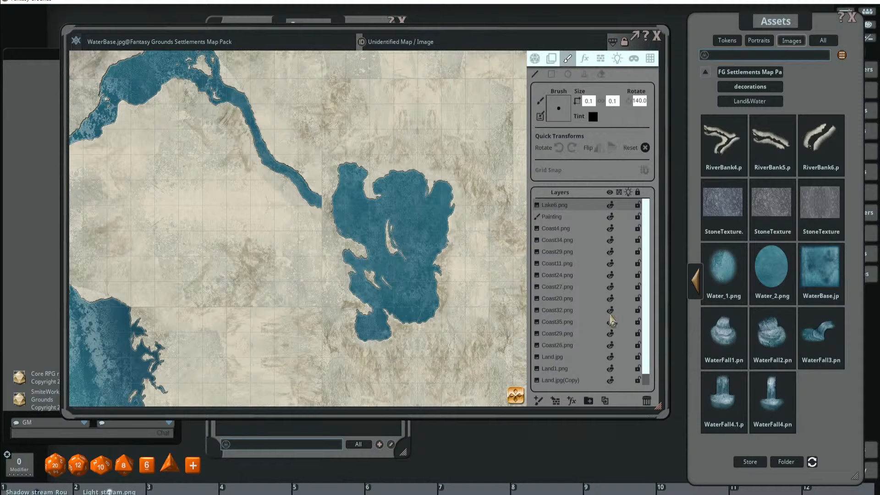
left_click(557, 114)
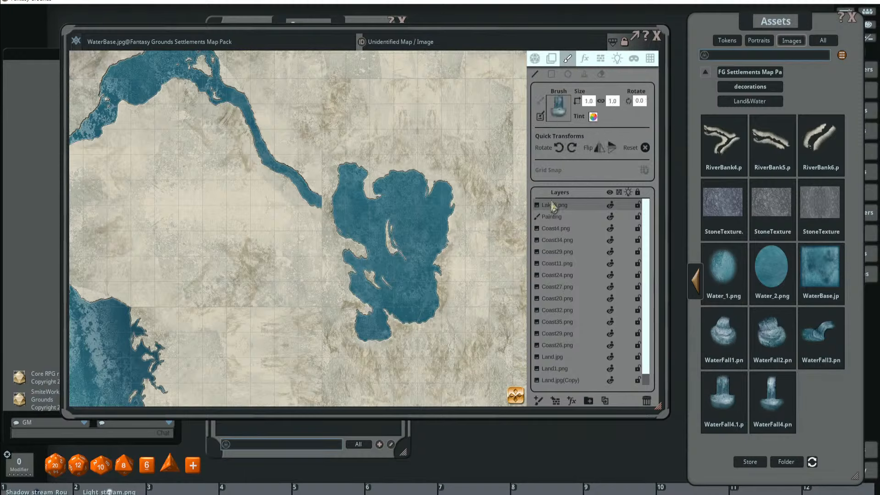
left_click(553, 217)
left_click_drag(573, 217, 573, 204)
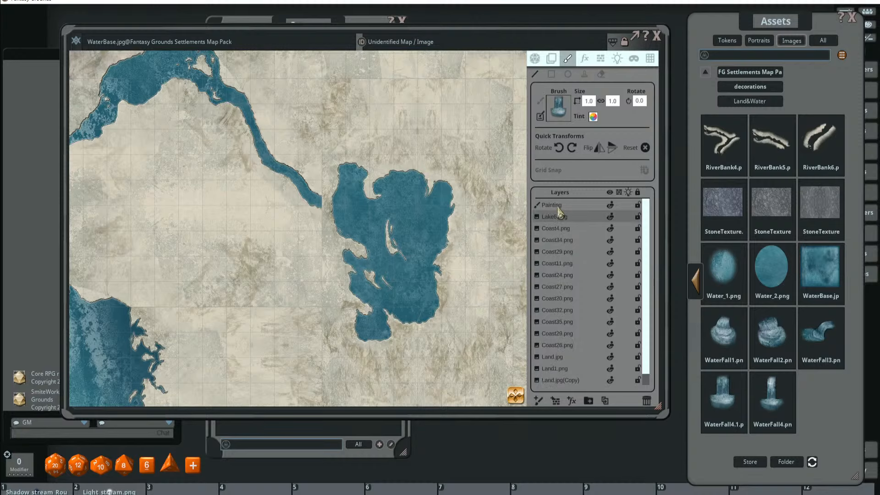
- Rotate the waterfall brush to 275 and size it to 1.3 to fit between the river's end and the lake
scroll(327, 205, "down", 1, "shift")
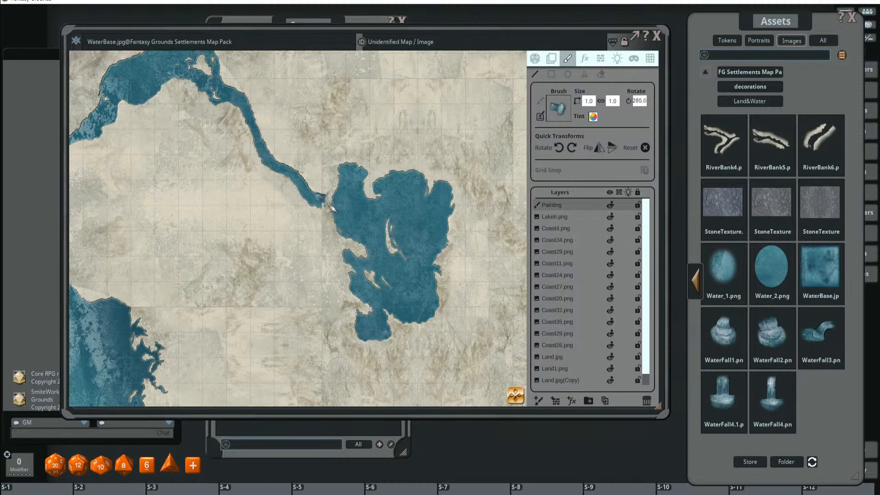
scroll(327, 203, "down", 2, "shift")
scroll(327, 204, "up", 4)
scroll(335, 200, "up", 6, "ctrl")
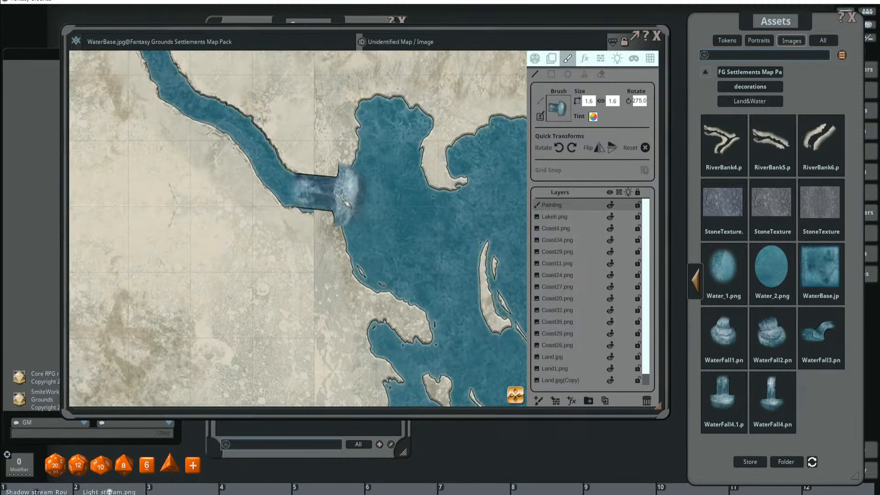
scroll(352, 207, "down", 3, "ctrl")
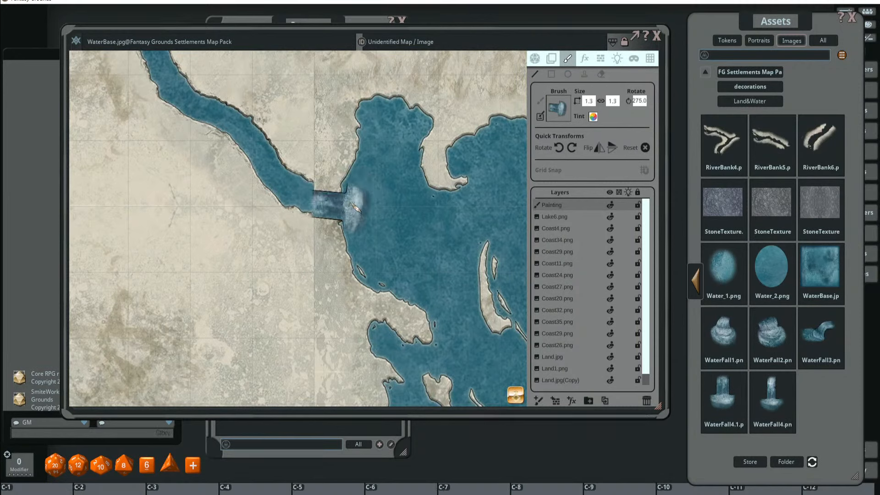
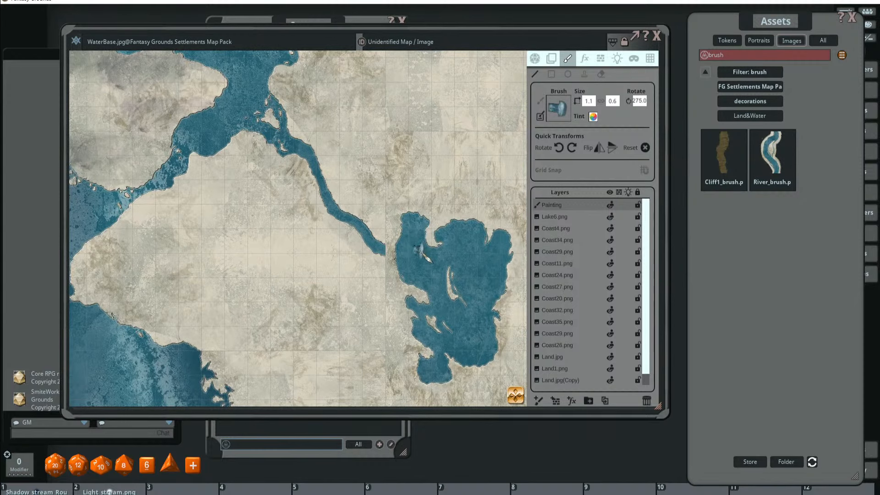
- Remove the "brush" filter from the asset library to list all Land&Water images again
scroll(428, 234, "up", 2)
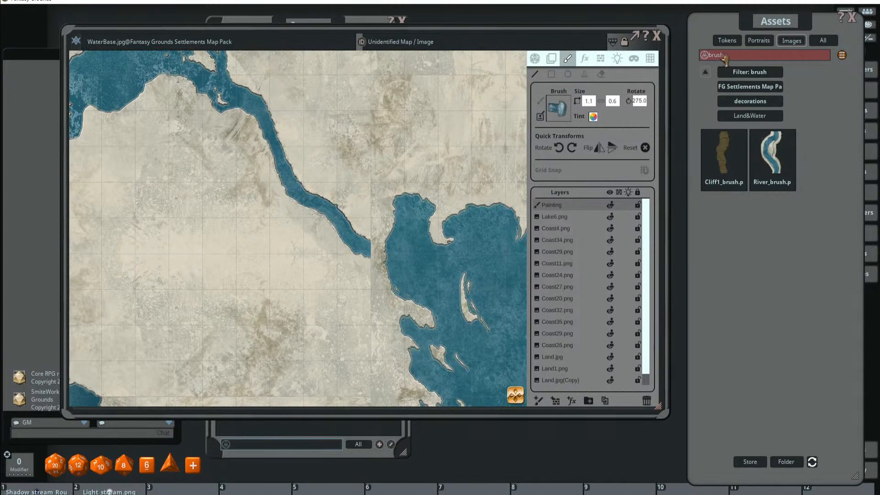
scroll(392, 261, "up", 4)
scroll(428, 234, "down", 2)
left_click_drag(421, 234, 396, 231)
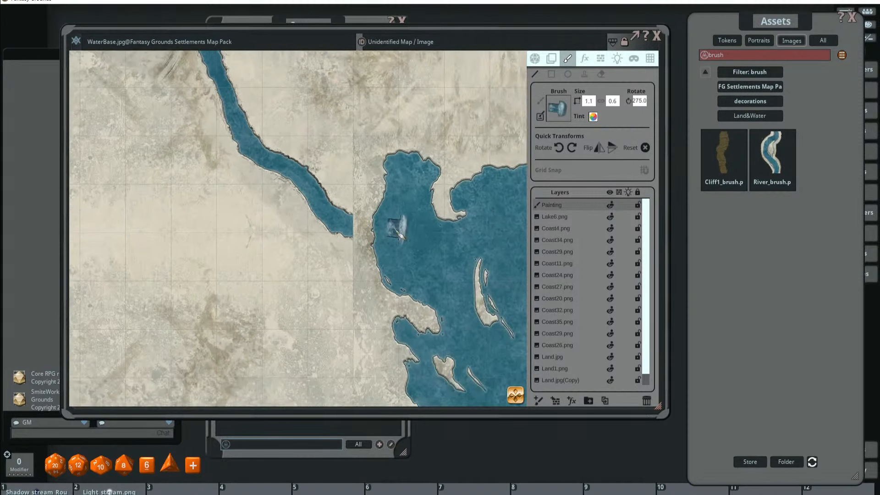
scroll(398, 233, "down", 2)
scroll(390, 227, "up", 2)
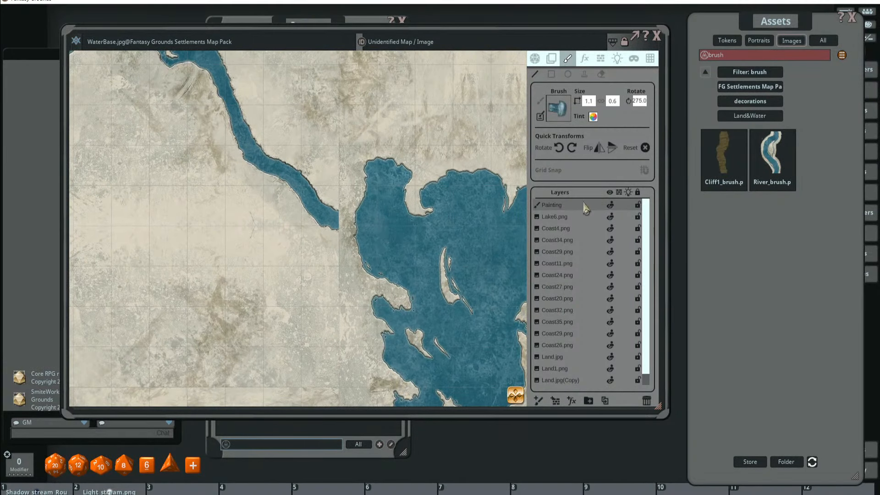
left_click(743, 72)
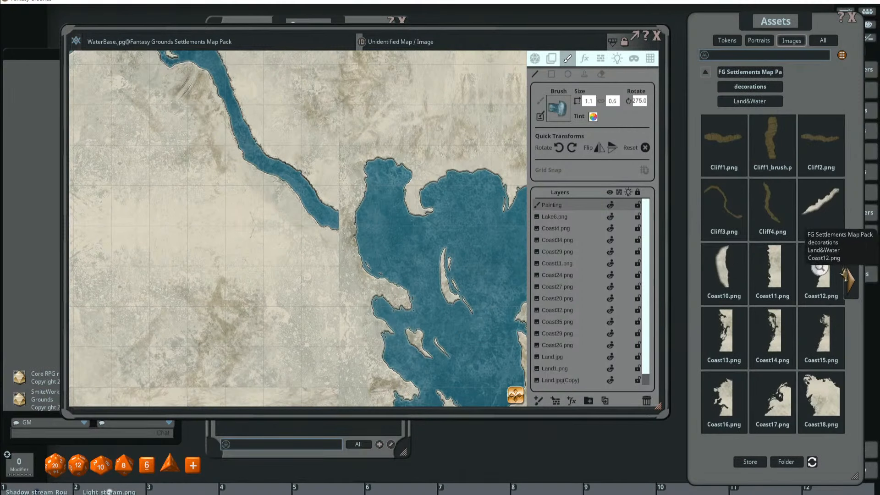
- Try adding River_mouth.png from the Land&Water images over the lake's western shore with a width of 3
left_click(850, 279)
left_click(850, 279)
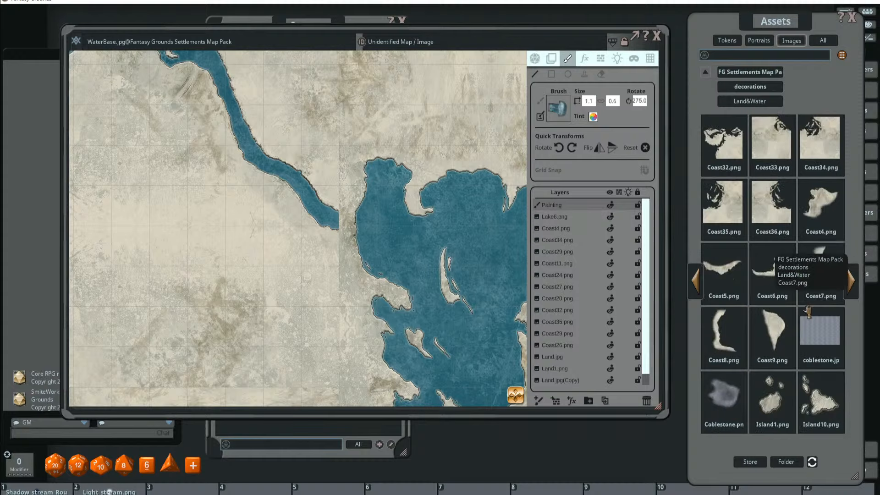
left_click(849, 281)
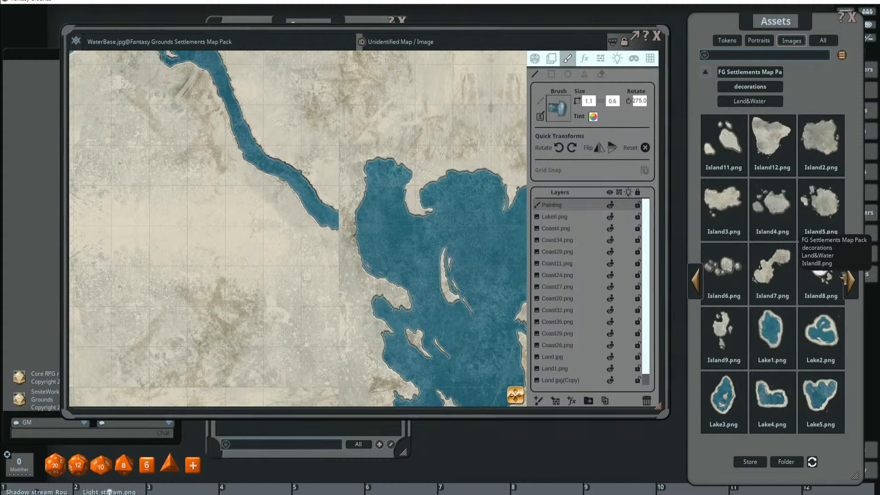
left_click(849, 280)
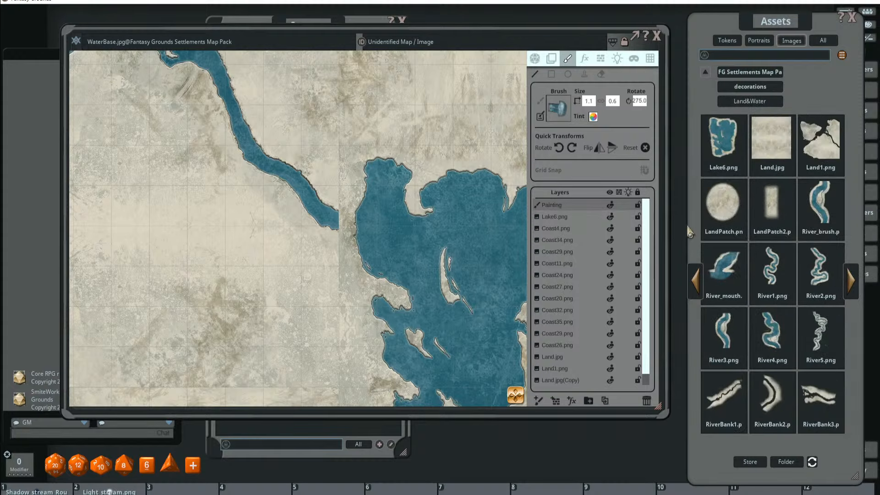
left_click_drag(724, 268, 377, 205)
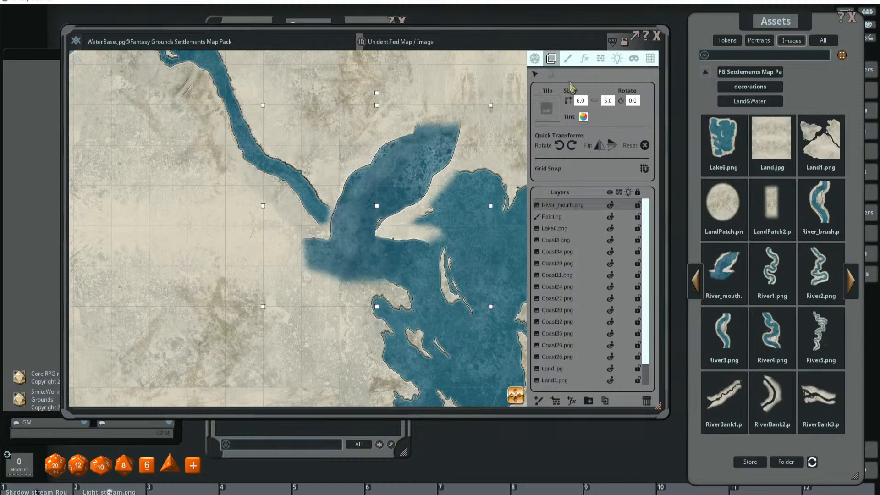
left_click(581, 100)
type("3")
key("Return")
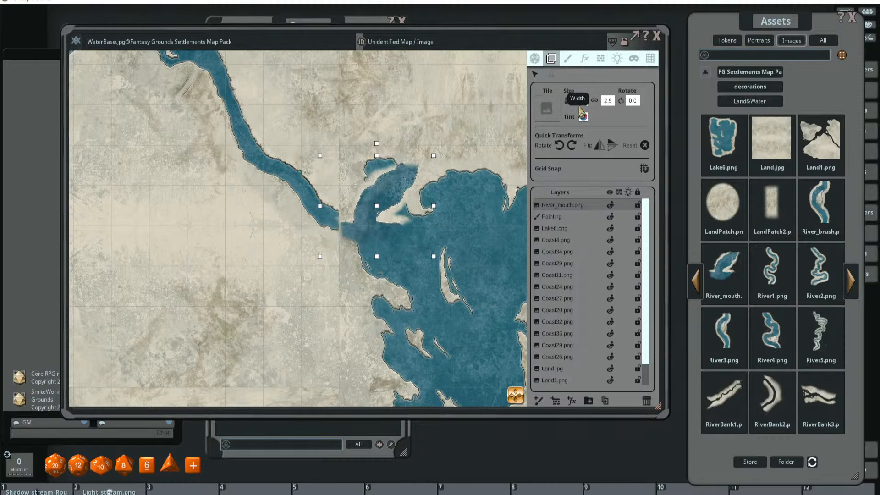
- Try rotating the river mouth tile to 263.5 and, with its aspect ratio unlocked, setting its height to 2 and then 3
left_click_drag(377, 144, 380, 265)
scroll(370, 255, "up", 2)
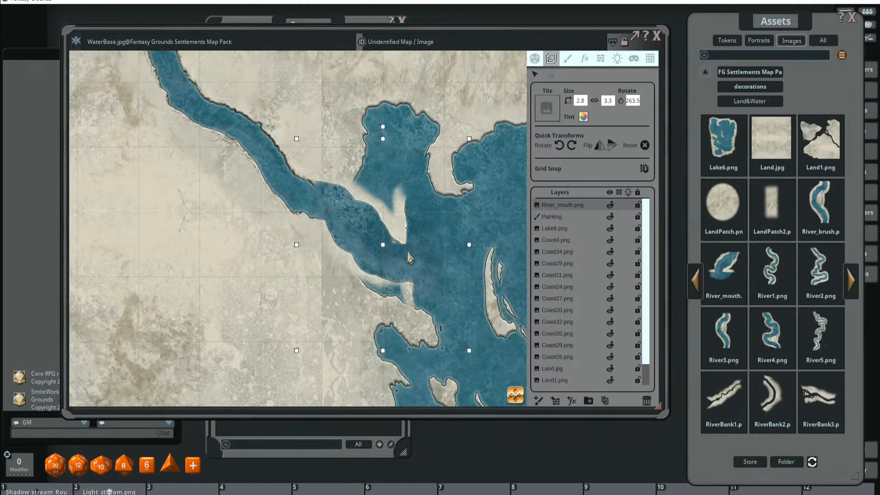
left_click(610, 101)
left_click(595, 100)
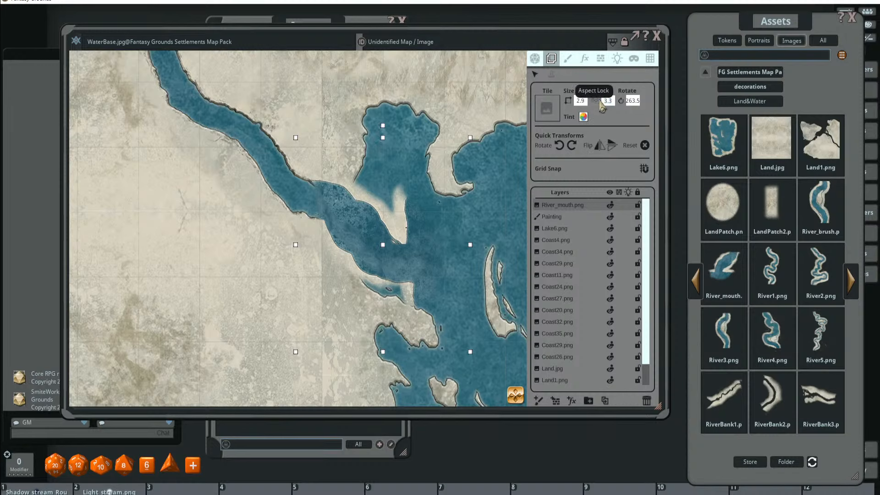
left_click(609, 101)
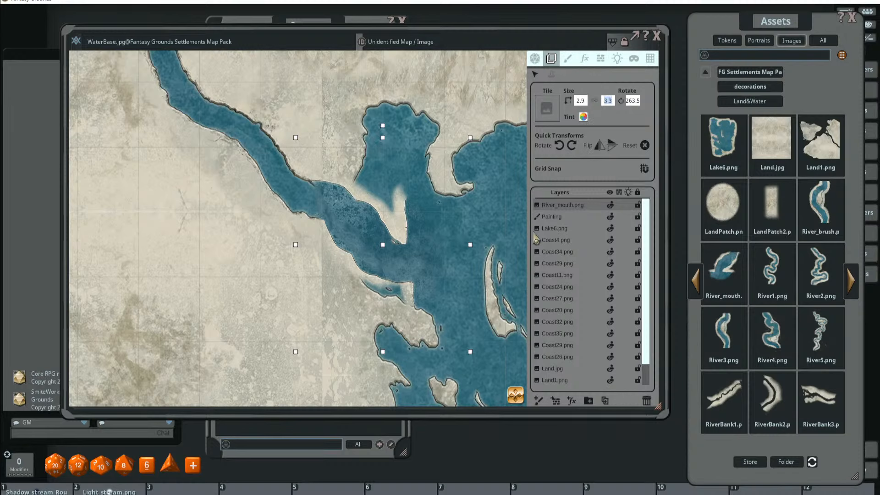
type("2")
key("Return")
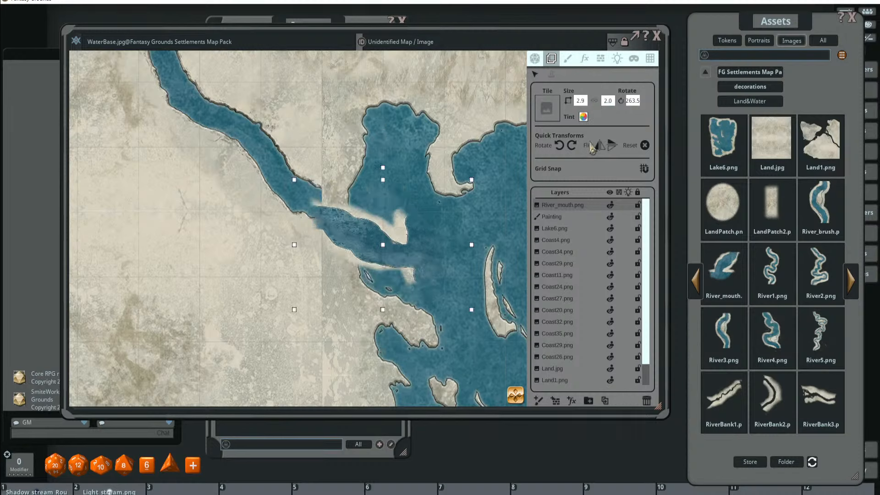
left_click(611, 102)
type("3")
key("Return")
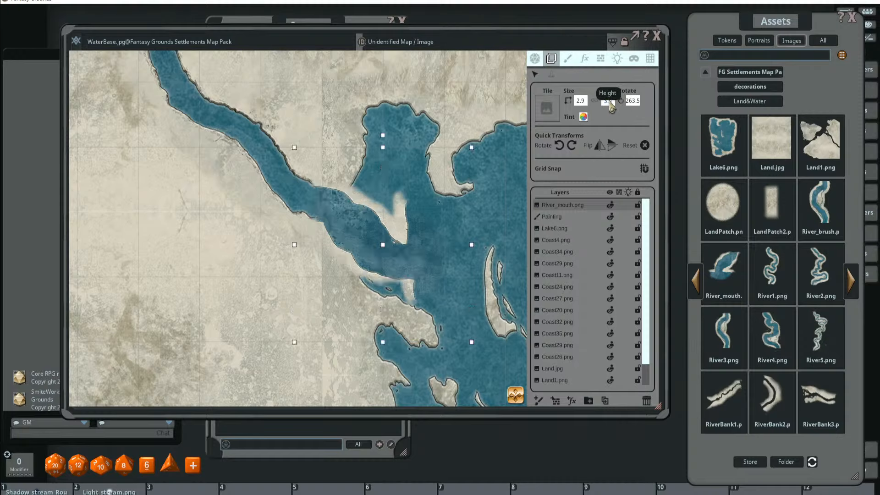
- Try narrowing the river mouth tile to a width of 2 and then 1 near the river's end, and delete it
left_click(580, 102)
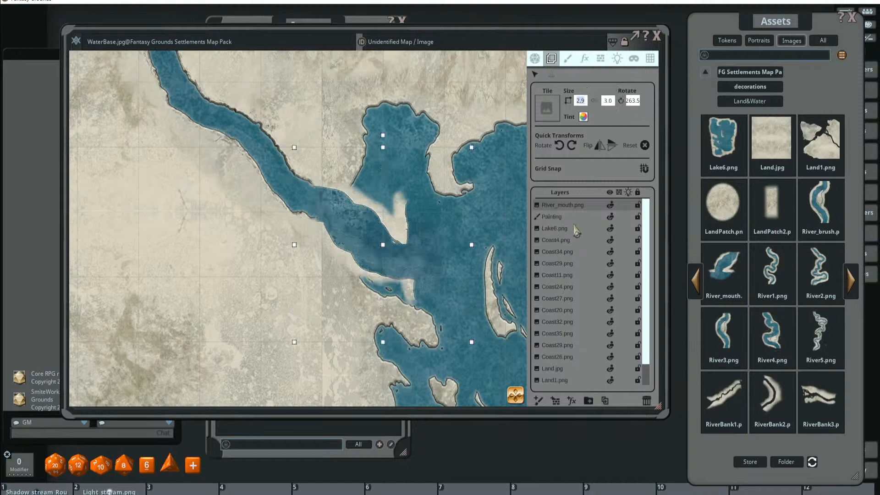
type("2")
key("Return")
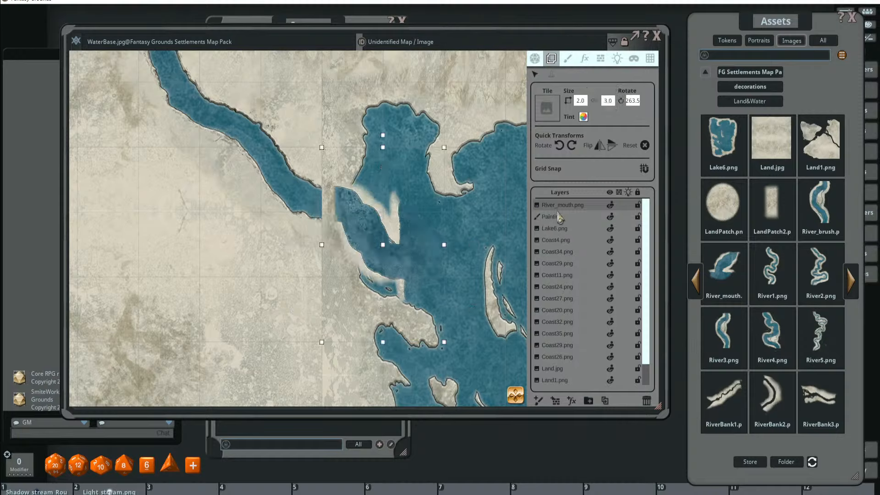
scroll(582, 102, "down", 1)
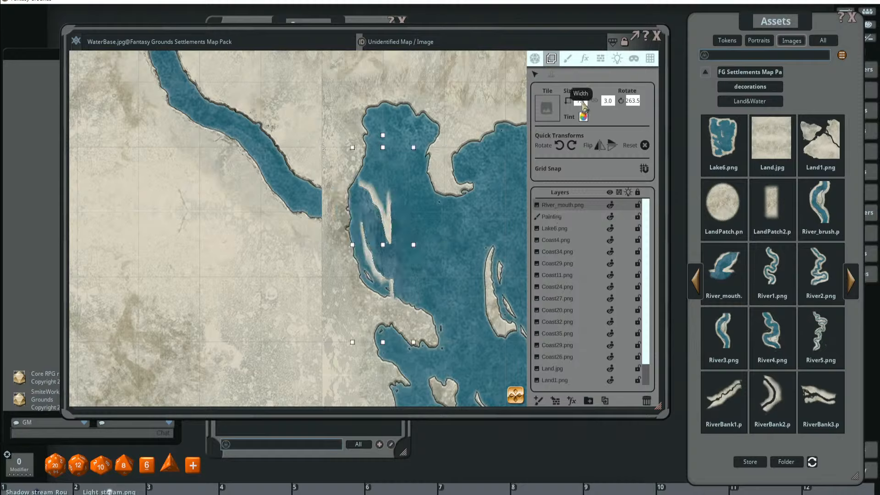
left_click_drag(380, 236, 358, 218)
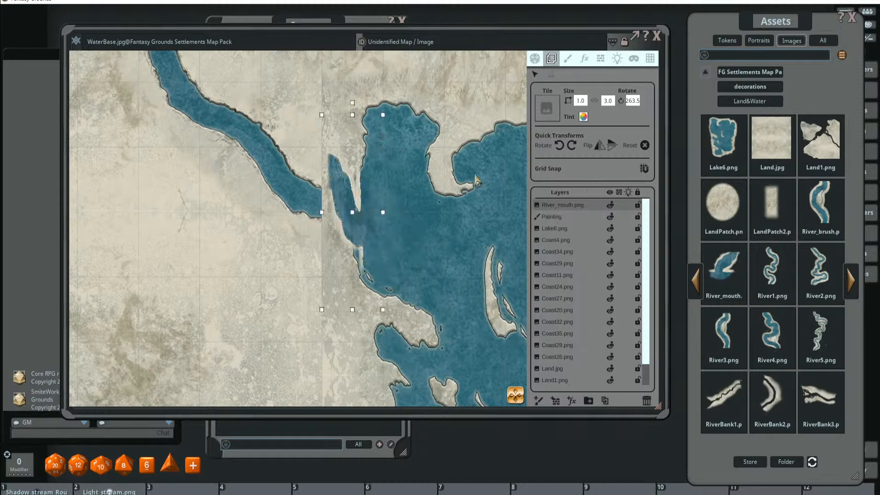
left_click(647, 401)
- Find the river bank images in the asset library and try placing RiverBank4.png over the map's western coast
scroll(424, 181, "down", 5)
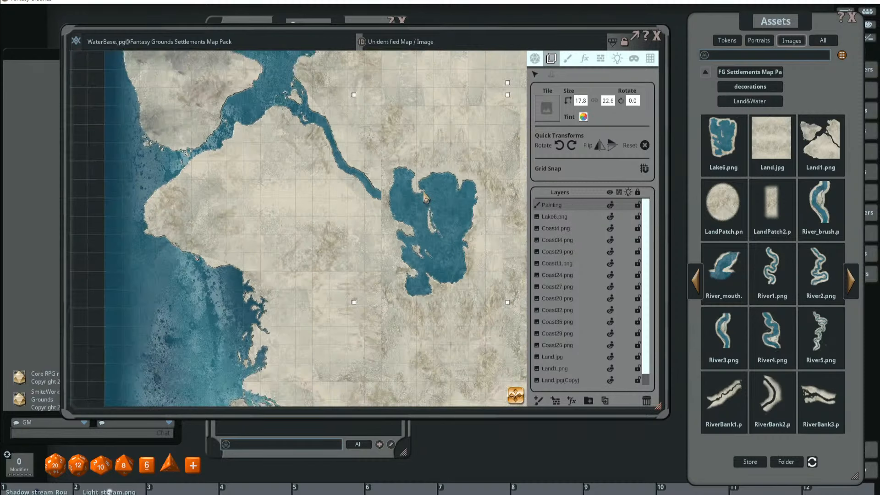
scroll(424, 181, "up", 2)
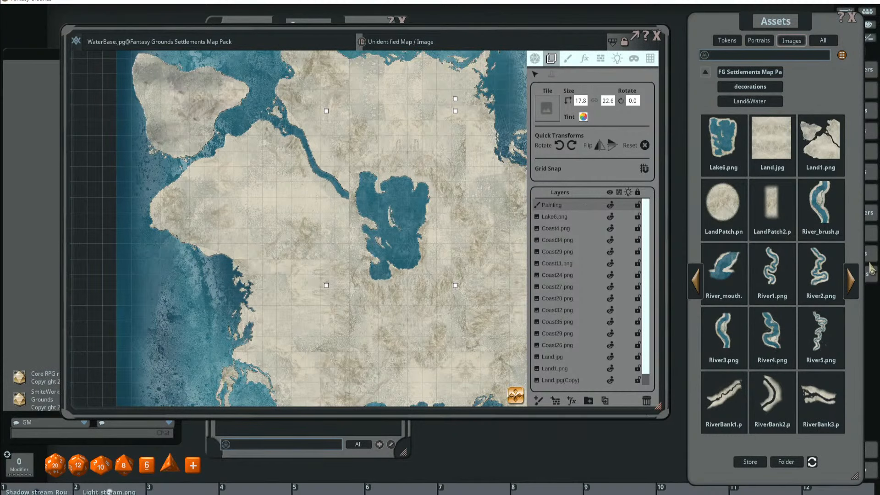
left_click(851, 280)
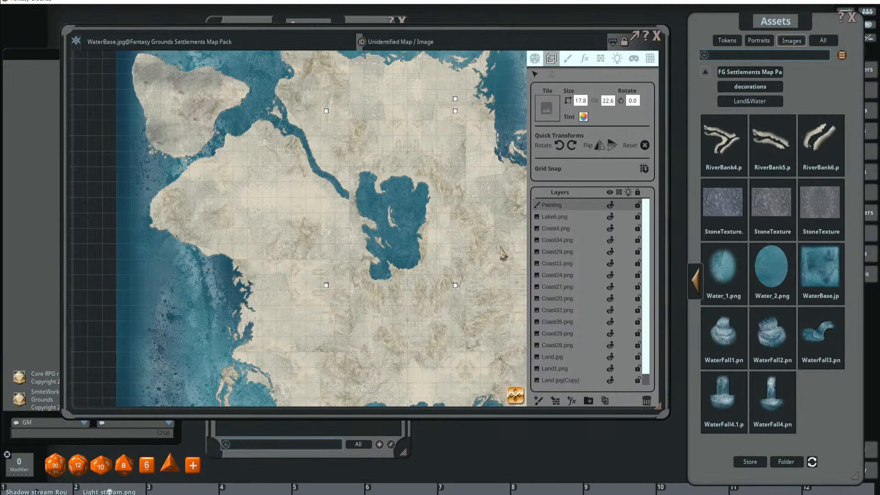
scroll(502, 252, "up", 2)
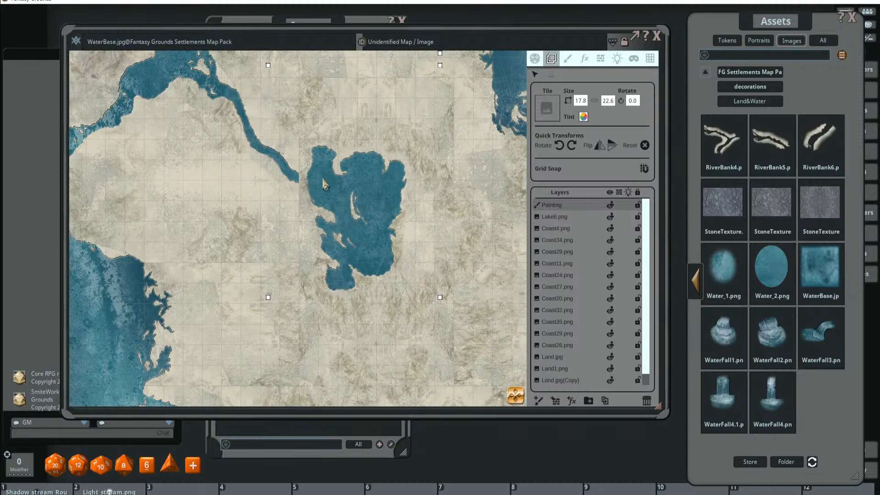
scroll(328, 182, "up", 3)
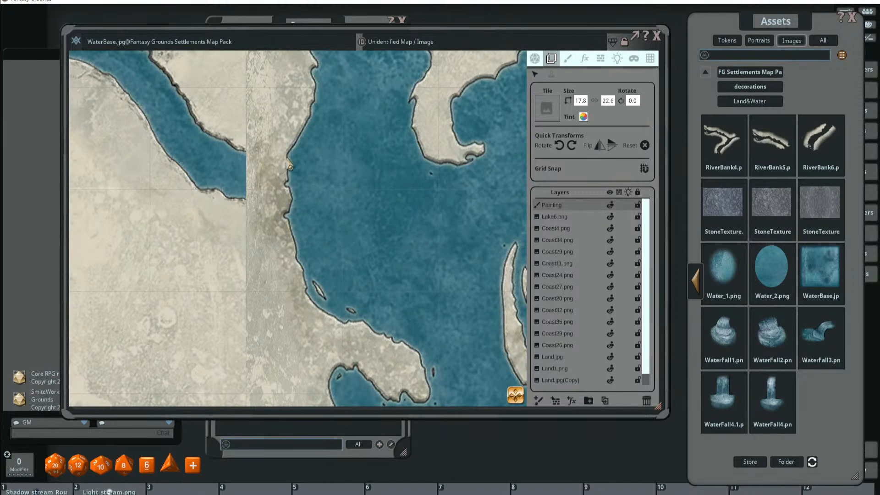
scroll(288, 165, "down", 2)
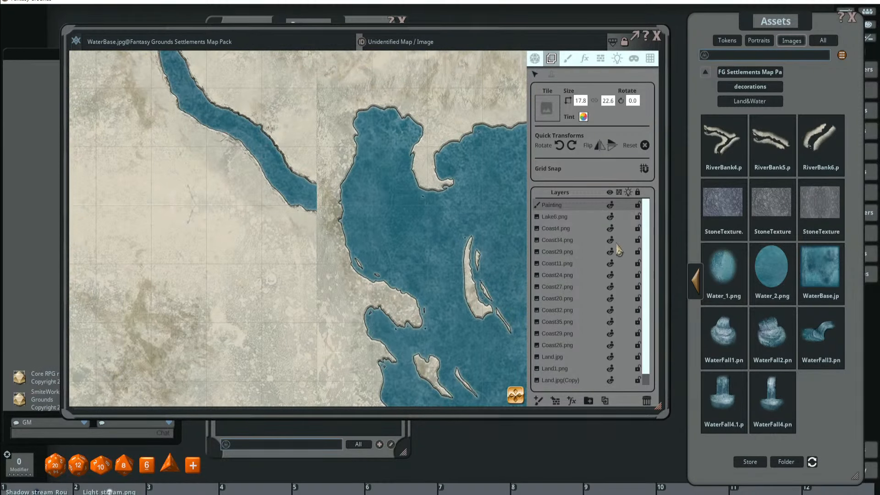
scroll(554, 225, "down", 1)
scroll(423, 203, "down", 3)
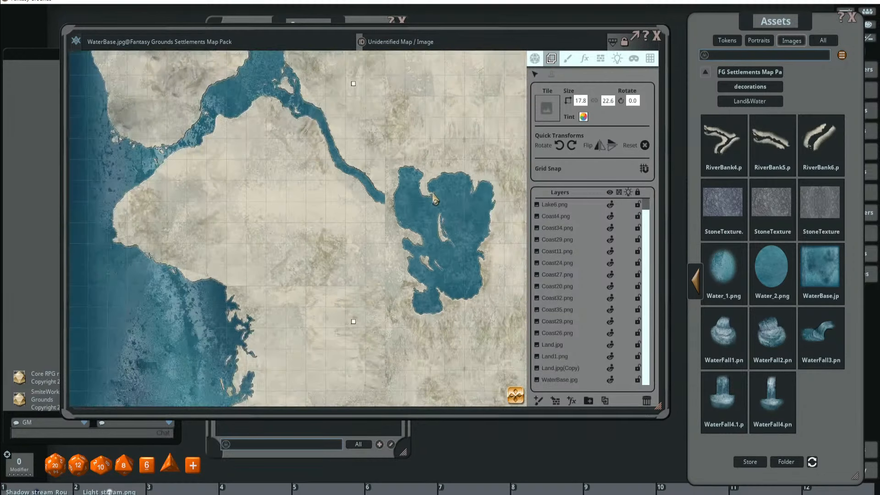
left_click_drag(449, 174, 488, 123)
mouse_move(723, 140)
left_mouse_down()
mouse_move(479, 247)
mouse_move(192, 277)
mouse_move(533, 191)
mouse_move(279, 279)
mouse_move(415, 224)
mouse_move(375, 199)
mouse_move(374, 221)
mouse_move(360, 214)
mouse_move(368, 187)
left_mouse_up()
- Try fitting the RiverBank4.png tile against the western coastline, and delete it
scroll(268, 264, "down", 2)
scroll(375, 230, "up", 2)
scroll(375, 223, "down", 2)
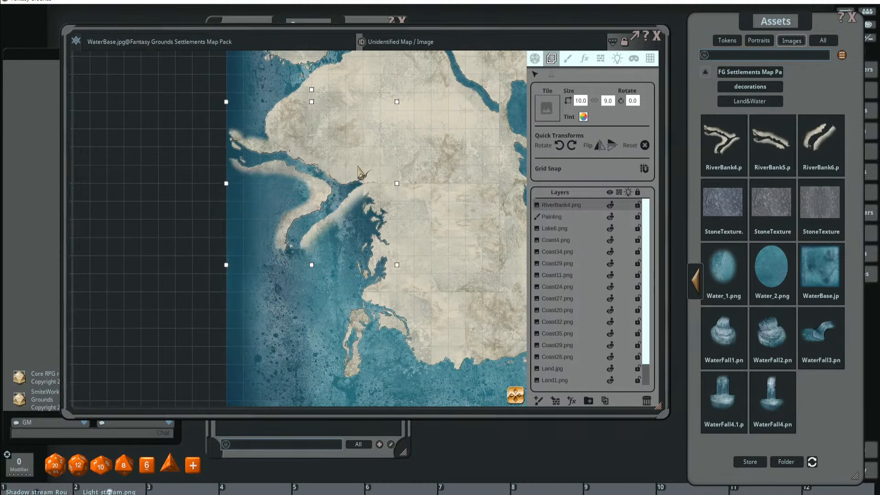
scroll(312, 186, "up", 2)
scroll(315, 184, "up", 2)
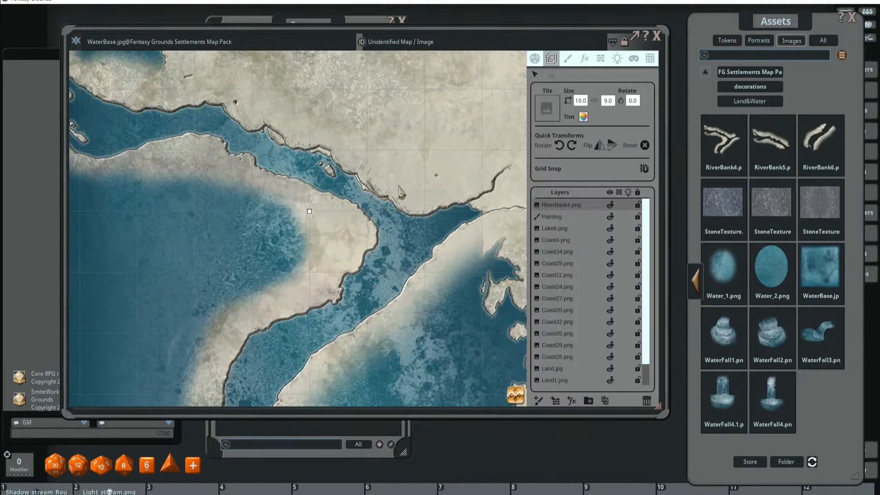
left_click_drag(399, 185, 420, 180)
left_click(647, 401)
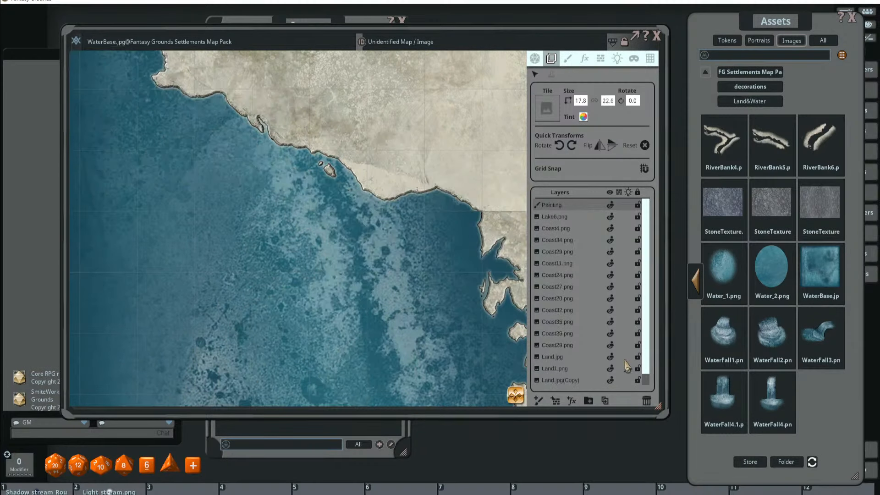
- Return to the coast images in the asset library and add Coast5.png over the map's southern coast
left_click(695, 280)
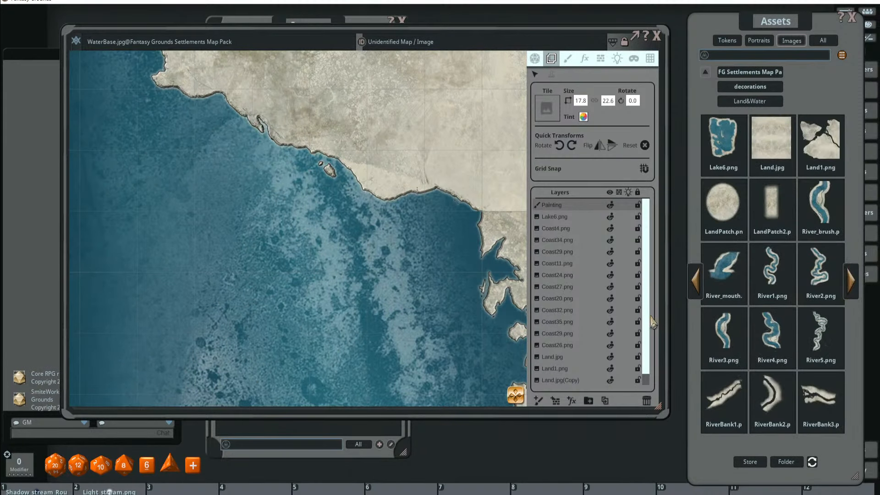
left_click(695, 279)
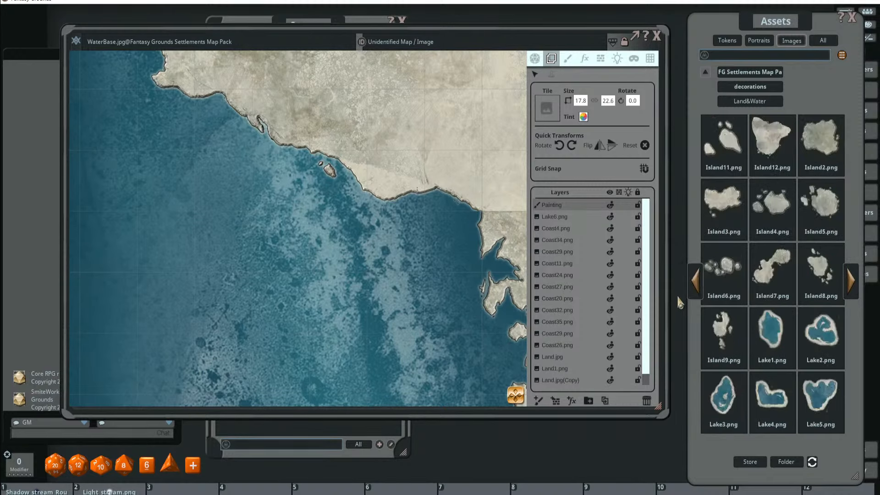
left_click(695, 280)
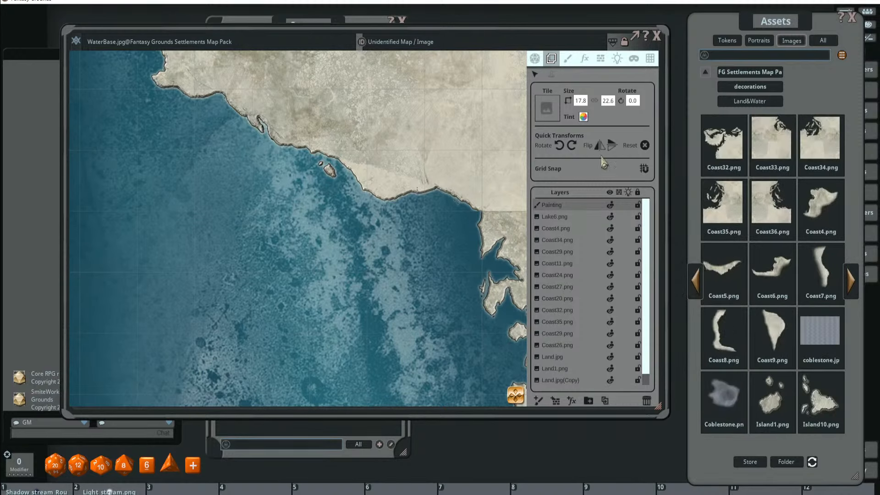
scroll(367, 226, "down", 3)
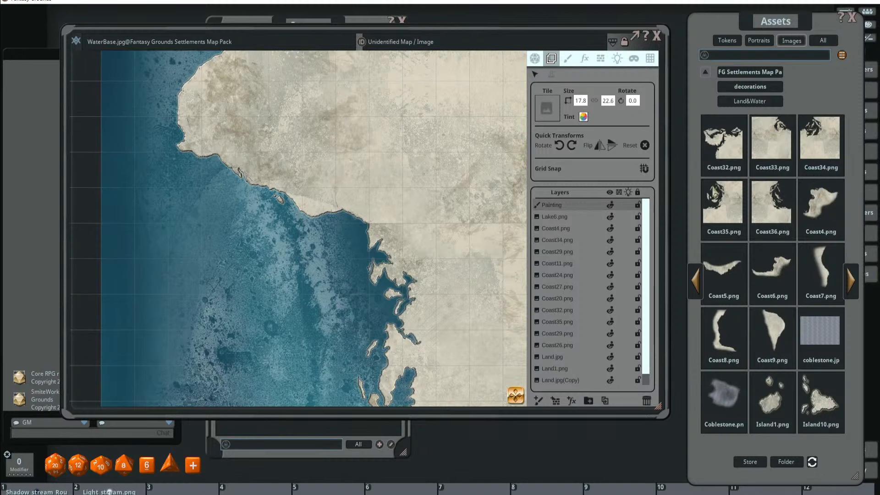
scroll(428, 210, "down", 3)
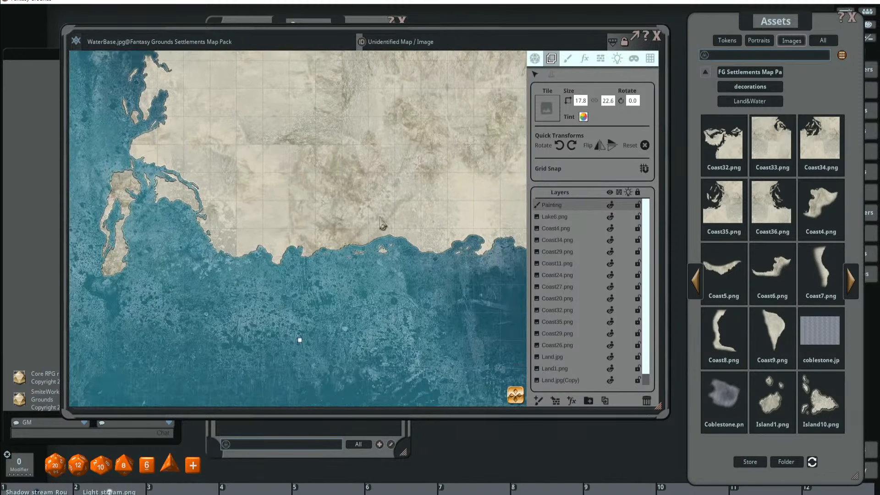
scroll(390, 217, "up", 2)
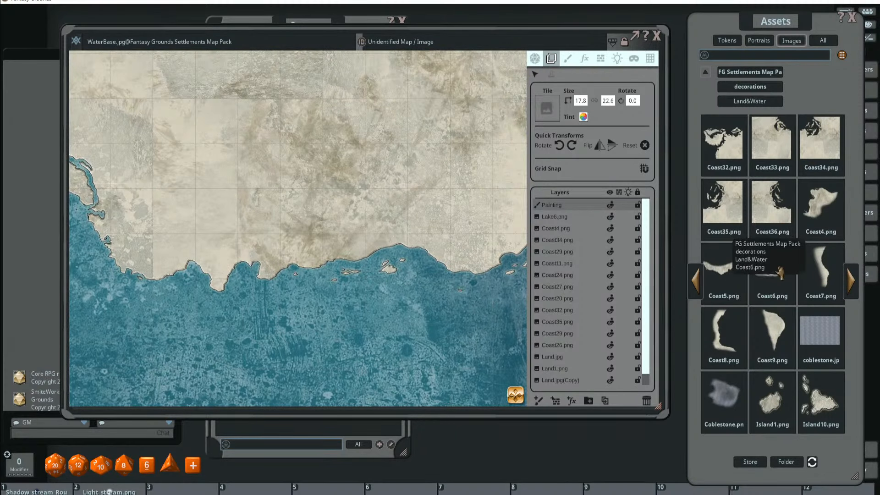
left_click_drag(724, 275, 421, 217)
- Move the Coast5.png tile along the southern shore to line it up with the existing coastline
left_click_drag(405, 188, 380, 230)
scroll(406, 221, "down", 3)
scroll(398, 233, "up", 2)
scroll(398, 233, "down", 3)
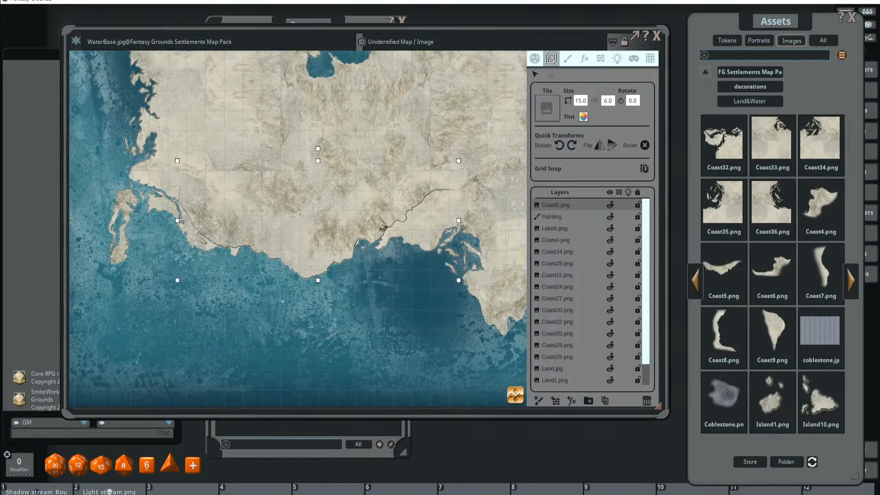
scroll(424, 224, "up", 2)
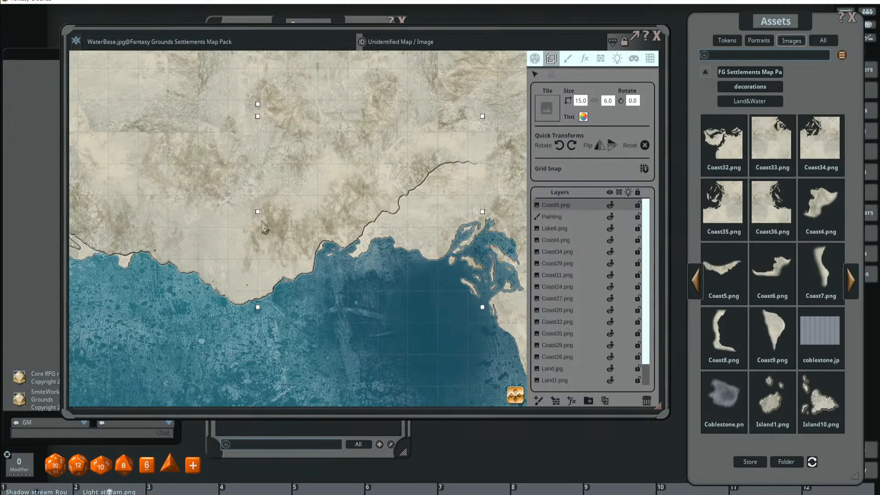
scroll(262, 221, "down", 2)
left_click_drag(262, 221, 335, 235)
scroll(379, 220, "down", 1)
scroll(369, 233, "down", 2)
left_click_drag(398, 229, 319, 275)
scroll(369, 245, "up", 2)
scroll(339, 255, "up", 1)
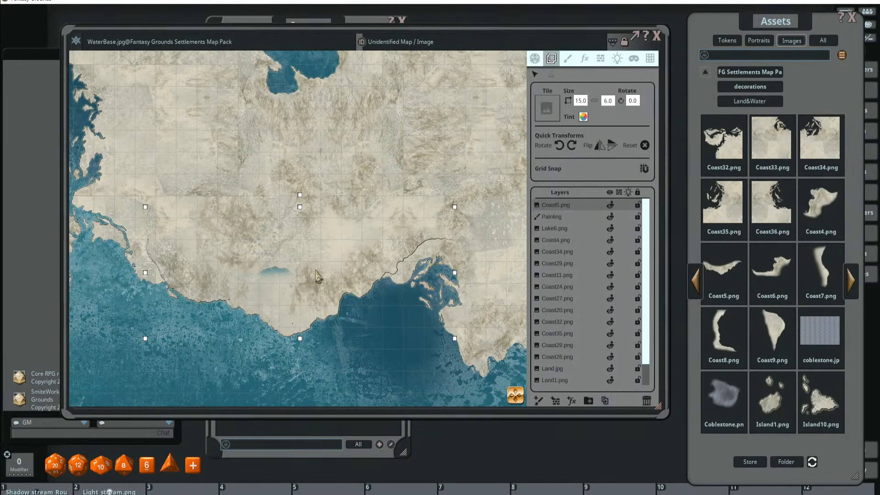
- Nudge the Coast5.png tile slightly north to cover the exposed water patch and close the gap with the land
scroll(364, 269, "up", 1)
scroll(352, 258, "down", 3)
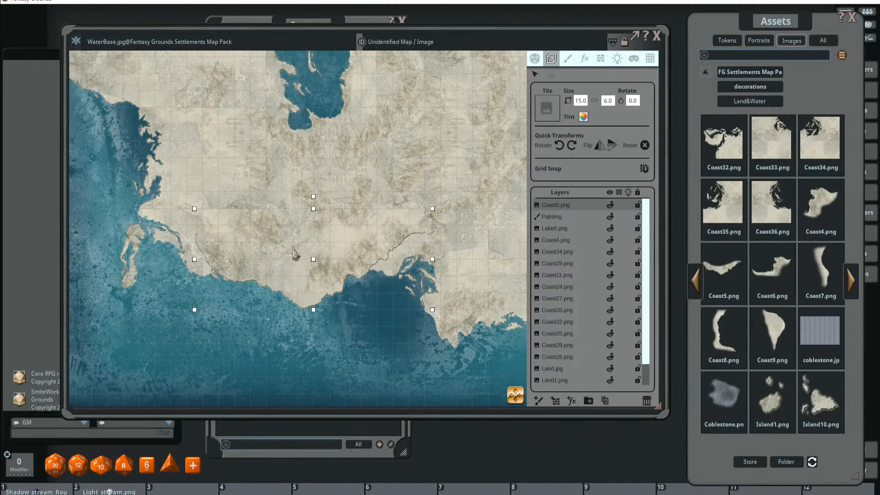
scroll(295, 256, "up", 2)
left_click_drag(297, 261, 297, 250)
scroll(360, 256, "up", 1)
scroll(385, 271, "down", 3)
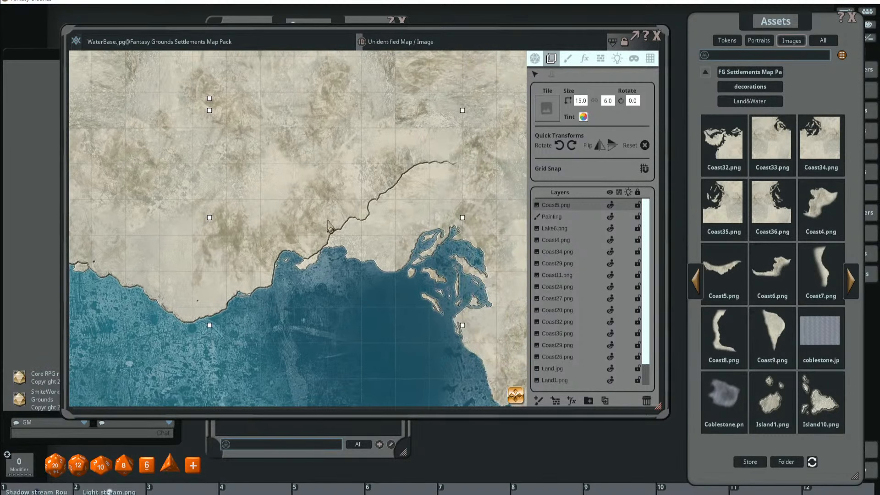
- Add the Coast8.png tile to the land southeast of the inland lake
scroll(402, 232, "up", 1)
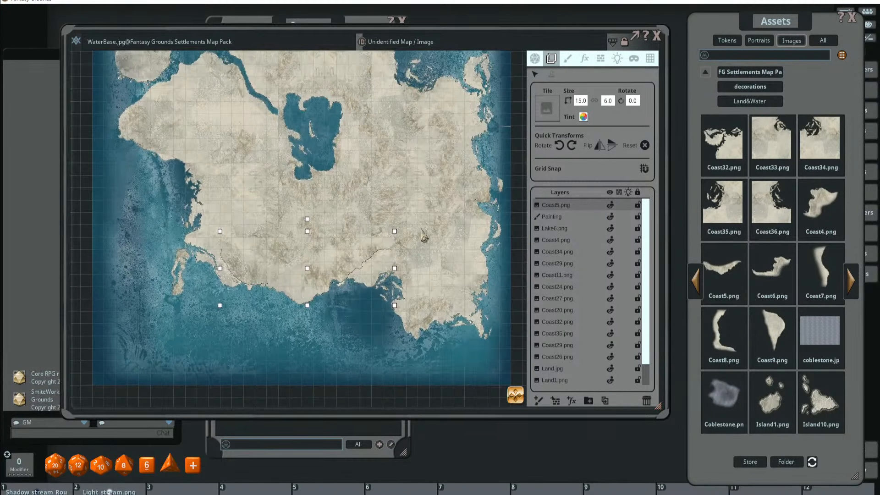
left_click_drag(421, 238, 414, 251)
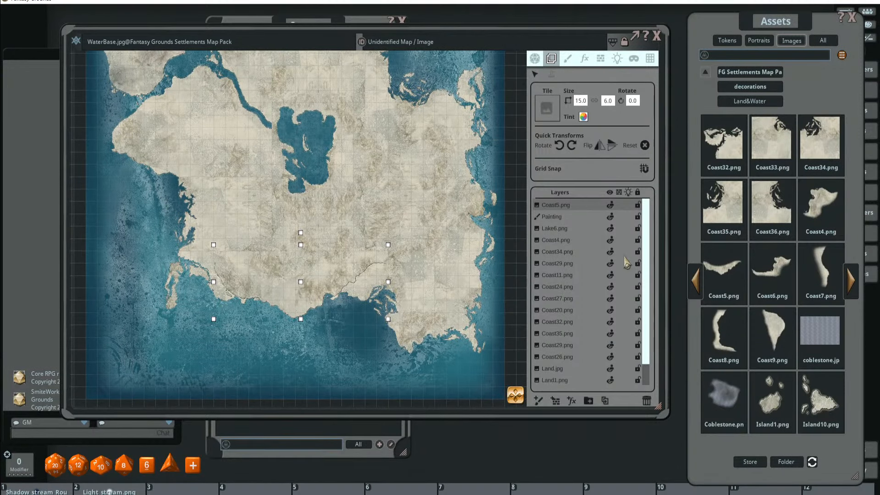
left_click_drag(723, 333, 466, 219)
scroll(371, 209, "up", 3)
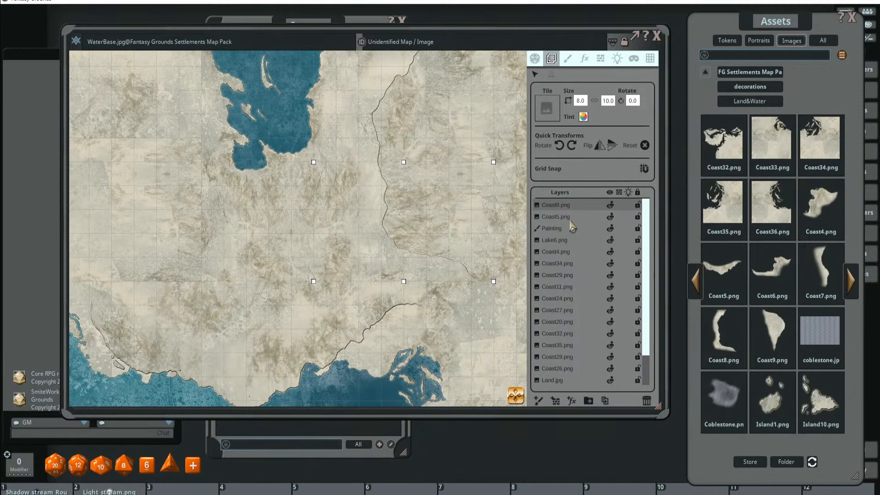
- Try a second Coast5.png tile along the map's southern coast, and delete it
left_click_drag(405, 240, 338, 300)
scroll(441, 240, "down", 3)
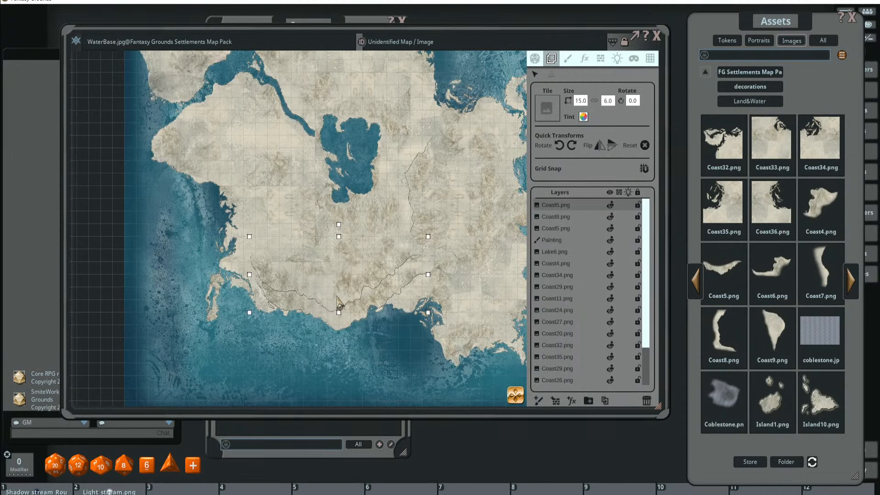
left_click(646, 400)
- Add a Coast4.png tile near the southern coast and rotate it to 225 degrees
left_click_drag(819, 203, 336, 275)
left_click(562, 143)
left_click(562, 143)
left_click(562, 143)
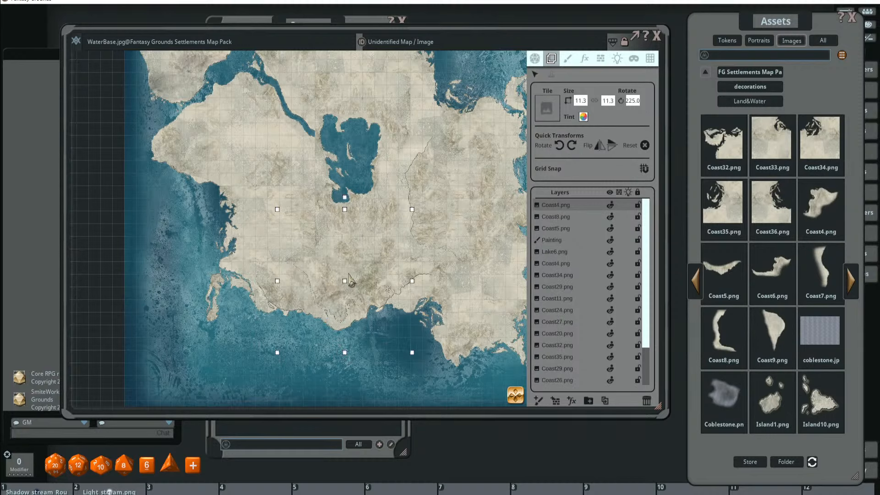
- Place the new Coast4.png layer beneath Coast5.png and shift the tile south across the shoreline
scroll(366, 274, "up", 2)
left_click_drag(577, 212, 574, 229)
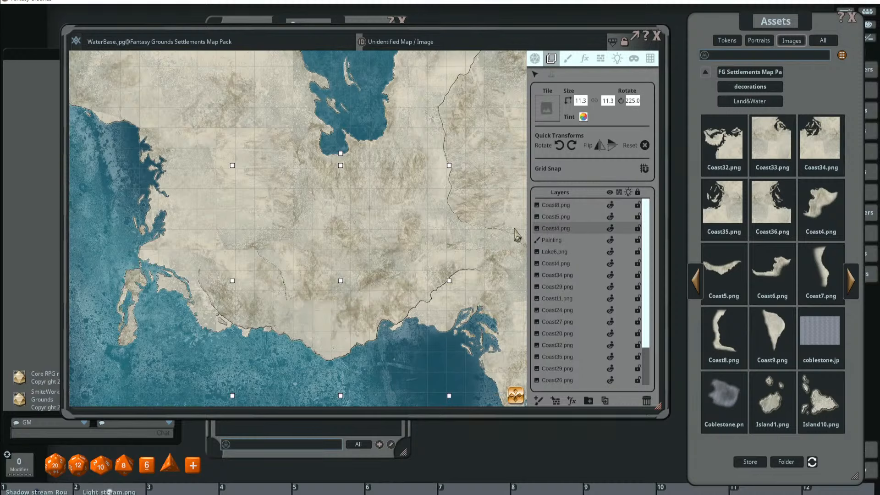
key("Down")
key("Down")
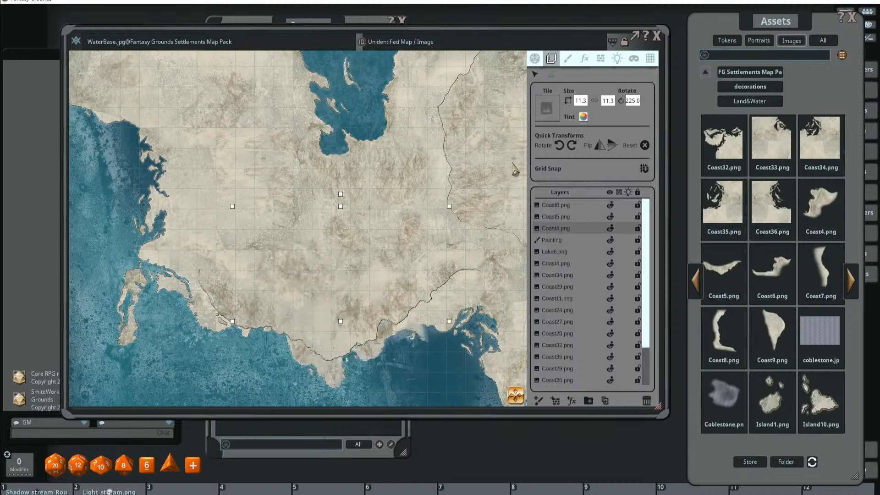
- Rotate the Coast4.png tile to 210 degrees and reposition it so its land edge shows just below the southern shoreline
key("Left")
left_click_drag(321, 195, 293, 211)
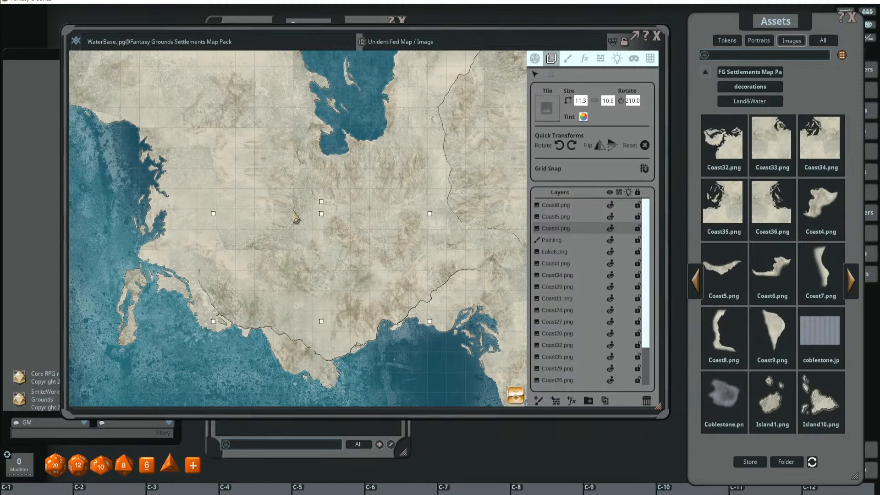
left_click_drag(336, 285, 339, 252)
left_click_drag(291, 330, 336, 256)
scroll(324, 305, "up", 4)
scroll(336, 257, "down", 2)
scroll(337, 262, "up", 3)
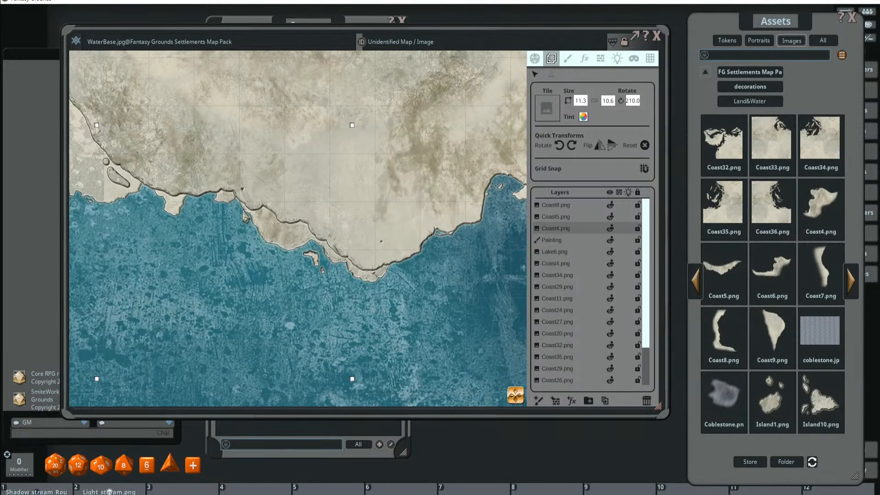
- Inspect the reworked southern coast, the inland ridge line and the whole map, and browse the preceding coast images
scroll(271, 229, "down", 6)
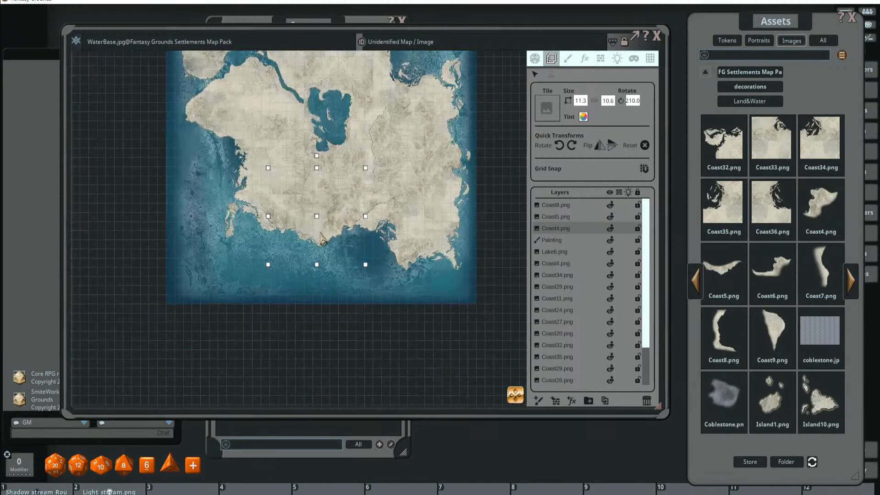
scroll(322, 234, "up", 4)
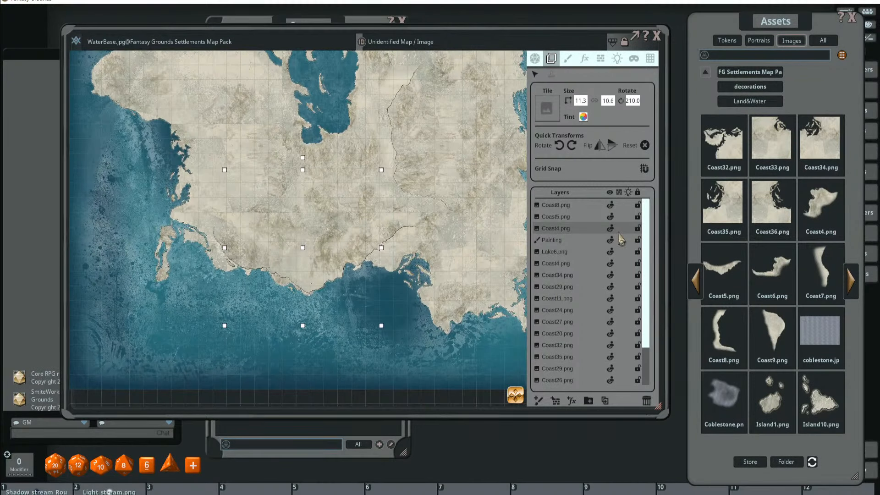
scroll(621, 266, "down", 4)
scroll(440, 229, "down", 2)
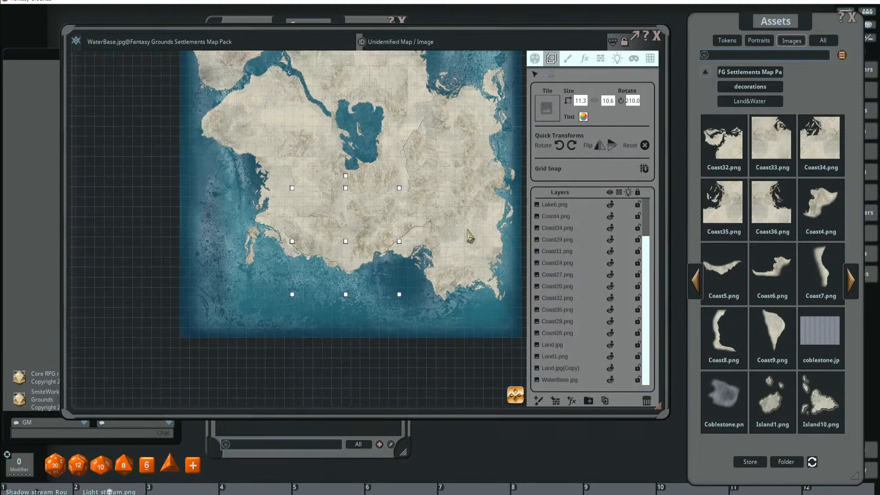
left_click(695, 281)
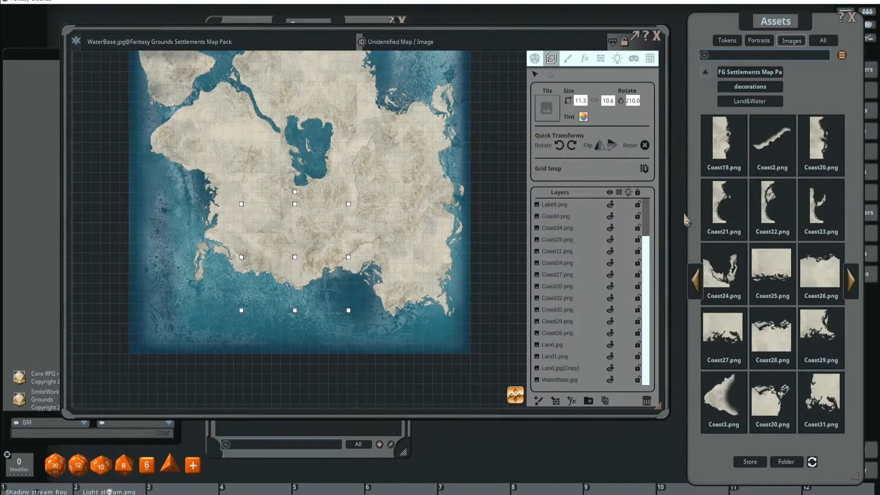
scroll(429, 169, "down", 1)
scroll(413, 173, "up", 4)
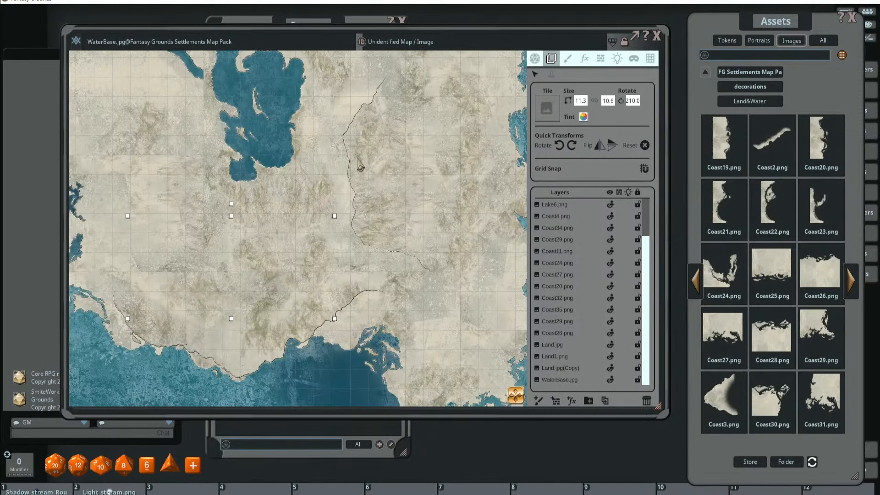
scroll(403, 232, "down", 1)
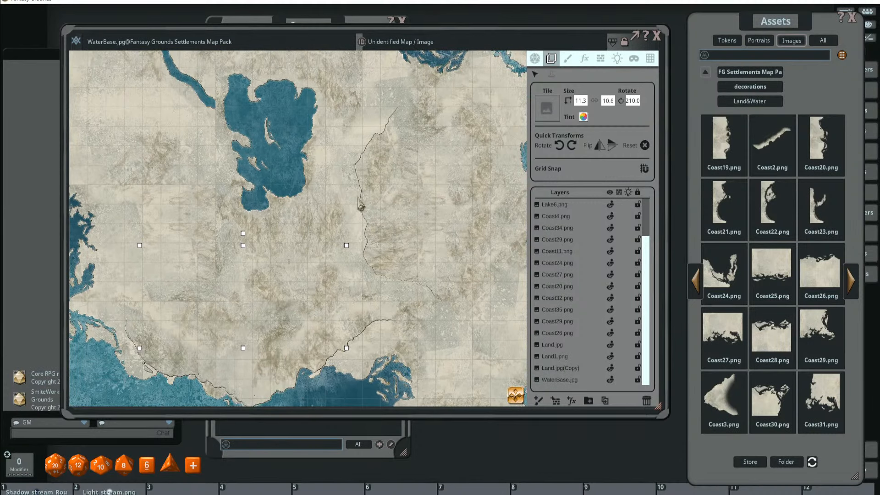
scroll(361, 138, "down", 1)
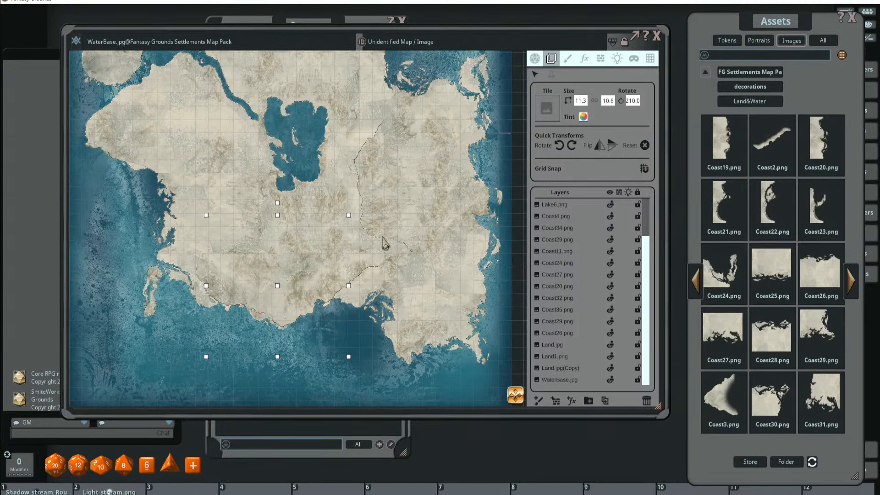
scroll(333, 245, "down", 1)
scroll(357, 239, "down", 1)
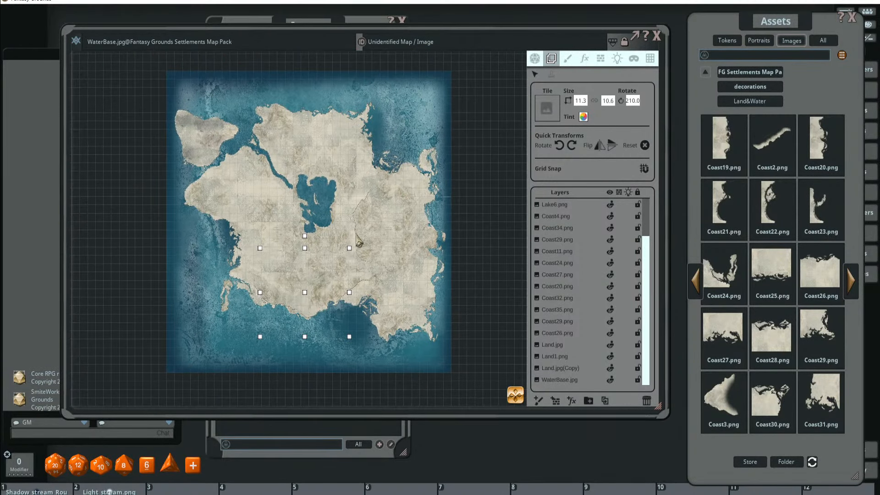
- Select the Lake6.png tile and nudge it slightly west towards the river's end
left_click(552, 206)
scroll(362, 241, "up", 1)
scroll(362, 242, "up", 1)
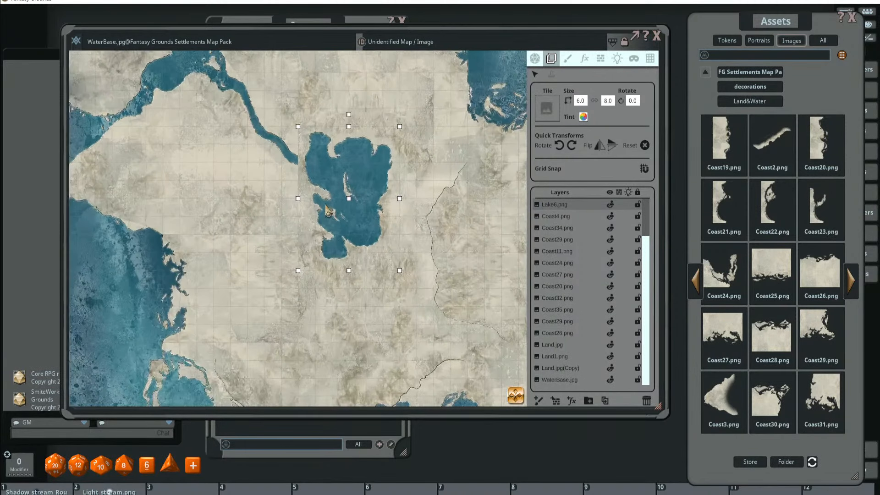
scroll(363, 243, "down", 1)
scroll(341, 215, "up", 2)
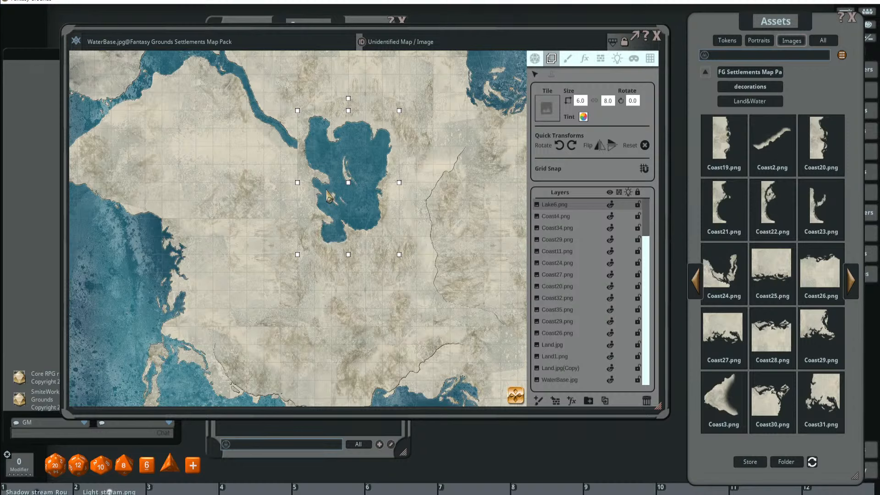
left_click_drag(354, 190, 334, 190)
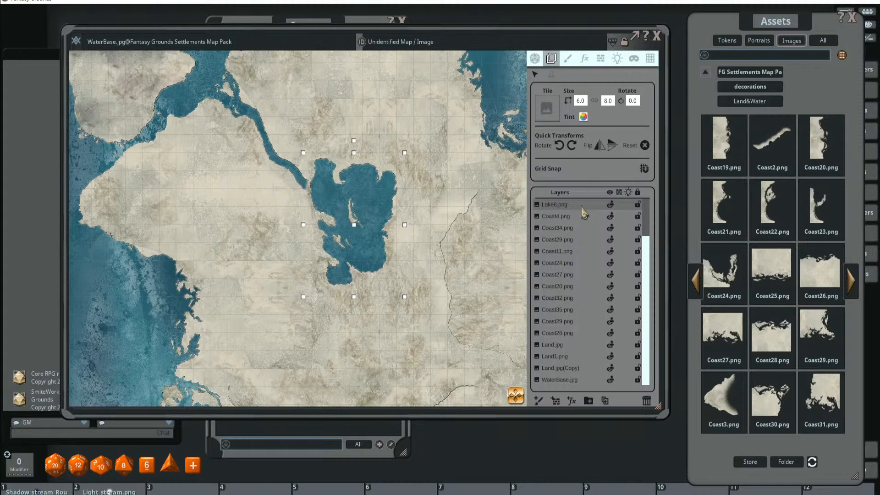
- Place the Lake6.png layer beneath Land1.png and check how the lake's western shore meets the river's end
left_click_drag(583, 212, 573, 334)
left_click(261, 154)
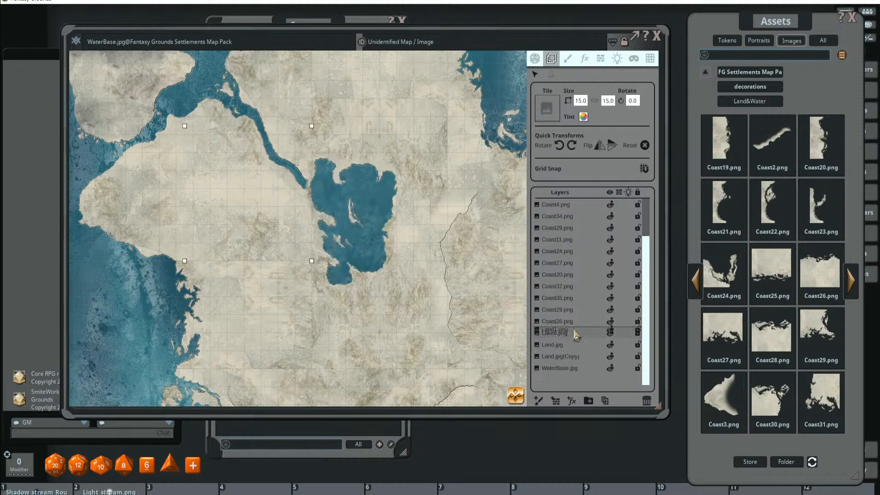
left_click(366, 219)
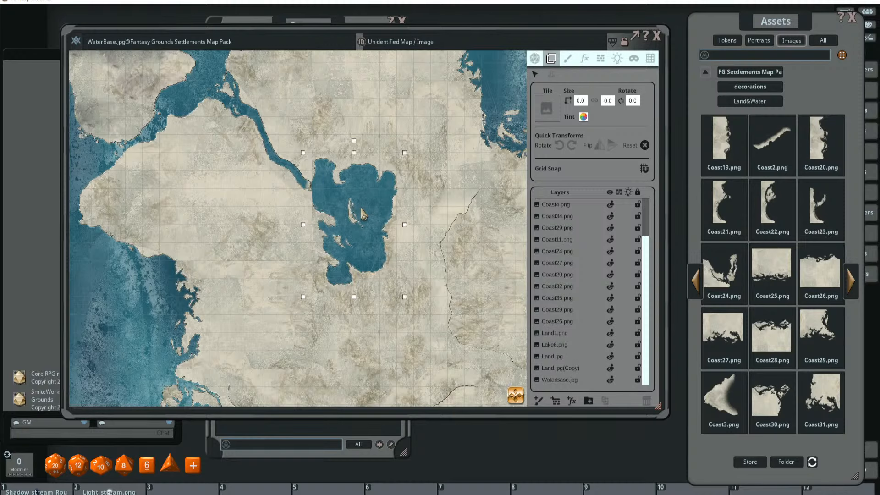
scroll(339, 210, "up", 4)
left_click_drag(338, 205, 339, 205)
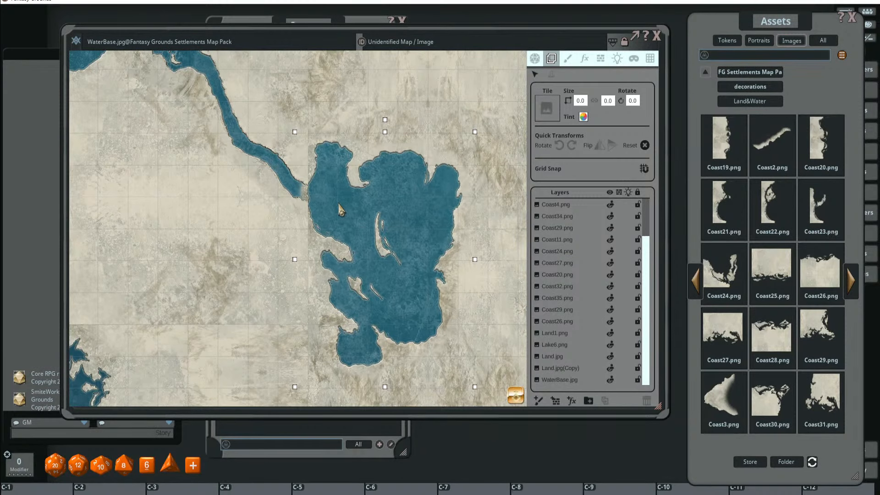
scroll(320, 192, "up", 2)
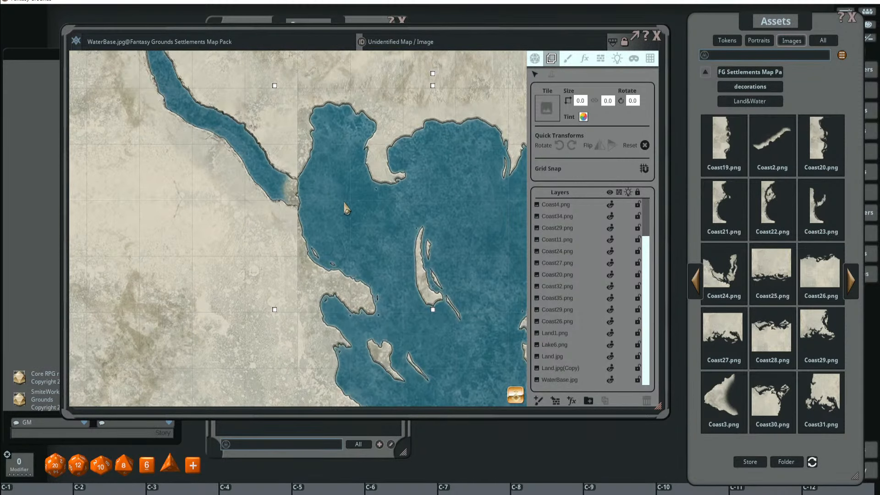
scroll(350, 204, "down", 3)
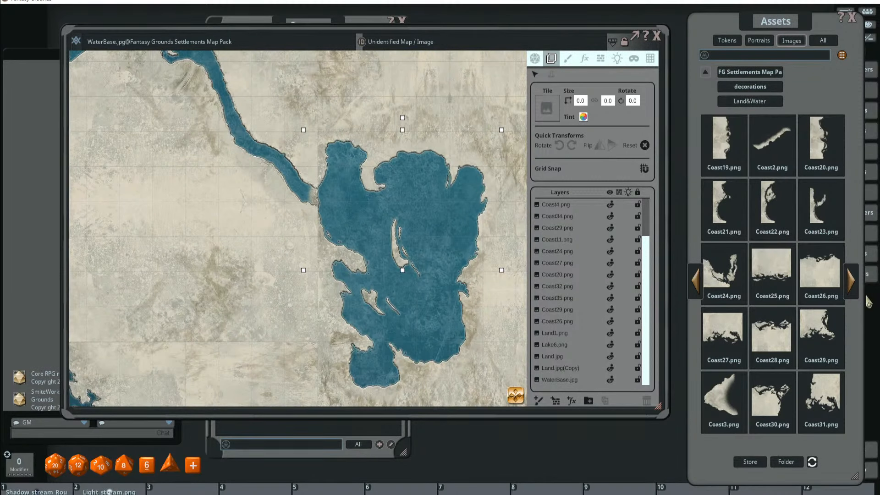
- Search the image assets for "fall" and add the WaterFall4.1.png tile over the lake
left_click(723, 55)
type("fall")
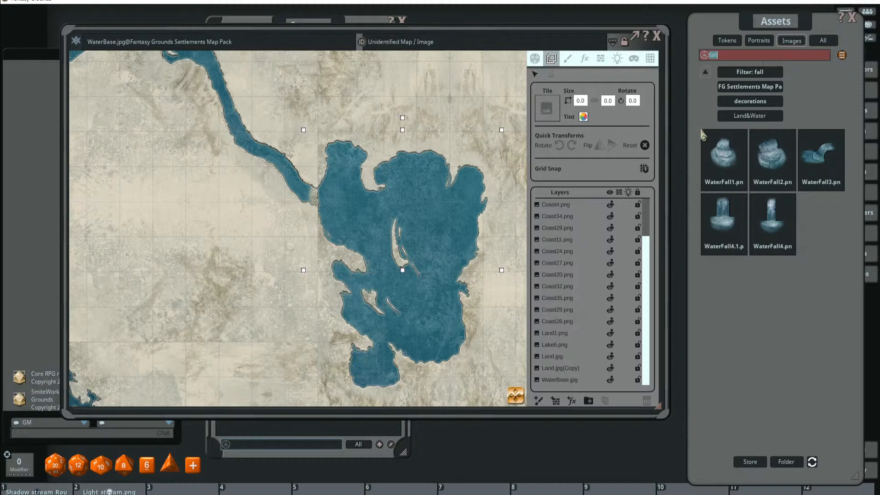
left_click_drag(722, 213, 421, 201)
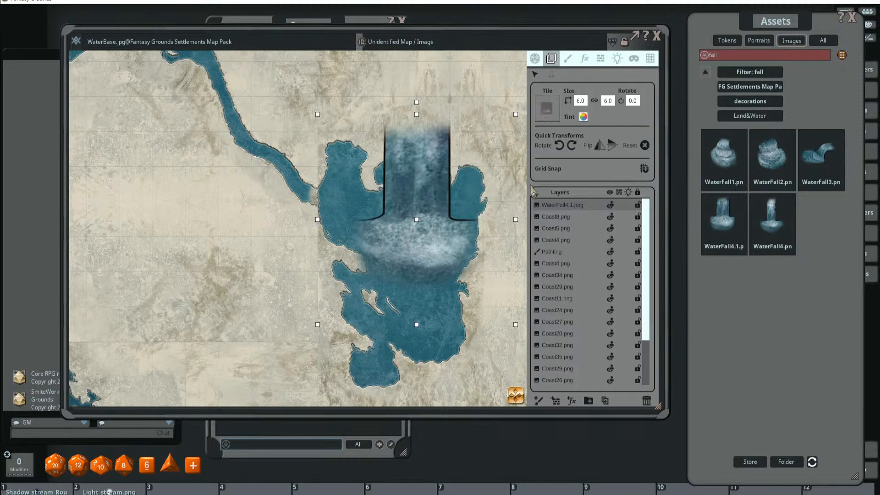
- Scale the waterfall tile down to 2 by 2, rotate it to 279.3 degrees, and move it to the river's end
scroll(581, 103, "down", 3)
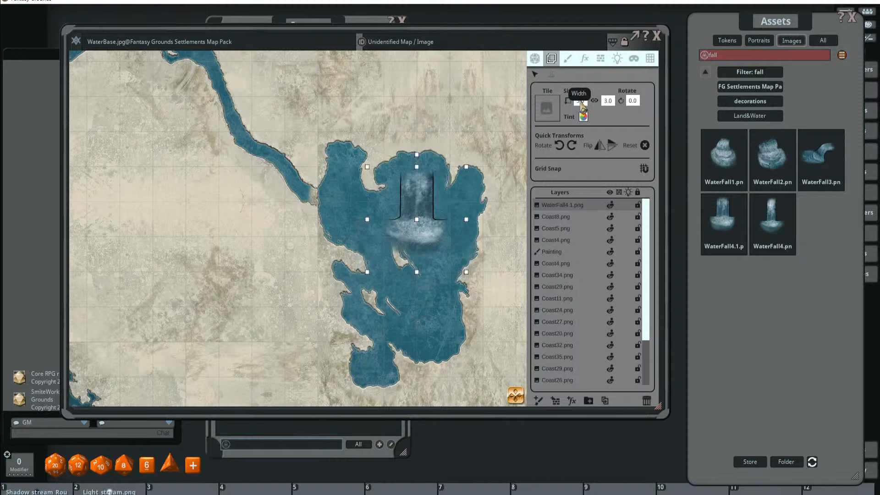
scroll(585, 106, "down", 1)
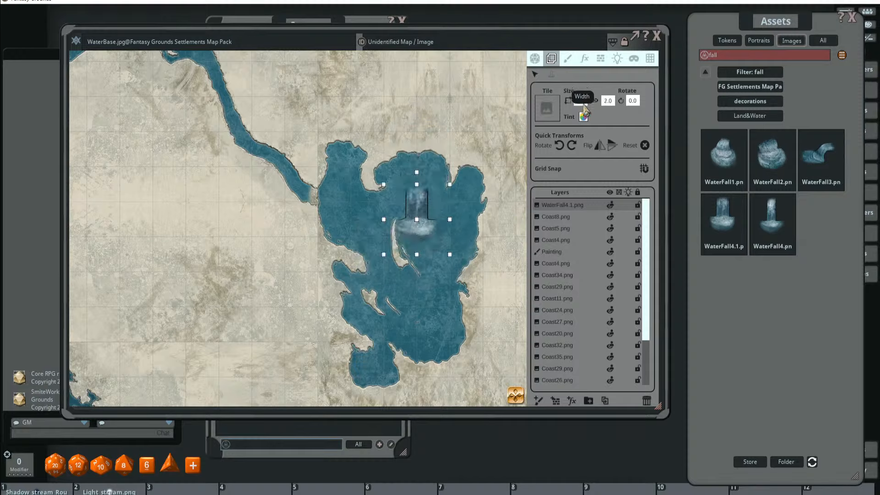
key("ctrl")
left_click_drag(418, 179, 374, 210)
left_click_drag(434, 225, 337, 202)
- Place the WaterFall4.1.png layer beneath Land1.png and nudge the waterfall where the river enters the lake
left_click_drag(581, 211, 585, 333)
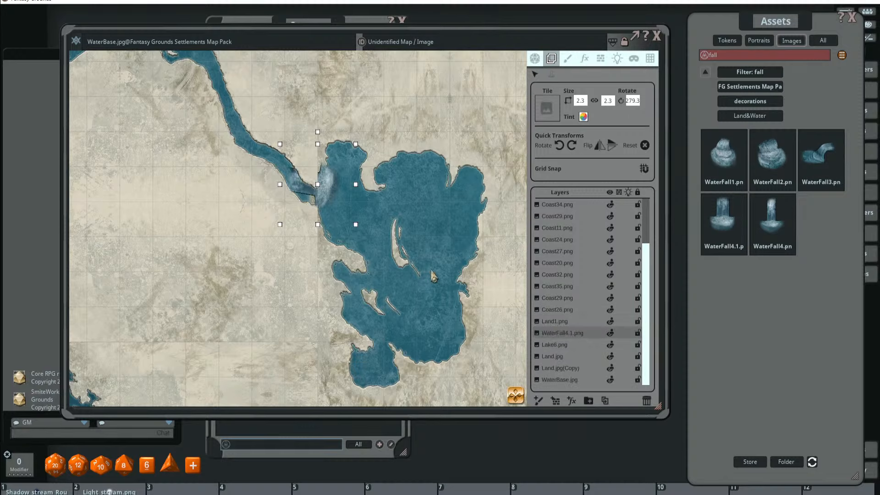
scroll(311, 131, "up", 2)
left_click_drag(338, 224, 341, 226)
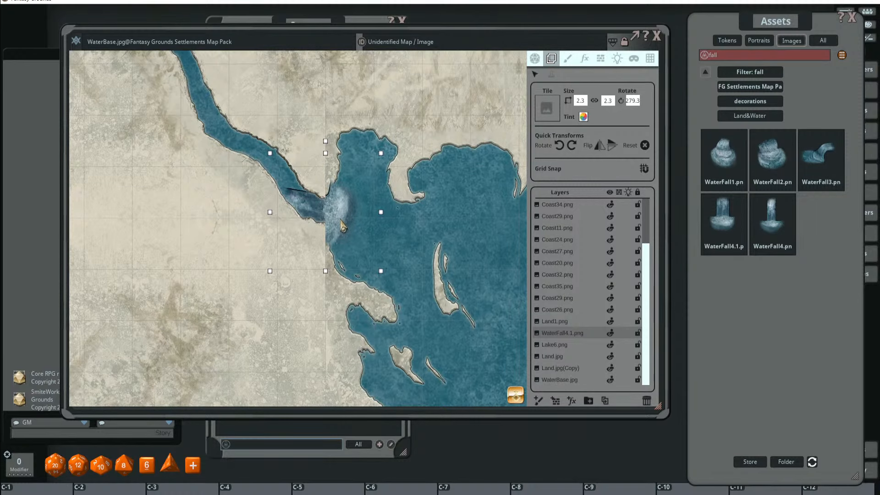
- Try flattening the waterfall tile and rotating it to 290.9 degrees to fit the river's end, and delete it
scroll(318, 204, "up", 2)
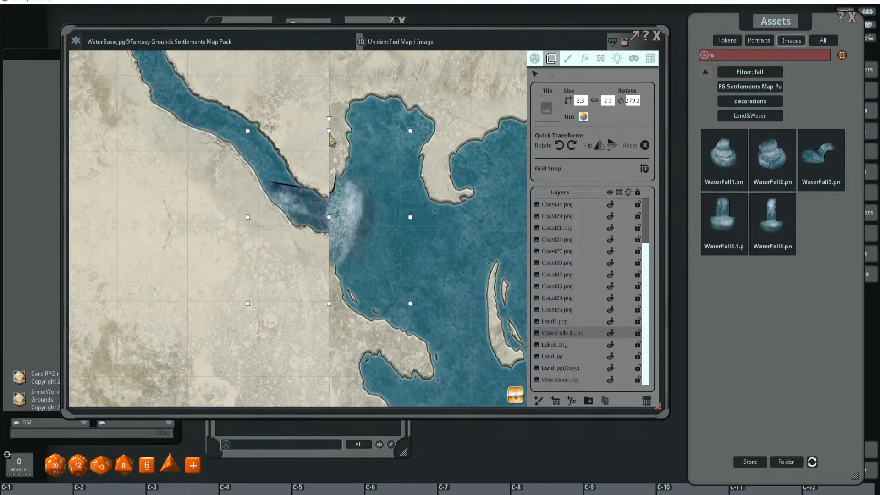
left_click_drag(330, 133, 326, 158)
left_click_drag(347, 223, 340, 218)
scroll(340, 217, "up", 1)
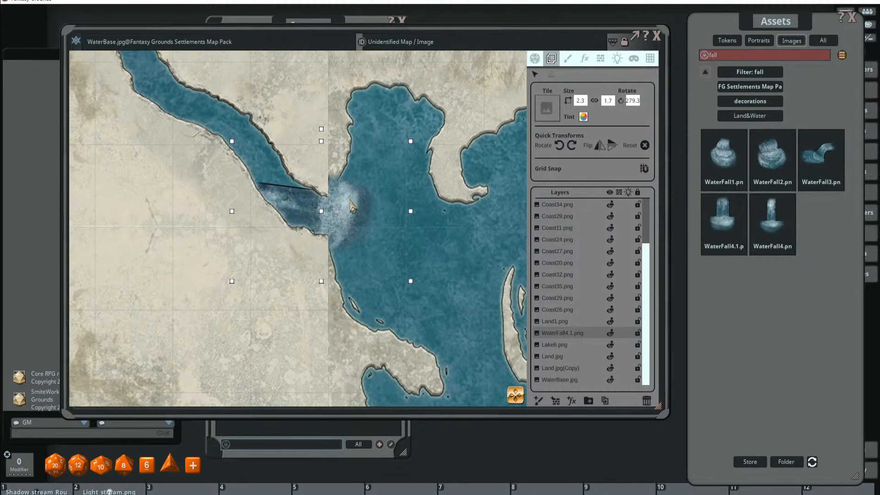
left_click_drag(323, 139, 334, 153)
left_click_drag(341, 209, 342, 215)
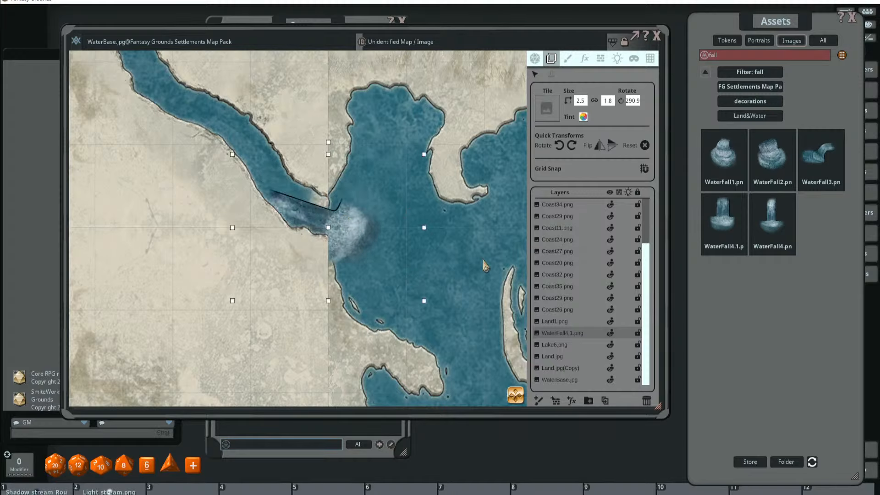
left_click(647, 401)
scroll(375, 247, "down", 5)
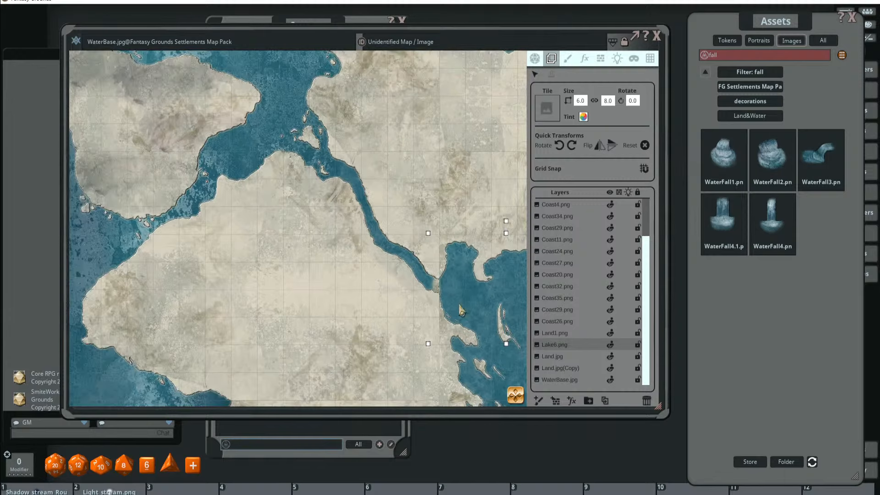
- Nudge the Lake6.png tile at the river's end and resize it to 6.0 by 7.5
left_click(374, 248)
scroll(394, 270, "up", 3)
scroll(328, 247, "up", 3)
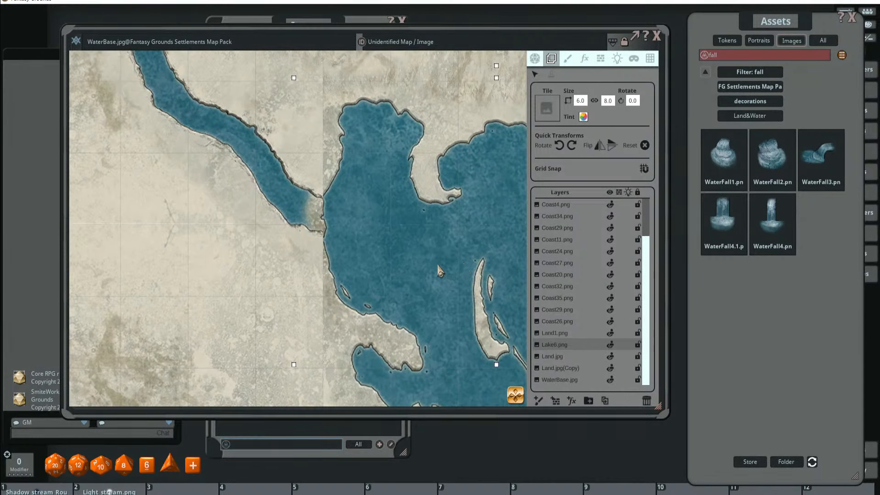
left_click_drag(439, 270, 445, 264)
left_click_drag(499, 72, 501, 96)
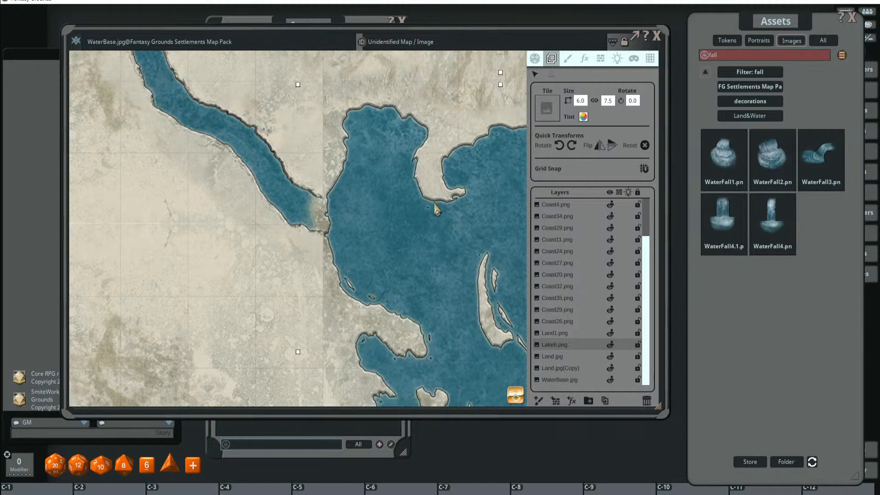
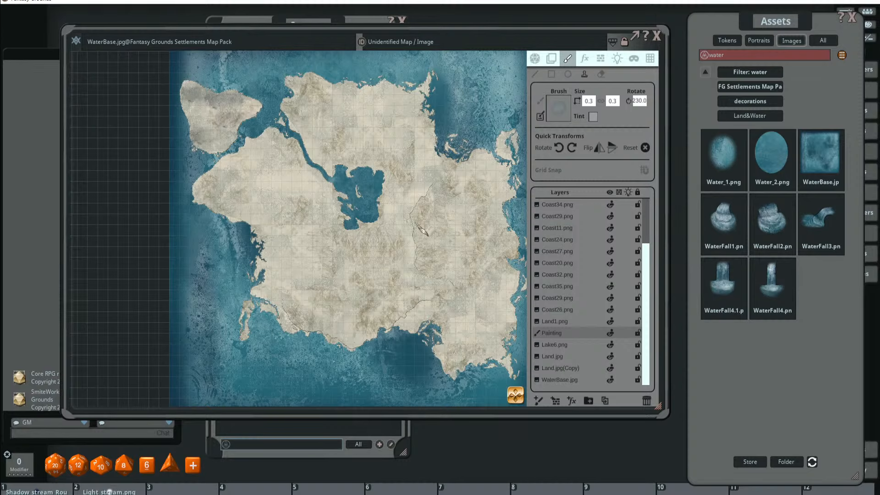
- Examine the whole landmass and the junction where the painted river meets the inland lake
scroll(384, 192, "up", 3)
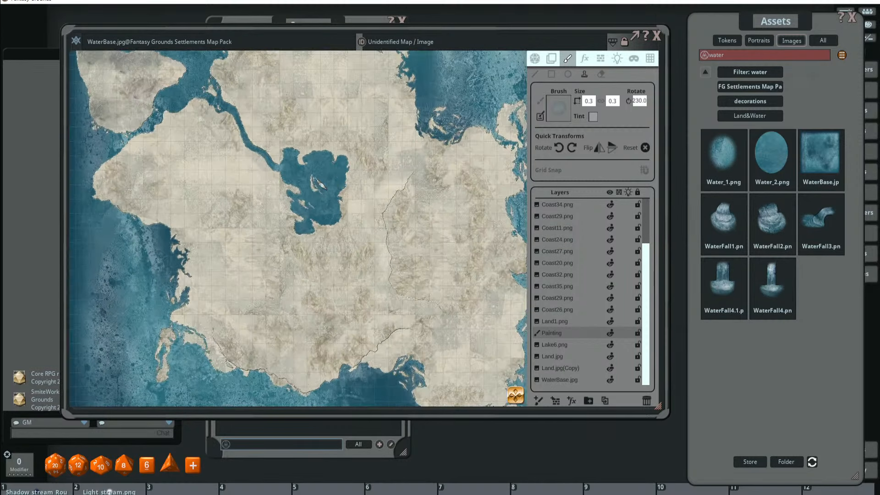
left_click_drag(252, 177, 322, 182)
scroll(259, 179, "up", 3)
scroll(275, 173, "down", 4)
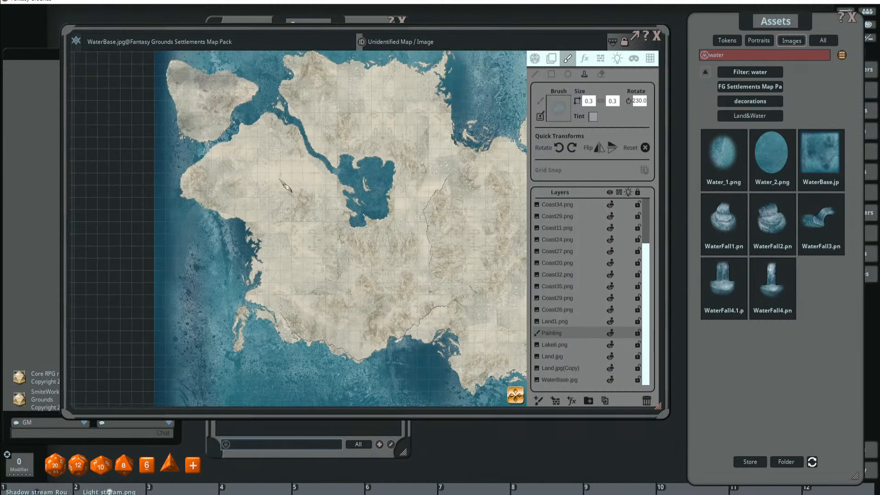
scroll(279, 178, "up", 1)
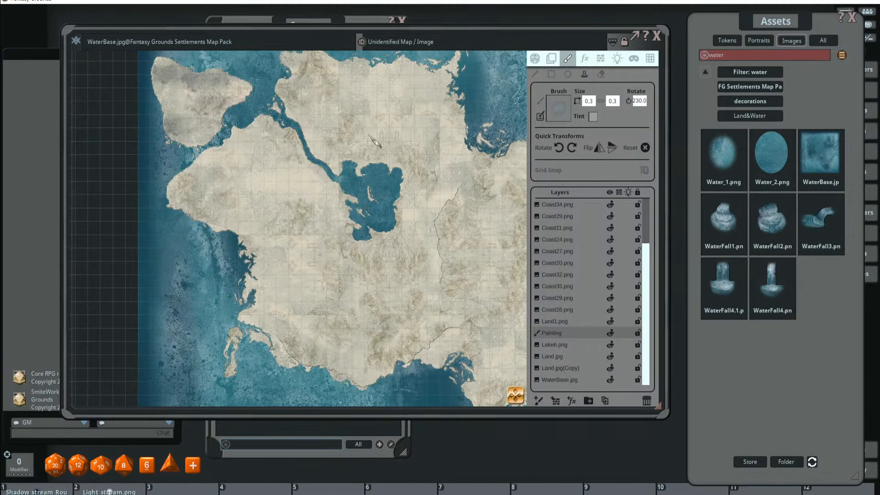
scroll(375, 143, "down", 4)
scroll(372, 175, "up", 5)
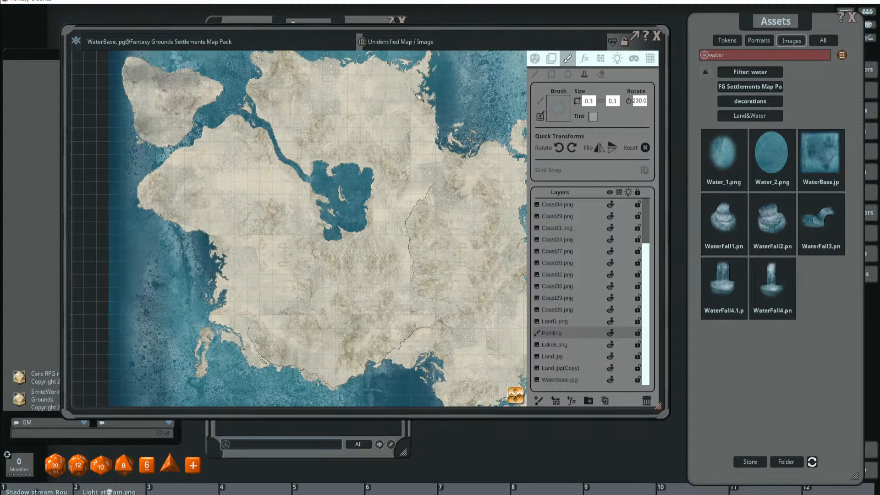
scroll(411, 135, "down", 6)
scroll(418, 149, "up", 3)
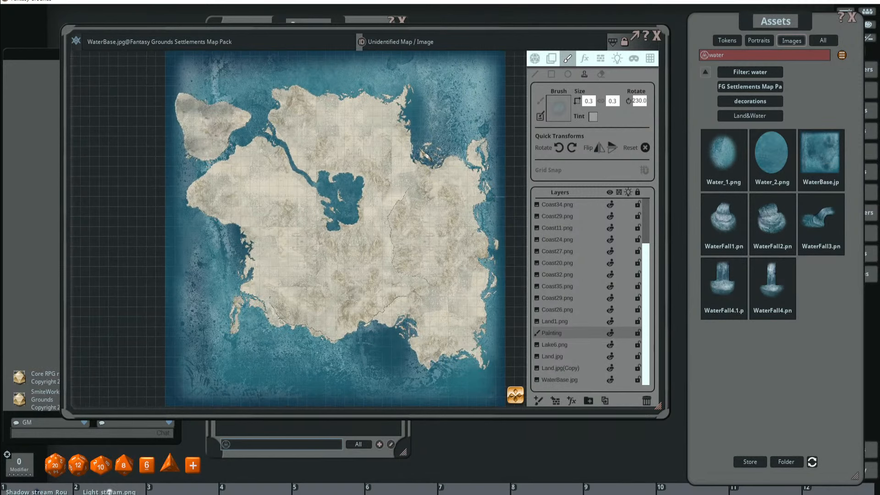
scroll(366, 160, "up", 4)
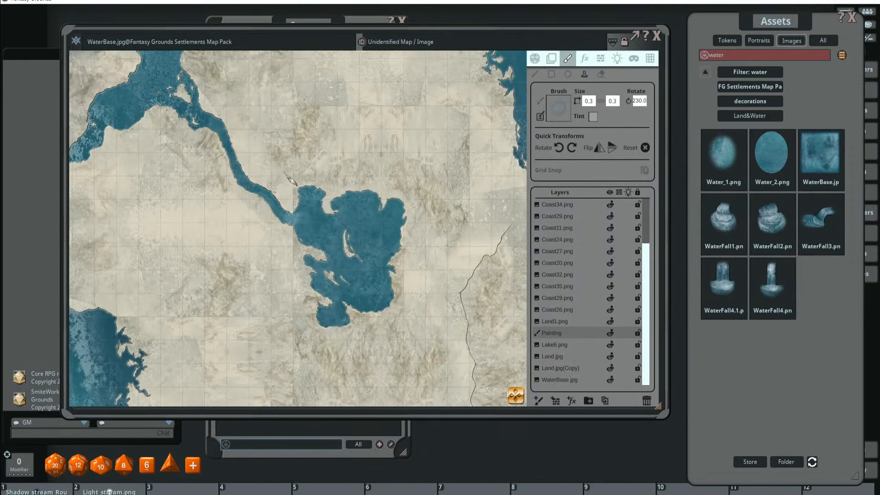
scroll(311, 209, "down", 1)
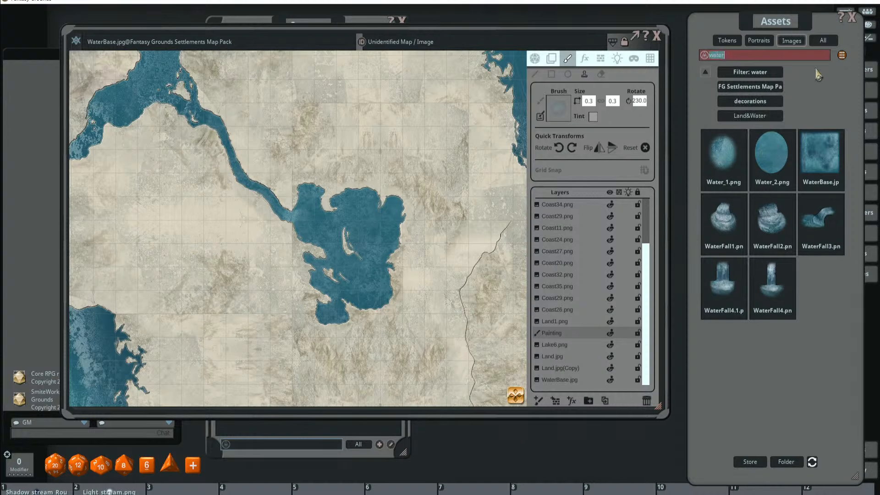
- Search the image assets for "brush" and load River_brush.png as the freehand painting brush
key("Return")
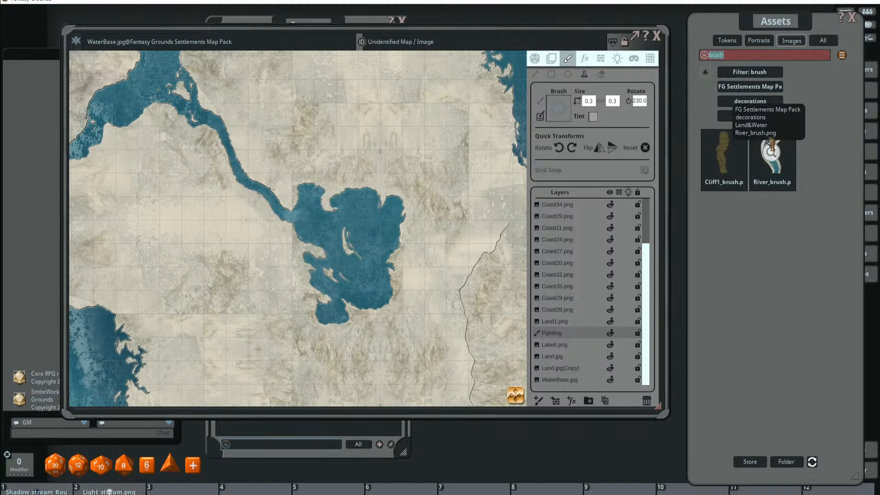
left_click_drag(570, 133, 558, 107)
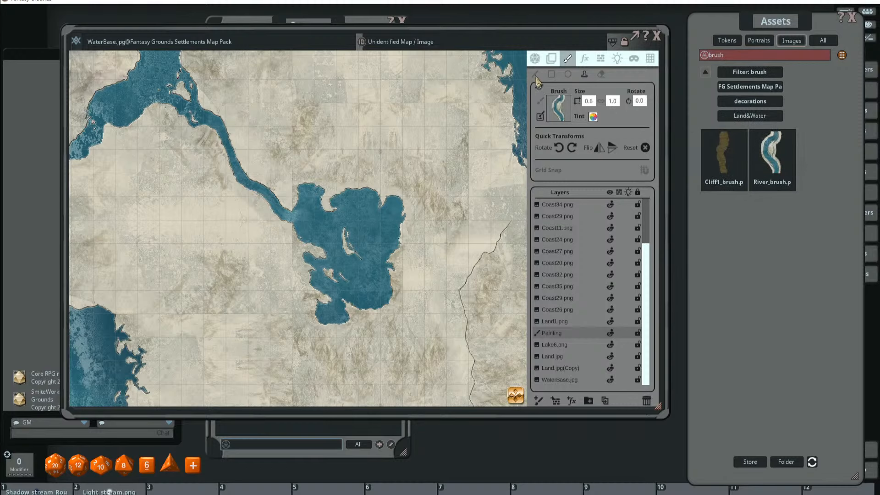
scroll(458, 156, "down", 3)
scroll(438, 149, "up", 10)
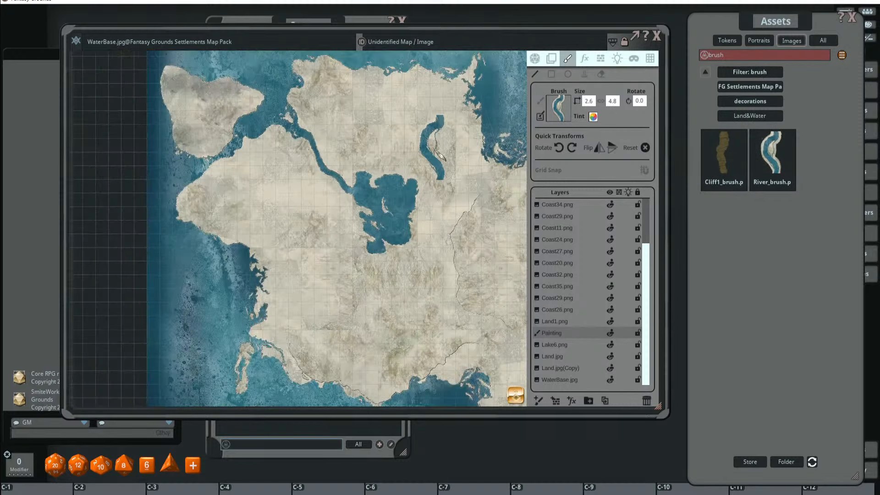
- Try painting a winding river across the land south of the lake at brush size 4.1 by 7.5, and undo strokes
scroll(431, 147, "down", 4)
left_click_drag(425, 146, 380, 145)
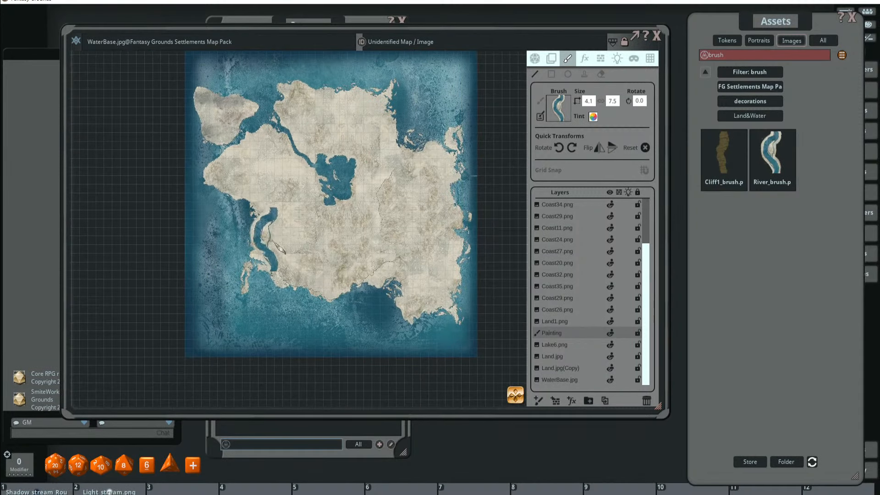
left_click_drag(265, 238, 451, 230)
key("ctrl+z")
key("ctrl+z")
key("ctrl+z")
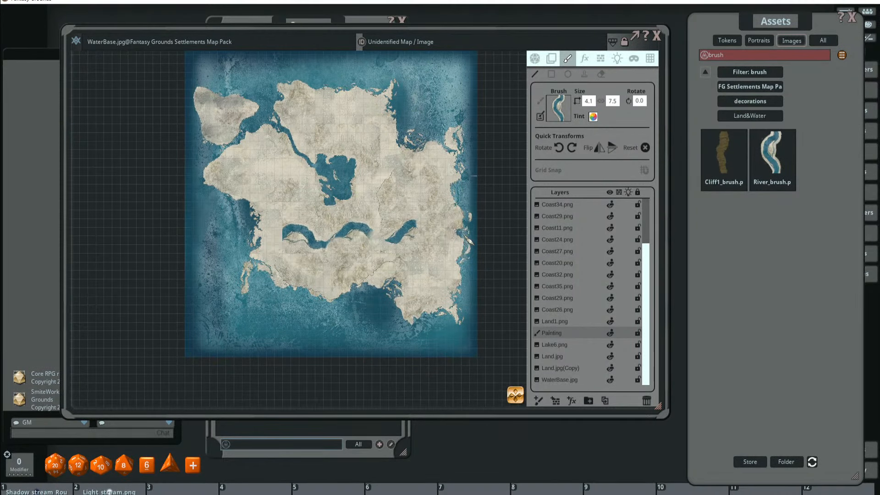
- Erase the winding river strokes south of the lake with the eraser enlarged to 6.0 by 6.0
scroll(324, 215, "up", 3)
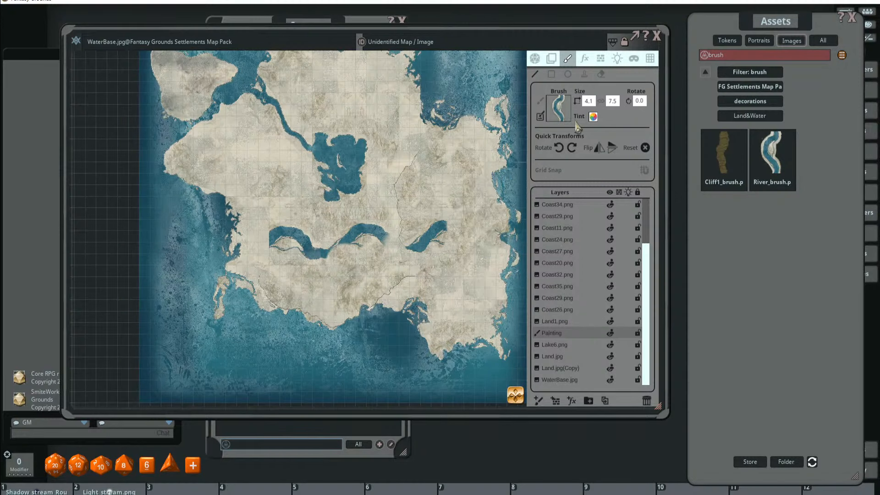
mouse_move(482, 199)
left_mouse_down()
mouse_move(477, 224)
mouse_move(408, 253)
mouse_move(414, 255)
left_mouse_up()
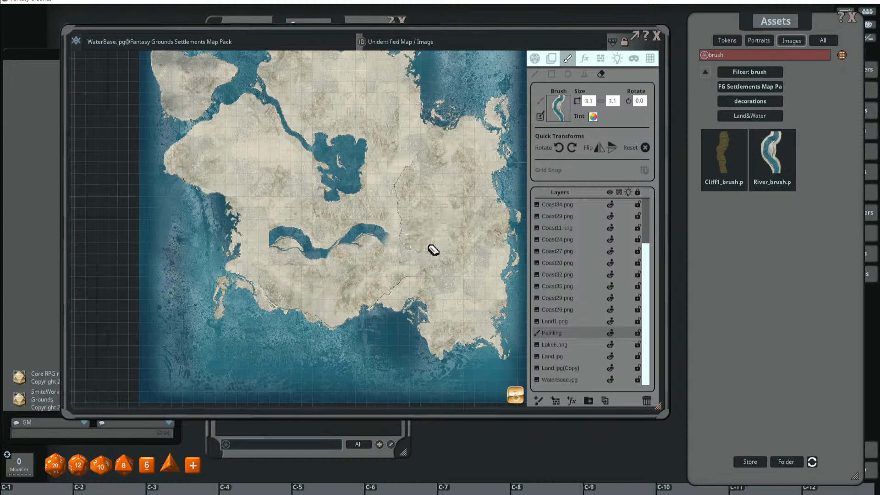
scroll(431, 248, "up", 5)
mouse_move(454, 243)
left_mouse_down()
mouse_move(297, 252)
mouse_move(243, 245)
left_mouse_up()
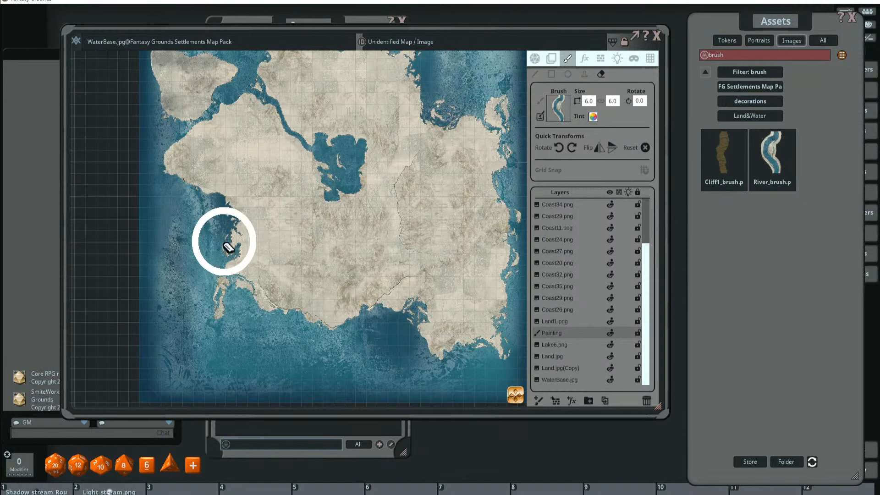
- Add a painting layer on top and paint a winding river eastward from the west coast, at brush size 4.1 by 7.5
scroll(590, 240, "up", 3)
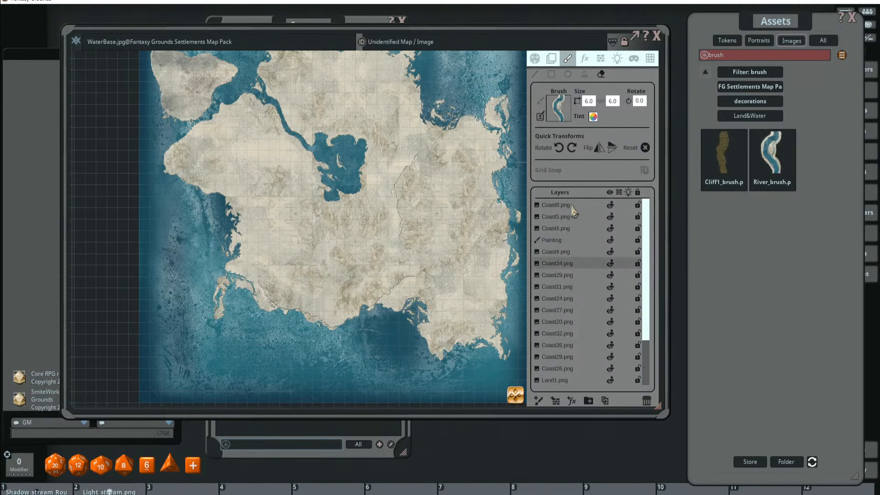
left_click(535, 74)
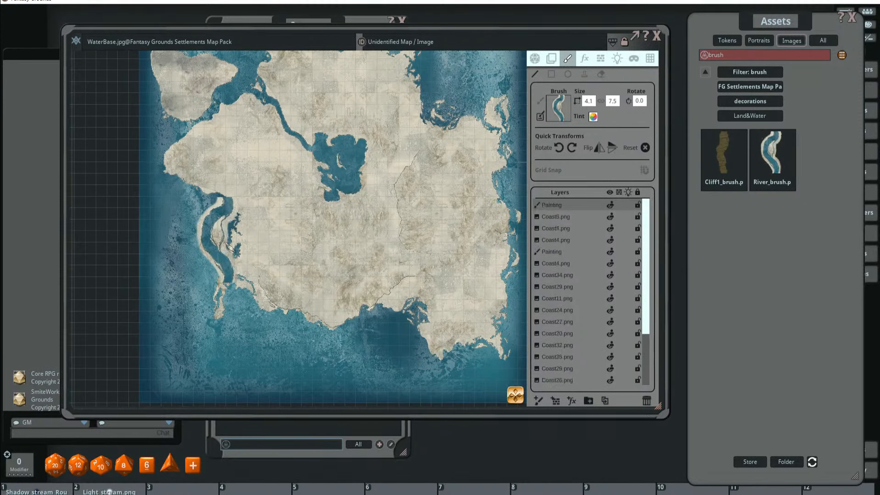
left_click_drag(227, 245, 424, 250)
scroll(458, 257, "down", 3)
scroll(492, 264, "up", 3)
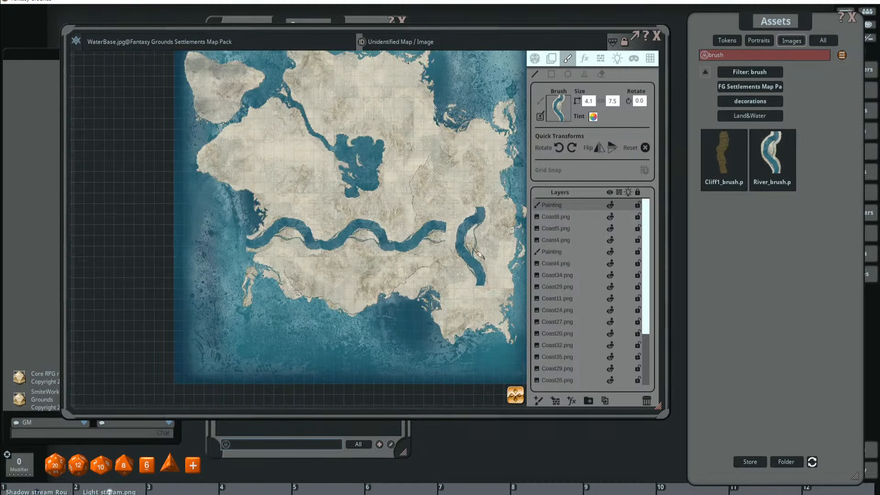
- Inspect the river painted from the west coast, reduce the brush to 3.3 by 6.0, and delete the river's painting layer
scroll(301, 264, "up", 2)
scroll(312, 261, "down", 2)
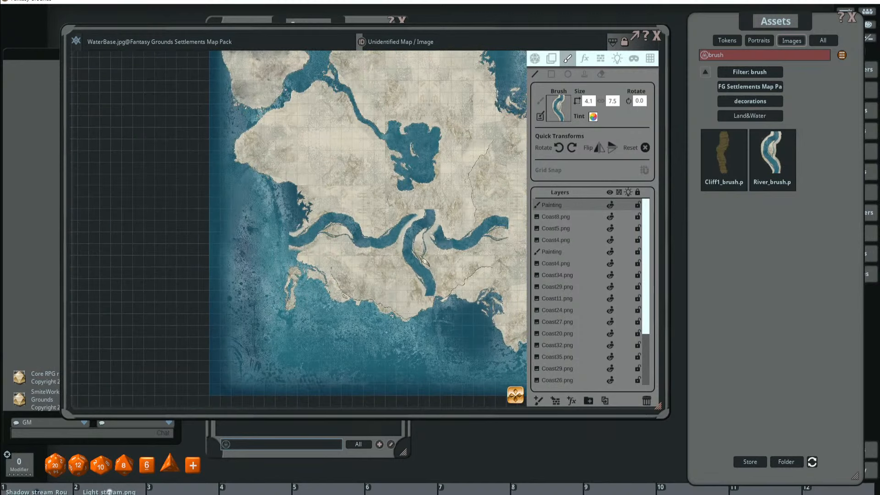
scroll(351, 250, "up", 2)
scroll(381, 259, "down", 2)
scroll(358, 252, "up", 3)
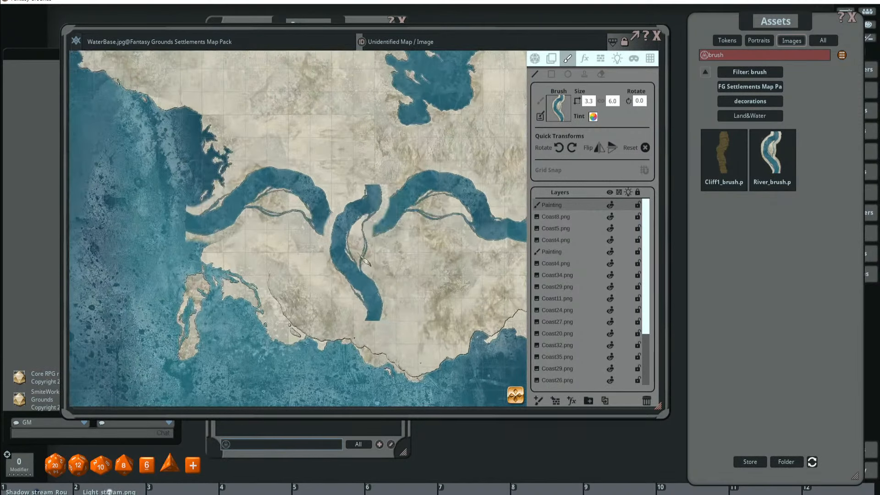
scroll(247, 222, "down", 2)
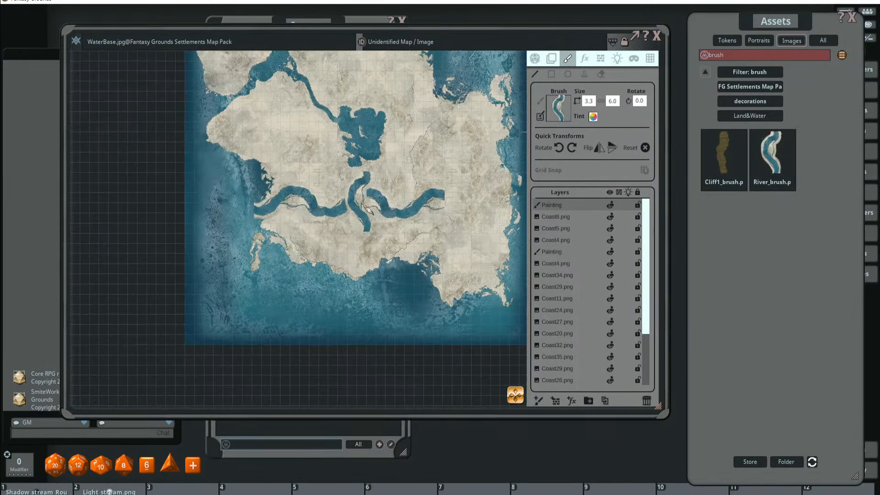
scroll(421, 208, "down", 2)
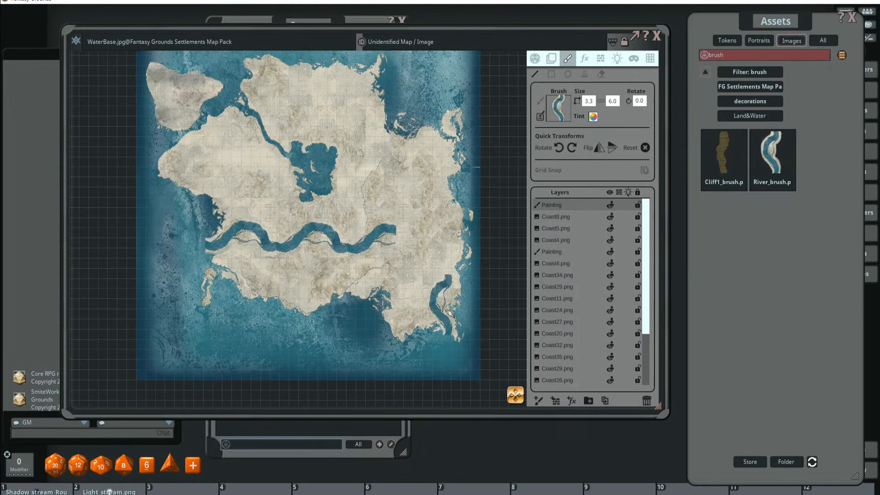
left_click(647, 401)
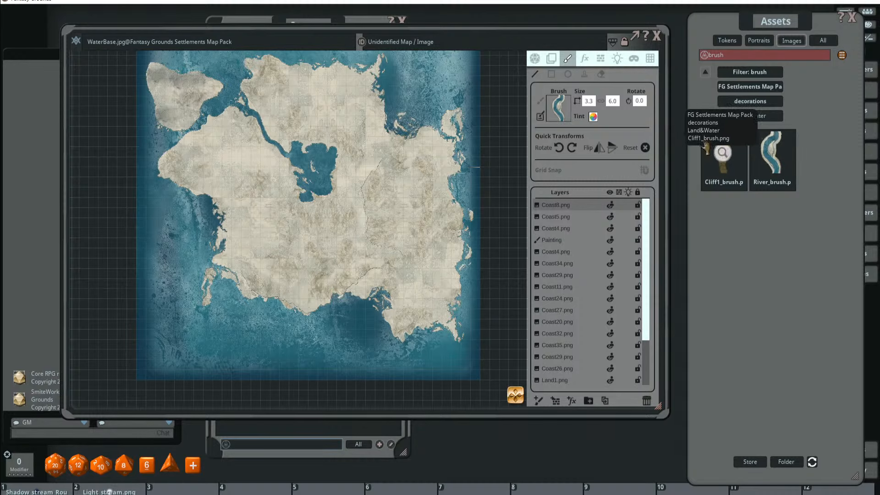
- Load Cliff1_brush.png as the painting brush and enlarge it to 1.2 by 2.4
left_click(723, 156)
scroll(376, 294, "up", 3)
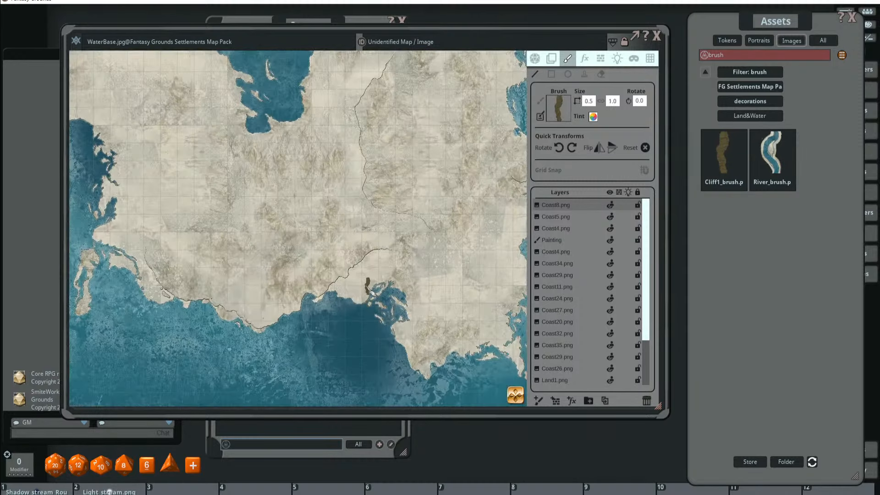
scroll(388, 274, "down", 3)
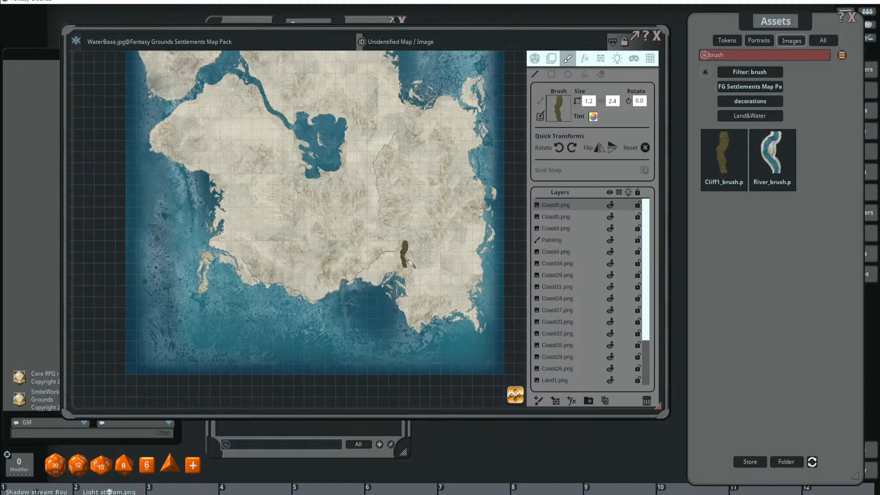
scroll(385, 243, "up", 4)
scroll(397, 201, "up", 2)
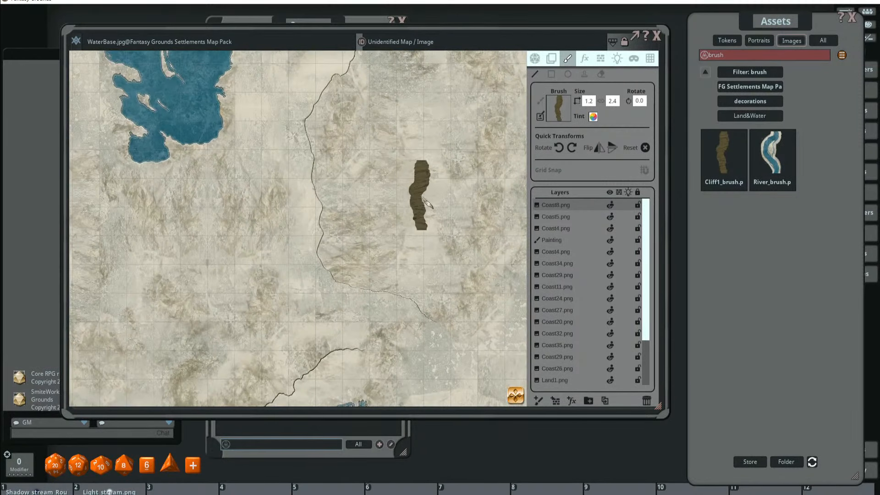
scroll(375, 206, "down", 1)
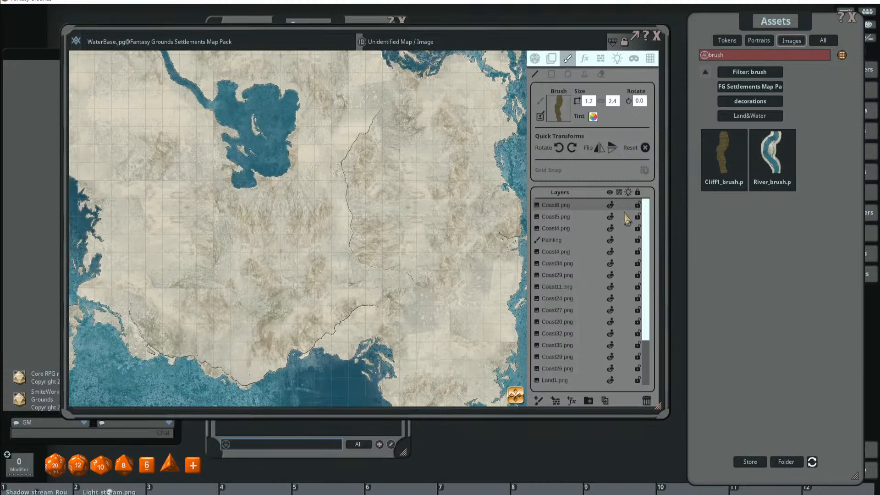
- Add a new painting layer and place it directly above the uppermost existing painting layer, beneath the top three coast tiles
left_click(570, 240)
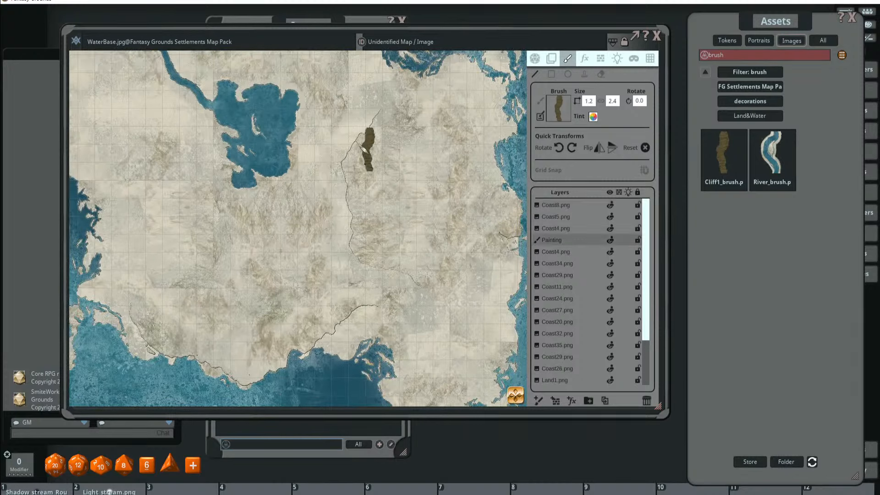
left_click(539, 401)
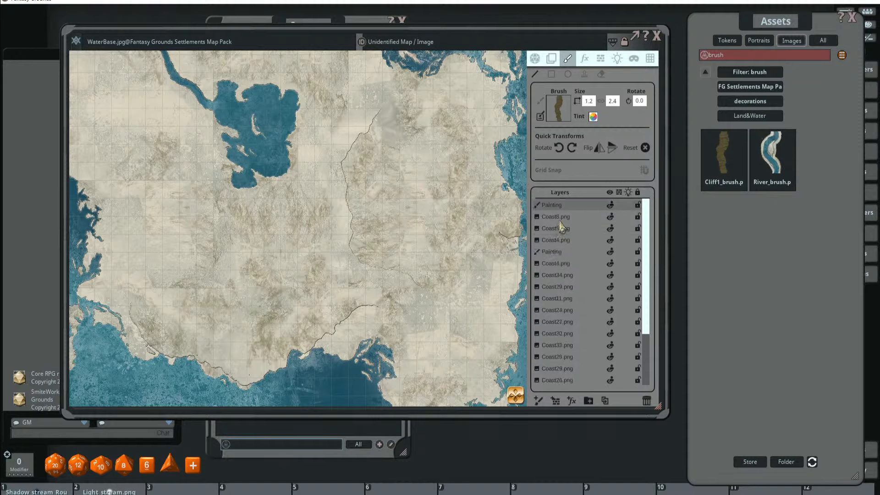
left_click_drag(569, 206, 569, 236)
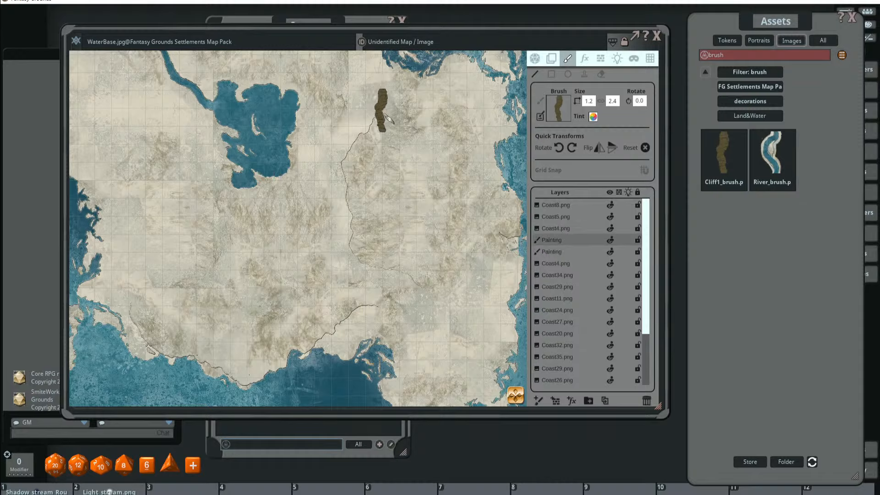
- Paint a cliff face southward along the inland ridge line east of the lake with the cliff brush
mouse_move(383, 114)
left_mouse_down()
mouse_move(358, 157)
mouse_move(353, 234)
mouse_move(374, 275)
mouse_move(415, 280)
mouse_move(429, 296)
mouse_move(423, 290)
left_mouse_up()
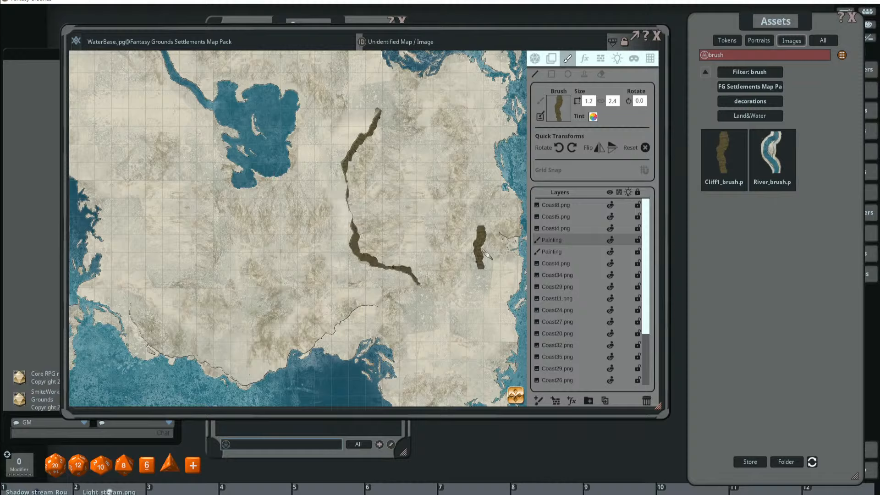
scroll(431, 255, "up", 3)
scroll(426, 238, "down", 3)
scroll(403, 229, "up", 3)
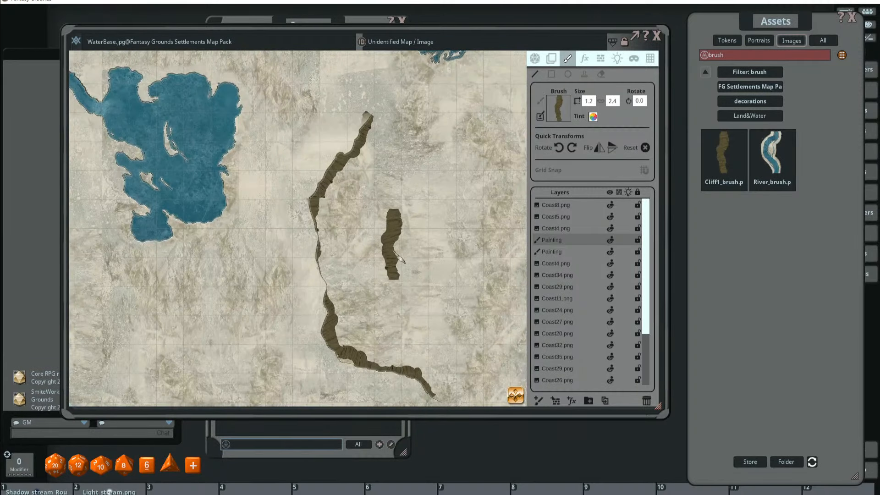
- Paint a cliff face southwest along the southern ridge line, from its inland end down to the south coast
scroll(396, 259, "up", 3)
scroll(402, 281, "down", 2)
scroll(402, 284, "down", 2)
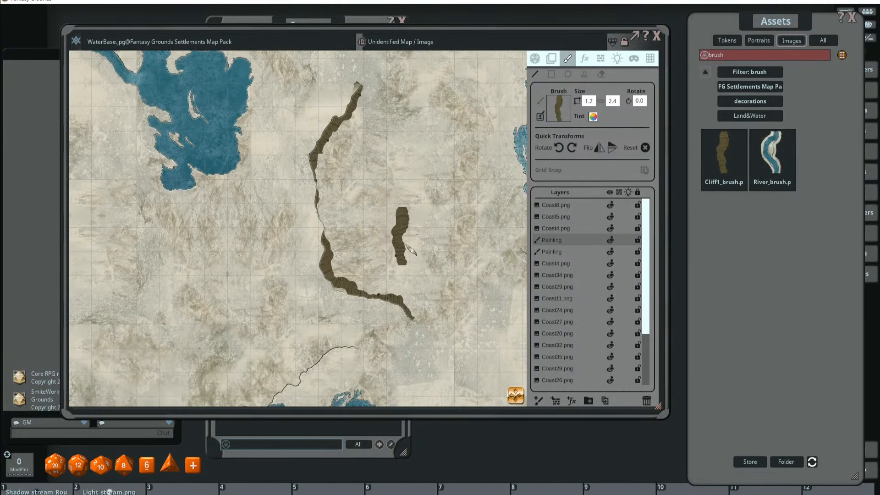
scroll(394, 289, "down", 3)
scroll(367, 292, "up", 2)
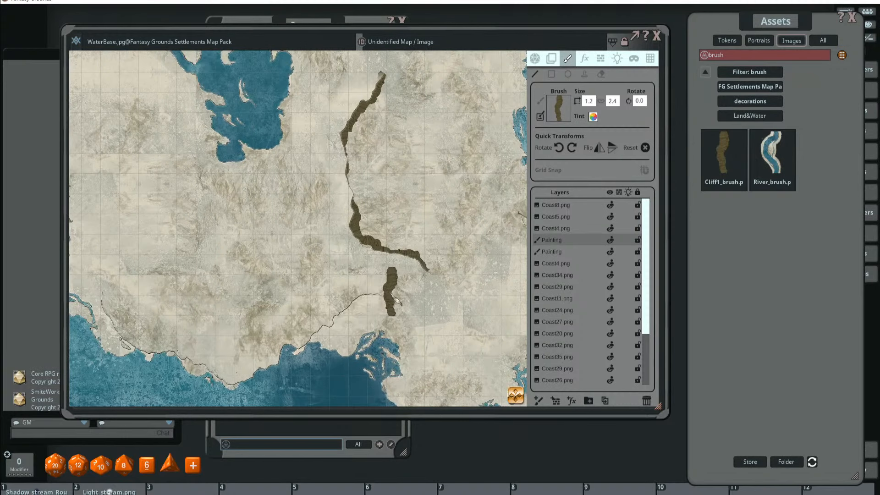
mouse_move(387, 291)
left_mouse_down()
mouse_move(357, 296)
mouse_move(297, 351)
left_mouse_up()
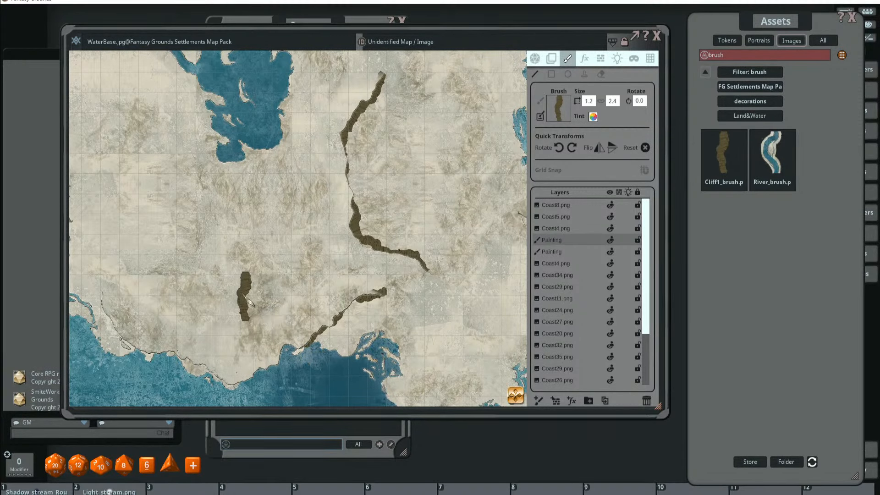
- Review the cliffs across the whole land mass and delete their painting layer
scroll(275, 311, "up", 2)
scroll(387, 305, "down", 3)
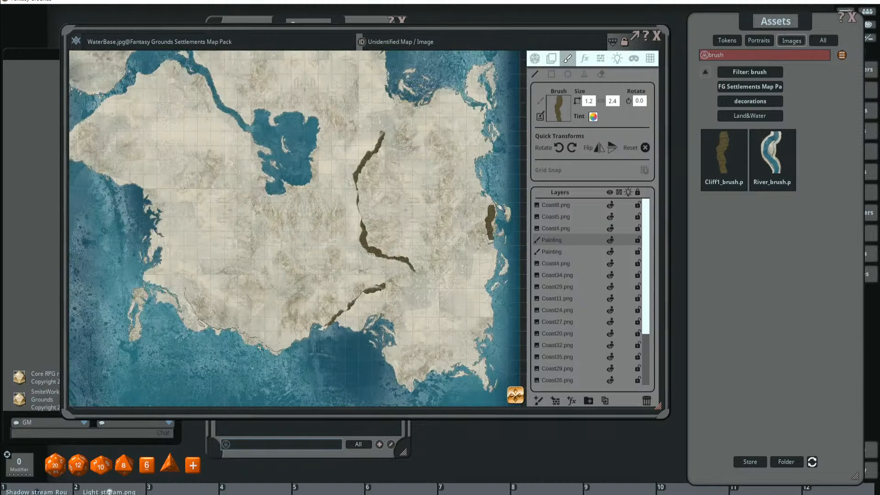
left_click_drag(452, 278, 447, 294)
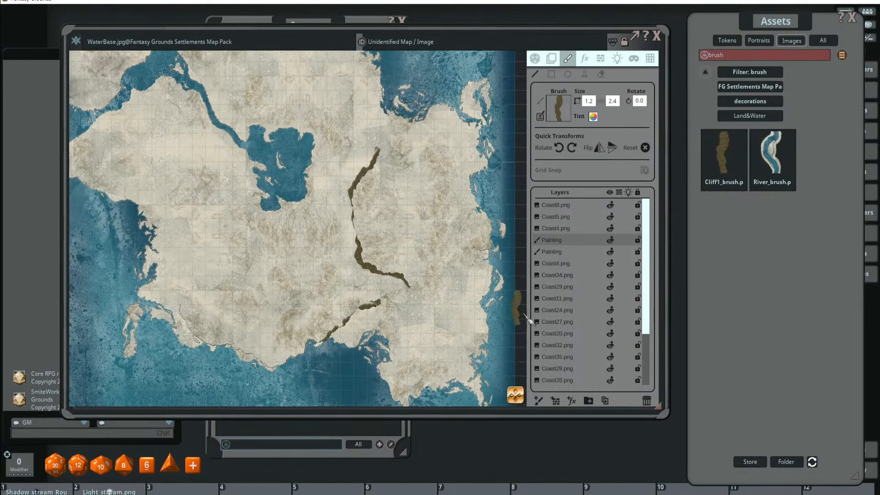
left_click(646, 401)
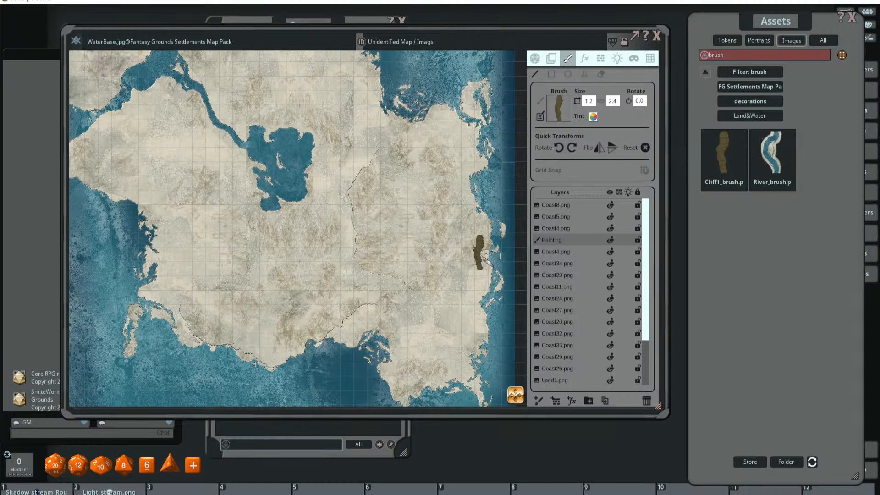
- Paint a winding cliff across the land south of the lake and place a Cliff4.png tile just west of its western end
mouse_move(205, 248)
left_mouse_down()
mouse_move(296, 277)
mouse_move(334, 265)
mouse_move(387, 293)
mouse_move(408, 333)
left_mouse_up()
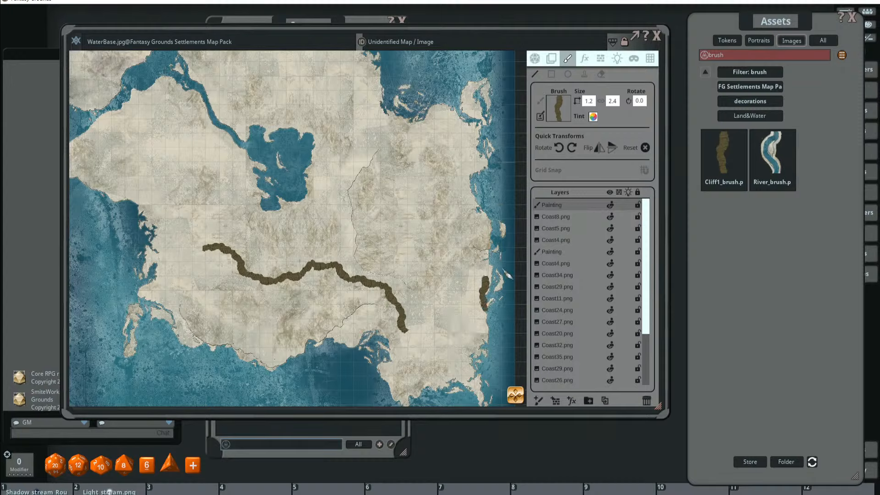
left_click(734, 57)
type("cliff")
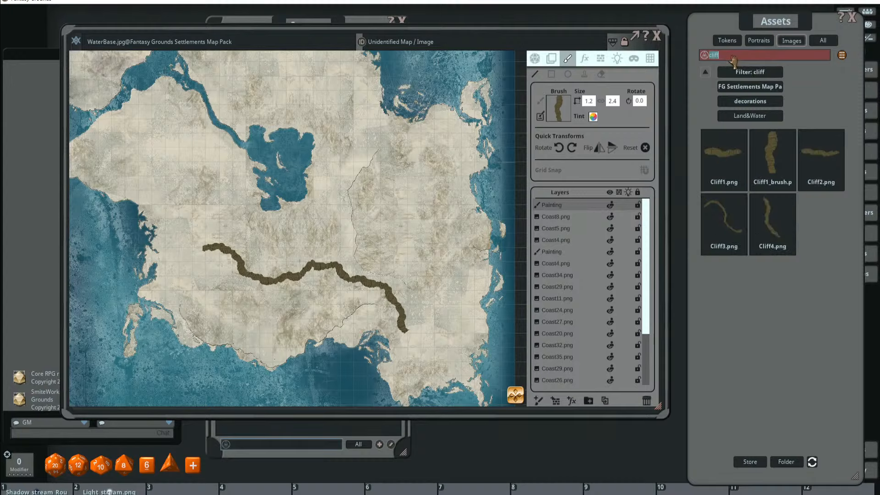
left_click_drag(772, 222, 184, 219)
scroll(415, 200, "up", 2)
scroll(413, 206, "down", 2)
scroll(188, 226, "up", 3)
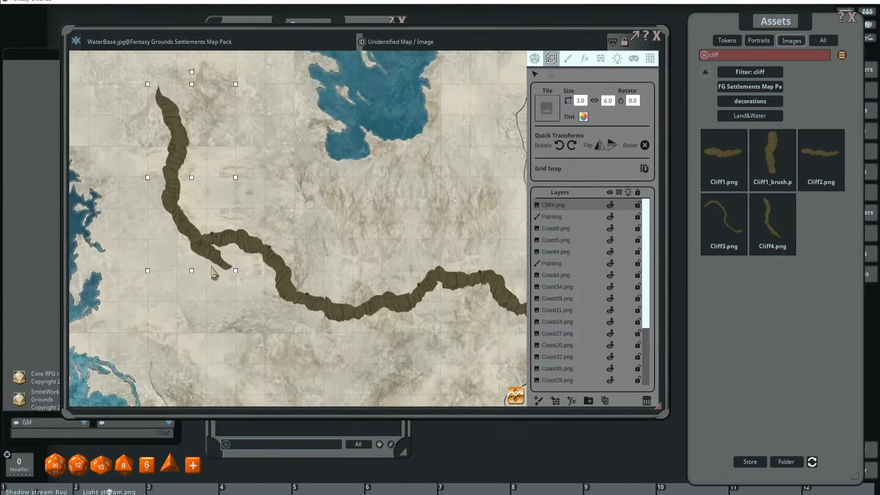
left_click_drag(197, 260, 207, 243)
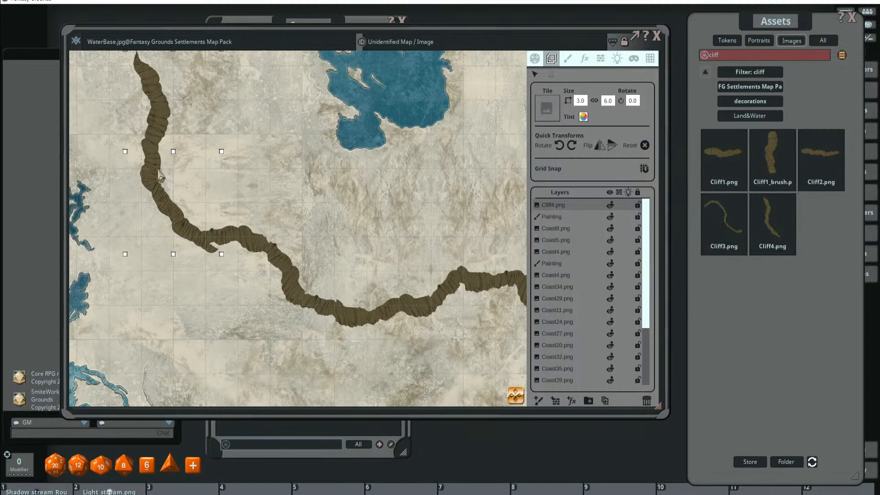
left_click_drag(160, 178, 187, 189)
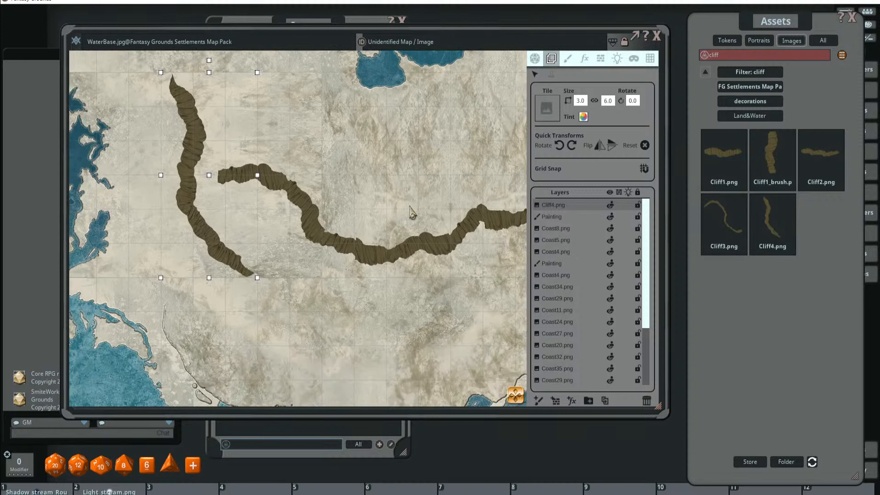
- Reload the cliff brush and paint a cliff eastward from the southern end of the Cliff4.png tile, redoing the first short stroke
left_click(567, 58)
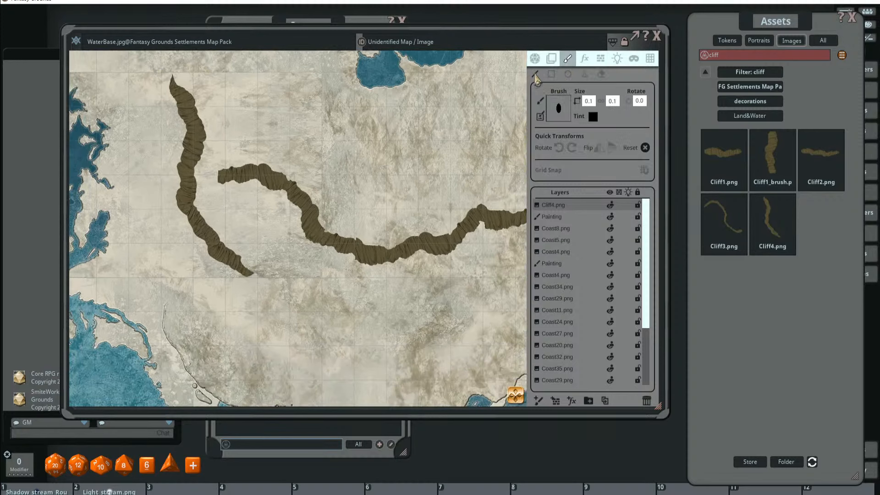
left_click(541, 116)
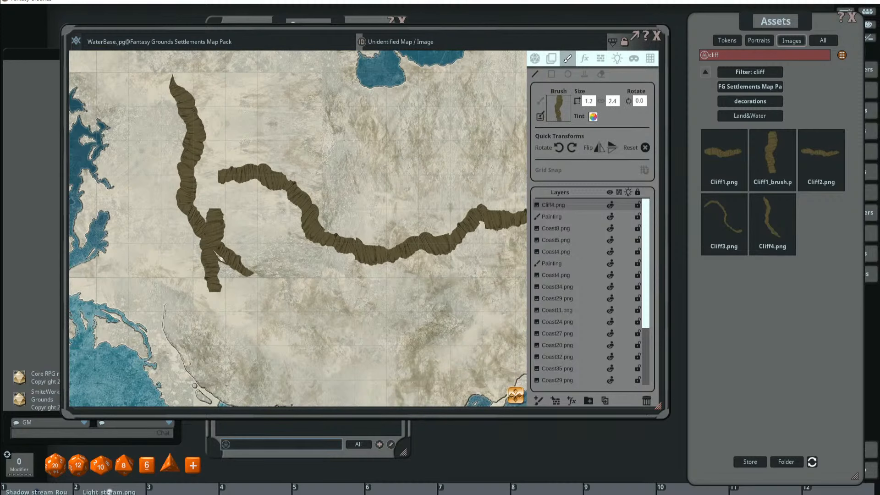
left_click(224, 256)
mouse_move(236, 265)
left_mouse_down()
mouse_move(253, 297)
mouse_move(268, 303)
left_mouse_up()
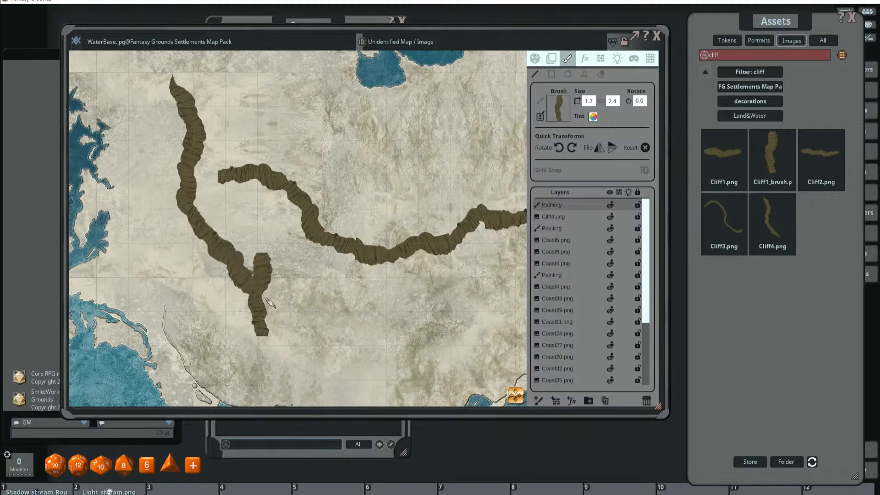
key("ctrl+z")
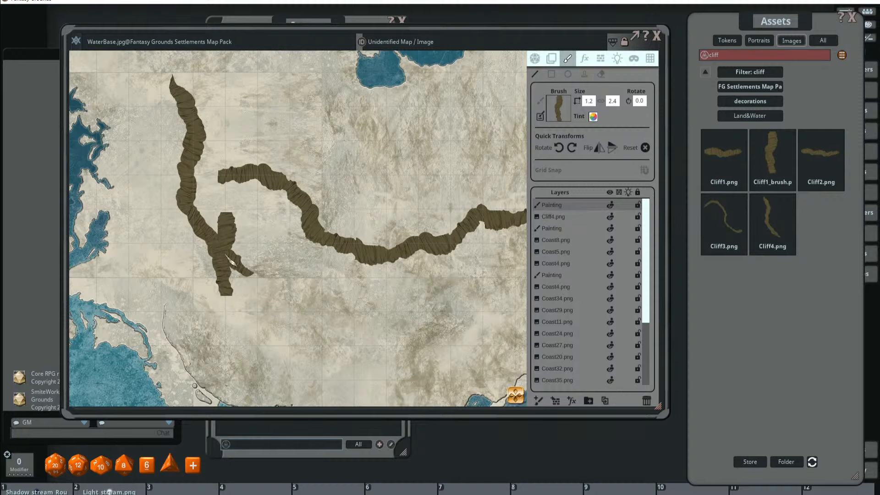
mouse_move(227, 256)
left_mouse_down()
mouse_move(300, 309)
mouse_move(415, 318)
mouse_move(485, 296)
left_mouse_up()
scroll(220, 286, "down", 3)
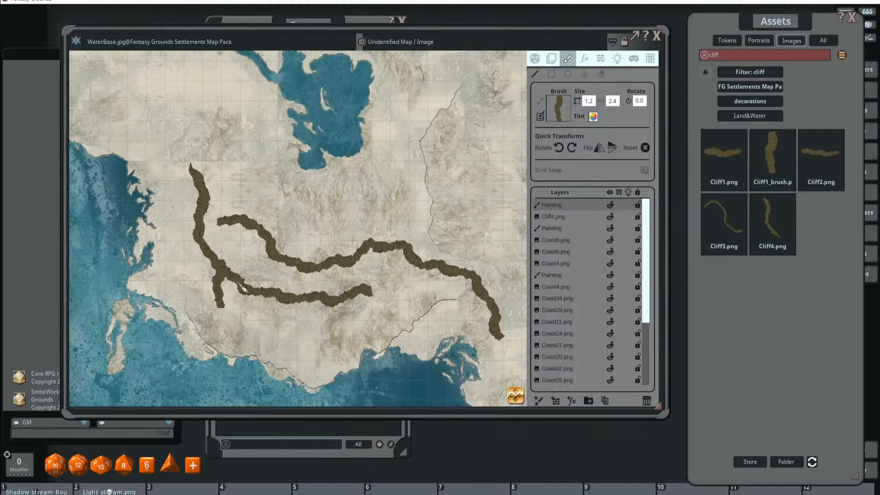
scroll(362, 288, "up", 3)
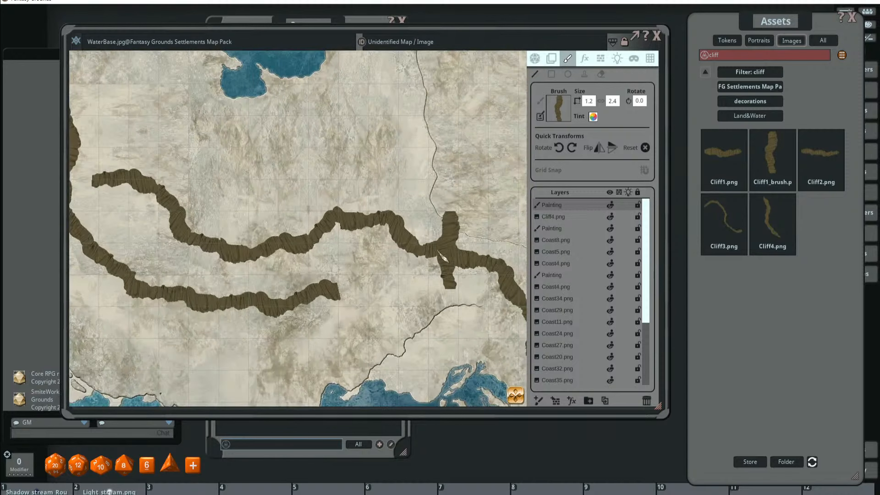
- Place a Cliff1.png tile, reduce its height to 1.2, and align it with the eastern end of the southern painted cliff
left_click_drag(724, 152, 312, 308)
scroll(324, 298, "up", 2)
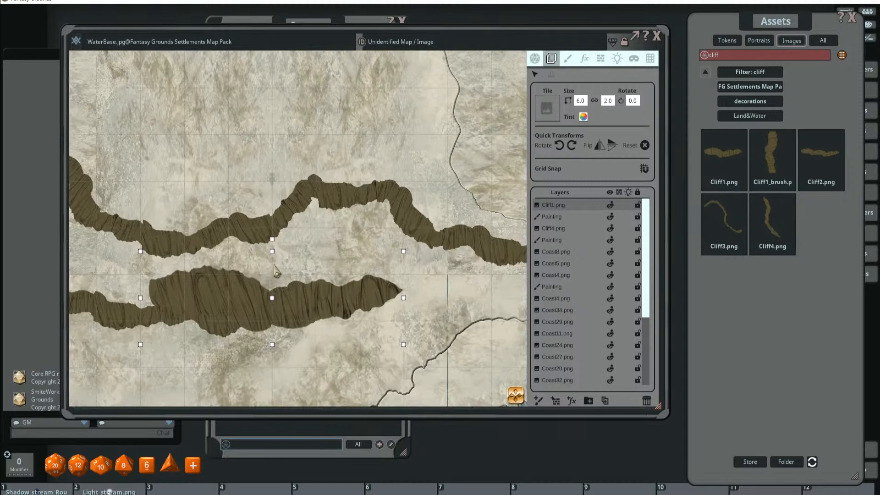
left_click_drag(272, 251, 272, 269)
left_click_drag(331, 302, 452, 303)
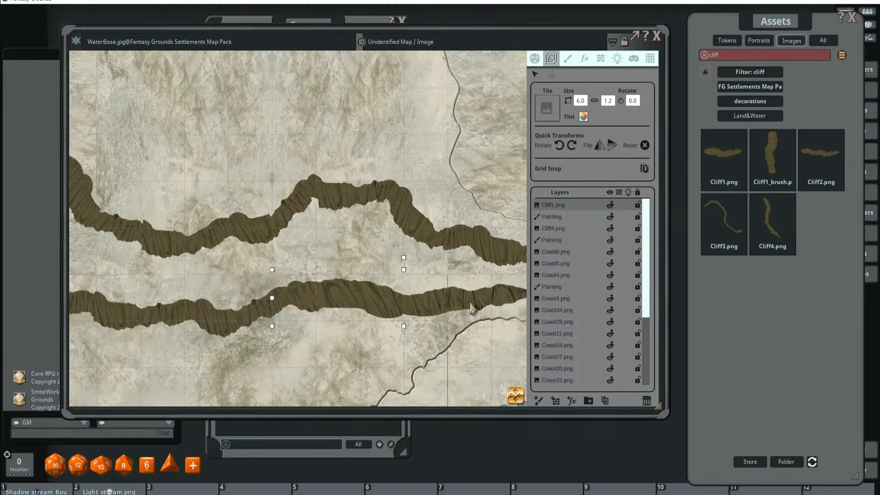
scroll(425, 275, "down", 2)
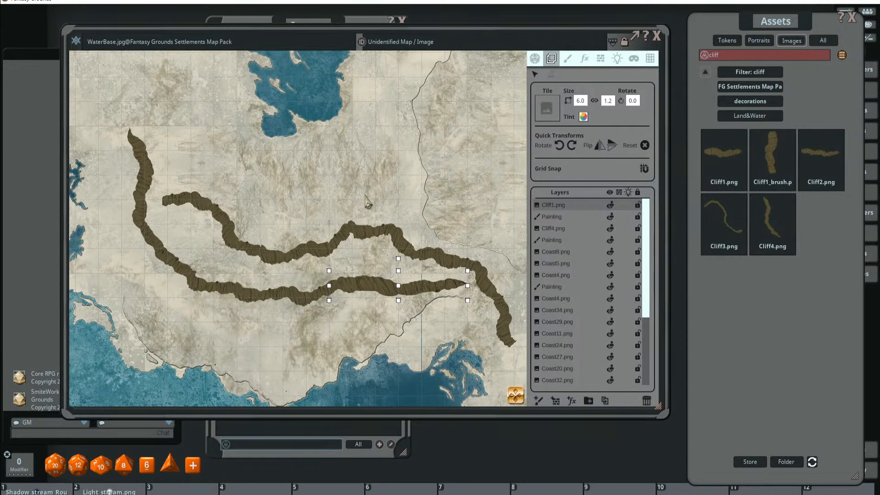
- Delete the Cliff1.png and Cliff4.png tiles and both cliff painting layers south of the lake
scroll(366, 202, "down", 1)
left_click(646, 402)
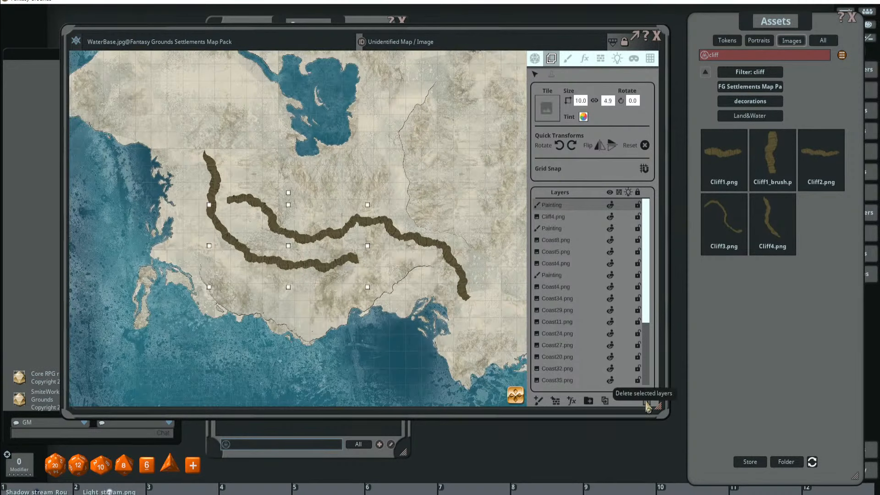
left_click(647, 403)
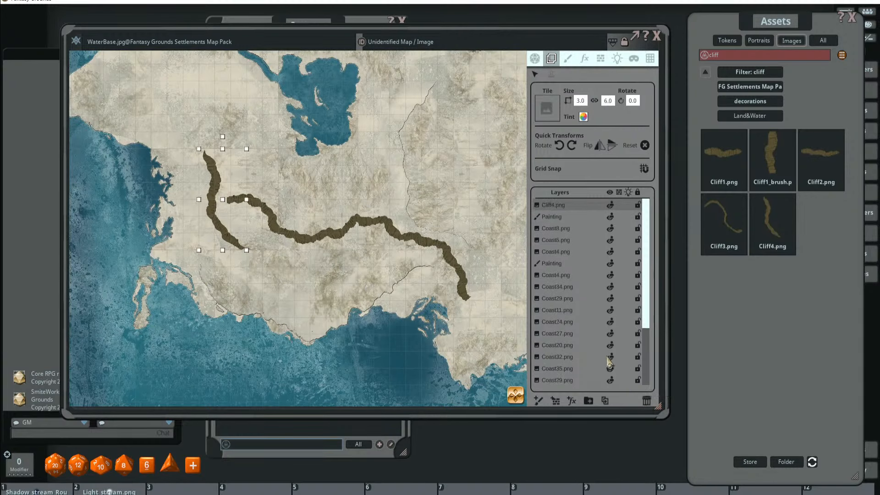
left_click(639, 402)
left_click(639, 402)
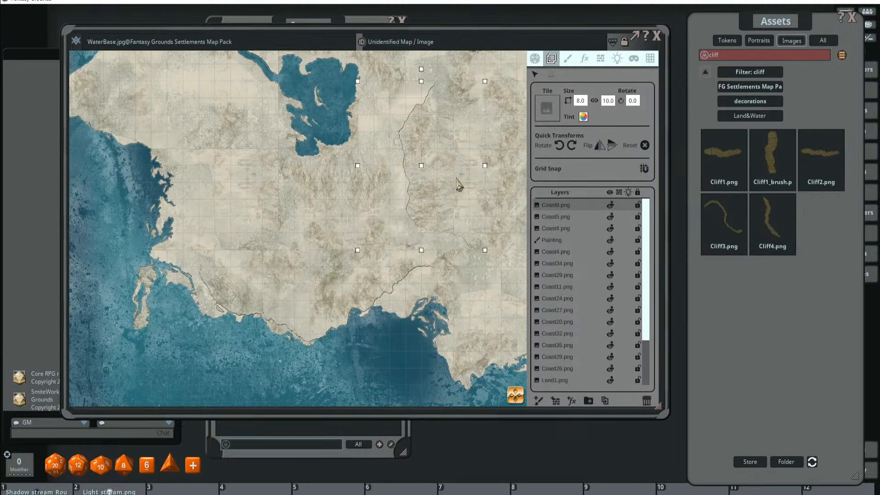
- Clear the asset filter, open the Flora folder under decorations, and look through its crop and grass images
scroll(441, 229, "down", 5)
scroll(440, 226, "up", 2)
left_click_drag(421, 232, 416, 205)
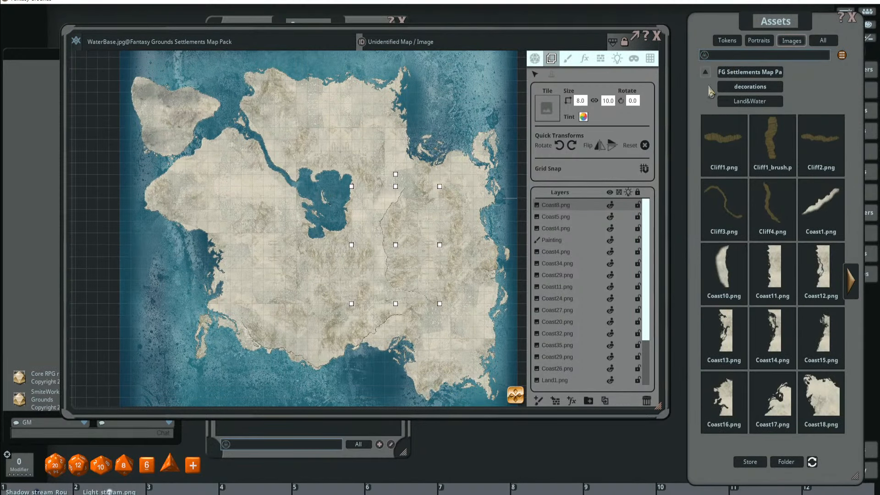
left_click(745, 72)
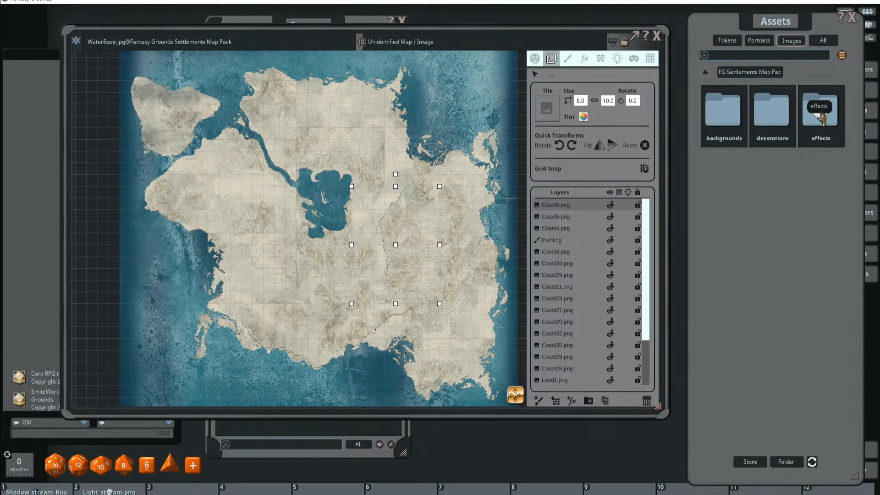
left_click(750, 73)
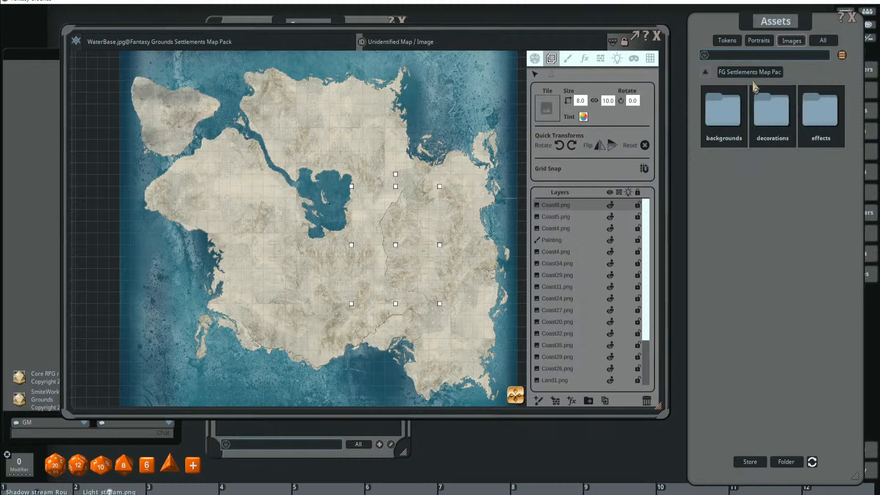
left_click(780, 120)
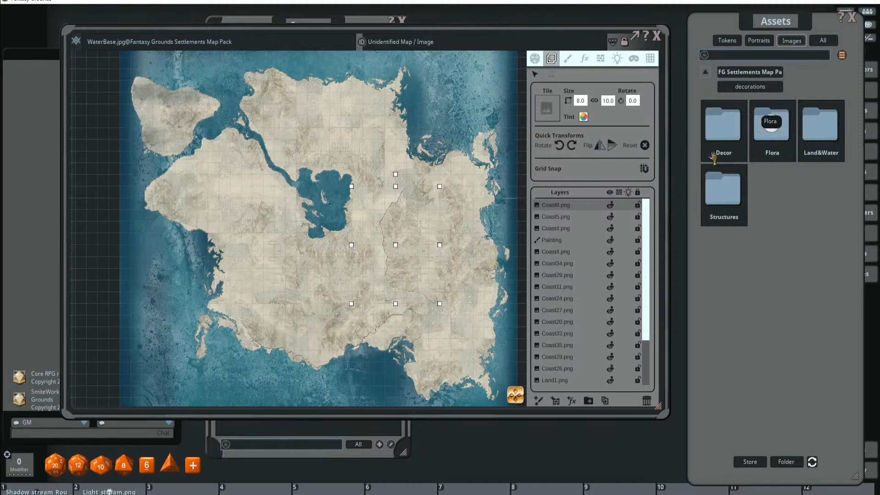
left_click(772, 128)
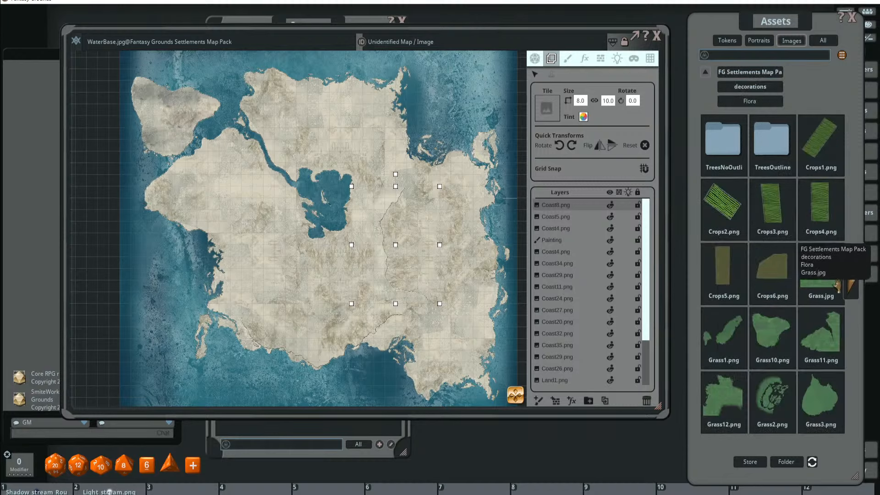
scroll(838, 286, "down", 5)
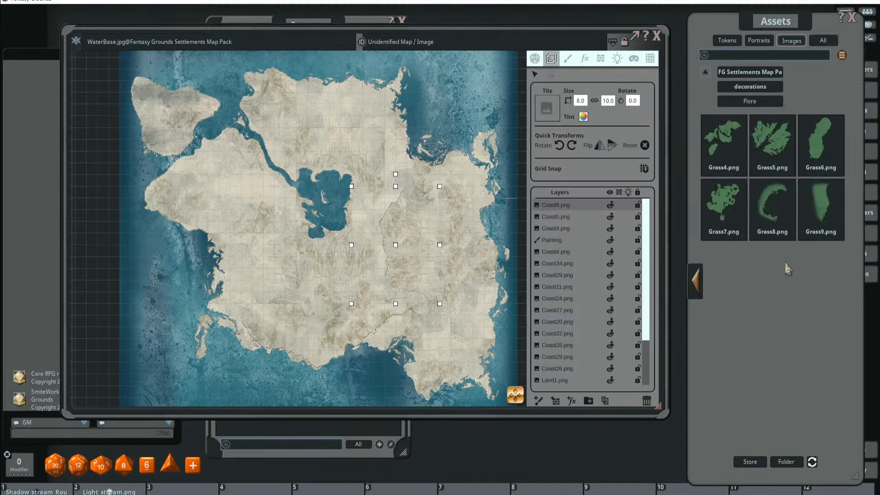
left_click(696, 281)
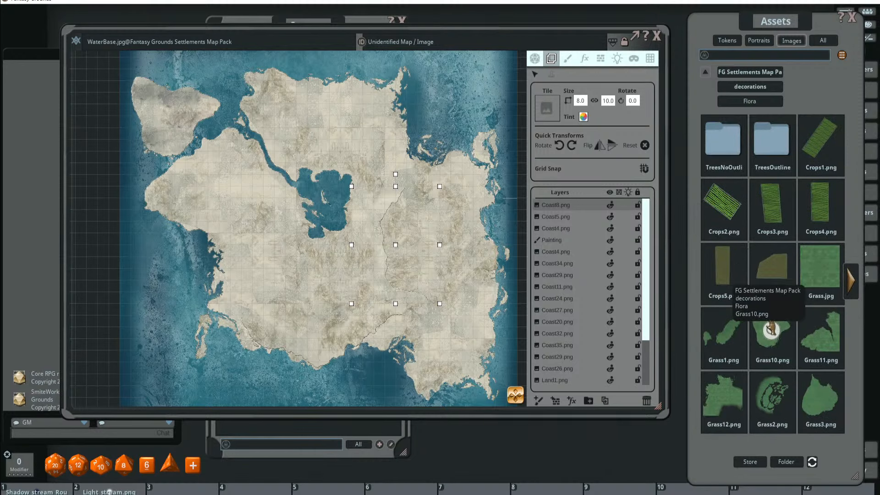
- Try a Grass10.png tile on the land southwest of the lake and delete it
left_click_drag(773, 333, 322, 282)
scroll(322, 282, "up", 3)
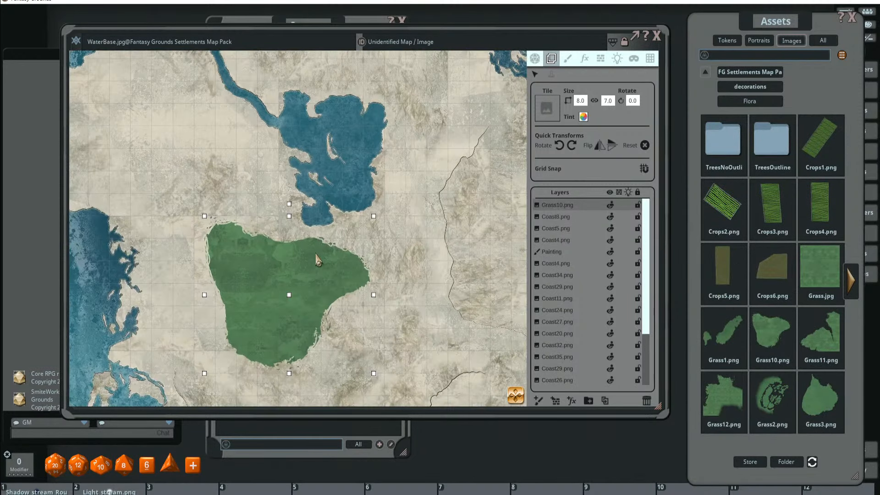
scroll(313, 261, "down", 4)
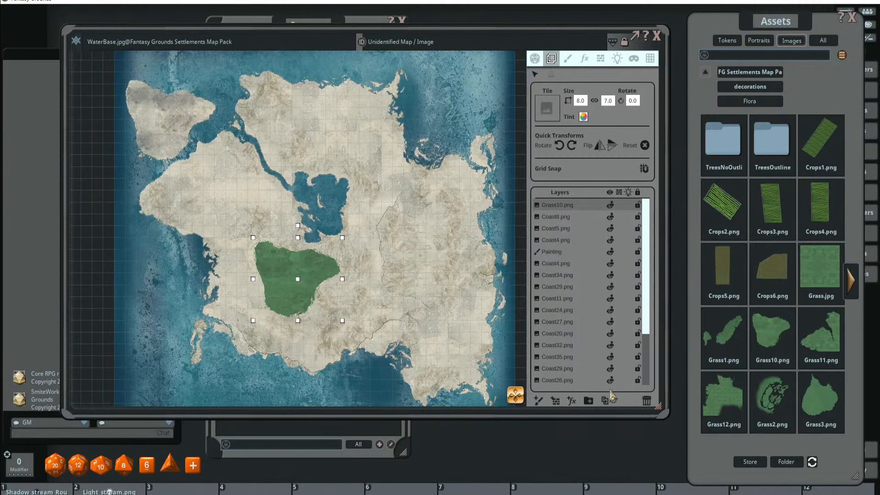
left_click(646, 402)
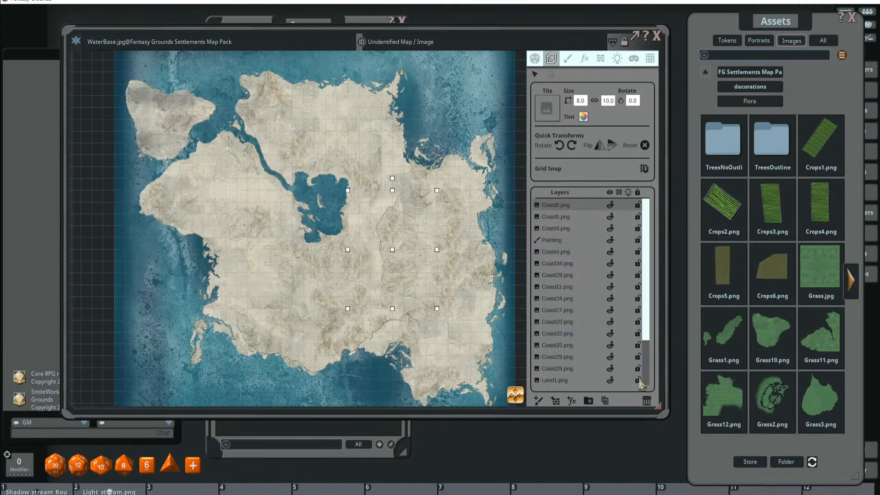
- Add a new painting layer at the top of the layer list and name it Grass
left_click(541, 400)
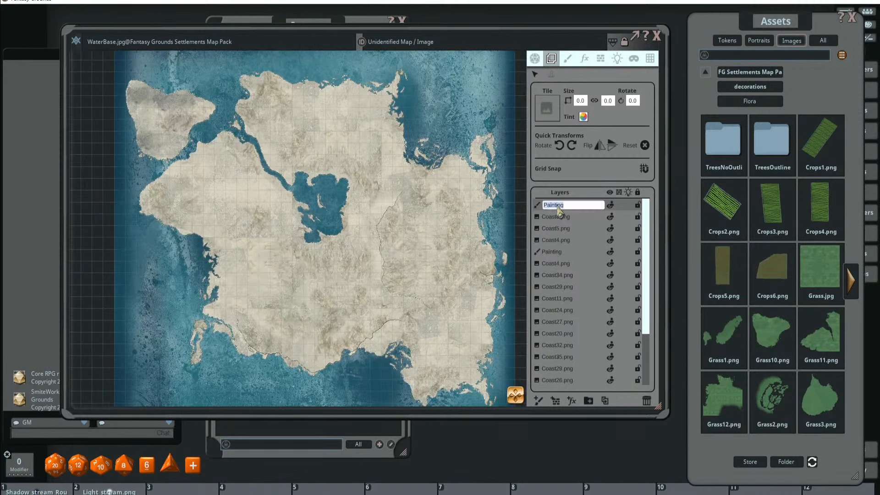
key("shift")
type("Grass")
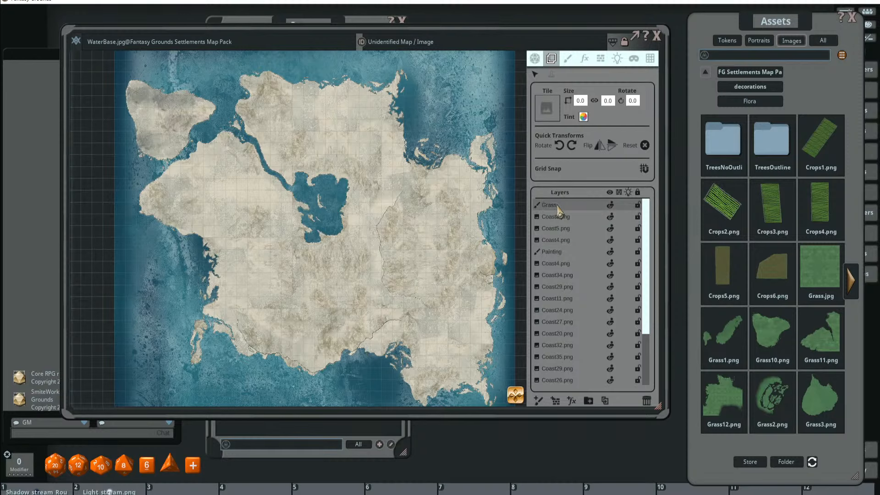
- Try a Crops1.png tile on the land southeast of the lake, setting its width first to 2 and finally to 4
left_click_drag(820, 145, 422, 266)
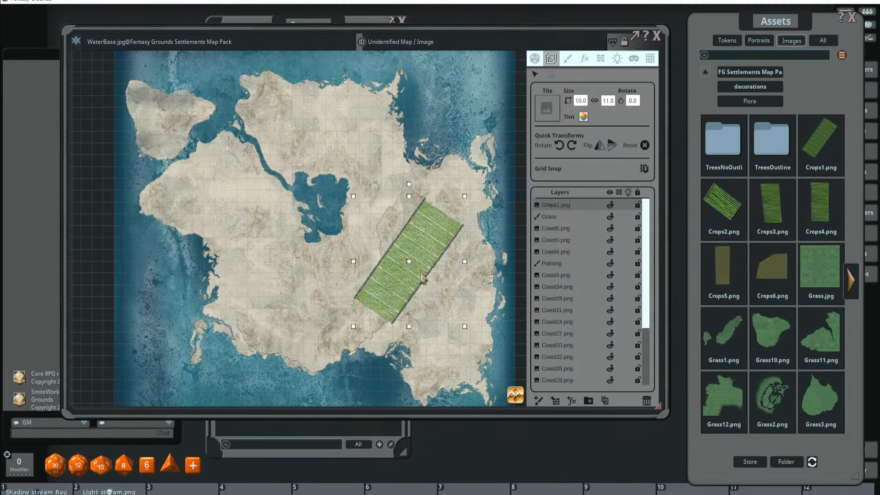
scroll(424, 263, "up", 3)
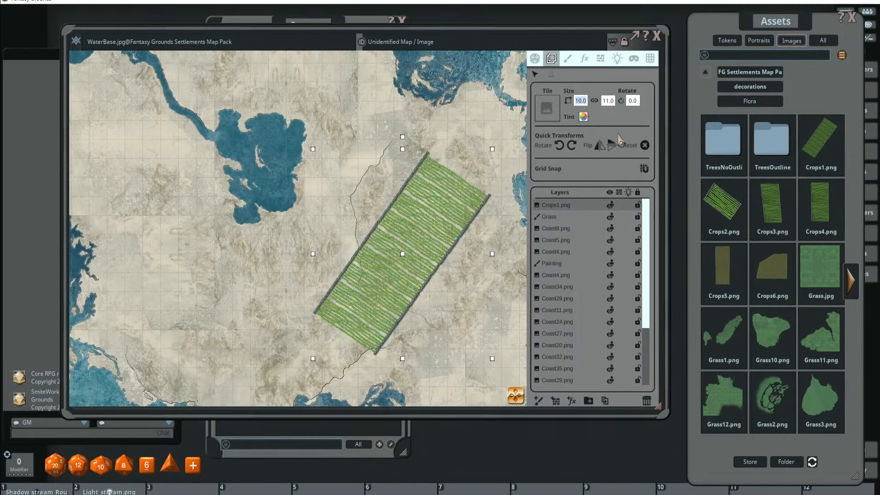
type("2")
key("Return")
scroll(399, 296, "up", 4)
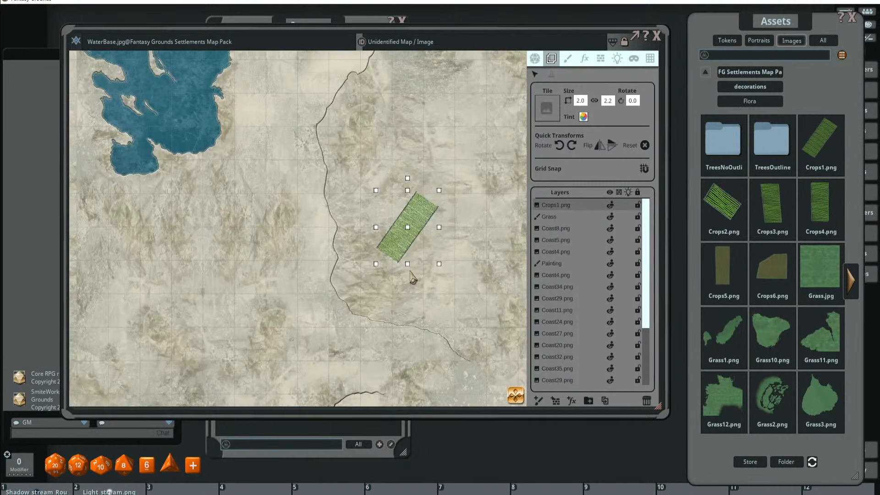
left_click_drag(428, 202, 440, 158)
scroll(461, 184, "down", 2)
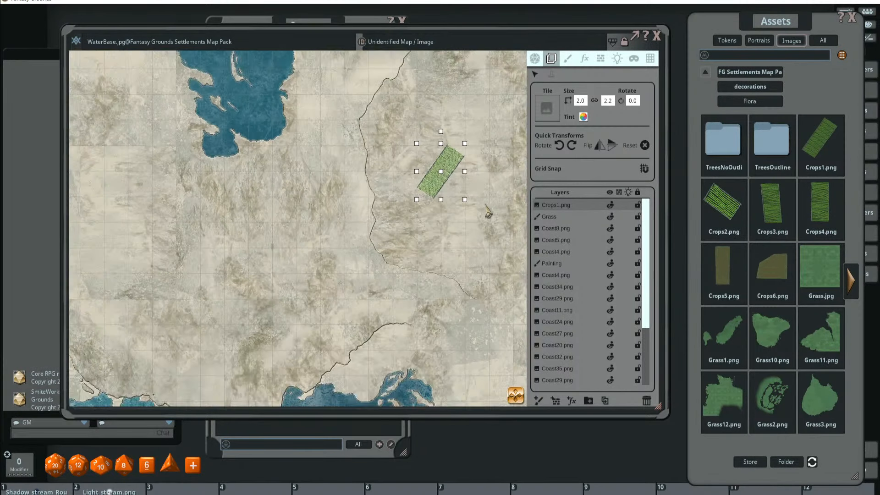
scroll(461, 239, "down", 1)
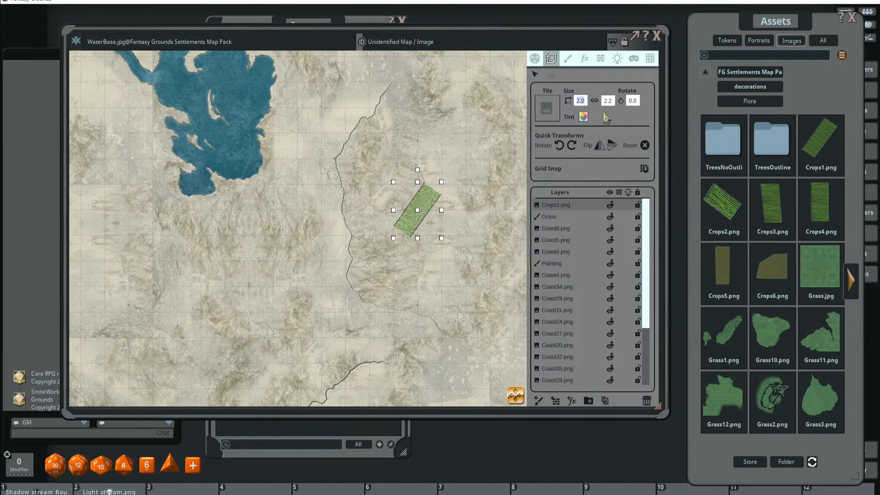
type("4")
key("Return")
- Try a Crops6.png tile at width 3 beside the Crops1.png tile, and delete both crop tiles
left_click_drag(723, 270, 470, 277)
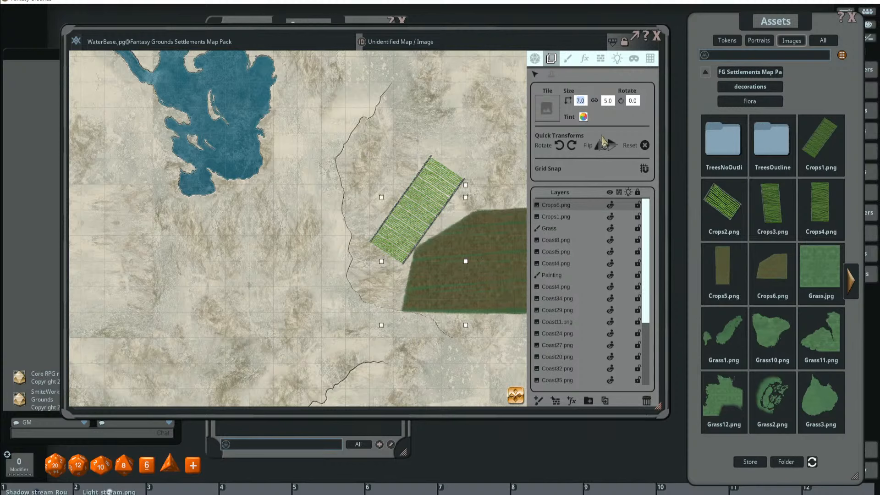
type("3")
key("Return")
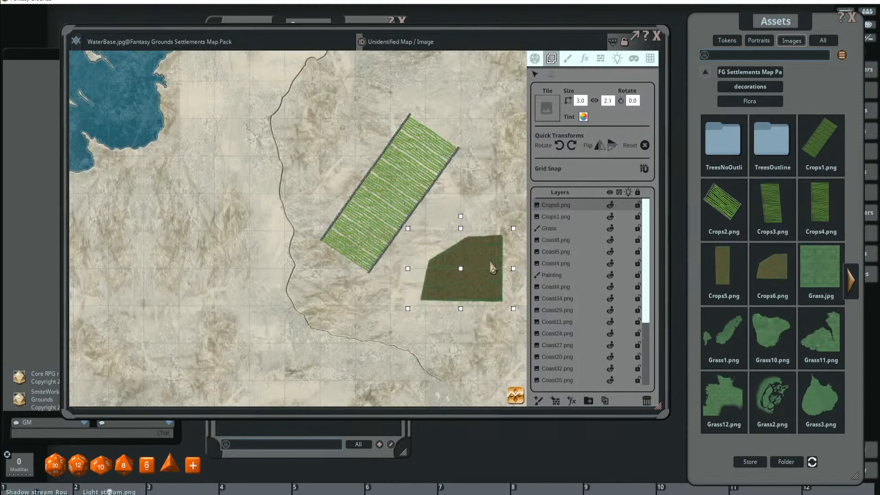
scroll(500, 252, "down", 1)
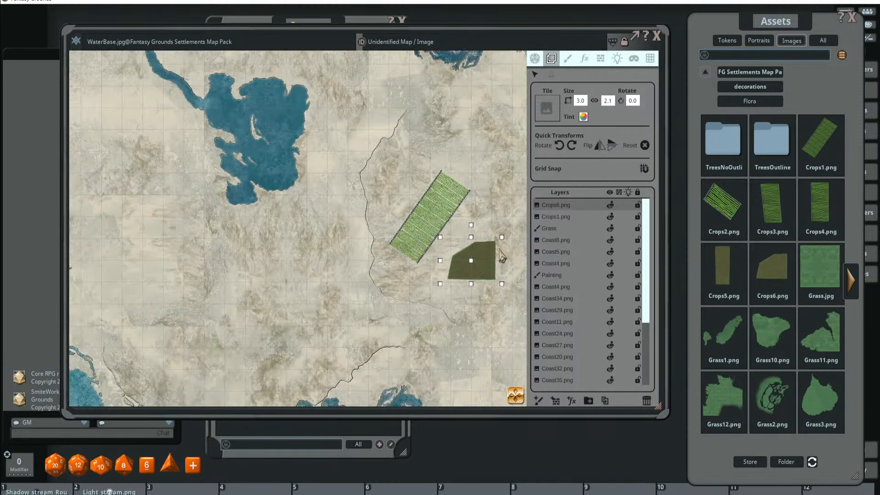
left_click(647, 402)
left_click(646, 398)
scroll(429, 294, "down", 5)
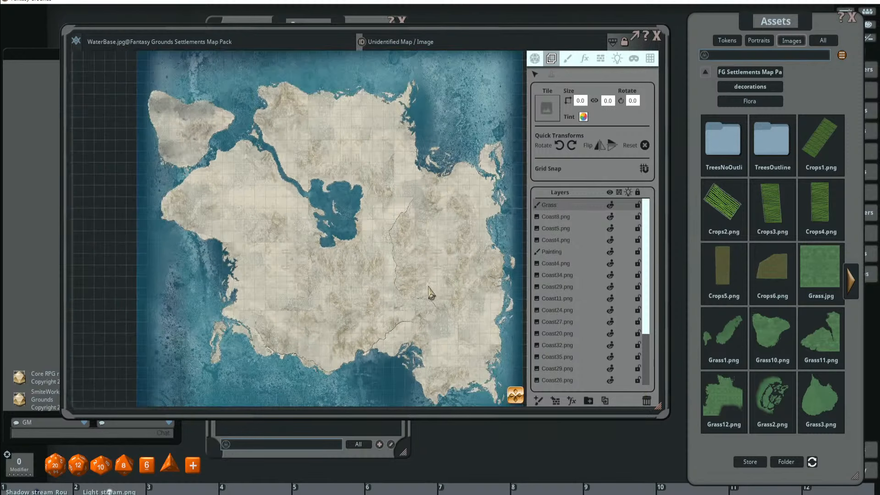
- Try a Grass11.png tile on the land southeast of the lake and delete it
scroll(421, 306, "up", 3)
left_click_drag(421, 306, 447, 243)
scroll(447, 249, "down", 3)
scroll(452, 275, "up", 1)
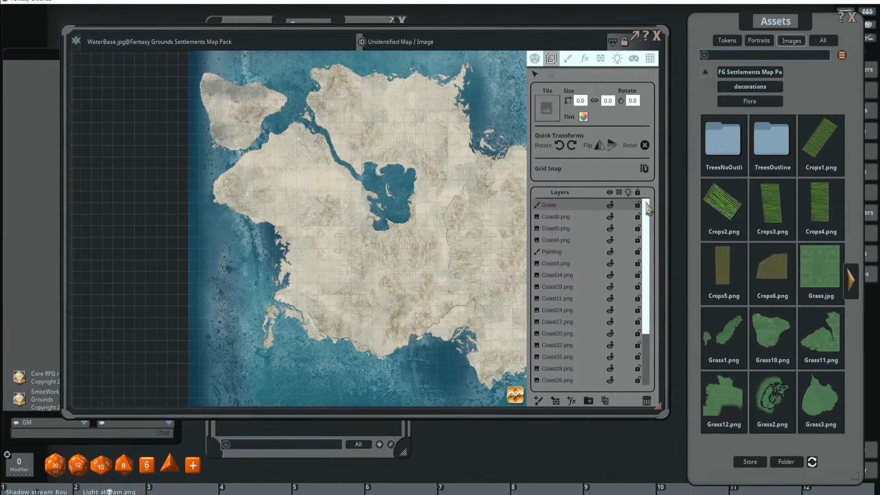
left_click_drag(820, 332, 357, 262)
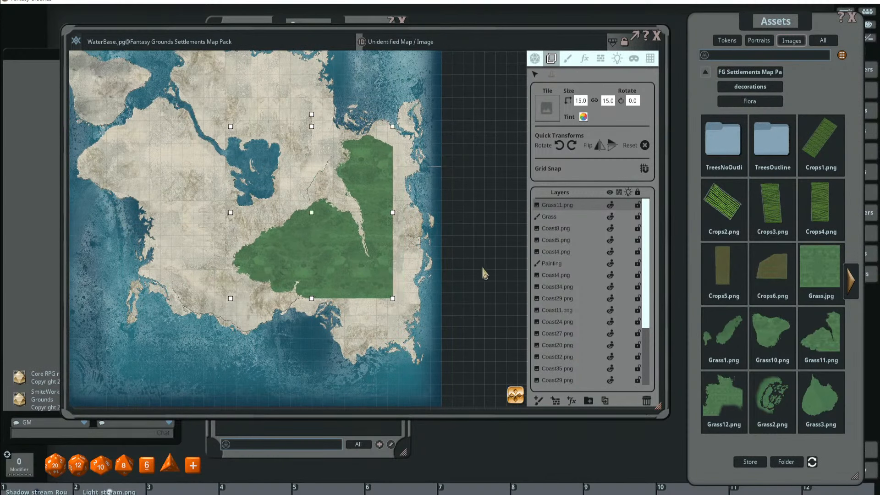
left_click(647, 402)
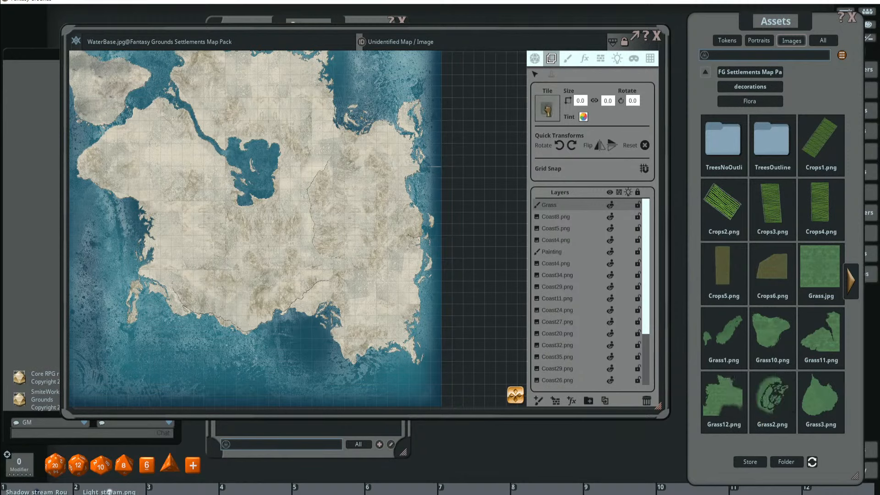
- Load Grass2.png as the painting brush on the Grass layer, choose the Stamp tool, and enlarge the stamp to 5.4 by 6.0
left_click(568, 58)
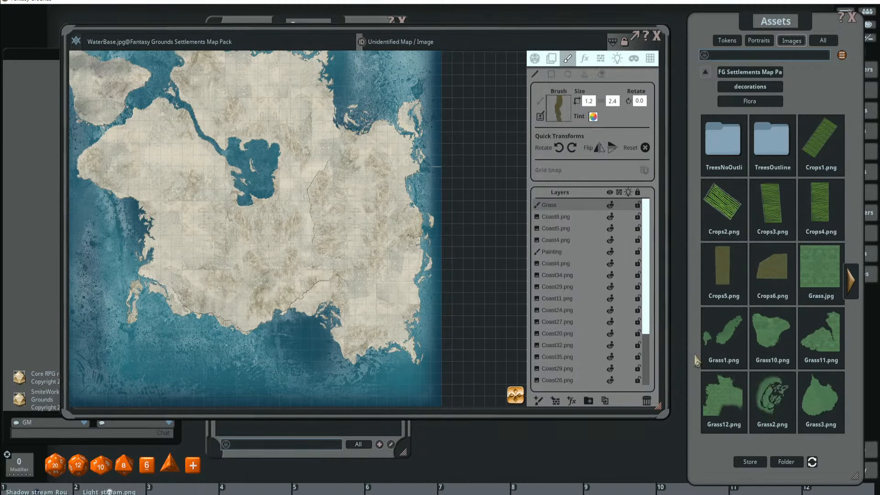
left_click_drag(768, 398, 562, 115)
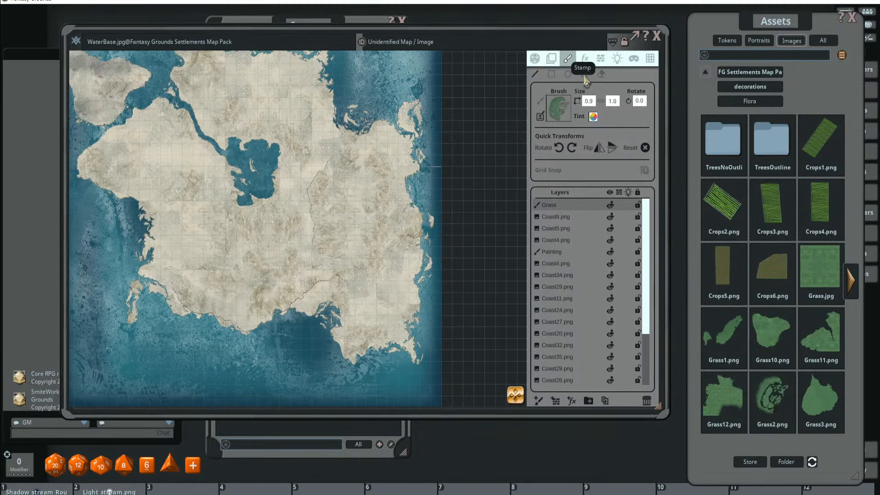
left_click(584, 75)
scroll(232, 232, "up", 5)
scroll(244, 240, "up", 4)
left_click_drag(279, 313, 309, 336)
scroll(328, 293, "up", 5)
scroll(317, 284, "down", 3)
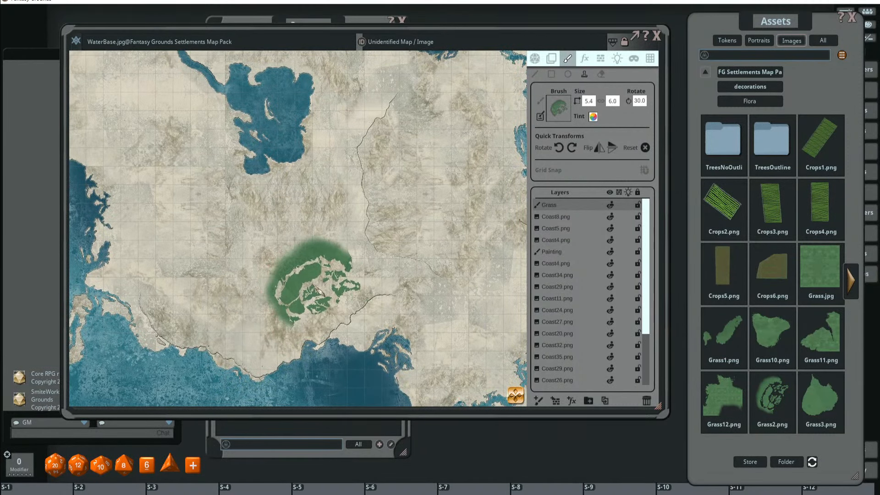
- Stamp overlapping Grass2.png patches at varied rotations to form a large grass area on the land east of the lake
left_click_drag(295, 275, 319, 225)
scroll(334, 257, "down", 7)
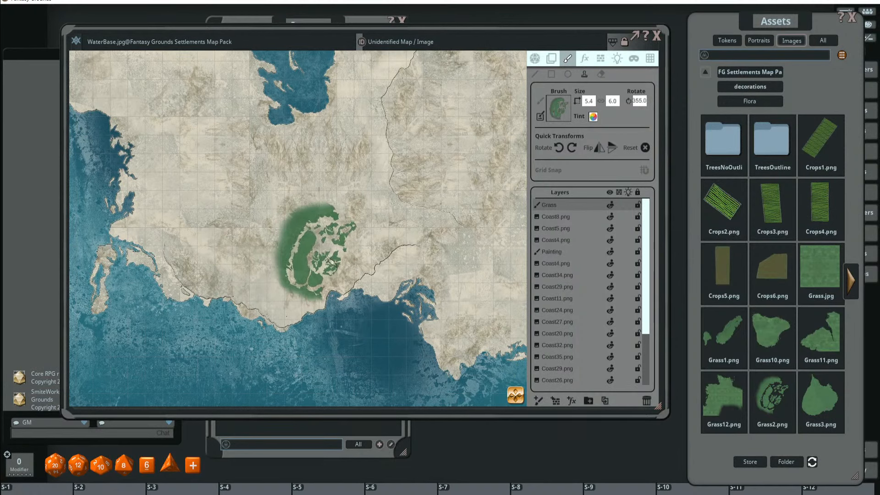
left_click_drag(432, 262, 275, 278)
scroll(349, 279, "down", 8)
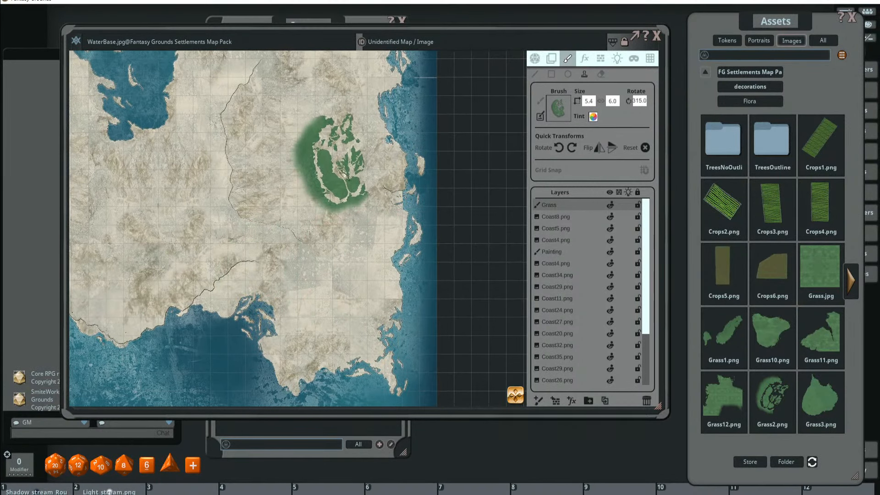
scroll(344, 174, "up", 2)
scroll(345, 226, "up", 10)
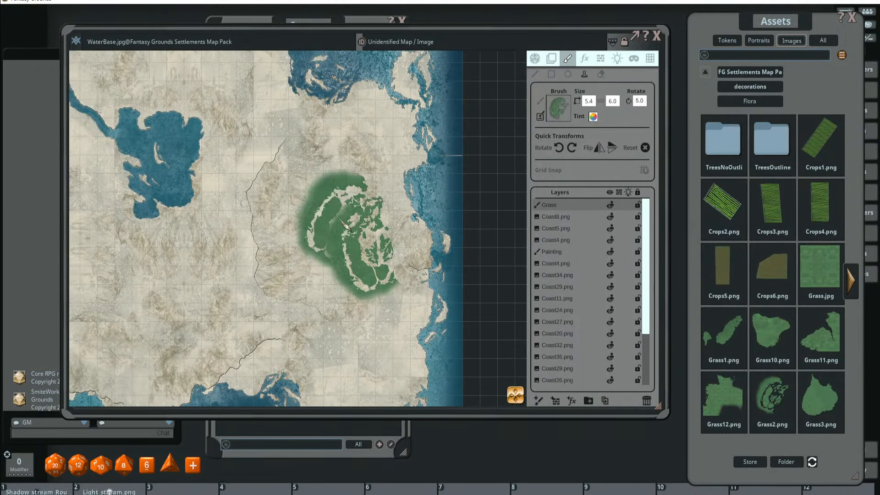
left_click(345, 225)
scroll(337, 224, "down", 8)
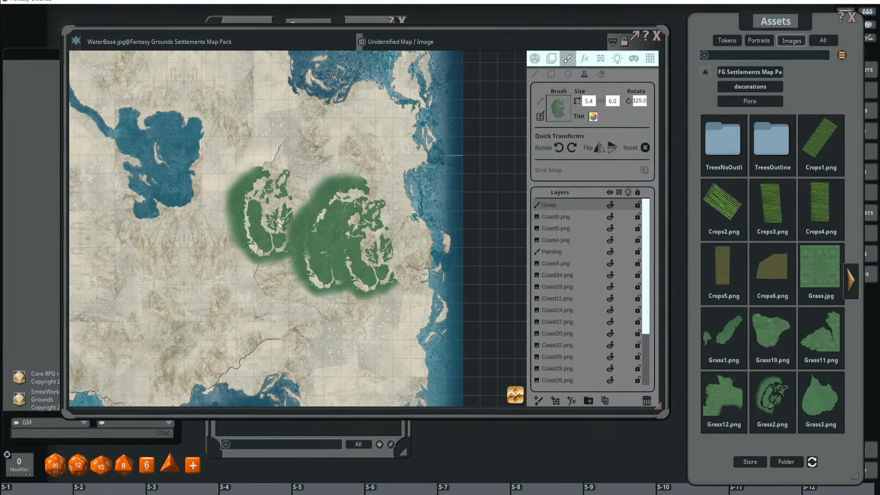
left_click(345, 229)
scroll(337, 248, "up", 2)
scroll(321, 186, "down", 15)
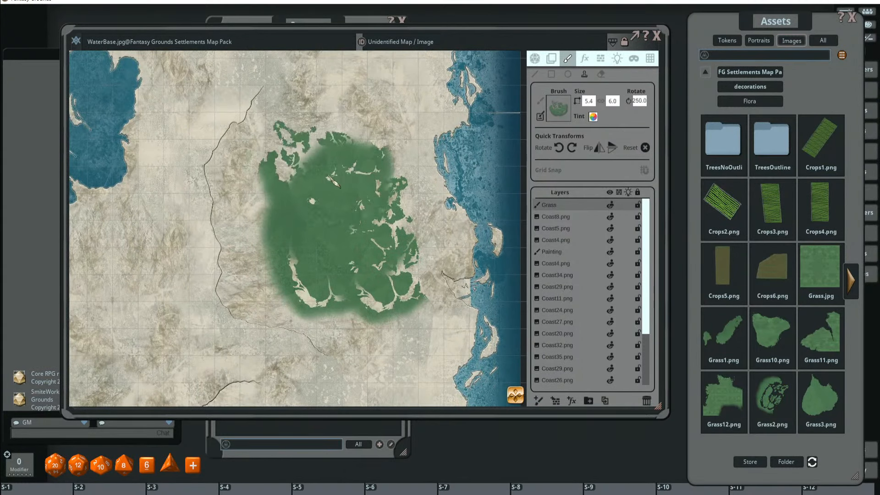
scroll(335, 211, "down", 3)
scroll(336, 239, "down", 11)
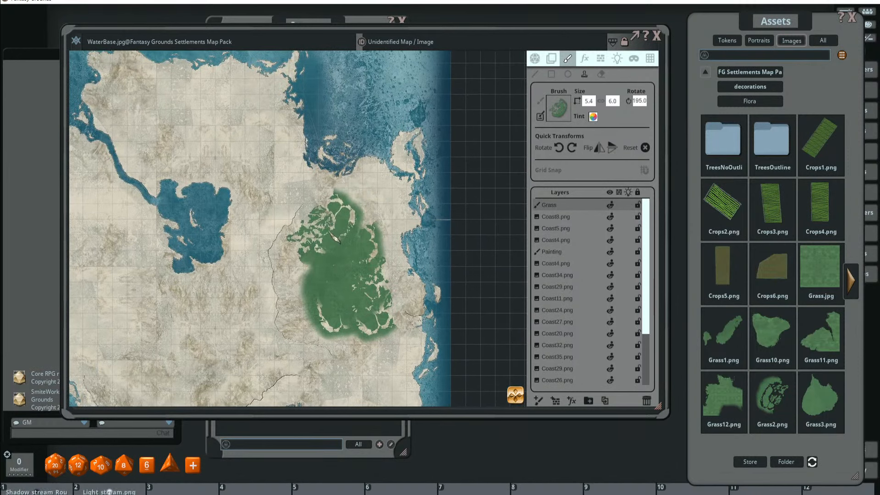
- Load Grass5.png from the second page of Flora images as the stamp brush and enlarge it to 3.8 by 3.3
left_click(853, 281)
left_click_drag(724, 140, 624, 118)
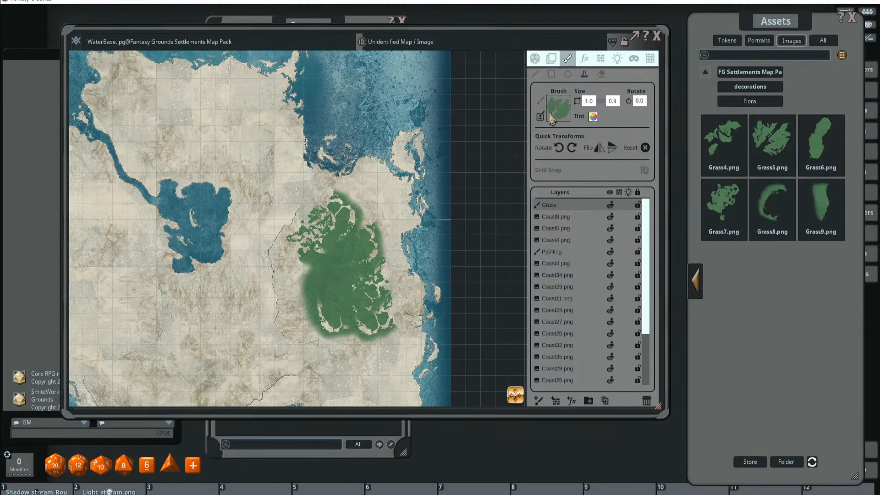
left_click_drag(552, 120, 558, 110)
scroll(324, 283, "down", 7)
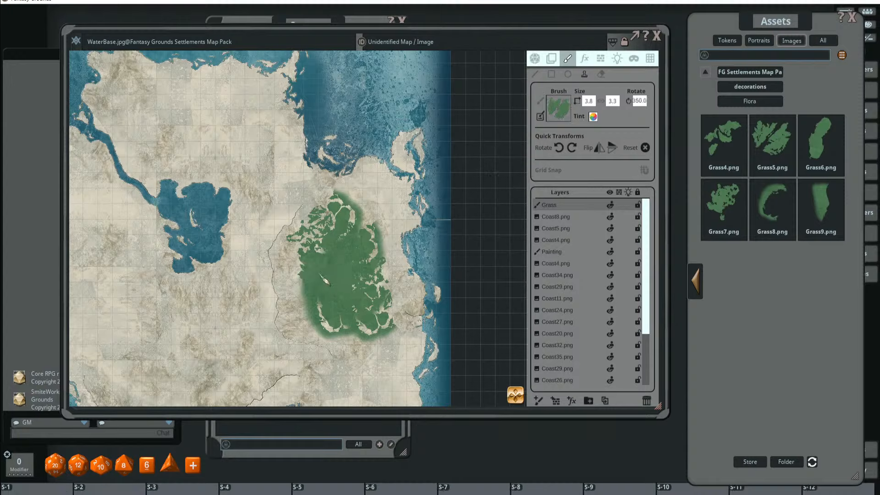
- Stamp rotated Grass5.png patches along the grass area's western, northeastern and eastern edges, reducing the stamp to 2.4 by 2.1 for the smaller patches
scroll(334, 307, "up", 13)
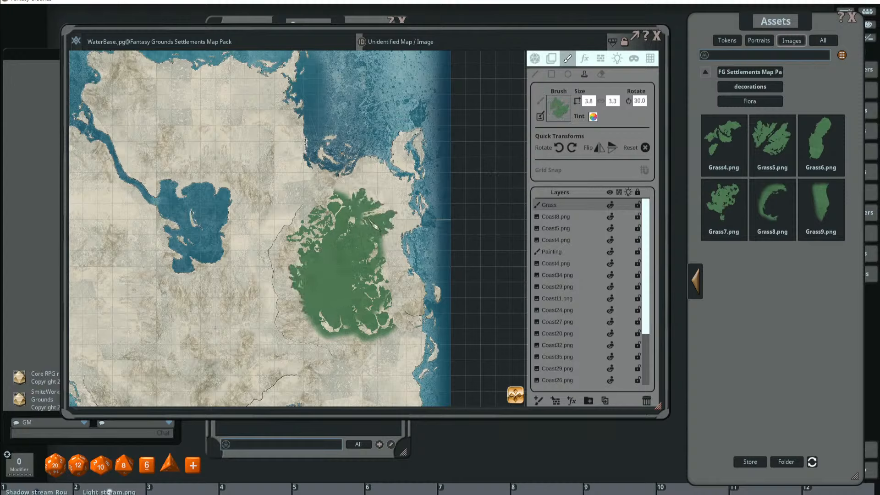
scroll(387, 268, "down", 7)
left_click(389, 254)
scroll(379, 285, "up", 7)
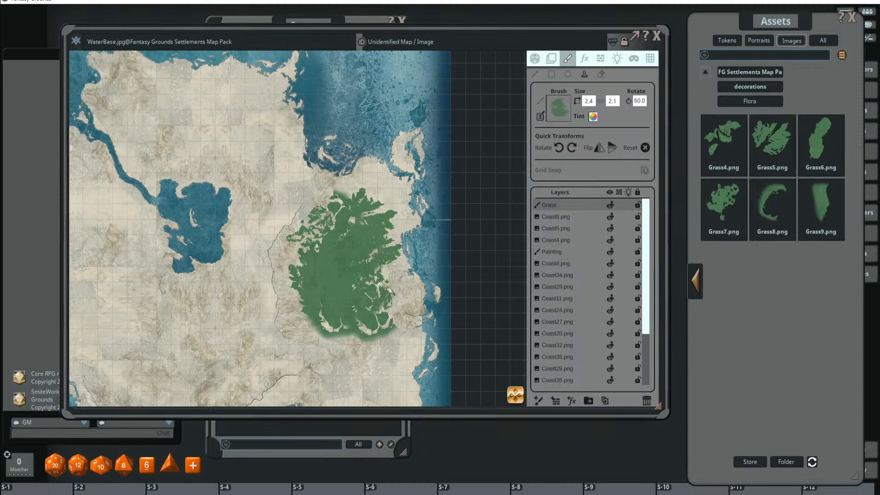
scroll(381, 293, "up", 5)
scroll(399, 295, "up", 6)
left_click(385, 275)
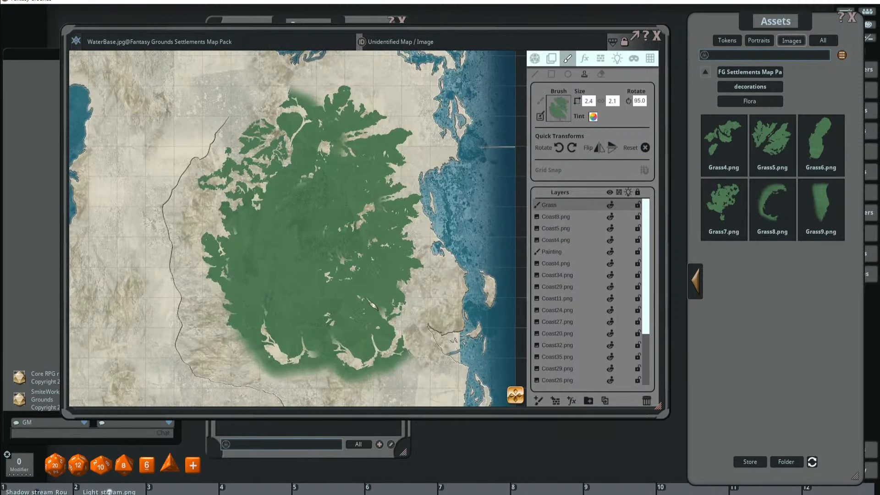
- Enlarge the Grass5.png stamp to 3.1 by 2.6 and stamp it across the grass area's southern edge
left_click_drag(386, 287, 365, 223)
scroll(349, 304, "up", 4)
left_click(346, 303)
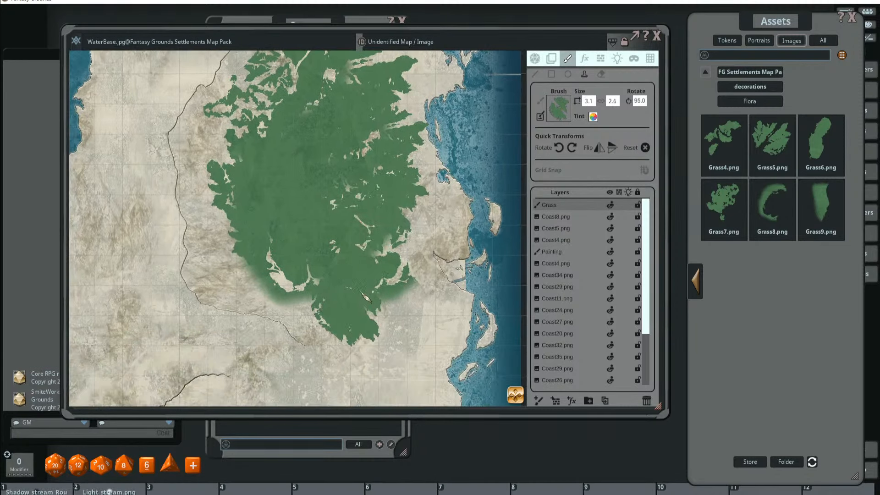
scroll(380, 251, "down", 5)
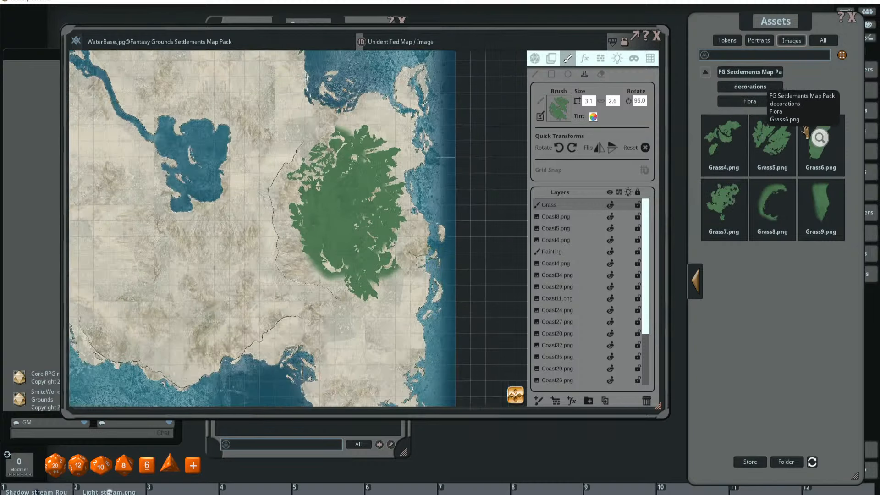
- Load Grass6.png as the stamp brush, enlarge it to 2.2 by 3.8, and stamp it along the grass area's western and southwestern edges
left_click_drag(818, 146, 556, 117)
key("ctrl")
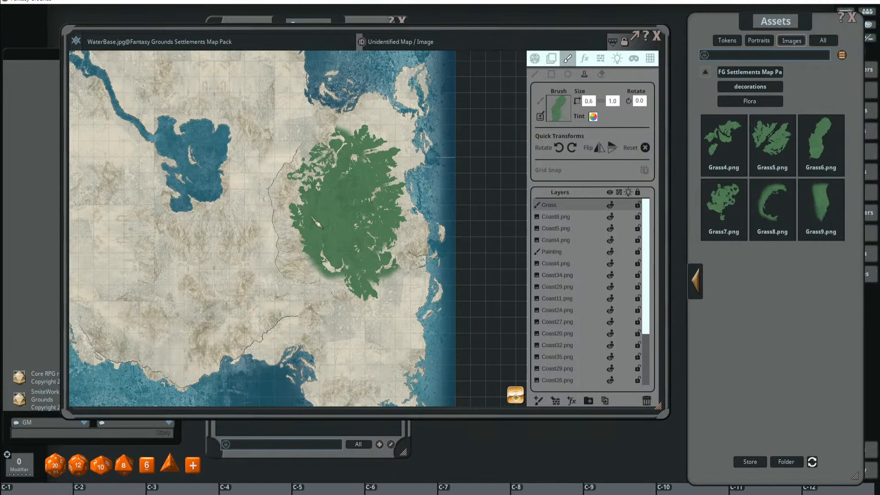
scroll(314, 224, "down", 1)
scroll(314, 224, "up", 2)
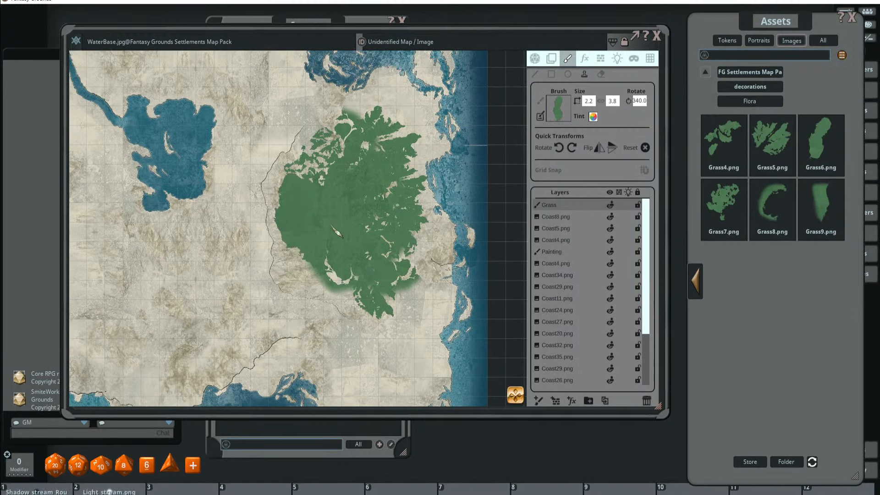
scroll(340, 208, "up", 2)
scroll(321, 212, "down", 3)
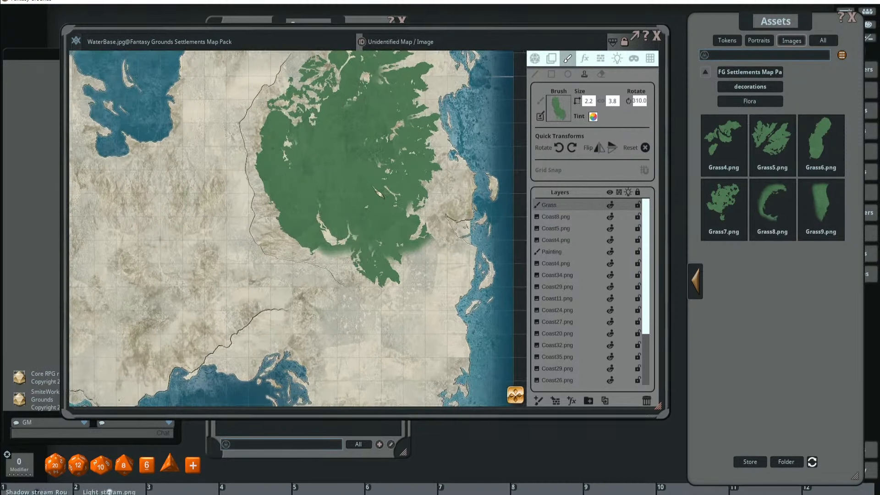
scroll(374, 198, "down", 1)
scroll(326, 225, "up", 6)
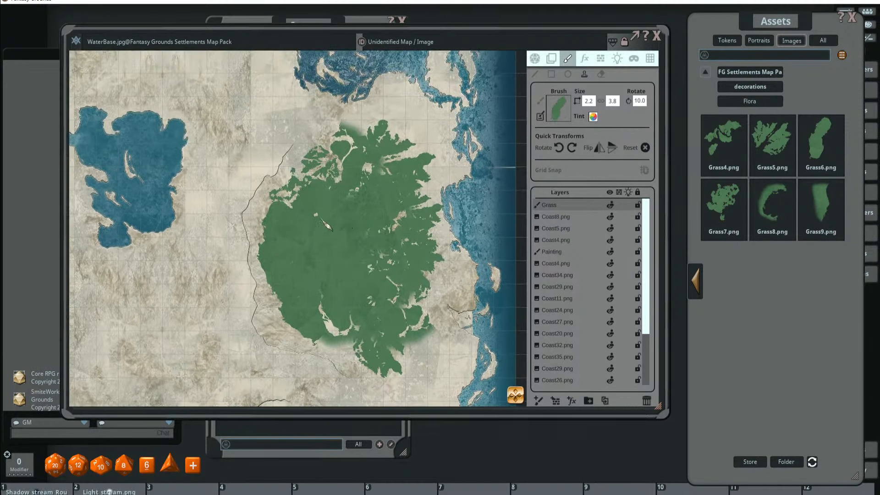
- Stamp rotated Grass6.png patches on the grass area's northern and eastern edges, and return to layer editing
mouse_move(375, 222)
left_mouse_down()
mouse_move(345, 157)
mouse_move(383, 192)
mouse_move(380, 229)
mouse_move(358, 154)
left_mouse_up()
scroll(351, 153, "down", 1)
scroll(349, 148, "up", 7)
left_click(346, 144)
scroll(366, 207, "up", 3)
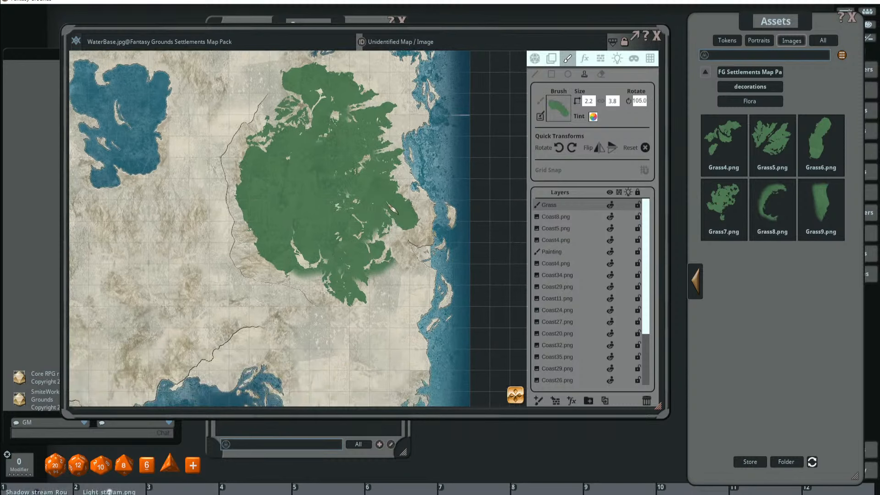
scroll(412, 158, "up", 2)
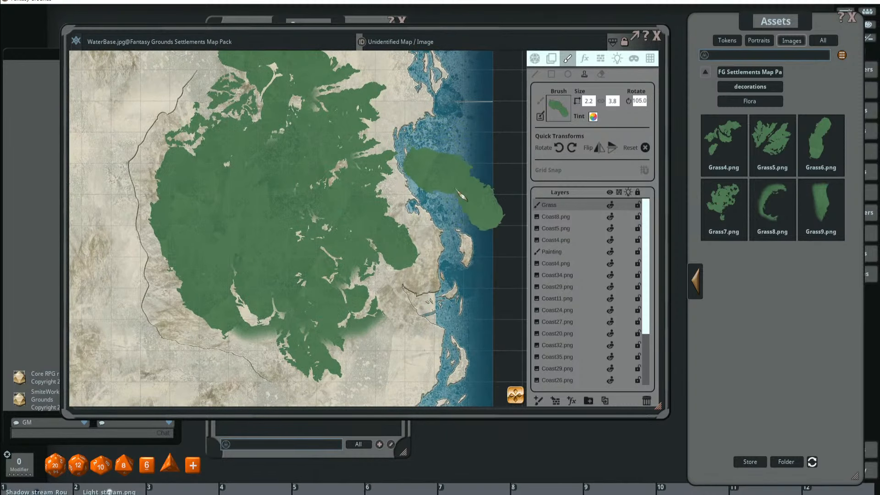
left_click(552, 58)
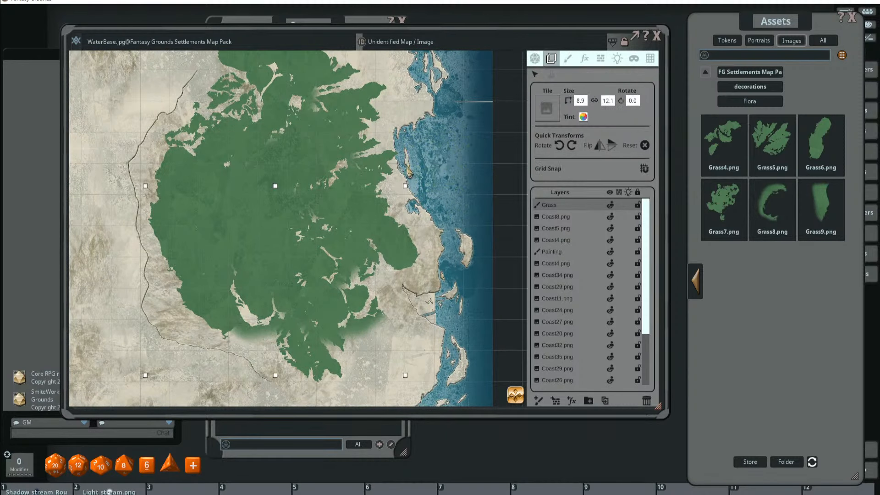
- Resize the Grass layer to 8.4 by 11.8 by pulling in its eastern and northern edges
scroll(412, 176, "down", 2)
left_click_drag(409, 178, 405, 179)
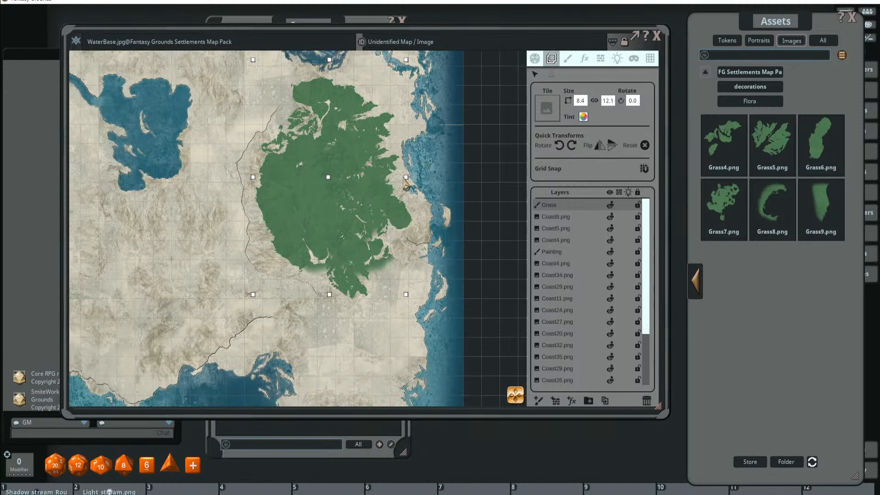
left_click_drag(340, 153, 347, 193)
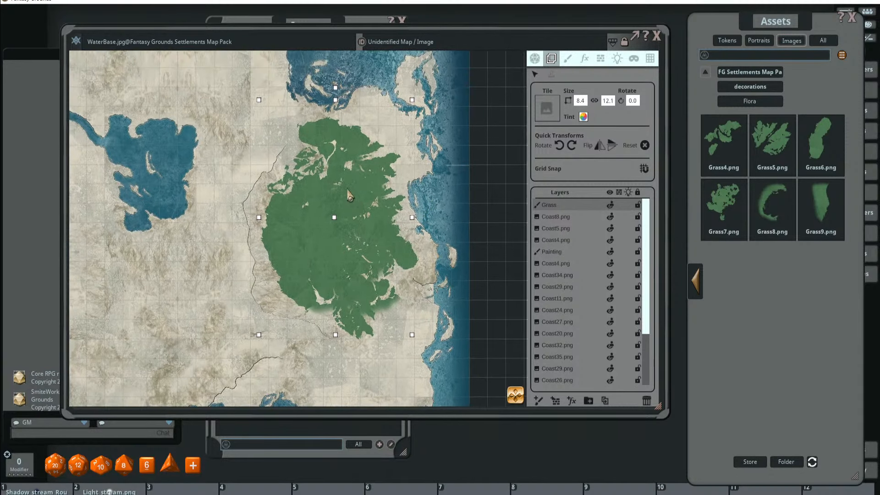
left_click_drag(337, 104, 339, 111)
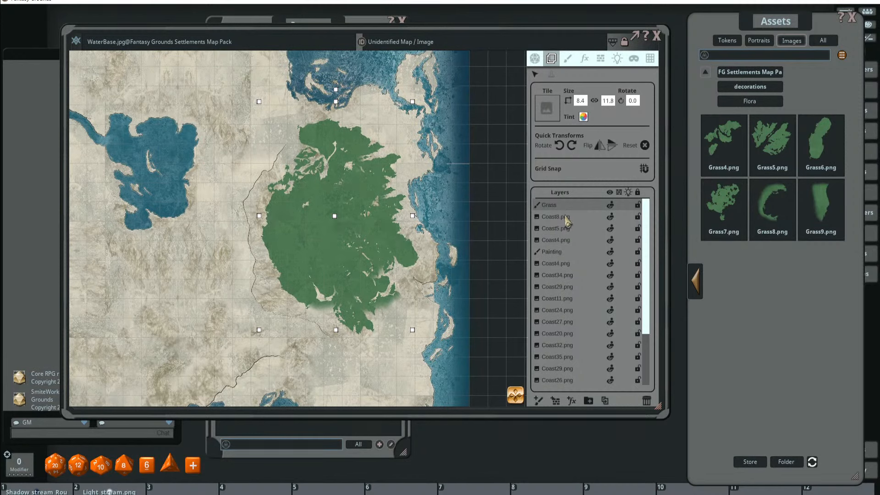
- Examine the river-fed lake and the surrounding land in relation to the grass area
scroll(389, 174, "down", 3)
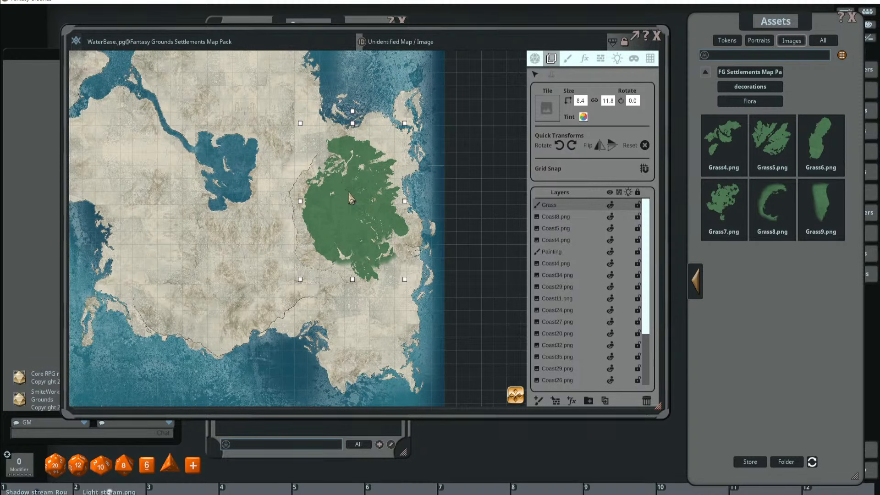
left_click_drag(355, 197, 356, 202)
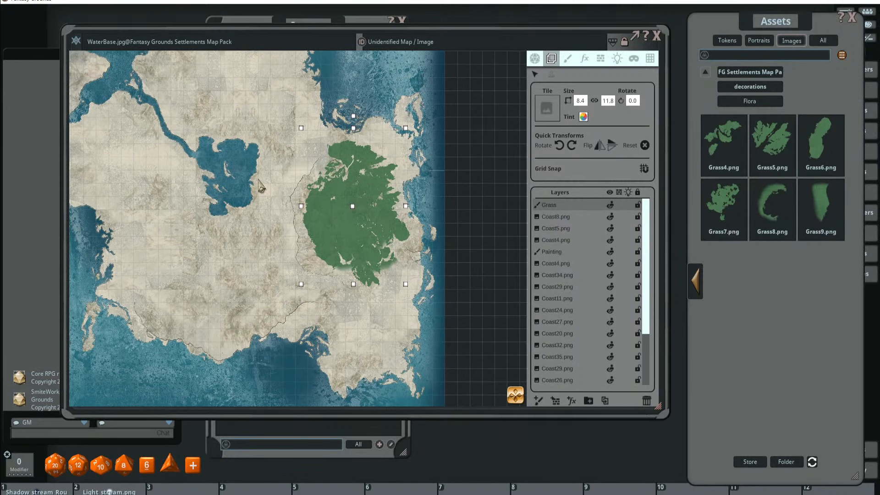
scroll(156, 186, "up", 1)
left_click_drag(156, 186, 249, 230)
scroll(310, 200, "up", 6)
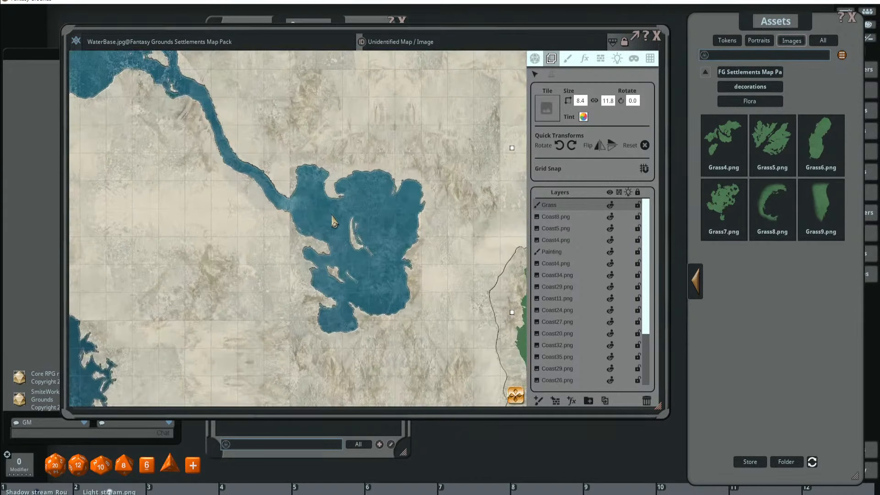
scroll(331, 216, "down", 6)
left_click_drag(404, 222, 349, 206)
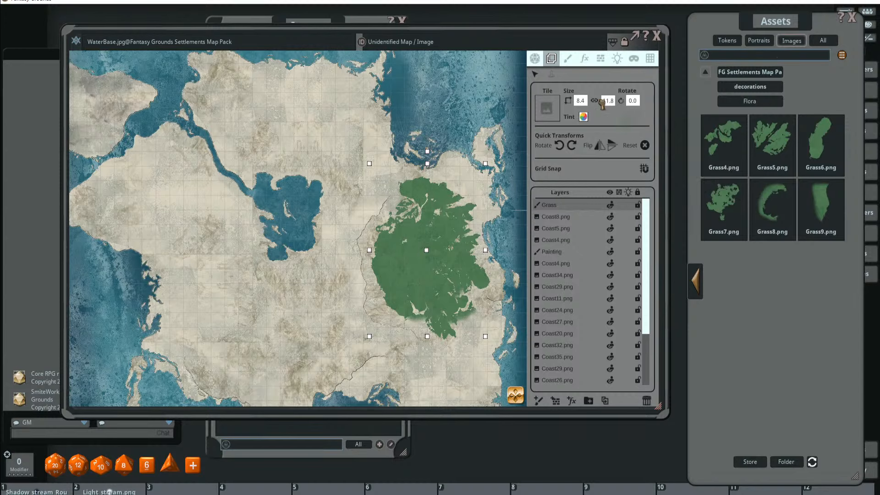
- Return to painting, enlarge the grass stamp to 4.0 by 4.8, rotate it, and stamp it across the grass area's northern part
left_click(567, 59)
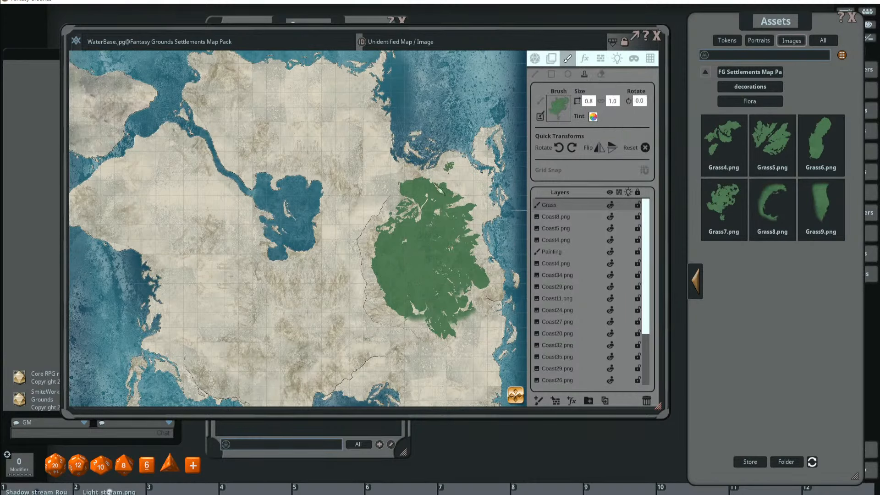
scroll(376, 187, "up", 5, "ctrl")
scroll(368, 176, "up", 2, "ctrl")
scroll(366, 177, "down", 3)
scroll(364, 177, "up", 1, "shift")
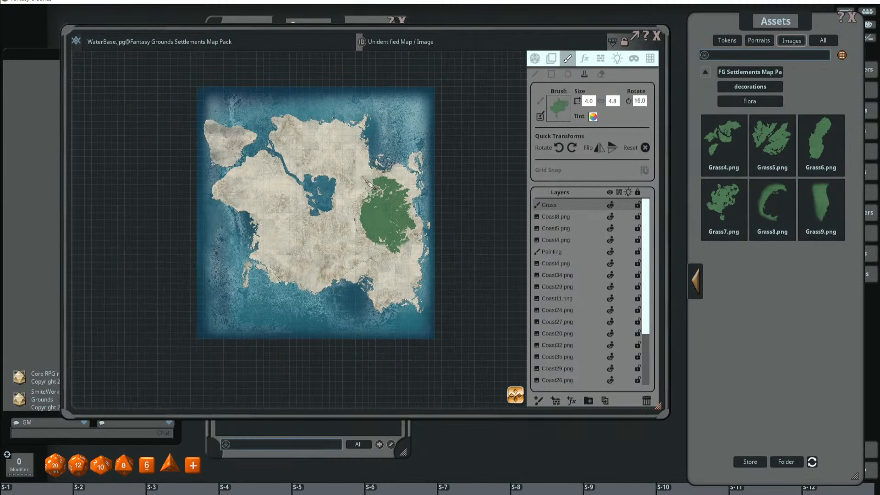
scroll(371, 184, "up", 5, "shift")
scroll(381, 185, "up", 5)
scroll(436, 183, "down", 3)
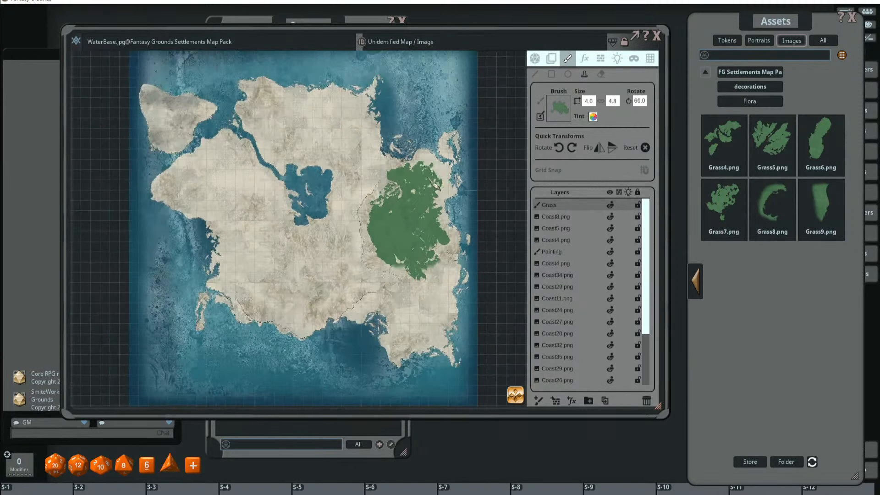
scroll(434, 187, "up", 2, "shift")
scroll(433, 188, "up", 6)
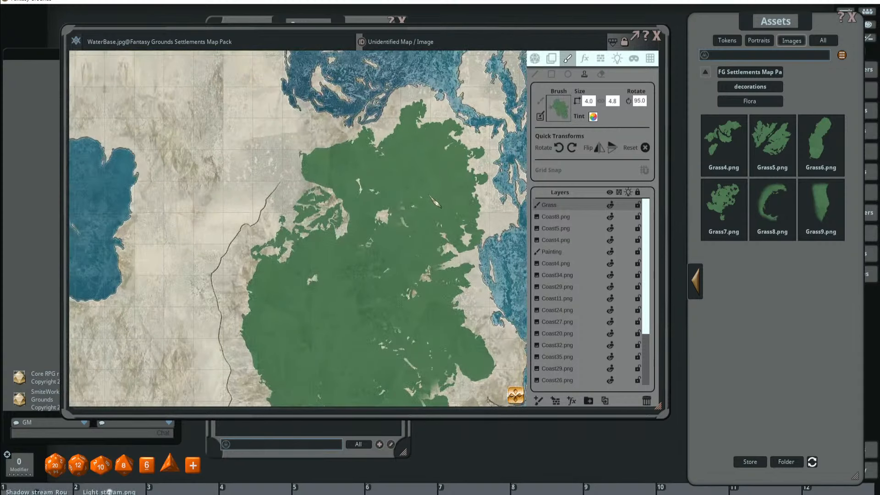
- Reduce the grass stamp to 1.6 by 2.0 and stamp rotated patches along the grass area's northeastern edge
scroll(421, 142, "down", 4, "ctrl")
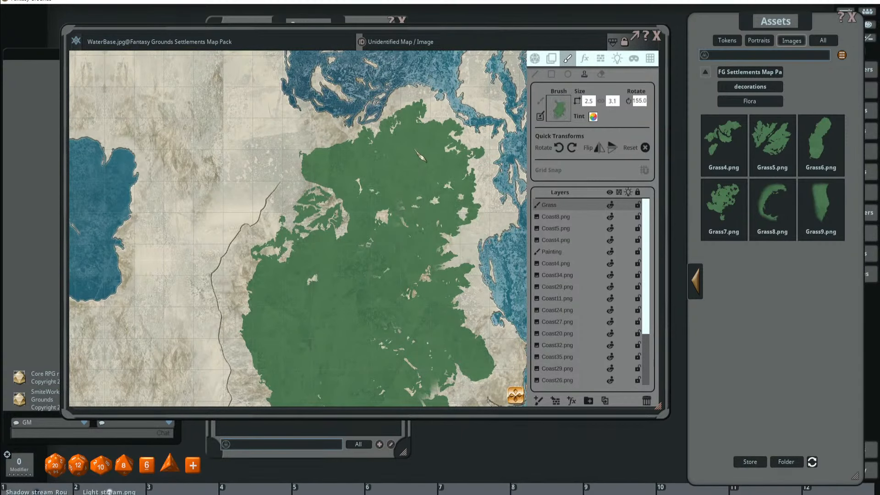
scroll(422, 141, "up", 12, "shift")
scroll(430, 177, "up", 18, "shift")
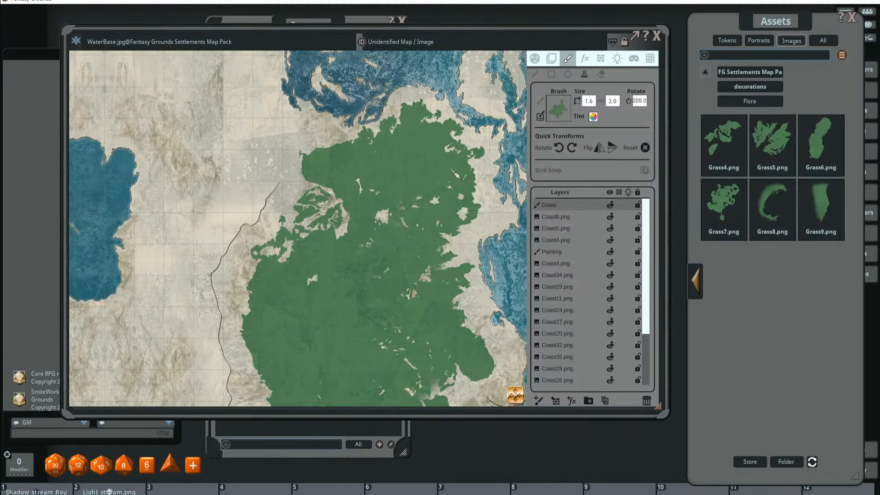
scroll(460, 160, "up", 4, "shift")
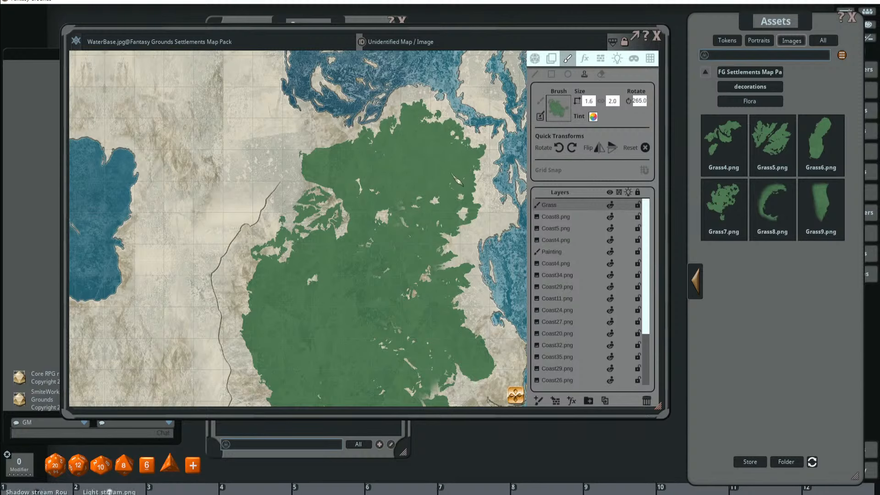
scroll(468, 174, "up", 7, "shift")
scroll(430, 197, "down", 2)
scroll(458, 193, "up", 5, "shift")
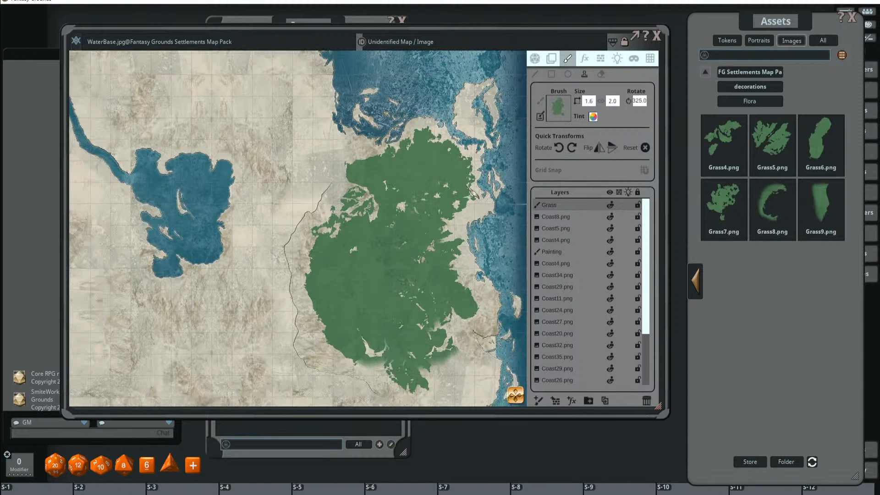
scroll(422, 193, "up", 3)
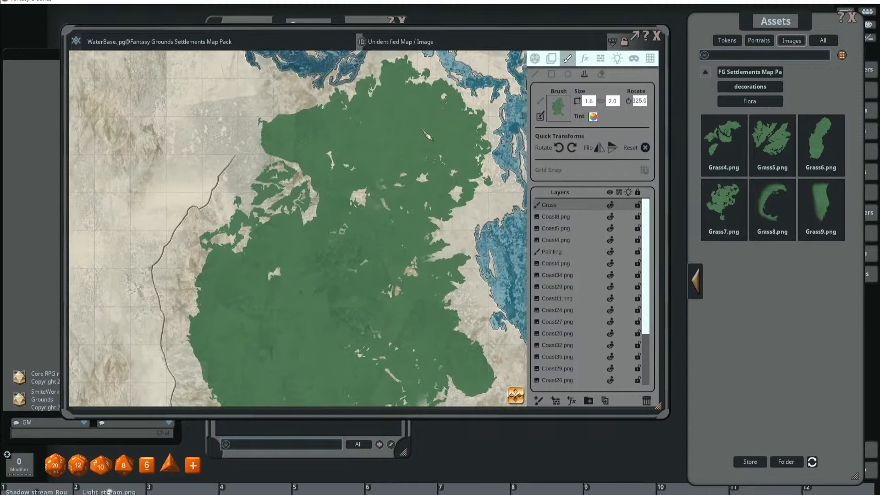
scroll(445, 194, "up", 4, "shift")
scroll(424, 199, "down", 3, "shift")
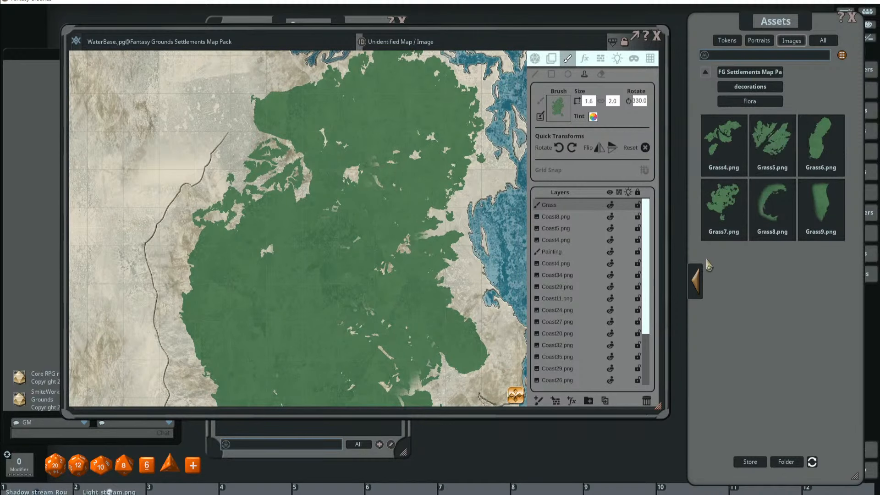
- Load Grass2.png as the stamp brush at 1.8 by 2.0 and stamp it, rotated, over the grass area's northwestern gap
left_click(697, 279)
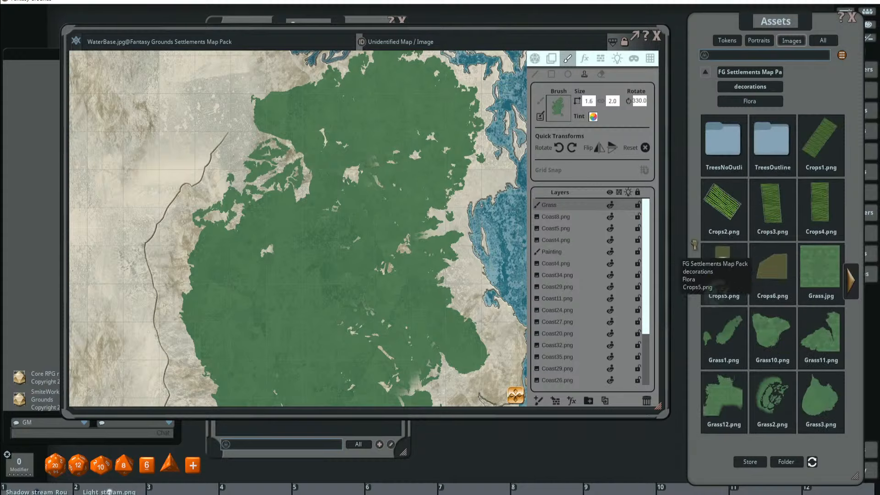
left_click_drag(565, 111, 564, 110)
scroll(445, 212, "up", 5, "shift")
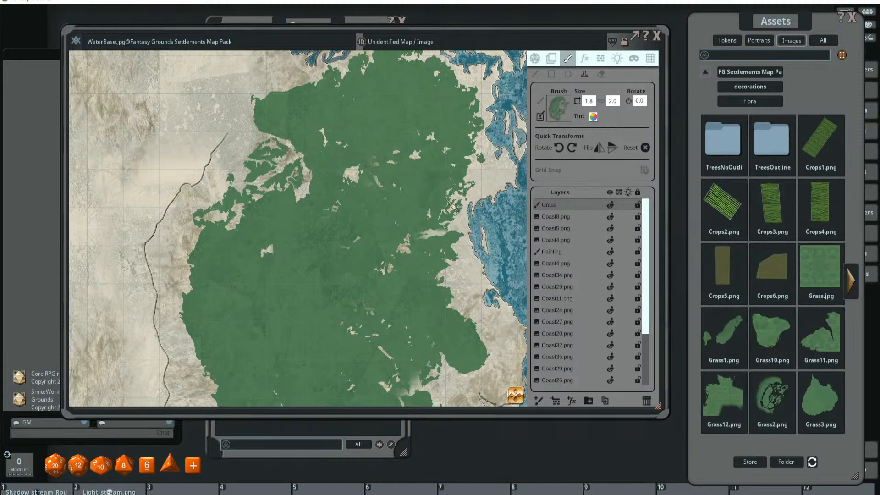
scroll(451, 205, "up", 10, "shift")
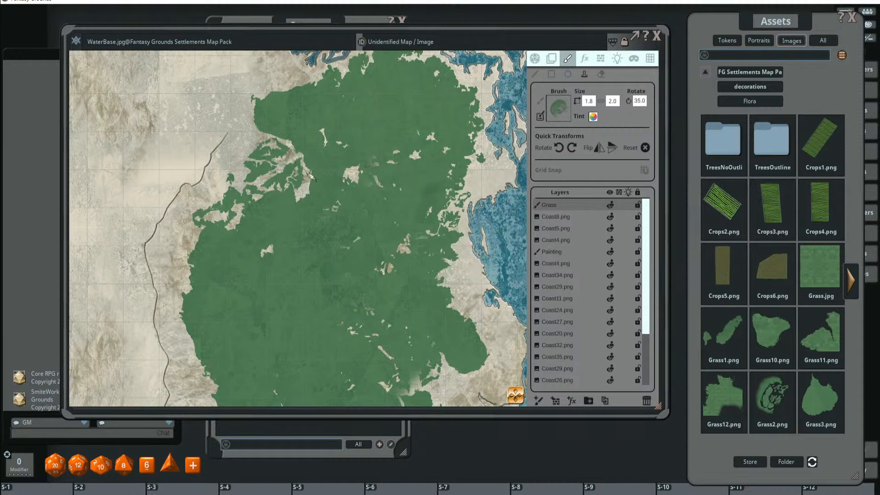
scroll(266, 172, "up", 10, "shift")
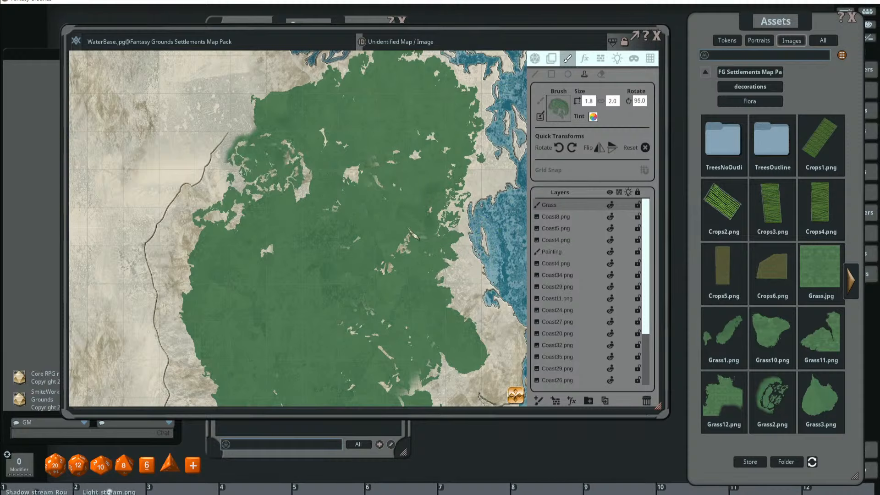
- Stamp rotated Grass2.png patches along the grass area's eastern edge, and reduce the stamp to 1.4 by 1.6
scroll(431, 215, "up", 8, "shift")
left_click_drag(408, 247, 360, 192)
left_click(404, 236)
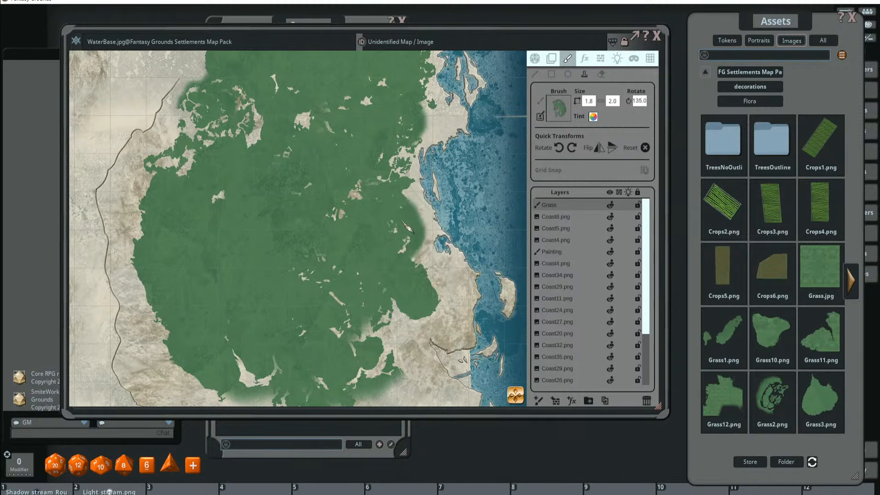
scroll(403, 244, "down", 4, "shift")
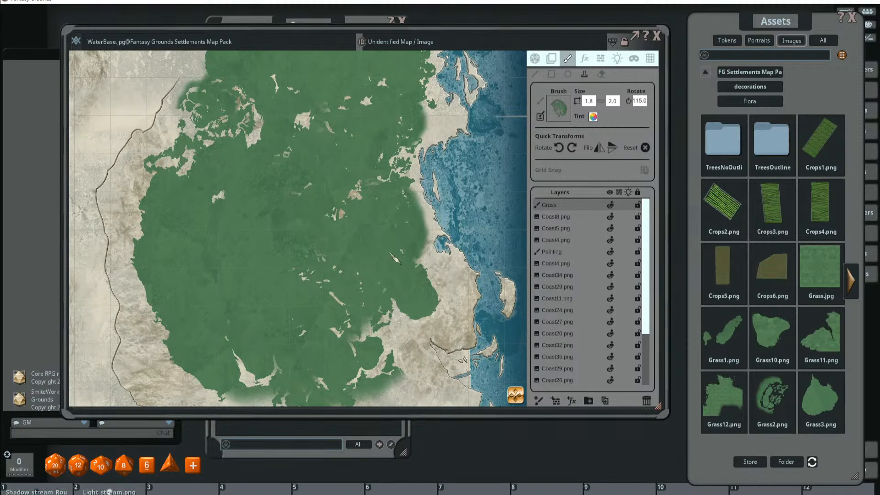
left_click_drag(406, 271, 386, 227)
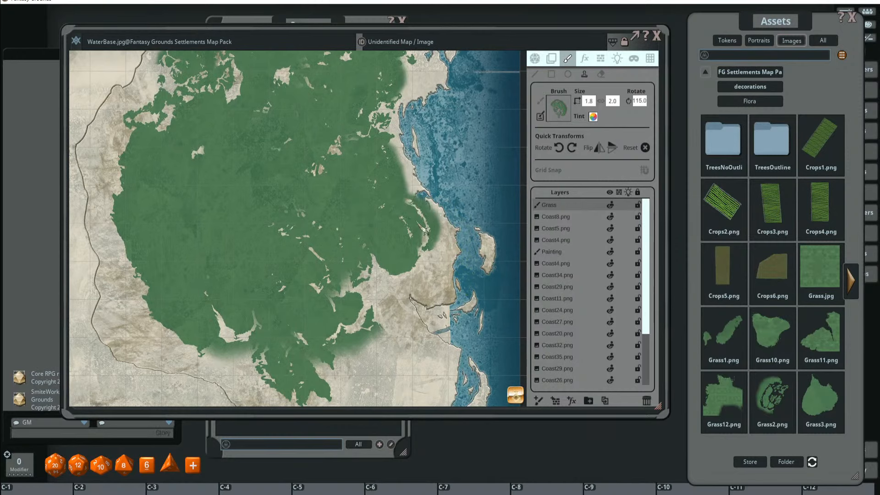
scroll(416, 241, "down", 14, "shift")
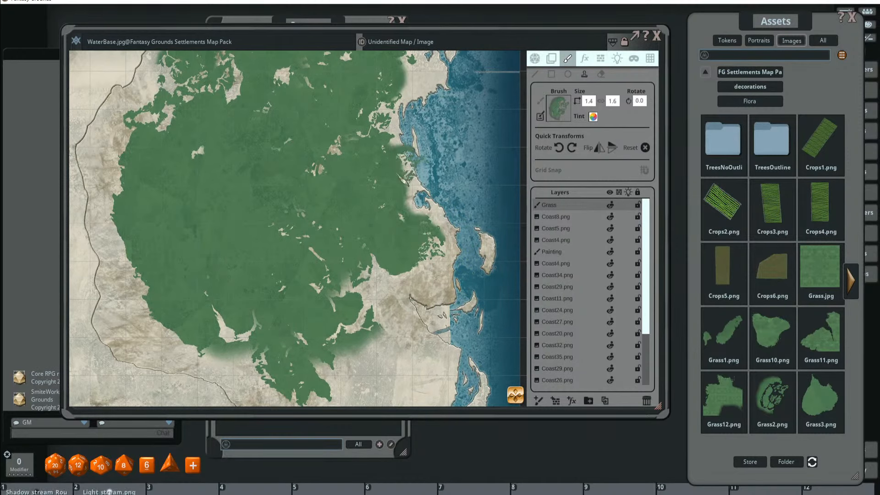
- Stamp a 1.4 by 1.6 Grass2.png patch on the grass area's northeastern edge and rotate the stamp to 30 degrees
scroll(397, 179, "up", 5)
scroll(328, 193, "down", 4)
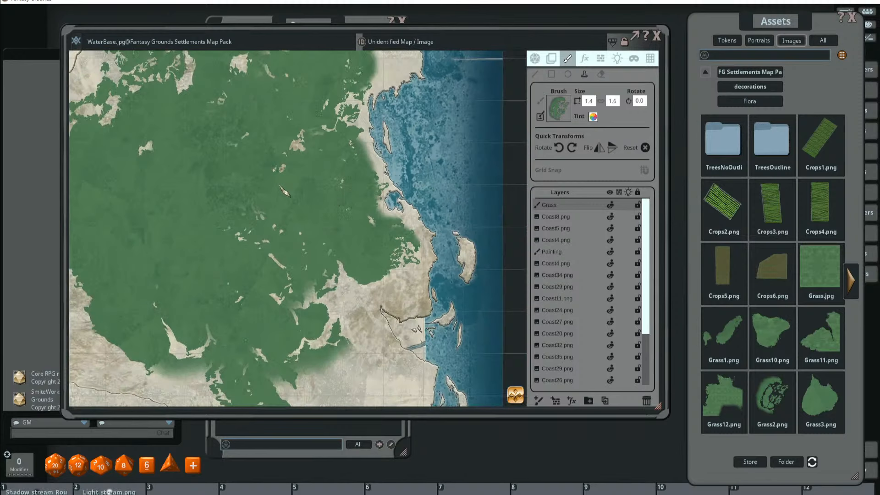
scroll(302, 205, "down", 6)
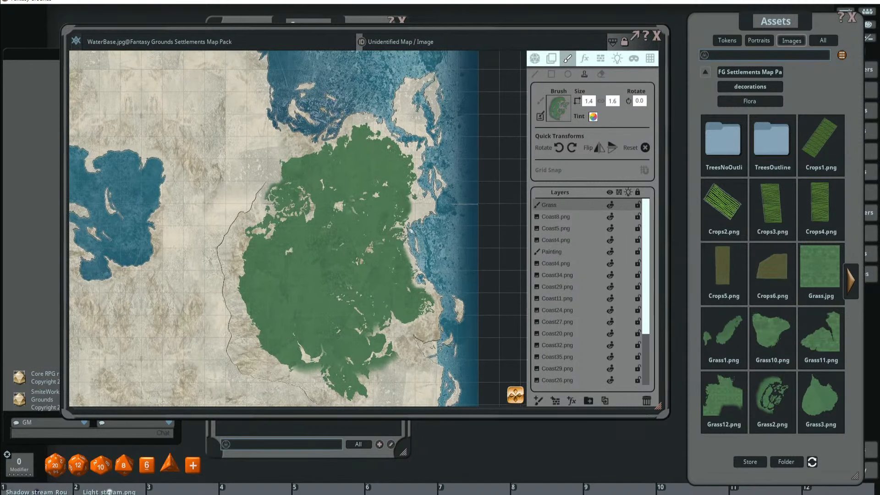
scroll(412, 215, "up", 6, "shift")
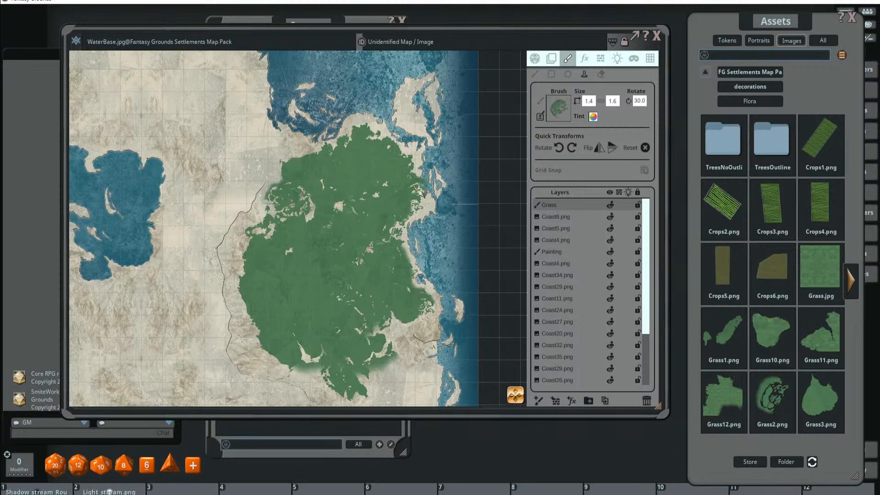
scroll(407, 209, "up", 4)
left_click_drag(455, 159, 385, 217)
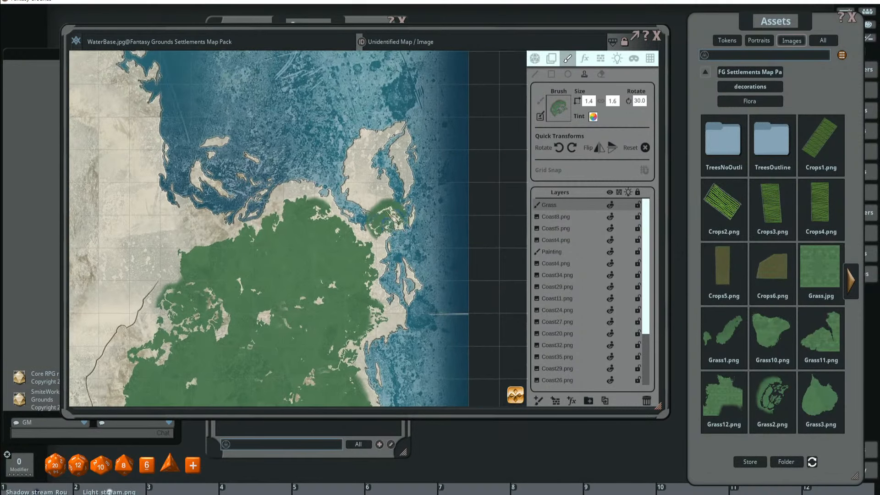
- Stamp Grass2.png at the grass area's northern tip, reduce it to 1.1 by 1.3, and stamp it on the northeastern peninsula
scroll(378, 194, "down", 13, "shift")
scroll(368, 187, "up", 4)
scroll(379, 182, "down", 3, "ctrl")
scroll(378, 182, "down", 5, "shift")
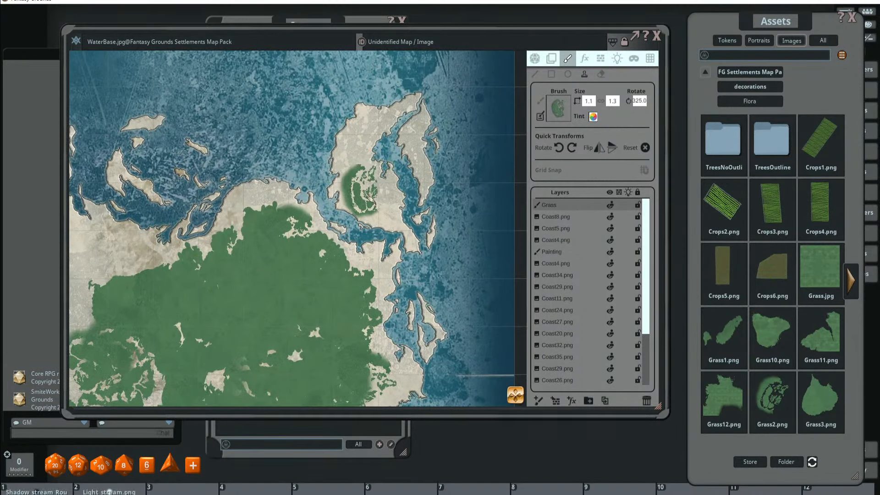
left_click(369, 194)
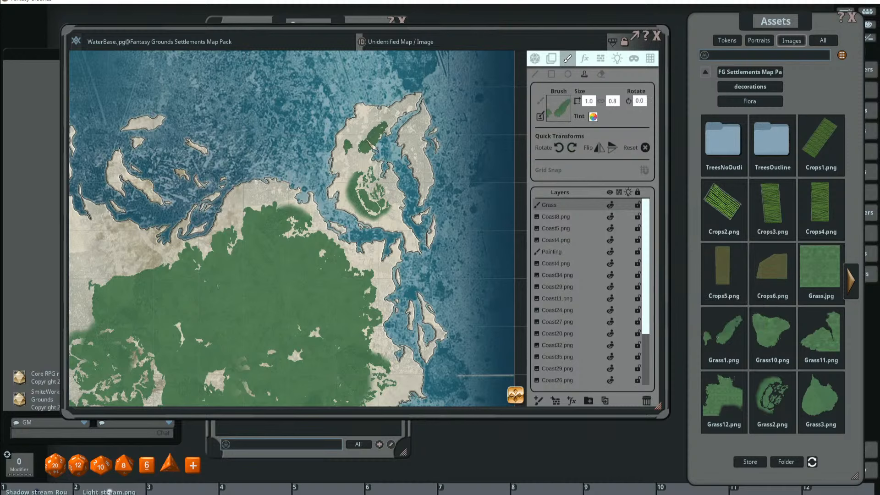
- Load Grass1.png as the stamp brush at 1.0 by 0.8 and stamp it, rotated, on the northeastern peninsula
scroll(357, 160, "up", 2)
scroll(354, 167, "down", 6, "shift")
left_click(354, 168)
scroll(357, 145, "up", 5, "shift")
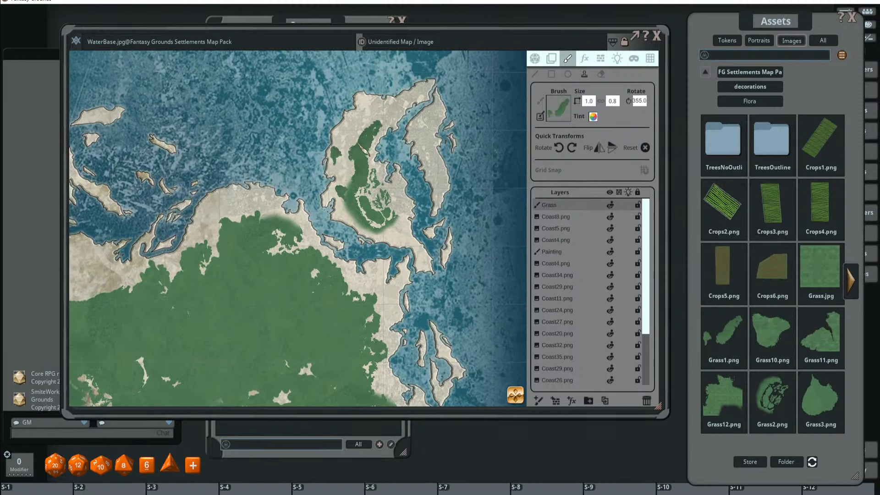
- Stamp rotated grass patches up the northern half of the crescent-shaped island, reducing the brush size to 0.8 by 0.6
scroll(357, 142, "up", 8, "shift")
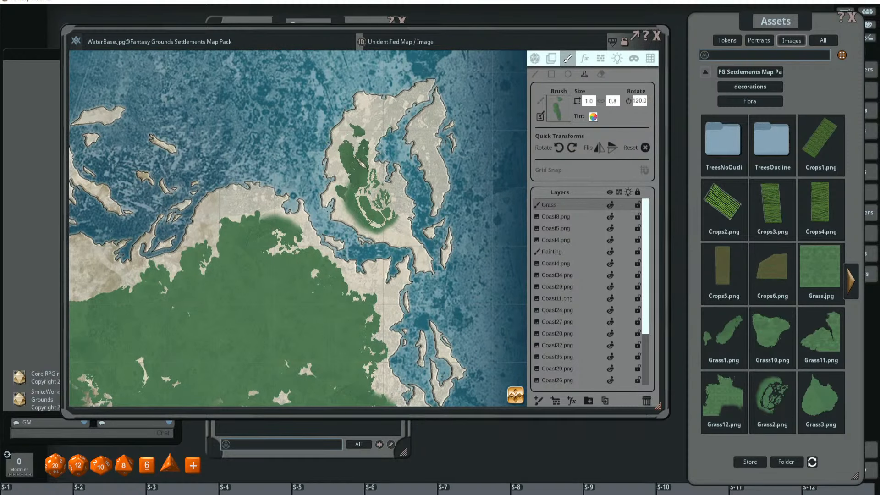
scroll(362, 147, "up", 2, "shift")
scroll(370, 140, "down", 2, "ctrl")
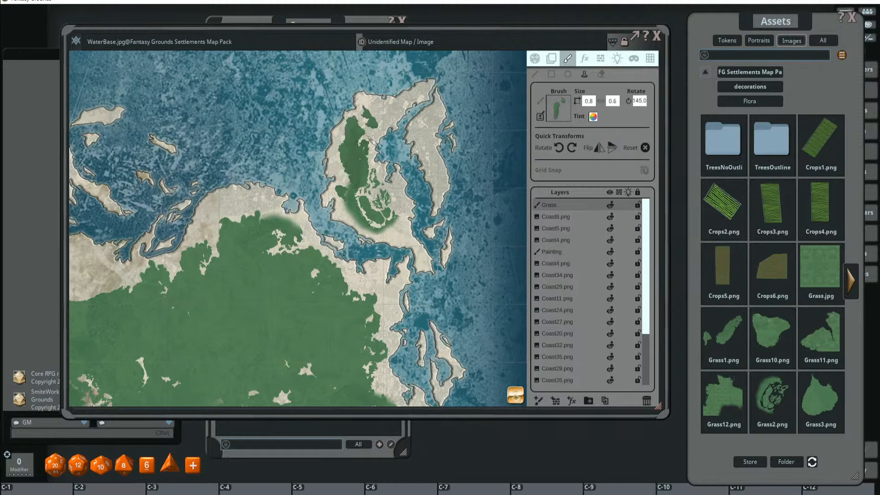
left_click(372, 132)
scroll(372, 133, "down", 1, "shift")
scroll(377, 137, "down", 20, "shift")
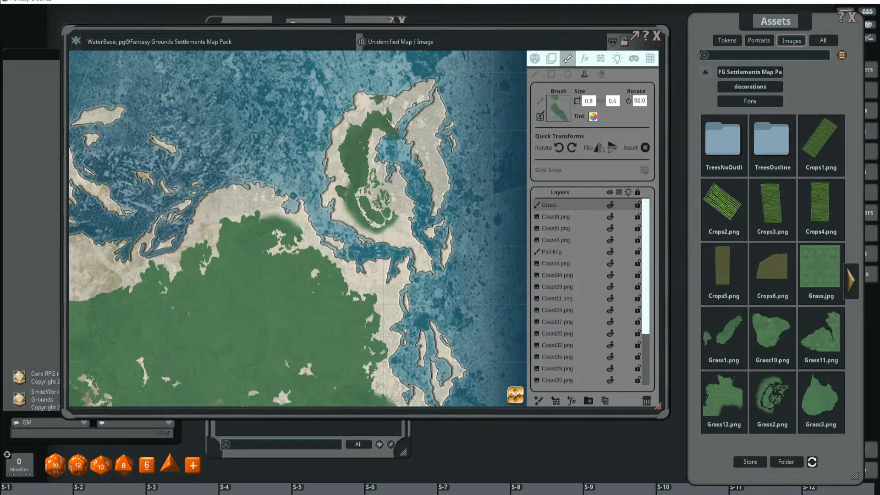
scroll(384, 116, "down", 2, "shift")
left_click(383, 115)
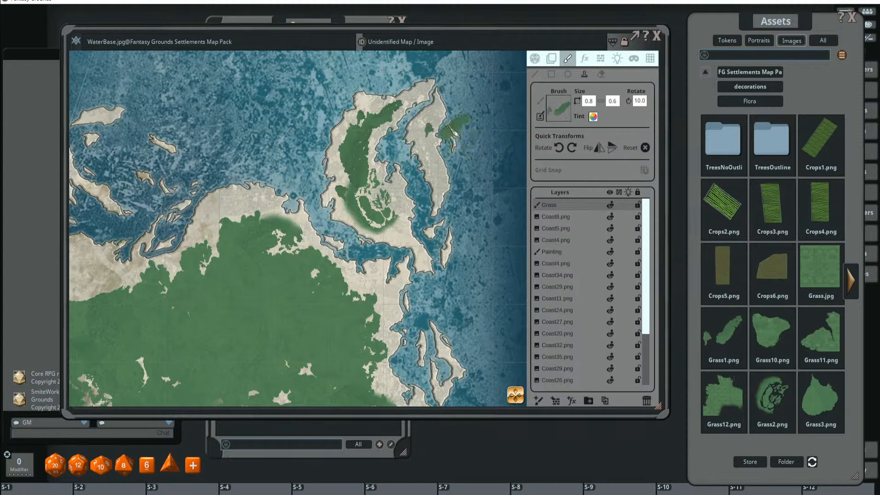
- Shrink the grass brush to 0.5 by 0.4 and stamp a patch on the northern part of the narrow eastern island strip
scroll(433, 126, "down", 5, "shift")
scroll(428, 121, "down", 3, "ctrl")
scroll(430, 129, "down", 4, "shift")
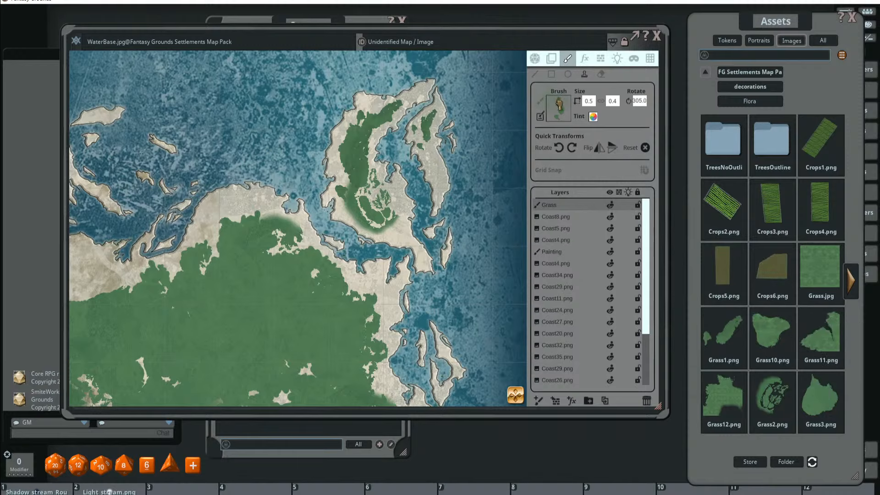
- Load a broader grass image as the brush, reduce it to 0.3 by 0.3 and stamp rotated patches down the narrow island strip
left_click_drag(559, 104, 559, 107)
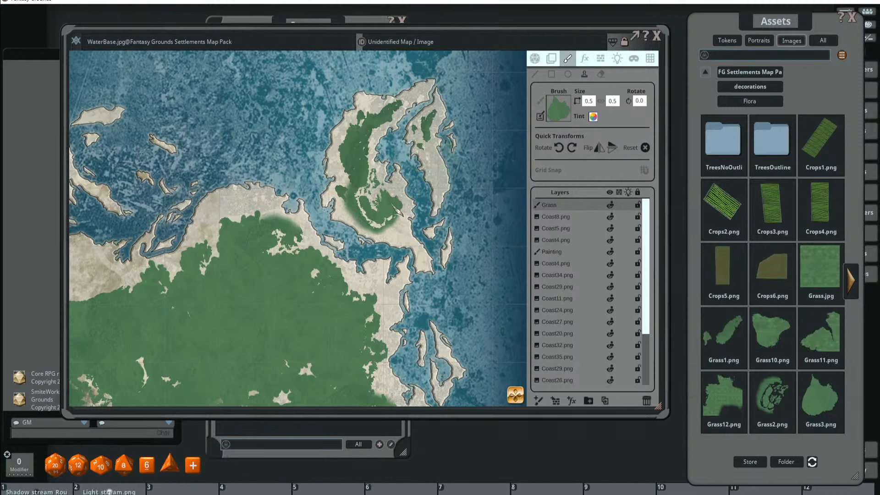
scroll(423, 146, "down", 5)
scroll(424, 136, "down", 1)
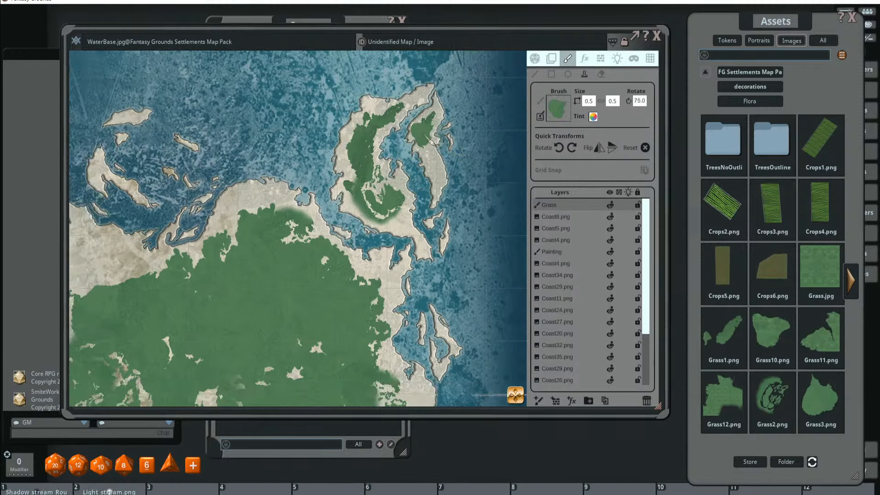
scroll(424, 136, "down", 2)
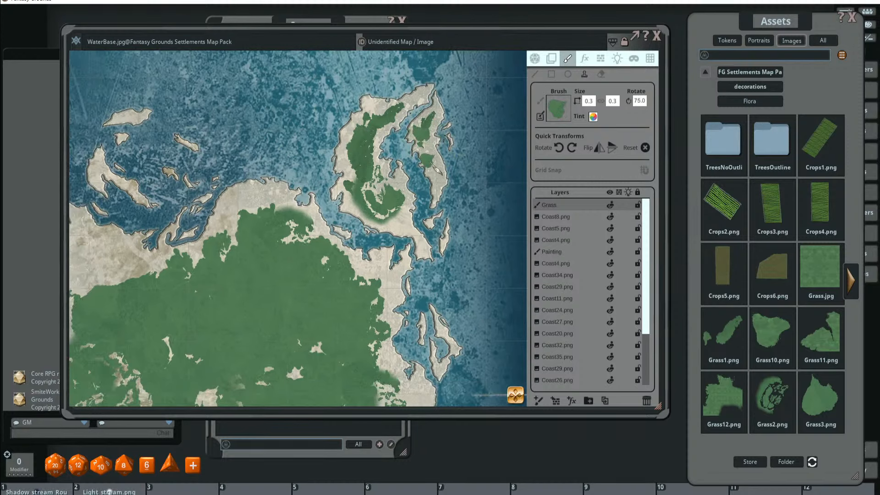
scroll(434, 154, "down", 14)
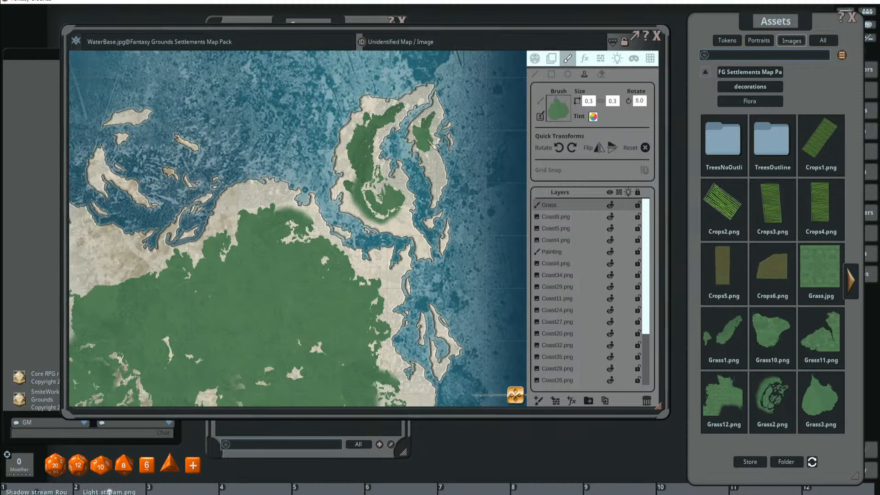
scroll(431, 145, "down", 10)
scroll(433, 160, "down", 8)
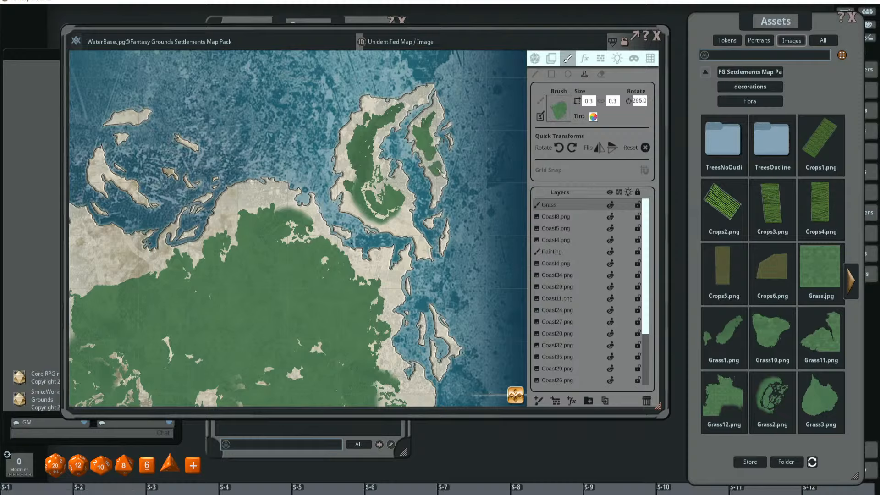
scroll(438, 169, "up", 6)
- Load Grass7.png as the brush and stamp it at 0.3 by 0.4 around the narrow island strip's southern end and eastern edge
left_click(850, 280)
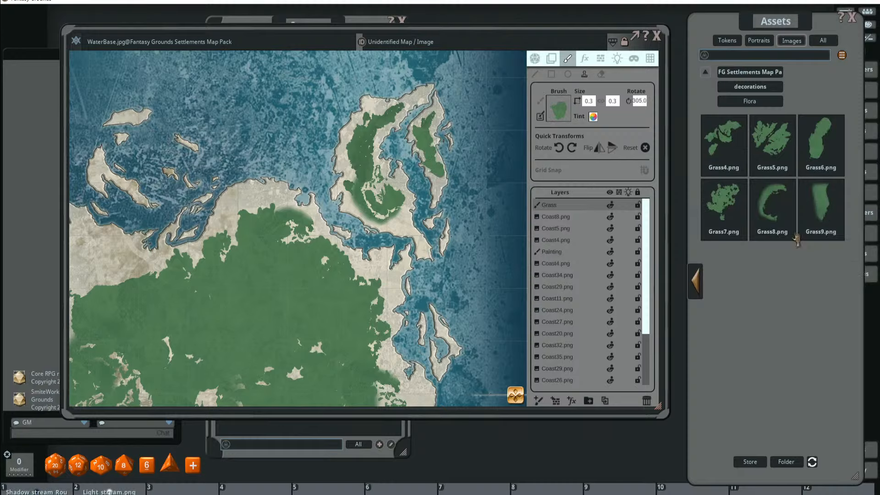
left_click_drag(723, 202, 560, 110)
scroll(443, 177, "up", 5)
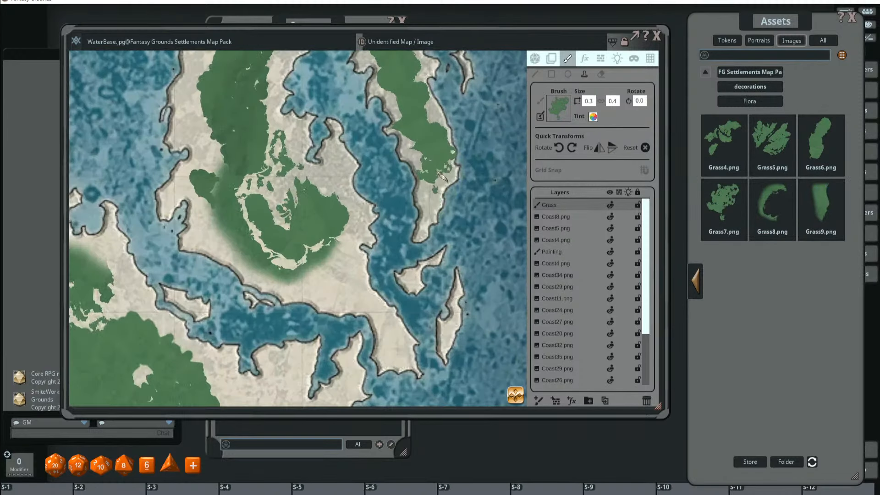
scroll(443, 176, "down", 8)
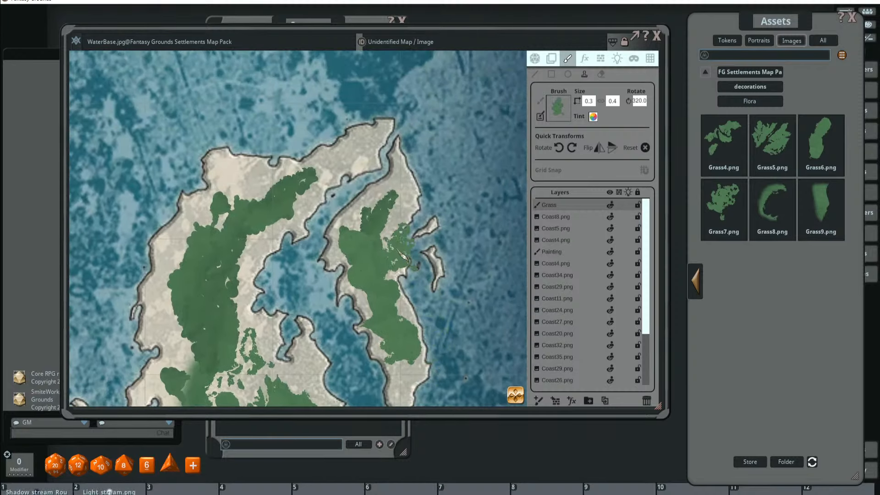
scroll(400, 249, "up", 3)
scroll(389, 236, "up", 3)
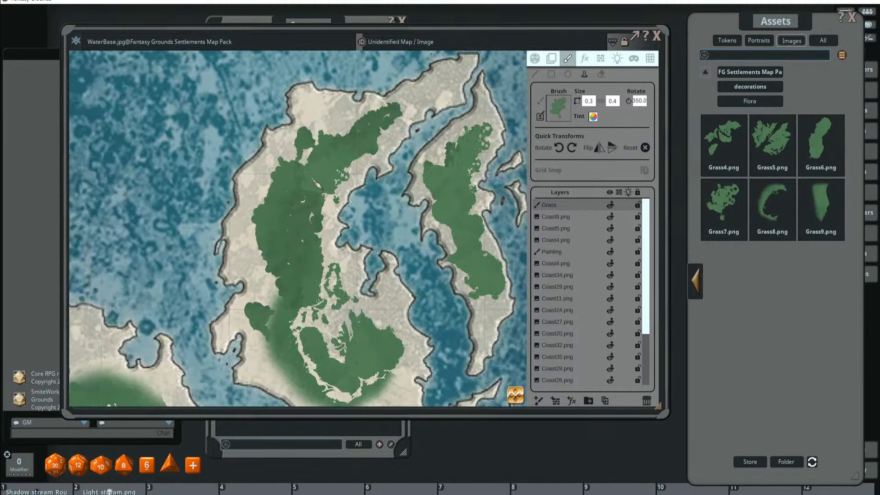
- Roughen the crescent island's grass edges with rotated Grass7 patches at 0.3 by 0.4
scroll(318, 185, "up", 5)
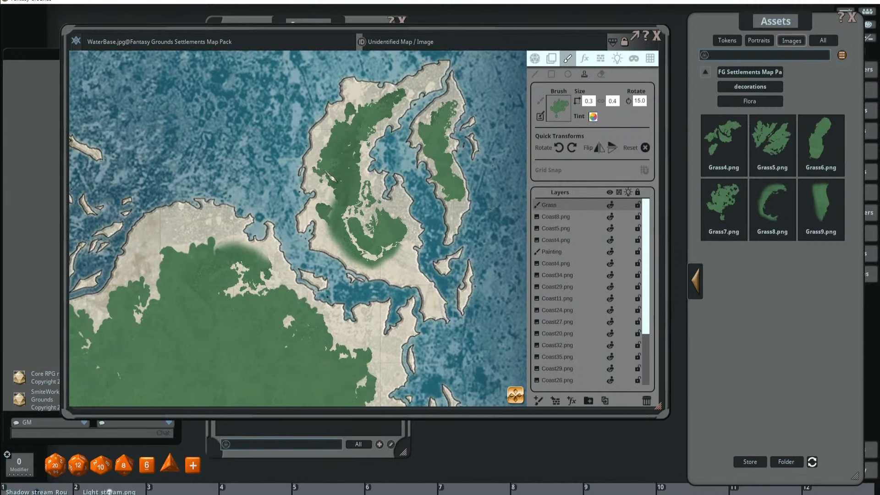
scroll(331, 177, "up", 4)
scroll(362, 124, "up", 5)
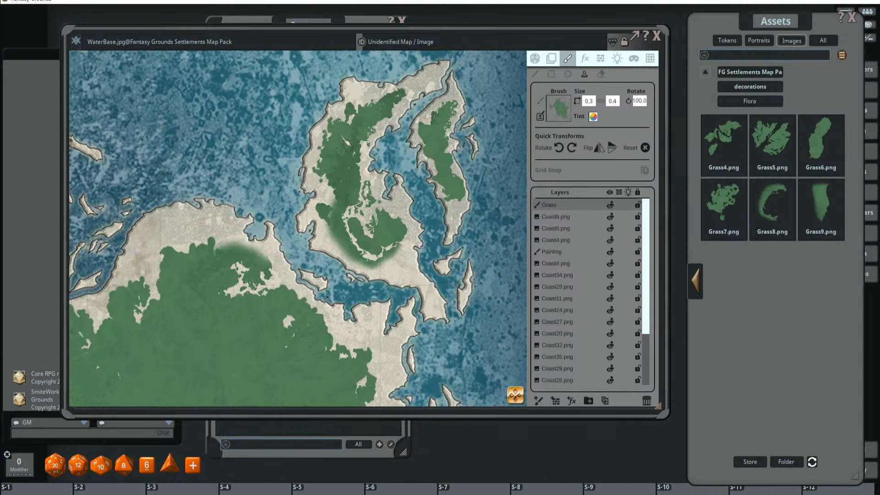
left_click(327, 233)
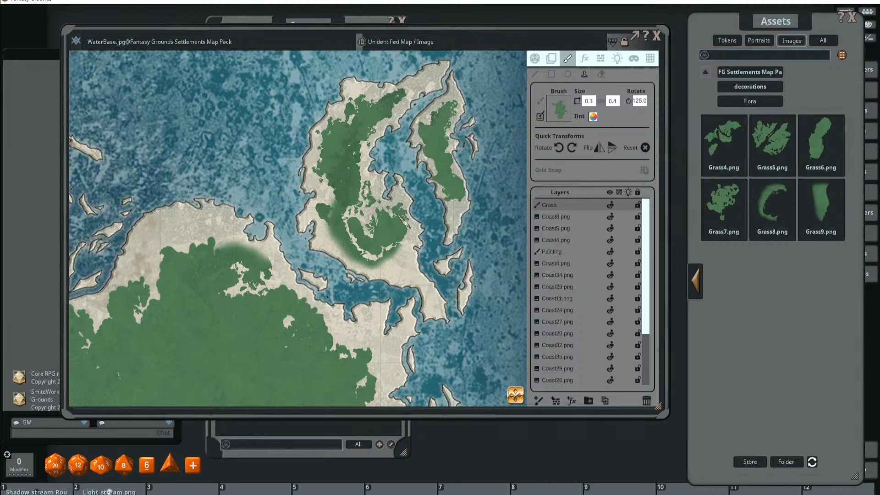
- Enlarge the brush to 0.4 by 0.5 and fill in the grass on the crescent island's southeastern part
scroll(390, 252, "up", 1)
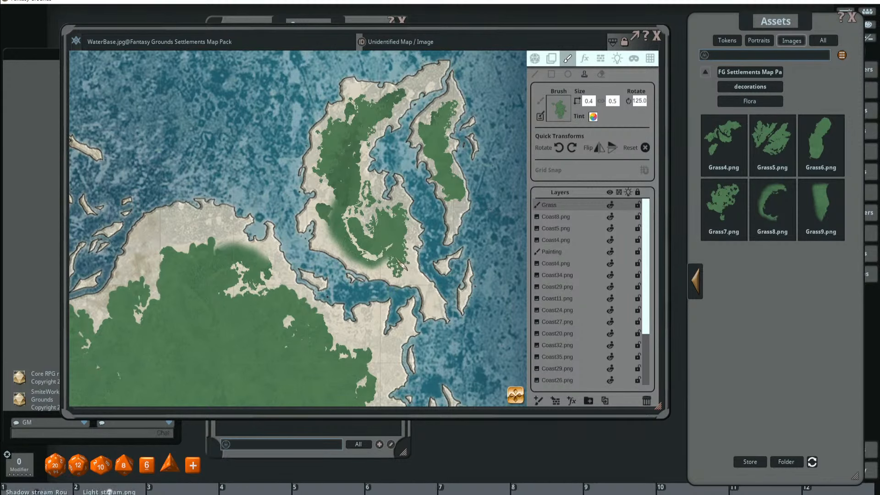
scroll(385, 251, "up", 1)
scroll(387, 259, "down", 3)
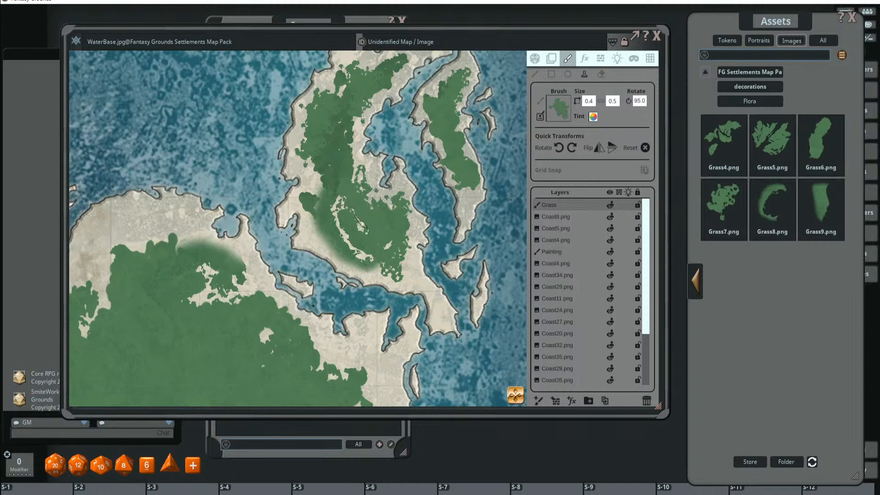
left_click(351, 214)
scroll(388, 255, "down", 6)
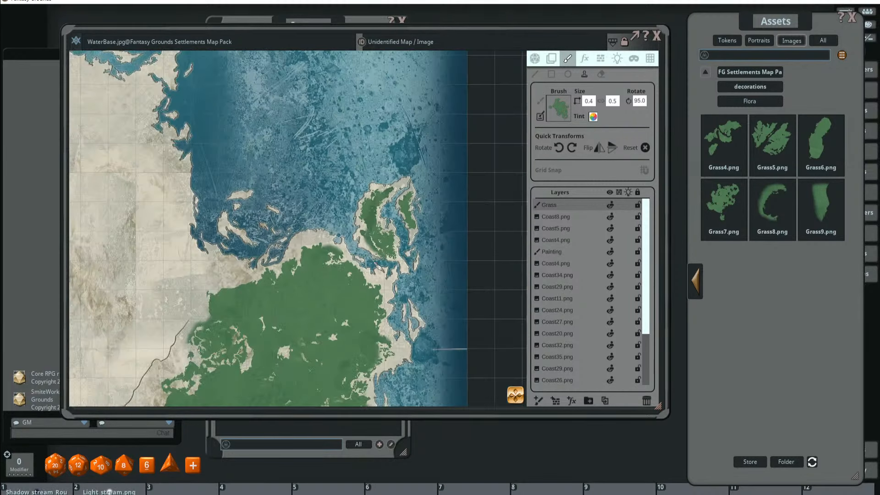
- Stamp Grass7 patches along the mainland grass's northern coastal edge, enlarging the brush to 0.7 by 0.8
left_click_drag(385, 275, 395, 235)
scroll(382, 255, "up", 2)
scroll(380, 254, "down", 3)
scroll(377, 247, "down", 3)
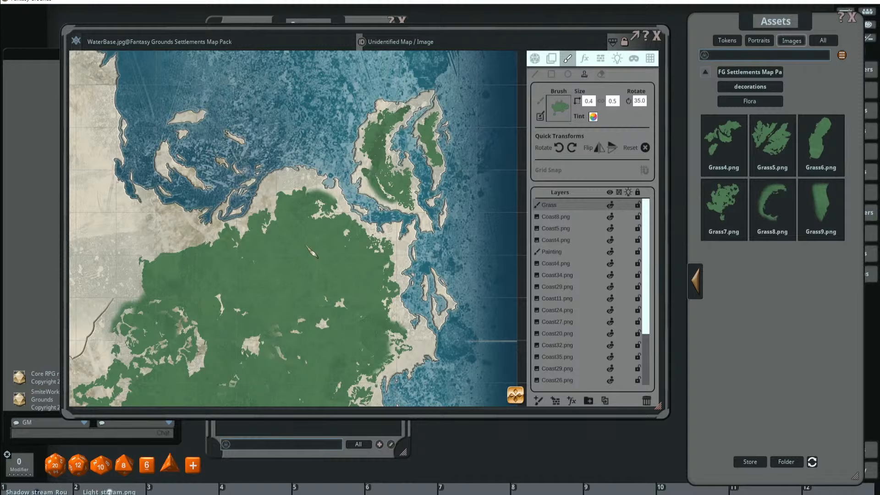
left_click(278, 192)
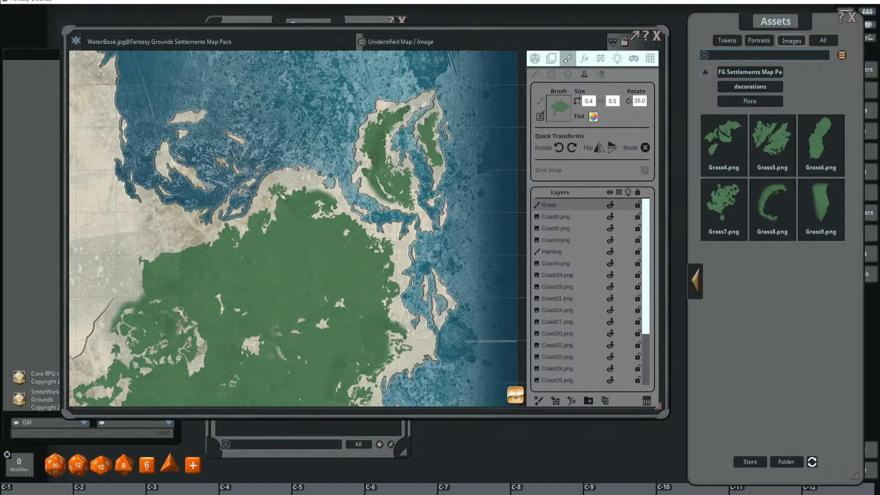
scroll(284, 197, "up", 3)
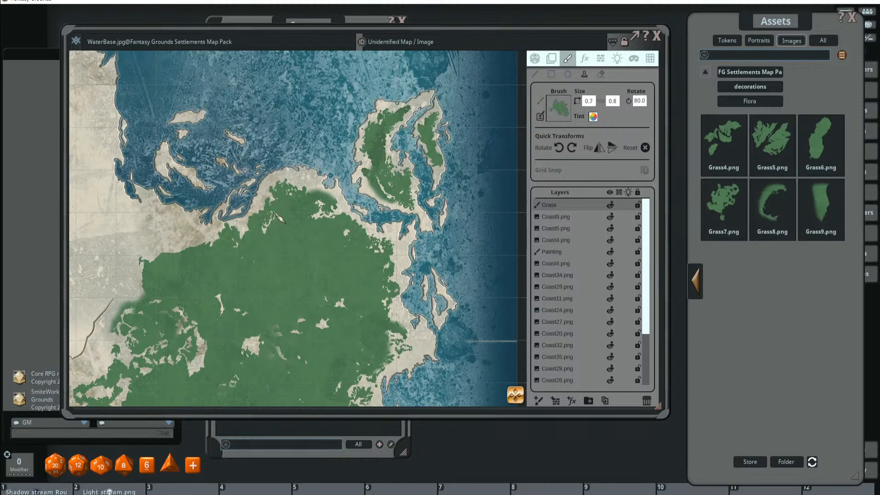
- Extend the mainland grass at its northwestern corner with variously rotated Grass7 patches, enlarging the brush to 1.0 by 1.3
left_click_drag(264, 250, 324, 215)
scroll(255, 230, "up", 5)
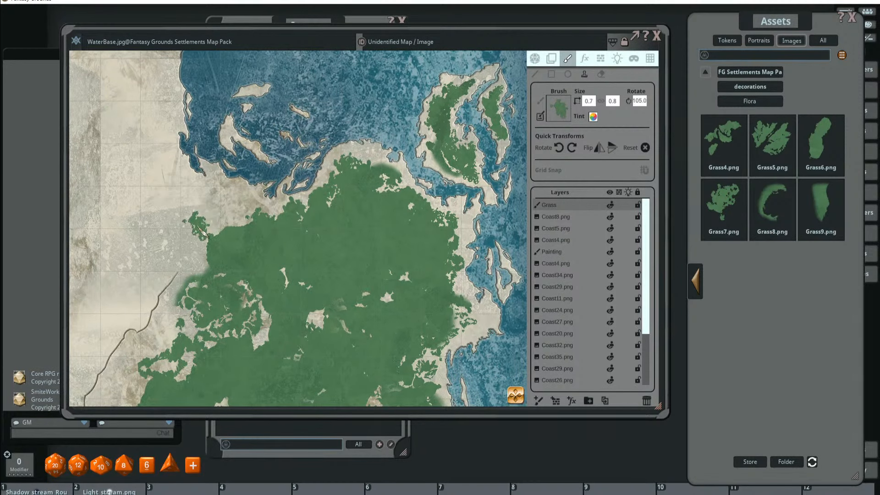
left_click_drag(202, 231, 251, 244)
scroll(256, 229, "up", 4)
scroll(274, 222, "down", 5)
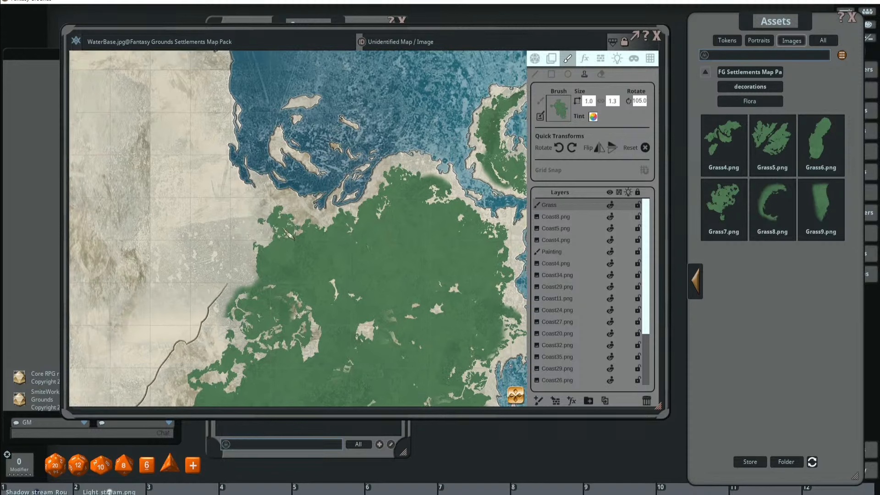
left_click(285, 220)
scroll(275, 235, "down", 9)
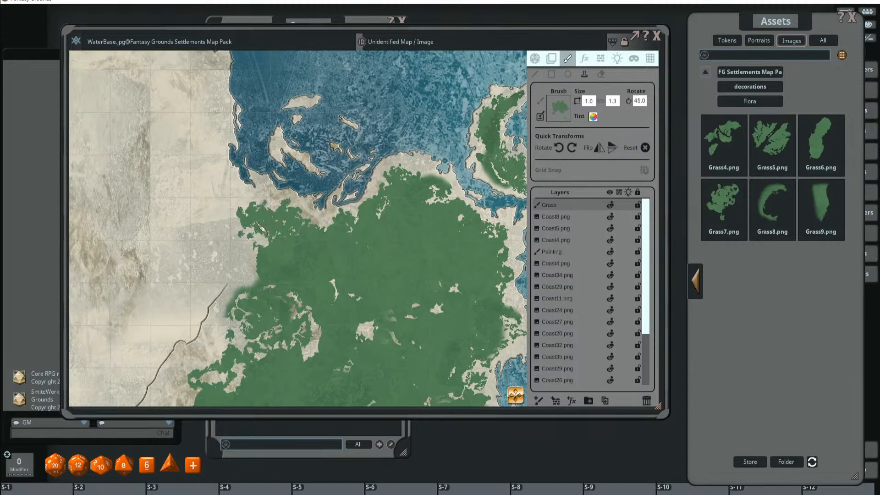
scroll(250, 239, "up", 11)
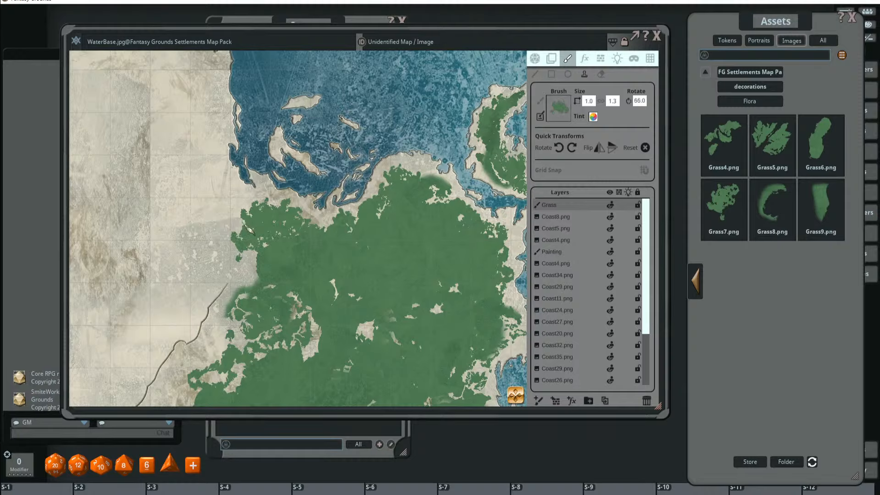
key("shift")
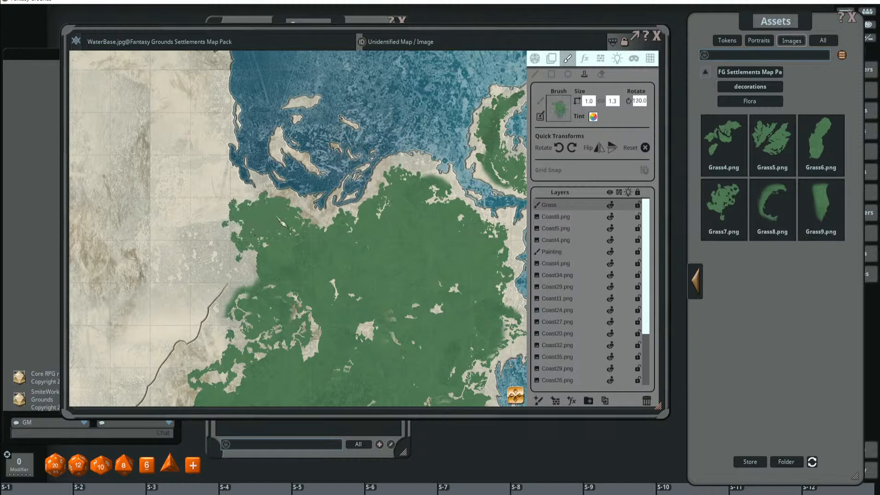
scroll(289, 224, "up", 5)
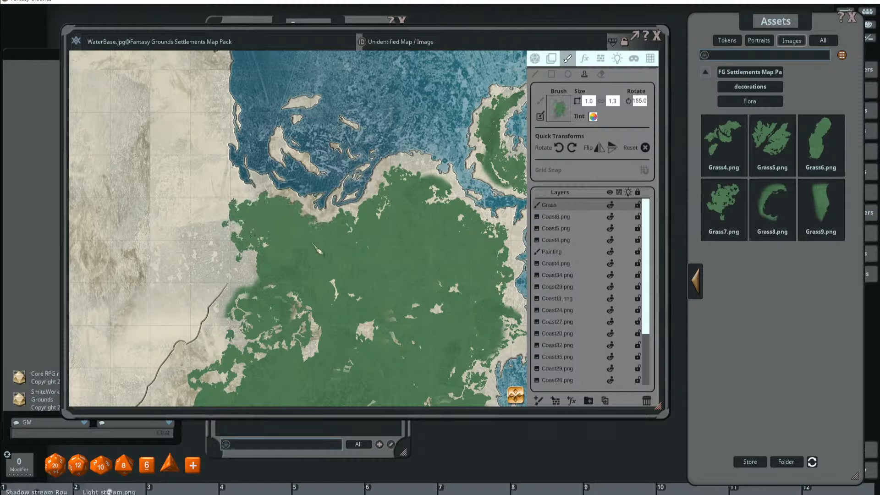
- Enlarge the brush to 2.5 by 3.1 and extend the mainland grass along its southern edge with rotated patches
scroll(300, 231, "down", 3)
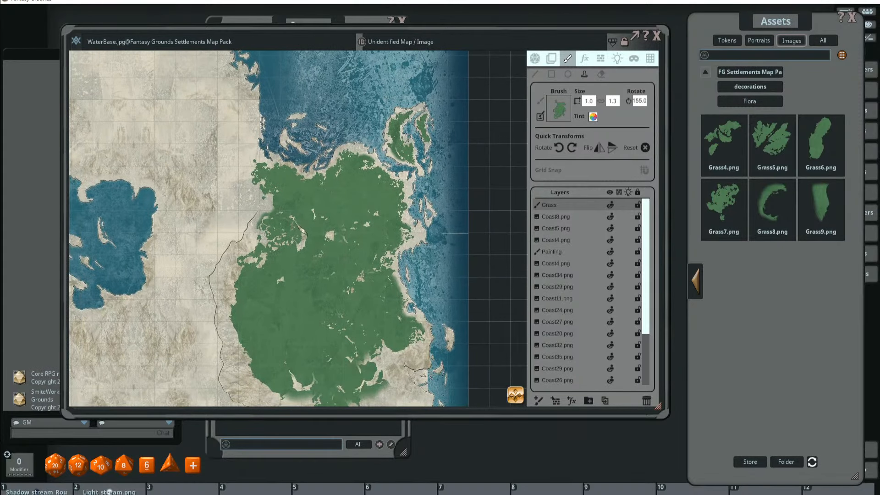
scroll(350, 240, "down", 2)
key("ctrl")
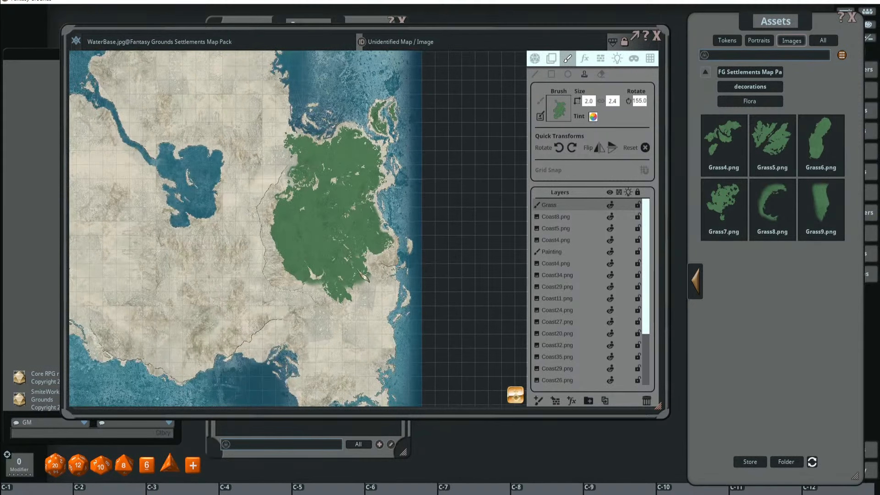
scroll(361, 277, "up", 5)
left_click(365, 287)
left_click(344, 299)
scroll(340, 276, "up", 9)
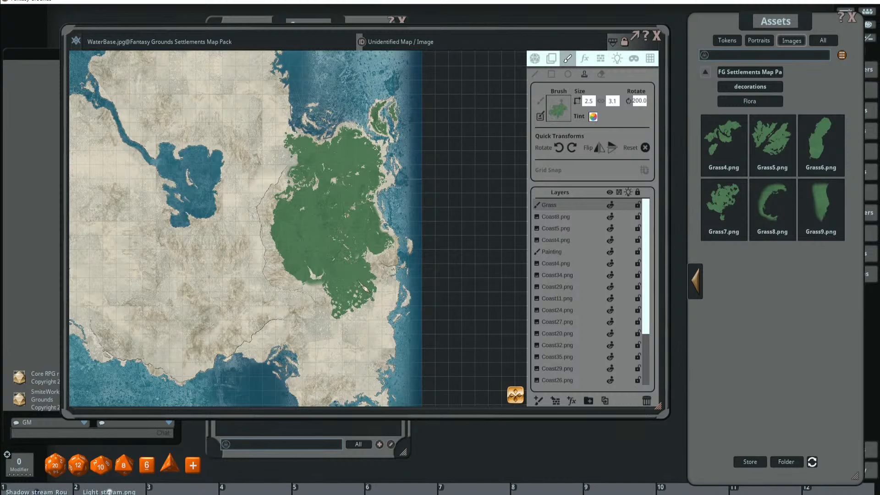
left_click(352, 293, "shift")
left_click(366, 254)
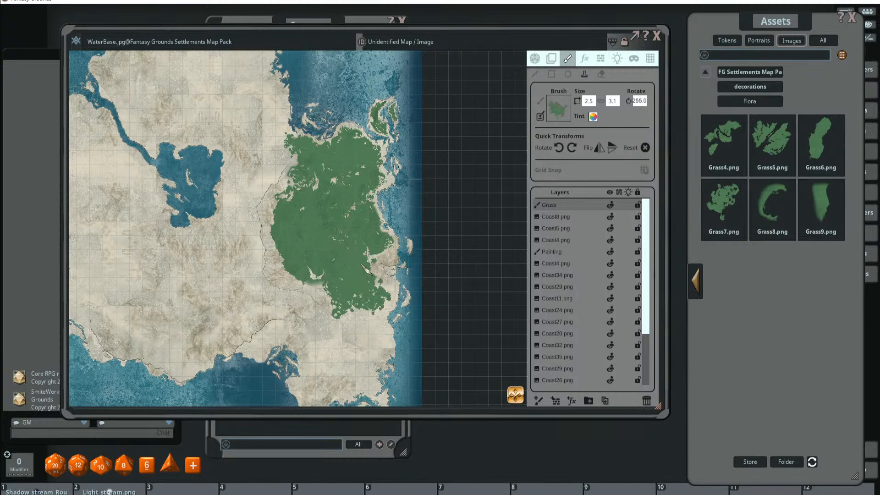
- Examine the land and coastline around the inlet on the mainland's eastern edge, beside the grass
scroll(362, 276, "up", 10)
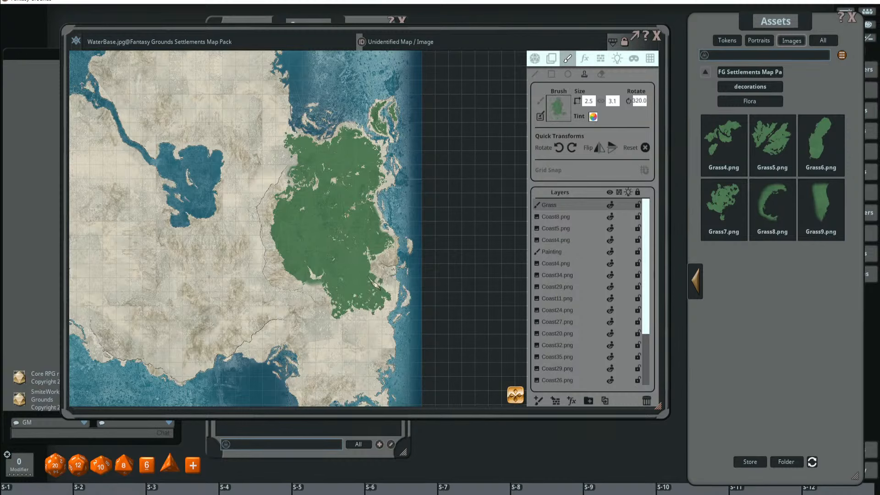
scroll(377, 274, "up", 5)
left_click_drag(358, 305, 354, 237)
scroll(367, 172, "up", 5)
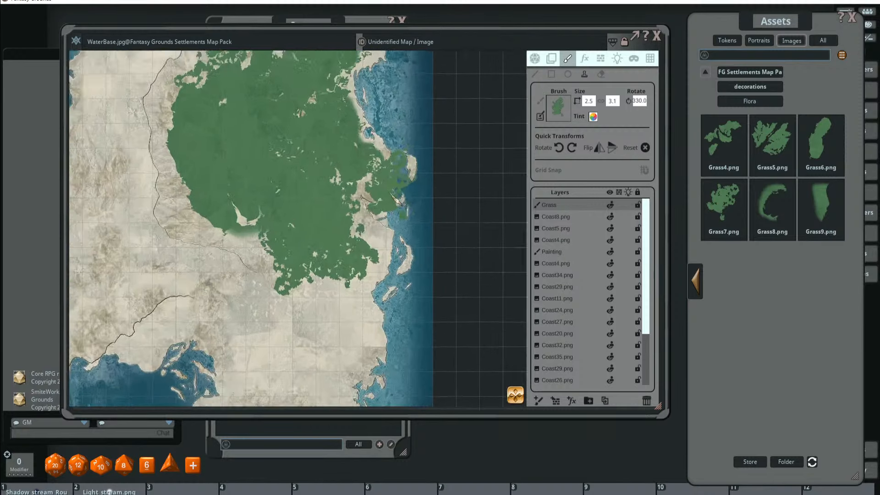
scroll(364, 167, "down", 5)
scroll(474, 209, "up", 1)
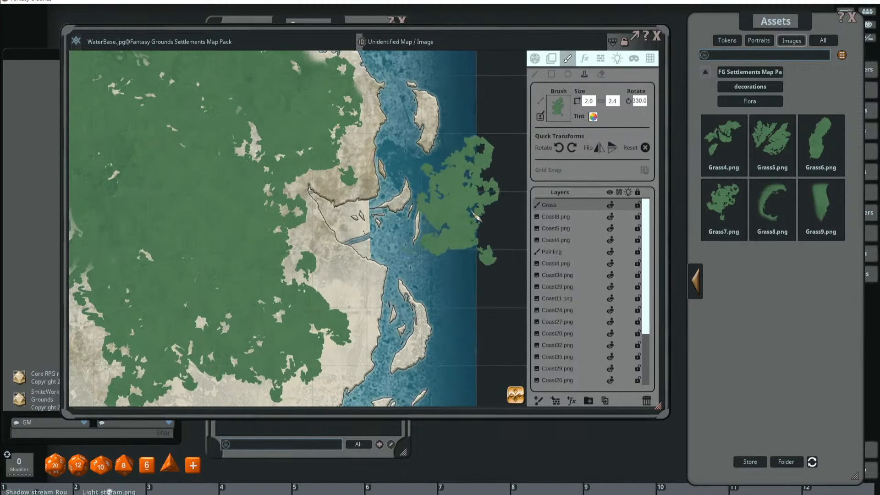
scroll(478, 209, "down", 6)
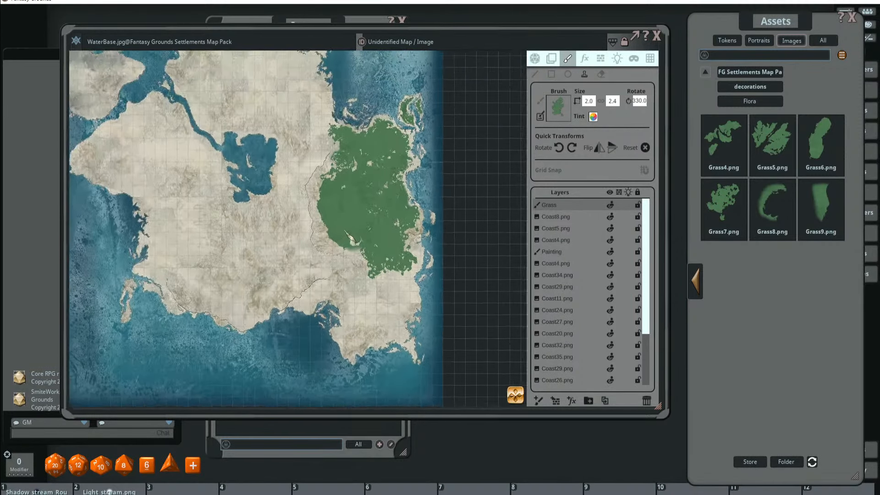
scroll(423, 212, "up", 6)
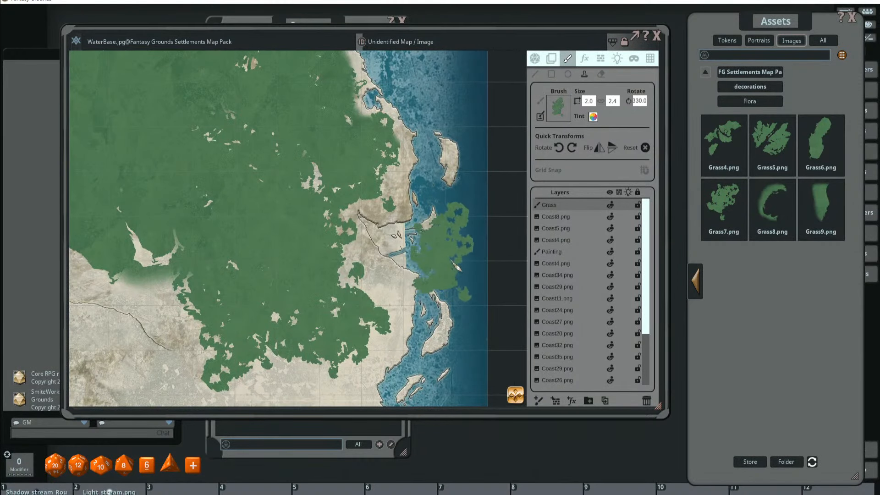
scroll(467, 243, "down", 1)
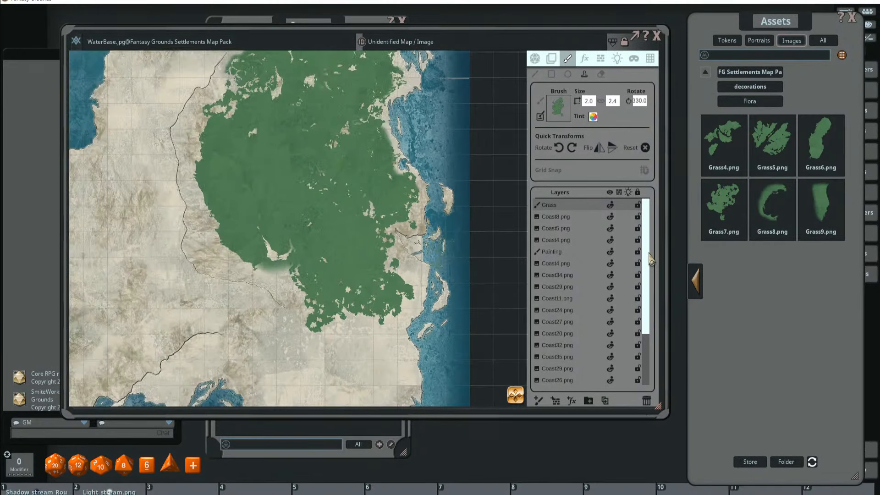
scroll(651, 259, "down", 3)
scroll(493, 261, "down", 1)
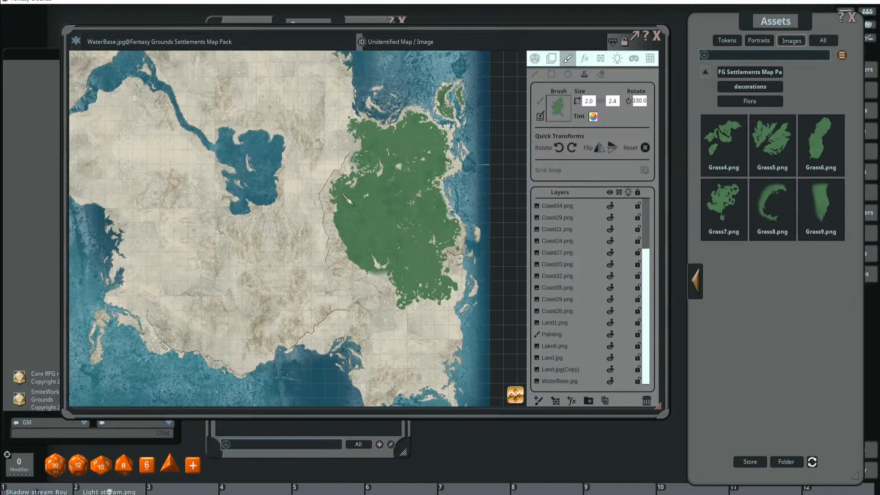
- Select the Coast20.png tile on the eastern coast and hide its layer to expose the terrain underneath
left_click(555, 61)
scroll(465, 261, "up", 2)
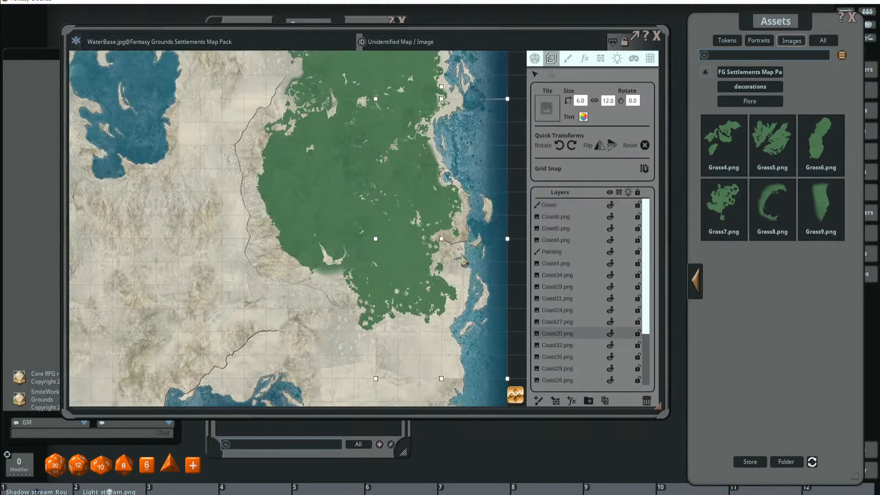
left_click(610, 334)
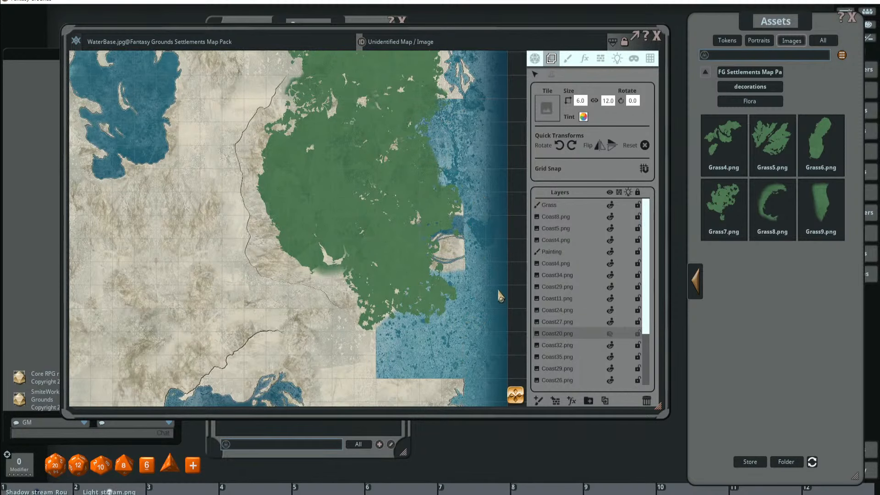
scroll(500, 296, "up", 2)
- Try to move the leftover land patch on the eastern coast, and undo the resulting shift of WaterBase.jpg
left_click(433, 226)
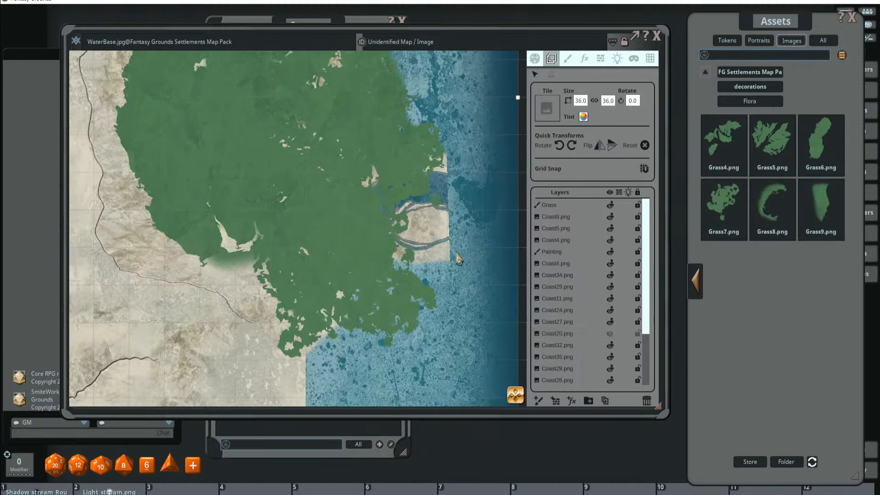
scroll(438, 234, "down", 2)
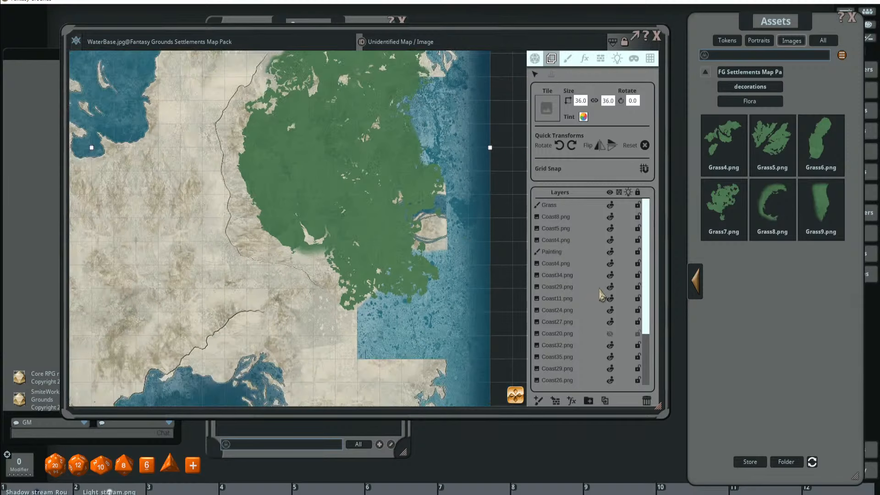
scroll(584, 276, "down", 3)
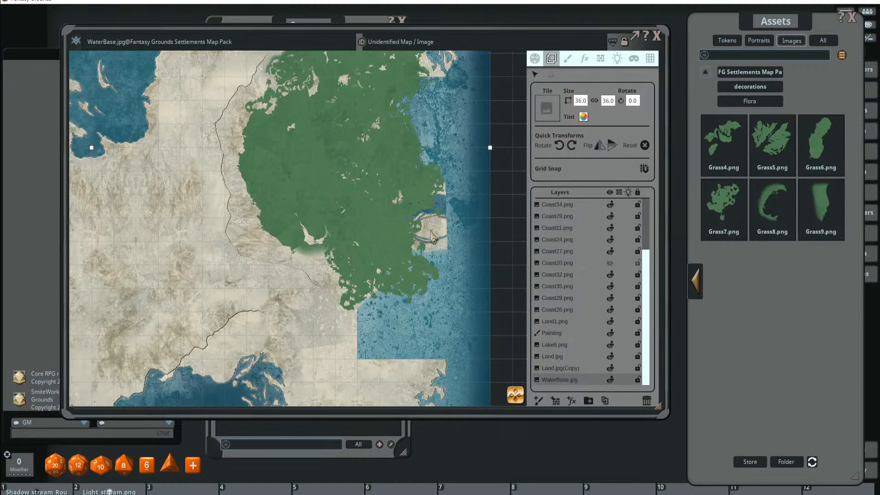
left_click_drag(436, 227, 272, 307)
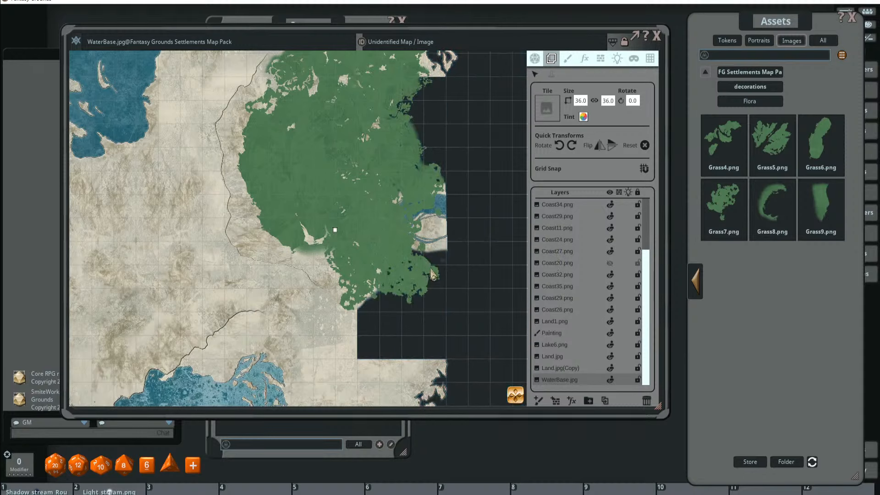
left_click(442, 232)
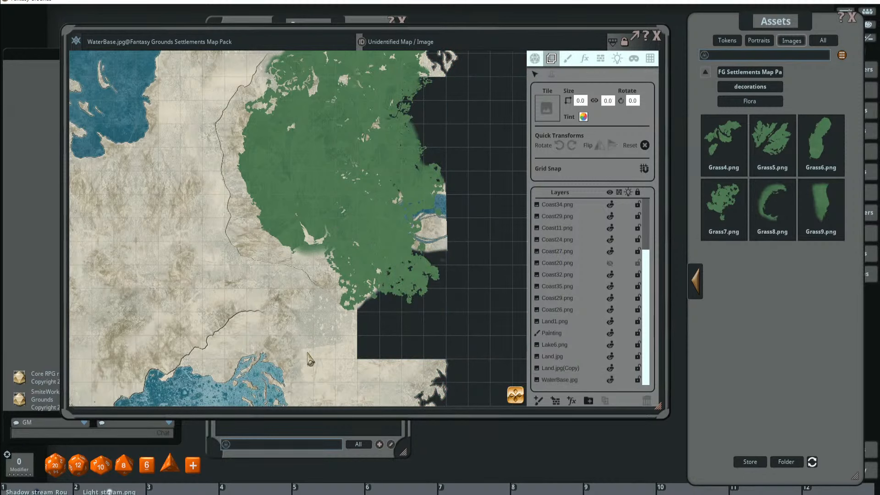
scroll(494, 339, "down", 3)
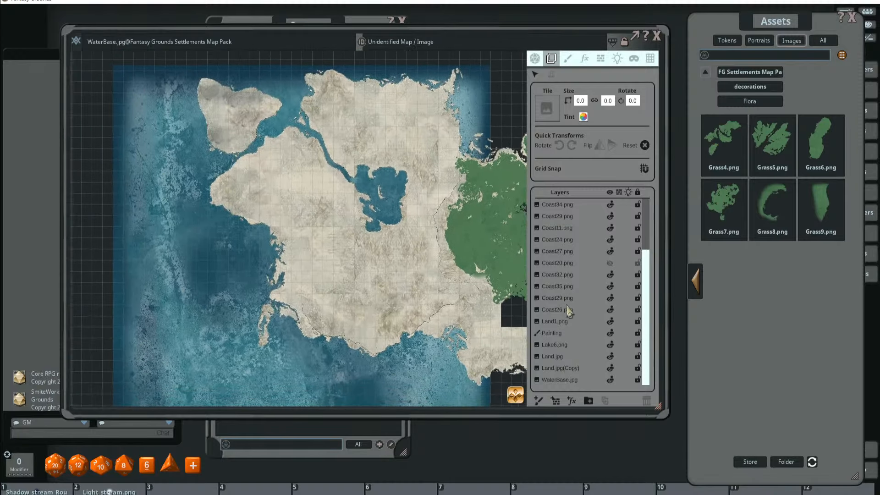
scroll(281, 341, "down", 3)
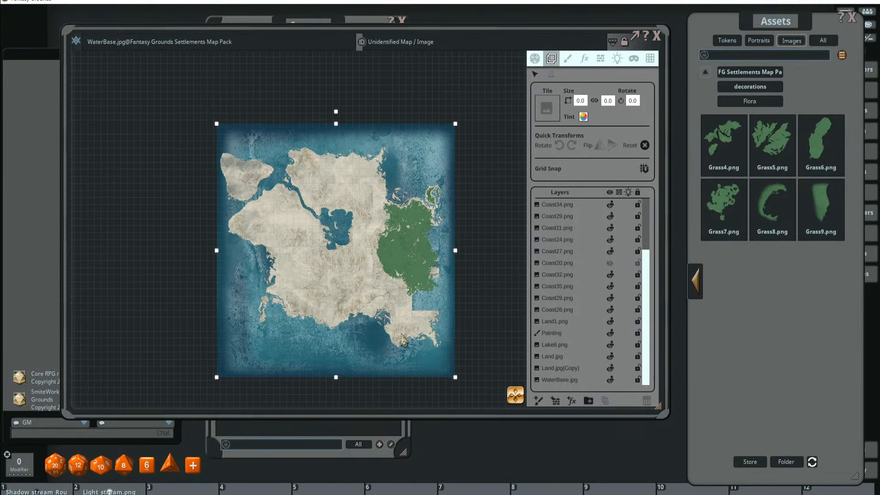
- Erase the leftover land patch on the lower Painting layer with a 6.0 by 6.0 eraser, and show Coast20.png again
scroll(464, 282, "up", 3)
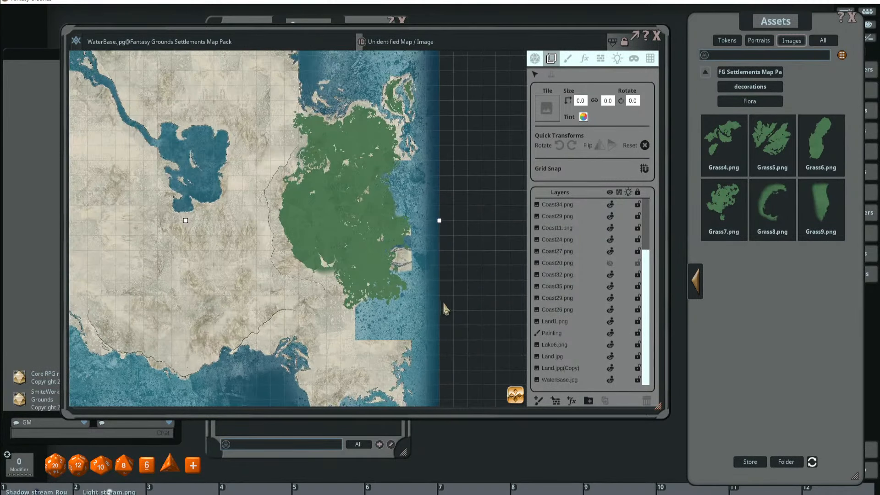
scroll(410, 280, "up", 2)
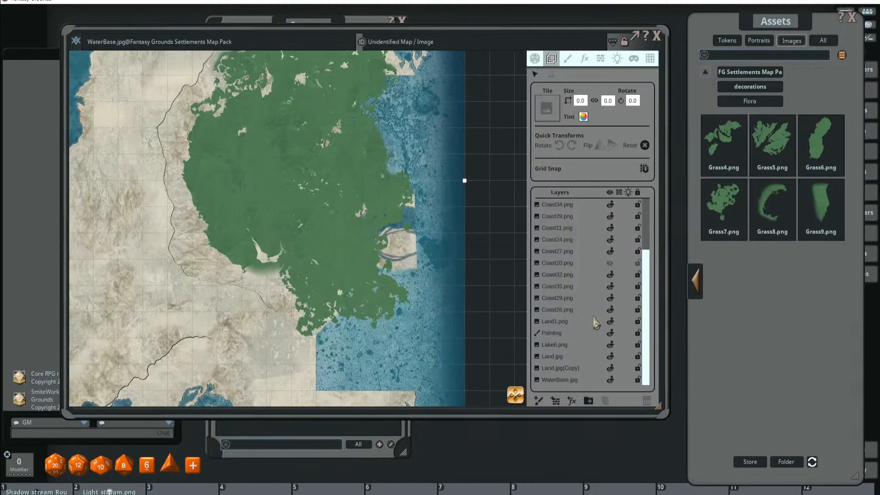
left_click(579, 336)
left_click(568, 59)
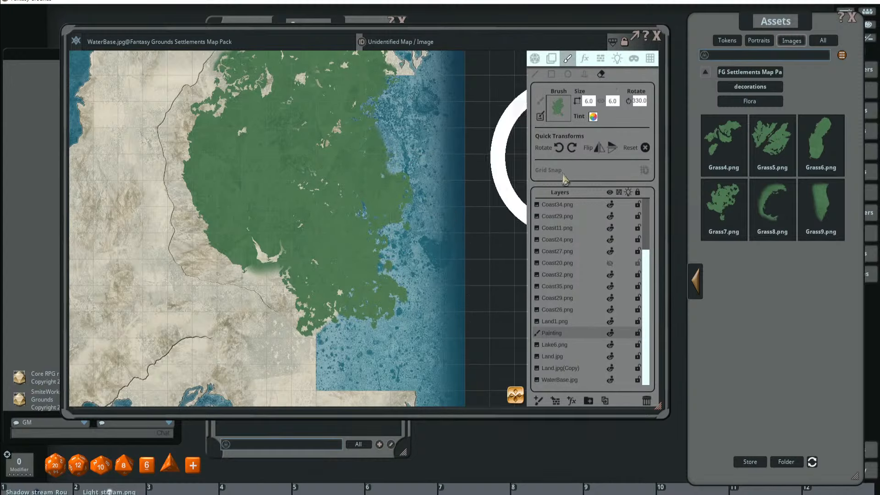
left_click(610, 263)
scroll(437, 199, "down", 4)
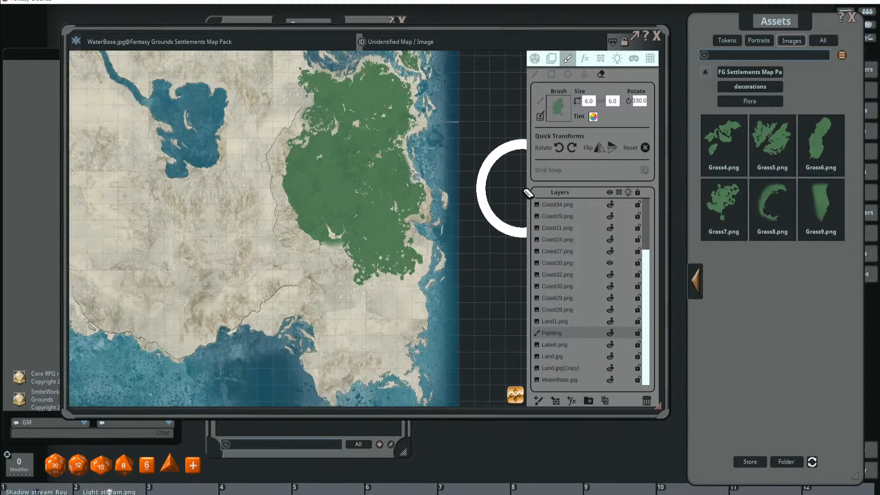
- Return to stamping on the Grass layer and extend the mainland grass's southern edge with a 3.2 by 3.8 patch rotated to 435
left_click(584, 74)
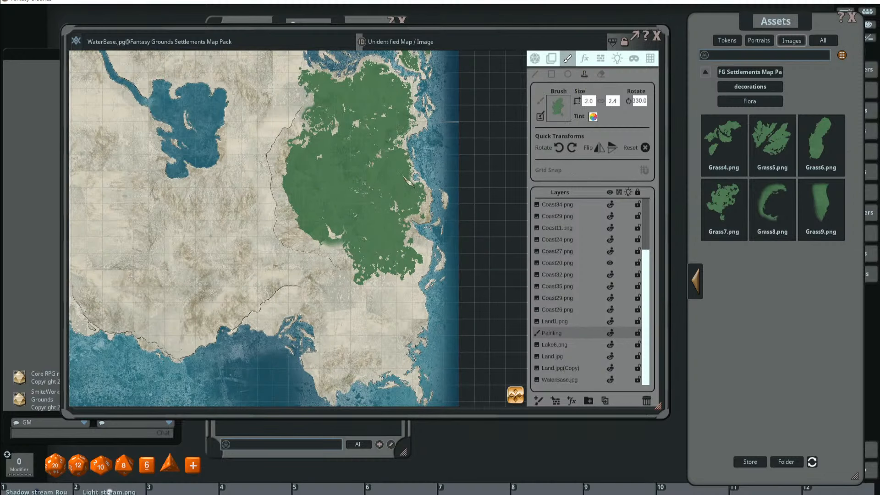
left_click_drag(403, 175, 418, 137)
left_click_drag(394, 169, 392, 231)
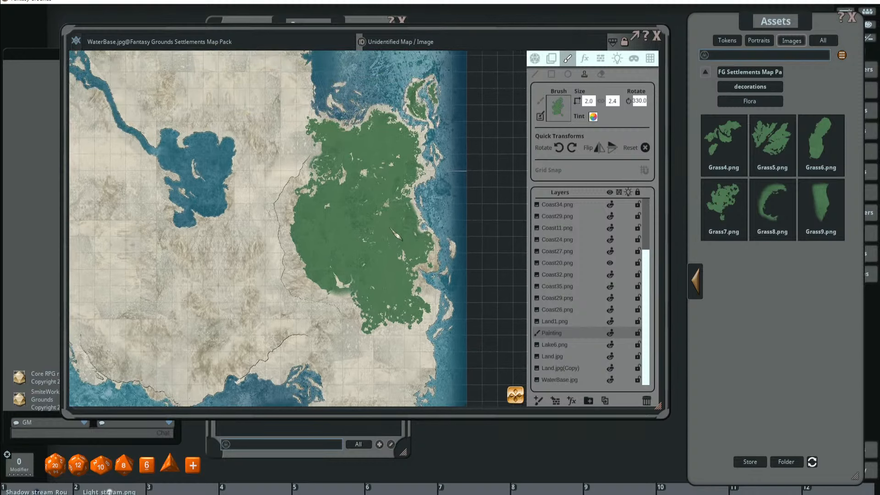
scroll(387, 326, "down", 3)
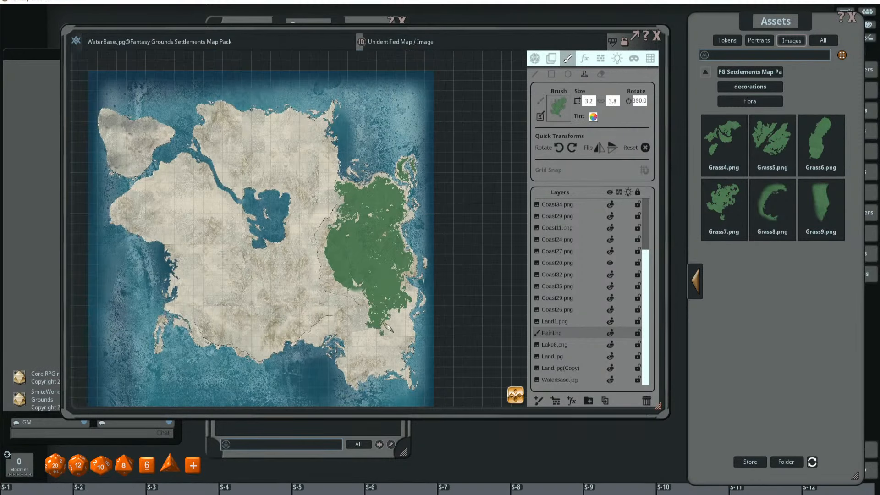
scroll(560, 220, "up", 3)
left_click(570, 205)
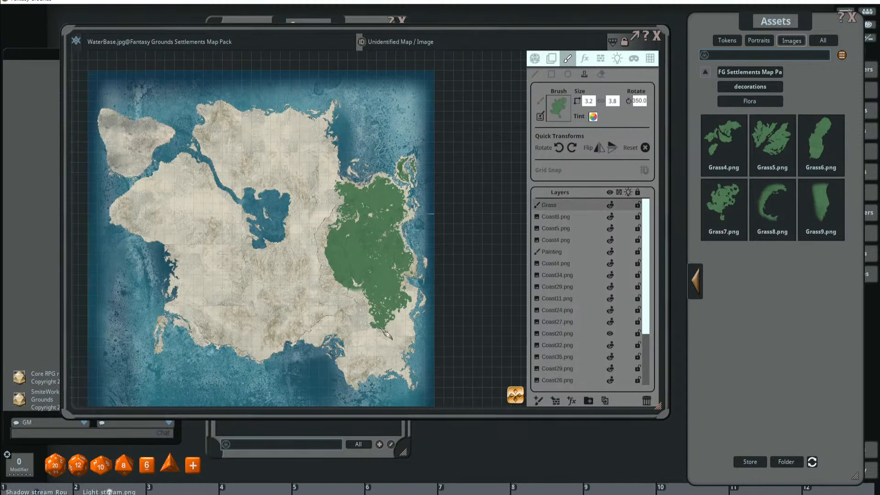
scroll(387, 335, "up", 3)
scroll(385, 323, "up", 5)
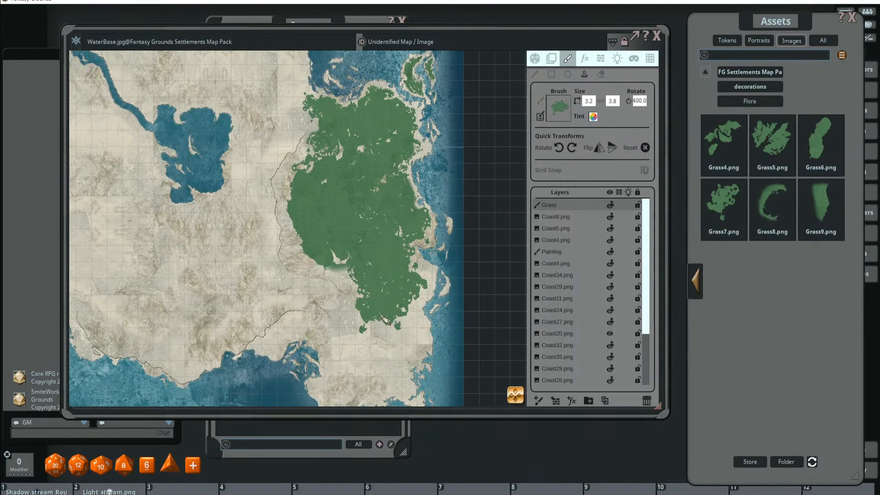
scroll(385, 321, "up", 4)
left_click(372, 331)
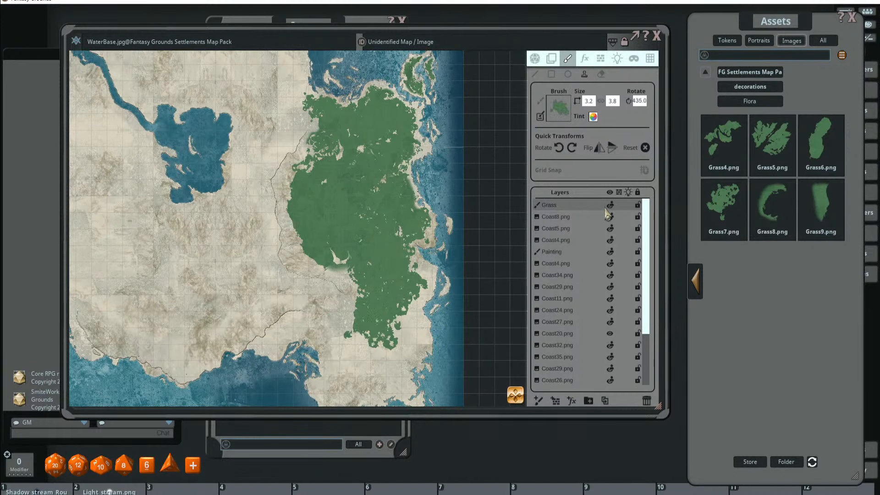
- Erase the stray grass clumps on the southwestern edge of the mainland grass with a 2.0 by 2.0 eraser
left_click_drag(350, 296, 369, 232)
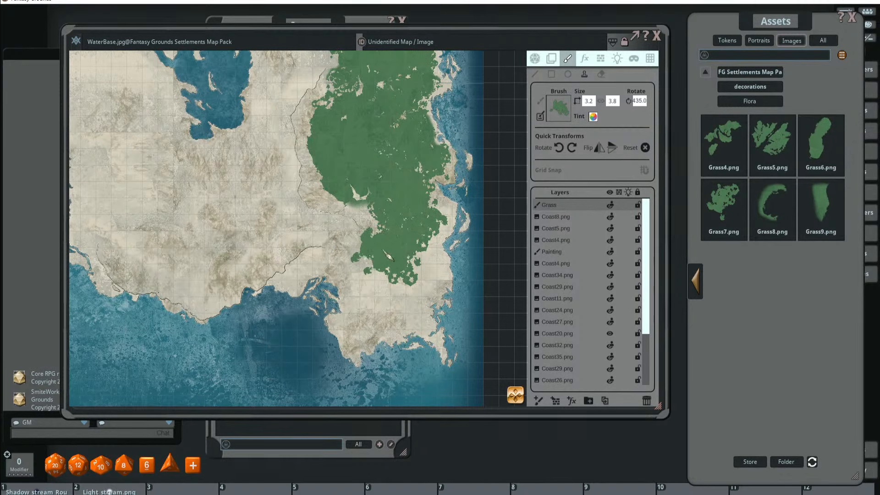
scroll(388, 256, "up", 2)
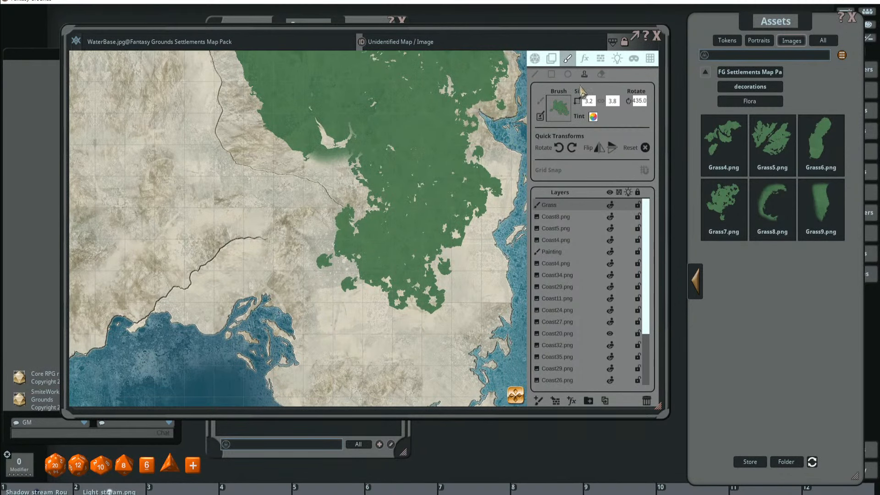
left_click(600, 74)
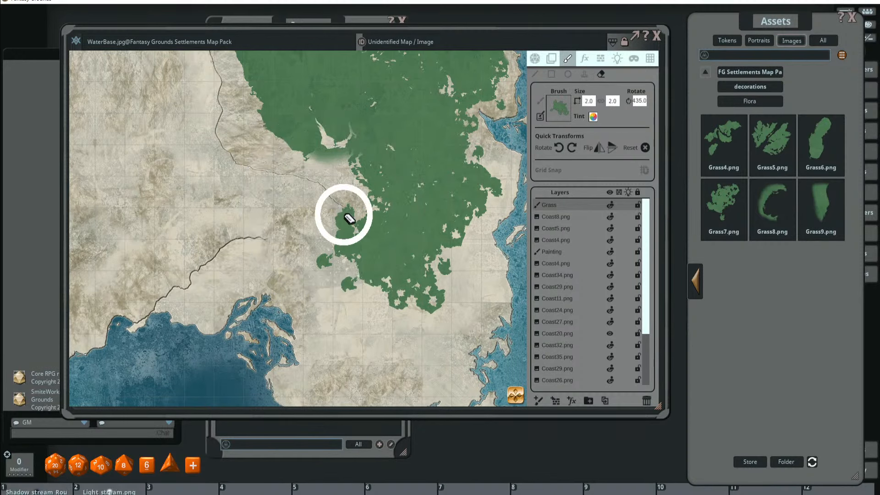
mouse_move(349, 220)
left_mouse_down()
mouse_move(346, 229)
mouse_move(403, 263)
mouse_move(348, 208)
mouse_move(357, 275)
left_mouse_up()
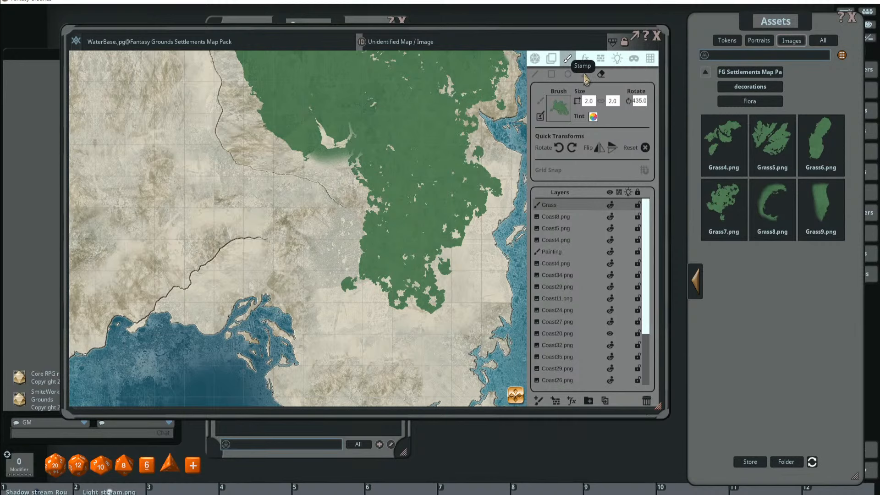
- Stamp rotated grass patches of 2.5 by 3.1 and 2.0 by 2.4 along the southwestern edge of the mainland grass
left_click(585, 74)
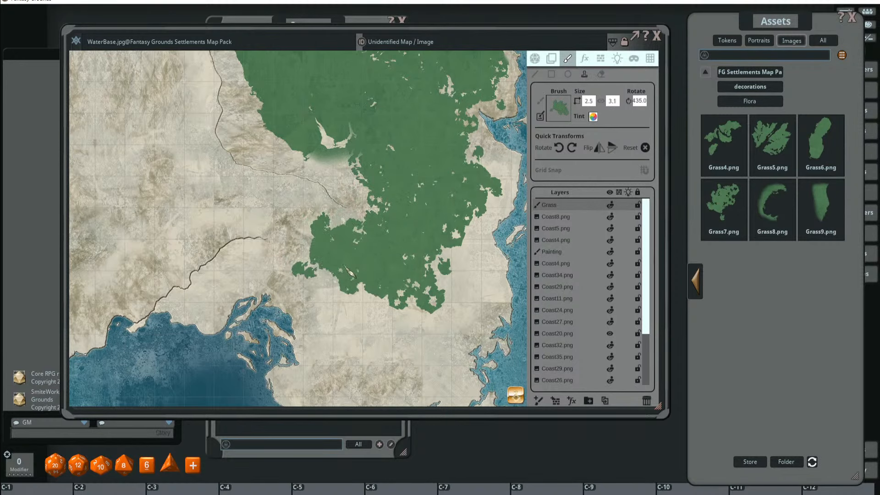
scroll(349, 273, "up", 5)
left_click(335, 277)
scroll(335, 278, "down", 1)
scroll(331, 289, "down", 5)
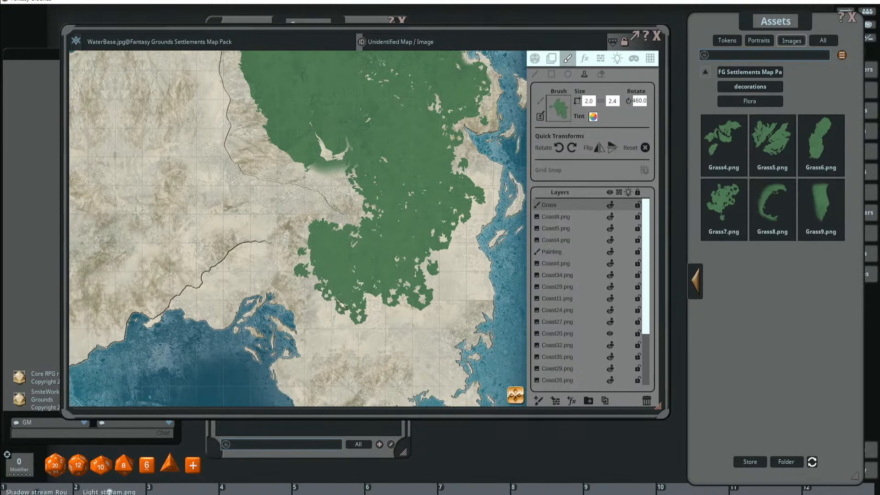
- Extend the grass south with a 4.0 by 4.8 patch rotated to 495, and fill its western side with 2.5 by 3.1 patches
scroll(341, 305, "up", 5)
scroll(367, 326, "up", 5)
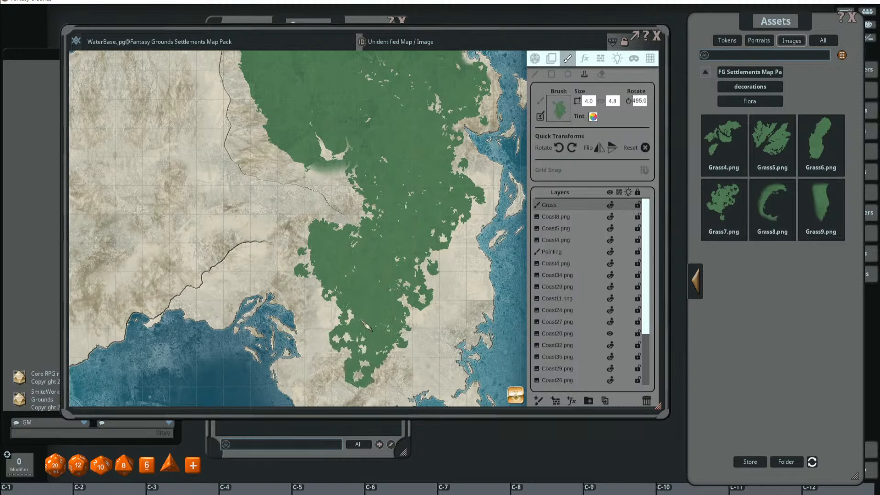
scroll(367, 325, "down", 10)
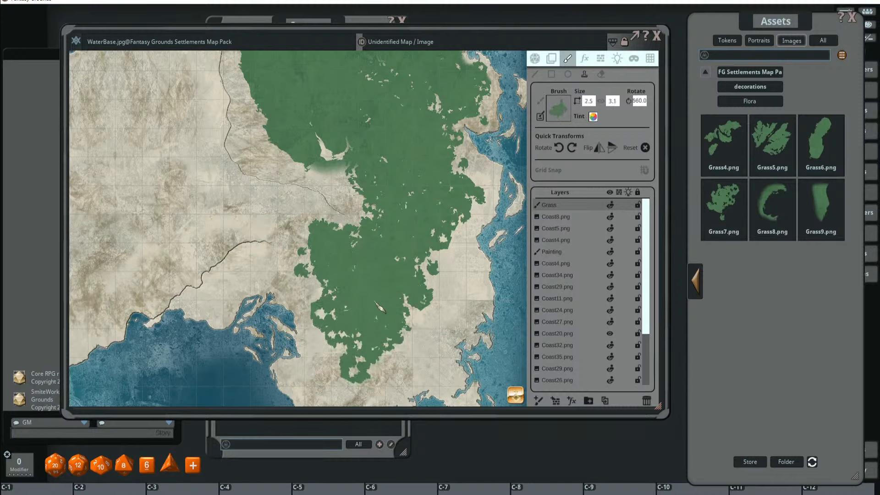
scroll(341, 317, "down", 2)
scroll(328, 309, "down", 3)
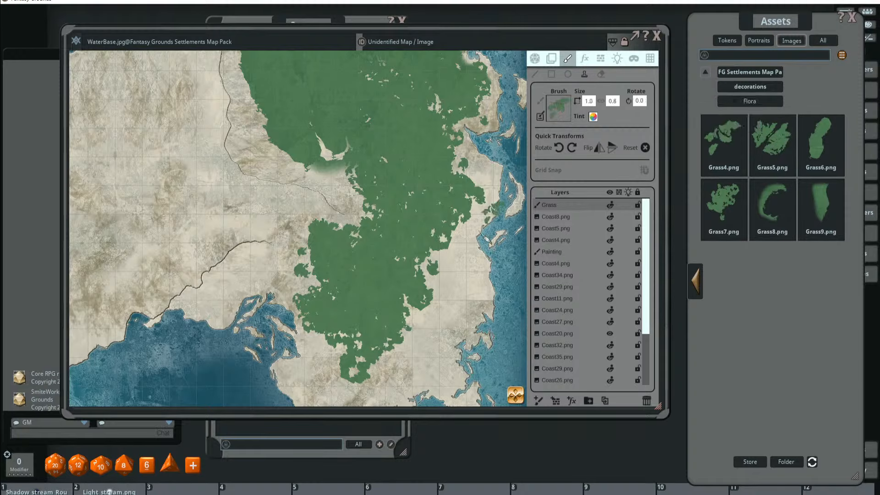
- Fill out the southeastern part of the mainland grass with 3.8 by 3.2 patches rotated to 315 and 290
scroll(427, 300, "up", 10)
scroll(426, 304, "down", 3)
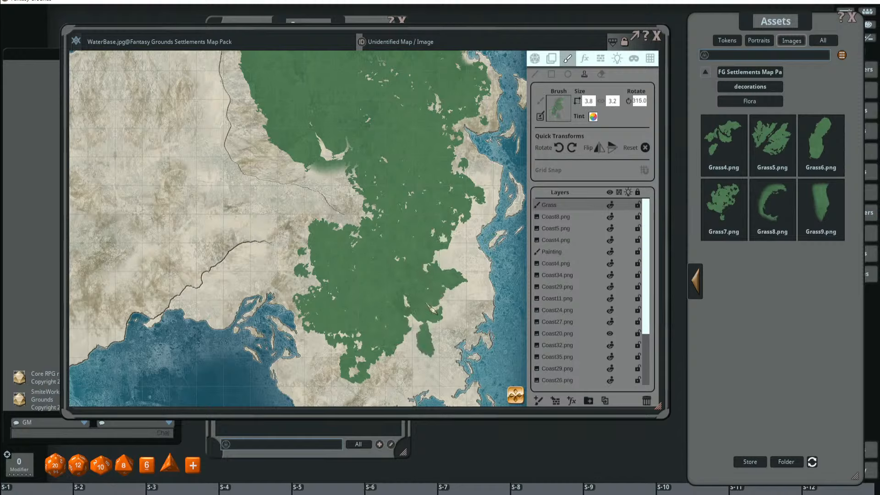
scroll(427, 304, "up", 5)
left_click(402, 319)
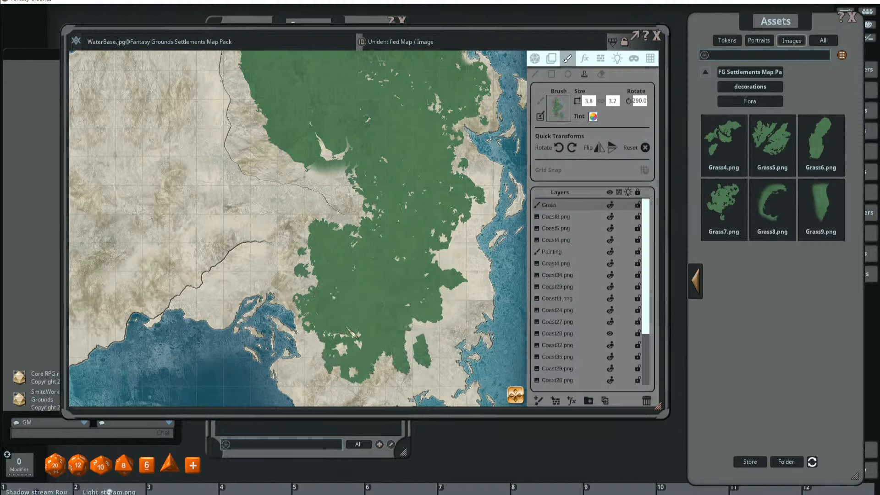
- Roughen the southwestern corner of the mainland grass with small patches of 1.3 by 1.0 and 1.6 by 1.3 at different rotations
scroll(325, 347, "down", 8)
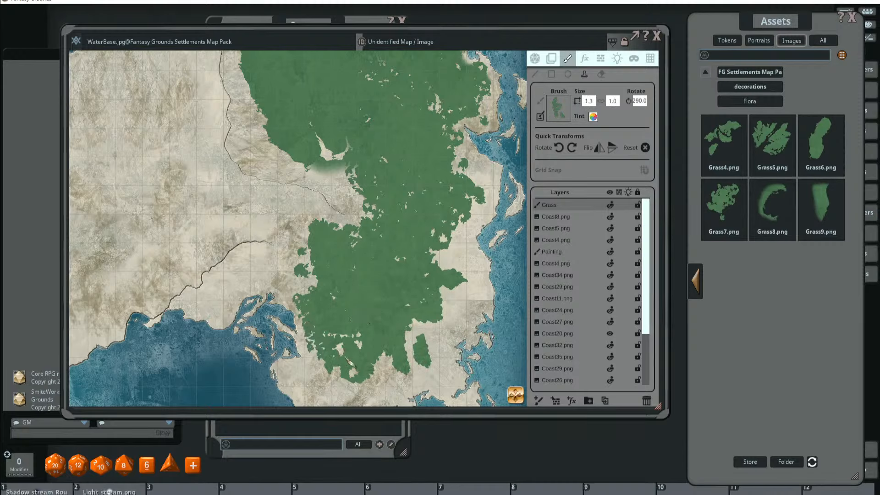
scroll(326, 352, "down", 12)
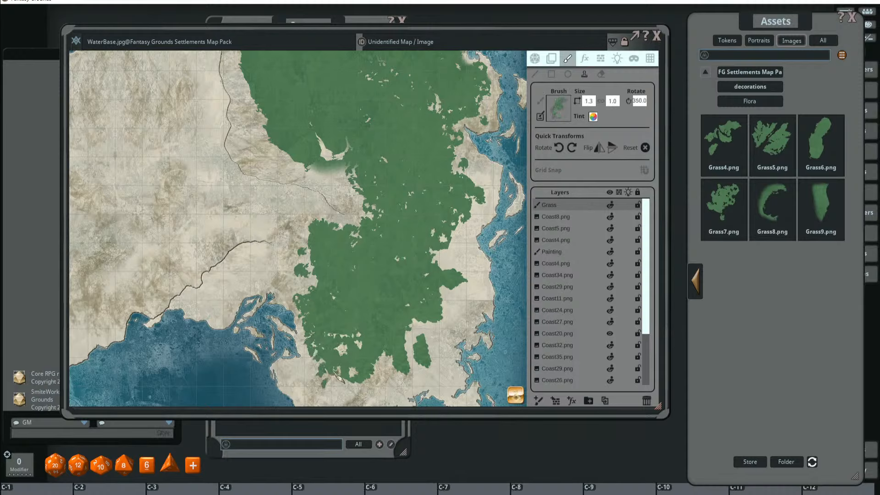
scroll(335, 376, "up", 2)
scroll(328, 370, "down", 13)
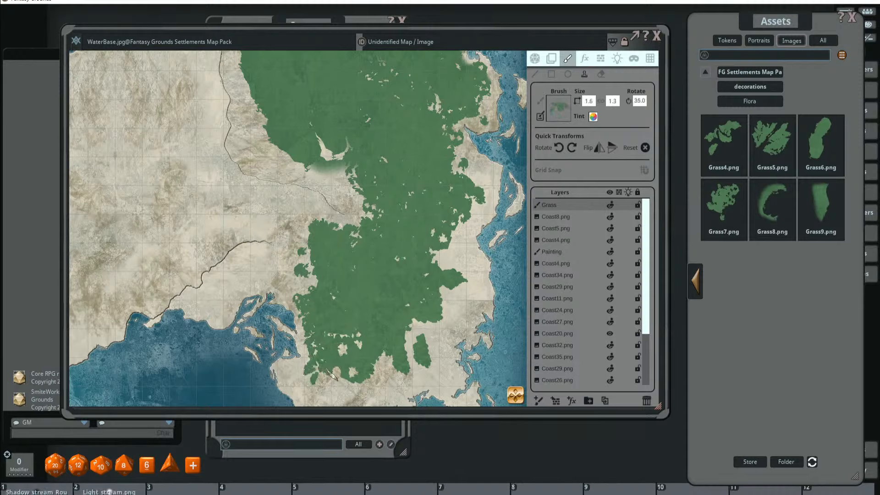
- Stamp small grass patches along the western edge of the mainland grass, using 1.0 by 0.8 rotated to 65 and 1.3 by 1.0 rotated to 20
scroll(323, 364, "down", 6)
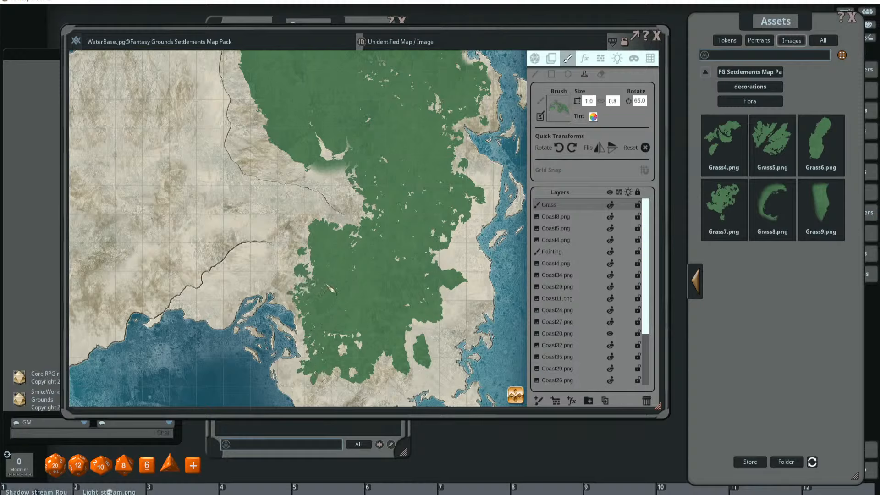
scroll(382, 206, "up", 2)
scroll(387, 210, "up", 9)
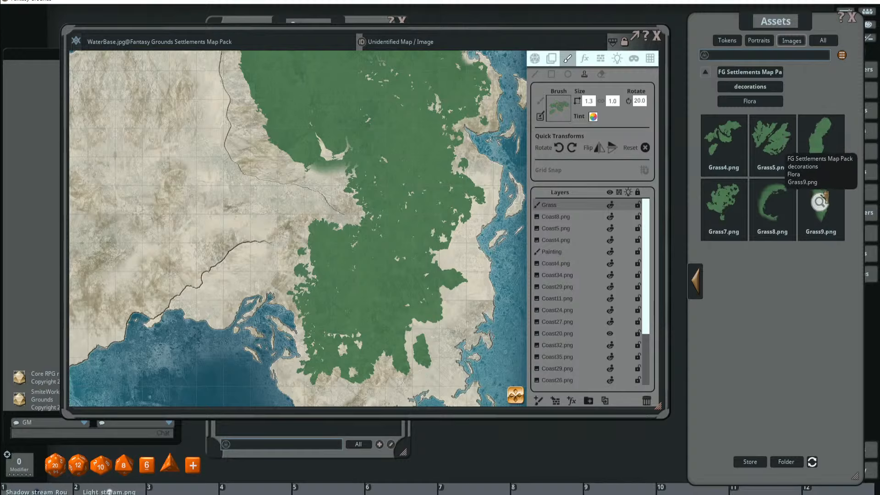
- Fill the notch on the eastern edge of the mainland grass with a 1.2 by 2.4 Grass9.png stamp rotated to 205
scroll(371, 208, "up", 7)
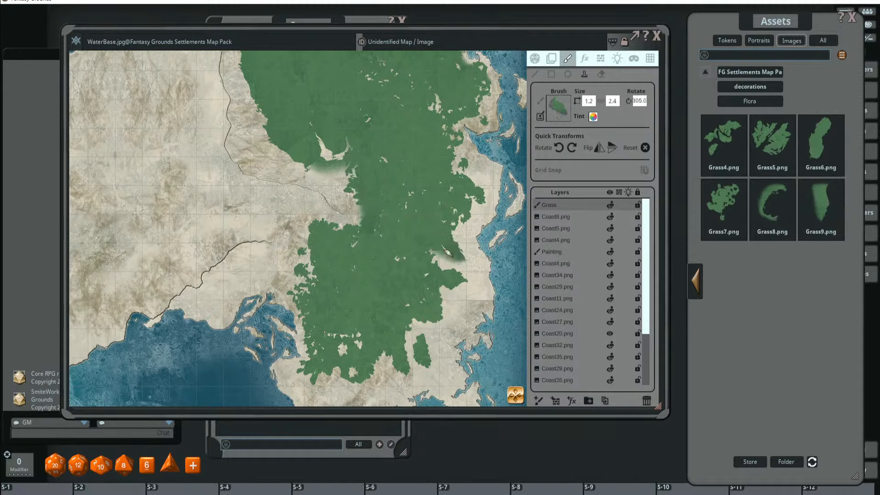
left_click(437, 247)
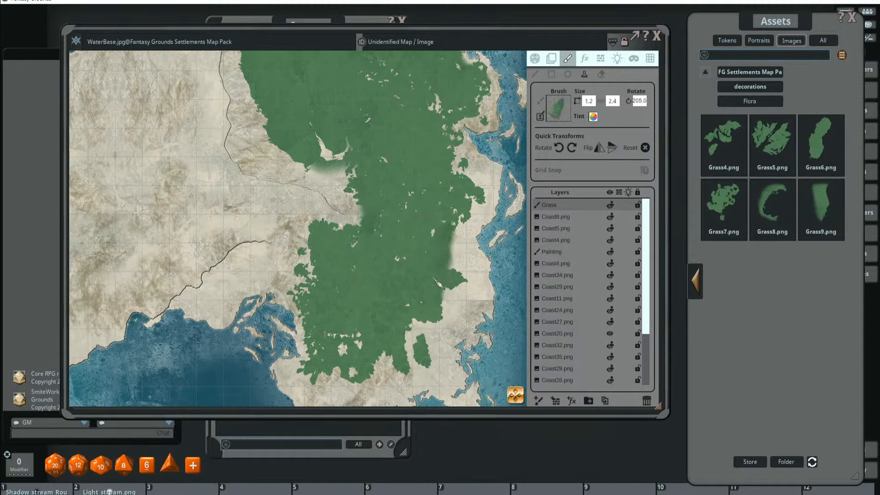
left_click(427, 298)
- Fill the grass's southern edge with a 1.5 by 3.1 Grass9.png patch rotated to 195, and its eastern edge with one rotated to 140
left_click_drag(384, 360, 389, 288)
scroll(389, 288, "down", 2)
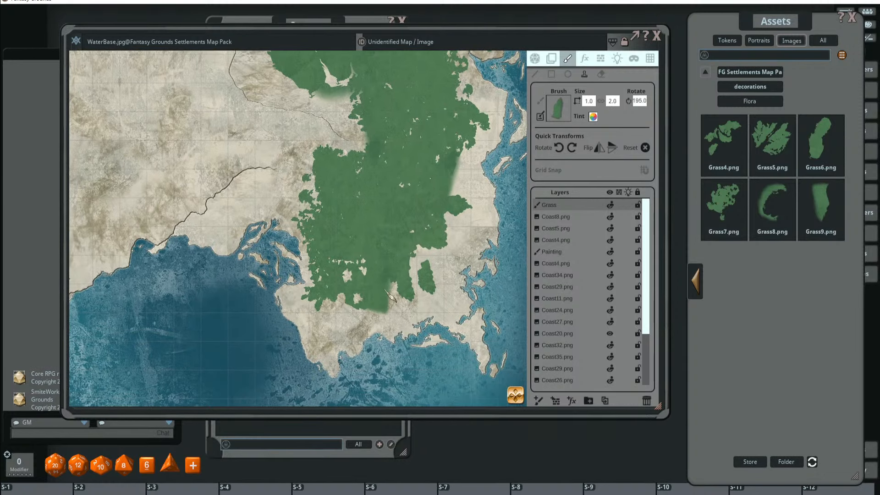
scroll(389, 288, "up", 2)
scroll(393, 292, "up", 3)
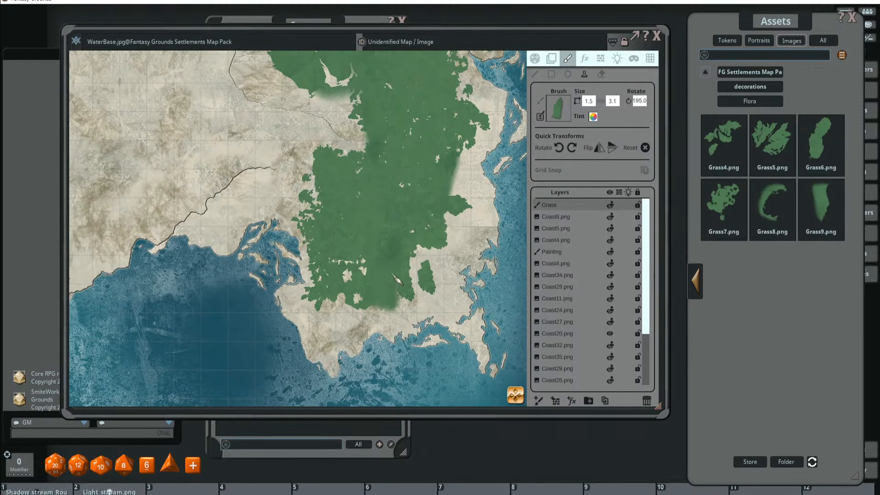
scroll(445, 290, "down", 3)
left_click_drag(445, 290, 438, 317)
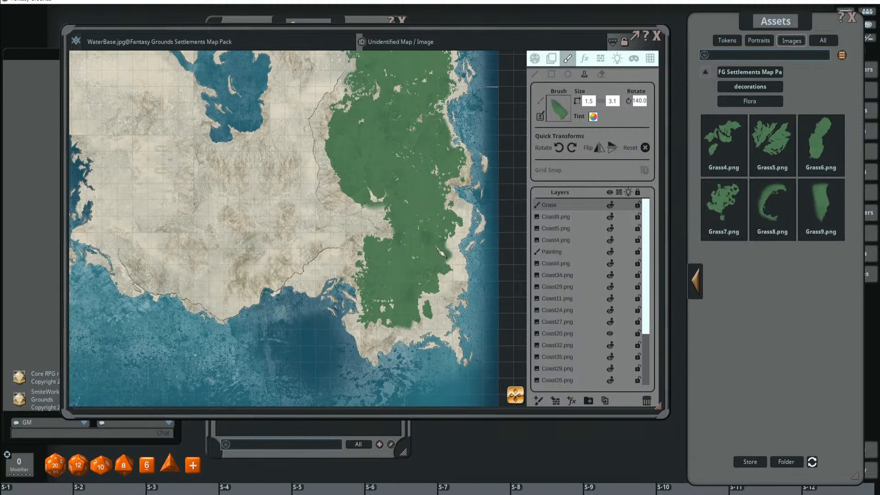
- Start a new grass area on the southwestern mainland with a 4.7 by 9.3 Grass9.png patch rotated to 120
scroll(441, 253, "down", 2)
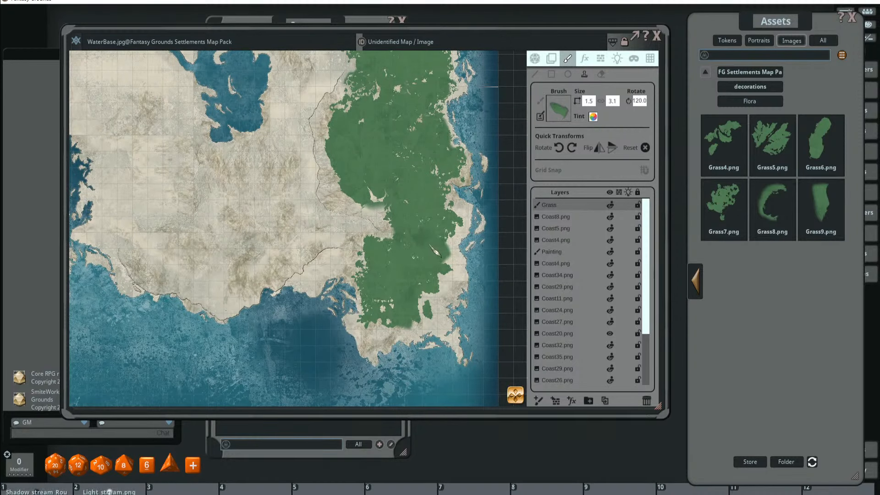
scroll(425, 257, "up", 4)
scroll(389, 249, "down", 4)
left_click_drag(394, 265, 371, 291)
scroll(372, 289, "down", 3)
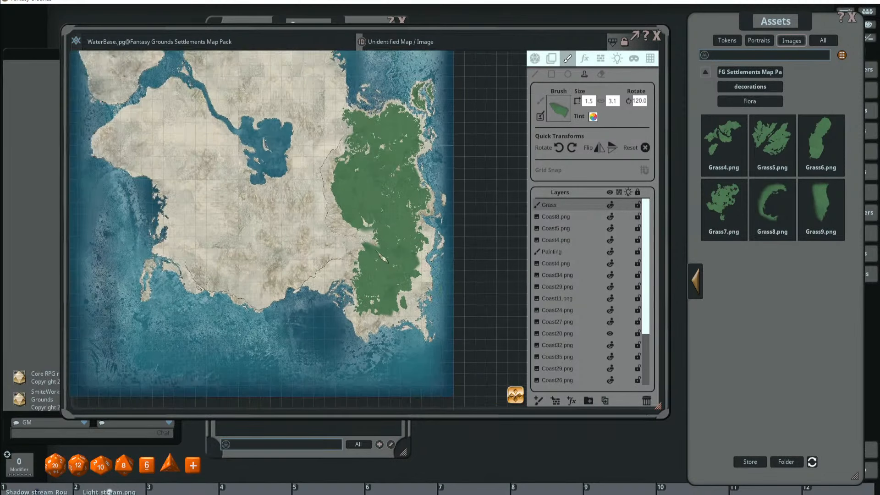
scroll(388, 255, "down", 3)
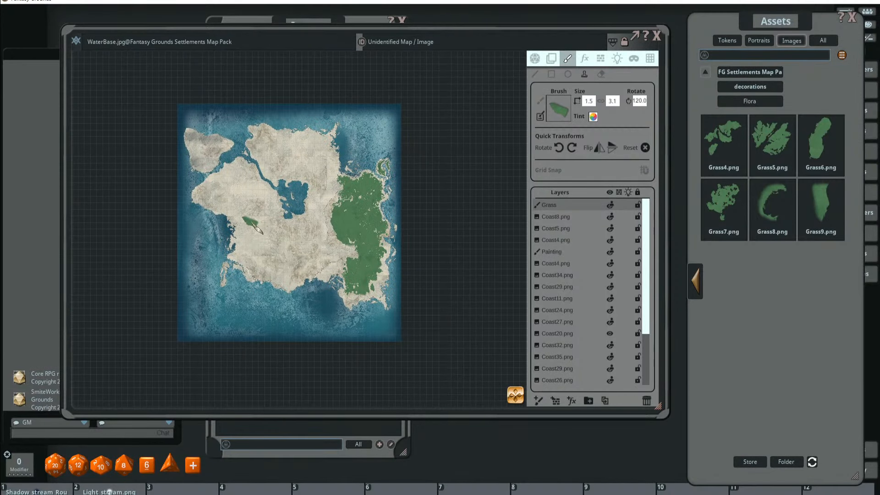
scroll(339, 225, "up", 5)
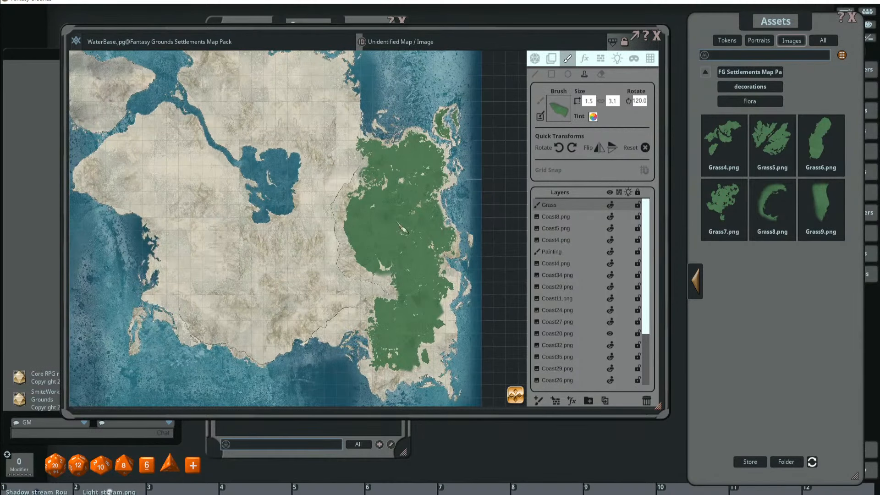
scroll(379, 250, "up", 1)
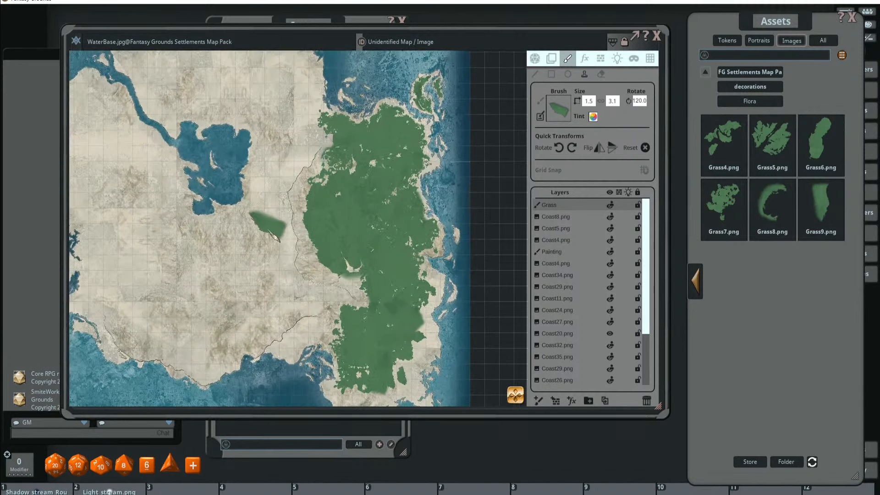
scroll(316, 247, "up", 1)
scroll(284, 275, "up", 5)
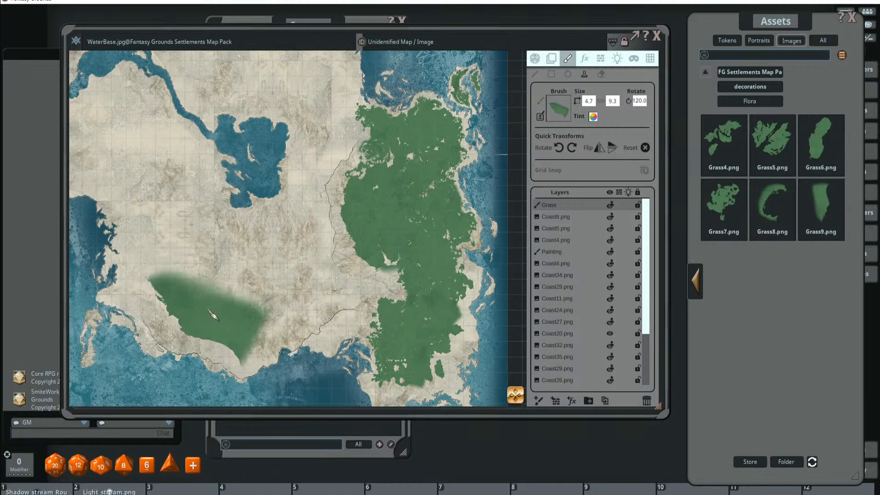
- Extend the southwestern grass area toward the northeast with 4.7 by 9.3 patches rotated to 20 and 70
scroll(247, 307, "down", 13, "shift")
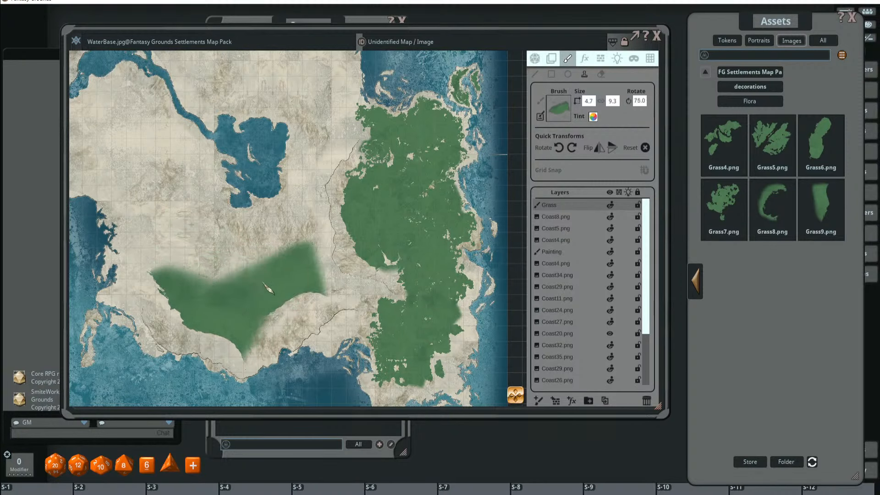
scroll(284, 309, "down", 7, "shift")
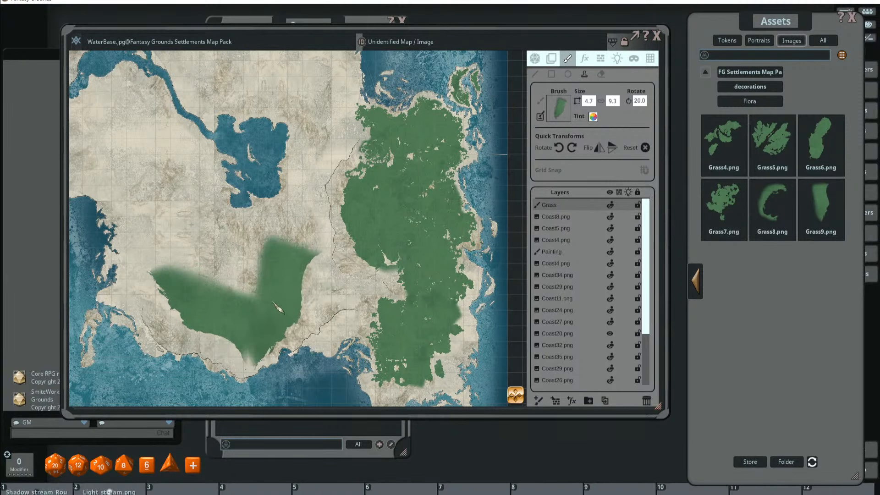
scroll(269, 303, "down", 4, "shift")
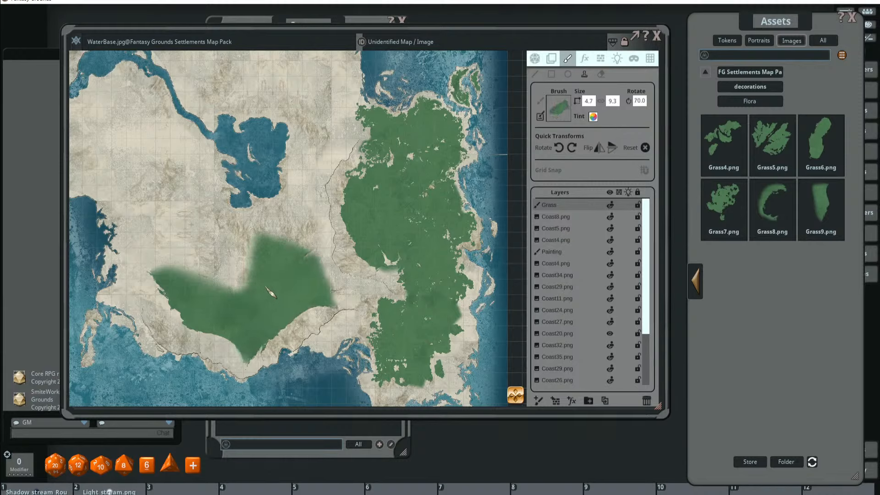
- Fill the northern and northwestern side of the new grass area below the lake with rotated 3.0 by 6.0 patches
scroll(292, 271, "down", 4, "ctrl")
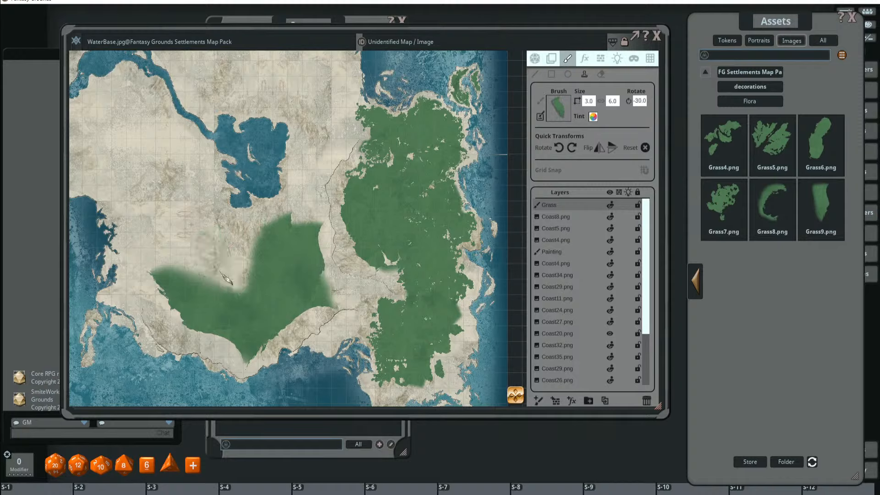
scroll(242, 272, "down", 15, "shift")
scroll(240, 273, "up", 3, "shift")
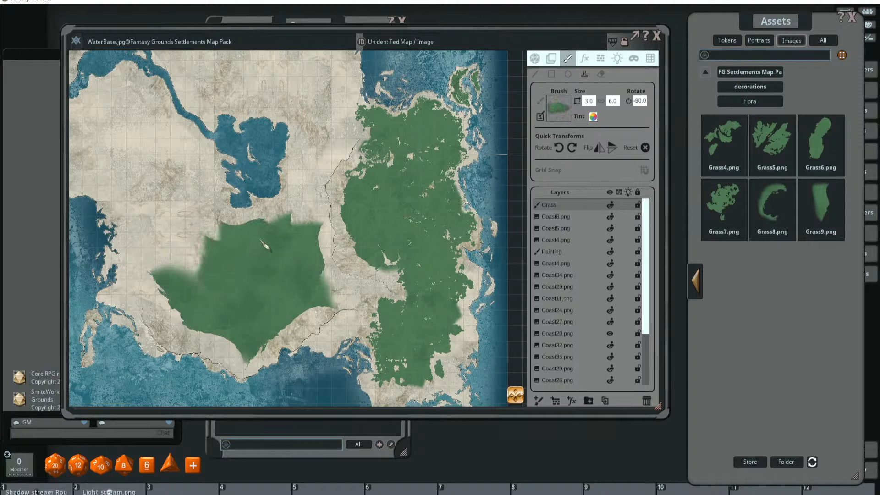
left_click_drag(214, 268, 217, 231)
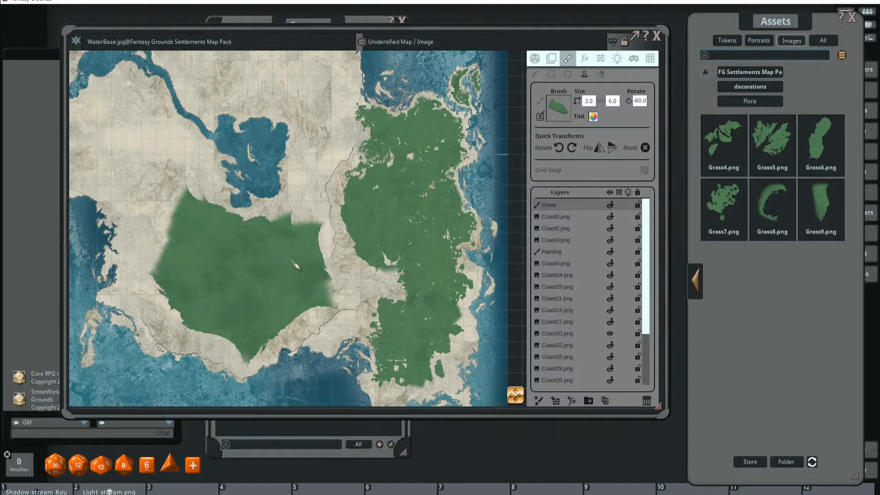
- Extend the new grass area northeast and up the lake's eastern shore with 3.0 by 6.0 patches rotated to -135 and -170
scroll(273, 244, "down", 9, "shift")
left_click(271, 241)
scroll(288, 240, "down", 6, "shift")
left_click(291, 238)
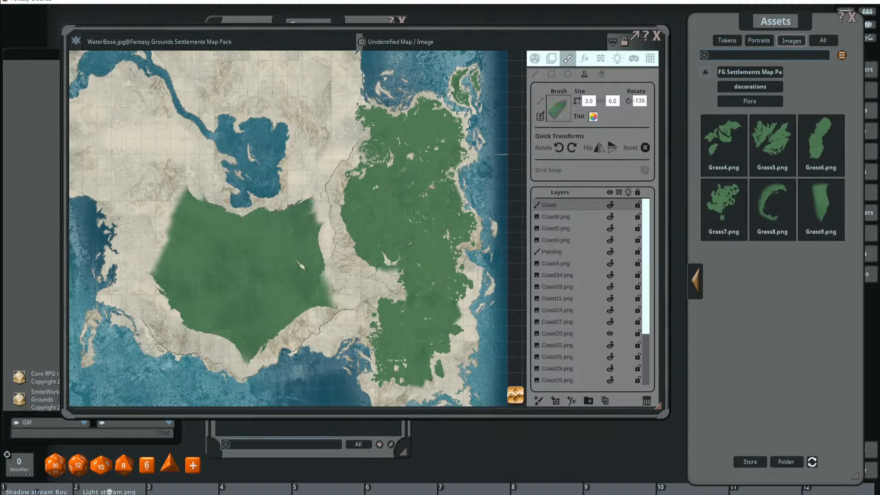
scroll(298, 222, "down", 7, "shift")
left_click(300, 203)
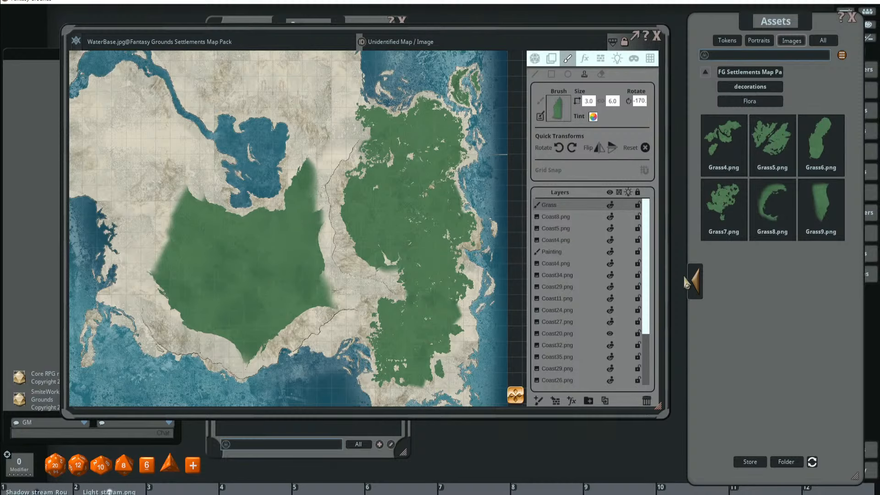
- Switch the stamp to Grass2.png at 2.2 by 2.4 and cap the grass tip east of the lake with patches rotated to 160 and 70
left_click(695, 281)
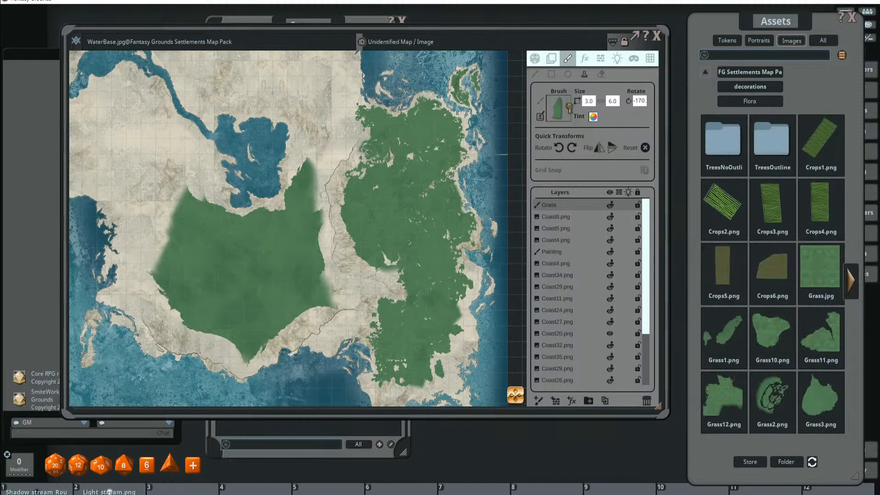
scroll(316, 140, "up", 8, "ctrl")
scroll(309, 151, "down", 3)
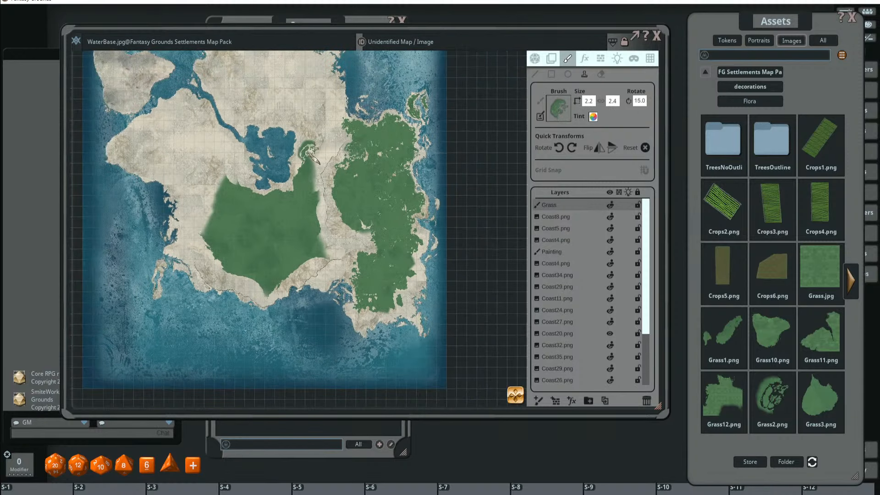
scroll(303, 156, "up", 6, "shift")
scroll(310, 168, "up", 3)
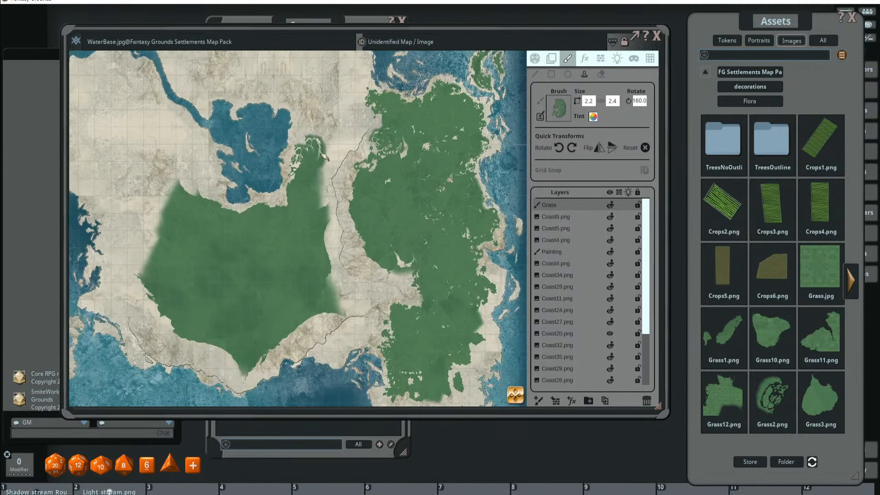
scroll(308, 166, "down", 2, "shift")
scroll(312, 171, "down", 7, "shift")
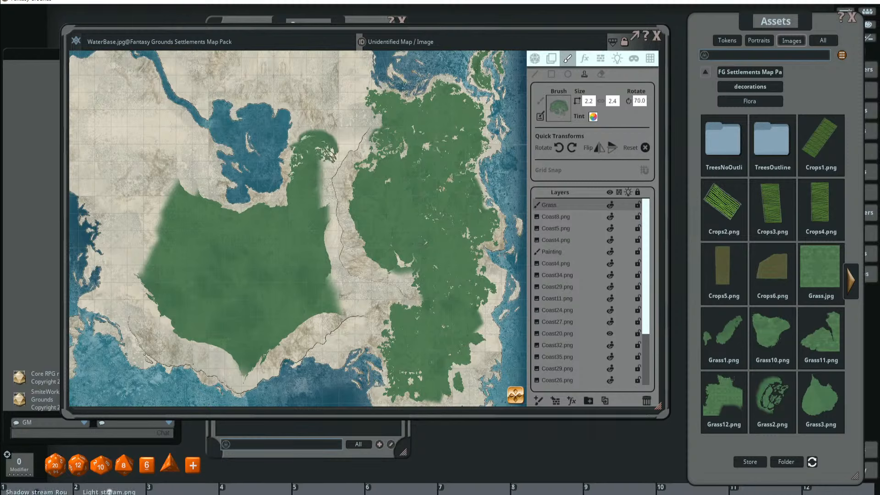
- Break up the smooth eastern edge of the grass strip beside the lake with 2.2 by 2.4 patches rotated to 10 and 335
scroll(321, 151, "down", 6, "shift")
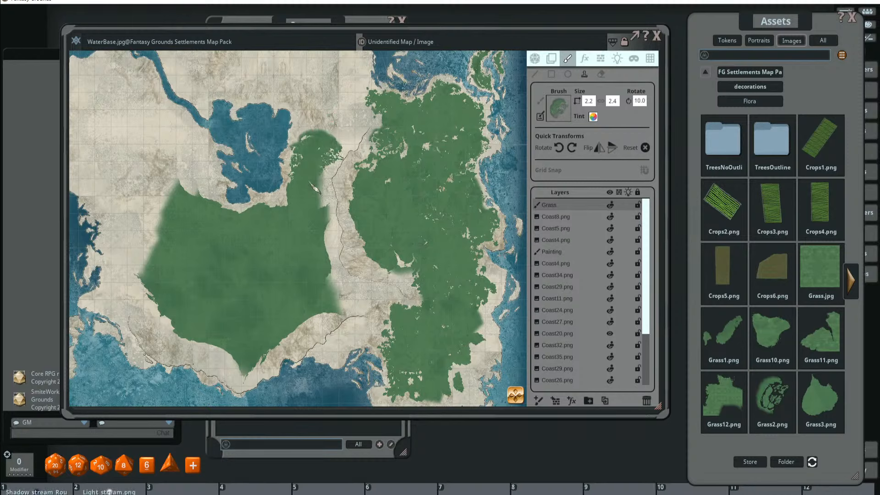
scroll(315, 188, "down", 2, "shift")
scroll(323, 229, "down", 1, "shift")
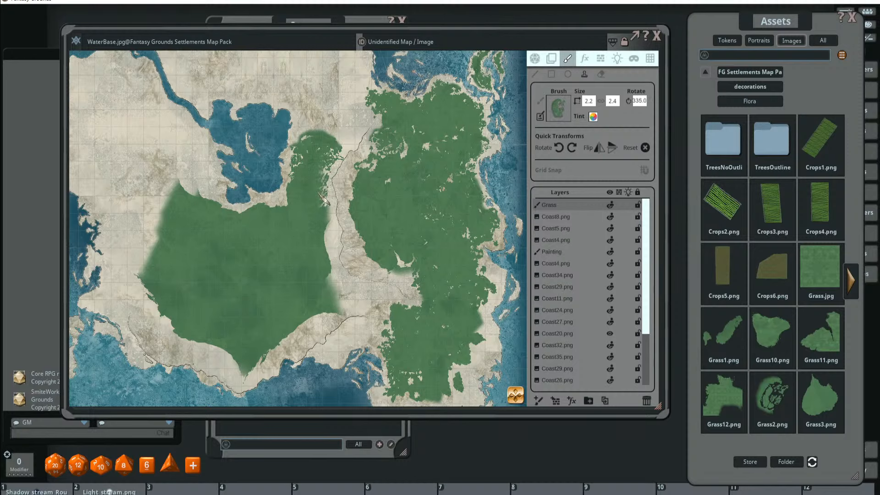
scroll(321, 238, "up", 5)
scroll(312, 243, "down", 2, "shift")
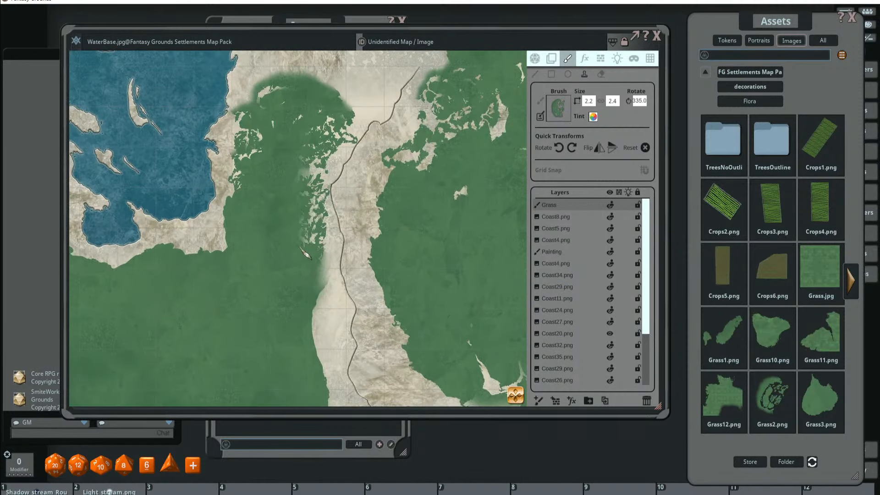
- Continue the ragged eastern grass edge south along the river with a 2.2 by 2.4 patch rotated to 290
left_click_drag(284, 310, 299, 216)
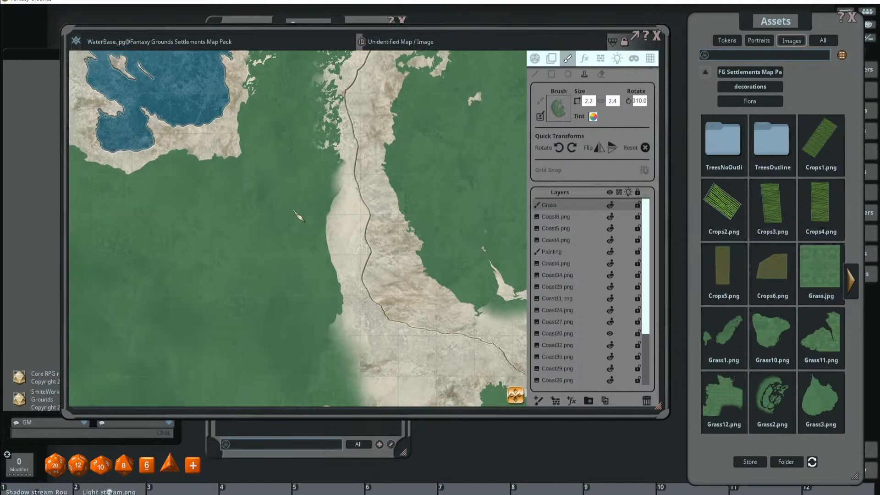
scroll(300, 232, "up", 7, "shift")
scroll(304, 247, "down", 11, "shift")
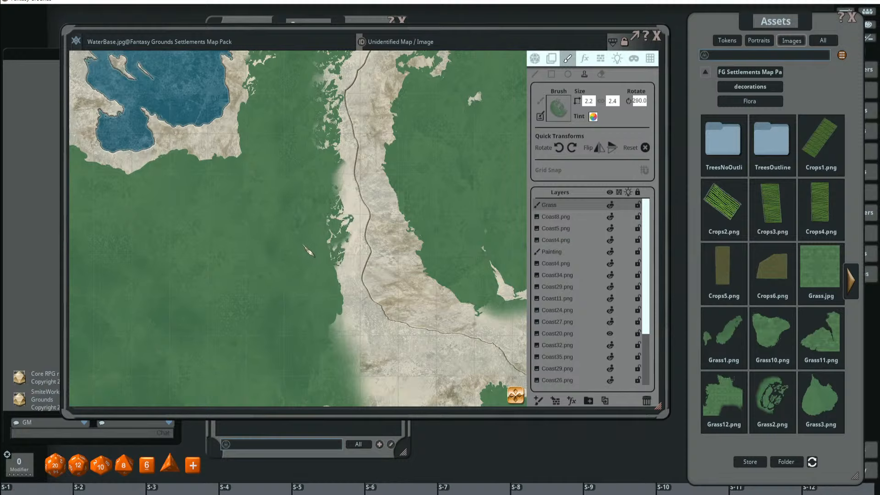
- Roughen the smooth southeastern edge of the western grassland above the coast with 2.2 by 2.4 patches rotated to 165 and 140
scroll(313, 252, "down", 3, "shift")
left_click(314, 273)
left_click_drag(297, 271, 326, 222)
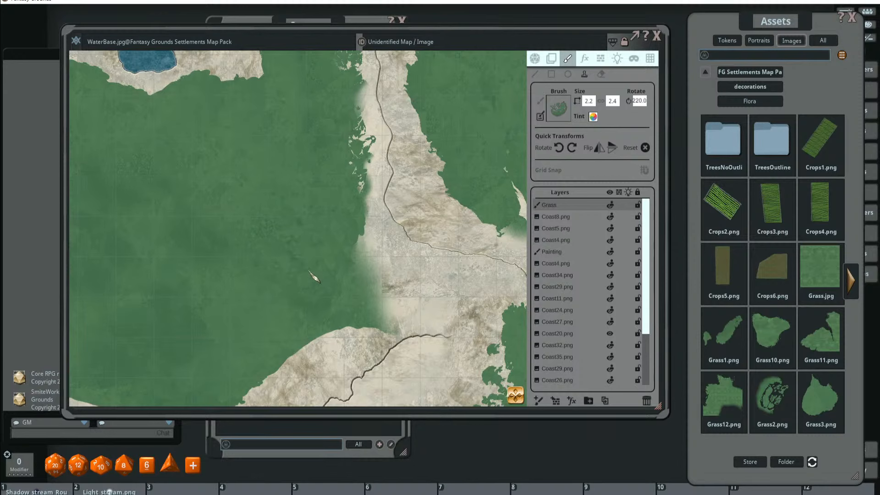
scroll(329, 234, "down", 2)
key("shift")
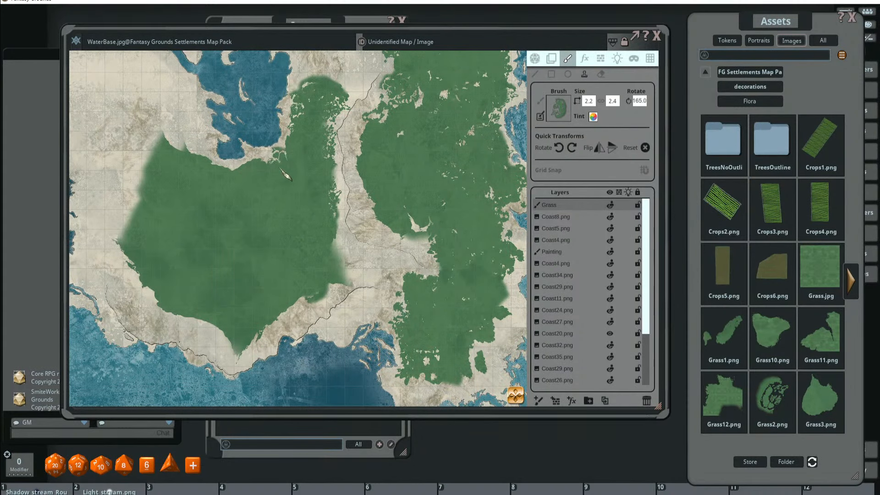
scroll(285, 176, "up", 5)
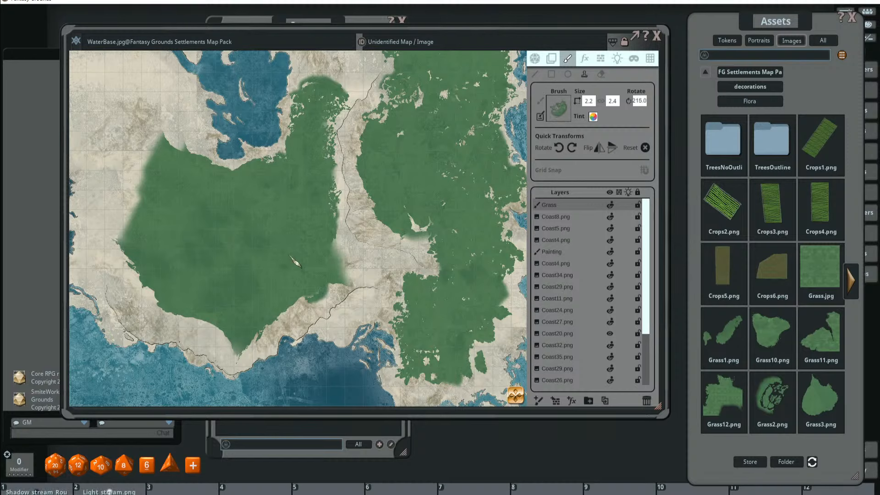
left_click_drag(290, 255, 292, 230)
scroll(280, 278, "down", 3)
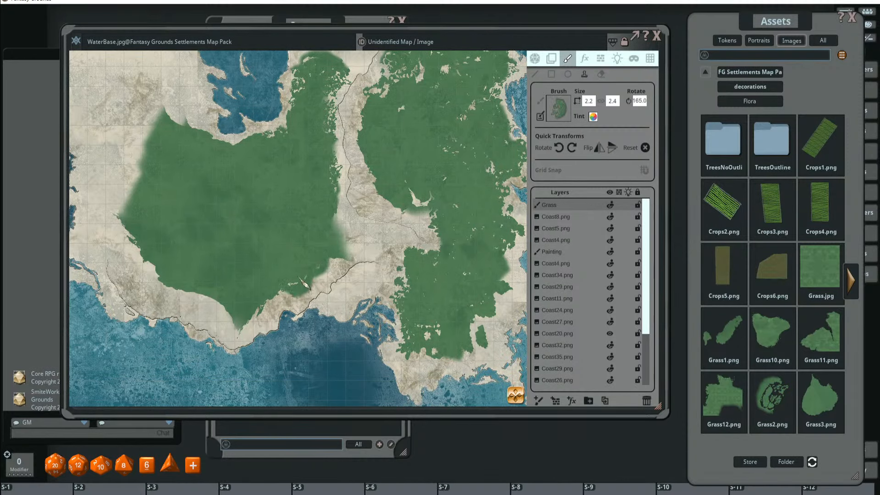
scroll(282, 286, "down", 3)
key("shift")
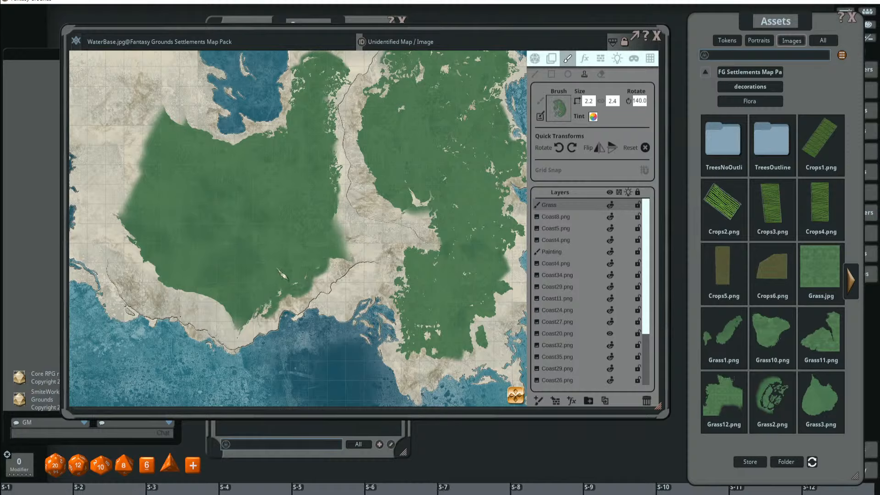
- Break up the southeastern corner of the western grassland beside the river with a 2.2 by 2.4 patch rotated to 275
scroll(285, 294, "up", 7)
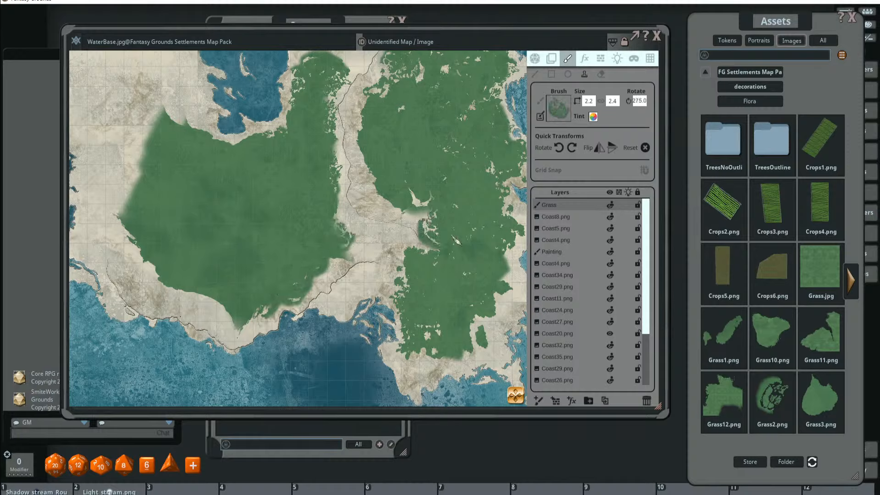
key("shift")
scroll(339, 226, "down", 2)
scroll(340, 227, "down", 1)
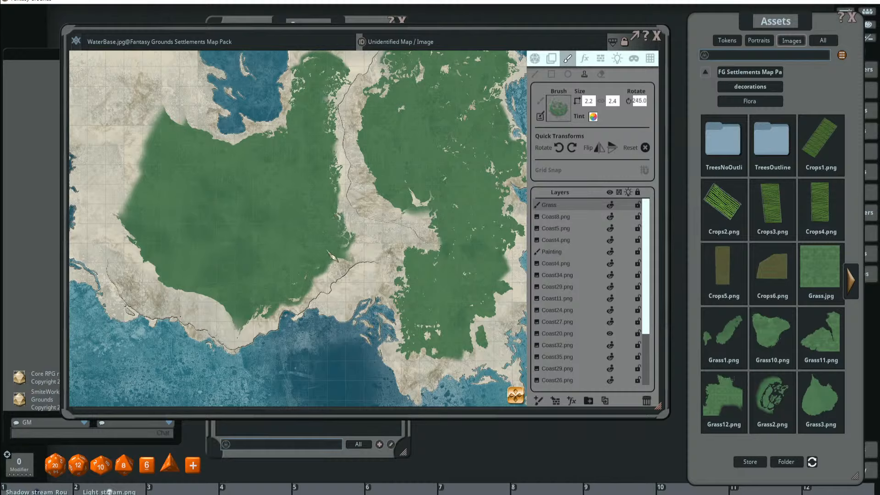
- Extend the western grassland's southeastern corner toward the eastern grass with 2.2 by 2.4 patches rotated to 195, 260 and 50
scroll(339, 227, "down", 5)
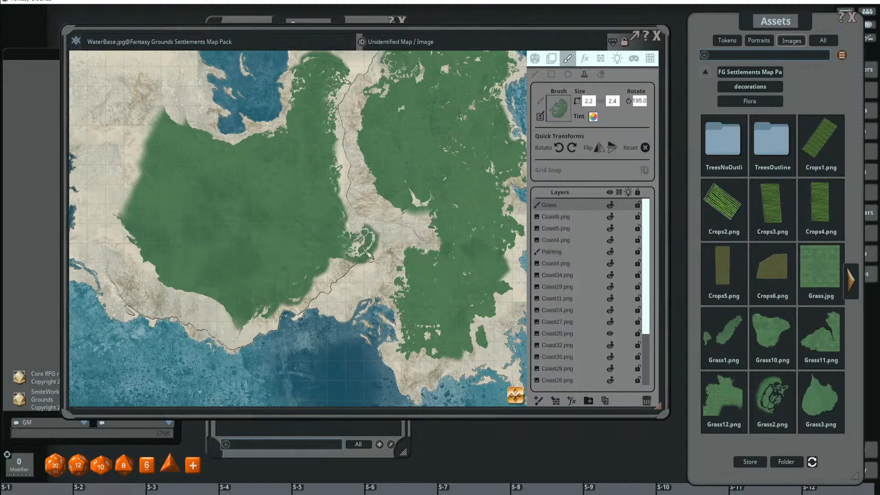
scroll(367, 245, "up", 7)
scroll(367, 245, "down", 16)
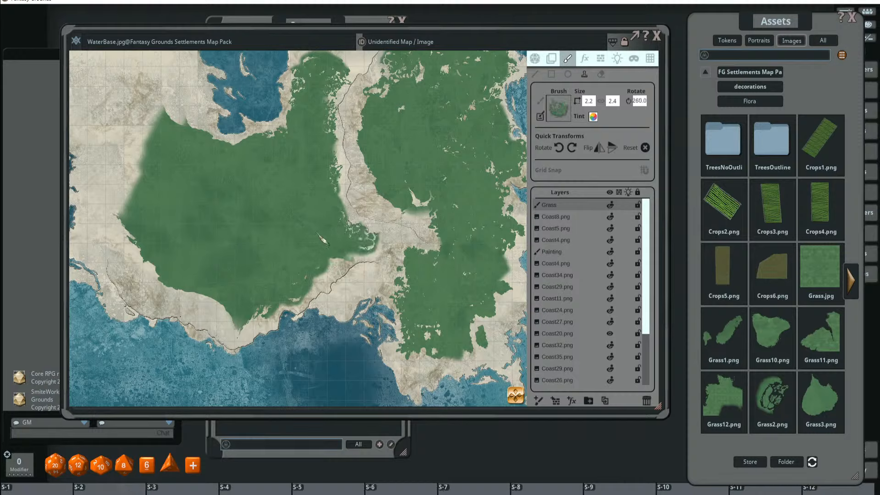
scroll(335, 245, "down", 1)
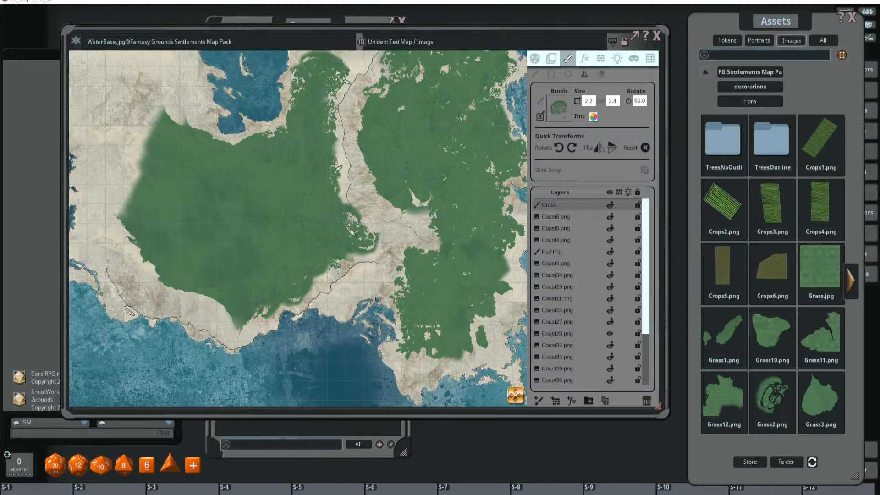
left_click(368, 241)
scroll(412, 254, "down", 3)
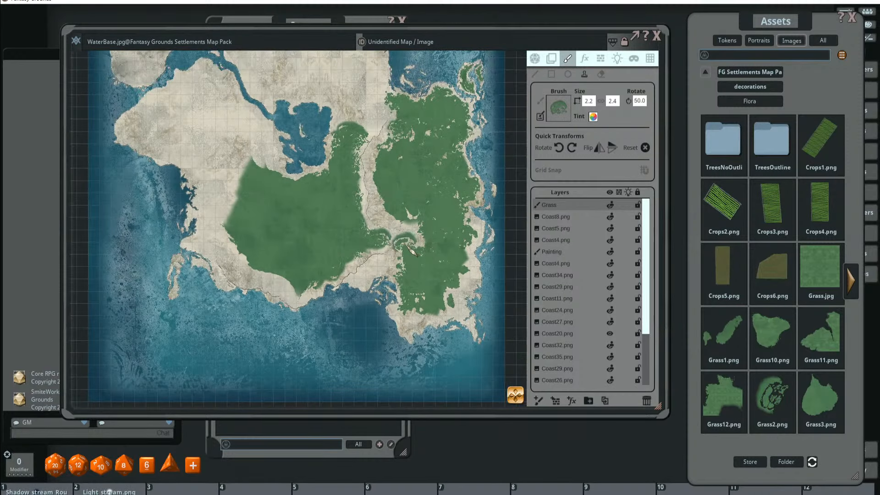
- Join the two grasslands below the river, reducing the patches to 1.8 by 2.0 and 1.4 by 1.6 with rotations of 100 and 70
scroll(404, 250, "up", 2)
scroll(404, 251, "up", 3)
scroll(404, 255, "up", 6)
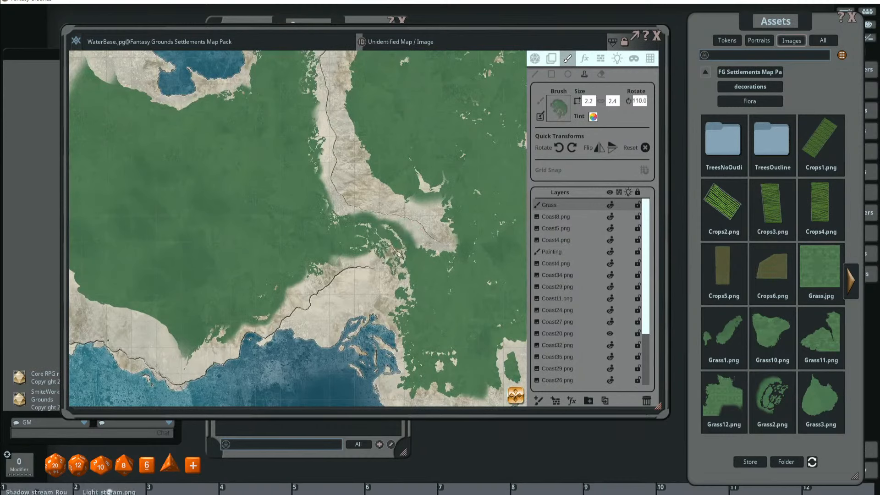
scroll(396, 252, "down", 1)
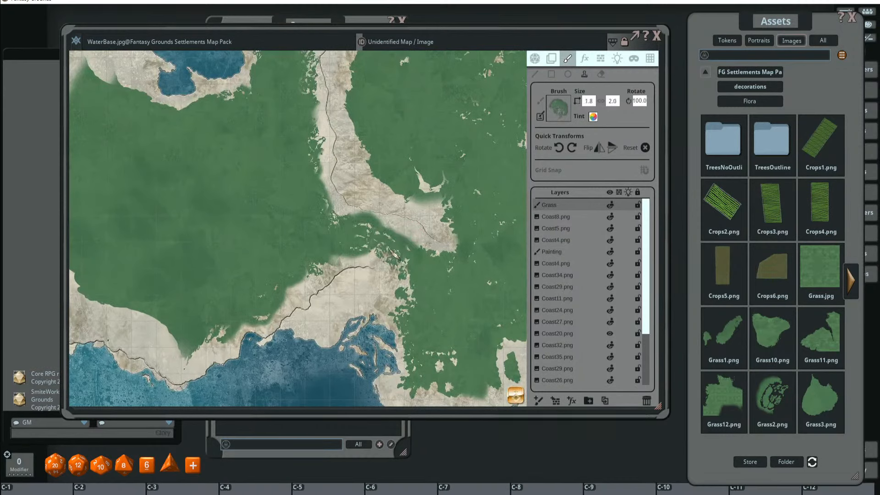
scroll(395, 242, "down", 3)
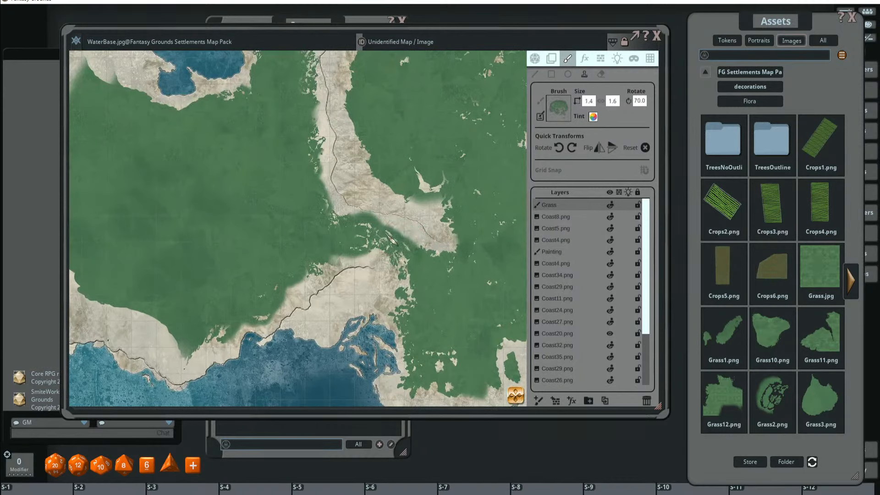
- Fill the bare gaps at the grass bridge's eastern end with 1.4 by 1.6 patches rotated to -90, 40 and 85
scroll(389, 250, "up", 2)
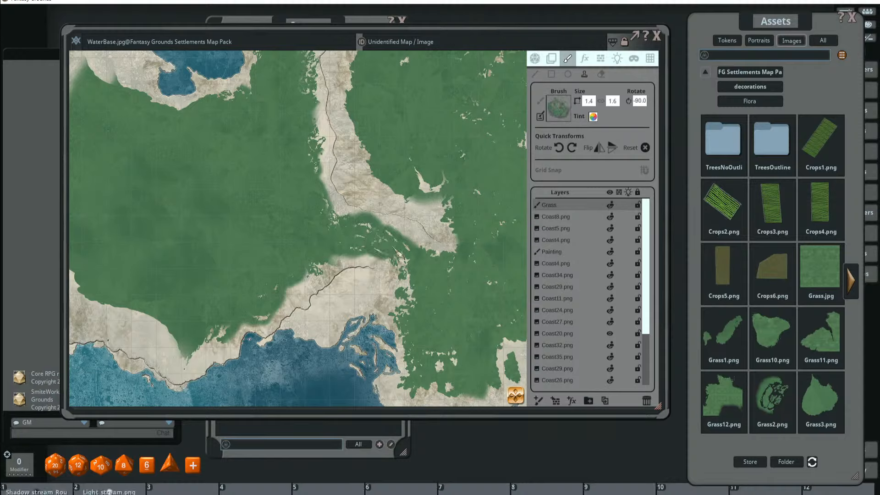
scroll(356, 239, "up", 13)
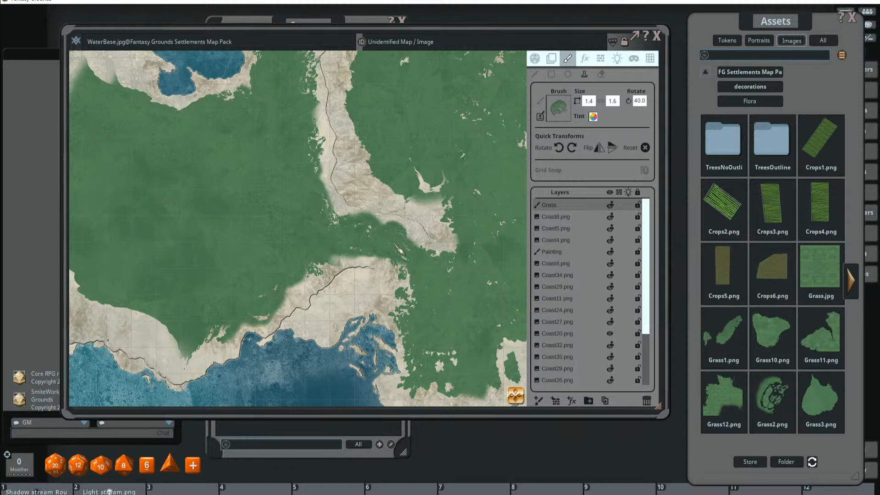
scroll(406, 255, "up", 1)
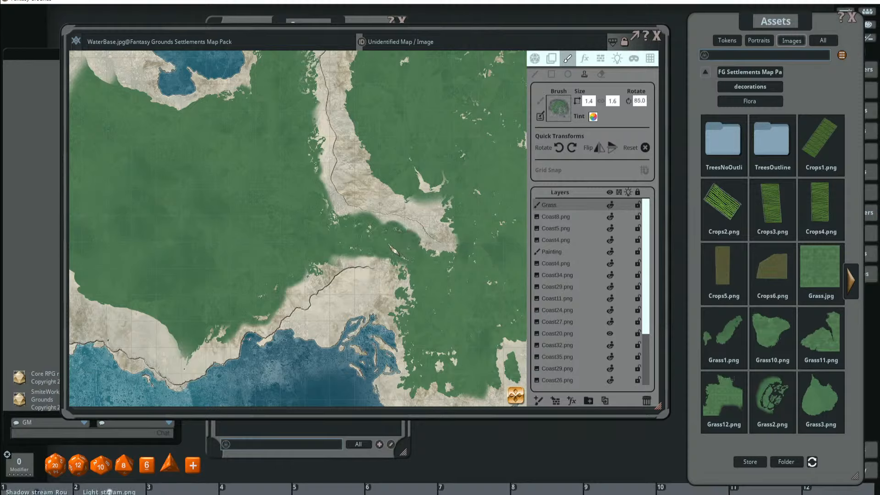
scroll(312, 244, "up", 4)
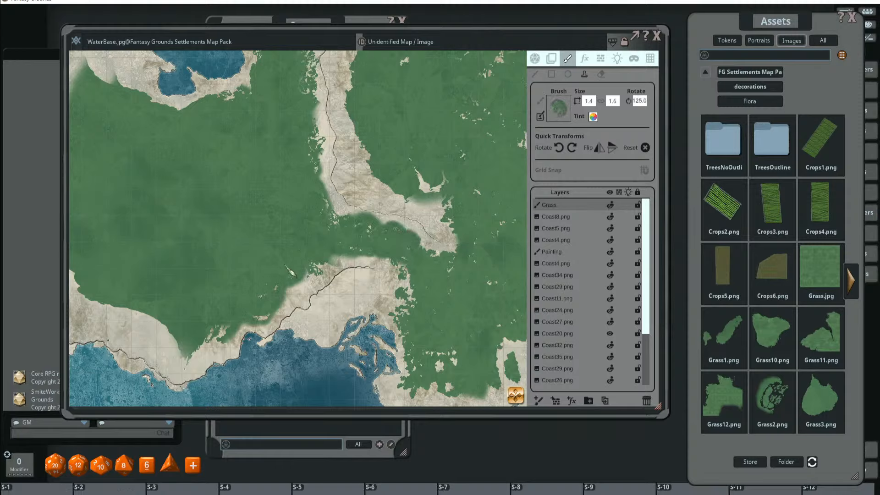
- Enlarge the stamp to 2.7 by 3.1 and extend the western grassland's southern edge toward the coast with a patch rotated to 260
scroll(295, 287, "up", 4)
scroll(293, 286, "down", 3)
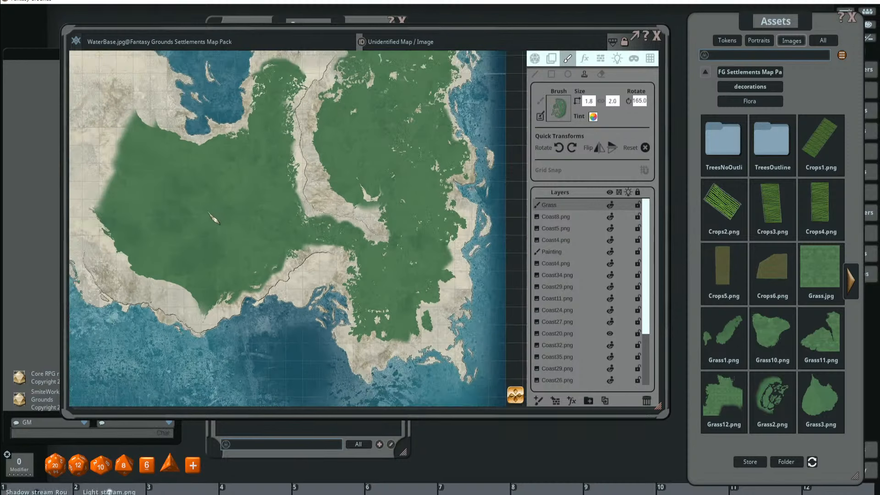
scroll(289, 286, "up", 5)
scroll(295, 306, "up", 4)
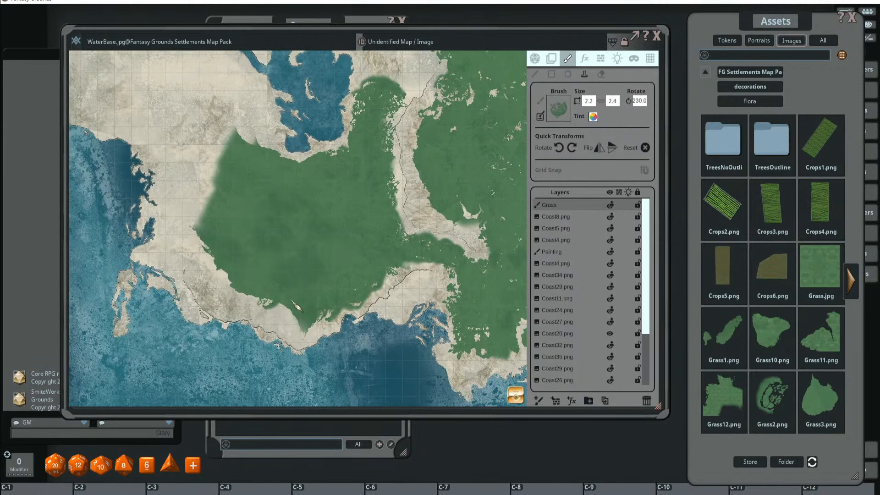
scroll(280, 301, "up", 5)
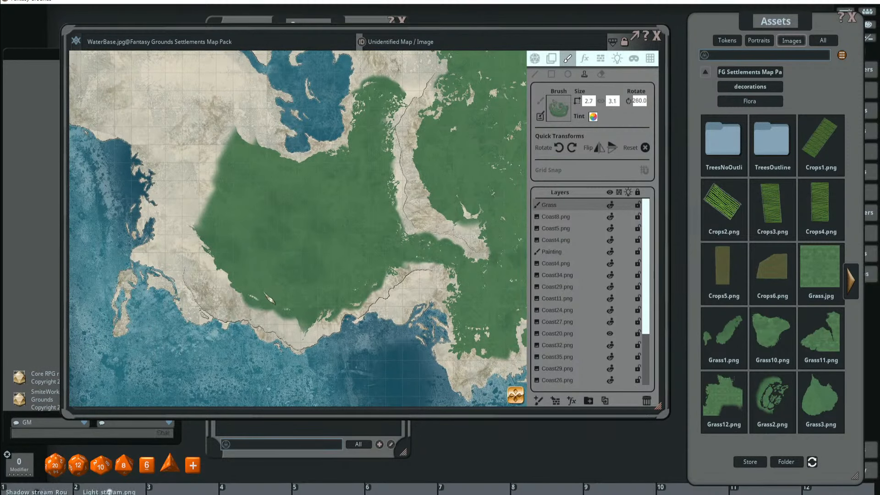
- Round out the southwestern edge of the western grassland with 2.7 by 3.1 patches rotated to 310 and 20
left_click_drag(249, 279, 255, 295)
scroll(219, 277, "up", 4)
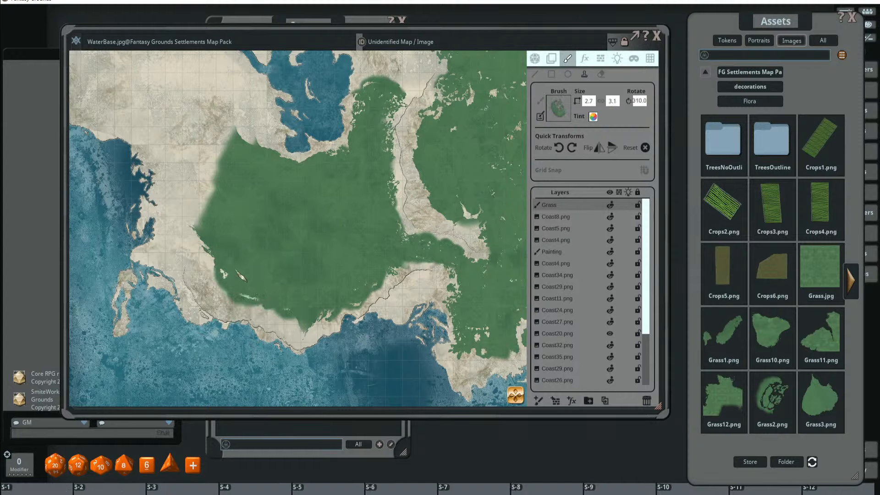
mouse_move(213, 268)
left_mouse_down()
mouse_move(209, 261)
mouse_move(225, 296)
left_mouse_up()
scroll(232, 279, "up", 6)
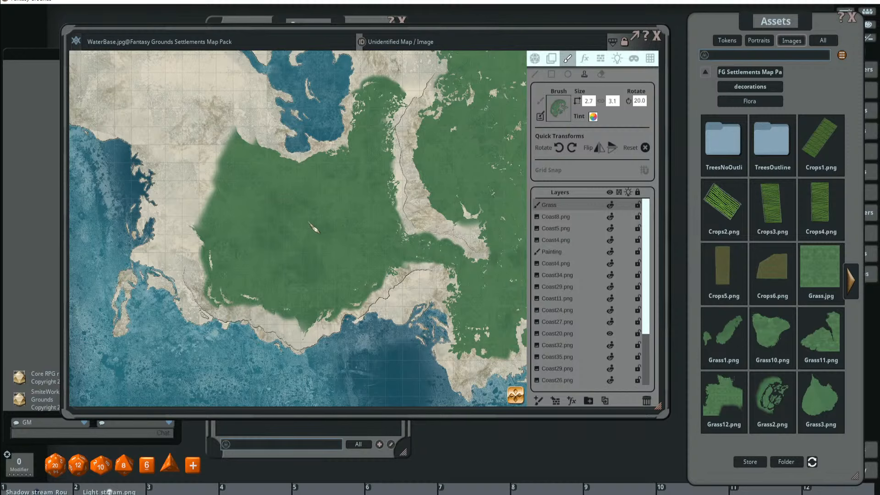
- Extend the western edge of the eastern grassland toward the river with 2.7 by 3.1 patches rotated to 20 and 10
scroll(314, 228, "down", 5)
scroll(330, 231, "up", 4)
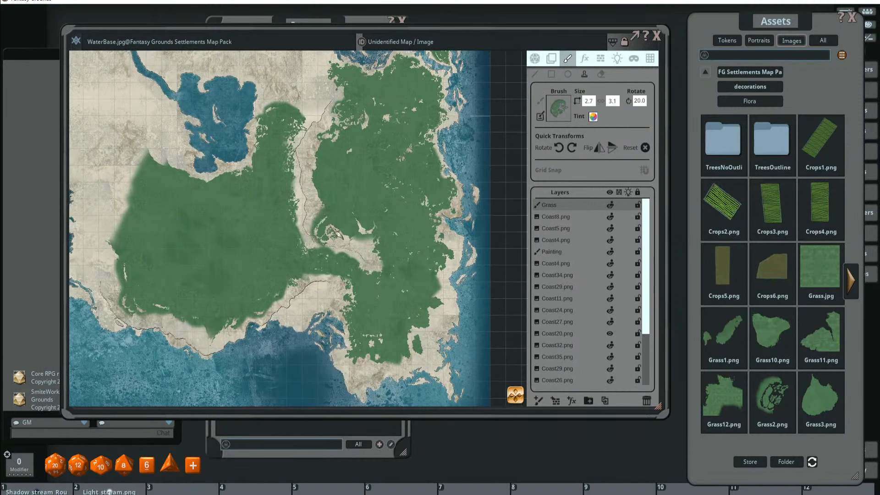
left_click(337, 233)
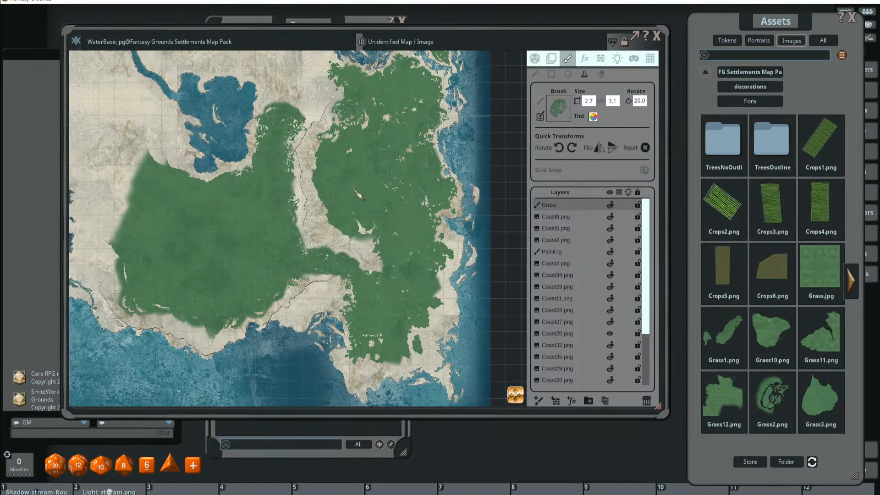
scroll(316, 170, "up", 3)
scroll(311, 167, "down", 1)
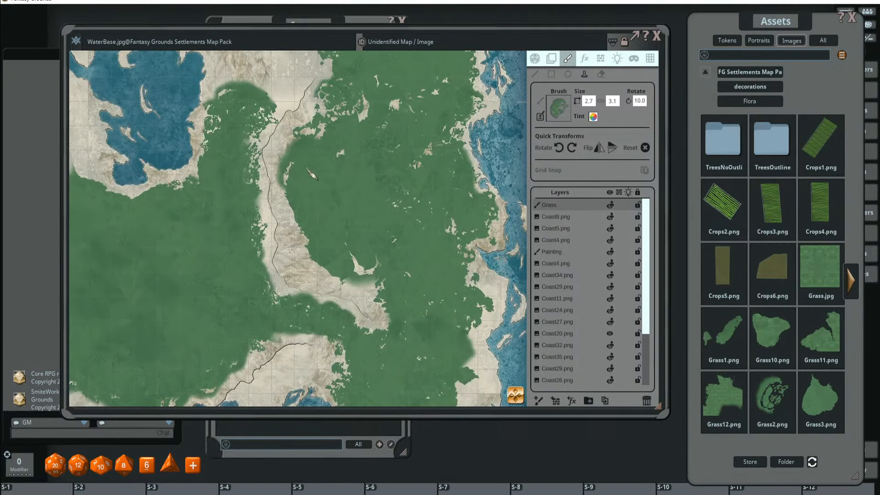
left_click(312, 170)
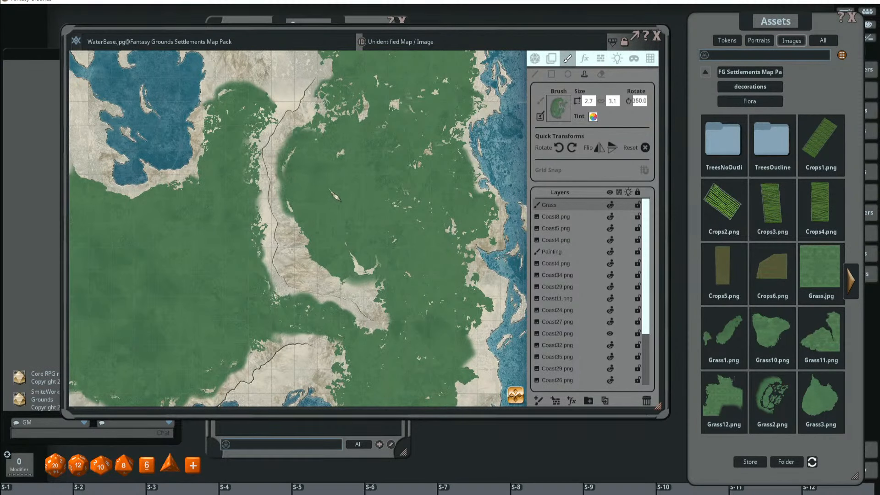
- Continue the eastern grassland's riverside edge and fill its remaining gaps with 2.7 by 3.1 patches rotated to 330 and 305
scroll(314, 180, "down", 4)
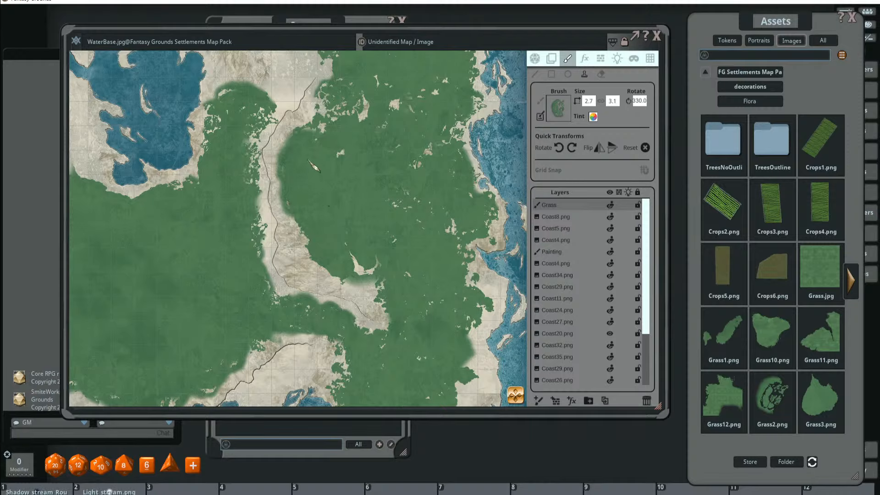
left_click_drag(315, 168, 306, 161)
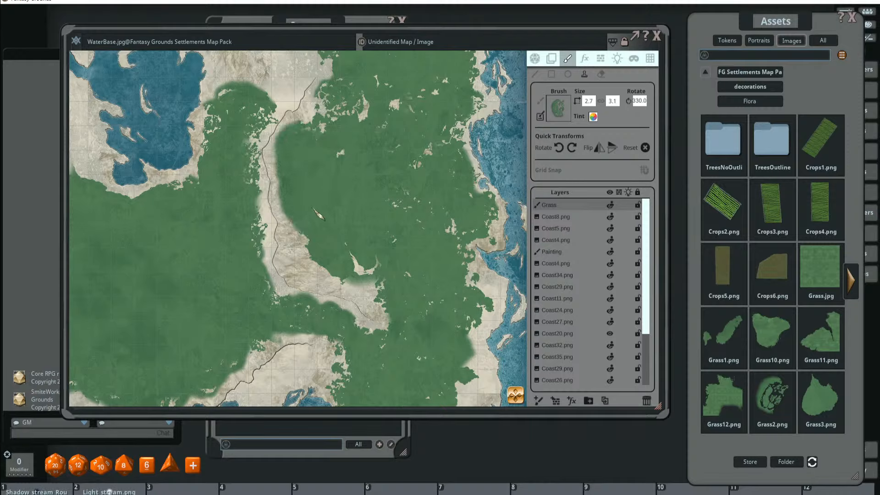
scroll(334, 249, "down", 5)
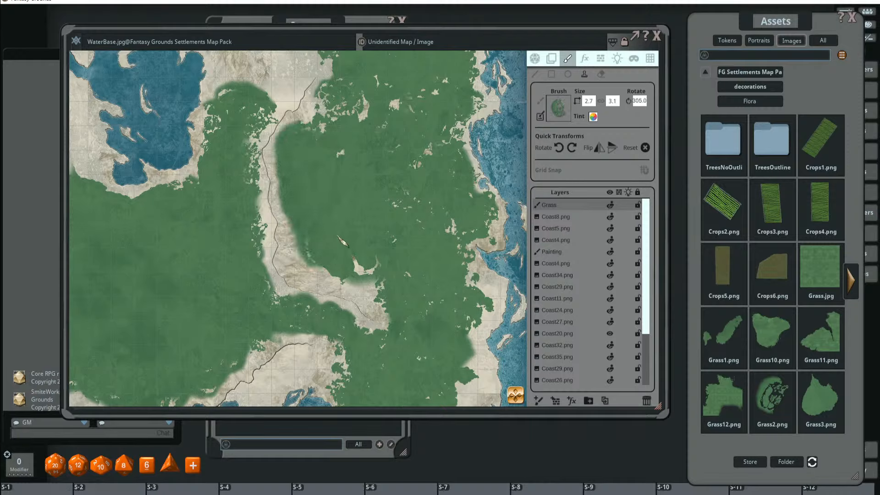
left_click(314, 241)
- Shrink the grass stamp to 1.4 by 1.6 and fill the ground between the southern river and bay with patches rotated to 75 and 40
scroll(381, 211, "down", 3)
left_click_drag(407, 236, 429, 204)
scroll(360, 279, "up", 15)
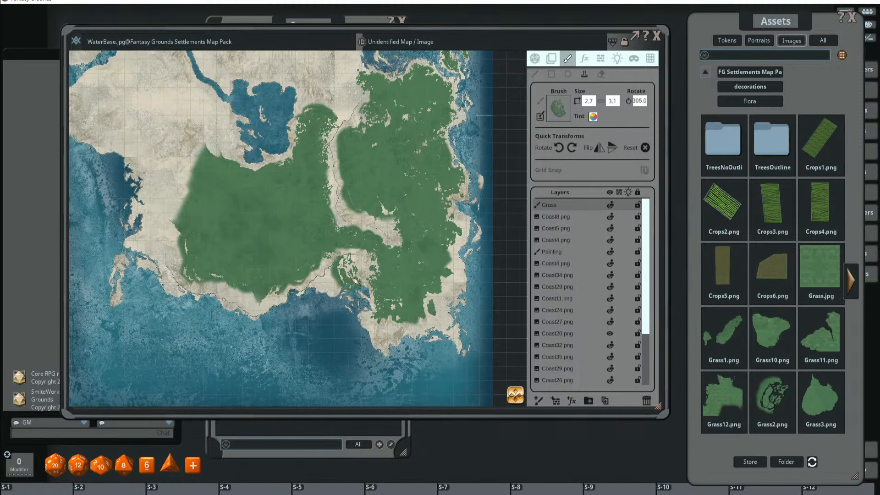
scroll(360, 280, "up", 3)
scroll(350, 274, "up", 1)
scroll(350, 274, "down", 6)
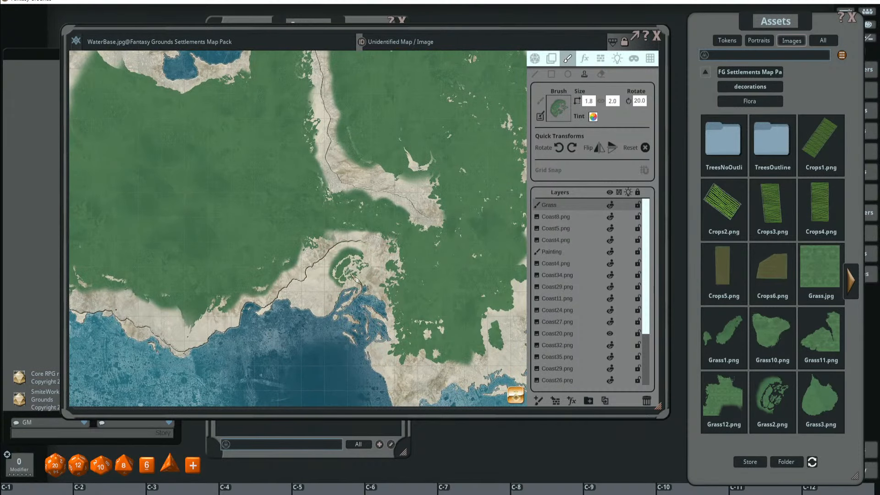
scroll(350, 273, "up", 4)
scroll(373, 271, "up", 7)
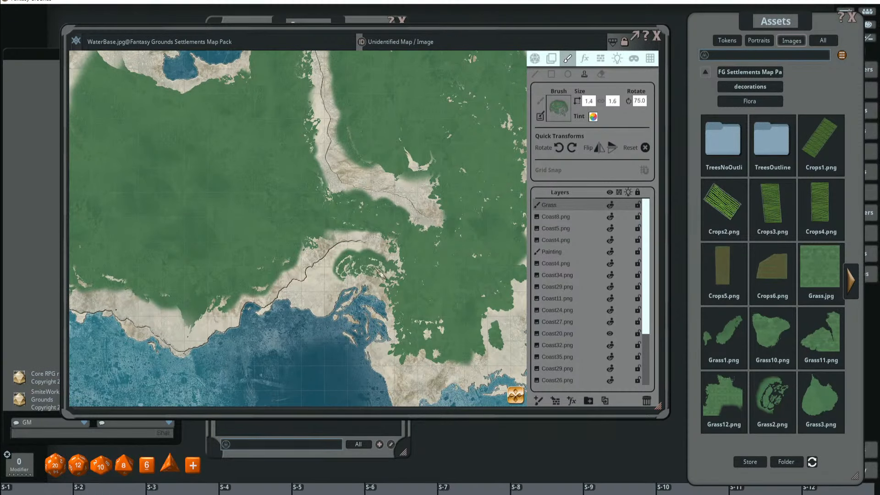
scroll(339, 287, "down", 10)
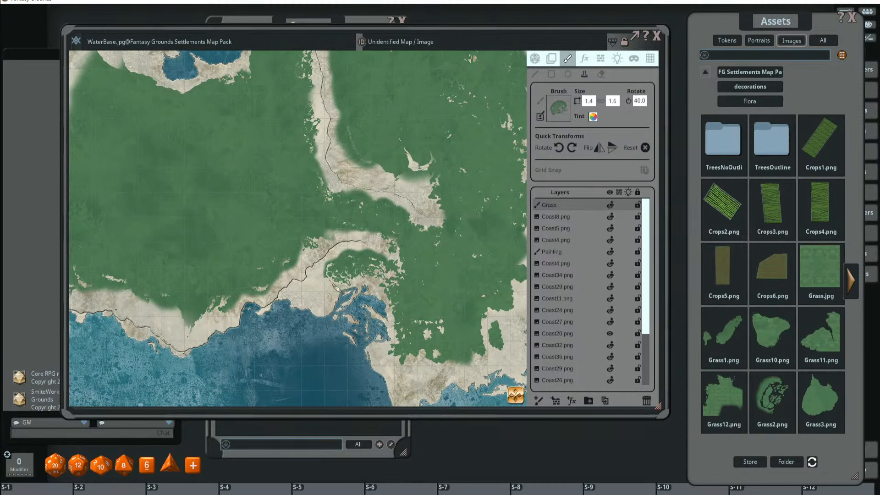
- Extend the grass along the southern river's lower bank toward its mouth with 1.4 by 1.6 patches rotated to 70, 220, 185 and 205
scroll(327, 297, "up", 20)
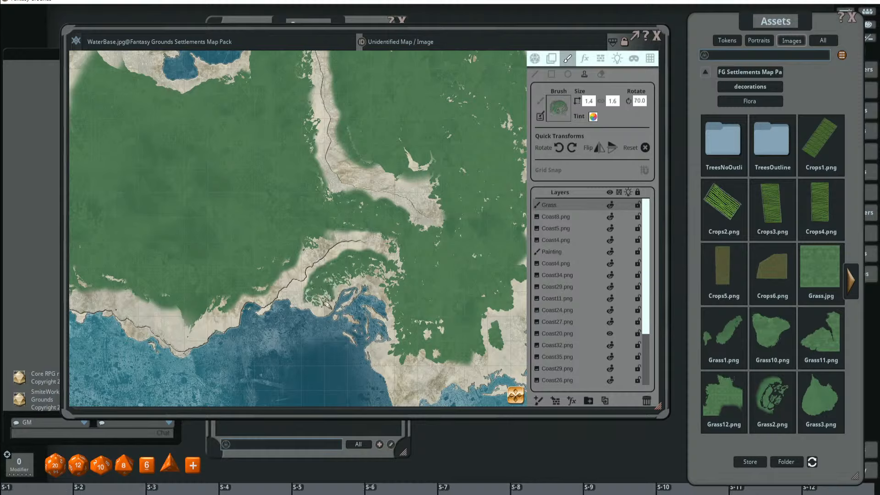
scroll(326, 297, "up", 11)
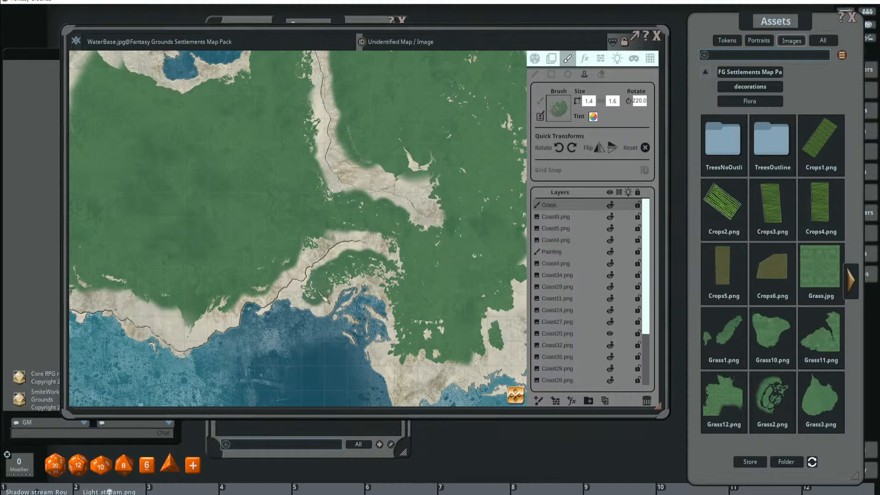
scroll(327, 297, "down", 5)
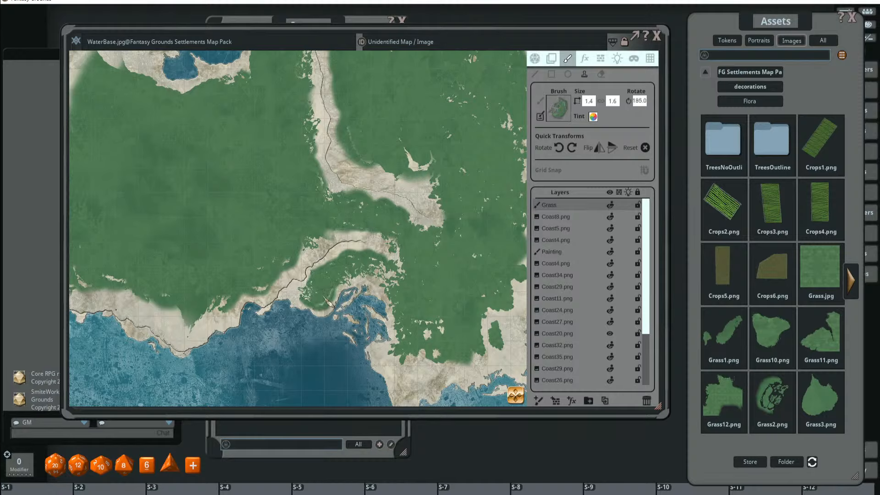
scroll(326, 297, "down", 2)
scroll(375, 255, "up", 10)
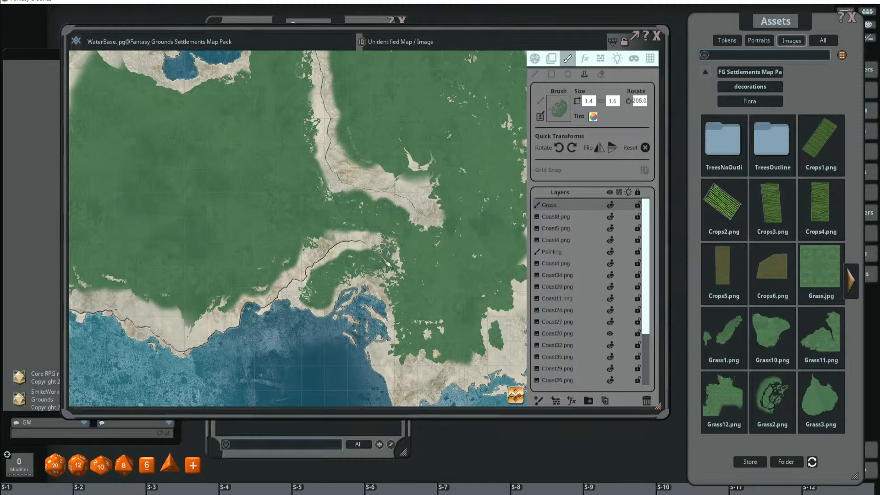
- Blend the new riverbank grass into the eastern grassland around the southern river's inland end with patches rotated to 140, 50 and 345
scroll(362, 266, "down", 17)
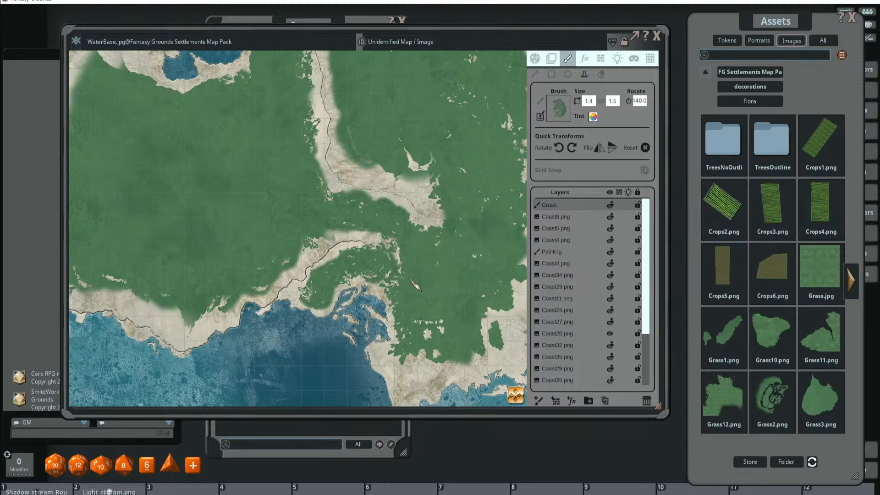
scroll(367, 275, "up", 3)
scroll(357, 271, "down", 13)
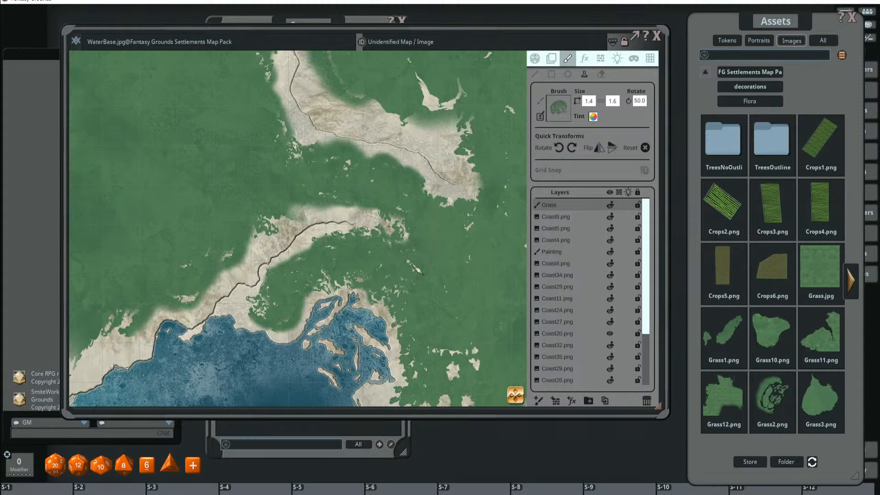
scroll(367, 220, "down", 6)
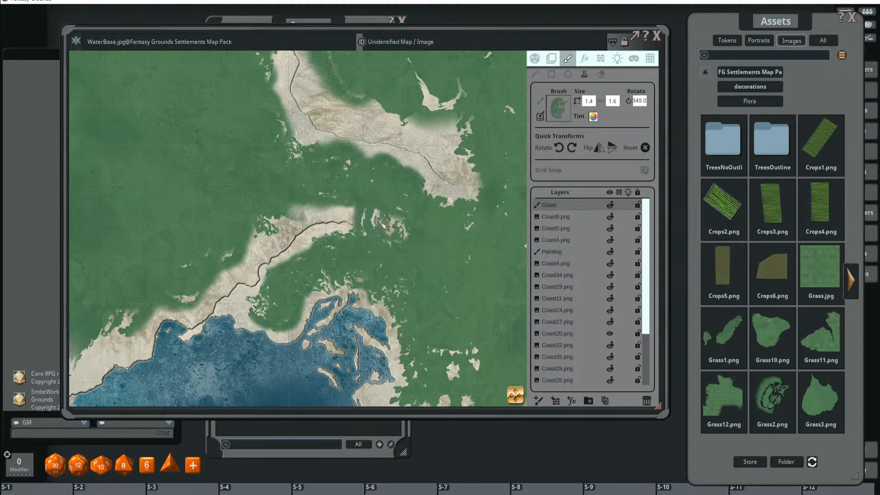
scroll(408, 250, "down", 7)
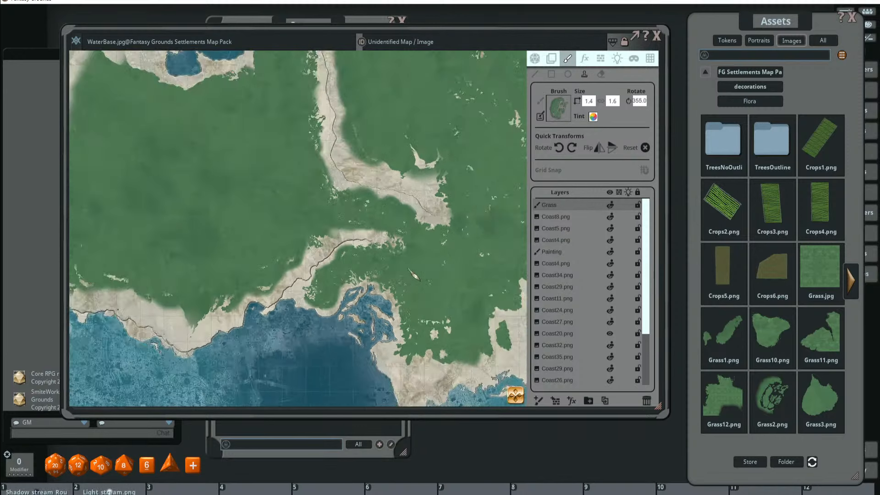
- Enlarge the stamp to 3.4 by 3.8 and extend the western grassland's northwestern edge with patches rotated to 355 and 260
left_click_drag(450, 274, 365, 283)
scroll(371, 291, "down", 2)
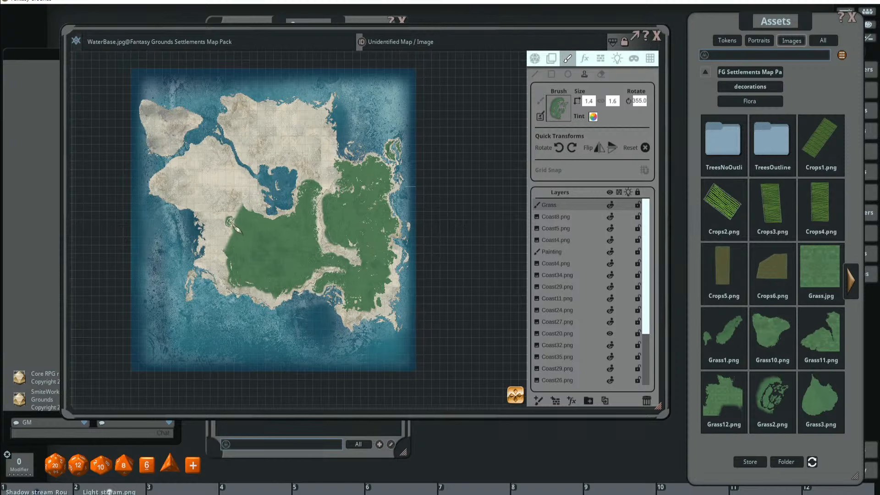
scroll(236, 227, "up", 4)
scroll(247, 221, "up", 2)
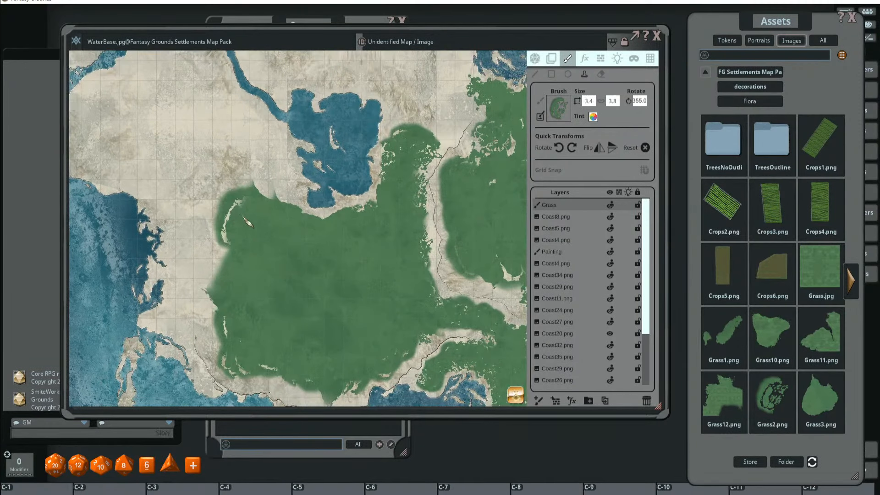
mouse_move(248, 223)
left_mouse_down()
mouse_move(233, 211)
mouse_move(218, 243)
mouse_move(220, 234)
mouse_move(246, 272)
mouse_move(206, 275)
mouse_move(242, 260)
mouse_move(197, 215)
mouse_move(234, 261)
left_mouse_up()
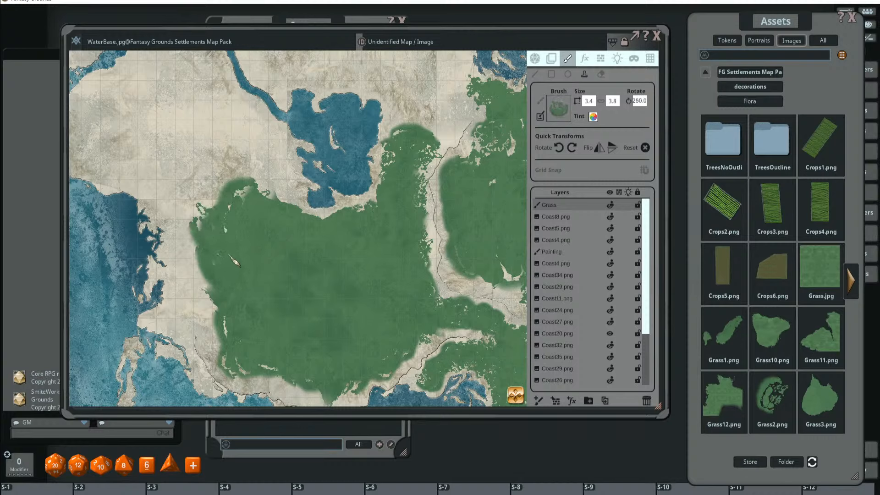
left_click(207, 276)
- Roughen the western grassland's west and northwest edges with 3.4 by 3.8 patches rotated to 160, 135 and 200
scroll(224, 226, "down", 11)
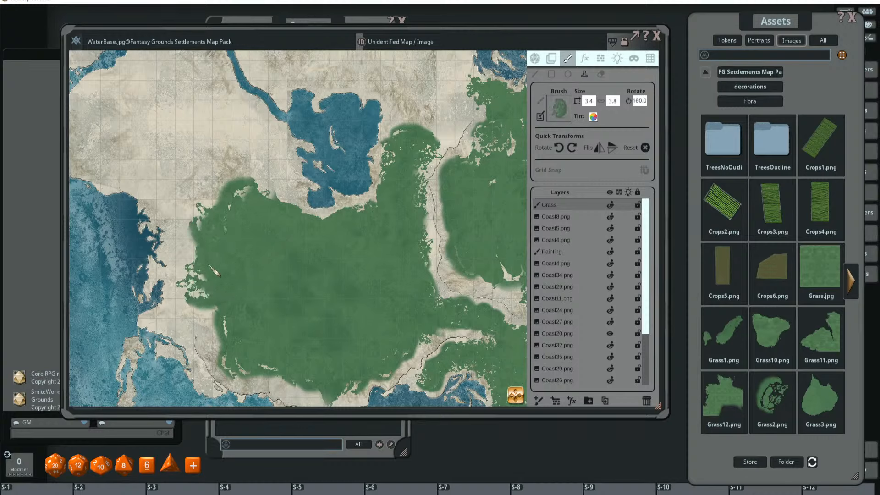
left_click(209, 265)
scroll(213, 275, "down", 5)
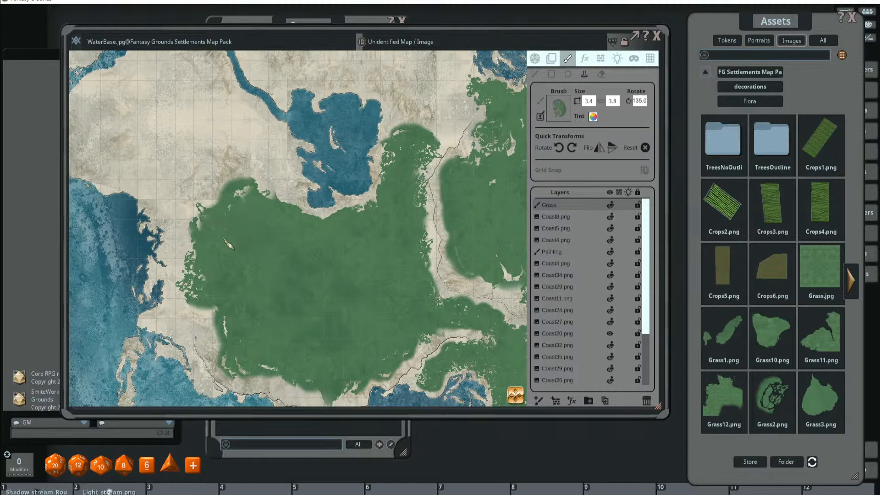
left_click(222, 224)
scroll(225, 224, "up", 12)
left_click(222, 224)
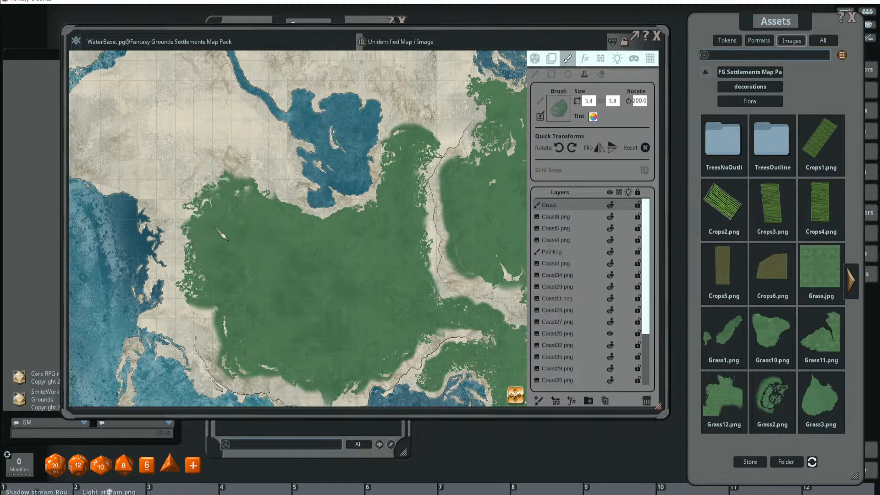
scroll(210, 221, "up", 8)
left_click(213, 221)
- Round out the western grassland's northern edge west of the lake with 3.4 by 3.8 patches rotated to 270, 305, 35 and 60
scroll(214, 223, "up", 4)
scroll(225, 223, "up", 10)
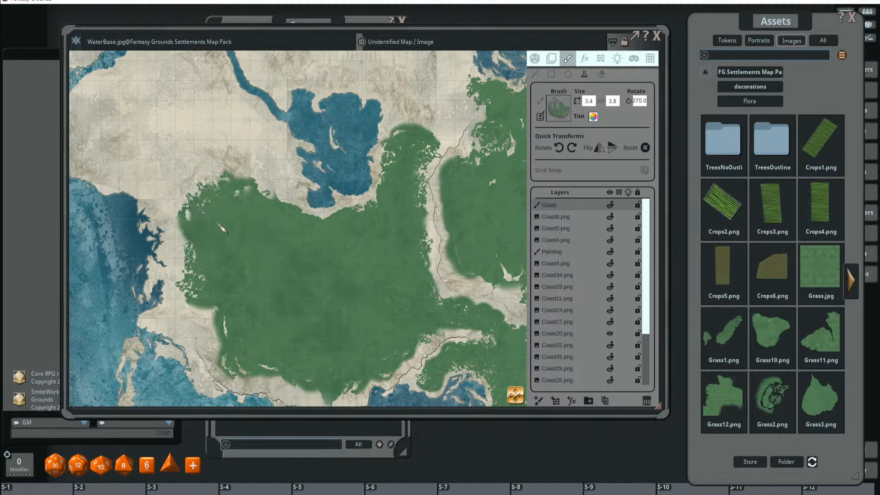
scroll(254, 225, "up", 6)
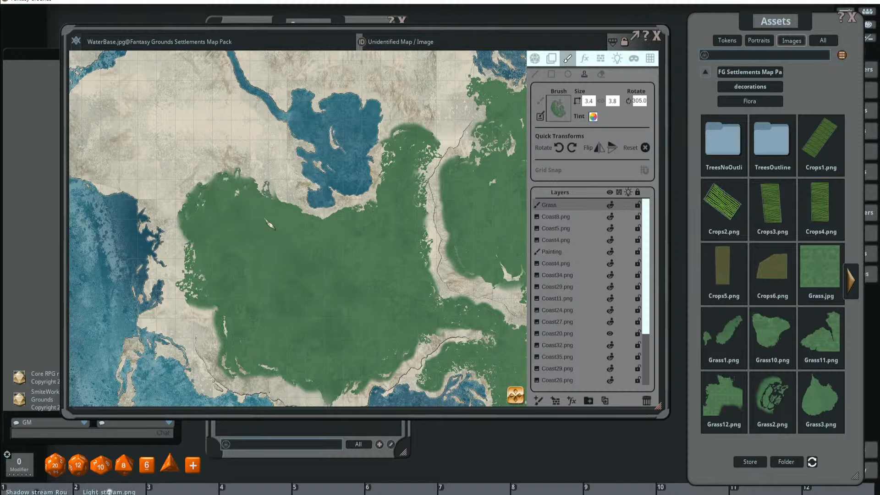
left_click(247, 225)
scroll(253, 225, "up", 12)
left_click(259, 226)
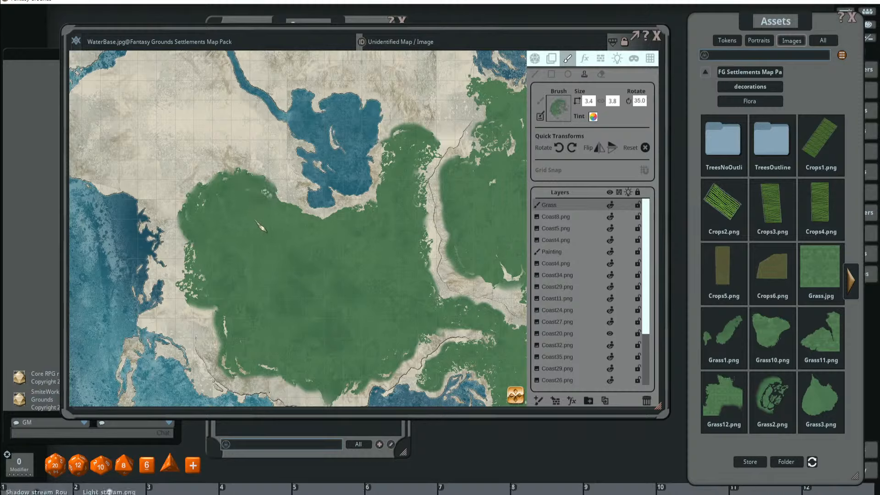
scroll(267, 218, "up", 5)
scroll(257, 211, "down", 5)
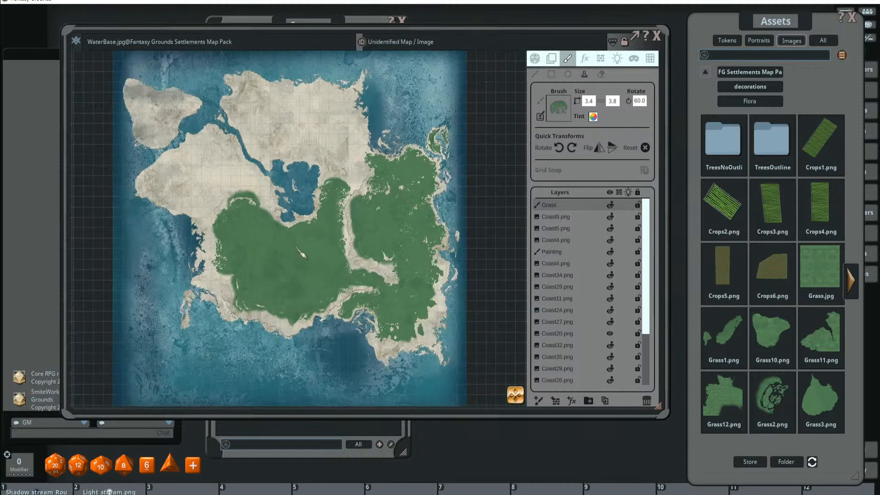
- Fill the notch in the western grassland's southwestern edge with a 3.4 by 3.8 patch and return the stamp's rotation to 0
scroll(268, 270, "up", 2)
scroll(268, 272, "up", 3)
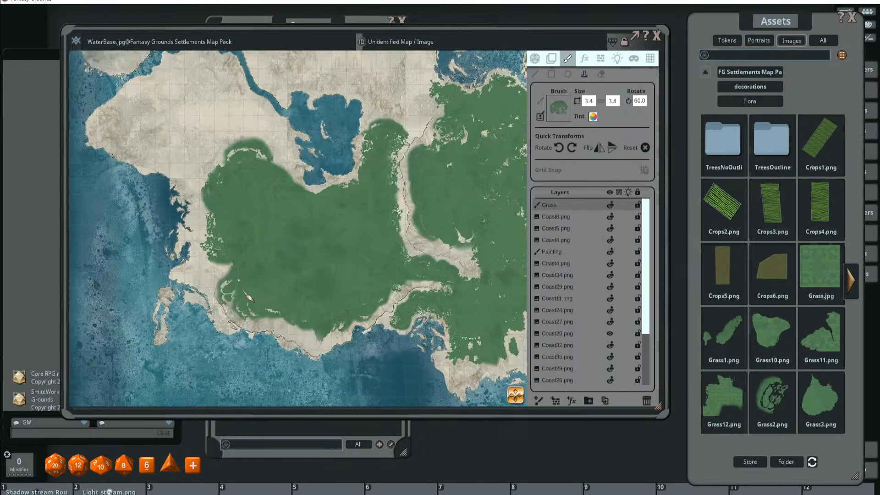
scroll(249, 264, "down", 7)
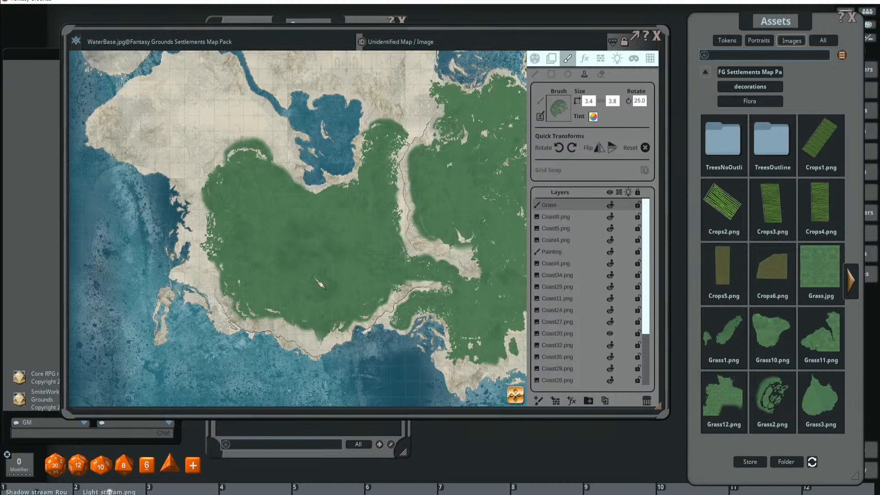
scroll(243, 263, "down", 5)
scroll(326, 285, "down", 3)
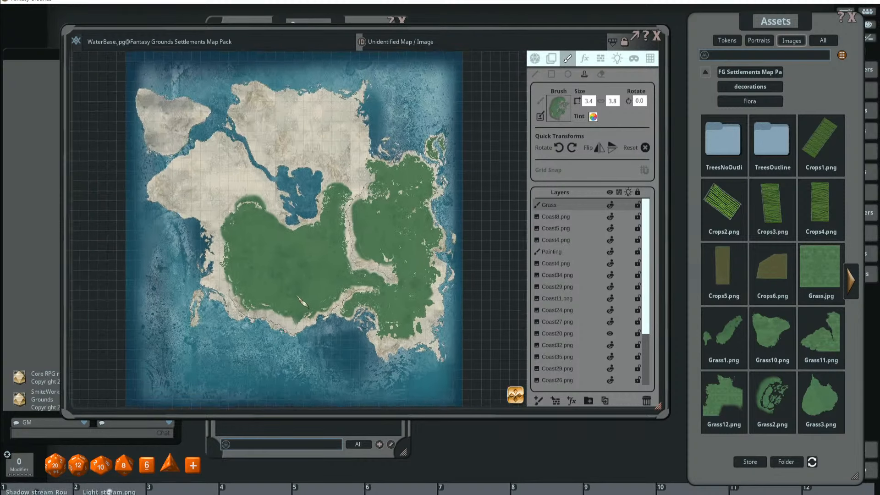
- Open the grass stamp's tint colour, set green to 210, and preview the tint over both grasslands
scroll(231, 274, "up", 2)
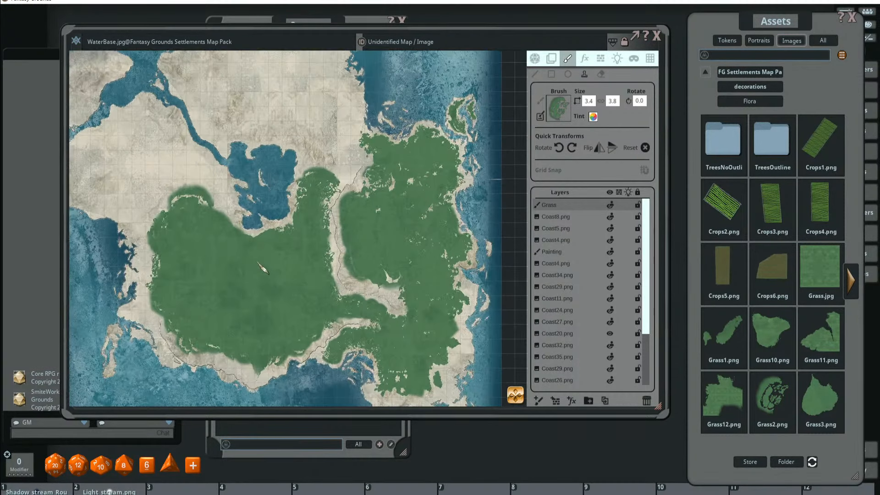
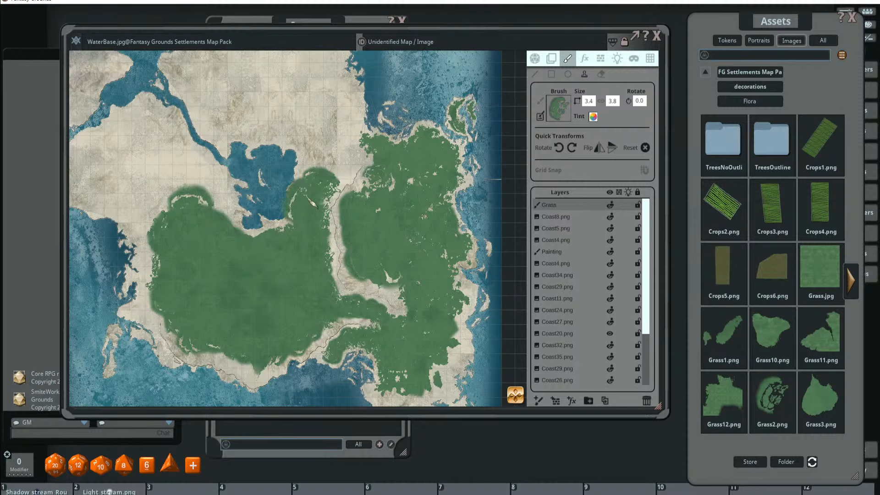
scroll(325, 223, "down", 3)
scroll(330, 228, "up", 3)
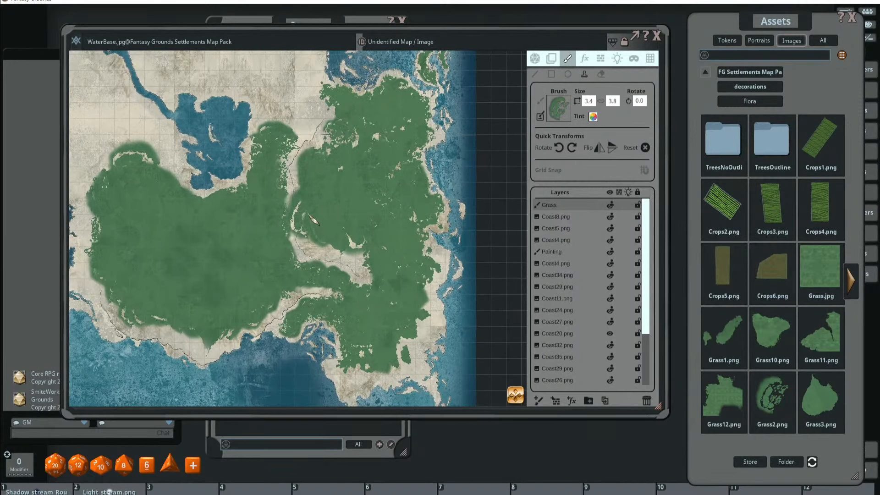
scroll(311, 217, "down", 3)
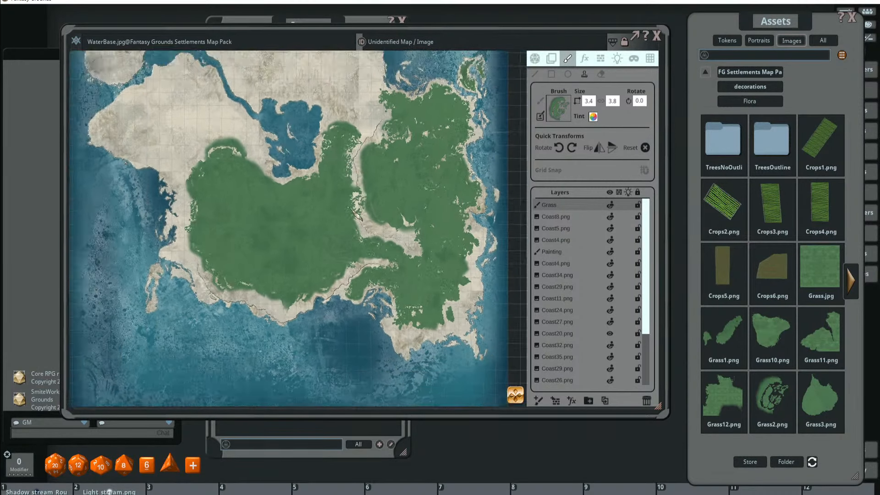
left_click(593, 117)
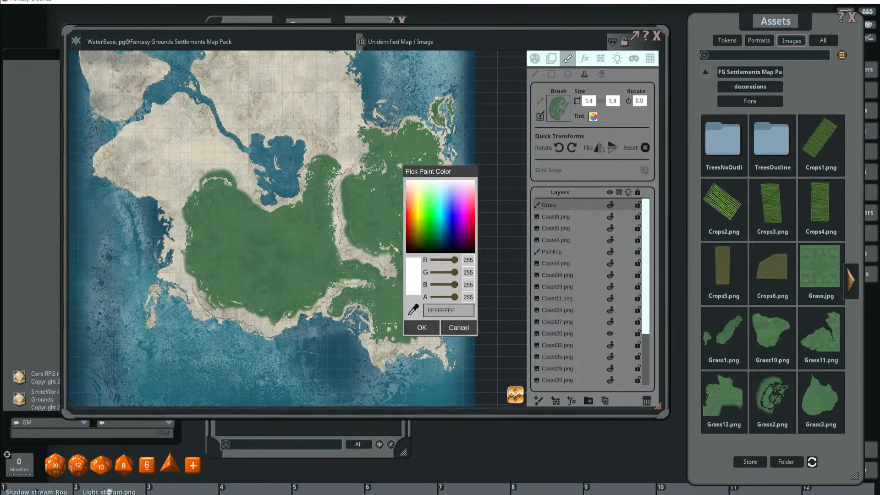
mouse_move(455, 260)
left_mouse_down()
mouse_move(434, 265)
mouse_move(470, 280)
mouse_move(451, 274)
mouse_move(459, 261)
left_mouse_up()
scroll(280, 229, "up", 2)
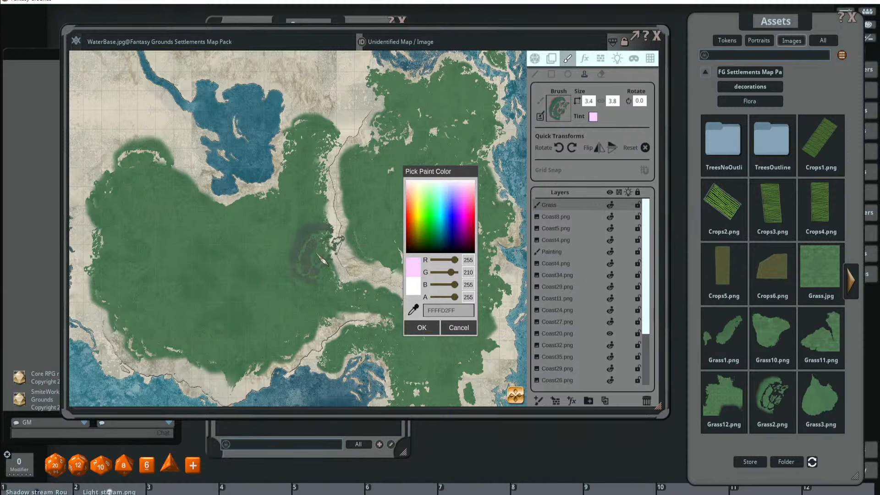
scroll(288, 255, "up", 2)
scroll(292, 261, "down", 5)
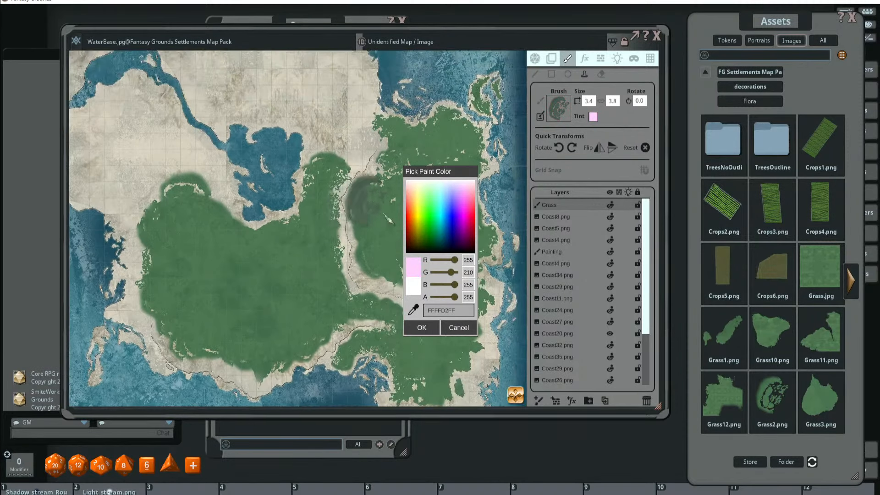
left_click_drag(456, 292, 454, 290)
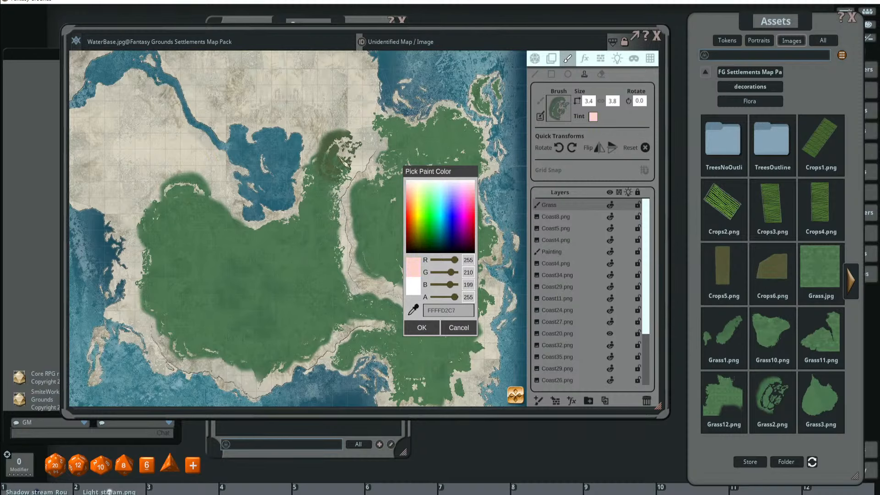
scroll(337, 151, "up", 2)
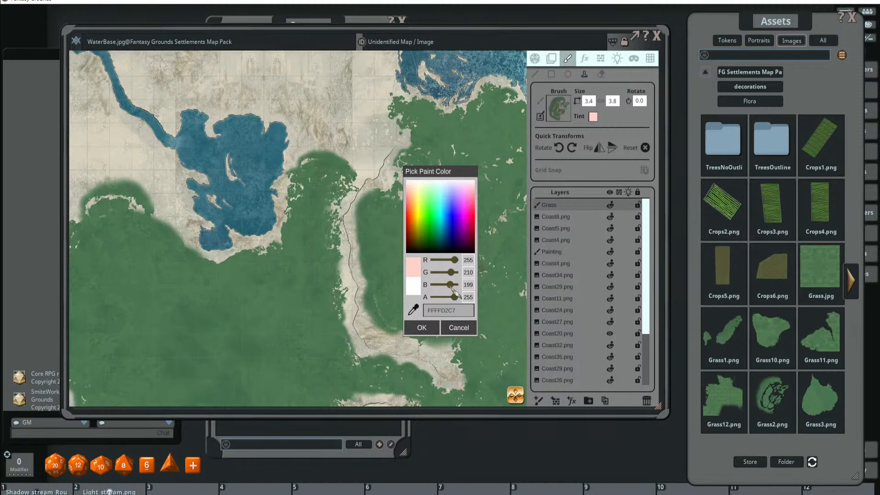
left_click_drag(451, 290, 448, 285)
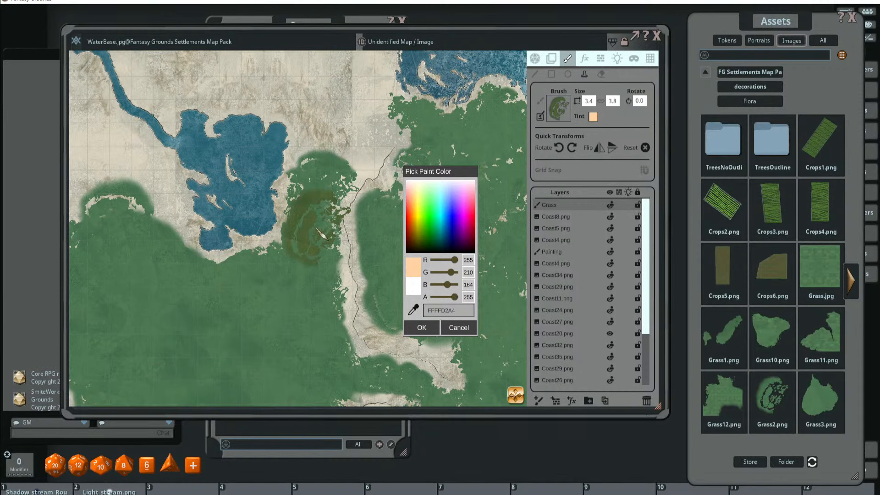
left_click(458, 327)
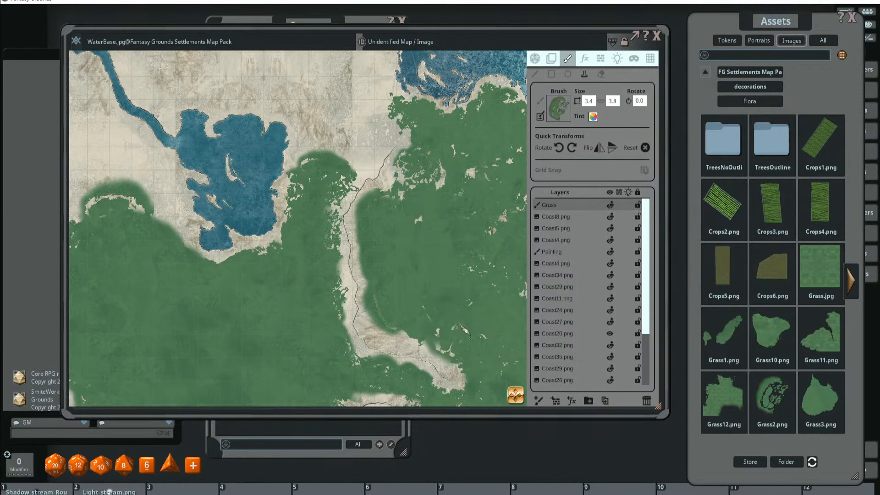
- Add an Adjust colors effect layer above the Grass layer
scroll(412, 297, "down", 3)
left_click_drag(281, 306, 256, 275)
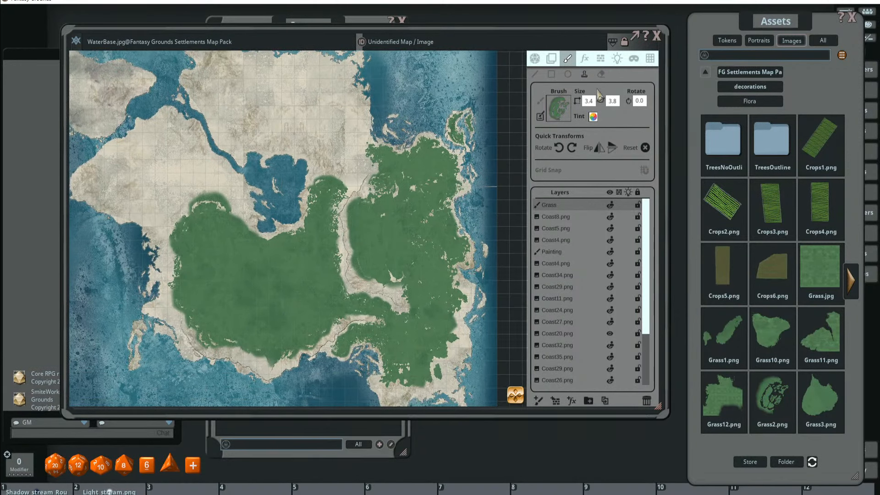
left_click(585, 58)
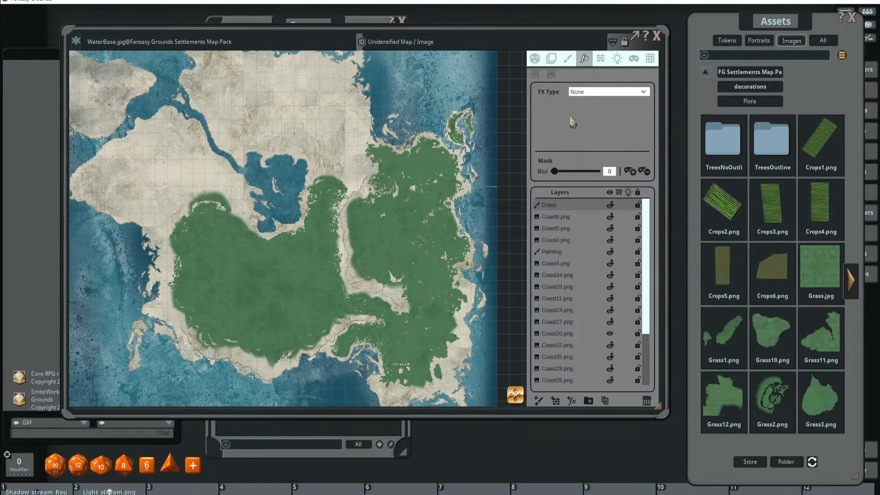
left_click(604, 91)
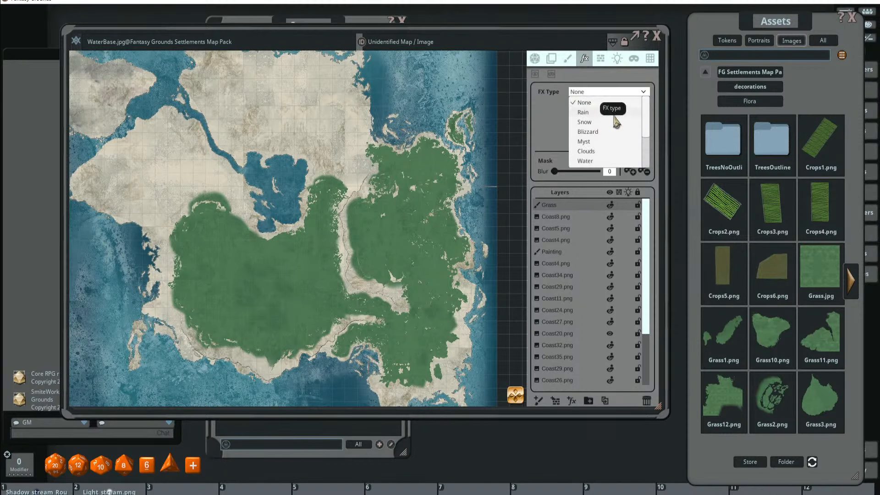
scroll(614, 137, "down", 5)
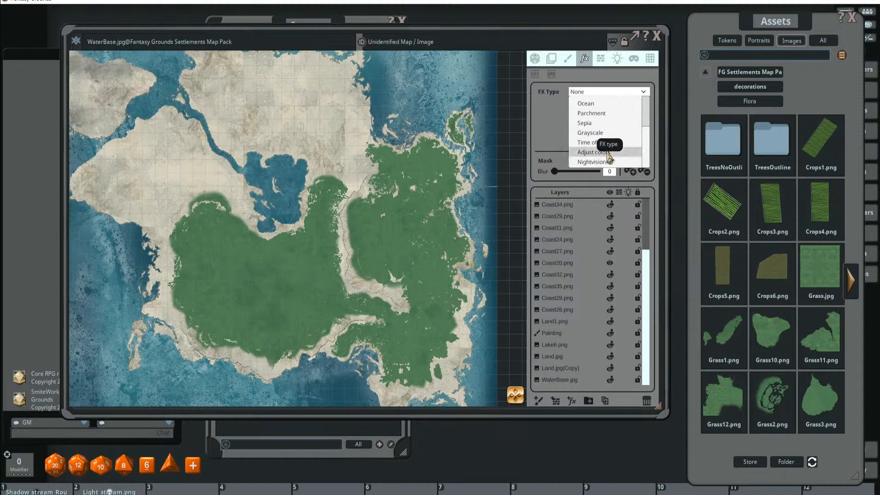
left_click(594, 152)
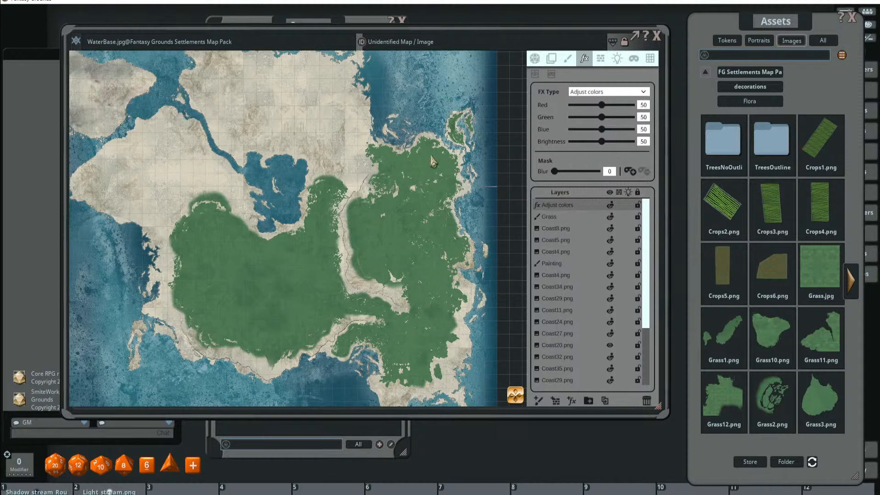
- Set the colour effect's red to 65 and mask the effect off the whole map
left_click_drag(354, 272, 405, 236)
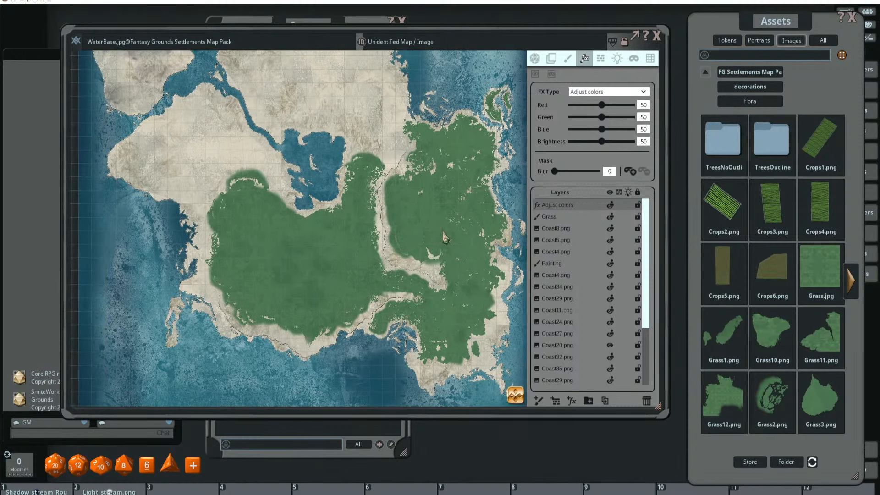
scroll(347, 245, "up", 1)
left_click_drag(344, 248, 346, 230)
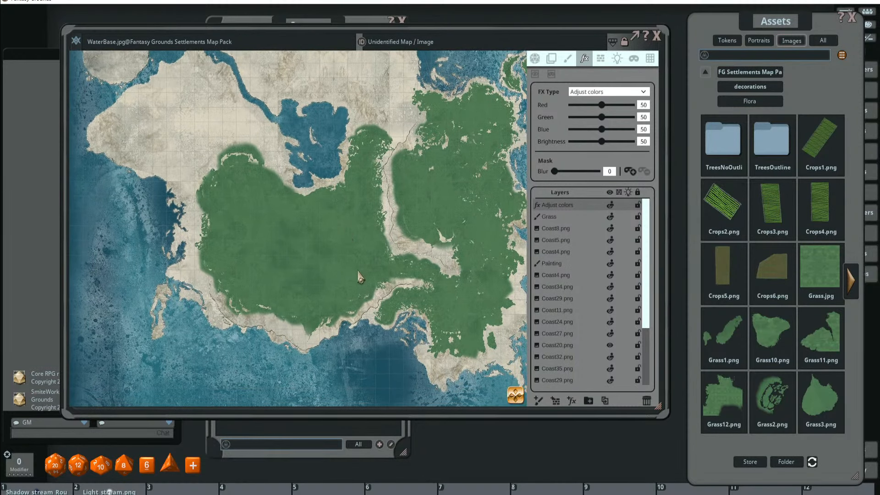
left_click_drag(358, 280, 352, 284)
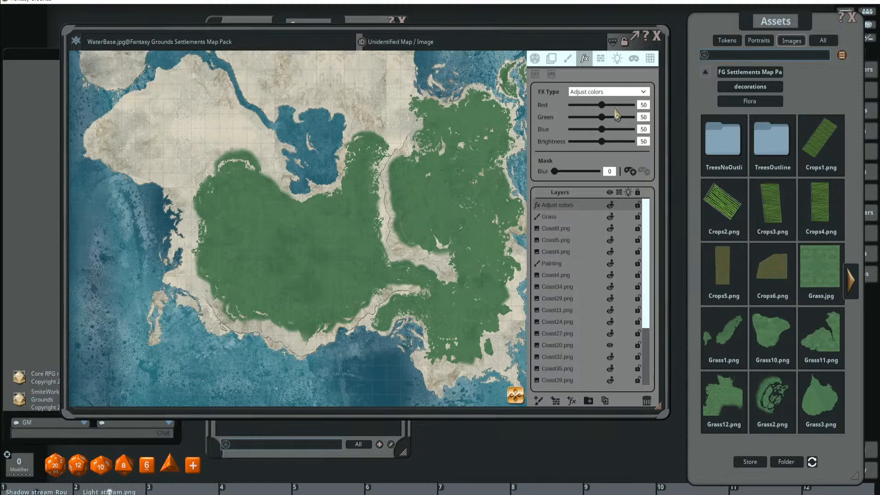
left_click_drag(605, 118, 611, 105)
scroll(312, 180, "up", 5)
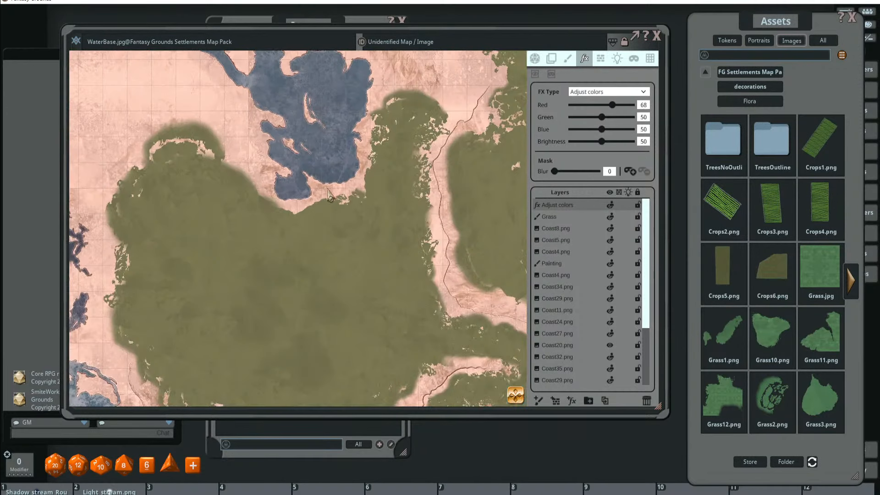
scroll(348, 252, "down", 4)
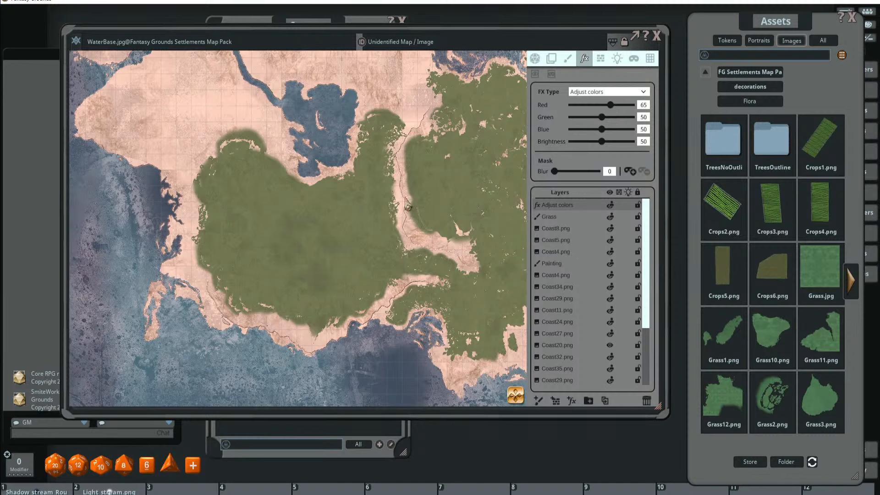
left_click(643, 171)
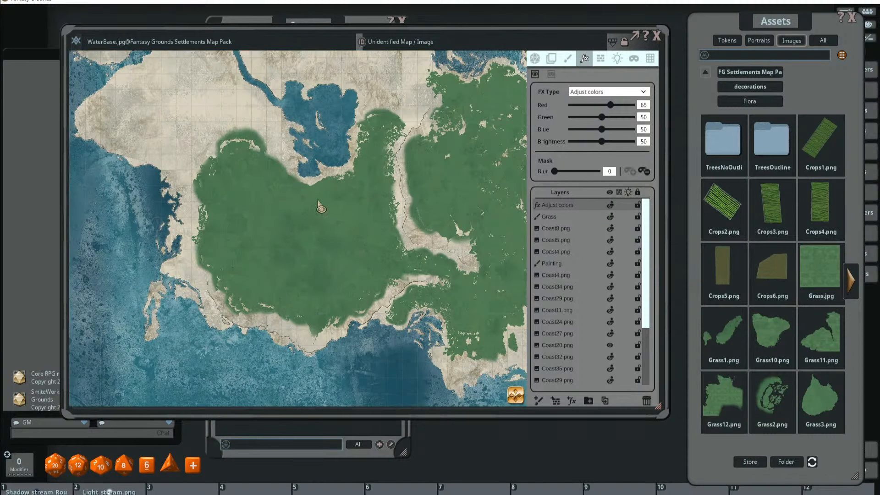
- Reveal the effect in two small freehand patches in the western grassland's northwest, with red at 59 and mask blur at 26
mouse_move(231, 174)
left_mouse_down()
mouse_move(229, 197)
mouse_move(239, 189)
mouse_move(226, 173)
left_mouse_up()
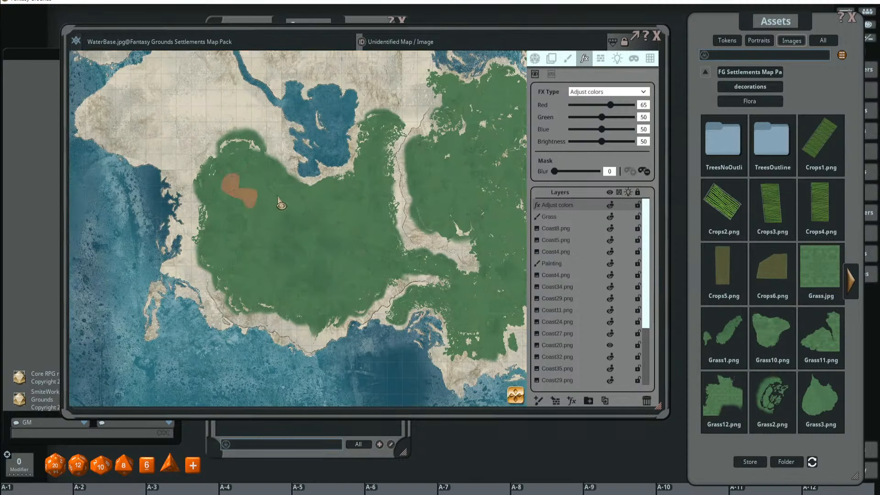
mouse_move(275, 200)
left_mouse_down()
mouse_move(281, 210)
mouse_move(285, 192)
left_mouse_up()
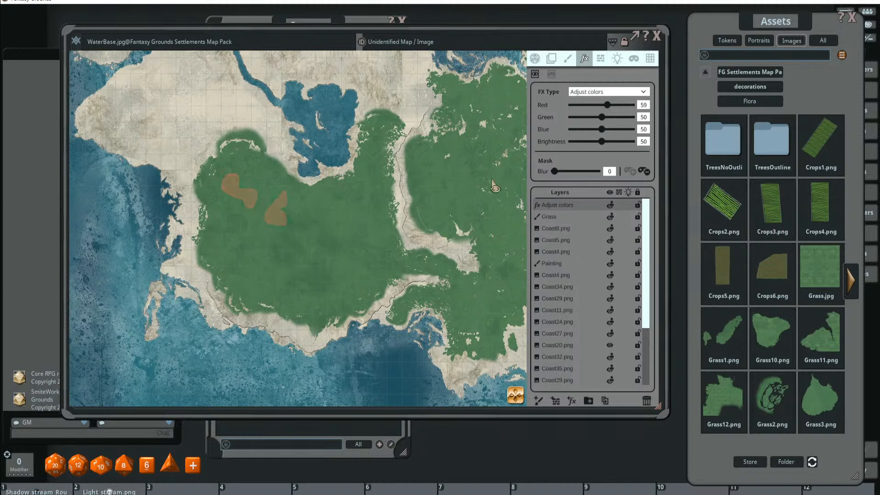
left_click_drag(555, 171, 559, 171)
scroll(333, 208, "up", 2)
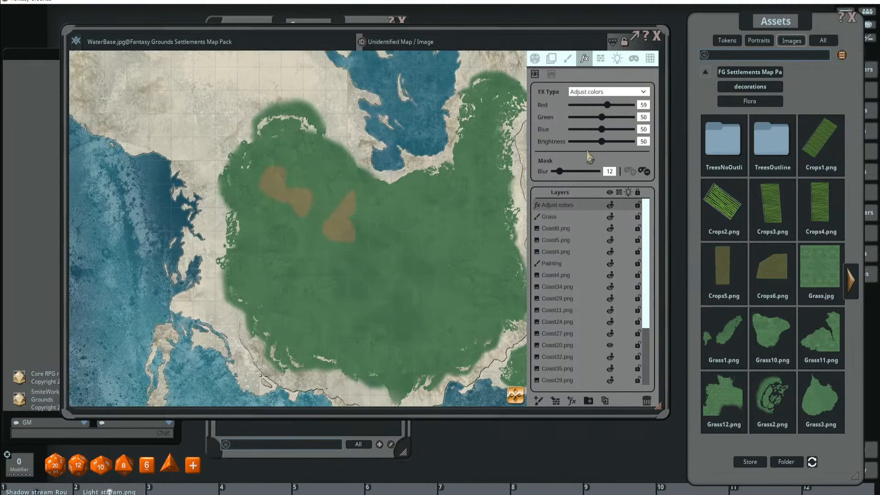
left_click_drag(566, 171, 565, 171)
scroll(401, 214, "down", 3)
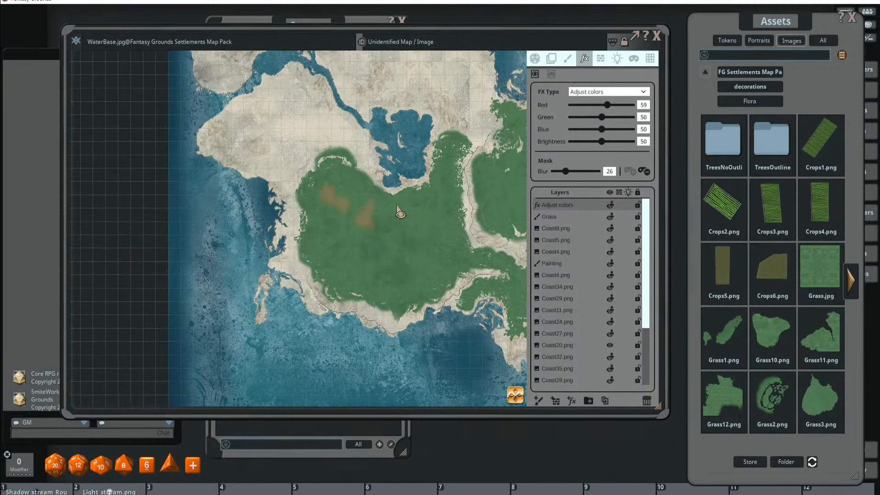
- Unmask further irregular patches around the first two and south of the lake in the western grassland
scroll(395, 210, "up", 4)
key("alt")
mouse_move(291, 243)
left_mouse_down()
mouse_move(277, 214)
mouse_move(286, 211)
left_mouse_up()
mouse_move(313, 167)
left_mouse_down()
mouse_move(299, 168)
mouse_move(309, 153)
mouse_move(293, 163)
left_mouse_up()
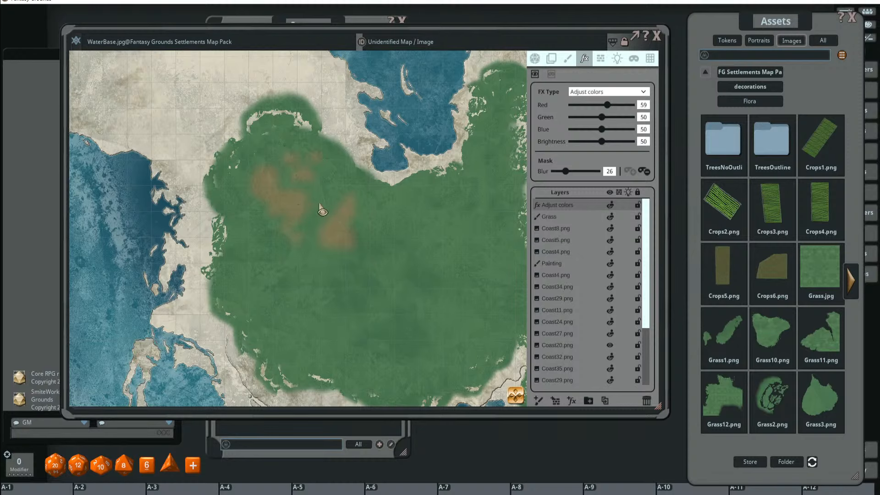
left_click_drag(314, 204, 298, 194)
mouse_move(378, 238)
left_mouse_down()
mouse_move(281, 218)
mouse_move(343, 180)
mouse_move(305, 188)
left_mouse_up()
key("alt")
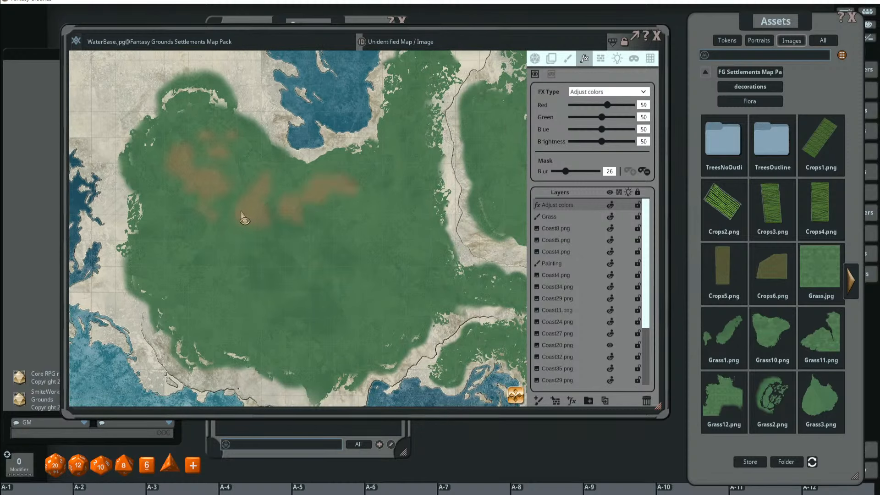
- Unmask a large area in the eastern part of the western grassland with overlapping rectangles
left_click_drag(361, 228, 400, 317)
scroll(420, 287, "down", 4)
left_click_drag(401, 258, 429, 304)
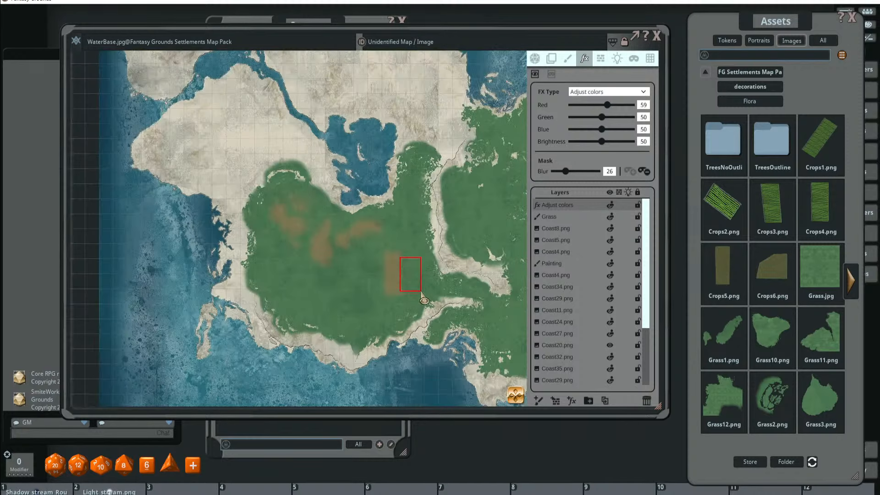
scroll(403, 279, "up", 3)
left_click_drag(338, 216, 385, 304)
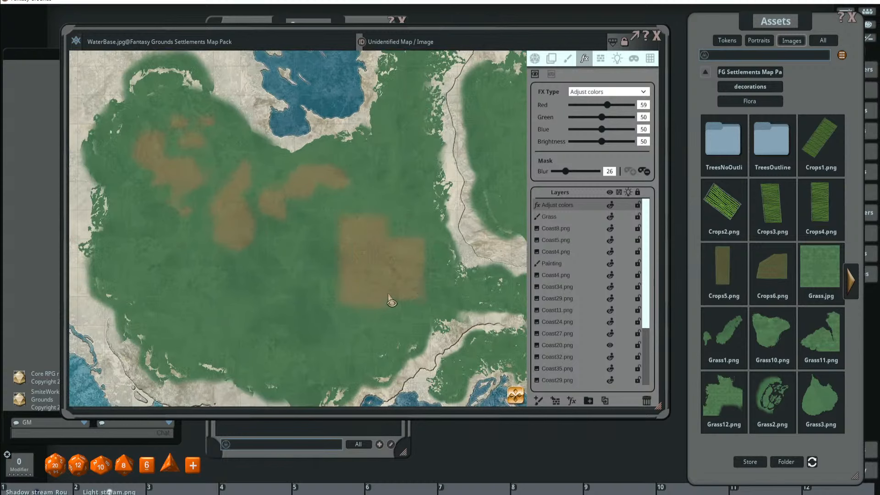
- Break up the large eastern patch's blocky outline and unmask smaller patches in the grassland's south-centre and southwest
scroll(364, 278, "down", 2)
mouse_move(356, 260)
left_mouse_down()
mouse_move(329, 280)
mouse_move(349, 261)
mouse_move(335, 236)
mouse_move(383, 216)
mouse_move(360, 231)
mouse_move(398, 261)
mouse_move(379, 305)
mouse_move(415, 291)
mouse_move(395, 298)
left_mouse_up()
mouse_move(253, 270)
left_mouse_down()
mouse_move(269, 294)
mouse_move(262, 265)
mouse_move(236, 261)
left_mouse_up()
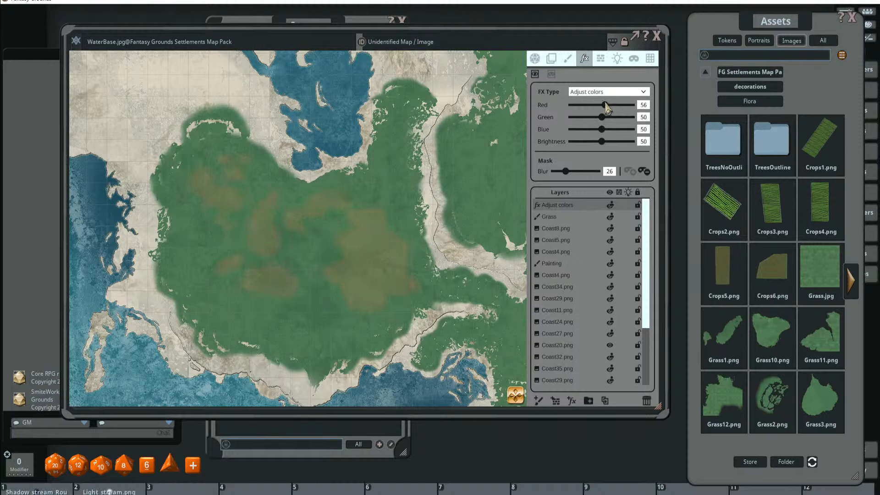
- Set the colour effect's red and green to 52 and its brightness to 54
left_click_drag(602, 120, 606, 110)
scroll(380, 208, "down", 3)
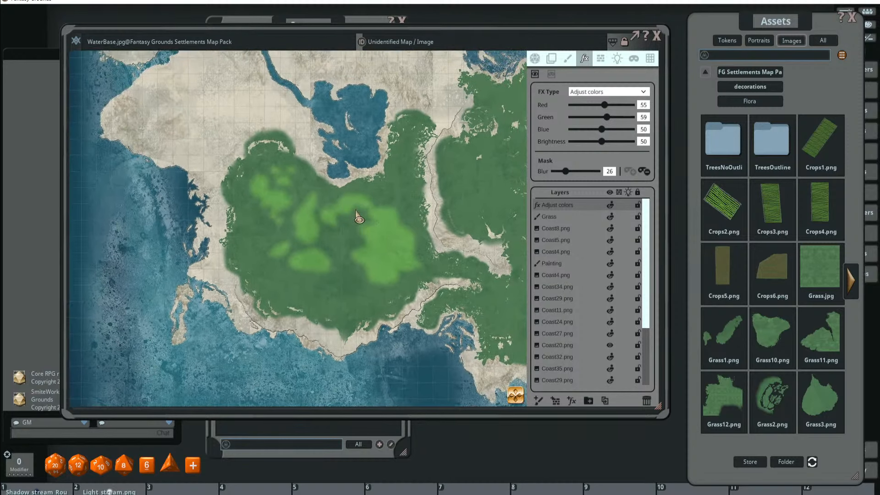
scroll(359, 219, "up", 2)
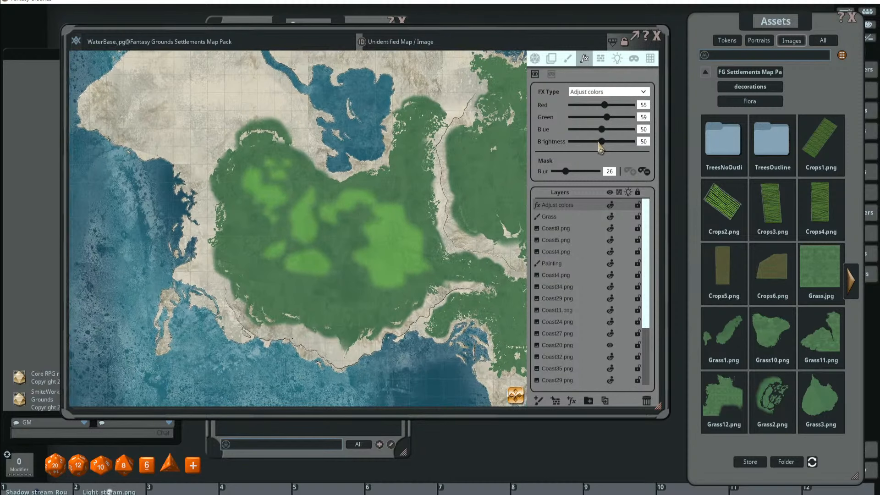
left_click_drag(600, 143, 604, 142)
scroll(380, 189, "up", 2)
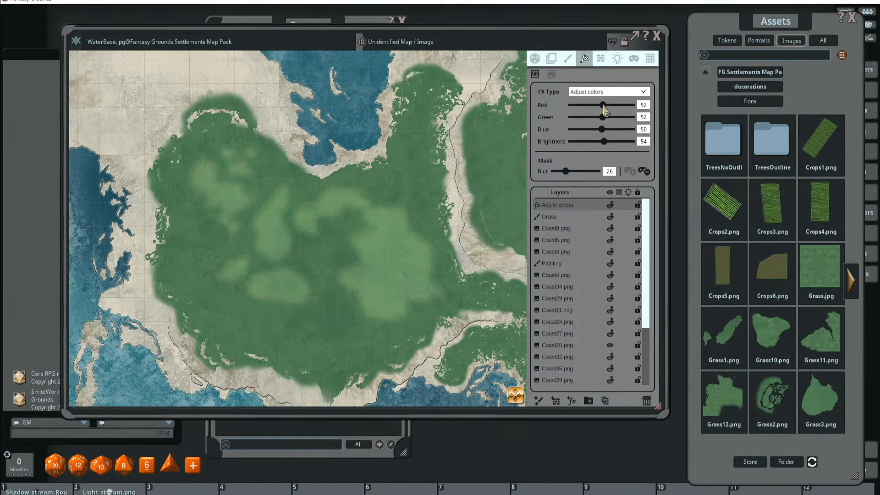
scroll(400, 197, "down", 3)
scroll(384, 198, "up", 2)
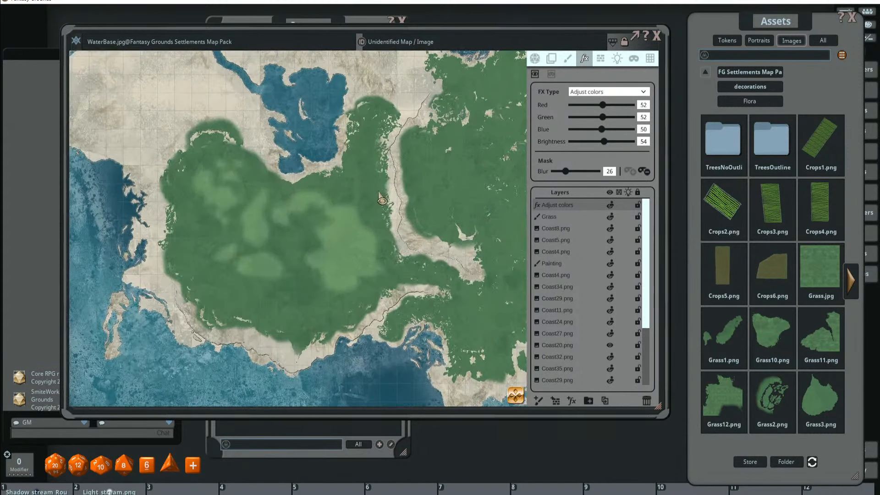
- Extend the unmasked patches across the grassland's south-centre and set the effect's brightness to 52
scroll(339, 207, "up", 2)
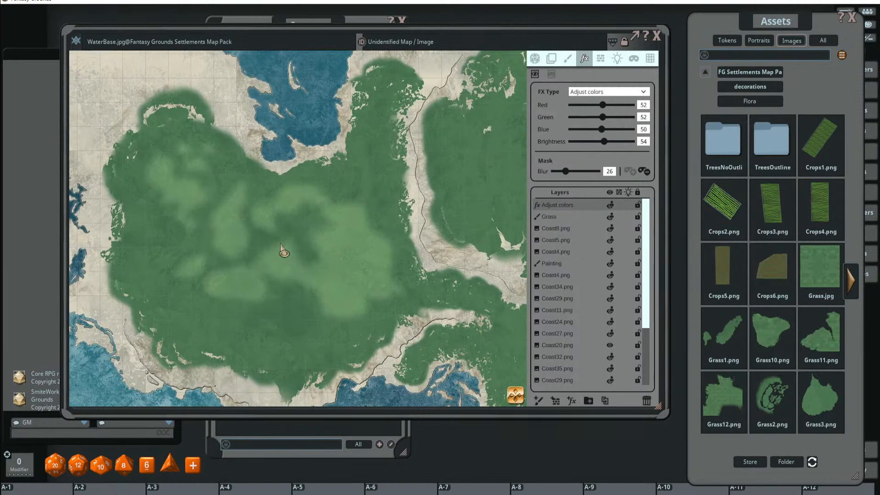
left_click_drag(232, 301, 290, 320)
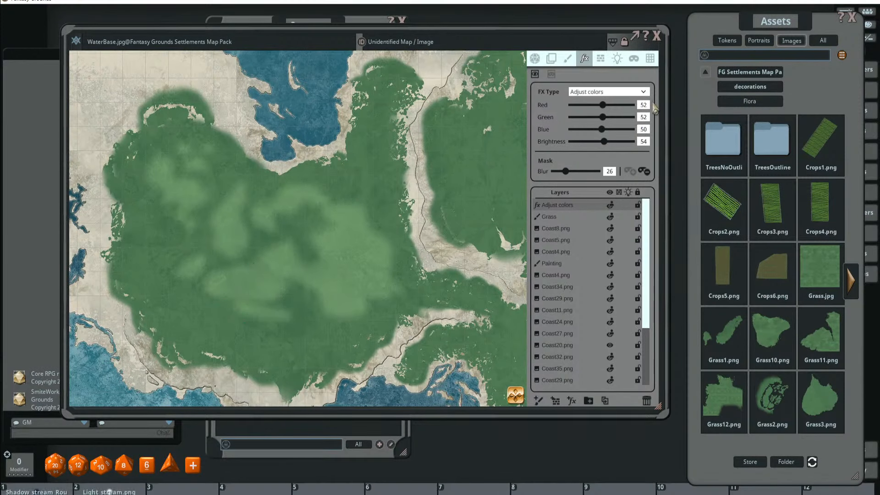
double_click(646, 143)
key("Return")
scroll(397, 196, "down", 5)
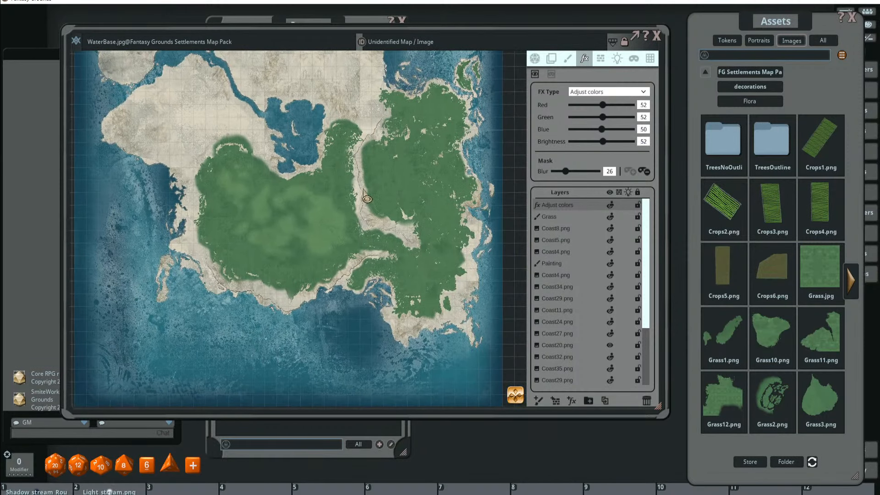
scroll(304, 233, "up", 2)
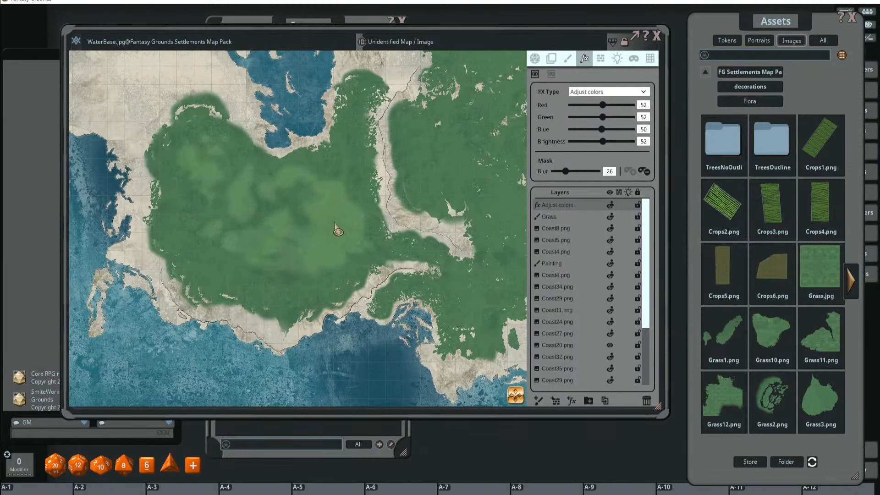
- Try a red value of 21 for the colour effect
left_click(644, 106)
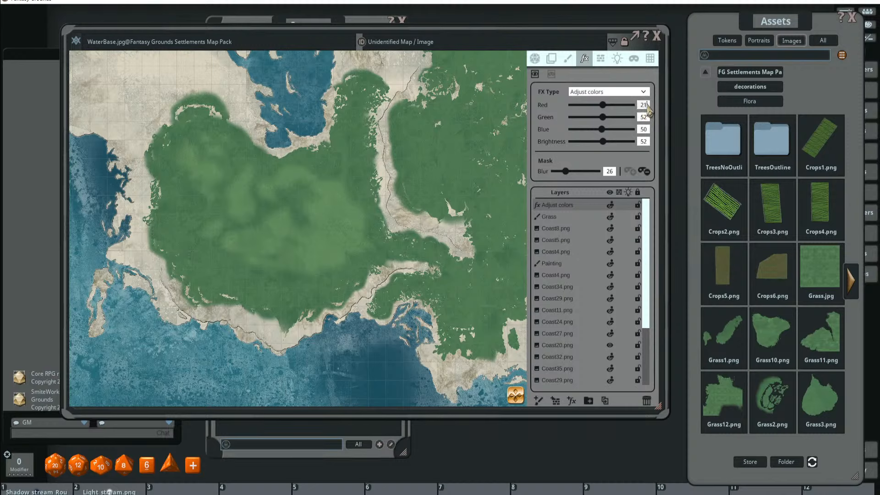
type("21")
key("Return")
- Set the colour effect's red to 51 and check the patches over the whole map
left_click(645, 106)
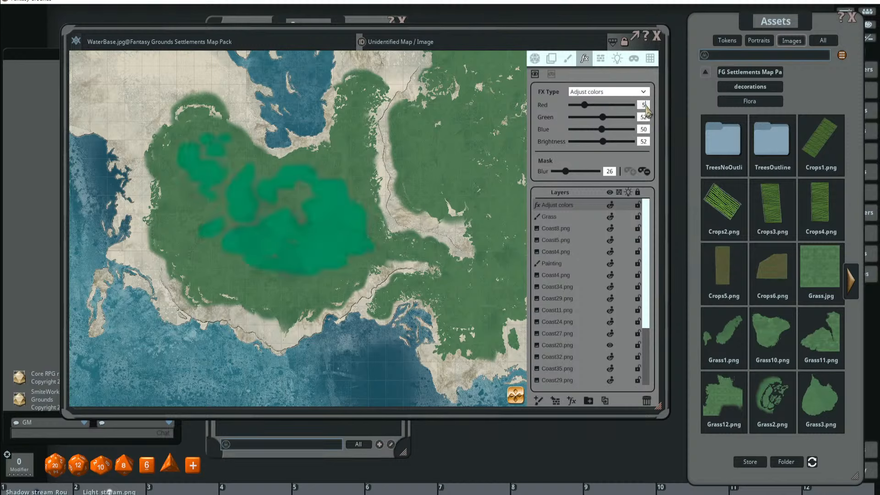
type("51")
key("Return")
scroll(394, 171, "down", 3)
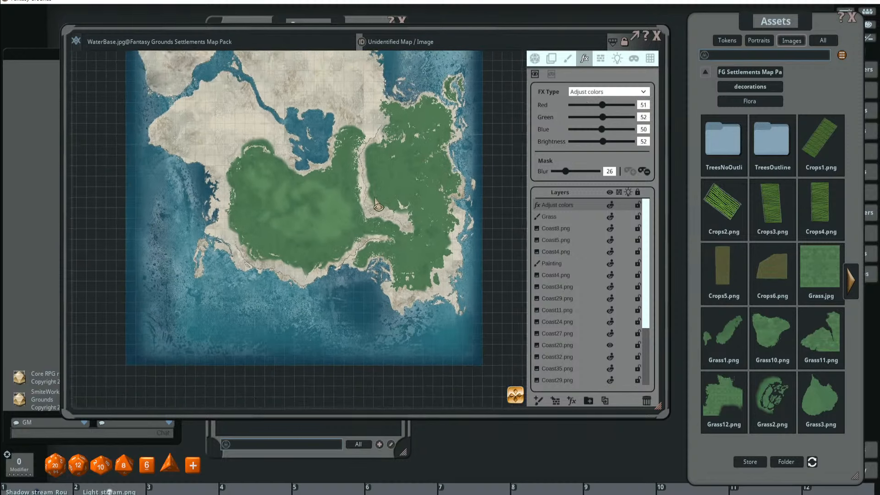
mouse_move(391, 164)
left_mouse_down()
mouse_move(409, 182)
mouse_move(397, 159)
mouse_move(429, 137)
mouse_move(414, 166)
mouse_move(414, 198)
left_mouse_up()
scroll(418, 202, "up", 2)
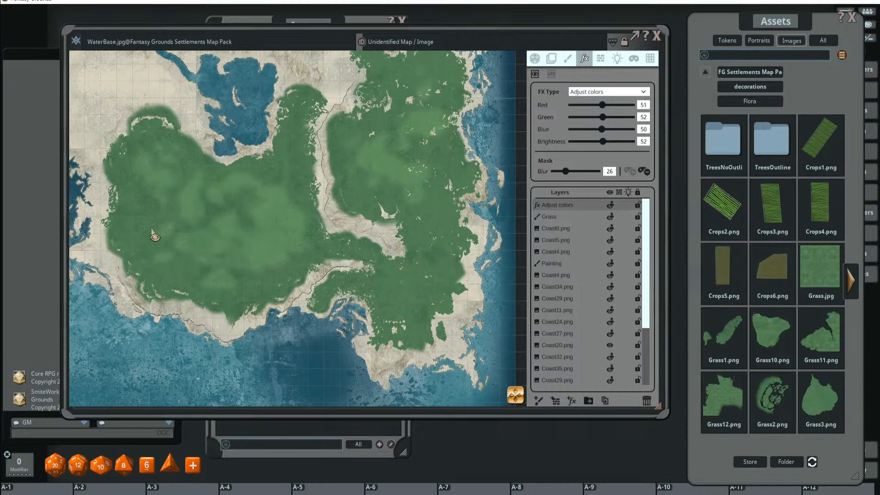
left_click_drag(389, 298, 396, 306)
scroll(399, 219, "down", 5)
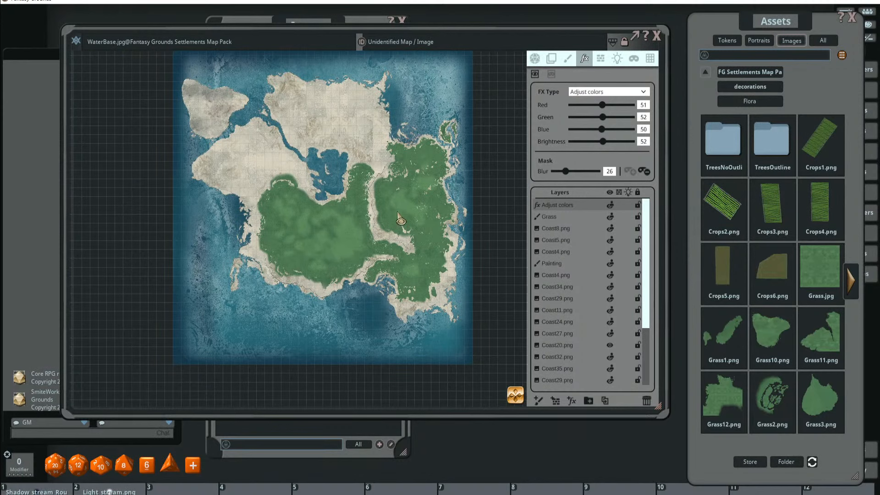
left_click_drag(395, 210, 380, 219)
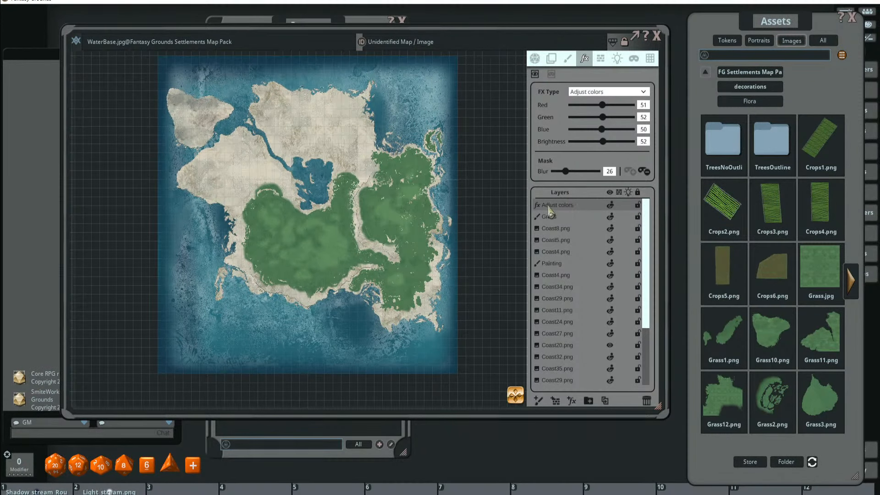
scroll(303, 220, "up", 2)
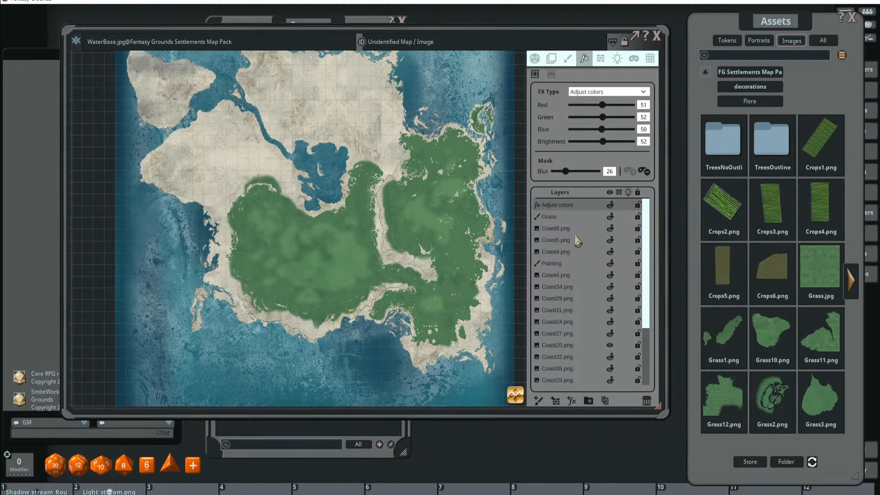
- Add a layer folder and name it Ground
left_click(589, 400)
double_click(547, 206)
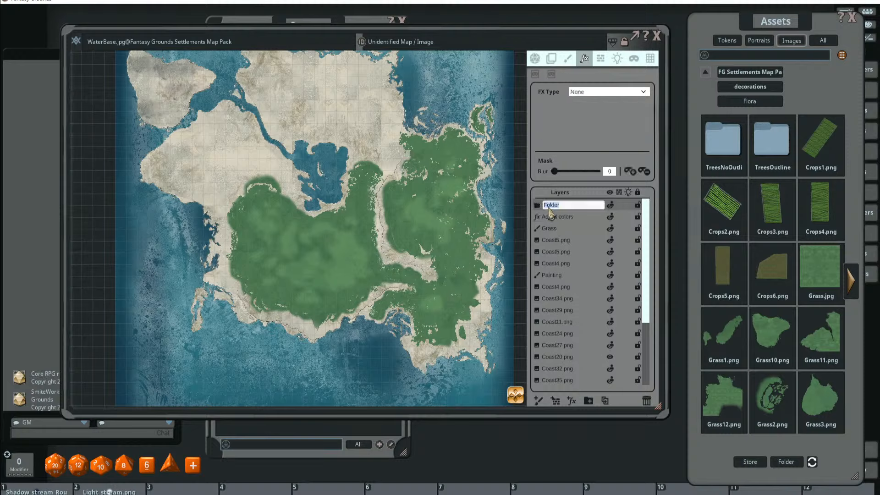
type("Ground")
key("Return")
- Place the Ground folder beneath the Grass layer, group all coast and painting layers inside it, and collapse it
left_click_drag(566, 214, 557, 246)
scroll(562, 310, "down", 3)
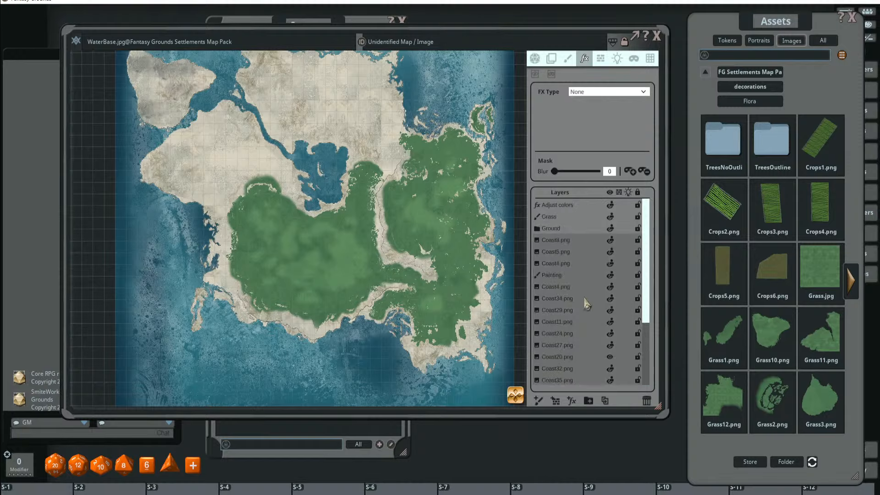
scroll(553, 238, "up", 5)
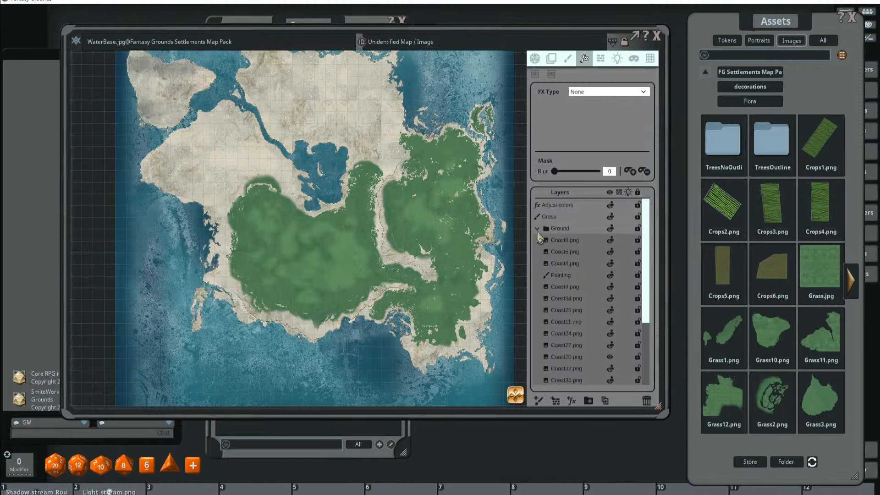
left_click(538, 230)
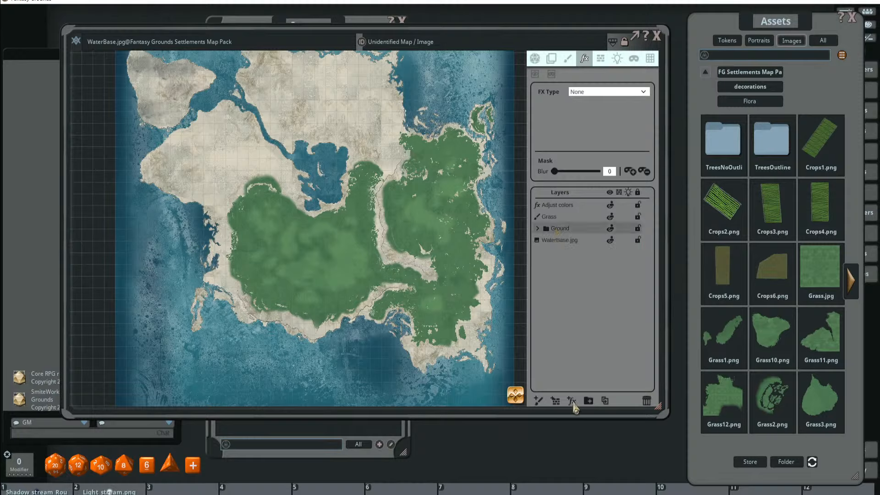
- Add an effect layer directly above the Ground folder and make it an Adjust colors effect
left_click_drag(571, 401, 573, 227)
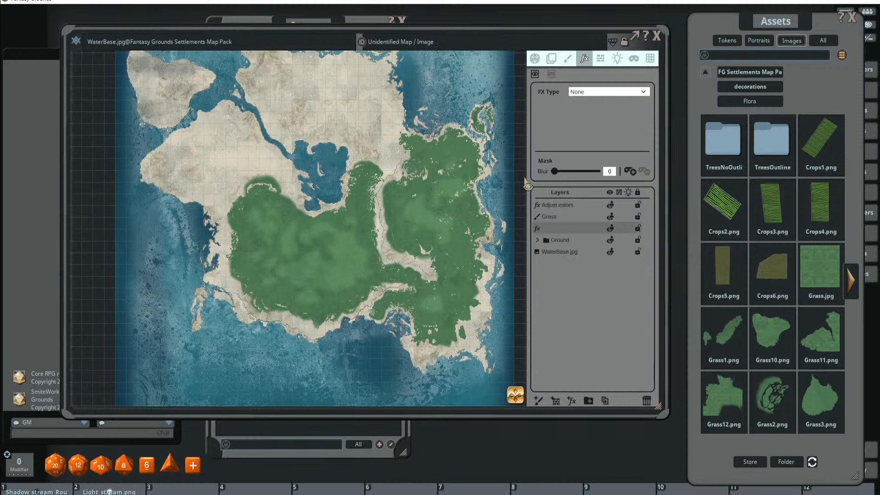
left_click(595, 92)
scroll(605, 161, "down", 3)
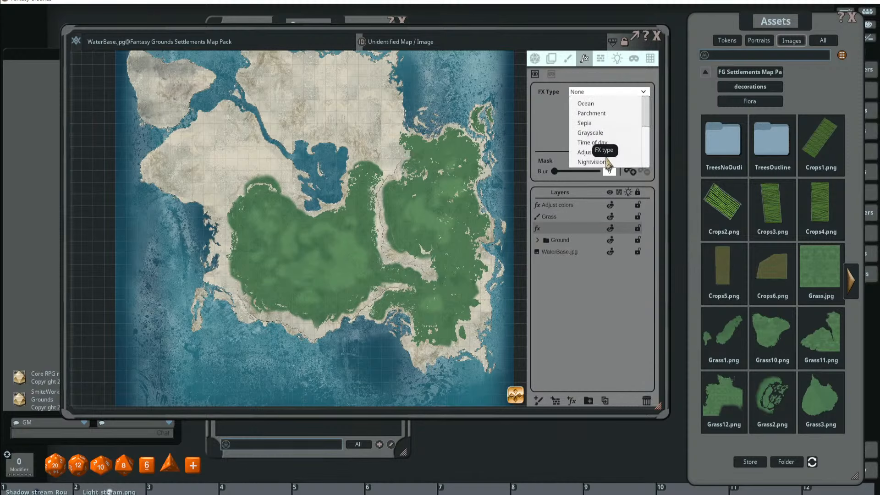
left_click(611, 154)
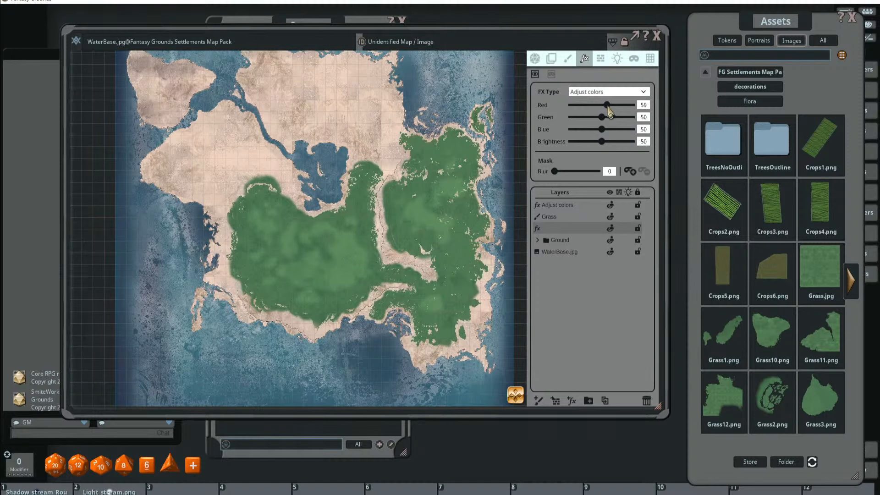
- Set the new effect's red to 59, green to 54 and brightness to 32
left_click_drag(601, 142, 595, 143)
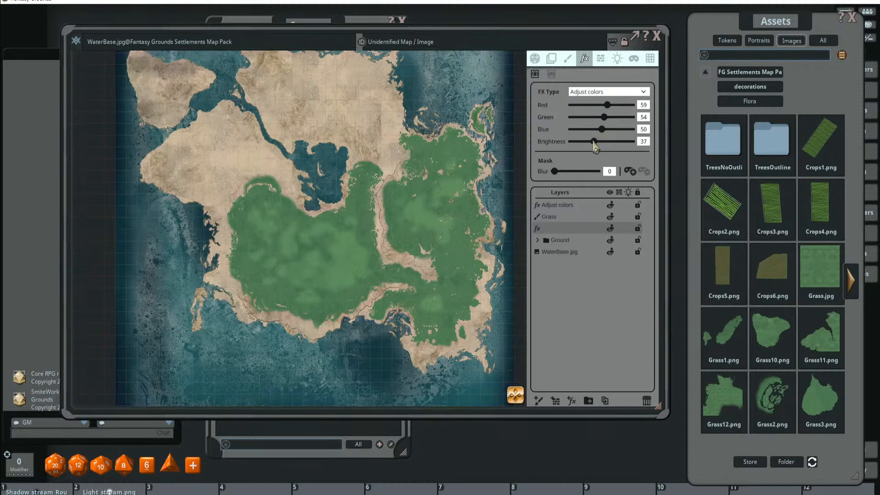
left_click_drag(594, 146, 592, 145)
scroll(363, 116, "down", 5)
left_click_drag(340, 117, 348, 161)
scroll(348, 153, "up", 4)
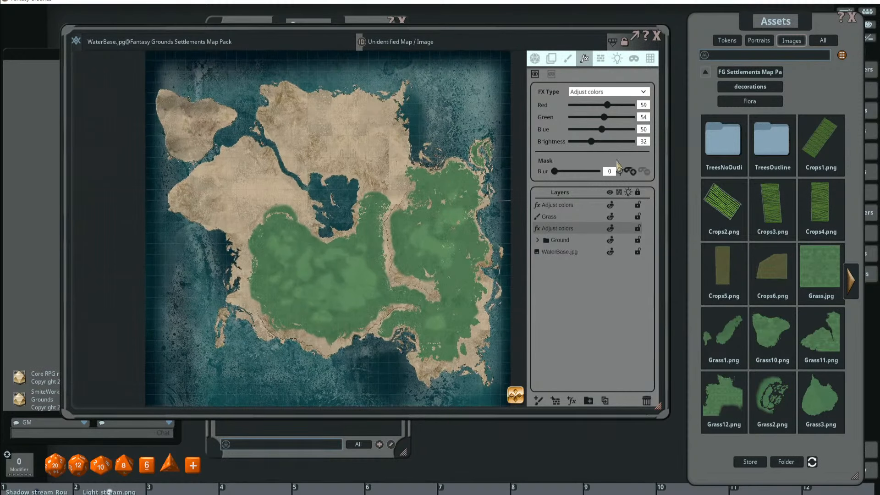
- Mask the whole ground colour effect and unmask a large patch across the western peninsula
left_click(631, 171)
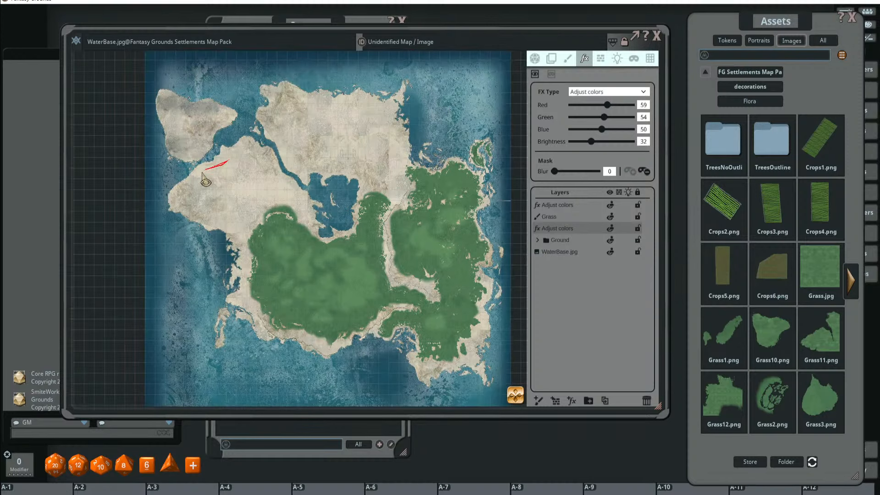
mouse_move(202, 173)
left_mouse_down()
mouse_move(213, 205)
mouse_move(251, 165)
left_mouse_up()
mouse_move(249, 196)
left_mouse_down()
mouse_move(258, 238)
mouse_move(296, 196)
left_mouse_up()
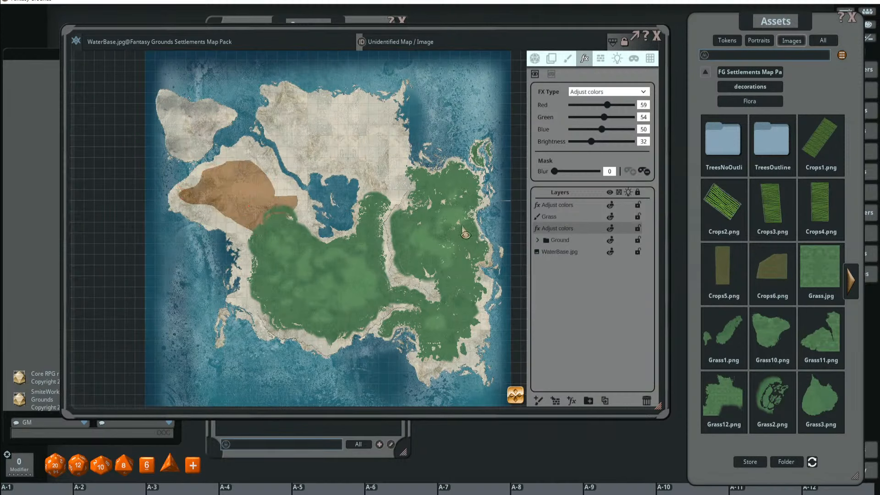
- Soften the edges of the brown patch by setting the effect's mask blur to 58
left_click_drag(555, 171, 568, 171)
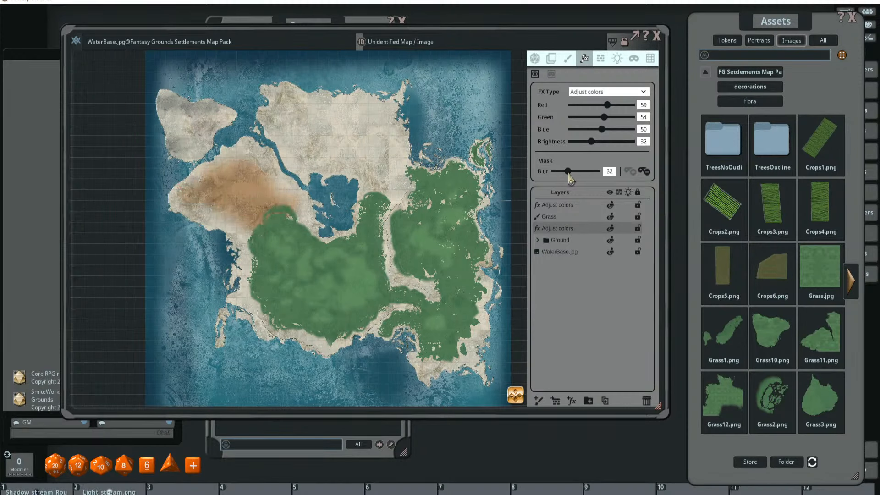
scroll(271, 191, "up", 4)
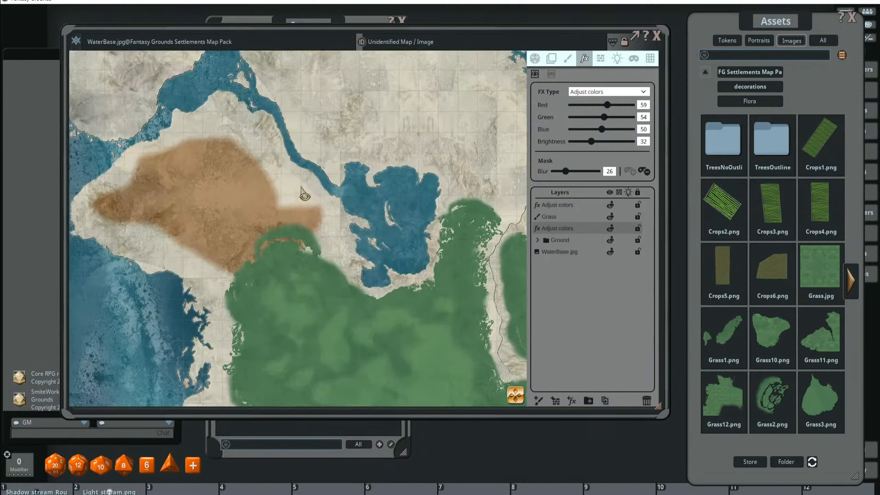
left_click_drag(567, 173, 585, 174)
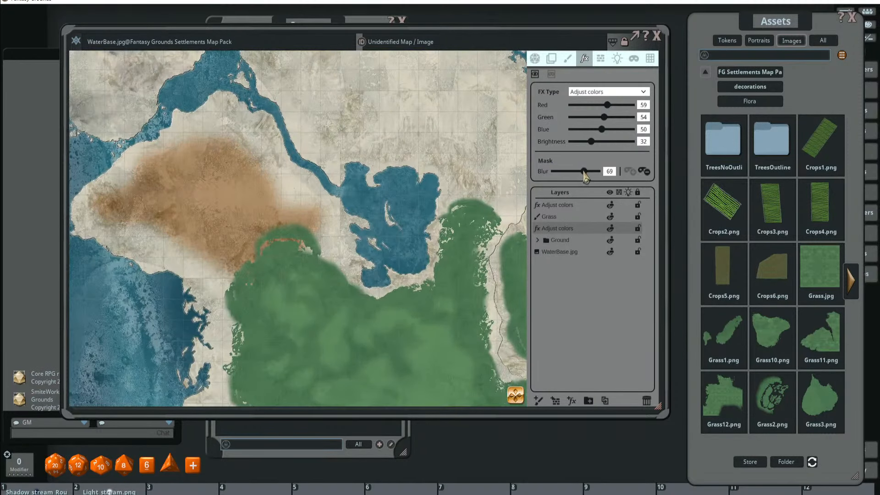
scroll(407, 178, "down", 4)
scroll(407, 178, "up", 3)
scroll(406, 179, "down", 2)
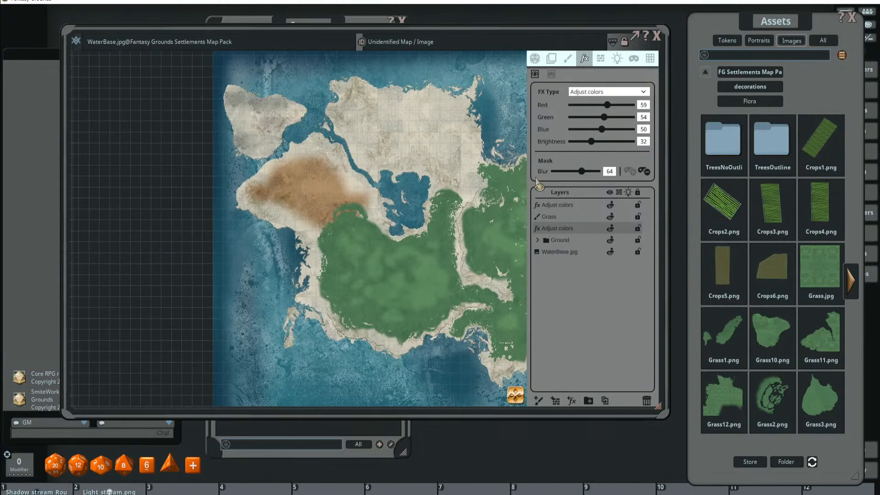
mouse_move(582, 176)
left_mouse_down()
mouse_move(518, 179)
mouse_move(579, 183)
left_mouse_up()
scroll(396, 177, "up", 1)
scroll(447, 169, "down", 1)
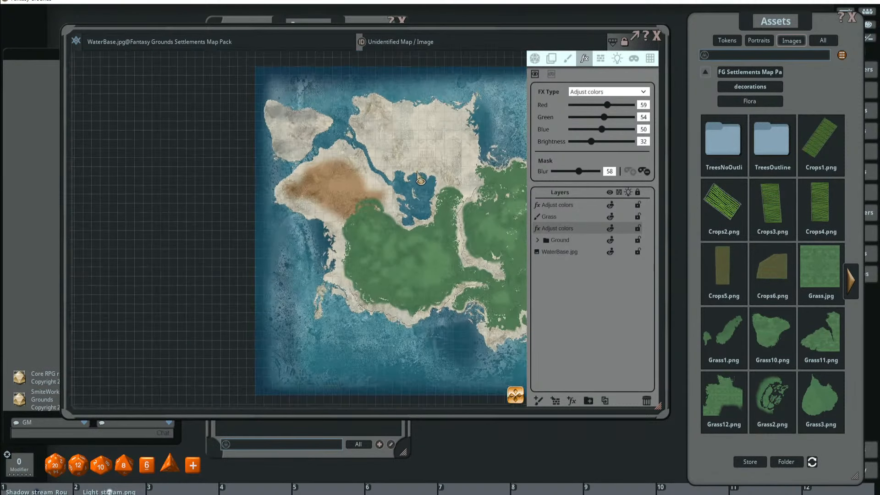
- Set the ground colour effect's red to 55
left_click(643, 105)
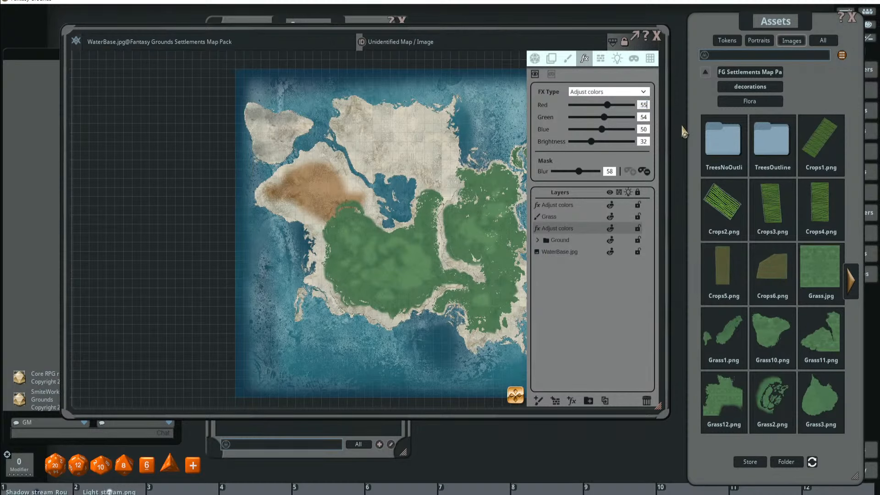
scroll(384, 187, "up", 1)
scroll(310, 161, "down", 1)
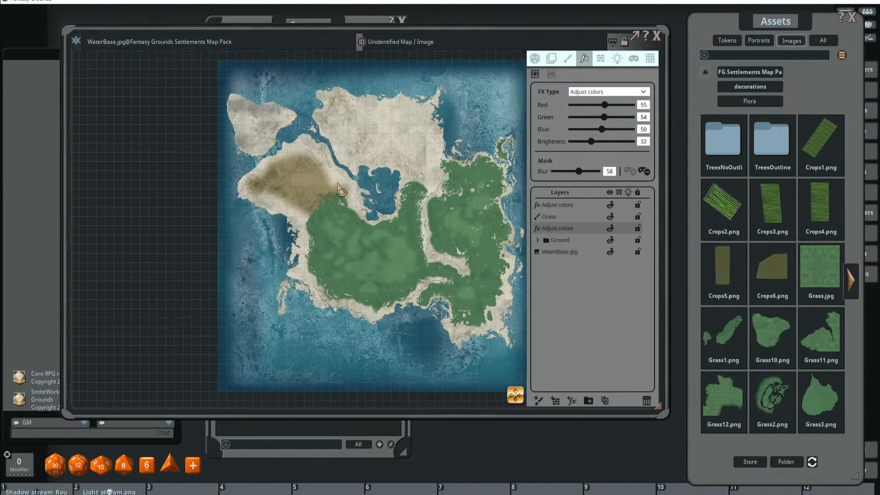
- Extend the unmasked area over the rest of the western peninsula and onto the northwestern island
mouse_move(278, 197)
left_mouse_down()
mouse_move(305, 218)
mouse_move(309, 255)
left_mouse_up()
mouse_move(320, 198)
left_mouse_down()
mouse_move(331, 183)
mouse_move(299, 146)
mouse_move(289, 155)
left_mouse_up()
mouse_move(236, 109)
left_mouse_down()
mouse_move(268, 146)
mouse_move(236, 110)
left_mouse_up()
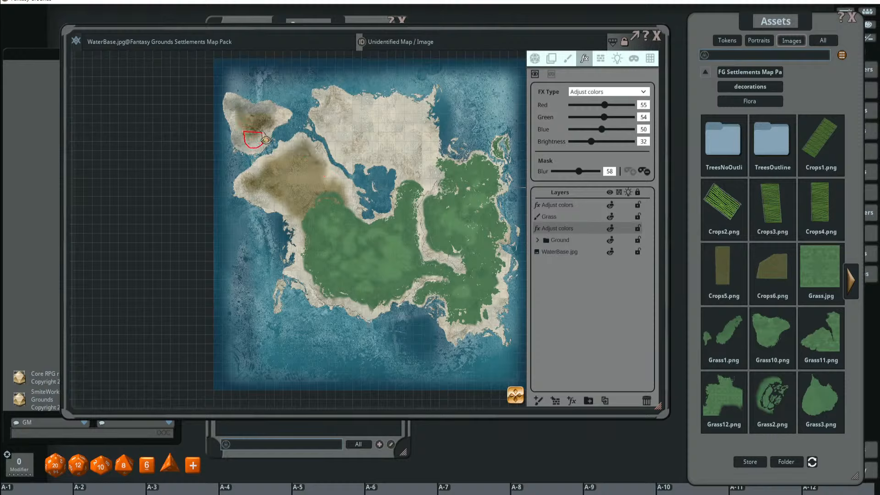
- Unmask overlapping patches of the ground colour across the interior of the northern landmass
mouse_move(337, 106)
left_mouse_down()
mouse_move(345, 145)
mouse_move(398, 142)
mouse_move(366, 121)
mouse_move(384, 137)
mouse_move(405, 120)
mouse_move(383, 103)
mouse_move(420, 173)
mouse_move(409, 146)
left_mouse_up()
mouse_move(414, 136)
left_mouse_down()
mouse_move(424, 135)
mouse_move(385, 120)
left_mouse_up()
left_click_drag(329, 99, 361, 121)
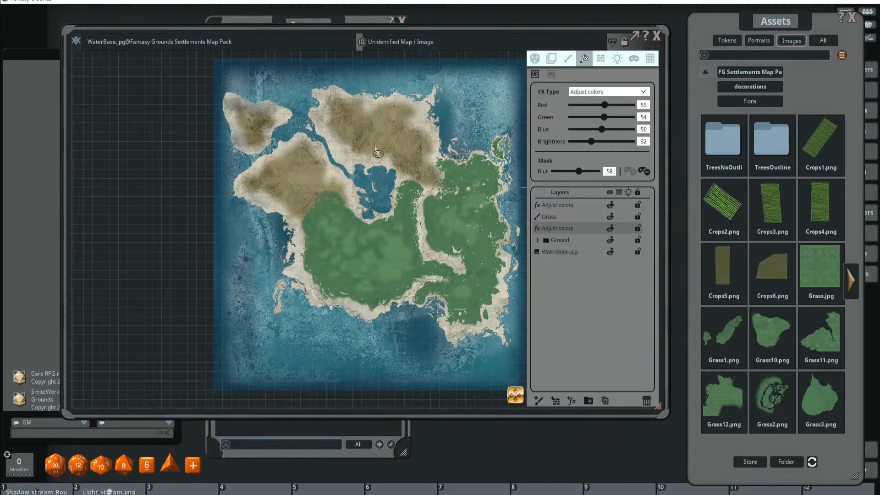
left_click_drag(321, 101, 362, 151)
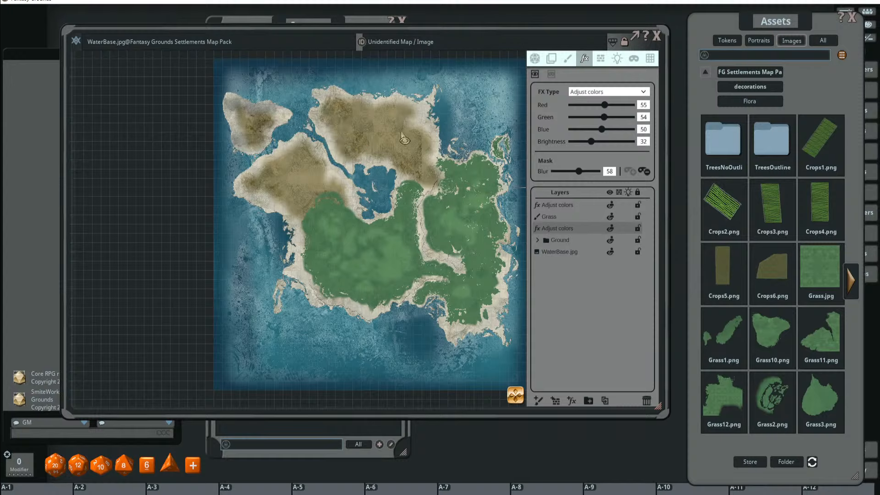
- Unmask a strip of ground colour from the northern landmass down along the cliff edge of the eastern grassland
mouse_move(401, 177)
left_mouse_down()
mouse_move(427, 175)
mouse_move(417, 188)
mouse_move(437, 175)
left_mouse_up()
mouse_move(441, 182)
left_mouse_down()
mouse_move(429, 194)
mouse_move(431, 249)
mouse_move(447, 215)
mouse_move(443, 201)
left_mouse_up()
scroll(449, 207, "up", 3)
left_click_drag(432, 167, 450, 227)
scroll(452, 228, "down", 4)
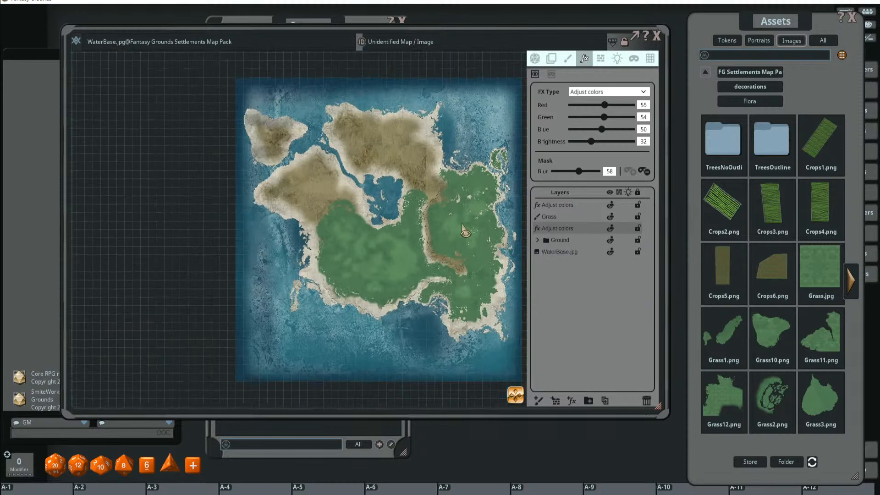
- Unmask further small patches on the western peninsula, along the grassland's west and south coasts and by the lake shore
left_click_drag(411, 206, 385, 199)
scroll(324, 236, "up", 2)
mouse_move(255, 218)
left_mouse_down()
mouse_move(293, 200)
mouse_move(271, 213)
left_mouse_up()
mouse_move(269, 254)
left_mouse_down()
mouse_move(303, 301)
mouse_move(279, 250)
left_mouse_up()
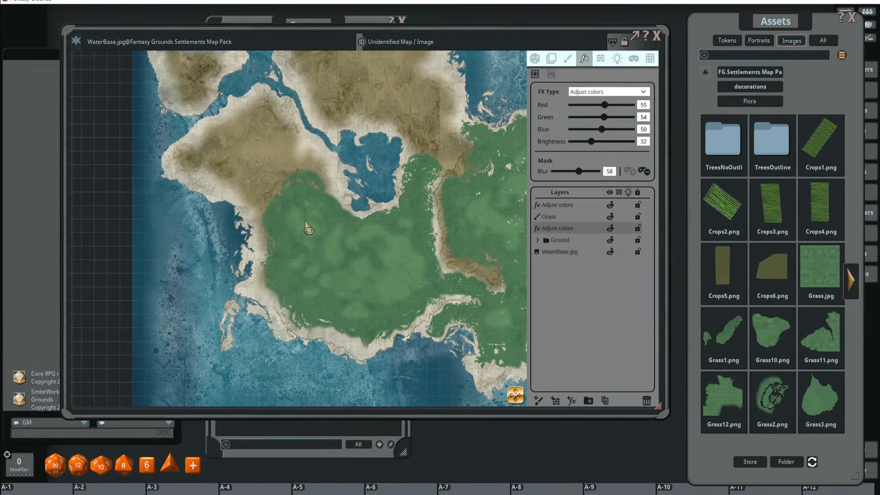
mouse_move(329, 186)
left_mouse_down()
mouse_move(335, 206)
mouse_move(331, 170)
left_mouse_up()
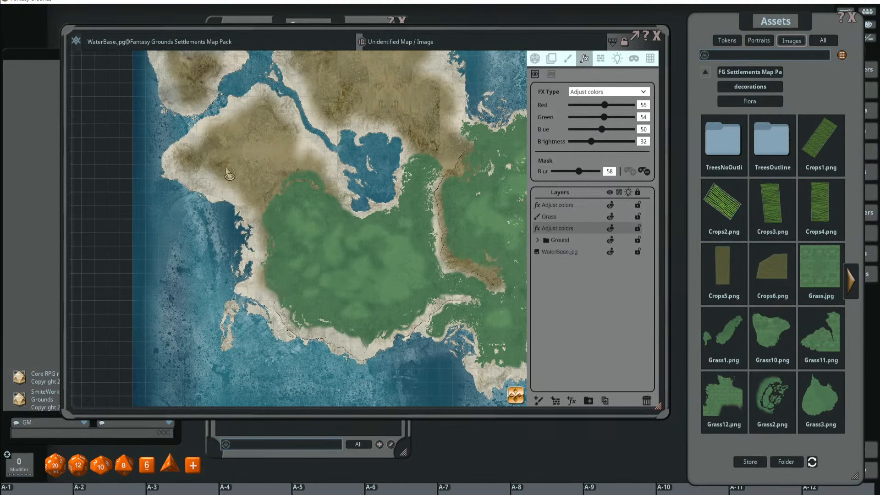
left_click_drag(202, 177, 240, 182)
mouse_move(320, 318)
left_mouse_down()
mouse_move(386, 294)
mouse_move(435, 299)
mouse_move(423, 268)
left_mouse_up()
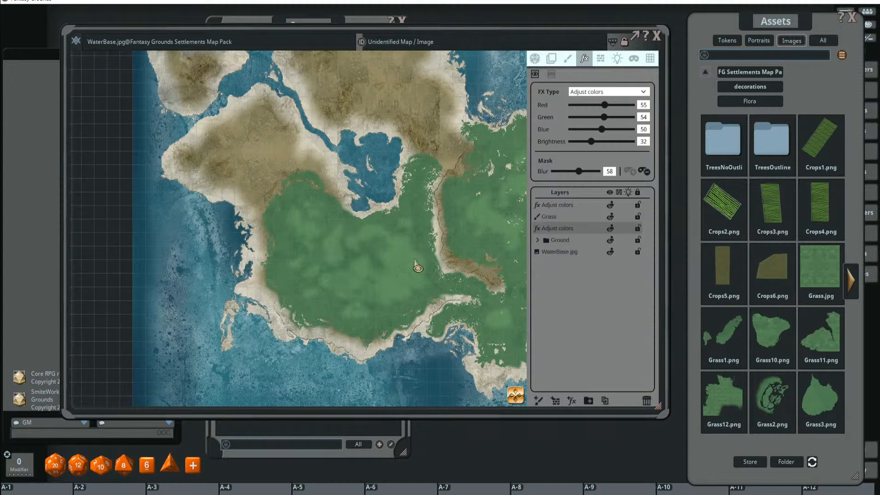
mouse_move(398, 209)
left_mouse_down()
mouse_move(360, 234)
mouse_move(397, 206)
left_mouse_up()
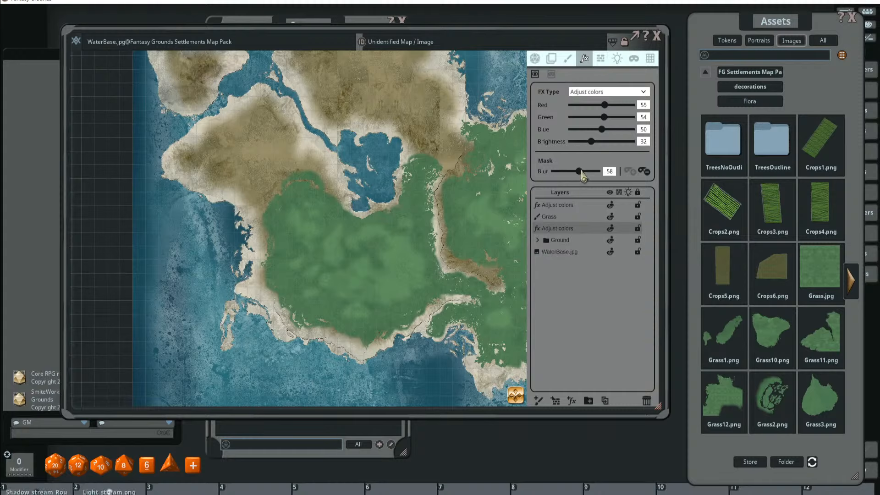
- Compare mask blurs of 22, 36 and 100 for the ground colour effect and settle on 42
left_click_drag(574, 175, 567, 176)
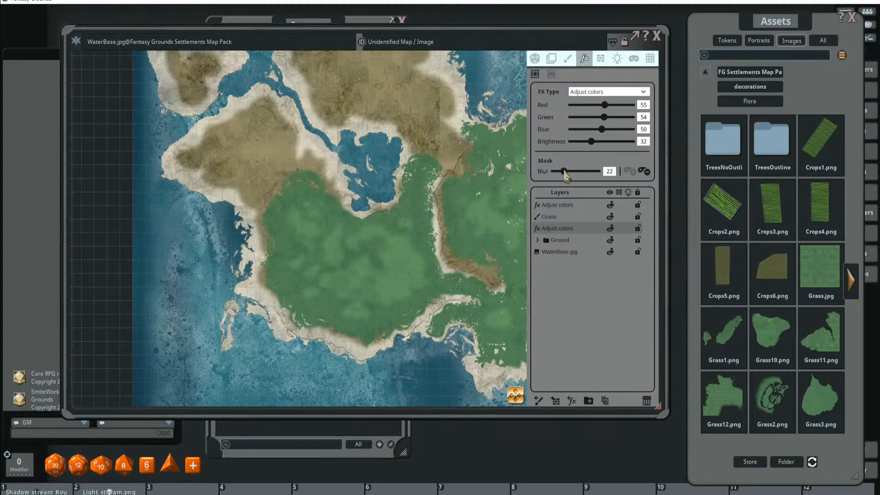
scroll(403, 191, "down", 3)
scroll(366, 172, "up", 5)
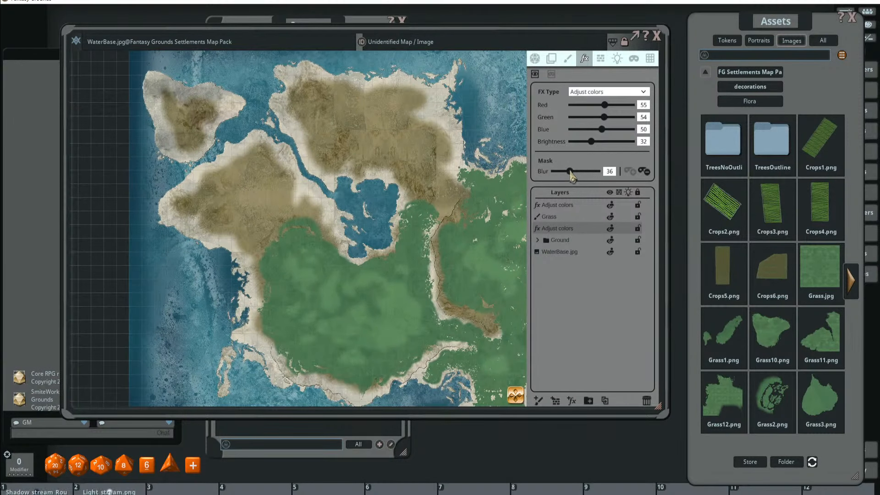
left_click_drag(569, 171, 606, 177)
scroll(440, 178, "down", 4)
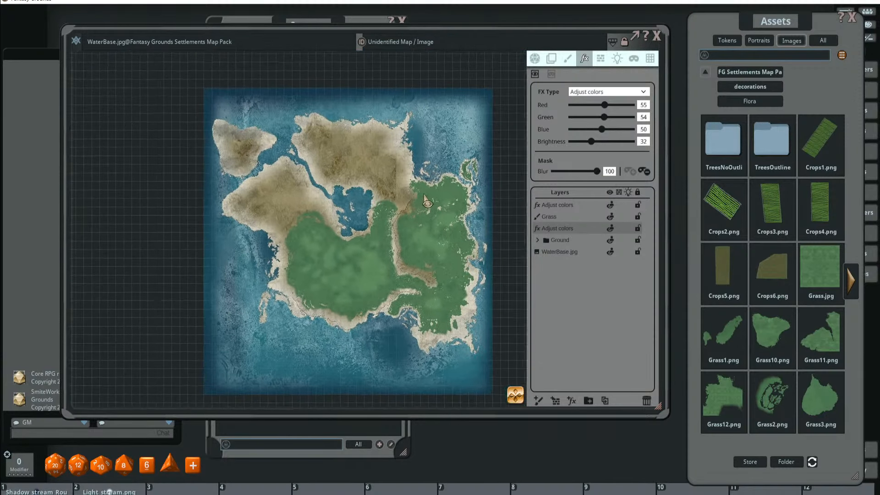
scroll(414, 198, "up", 1)
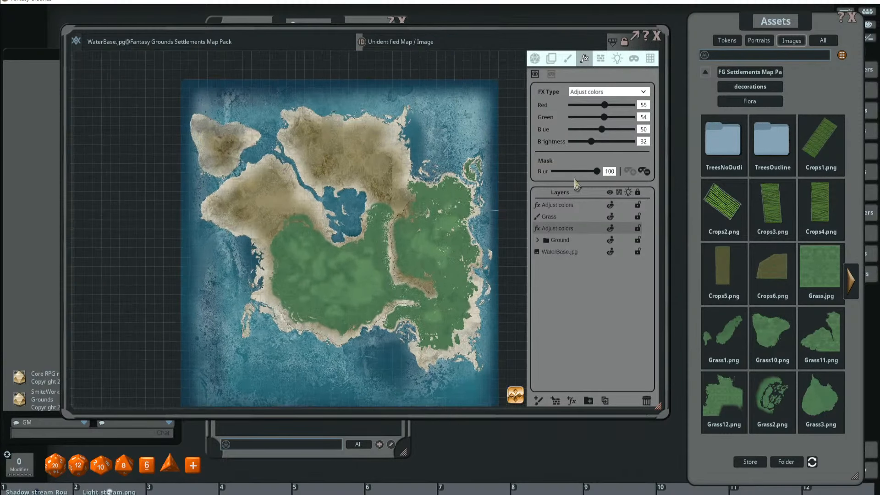
left_click_drag(597, 174, 573, 177)
scroll(412, 180, "up", 2)
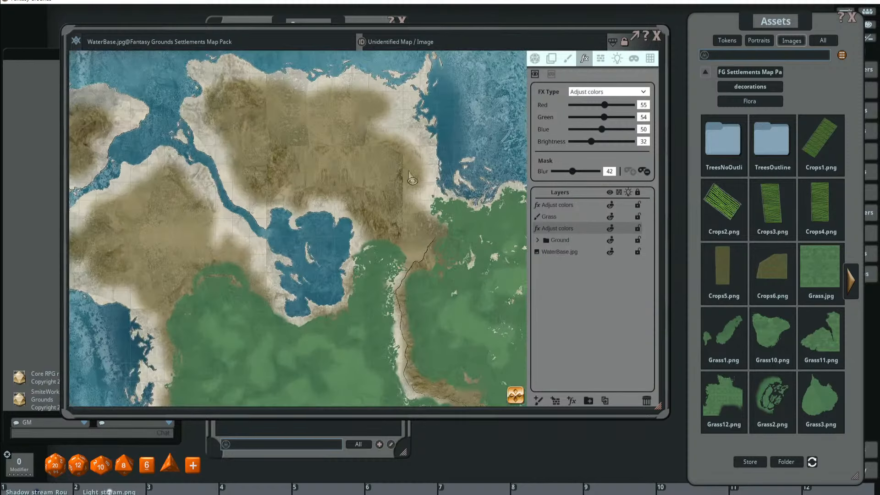
- Inspect the texture seams on the northern landmass and select the upper Painting layer inside the Ground group
scroll(428, 192, "down", 3)
scroll(415, 188, "up", 4)
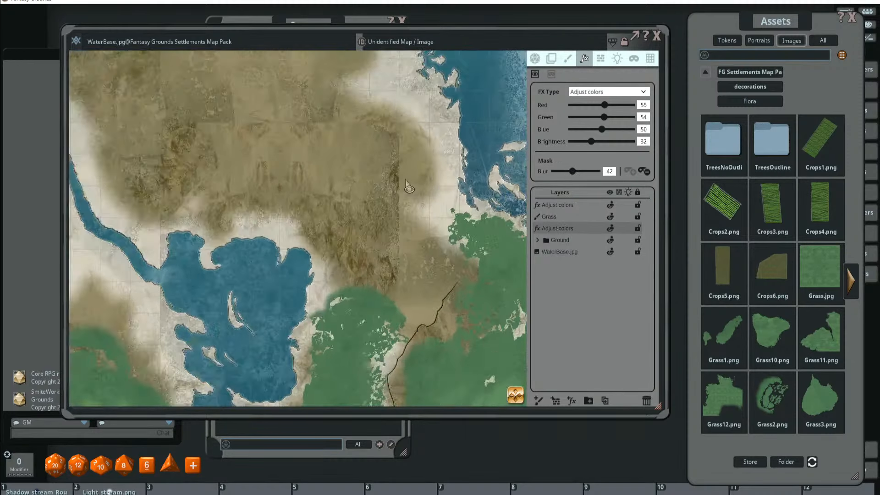
scroll(412, 185, "up", 2)
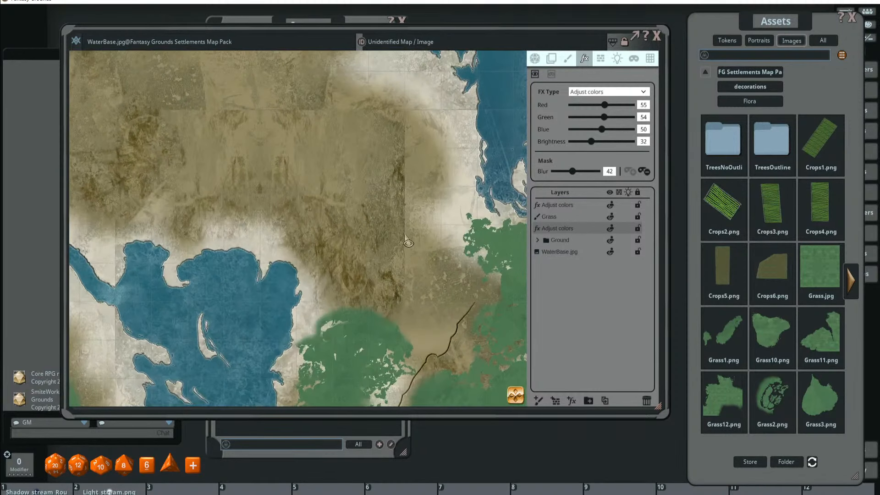
scroll(406, 239, "down", 3)
left_click(547, 242)
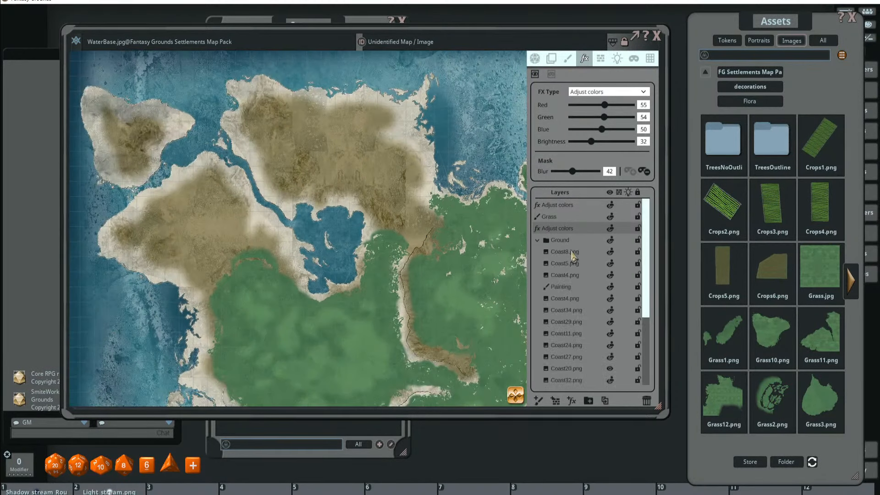
scroll(581, 261, "down", 5)
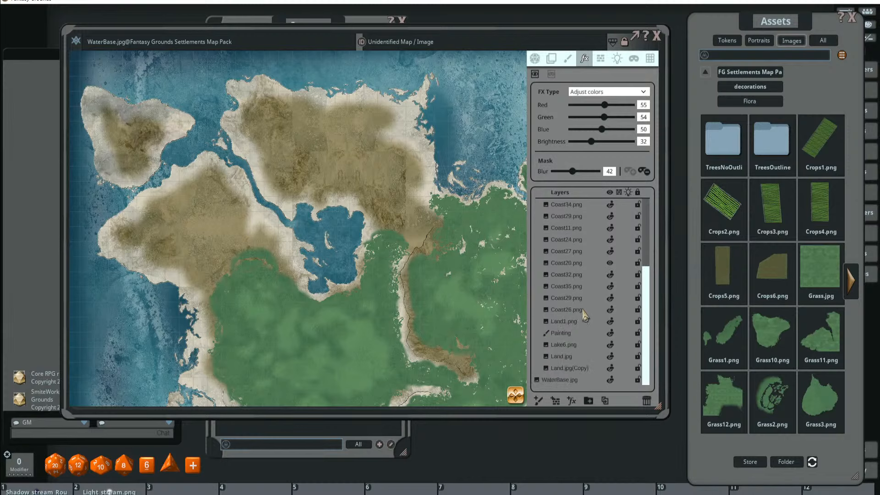
scroll(584, 315, "up", 5)
left_click(578, 254)
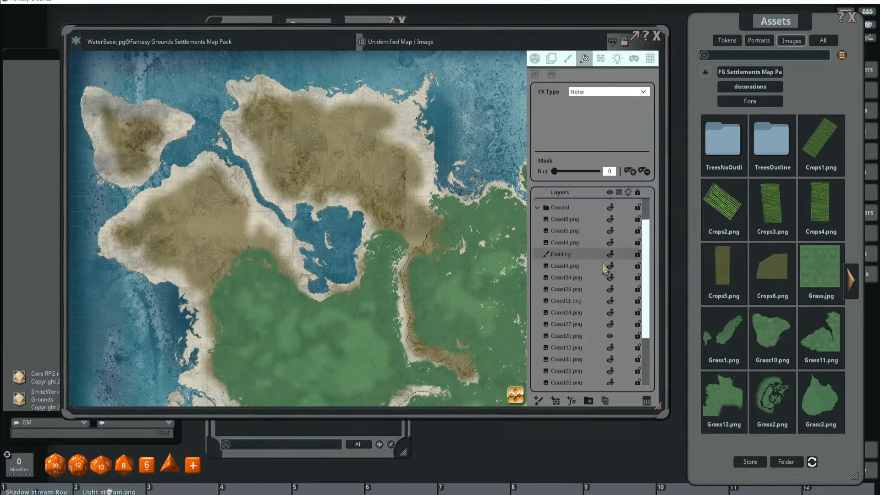
- Load LandPatch2.png from the Land&Water decorations as the paint brush
left_click(750, 88)
left_click(821, 131)
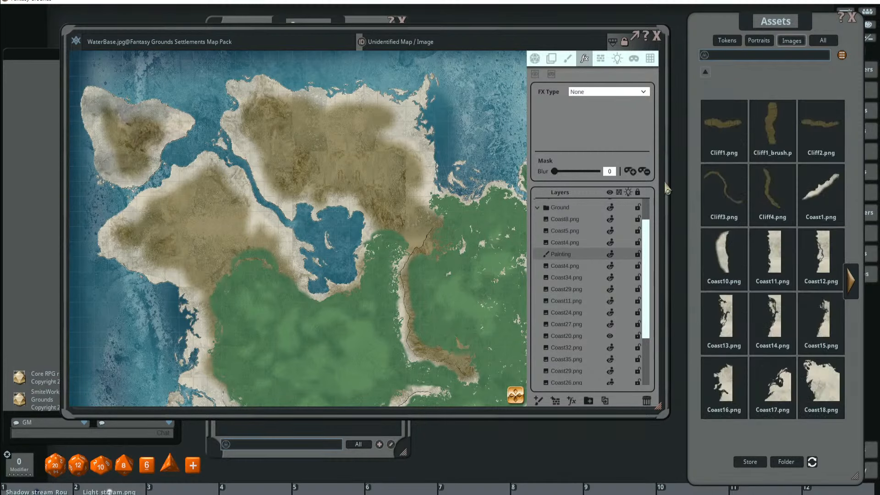
left_click(852, 280)
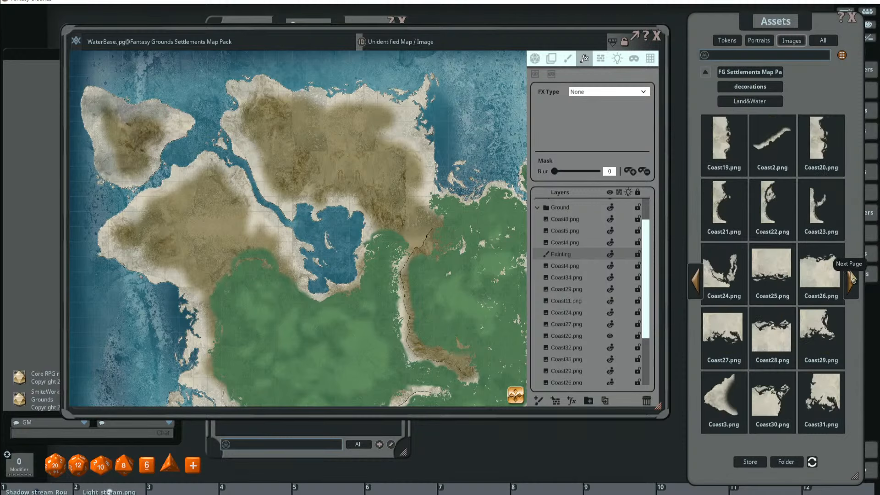
left_click(853, 280)
left_click(853, 288)
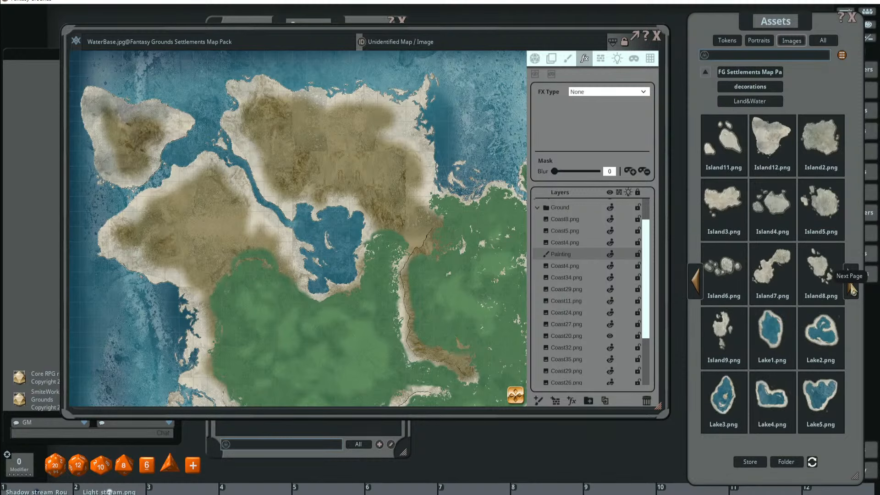
left_click(852, 288)
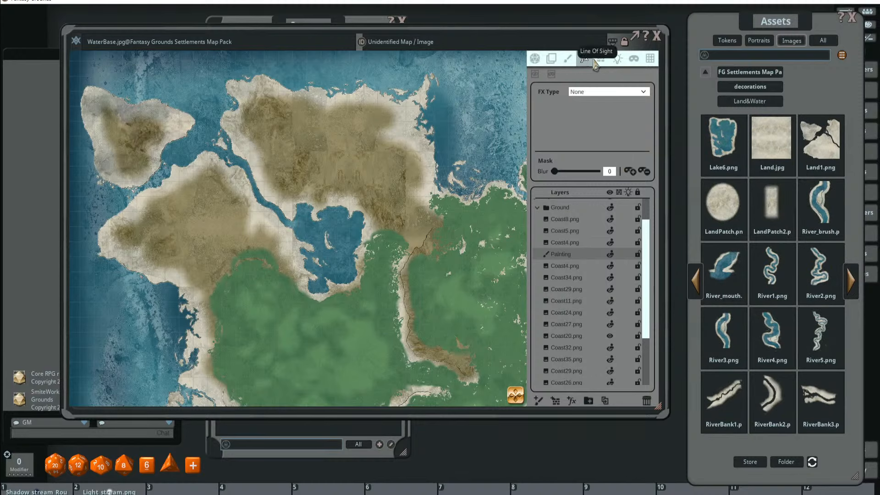
left_click(568, 58)
left_click(771, 202)
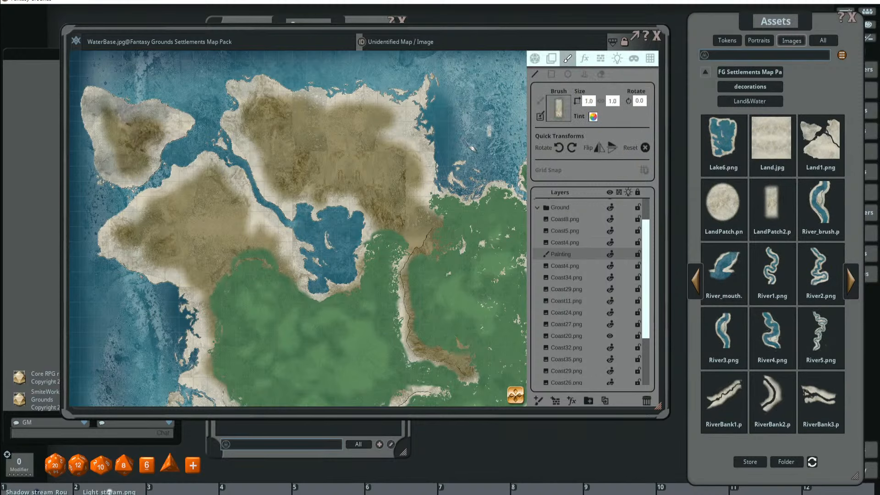
- Switch the land patch brush to stamping, enlarge it to size 6.0 and rotate it to 200 degrees
scroll(413, 194, "up", 12)
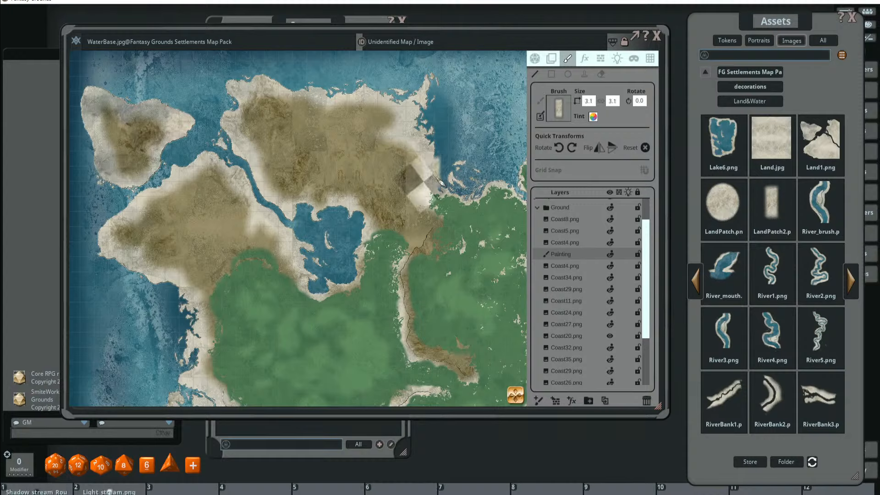
left_click(583, 74)
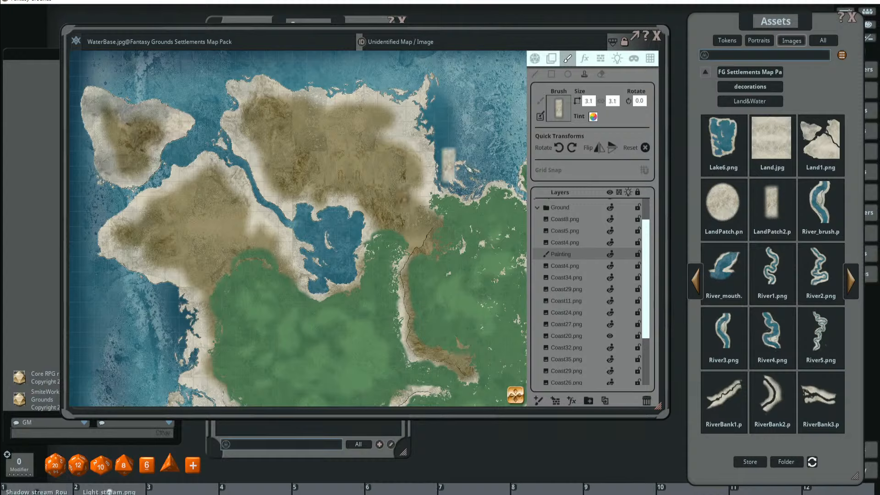
scroll(425, 166, "down", 7)
scroll(414, 188, "down", 17)
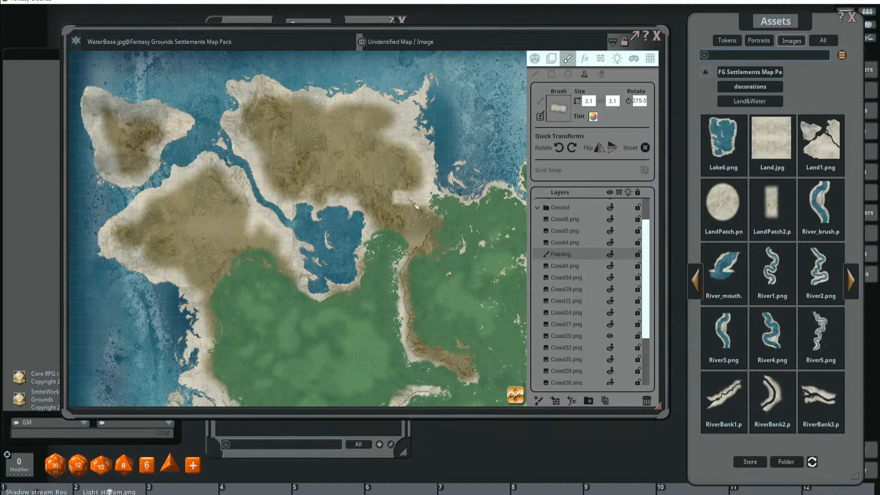
scroll(403, 171, "down", 8)
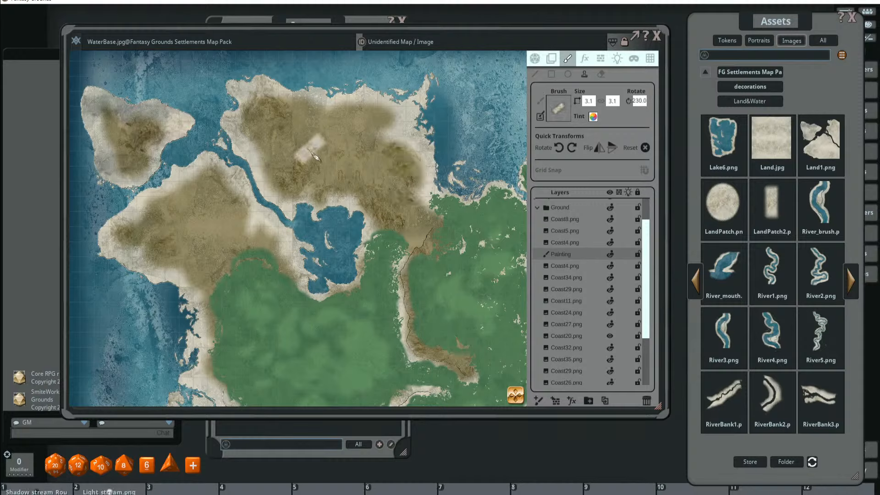
scroll(366, 146, "up", 7)
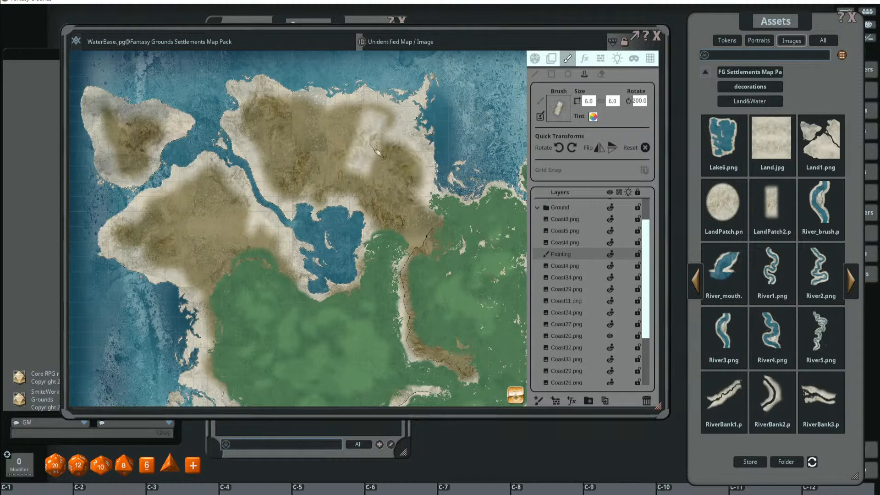
- Stamp rotated land patches over the texture seams in the eastern part of the northern landmass
scroll(424, 160, "up", 2)
scroll(444, 161, "up", 3)
scroll(532, 182, "down", 3)
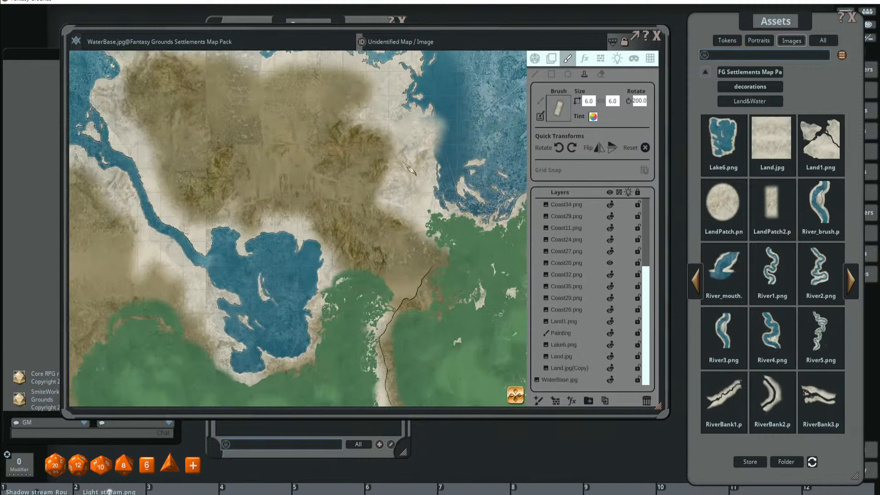
scroll(385, 158, "up", 12)
scroll(451, 174, "down", 5)
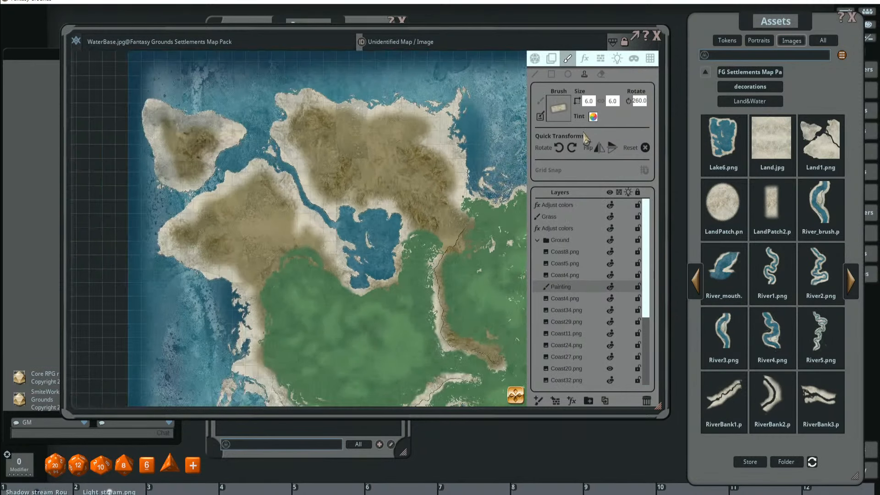
- Lower the opacity of the brush's white tint to make the land patches semi-transparent
left_click(593, 118)
left_click_drag(455, 297, 435, 297)
left_click(424, 327)
left_click(593, 117)
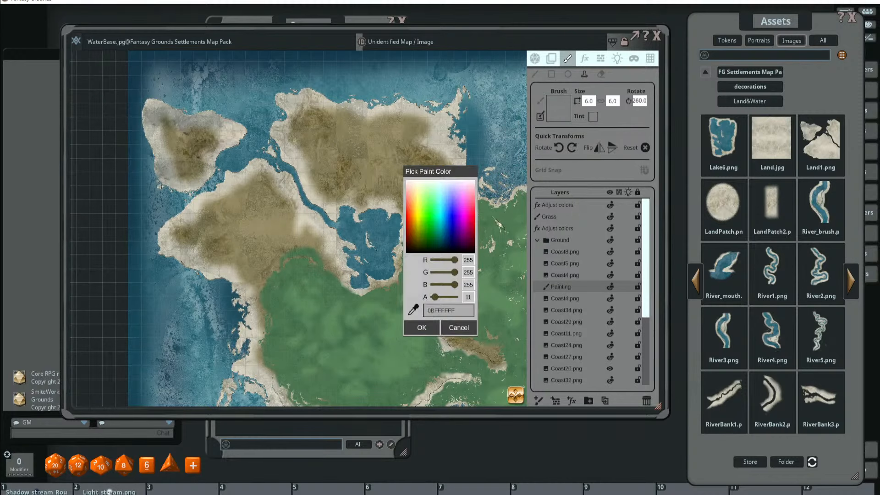
left_click(421, 327)
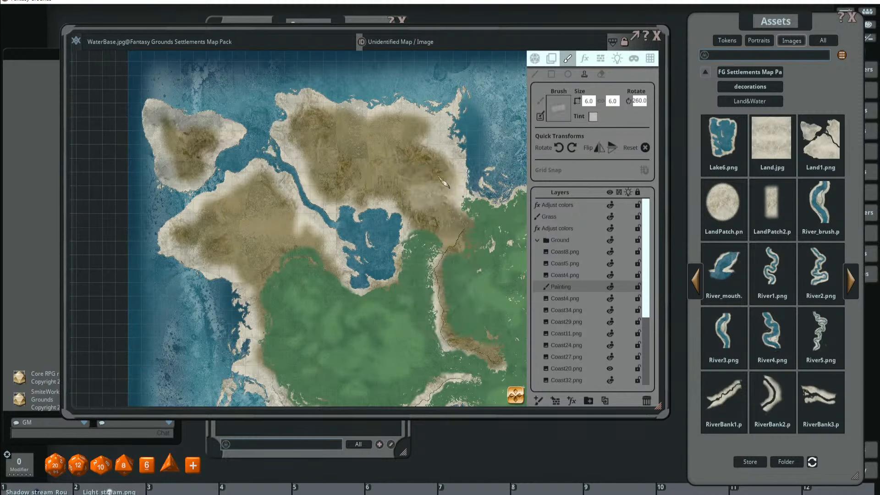
- Stamp faint land patches at size 3.8 and varied rotations over the remaining seams across the northern landmass
scroll(419, 160, "down", 4)
scroll(421, 156, "up", 3)
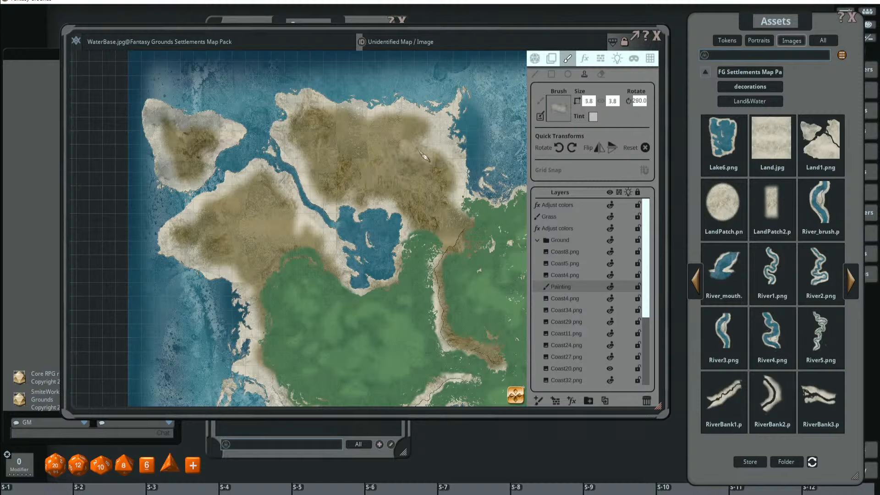
left_click(425, 151)
left_click(385, 173)
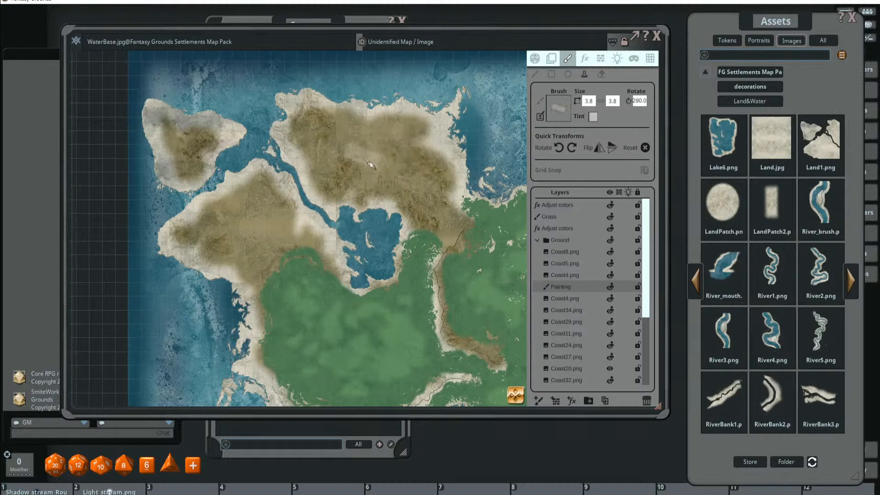
scroll(374, 152, "down", 3)
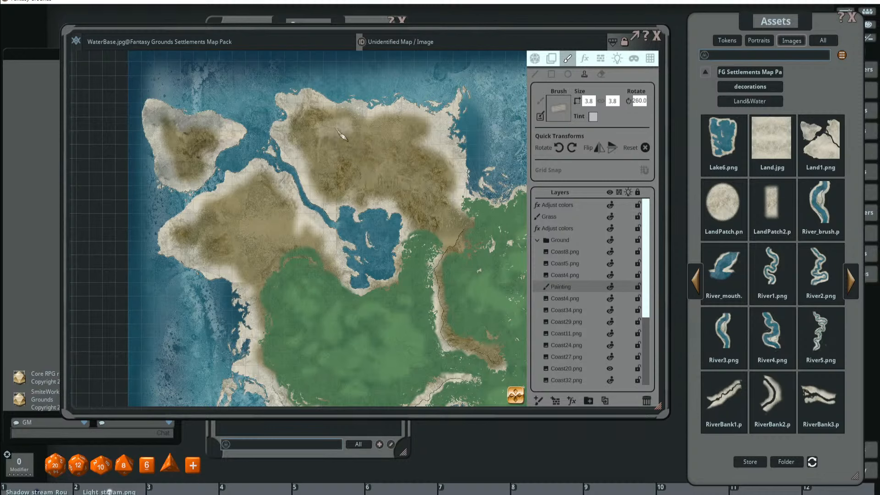
scroll(366, 183, "up", 2)
scroll(361, 176, "up", 1)
scroll(475, 235, "down", 3)
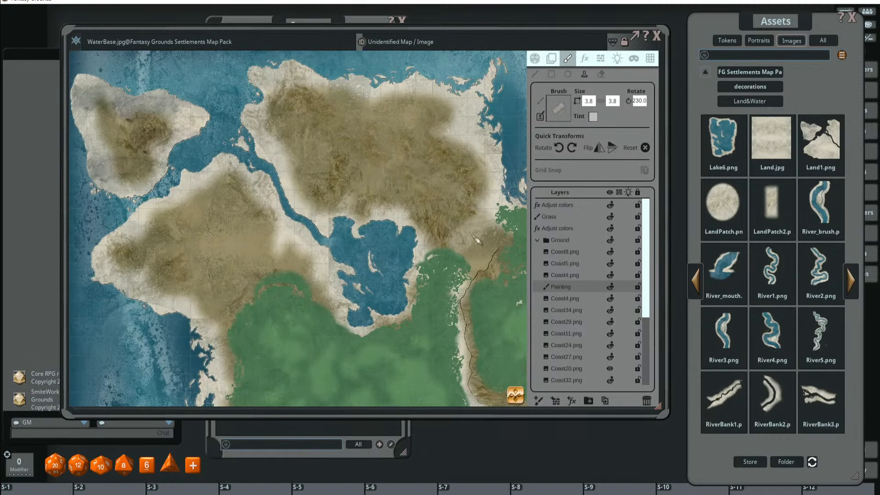
- Collapse the Ground group and set the brightness of the Adjust colors effect directly above it to 40
scroll(453, 220, "down", 3)
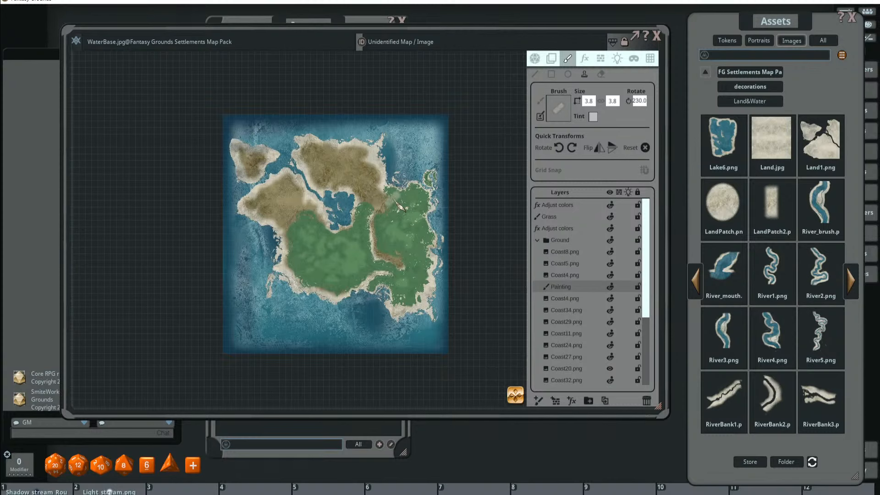
scroll(400, 207, "up", 4)
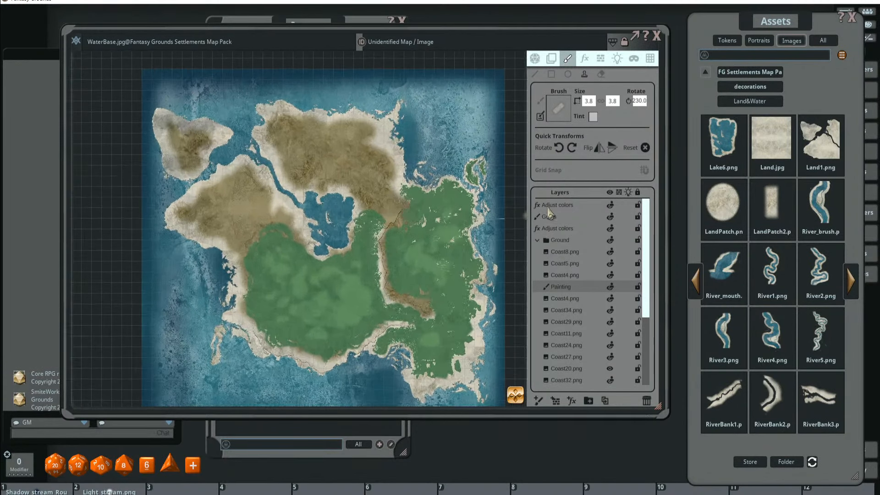
left_click(543, 241)
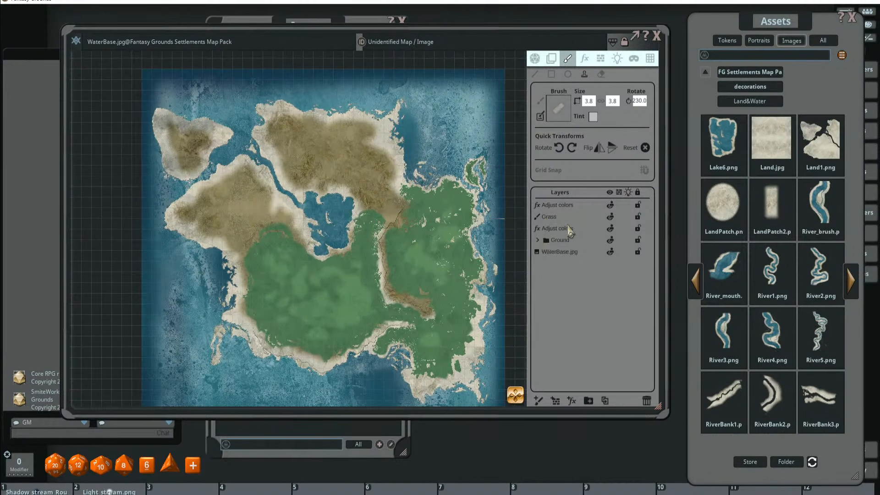
left_click(584, 60)
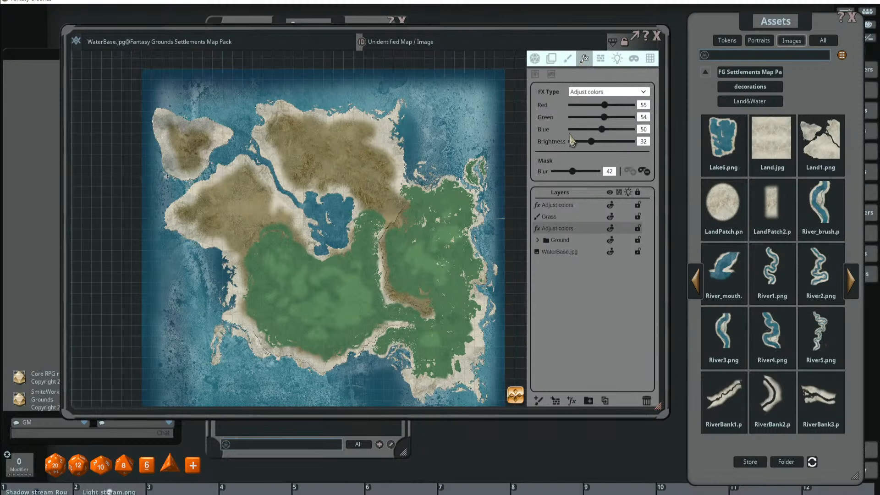
left_click(646, 146)
key("Return")
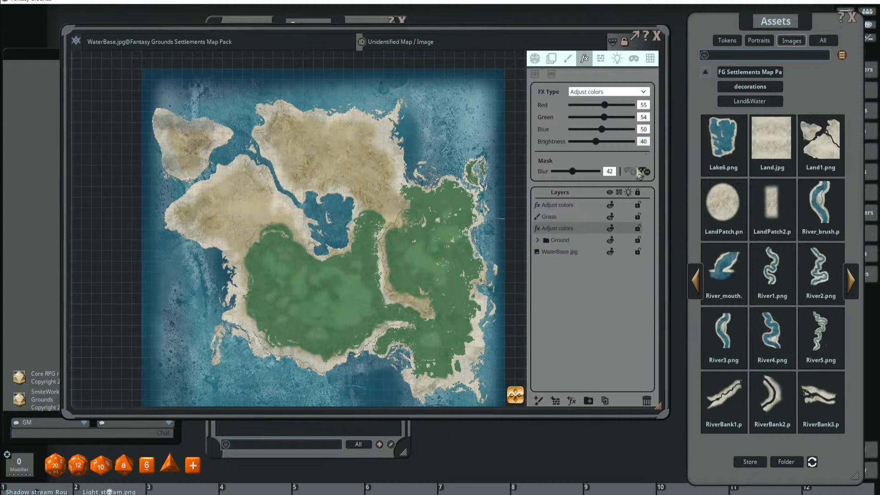
- Try red and green values of 50 for the ground's Adjust colors effect
left_click(647, 143)
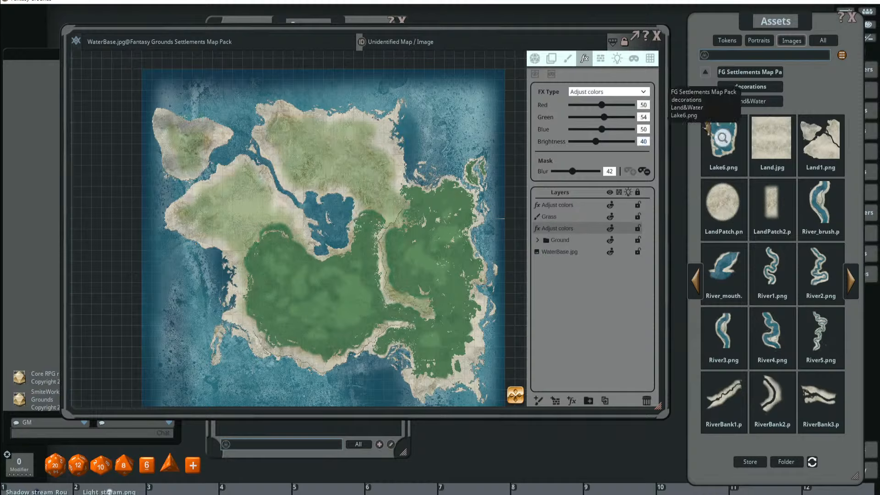
left_click(644, 117)
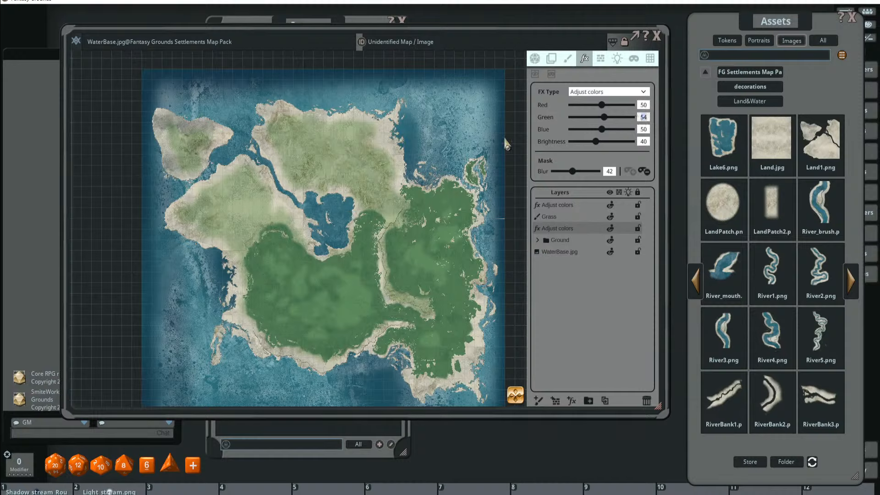
type("50")
key("Return")
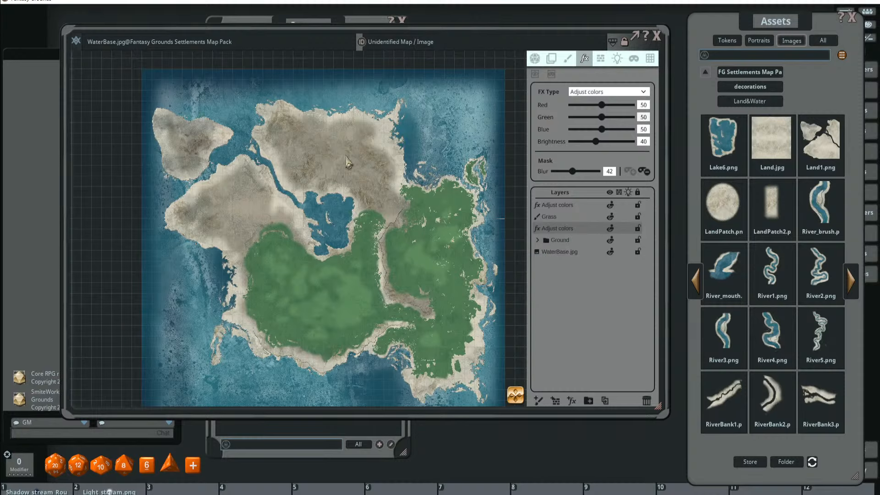
- Set the ground colour effect to red 48, green 48, blue 45 and brightness 43
scroll(265, 174, "up", 1)
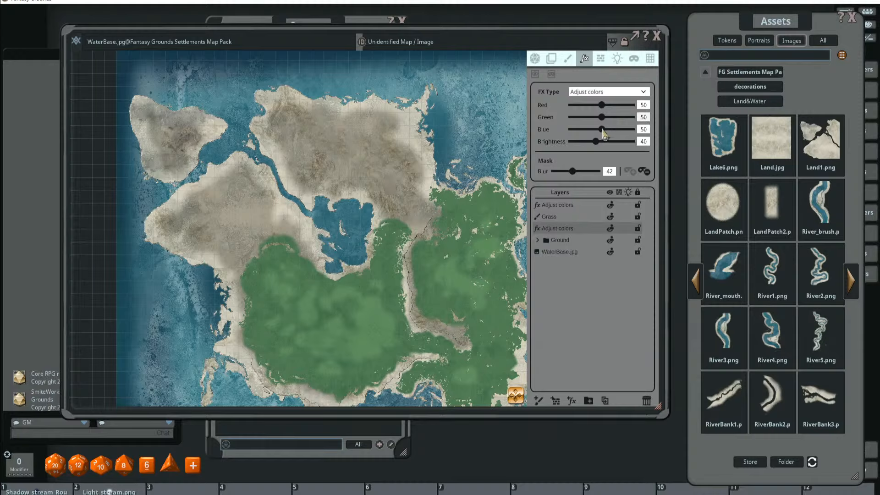
double_click(646, 130)
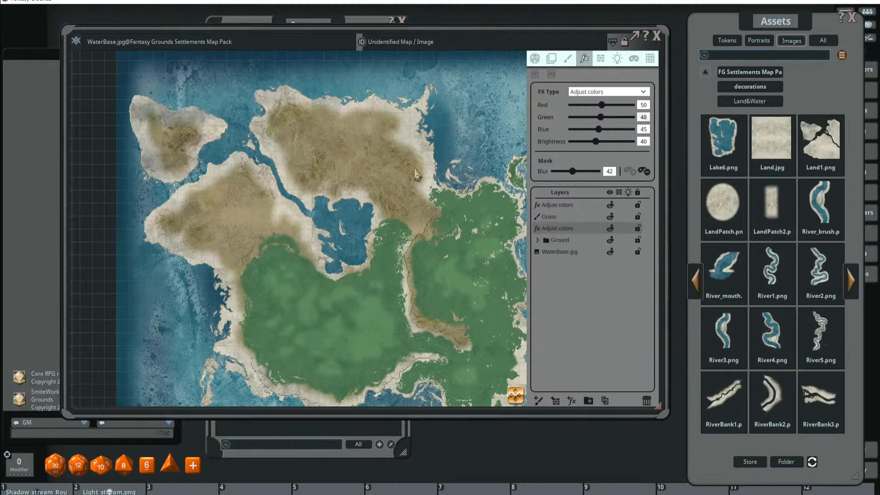
left_click_drag(595, 141, 598, 143)
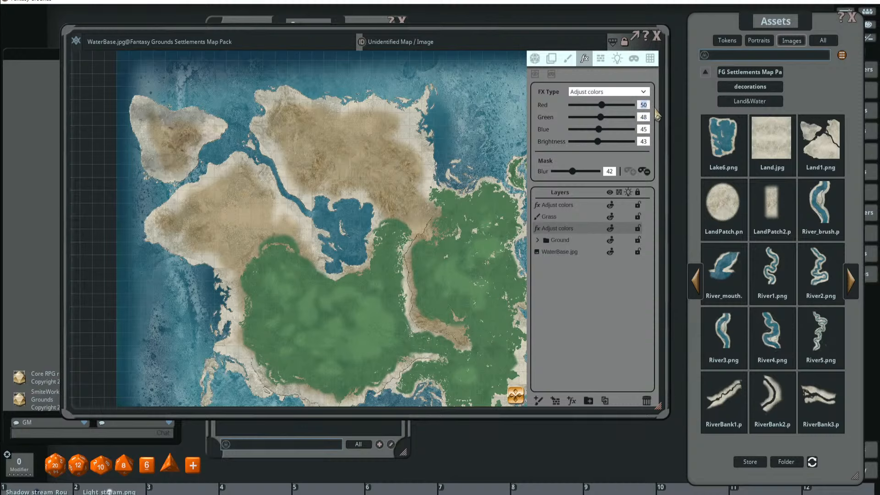
scroll(426, 170, "down", 3)
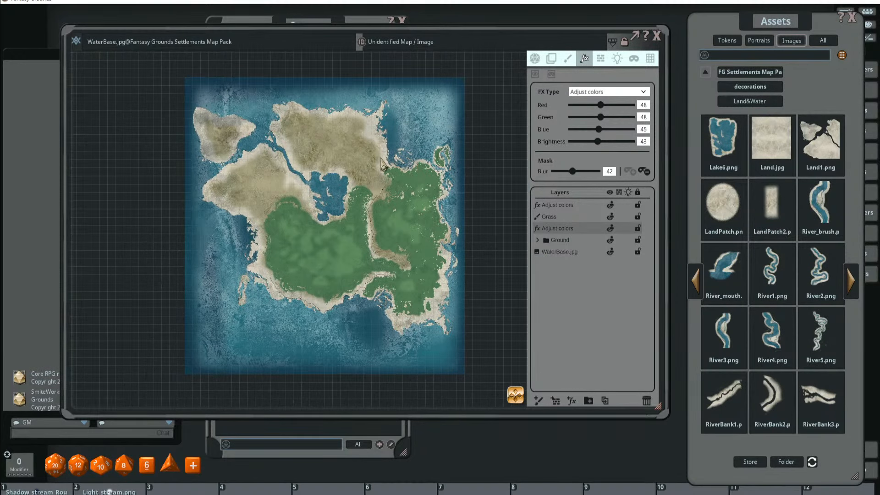
- Set the brightness of the Adjust colors effect directly above the Grass layer to 51
left_click_drag(376, 187, 384, 170)
scroll(383, 171, "up", 2)
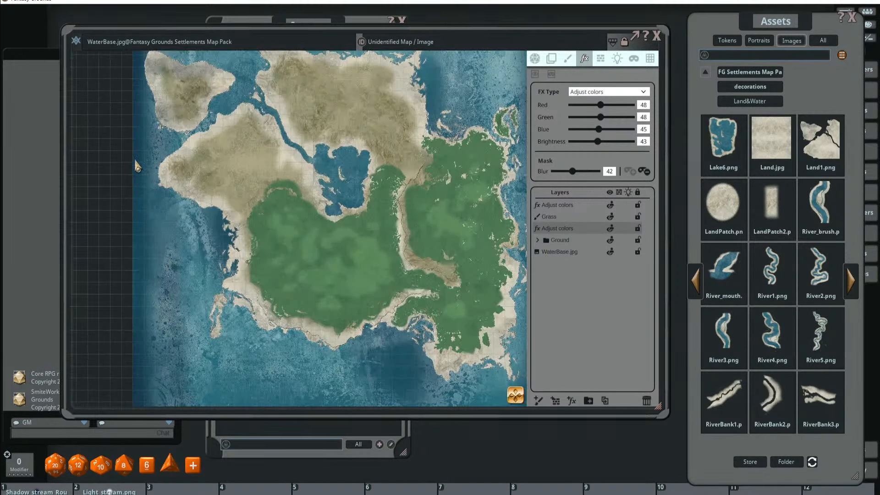
scroll(296, 213, "down", 1)
scroll(296, 213, "up", 2)
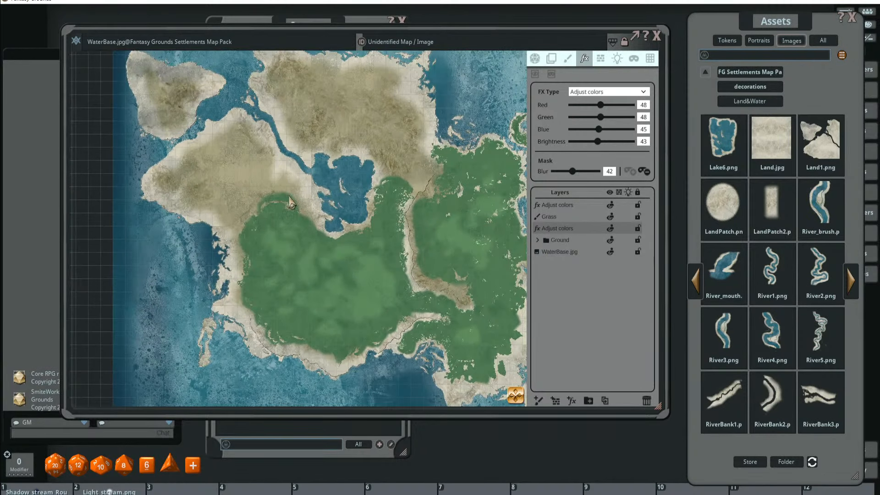
scroll(304, 188, "up", 2)
scroll(306, 188, "down", 2)
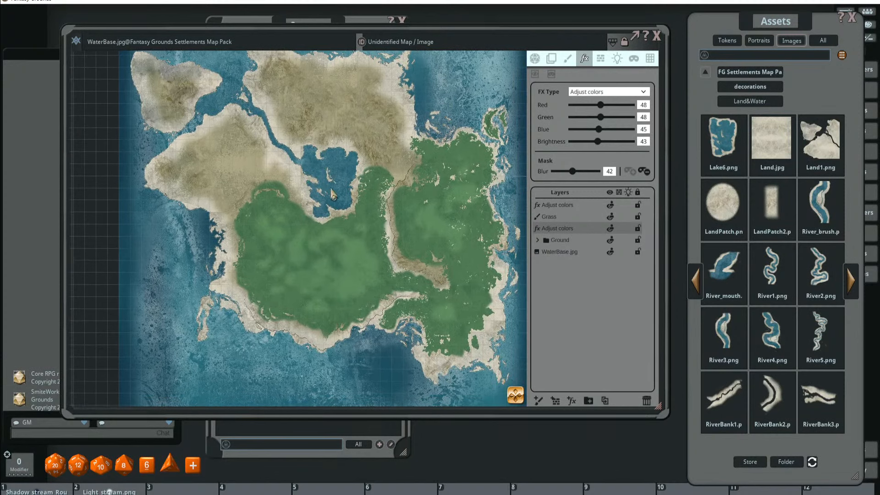
left_click(583, 205)
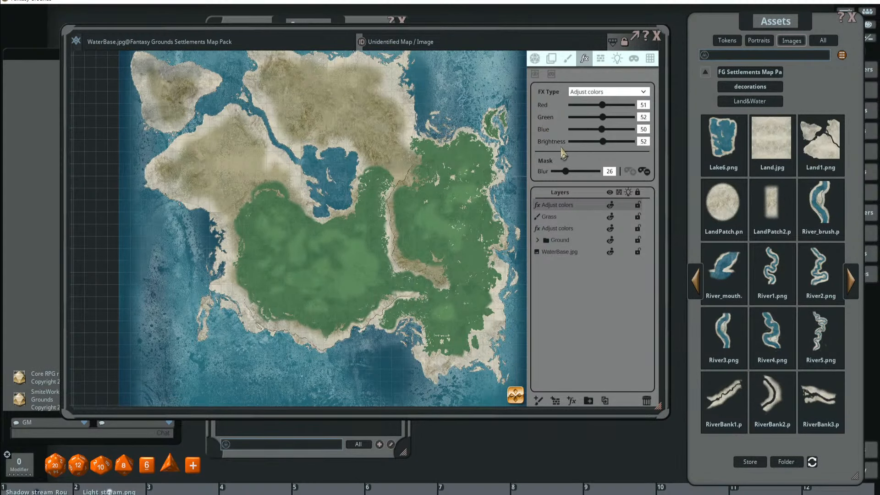
left_click(643, 142)
scroll(472, 232, "down", 2)
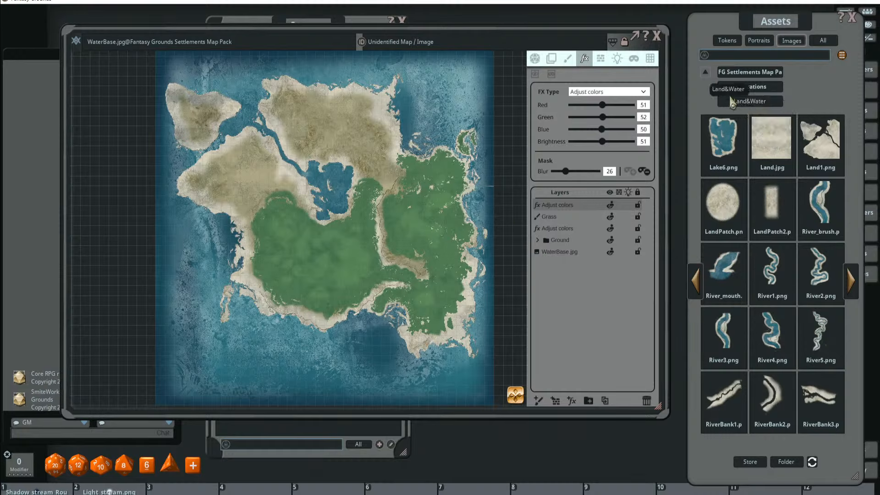
- Browse the FG Settlements Map Pack decorations to the second page of the Structures folder
left_click(752, 72)
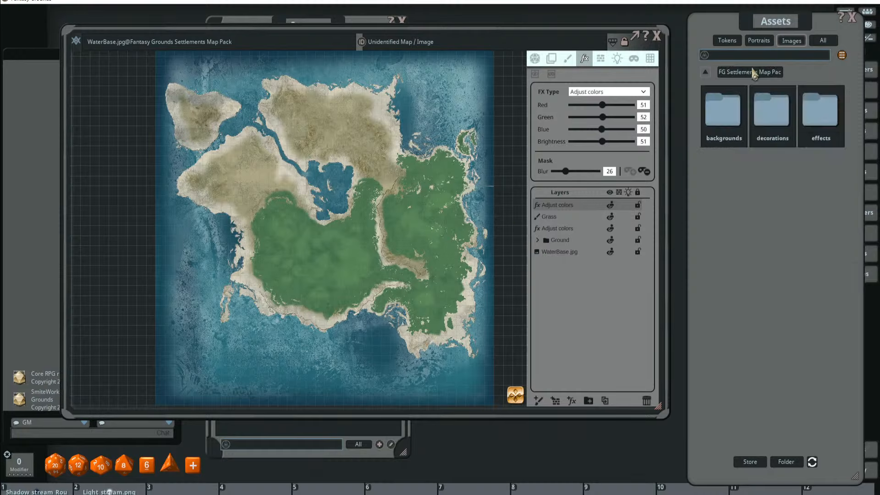
left_click(778, 117)
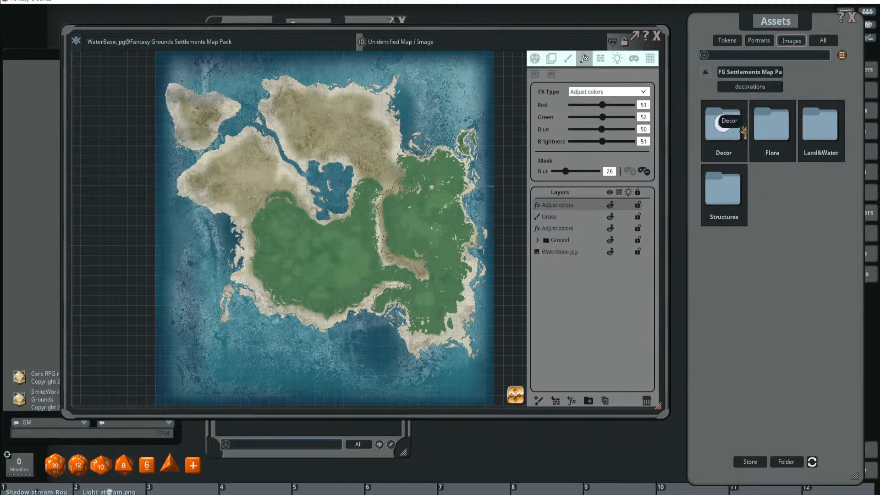
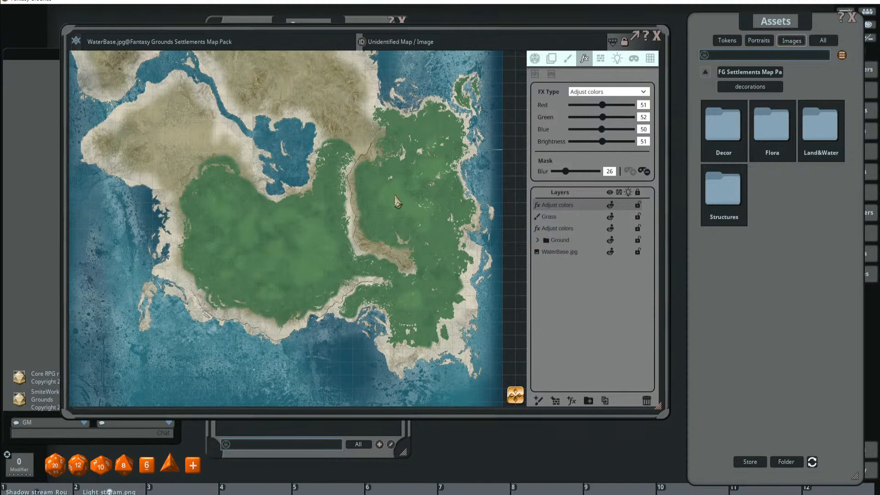
left_click_drag(346, 231, 329, 233)
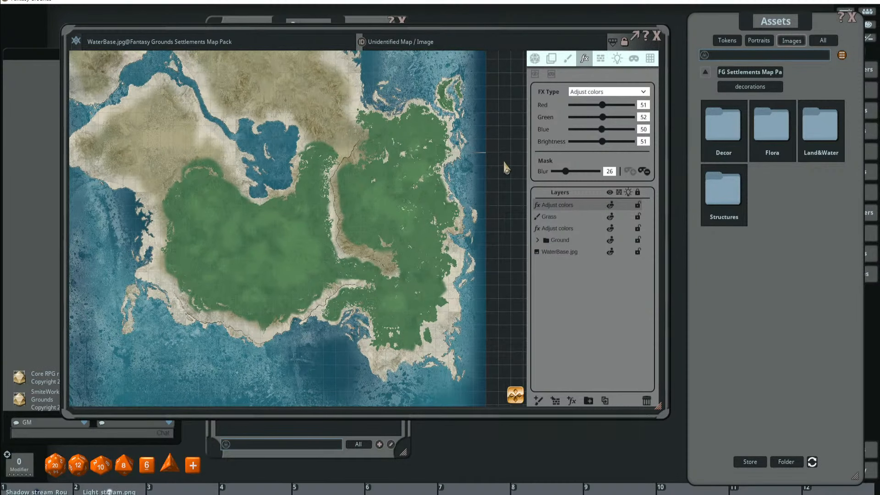
left_click(729, 195)
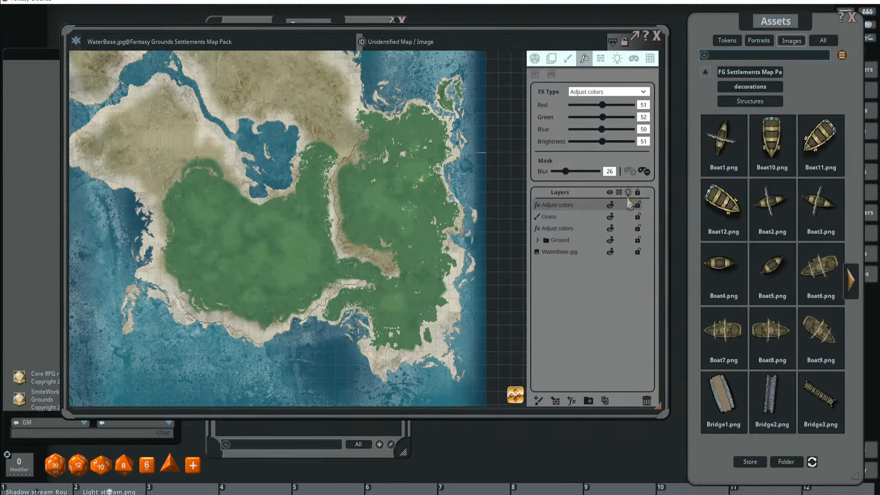
left_click(851, 280)
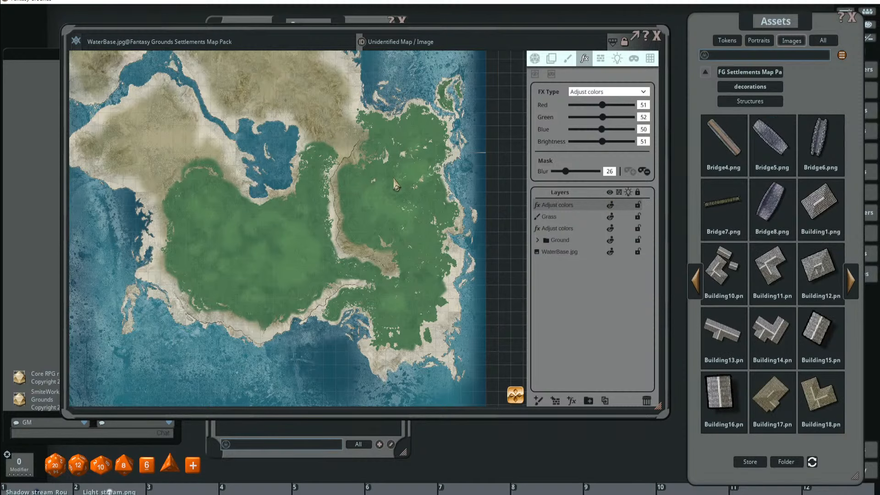
- Filter the Structures assets by "dock"
scroll(394, 179, "down", 5)
left_click_drag(377, 179, 408, 199)
scroll(399, 197, "up", 4)
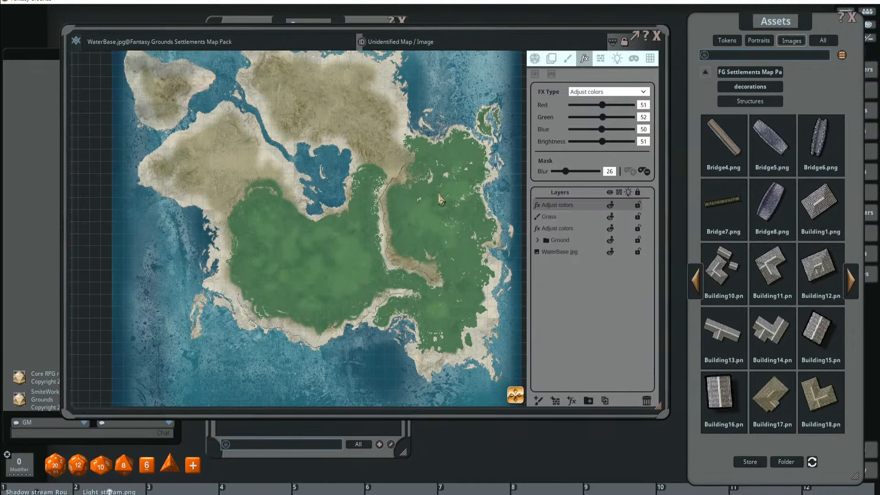
left_click(770, 56)
key("Return")
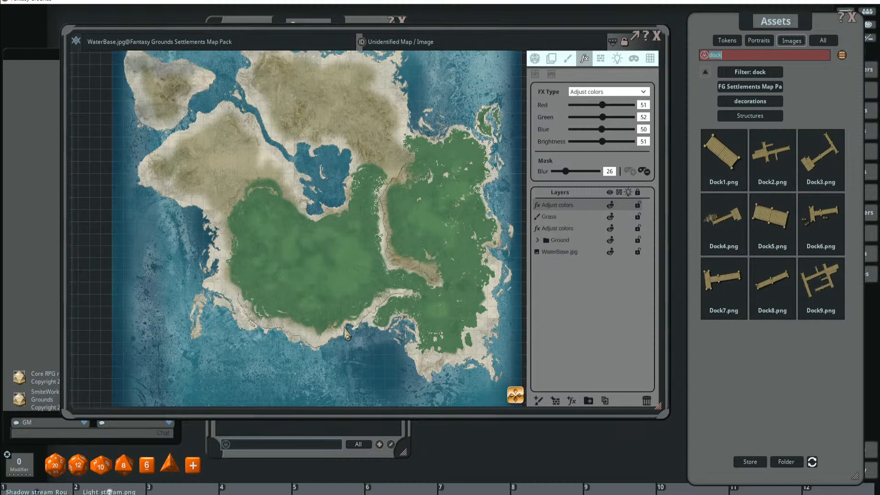
- Examine the southern coast and the central lake for suitable dock locations
left_click_drag(338, 324, 347, 304)
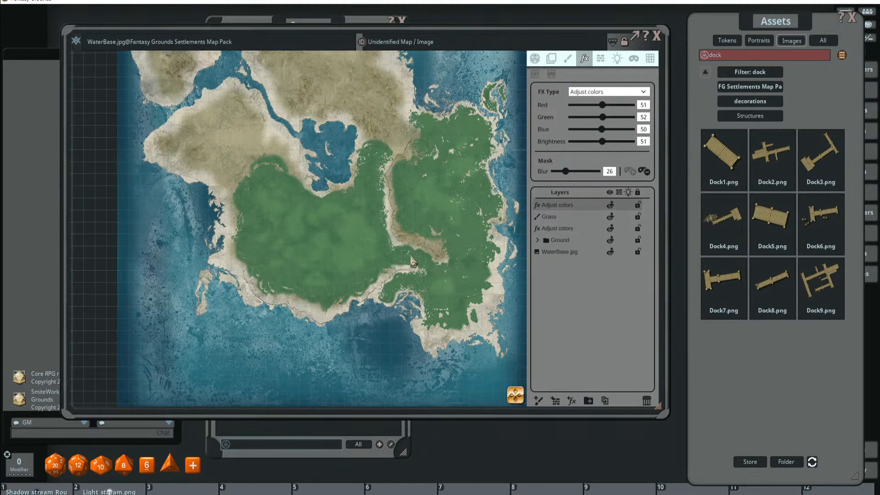
scroll(398, 262, "up", 3)
scroll(353, 146, "up", 3)
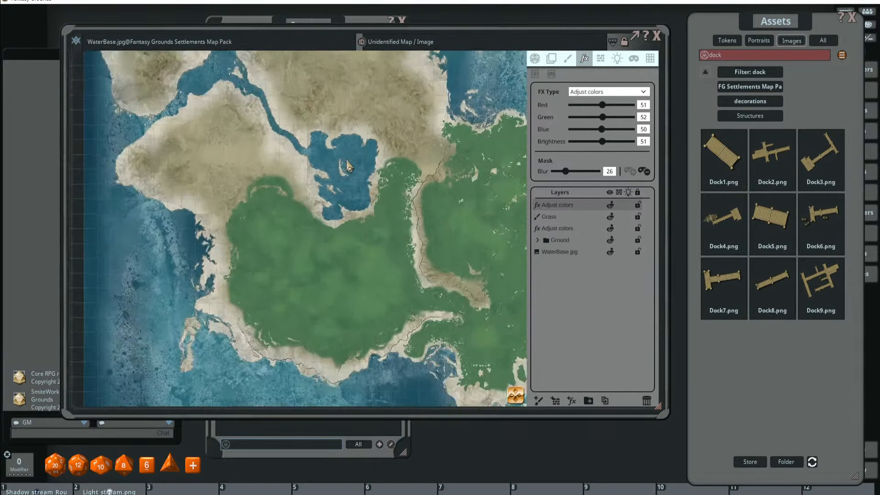
scroll(359, 156, "down", 2)
scroll(344, 184, "up", 3)
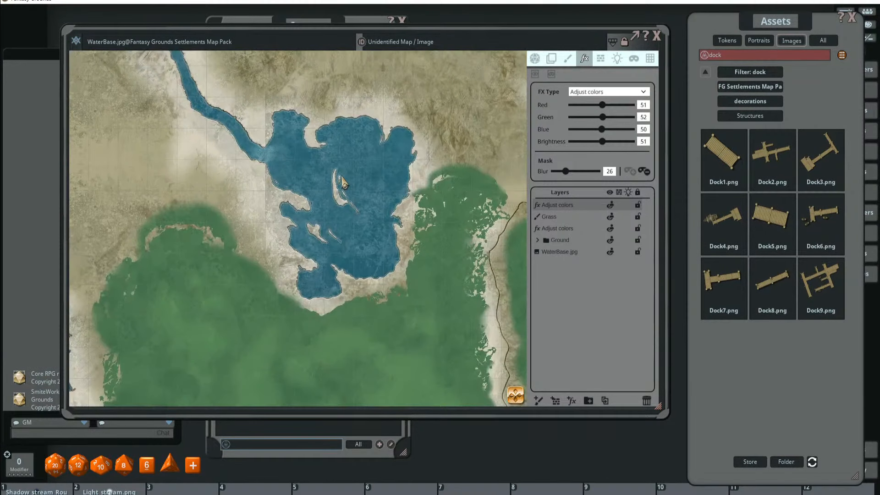
scroll(383, 213, "down", 5)
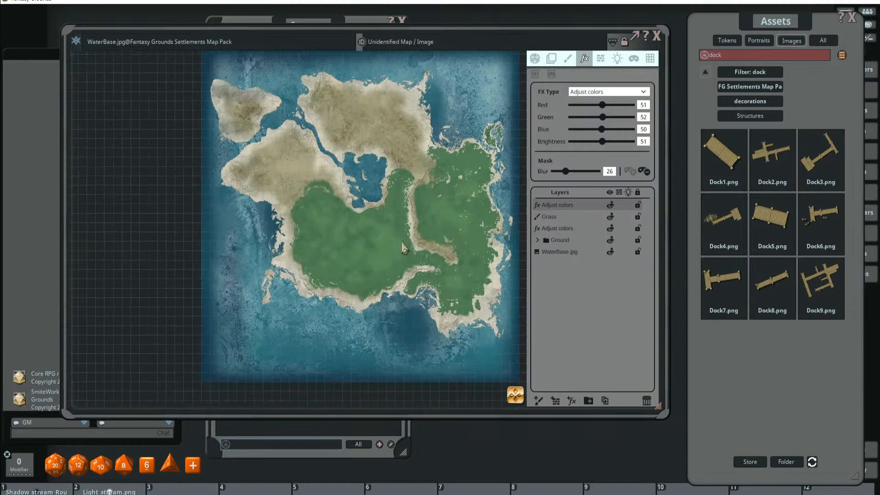
left_click_drag(404, 248, 385, 233)
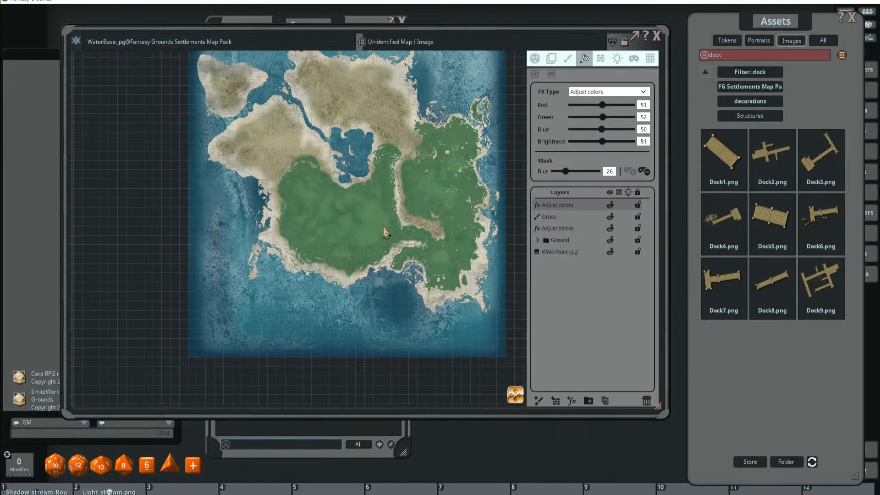
left_click_drag(369, 279, 363, 314)
left_click_drag(399, 229, 391, 209)
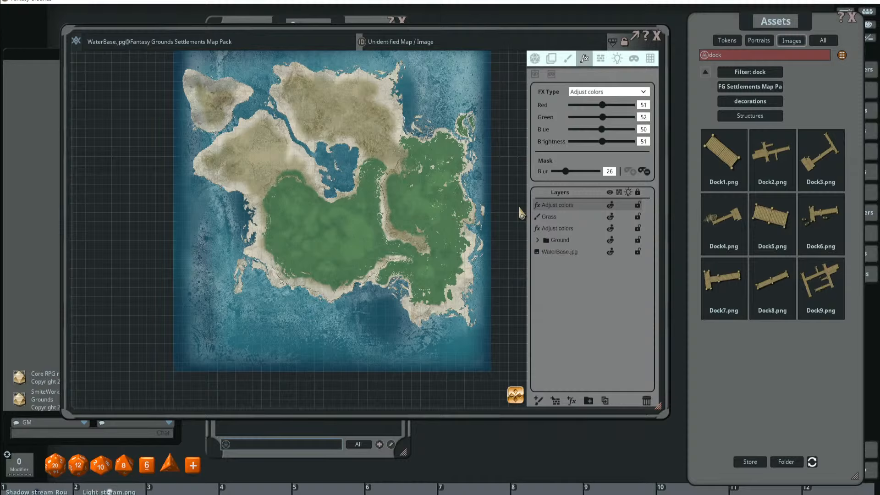
- Add a new layer folder above all other layers and name it Structures
left_click(588, 401)
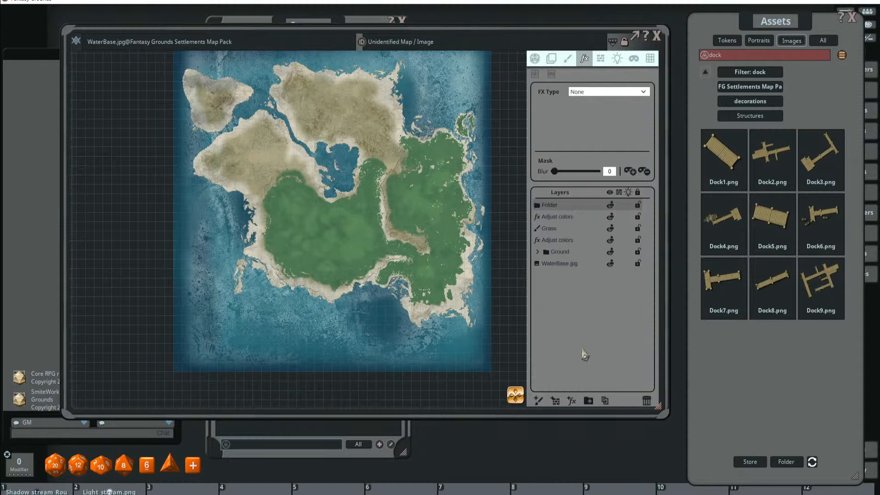
double_click(553, 209)
type("Str")
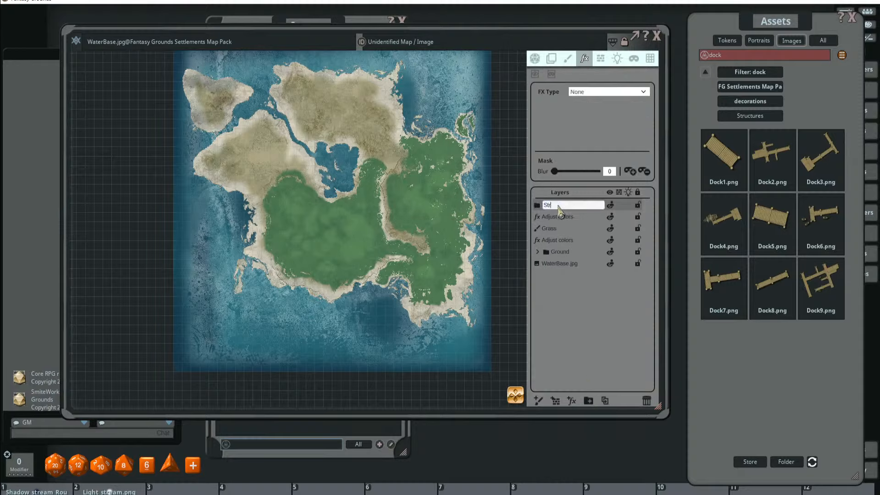
type("uctures")
key("Return")
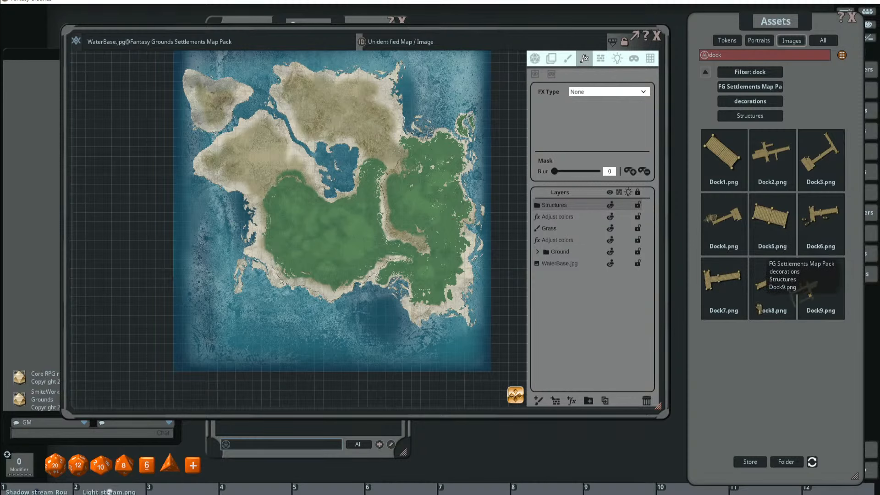
- Place Dock9.png off the southern coast, rotate it to 315 degrees and move it towards the bay by the river mouth
left_click_drag(817, 290, 327, 318)
scroll(335, 321, "up", 4)
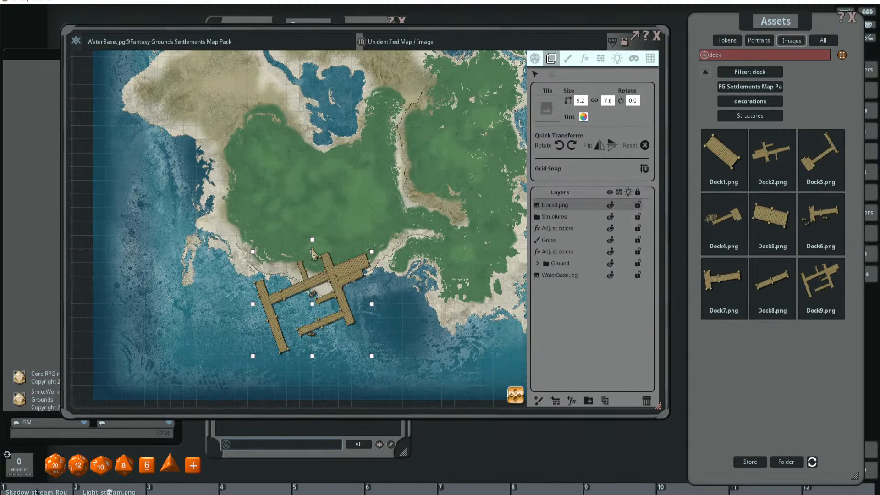
left_click(557, 145)
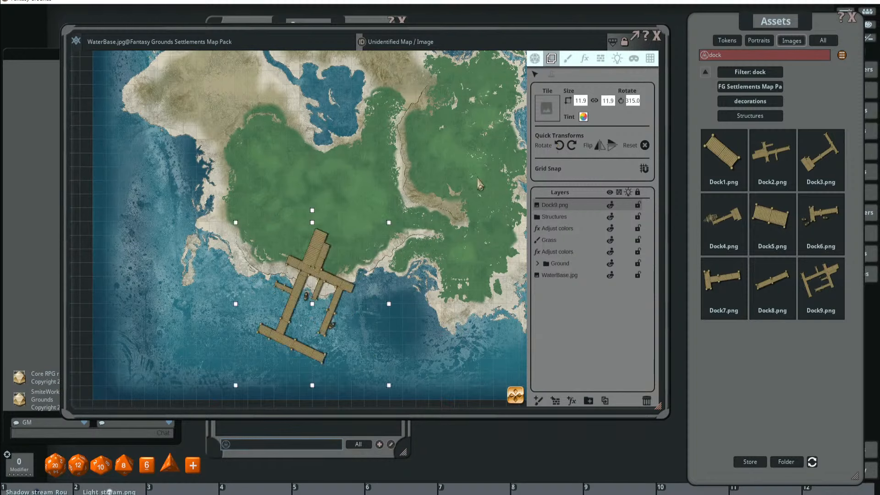
mouse_move(308, 266)
left_mouse_down()
mouse_move(277, 294)
mouse_move(331, 260)
mouse_move(315, 266)
left_mouse_up()
scroll(364, 265, "down", 4)
mouse_move(377, 271)
left_mouse_down()
mouse_move(316, 264)
mouse_move(372, 276)
mouse_move(367, 267)
left_mouse_up()
scroll(382, 280, "up", 3)
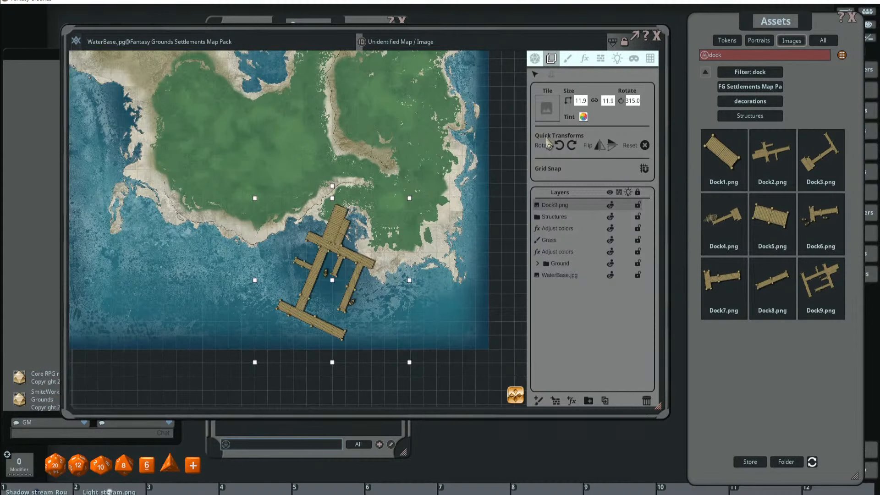
- Set the size of the Dock9.png tile to 6 and position its landward end against the southern bay's shore
left_click(581, 101)
type("6")
key("Return")
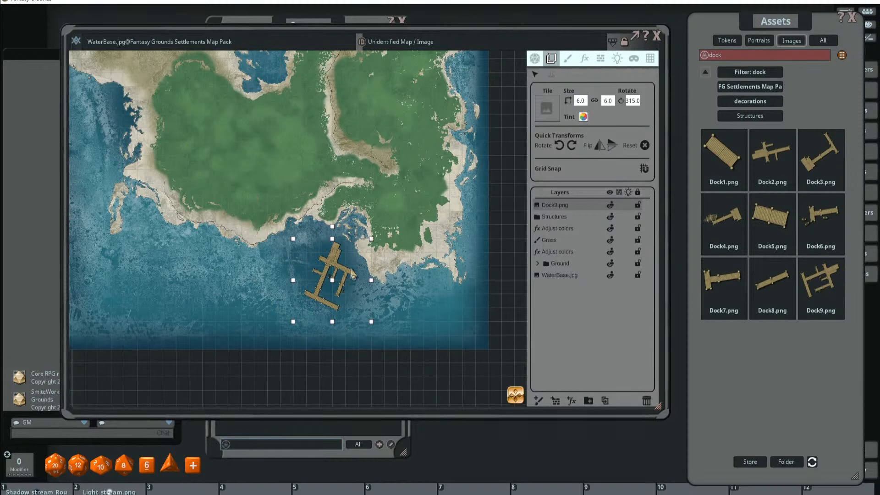
scroll(352, 272, "up", 2)
left_click_drag(330, 244, 322, 209)
scroll(333, 202, "up", 5)
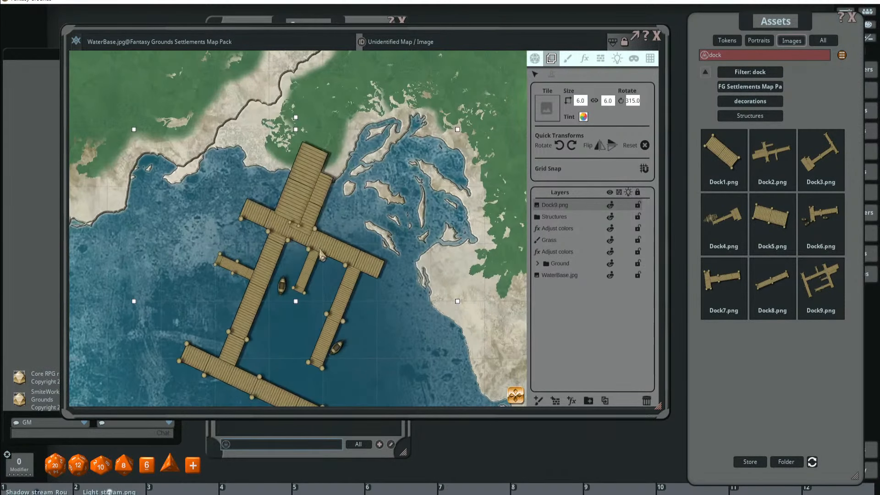
scroll(320, 251, "down", 3)
mouse_move(320, 234)
left_mouse_down()
mouse_move(320, 220)
mouse_move(320, 232)
left_mouse_up()
scroll(312, 223, "up", 3)
scroll(368, 234, "down", 4)
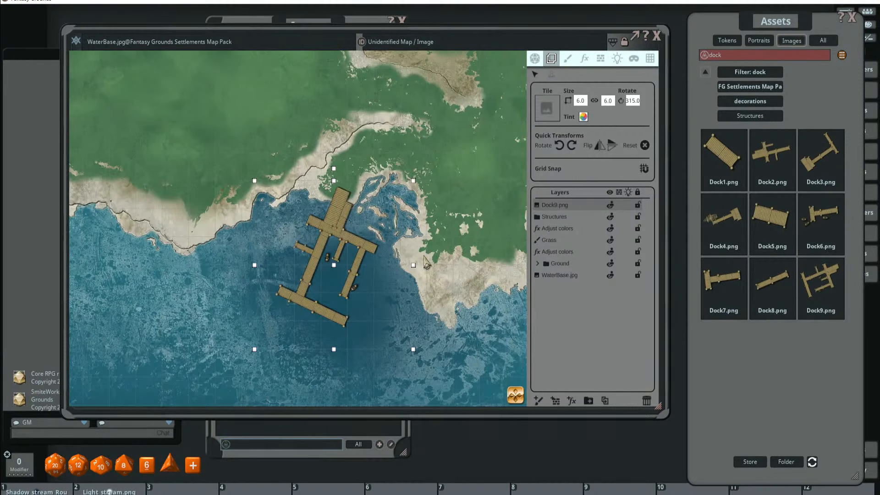
- Check the southern dock's scale against the whole map and look through the layers in the Ground group
scroll(425, 262, "down", 4)
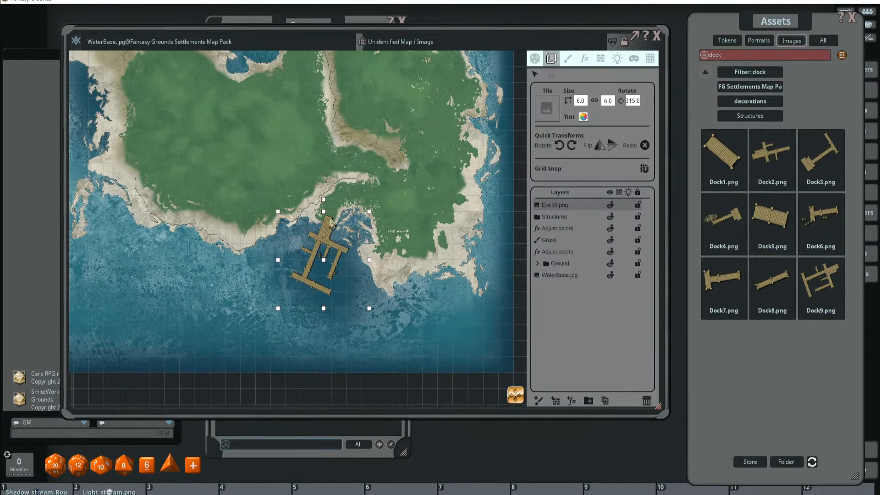
scroll(392, 254, "down", 2)
scroll(349, 262, "up", 4)
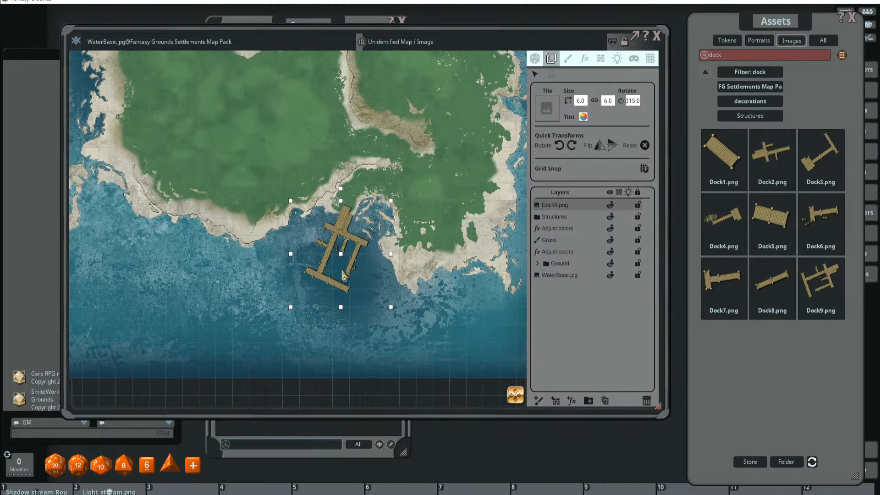
scroll(349, 257, "down", 2)
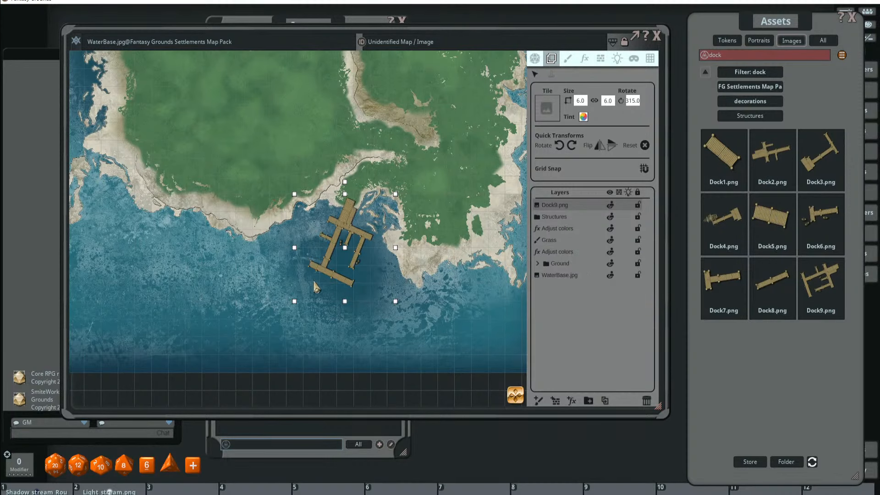
scroll(379, 325, "down", 3)
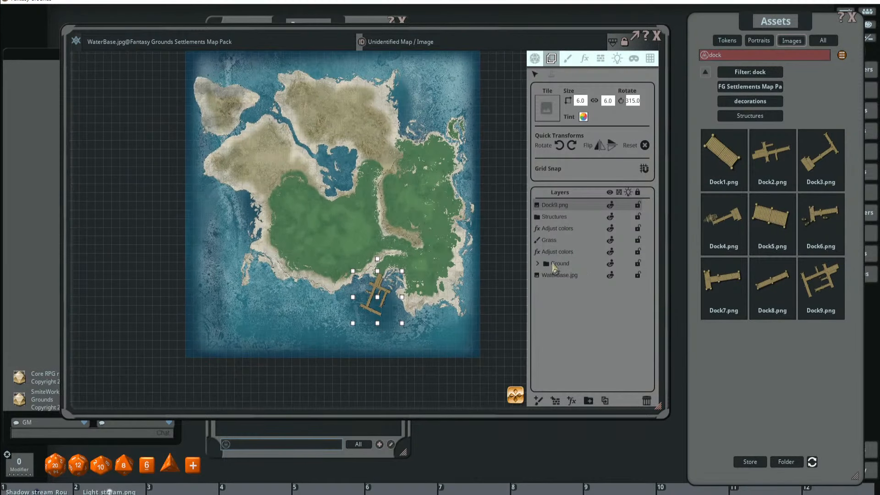
left_click(539, 264)
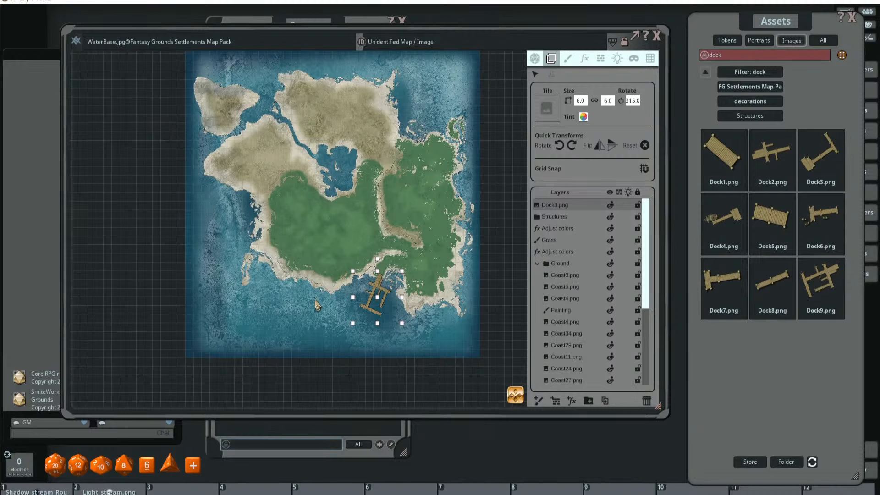
left_click(538, 264)
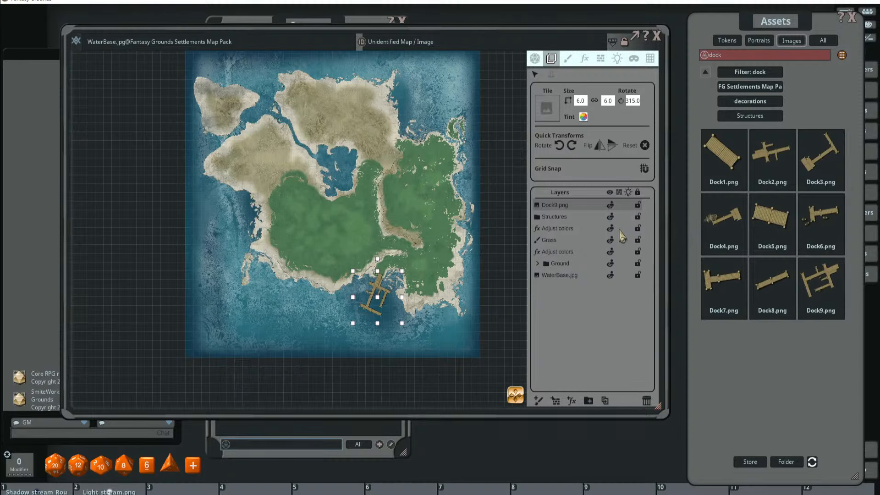
- Place Dock6.png in the central lake and set its width to 2
left_click_drag(821, 218, 337, 141)
scroll(334, 160, "up", 3)
left_click(580, 100)
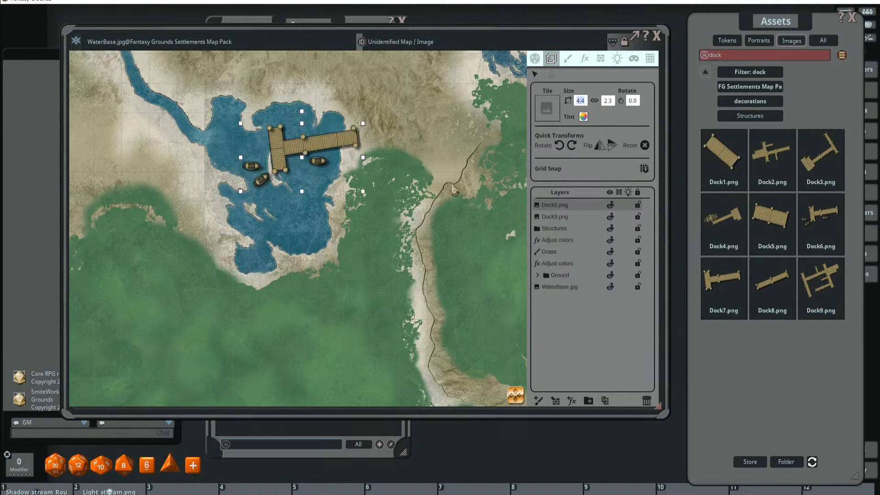
type("2")
key("Return")
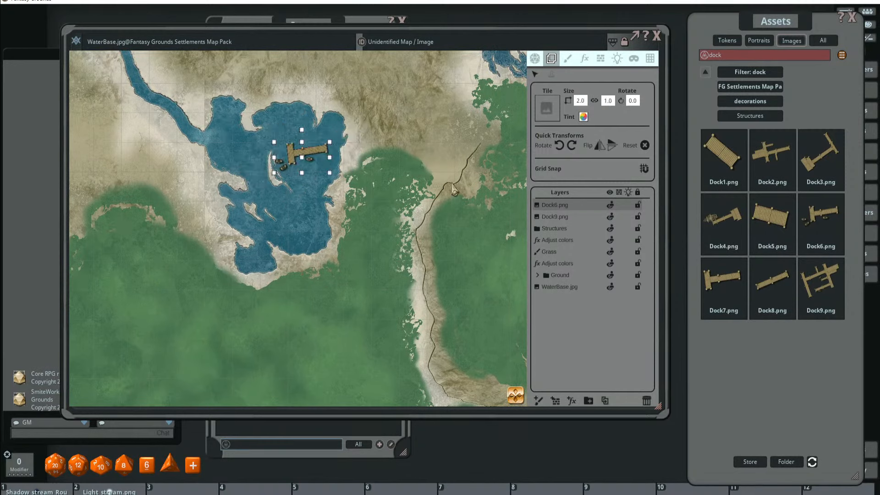
- Move the Dock6.png tile against the lake's eastern shore and rotate it to about 5.4 degrees
left_click_drag(316, 154, 336, 156)
scroll(336, 156, "up", 3)
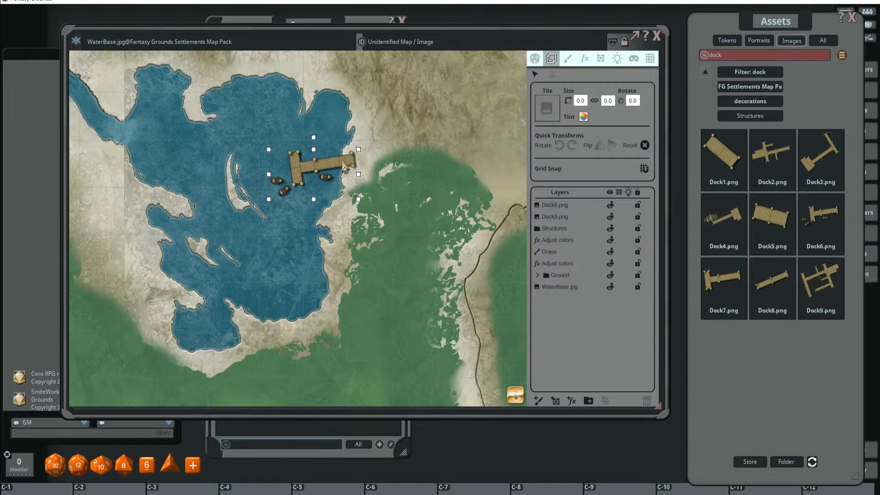
scroll(353, 165, "down", 4)
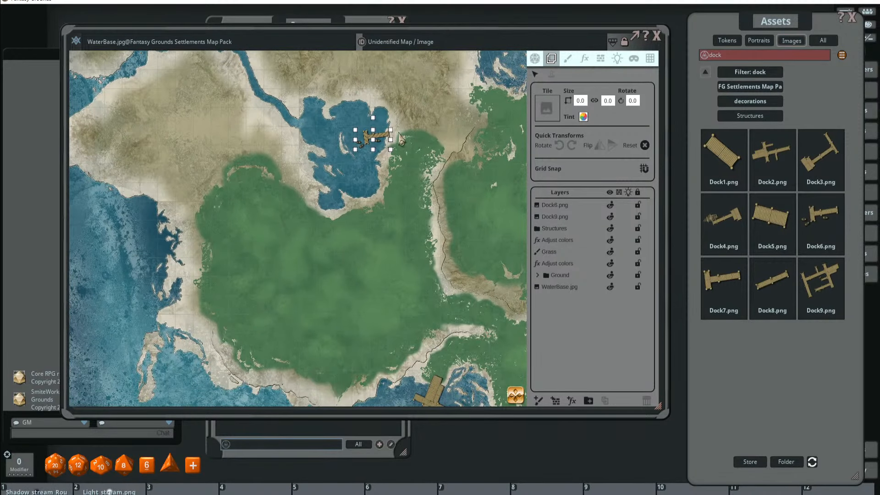
scroll(395, 137, "up", 2)
left_click_drag(369, 118, 364, 114)
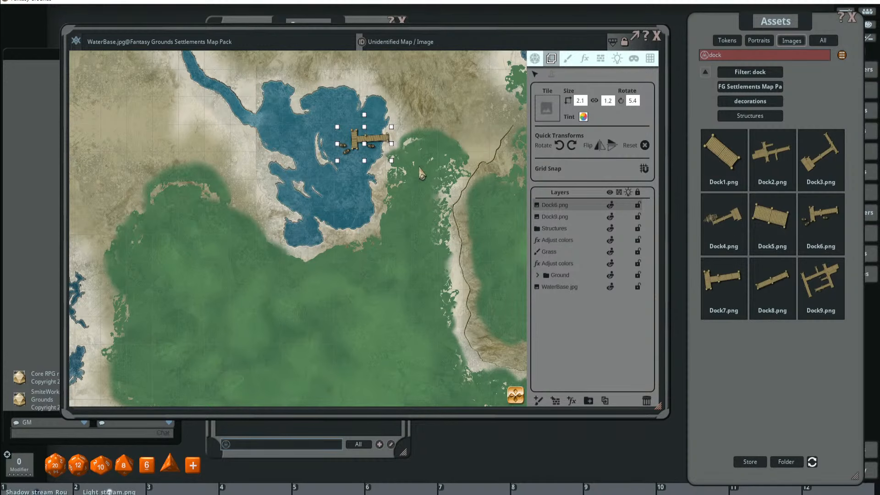
- Place Dock2.png off the southern coast, west of the large bay dock, and reduce its width to 4
scroll(414, 165, "down", 5)
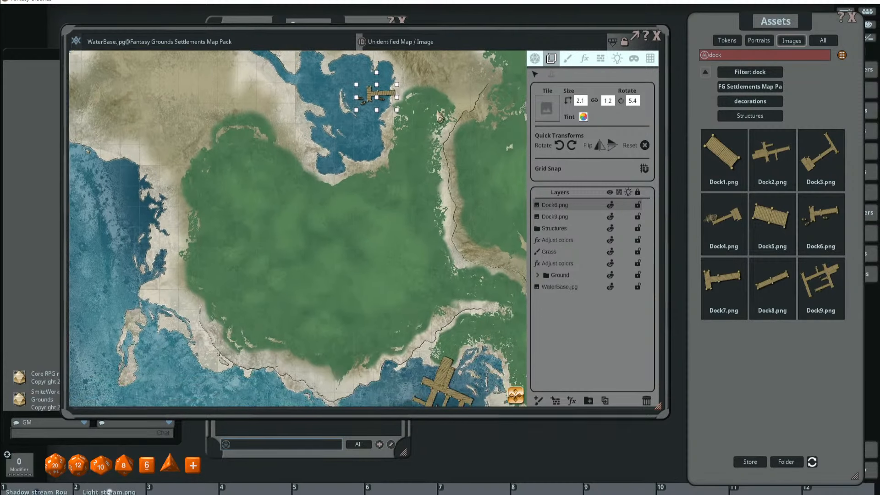
left_click_drag(414, 175, 400, 182)
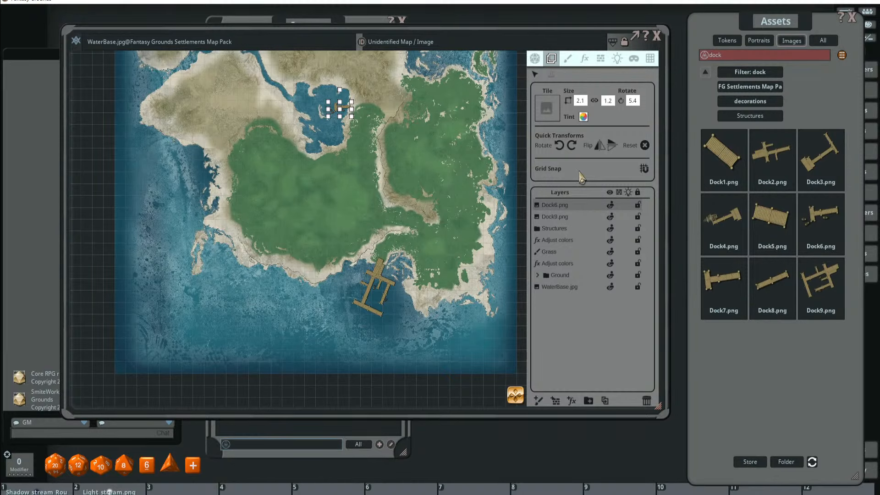
left_click_drag(772, 151, 316, 285)
scroll(354, 264, "up", 2)
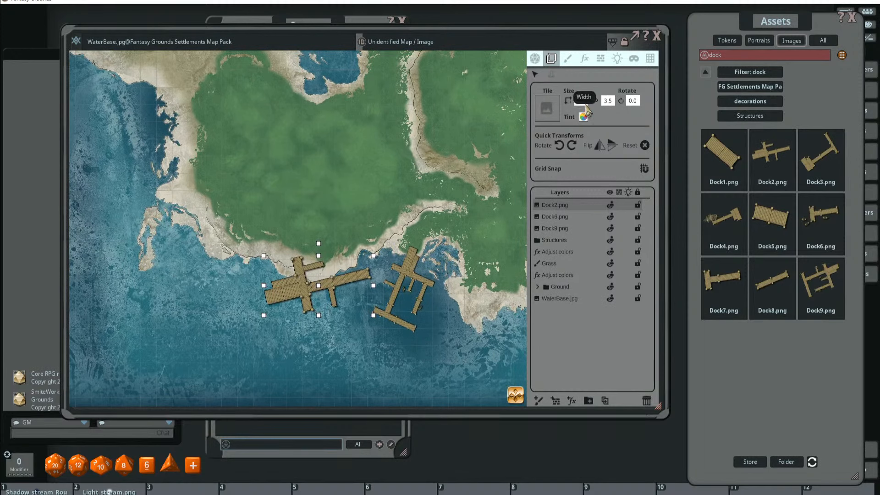
scroll(586, 104, "down", 3)
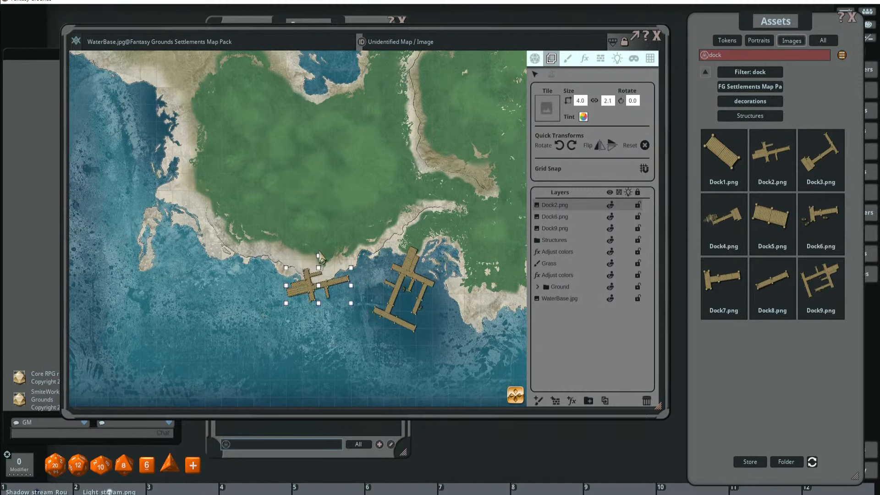
- Flip the Dock2.png tile and rotate it to about 29.2 degrees so its wide end faces the land
left_click_drag(318, 256, 329, 291)
left_click(603, 146)
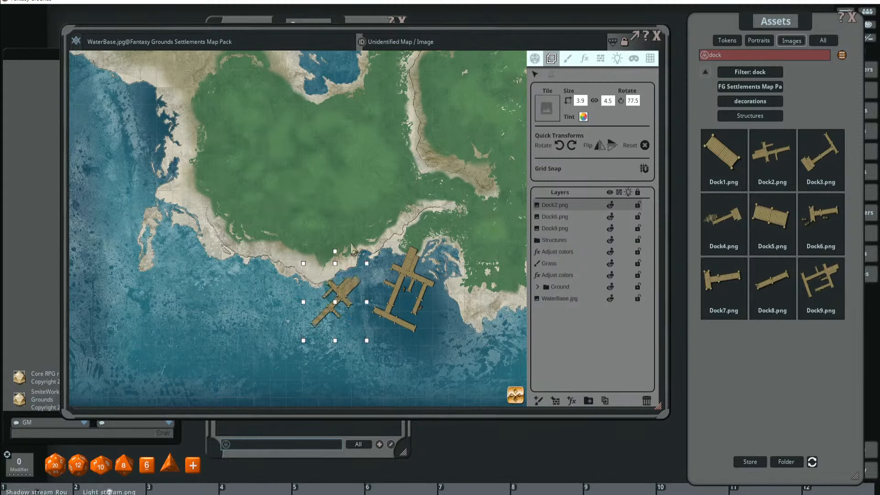
left_click_drag(333, 252, 297, 268)
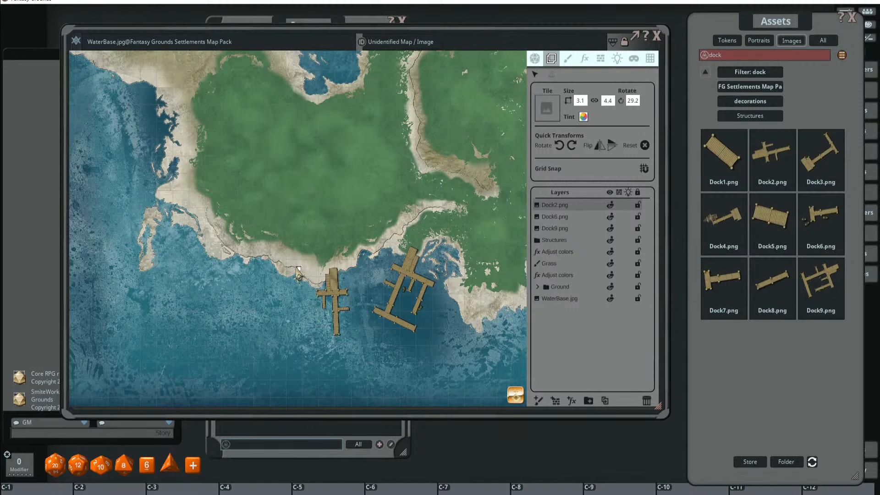
- Move the Dock2.png tile to the tip of the southeastern peninsula and compare its scale with the rest of the map
left_click_drag(336, 292, 484, 343)
left_click_drag(447, 321, 345, 308)
scroll(348, 303, "down", 3)
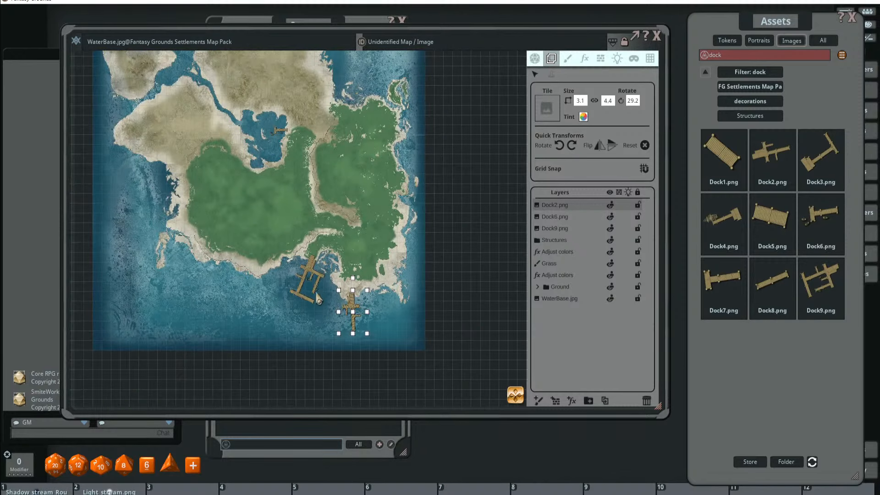
scroll(369, 262, "up", 2)
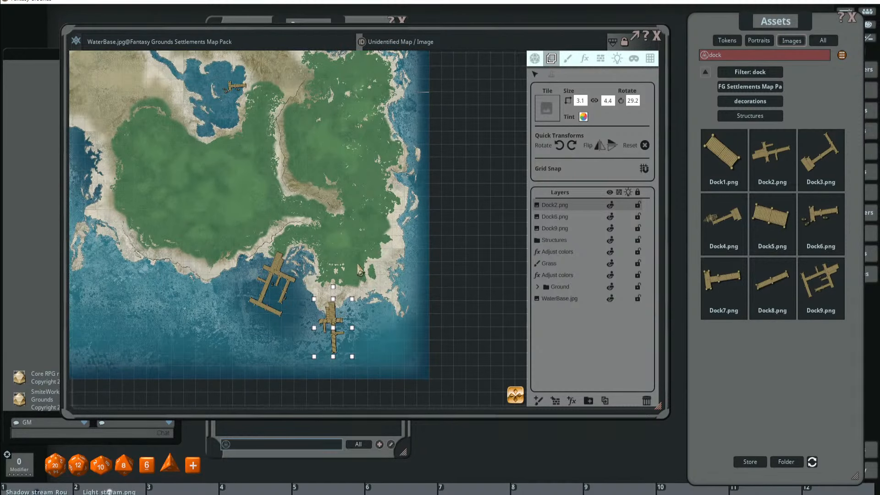
scroll(360, 270, "down", 1)
scroll(375, 286, "up", 2)
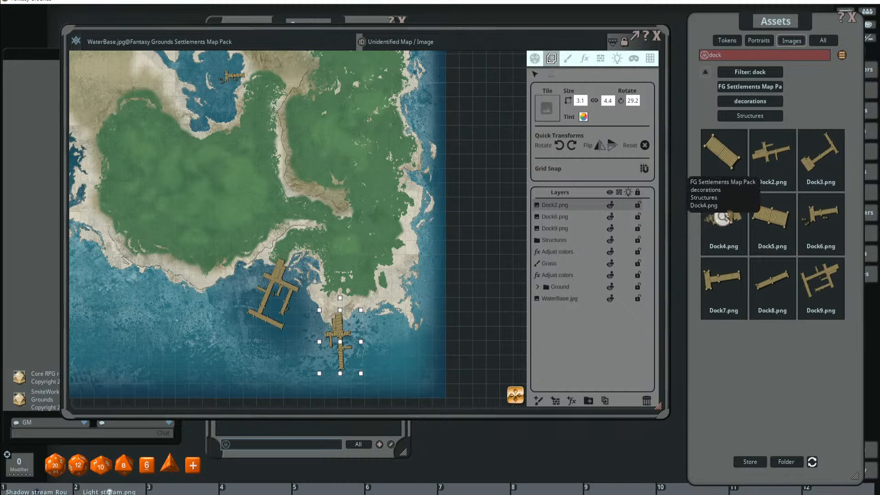
- Place Dock4.png with width 6, rotate it to about 280.4 degrees and set its platform on the southeastern shore, east of Dock2.png
left_click_drag(704, 227, 422, 286)
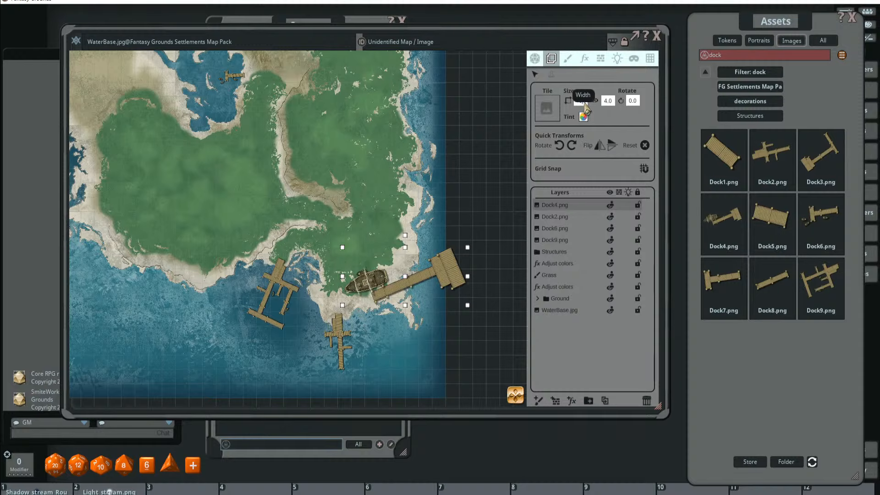
scroll(584, 104, "down", 3)
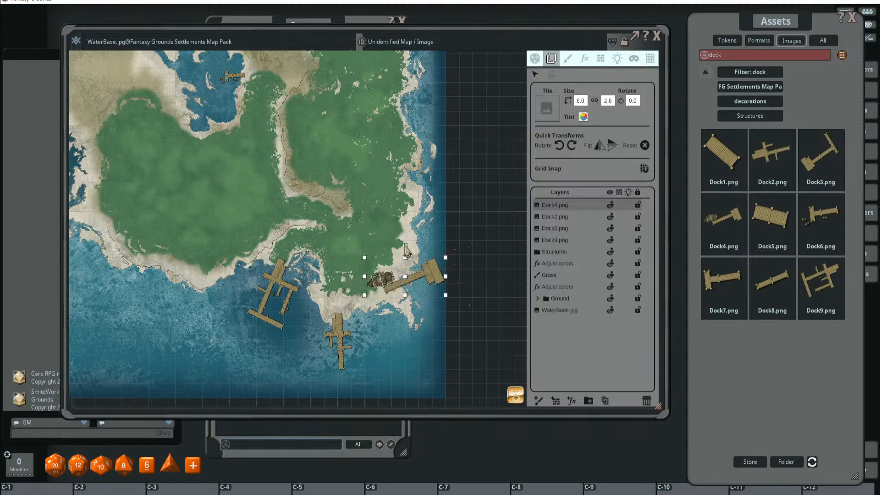
left_click_drag(405, 246, 394, 301)
left_click_drag(382, 271, 384, 310)
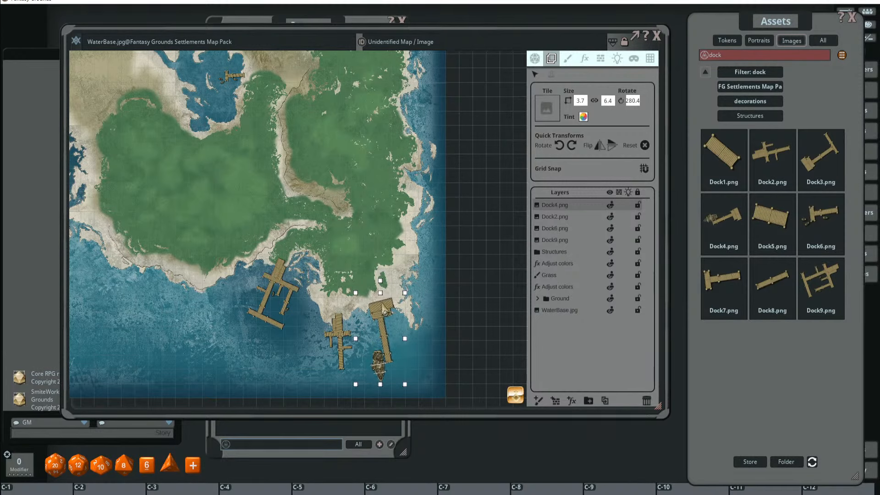
scroll(385, 311, "up", 5)
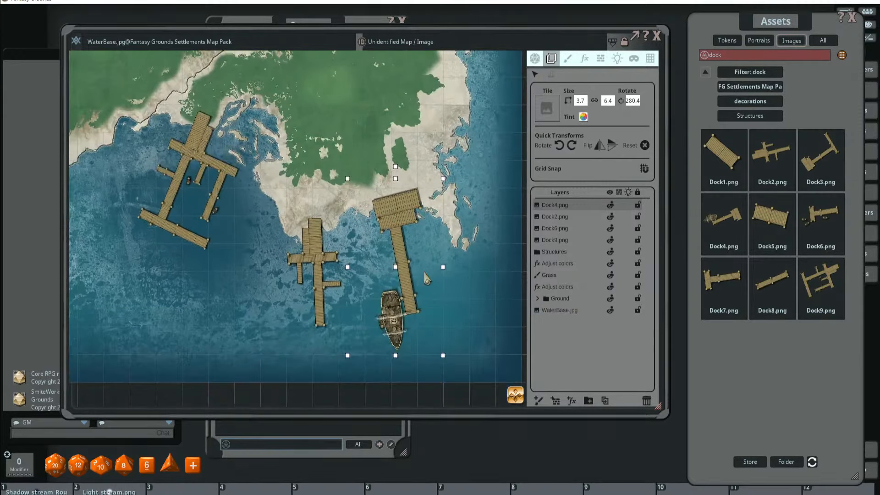
scroll(425, 276, "up", 2)
scroll(412, 324, "down", 6)
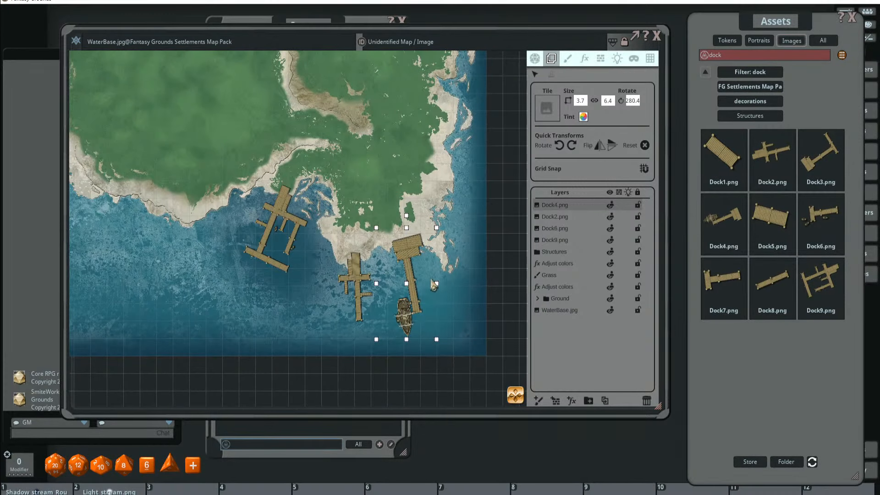
- Place Dock7.png off the southern coast and move it across to the eastern coastline
scroll(375, 280, "up", 2)
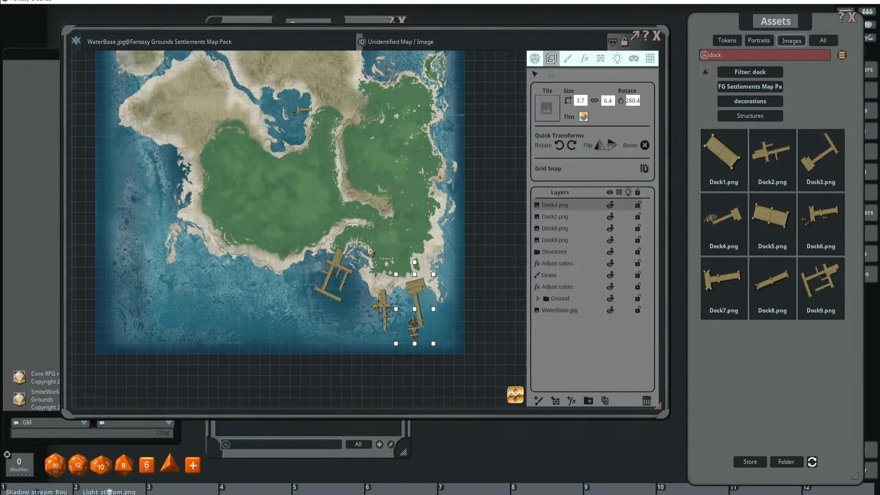
left_click_drag(375, 275, 390, 300)
scroll(398, 263, "down", 1)
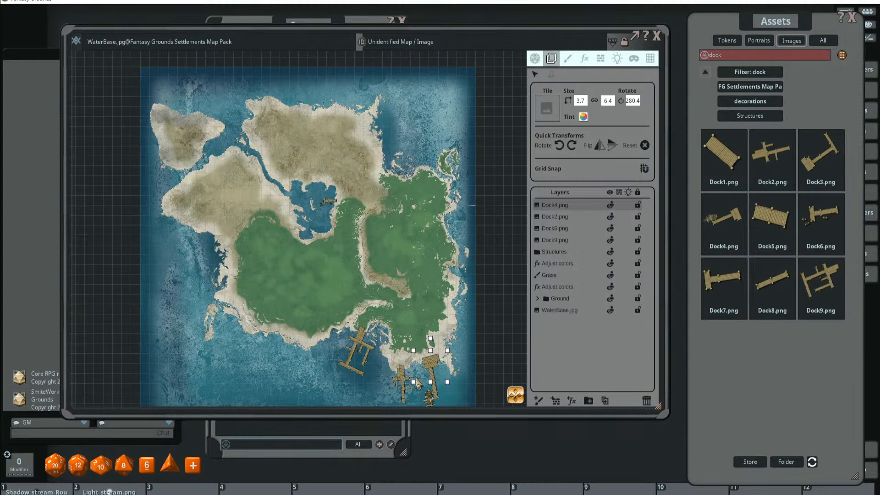
left_click_drag(724, 280, 323, 315)
scroll(348, 293, "up", 4)
scroll(408, 279, "up", 1)
left_click_drag(408, 280, 252, 229)
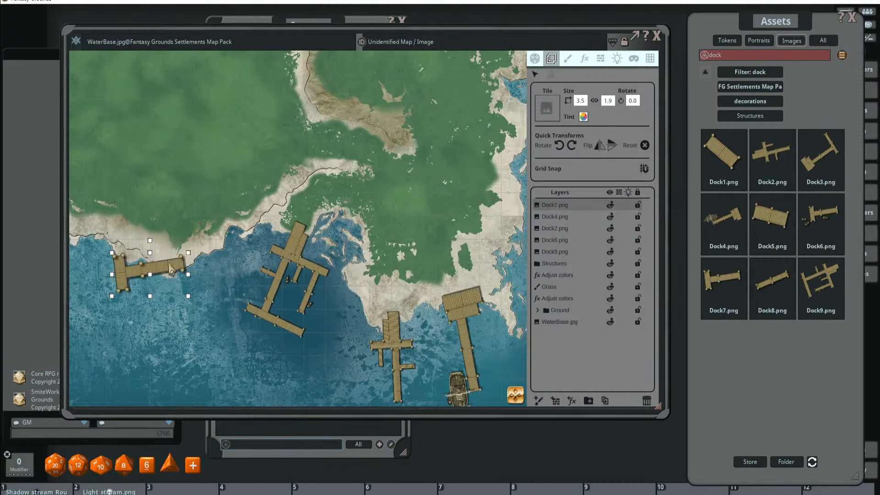
left_click_drag(168, 264, 437, 238)
left_click_drag(488, 227, 417, 211)
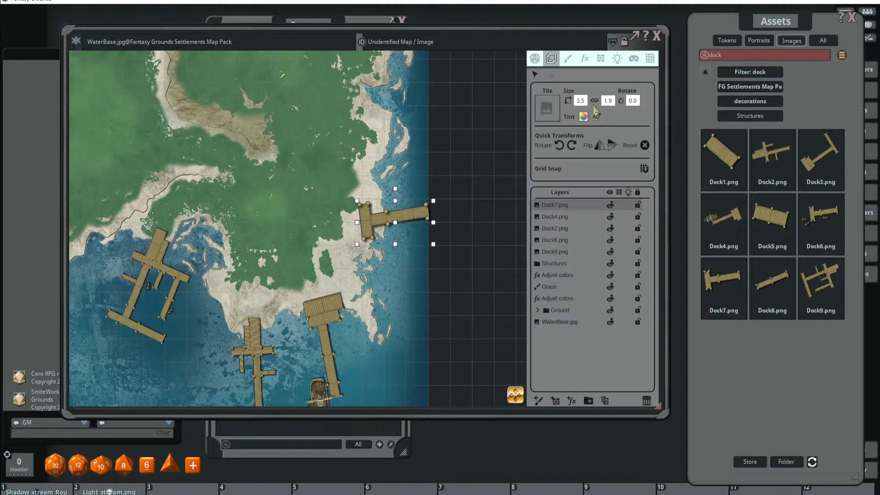
- Set the Dock7.png tile's width to 2 and move it down to the small inlet on the southeastern coast
left_click(585, 100)
type("2")
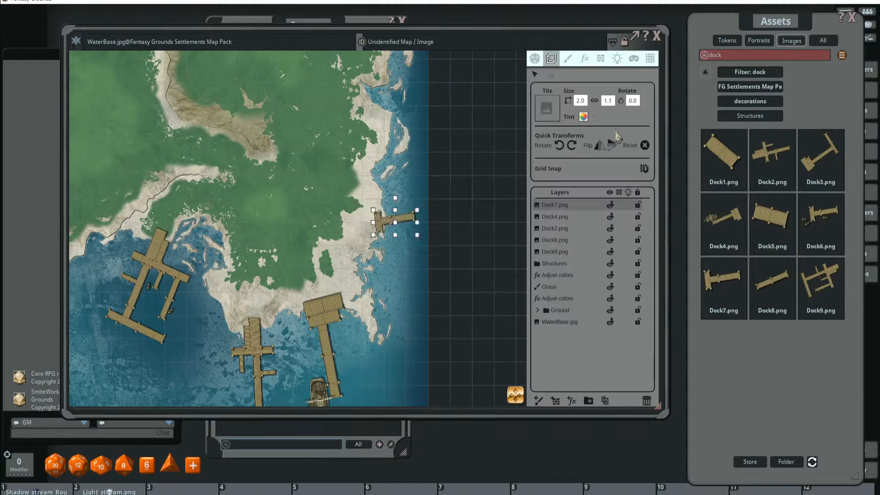
left_click_drag(411, 234, 396, 281)
scroll(378, 261, "up", 3)
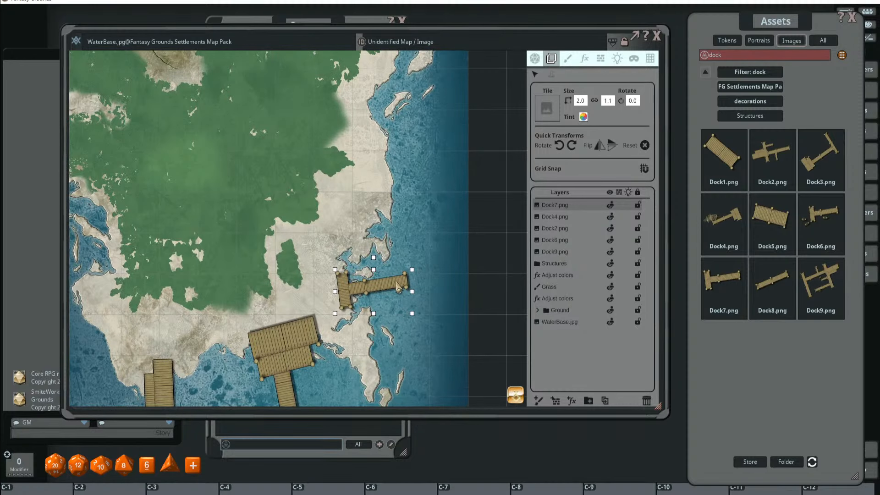
scroll(403, 281, "down", 2)
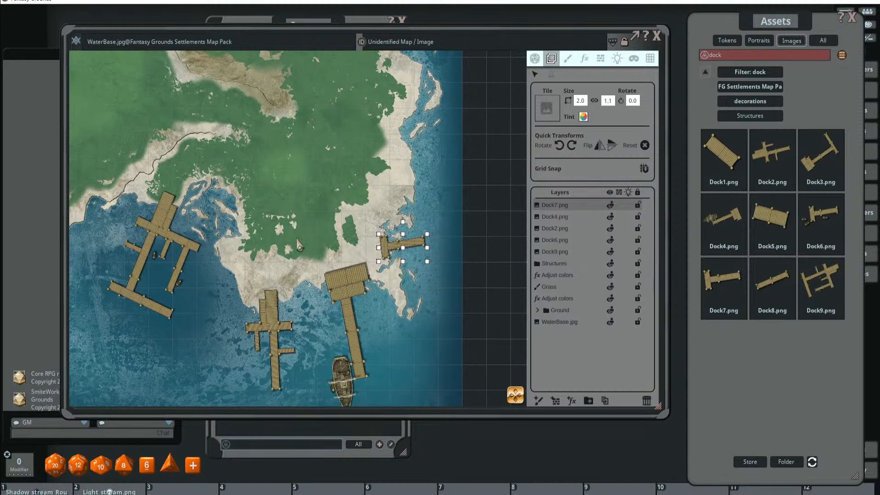
- Place Dock1.png across the landward end of Dock2.png, rotated to about 318.8 degrees and resized to about 2.9 by 2.4
scroll(373, 227, "down", 2)
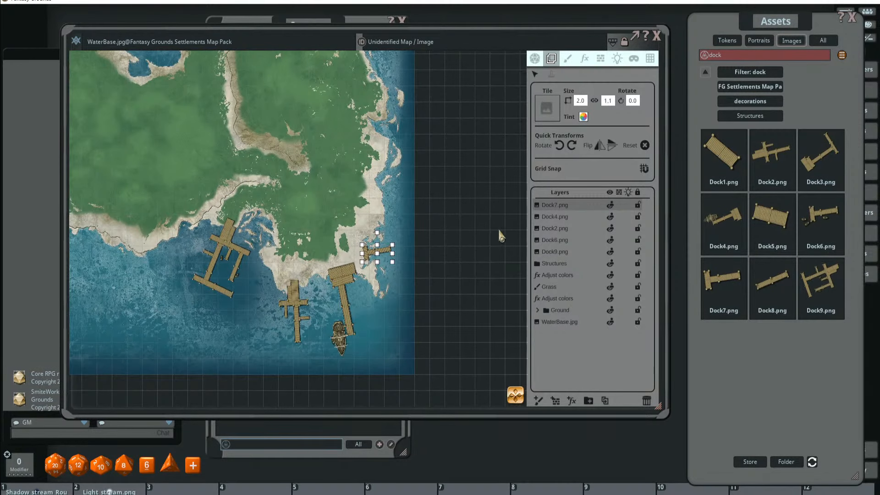
left_click_drag(727, 155, 315, 296)
scroll(342, 249, "up", 2)
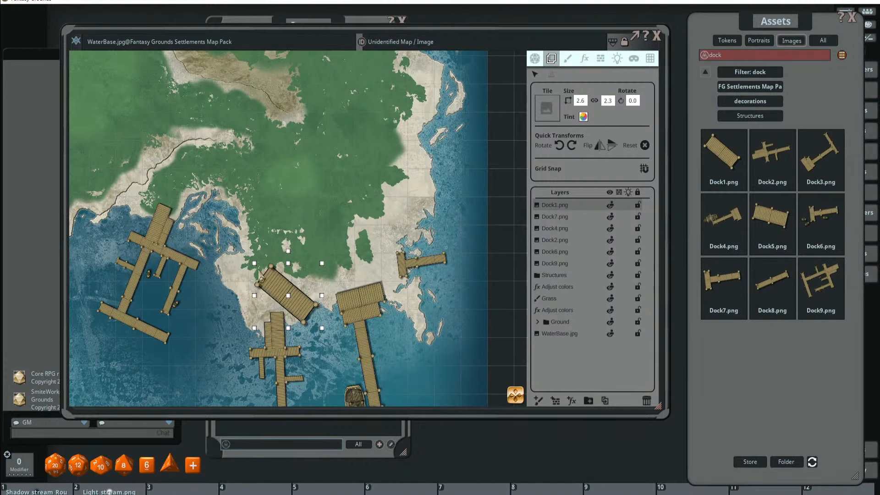
left_click_drag(288, 251, 258, 261)
left_click_drag(289, 290, 284, 303)
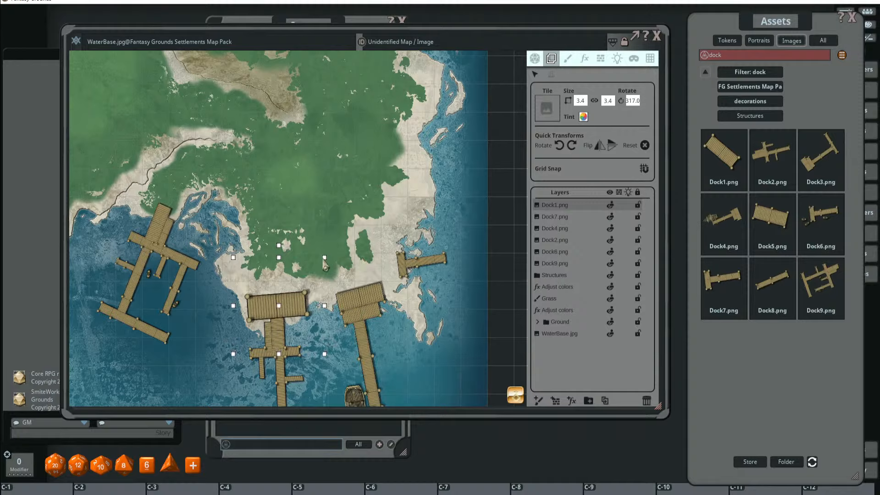
left_click_drag(325, 263, 278, 265)
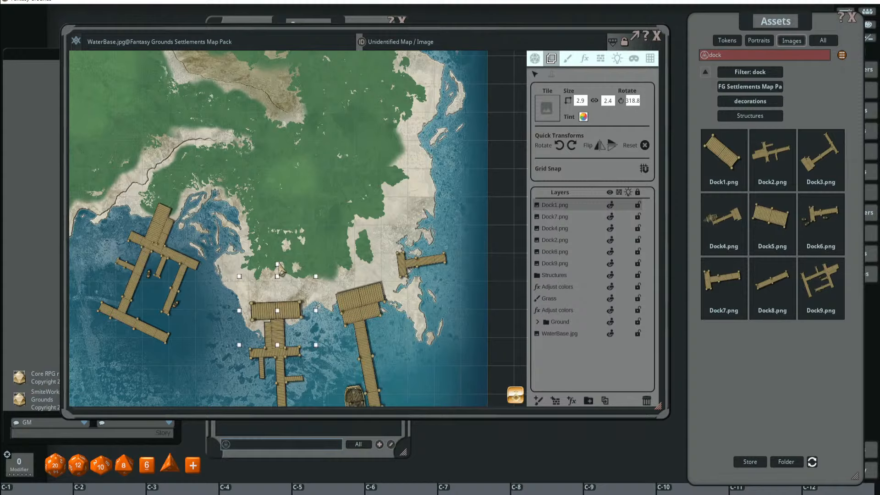
- Examine the joined Dock1.png and Dock2.png up close and check the scale of all docks against the whole map
scroll(315, 284, "down", 3)
left_click_drag(332, 299, 288, 284)
scroll(323, 277, "up", 3)
scroll(288, 284, "up", 3)
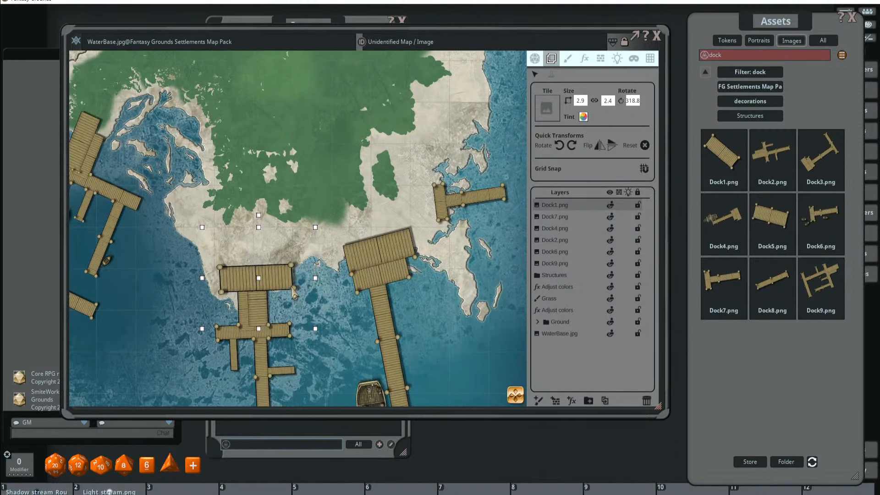
scroll(295, 290, "down", 3)
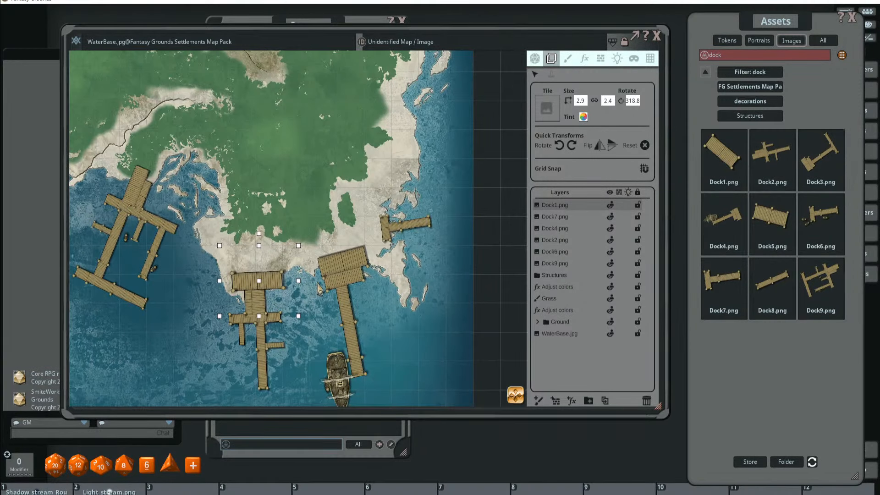
scroll(381, 257, "down", 2)
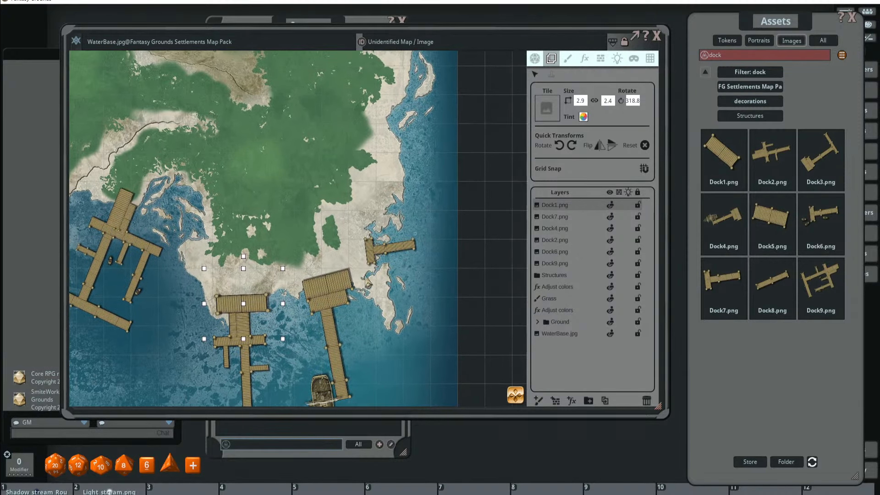
scroll(281, 277, "down", 4)
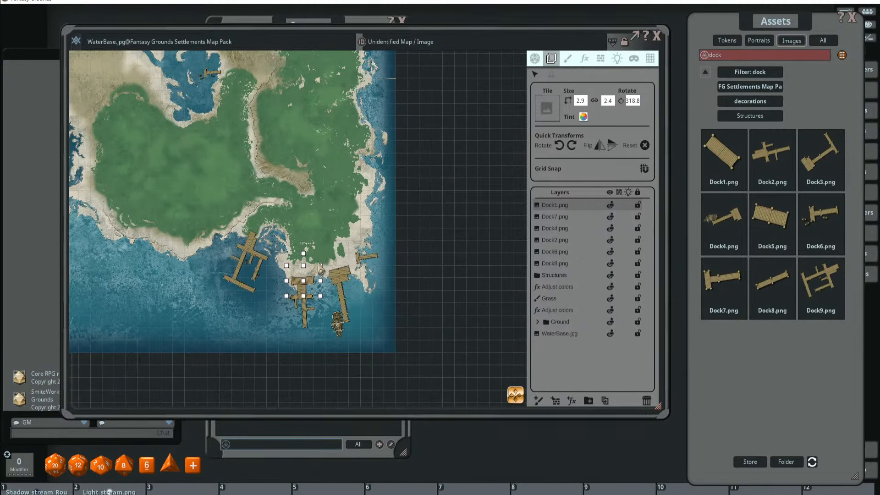
left_click_drag(354, 295, 363, 302)
left_click_drag(331, 268, 378, 265)
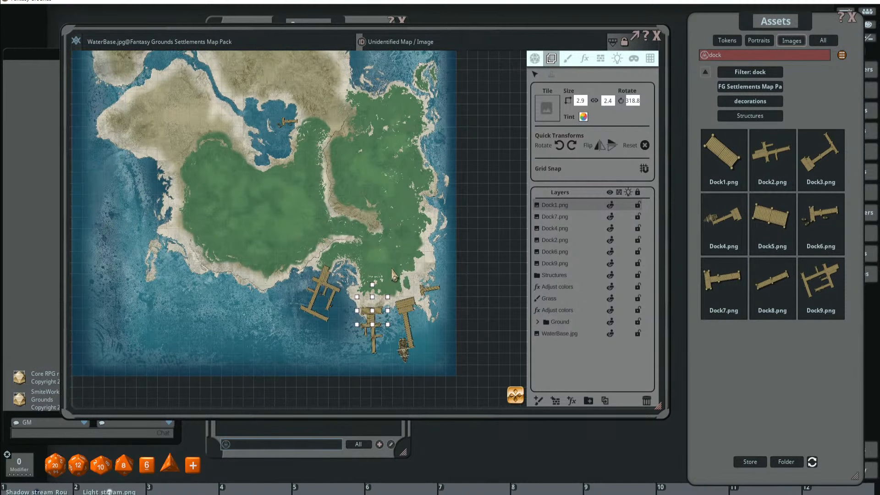
- Move the Structures folder to the top of the layer list with all six dock layers inside it, and collapse it
left_click(552, 264, "shift")
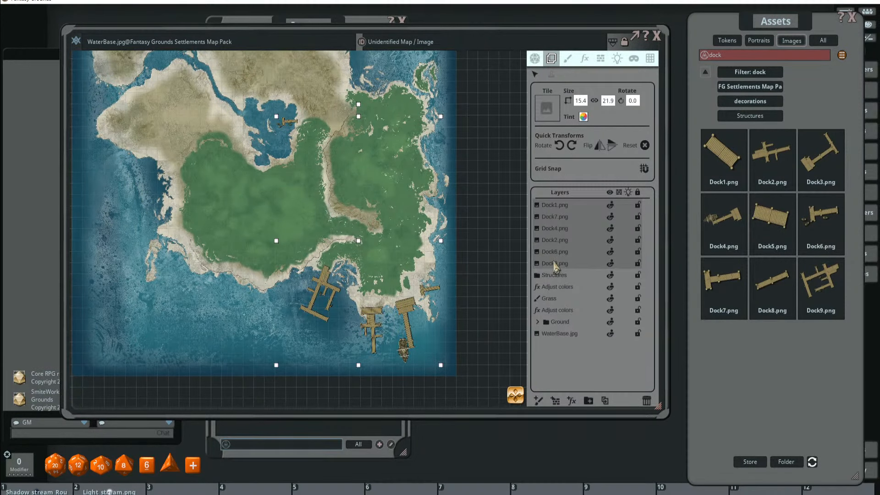
left_click_drag(553, 262, 550, 219)
left_click_drag(554, 265, 544, 206)
left_click(542, 275)
left_click_drag(541, 275, 552, 205)
left_click(547, 218)
left_click(549, 276, "shift")
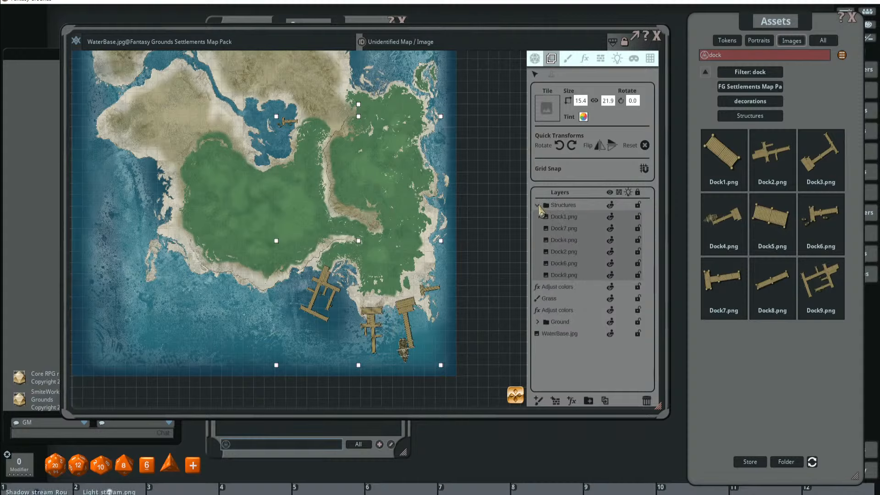
left_click(537, 205)
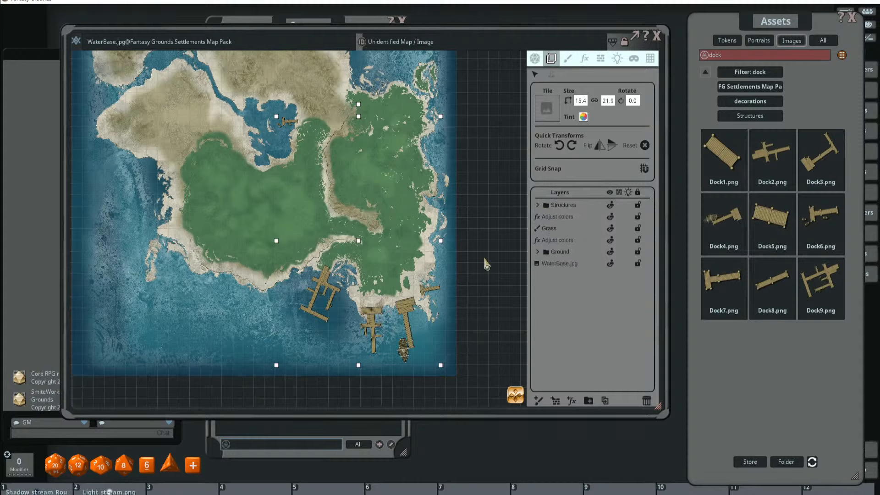
- Clear the dock filter and browse the Structures images through to the clustered building groups such as Buildings15.png
left_click(739, 55)
key("BackSpace")
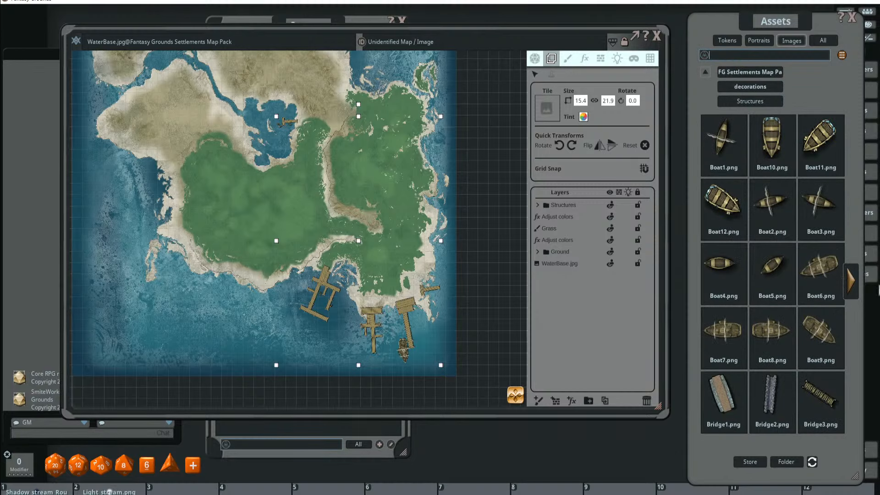
left_click(851, 281)
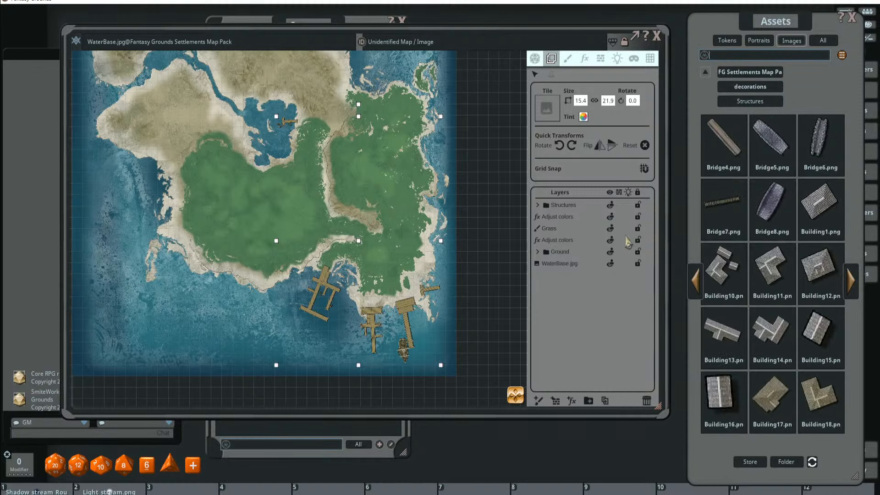
left_click(851, 281)
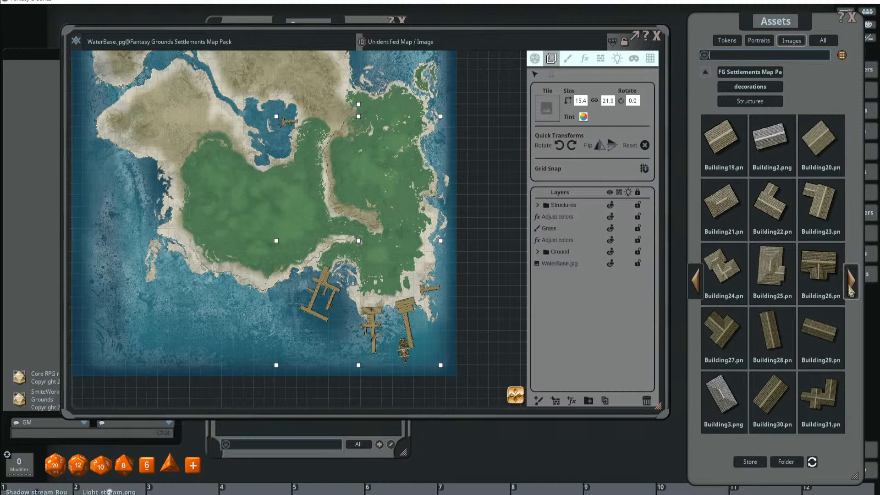
left_click(851, 282)
left_click(851, 286)
left_click(851, 286)
left_click(851, 287)
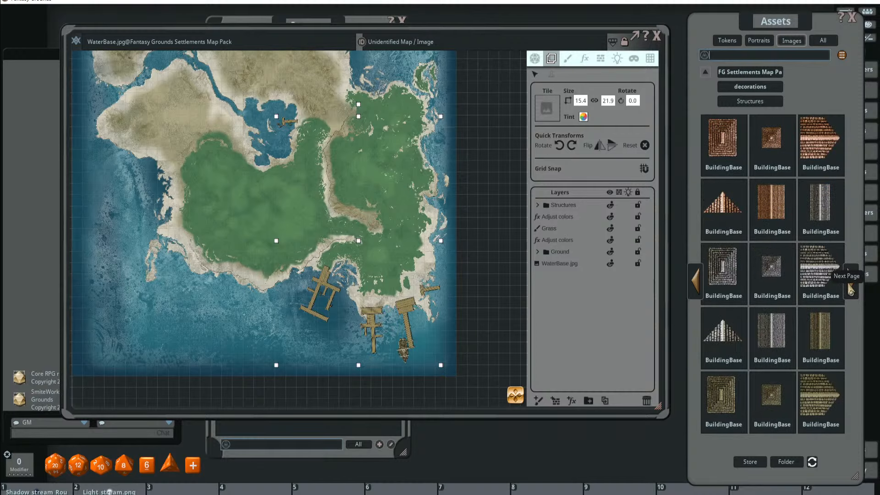
left_click(851, 286)
left_click(851, 287)
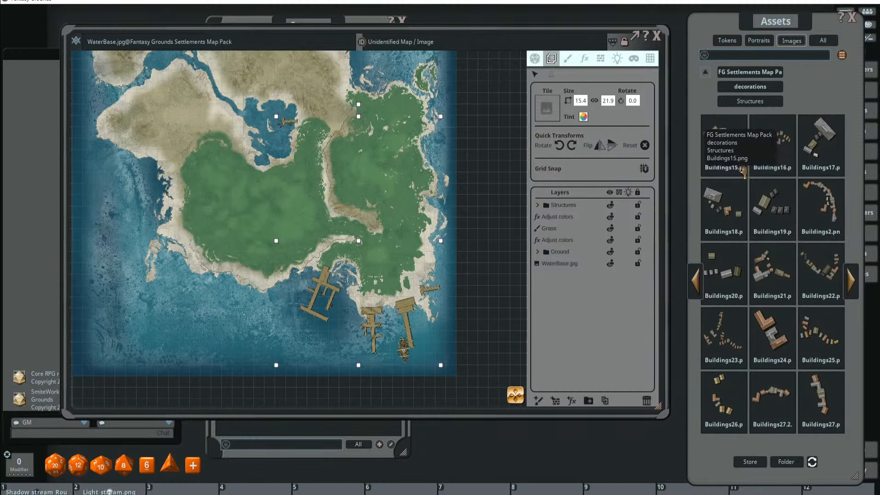
- Place the Buildings13.png asset on the map's green area and set its tile width to 4
left_click(697, 286)
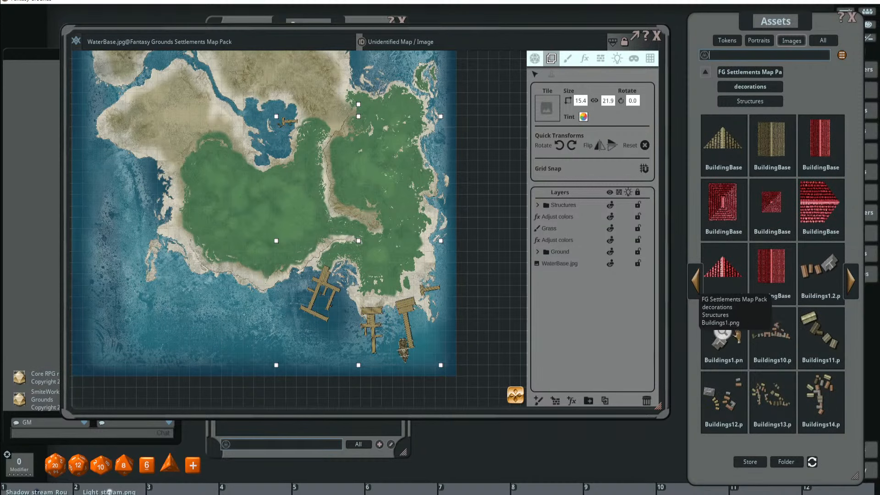
left_click_drag(772, 394, 261, 247)
scroll(319, 248, "up", 3)
scroll(278, 247, "down", 4)
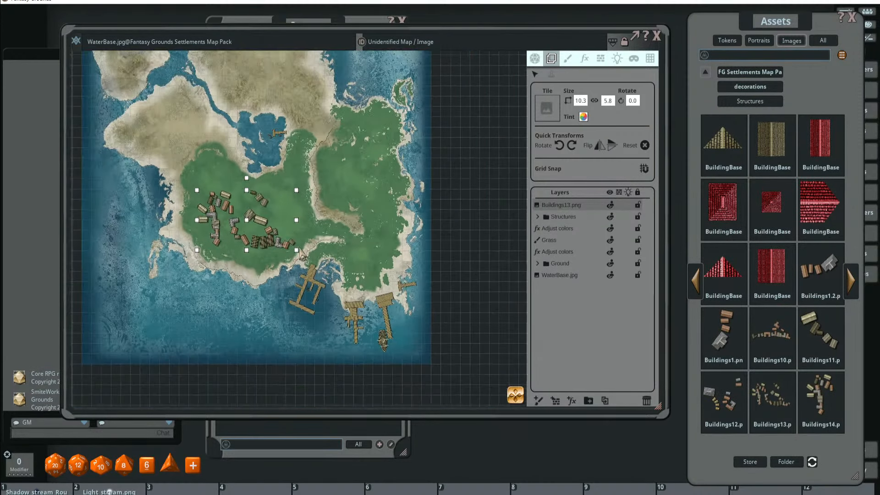
left_click(580, 100)
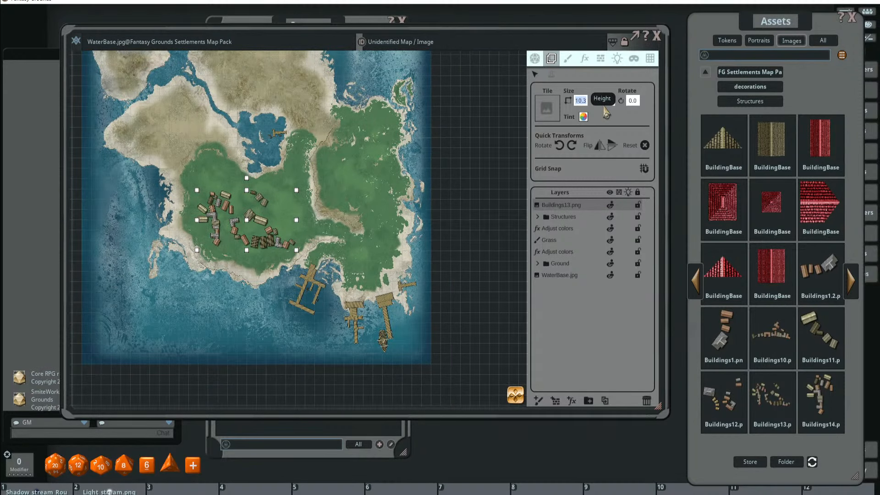
type("4")
key("Return")
scroll(298, 174, "up", 3)
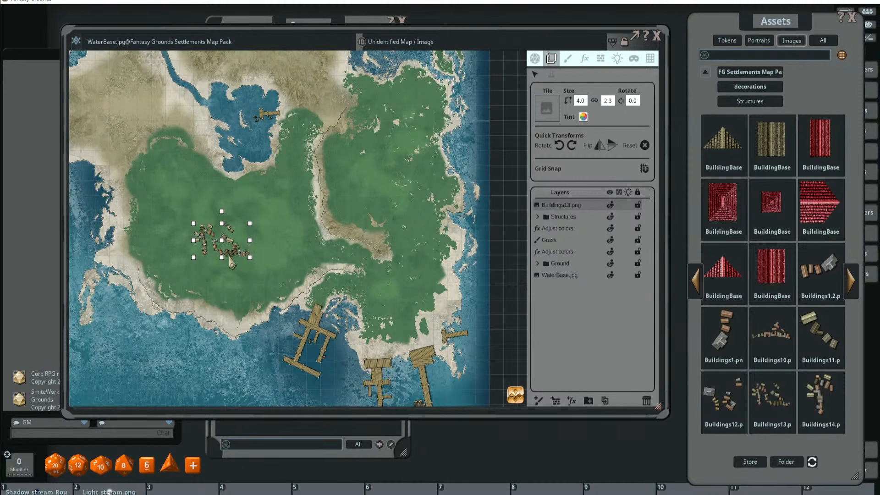
- Move the Buildings13.png tile to the eastern peninsula north of the docks and set its width to 5
left_click_drag(240, 257, 399, 340)
scroll(399, 340, "up", 3)
left_click_drag(433, 280, 404, 162)
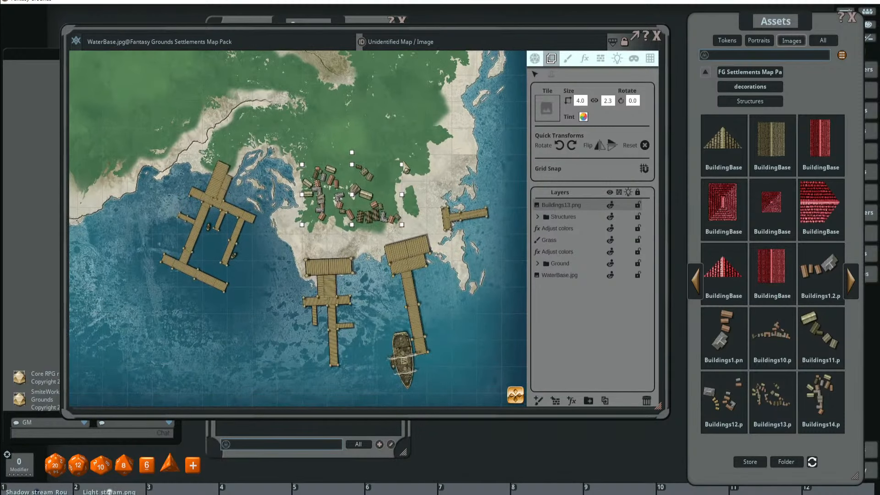
left_click_drag(372, 209, 420, 130)
left_click_drag(417, 179, 404, 242)
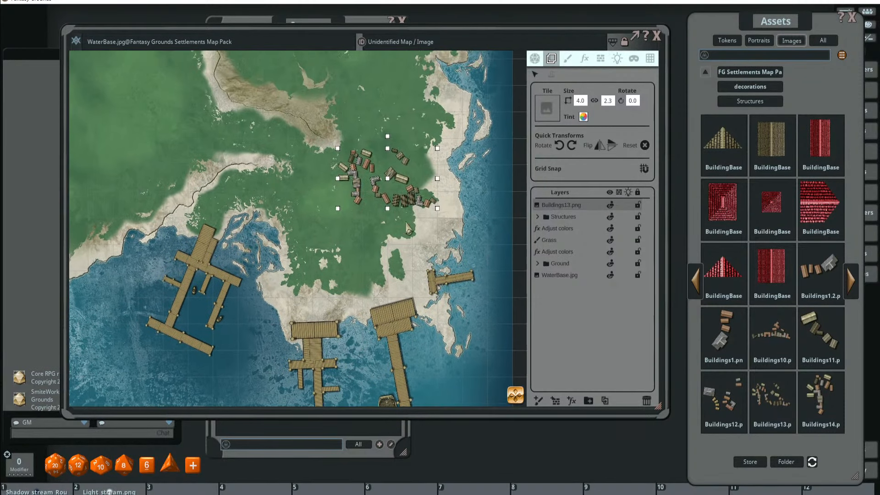
left_click_drag(409, 200, 421, 186)
left_click(585, 100)
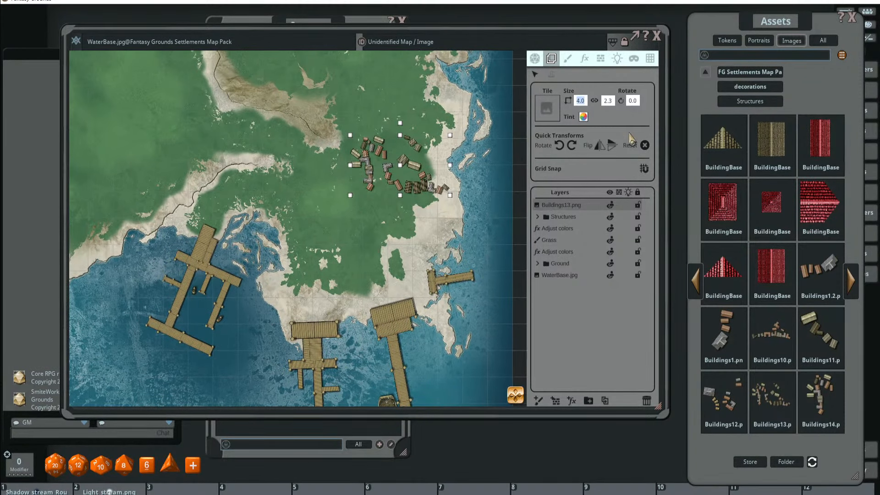
type("5")
key("Return")
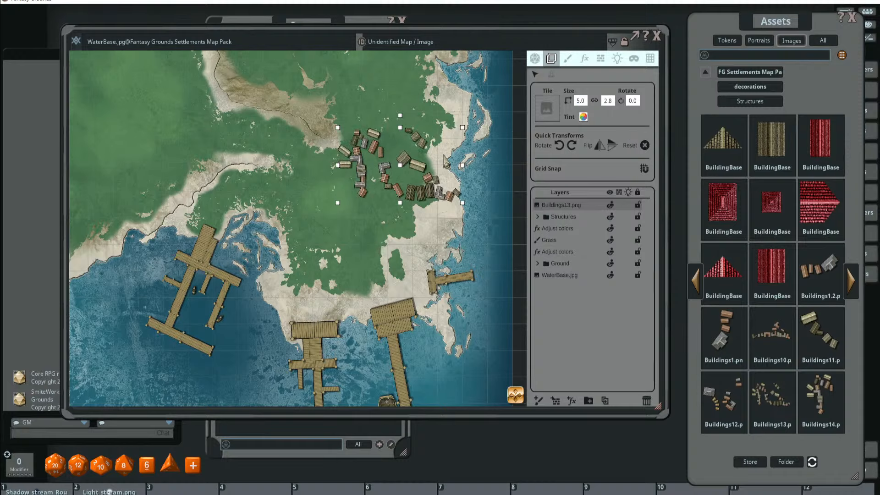
- Rotate the Buildings13.png tile to about 268.8 degrees and position it along the peninsula's east coast
left_click_drag(401, 118, 359, 172)
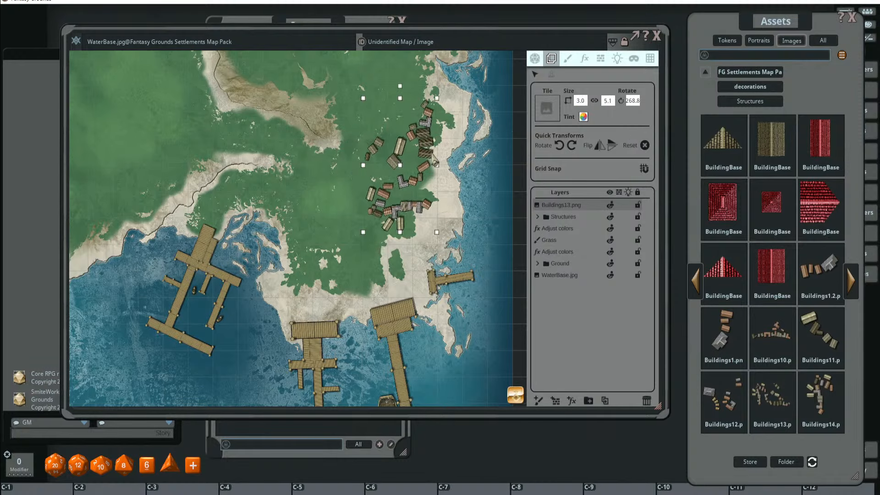
left_click_drag(427, 153, 436, 181)
scroll(460, 203, "down", 3)
right_click(441, 203)
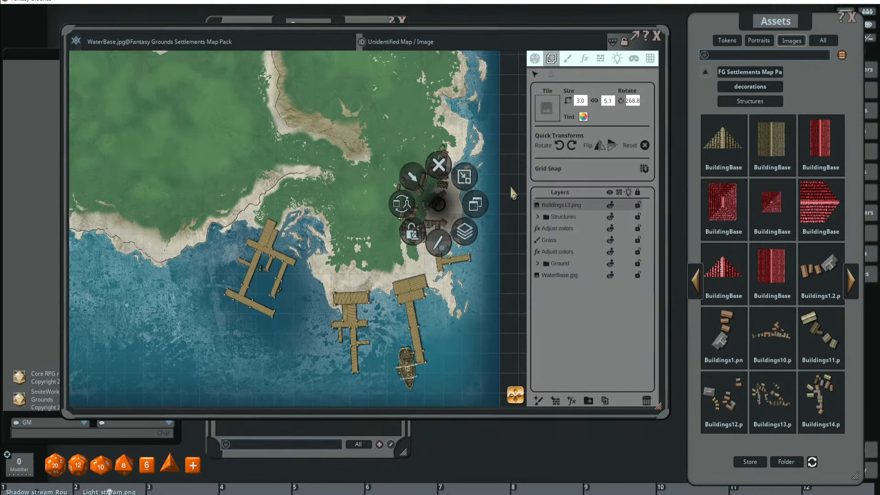
left_click(495, 163)
scroll(441, 207, "up", 3)
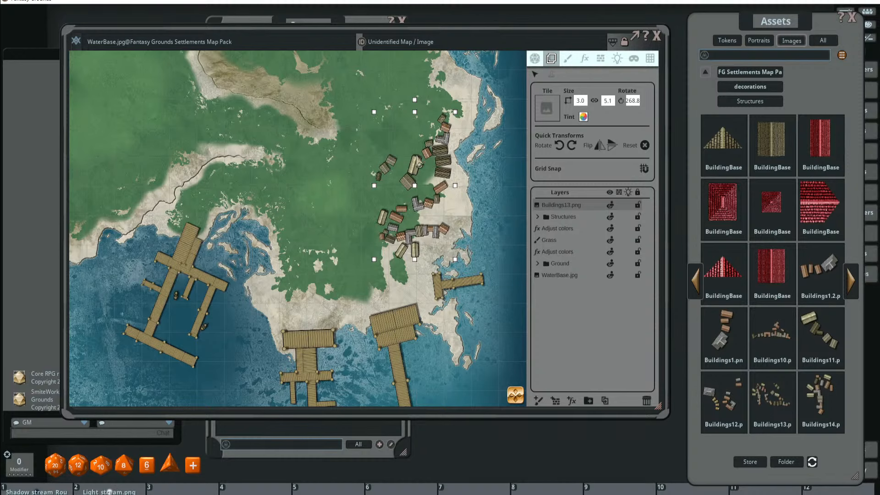
- Place the Buildings10.png asset west of the coastal buildings with a tile width of 6
scroll(442, 232, "down", 3)
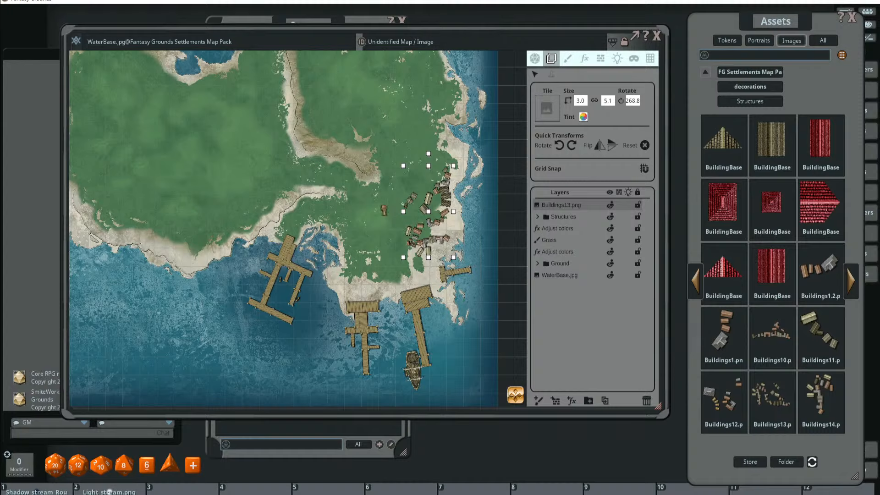
left_click_drag(818, 270, 390, 202)
left_click(584, 99)
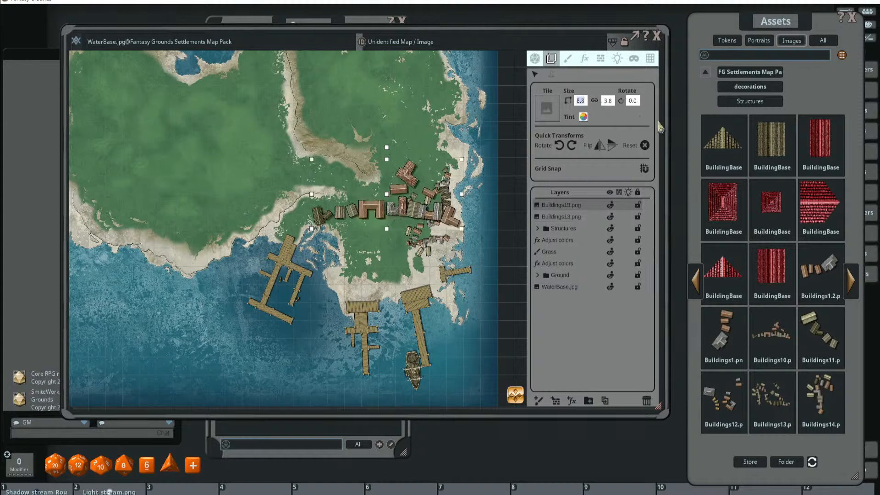
type("6")
key("Return")
left_click_drag(391, 208, 349, 226)
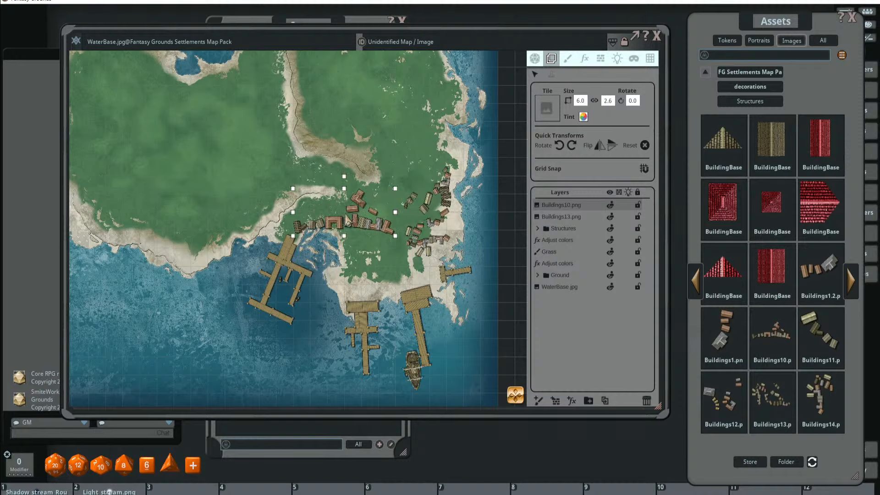
- Rotate the Buildings10.png tile to about 65.2 degrees and set its width to 4
left_click(377, 201)
left_click(363, 219)
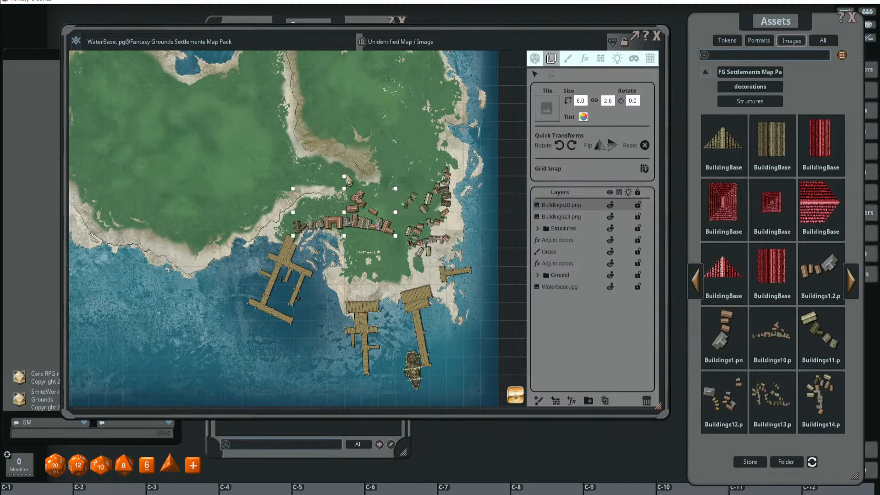
left_click_drag(344, 175, 381, 248)
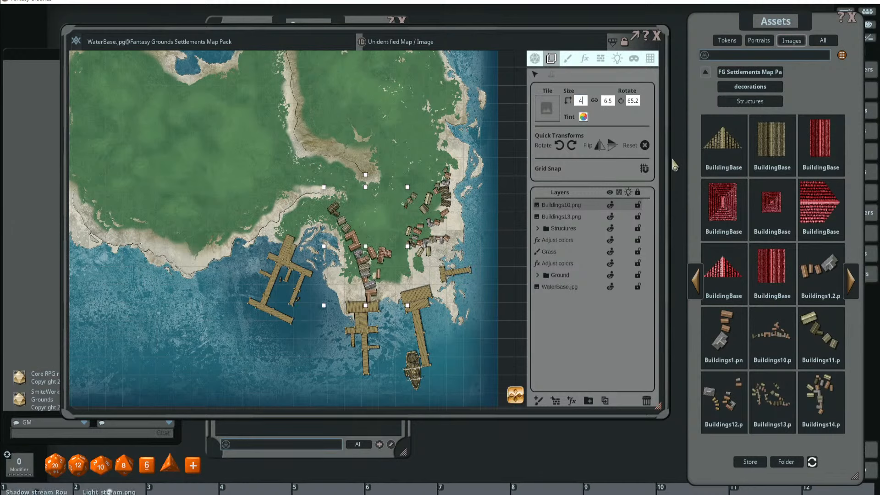
key("Return")
scroll(476, 251, "up", 2)
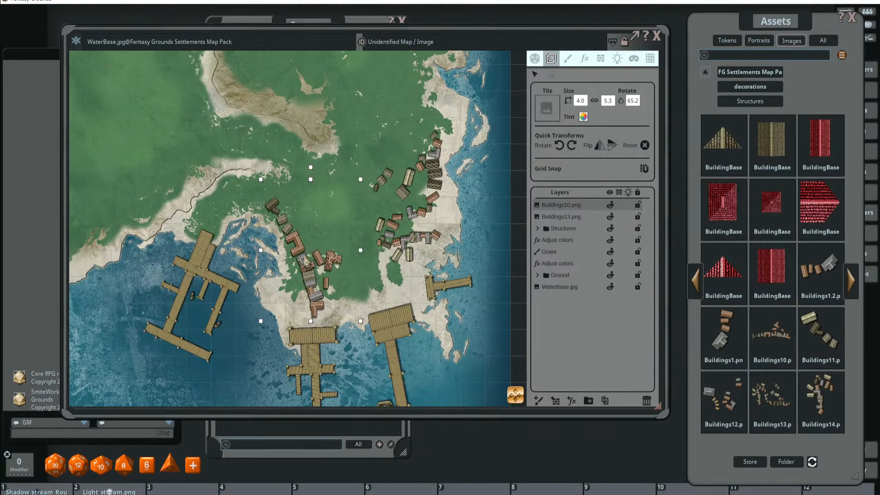
- Flip the Buildings10.png tile horizontally and place it just west of the coastal buildings, rotated to about 135 degrees
key("ctrl")
left_click_drag(309, 169, 319, 180)
left_click_drag(300, 247, 362, 205)
left_click(602, 147)
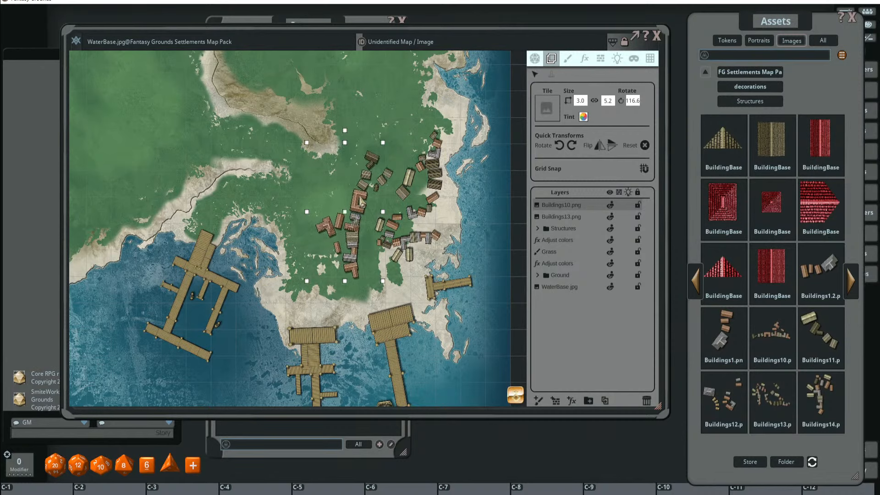
left_click_drag(346, 136, 333, 137)
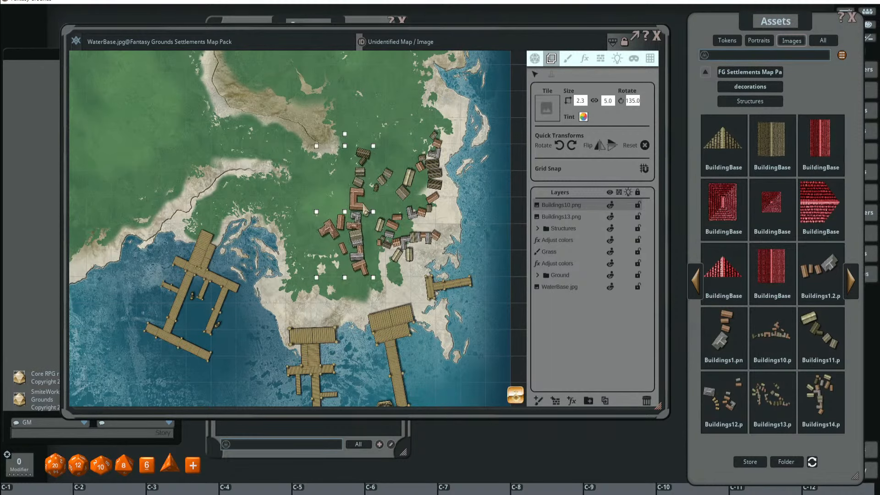
left_click_drag(365, 207, 365, 213)
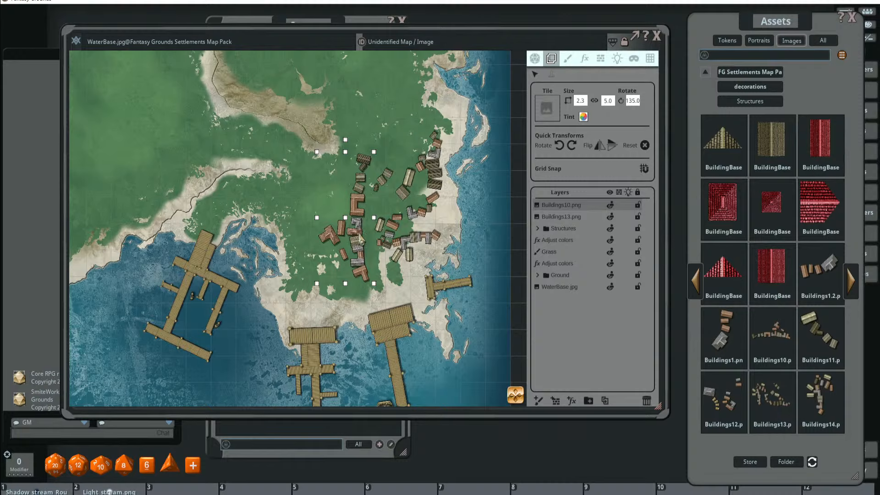
left_click_drag(360, 218, 362, 214)
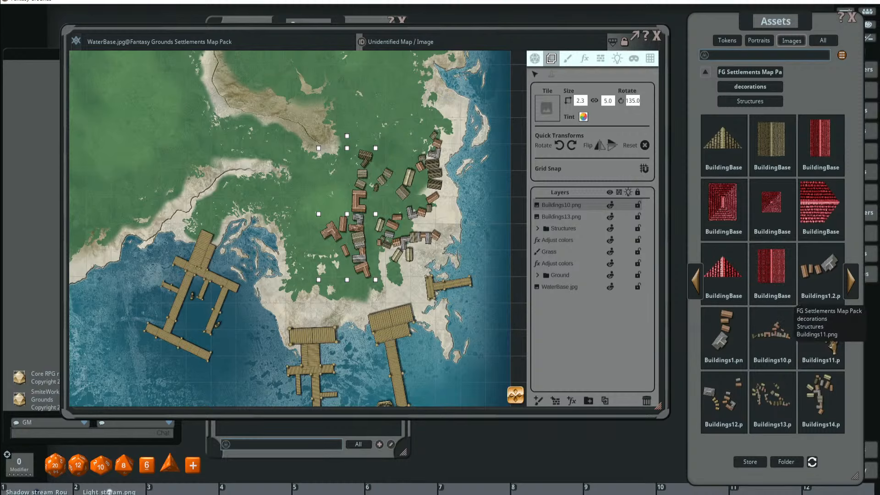
- Place the Buildings11.png asset on the shore by the southern docks and rotate it to about 306.7 degrees
left_click_drag(825, 332, 373, 316)
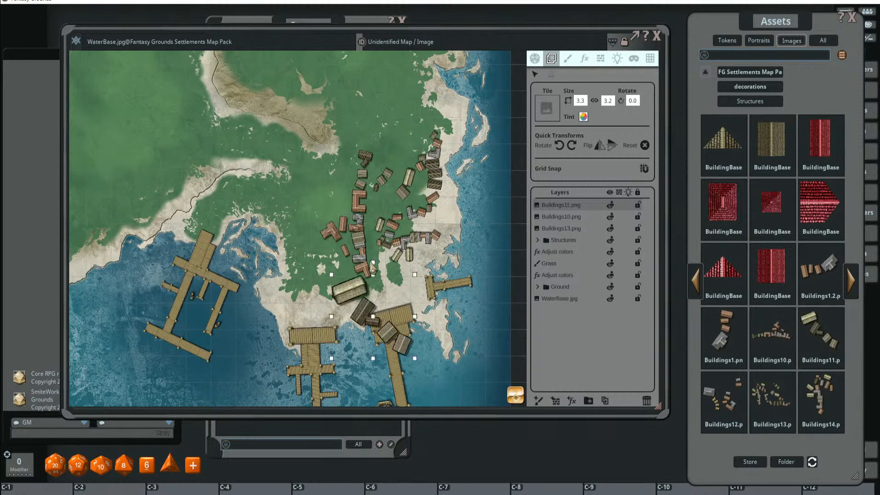
left_click_drag(371, 263, 331, 285)
left_click_drag(396, 321, 403, 313)
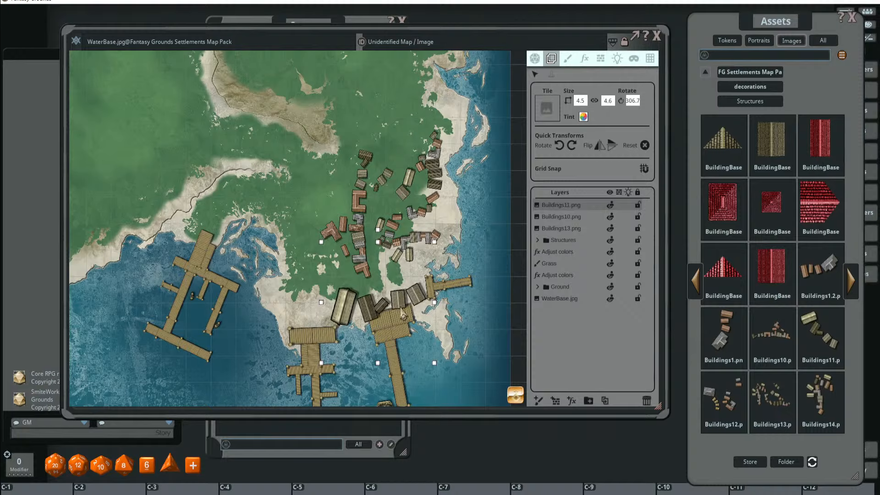
- Shrink the Buildings11.png tile to 3.0 by 3.0 and position it over the platform of the dock with the ship
left_click(580, 101)
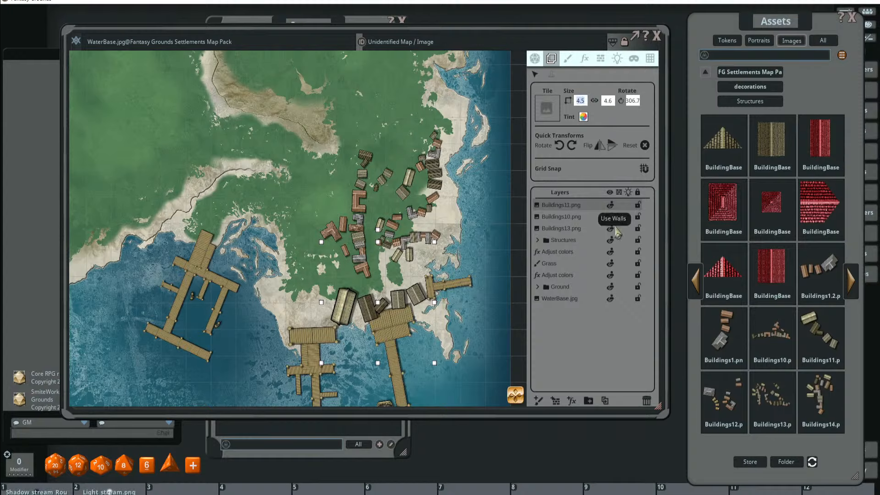
key("Return")
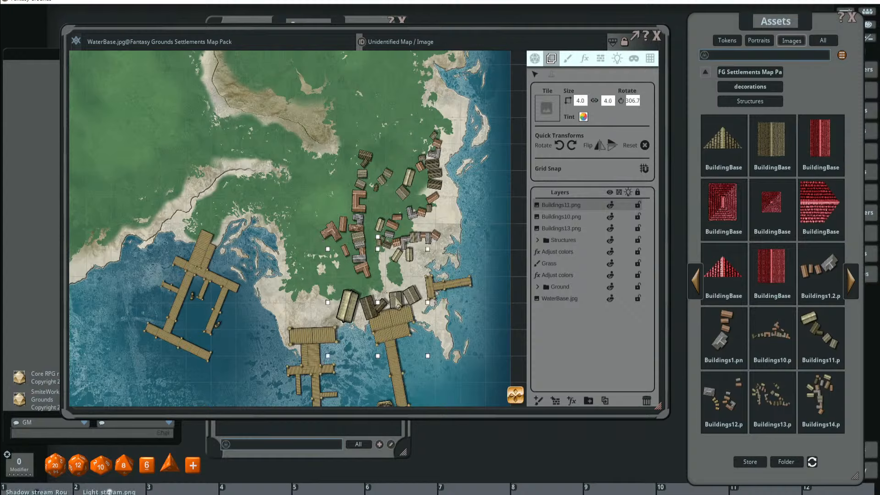
key("ctrl")
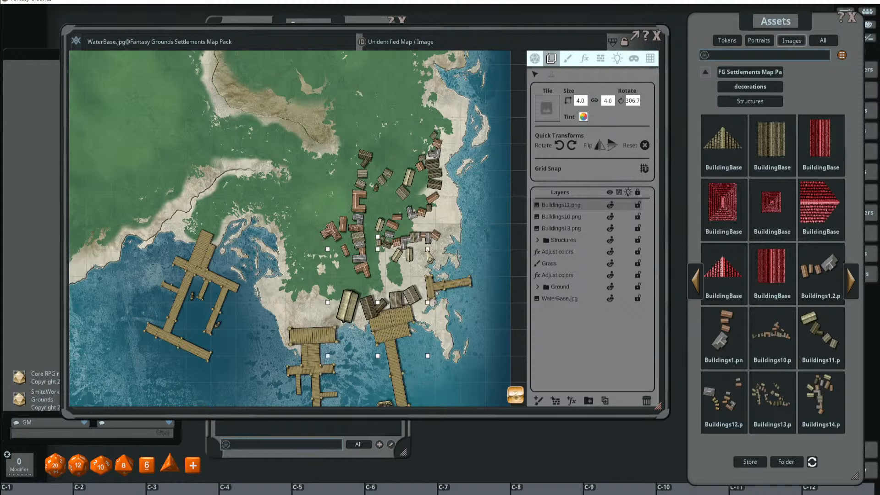
key("shift")
left_click_drag(429, 255, 422, 262)
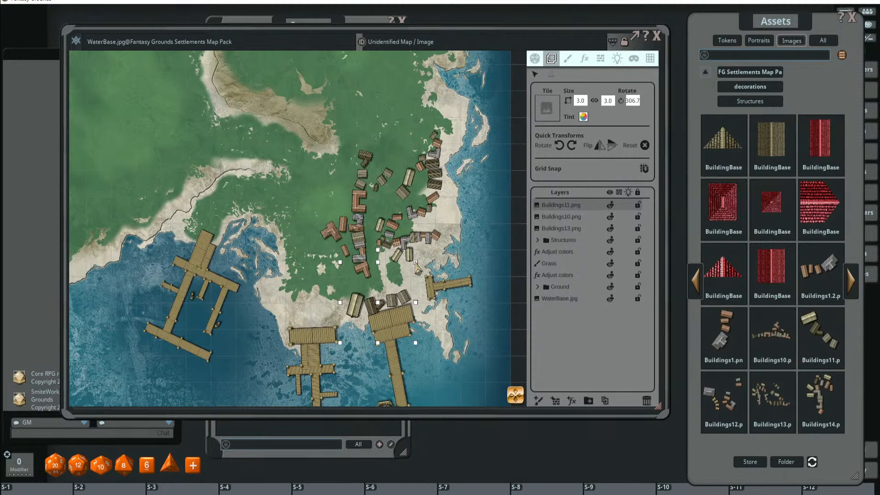
left_click_drag(395, 297, 401, 319)
- Duplicate the Dock1.png layer from the Structures group and move the copy to the Buildings11.png buildings on the shore
scroll(464, 312, "down", 3)
scroll(464, 312, "up", 3)
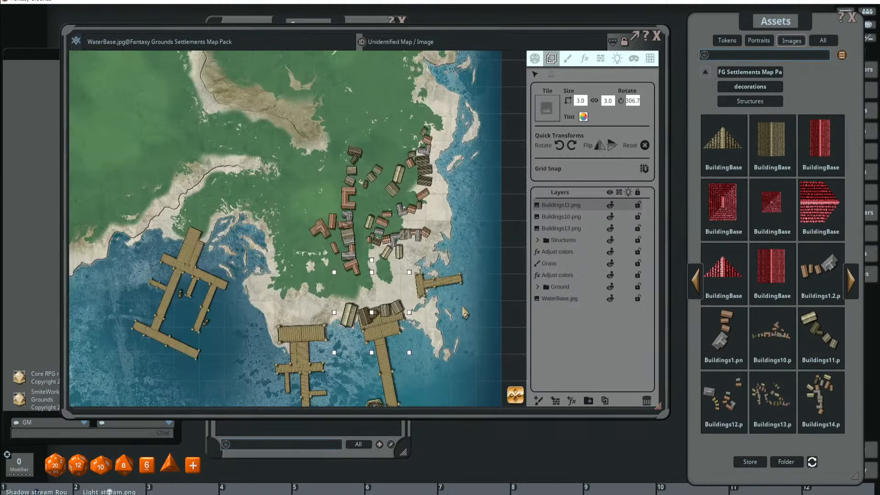
scroll(464, 311, "down", 1)
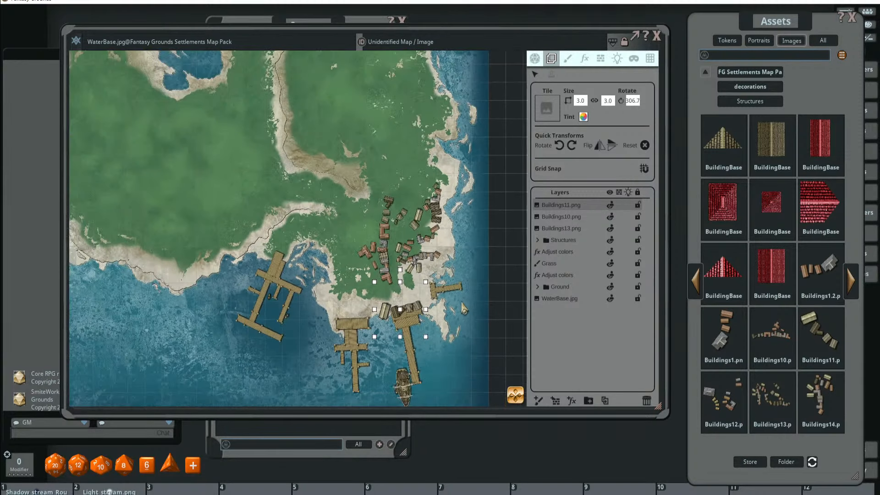
scroll(399, 329, "up", 1)
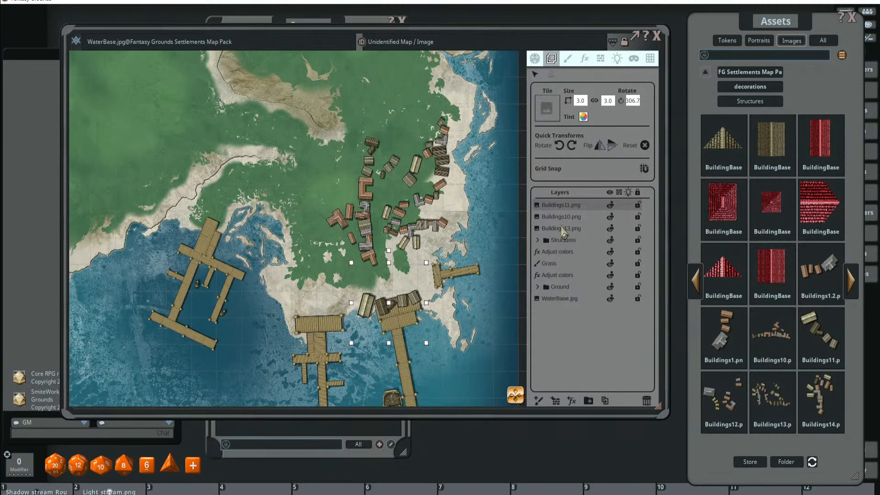
left_click(538, 240)
left_click(585, 255)
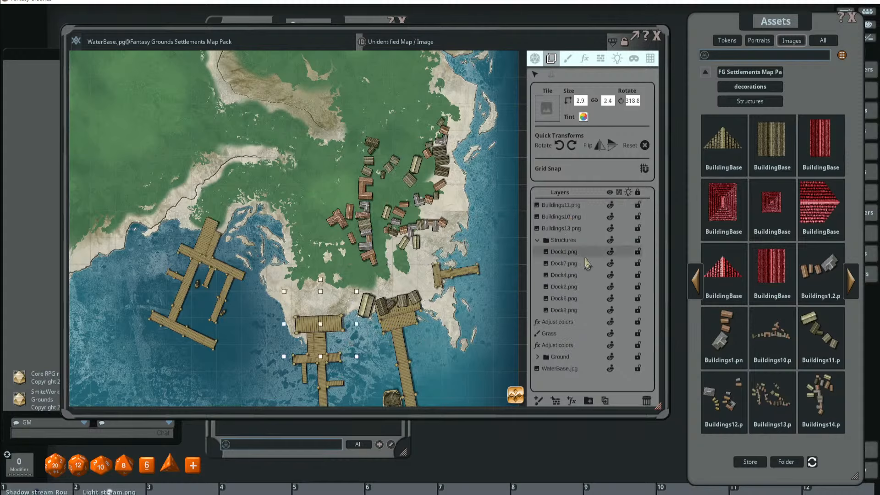
left_click(605, 400)
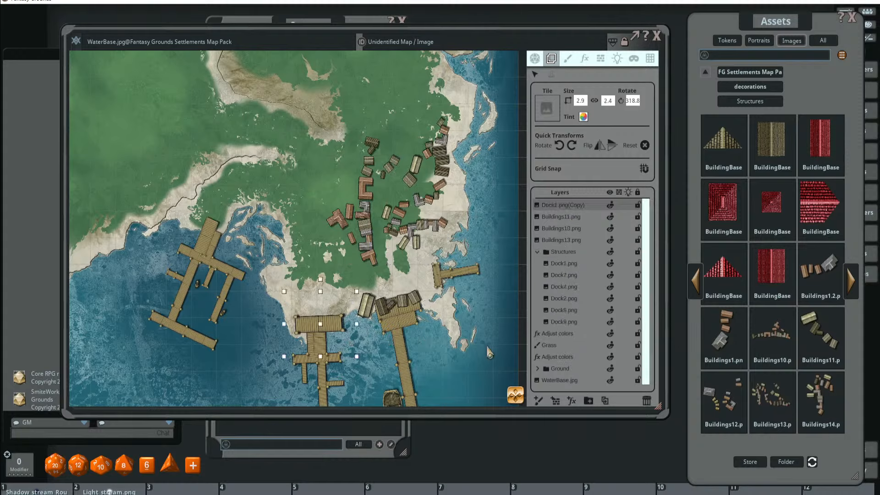
left_click_drag(335, 330, 395, 318)
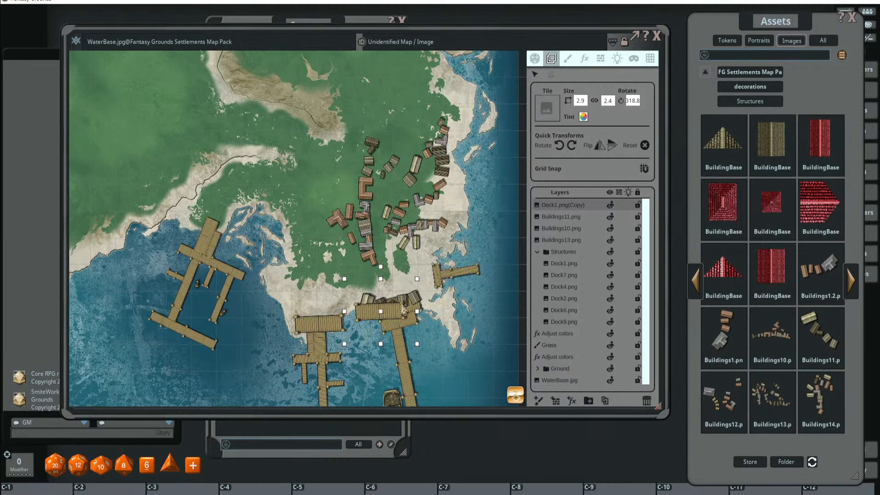
- Reorder the Dock1.png copy below the building layers, at the top of the Structures group
left_click_drag(573, 207, 579, 256)
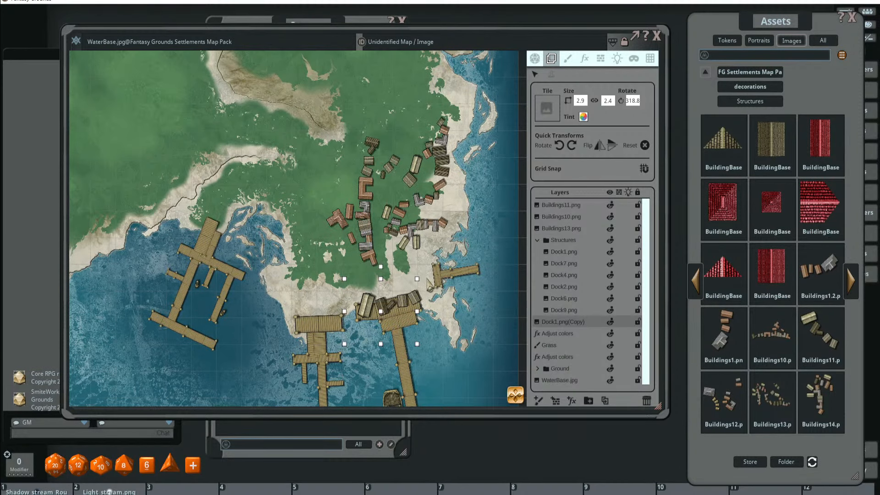
scroll(403, 315, "up", 2)
left_click_drag(580, 328, 577, 251)
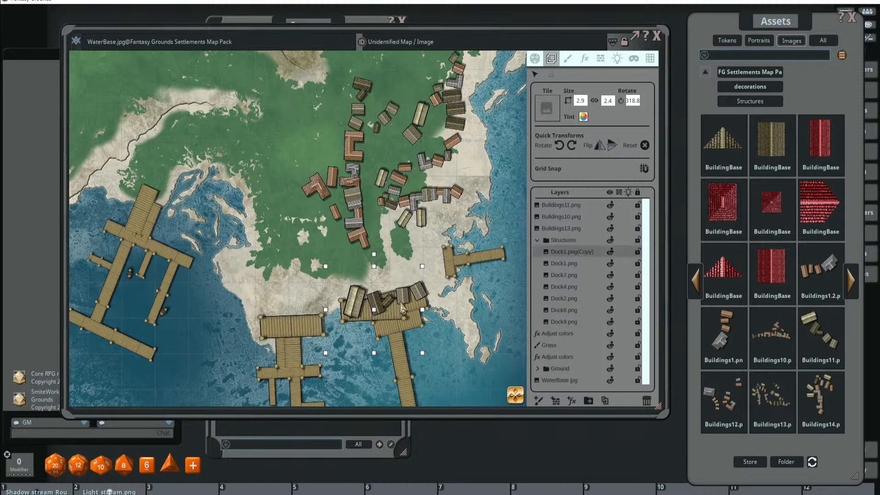
- Rotate the Dock1.png copy to about 307.5 degrees and reposition it beneath the Buildings11.png buildings on the southern shore
key("ctrl")
left_click(370, 250, "ctrl")
left_click_drag(369, 250, 366, 268)
left_click(553, 253)
key("ctrl")
mouse_move(390, 312)
left_mouse_down()
mouse_move(386, 302)
mouse_move(394, 316)
left_mouse_up()
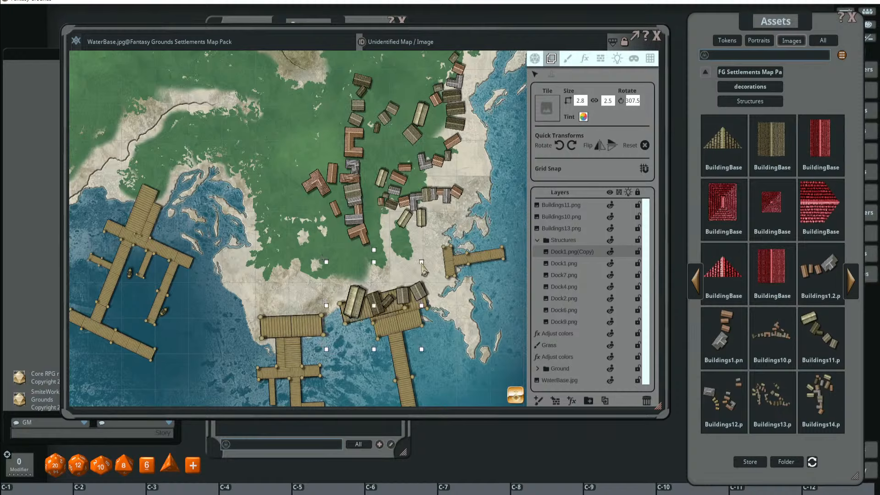
- Shrink the Dock1.png copy to about 2.2 by 1.9, nudge it under the shore buildings and rotate it to about 308.6 degrees
left_click_drag(422, 268, 426, 263)
left_click_drag(420, 261, 409, 268)
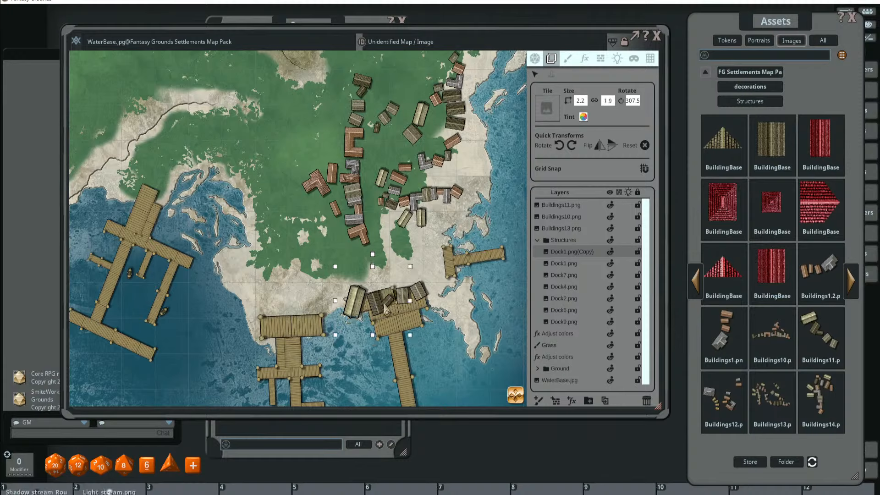
left_click_drag(384, 305, 384, 302)
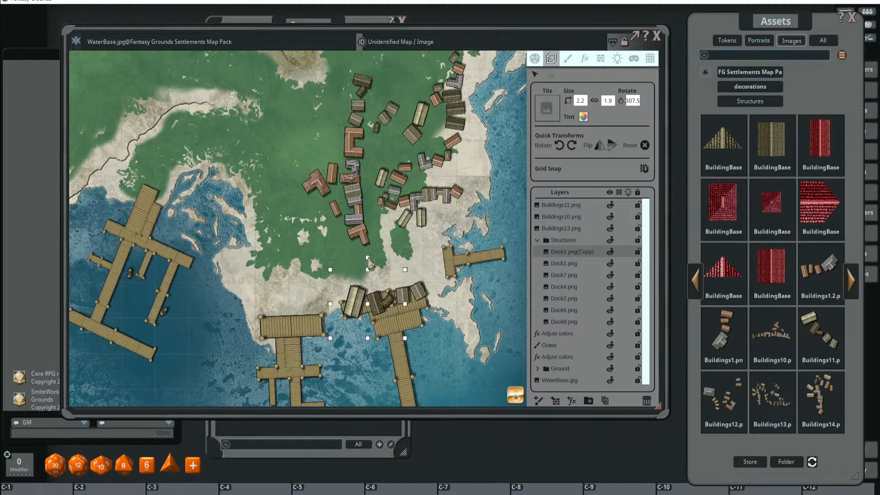
left_click_drag(370, 260, 368, 260)
scroll(398, 285, "up", 1)
scroll(400, 285, "down", 4)
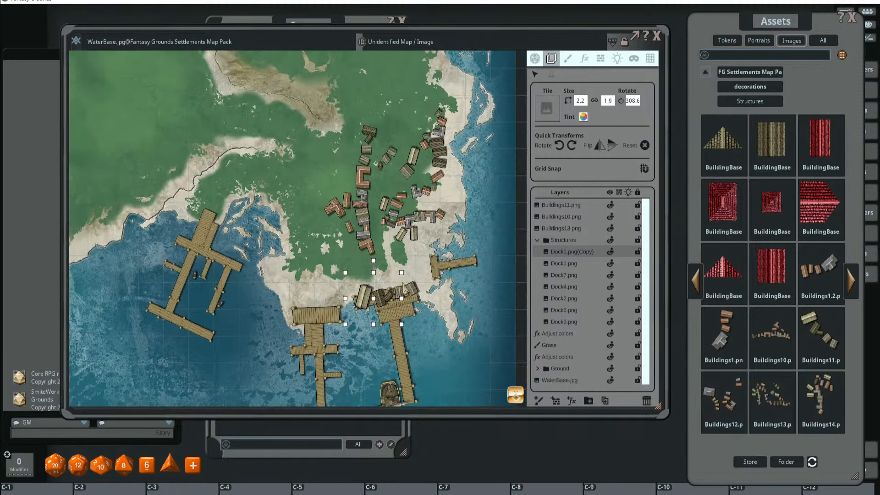
scroll(424, 292, "up", 2)
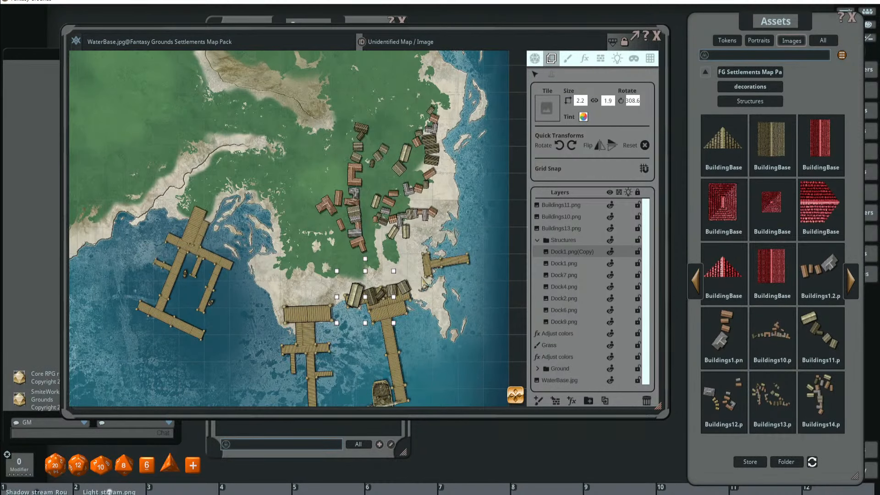
scroll(415, 321, "up", 1)
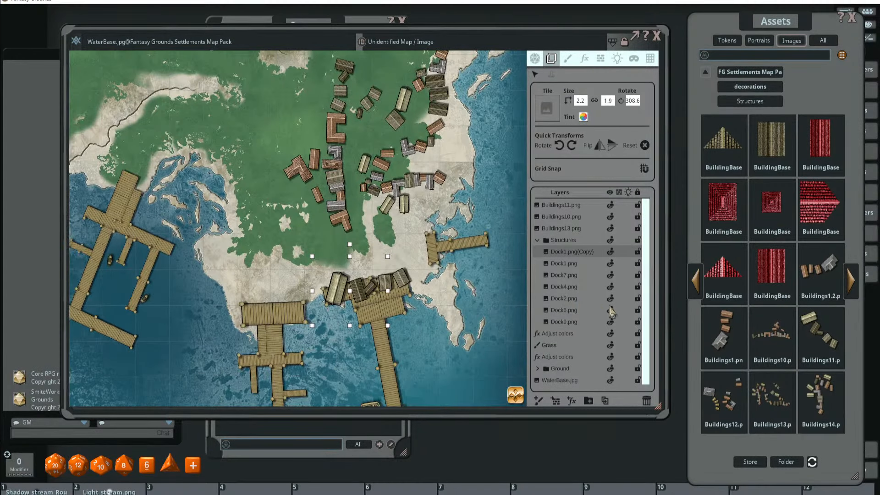
scroll(404, 304, "down", 1)
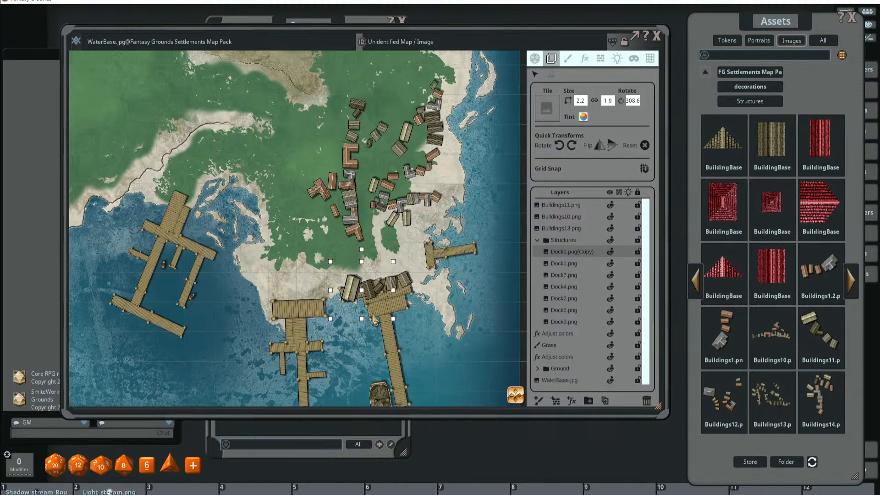
scroll(366, 321, "up", 1)
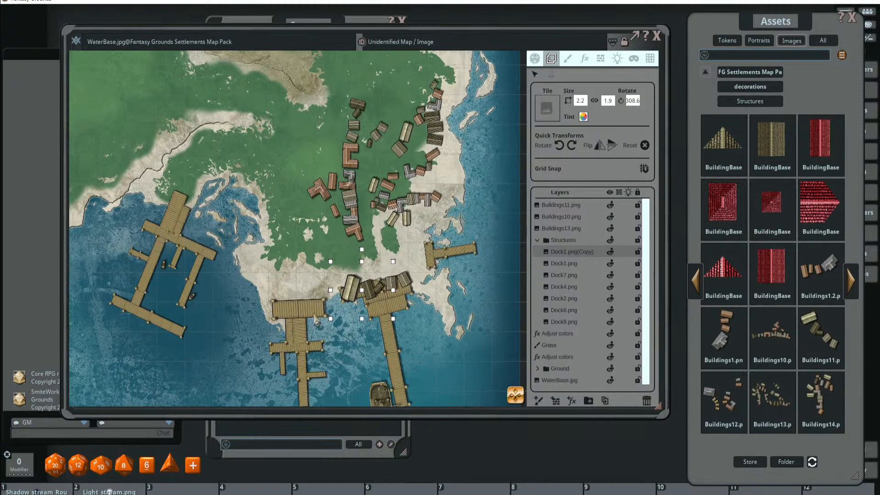
- Duplicate the Dock1.png copy and move the new layer to the top of the Structures group
left_click(605, 402)
scroll(418, 306, "up", 3)
left_click_drag(559, 207, 556, 252)
left_click_drag(364, 280, 366, 222)
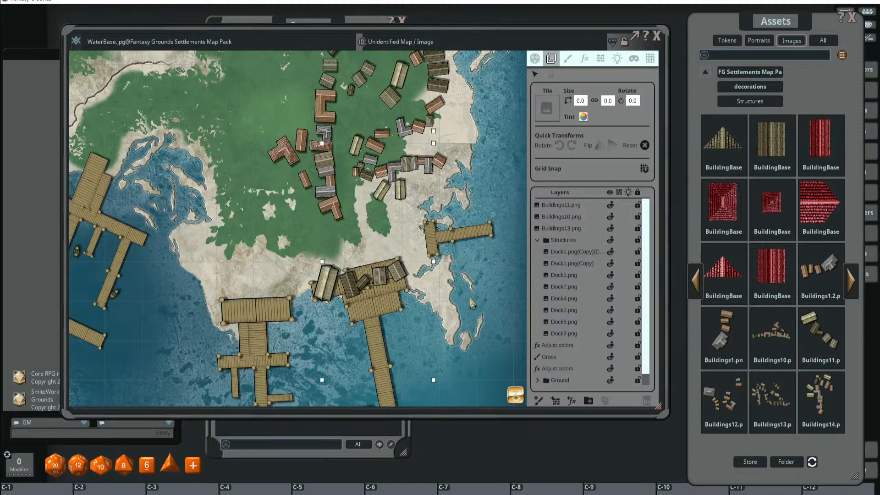
left_click_drag(447, 308, 453, 308)
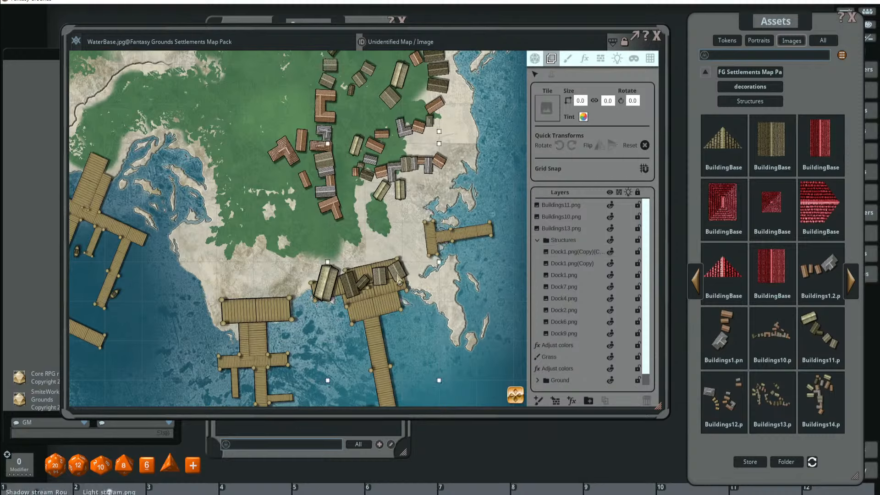
- Fit the second Dock1.png copy beneath the shore buildings, enlarging it to about 2.4 by 2.1 and rotating it to about 306.9 degrees
left_click(556, 255)
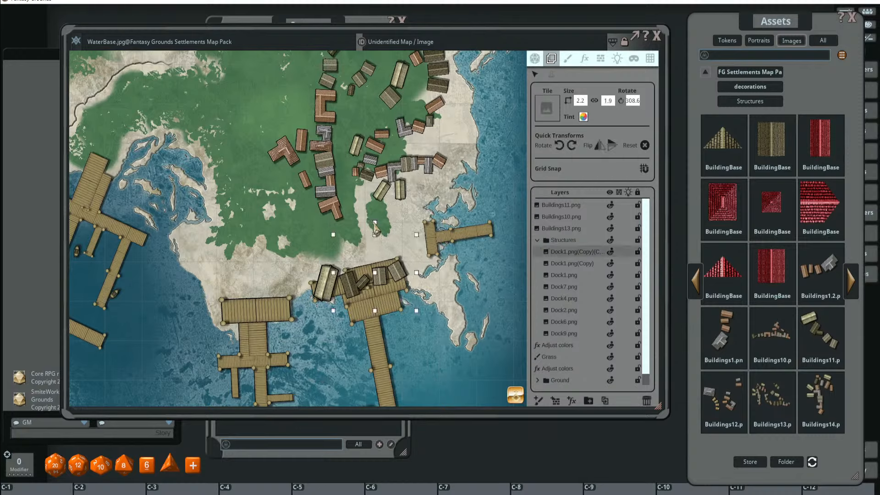
left_click_drag(370, 222, 420, 235)
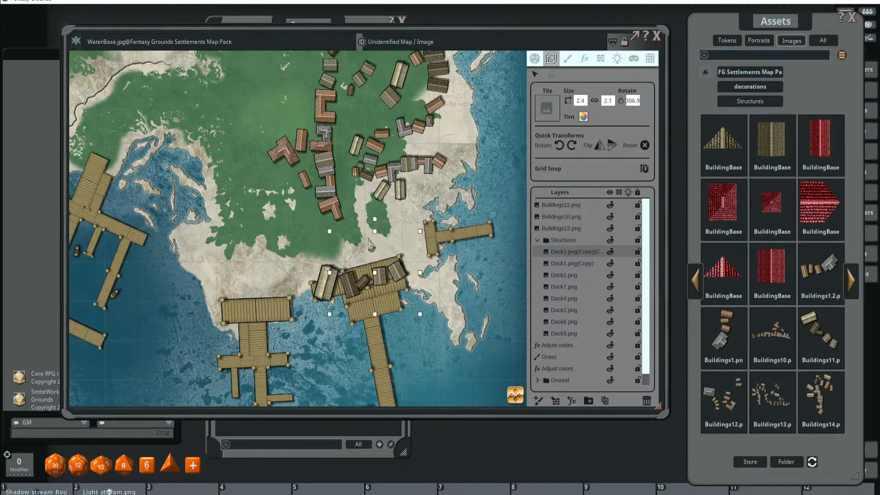
scroll(369, 285, "down", 1)
scroll(369, 285, "down", 2)
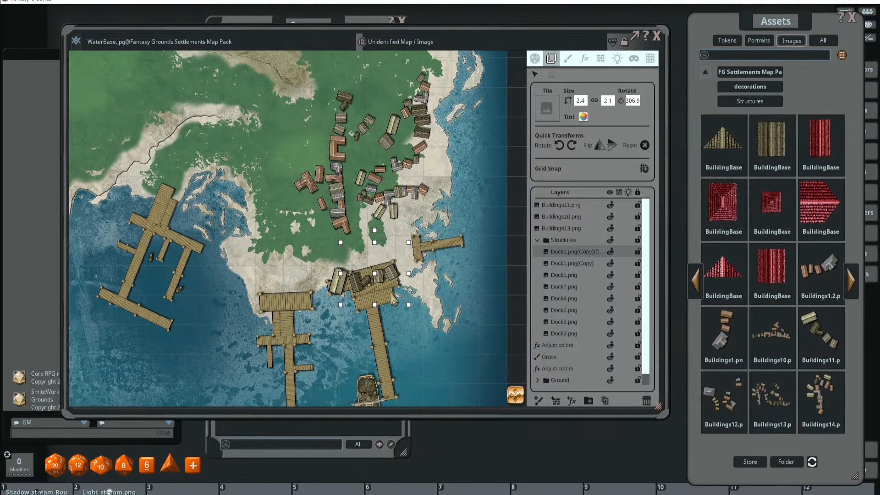
scroll(385, 293, "up", 1)
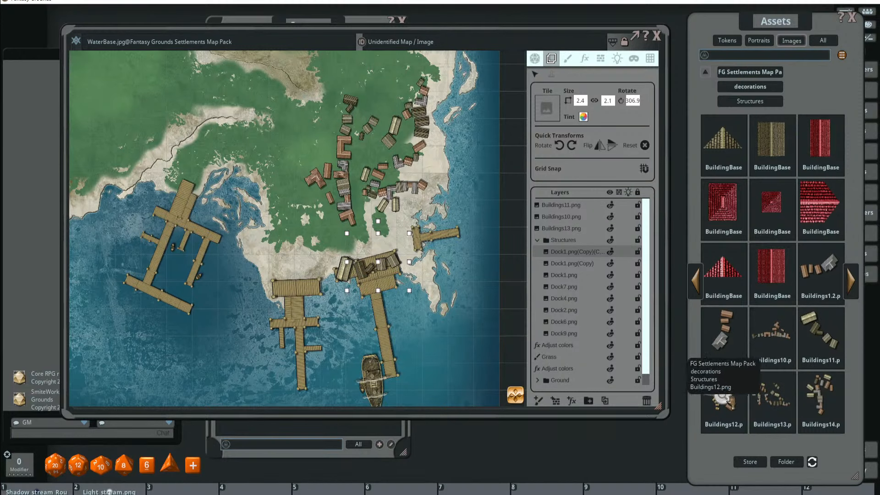
- Place the Buildings12.png asset on the shore at the dock west of the ship's dock and set its width to 3
left_click_drag(724, 398, 297, 264)
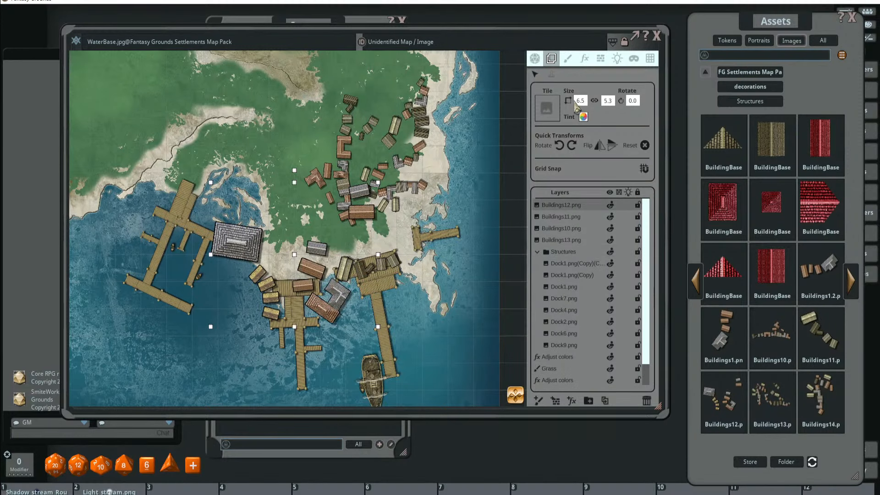
left_click(580, 100)
type("3")
key("Return")
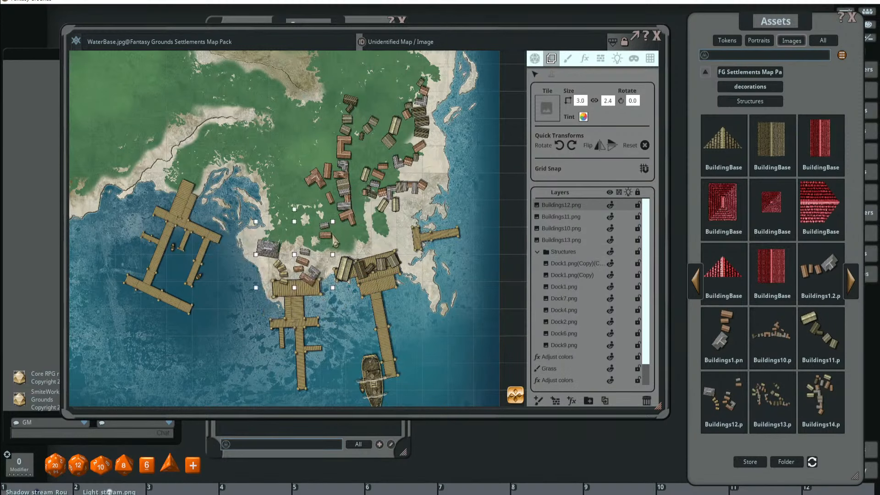
- Rotate the Buildings12.png tile to 270 degrees and position it along the western shore of the peninsula beside the existing houses
left_click_drag(307, 255, 298, 252)
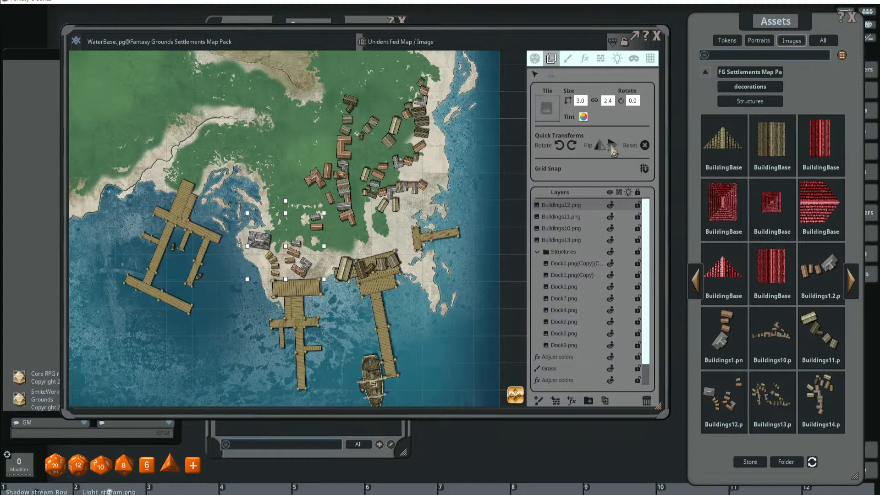
left_click(558, 146)
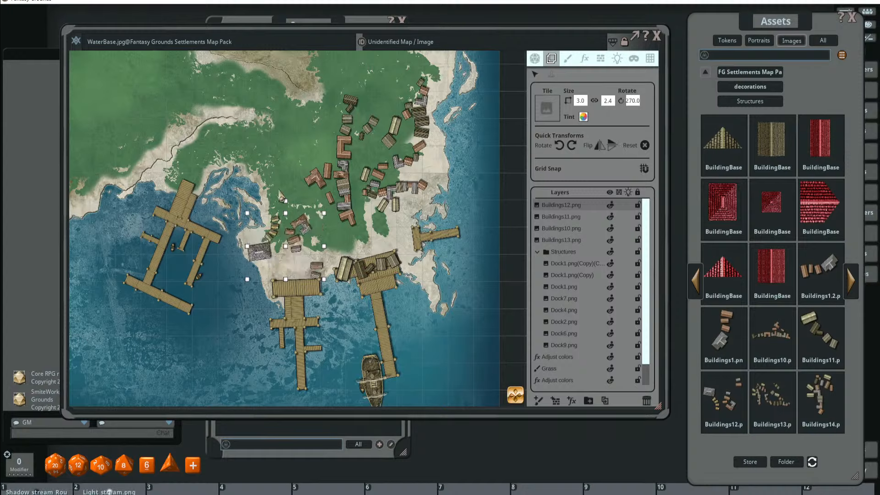
left_click_drag(301, 232, 314, 218)
- Place the Buildings15.png asset with a width of 5 and move it just north of the existing buildings on the peninsula
scroll(408, 228, "down", 2)
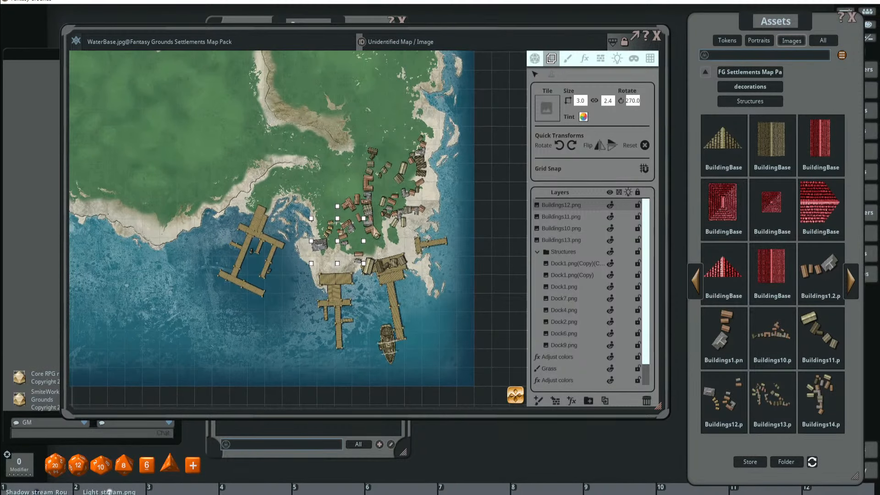
scroll(414, 249, "down", 2)
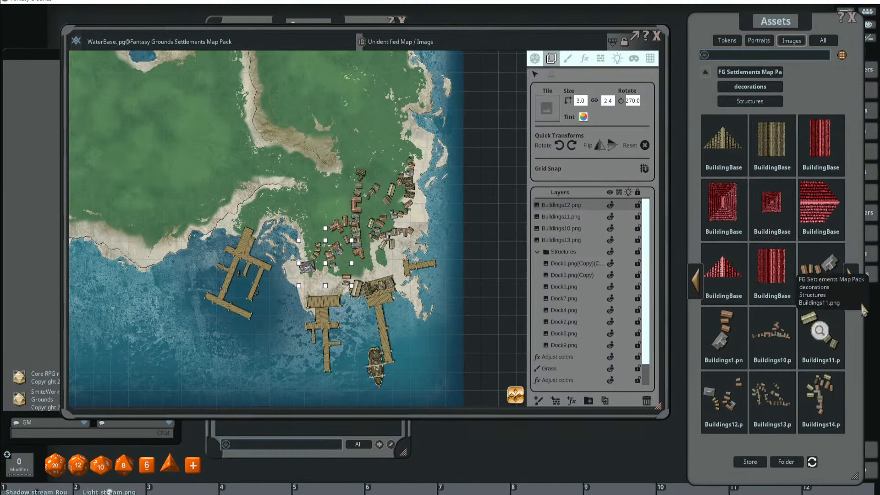
left_click(853, 280)
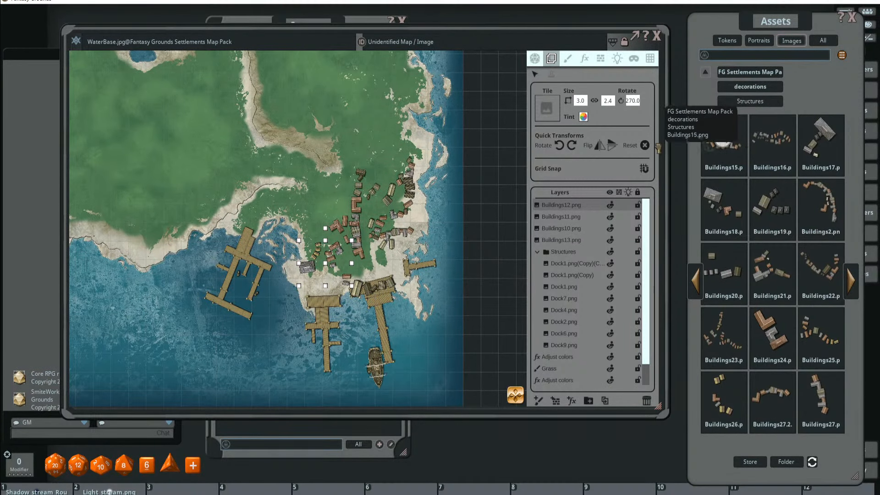
left_click_drag(359, 105, 358, 101)
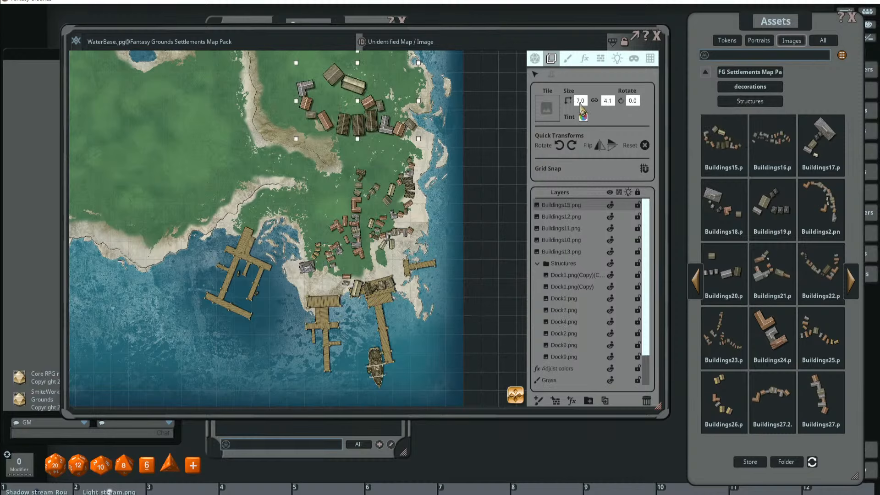
left_click(580, 101)
type("5")
key("Return")
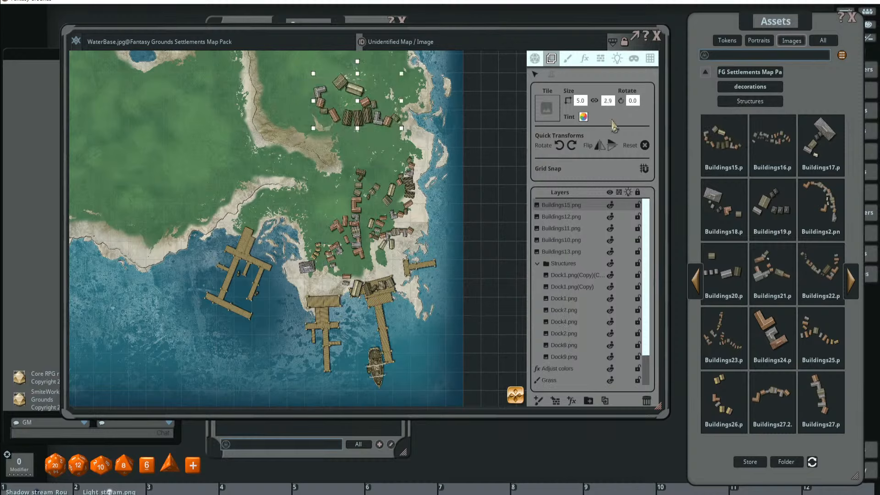
left_click_drag(366, 115, 411, 164)
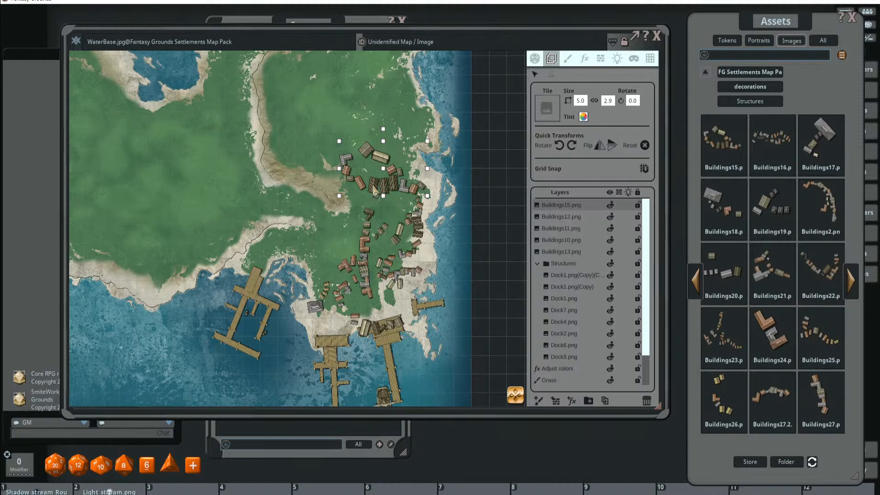
scroll(375, 194, "up", 2)
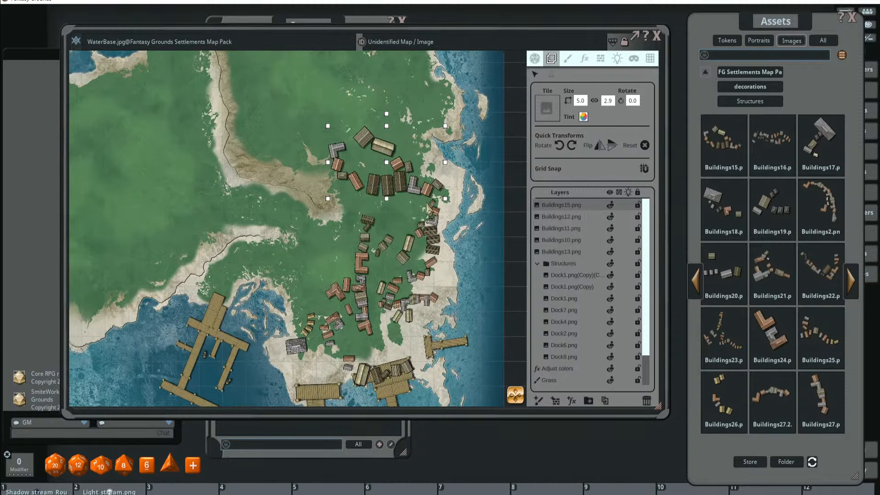
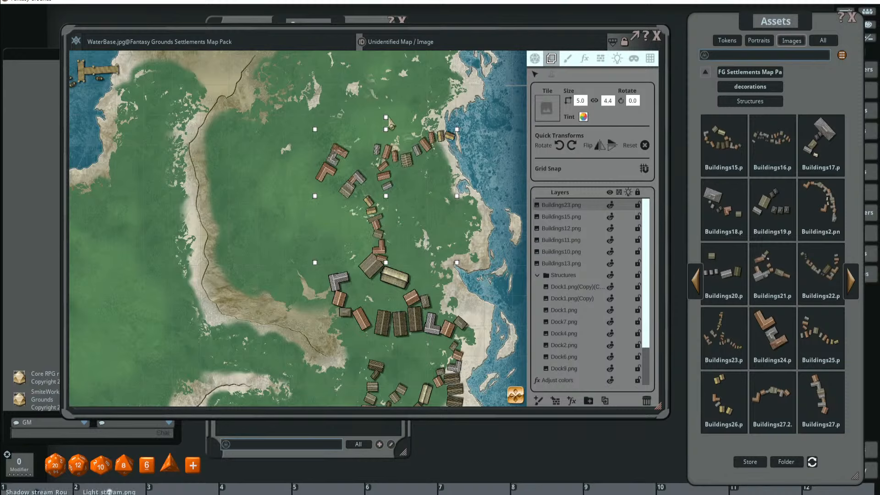
- Rotate the Buildings23.png tile to about 186.7 degrees, enlarge it to about 6.3 by 6.5 and position it around the northern Buildings15.png houses
left_click_drag(389, 123, 396, 238)
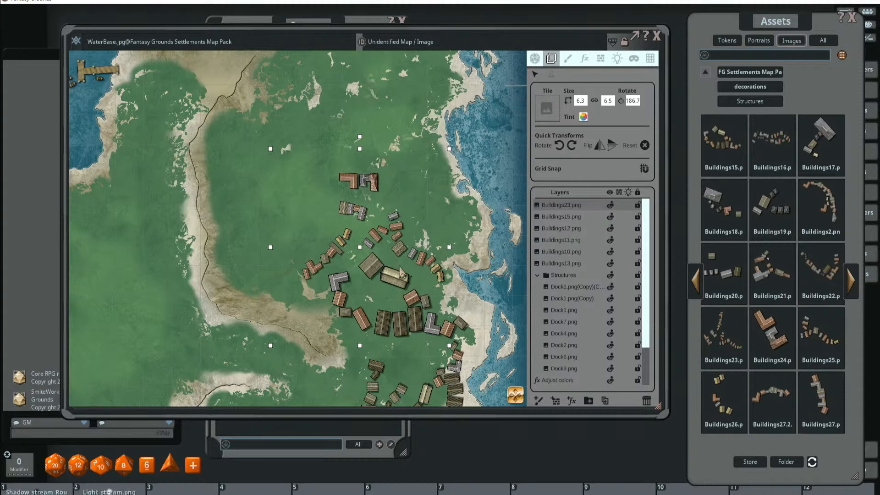
scroll(338, 227, "down", 5)
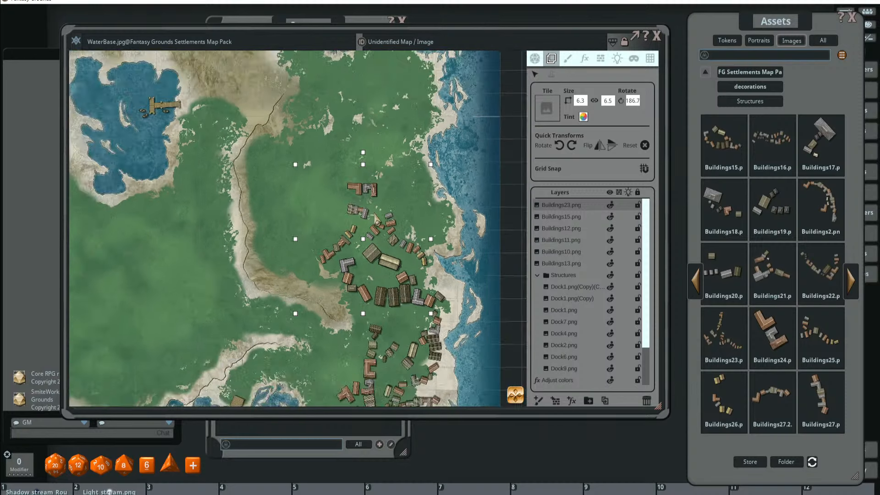
scroll(412, 248, "up", 2)
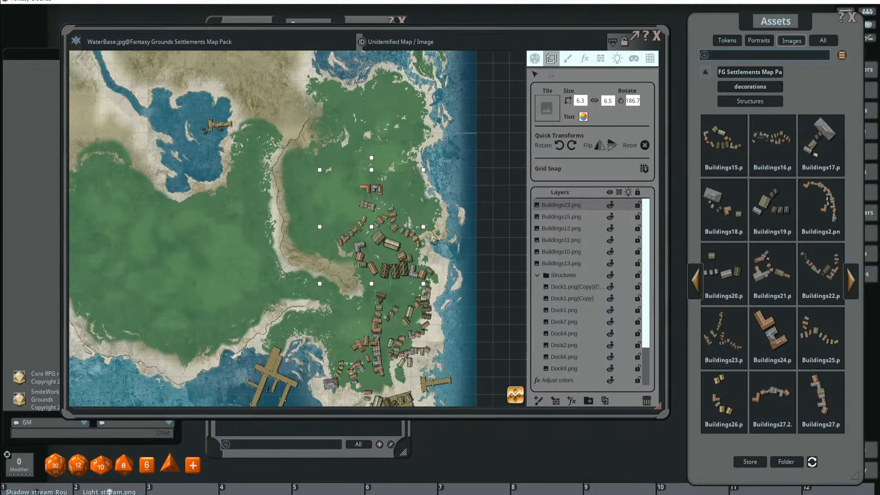
scroll(472, 241, "down", 2)
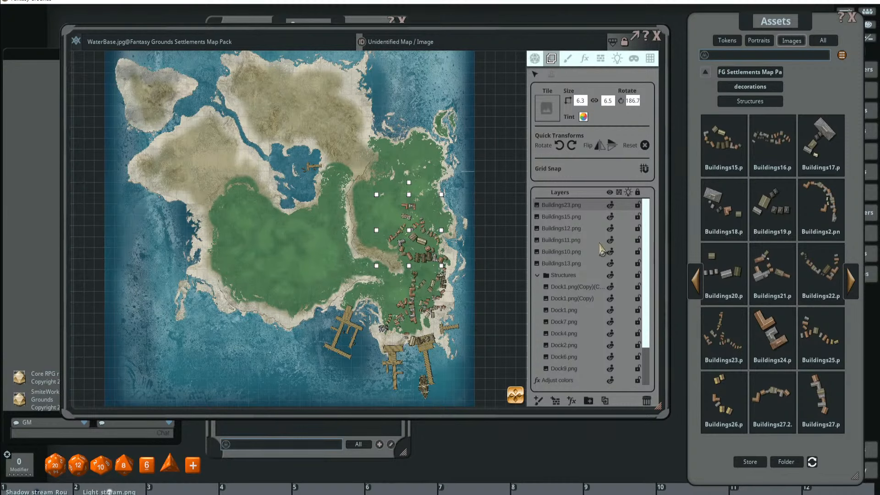
scroll(504, 209, "up", 1)
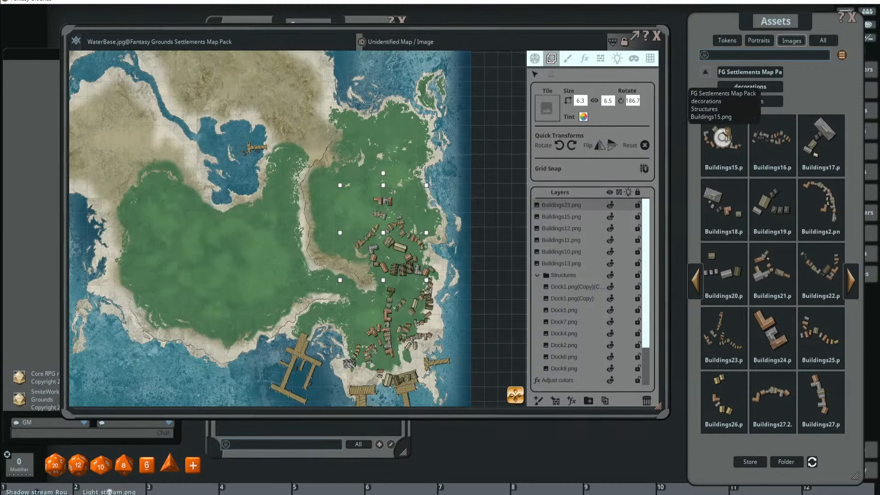
- Place another Buildings15.png tile on the grass north of the settlement and set its width to 3
left_click_drag(723, 137, 368, 193)
scroll(389, 190, "up", 1)
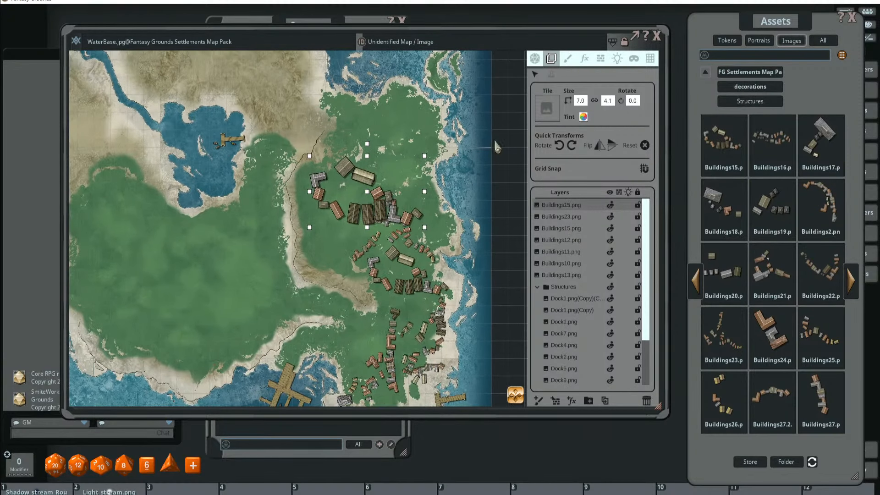
left_click(582, 102)
key("Return")
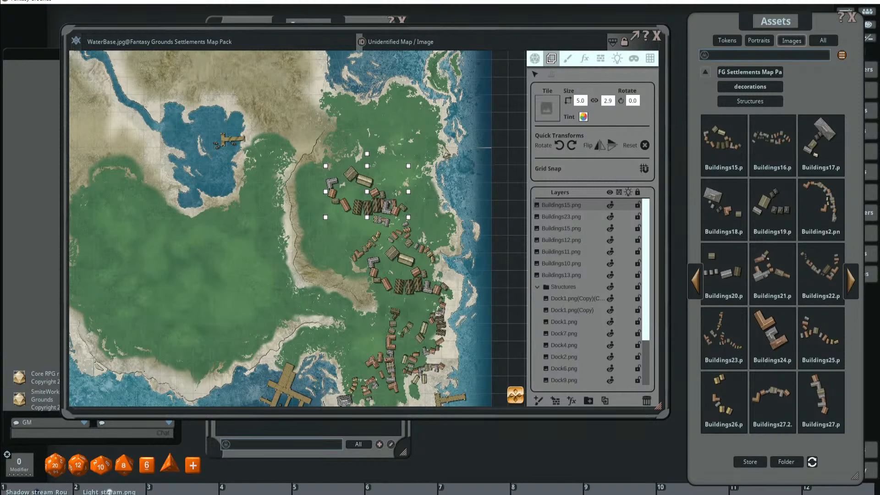
left_click(581, 101)
type("3")
key("Return")
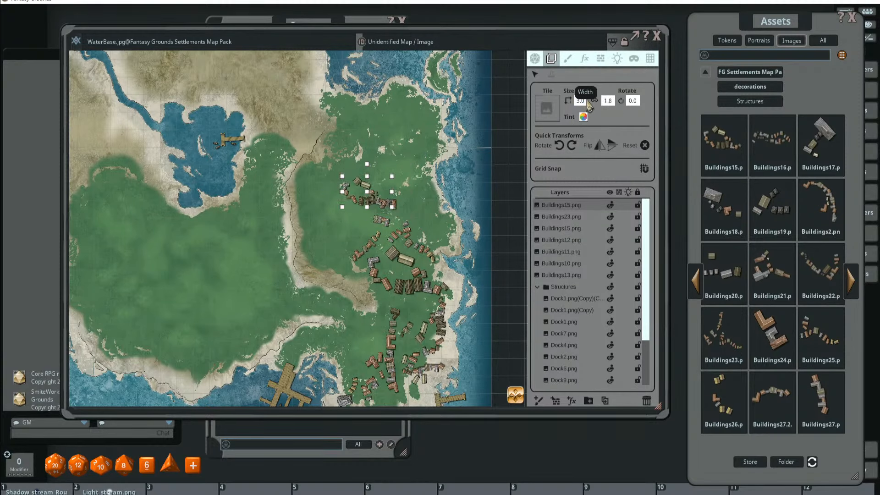
- Rotate the new Buildings15.png tile and position it along the western side of the Buildings23.png houses
scroll(354, 178, "up", 3)
left_click_drag(372, 166, 359, 251)
left_click(350, 202)
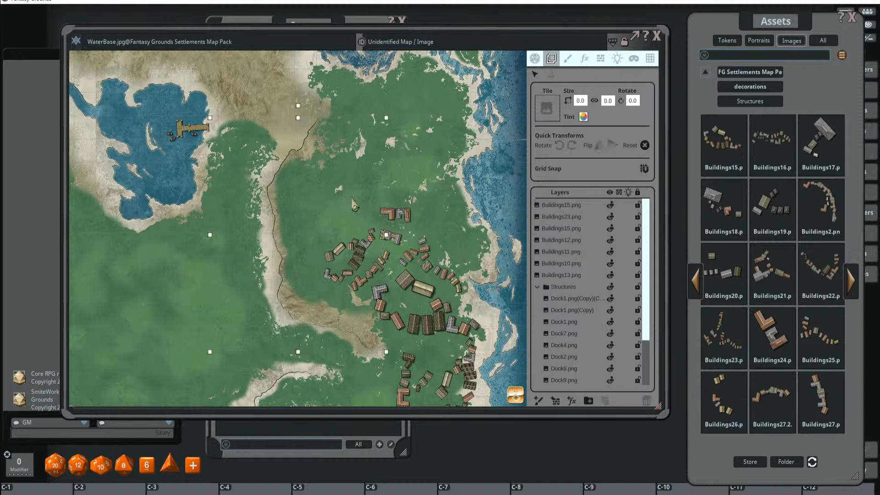
- Rotate the newest Buildings15.png tile to about 310.3 degrees and fit it against the western side of the Buildings23.png houses
left_click_drag(348, 198, 355, 210)
left_click(361, 260)
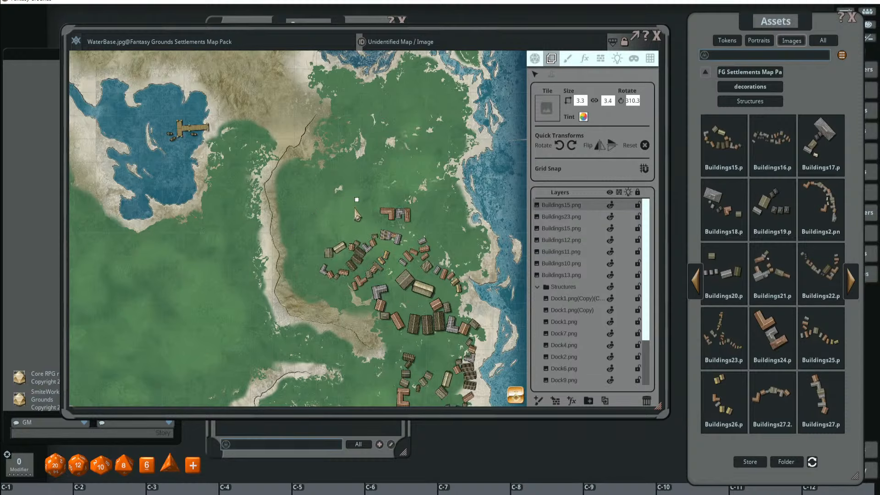
- Place the Buildings16.png asset with a width of 3, rotate it to about 331.2 degrees and position it along the settlement's northwestern edge
scroll(412, 231, "down", 4)
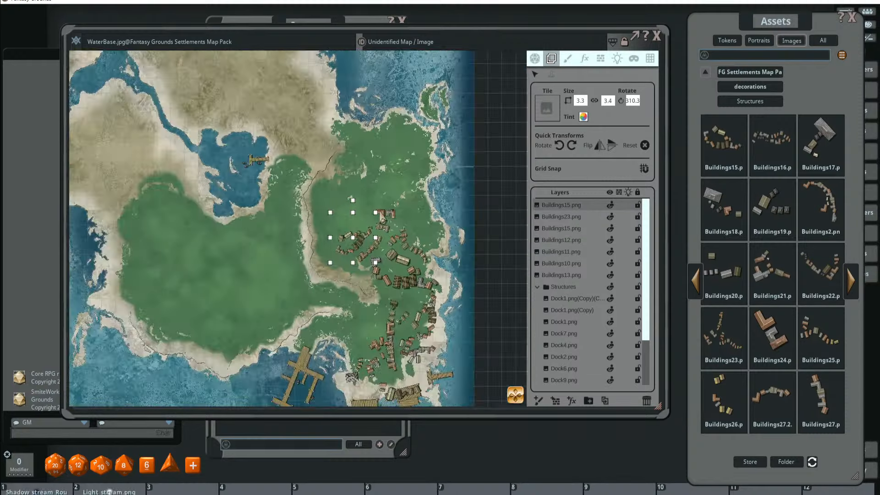
scroll(413, 232, "up", 3)
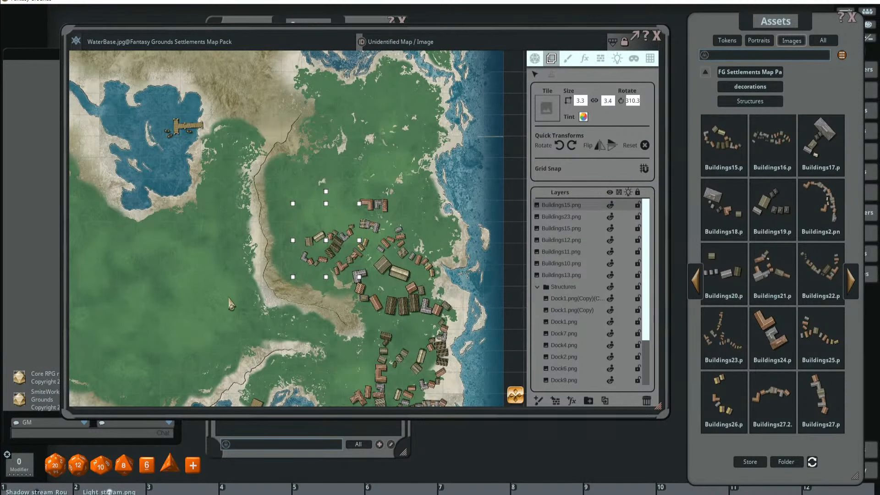
scroll(230, 305, "down", 2)
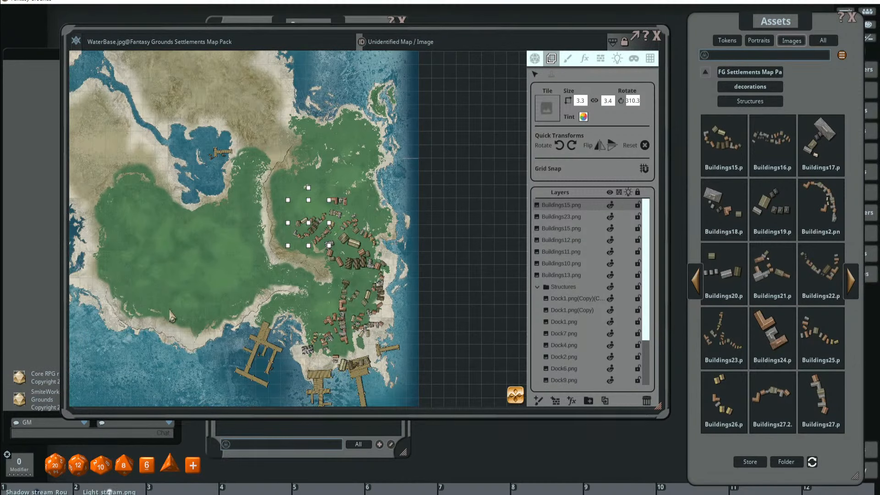
scroll(322, 224, "down", 1)
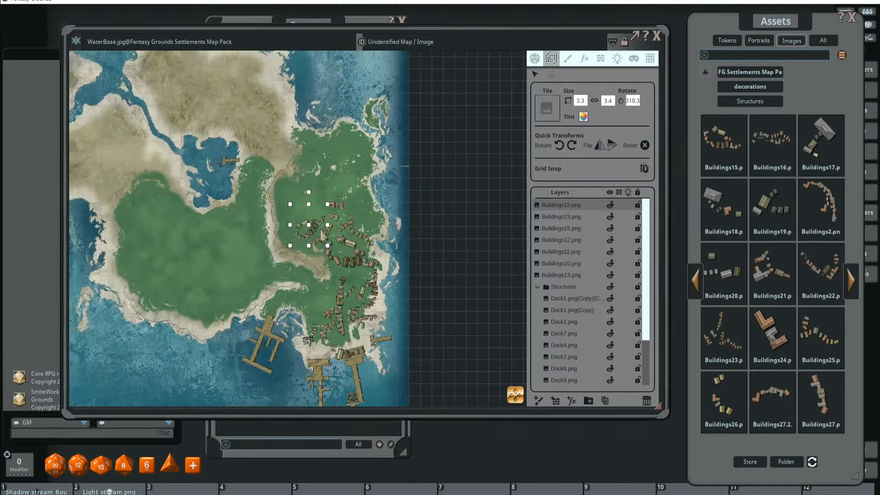
left_click_drag(279, 222, 345, 275)
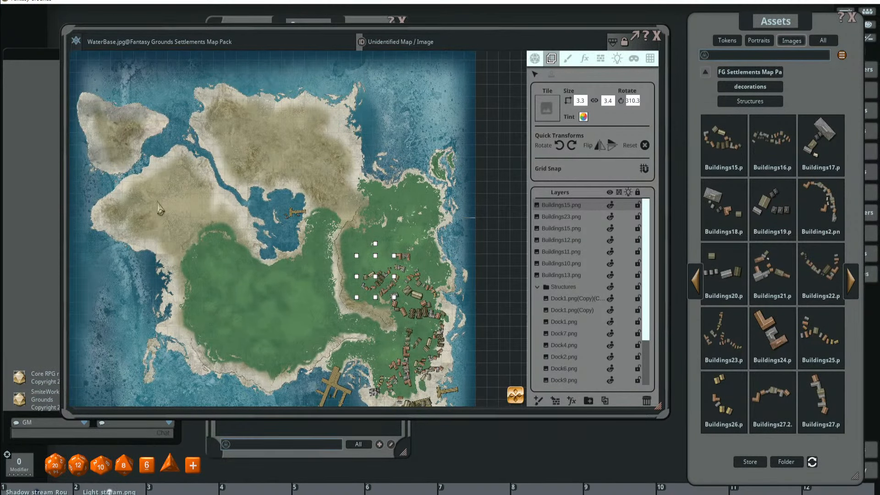
scroll(333, 249, "up", 4)
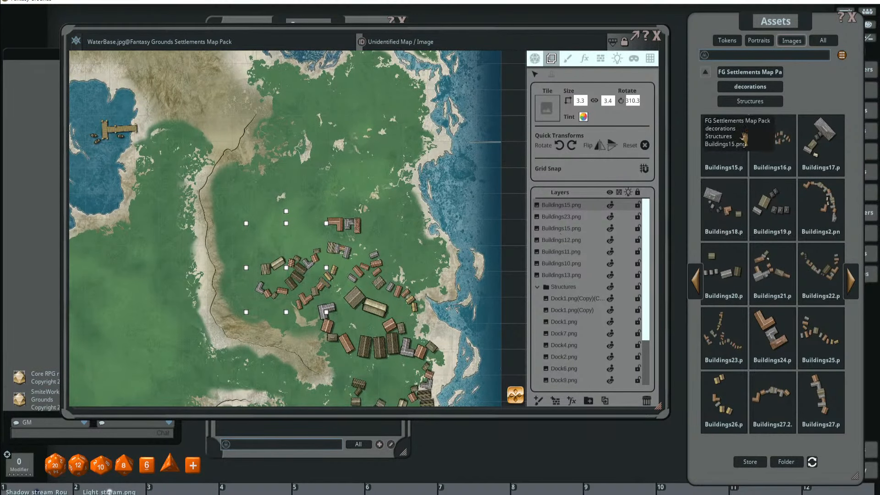
left_click_drag(414, 172, 416, 168)
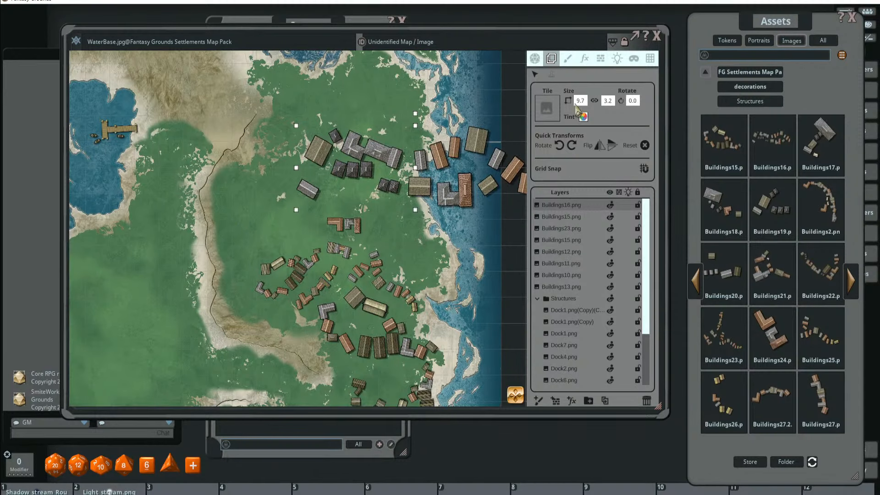
left_click_drag(588, 100, 576, 100)
key("Return")
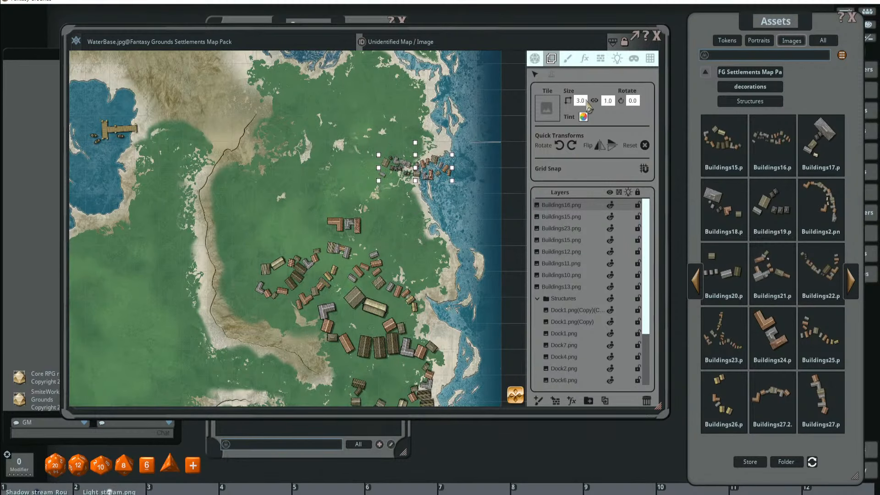
left_click_drag(430, 161, 299, 219)
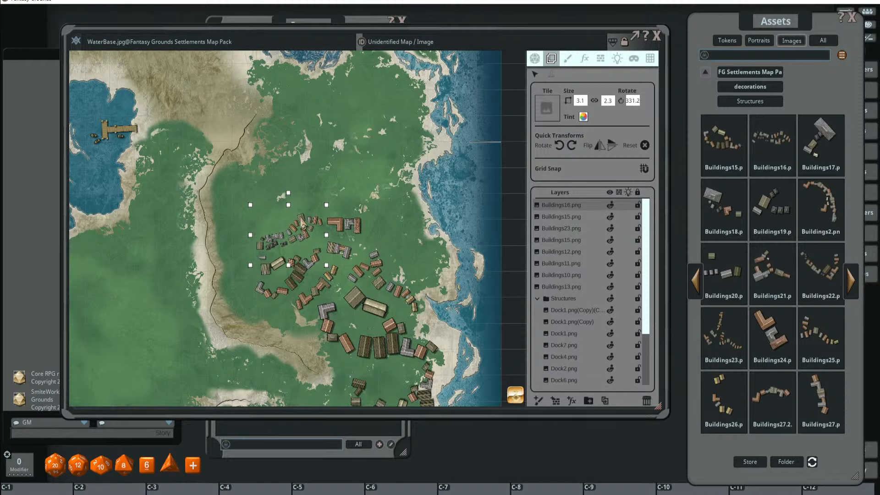
- Move all loose building layers, from Buildings16.png down to Buildings13.png, into the Structures folder
scroll(336, 218, "up", 3)
scroll(339, 224, "down", 4)
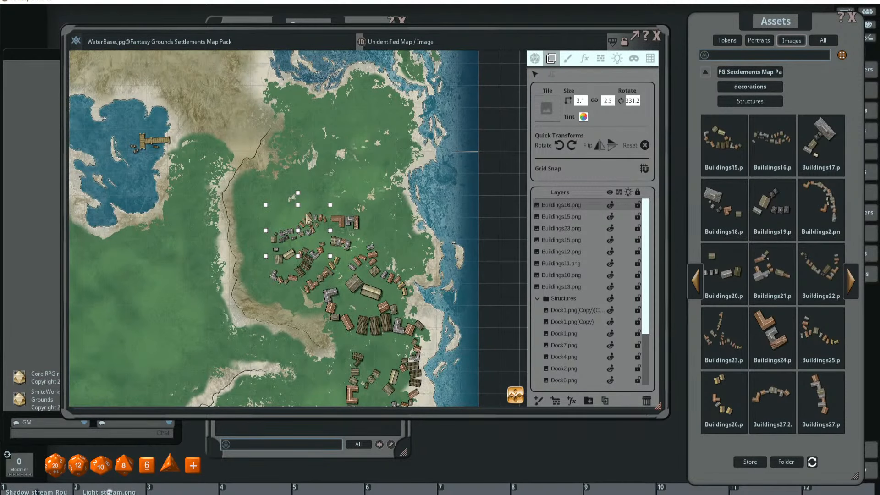
scroll(332, 221, "up", 2)
scroll(410, 218, "down", 2)
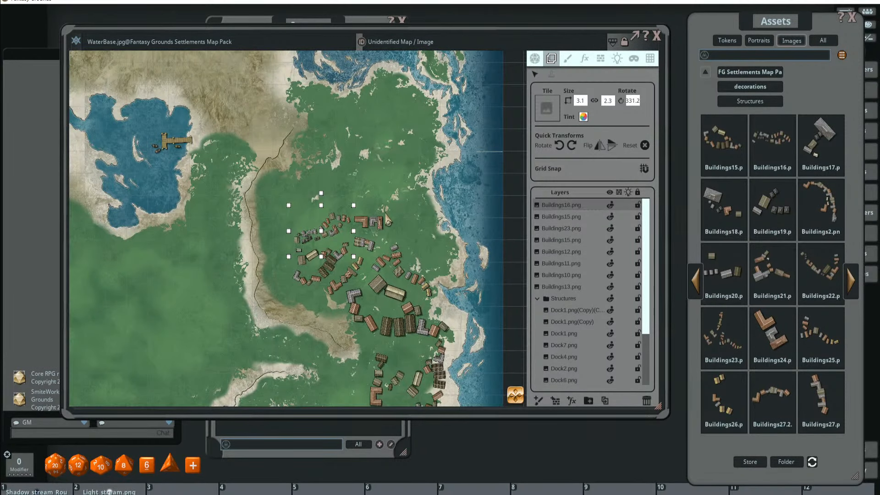
scroll(345, 213, "up", 1)
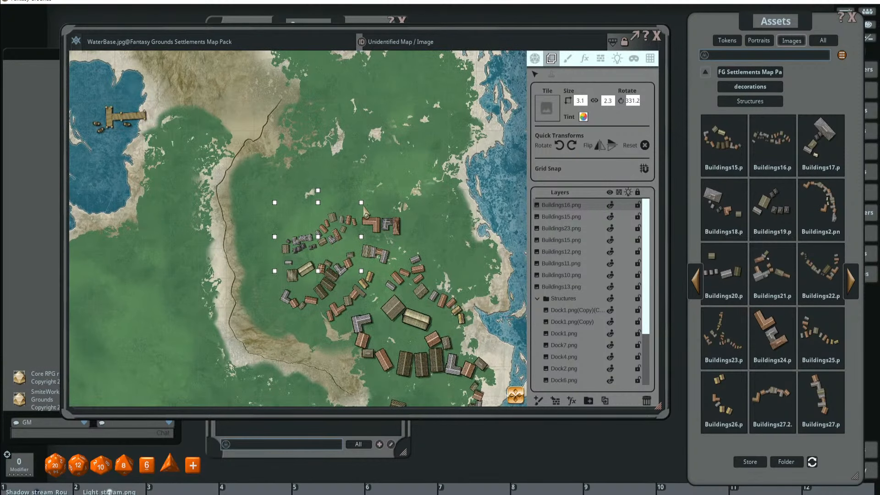
scroll(356, 204, "down", 4)
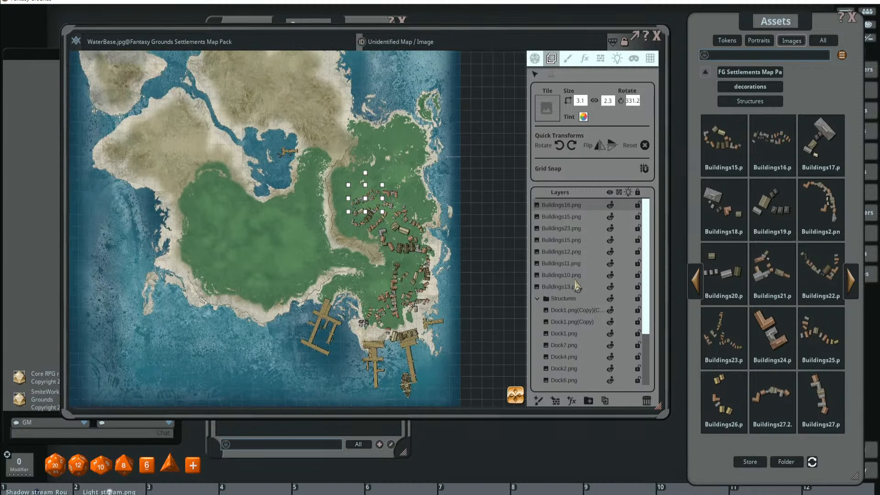
left_click(568, 286, "shift")
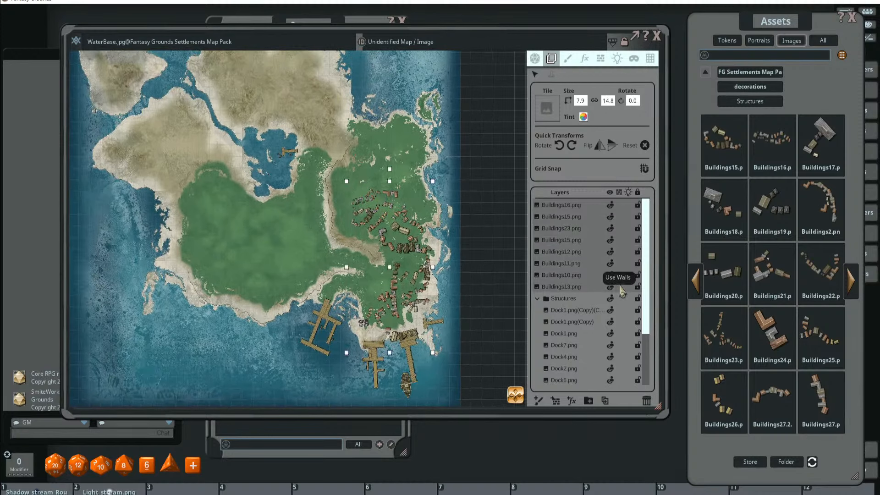
left_click_drag(570, 286, 570, 210)
left_click(538, 299)
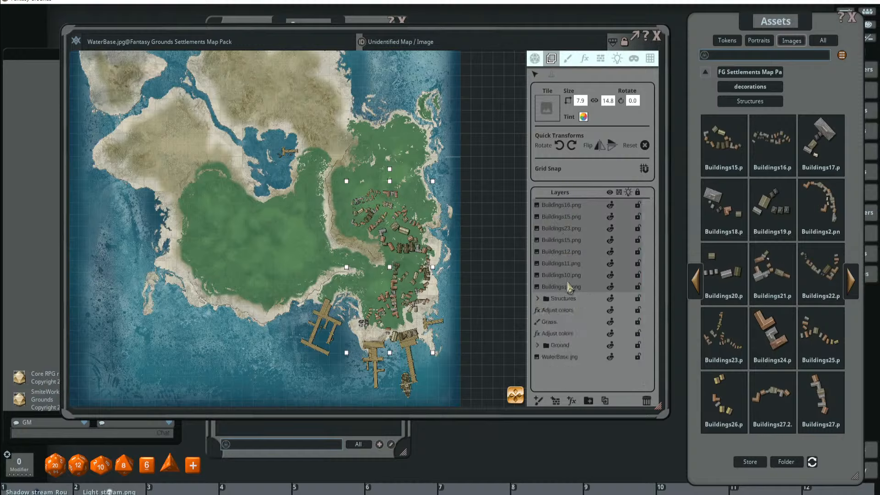
left_click_drag(567, 283, 561, 209)
left_click_drag(555, 305, 564, 209)
left_click(566, 217)
left_click(563, 299, "shift")
left_click(538, 205)
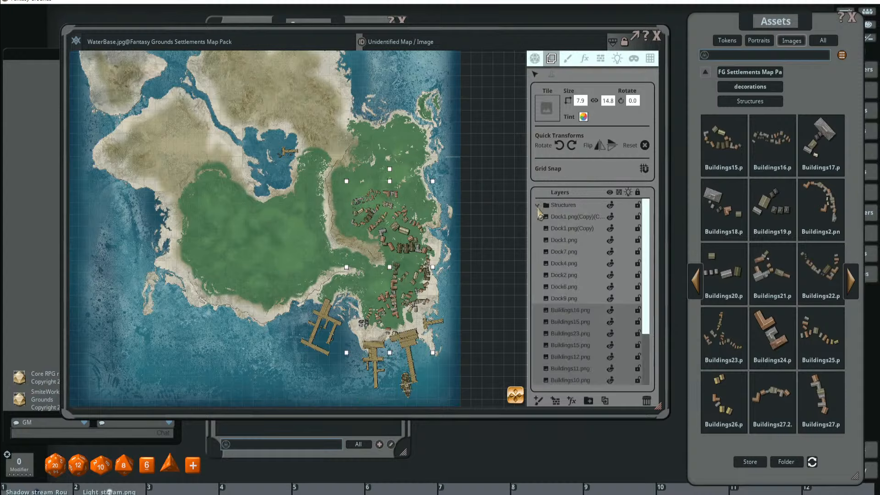
- Reorder the building layers above the dock layers within the Structures folder and collapse the folder
left_click_drag(571, 311, 566, 211)
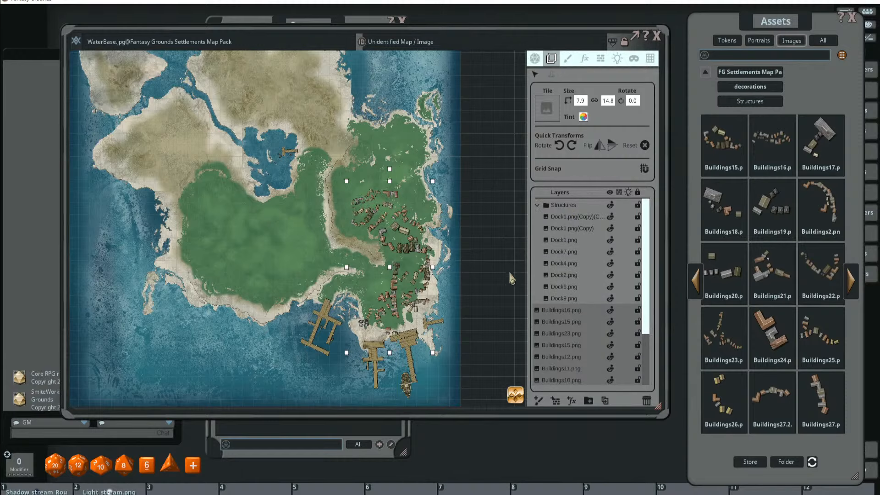
left_click_drag(551, 312, 555, 225)
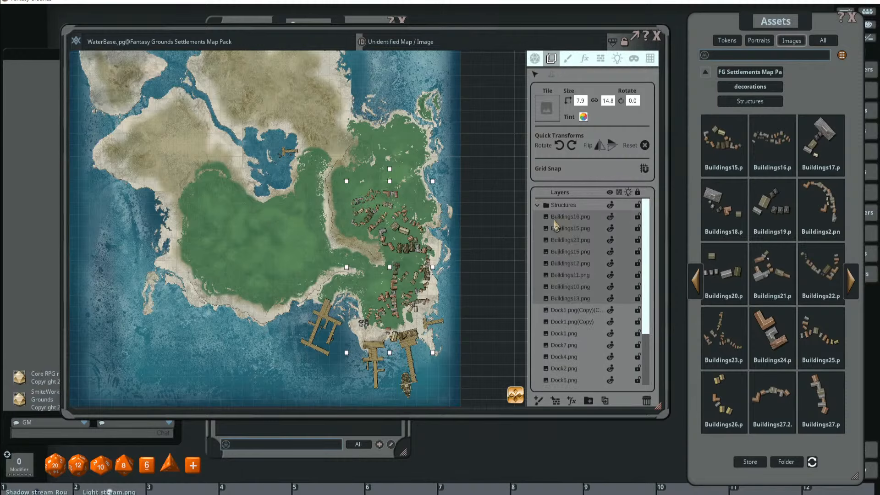
left_click(538, 205)
- Place the Buildings17.png asset with a width of 2 on the grass just west of the southern peninsula houses
scroll(439, 287, "up", 5)
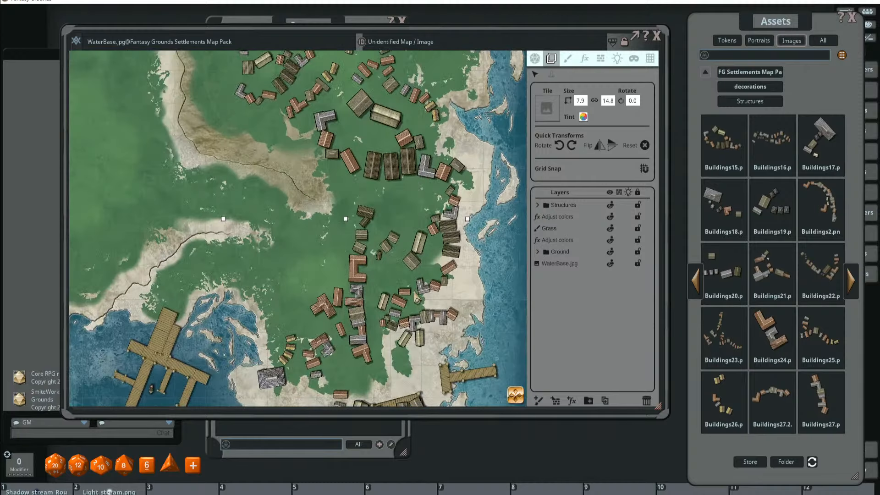
scroll(417, 297, "down", 5)
scroll(443, 291, "up", 3)
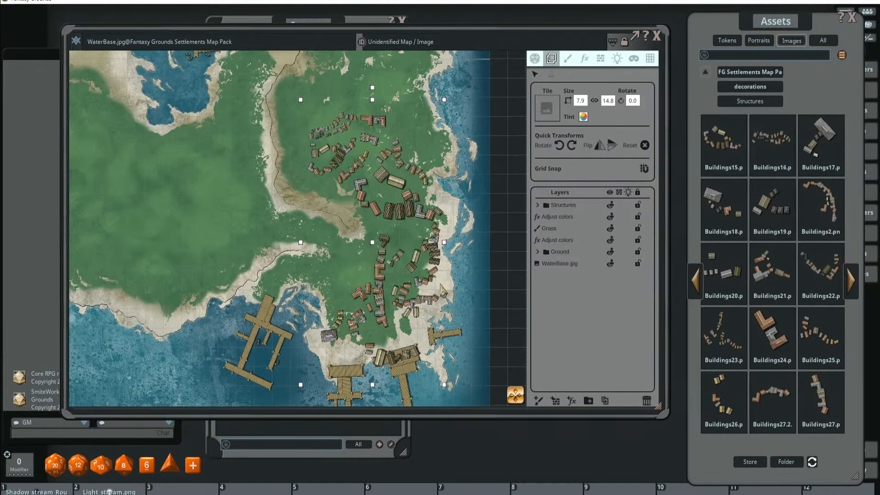
scroll(437, 291, "down", 1)
scroll(431, 285, "up", 1)
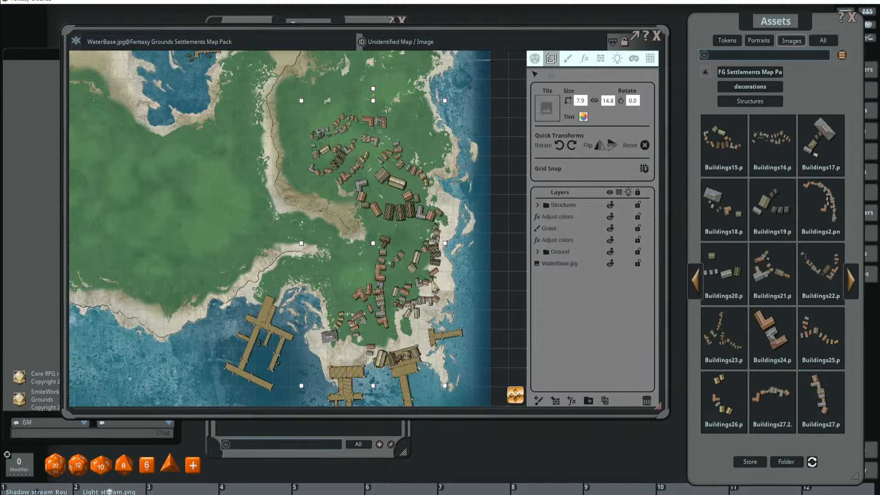
scroll(480, 285, "down", 1)
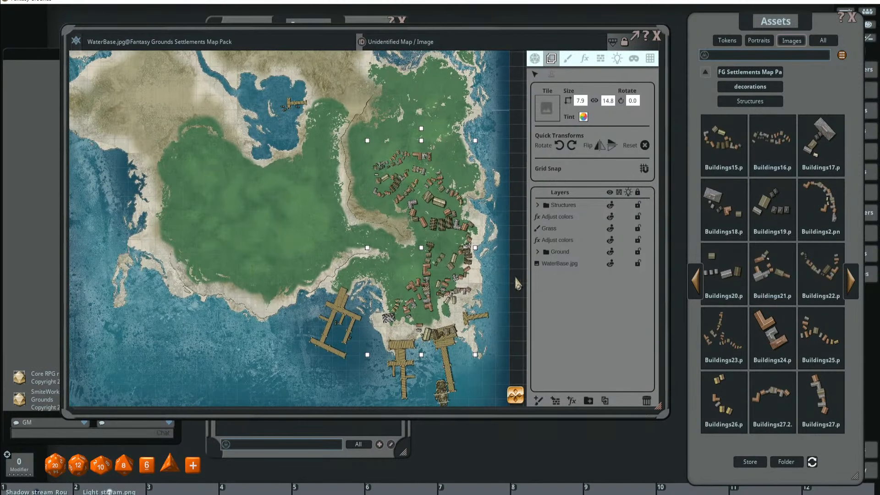
left_click_drag(820, 137, 407, 269)
scroll(417, 260, "up", 1)
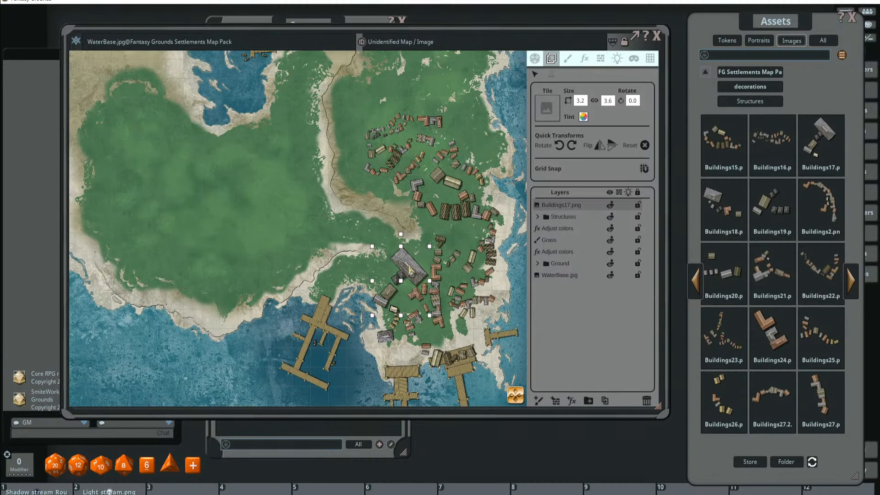
left_click_drag(410, 270, 413, 261)
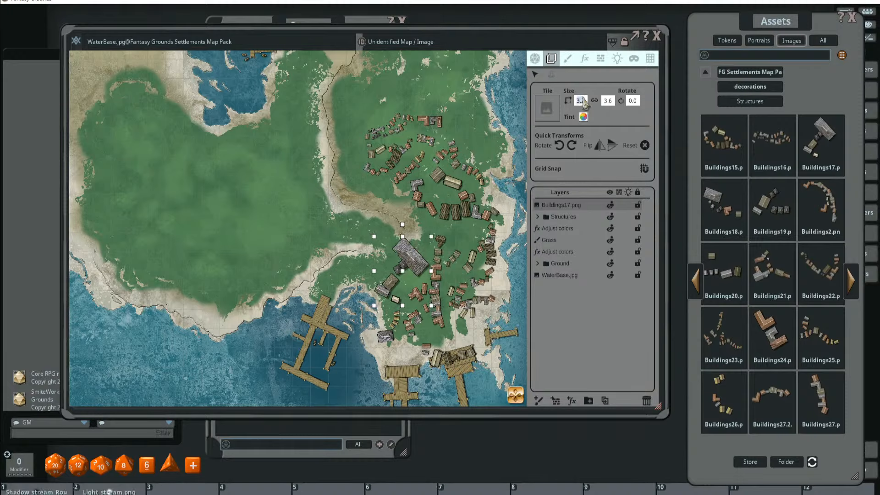
left_click(580, 100)
type("2")
key("Return")
scroll(373, 252, "up", 2)
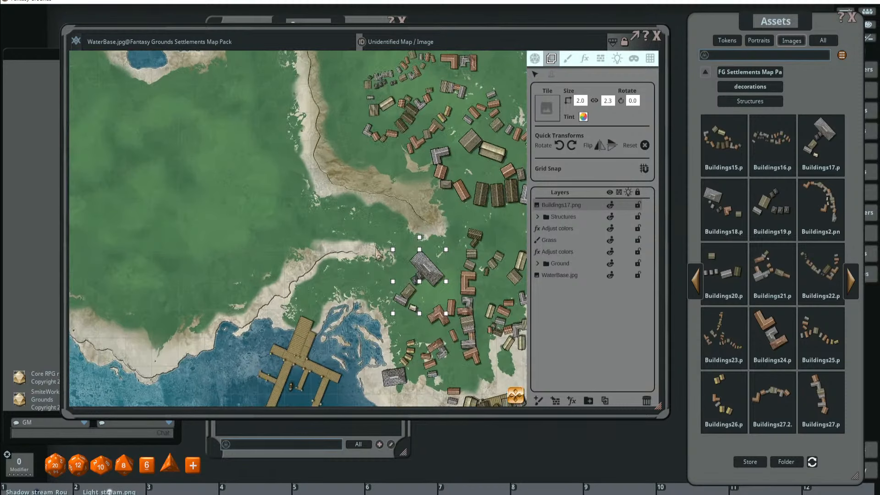
left_click_drag(427, 293, 422, 297)
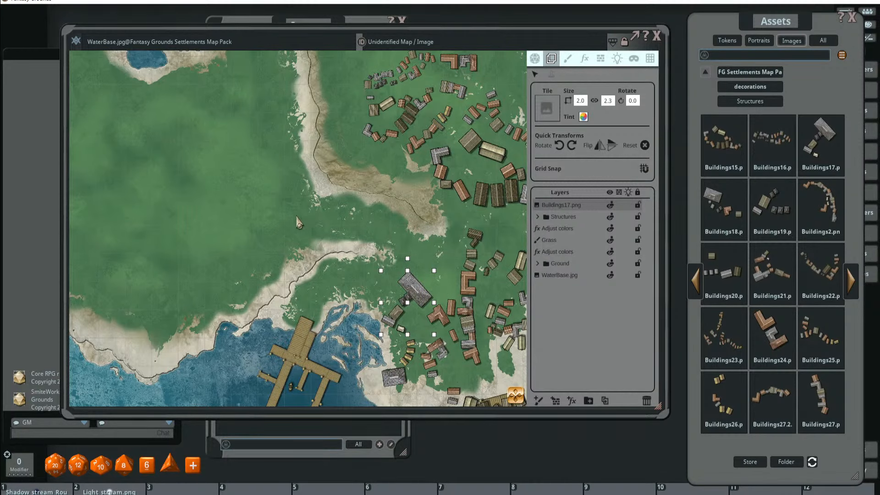
- Place the Buildings18.png asset with a width of 2, rotate it to about 330 degrees and position it west of the Buildings17.png tile
scroll(286, 236, "down", 3)
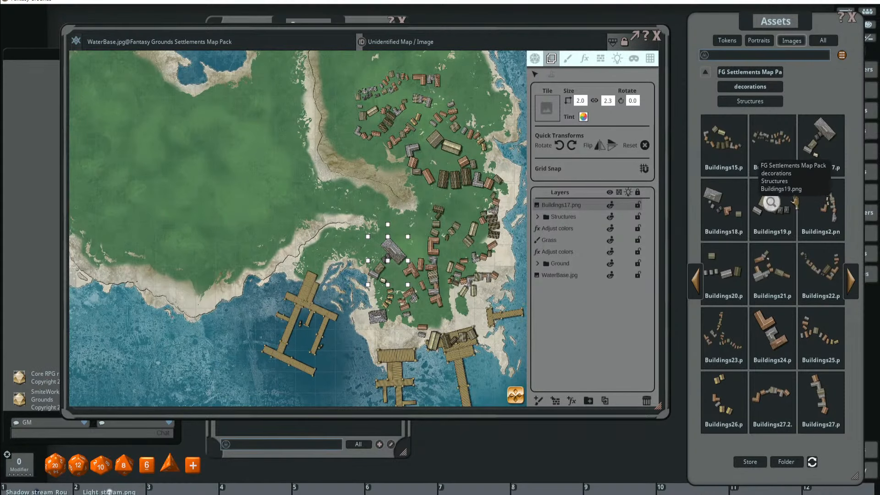
left_click_drag(771, 204, 350, 250)
scroll(369, 246, "up", 3)
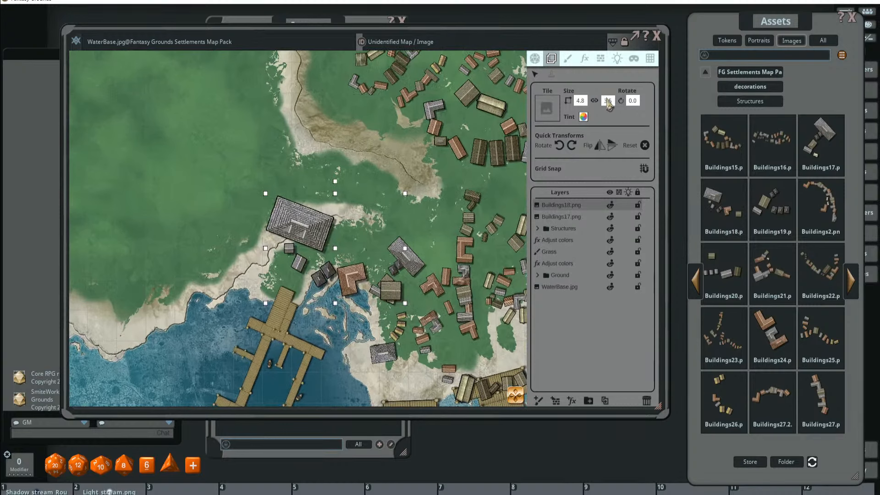
left_click(580, 102)
type("2")
key("Return")
left_click_drag(335, 213, 335, 249)
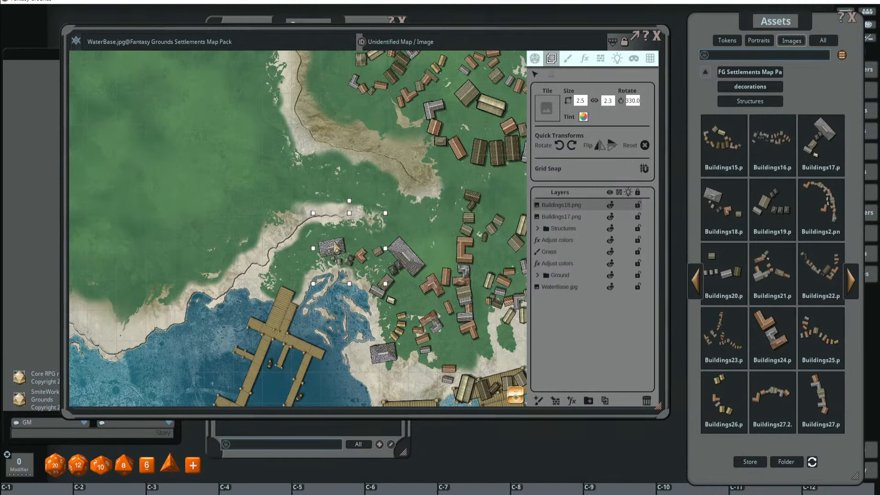
- Place the Buildings24.png asset with a width of 1.5, rotate it to about 291 degrees and position it just north of the western dock
left_click_drag(772, 329, 291, 229)
left_click(581, 101)
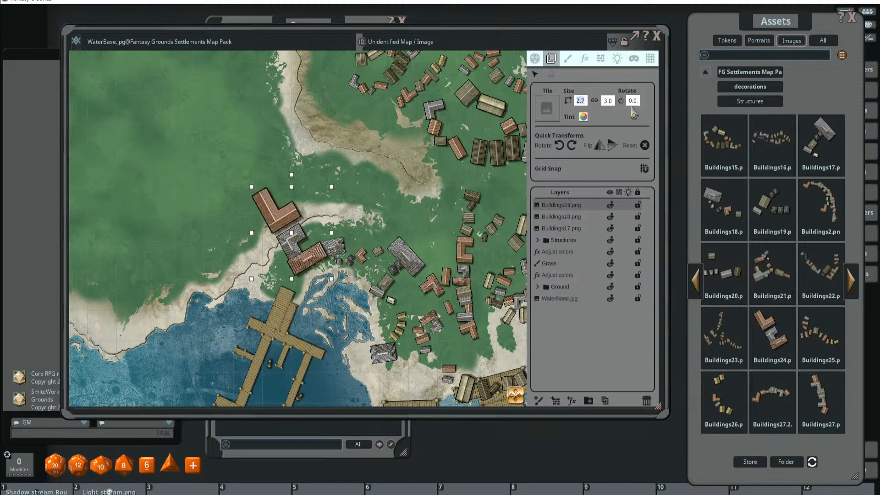
type("2")
key("Return")
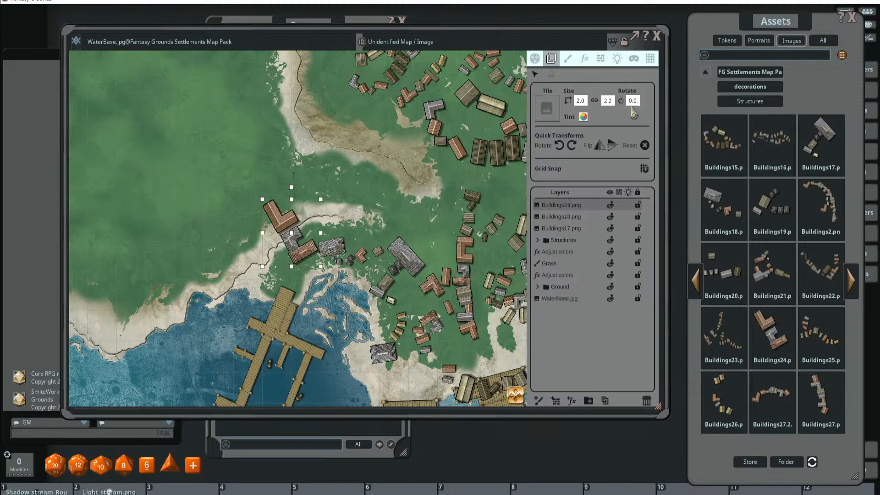
type("1")
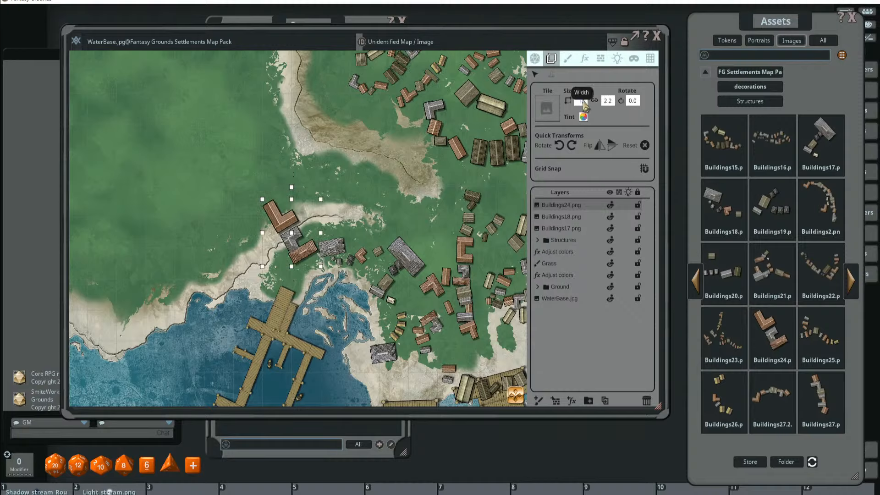
type(".5")
key("Return")
left_click_drag(292, 195, 304, 270)
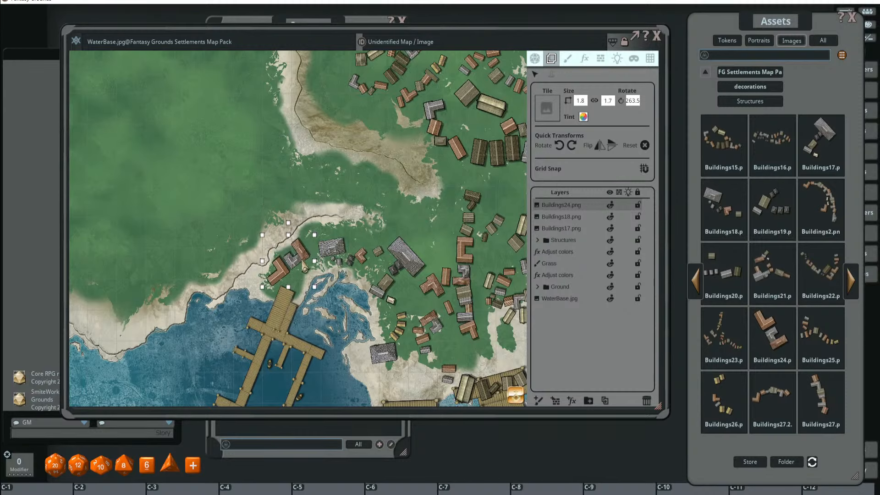
left_click_drag(265, 243, 312, 264)
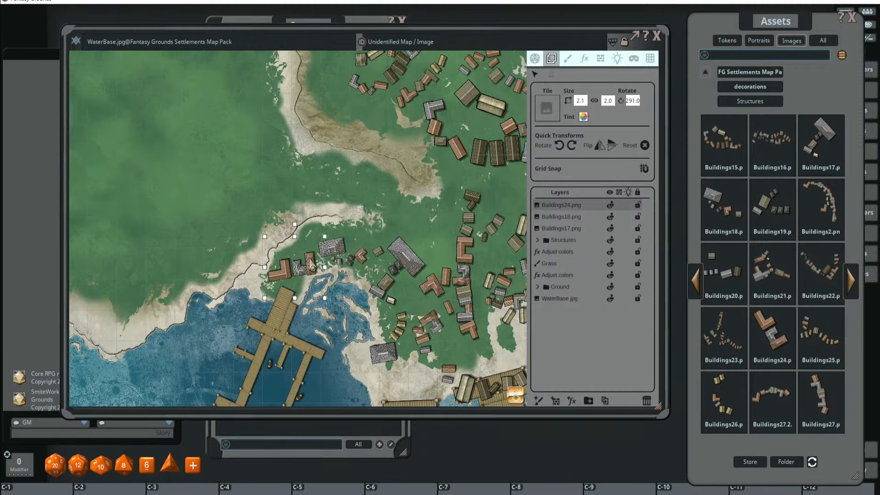
- Rotate the Buildings24.png tile to about 273 degrees and shift it slightly southwest to sit at the north end of the western dock
scroll(370, 223, "down", 3)
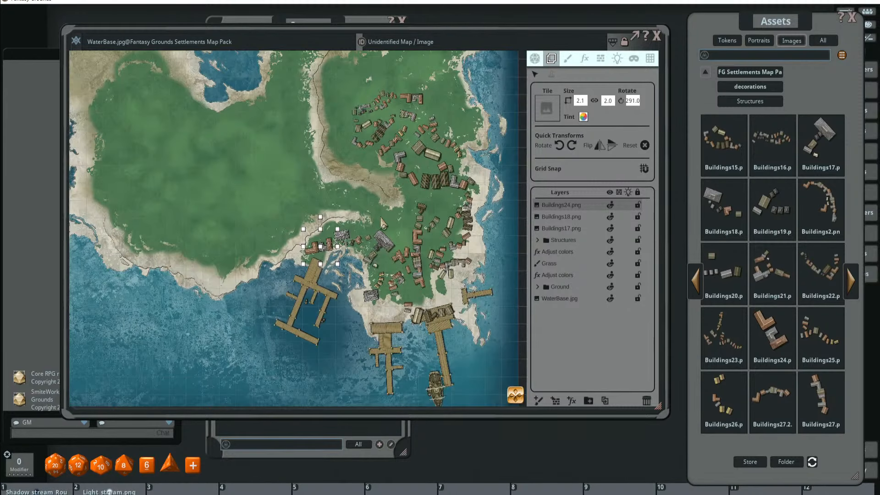
scroll(380, 224, "up", 4)
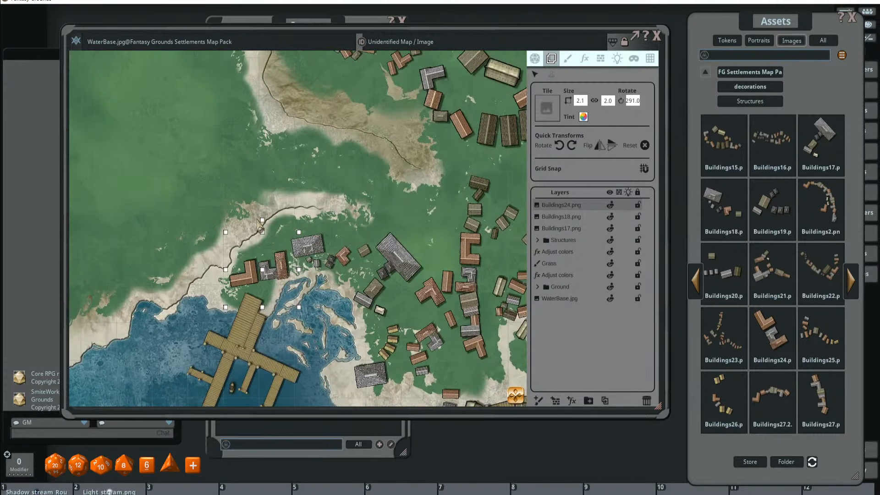
left_click_drag(261, 221, 246, 221)
left_click_drag(278, 263, 264, 281)
scroll(273, 258, "down", 4)
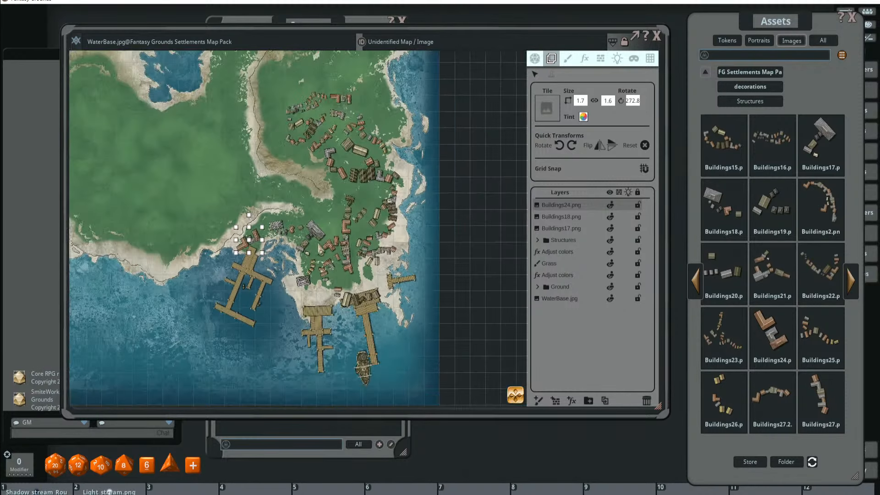
- Examine the settlement's layout along the peninsula and how it fits the whole island
scroll(332, 255, "up", 1)
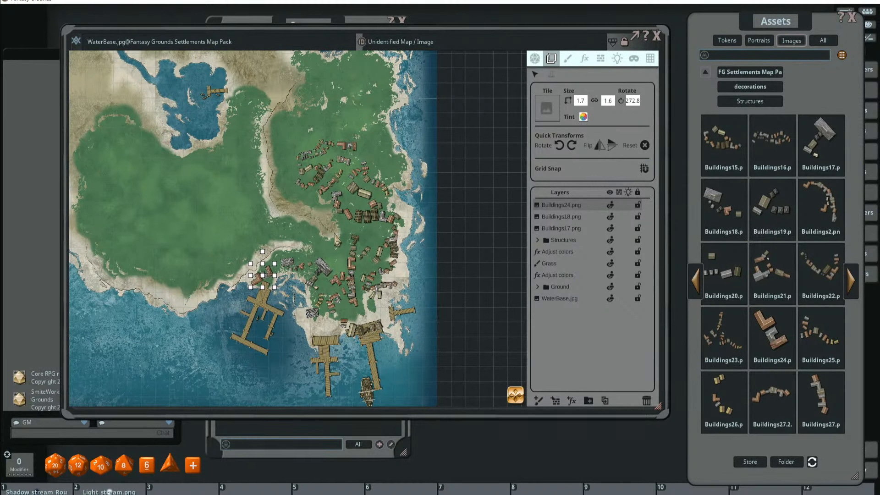
scroll(326, 243, "up", 2)
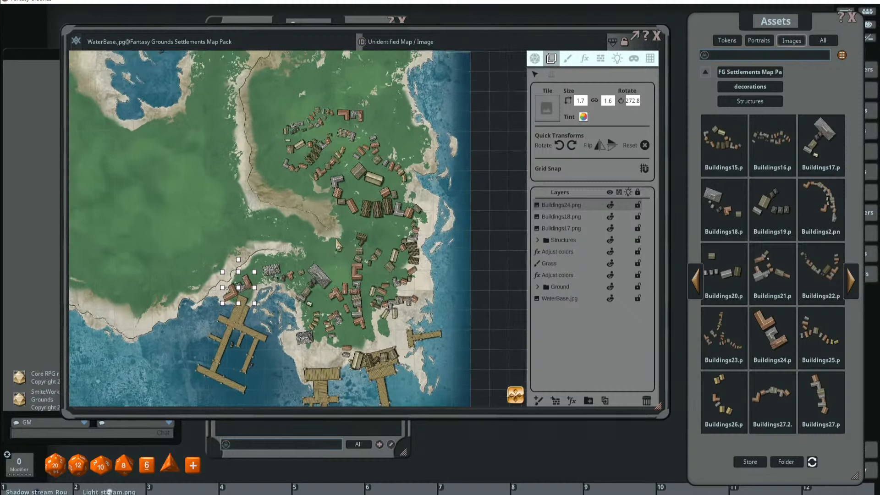
scroll(323, 231, "down", 1)
scroll(319, 219, "up", 1)
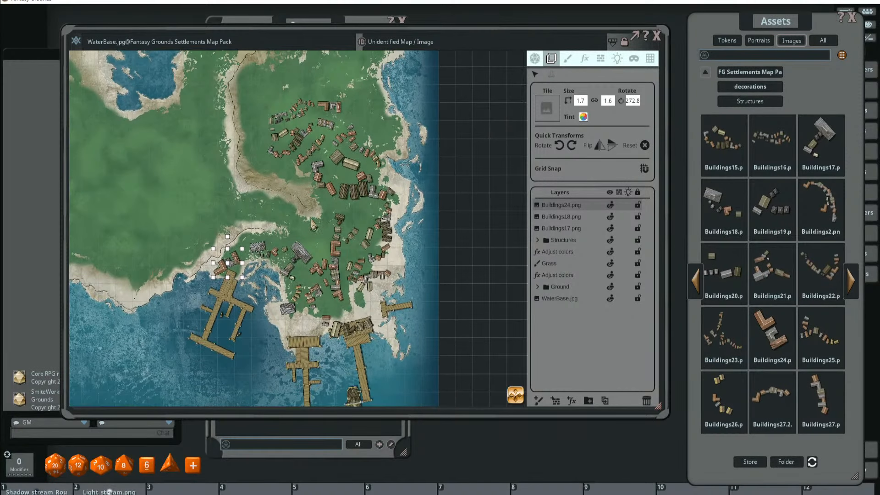
scroll(311, 246, "up", 1)
scroll(305, 251, "up", 1)
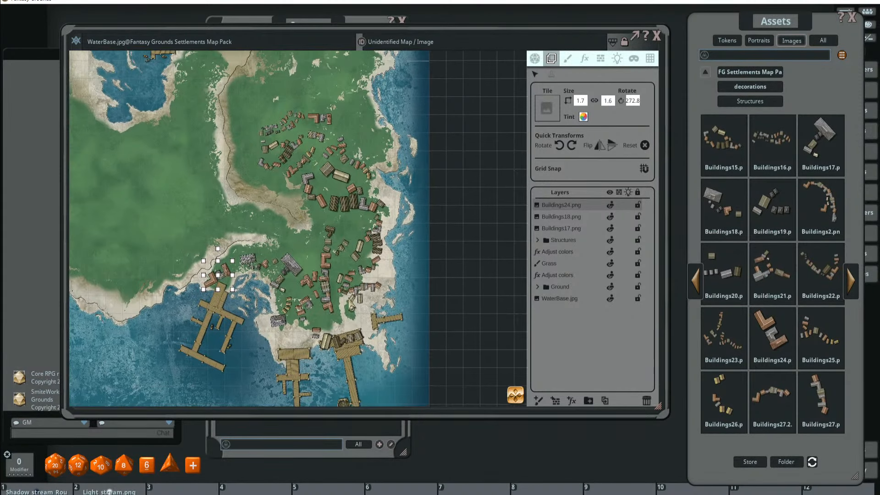
scroll(362, 317, "up", 1)
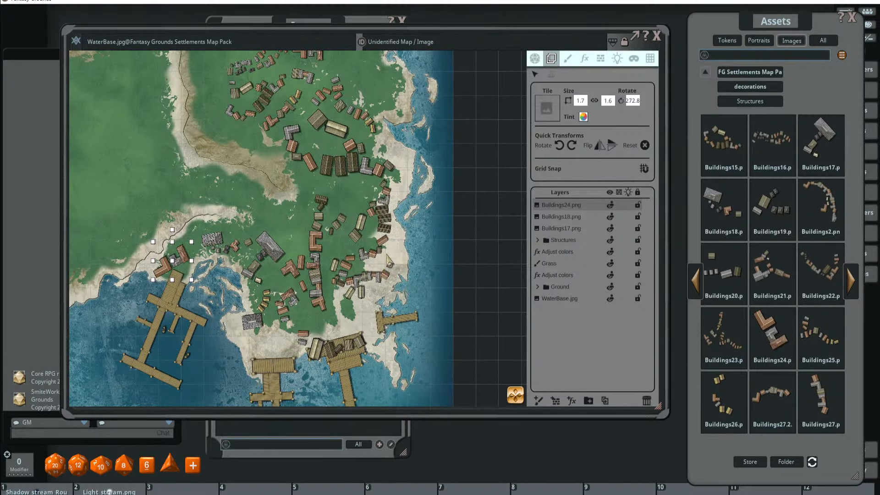
scroll(388, 303, "down", 2)
scroll(407, 300, "down", 2)
scroll(407, 300, "down", 2)
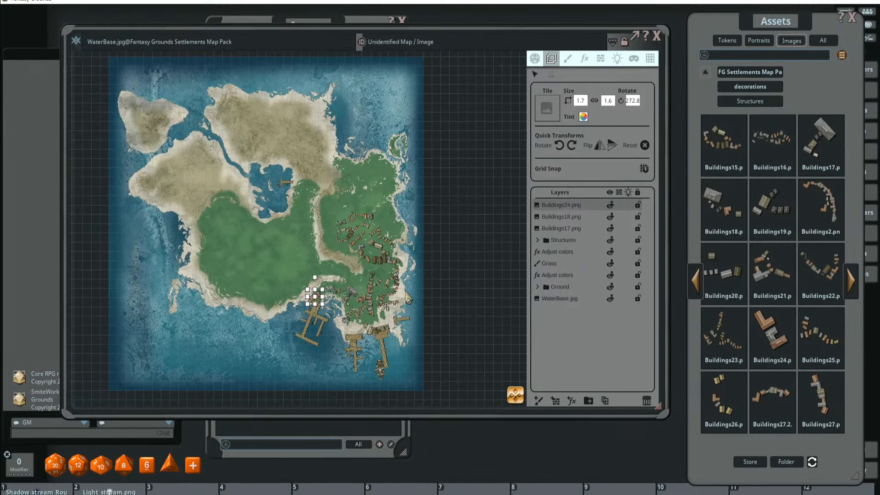
scroll(390, 281, "up", 1)
scroll(352, 274, "up", 3)
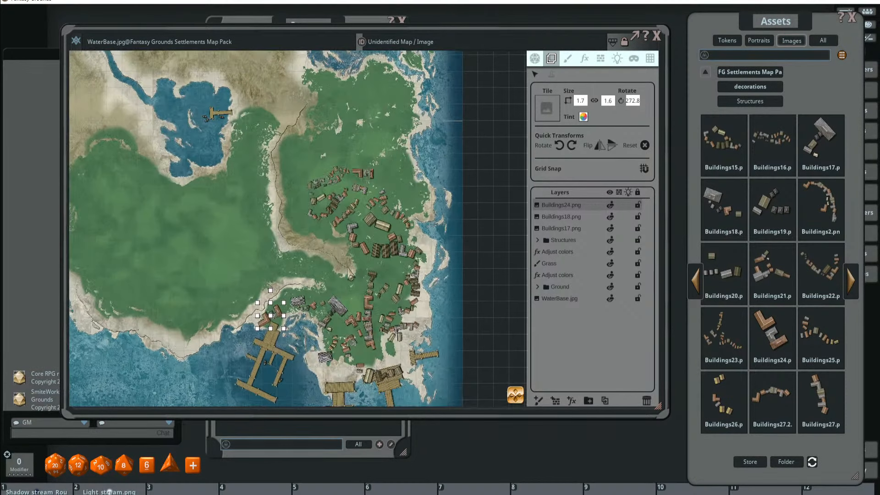
scroll(392, 199, "down", 3)
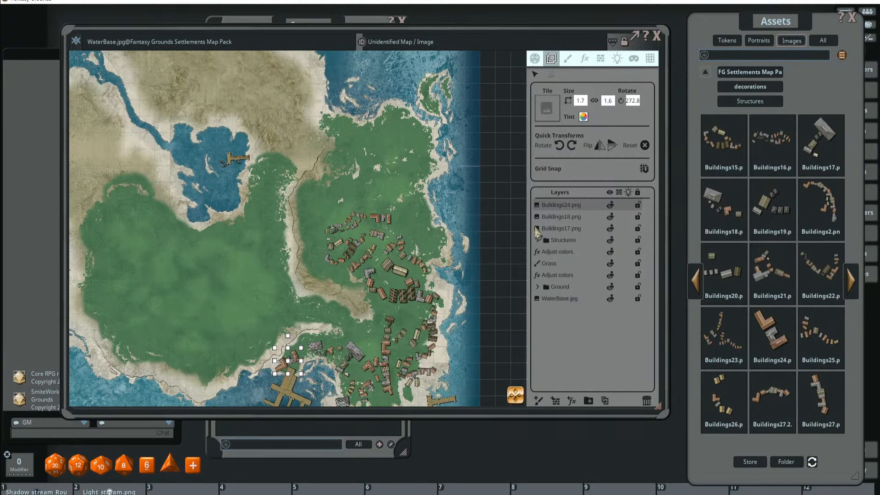
- Move the Buildings24.png, Buildings18.png and Buildings17.png layers into the Structures folder and collapse the folder
left_click(552, 229, "shift")
left_click(537, 240)
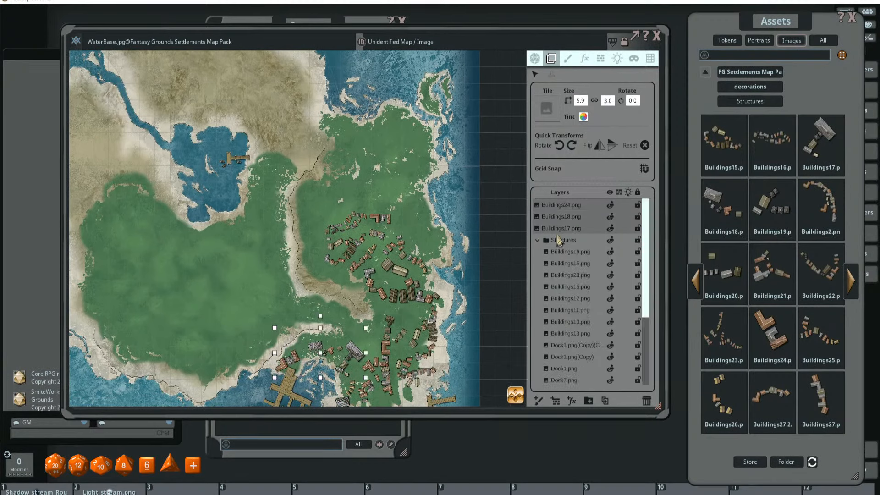
mouse_move(558, 230)
left_mouse_down()
mouse_move(561, 216)
mouse_move(562, 225)
left_mouse_up()
left_click(537, 205)
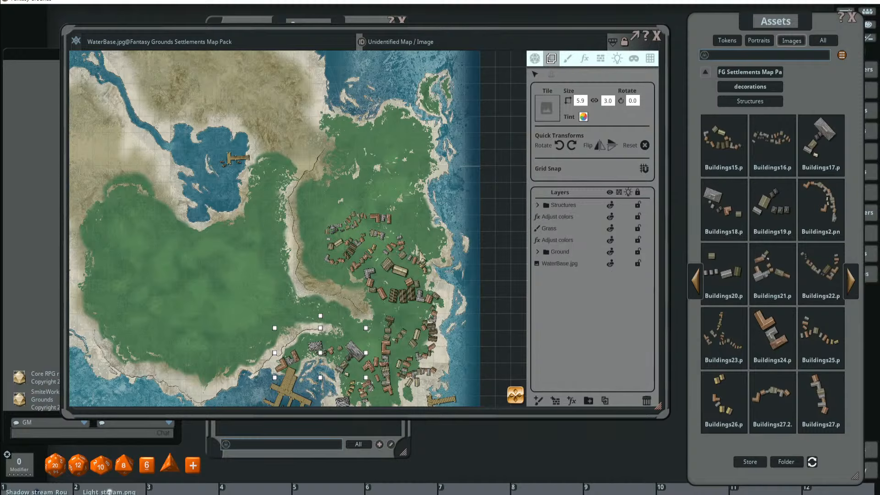
- Review the Structures folder's layers and the extent of its tiles across the island map
left_click_drag(419, 252, 425, 221)
left_click(558, 206)
scroll(407, 249, "down", 4)
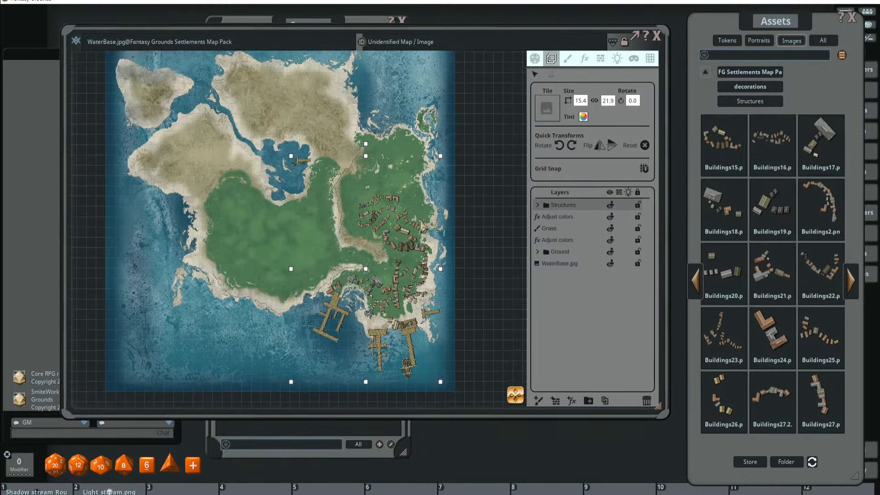
scroll(422, 226, "up", 2)
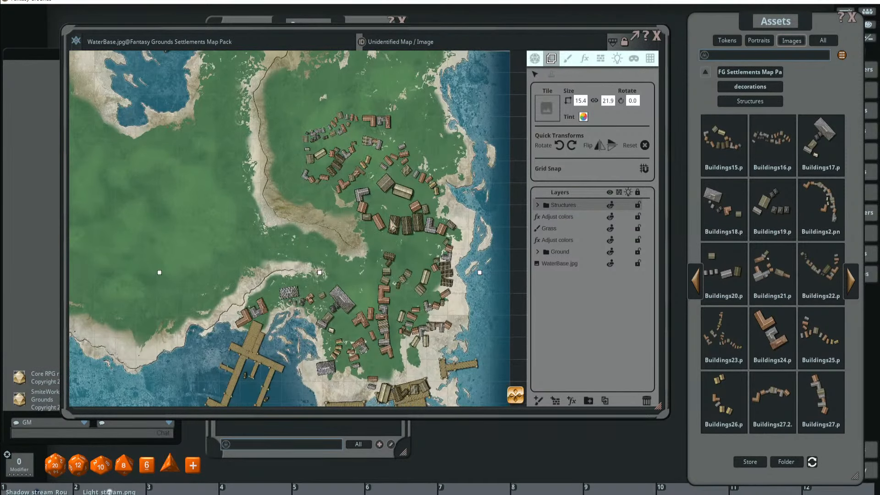
scroll(424, 246, "down", 1)
left_click(538, 206)
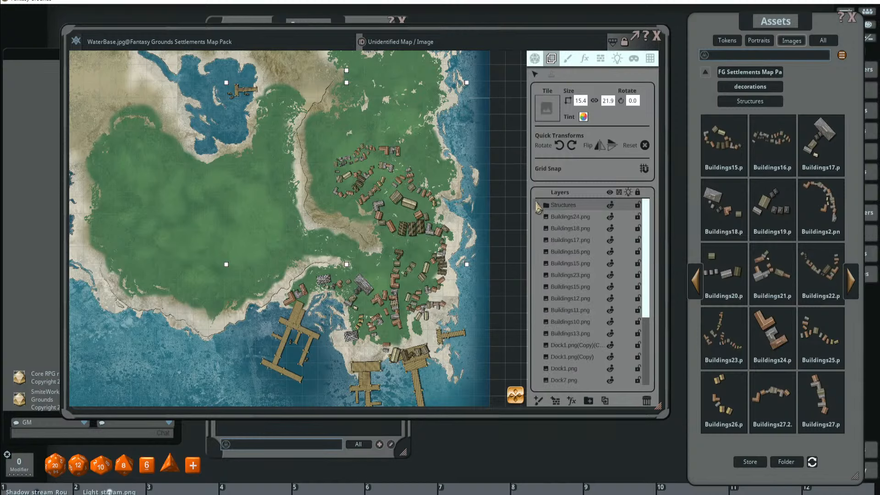
scroll(332, 213, "down", 4)
left_click_drag(332, 208, 428, 248)
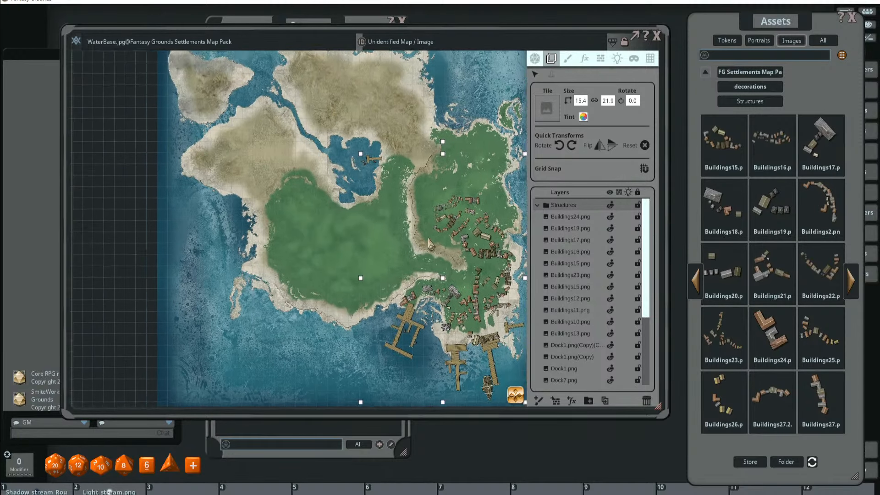
scroll(412, 229, "up", 3)
scroll(398, 202, "down", 2)
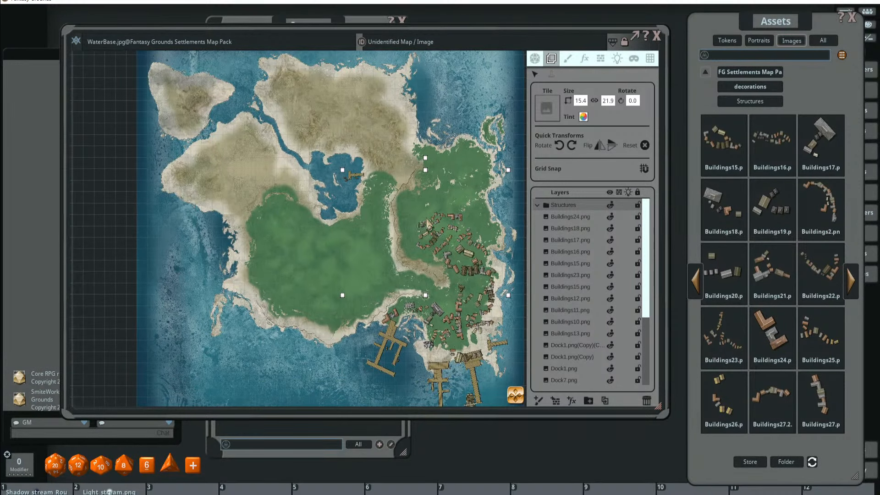
left_click(536, 206)
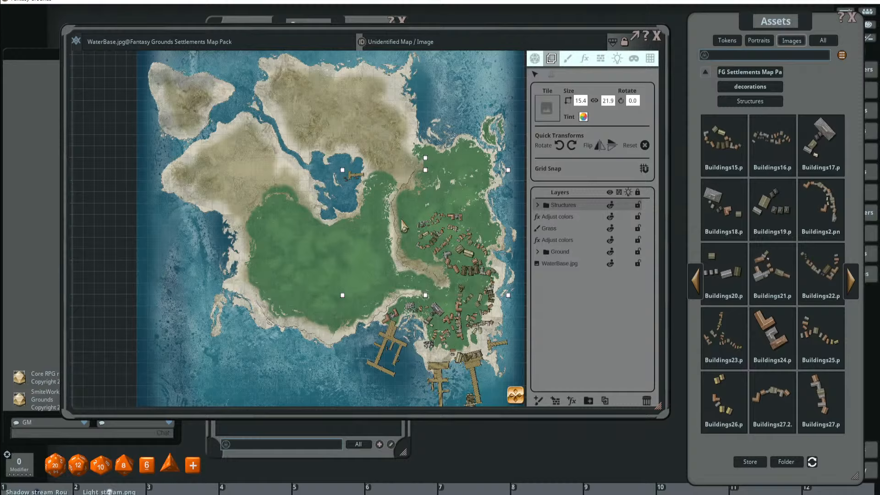
- Place the Buildings2.png asset on the northern part of the map and move it to the land just east of the inlet dock
scroll(427, 141, "up", 3)
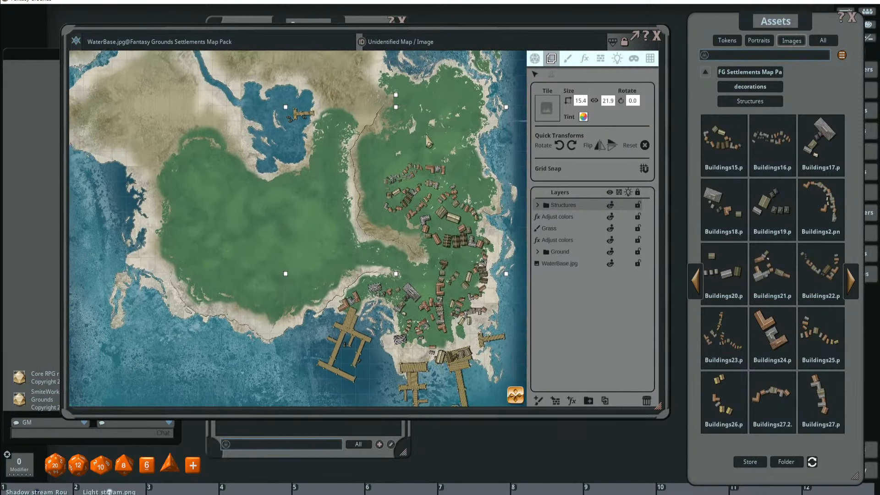
left_click_drag(427, 136, 425, 143)
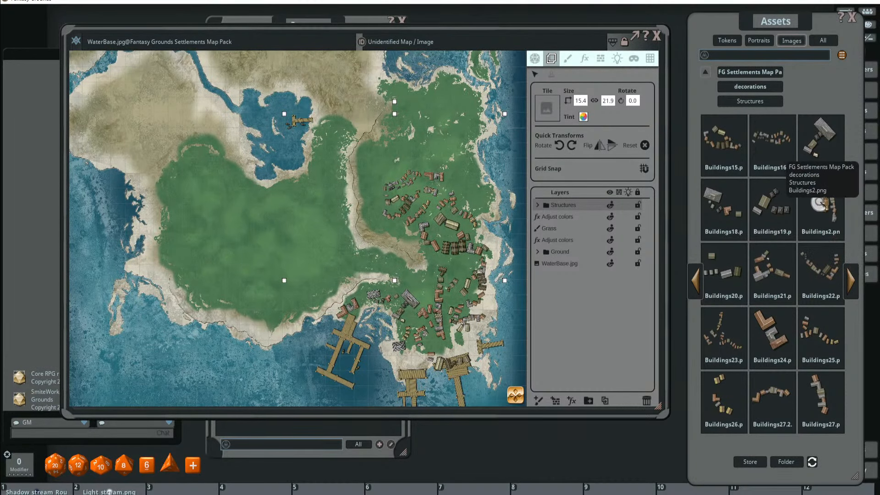
left_click_drag(823, 202, 484, 143)
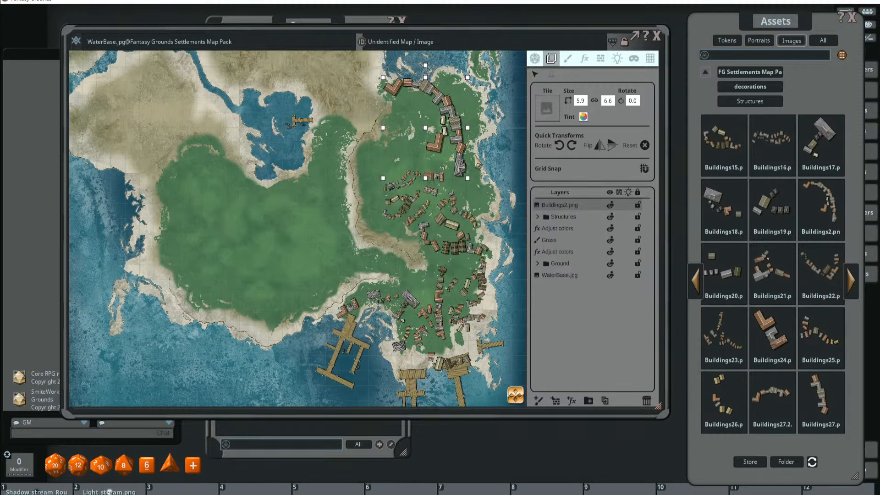
scroll(478, 161, "up", 1)
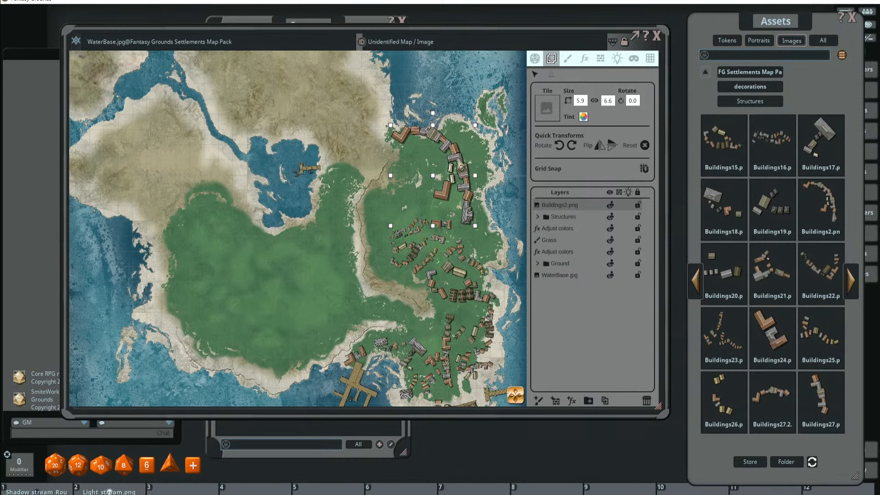
left_click_drag(433, 176, 325, 168)
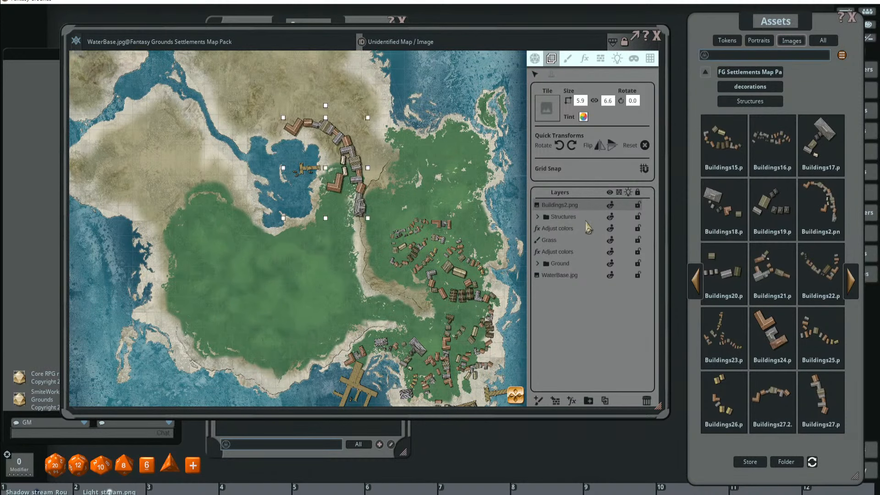
- Place the Buildings21.png, Buildings20.png and Buildings25.png assets north and east of the Buildings2.png tile
left_click_drag(772, 270, 316, 104)
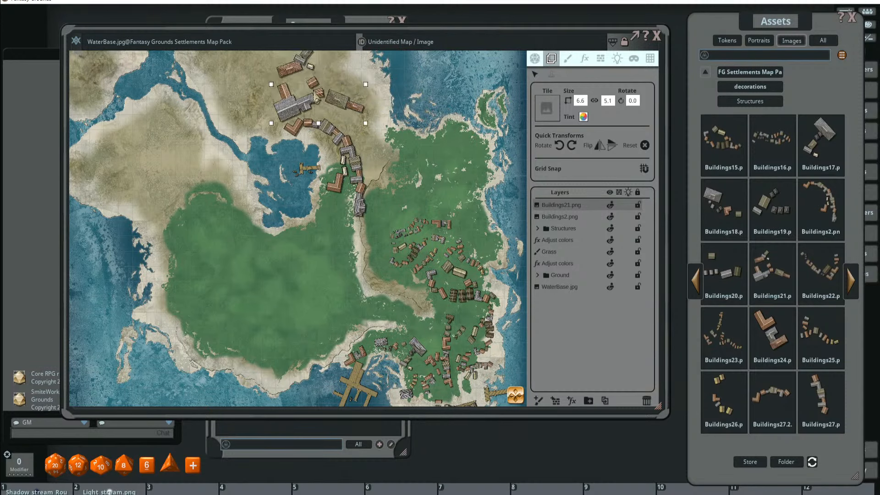
left_click_drag(724, 273, 399, 123)
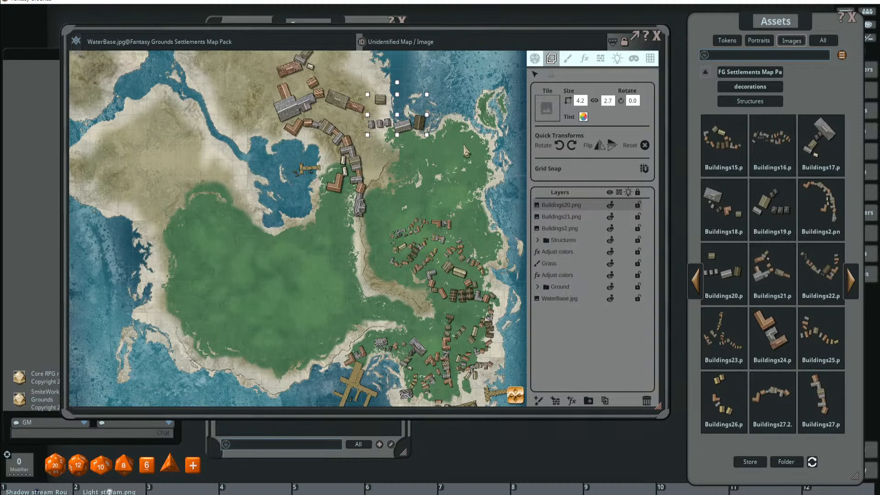
scroll(466, 152, "up", 2)
left_click_drag(820, 270, 438, 226)
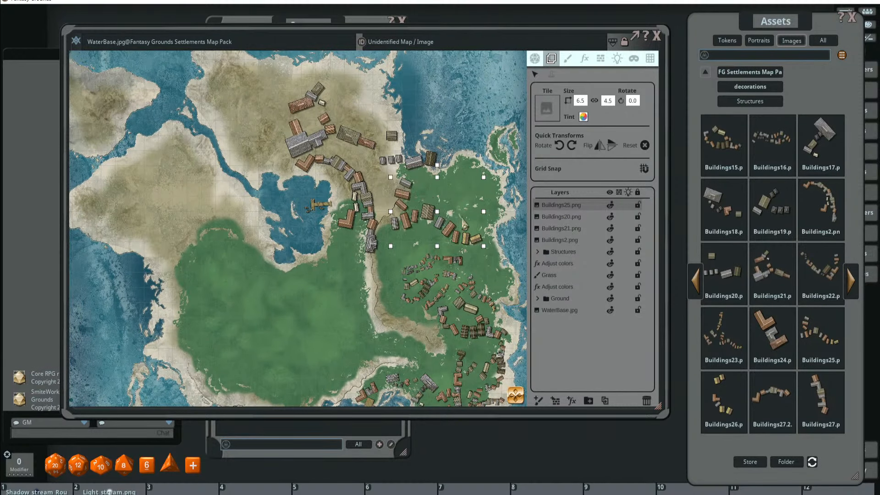
- Select the Buildings25.png, Buildings20.png, Buildings21.png and Buildings2.png layers together and scale them as a group to a width of 10
left_click(568, 240, "shift")
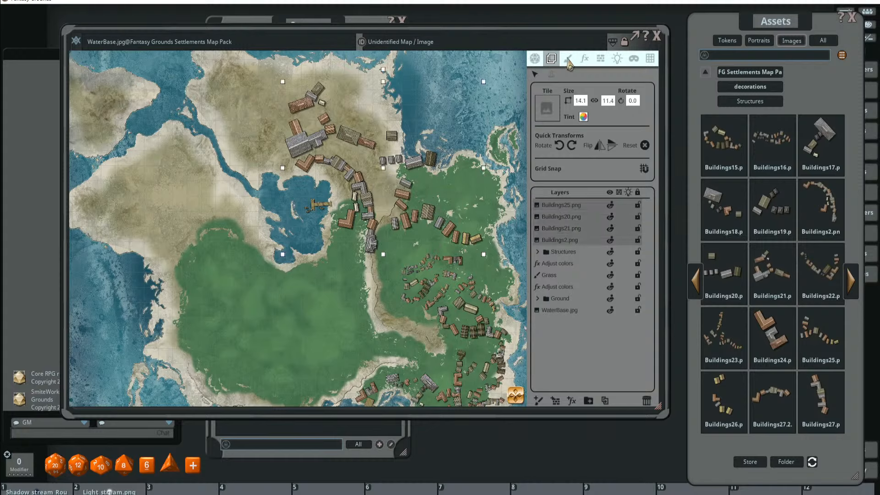
left_click(580, 100)
type("10")
key("Return")
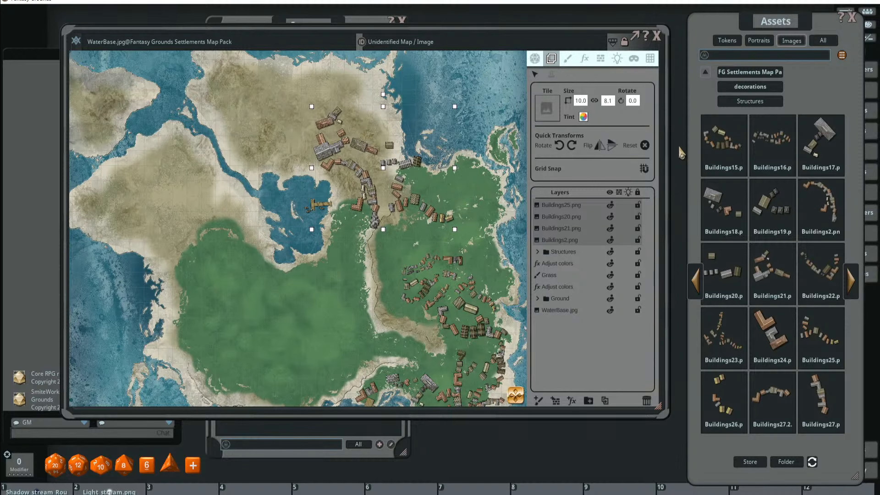
scroll(457, 198, "up", 4)
scroll(485, 322, "down", 3)
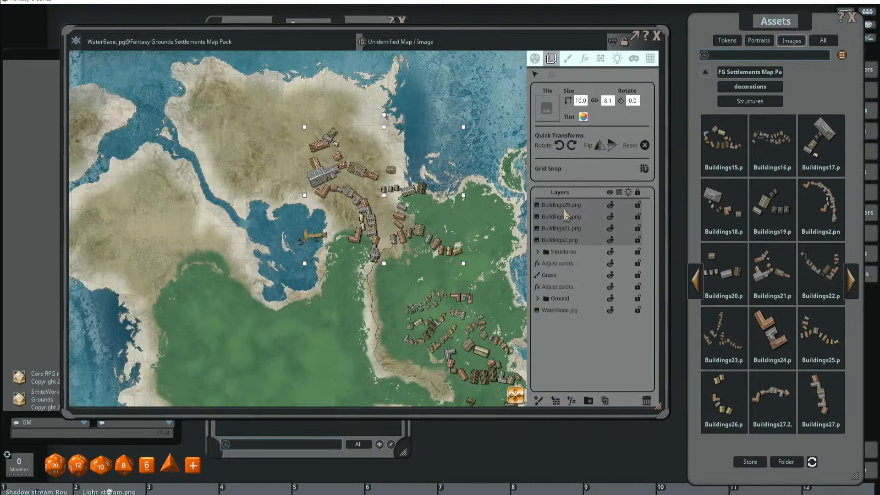
scroll(466, 309, "down", 2)
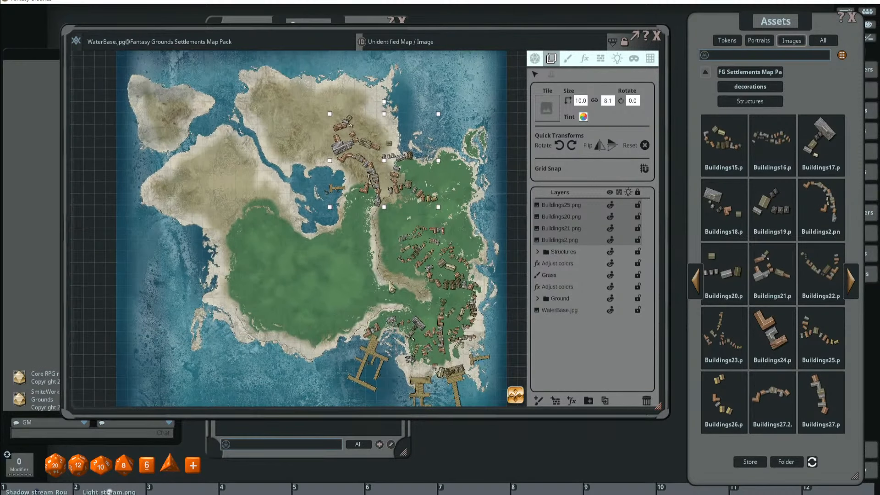
scroll(444, 292, "up", 2)
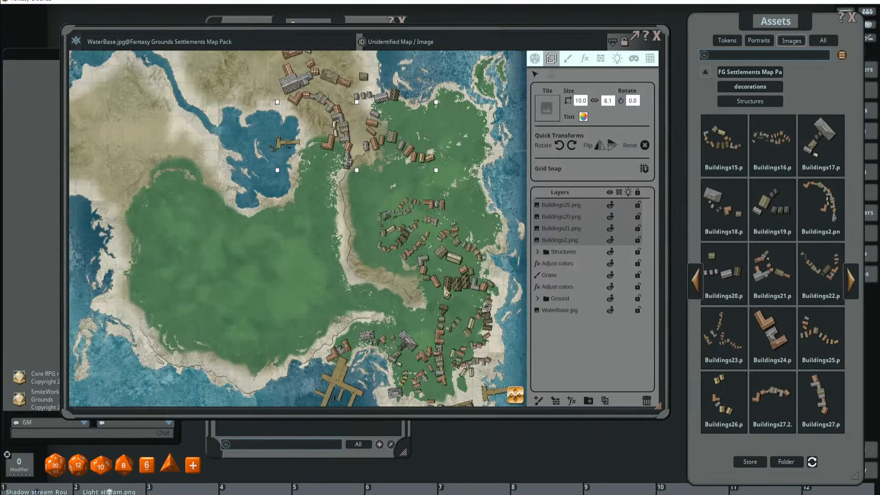
- Try scaling the whole Structures folder to a width of 10
left_click(565, 252)
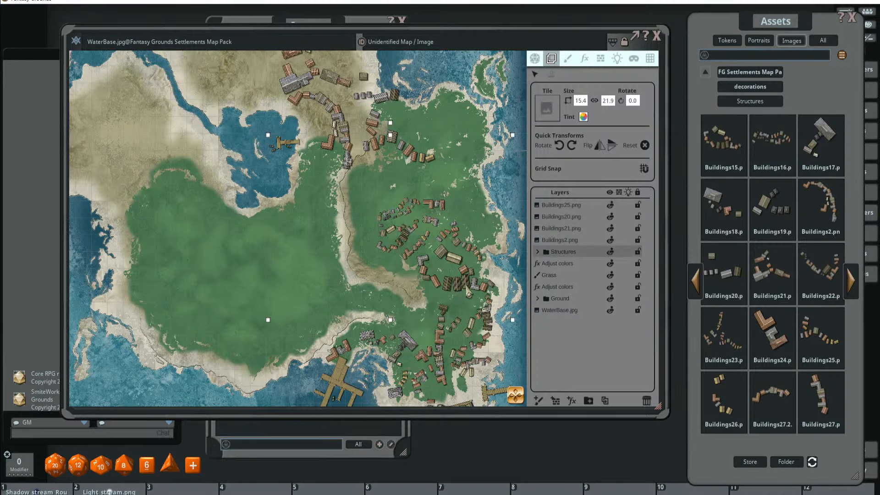
left_click(580, 102)
key("Return")
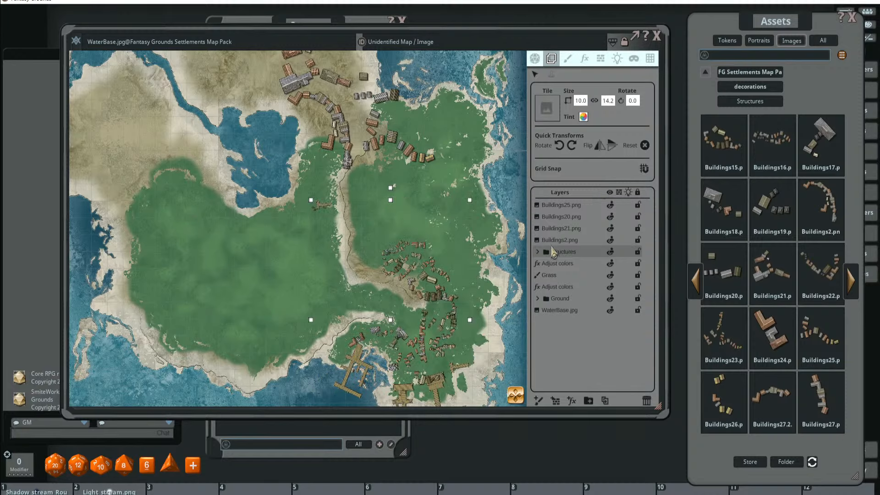
- Scale the whole Structures folder back up to a width of 15.4 so its tiles line up with the coast
left_click(583, 102)
type("1")
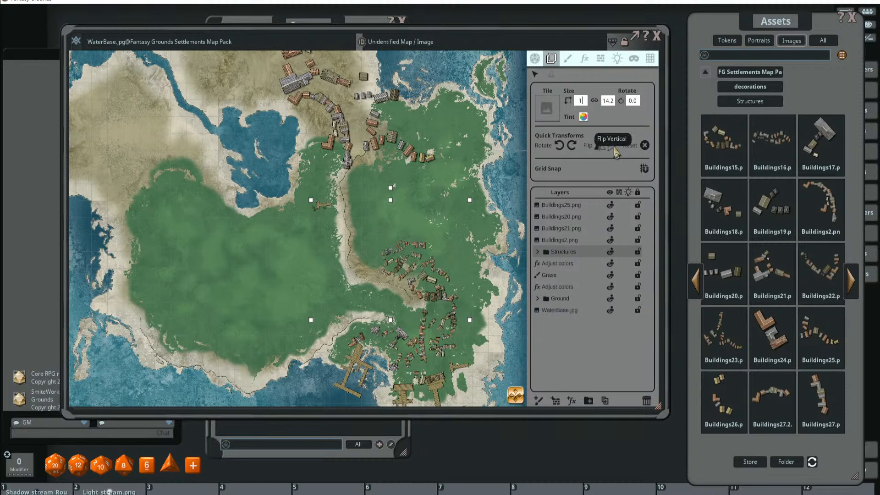
key("Return")
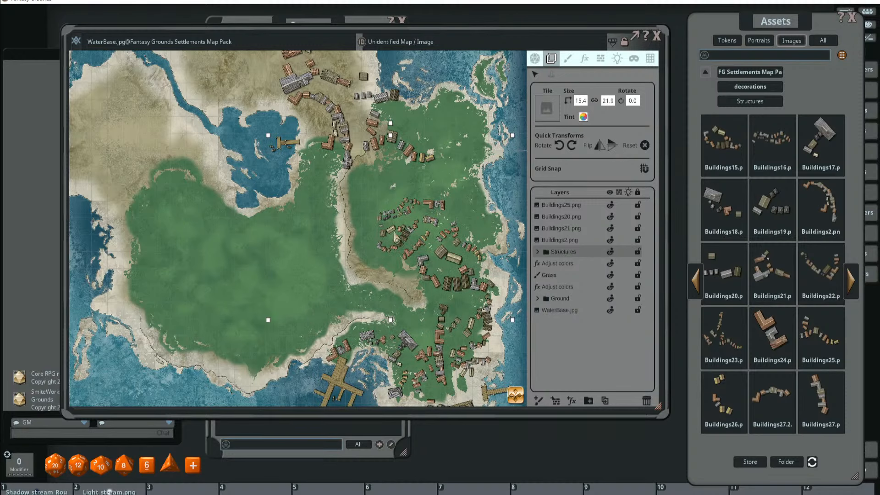
scroll(408, 240, "down", 3)
scroll(455, 299, "up", 3)
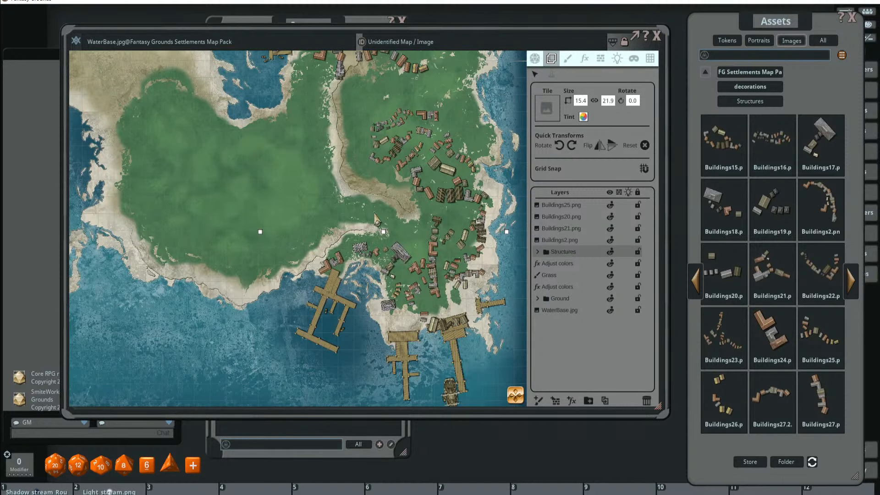
left_click_drag(364, 185, 380, 228)
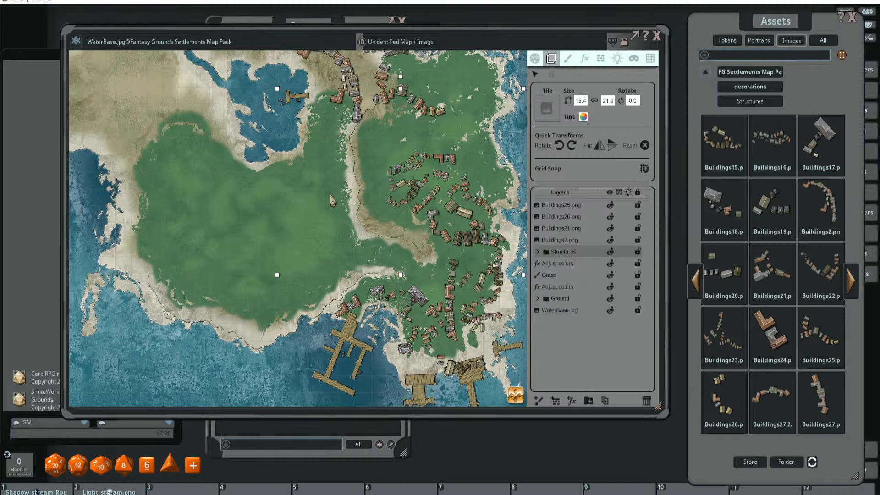
left_click_drag(415, 166, 447, 249)
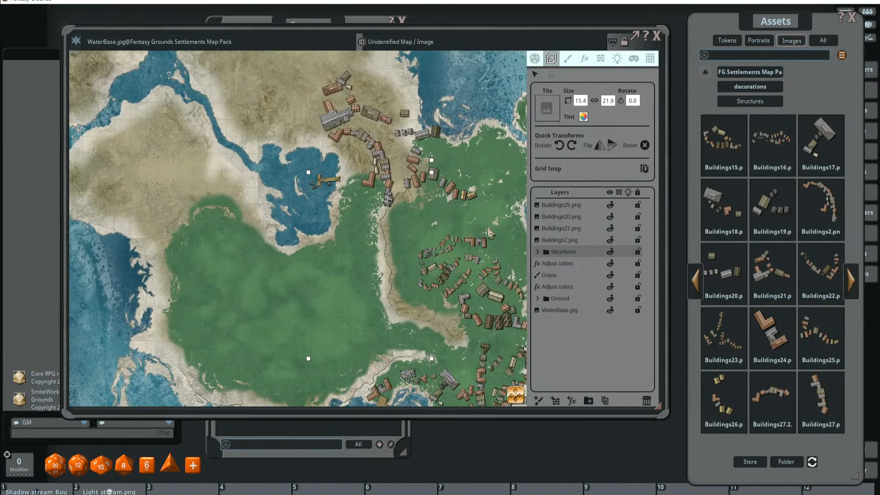
- Scale the Buildings25.png, Buildings20.png, Buildings21.png and Buildings2.png layers to a width of 5 and move them onto the eastern green land
left_click(561, 240)
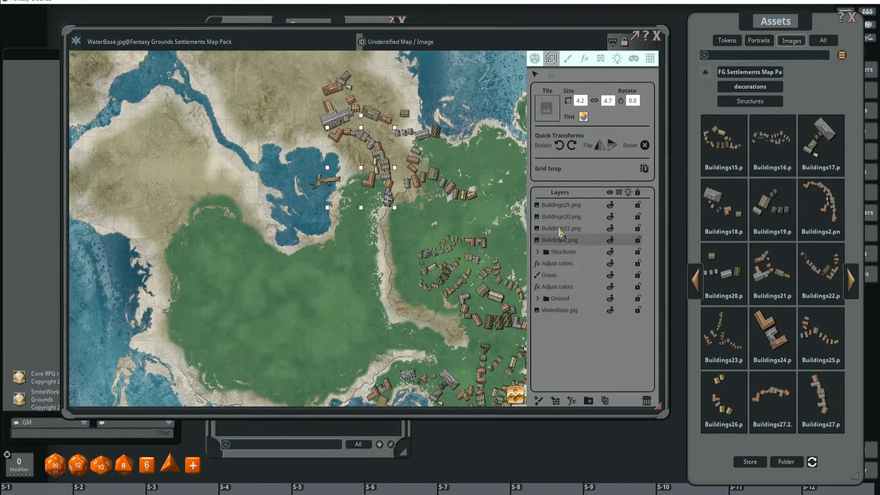
left_click(561, 209, "shift")
left_click(580, 100)
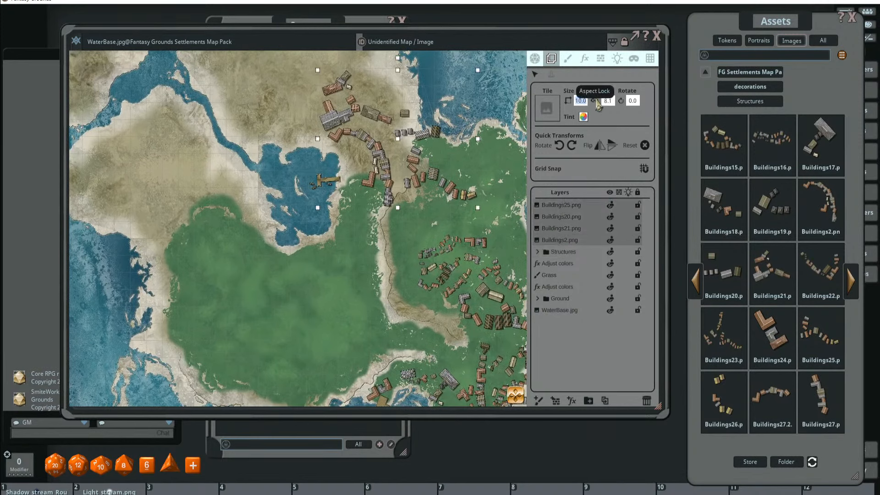
type("5")
key("Return")
left_click_drag(430, 167, 463, 256)
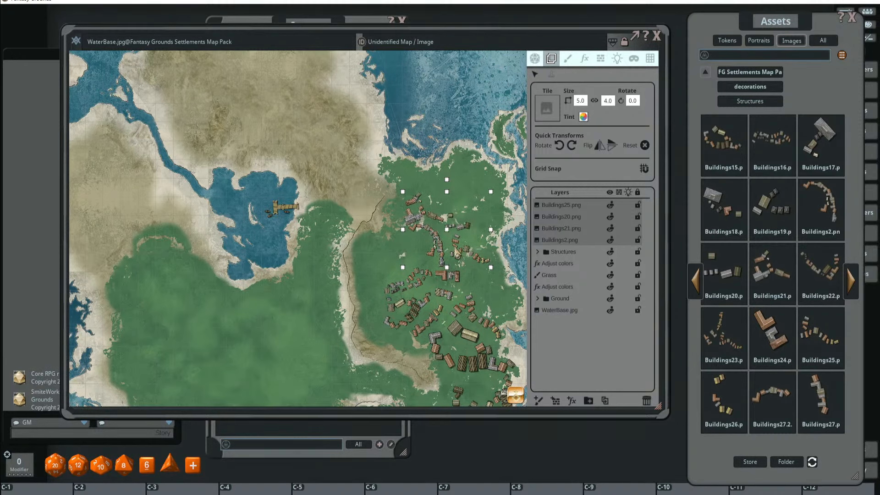
scroll(463, 255, "up", 3)
scroll(476, 251, "down", 5)
scroll(479, 238, "up", 4)
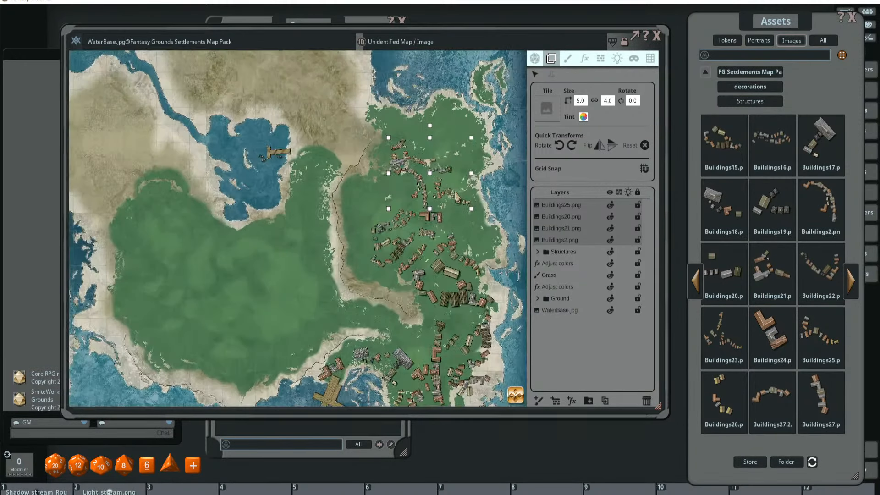
- Set the four selected building layers' width to 5.5 and adjust their tiles' positions just north of the eastern settlement
left_click(580, 100)
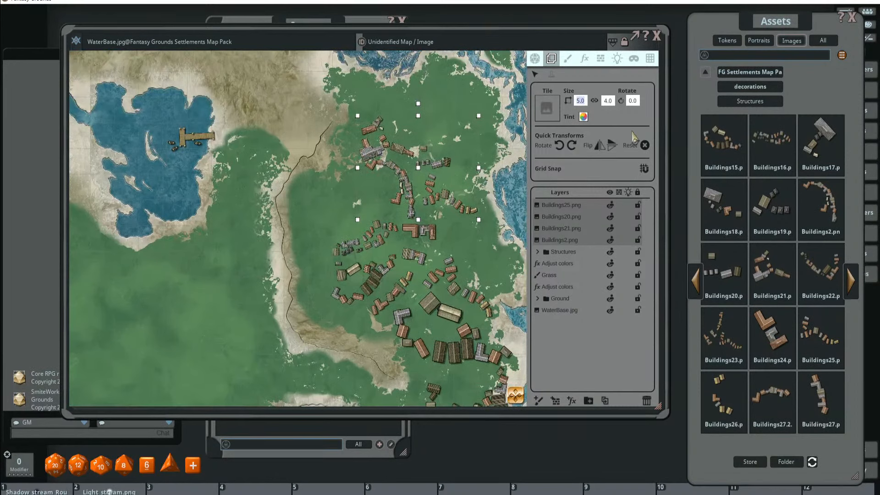
type("5.5")
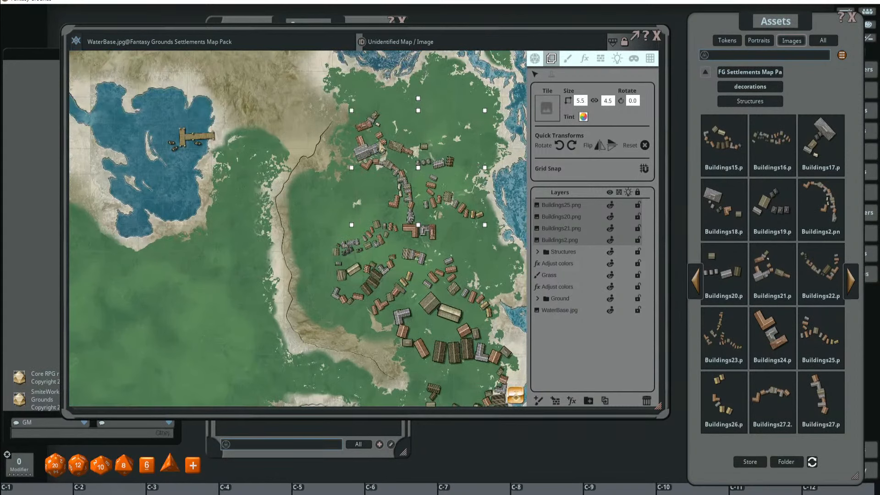
left_click_drag(368, 156, 373, 146)
left_click_drag(445, 205, 436, 232)
left_click_drag(414, 121, 428, 133)
left_click_drag(414, 170, 423, 175)
scroll(511, 235, "down", 3)
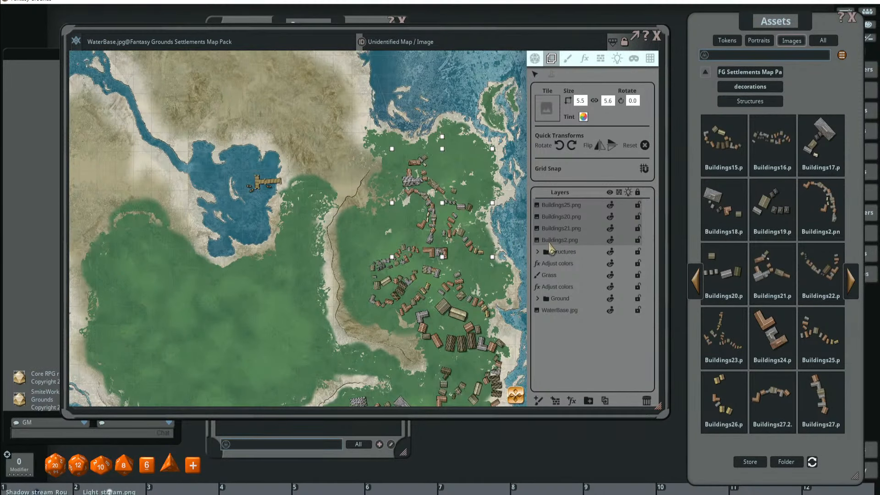
- Move the Buildings25.png, Buildings20.png, Buildings21.png and Buildings2.png layers into the Structures folder and collapse the folder
left_click_drag(555, 240, 558, 207)
left_click_drag(556, 240, 559, 208)
mouse_move(564, 239)
left_mouse_down()
mouse_move(563, 250)
mouse_move(563, 220)
mouse_move(565, 242)
mouse_move(565, 227)
mouse_move(560, 237)
left_mouse_up()
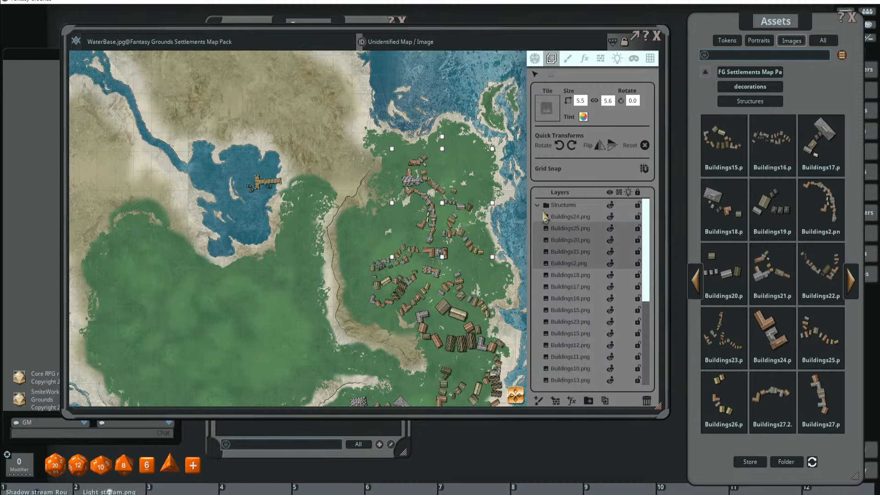
left_click(538, 205)
- Examine the eastern settlement, its docks and the empty land north of the inlet
scroll(393, 216, "up", 5)
scroll(404, 216, "down", 4)
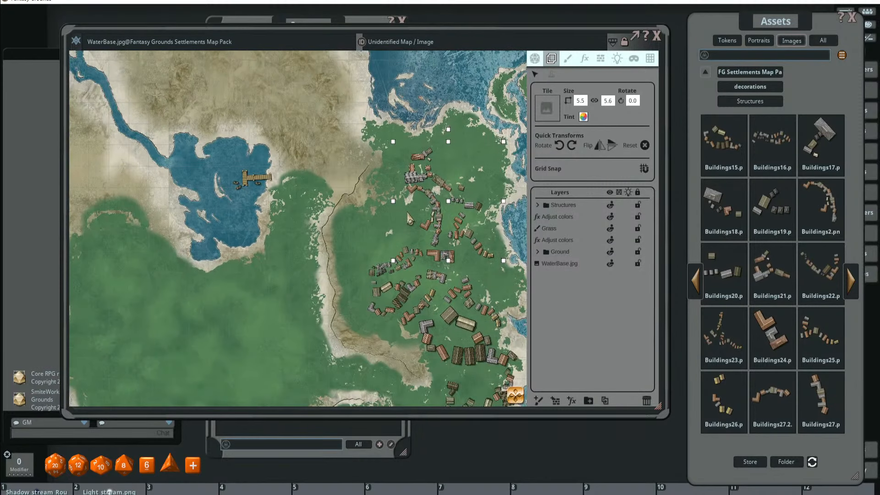
left_click_drag(419, 208, 452, 220)
scroll(447, 252, "down", 3)
left_click_drag(456, 268, 464, 206)
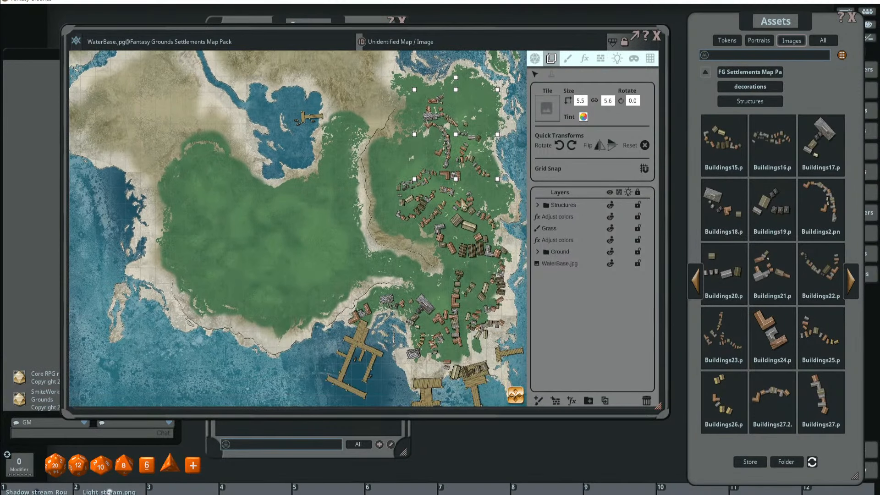
left_click_drag(356, 229, 366, 303)
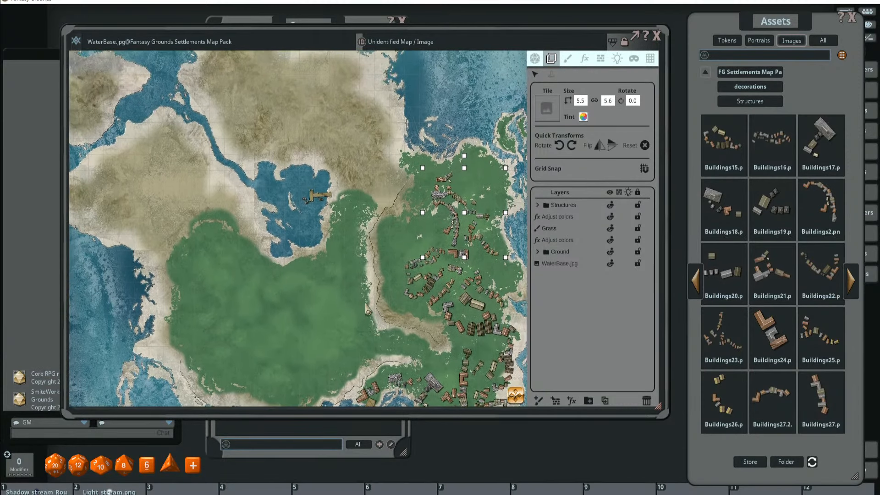
left_click_drag(356, 130, 376, 160)
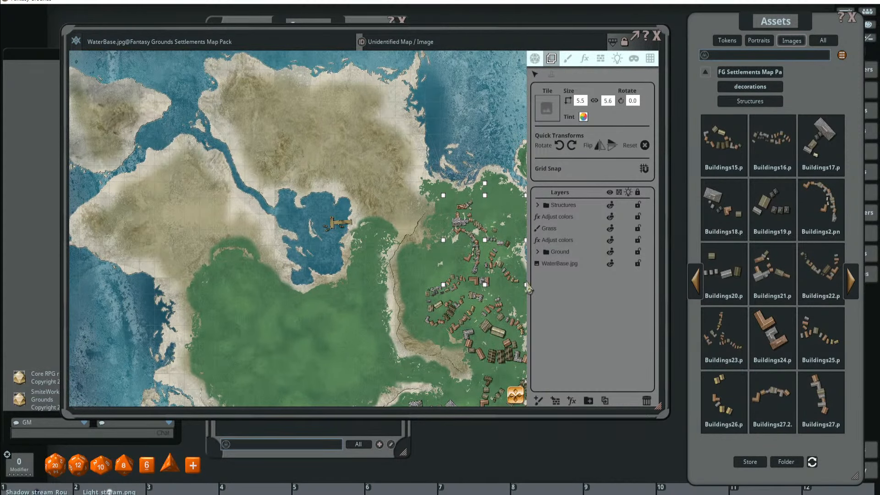
left_click_drag(523, 283, 447, 182)
- Duplicate the layers from Buildings24.png through Buildings12.png in the Structures folder
left_click(538, 205)
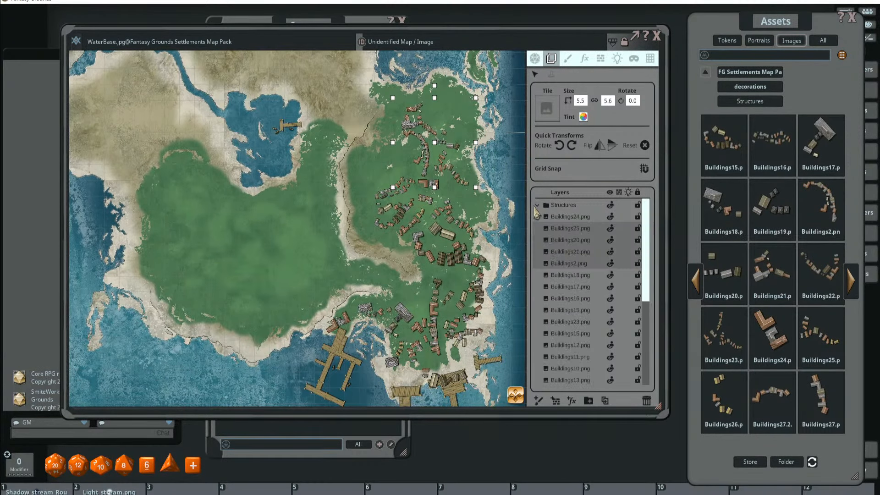
left_click(570, 217)
scroll(587, 280, "down", 2)
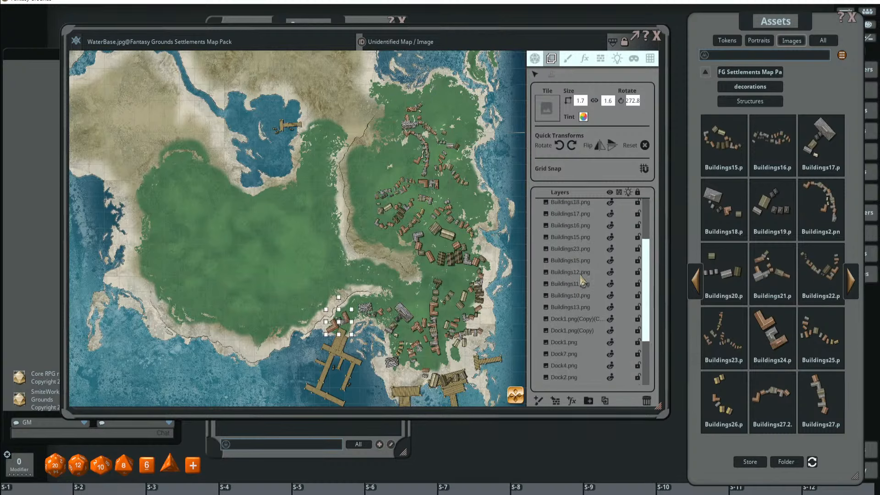
left_click(552, 276, "shift")
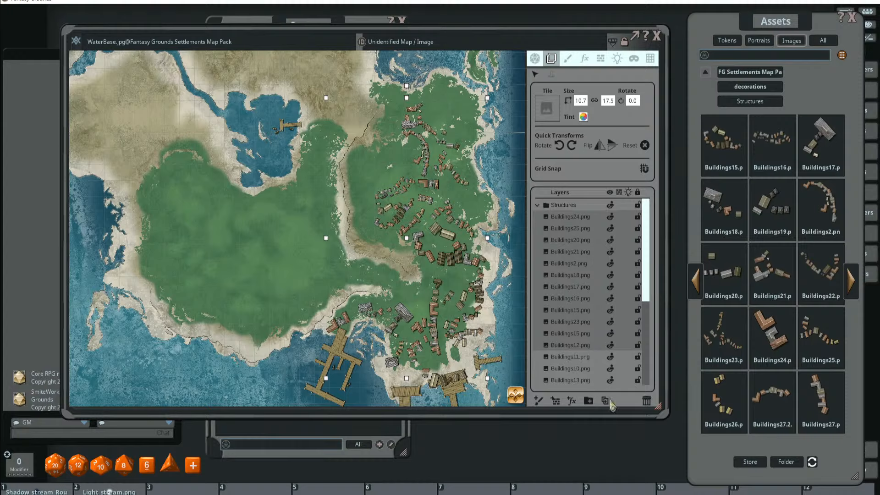
scroll(604, 355, "down", 2)
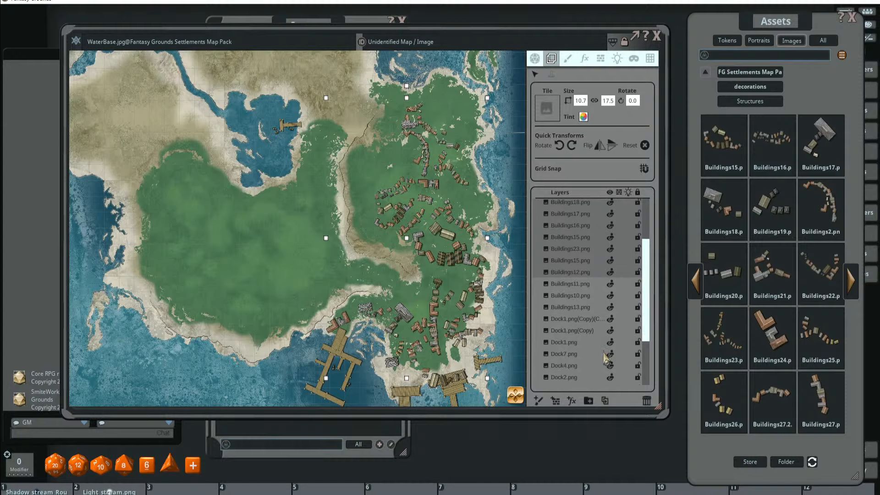
left_click(605, 400)
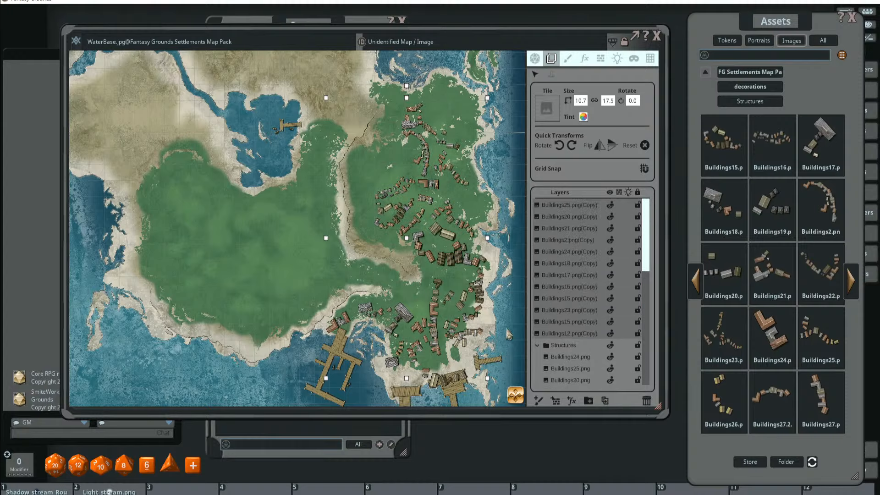
- Move the duplicated building group northwest so its main cluster covers the brown land north of the inlet
key("ctrl")
left_click_drag(423, 200, 255, 135)
left_click_drag(332, 167, 431, 239)
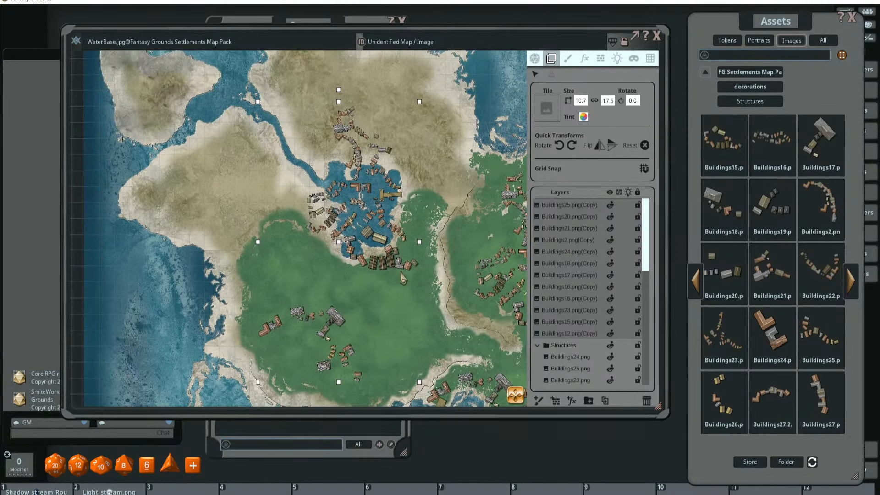
left_click_drag(383, 261, 456, 285)
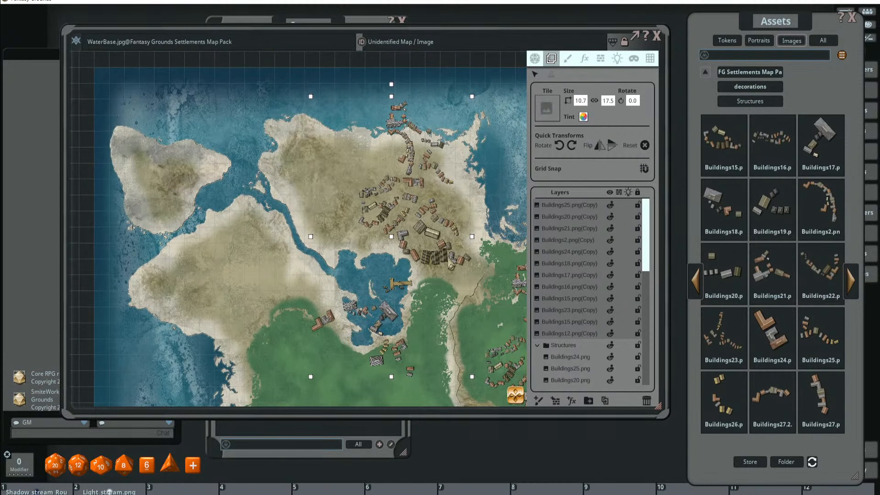
- Move the Buildings25.png copy to the western side of the copied cluster and the Buildings24.png copy northwest of it
left_click(562, 207)
left_click_drag(438, 169, 349, 224)
left_click(334, 317)
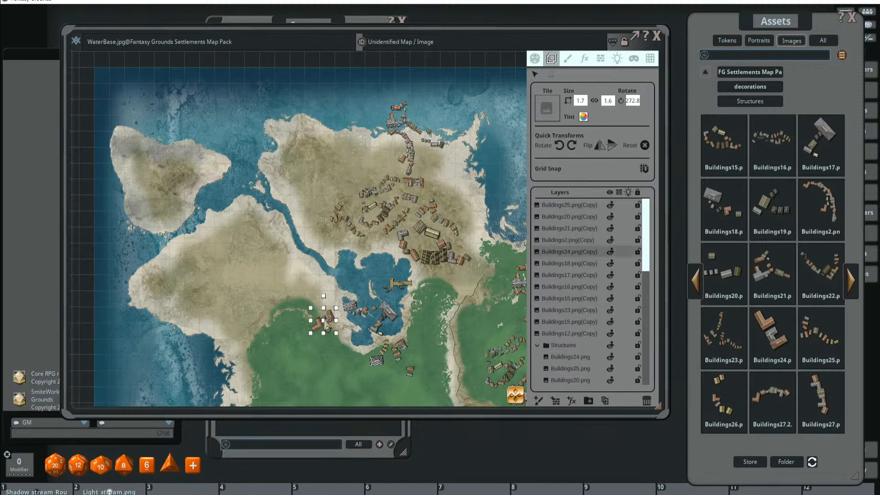
left_click_drag(323, 332, 331, 186)
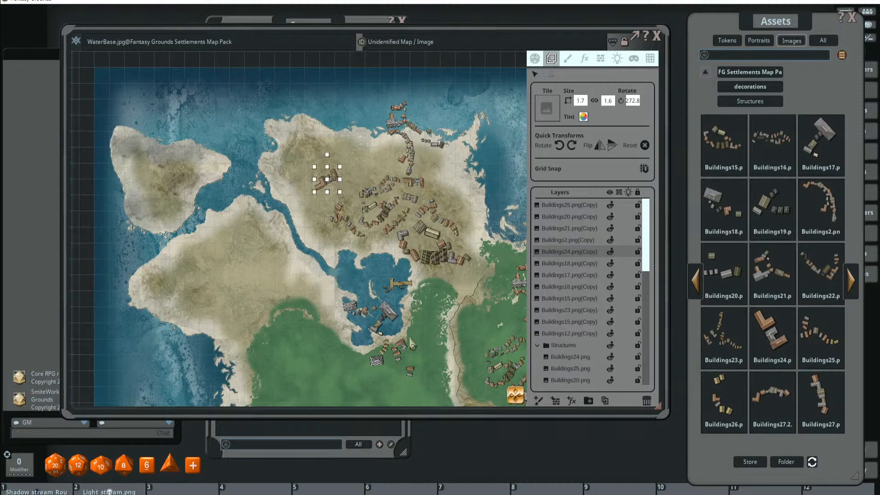
- Move the stray building copies in and below the inlet onto the northern land, placing them northwest and east of the copied cluster
left_click_drag(389, 322, 355, 143)
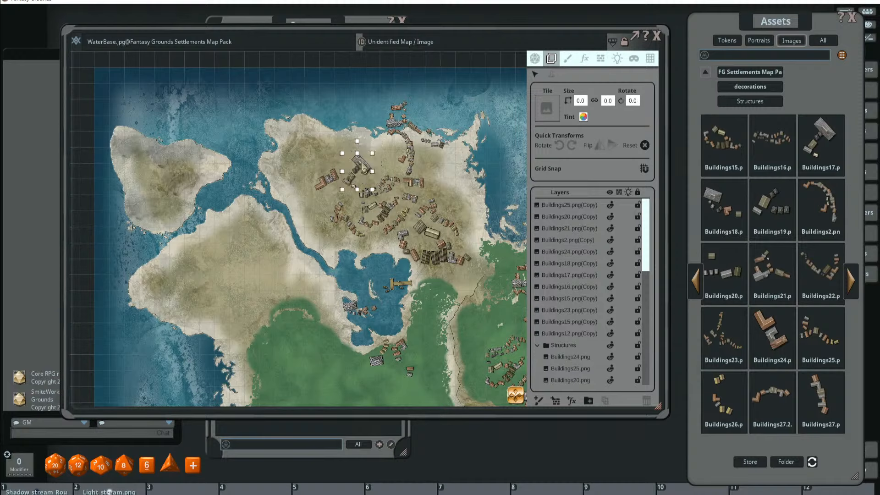
left_click_drag(379, 365, 455, 182)
left_click_drag(352, 309, 377, 157)
scroll(375, 142, "up", 2)
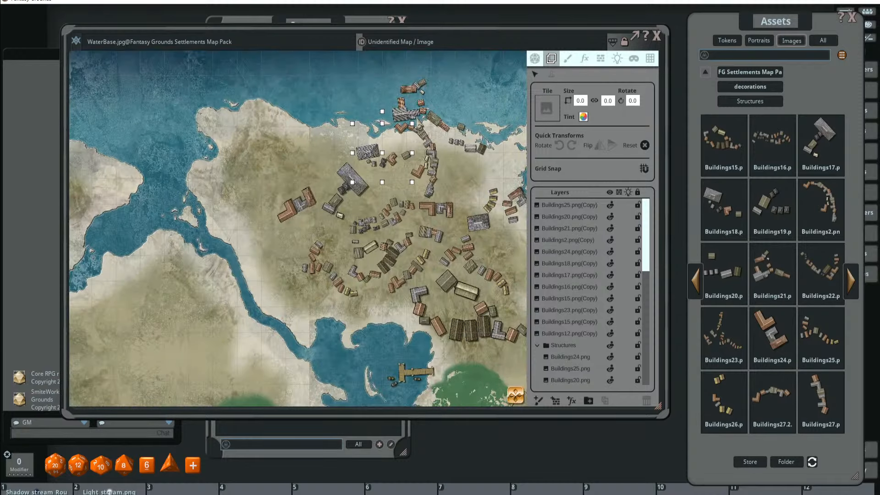
- Move the Buildings21.png copy to the land's western side, then rotate the Buildings2.png copy to 336.6 and move it inland
left_click_drag(411, 112, 252, 243)
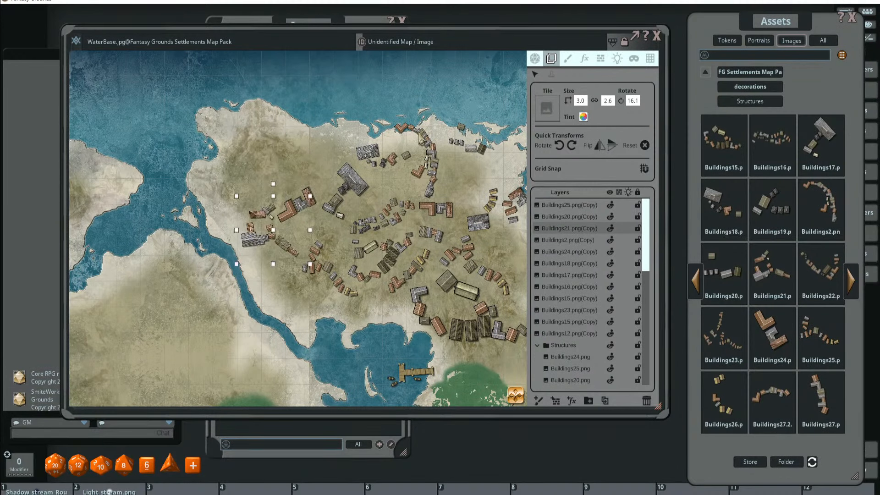
left_click(421, 138)
left_click_drag(415, 107, 379, 117)
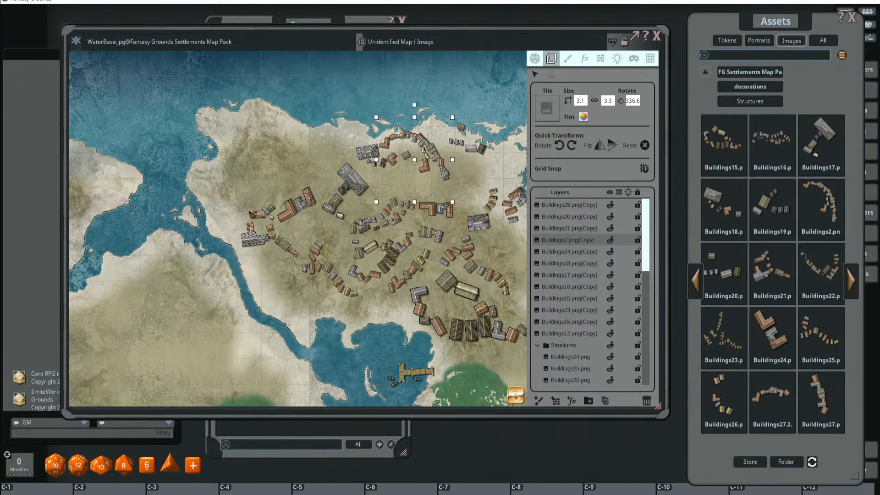
left_click_drag(423, 139, 455, 170)
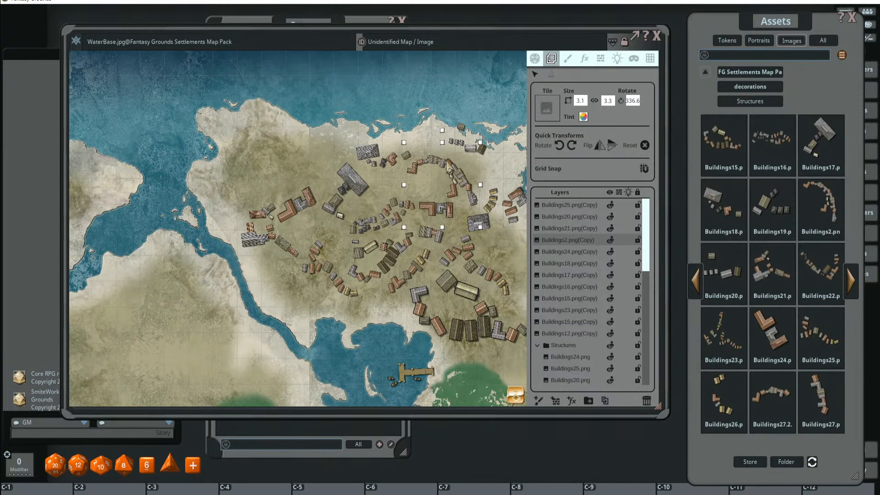
- Tighten the northern settlement by moving its large grey and red-roofed tiles, the Buildings21.png copy and the Buildings25.png copy around its northwestern edge
left_click(371, 156)
mouse_move(371, 157)
left_mouse_down()
mouse_move(393, 178)
mouse_move(362, 177)
mouse_move(377, 160)
left_mouse_up()
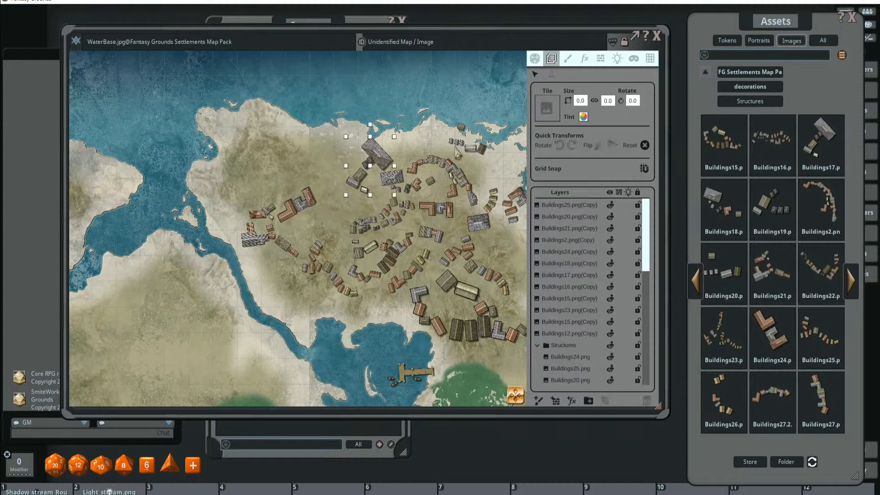
left_click_drag(457, 151, 347, 160)
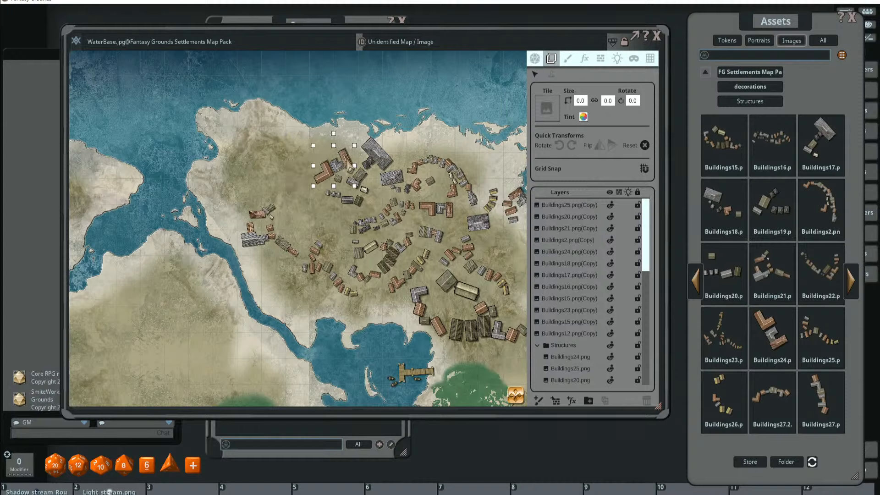
left_click_drag(259, 215, 299, 202)
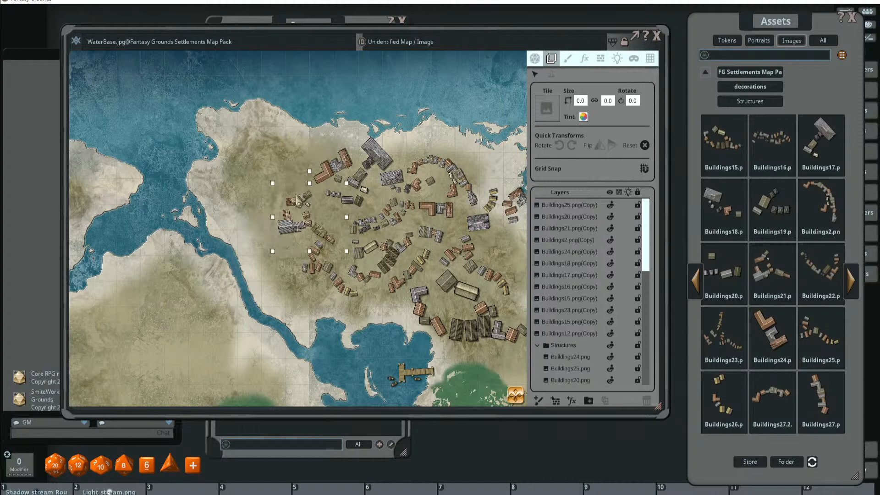
left_click_drag(315, 248, 284, 247)
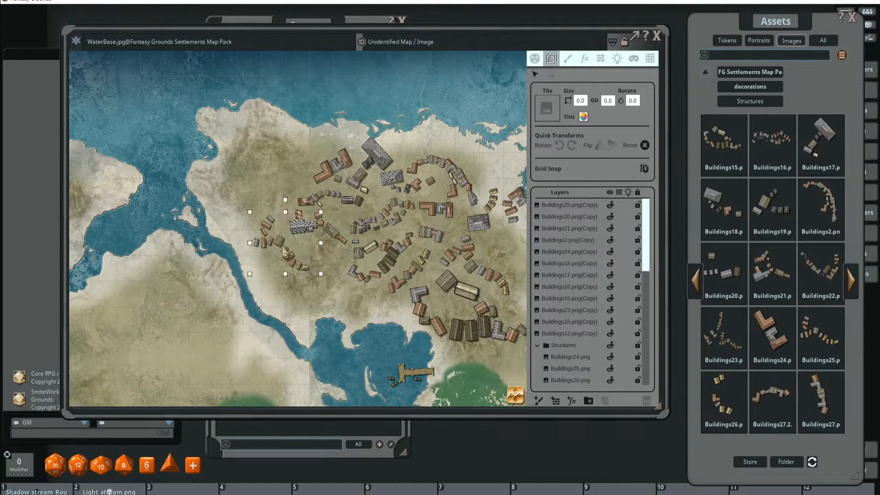
- Shift the curved building row in the settlement's southern middle westward and nudge the overlapping tile beside the large southern buildings
left_click_drag(395, 263, 351, 272)
left_click_drag(415, 277, 446, 280)
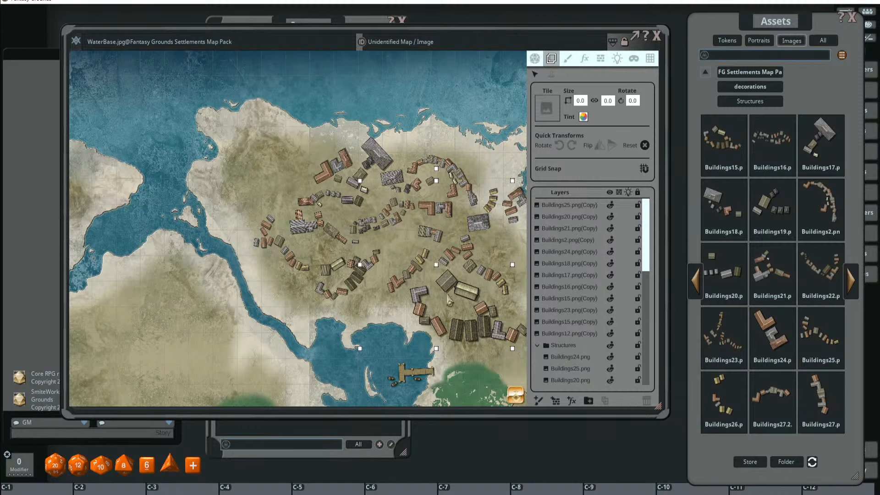
left_click_drag(466, 330, 466, 328)
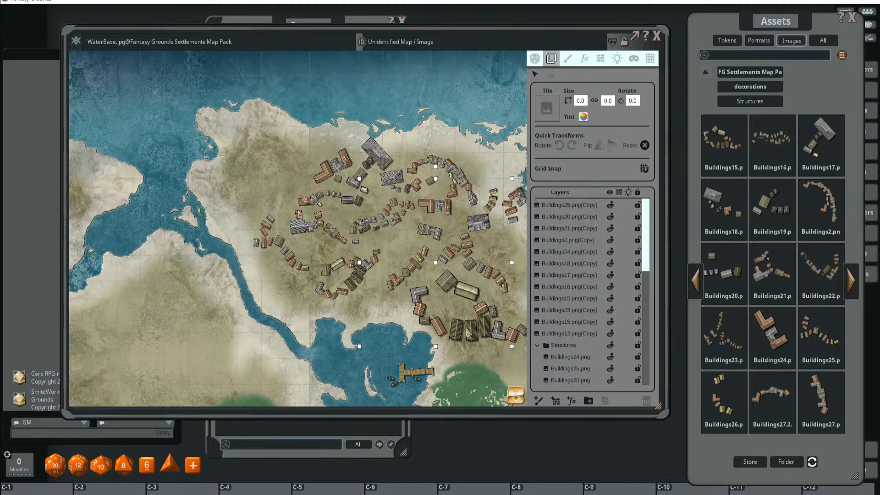
- Scale the southern Buildings15.png copy to width 3.0 and the eastern Buildings12.png copy to width 2.5, placing both close to the settlement
scroll(456, 300, "down", 1)
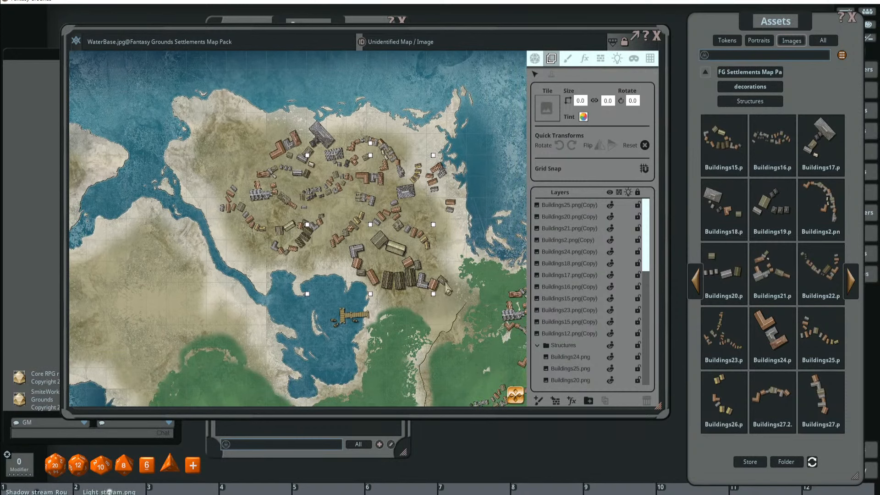
left_click(445, 283)
left_click_drag(445, 282, 449, 285)
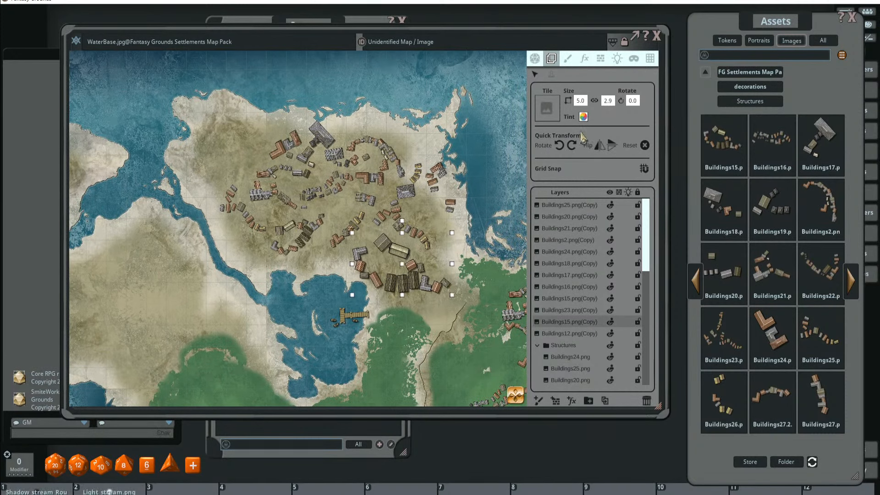
left_click(580, 100)
key("Return")
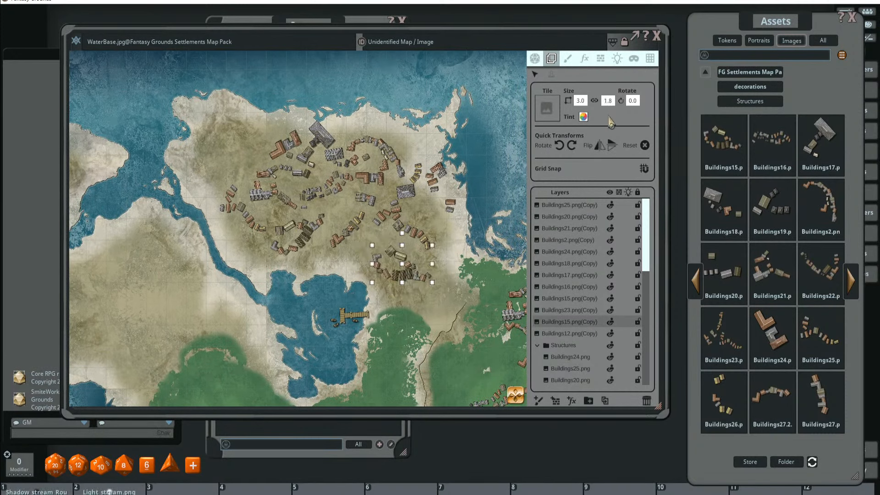
scroll(395, 210, "up", 1)
left_click_drag(389, 282, 384, 277)
left_click(466, 164)
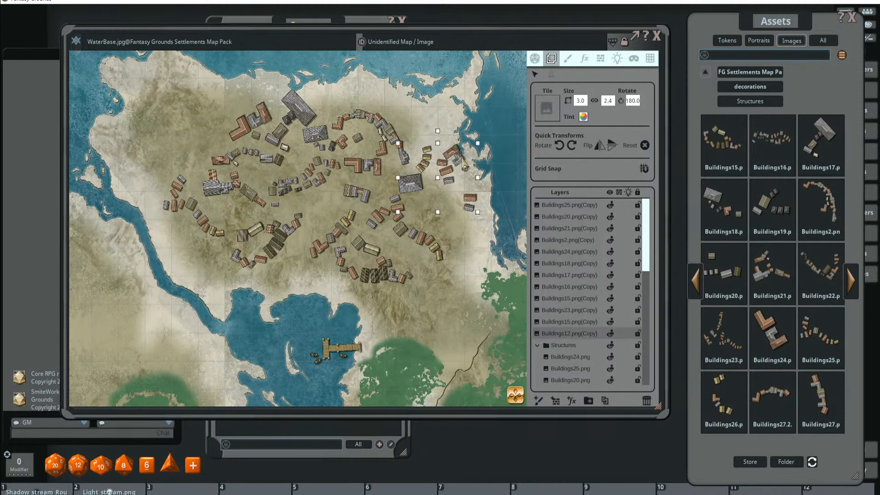
mouse_move(466, 165)
left_mouse_down()
mouse_move(457, 163)
mouse_move(465, 149)
mouse_move(449, 149)
mouse_move(450, 157)
left_mouse_up()
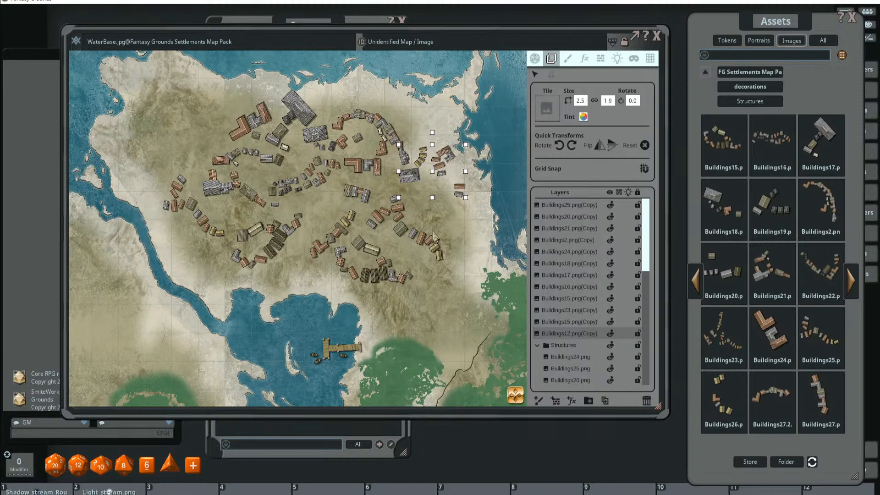
- Select all building copies above the Structures folder, enlarge the group to 11.7 by 8.4 and shift it slightly southeast
scroll(440, 211, "down", 3)
left_click(564, 205, "shift")
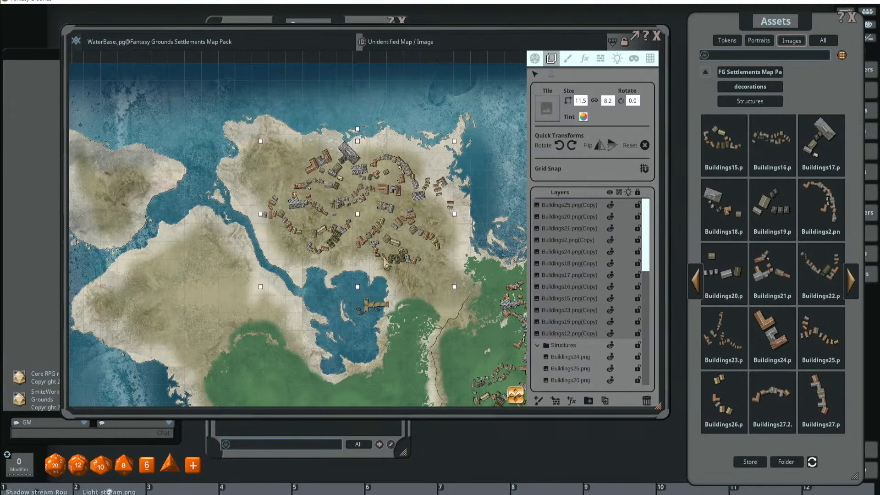
left_click_drag(361, 178, 376, 138)
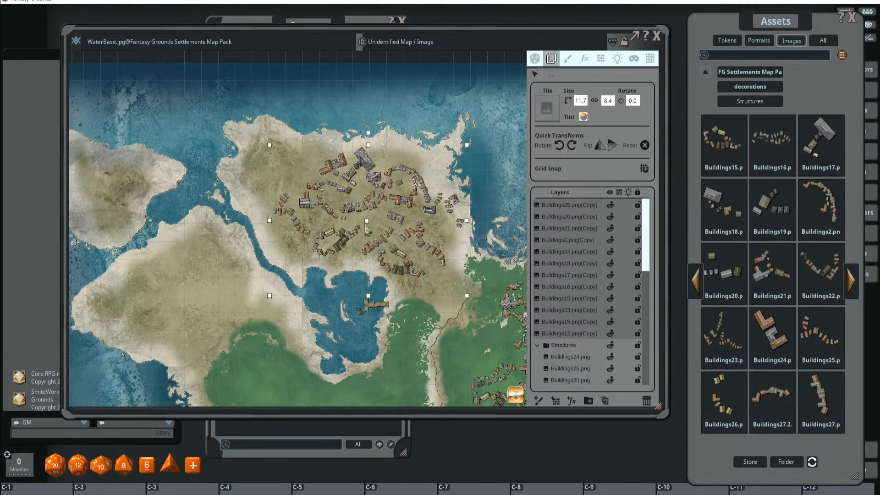
scroll(412, 247, "down", 4)
scroll(449, 287, "up", 2)
left_click_drag(449, 287, 404, 233)
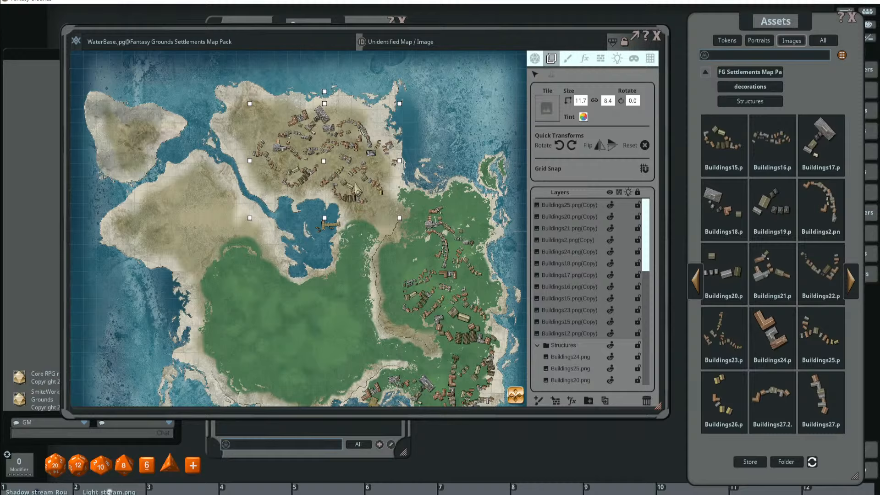
- Move the selected building copies into the Structures folder and collapse the folder
mouse_move(576, 275)
left_mouse_down()
mouse_move(570, 277)
mouse_move(566, 217)
mouse_move(583, 275)
mouse_move(578, 250)
mouse_move(573, 263)
left_mouse_up()
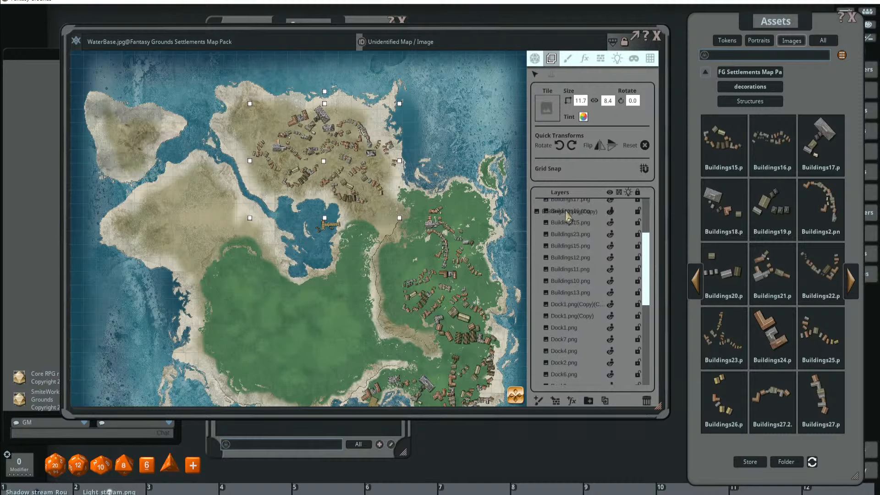
scroll(569, 288, "down", 3)
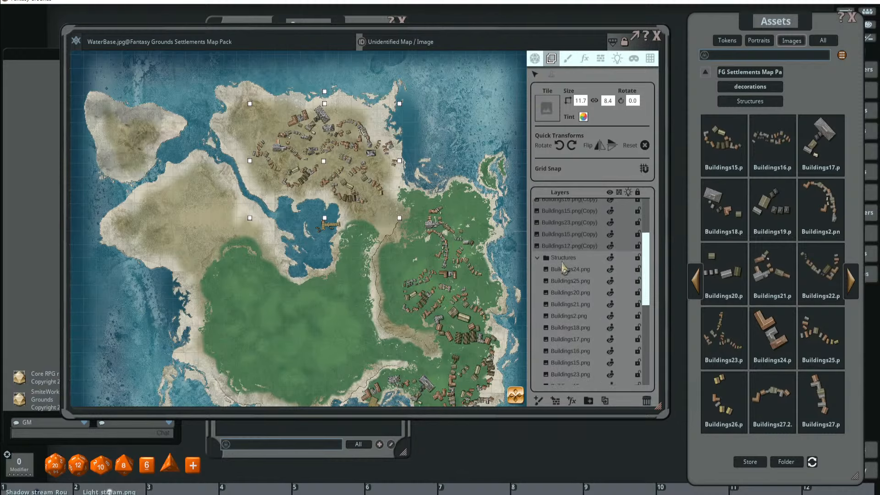
scroll(569, 270, "down", 2)
scroll(572, 265, "up", 2)
mouse_move(574, 246)
left_mouse_down()
mouse_move(575, 335)
mouse_move(567, 252)
left_mouse_up()
scroll(569, 263, "up", 3)
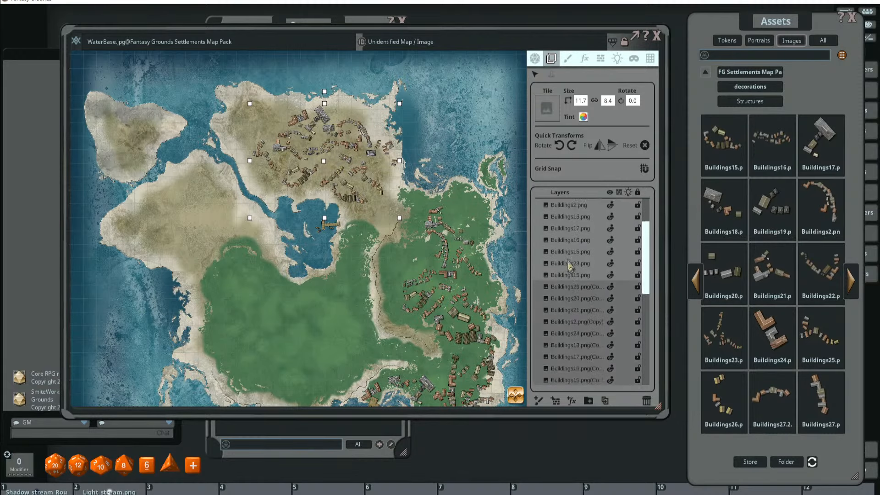
left_click(538, 206)
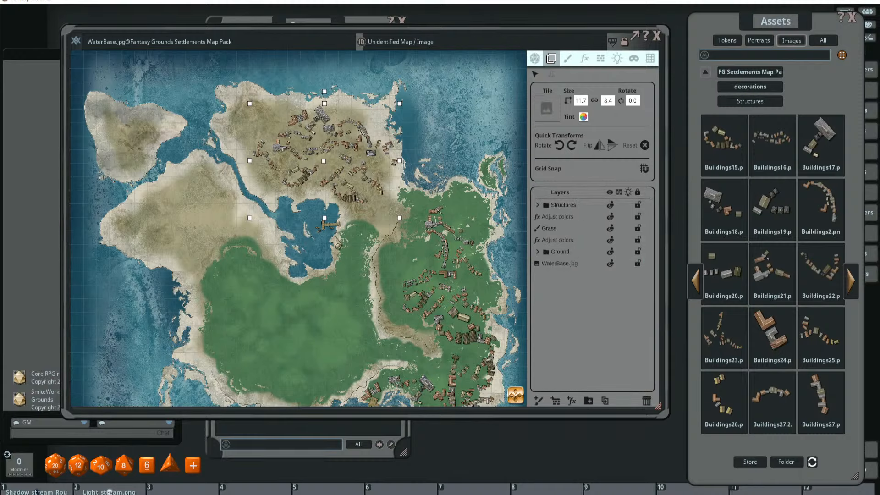
- Place the Structures folder beneath the upper Adjust colors layer and check the settlements on the map
left_click_drag(533, 205, 555, 216)
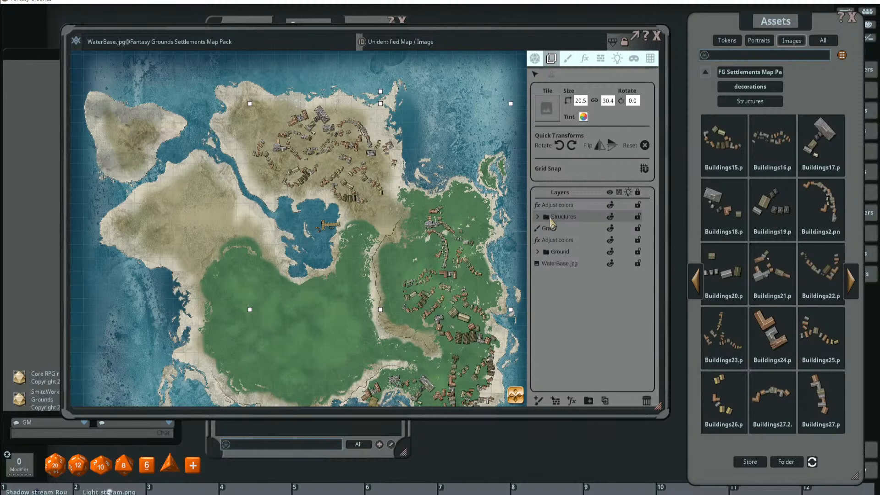
scroll(353, 190, "down", 4)
left_click_drag(425, 237, 416, 203)
scroll(415, 185, "up", 3)
scroll(403, 201, "up", 5)
scroll(400, 182, "down", 4)
scroll(351, 196, "up", 2)
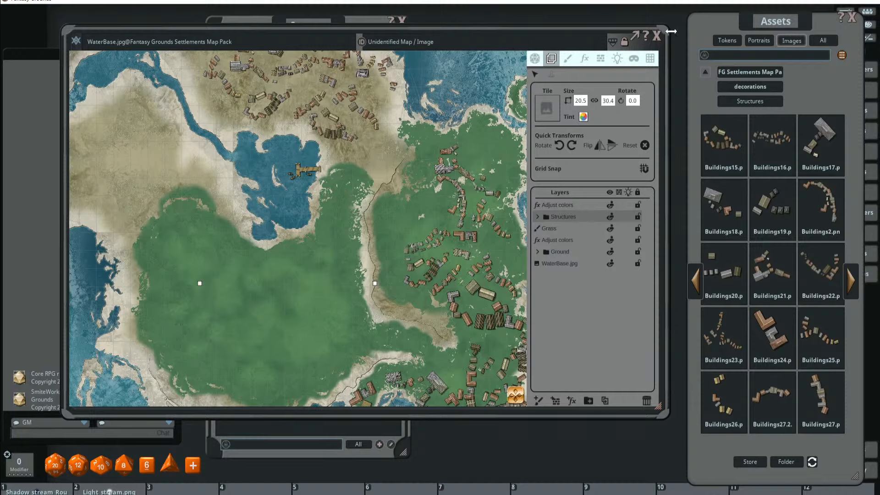
- Reposition the Assets window and page through the settlement images to the tower and wall tiles
left_click_drag(723, 29, 706, 28)
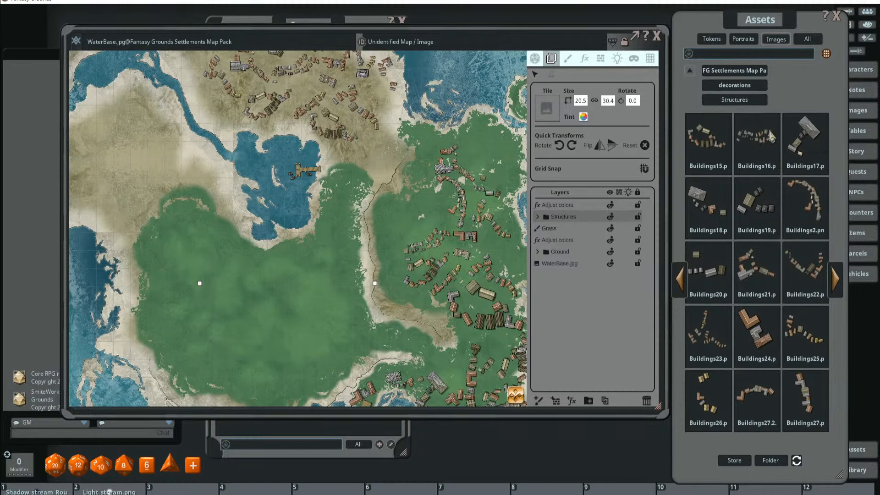
left_click_drag(771, 22, 750, 17)
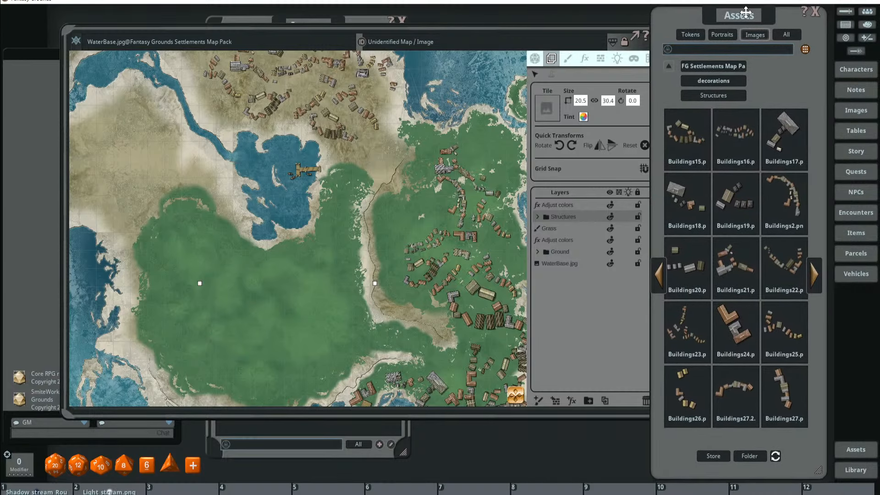
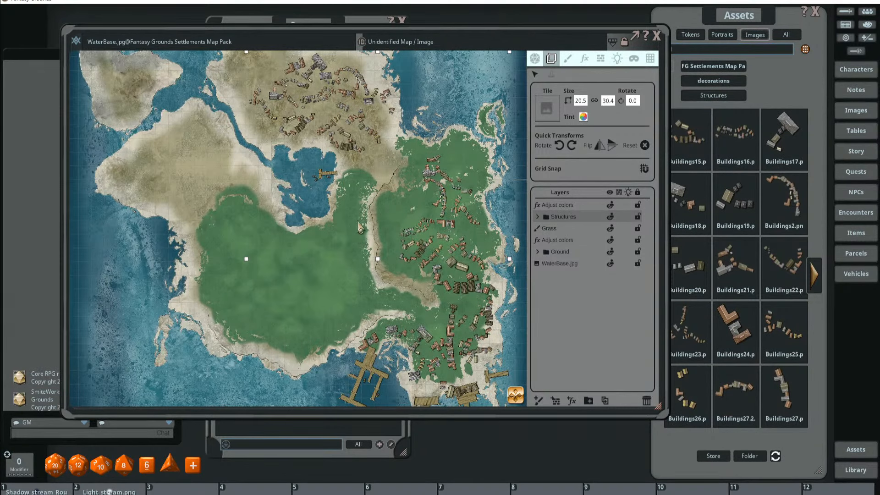
left_click_drag(353, 240, 371, 248)
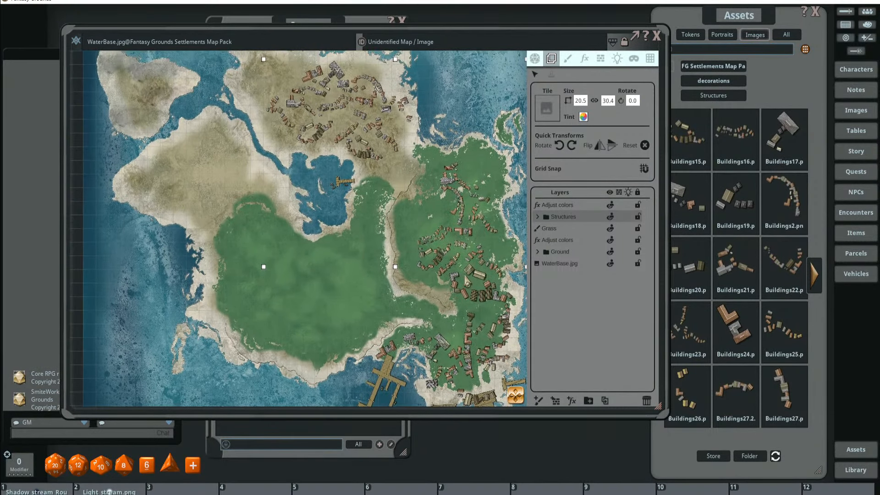
left_click_drag(466, 278, 461, 271)
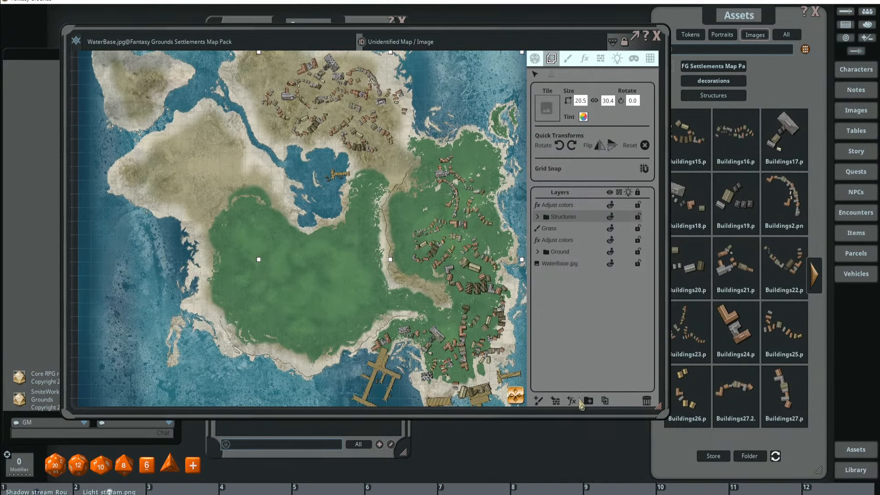
left_click(741, 38)
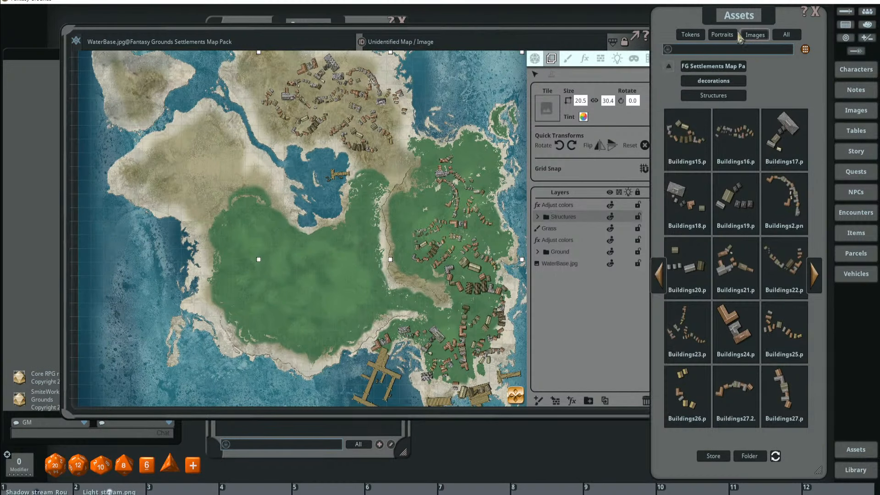
left_click(823, 272)
left_click(824, 273)
left_click(824, 273)
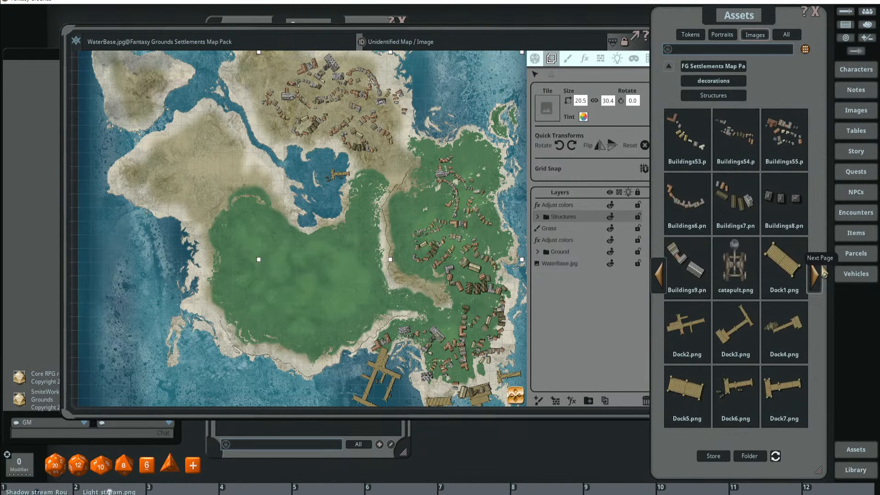
left_click(824, 273)
left_click(823, 273)
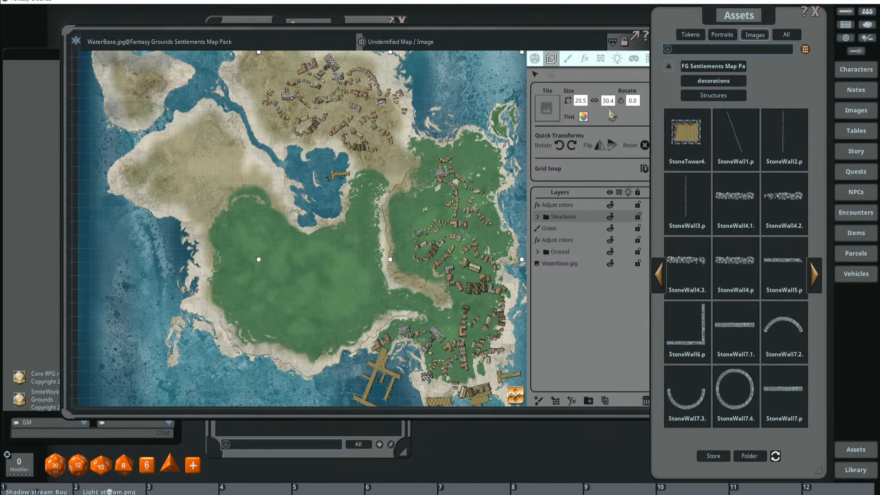
left_click(815, 274)
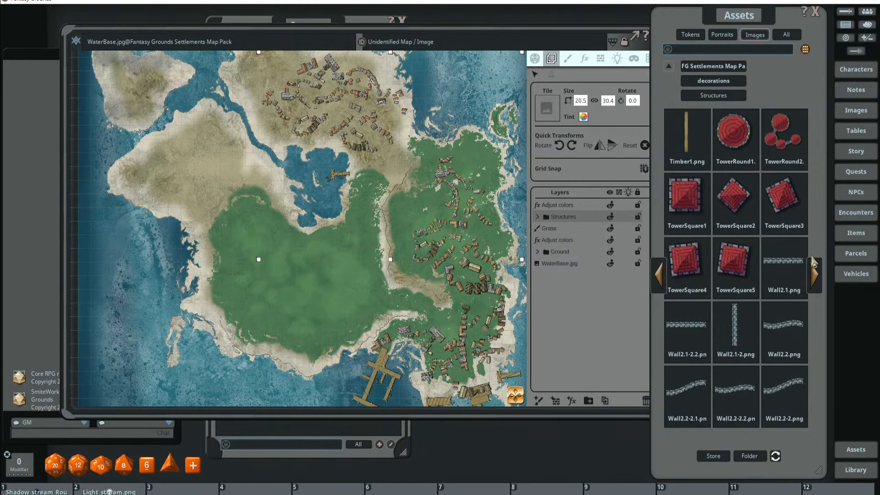
- Bring the map window forward and add a new painting layer at the top of the layer stack
left_click(536, 30)
scroll(351, 141, "up", 3)
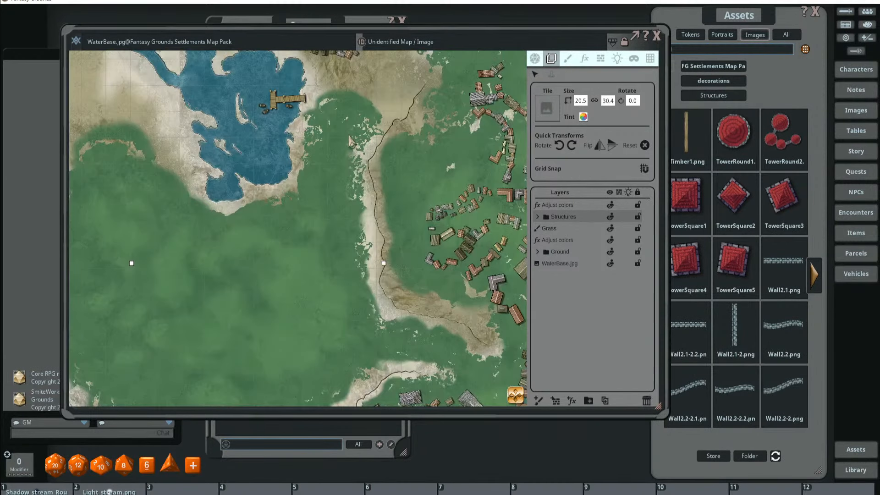
scroll(184, 244, "down", 6)
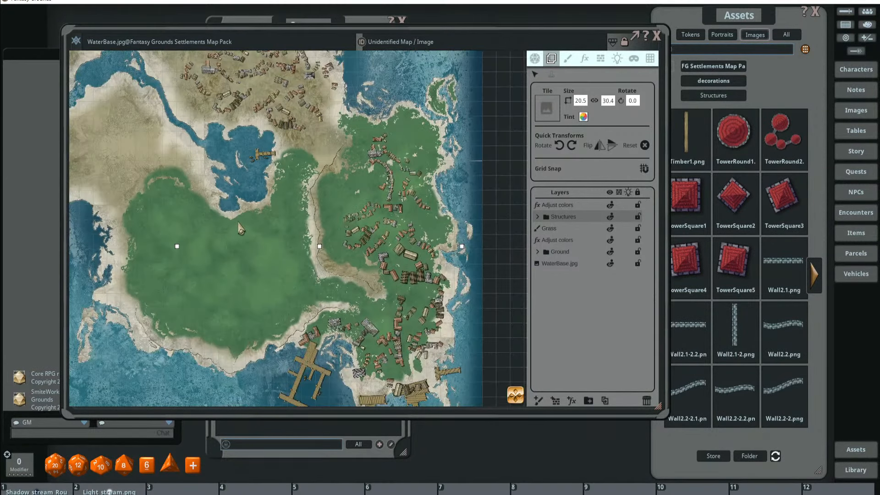
scroll(314, 202, "up", 2)
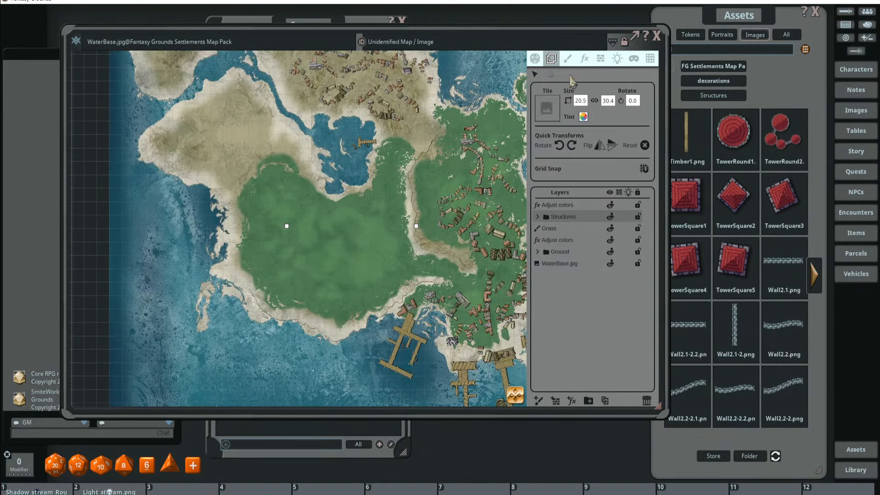
left_click(540, 399)
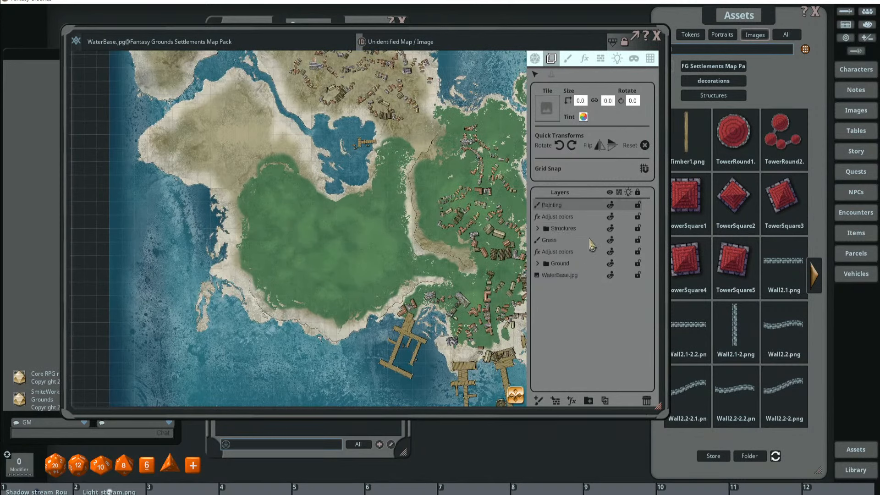
- Change the upper Adjust colors layer's visibility setting and move the layer below the Structures folder
left_click(572, 216)
left_click(610, 217)
left_click(610, 217)
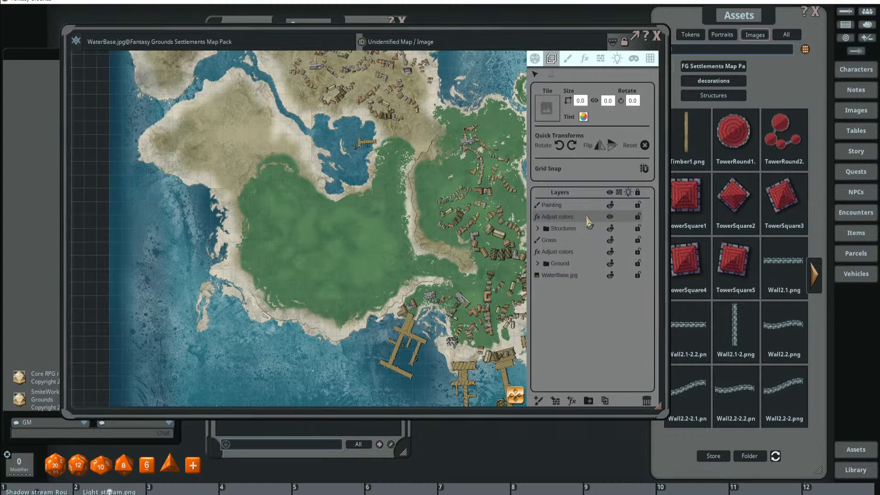
mouse_move(587, 217)
left_mouse_down()
mouse_move(586, 231)
mouse_move(580, 225)
left_mouse_up()
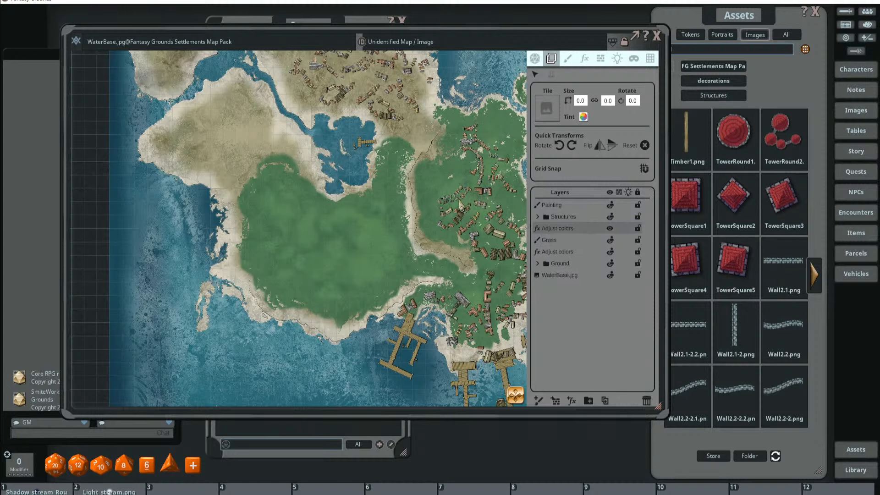
- Rename the new painting layer at the top of the layer stack as Fort
scroll(460, 204, "up", 3)
scroll(478, 222, "down", 6)
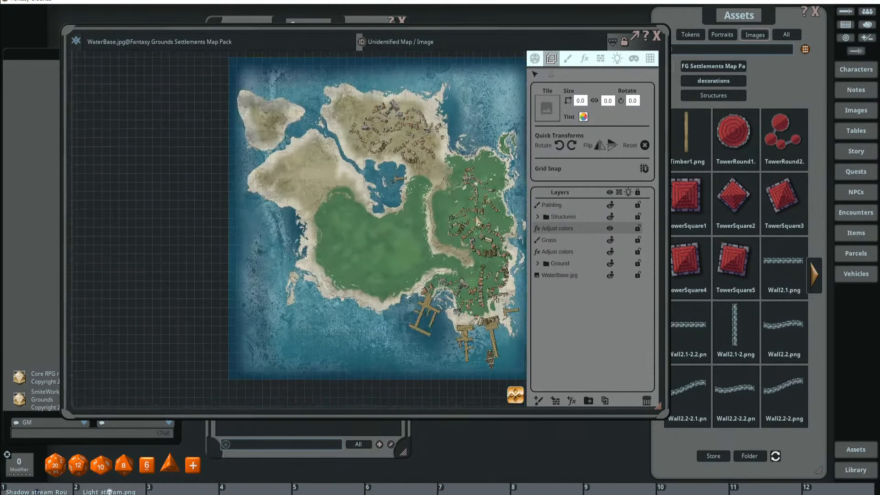
scroll(464, 234, "up", 2)
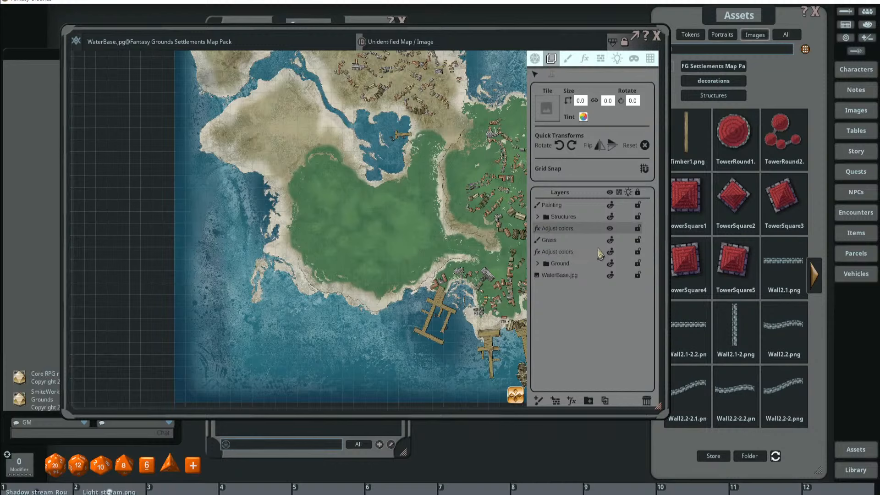
left_click(566, 205)
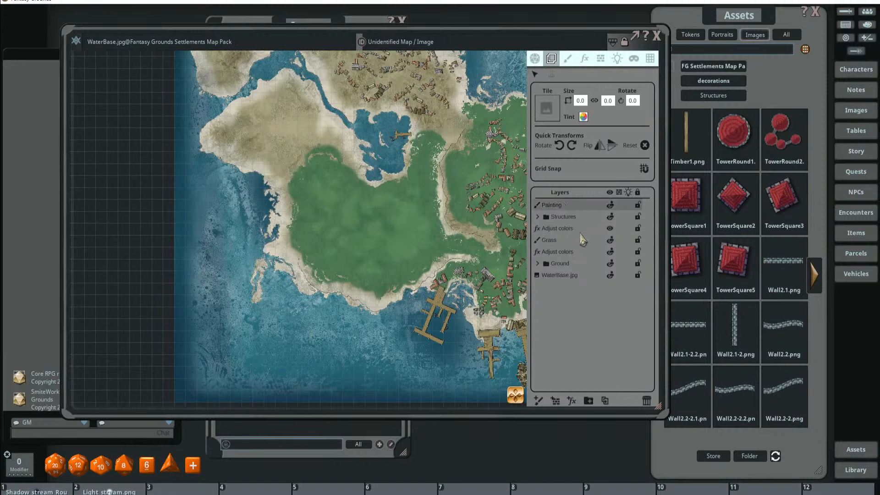
double_click(557, 205)
type("Fort")
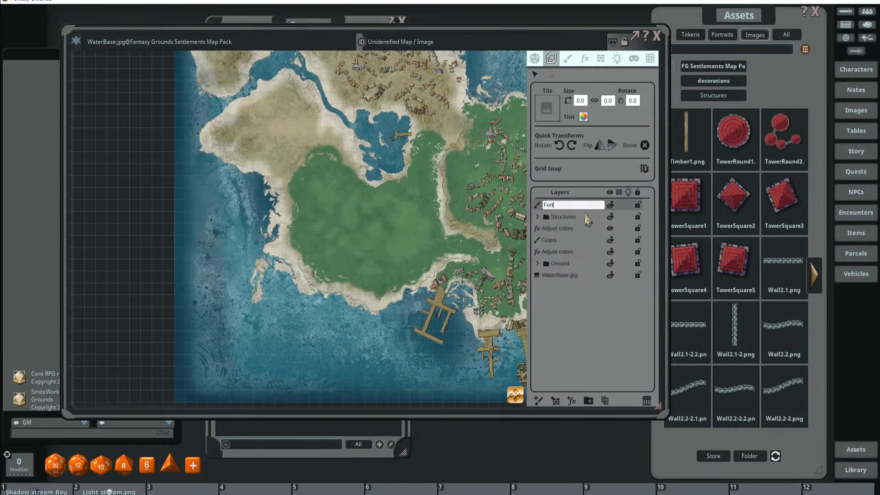
key("Return")
- Set Wall2.1-2.png as the paint brush for the Fort layer and scale it to 0.5 by 3.1
left_click(734, 329)
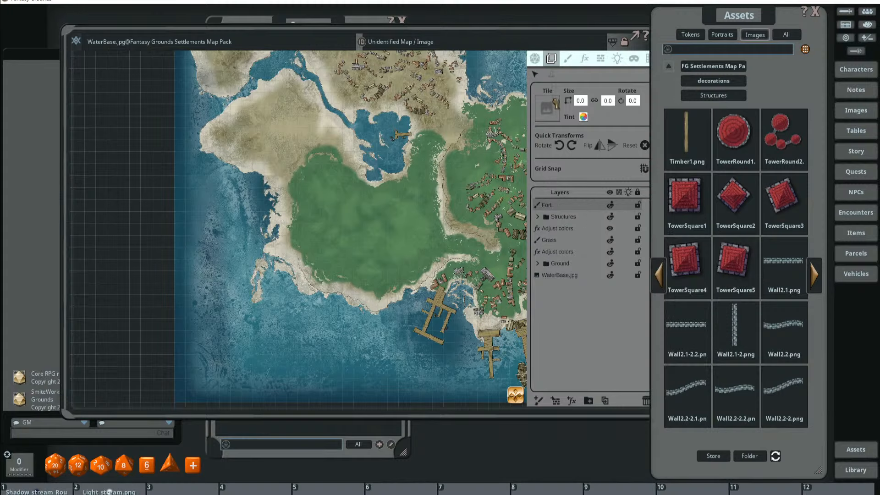
left_click(567, 59)
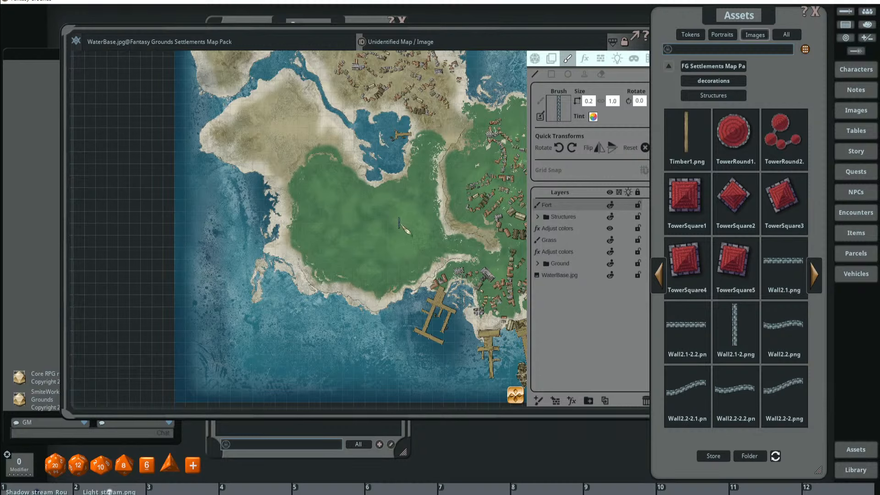
scroll(400, 224, "up", 5)
scroll(399, 224, "down", 3)
scroll(428, 238, "up", 4)
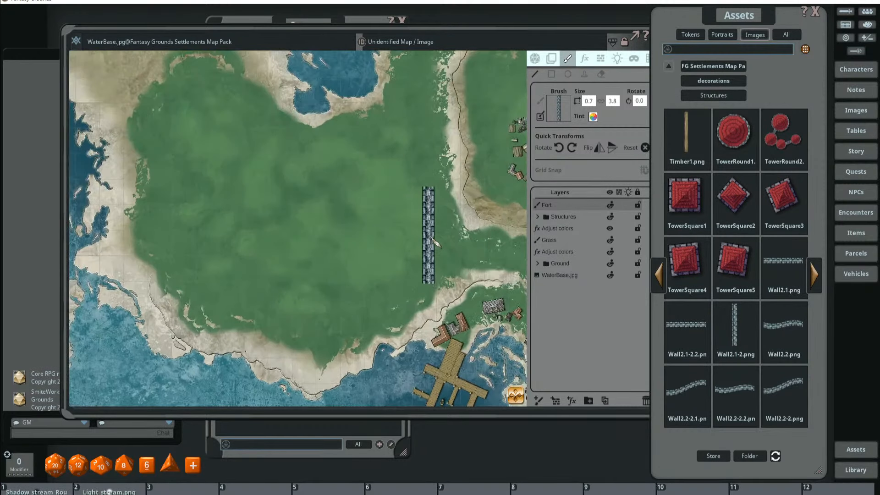
scroll(435, 243, "down", 3)
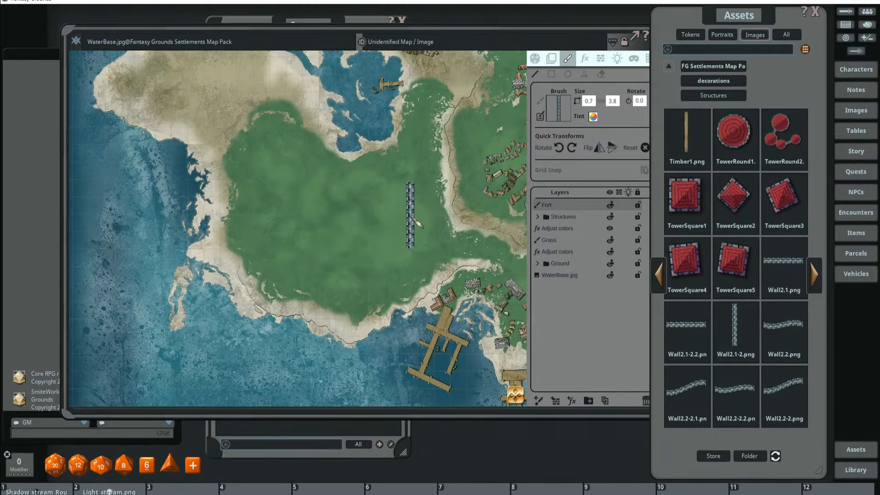
key("ctrl")
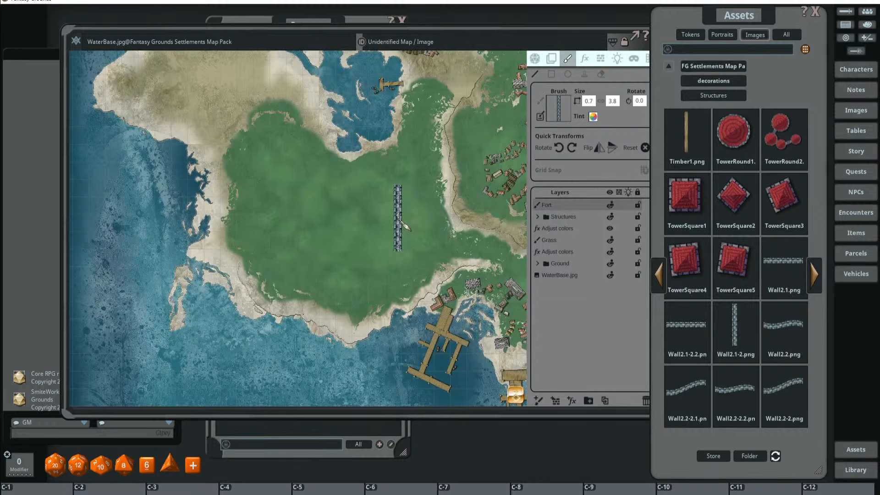
scroll(404, 225, "up", 4)
scroll(404, 225, "up", 5)
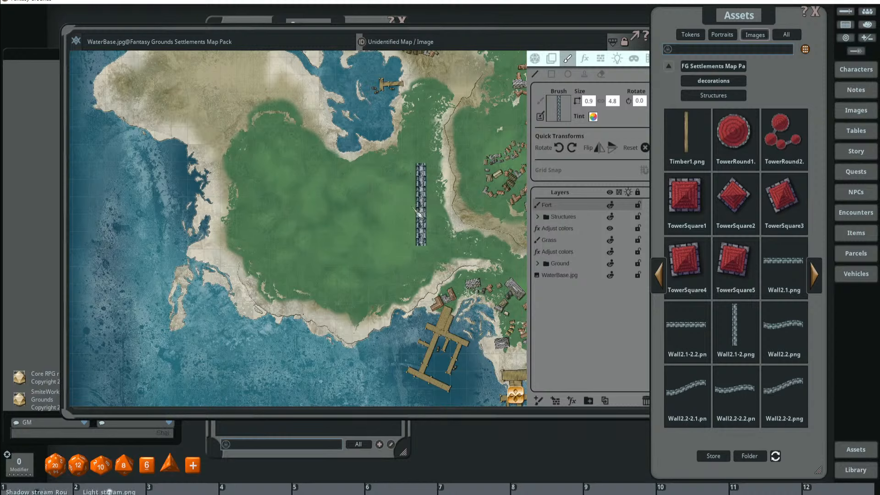
scroll(411, 223, "down", 2)
scroll(412, 225, "up", 2)
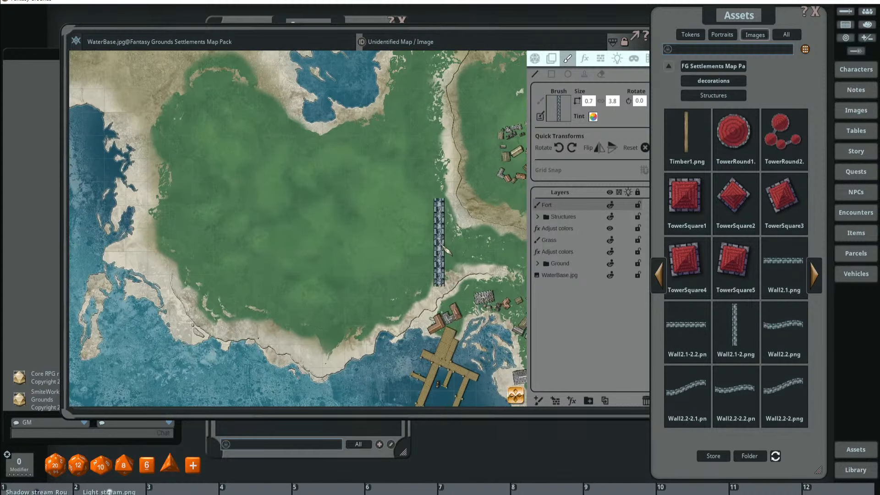
scroll(446, 255, "down", 3)
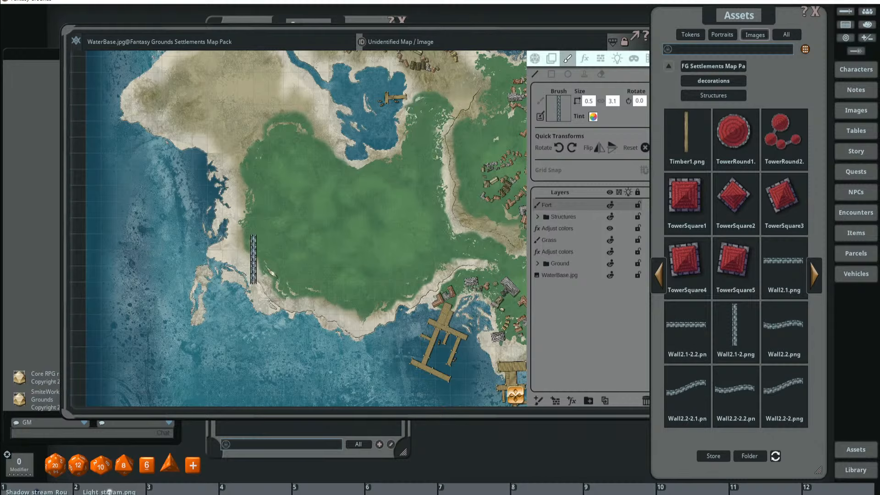
- Try to paint the stone wall along the edge of the western grassland, from its east side around the south and west to the north
left_click(442, 185)
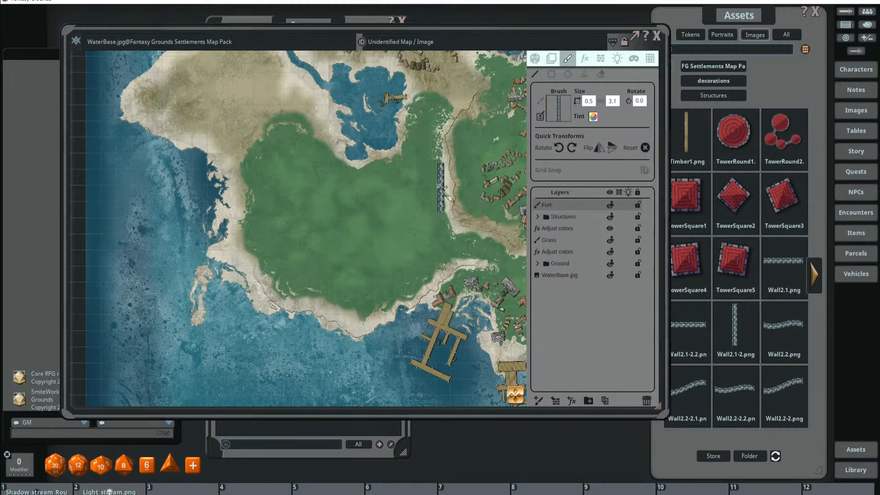
mouse_move(450, 245)
left_mouse_down()
mouse_move(452, 272)
mouse_move(397, 302)
mouse_move(347, 314)
left_mouse_up()
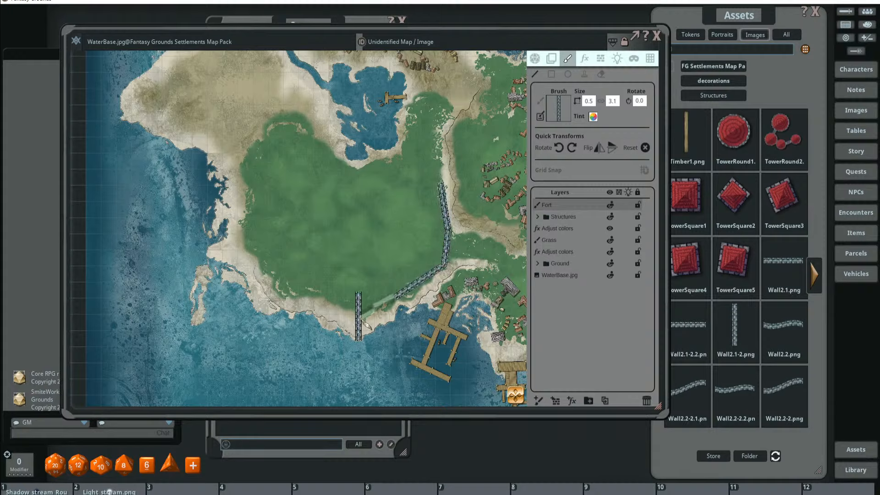
left_click(355, 316)
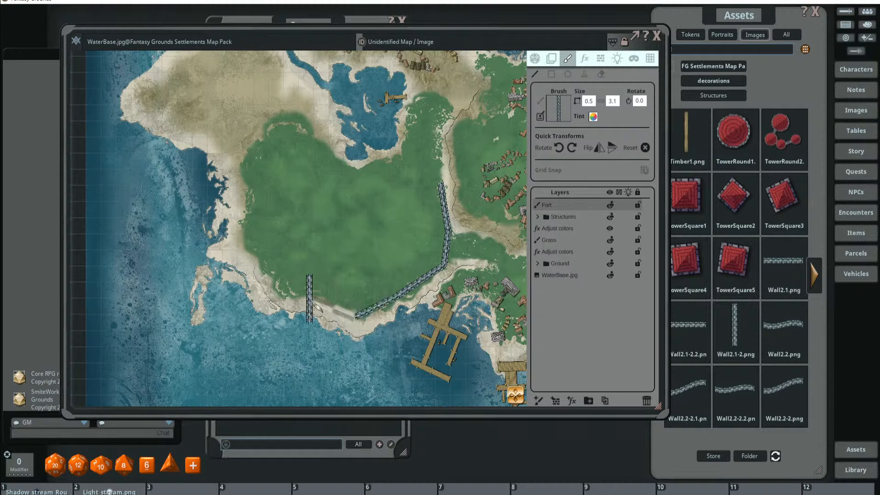
left_click(280, 290)
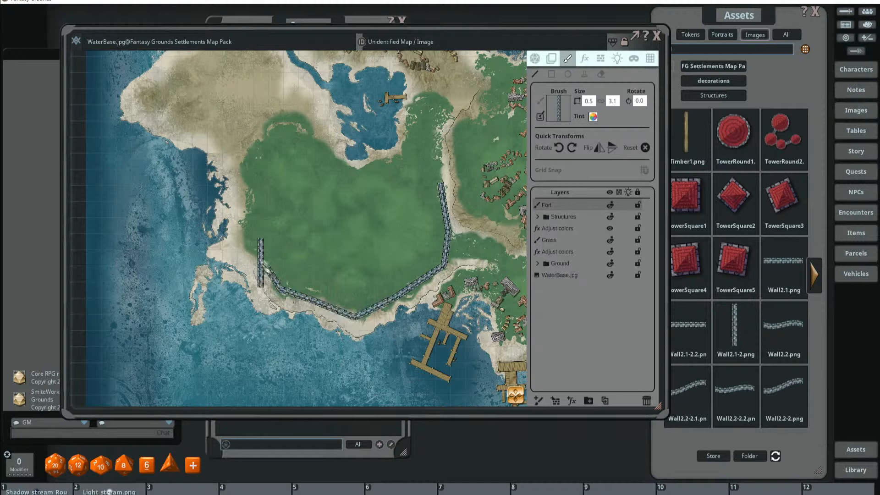
left_click(252, 253)
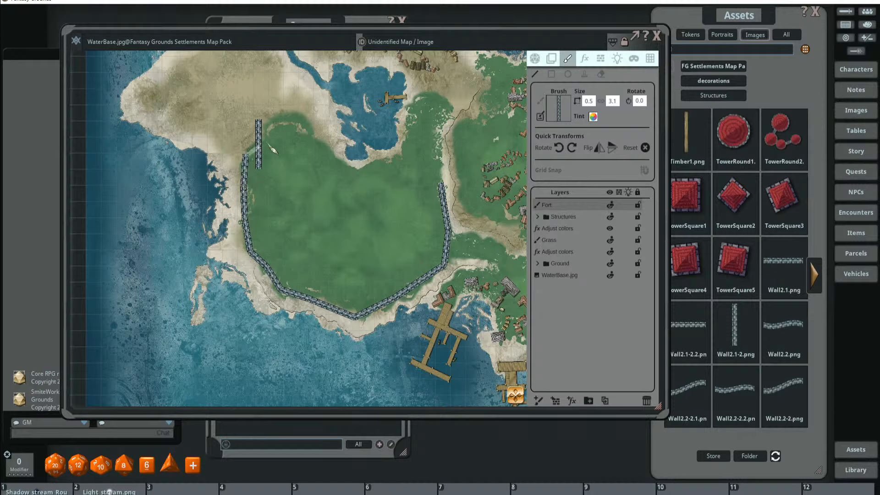
left_click(249, 157)
left_click(323, 145)
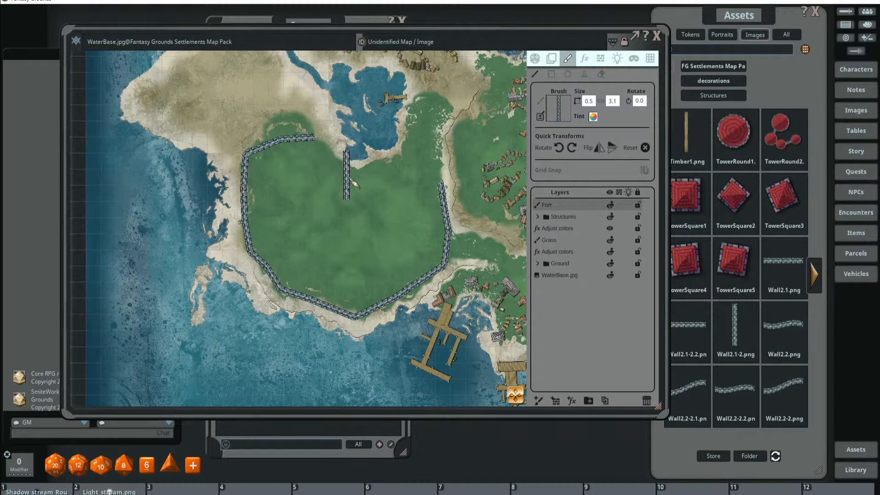
left_click_drag(343, 196, 329, 162)
scroll(368, 221, "up", 2)
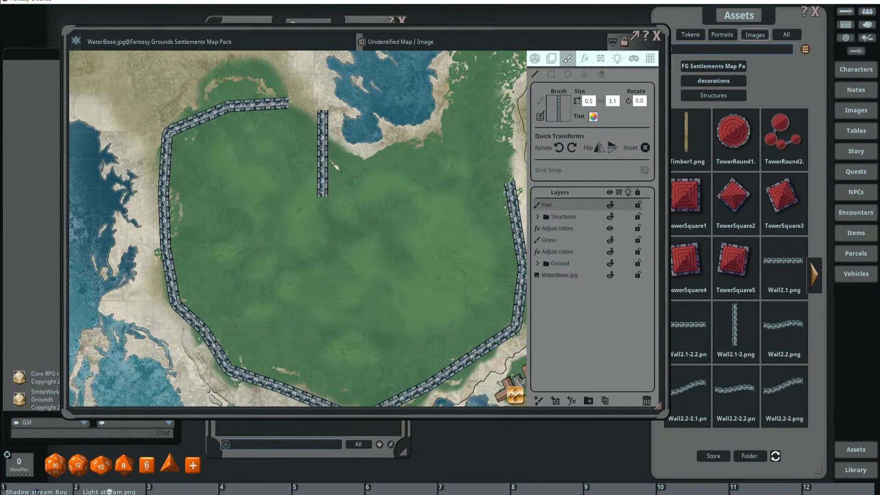
scroll(358, 199, "down", 1)
scroll(366, 200, "up", 2)
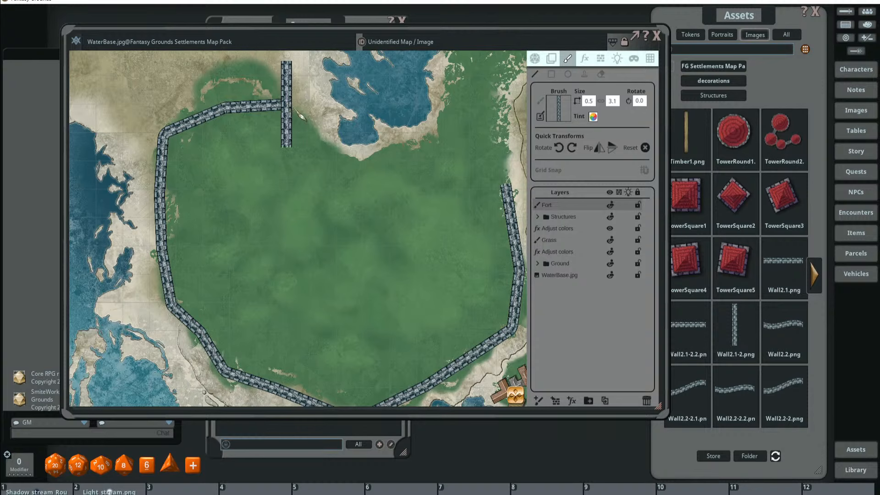
scroll(451, 188, "down", 2)
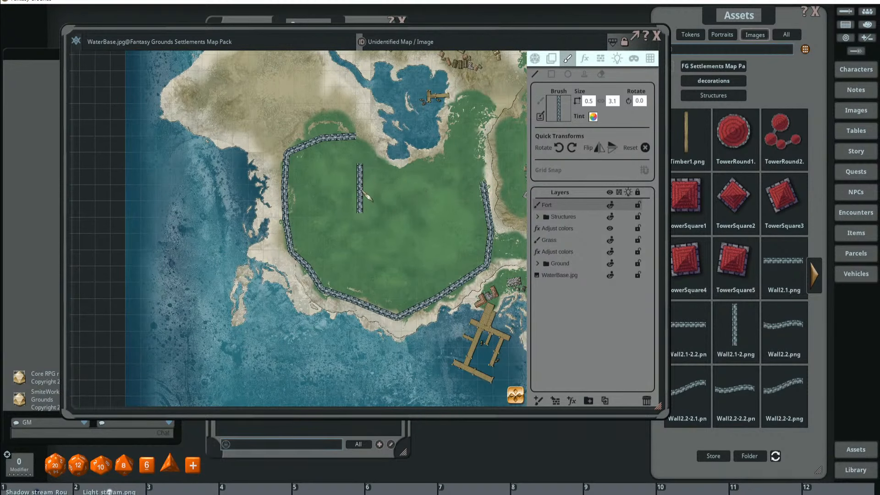
mouse_move(365, 188)
left_mouse_down()
mouse_move(397, 187)
mouse_move(367, 201)
left_mouse_up()
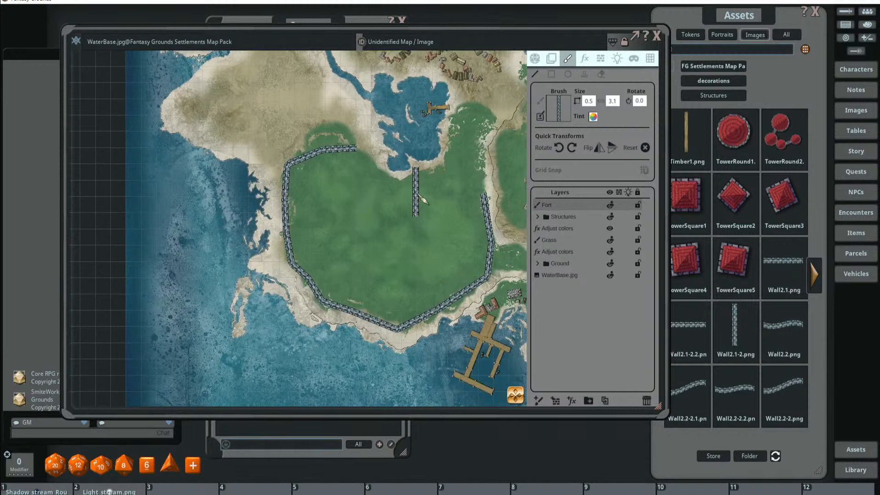
- Undo all the wall strokes painted around the western grassland
key("ctrl+z")
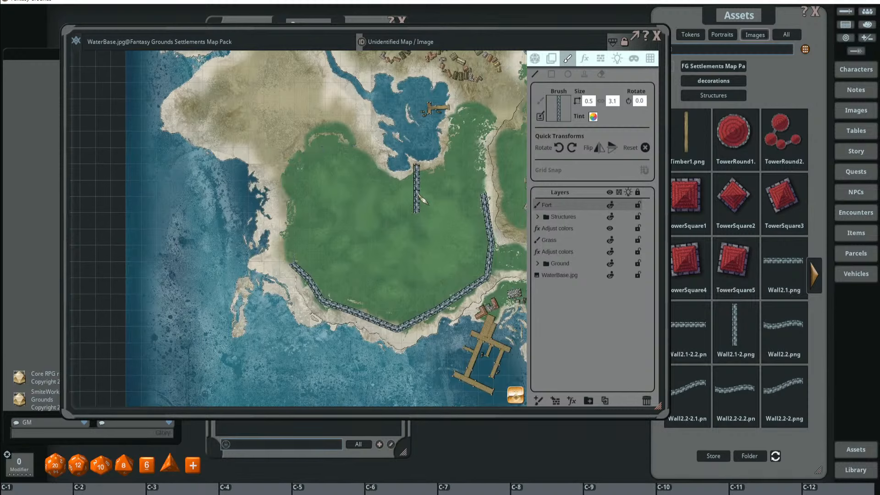
key("ctrl+z")
key("ctrl+z")
key("ctrl+z")
key("ctrl+z")
key("ctrl+z")
key("ctrl+z")
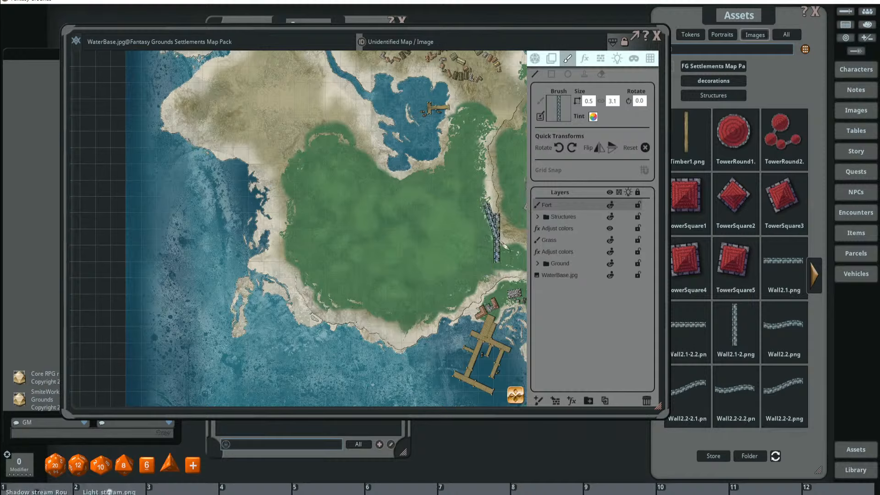
- Paint a closed stone wall around the western grassland, following the inlet on its north side
mouse_move(488, 229)
left_mouse_down()
mouse_move(492, 245)
mouse_move(477, 301)
mouse_move(413, 320)
mouse_move(353, 317)
mouse_move(323, 301)
mouse_move(288, 261)
mouse_move(289, 186)
mouse_move(312, 160)
mouse_move(338, 152)
mouse_move(367, 151)
mouse_move(433, 184)
mouse_move(473, 145)
mouse_move(489, 152)
mouse_move(494, 196)
mouse_move(490, 180)
mouse_move(485, 209)
left_mouse_up()
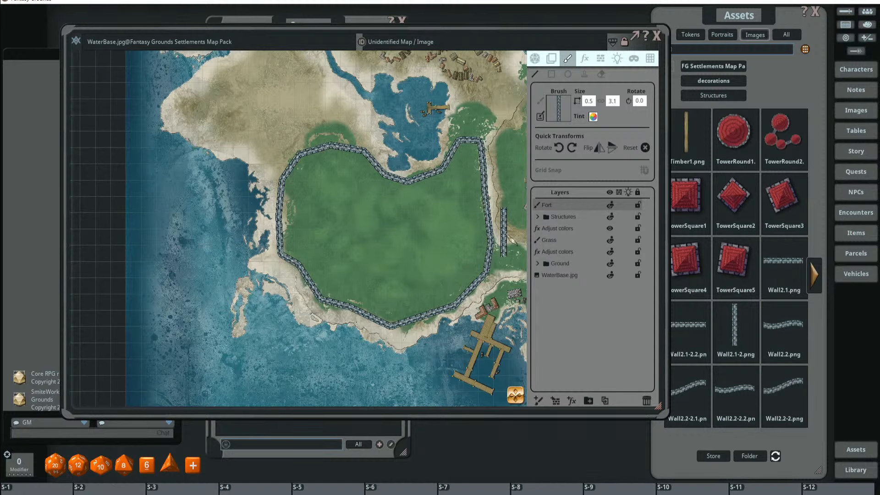
scroll(511, 221, "up", 3)
scroll(486, 171, "down", 3)
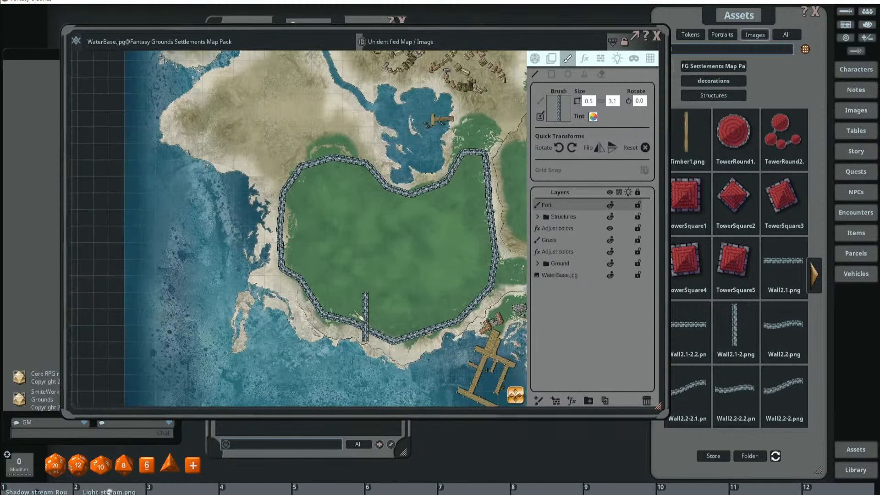
- Examine the wall's course around the western grassland and its east side facing the settlement
left_click_drag(447, 260, 418, 197)
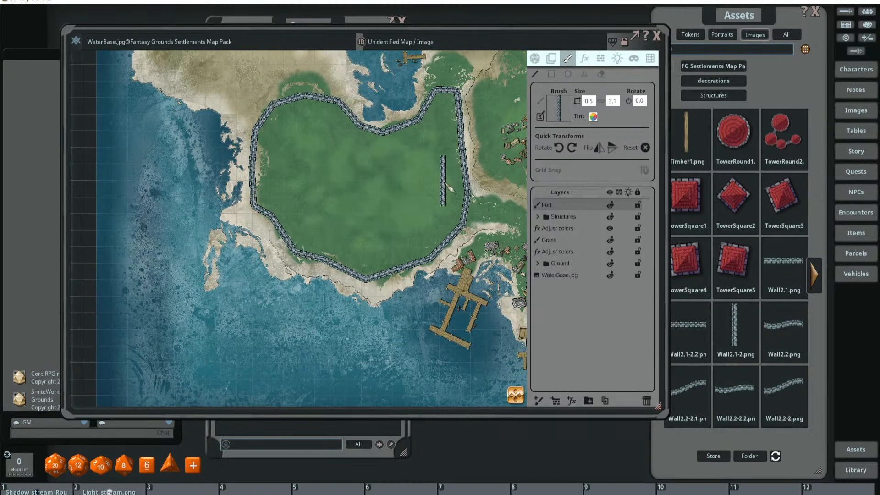
scroll(466, 207, "up", 3)
scroll(503, 197, "down", 3)
left_click_drag(514, 192, 427, 230)
scroll(425, 226, "down", 2)
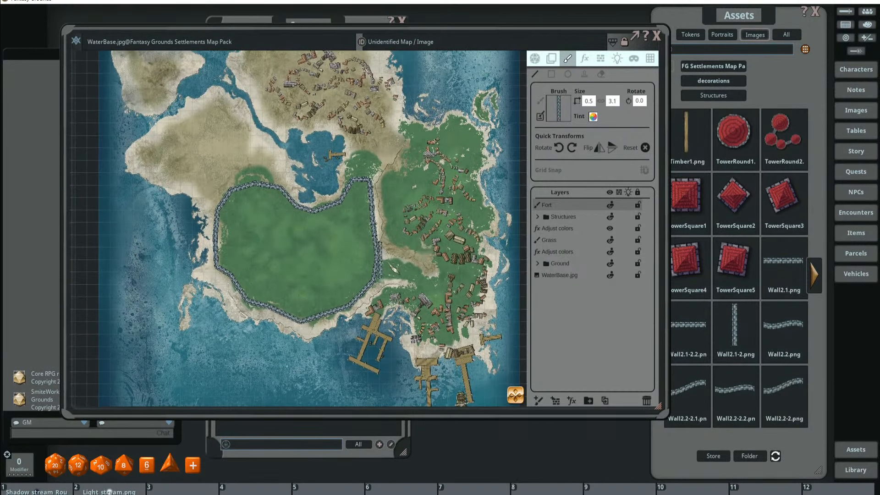
scroll(396, 261, "up", 2)
left_click_drag(393, 261, 428, 212)
scroll(418, 231, "up", 1)
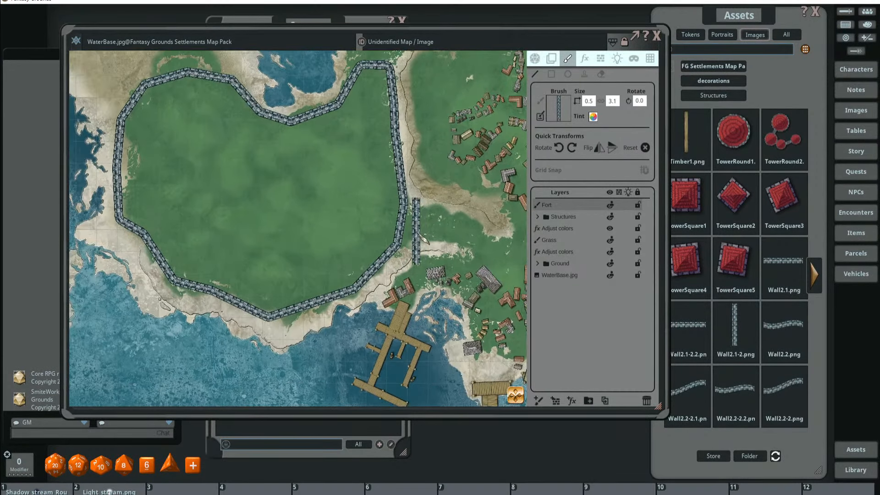
scroll(423, 236, "up", 1)
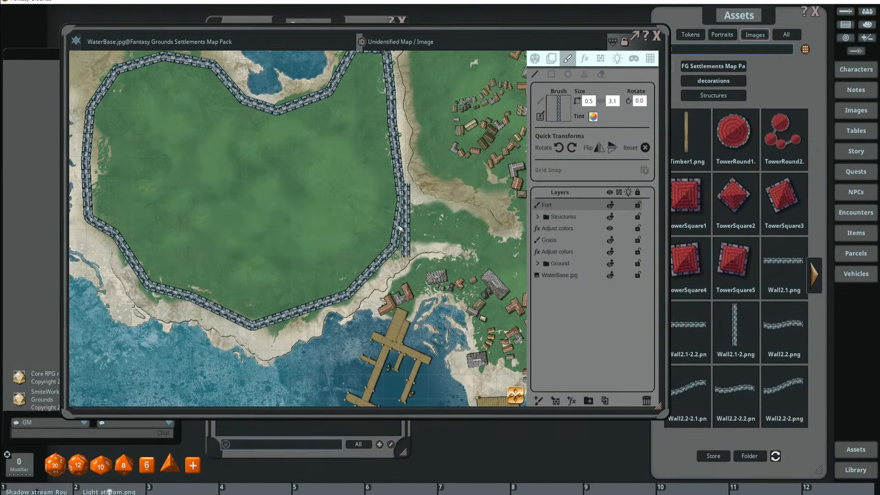
- Switch to the eraser at size 1.0 by 1.0, check it against the wall's east side, and bring the Assets window forward
left_click(601, 74)
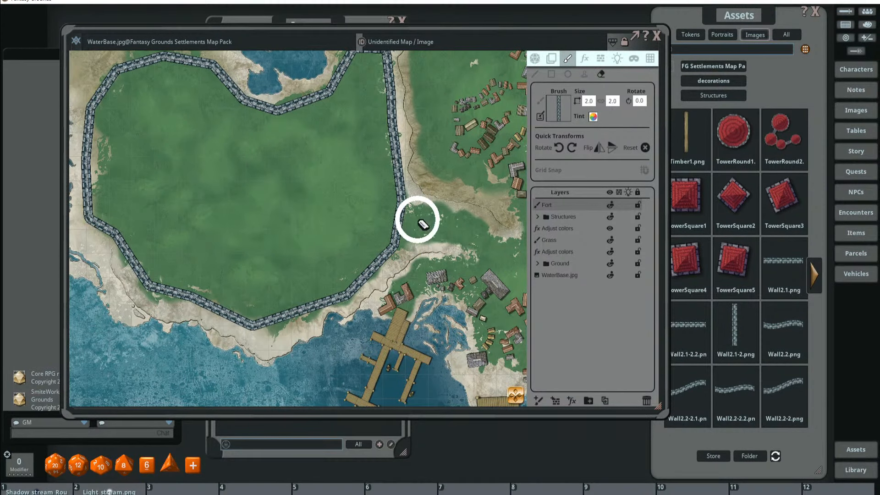
scroll(426, 224, "up", 1)
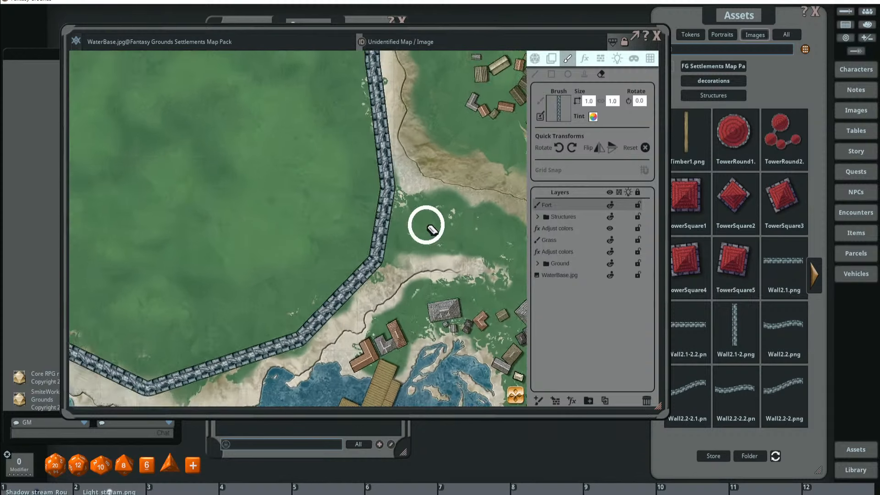
scroll(426, 224, "up", 1)
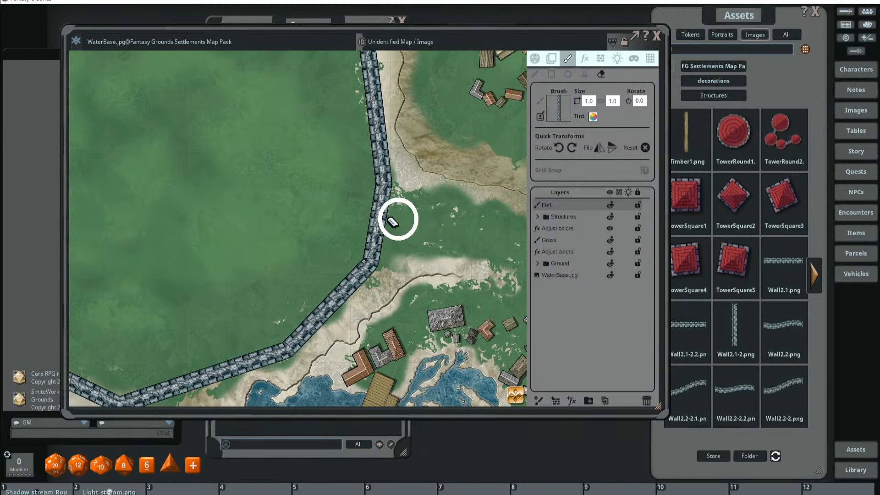
scroll(460, 223, "down", 1)
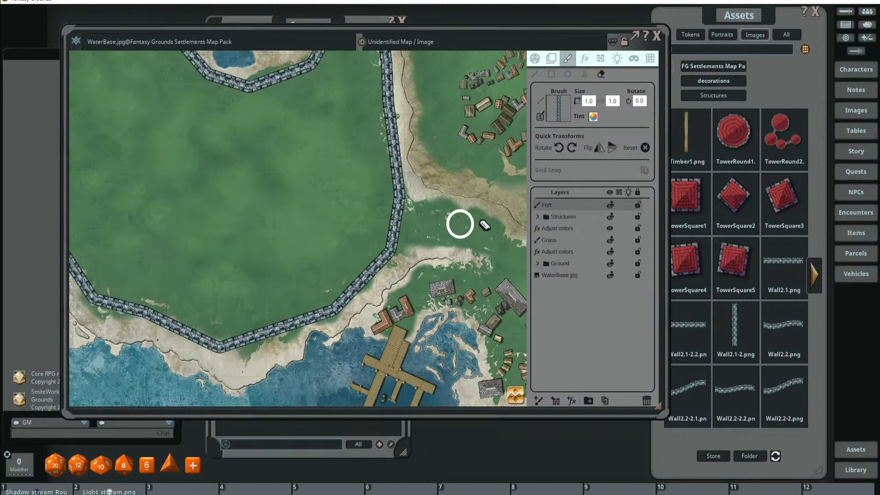
left_click(746, 20)
scroll(461, 168, "down", 1)
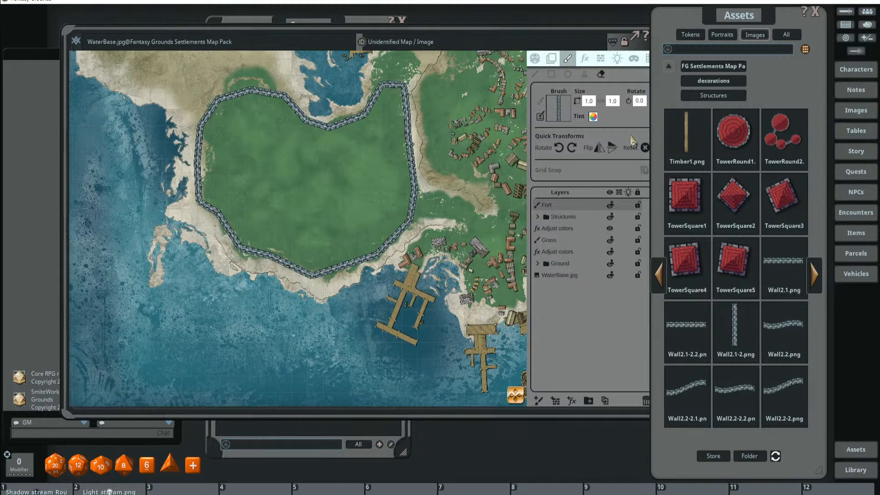
- Stamp two TowerSquare1 towers on the fort's east wall, one rotated 20 degrees at the southeast bend and one unrotated just north of it
left_click_drag(685, 197, 558, 108)
left_click(588, 76)
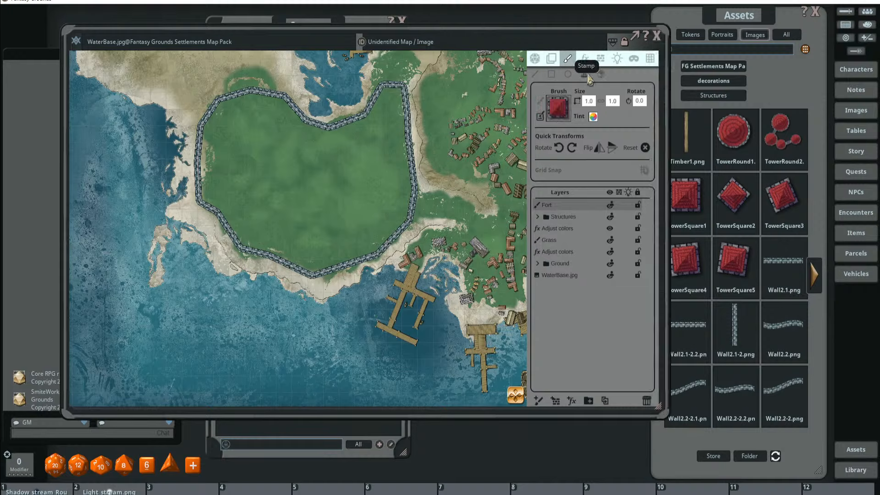
scroll(415, 229, "up", 1)
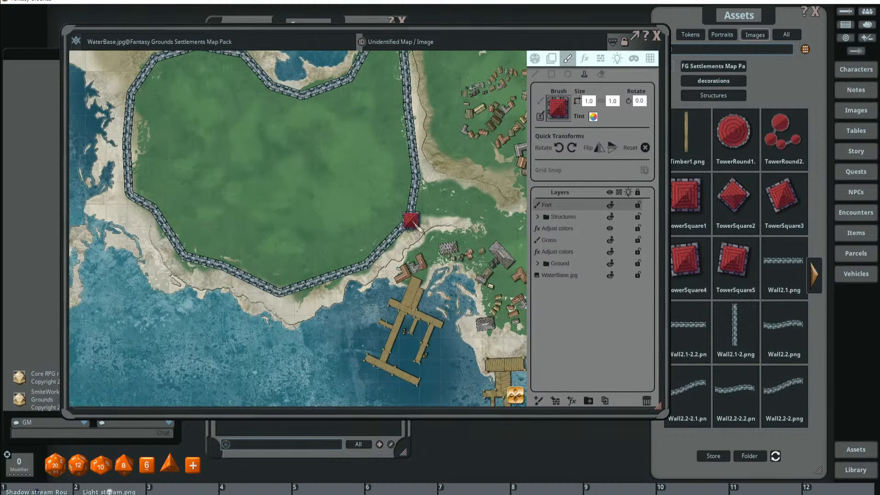
scroll(415, 213, "up", 5)
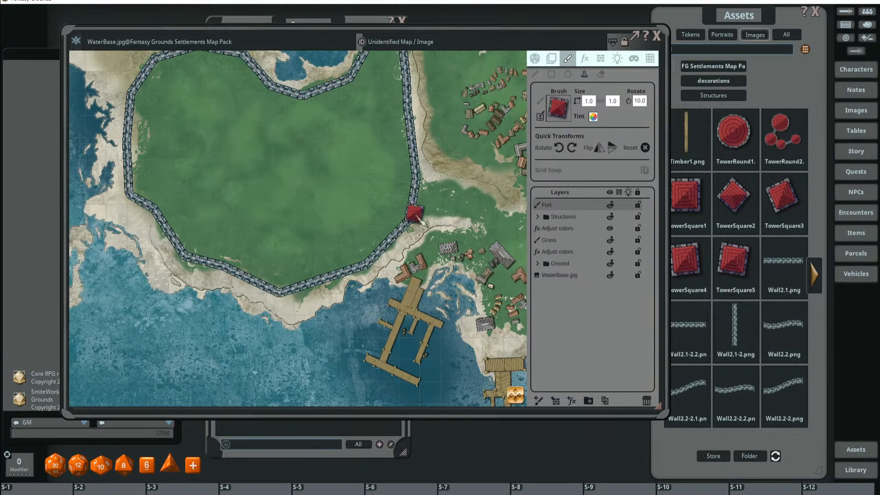
key("shift")
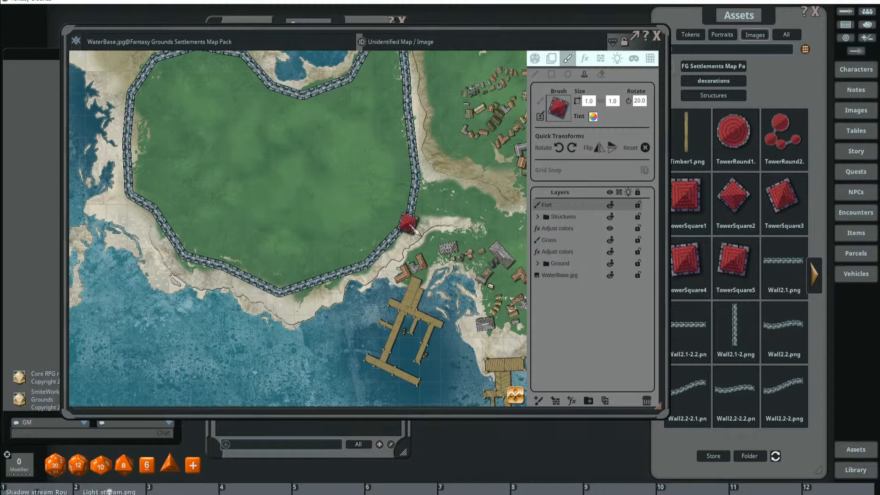
left_click(409, 224)
scroll(417, 180, "down", 4)
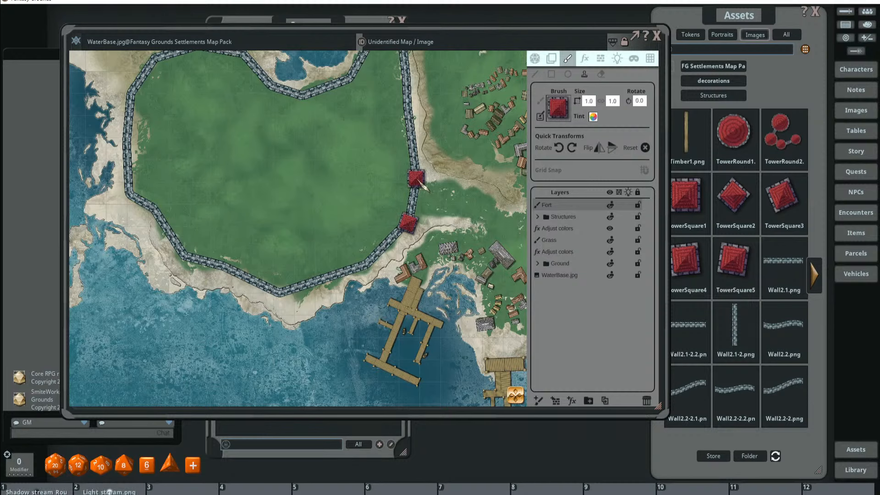
left_click(417, 180)
- Switch the stamp to the TowerRound1 image and place round towers at the remaining bends all around the wall, at sizes 1.0 and 0.8
left_click_drag(446, 142, 473, 227)
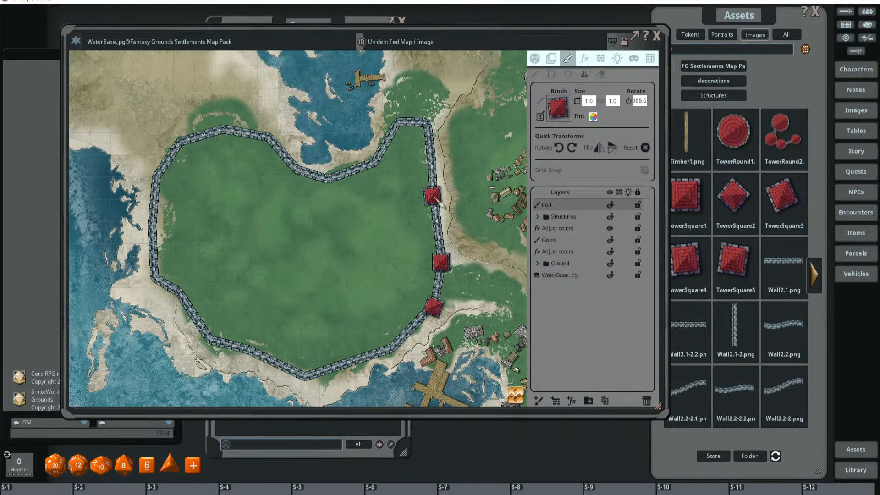
scroll(438, 202, "down", 1)
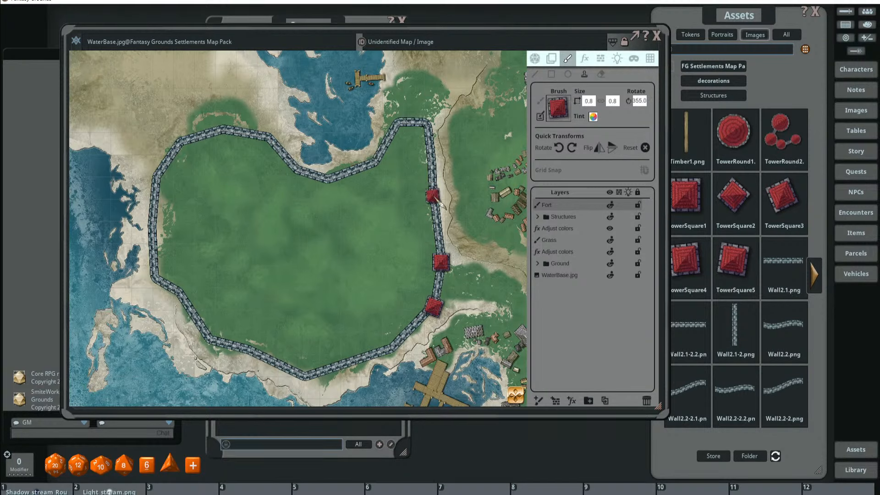
left_click(733, 132)
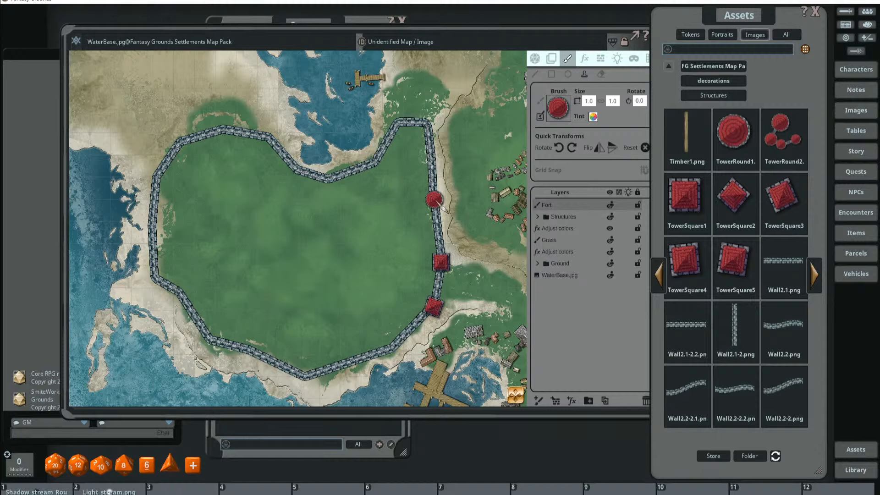
scroll(434, 199, "down", 1)
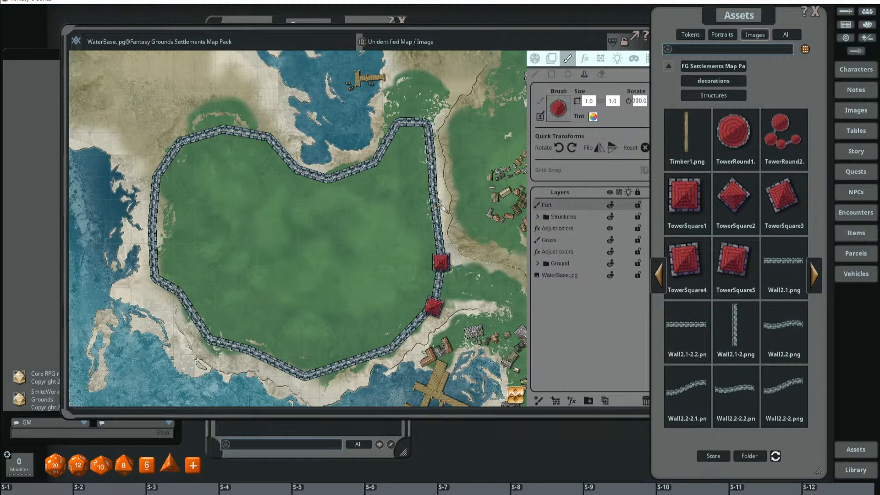
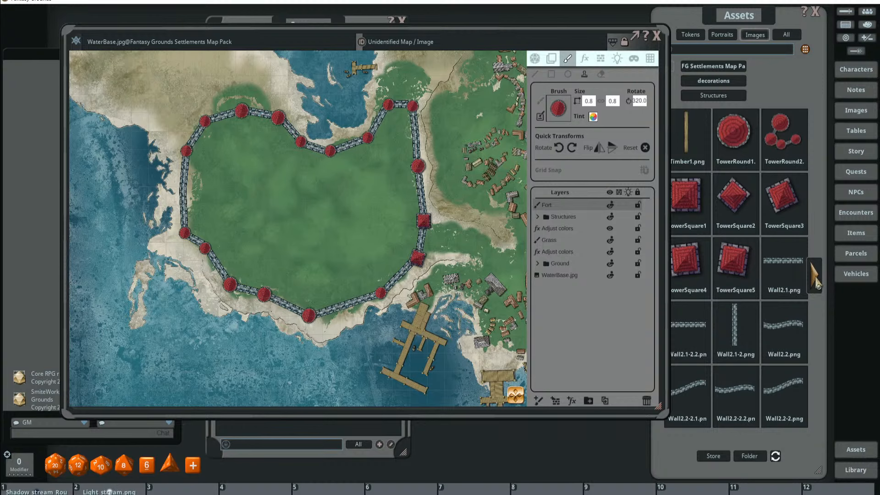
- Browse the Structures assets through the wall pieces and back to the complete fort images
left_click(814, 275)
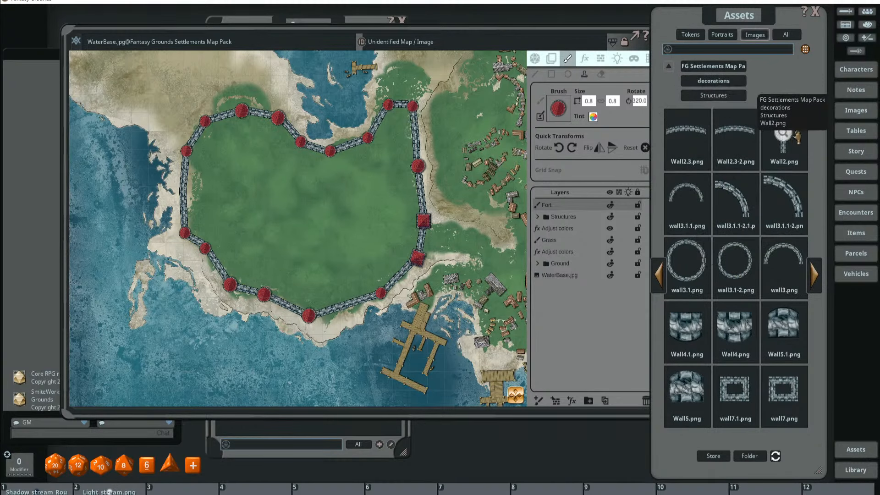
scroll(411, 312, "up", 2)
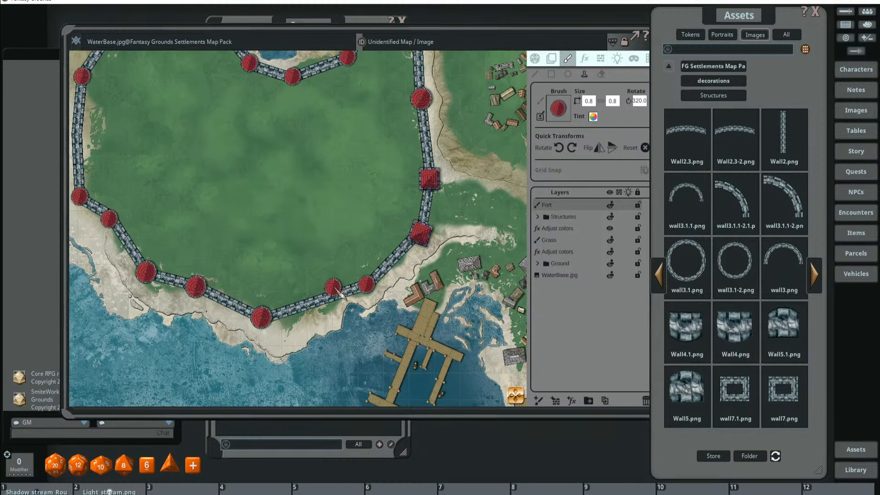
scroll(330, 249, "down", 3)
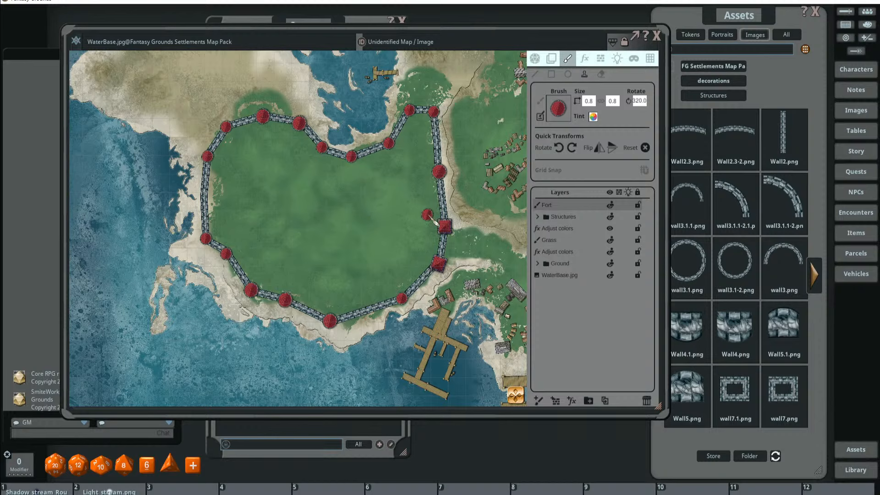
left_click(744, 44)
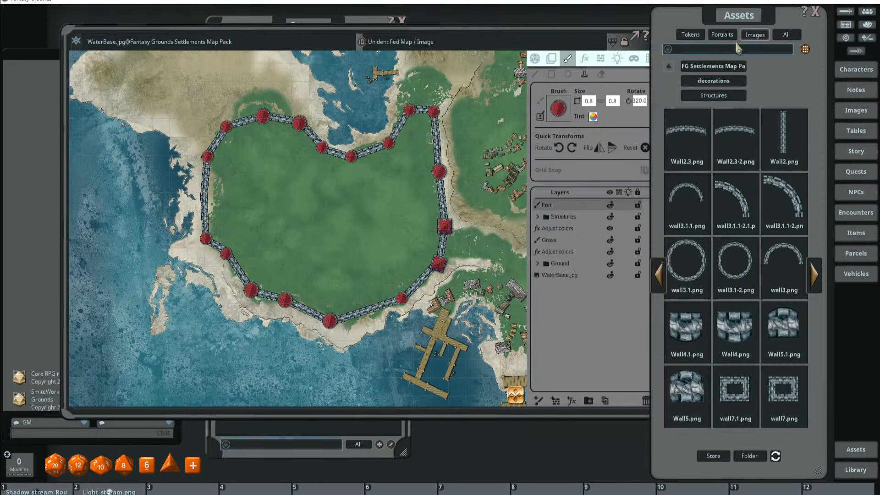
left_click(659, 277)
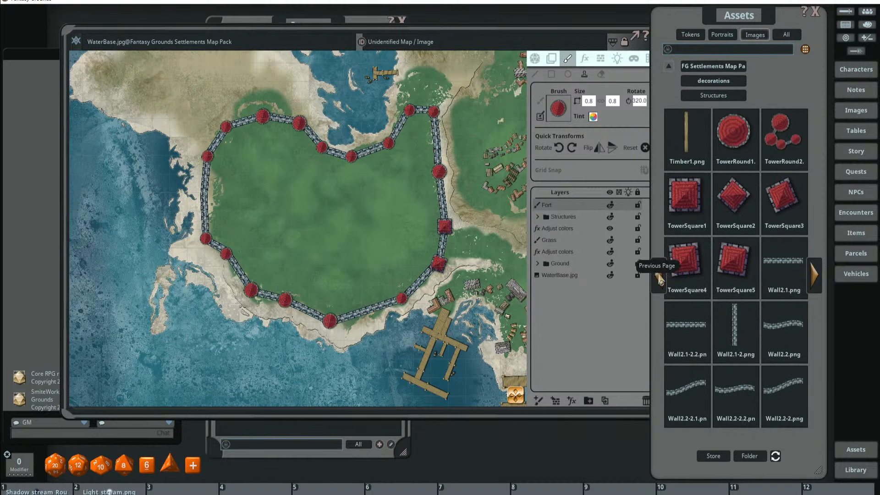
left_click(660, 277)
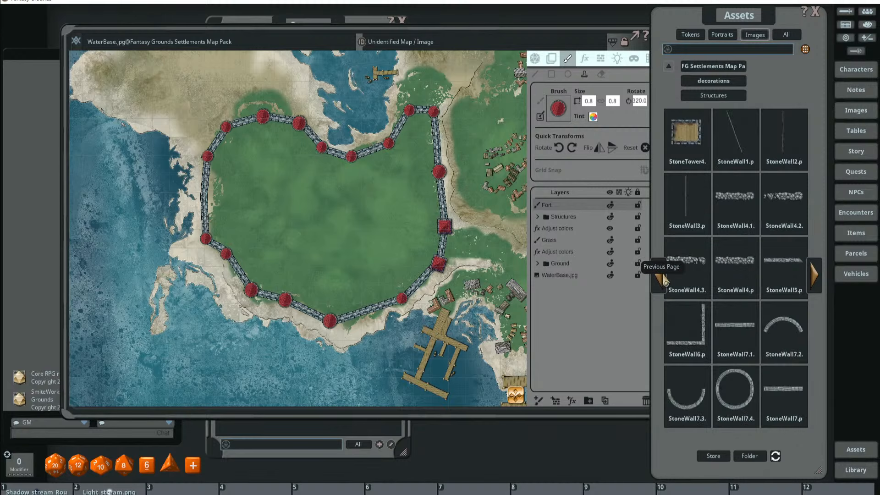
left_click(665, 279)
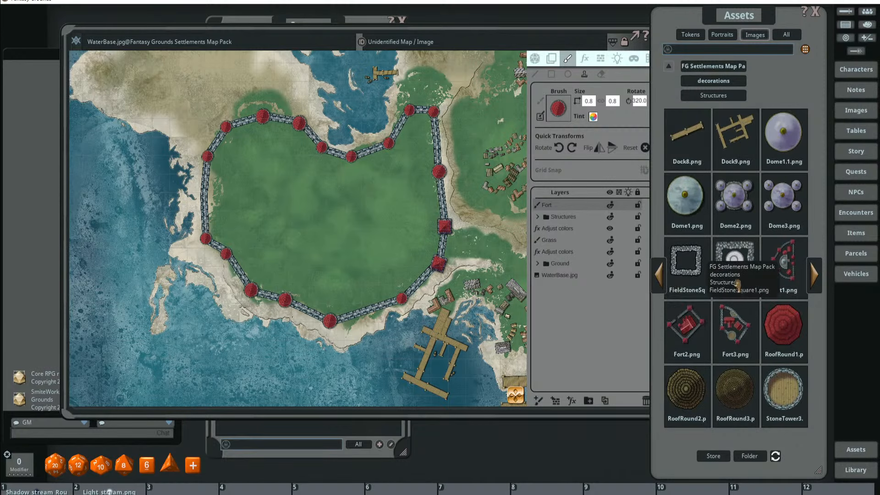
- Try a Fort3.png tile inside the walled grassland, scaled proportionally to a width of 6.0
left_click_drag(736, 323, 376, 212)
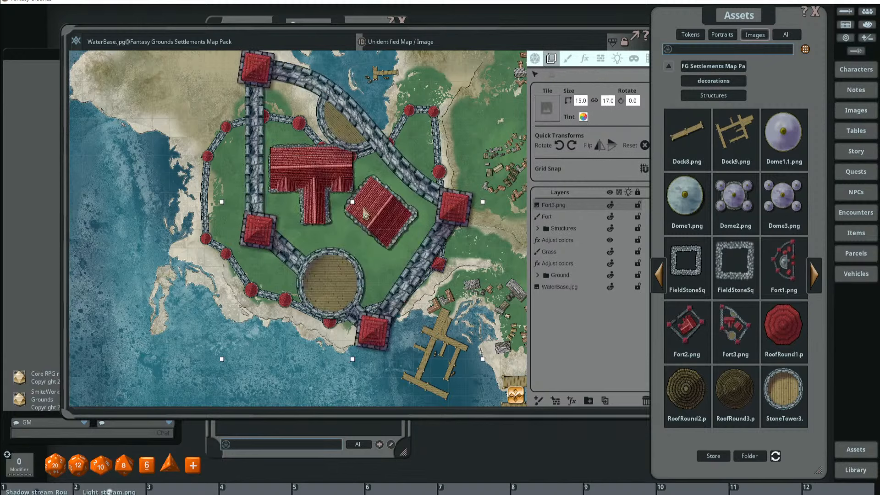
scroll(376, 212, "down", 2)
left_click(583, 100)
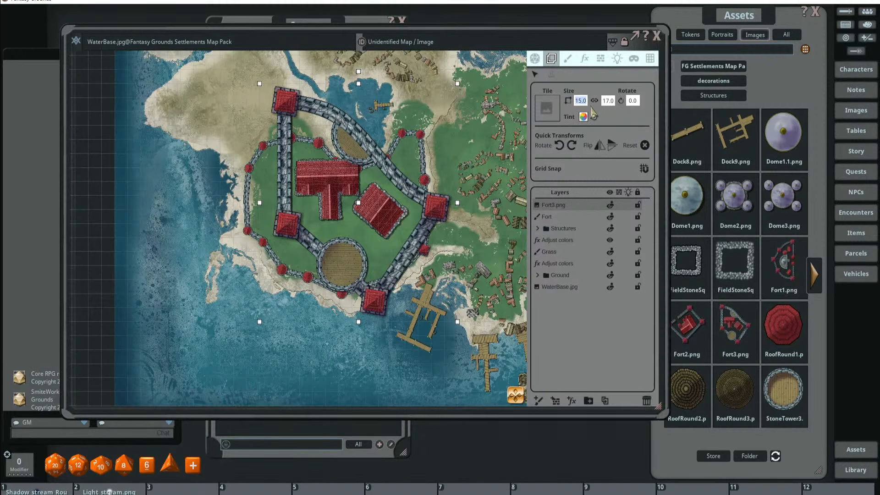
key("Return")
scroll(385, 206, "up", 3)
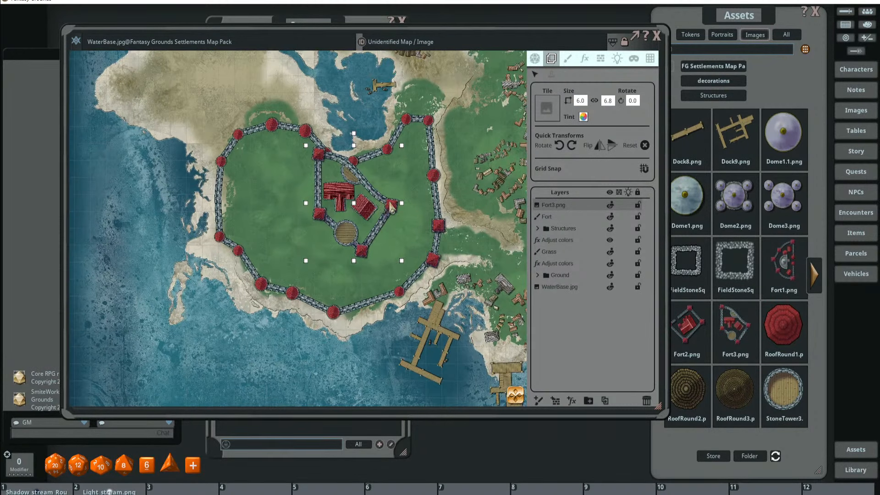
- Try the fort tile in the northwest part of the enclosure, rotated to 276.7 degrees and enlarged to 7.5 by 6.7, and delete it
scroll(400, 228, "down", 2)
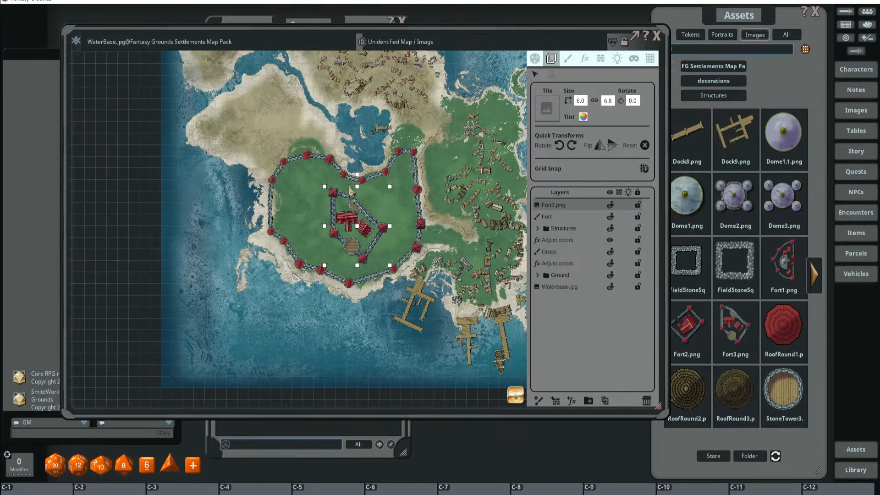
left_click_drag(357, 179, 313, 190)
scroll(323, 198, "up", 2)
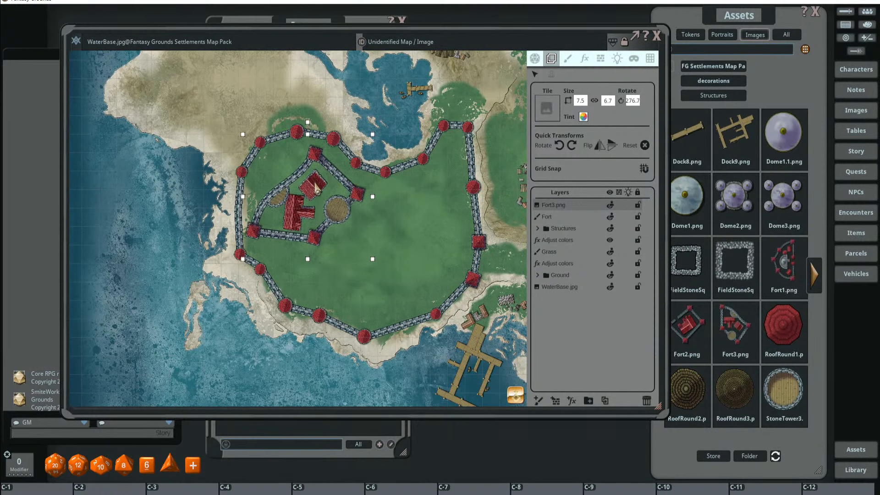
scroll(363, 228, "down", 1)
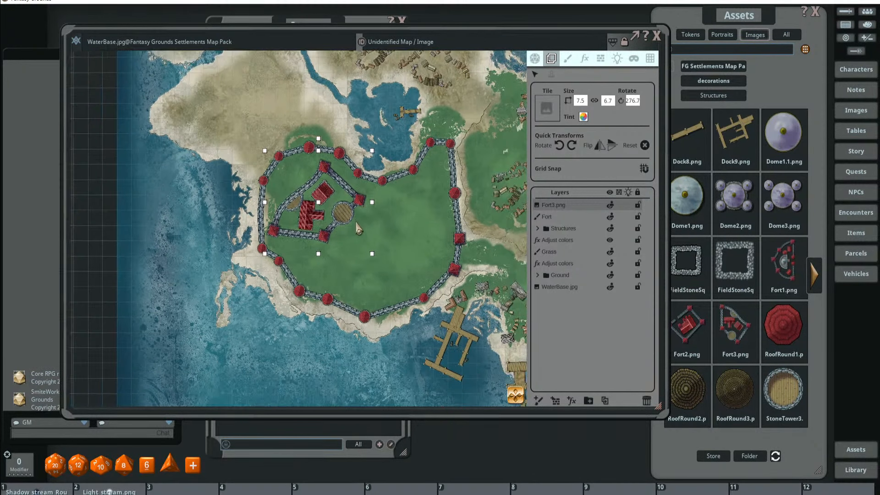
scroll(358, 228, "up", 1)
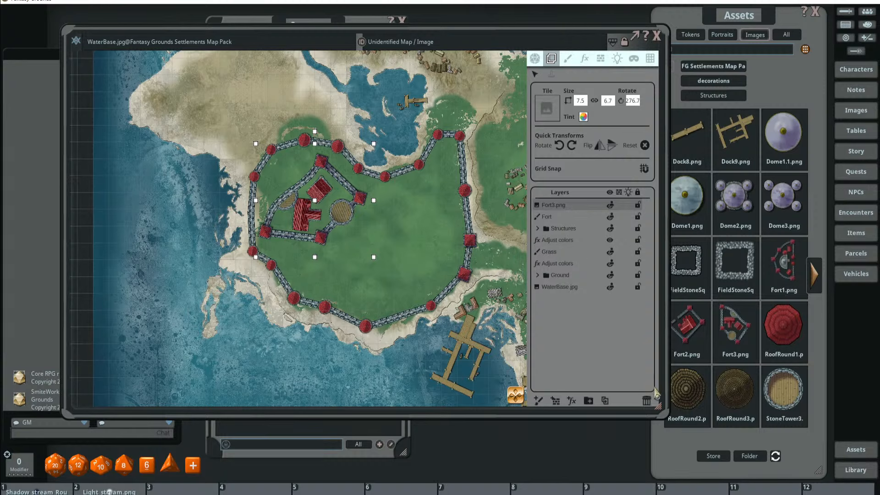
left_click(646, 400)
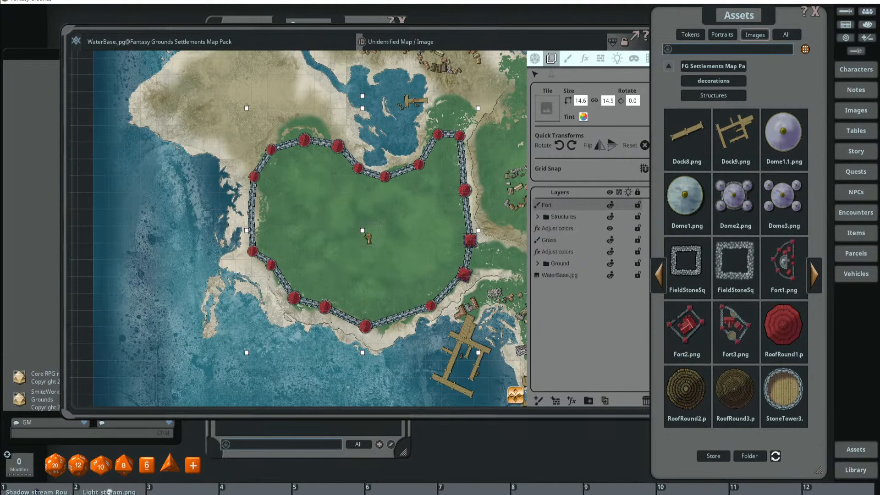
- Try the FieldStoneSquare1.png and Fort1.png tiles inside the walled grassland, deleting each one
left_click_drag(368, 239, 364, 236)
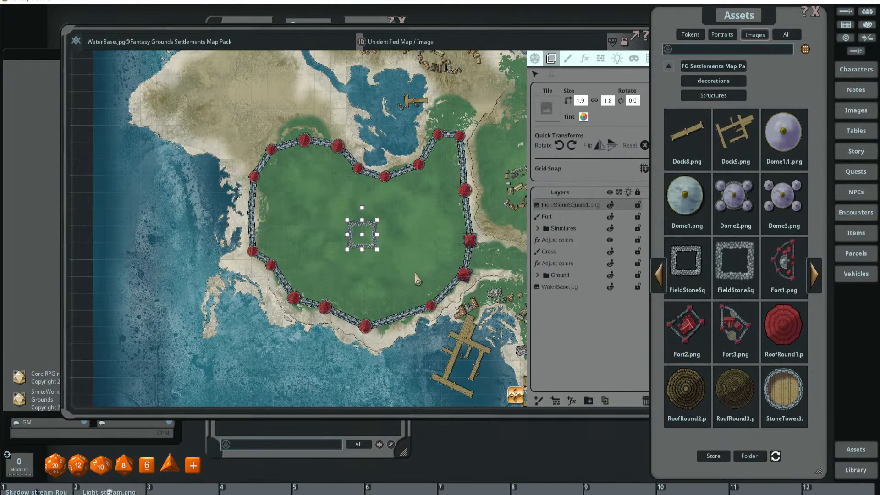
left_click(646, 400)
left_click_drag(784, 264, 307, 220)
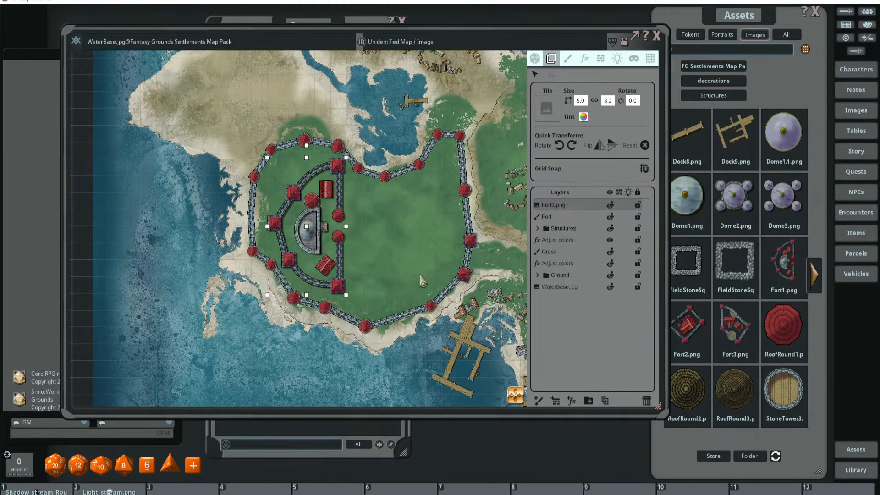
left_click(647, 402)
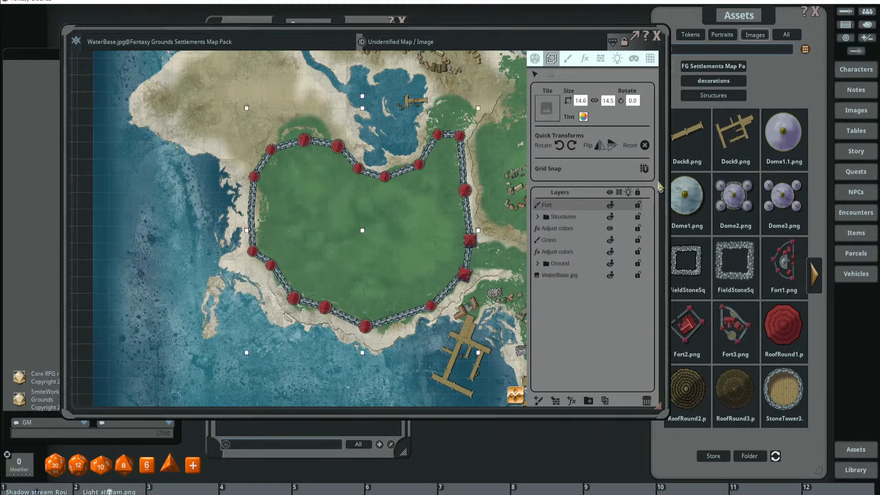
- Browse back through the Structures assets to the BuildingBase roof images
left_click(747, 35)
left_click(658, 277)
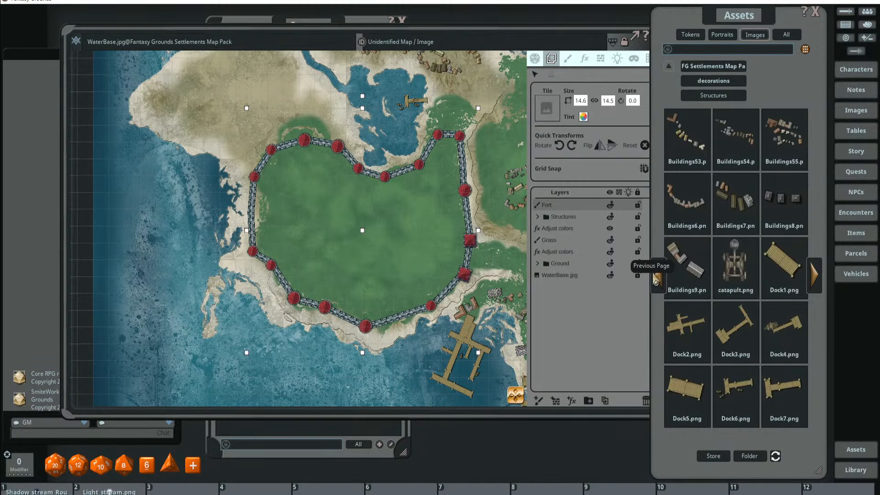
left_click(659, 279)
left_click(659, 280)
left_click(659, 279)
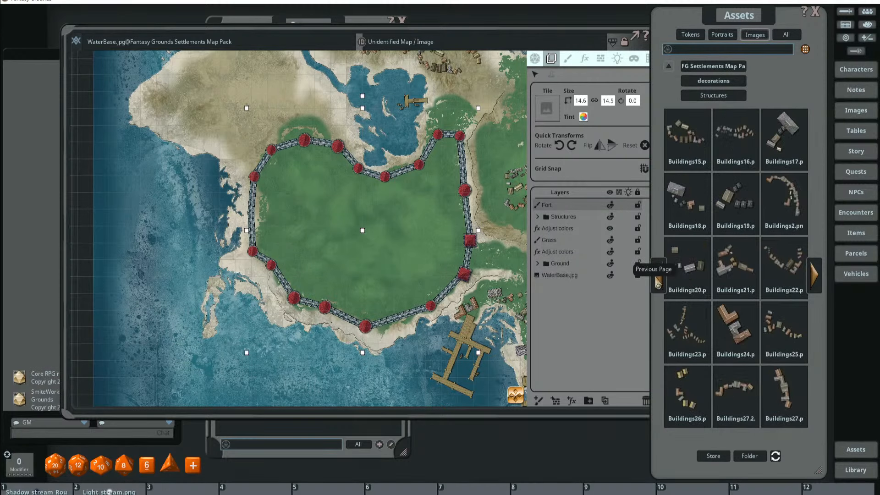
left_click(659, 280)
left_click(658, 282)
left_click(813, 274)
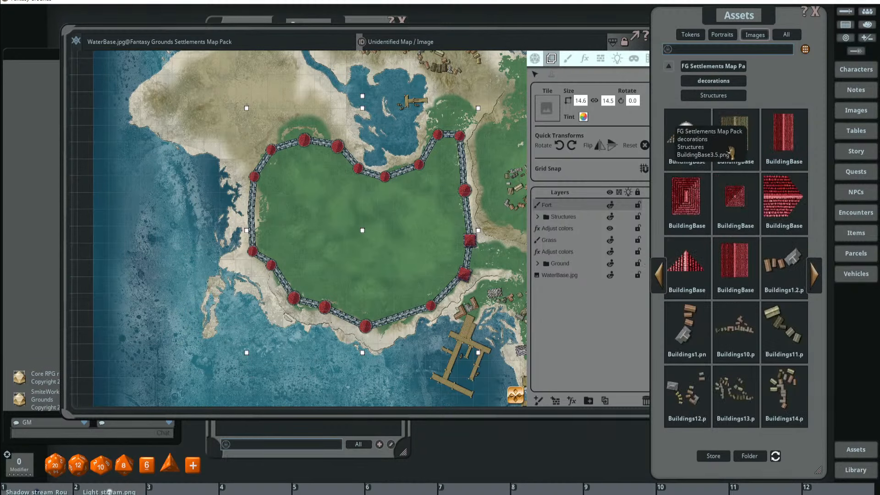
left_click_drag(290, 209, 326, 188)
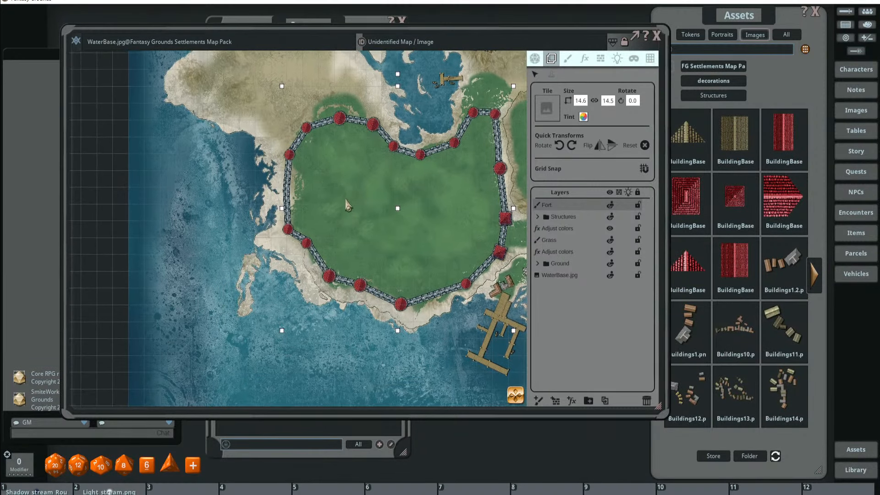
scroll(348, 203, "up", 3)
scroll(368, 198, "down", 3)
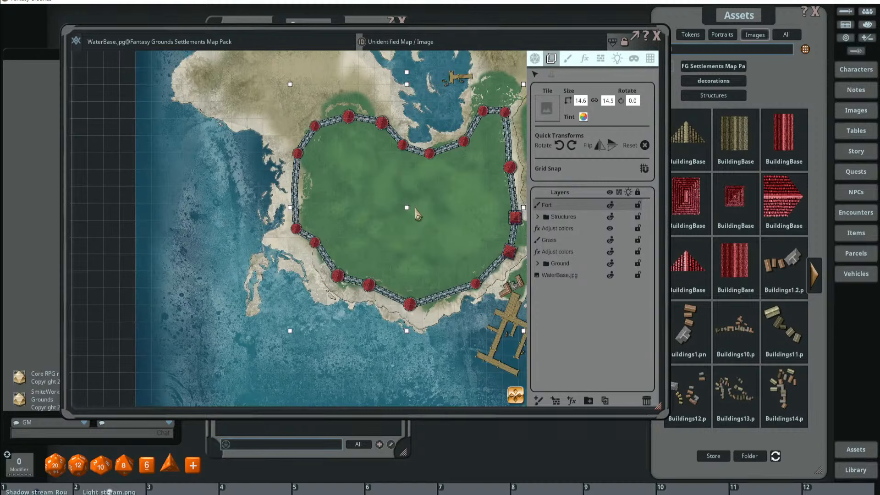
scroll(386, 198, "down", 3)
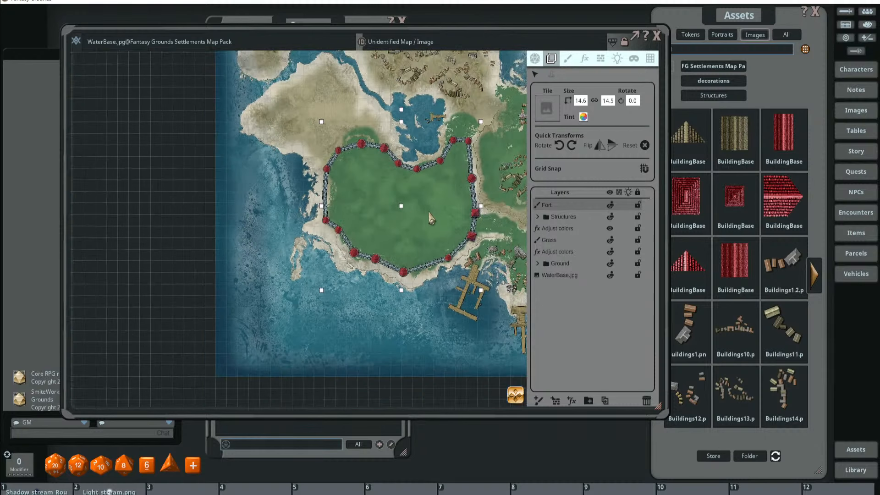
left_click_drag(294, 63, 331, 105)
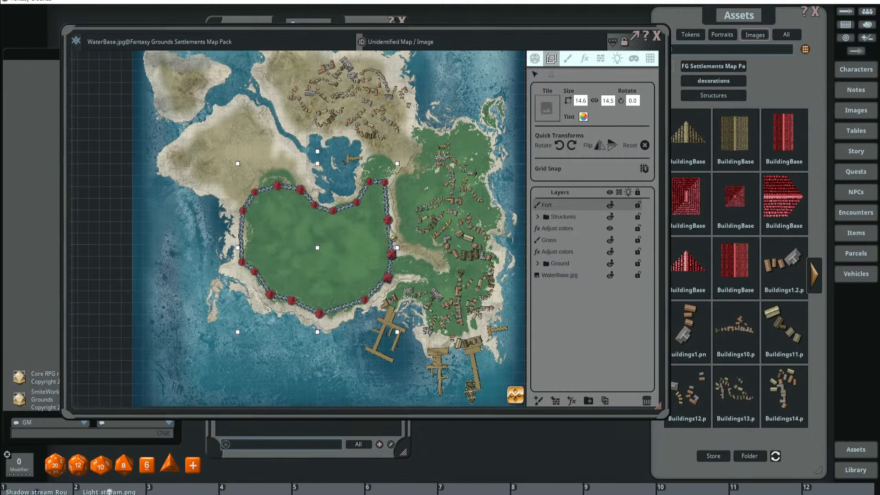
- Load the plain red BuildingBase roof image as the paint brush and enlarge it to 1.3 by 2.0
scroll(393, 237, "up", 2)
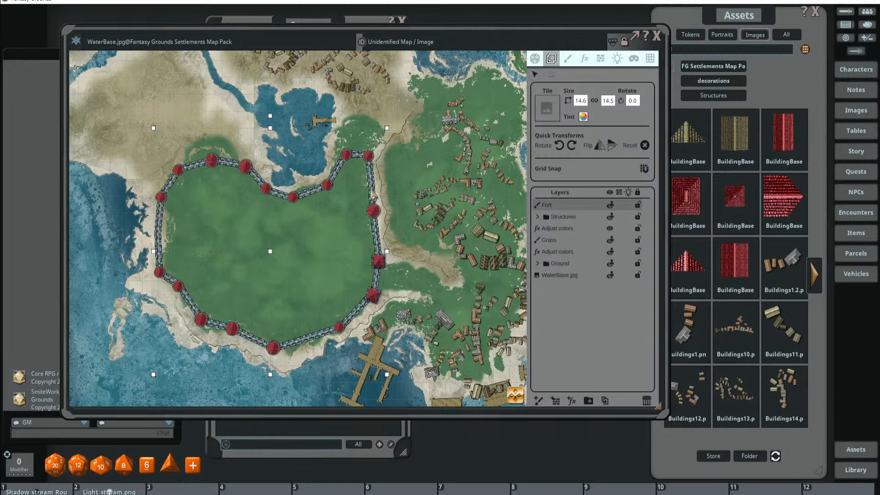
mouse_move(337, 226)
left_mouse_down()
mouse_move(342, 236)
mouse_move(344, 228)
left_mouse_up()
left_click_drag(463, 176, 461, 226)
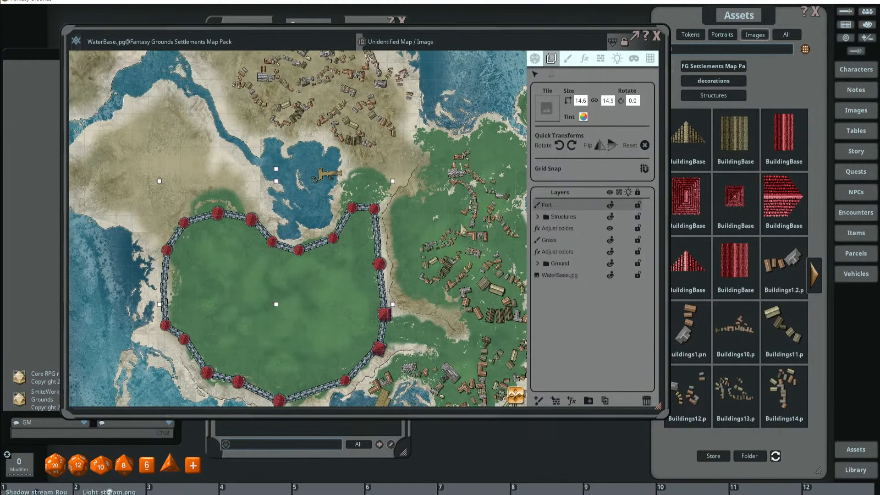
left_click_drag(430, 197, 429, 142)
left_click_drag(341, 235, 363, 223)
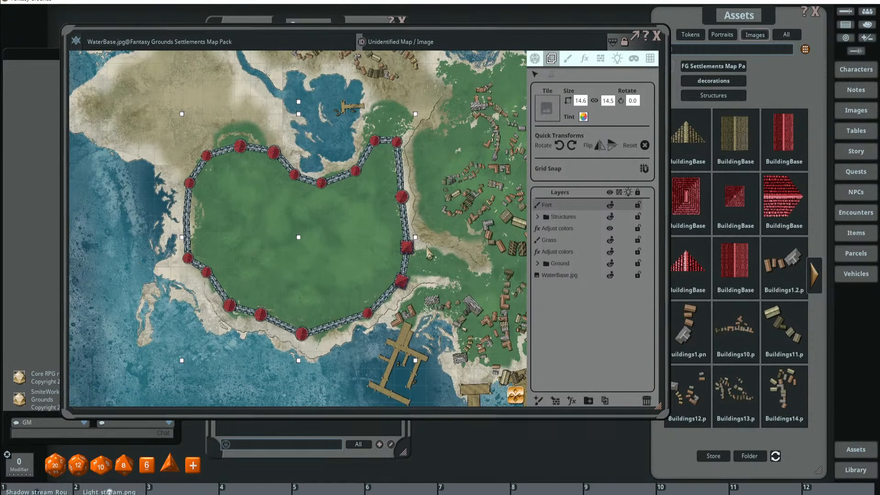
left_click_drag(781, 133, 539, 110)
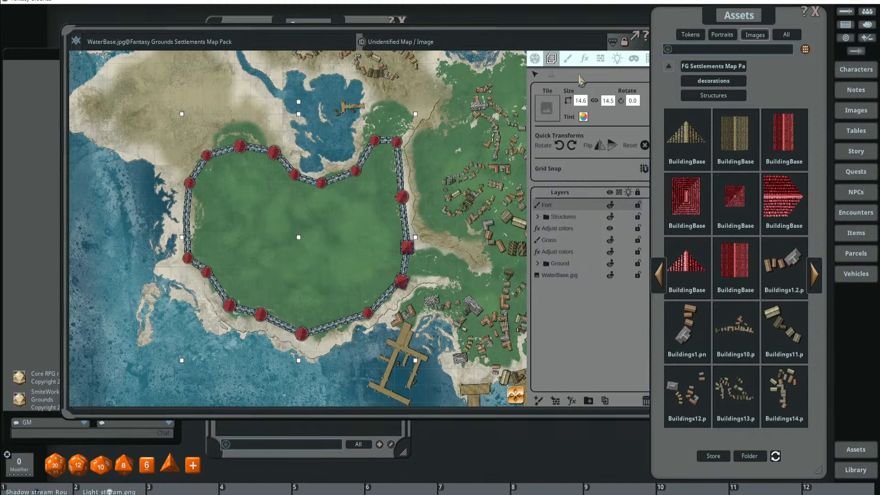
left_click(568, 60)
left_click_drag(781, 132, 558, 109)
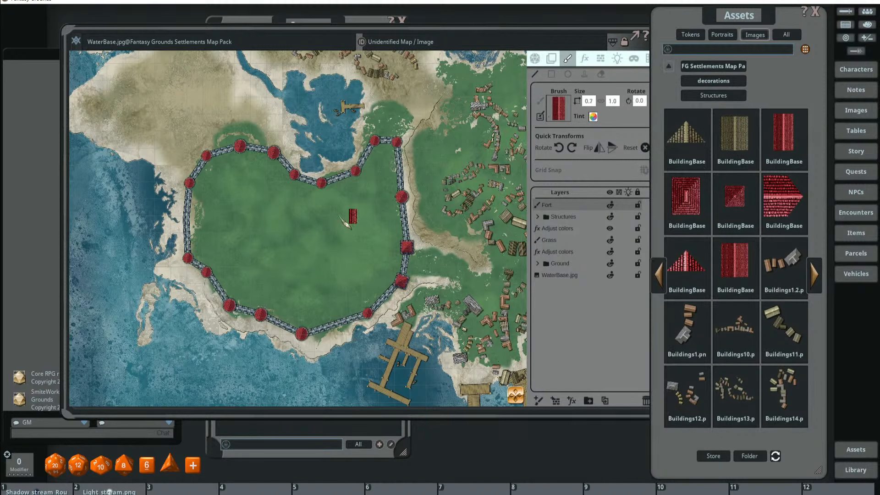
scroll(234, 212, "up", 5)
left_click_drag(264, 210, 305, 173)
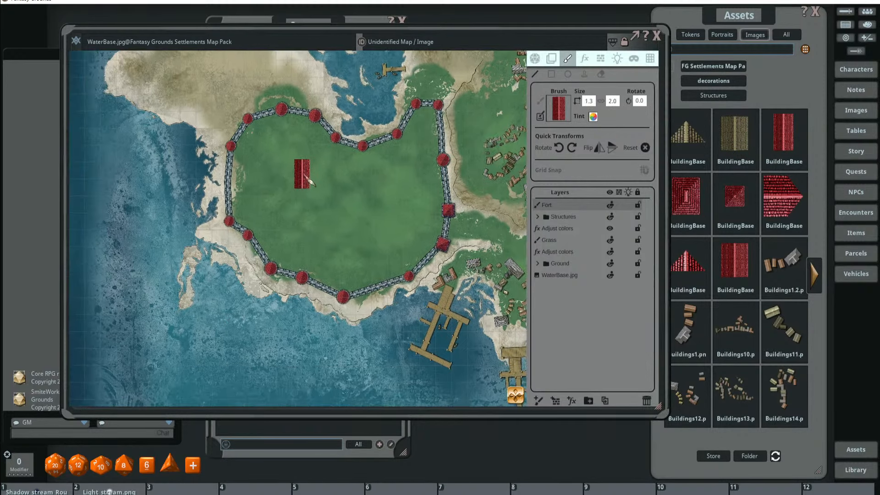
- Add a painting layer directly beneath the Fort layer and rename the Fort layer to Fort walls
left_click(540, 401)
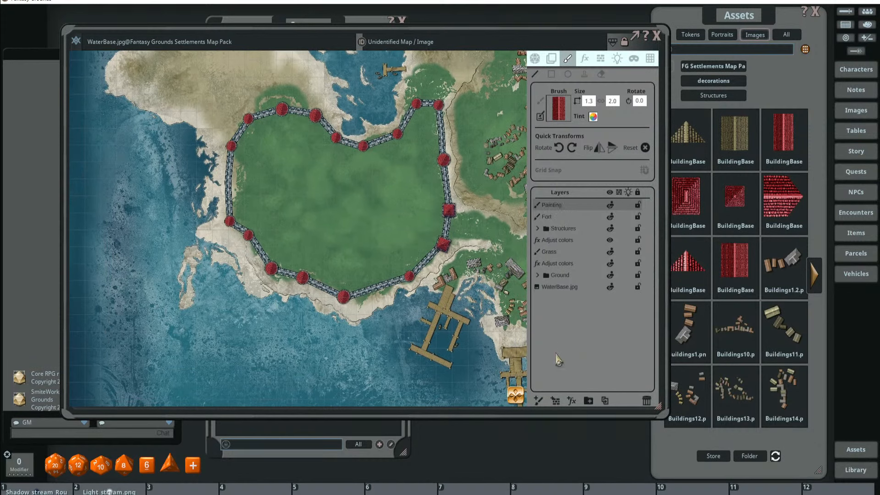
left_click_drag(560, 207, 557, 216)
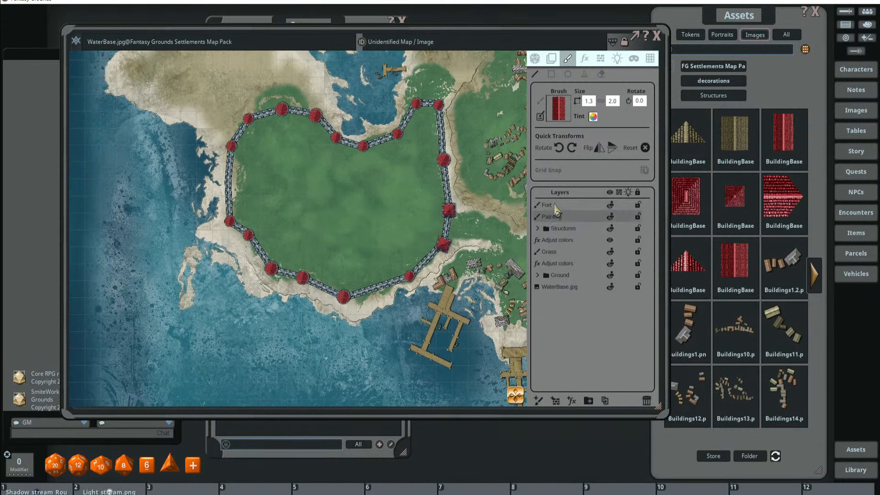
double_click(557, 206)
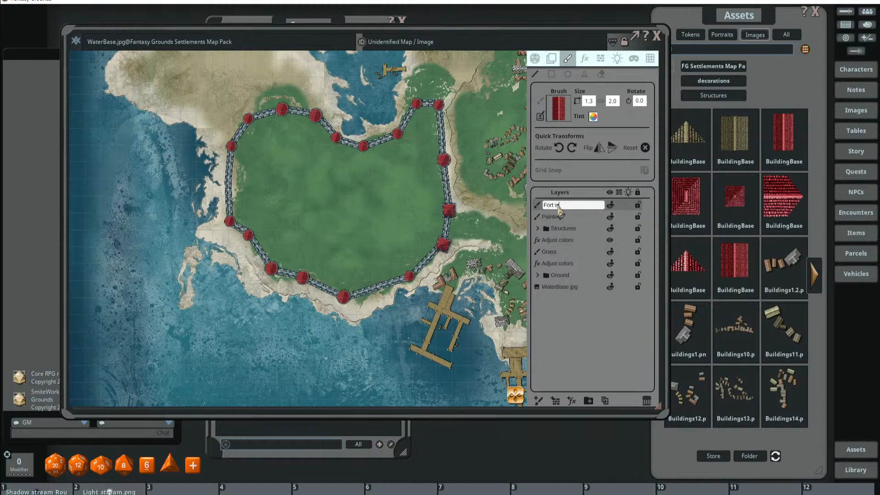
type("walls")
key("Return")
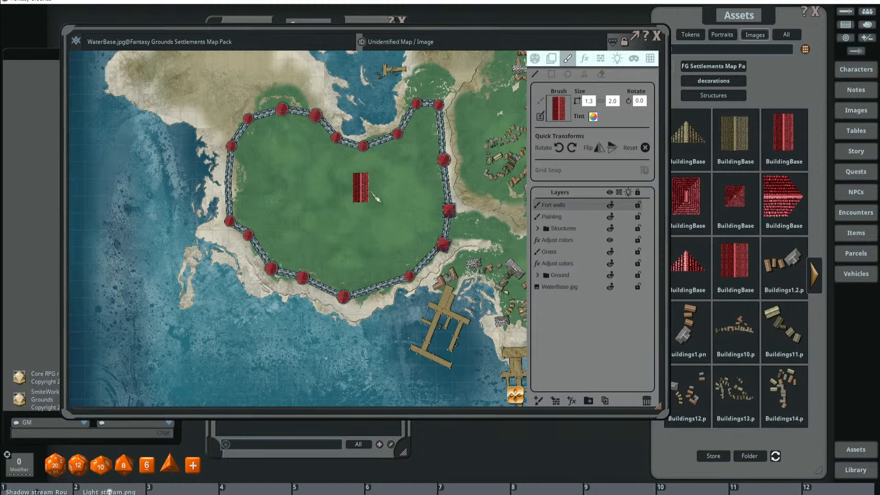
- On the new painting layer, stamp one red roof rotated to 345 degrees inside the fort's northwest wall
left_click(551, 219)
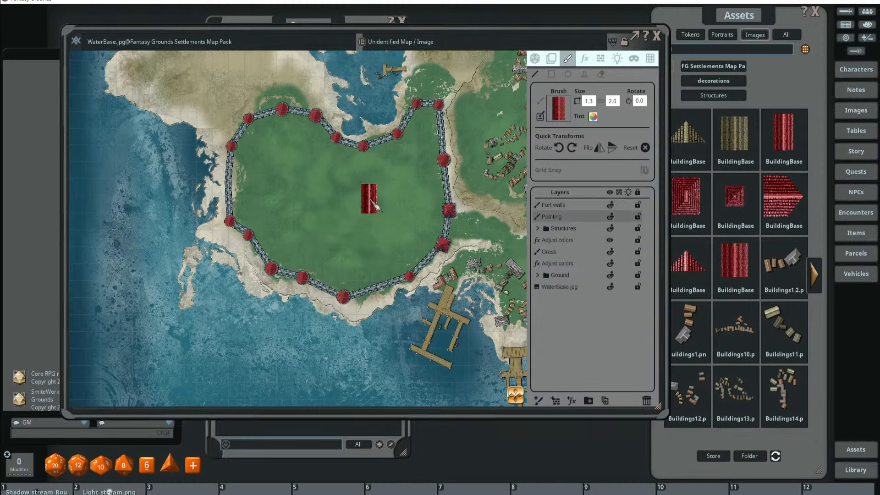
left_click_drag(268, 166, 366, 188)
scroll(360, 150, "up", 1)
scroll(359, 156, "down", 2)
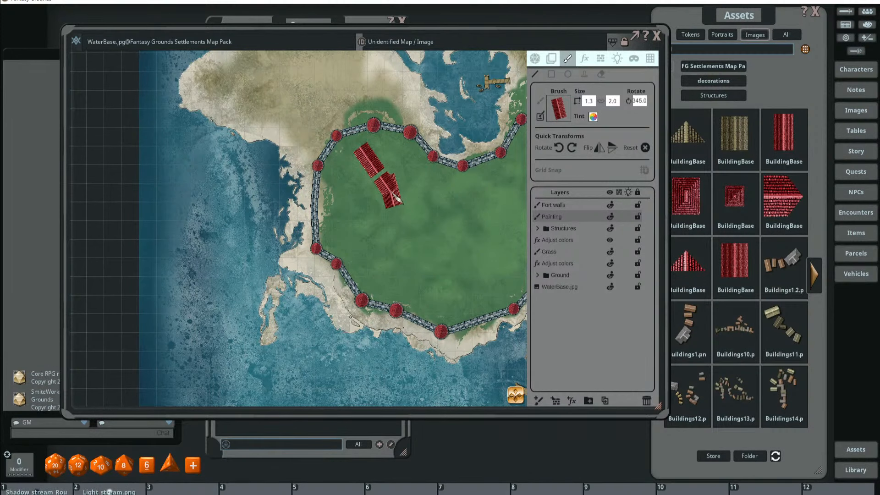
left_click(584, 75)
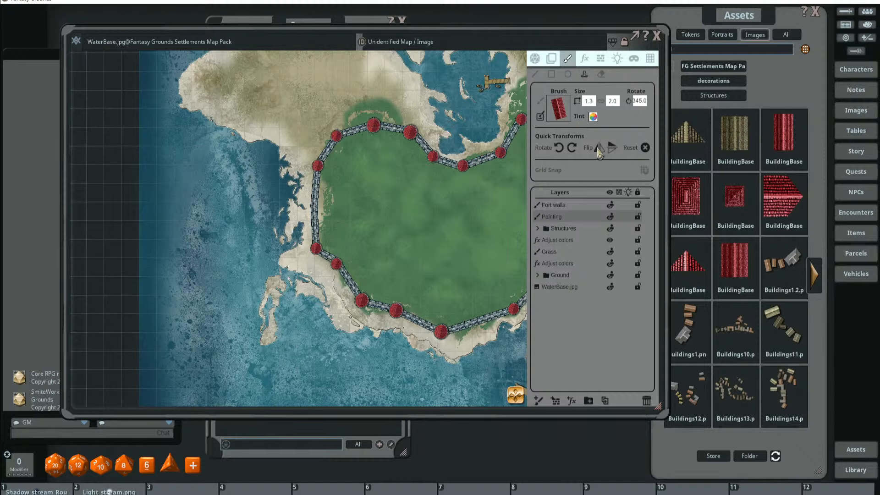
key("shift")
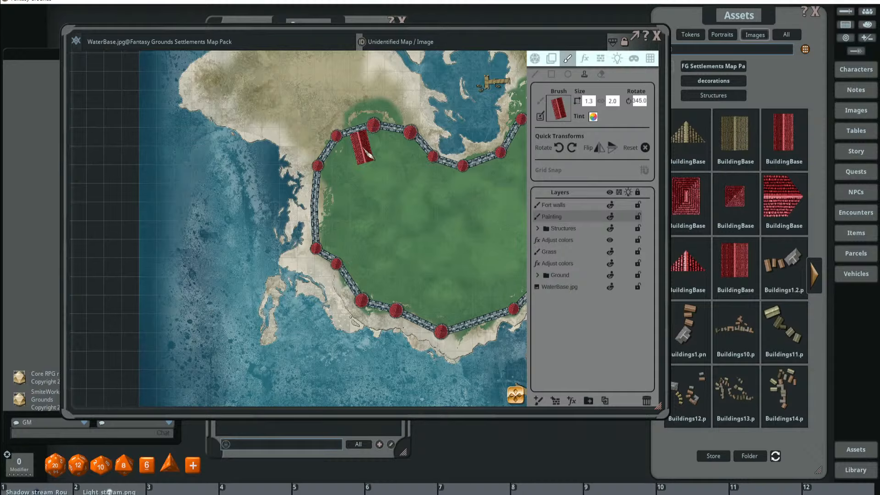
left_click(366, 152)
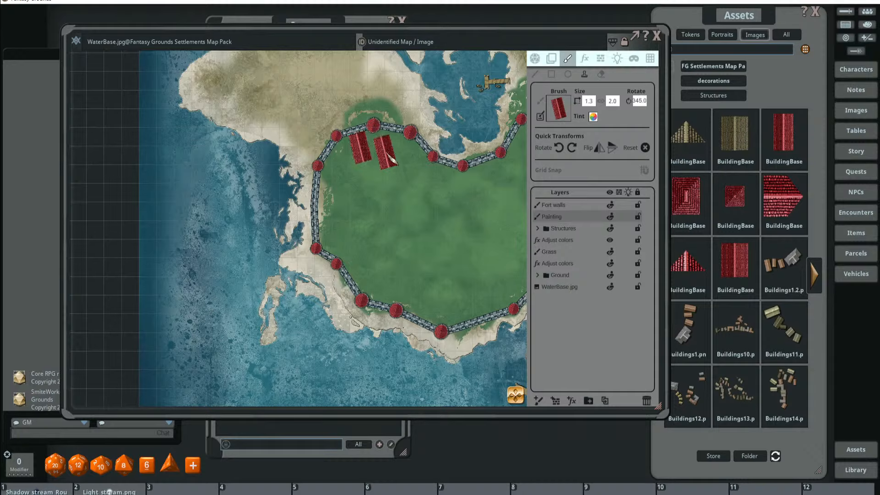
- Try a second red roof stamp rotated to 5 degrees against the fort's west wall, and erase it
scroll(386, 156, "down", 13)
scroll(383, 147, "down", 3)
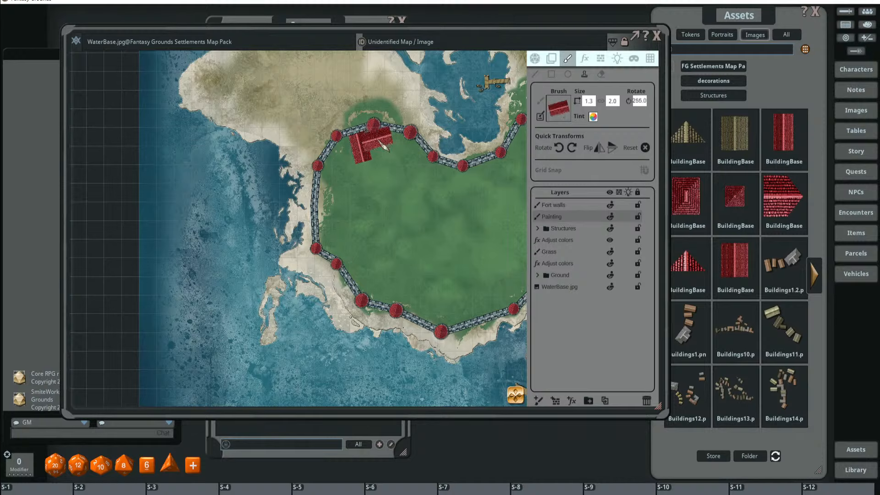
scroll(392, 145, "up", 3)
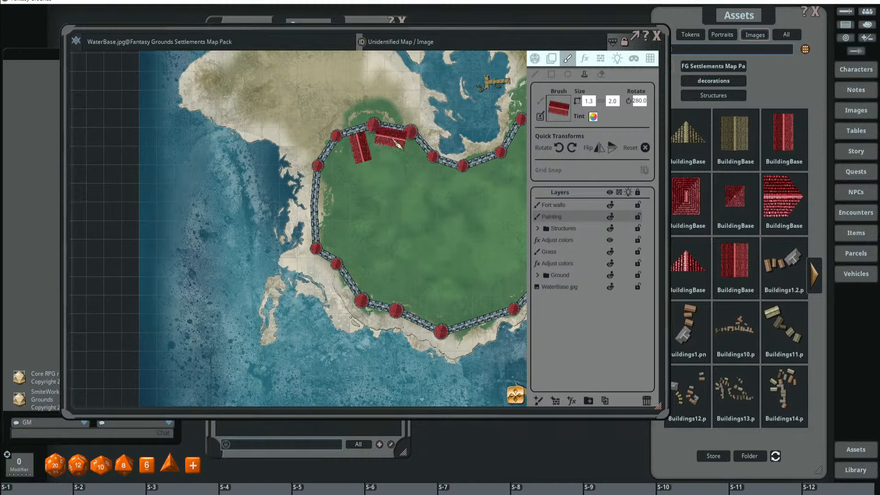
scroll(398, 145, "up", 5)
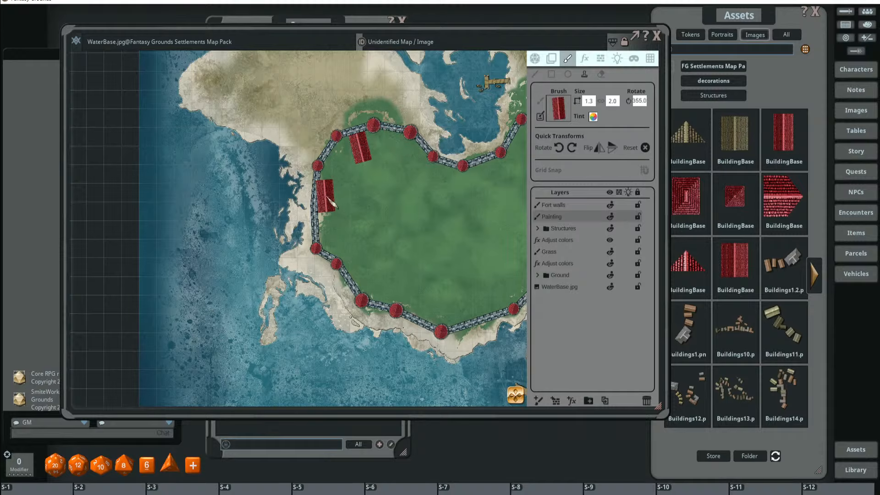
scroll(328, 197, "up", 1)
scroll(328, 196, "up", 1)
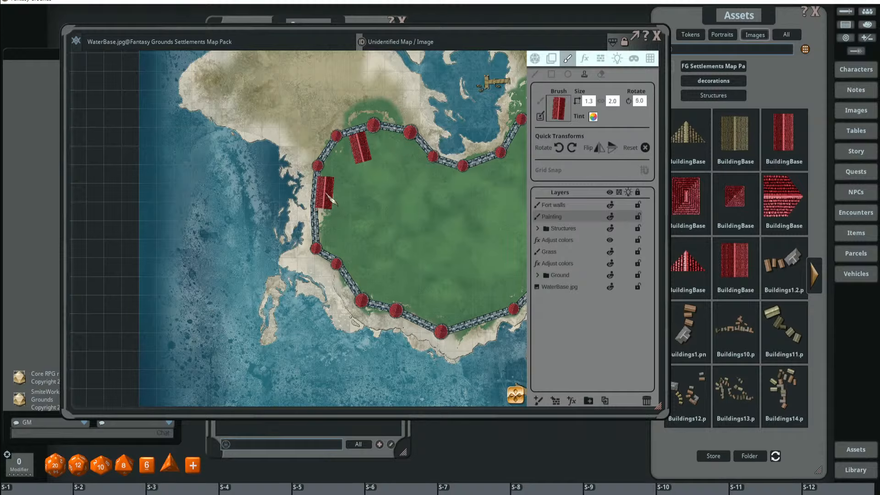
left_click(326, 194, "shift")
scroll(371, 204, "up", 3)
scroll(373, 204, "down", 2)
left_click_drag(392, 209, 373, 190)
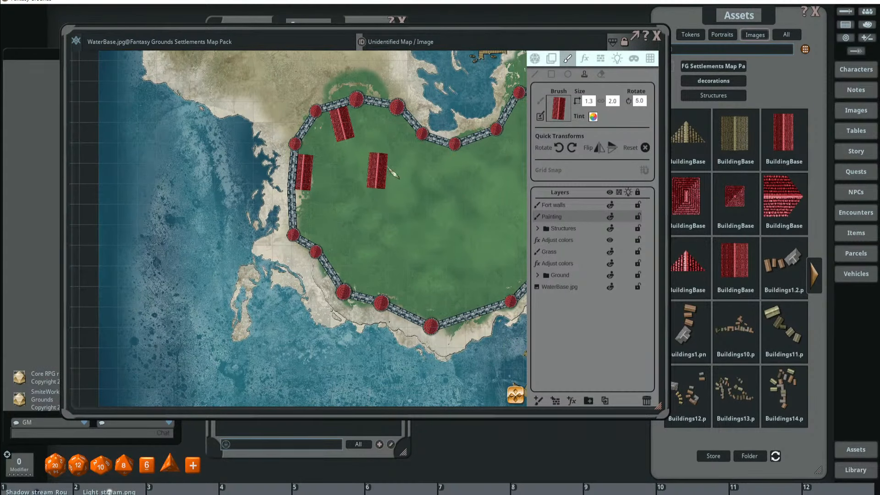
left_click(601, 74)
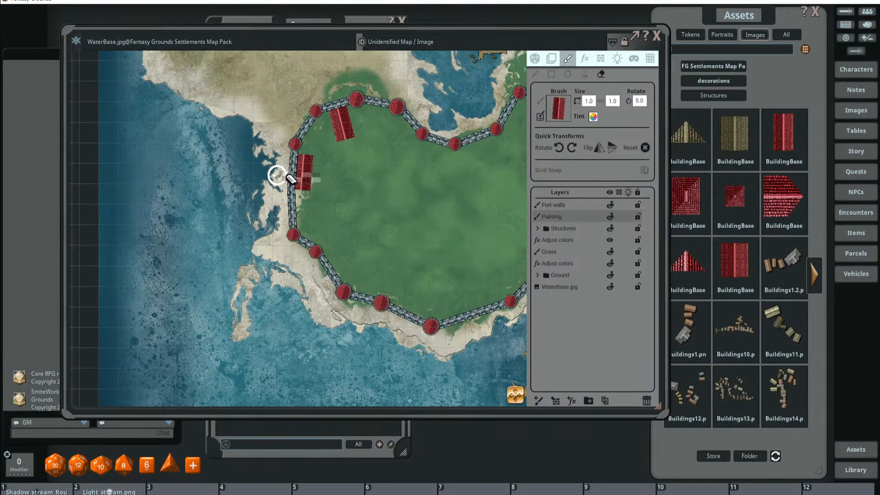
left_click(300, 172)
- Stamp a second red roof rotated to 345 degrees south of the first, near the fort's west wall
left_click(587, 74)
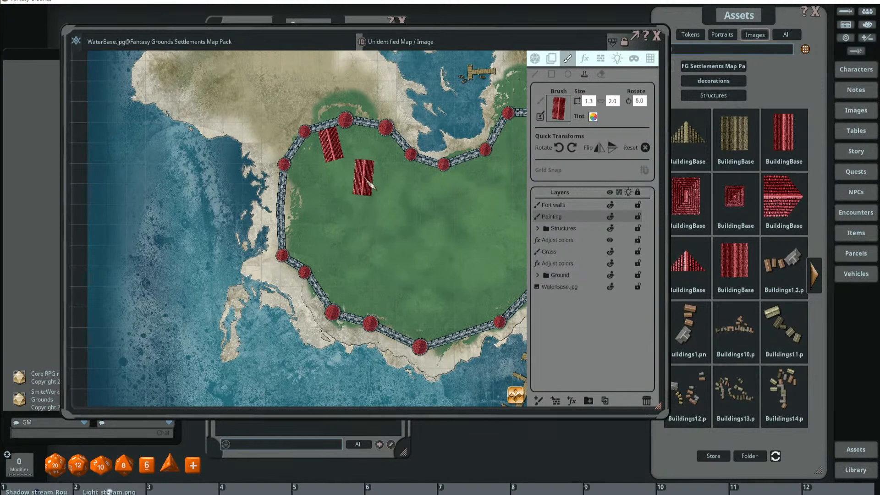
scroll(328, 210, "down", 4)
scroll(329, 205, "down", 4)
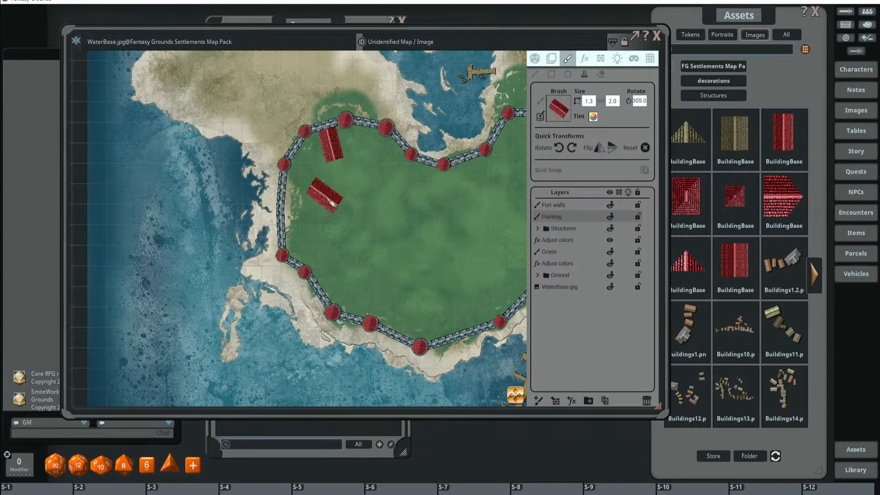
scroll(334, 207, "up", 4)
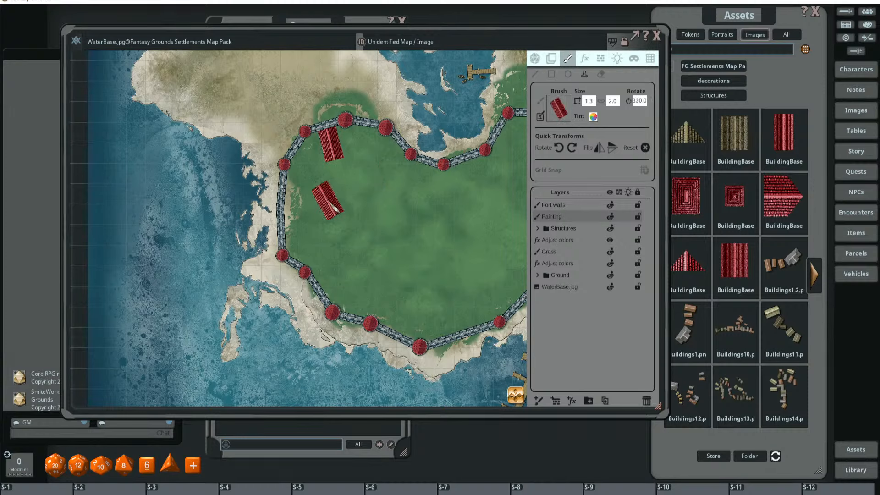
left_click(333, 207)
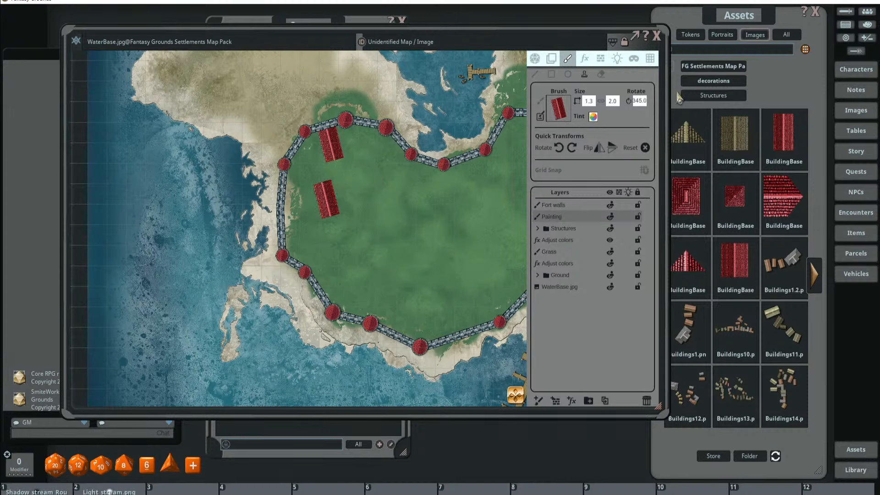
- Open the City_1.jpg background from the FG Settlements Map Pack in an enlarged image window
left_click(748, 13)
left_click(691, 67)
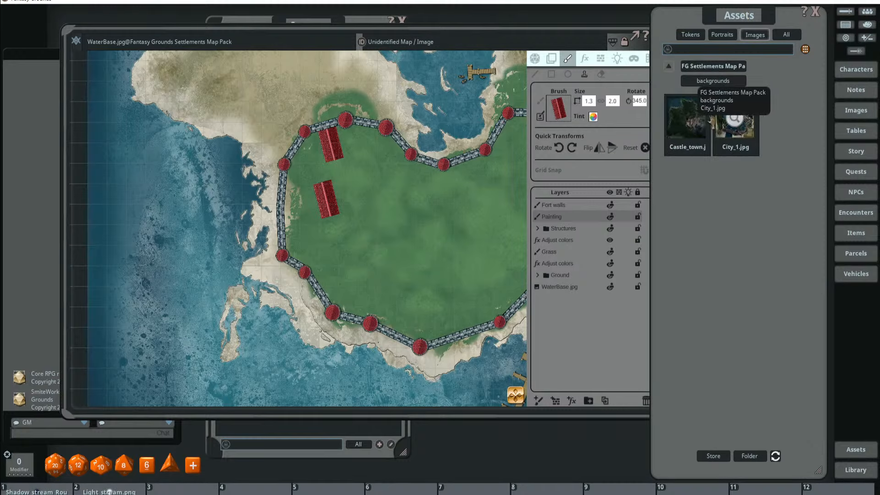
left_click(735, 120)
left_click_drag(482, 139, 188, 43)
left_click(328, 332)
left_click_drag(320, 308, 811, 436)
- Examine how the City_1.jpg map arranges its walls, castle, districts, docks and farmland
scroll(462, 255, "up", 5)
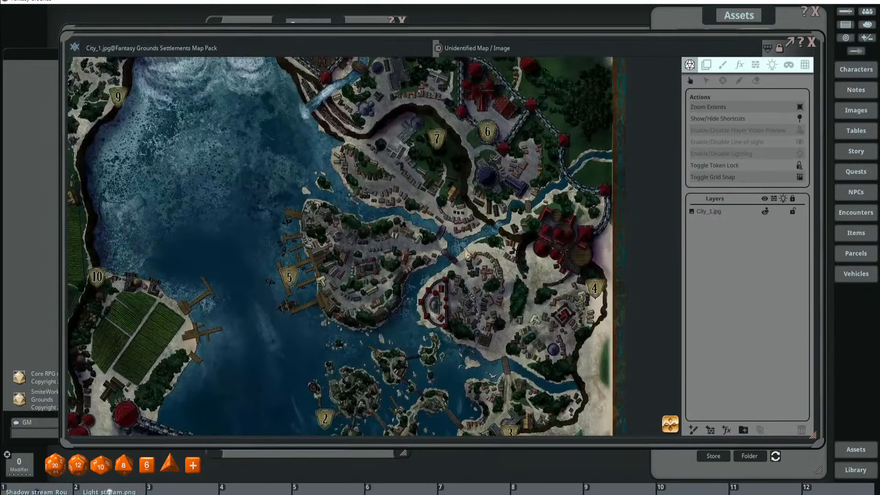
scroll(466, 254, "up", 1)
scroll(550, 260, "down", 4)
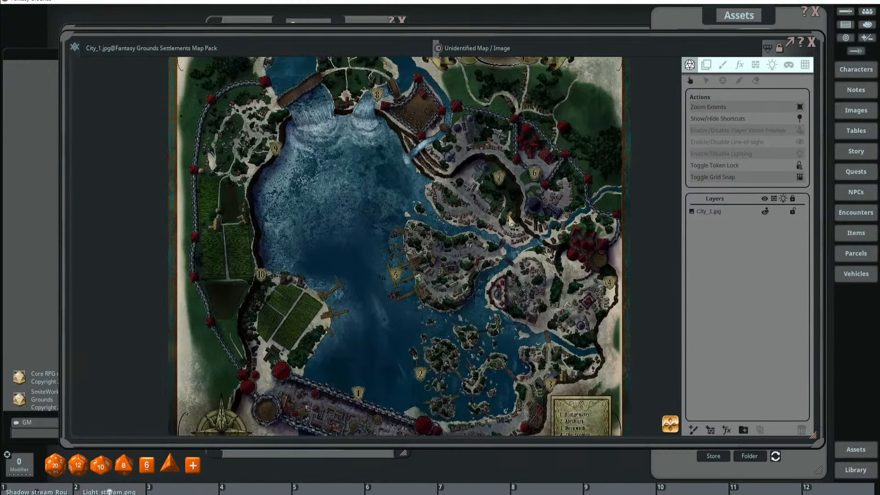
left_click_drag(509, 216, 506, 260)
left_click_drag(494, 291, 510, 246)
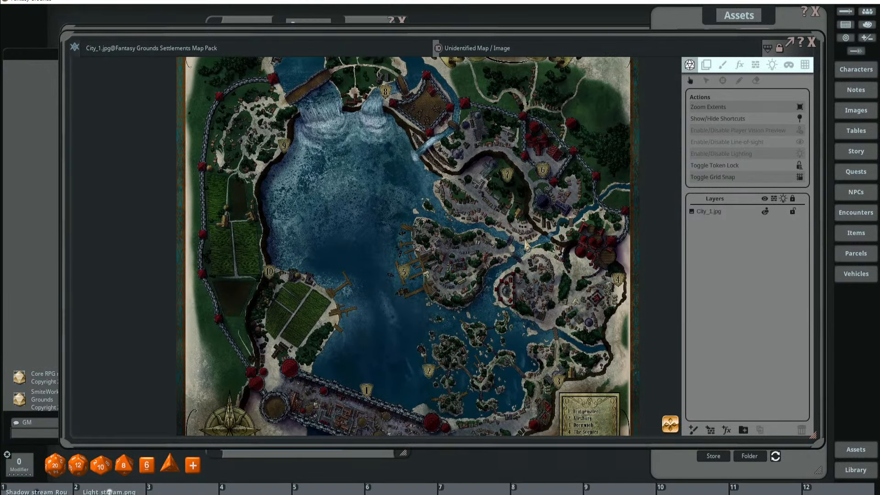
scroll(531, 246, "up", 1)
scroll(544, 243, "up", 1)
left_click_drag(622, 261, 569, 276)
scroll(587, 245, "up", 1)
left_click_drag(556, 231, 550, 269)
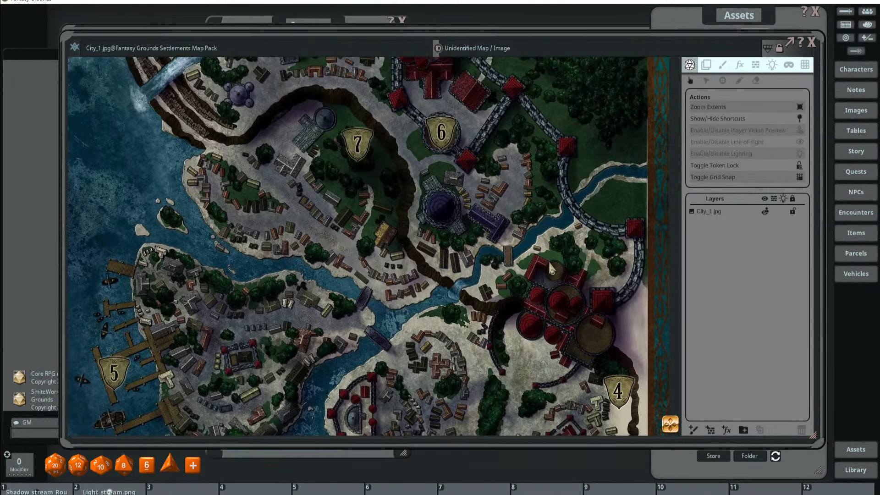
left_click_drag(538, 235, 591, 269)
scroll(590, 269, "down", 3)
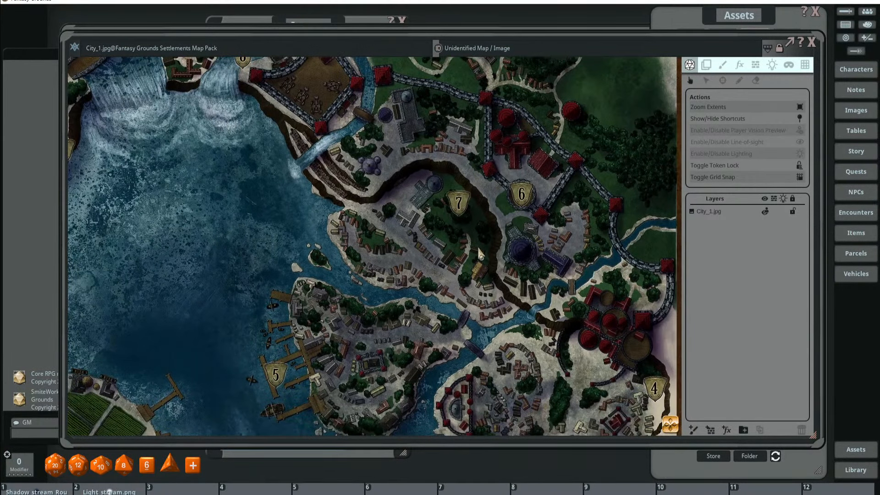
scroll(478, 253, "down", 2)
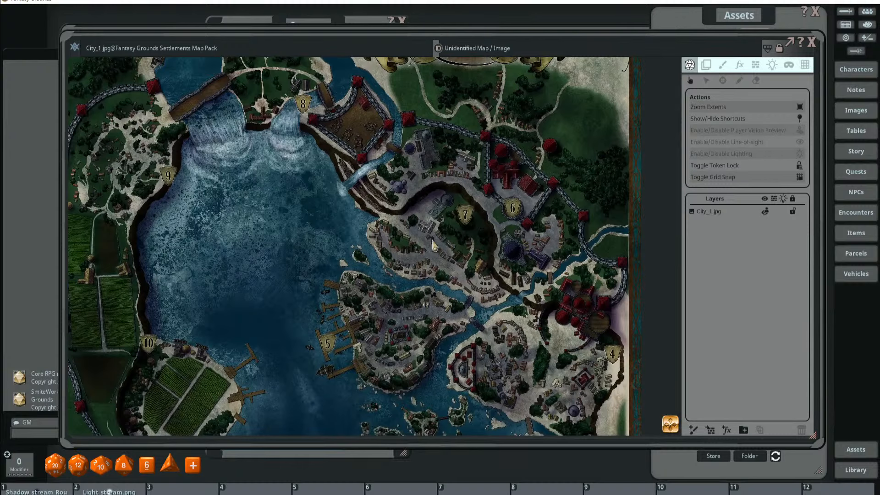
left_click_drag(453, 261, 514, 281)
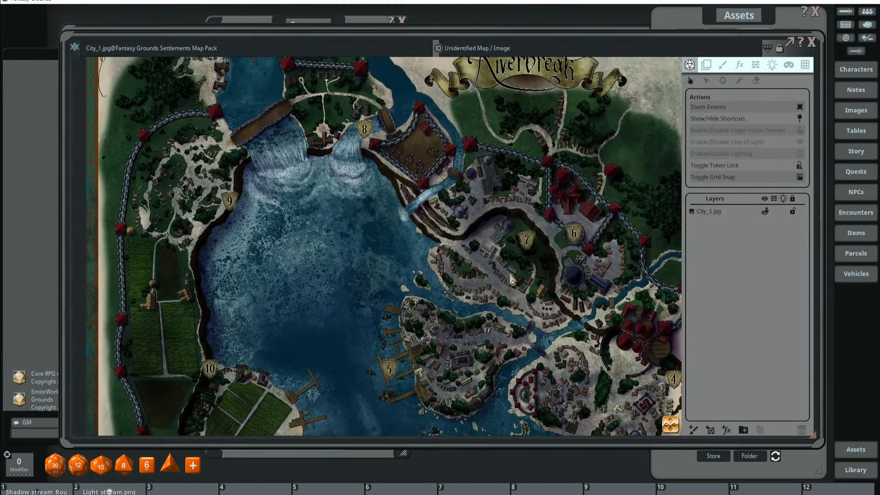
scroll(632, 192, "down", 2)
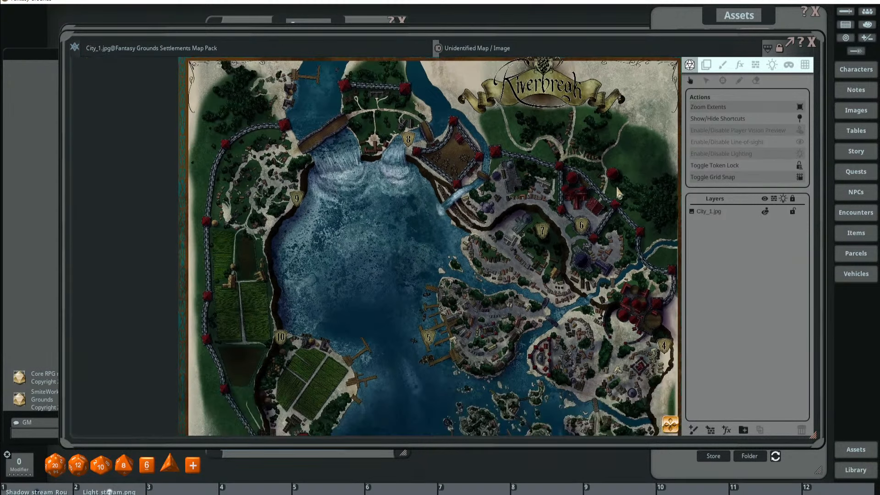
left_click_drag(609, 168, 598, 118)
left_click_drag(548, 223, 563, 181)
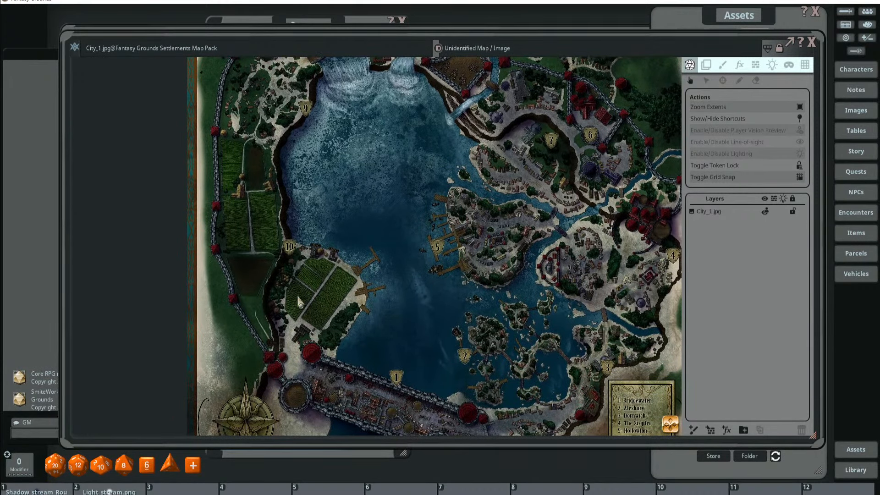
- Look closer at the western farmland and the island docks on City_1.jpg, and close the image
scroll(421, 189, "up", 2)
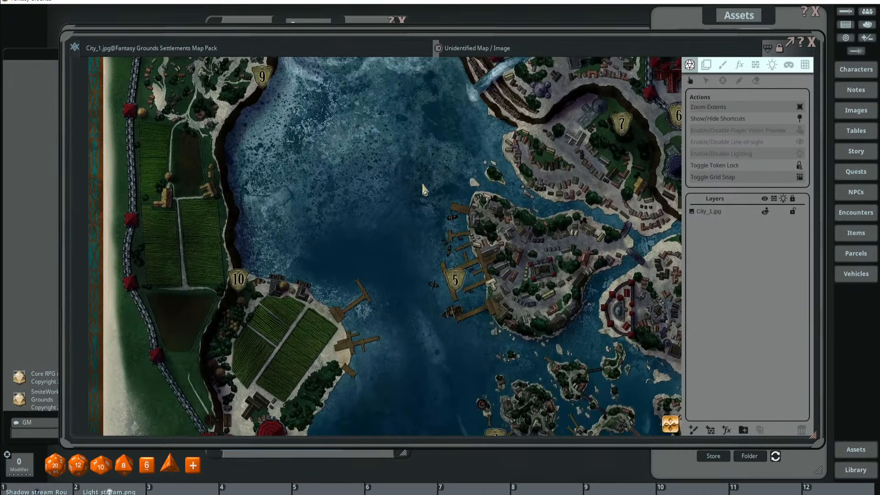
scroll(385, 190, "down", 2)
scroll(399, 181, "up", 2)
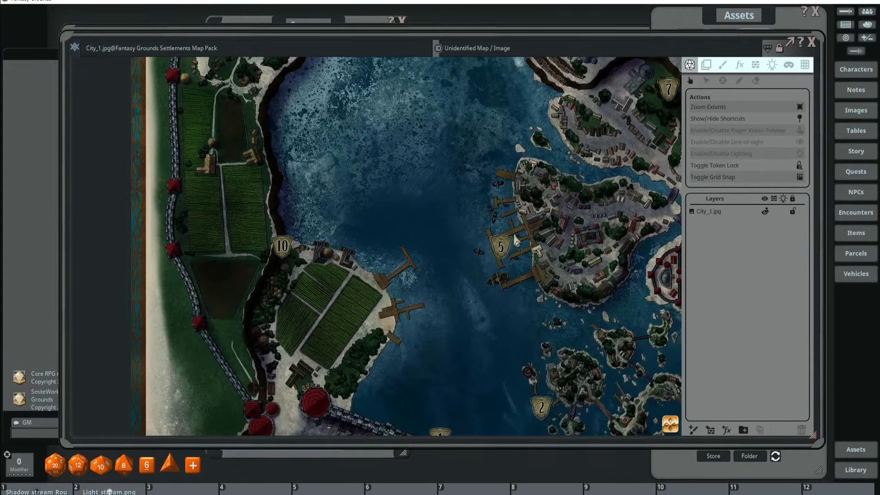
scroll(517, 238, "up", 2)
left_click_drag(560, 239, 447, 207)
scroll(446, 205, "down", 2)
left_click_drag(381, 195, 430, 203)
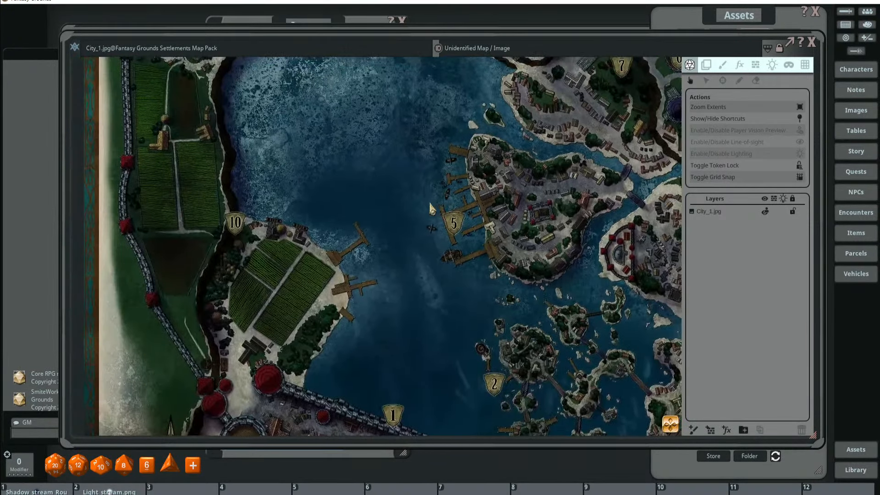
left_click(812, 42)
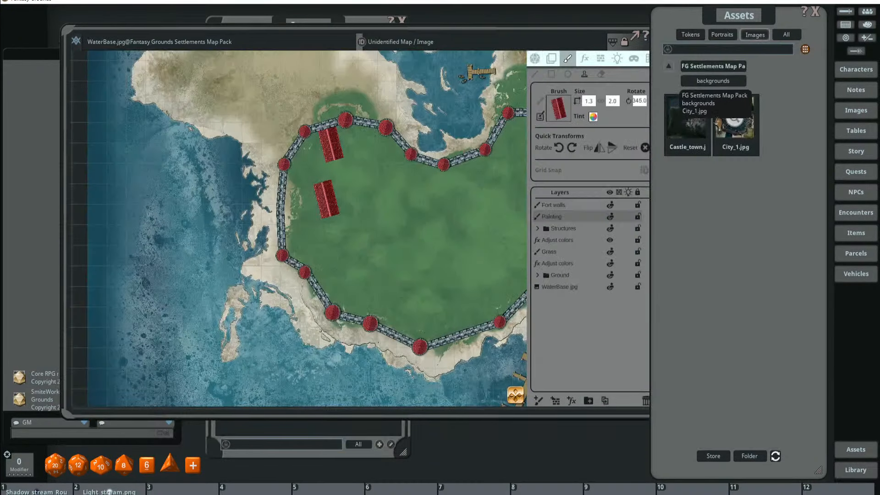
- Create an image record from the Castle_town.jpg background and open it in an enlarged image window
left_click(687, 117)
left_click_drag(475, 158, 333, 87)
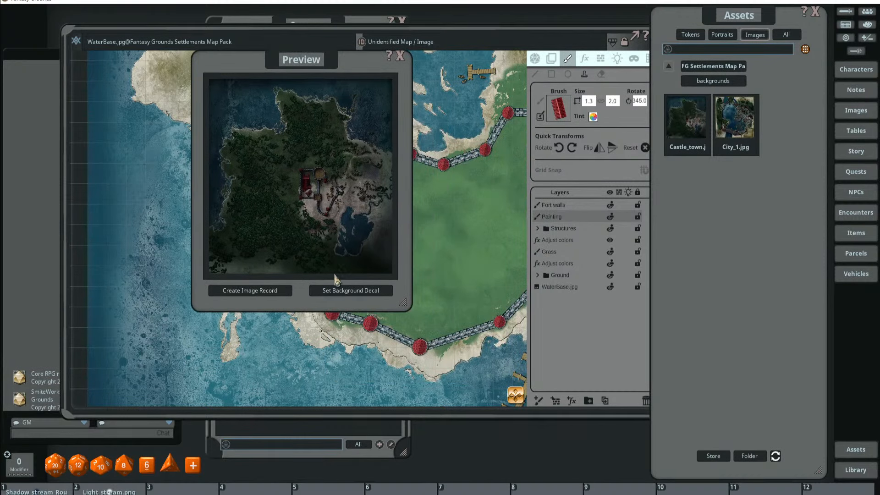
left_click(259, 293)
left_click_drag(429, 126, 150, 31)
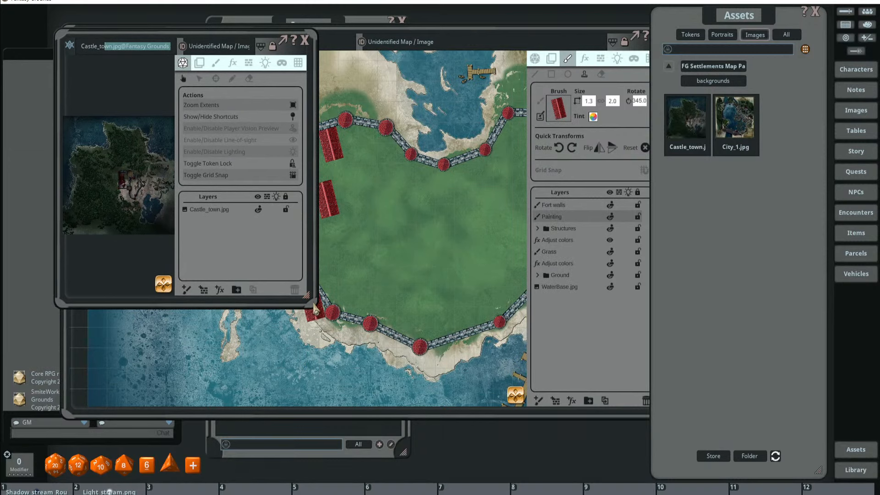
left_click_drag(316, 305, 774, 454)
- Examine how the Castle_town.jpg map combines red roofs into a castle inside its walls, and close the image
scroll(410, 280, "up", 5)
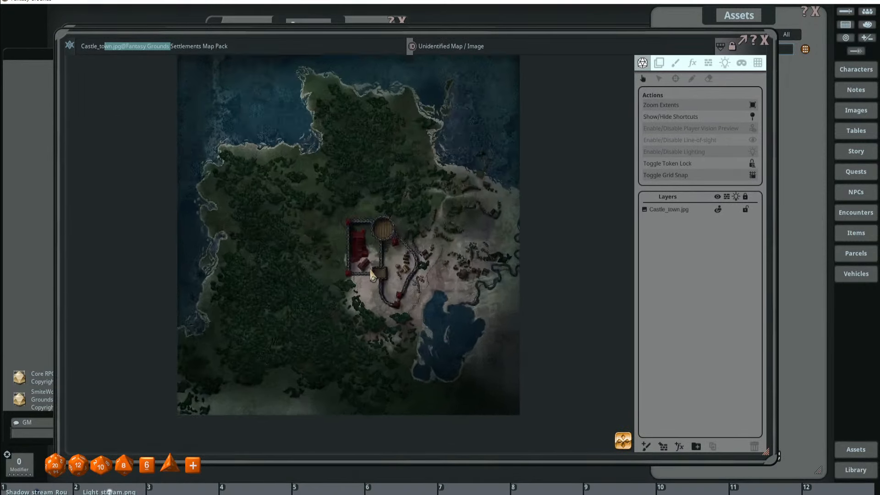
scroll(410, 281, "up", 4)
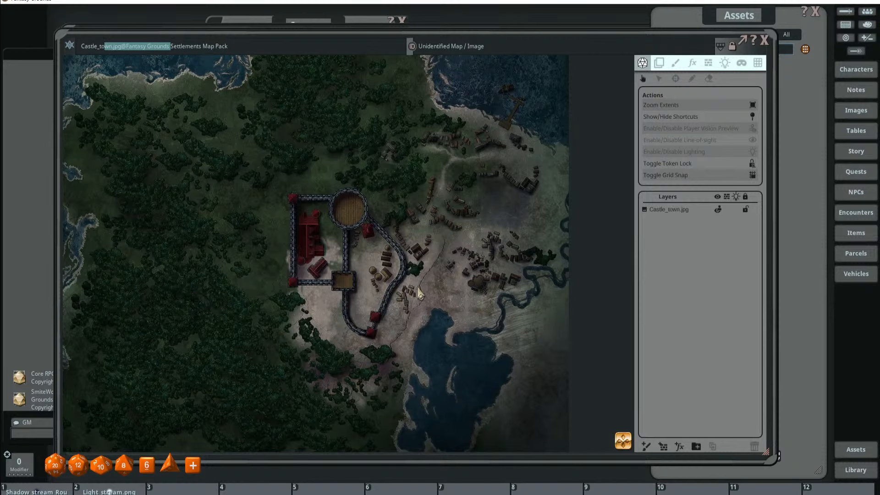
scroll(308, 257, "up", 4)
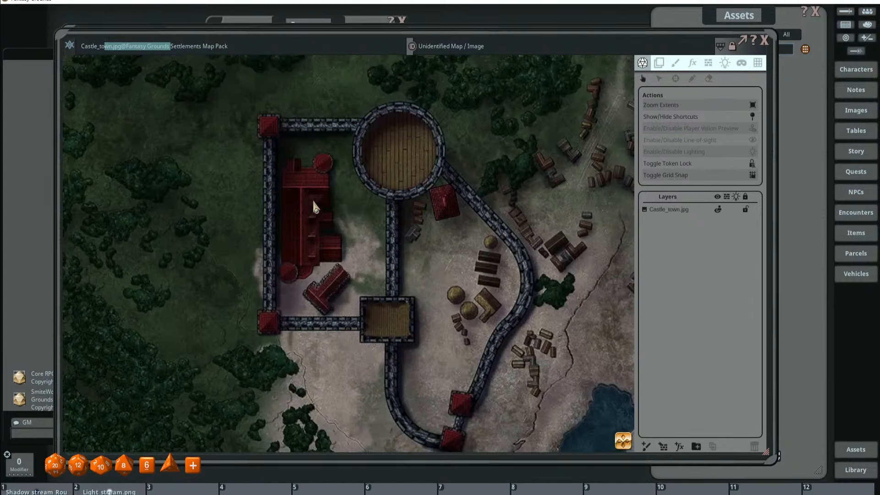
scroll(322, 253, "down", 3)
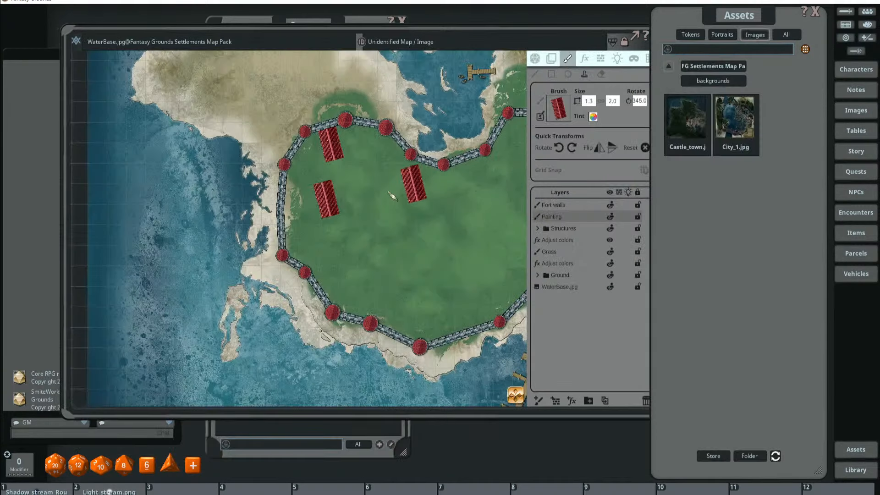
- Stamp a 1.3 by 2.0 red roof rotated to 75 degrees as a wing on the second roof's east side
scroll(424, 181, "down", 3)
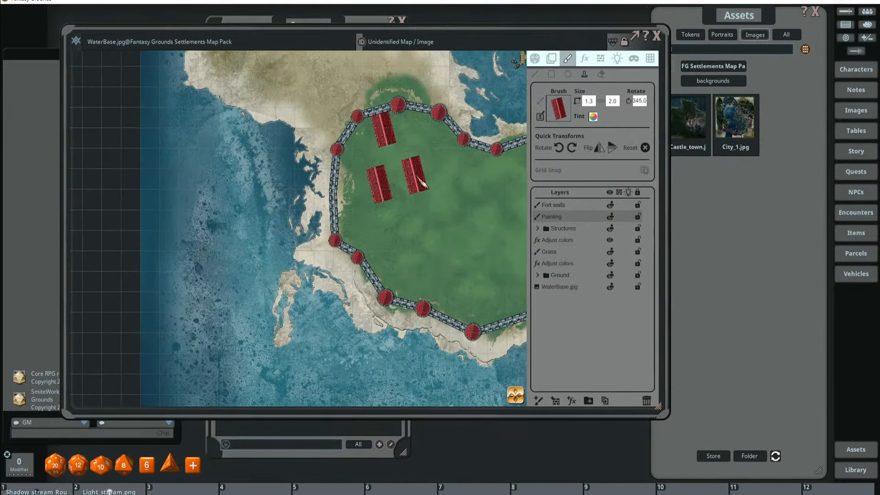
scroll(423, 179, "down", 2)
left_click_drag(423, 178, 362, 209)
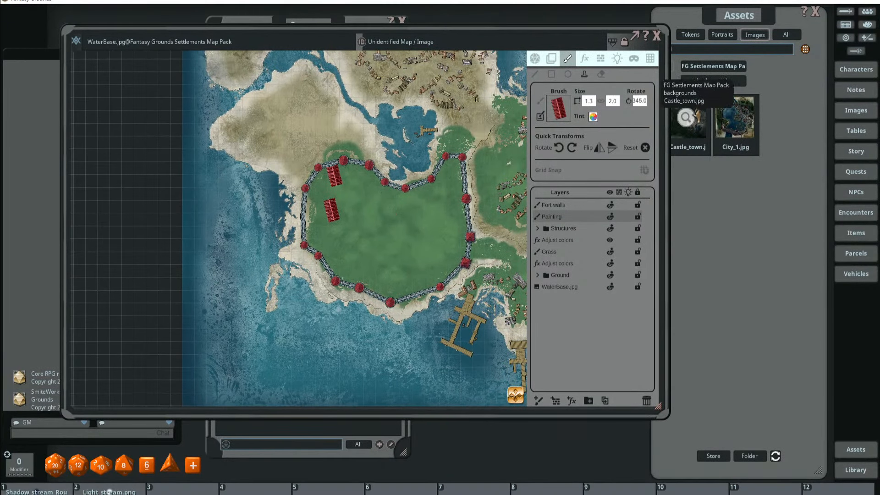
left_click(687, 117)
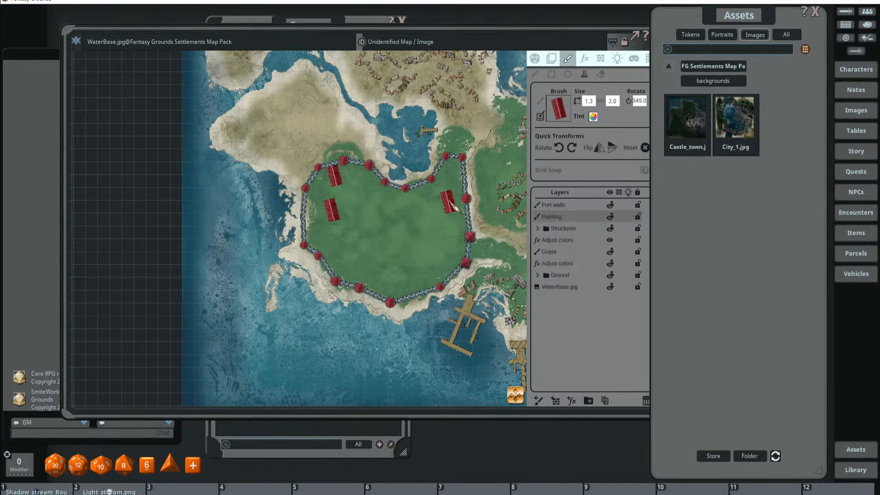
left_click_drag(447, 204, 347, 202)
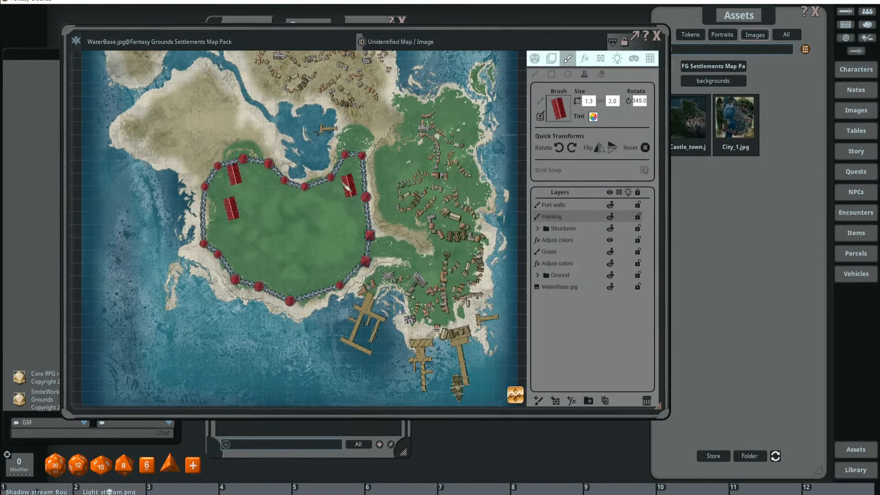
left_click_drag(299, 184, 351, 198)
scroll(276, 241, "up", 4)
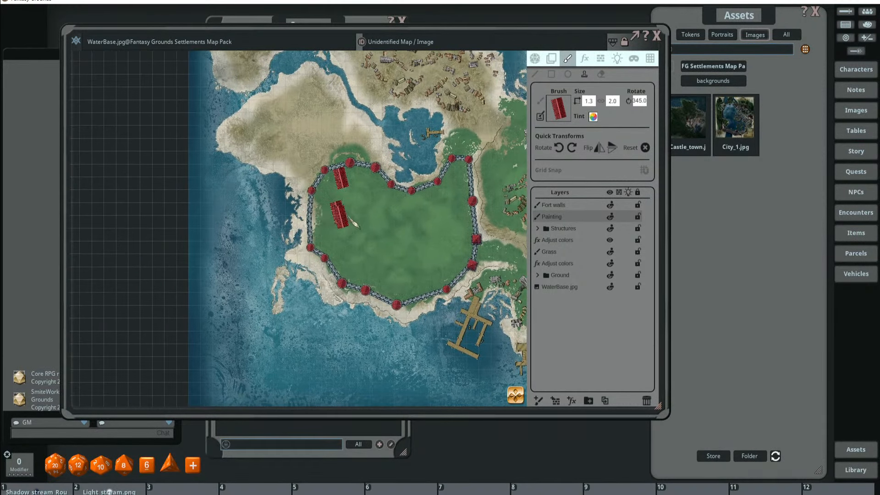
scroll(359, 205, "up", 6)
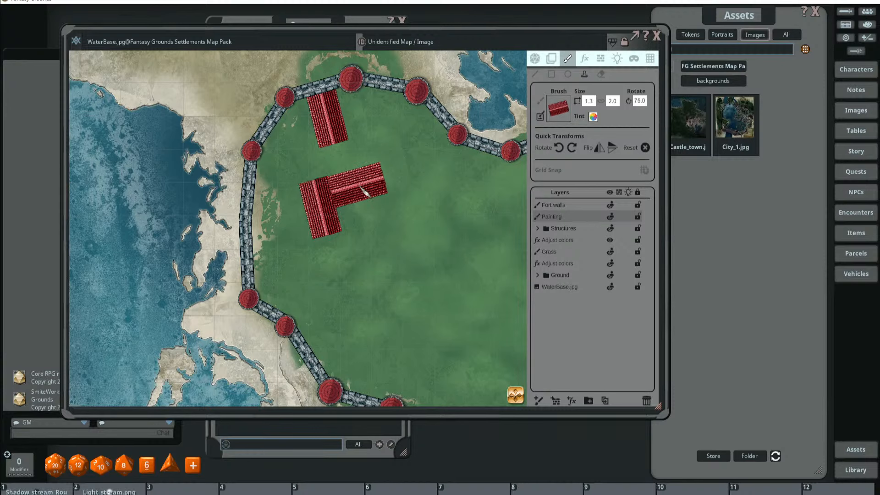
left_click(364, 190)
- Resize the red roof brush to 1.6 by 1.6, rotate it to 345 degrees and stamp it at the wing's east end
scroll(398, 197, "down", 2)
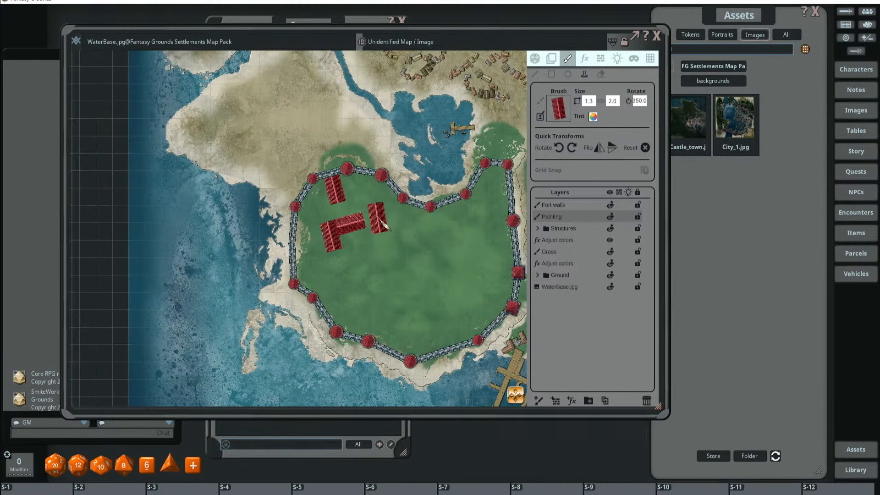
scroll(384, 225, "down", 1)
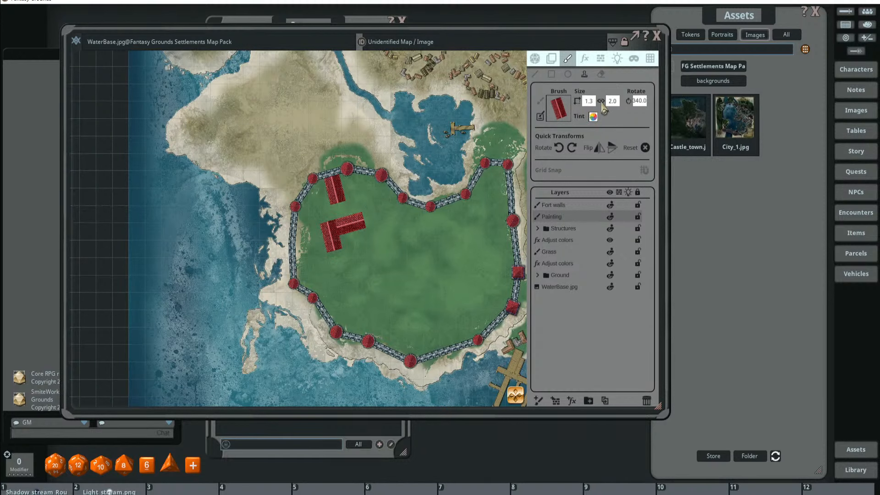
left_click(589, 102)
scroll(402, 213, "up", 1)
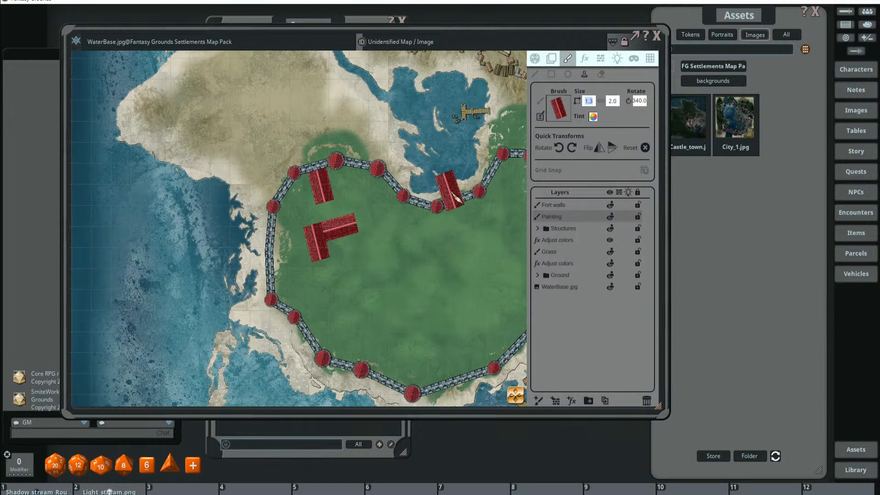
key("Return")
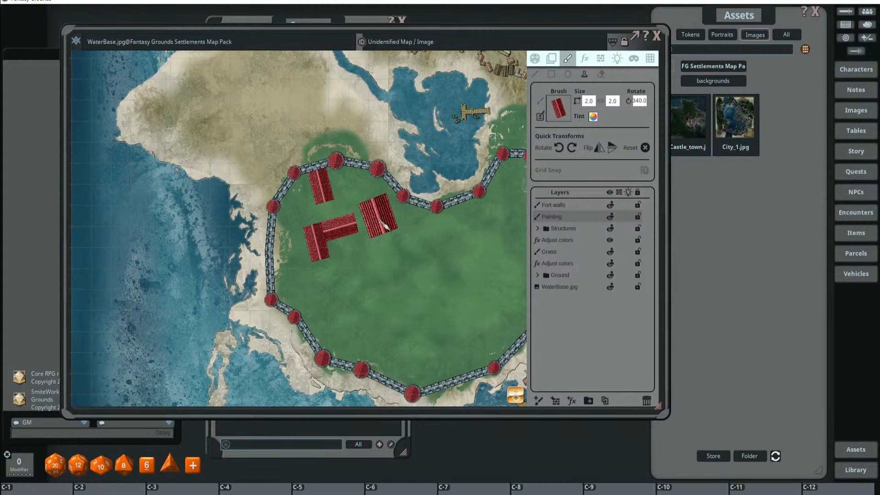
scroll(362, 230, "up", 3)
scroll(372, 225, "up", 1)
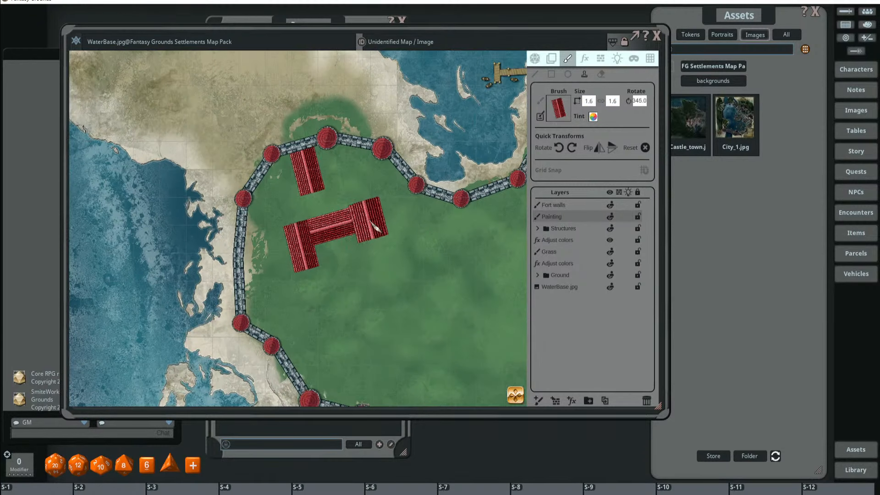
scroll(376, 228, "up", 1)
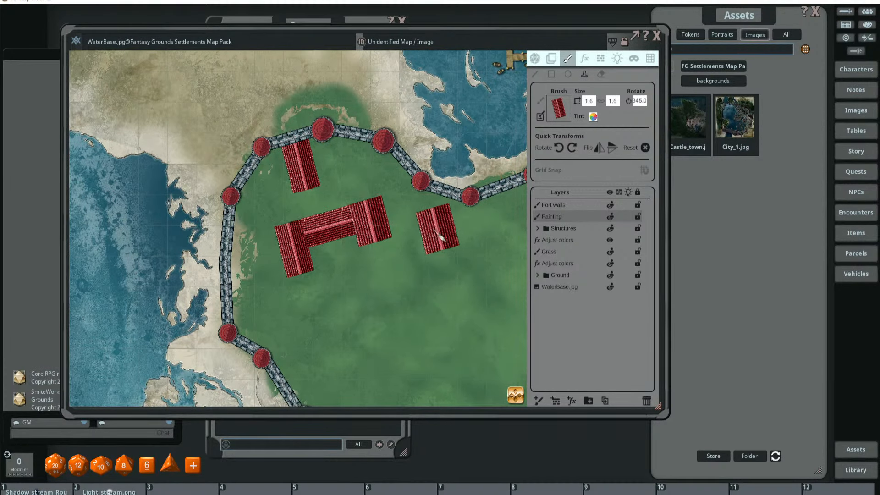
- Narrow the red roof brush to 1.0 by 1.6 and stamp it against the east side of the square roof
left_click_drag(408, 228, 366, 223)
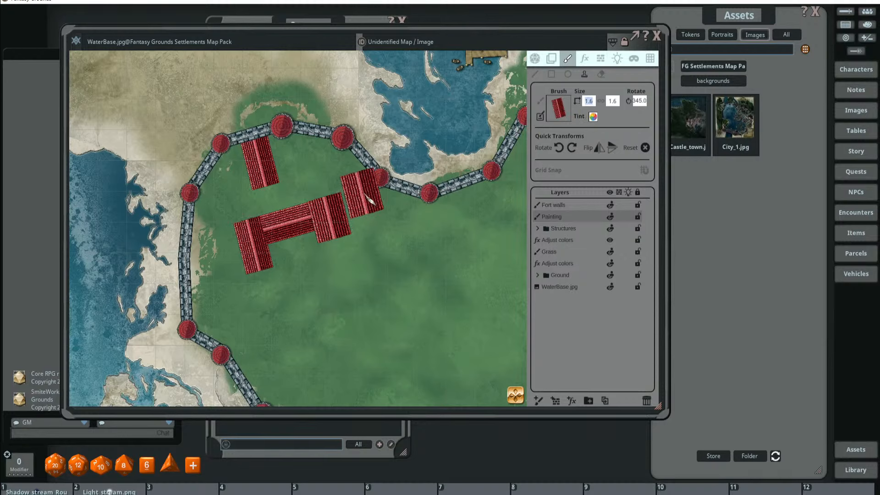
type("3")
left_click(594, 100)
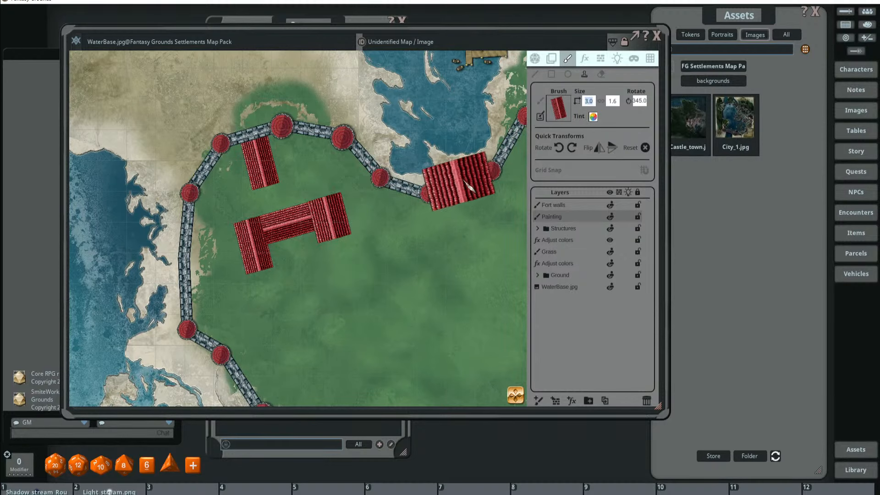
type("1")
left_click(614, 100)
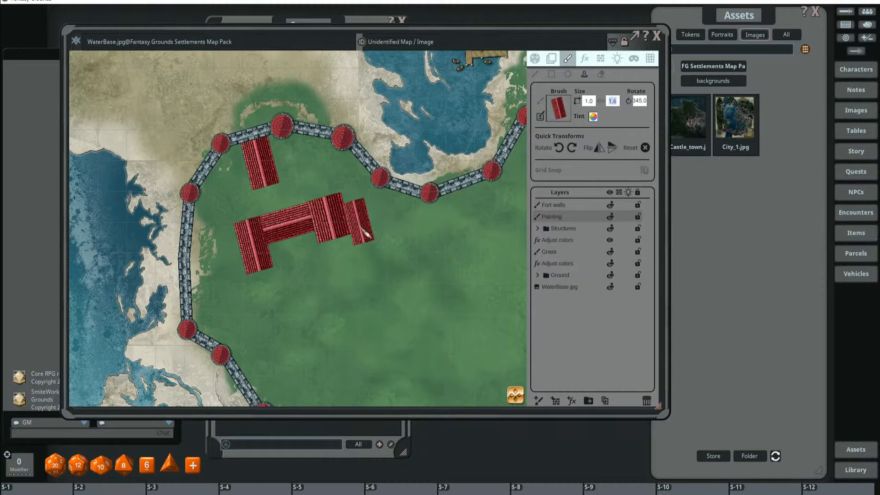
scroll(366, 235, "down", 1)
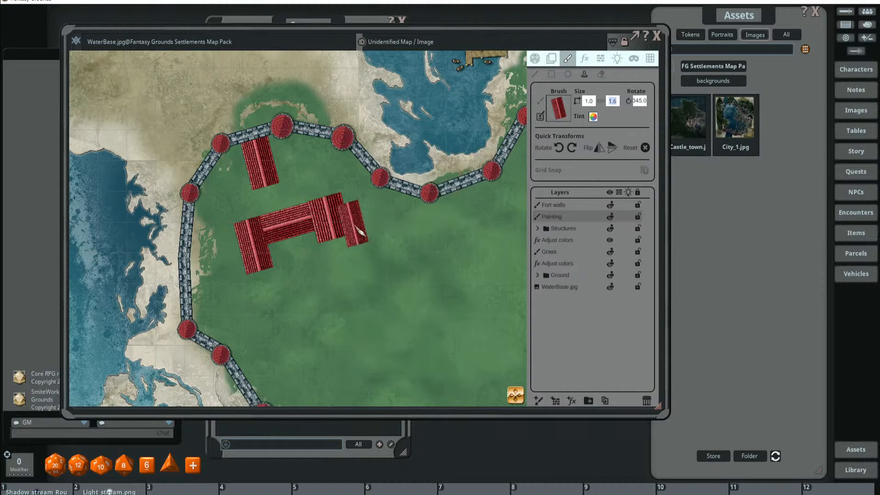
key("shift")
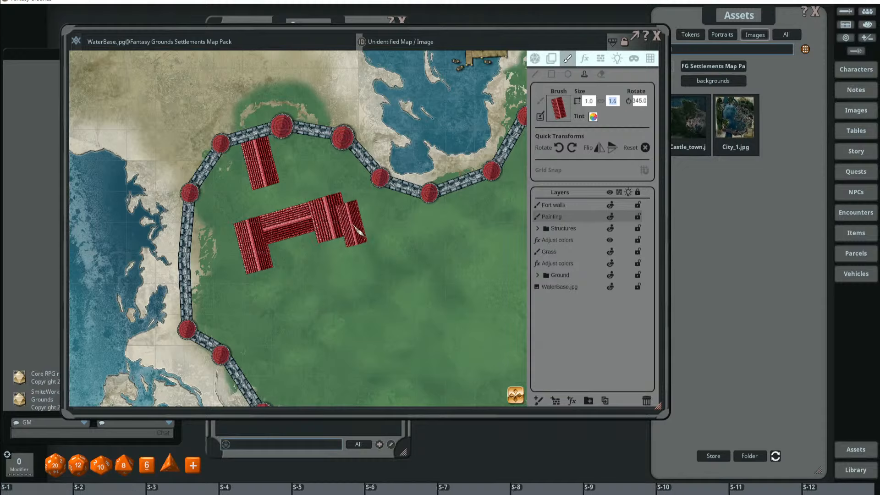
left_click(360, 231)
- Stamp a 1.0 by 1.6 red roof rotated to 75 degrees between the building's southwest side and the fort's west wall
scroll(313, 273, "up", 14)
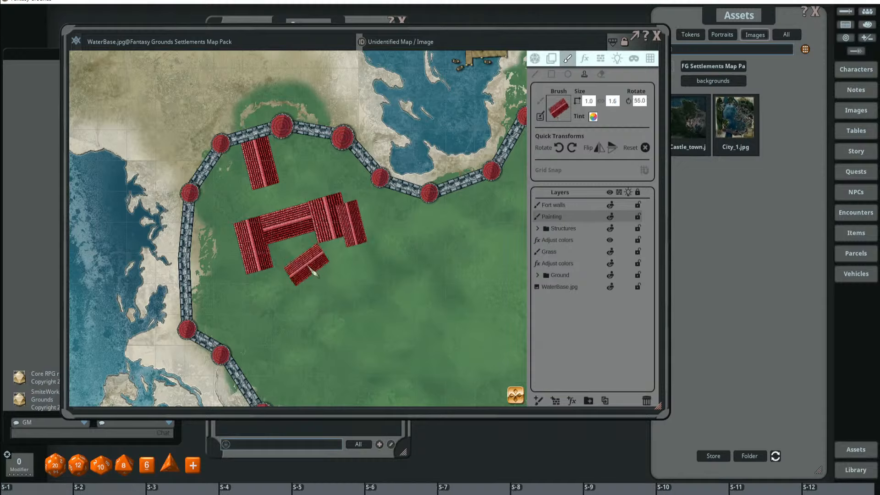
scroll(279, 291, "up", 5)
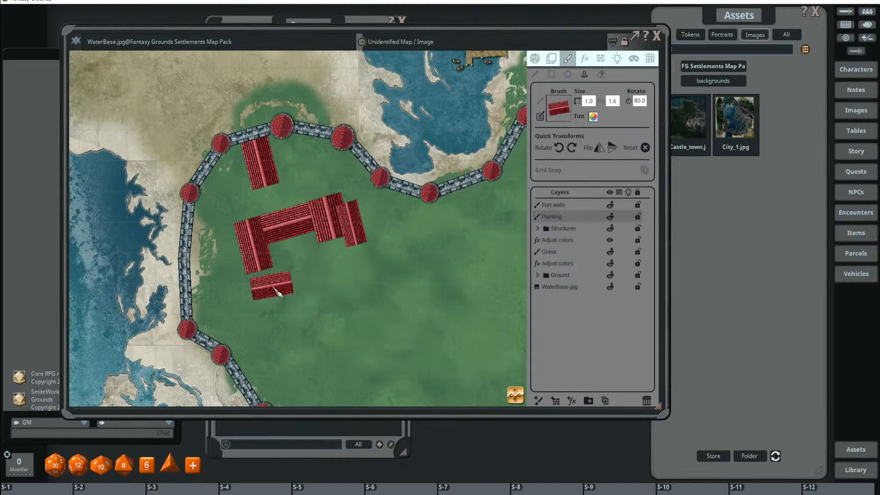
scroll(278, 291, "down", 1)
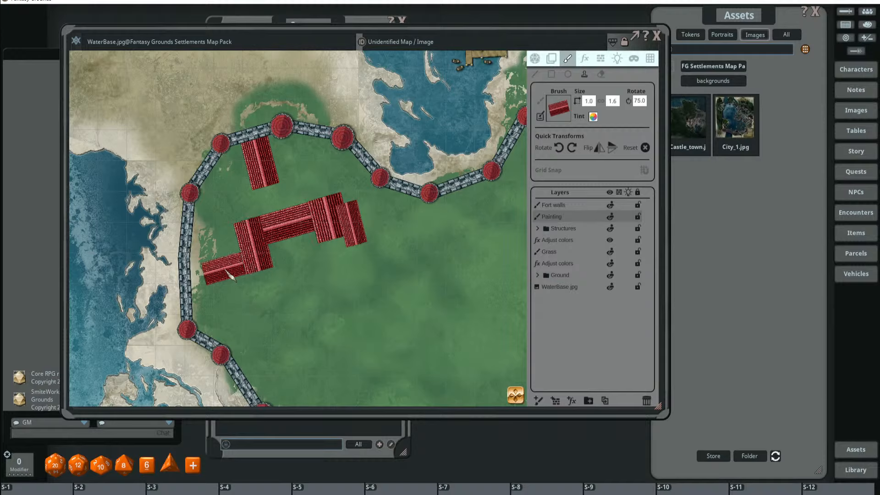
left_click(225, 270)
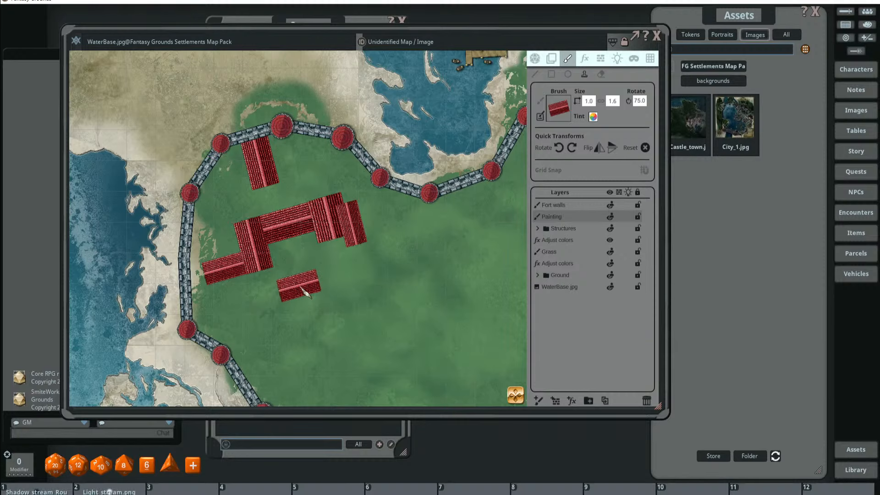
- Enlarge the red roof brush to 1.3 by 2.0 and stamp a separate building at 75 degrees south of the joined roofs
left_click_drag(279, 295, 284, 230)
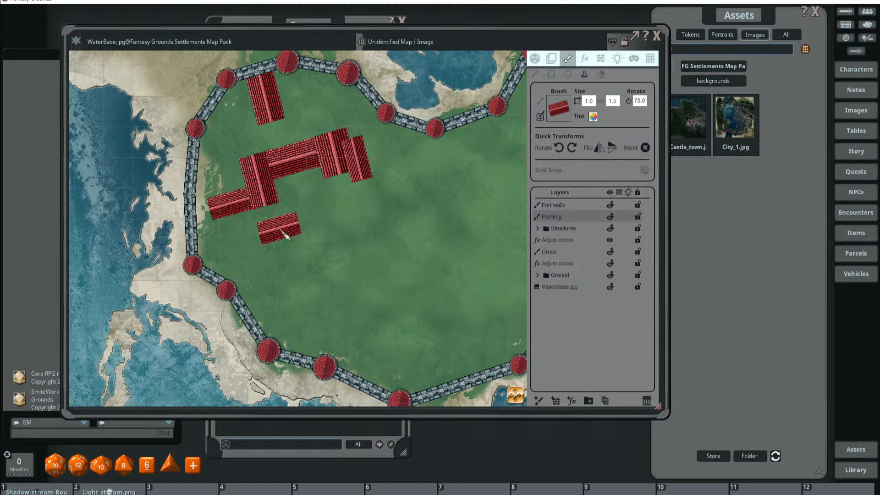
scroll(282, 231, "up", 3)
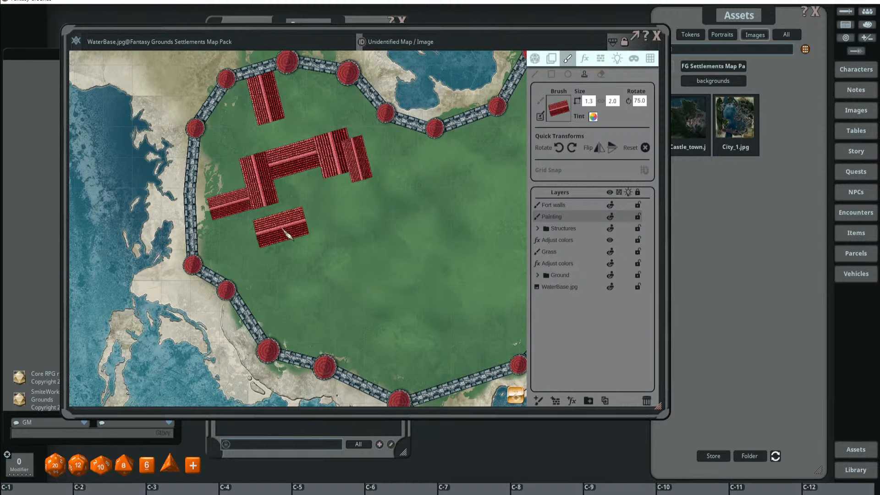
left_click(282, 231)
- Open the Structures folder in the decorations assets of the FG Settlements Map Pack
scroll(409, 277, "down", 3)
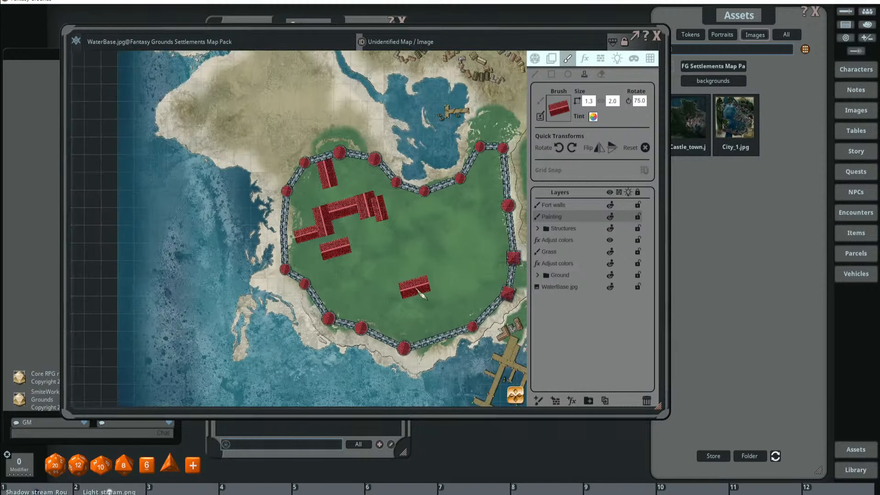
left_click_drag(417, 291, 418, 308)
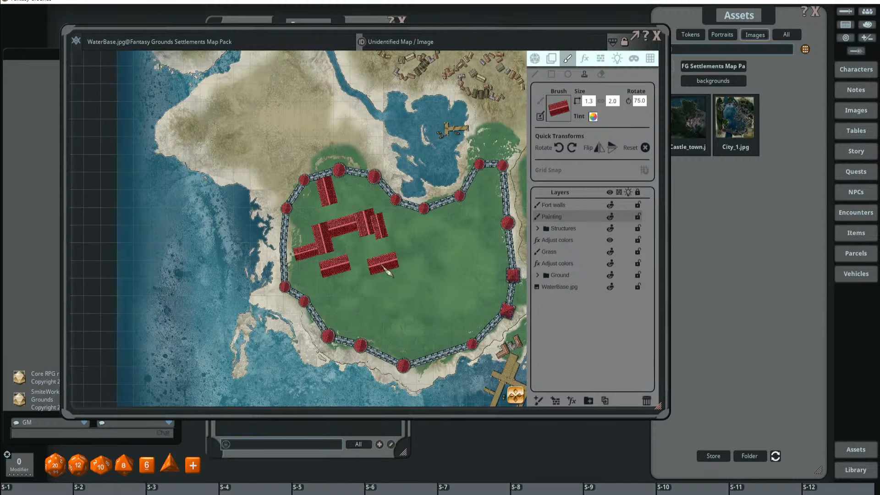
mouse_move(746, 15)
left_mouse_down()
mouse_move(704, 43)
mouse_move(738, 26)
left_mouse_up()
left_click(704, 78)
left_click(726, 114)
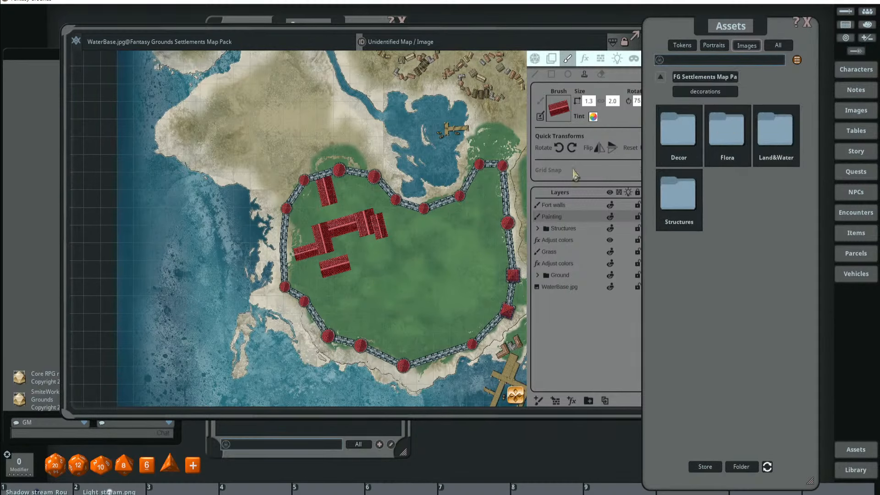
left_click(658, 217)
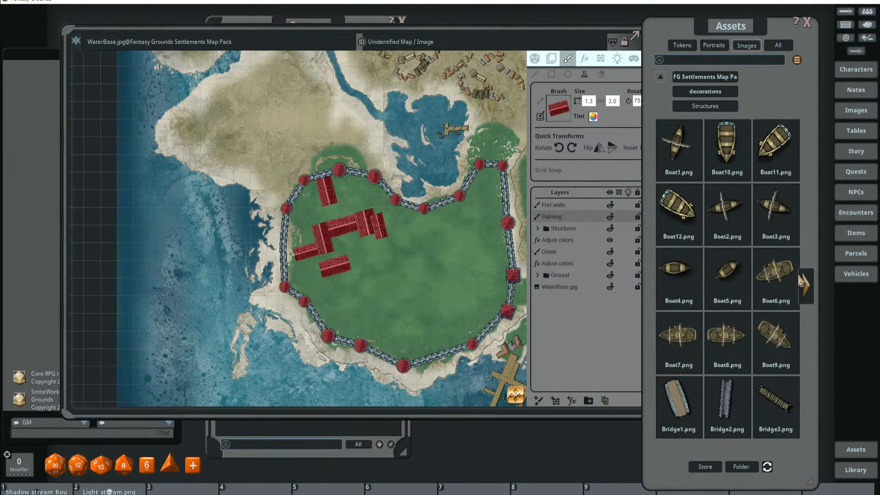
- Browse the Structures assets to the red BuildingBase roof pieces and move the Assets window clear of the map's layer controls
left_click(807, 286)
left_click(808, 288)
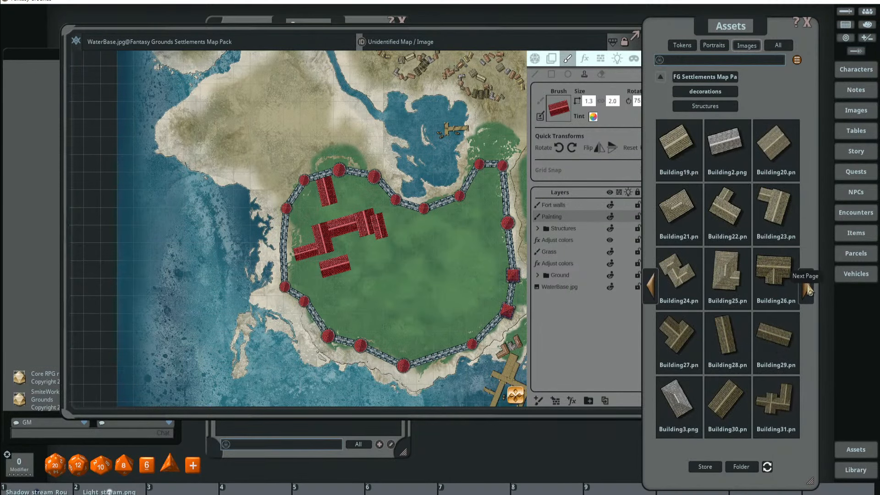
left_click(809, 289)
left_click(809, 289)
left_click(809, 289)
left_click(808, 288)
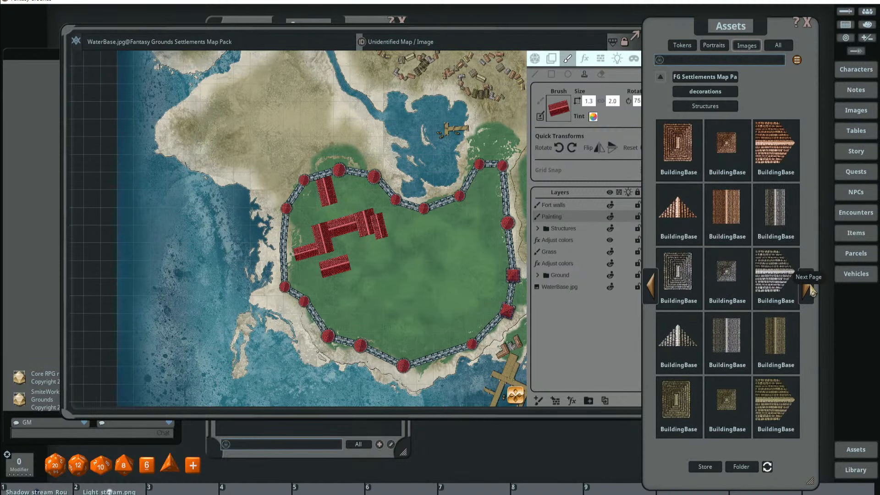
left_click(809, 289)
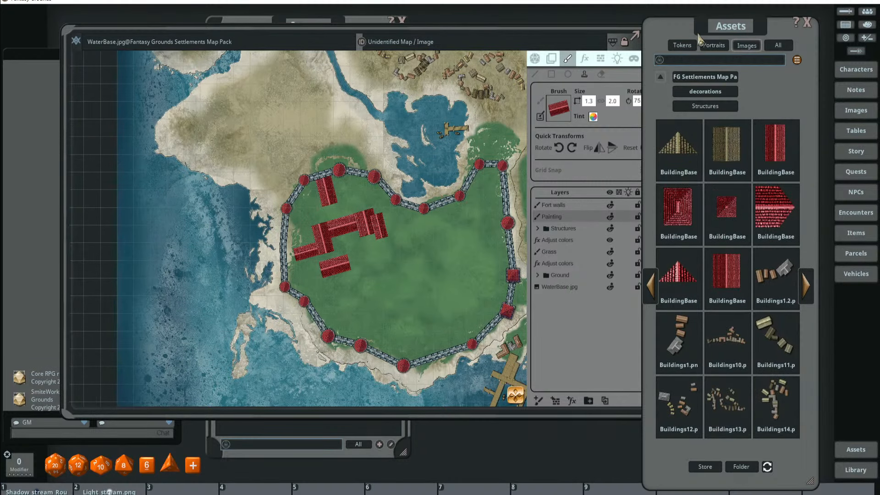
left_click_drag(698, 40, 715, 32)
scroll(421, 275, "up", 3)
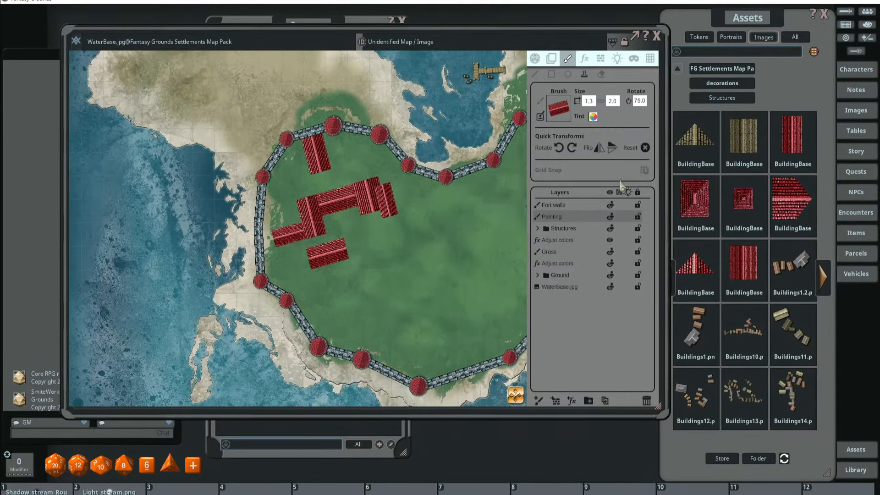
- Stamp the small square red roof at size 0.8, rotated 165°, in the inner corner beside the west hall
left_click_drag(743, 197, 571, 116)
key("shift")
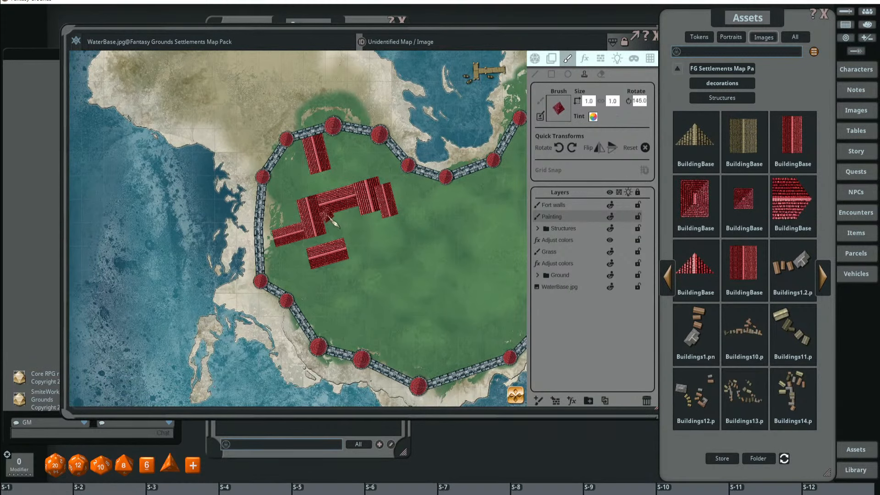
scroll(335, 223, "up", 6)
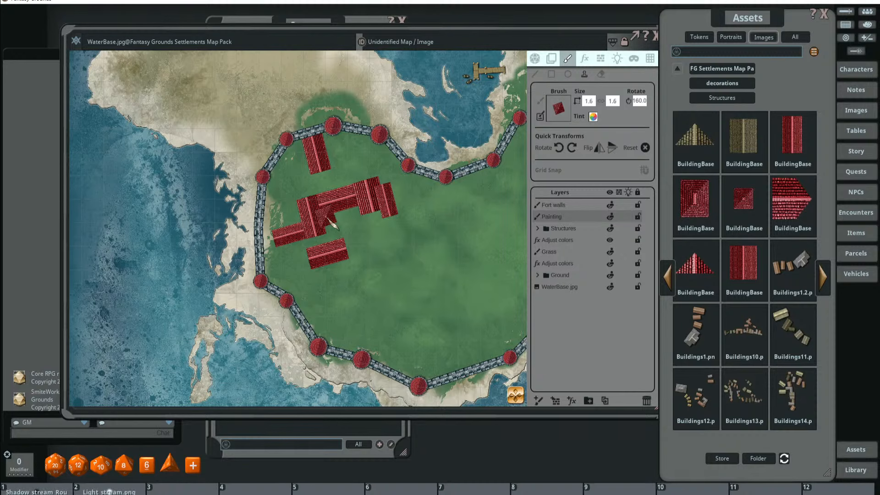
scroll(335, 224, "up", 2)
key("shift")
scroll(335, 223, "up", 1)
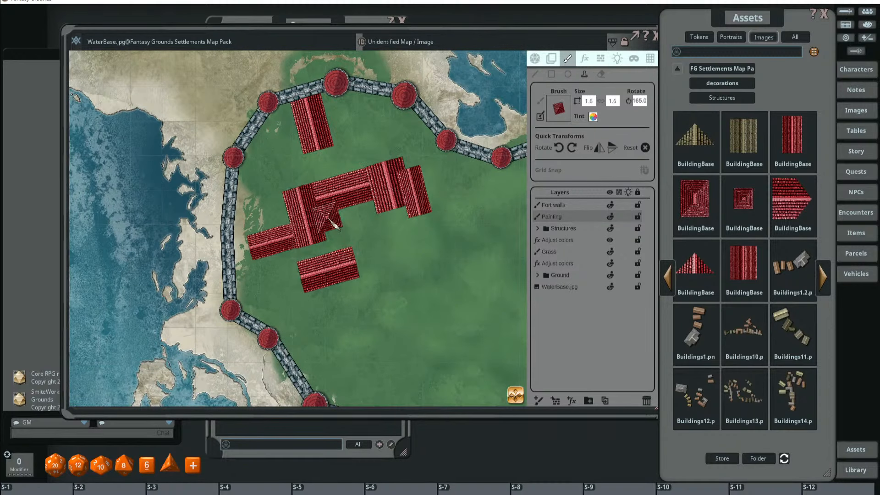
scroll(332, 222, "down", 8)
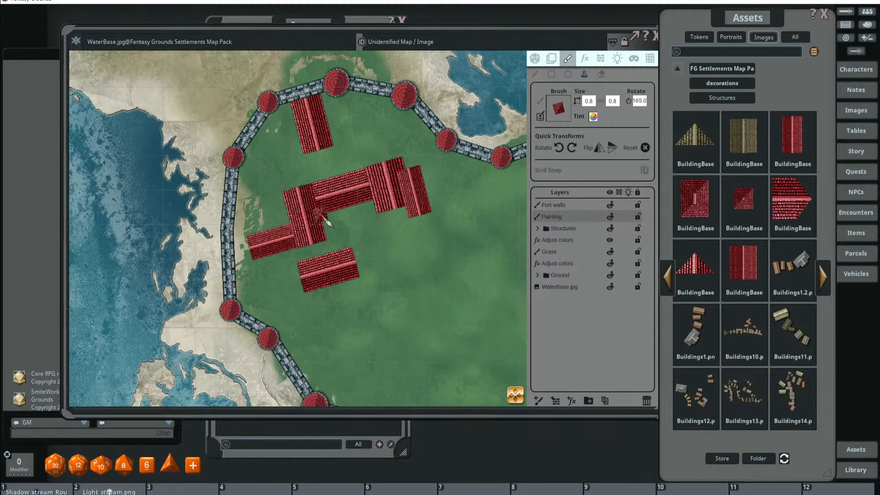
left_click(320, 218)
- Enlarge the square red roof brush to 1.0 and stamp two more along the lower side of the connecting hall
scroll(338, 218, "up", 6)
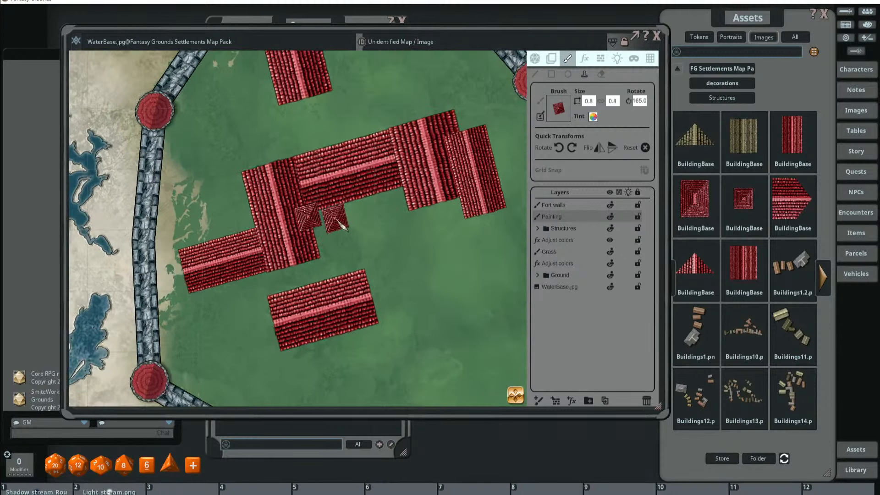
key("shift")
scroll(345, 209, "up", 2)
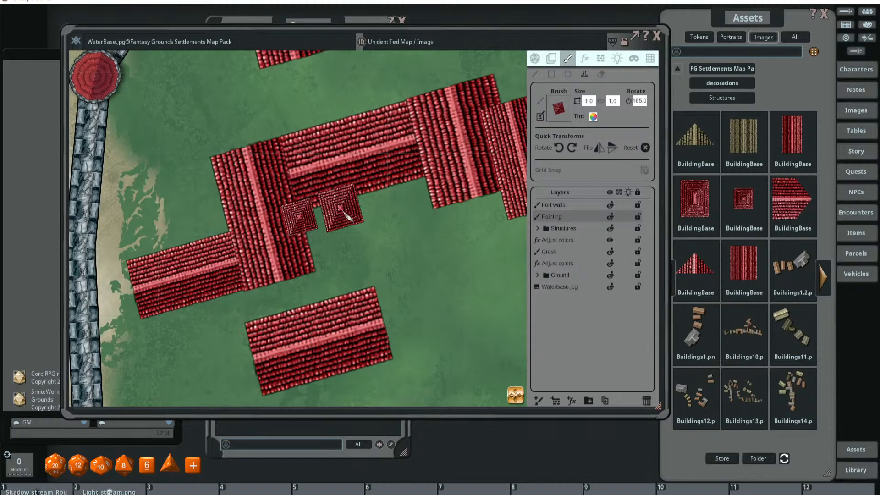
left_click(346, 209)
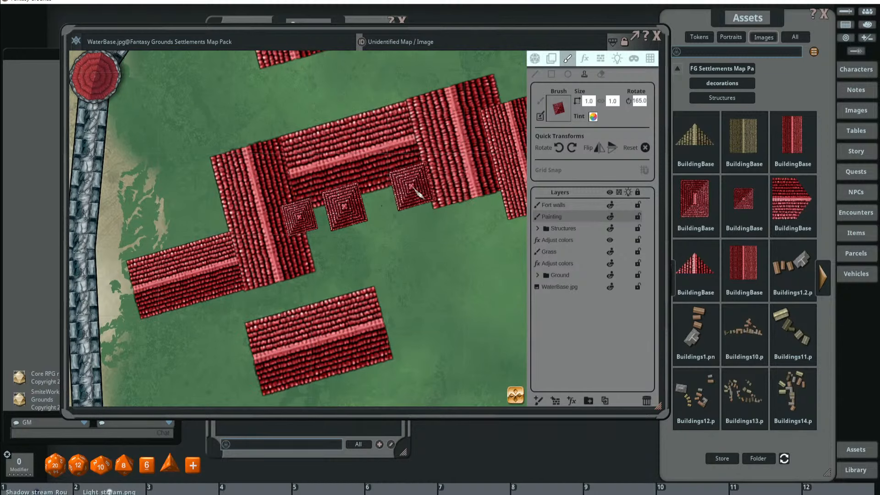
left_click(413, 188)
scroll(412, 188, "down", 3)
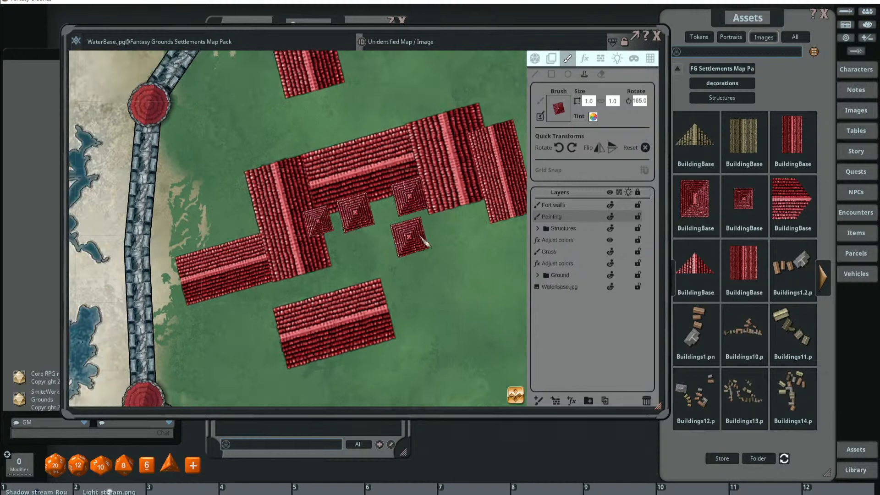
- Stamp two pointed-end red roof pieces at size 0.5, rotated 165°, along the outer side of the east wing
left_click_drag(808, 200, 560, 109)
scroll(451, 197, "down", 1)
scroll(472, 196, "down", 5)
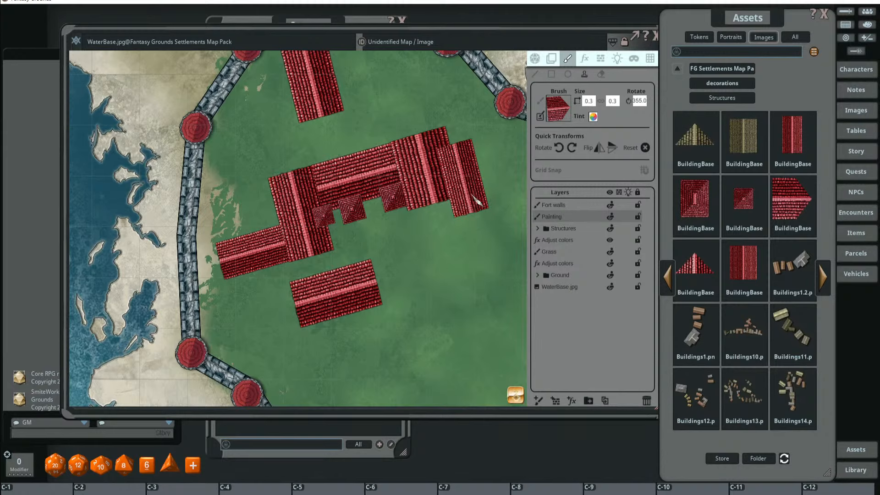
scroll(486, 194, "up", 11)
scroll(494, 201, "up", 20)
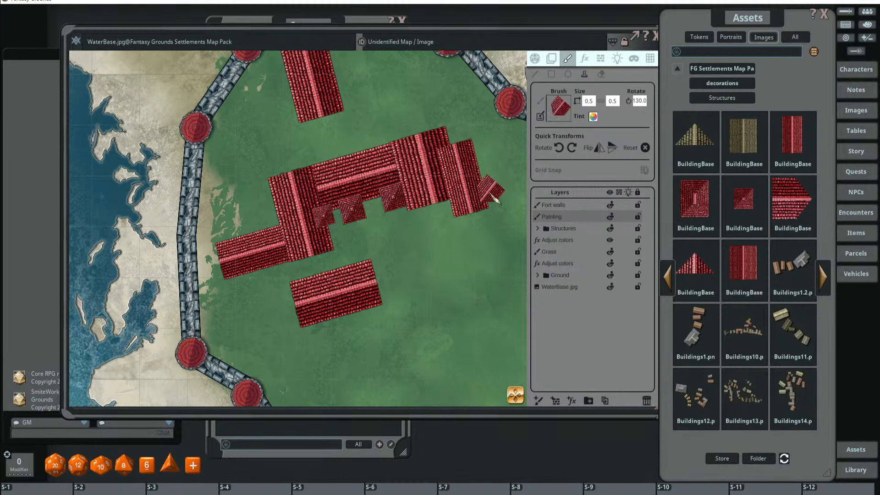
scroll(495, 198, "up", 1)
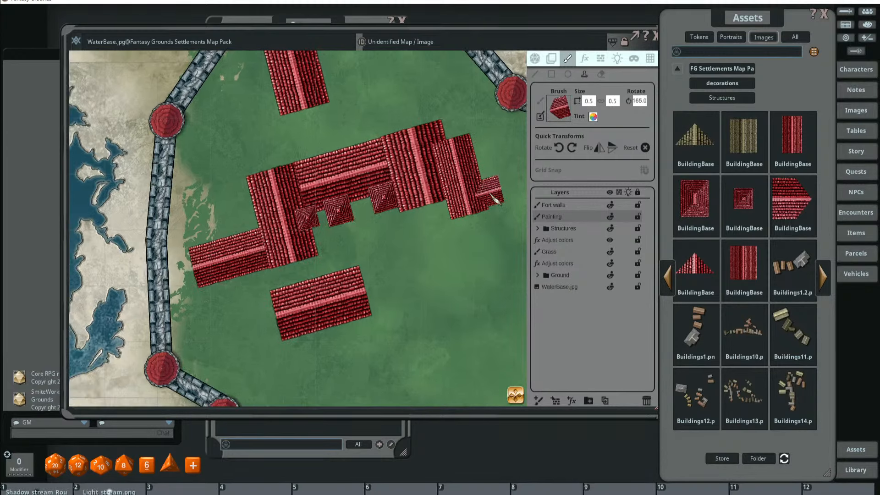
left_click(494, 198)
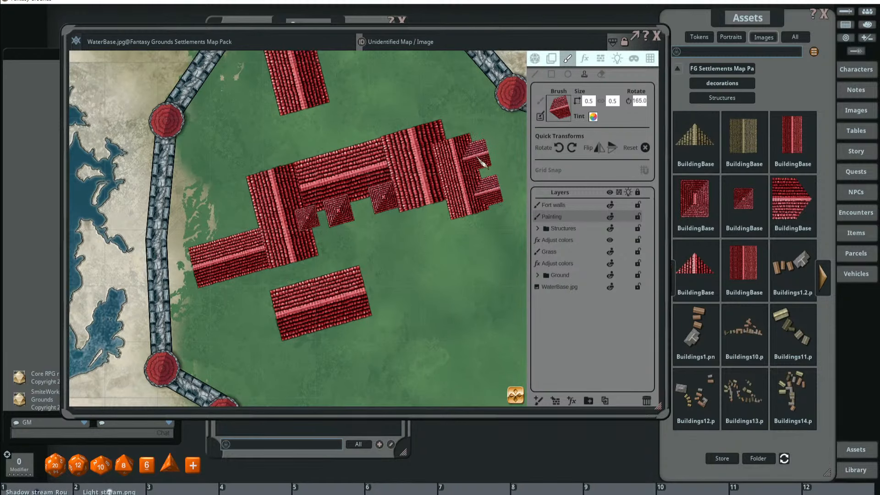
scroll(424, 204, "down", 3)
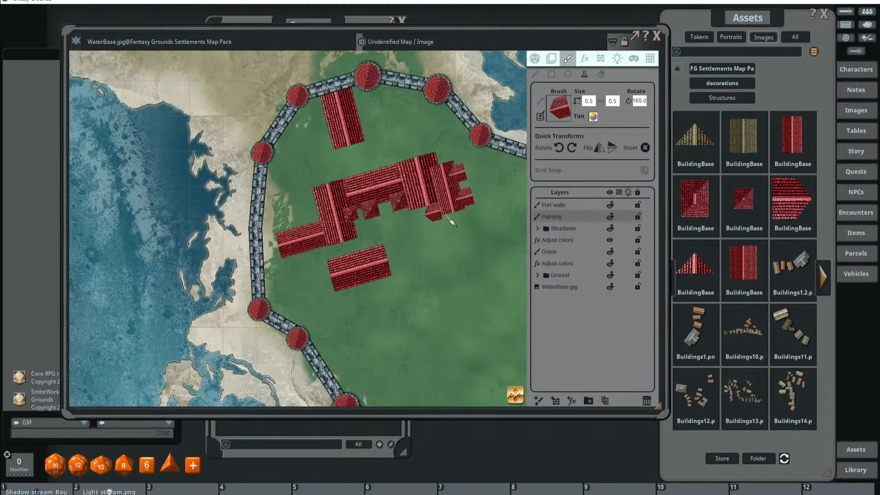
scroll(430, 206, "up", 2)
scroll(440, 199, "up", 17)
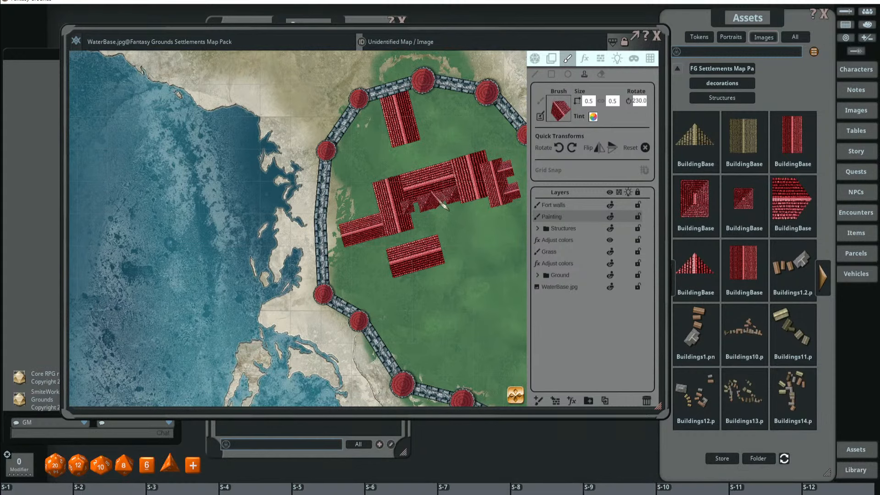
scroll(441, 203, "up", 2)
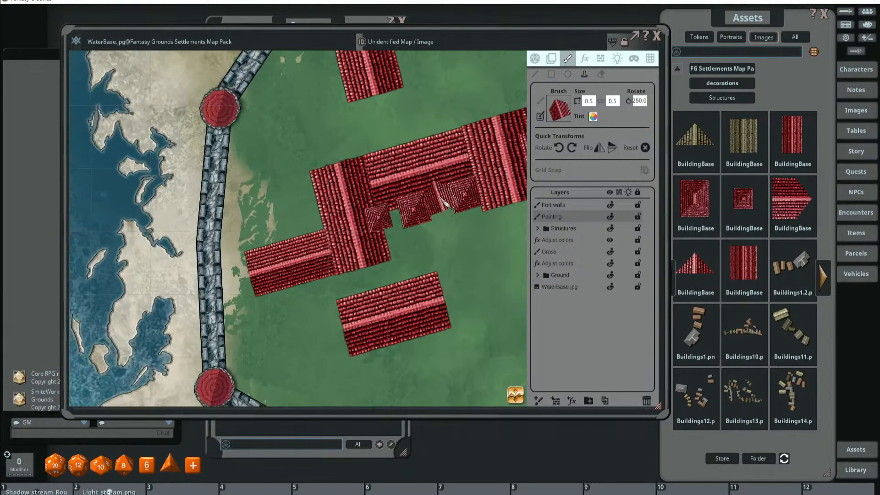
scroll(441, 202, "up", 1)
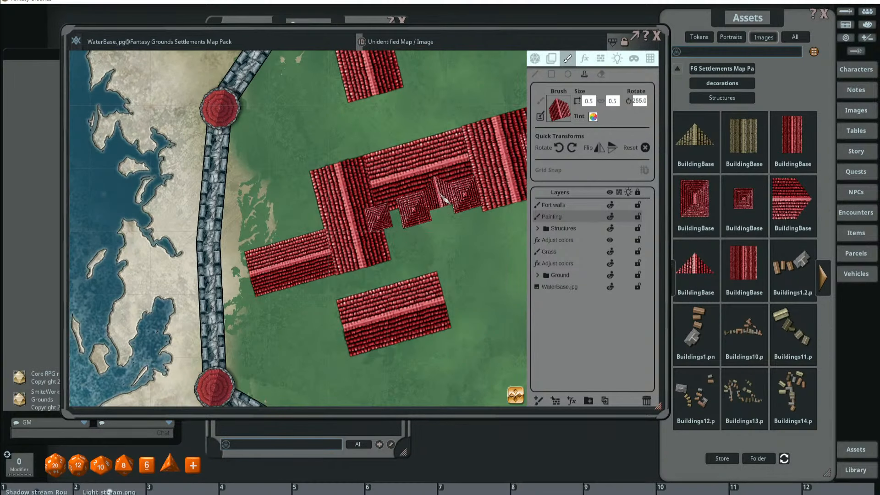
scroll(448, 202, "down", 1)
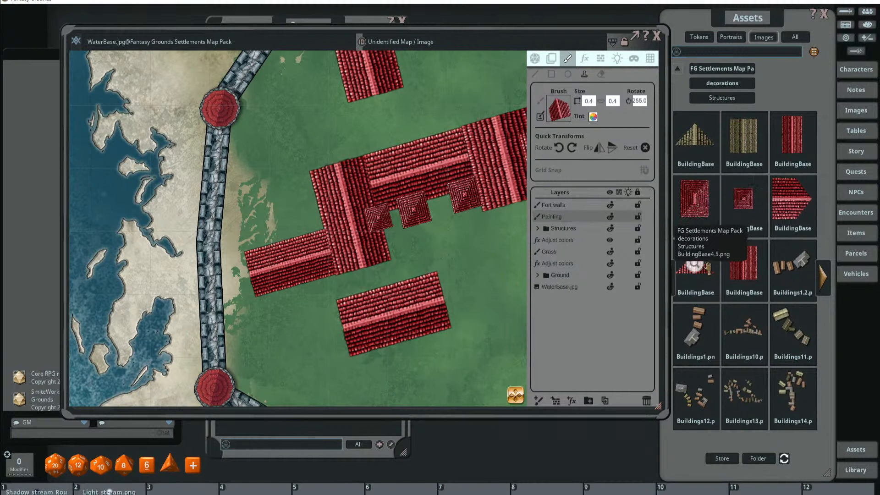
- Stamp BuildingBase4.5.png gables at size 0.4 by 0.2, rotated 345°, along the lower roof edge of the west wing
mouse_move(694, 271)
left_mouse_down()
mouse_move(549, 112)
mouse_move(558, 108)
left_mouse_up()
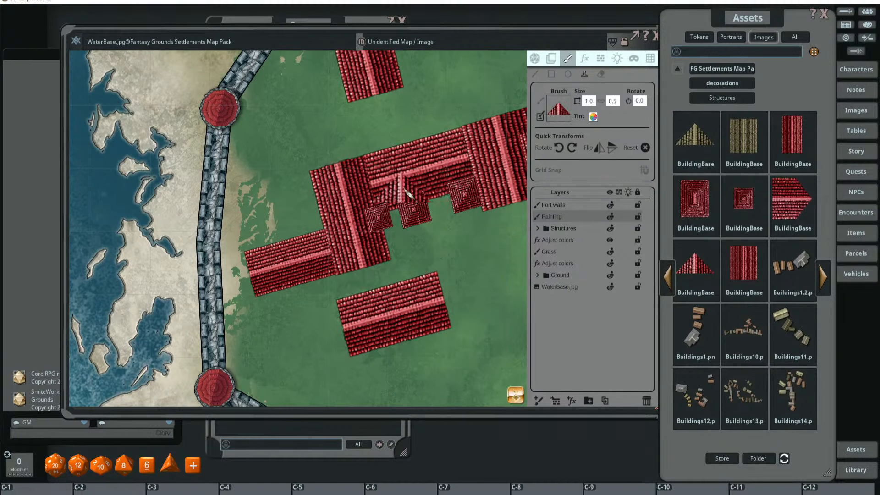
scroll(403, 188, "down", 6)
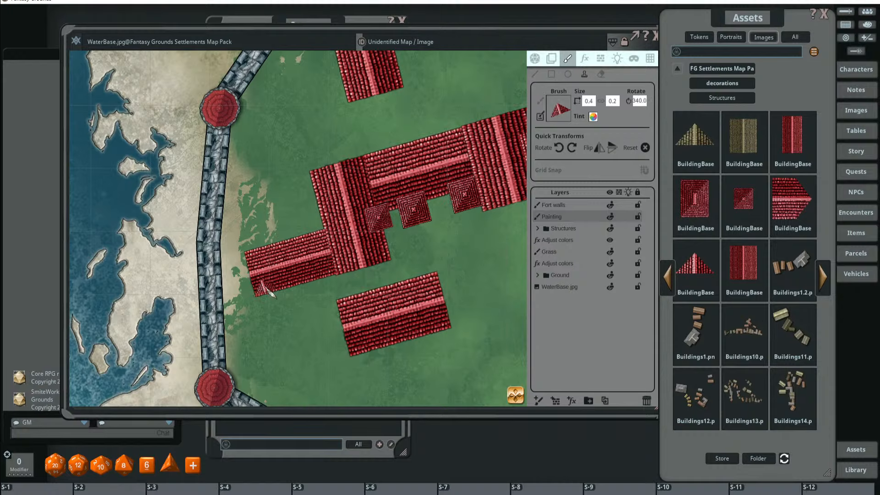
key("shift")
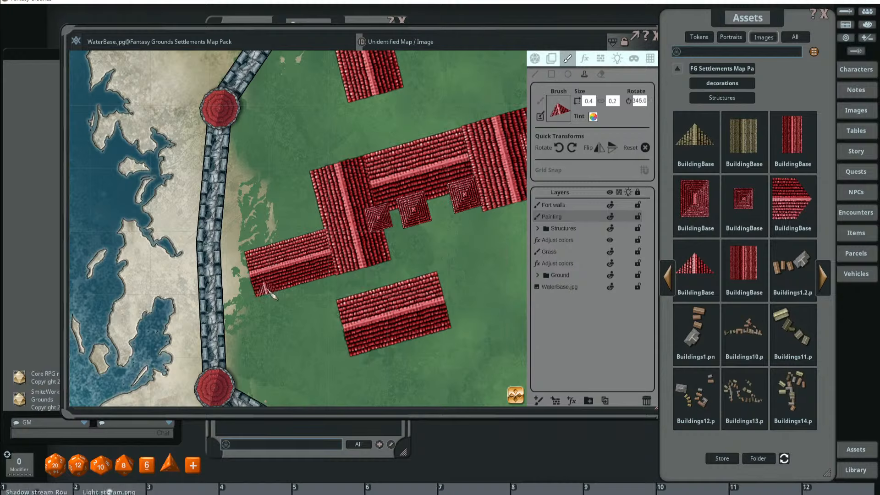
left_click(267, 290)
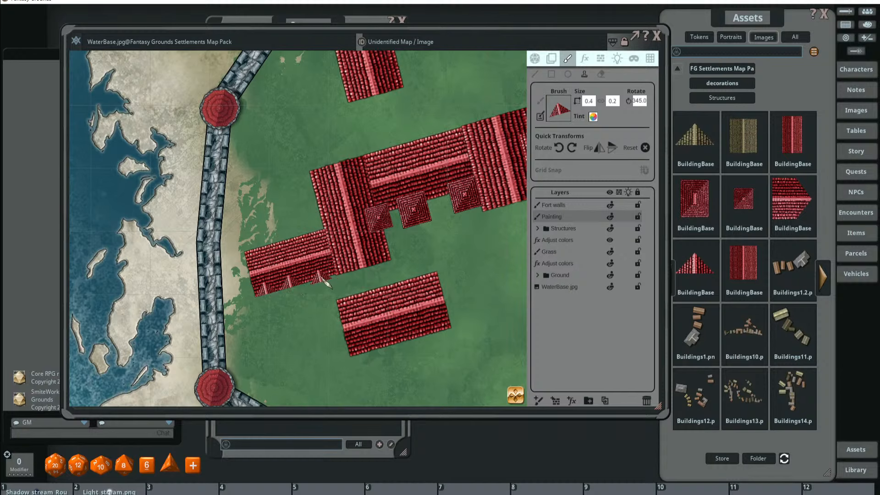
- Add small gables to the freestanding building's lower roof edge, and vertically flipped ones to its upper edge and the connecting hall's
scroll(360, 277, "down", 3)
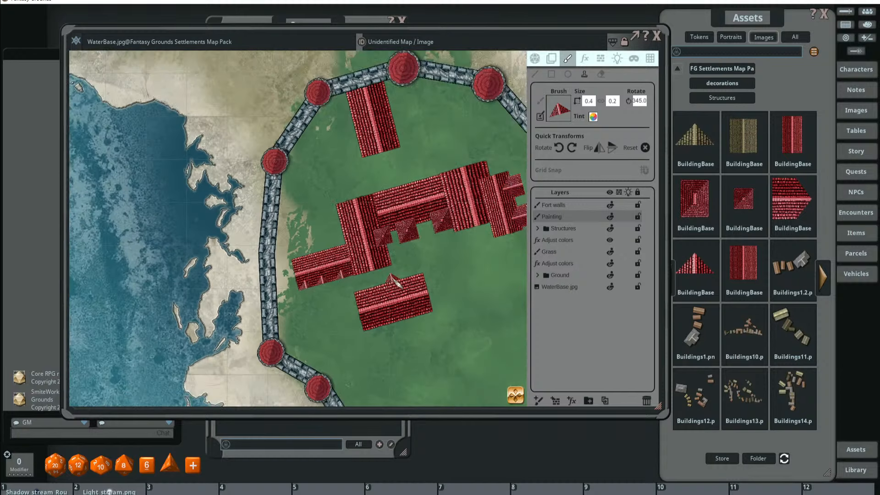
scroll(374, 297, "up", 2)
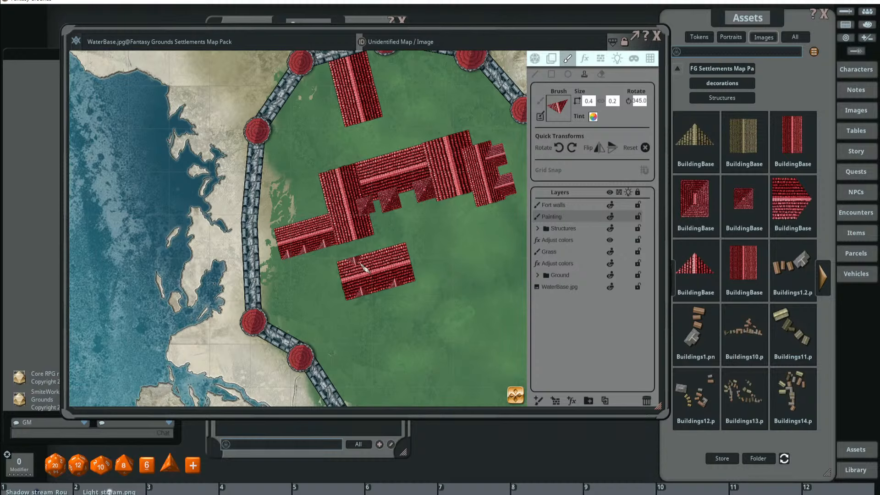
scroll(488, 238, "down", 3)
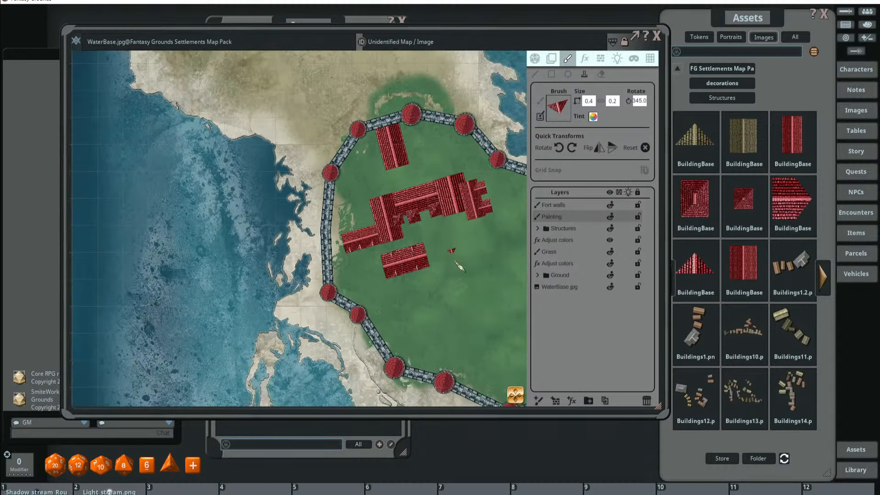
scroll(393, 204, "up", 3)
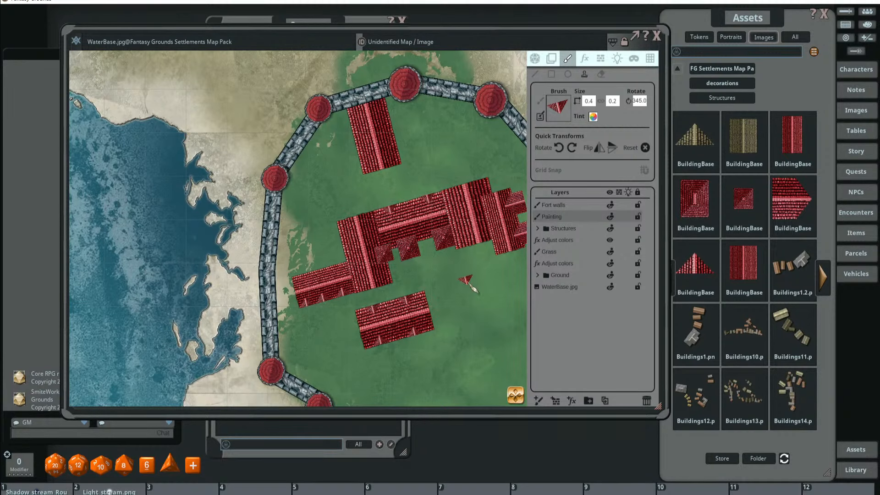
scroll(468, 283, "down", 2)
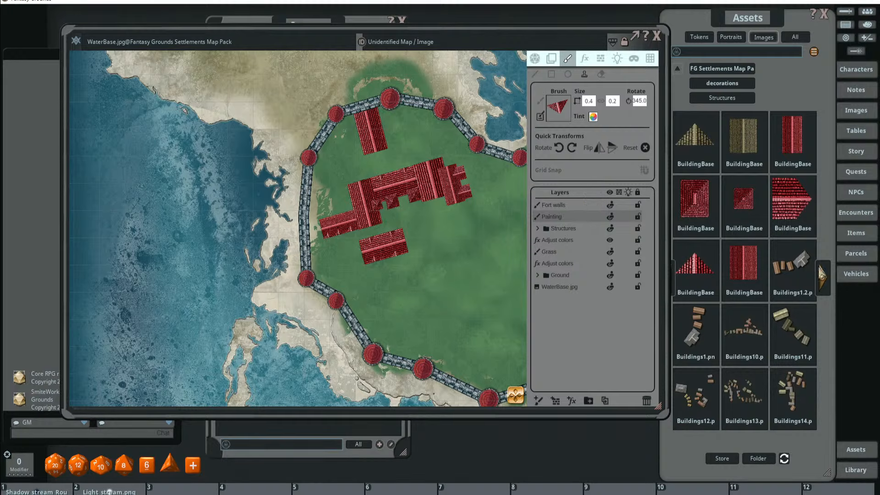
- Browse the pack's Structures images to the set containing the round and square towers
left_click(824, 279)
left_click(824, 279)
left_click(824, 277)
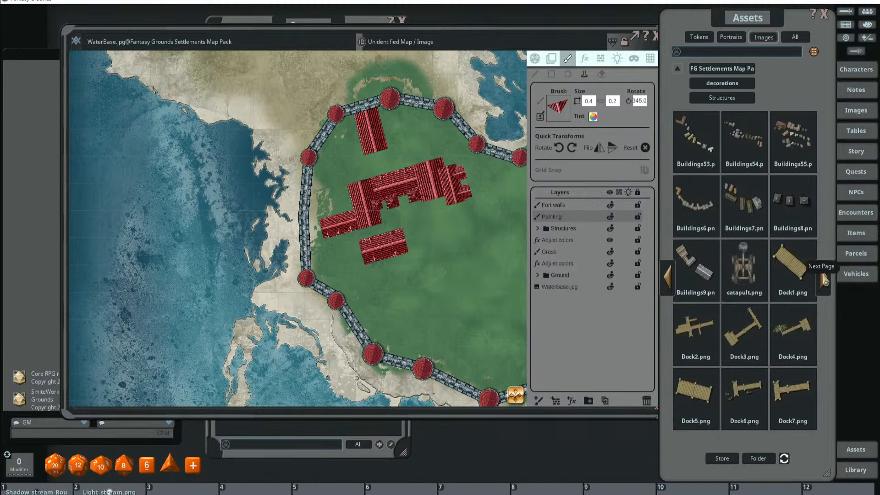
left_click(824, 275)
left_click(823, 272)
left_click(667, 277)
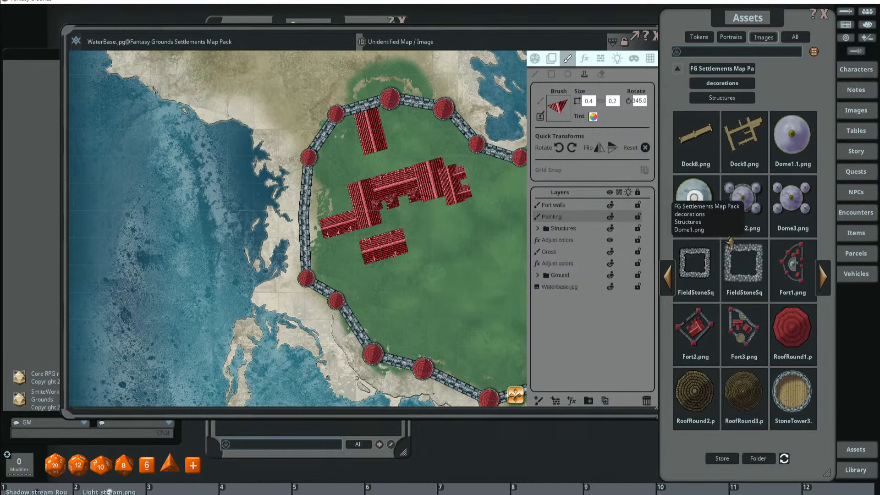
left_click(823, 278)
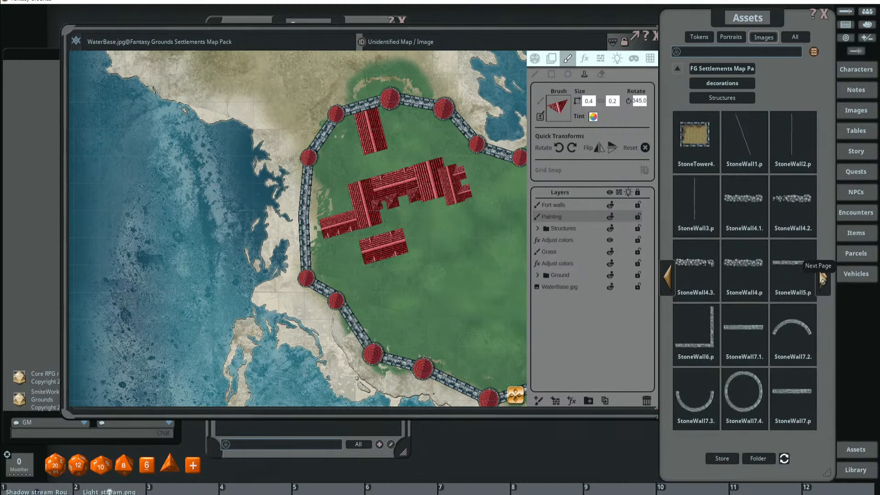
left_click(822, 277)
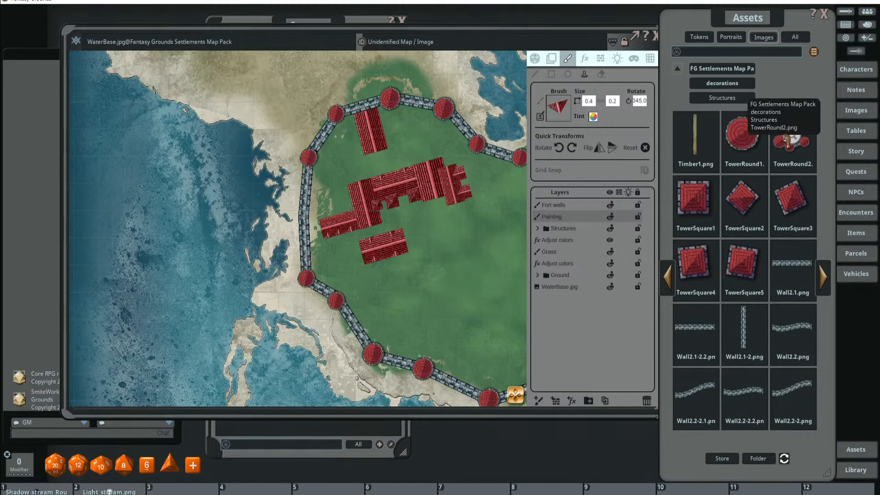
- Try stamping the TowerRound2.png tower cluster at size 2.4 by 2.3, rotated 330°, between the northern building and the west wing
left_click(553, 105)
left_click(788, 135)
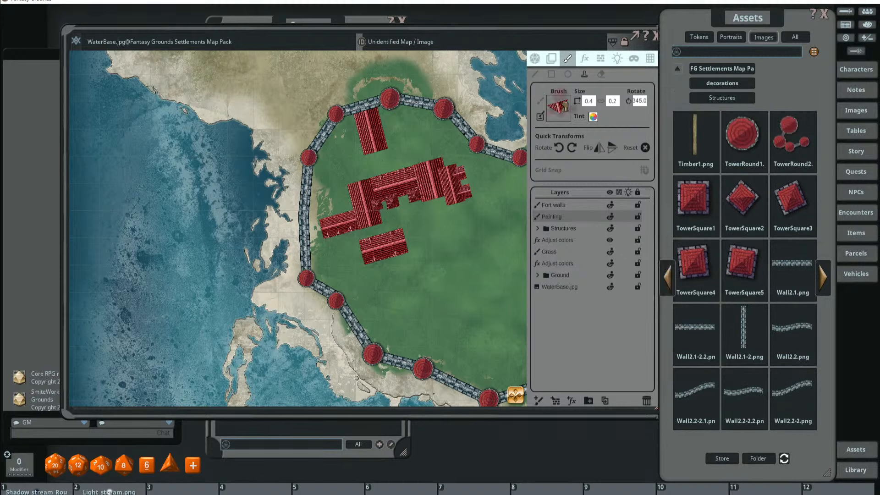
scroll(375, 198, "up", 10)
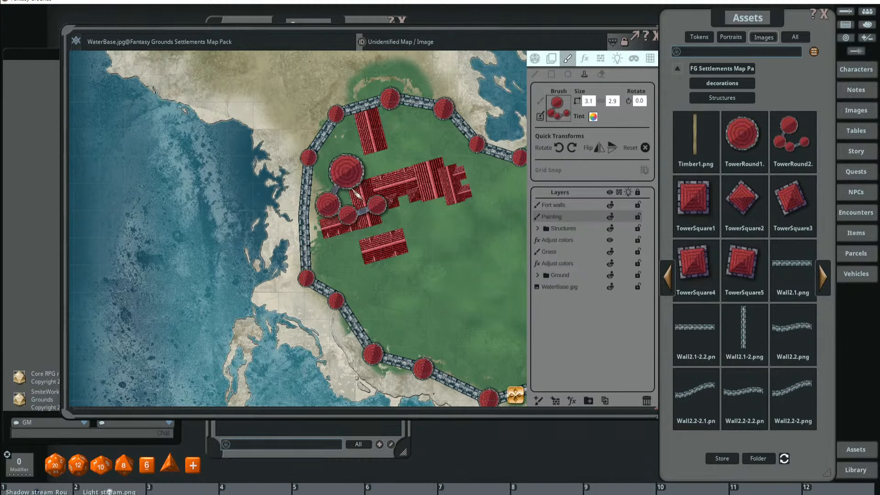
scroll(352, 176, "down", 2)
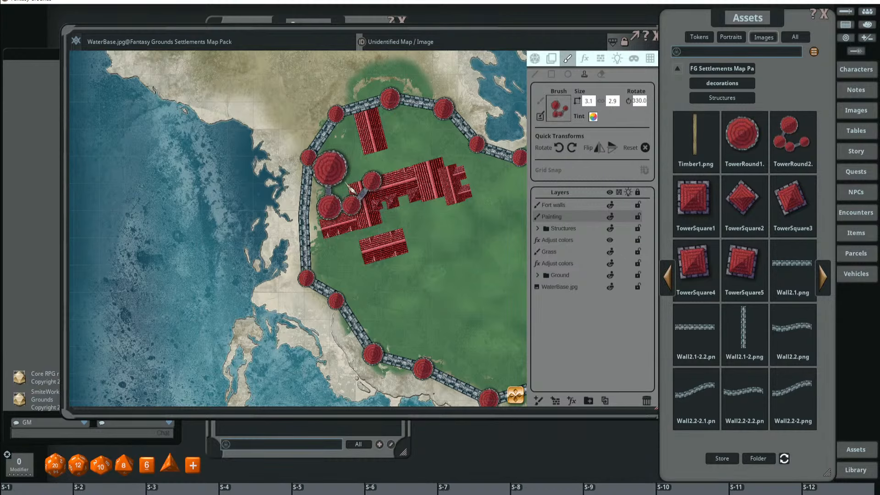
scroll(356, 187, "up", 4)
scroll(361, 194, "up", 3)
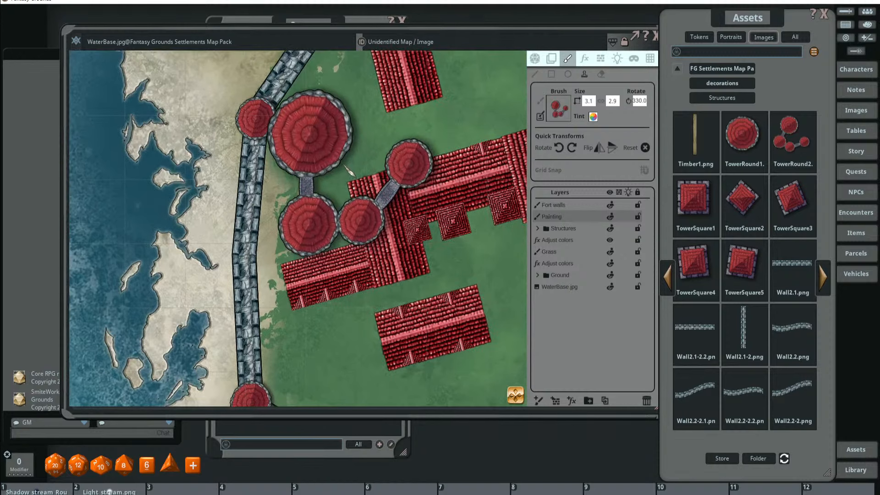
scroll(348, 169, "down", 4)
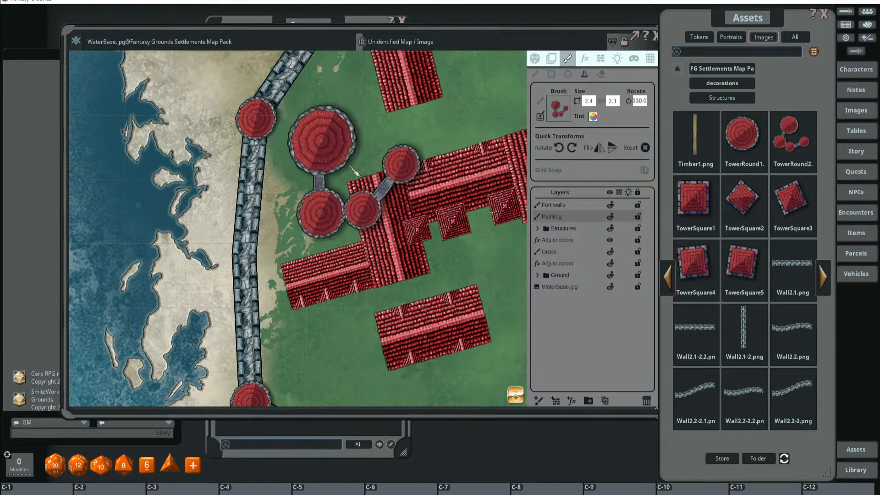
left_click(371, 141)
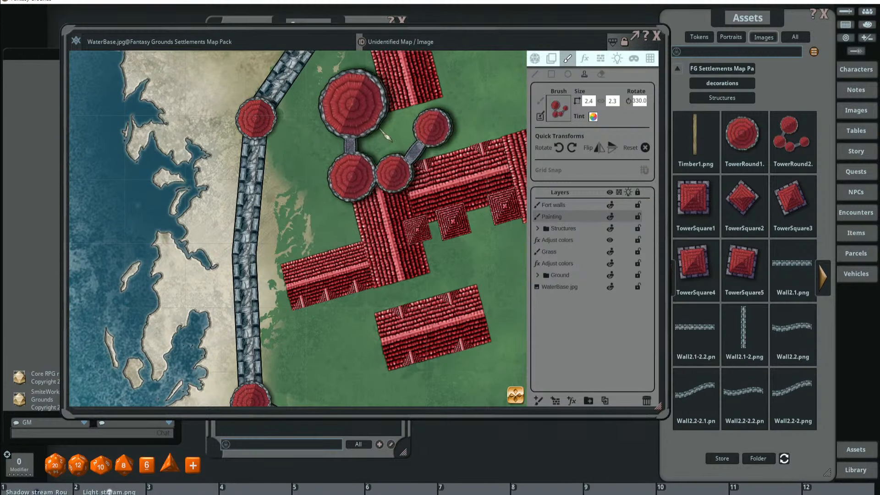
- Remove the stamped cluster of round towers from the castle
scroll(493, 192, "down", 3)
left_click_drag(507, 207, 463, 210)
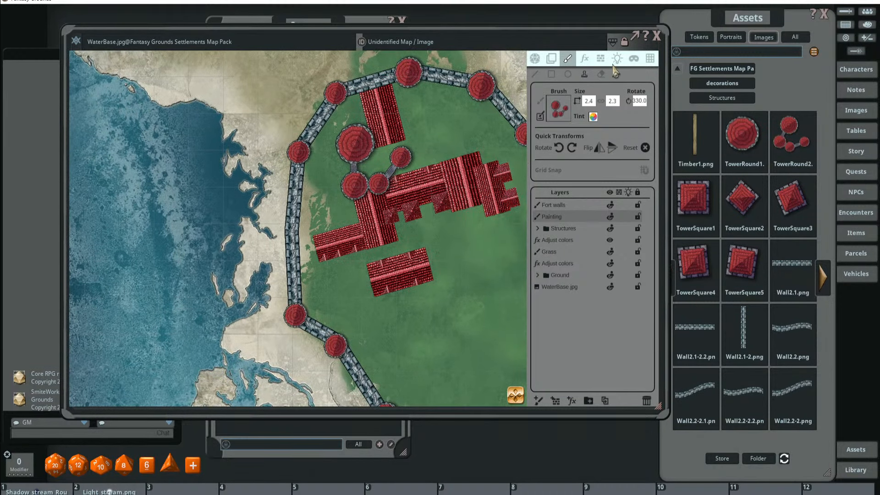
left_click(352, 160)
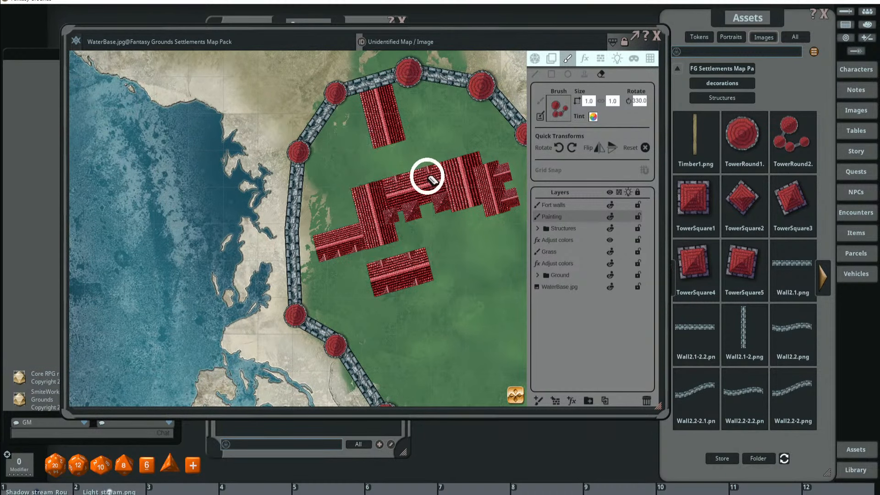
- Stamp TowerRound1.png at size 1.3 by 1.2, rotated 345°, above the west wing on the Fort walls layer
left_click_drag(428, 241, 402, 170)
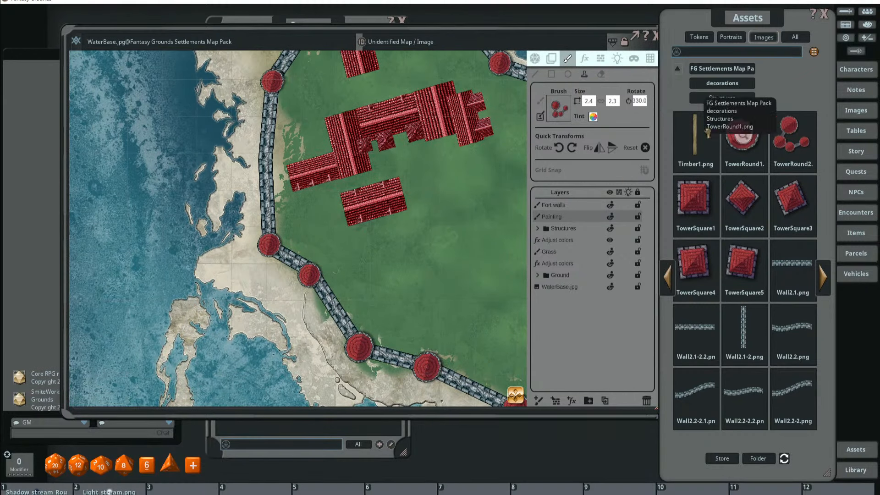
left_click(743, 138)
scroll(344, 177, "up", 6)
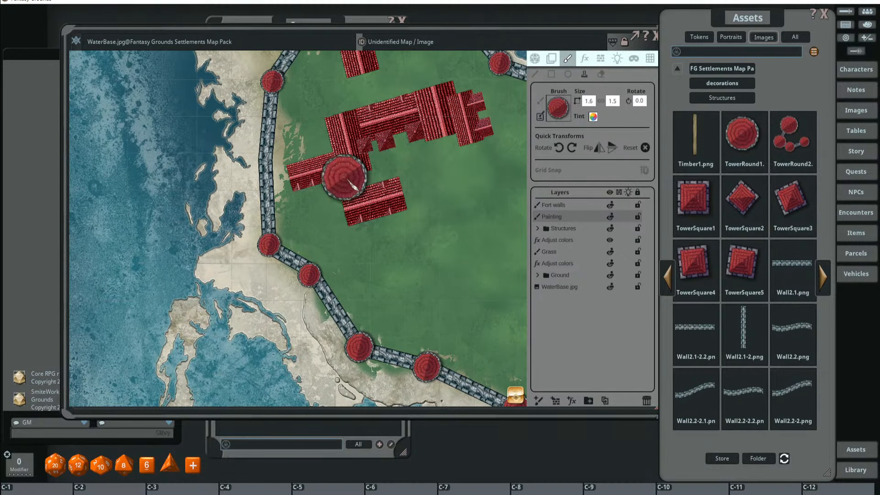
scroll(353, 186, "down", 4)
scroll(312, 149, "down", 2)
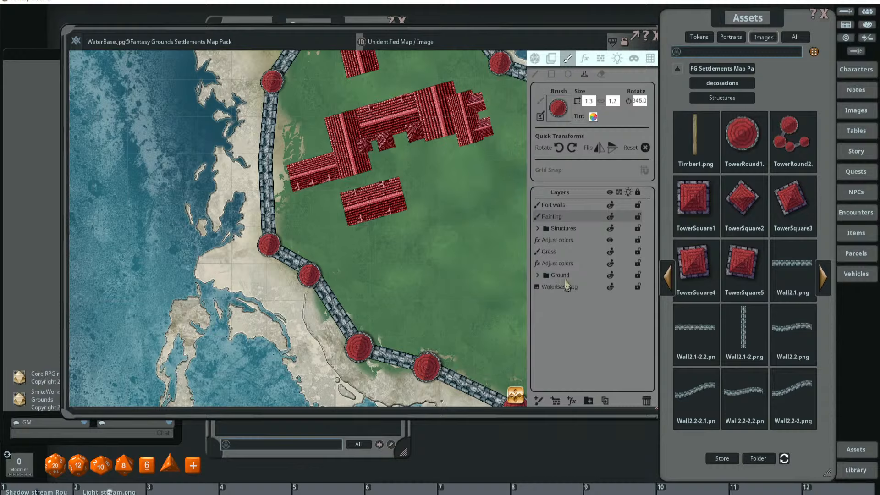
left_click(553, 205)
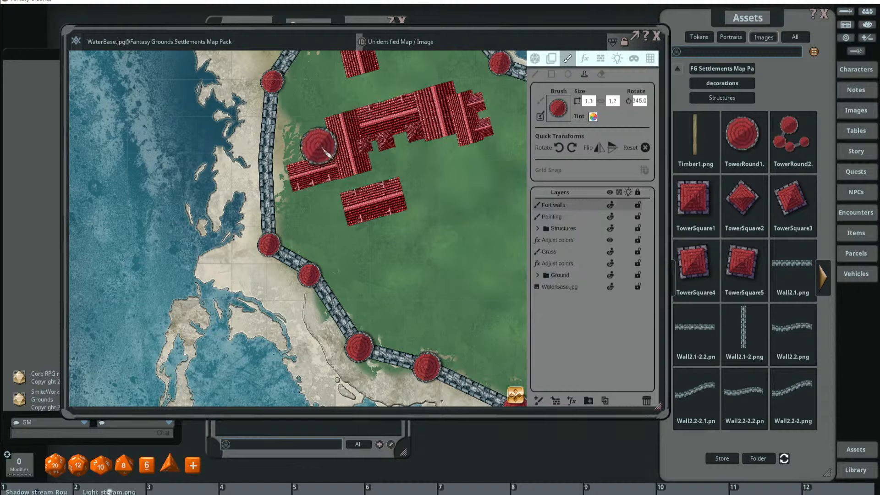
left_click(319, 145)
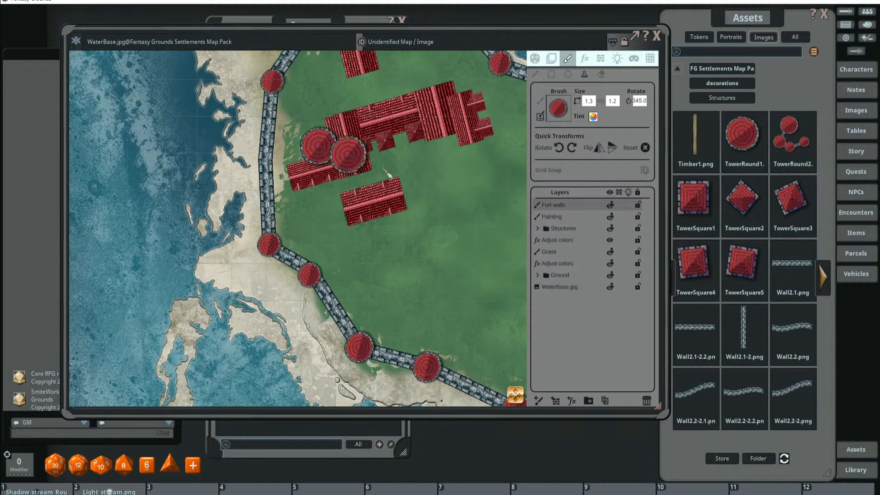
- Stamp a 0.8 round tower between the west wing and the freestanding building, and a 1.6 by 1.5 one at the northern building's lower end
scroll(332, 200, "down", 5)
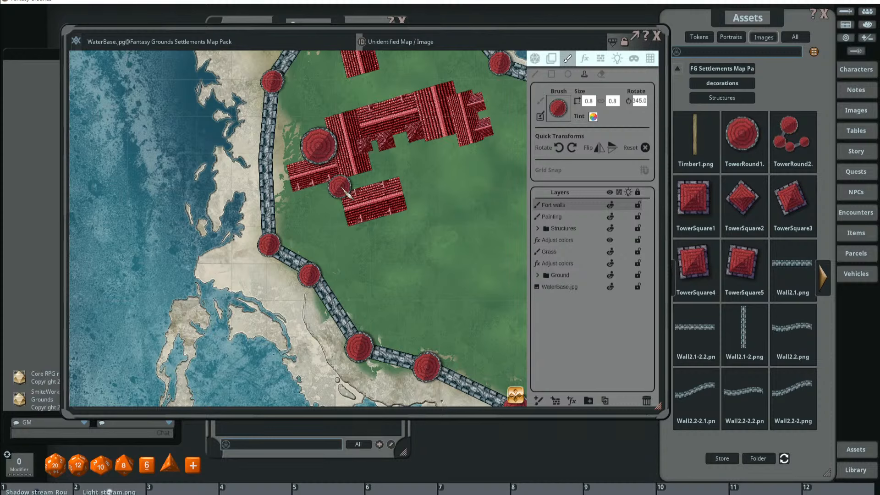
left_click_drag(452, 180, 442, 231)
scroll(360, 131, "up", 8)
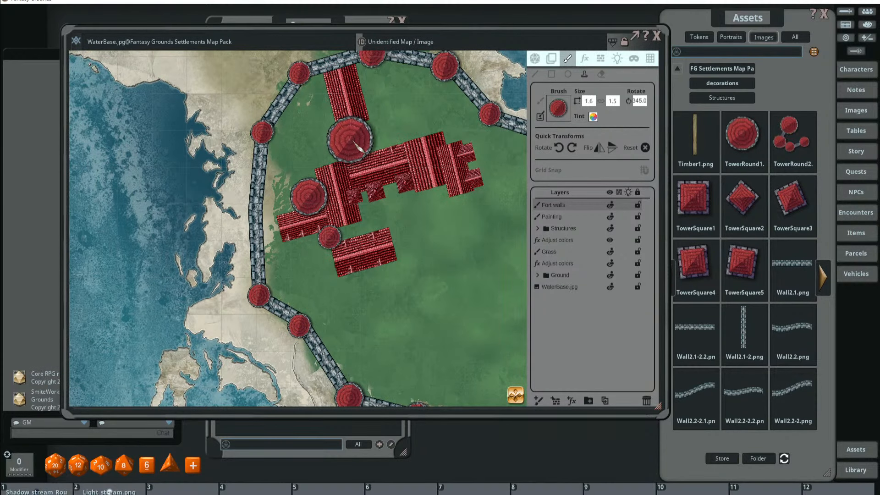
left_click(353, 141)
- Place the wall3.1.png stone ring on the map as a tile and set its size to 2.0
left_click_drag(439, 219, 420, 227)
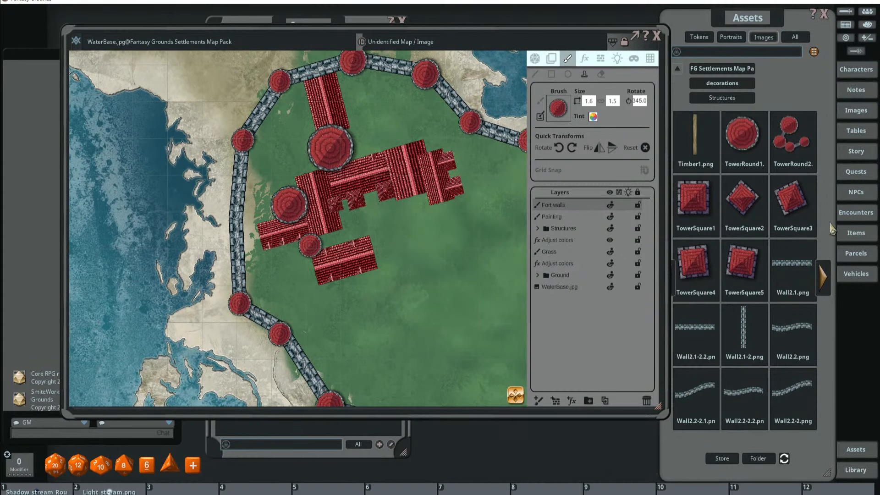
left_click(824, 272)
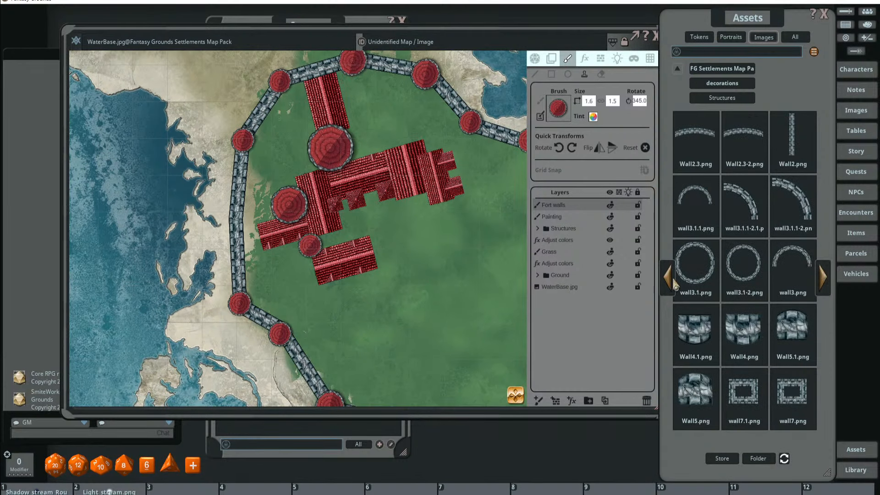
left_click(823, 277)
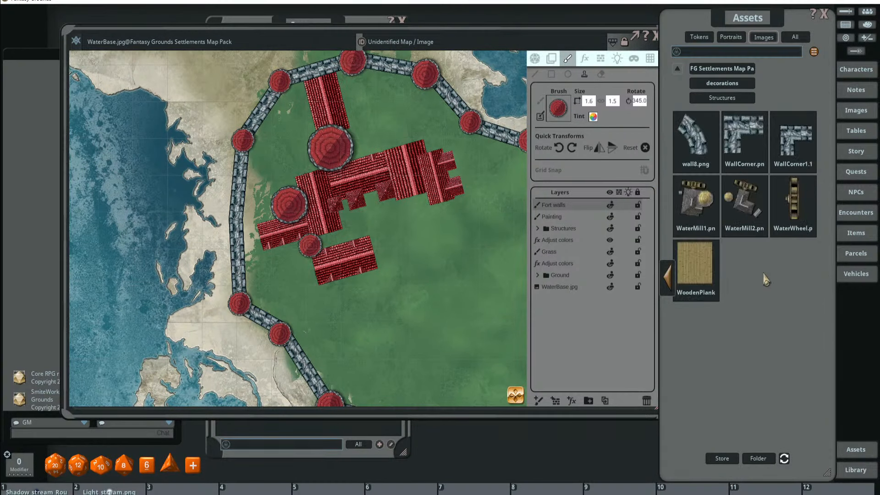
left_click(667, 280)
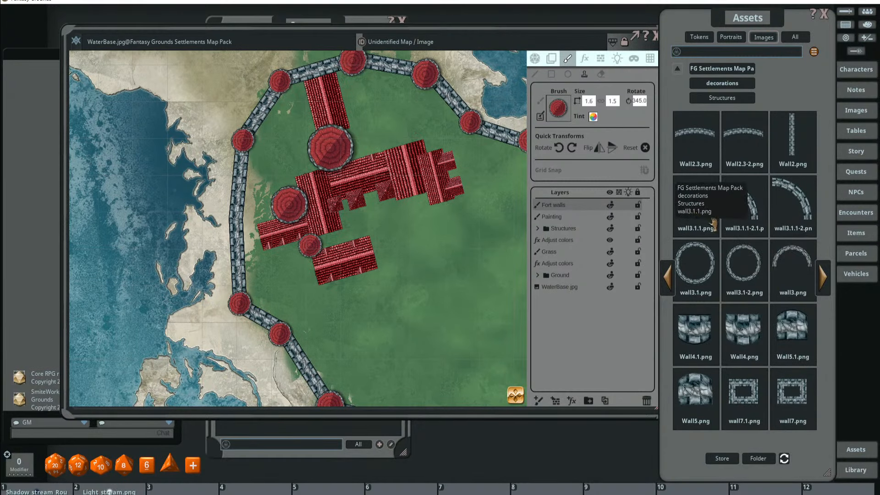
left_click(824, 277)
left_click(669, 279)
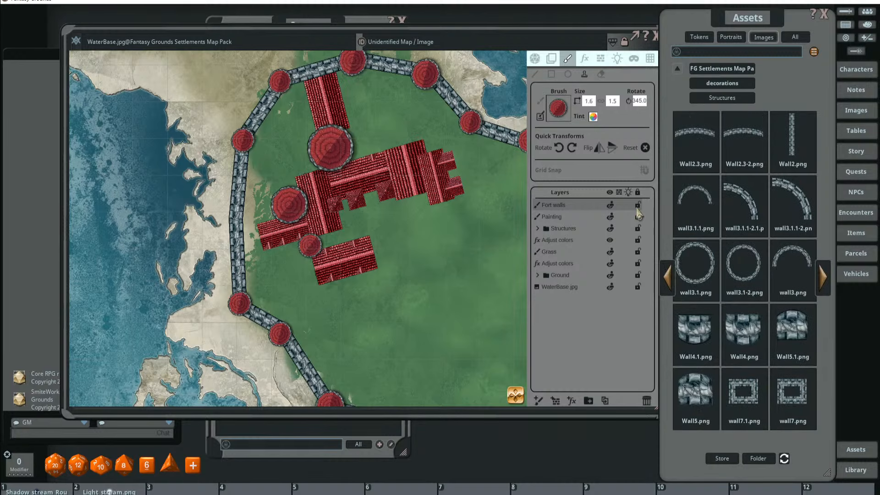
left_click_drag(713, 274, 410, 158)
scroll(467, 219, "down", 1)
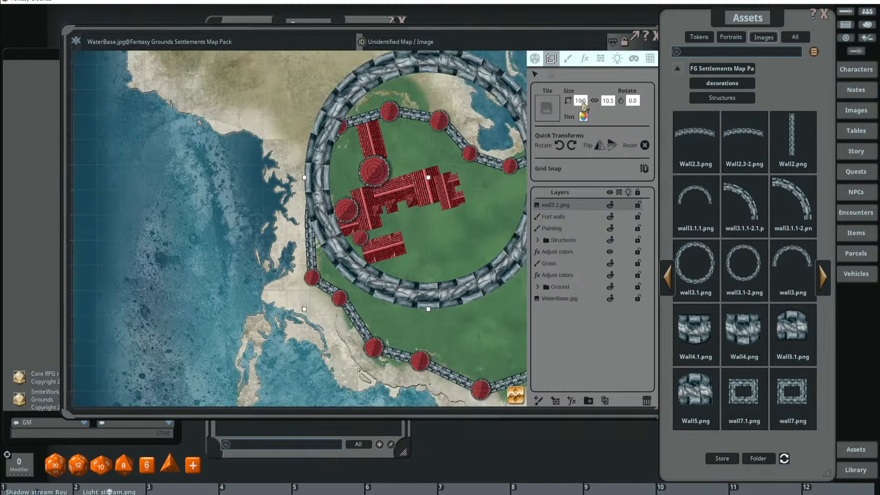
left_click(581, 101)
type("2")
key("Return")
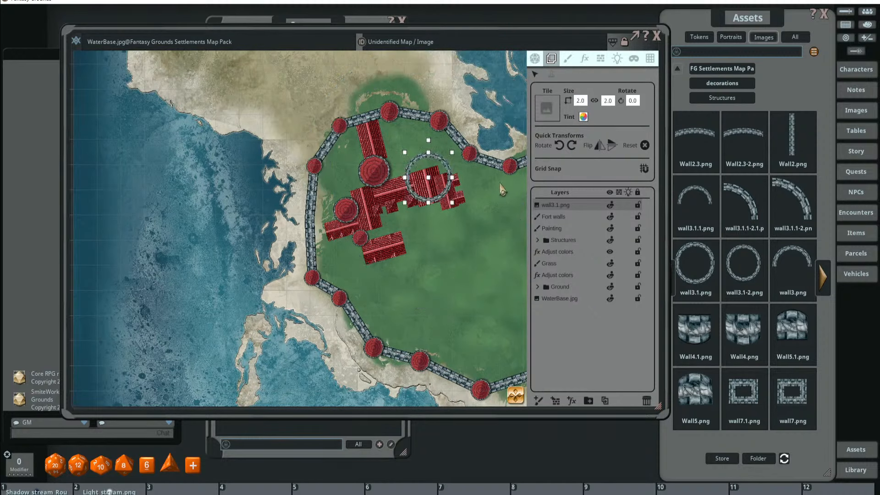
- Try the stone ring beside the large round tower above the connecting hall, and delete its layer
left_click_drag(447, 194, 424, 179)
scroll(422, 172, "up", 2)
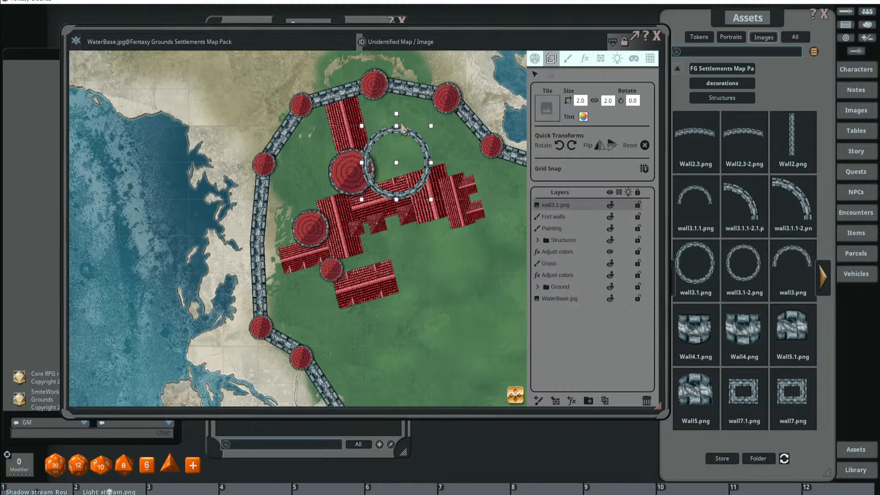
left_click(648, 401)
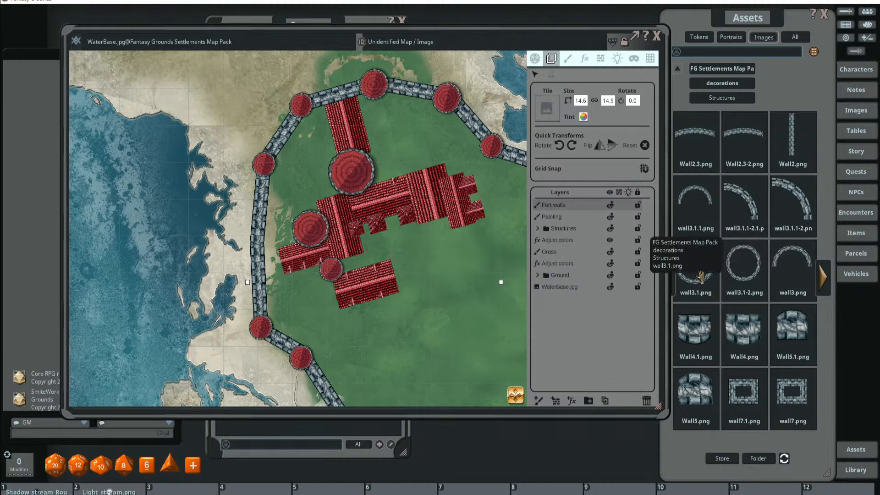
- Find the StoneTower4 image among the Structures and load it as the tile to place
left_click_drag(745, 23, 739, 25)
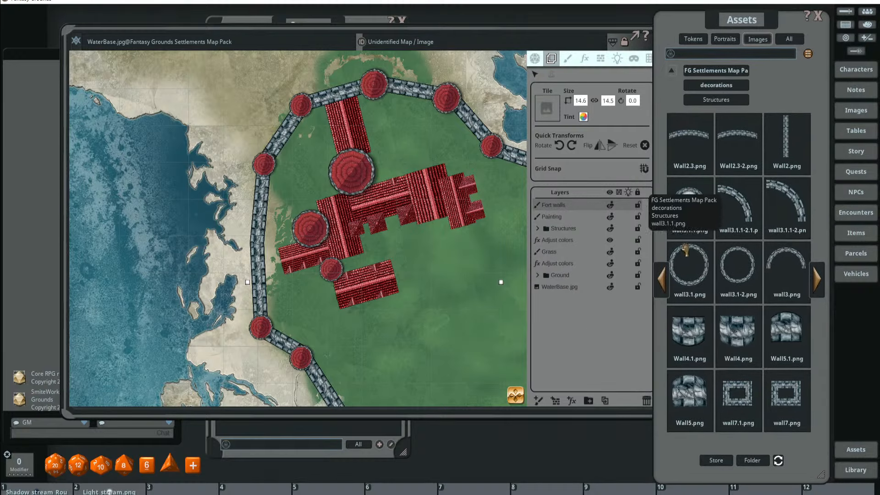
left_click(664, 280)
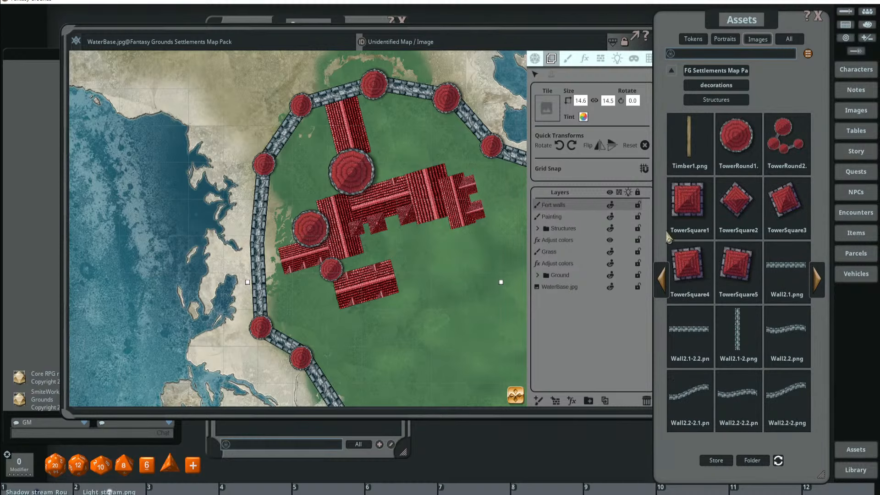
left_click(663, 280)
left_click_drag(455, 279, 387, 222)
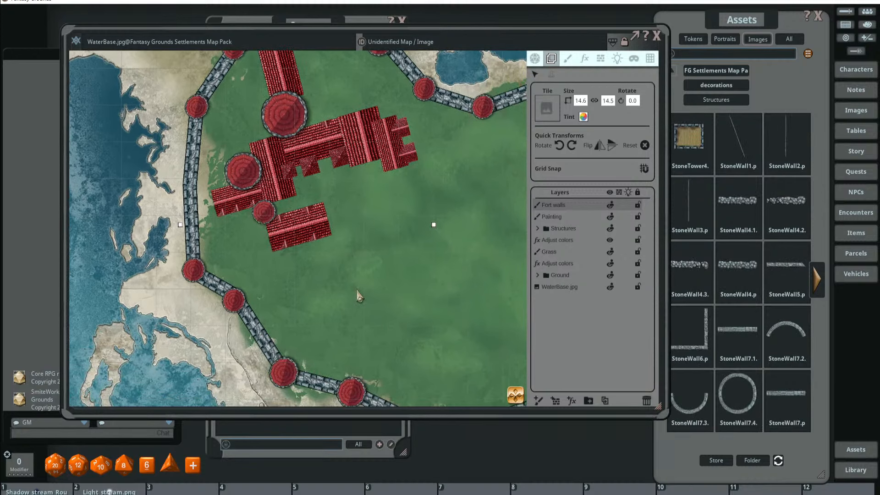
left_click_drag(689, 136, 548, 110)
left_click(661, 280)
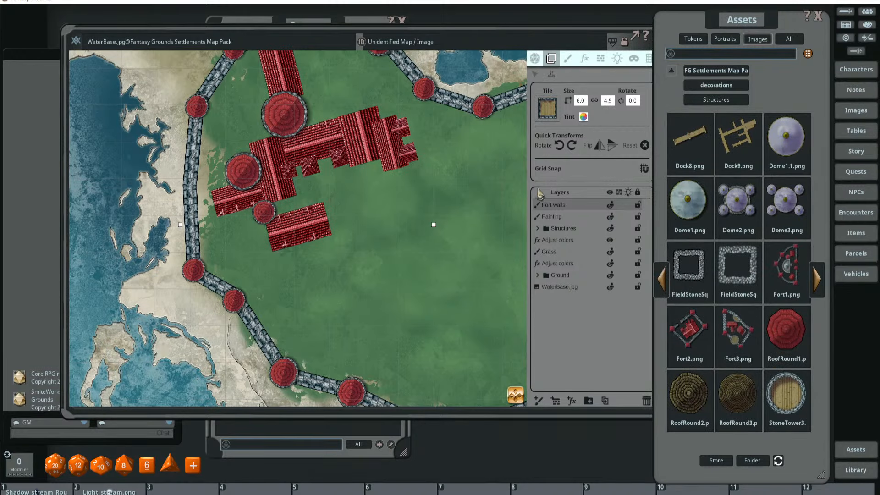
- Load the round StoneTower3 image from the Structures as the paint brush and set the brush to stamp
left_click(571, 61)
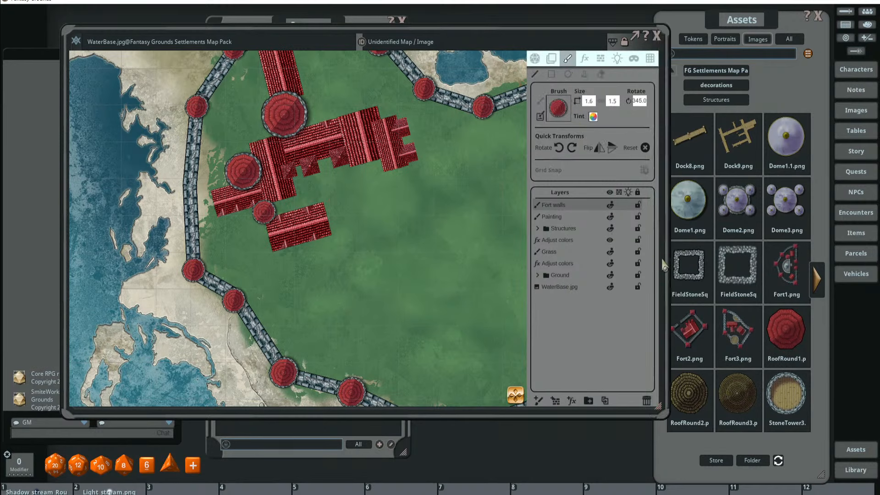
left_click(818, 278)
left_click(691, 140)
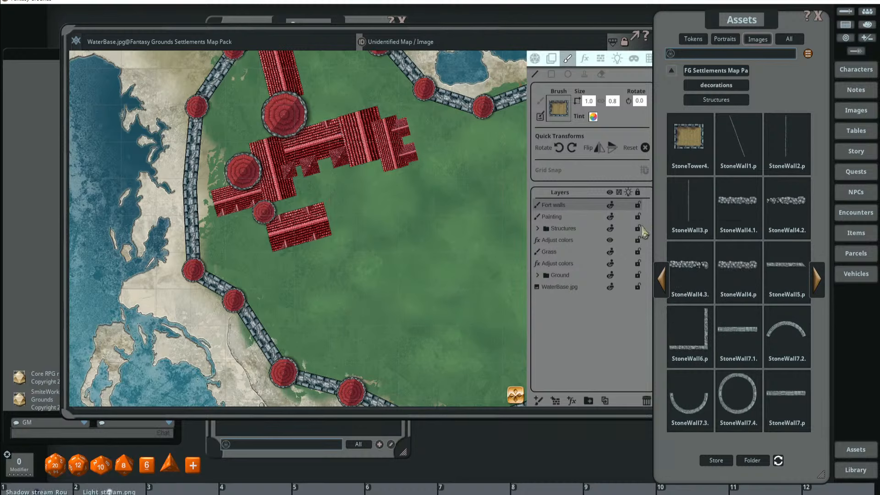
left_click(662, 281)
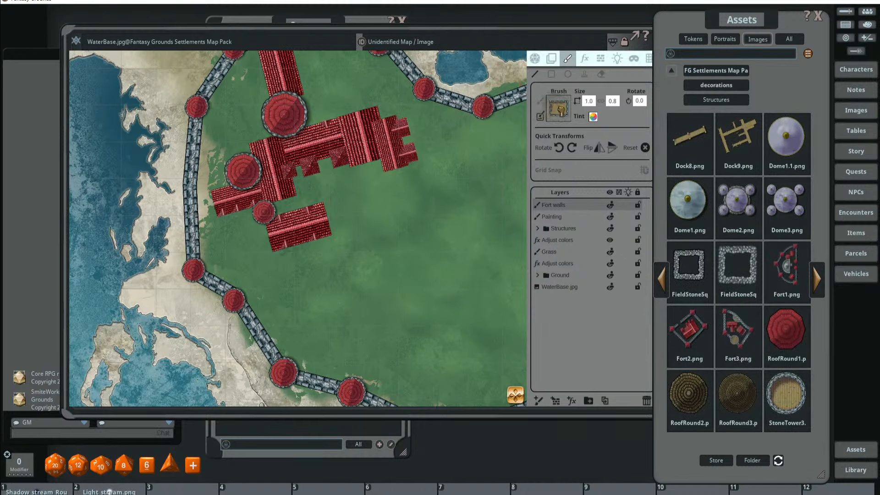
left_click(583, 74)
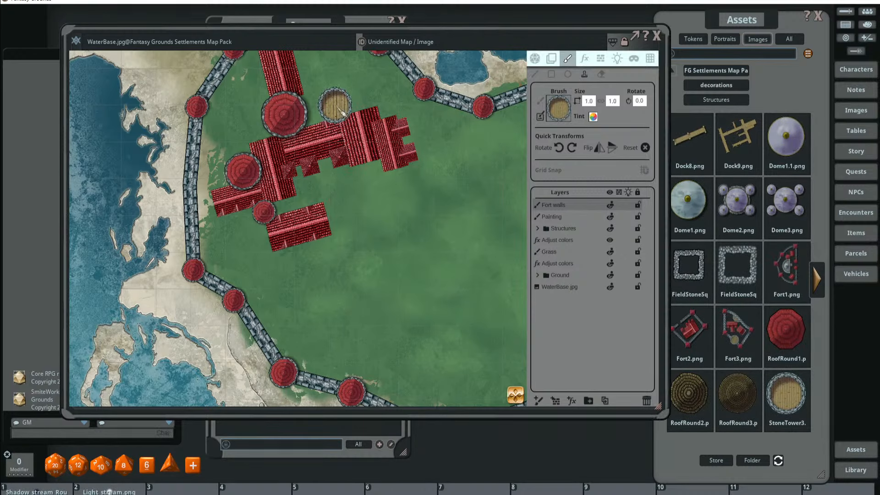
- Try a 1.3 round stone tower stamp with rotation 350 beside the castle's eastern end, and erase it
scroll(339, 108, "up", 2)
scroll(341, 110, "down", 5)
scroll(340, 114, "up", 3)
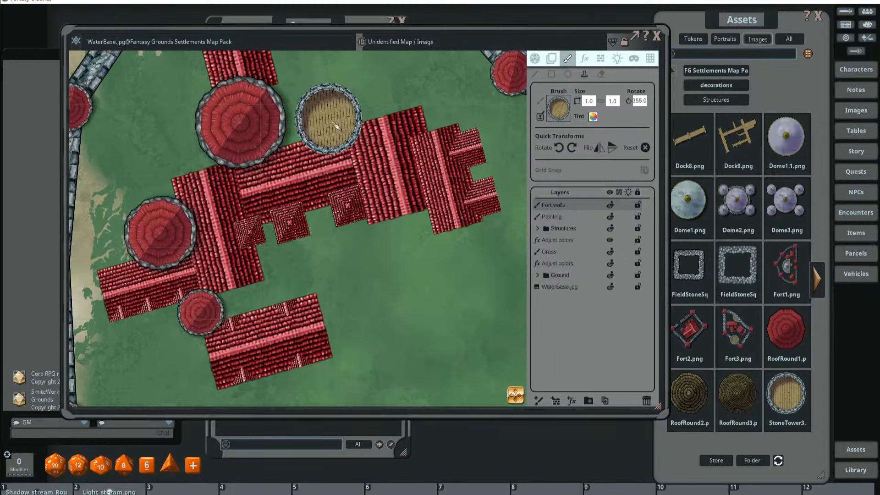
scroll(340, 122, "down", 3)
scroll(429, 146, "down", 1)
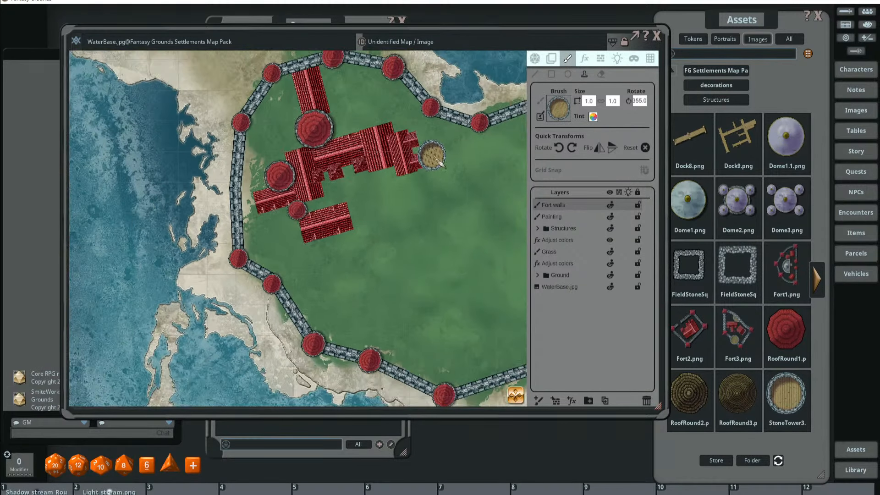
scroll(392, 196, "up", 1)
scroll(403, 180, "up", 3)
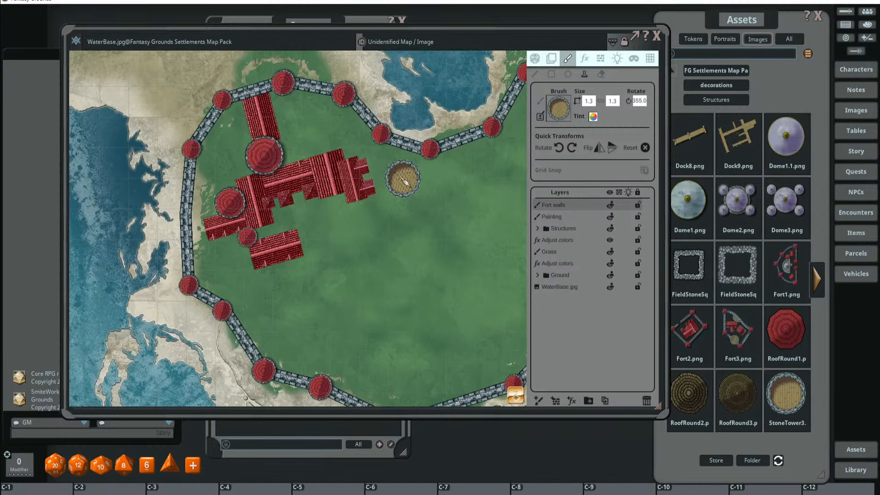
scroll(403, 179, "down", 1)
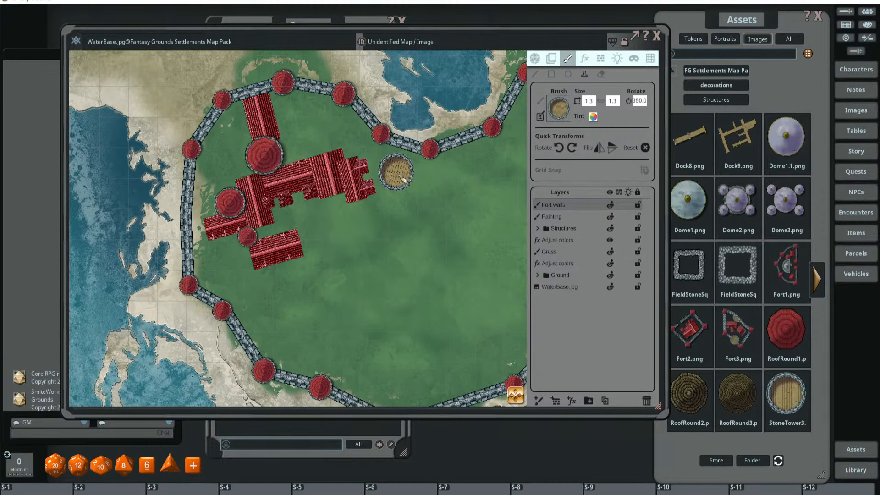
left_click(398, 173)
left_click_drag(449, 232, 441, 212)
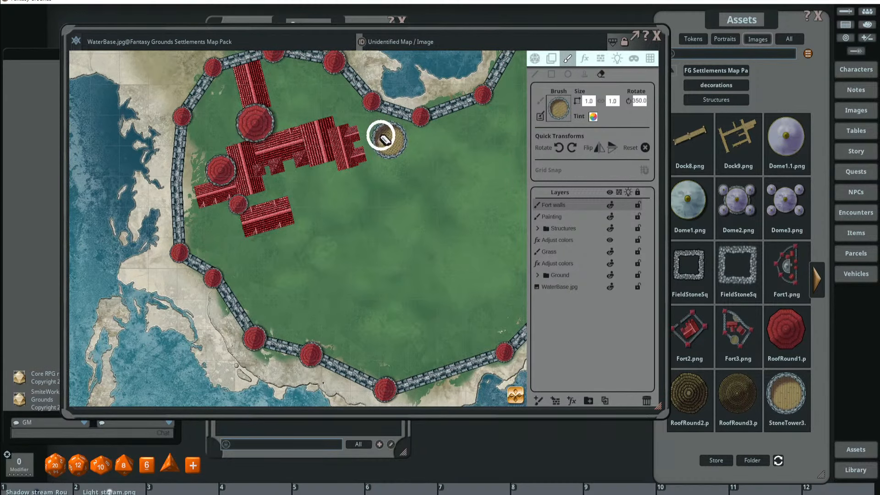
left_click_drag(380, 136, 399, 148)
left_click_drag(458, 179, 461, 230)
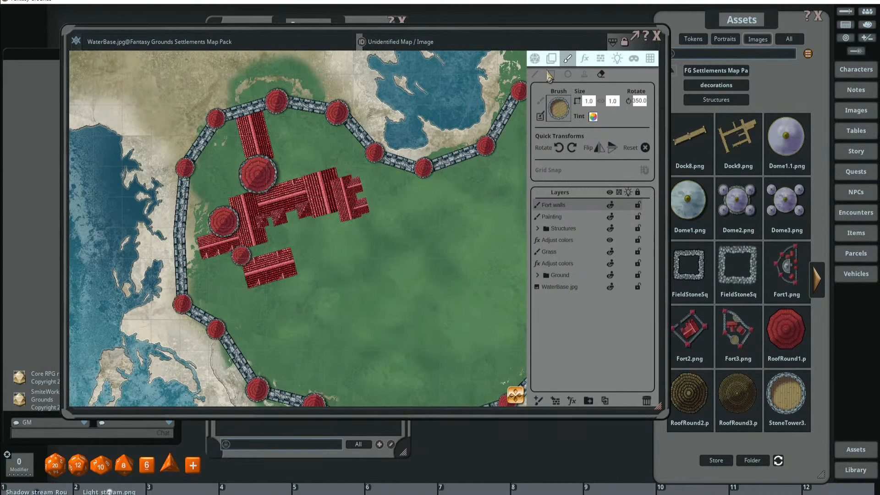
- Load the purple dome cluster as the stamp and try it at 1.3 by 1.0 with rotation 345 on the grass east of the castle
left_click(585, 74)
scroll(427, 201, "down", 5)
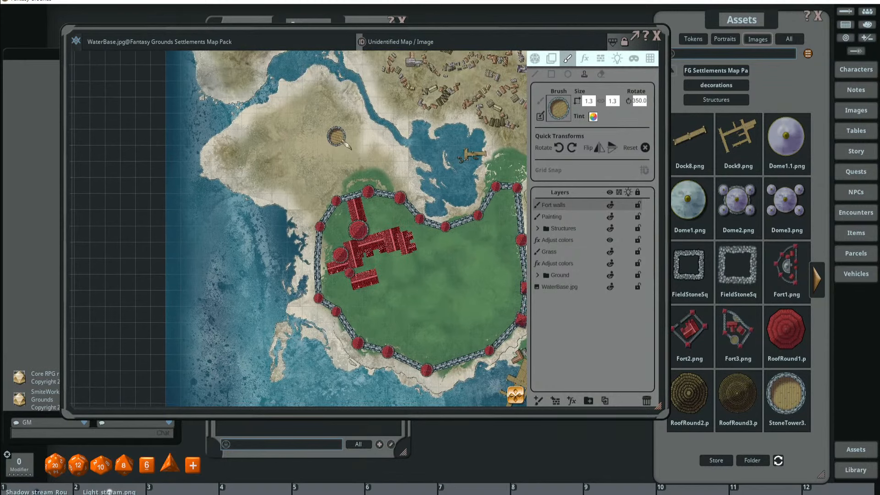
left_click_drag(476, 144, 369, 188)
left_click_drag(458, 177, 348, 186)
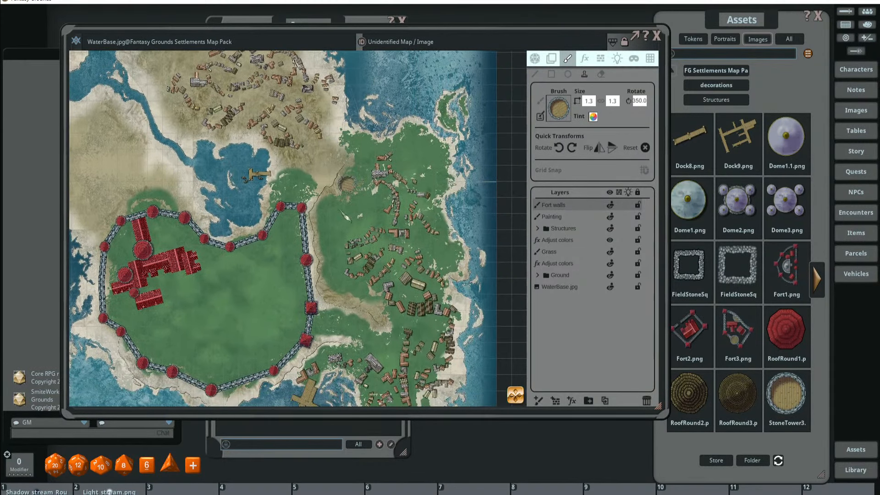
left_click_drag(201, 139, 443, 184)
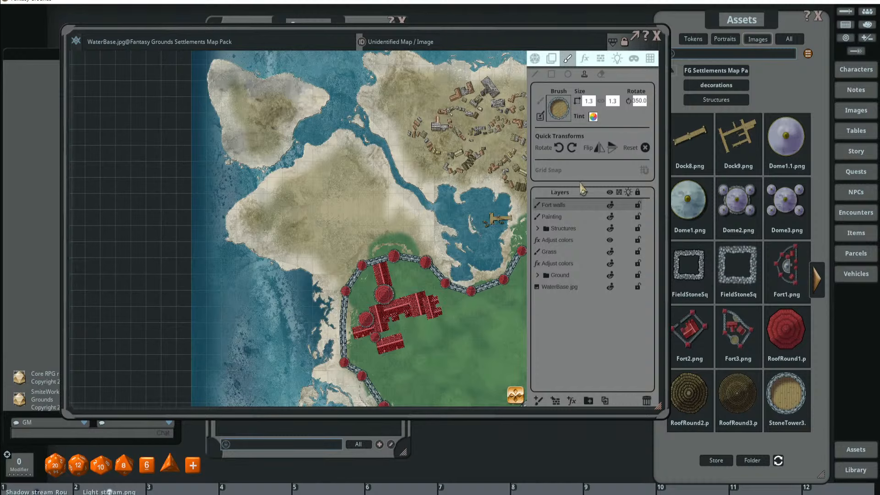
left_click(688, 198)
left_click_drag(554, 110, 556, 109)
mouse_move(450, 330)
left_mouse_down()
mouse_move(425, 209)
mouse_move(381, 218)
left_mouse_up()
scroll(430, 205, "up", 1)
scroll(411, 218, "down", 5)
scroll(429, 203, "up", 3)
scroll(383, 216, "up", 1)
scroll(405, 211, "down", 2)
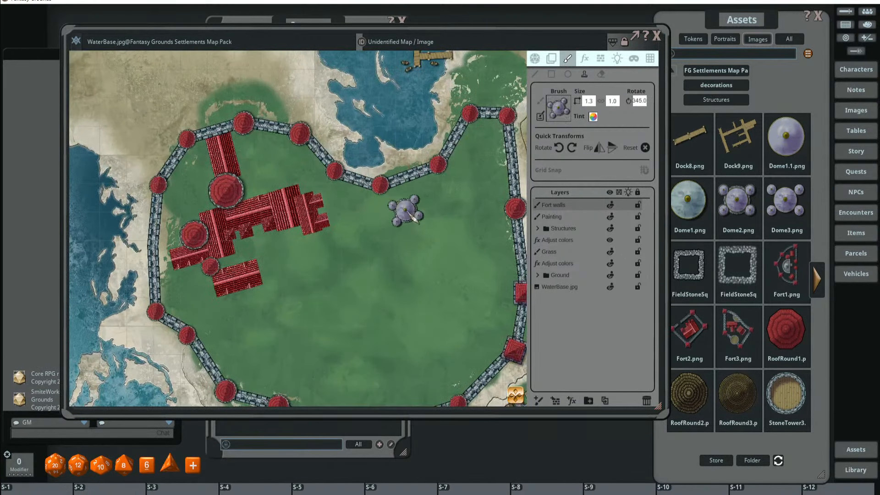
- Load Dome1.png as the stamp and set its size to 1.0 for the castle's eastern end
left_click(687, 202)
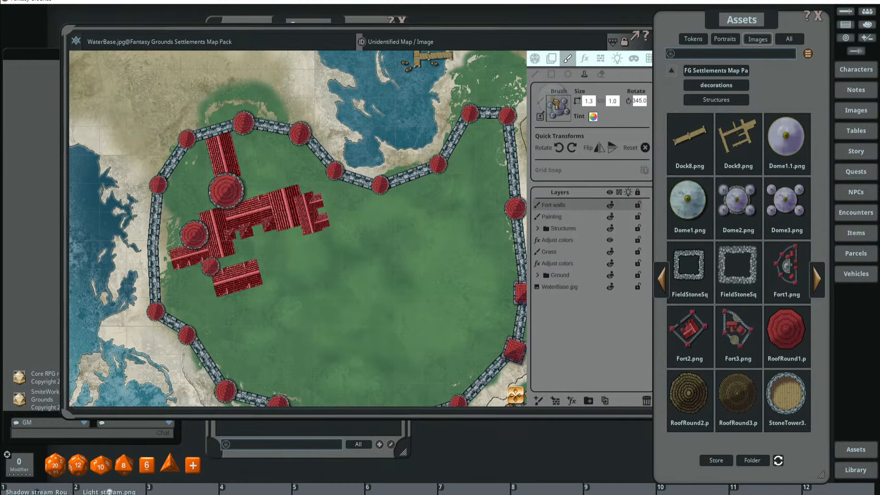
scroll(268, 230, "up", 1)
scroll(253, 229, "up", 1)
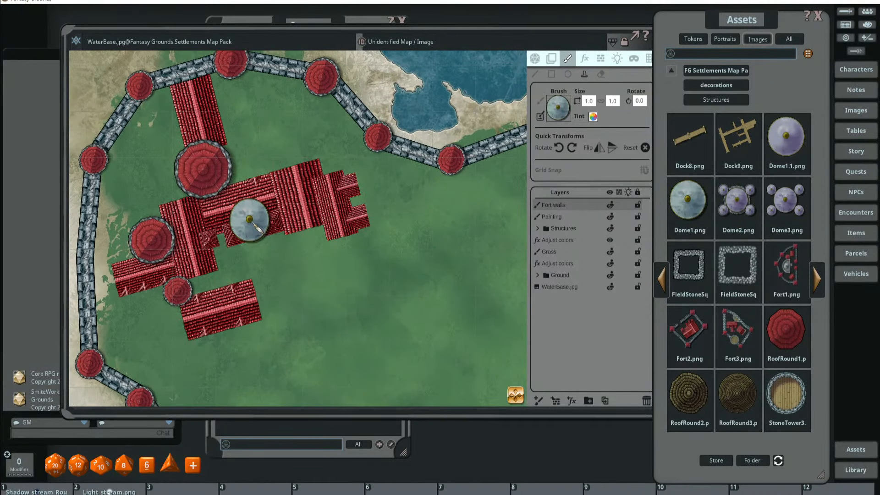
scroll(258, 229, "down", 2)
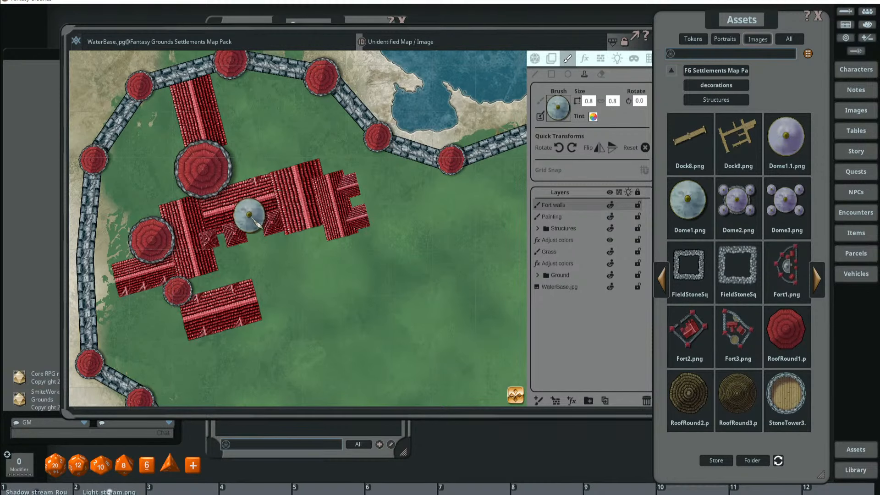
left_click_drag(220, 265, 278, 233)
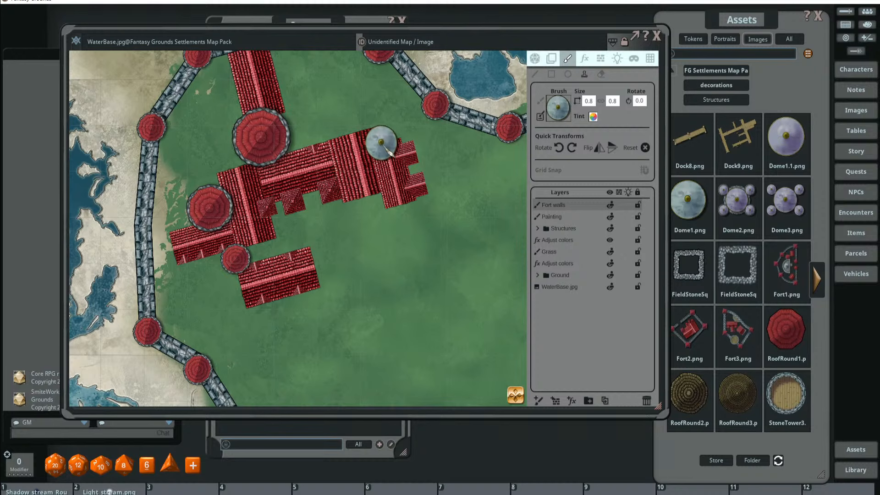
left_click_drag(386, 127, 350, 200)
scroll(345, 200, "up", 2)
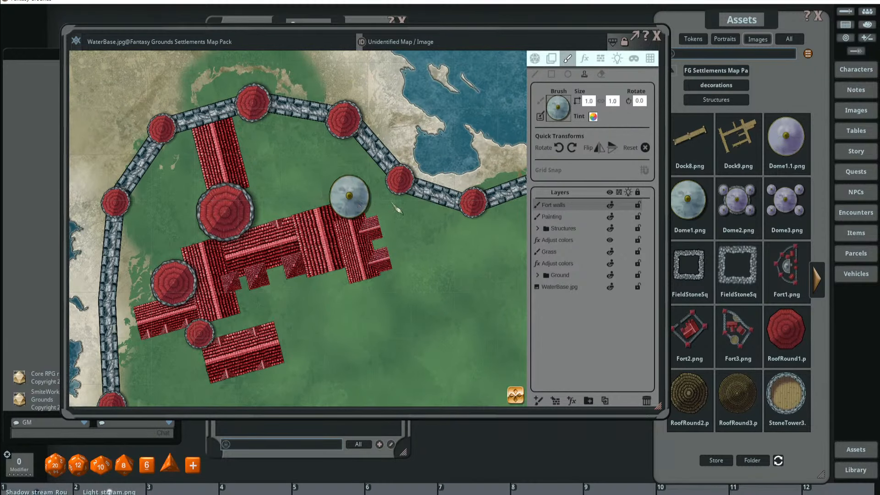
- Add a painting layer directly above the Structures group and stamp the 1.0 dome at the castle's northeastern corner
left_click(553, 217)
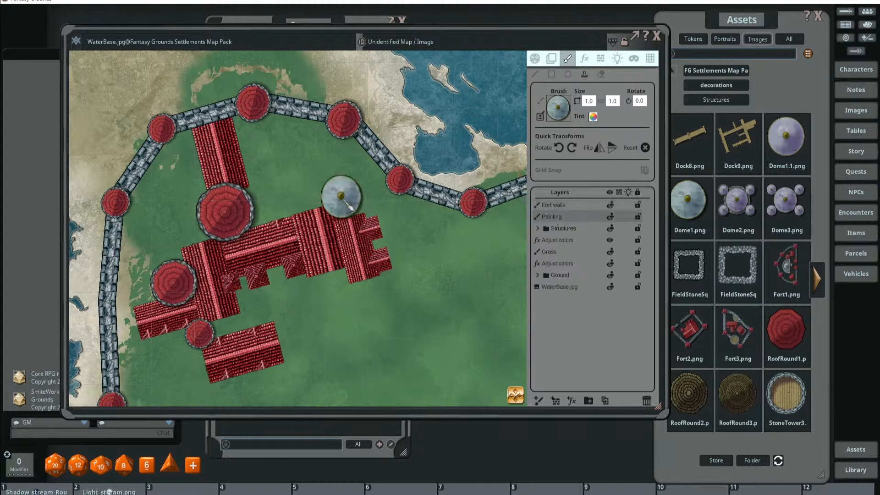
left_click(567, 229)
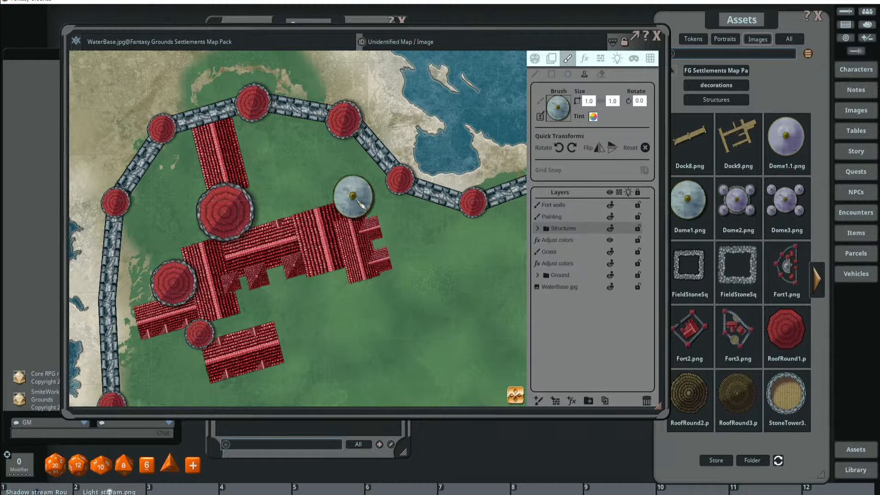
left_click(541, 401)
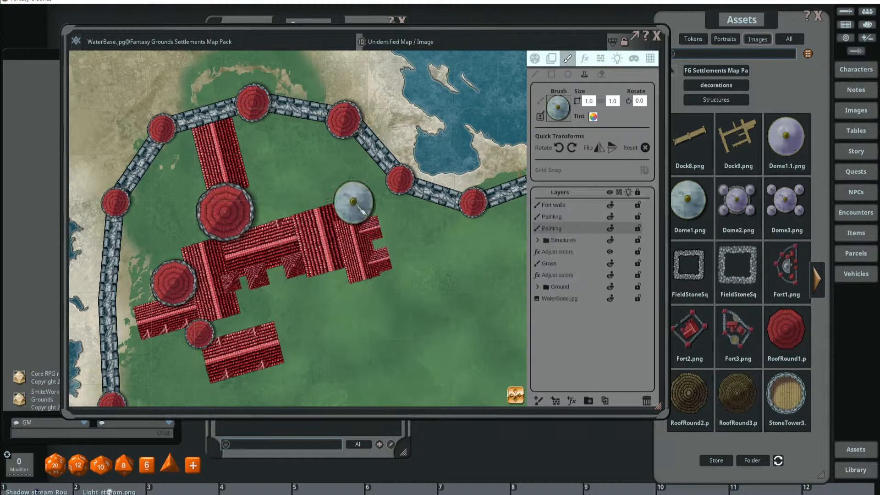
left_click(353, 200)
- Select the stamped dome and nudge it slightly upward at the edge of the castle's eastern roofs
scroll(459, 256, "down", 3)
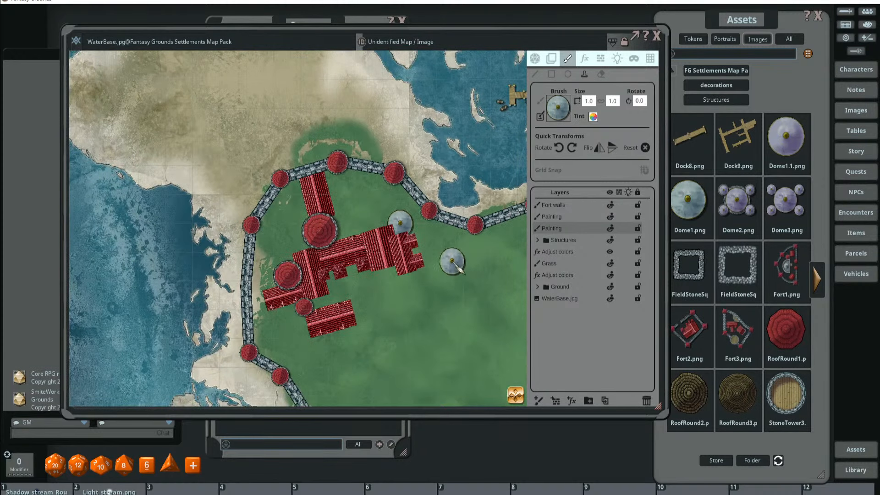
scroll(462, 261, "up", 3)
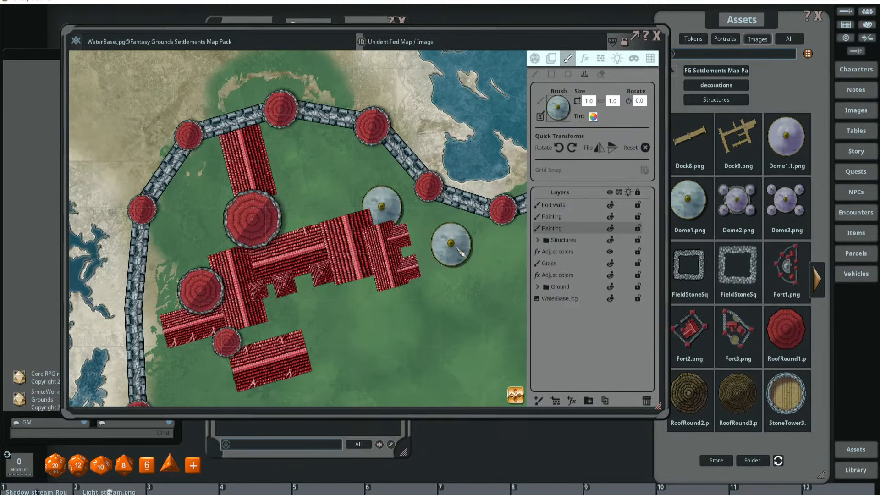
left_click(550, 58)
left_click(387, 200)
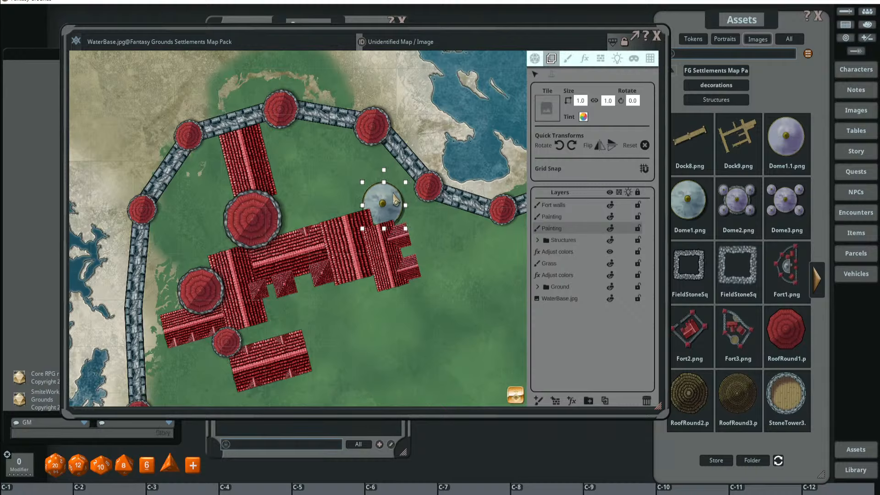
left_click_drag(395, 201, 396, 199)
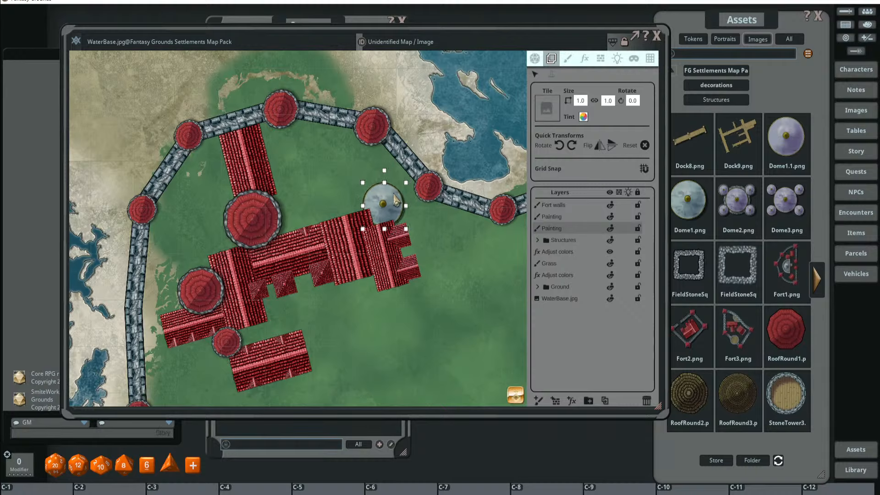
scroll(399, 202, "down", 3)
scroll(447, 206, "up", 2)
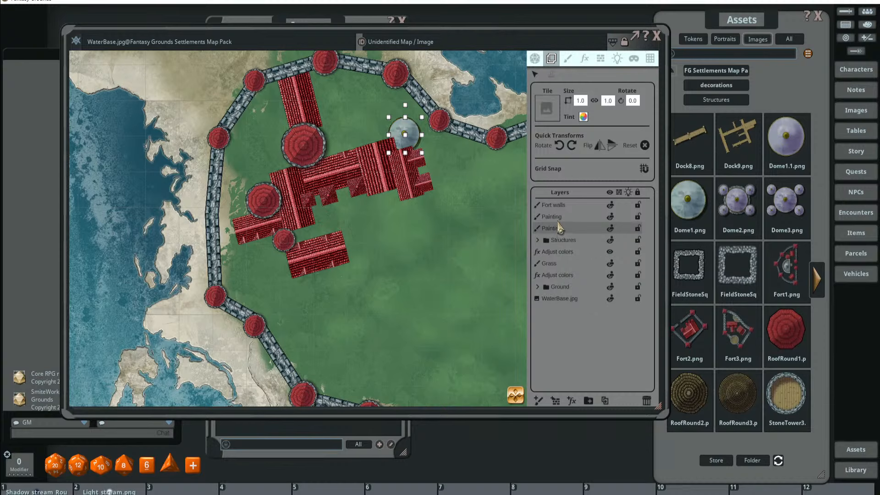
- Search the image assets for "bridge" and load Bridge4.png as the stamp
left_click(743, 31)
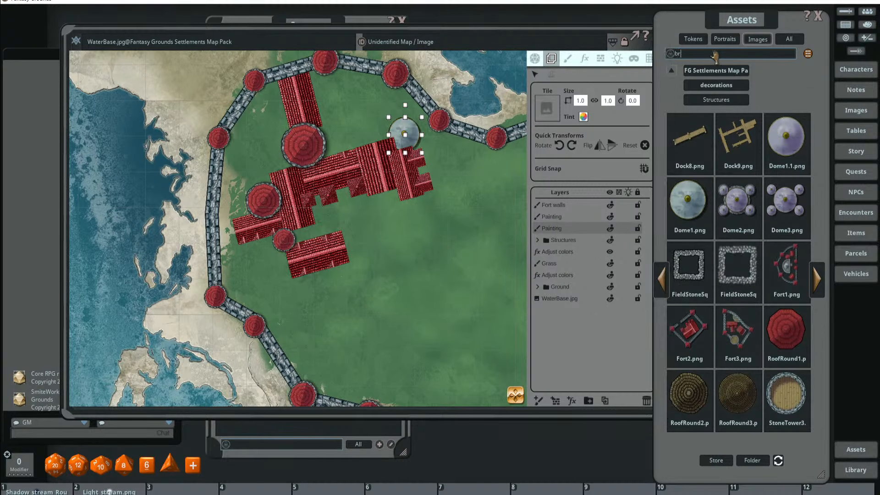
type("bridge")
key("Return")
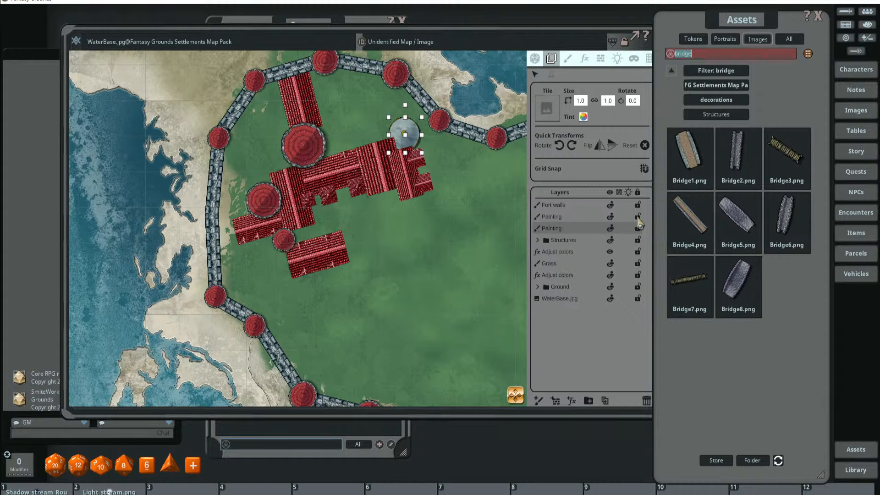
left_click(568, 61)
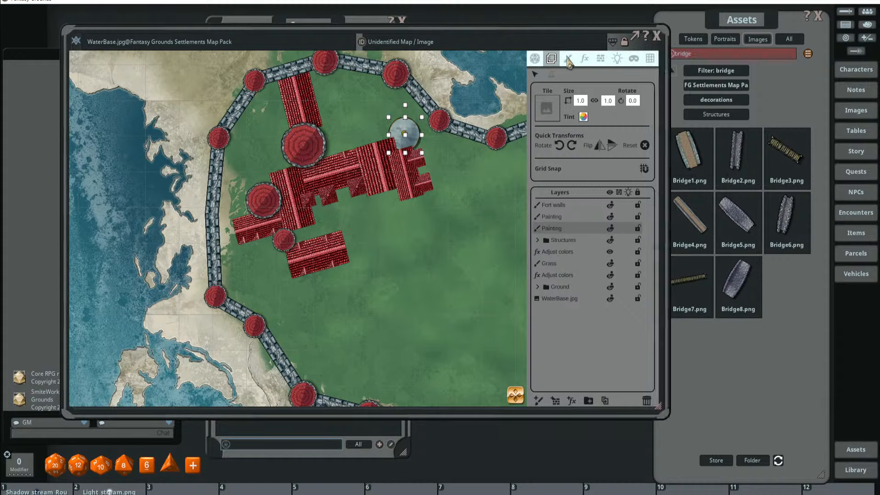
left_click(569, 62)
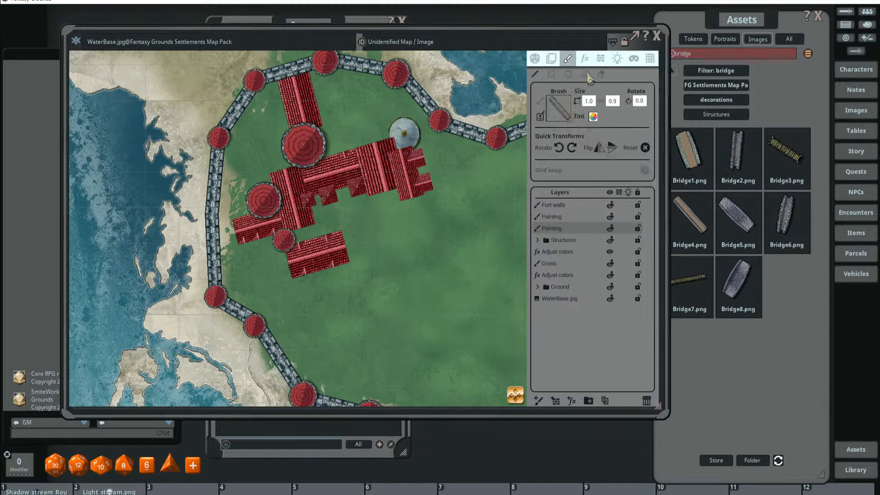
left_click(585, 74)
- Rotate the bridge to 80 and stamp it between the two largest round towers on the upper Painting layer
scroll(281, 192, "up", 7)
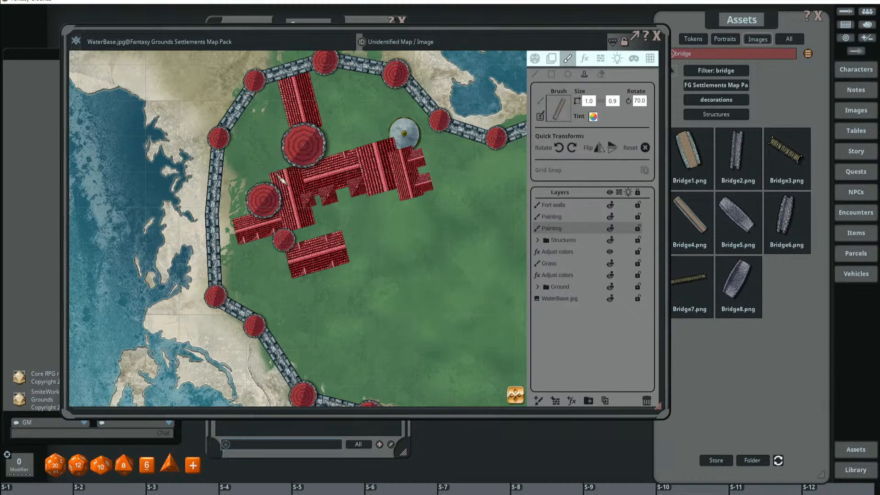
scroll(290, 182, "up", 3)
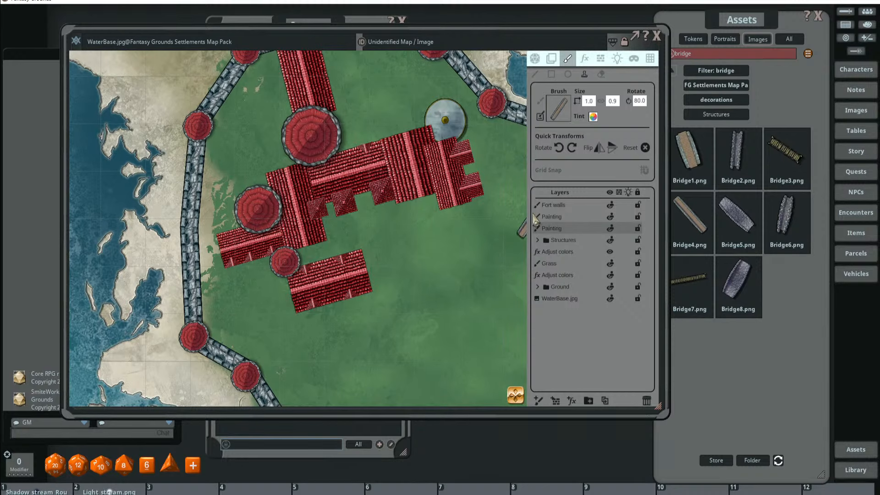
left_click(550, 217)
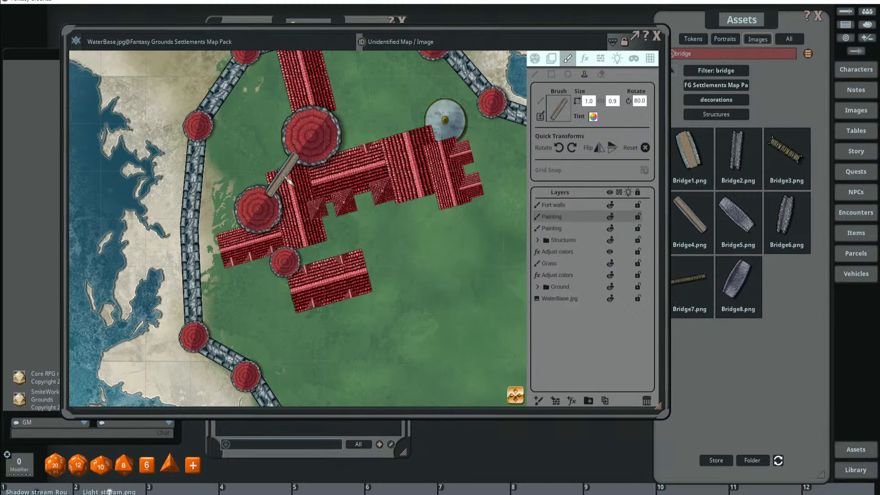
left_click(287, 182)
scroll(323, 211, "up", 1)
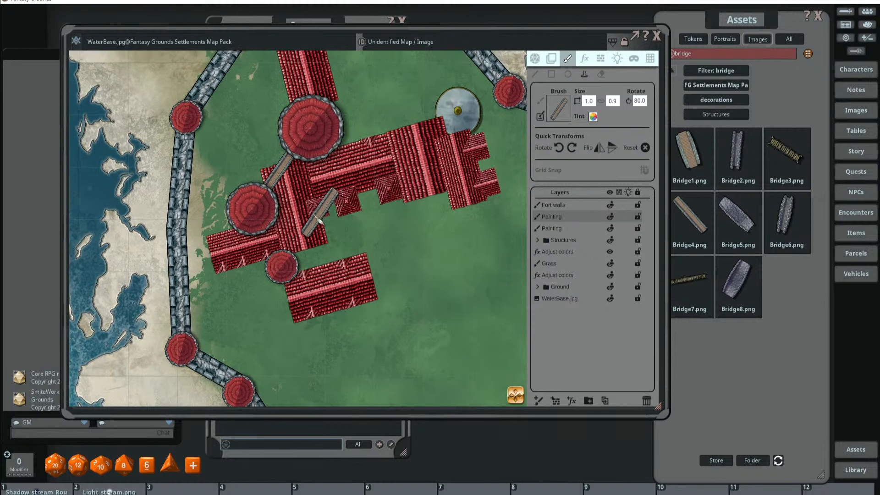
- Resize the bridge to 0.8 by 0.7, rotate it to 15 and stamp it between the western and small round towers
scroll(277, 223, "down", 4)
scroll(267, 233, "down", 2)
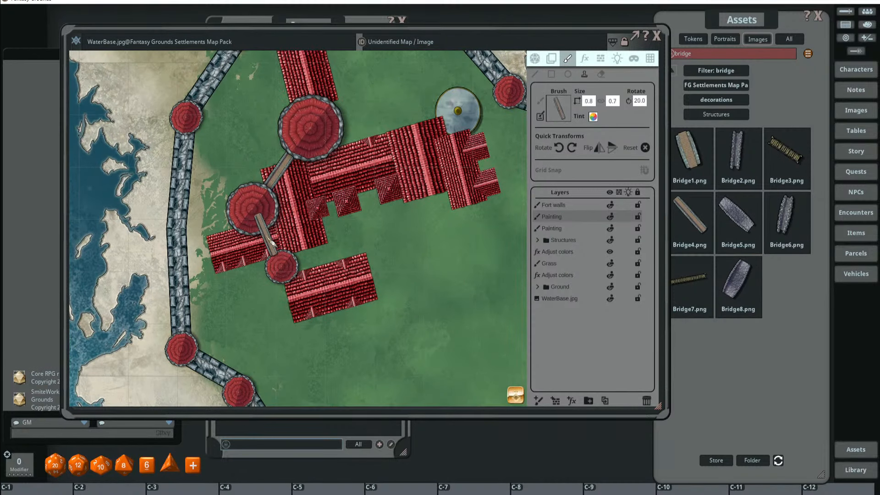
scroll(272, 249, "down", 1)
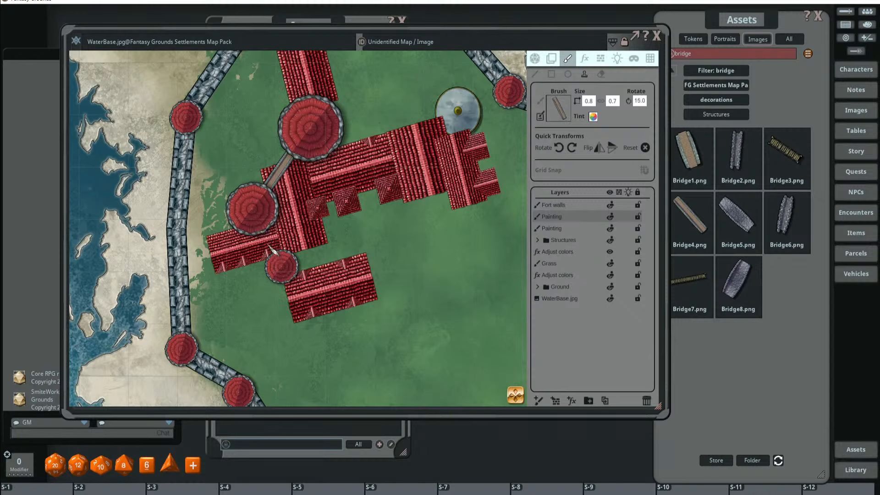
left_click(277, 252)
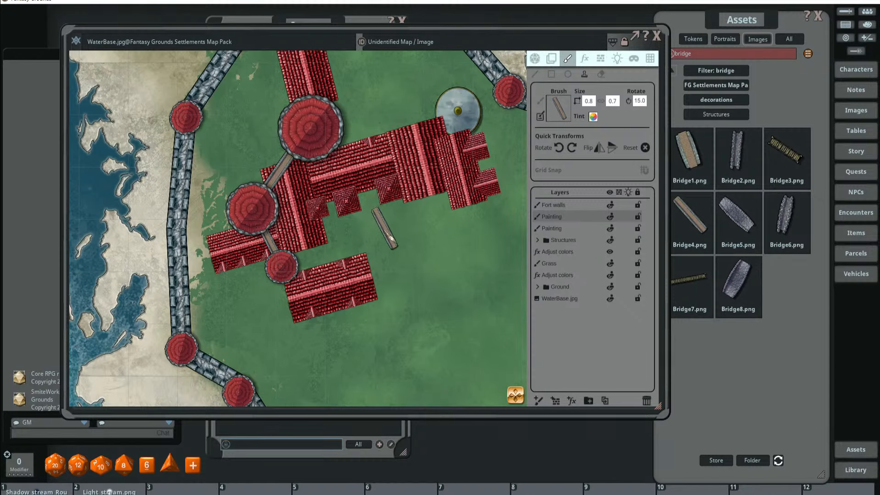
- Select the lower Painting layer above the Structures group and search the image assets for "wall"
scroll(388, 238, "down", 3)
left_click_drag(388, 238, 402, 270)
scroll(396, 240, "up", 2)
left_click_drag(394, 237, 413, 177)
scroll(446, 226, "down", 3)
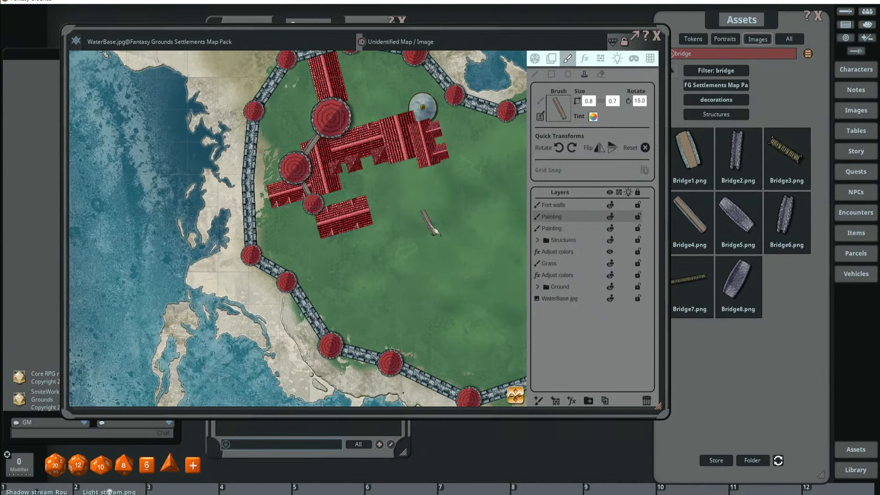
scroll(432, 225, "down", 2)
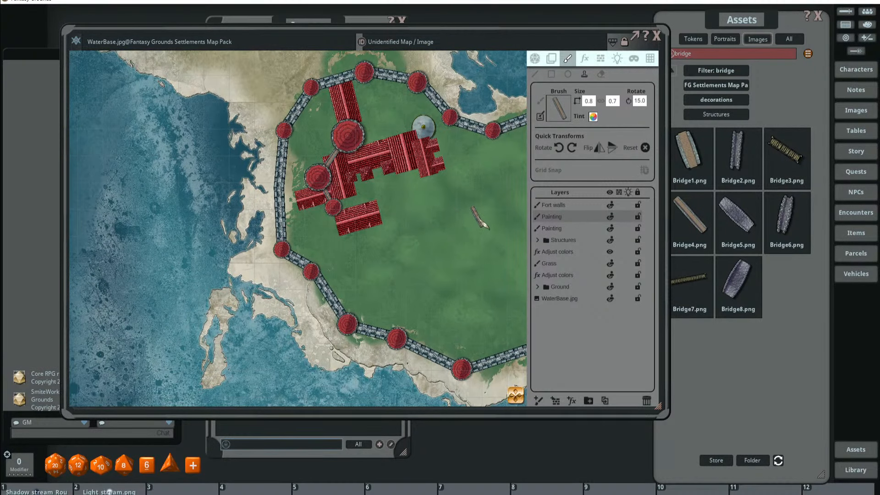
left_click(590, 229)
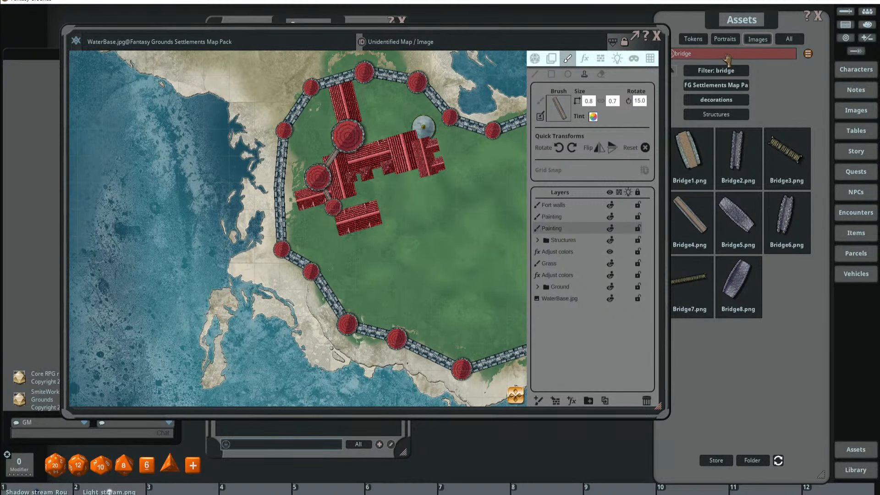
left_click(727, 56)
key("Return")
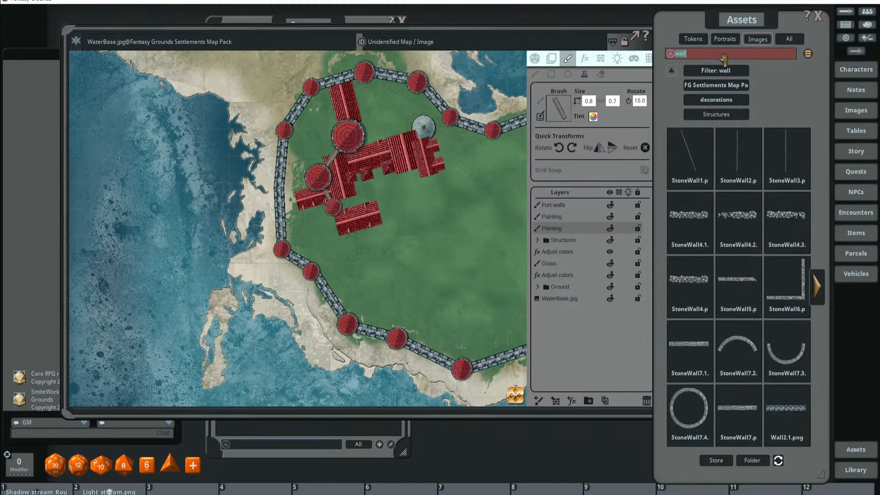
- Browse the wall assets, load StoneWall7.1.png as the brush and rotate it to 270
left_click(736, 279)
scroll(467, 204, "down", 2)
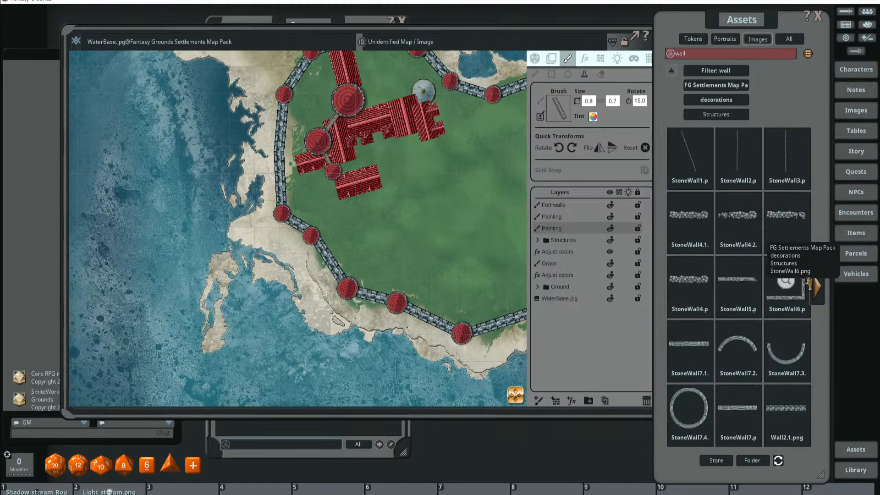
left_click(817, 287)
left_click(655, 286)
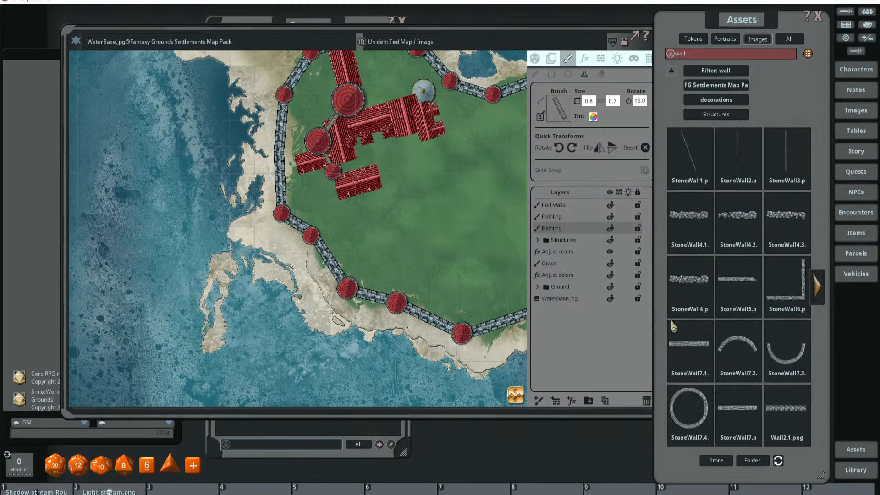
left_click(817, 288)
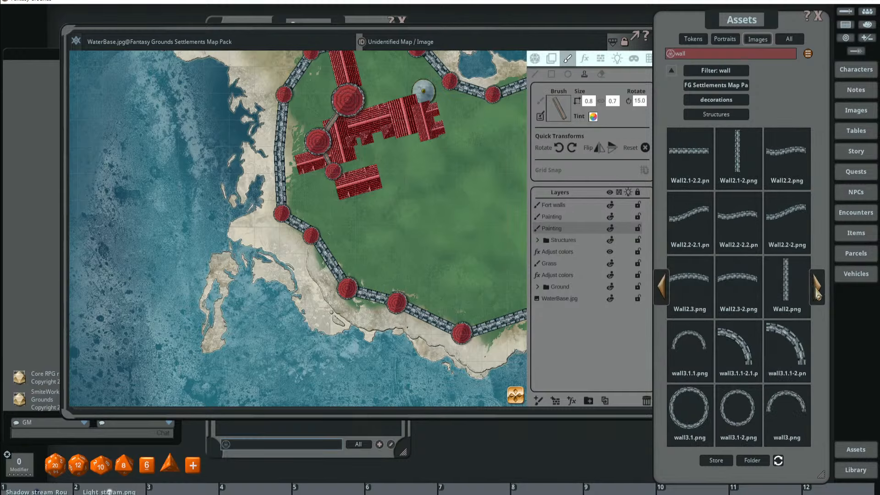
left_click(661, 286)
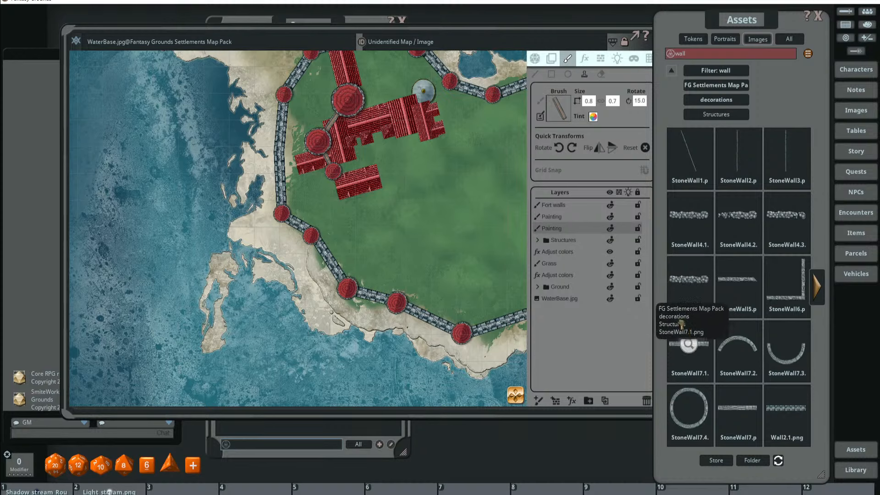
left_click(559, 148)
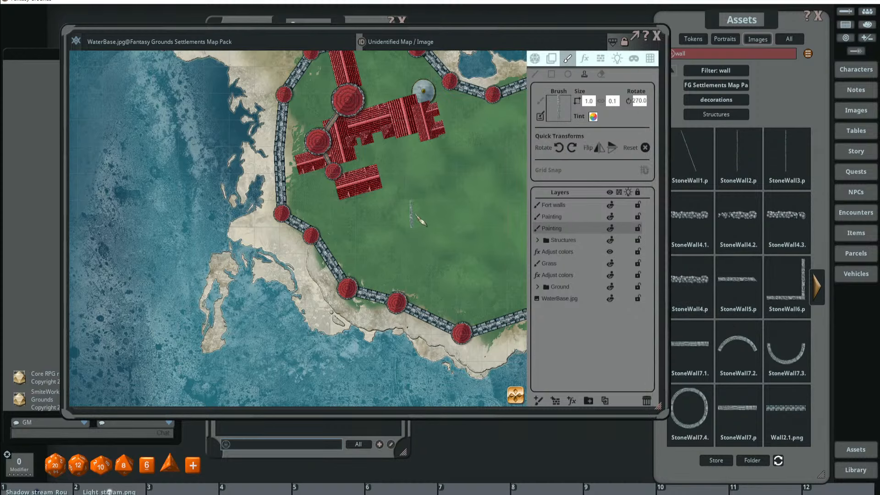
- Enlarge the stone wall brush to 1.6 by 0.2 and switch to the line drawing tool at the castle's southern building
scroll(415, 213, "up", 2)
scroll(411, 198, "up", 3)
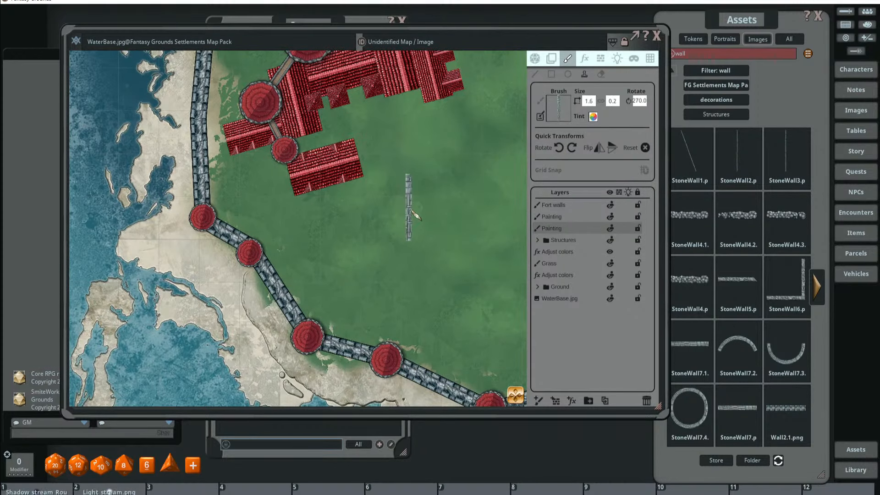
left_click_drag(322, 157, 427, 234)
scroll(429, 234, "up", 2)
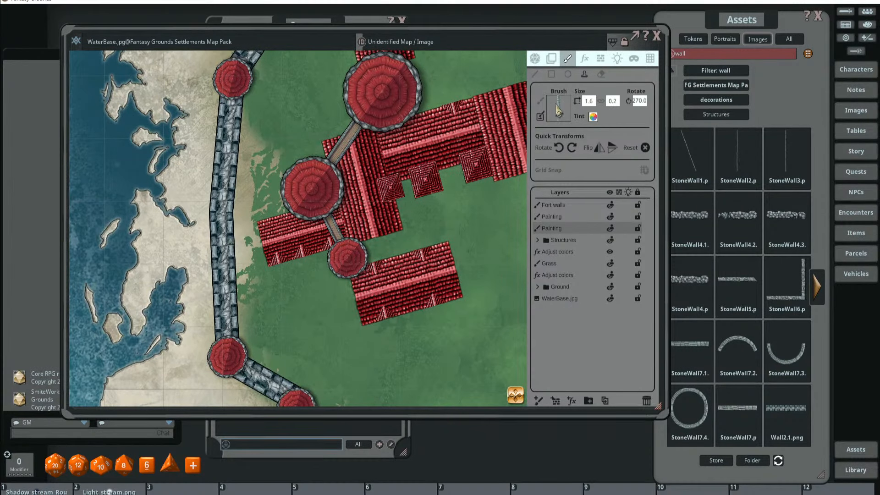
left_click(535, 75)
left_click_drag(377, 323, 378, 263)
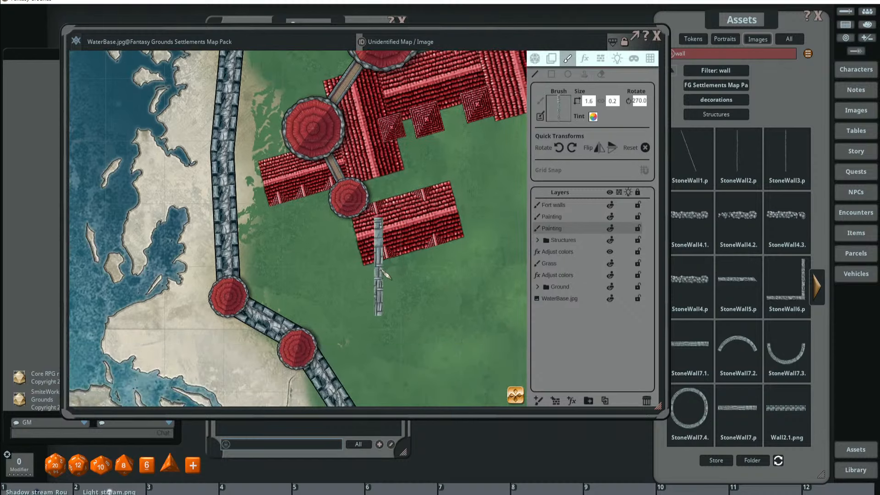
- Reduce the wall brush to 1.3 by 0.1 and outline the southern building's roof with stone wall
scroll(377, 266, "down", 2)
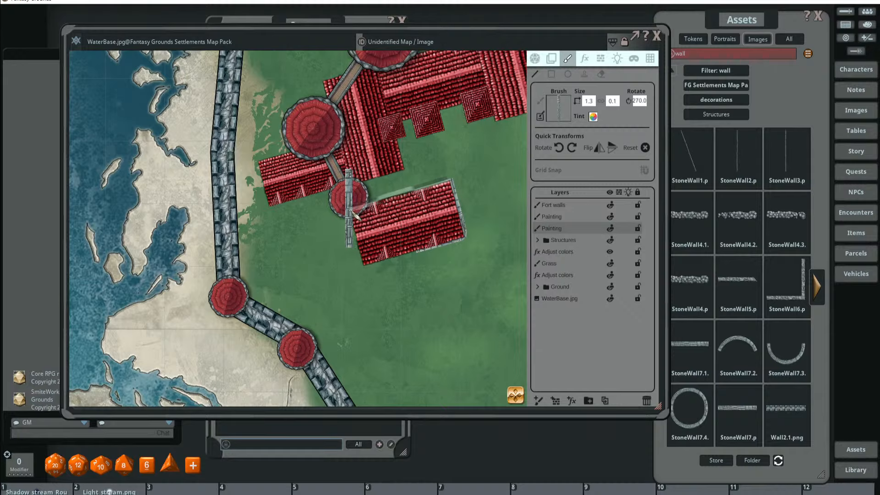
left_click(350, 210)
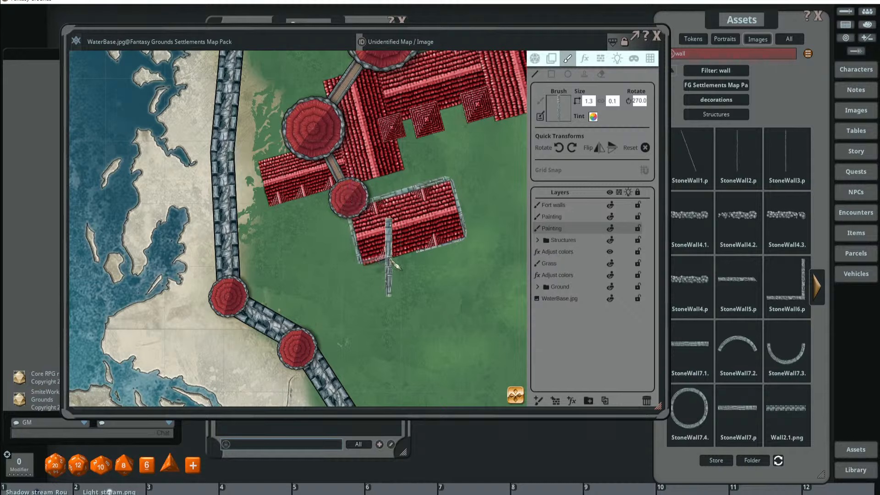
key("shift")
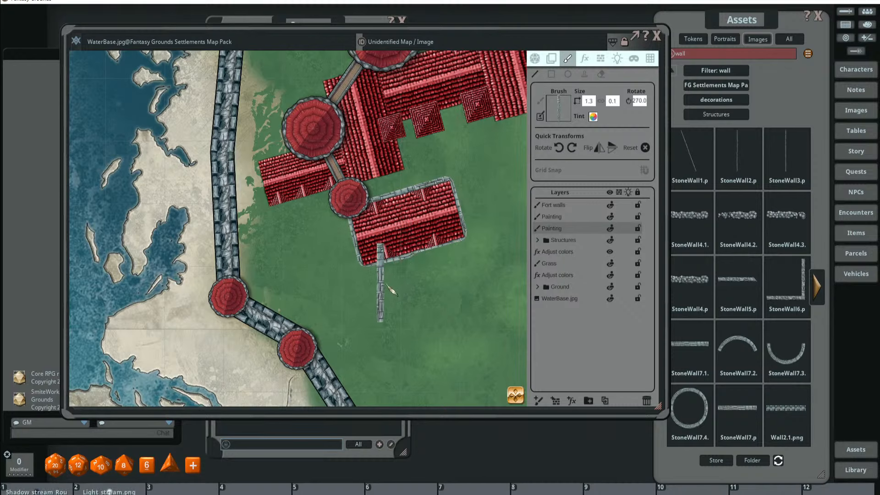
- Draw stone wall around the southern end of the roof wing beside the small round tower
scroll(456, 292, "down", 3)
scroll(461, 290, "up", 3)
scroll(468, 293, "up", 2)
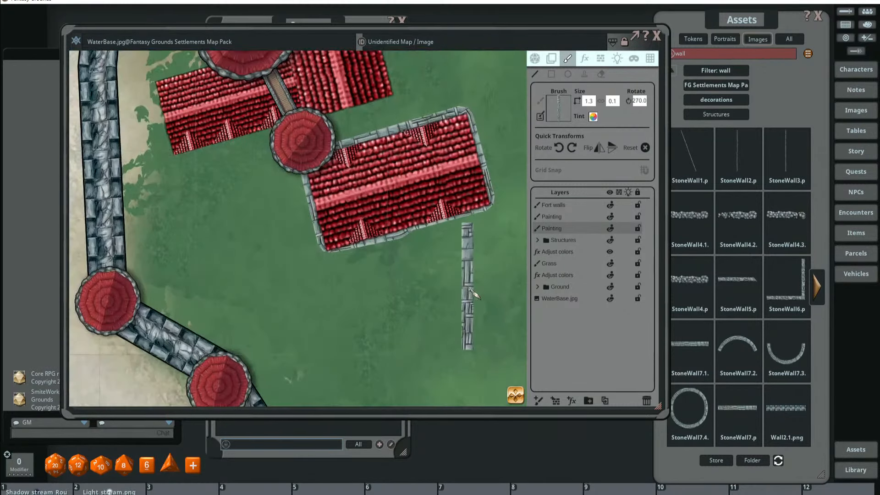
scroll(458, 307, "down", 2)
scroll(463, 311, "down", 3)
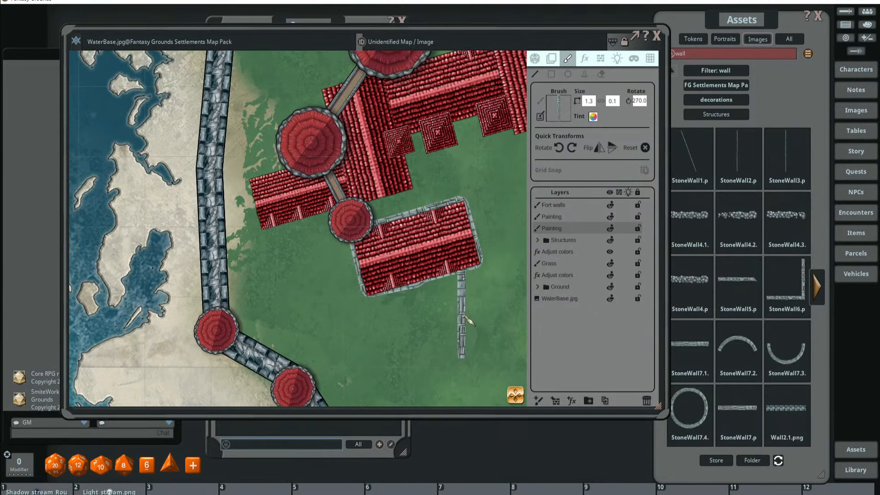
scroll(476, 284, "up", 1)
scroll(430, 196, "up", 1)
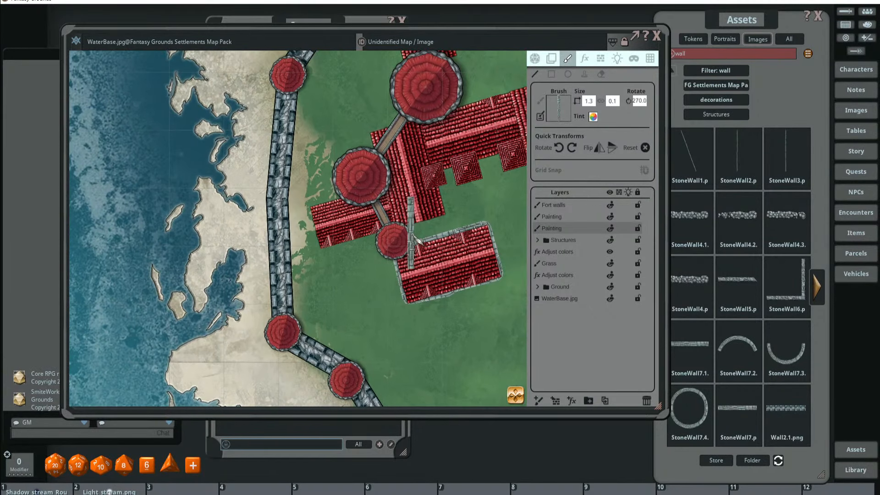
left_click_drag(383, 215, 386, 262)
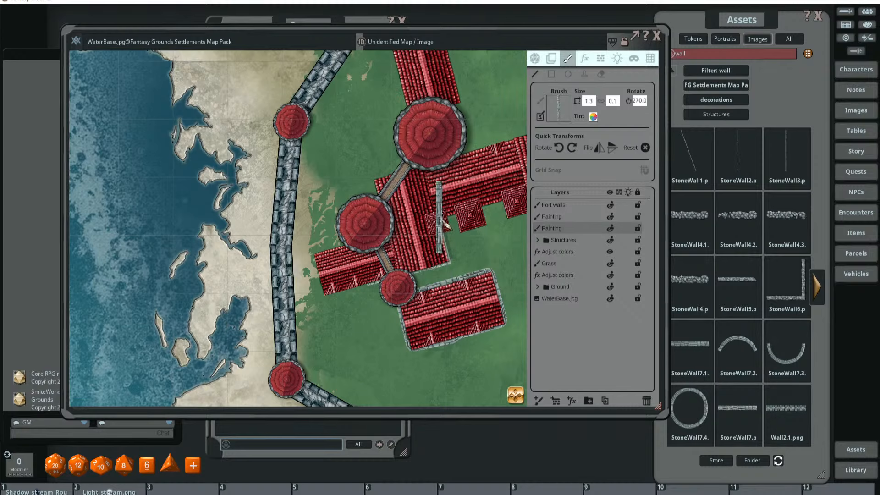
left_click(440, 218)
- Draw stone wall along the southern edge of the eastern roofs and the main roof's northern edge to its western corner
mouse_move(500, 212)
left_mouse_down()
mouse_move(447, 217)
mouse_move(377, 245)
left_mouse_up()
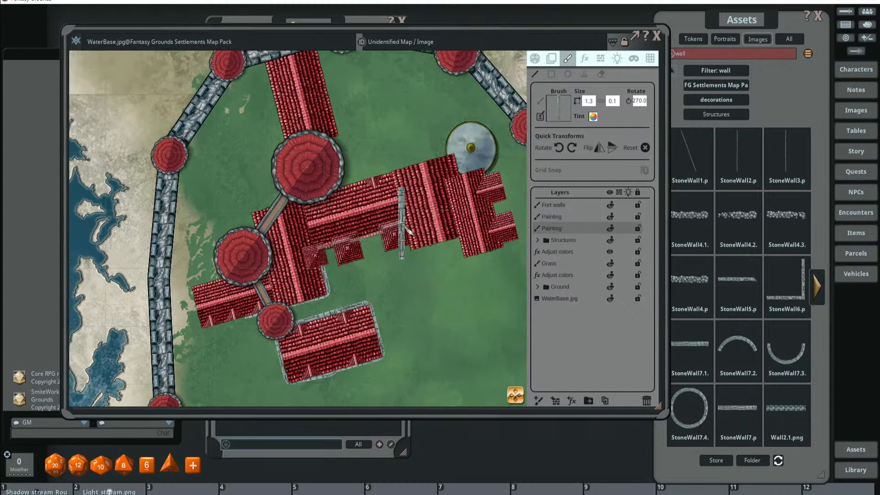
left_click(405, 226)
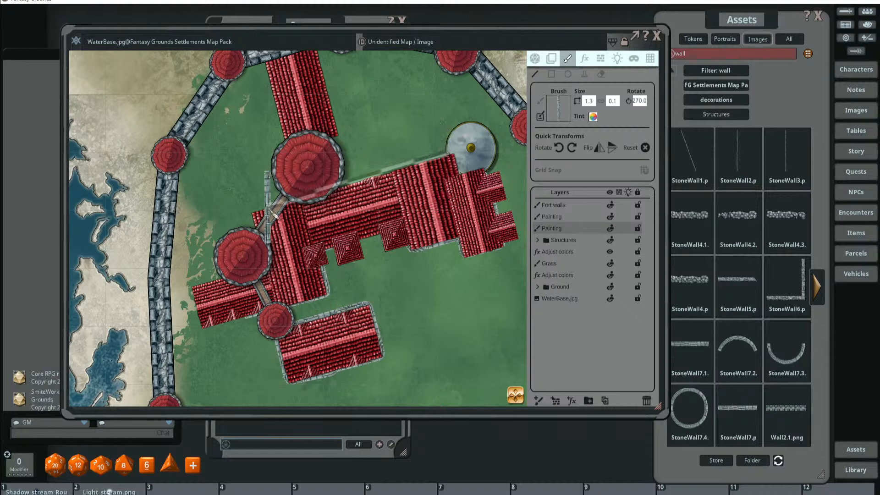
left_click(255, 213)
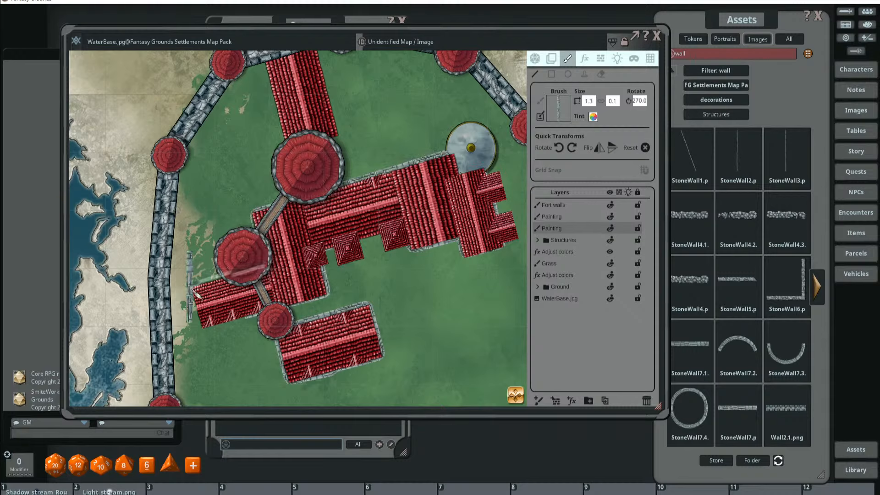
- Outline the castle's westernmost roof wing with stone wall
left_click(194, 294)
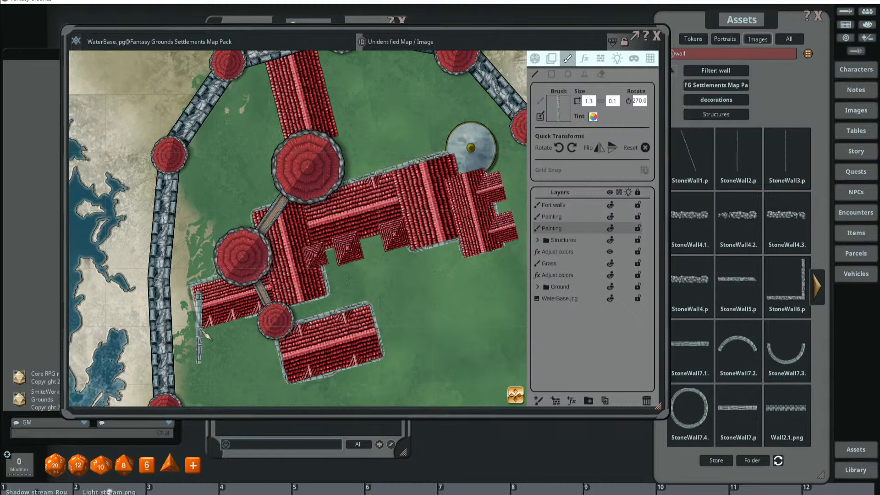
scroll(220, 321, "down", 2)
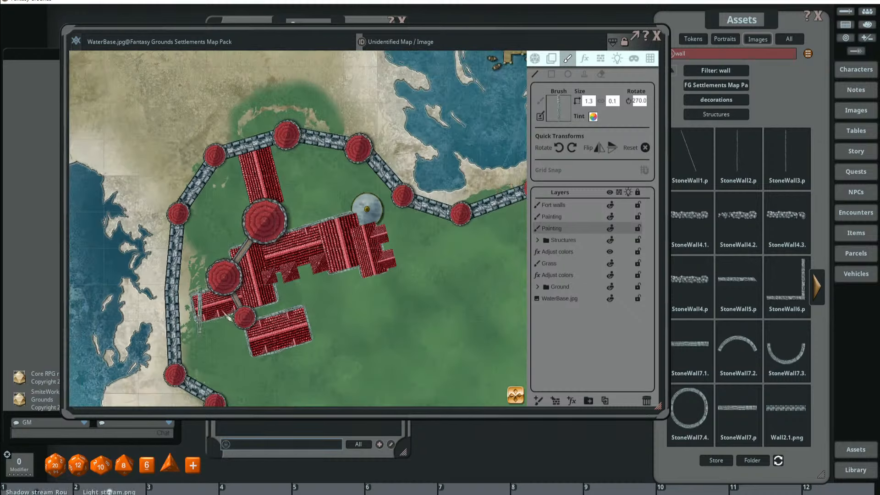
scroll(330, 320, "up", 2)
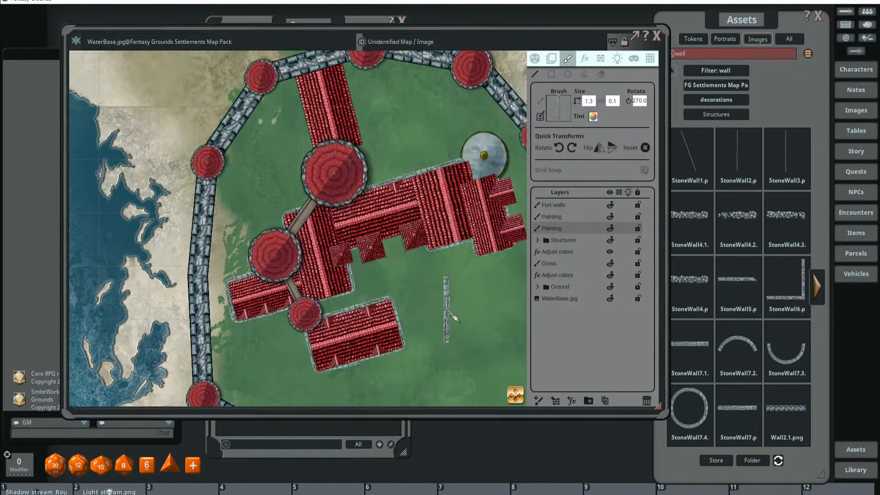
- Draw stone wall along both long sides of the northern roof wing, between the fort wall and the largest tower
scroll(453, 312, "down", 4)
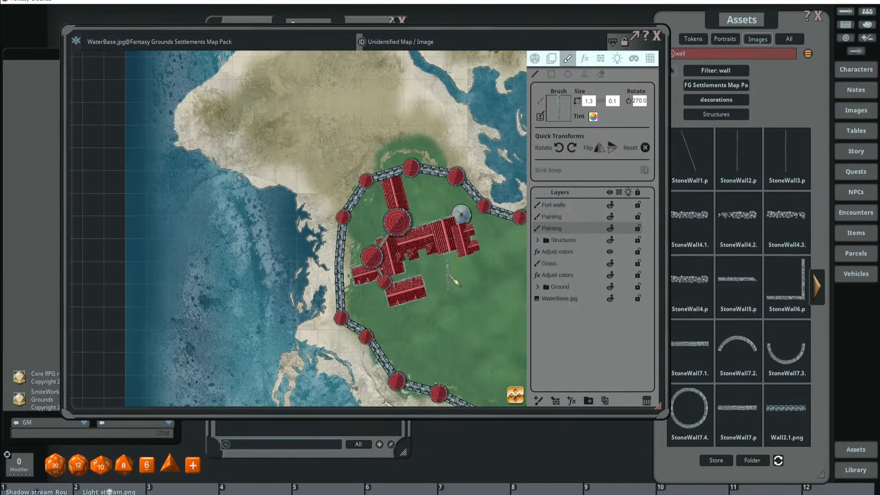
scroll(449, 284, "up", 2)
scroll(376, 149, "up", 1)
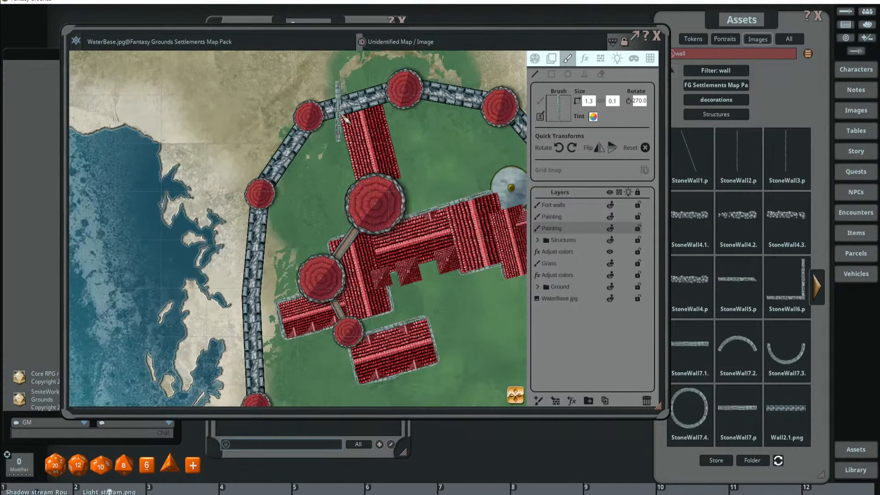
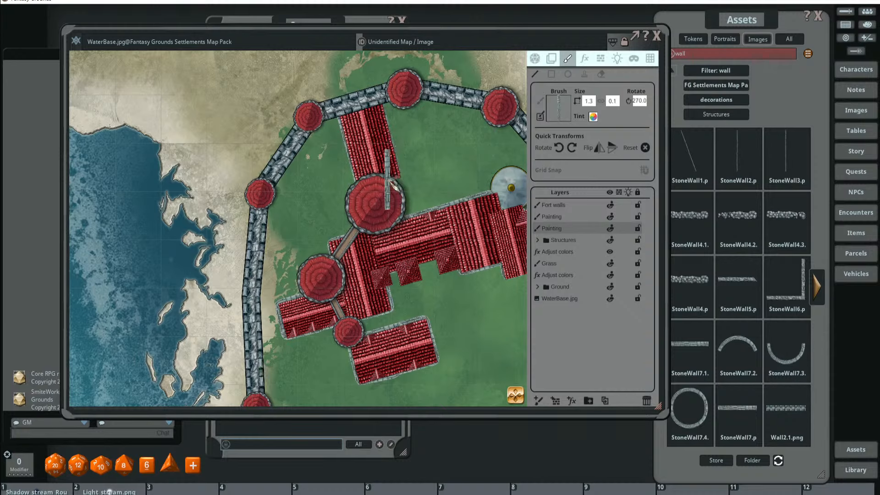
scroll(392, 184, "up", 2)
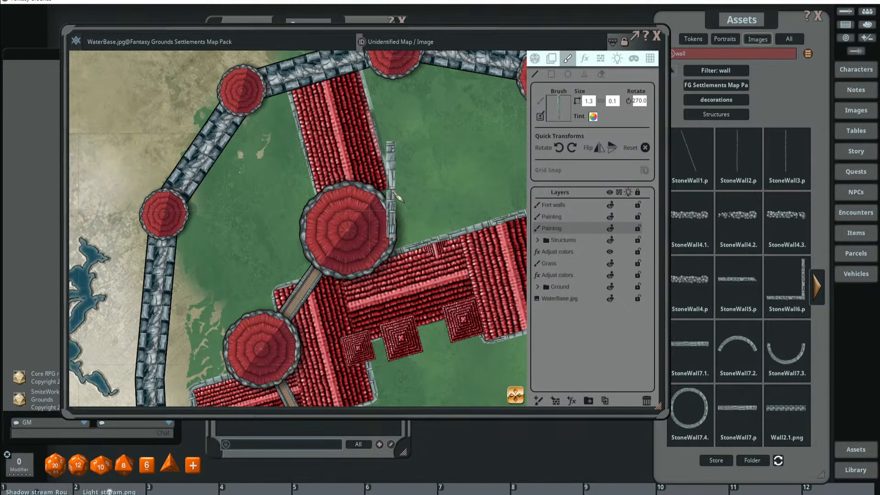
scroll(383, 202, "down", 2)
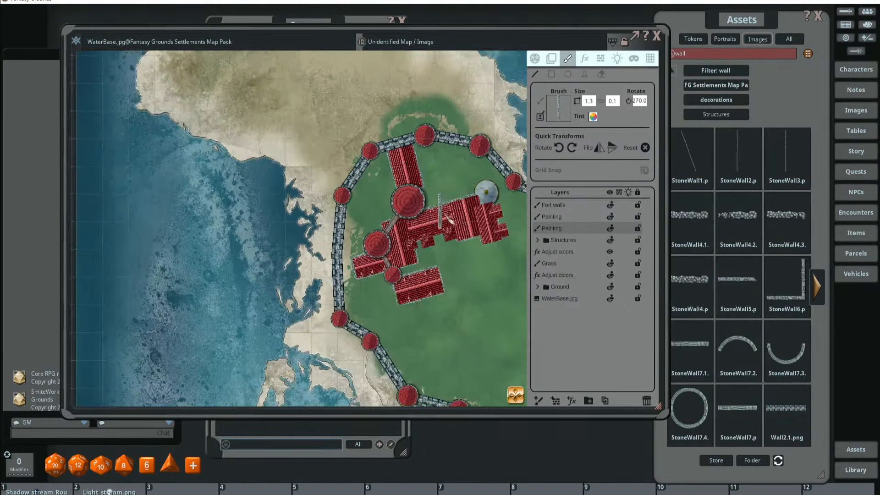
scroll(482, 236, "up", 1)
scroll(481, 236, "down", 2)
scroll(447, 237, "up", 1)
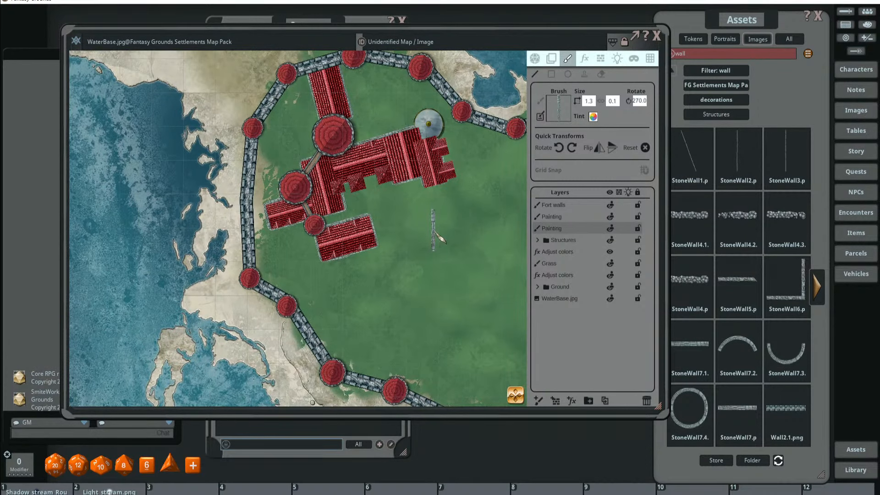
scroll(384, 207, "up", 2)
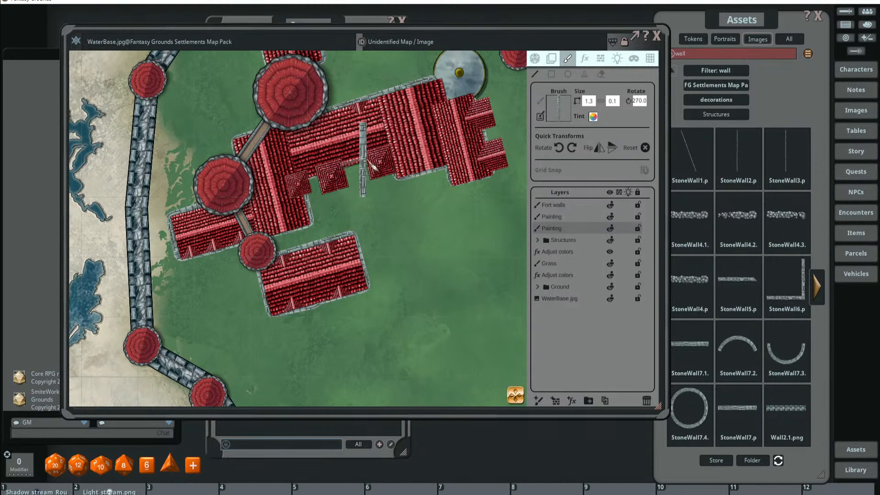
- Examine the edged castle roofs and the open ground inside the fort walls
scroll(458, 190, "down", 1)
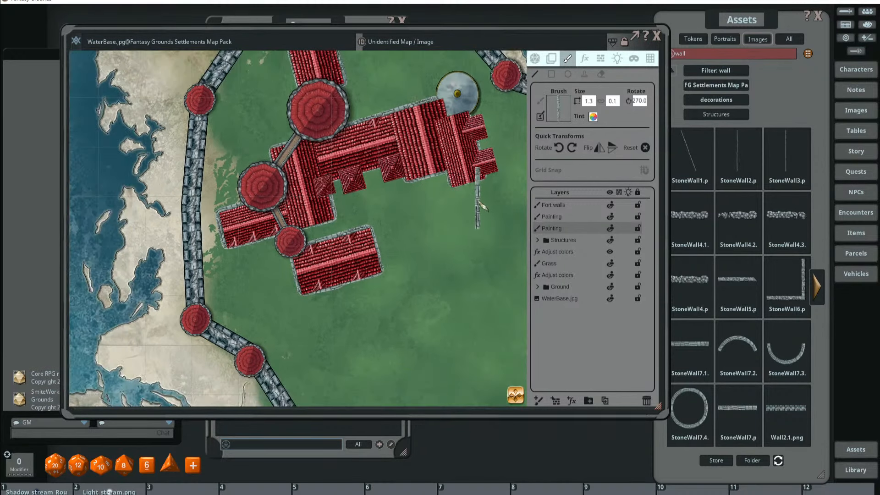
scroll(454, 188, "up", 2)
scroll(431, 202, "down", 3)
scroll(468, 192, "up", 1)
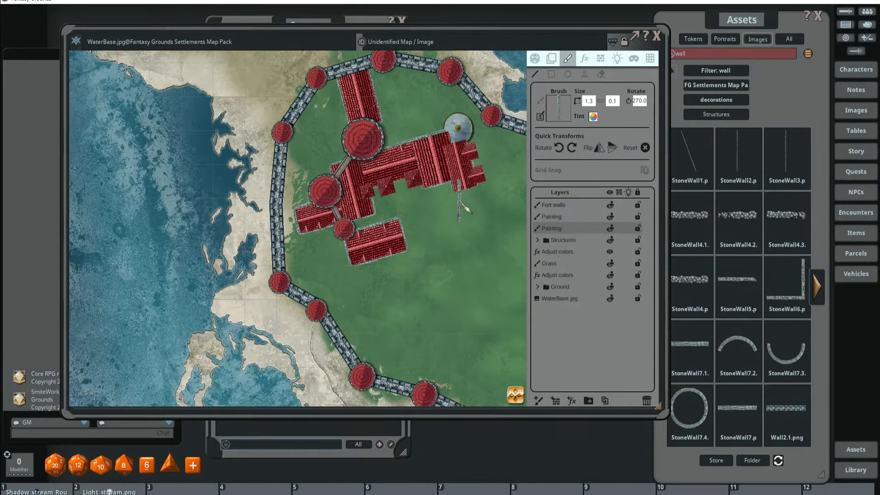
scroll(455, 188, "up", 3)
left_click_drag(459, 218, 413, 189)
scroll(435, 190, "down", 3)
scroll(419, 197, "down", 2)
scroll(426, 220, "up", 1)
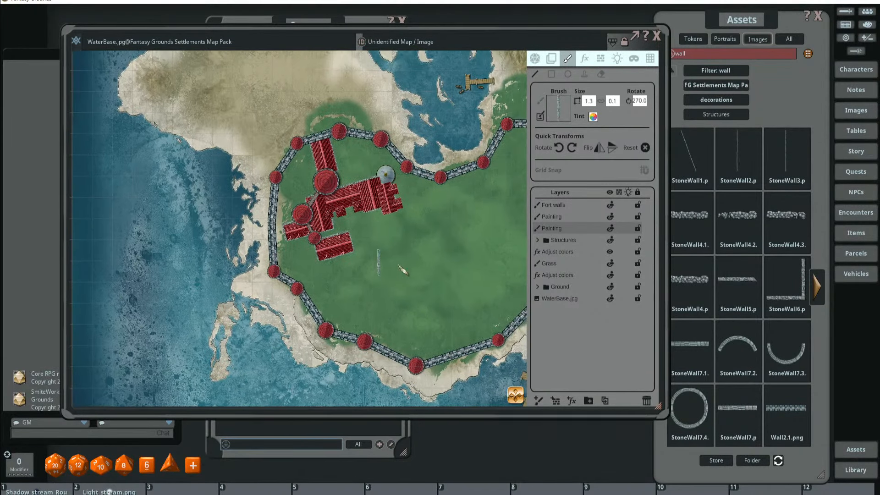
left_click_drag(432, 225, 368, 198)
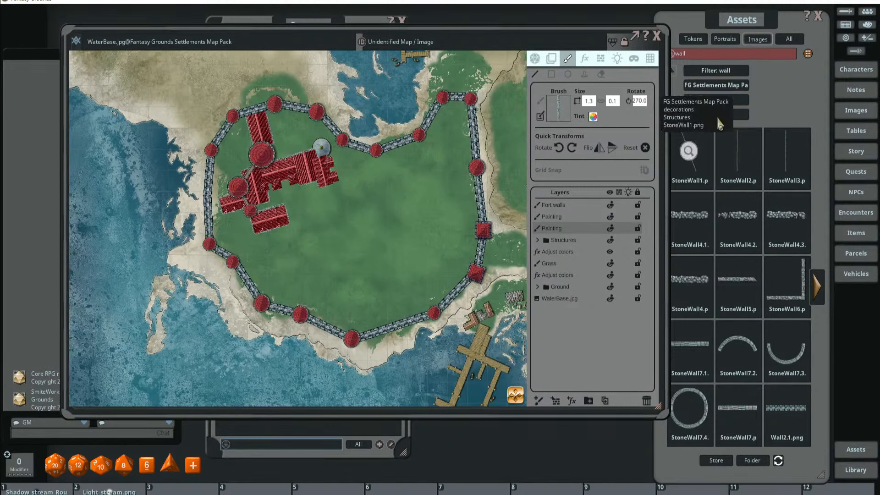
- Draw an inner wall on the upper Painting layer with a 0.4 by 2.4 stone wall brush, curving from the southwestern fort wall to the northern tower
left_click(742, 21)
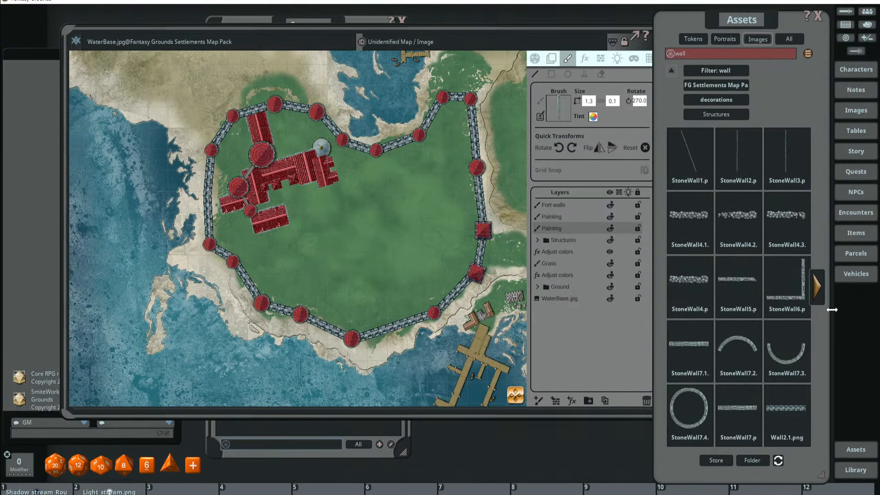
left_click(817, 286)
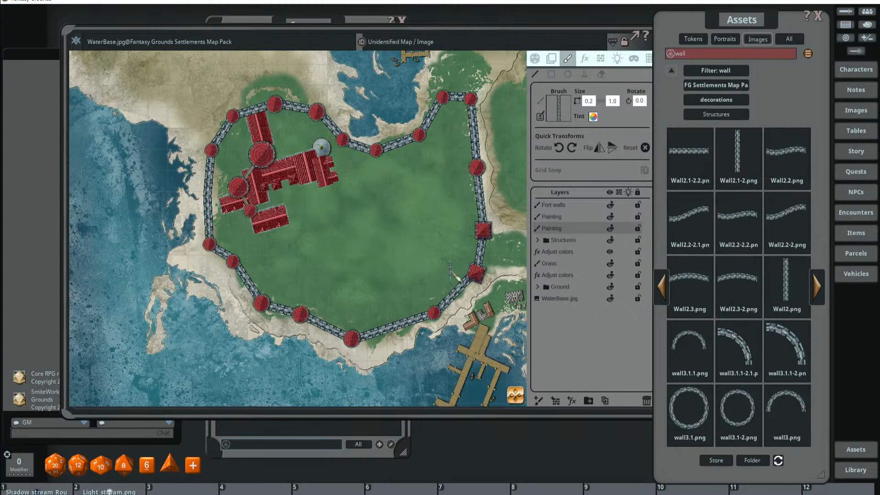
scroll(297, 265, "up", 2)
scroll(300, 265, "up", 3)
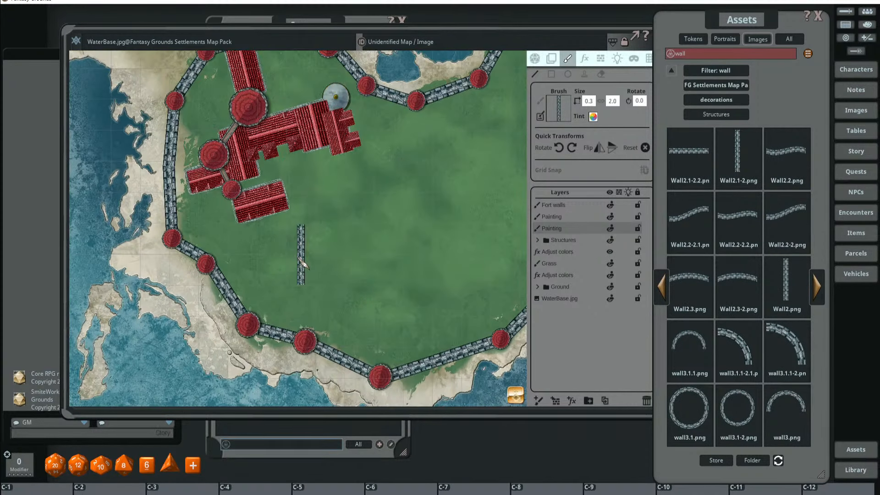
scroll(301, 254, "up", 2)
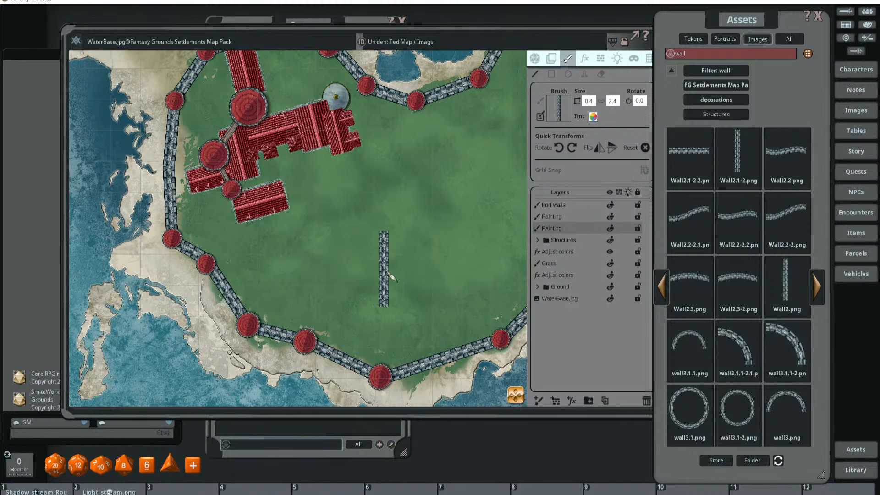
left_click(554, 218)
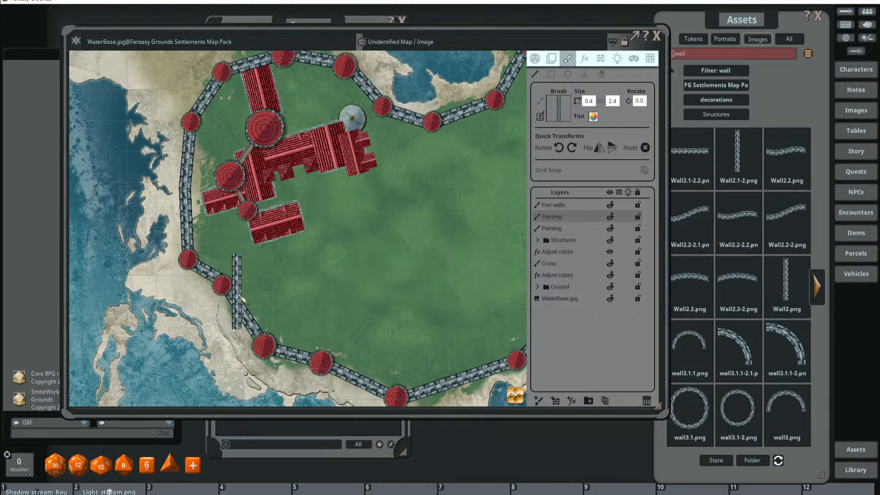
mouse_move(249, 308)
left_mouse_down()
mouse_move(316, 306)
mouse_move(387, 272)
mouse_move(413, 234)
mouse_move(428, 183)
mouse_move(426, 131)
mouse_move(439, 133)
mouse_move(437, 124)
left_mouse_up()
- Examine the new inner wall's curve and how it divides the castle grounds from the rest of the fort
scroll(488, 211, "down", 6)
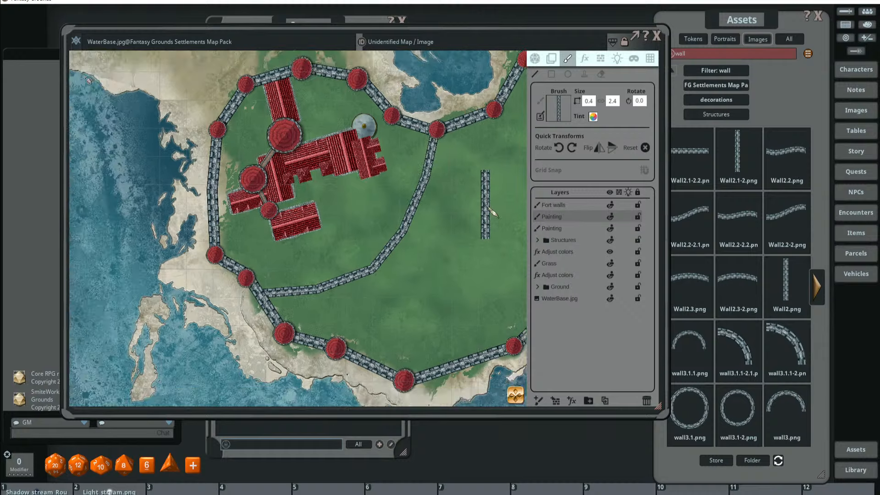
scroll(413, 202, "up", 5)
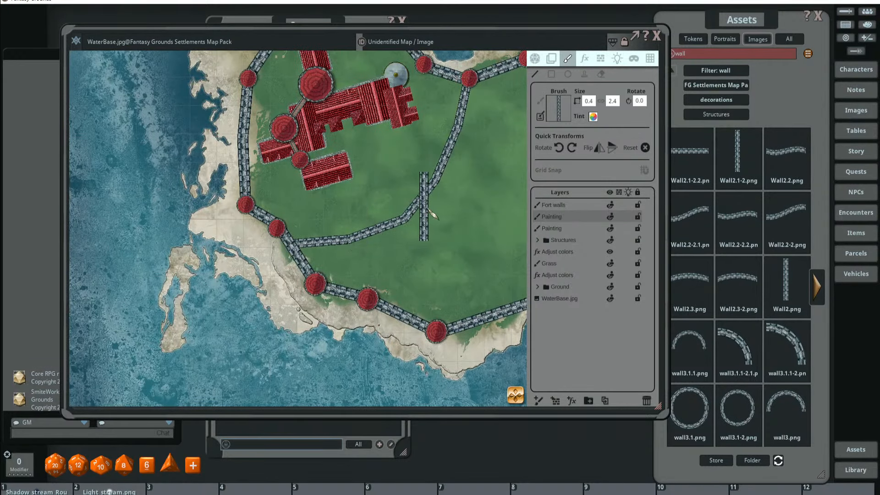
left_click_drag(457, 212, 451, 233)
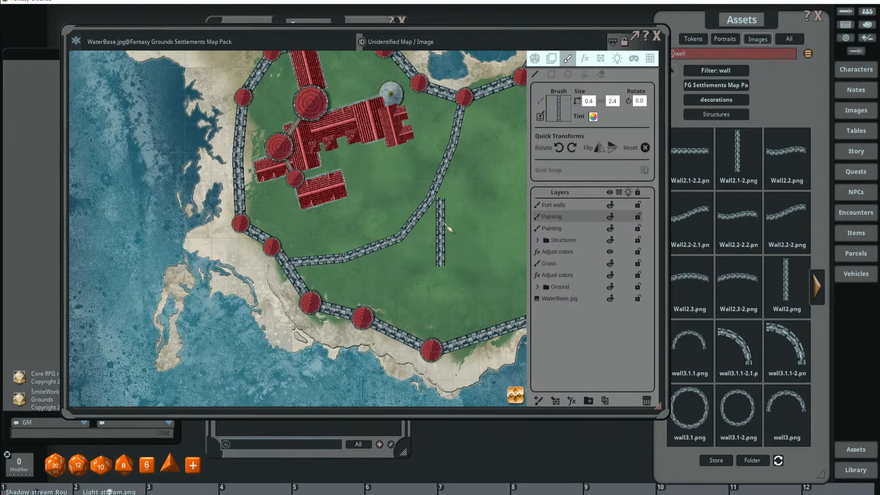
scroll(479, 199, "down", 3)
scroll(481, 201, "up", 3)
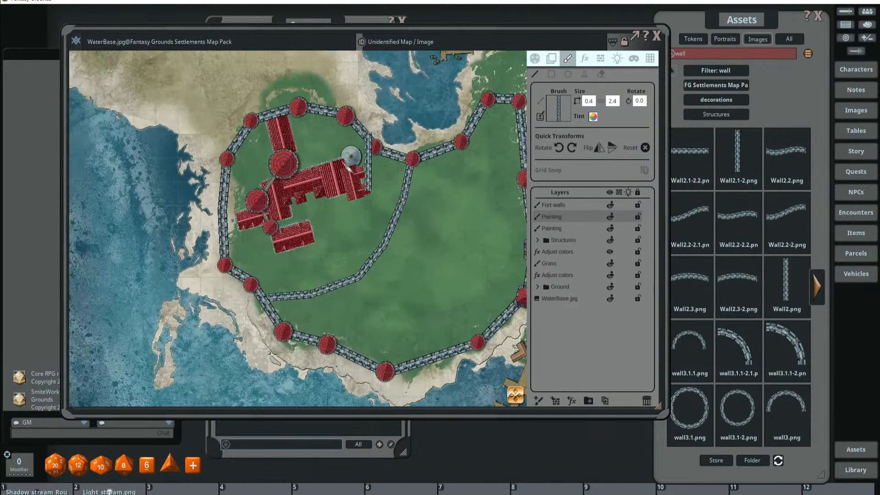
scroll(475, 232, "down", 3)
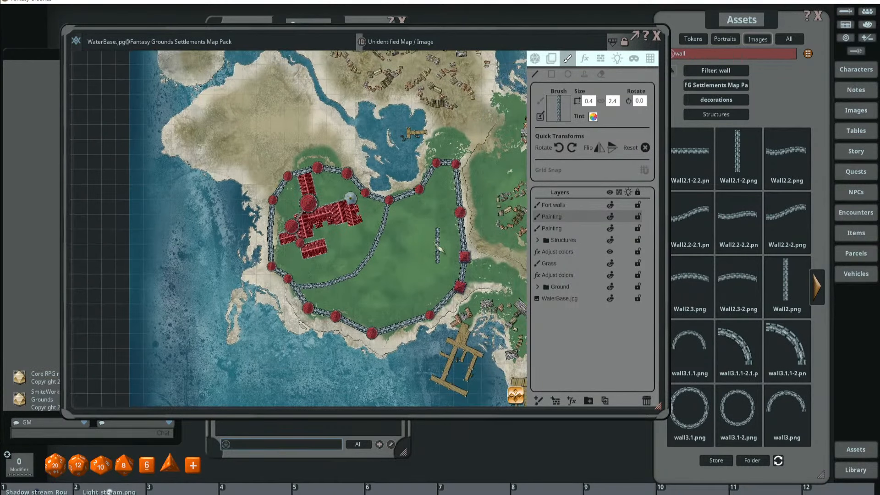
scroll(417, 224, "up", 3)
scroll(416, 223, "down", 3)
left_click_drag(417, 224, 366, 204)
scroll(365, 217, "down", 3)
scroll(297, 253, "up", 3)
scroll(342, 237, "down", 2)
scroll(361, 241, "up", 1)
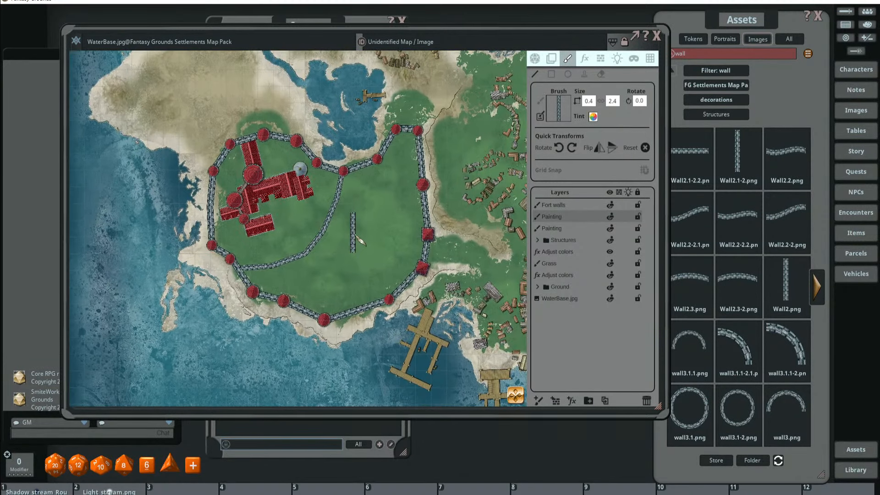
- Search the image assets for "tower" and load a red square tower as the brush at size 0.5 by 0.5
left_click(741, 18)
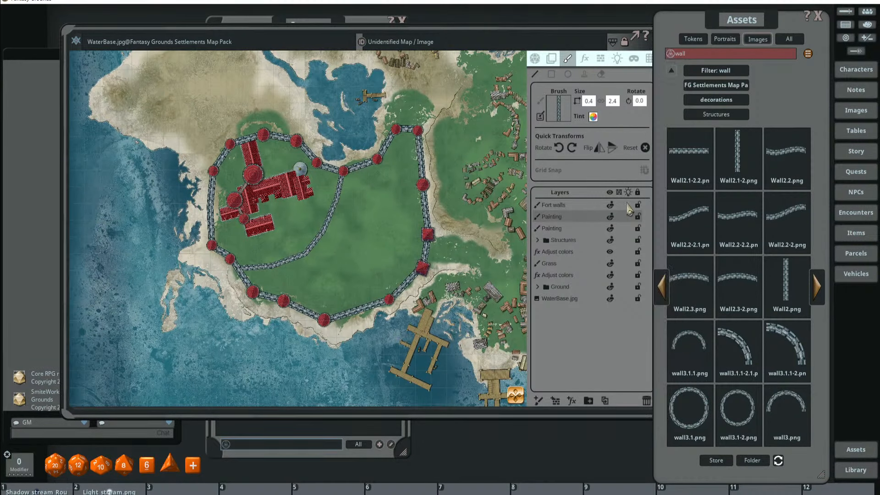
left_click(665, 295)
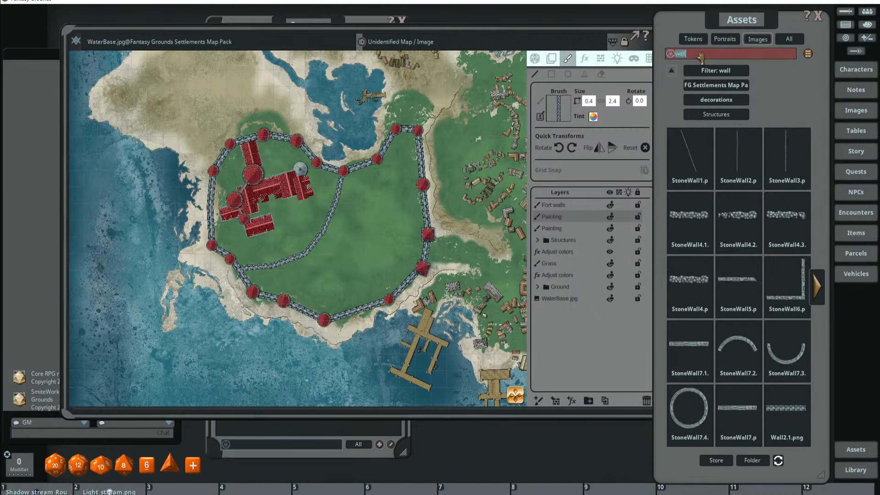
key("BackSpace")
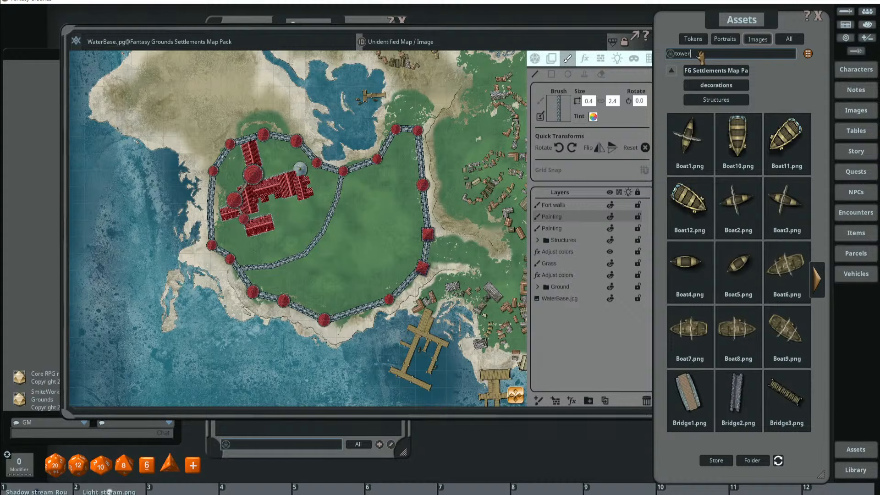
key("Return")
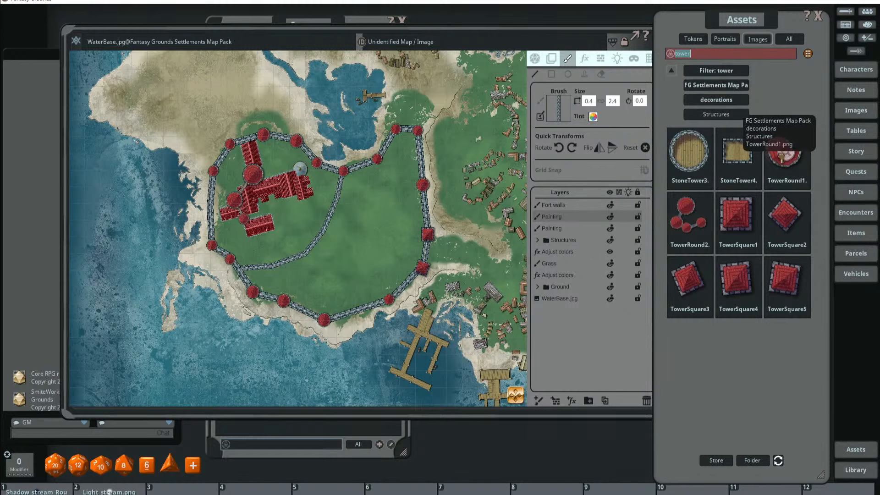
left_click_drag(667, 178, 567, 120)
scroll(247, 277, "up", 4)
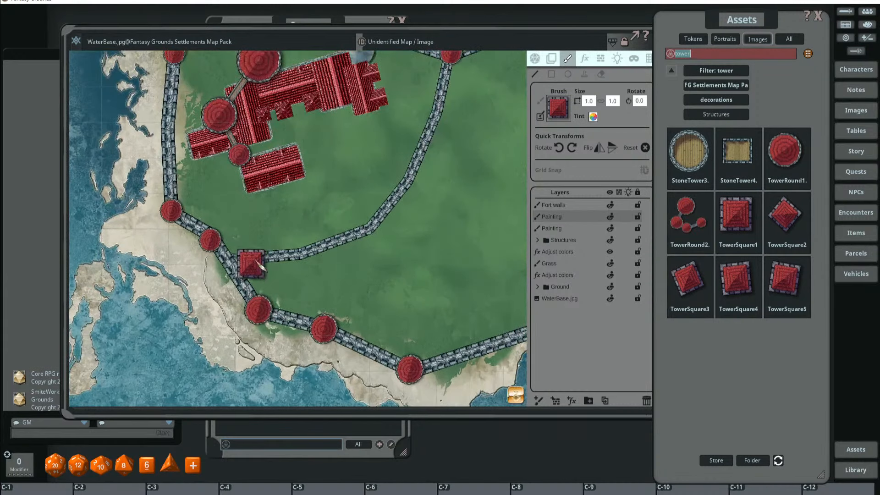
scroll(242, 259, "up", 3)
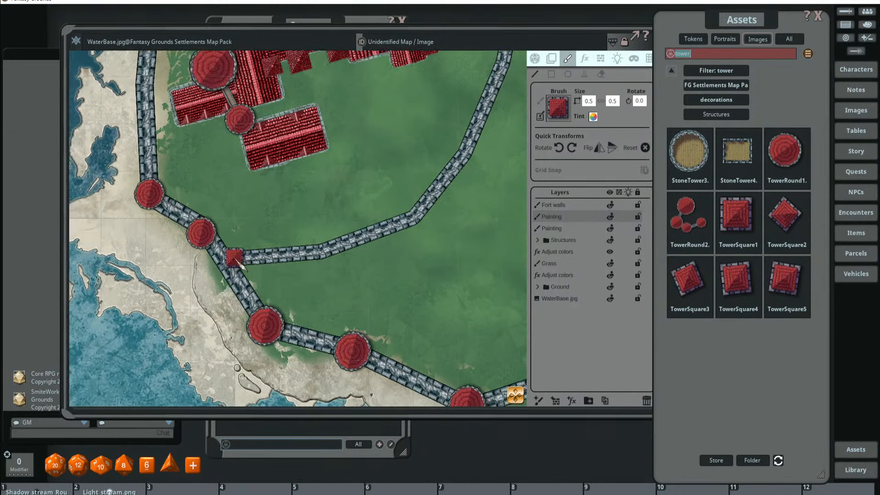
- Try to place the square tower on the inner wall's southwestern junction in the upper Painting layer
left_click(237, 260)
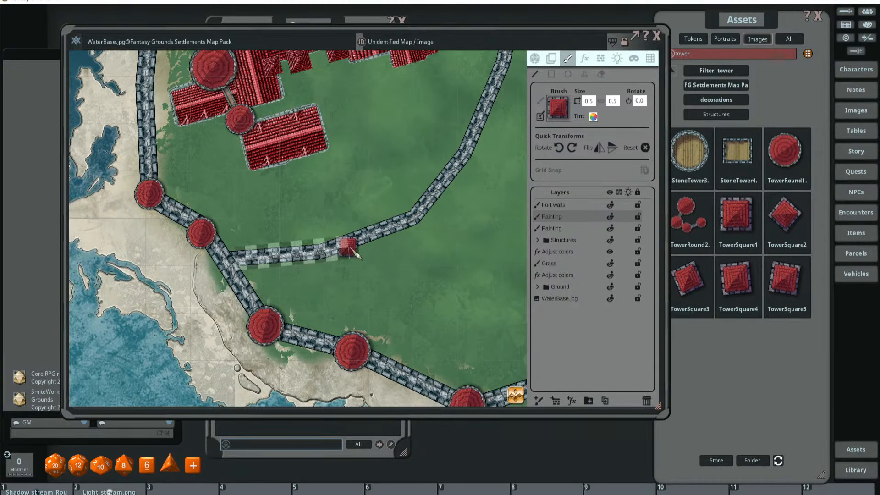
key("Escape")
left_click(585, 74)
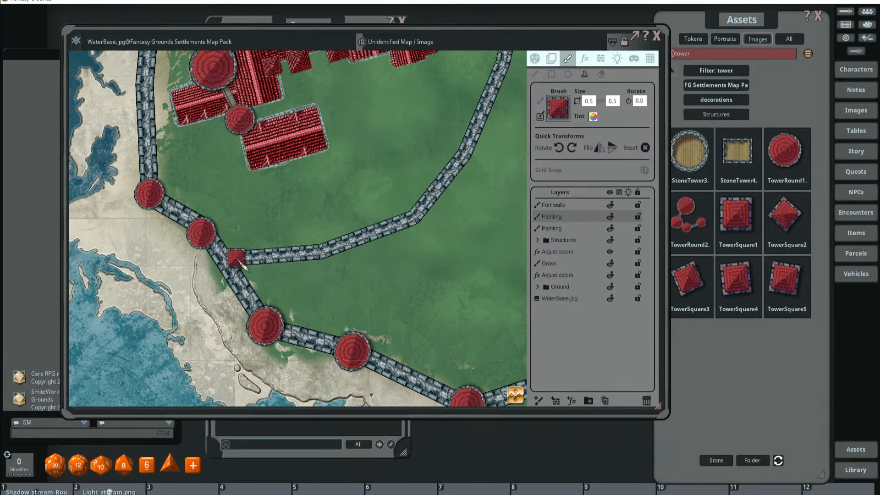
left_click(240, 264)
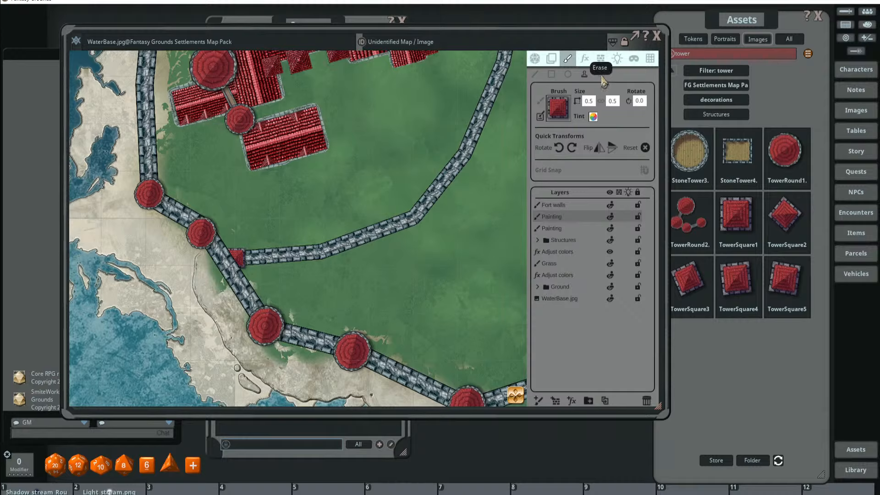
- Stamp the square tower over the inner wall's southwestern junction on the Fort walls layer
left_click(601, 76)
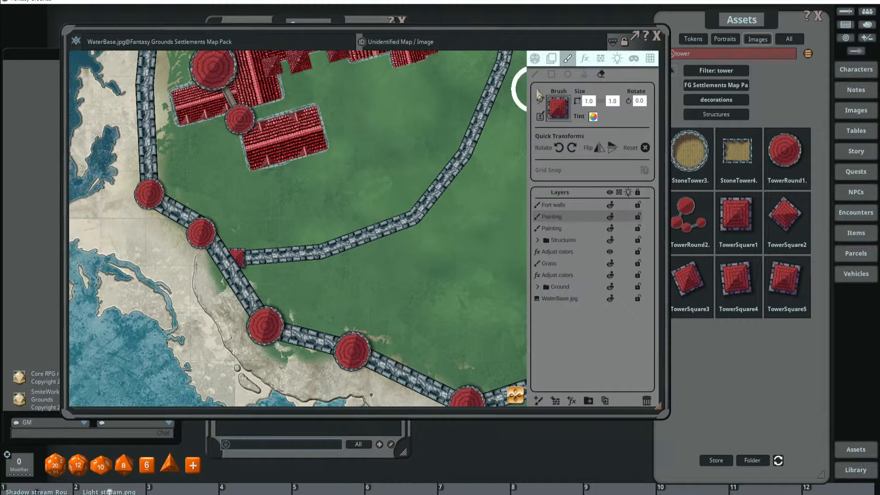
left_click(553, 204)
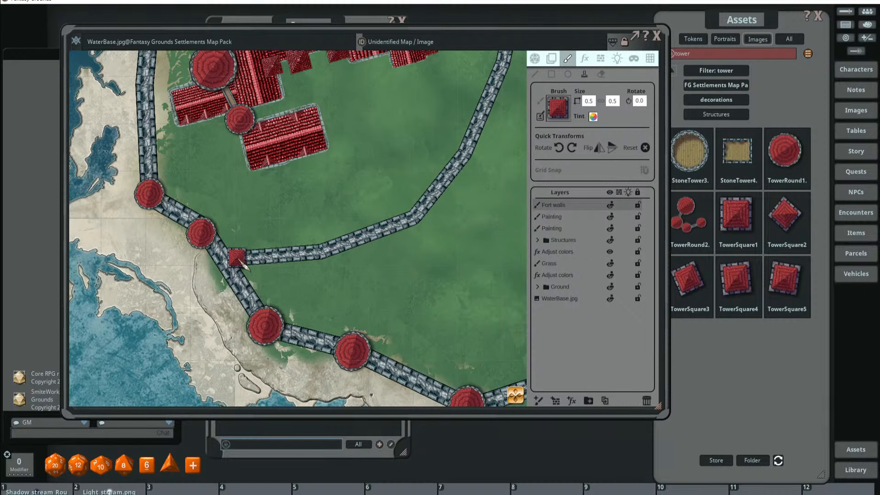
left_click_drag(404, 236, 371, 274)
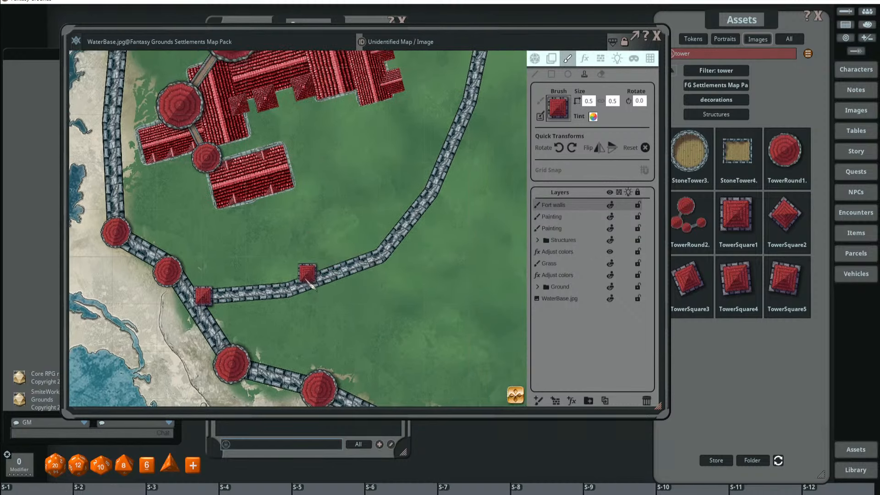
- Stamp square towers on the inner wall's two southern bends, rotated to 345 and 320 degrees
scroll(296, 289, "down", 2)
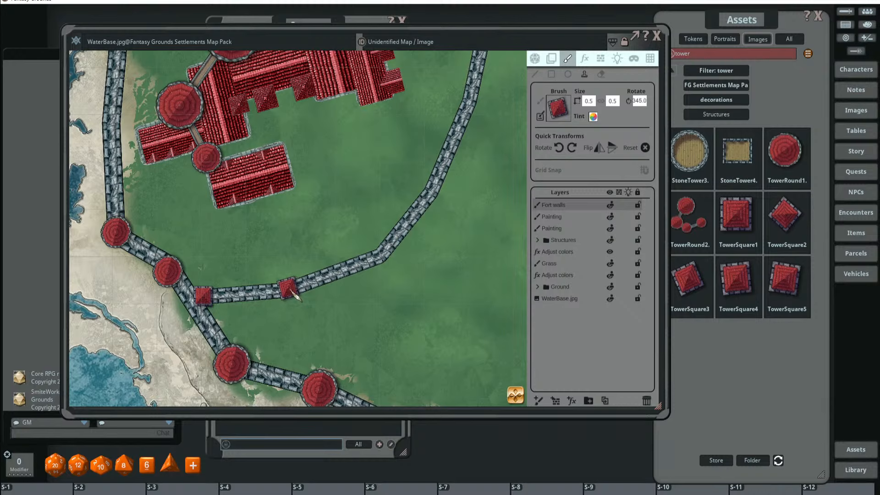
left_click(290, 290)
scroll(381, 260, "down", 2)
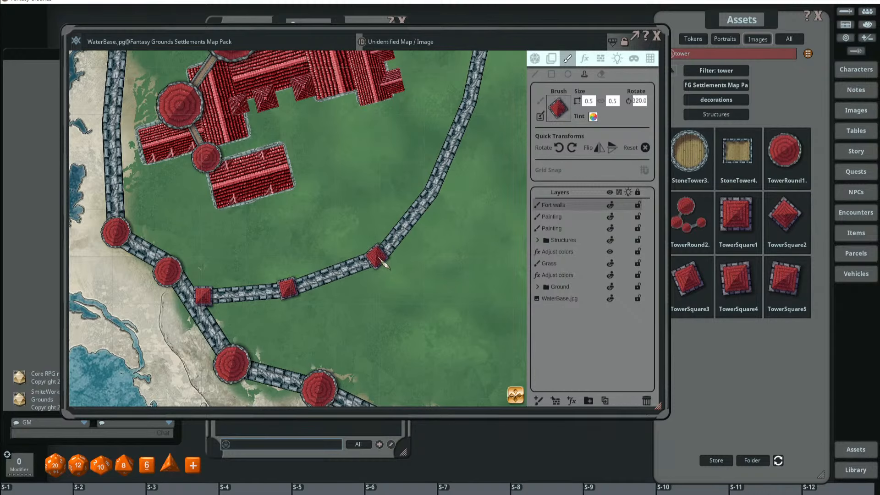
left_click(379, 259)
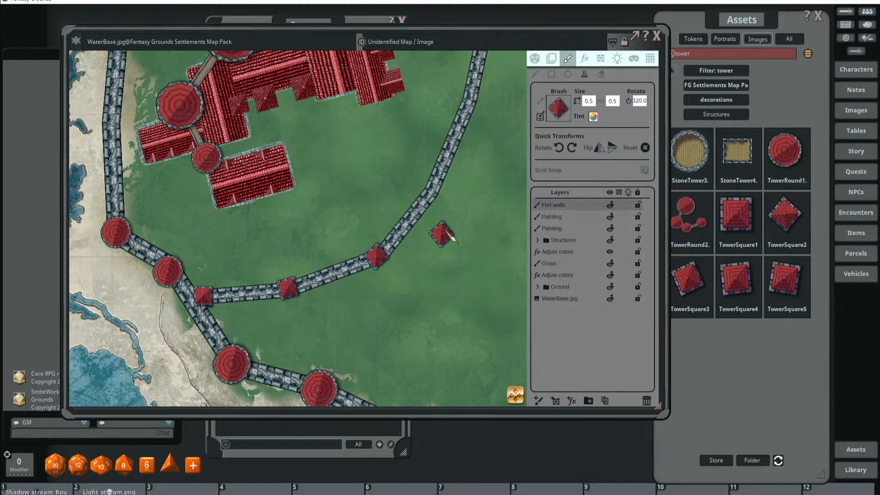
- Stamp two more square towers along the inner wall's eastern stretch, rotated to 300 and 295 degrees
left_click_drag(452, 220, 404, 332)
scroll(390, 310, "down", 1)
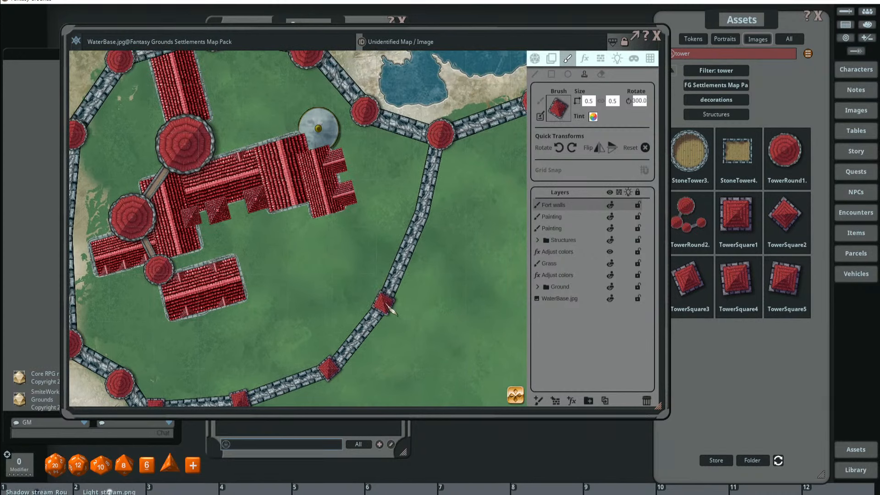
scroll(421, 225, "down", 1)
left_click(421, 225)
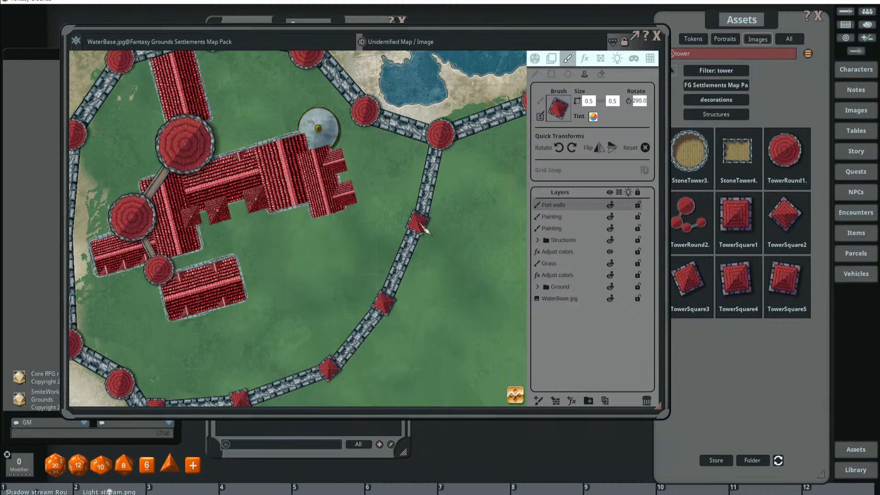
scroll(464, 262, "down", 2)
left_click_drag(458, 320, 462, 235)
scroll(464, 239, "down", 2)
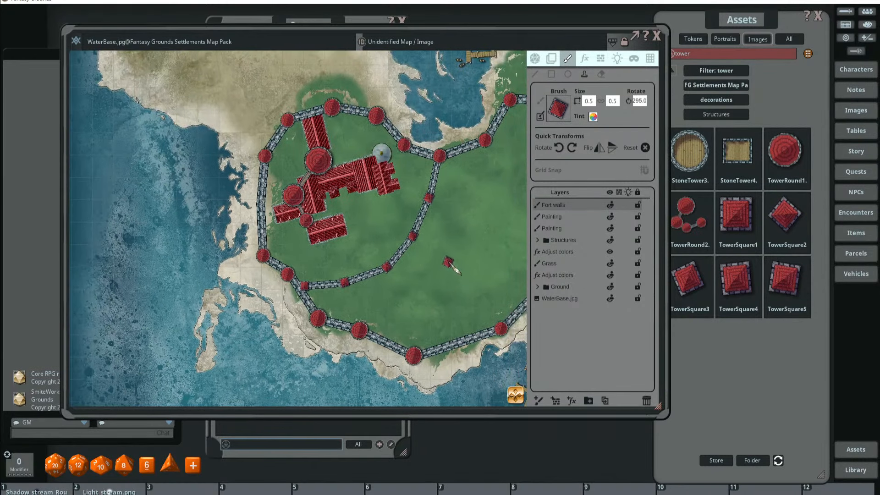
left_click_drag(459, 266, 386, 251)
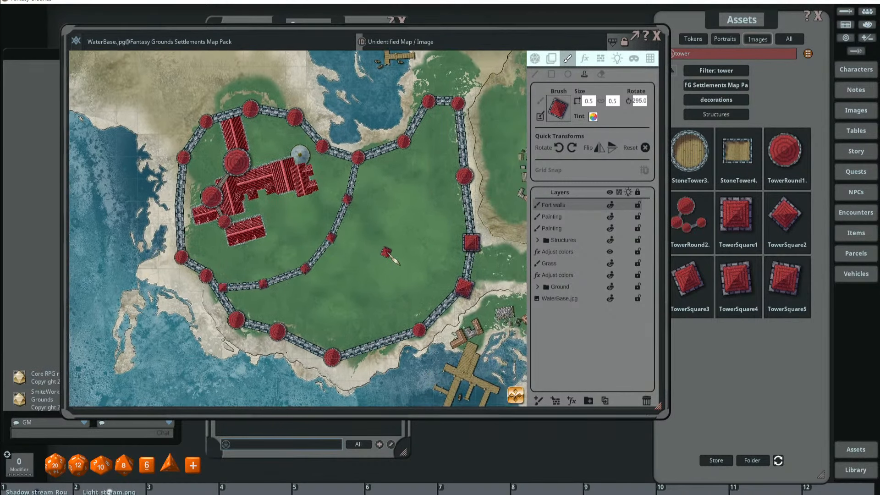
scroll(366, 245, "up", 1)
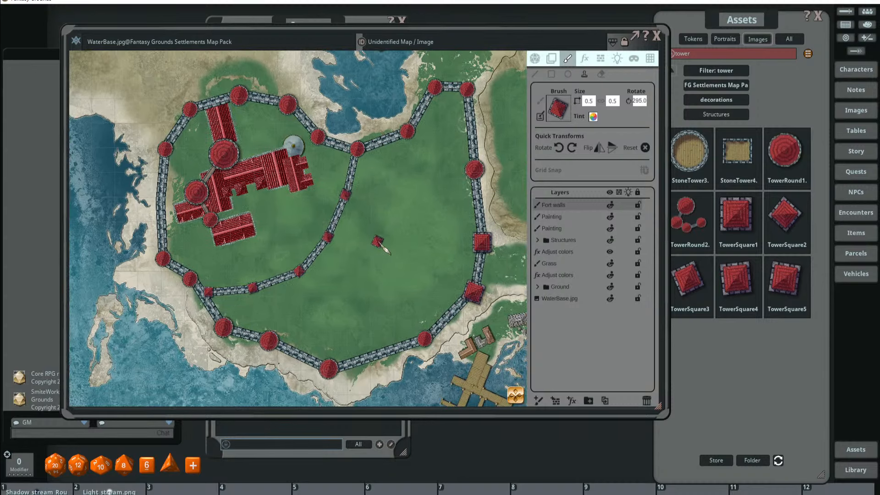
- Add a new FX layer above the Fort walls layer and bring up its effect settings
scroll(377, 242, "down", 2)
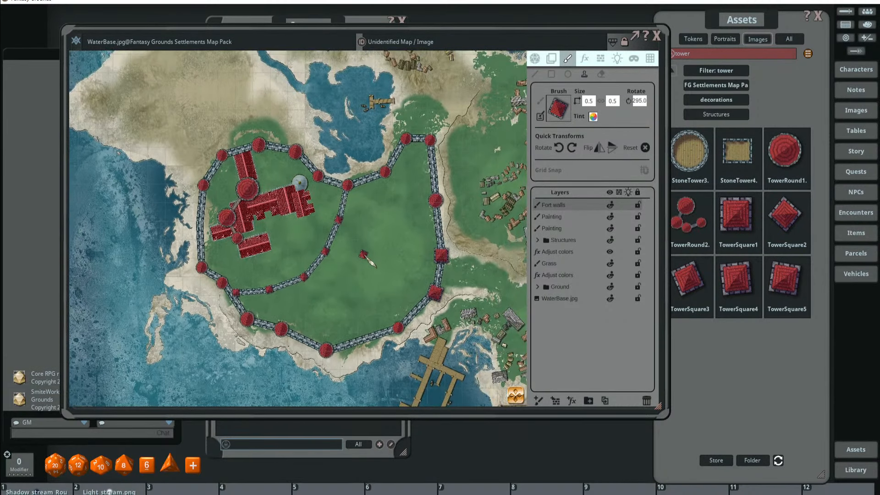
scroll(381, 247, "down", 5)
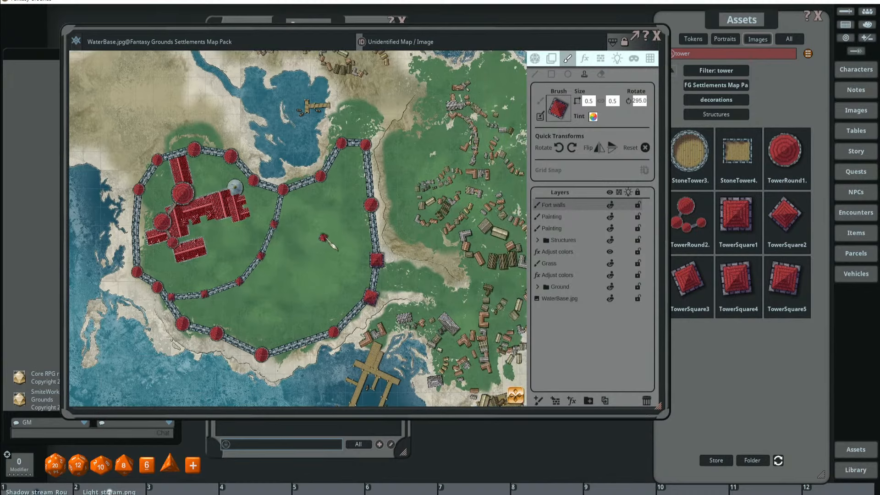
scroll(343, 243, "up", 5)
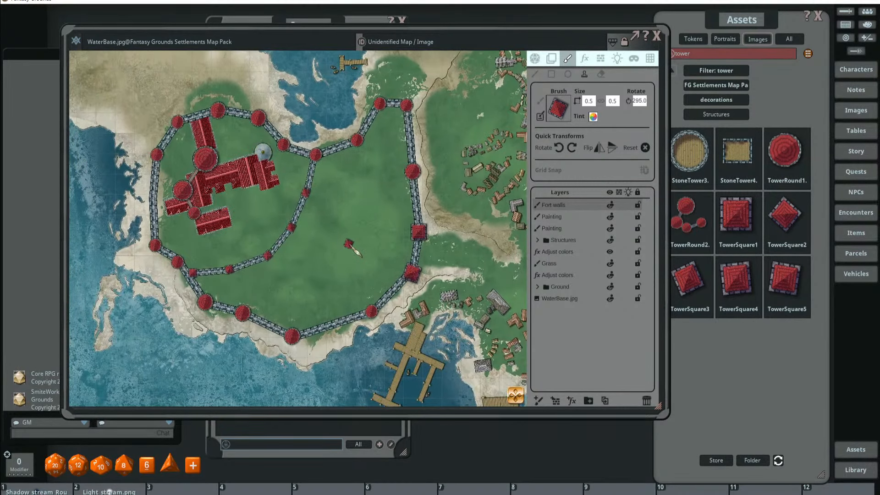
scroll(348, 244, "down", 3)
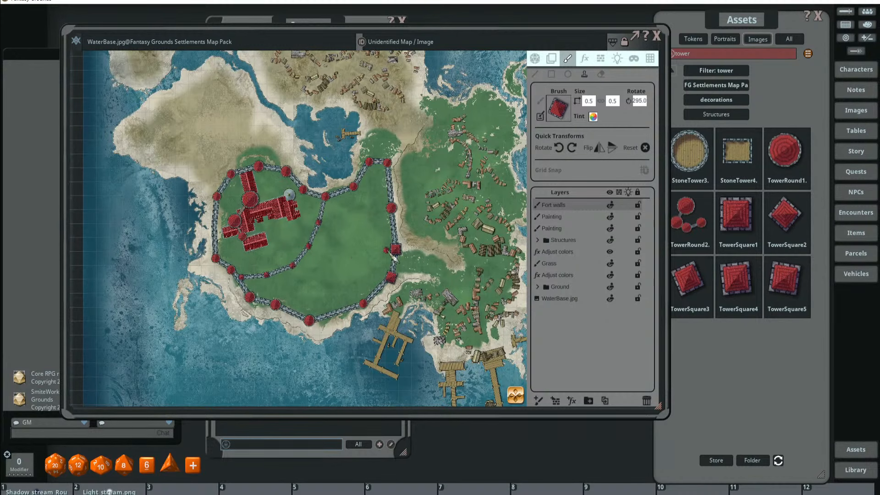
scroll(282, 228, "down", 2)
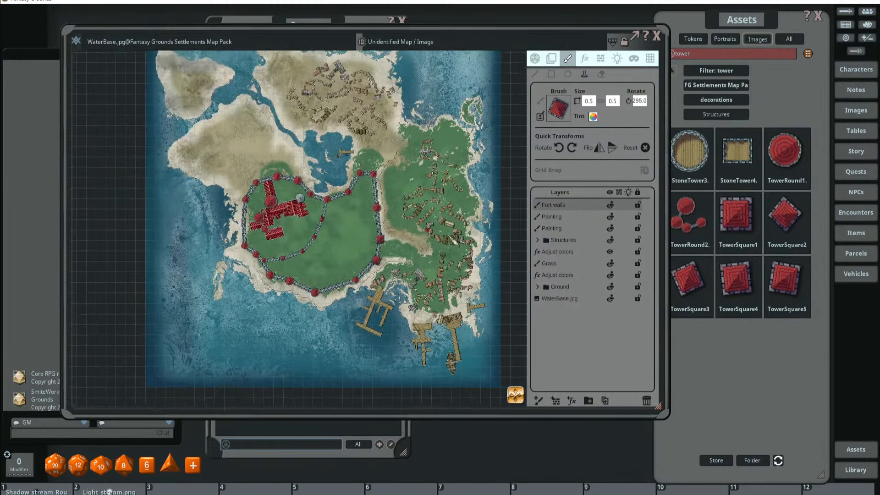
left_click(578, 401)
left_click(585, 59)
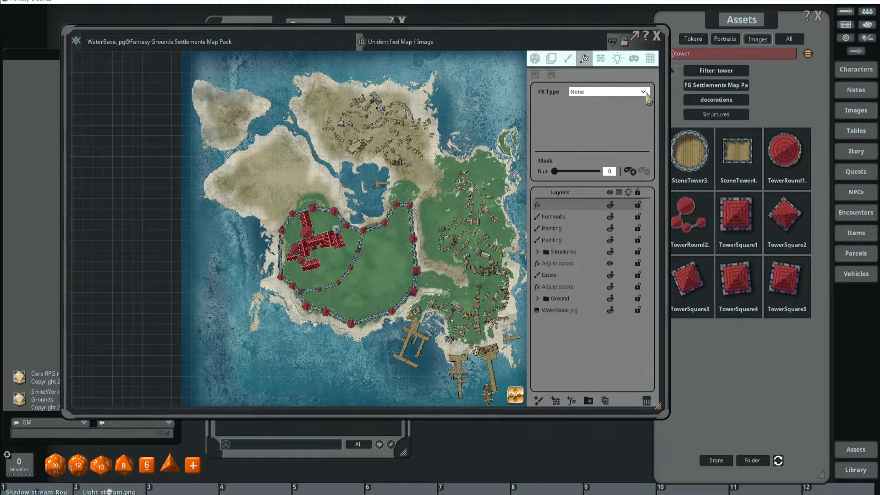
left_click(549, 218)
left_click(554, 206)
left_click_drag(547, 36, 510, 61)
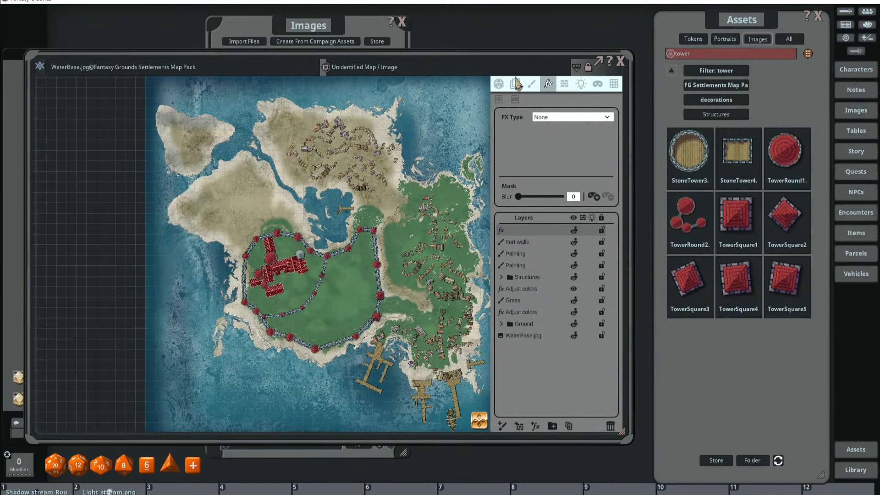
- Try the Time of day effect on the new FX layer and vary its amount and time
left_click(607, 117)
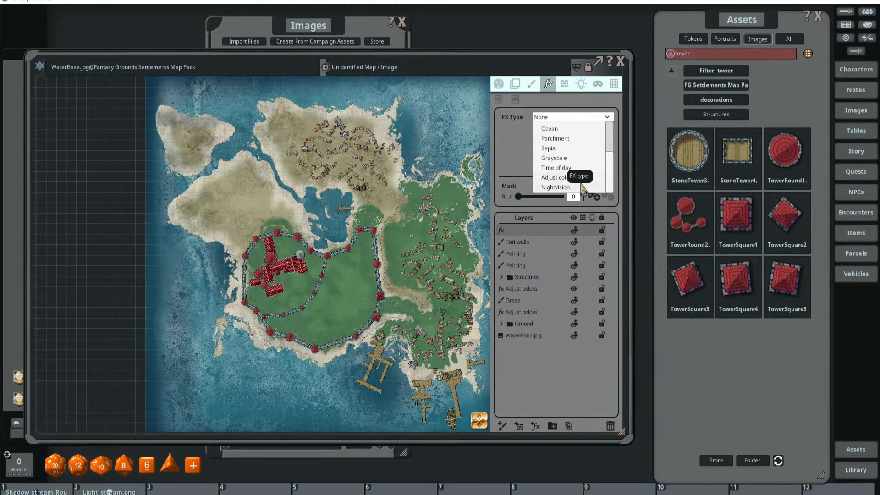
left_click(587, 168)
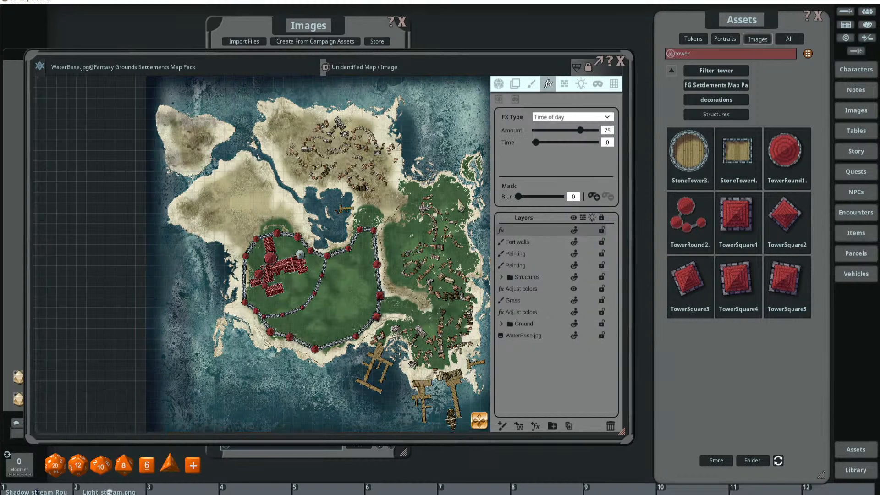
scroll(357, 224, "up", 2)
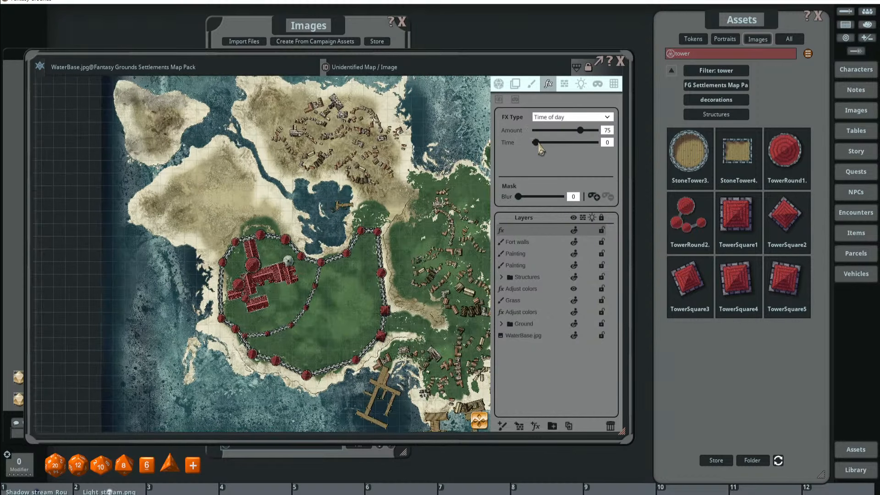
left_click_drag(586, 134, 537, 157)
left_click_drag(578, 131, 575, 133)
- Switch the new FX layer's effect to Adjust colors and set its brightness to 36
left_click(557, 117)
left_click(570, 165)
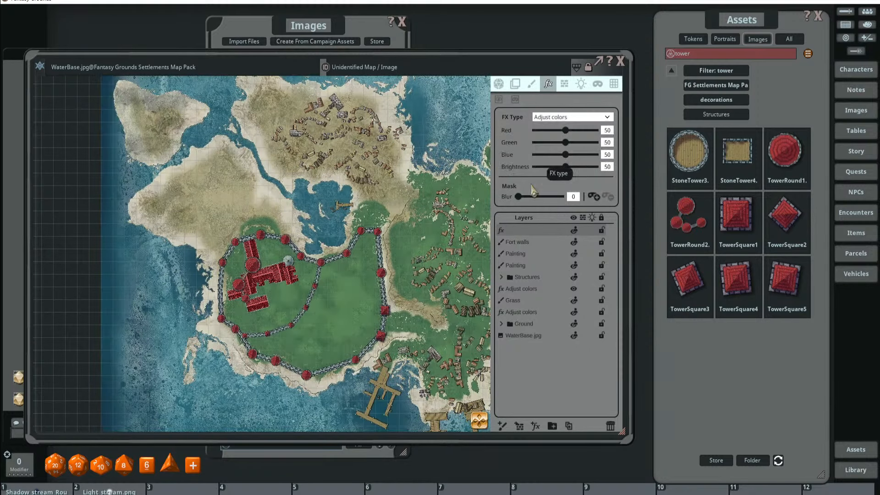
left_click_drag(340, 213, 385, 168)
left_click_drag(566, 167, 561, 174)
- Set the top Adjust colors layer's red and green to 45 and its brightness to 34
scroll(394, 223, "down", 3)
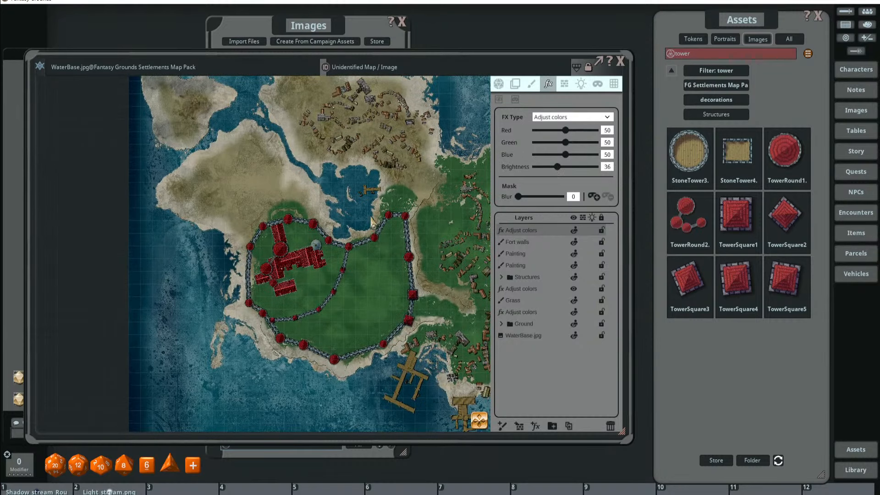
scroll(373, 224, "up", 2)
scroll(380, 223, "down", 2)
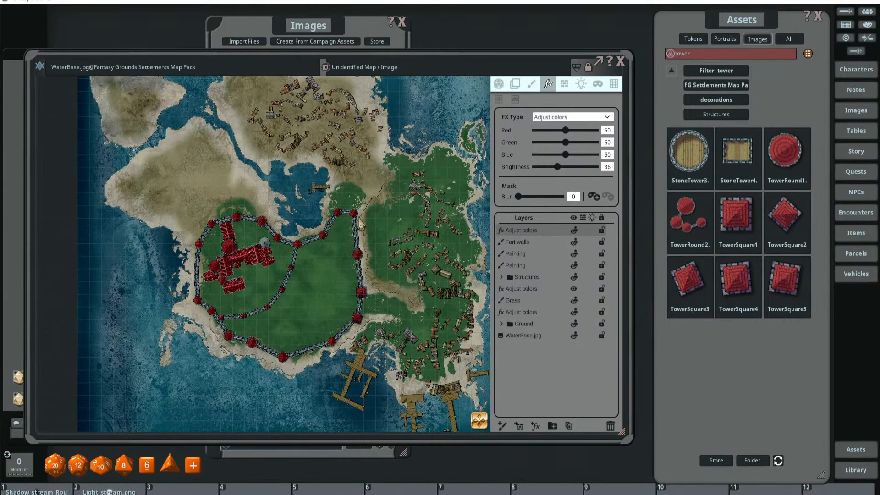
scroll(371, 211, "down", 3)
left_click_drag(371, 211, 368, 222)
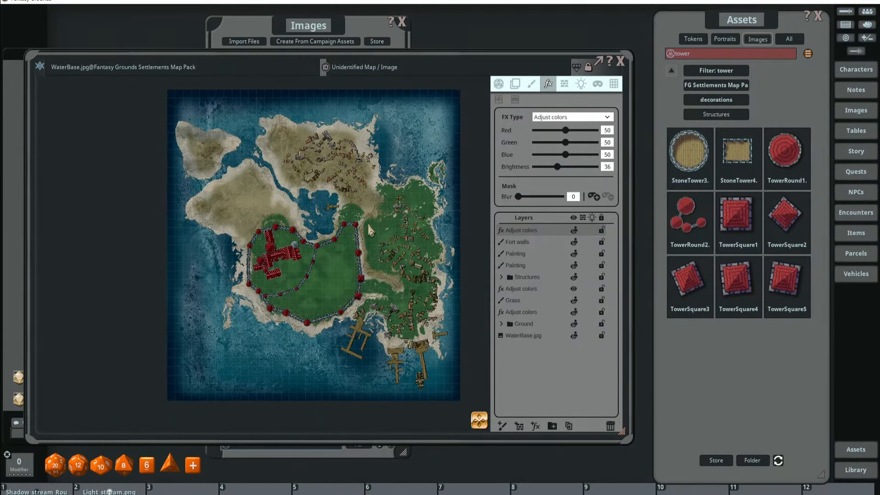
scroll(368, 222, "up", 3)
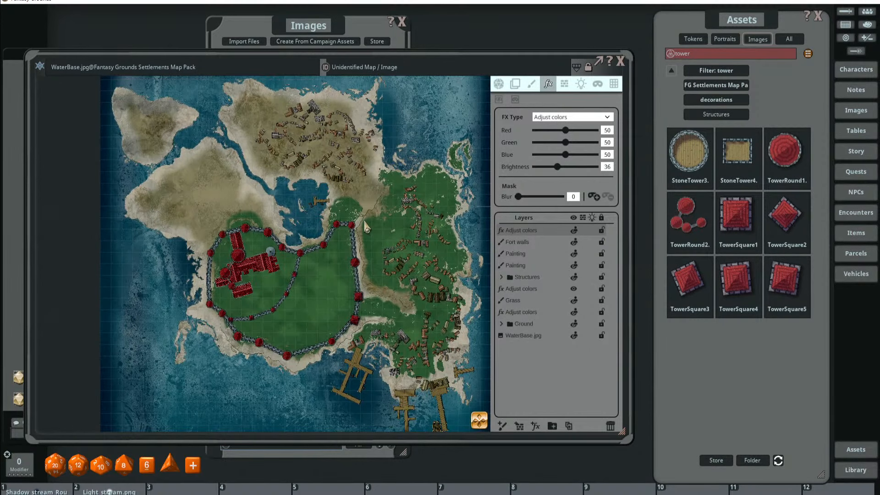
scroll(366, 226, "up", 1)
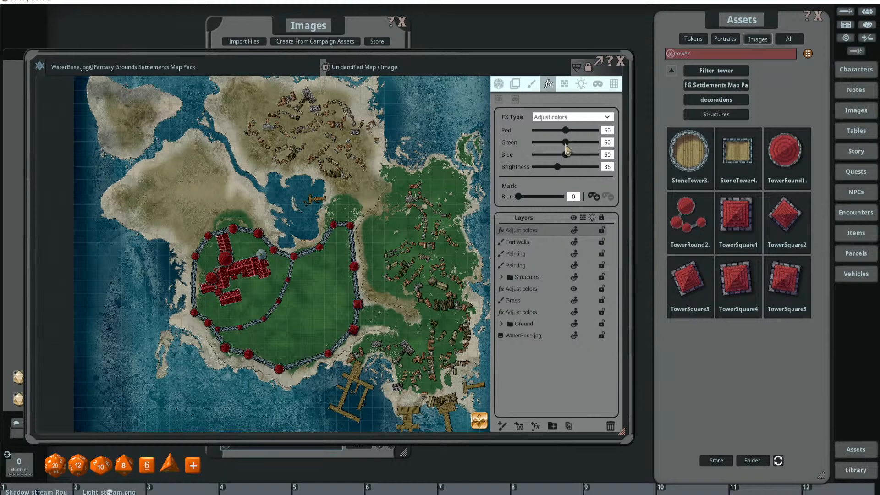
left_click_drag(567, 145, 564, 146)
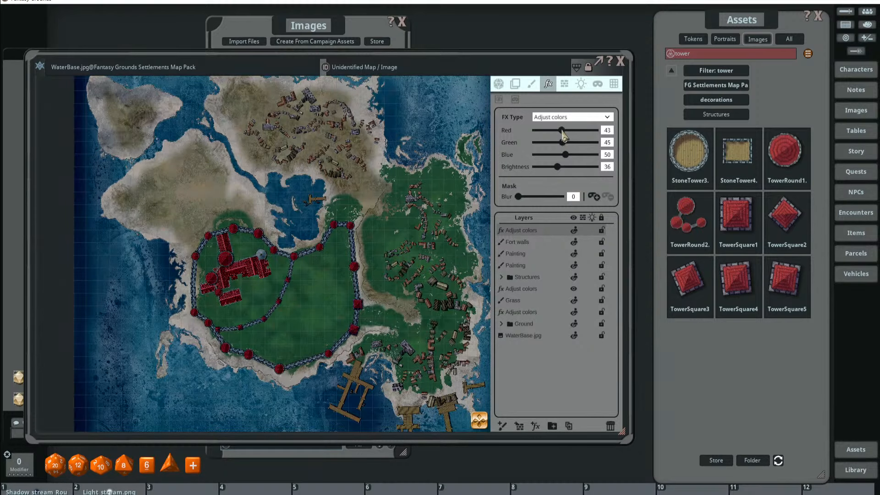
left_click(608, 130)
scroll(393, 223, "up", 3)
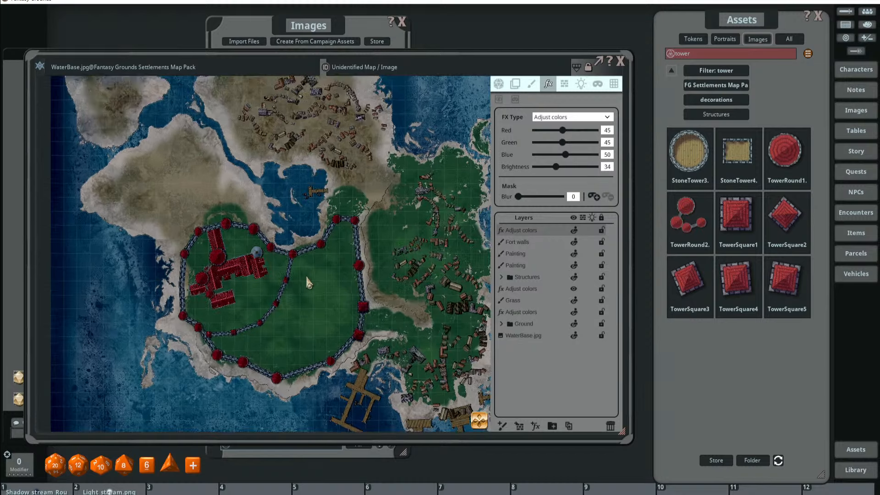
- Add a mask to the top Adjust colors layer and draw a shadow area along the upper eastern outer wall
left_click_drag(388, 243, 390, 253)
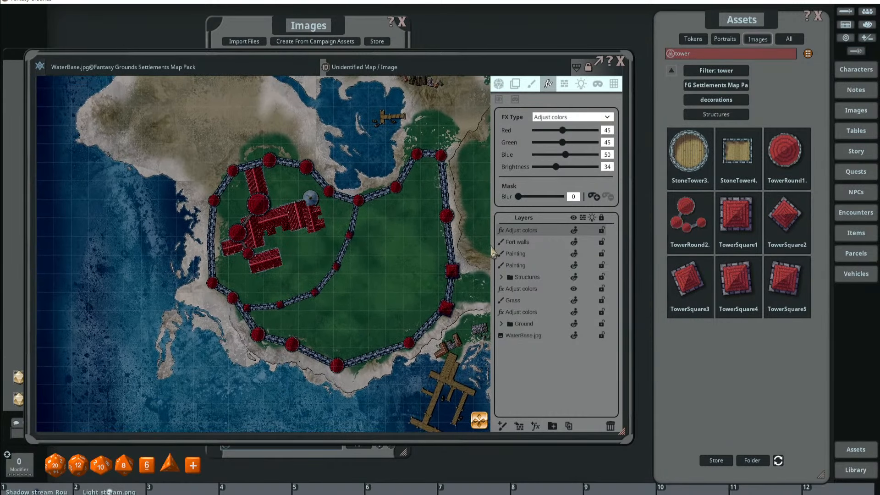
left_click(593, 197)
left_click_drag(328, 280, 303, 278)
scroll(323, 270, "up", 1)
left_click_drag(341, 251, 291, 264)
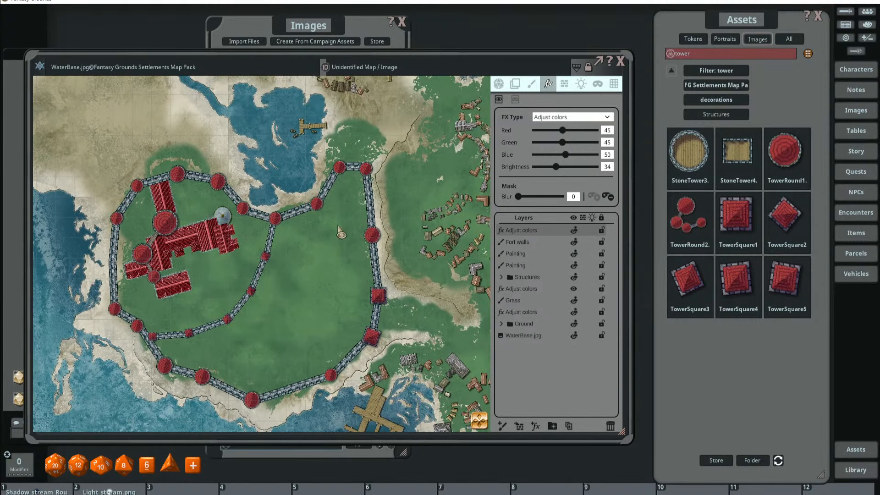
mouse_move(370, 184)
left_mouse_down()
mouse_move(378, 285)
mouse_move(382, 198)
mouse_move(373, 168)
mouse_move(372, 180)
left_mouse_up()
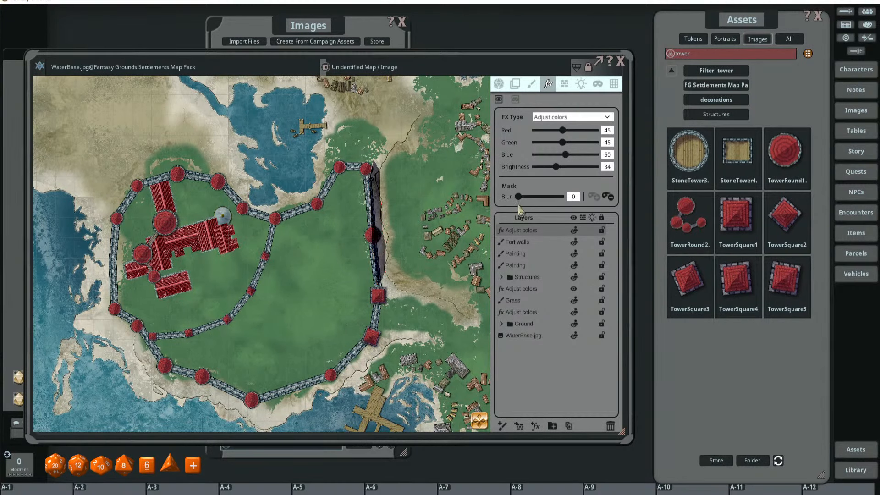
- Set the shadow mask's blur to 16 and the effect's brightness to 35
left_click_drag(518, 197, 527, 202)
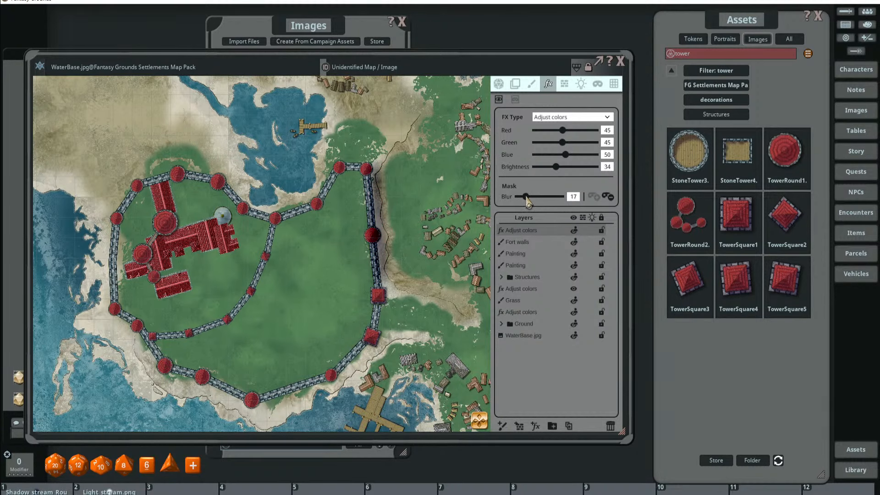
left_click_drag(390, 248, 405, 226)
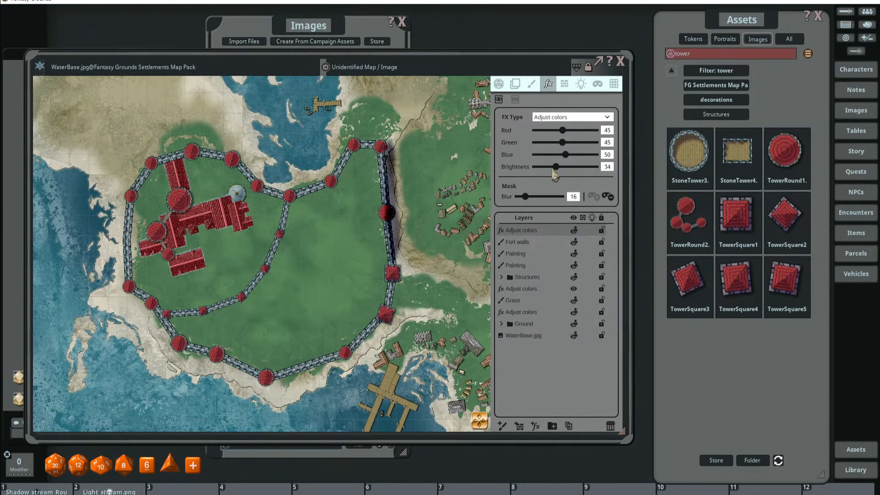
left_click_drag(559, 171, 560, 173)
- Extend the shadow mask down the lower eastern wall and along the southeastern wall to the southernmost round tower
mouse_move(416, 271)
left_mouse_down()
mouse_move(418, 228)
mouse_move(397, 280)
mouse_move(403, 209)
left_mouse_up()
key("alt")
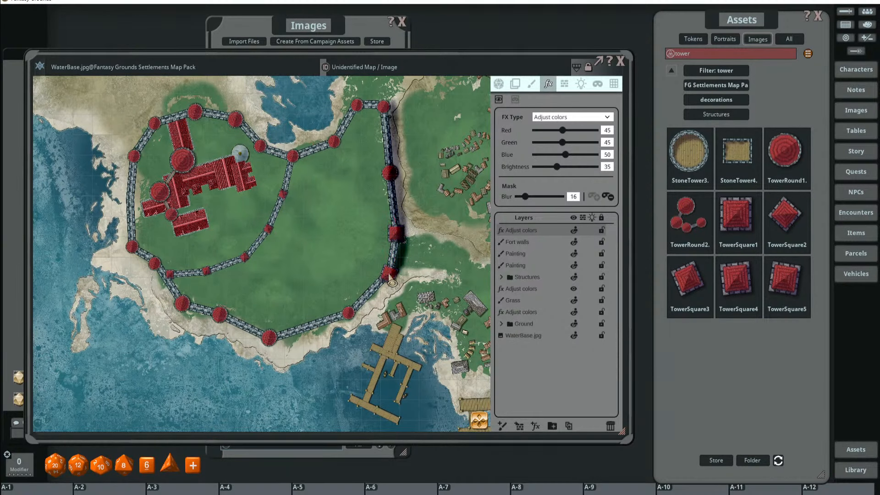
mouse_move(392, 283)
left_mouse_down()
mouse_move(359, 318)
mouse_move(362, 302)
mouse_move(379, 298)
mouse_move(345, 326)
mouse_move(274, 346)
mouse_move(290, 329)
left_mouse_up()
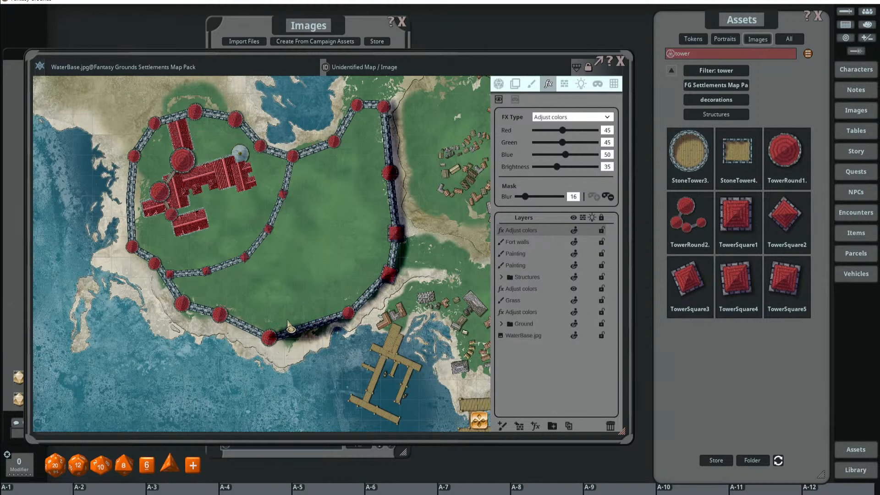
- Extend the shadow mask over the southwestern outer wall and its two round towers
scroll(290, 327, "up", 2)
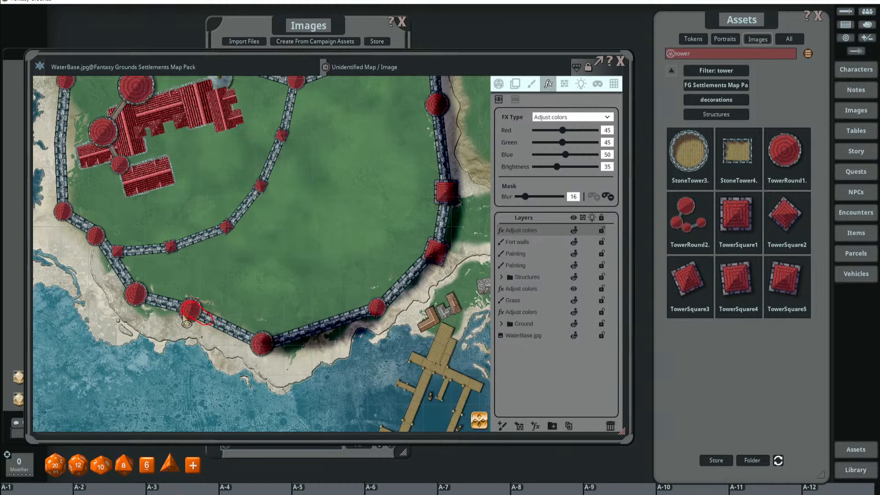
left_click_drag(183, 315, 216, 321)
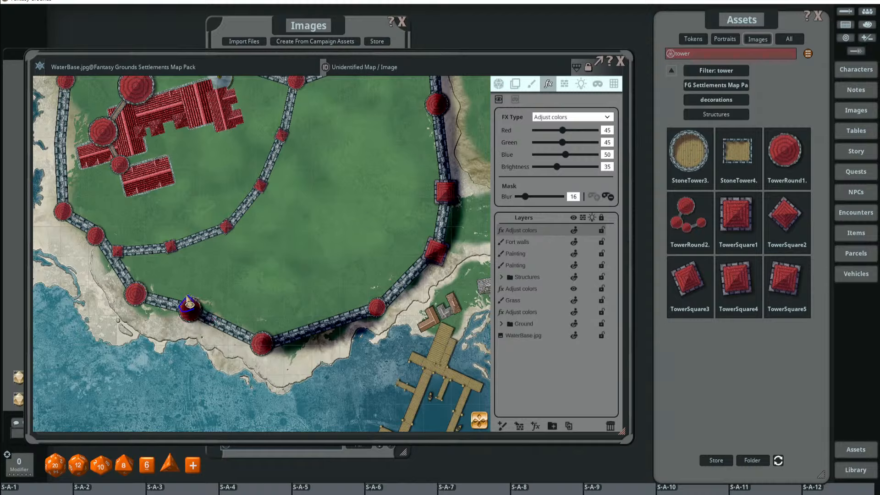
mouse_move(137, 291)
left_mouse_down()
mouse_move(151, 306)
mouse_move(142, 304)
mouse_move(175, 315)
mouse_move(155, 311)
left_mouse_up()
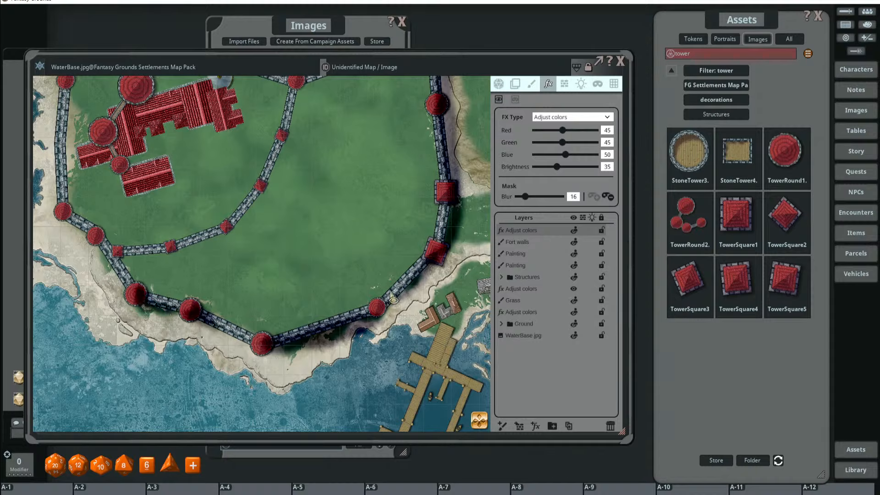
- Soften the wall shadow by setting the effect's brightness to 42 and the mask blur to 27
left_click_drag(560, 169, 563, 171)
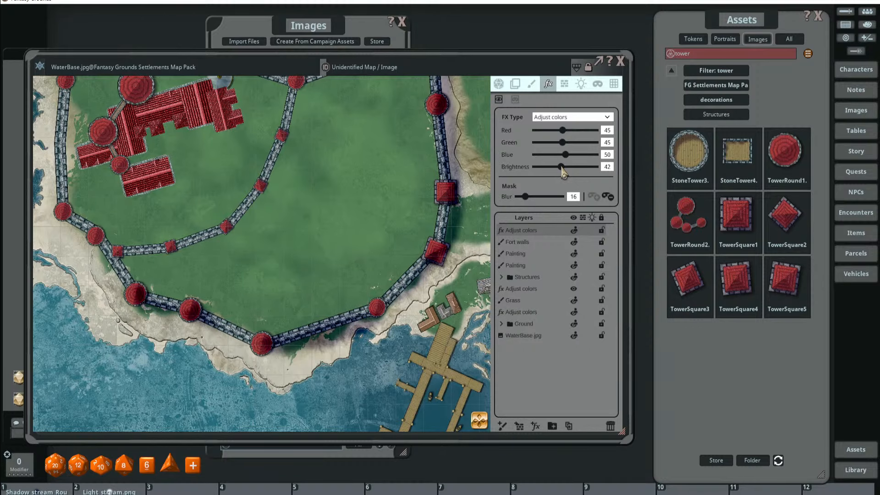
scroll(461, 240, "down", 5)
scroll(440, 248, "up", 3)
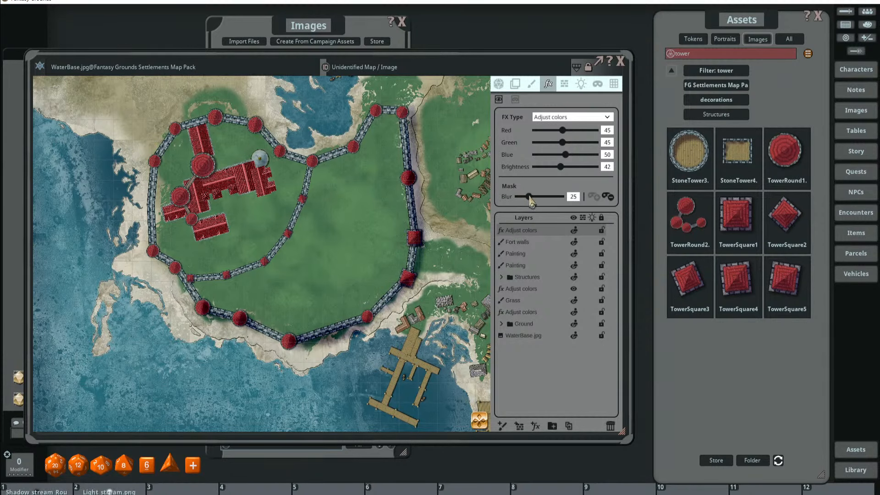
scroll(430, 250, "down", 3)
left_click_drag(343, 270, 331, 305)
- Draw shadow mask areas along the inner wall and its square towers, starting from the southwestern junction
scroll(391, 268, "up", 3)
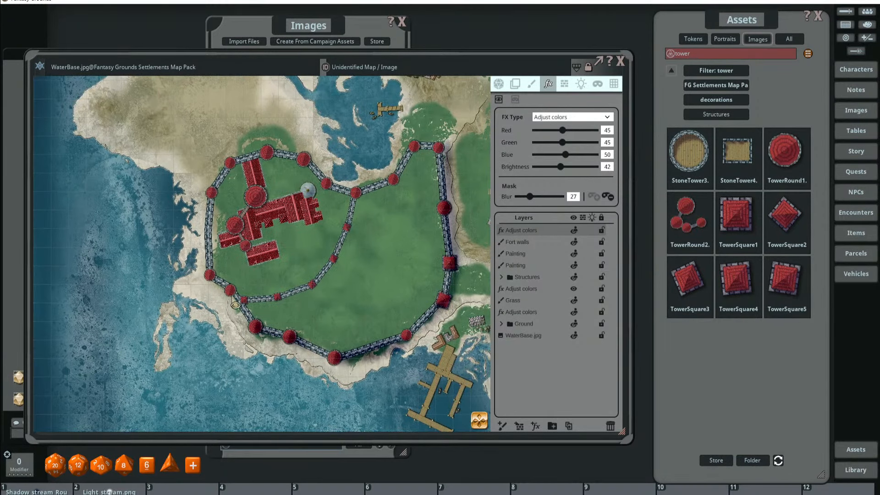
scroll(251, 315, "up", 3)
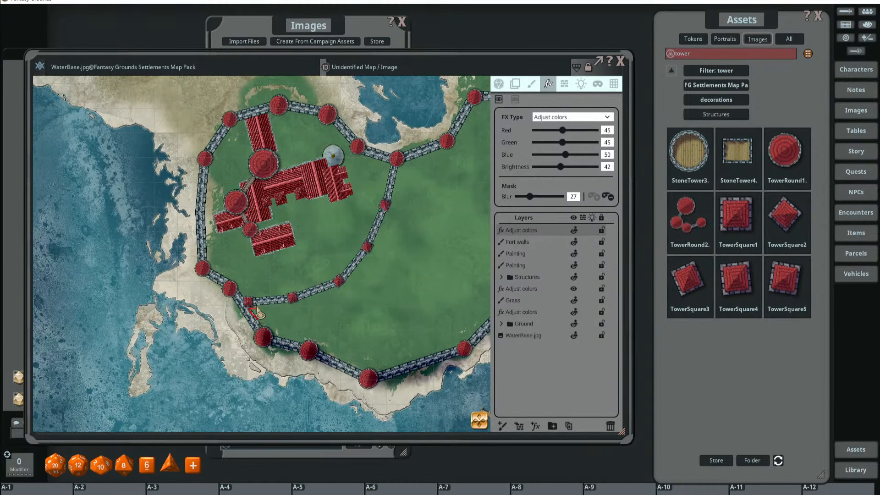
mouse_move(250, 306)
left_mouse_down()
mouse_move(333, 295)
mouse_move(321, 288)
mouse_move(372, 250)
mouse_move(376, 208)
mouse_move(377, 238)
mouse_move(388, 205)
left_mouse_up()
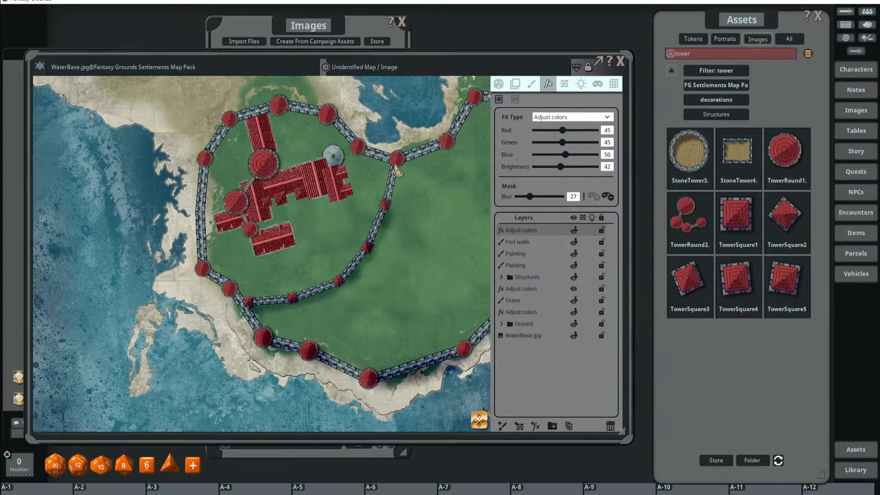
- Extend the shadow mask around the outer wall's northeastern stretch and its corner towers
mouse_move(397, 163)
left_mouse_down()
mouse_move(387, 201)
mouse_move(399, 166)
mouse_move(403, 176)
mouse_move(402, 153)
mouse_move(324, 271)
left_mouse_up()
mouse_move(355, 206)
left_mouse_down()
mouse_move(332, 252)
mouse_move(367, 204)
mouse_move(370, 224)
left_mouse_up()
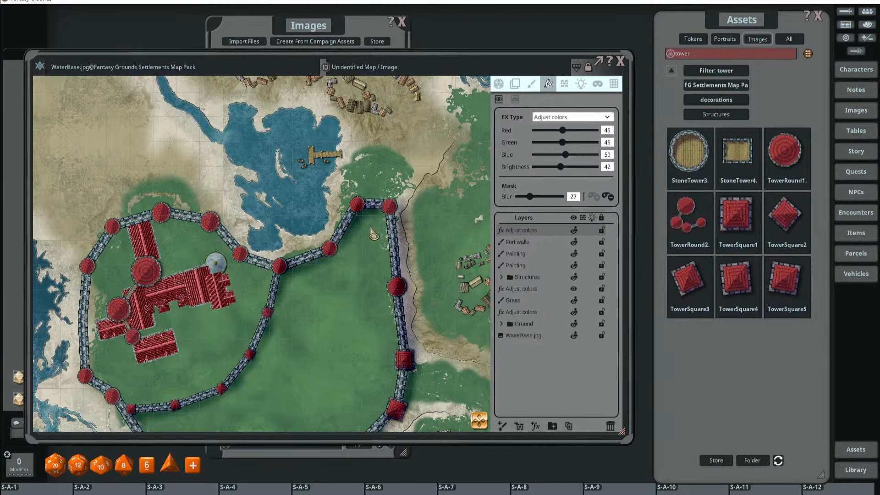
scroll(369, 259, "down", 3)
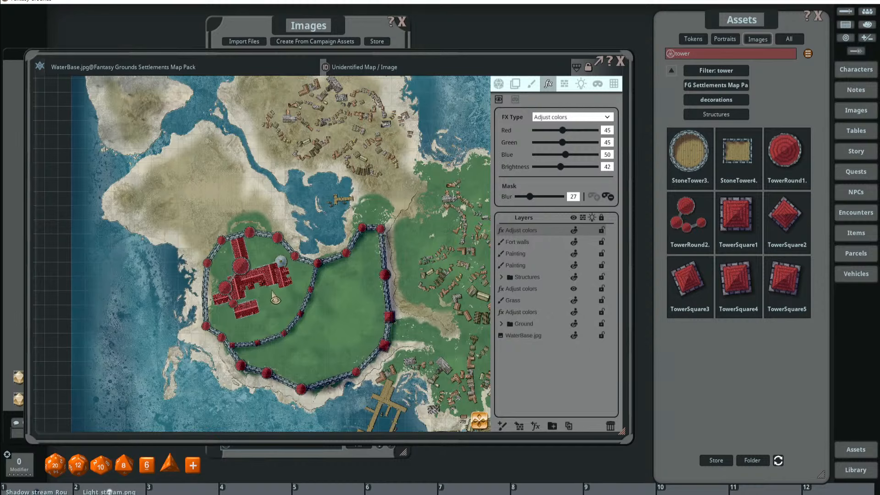
- Extend the shadow mask around the main castle's east wing and the northeastern stretch of its enclosing wall
scroll(284, 305, "up", 5)
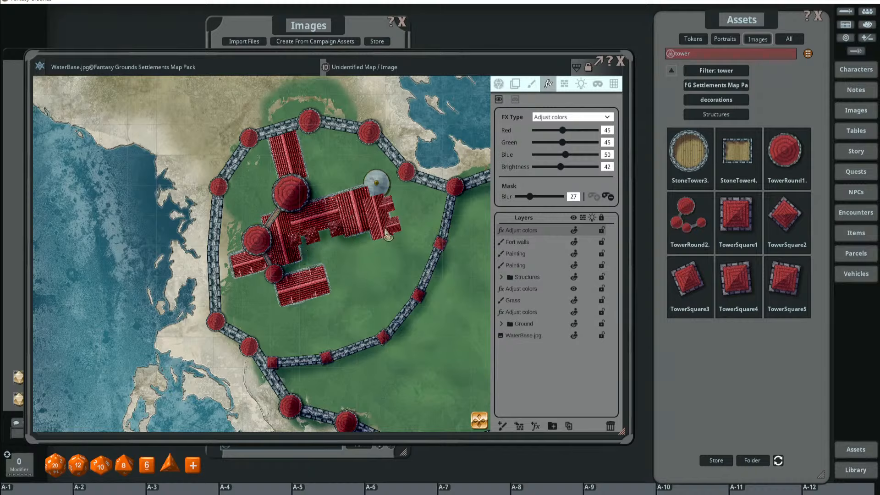
mouse_move(375, 242)
left_mouse_down()
mouse_move(411, 228)
mouse_move(401, 220)
left_mouse_up()
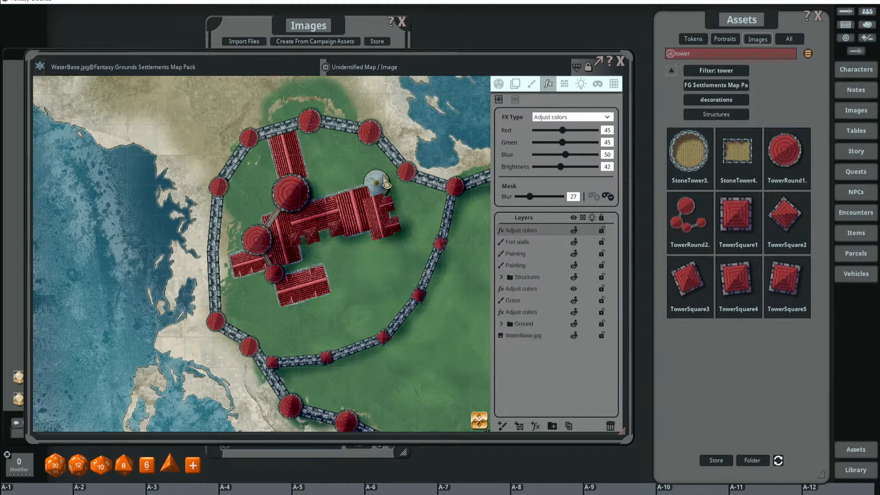
left_click_drag(407, 180, 453, 190)
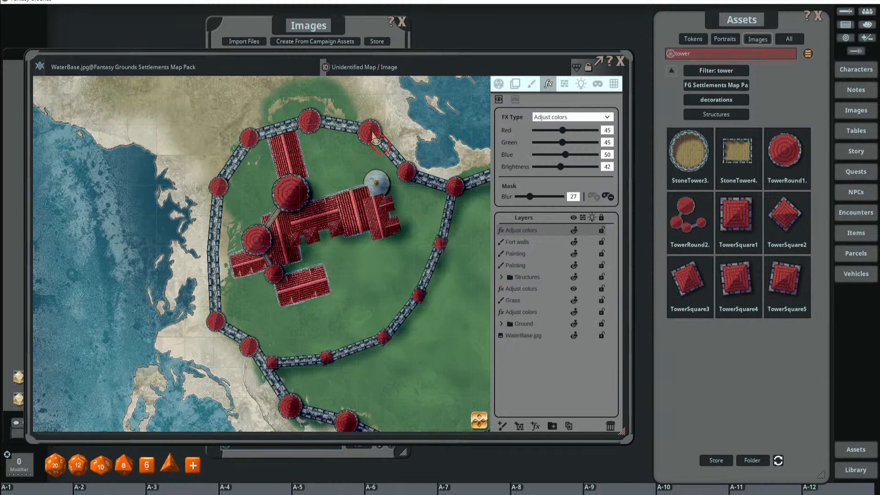
mouse_move(354, 160)
left_mouse_down()
mouse_move(391, 215)
mouse_move(419, 222)
left_mouse_up()
mouse_move(377, 185)
left_mouse_down()
mouse_move(388, 188)
mouse_move(359, 218)
mouse_move(372, 232)
mouse_move(365, 193)
left_mouse_up()
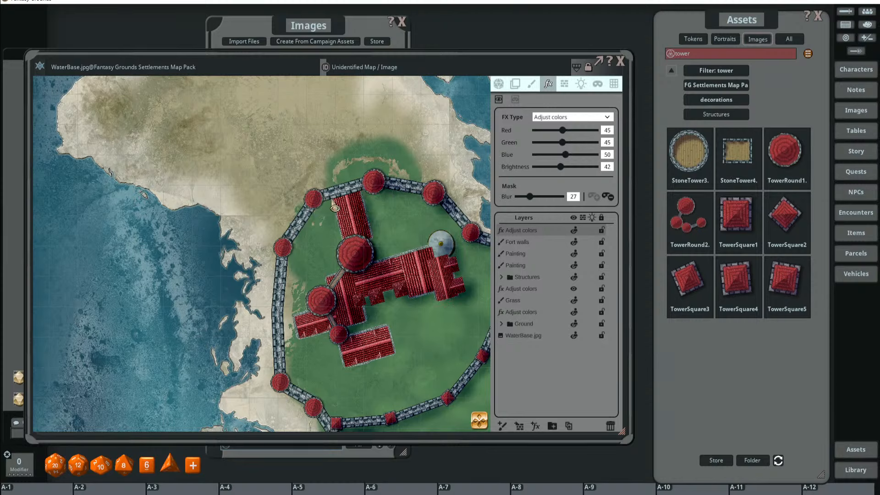
- Draw shadow mask areas along the inner side of the northwestern and western outer wall and its round towers
mouse_move(306, 220)
left_mouse_down()
mouse_move(307, 244)
mouse_move(334, 217)
mouse_move(324, 203)
left_mouse_up()
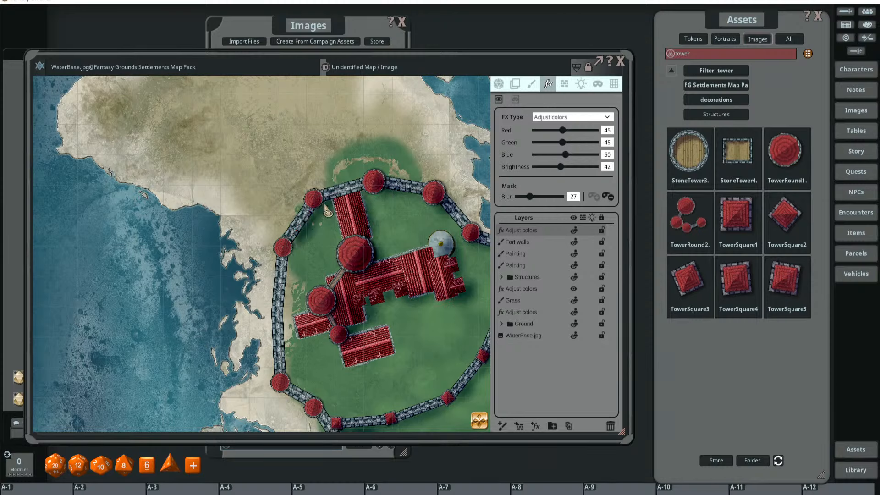
mouse_move(292, 240)
left_mouse_down()
mouse_move(286, 263)
mouse_move(299, 242)
left_mouse_up()
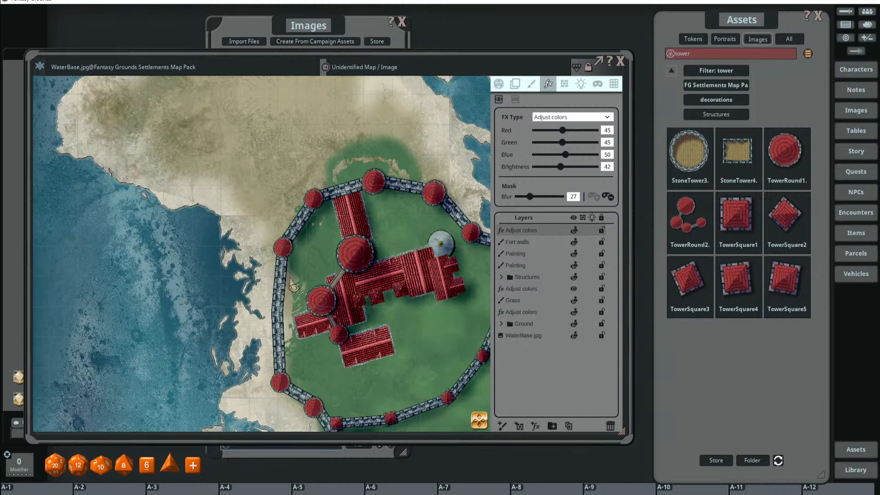
mouse_move(299, 311)
left_mouse_down()
mouse_move(309, 256)
mouse_move(287, 288)
mouse_move(295, 301)
mouse_move(291, 243)
left_mouse_up()
left_click_drag(297, 282, 298, 232)
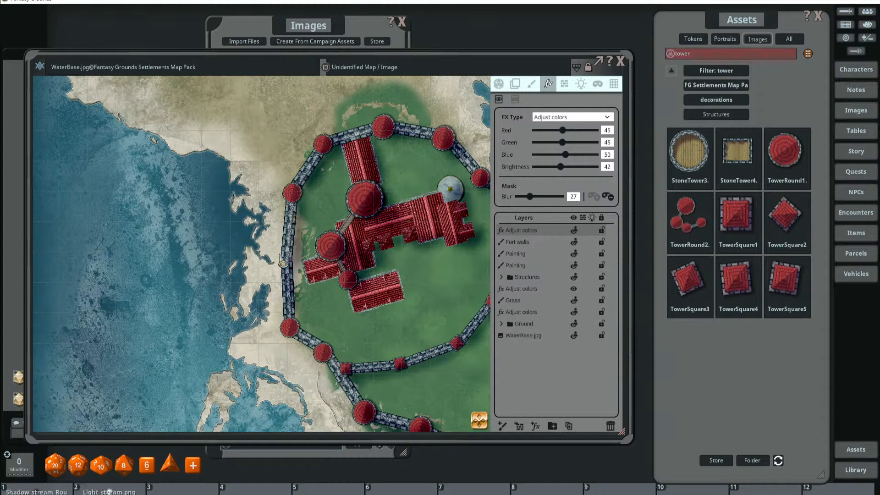
- Trim the excess shadow mask along the western outer wall with a freeform area
key("alt")
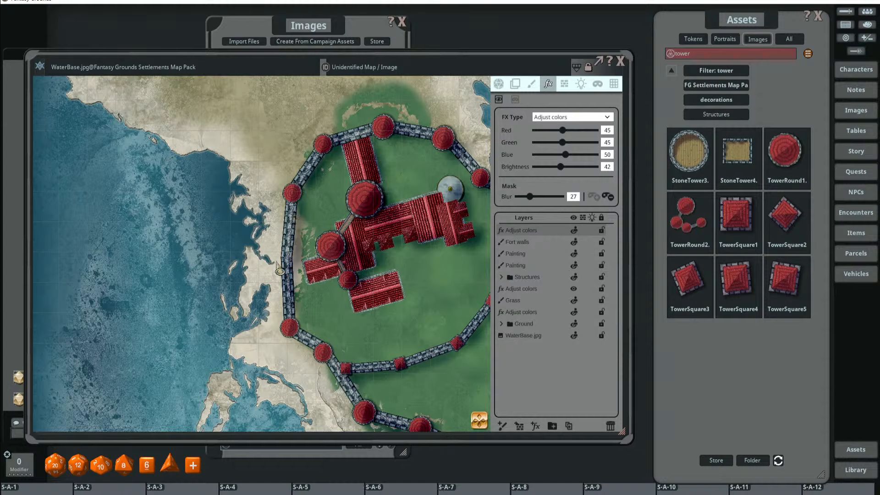
mouse_move(321, 275)
left_mouse_down()
mouse_move(314, 288)
mouse_move(315, 277)
mouse_move(349, 273)
mouse_move(350, 297)
mouse_move(379, 316)
mouse_move(397, 283)
left_mouse_up()
scroll(437, 309, "down", 4)
left_click_drag(439, 305, 390, 266)
scroll(366, 248, "up", 3)
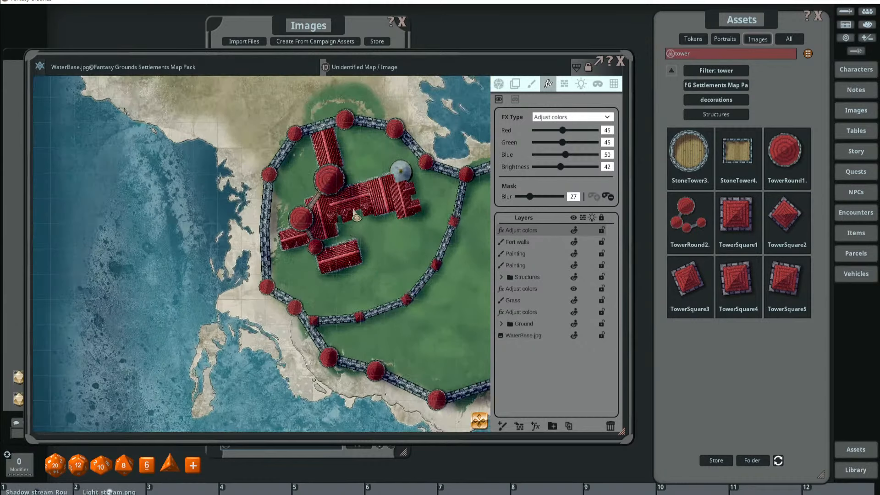
- Refine the shadow mask beside the castle's southern building and east wing, and trim the excess inside the southwestern wall
key("alt")
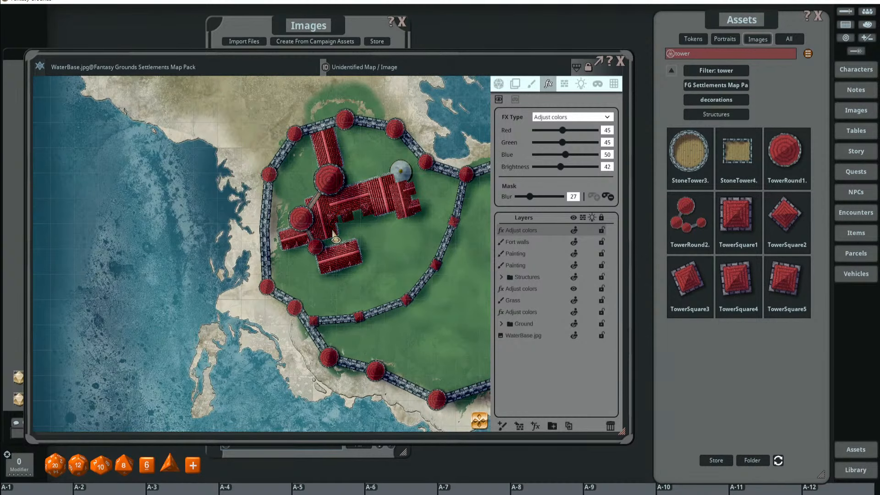
left_click_drag(350, 265, 347, 270)
key("shift")
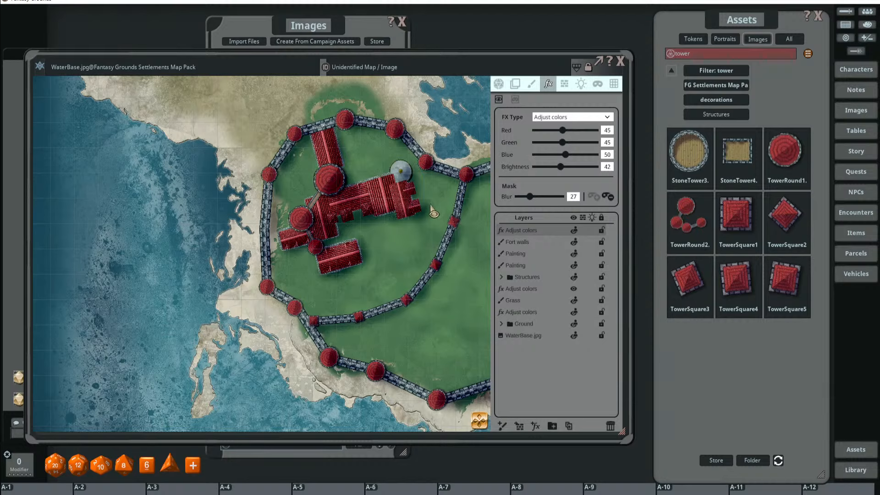
key("shift")
left_click_drag(428, 206, 420, 223)
scroll(371, 275, "down", 2)
scroll(366, 264, "up", 2)
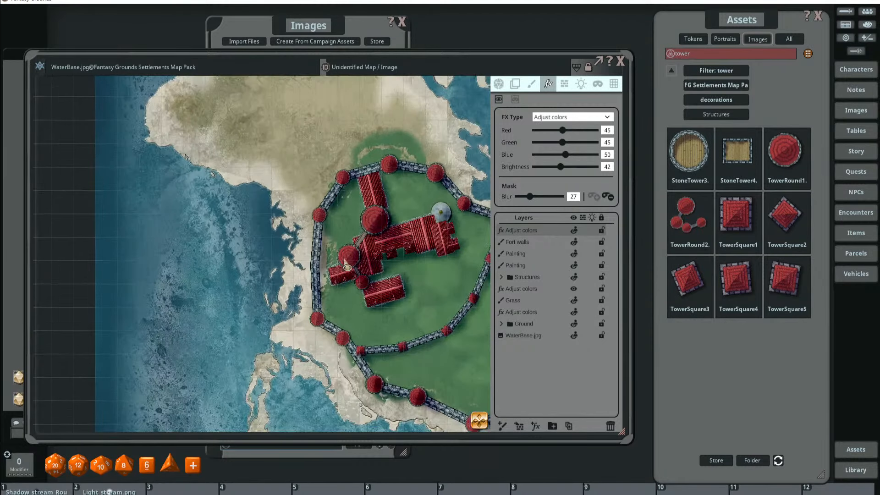
mouse_move(315, 278)
left_mouse_down()
mouse_move(328, 284)
mouse_move(330, 328)
left_mouse_up()
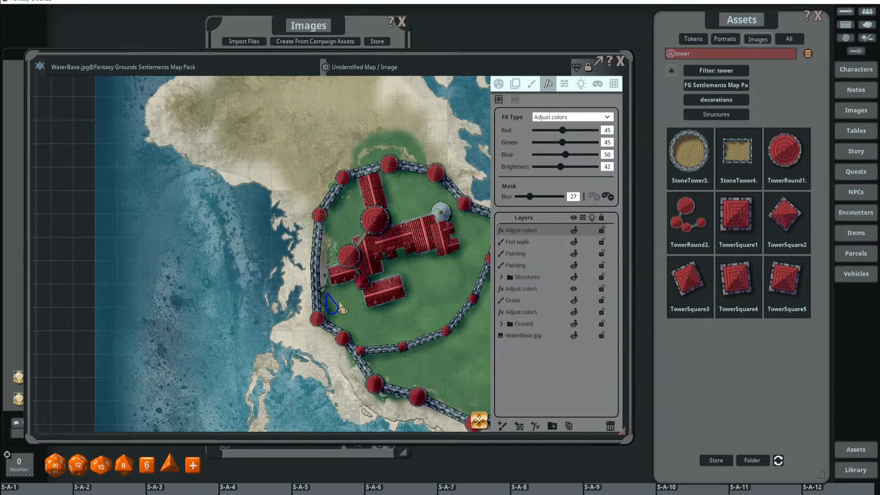
- Inspect the wall and tower shadows around the whole castle complex, from the keep to the eastern and southeastern walls
scroll(359, 317, "down", 1)
scroll(360, 316, "down", 3)
scroll(389, 304, "up", 2)
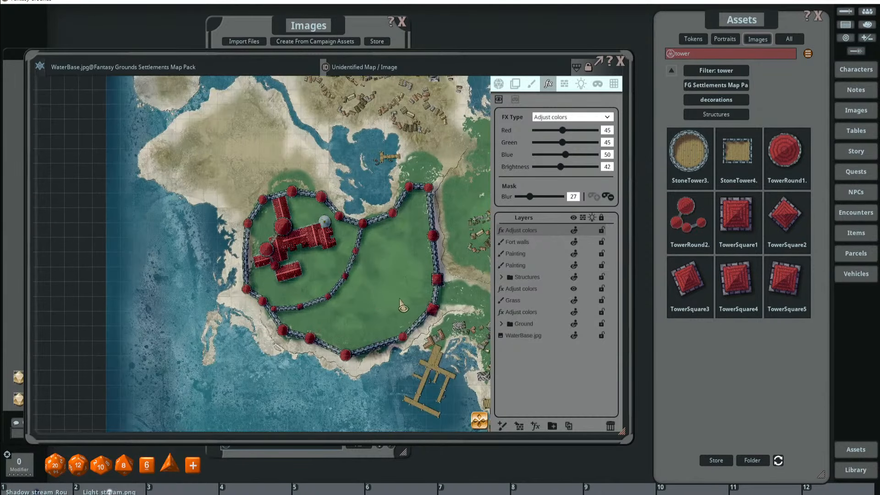
scroll(398, 301, "up", 2)
scroll(385, 300, "up", 1)
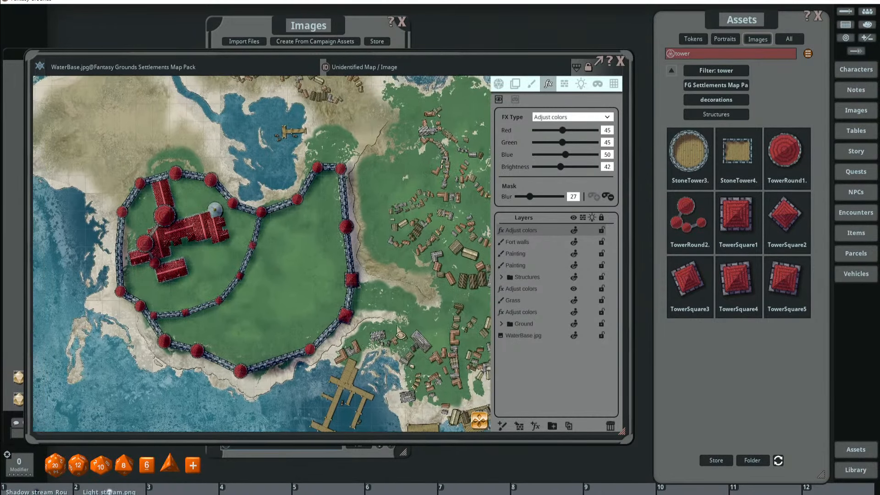
left_click_drag(383, 300, 319, 334)
scroll(316, 334, "up", 1)
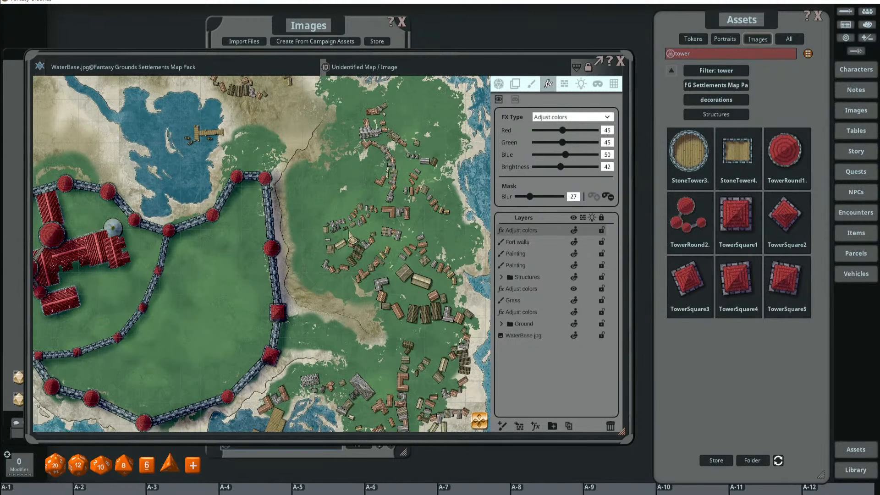
scroll(205, 273, "down", 2)
left_click_drag(220, 270, 280, 222)
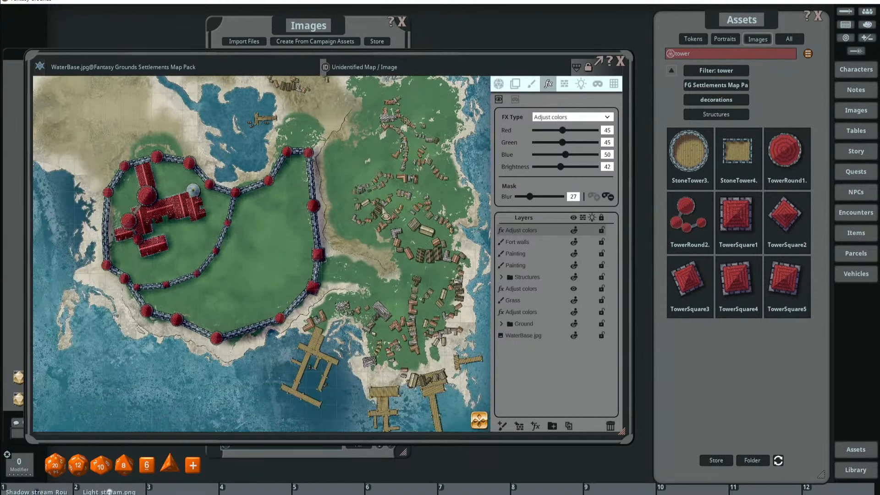
scroll(371, 317, "up", 1)
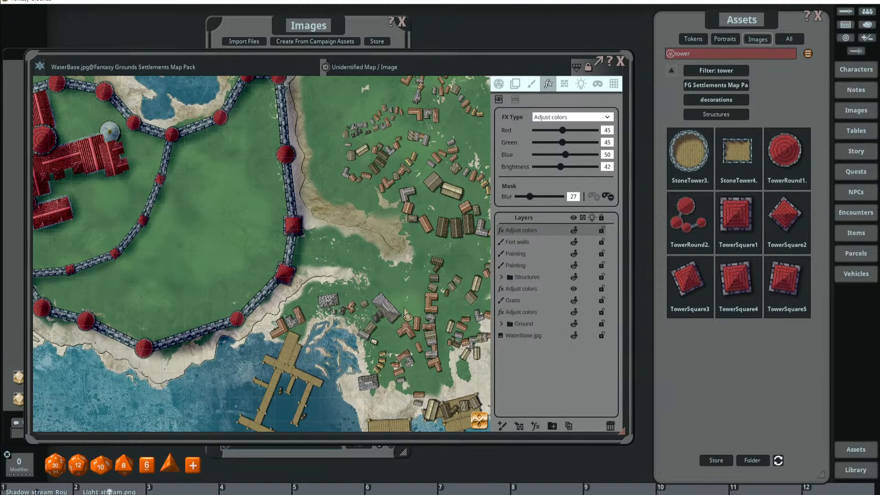
scroll(407, 315, "down", 1)
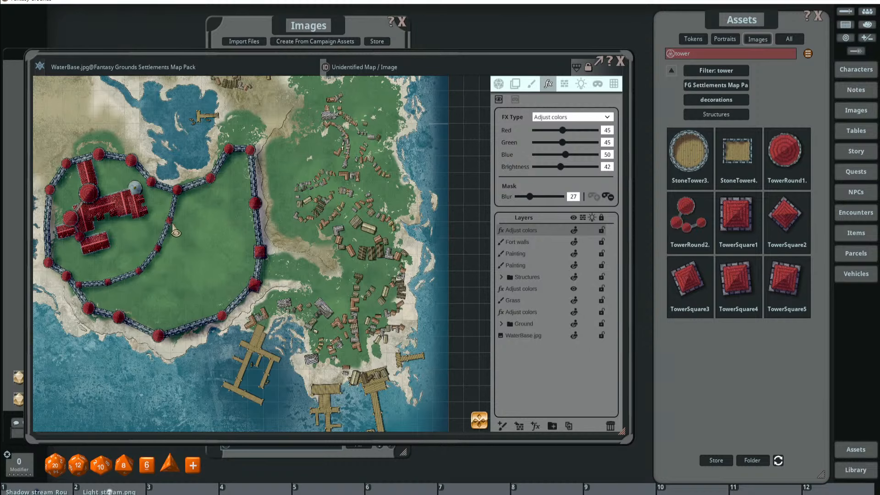
- Set the shadow effect's mask blur to 24
left_click_drag(176, 232, 256, 228)
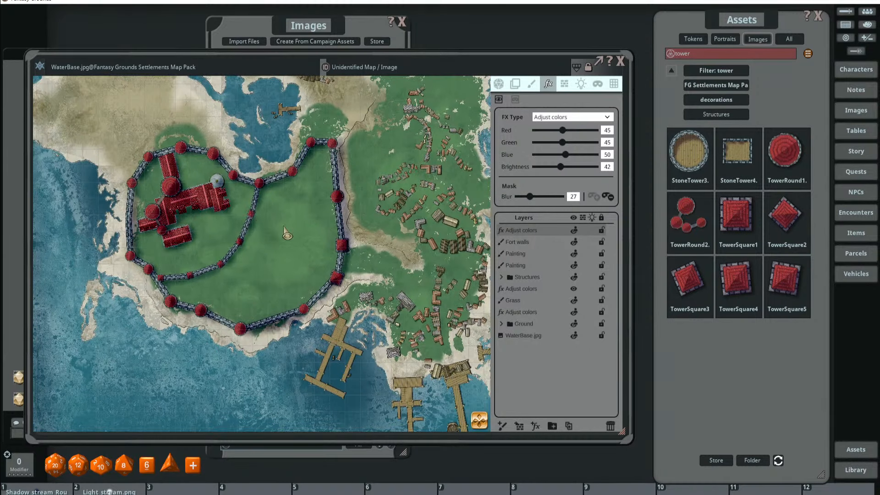
scroll(277, 193, "up", 3)
mouse_move(530, 197)
left_mouse_down()
mouse_move(585, 205)
mouse_move(530, 199)
left_mouse_up()
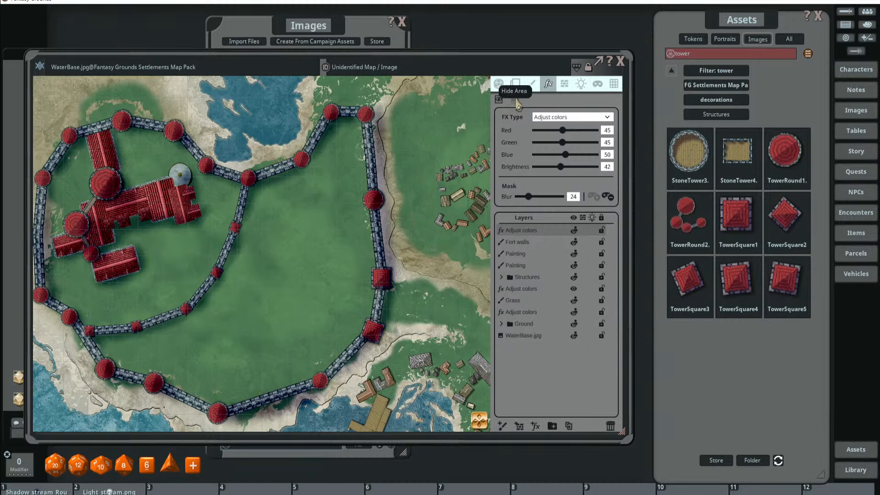
- Try a rectangular shadow mask area on the open courtyard grass and erase it with the inverted mask mode
left_click_drag(282, 233, 295, 205)
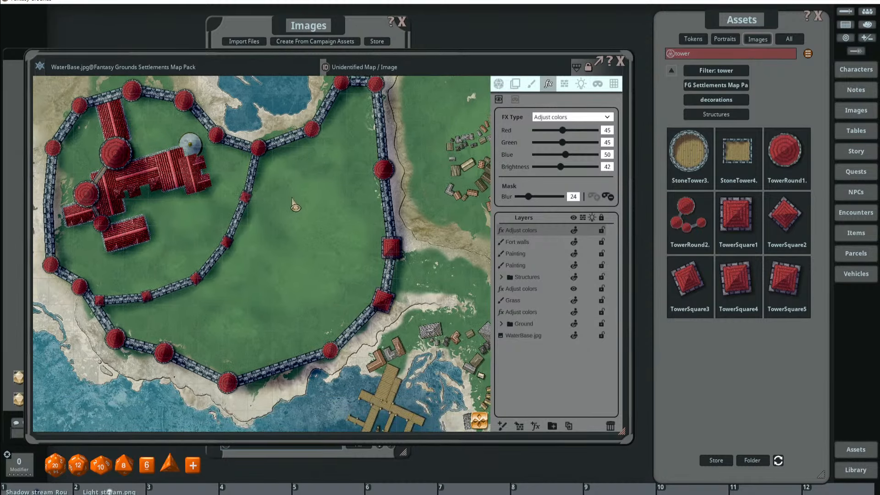
key("shift")
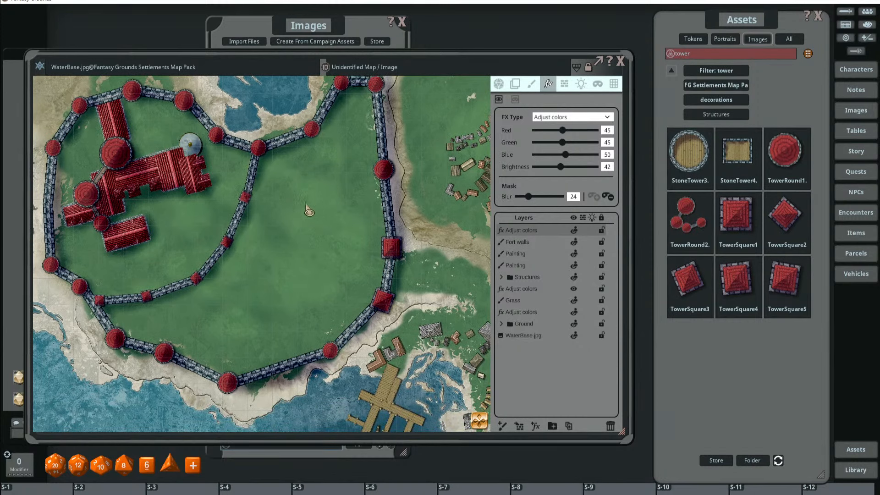
left_click_drag(284, 188, 322, 253)
key("shift")
mouse_move(281, 182)
left_mouse_down()
mouse_move(324, 265)
mouse_move(349, 264)
left_mouse_up()
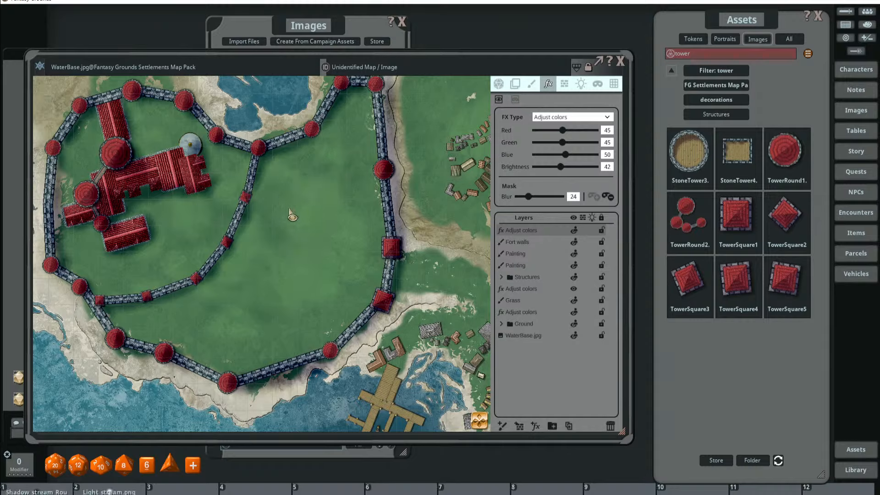
- Test a rectangular shadow on the courtyard grass in Hide Area mode, and clear it after switching the mode back
left_click(515, 99)
left_click_drag(308, 212, 346, 255)
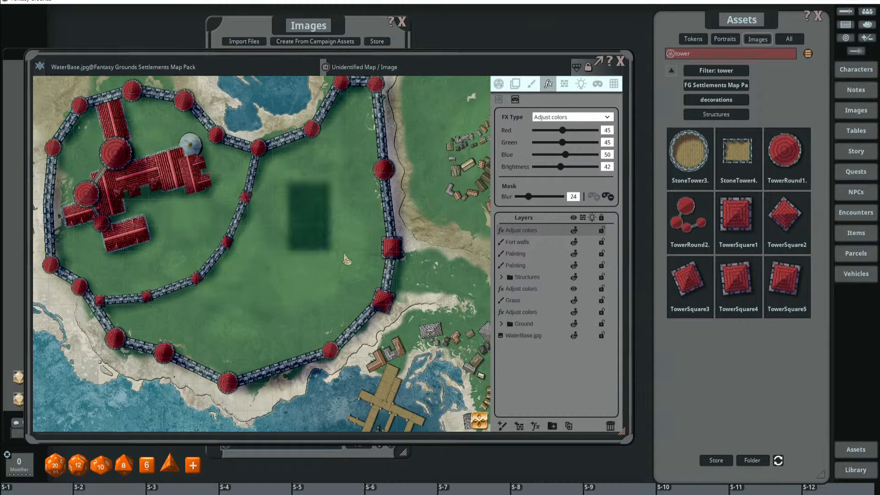
left_click(498, 99)
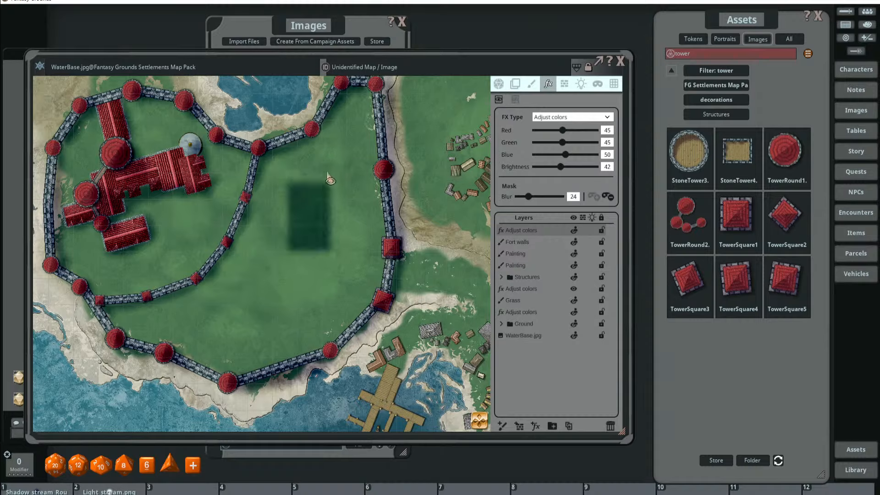
left_click_drag(327, 173, 364, 250)
left_click_drag(280, 155, 366, 256)
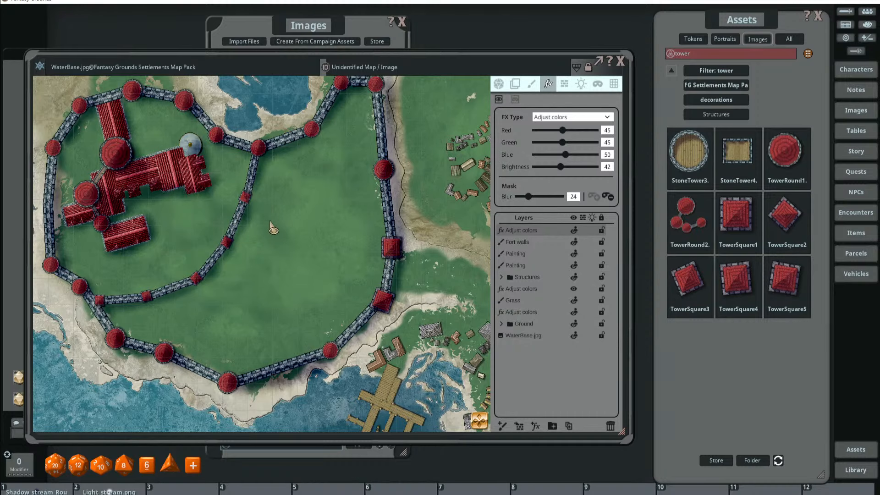
- Draw freeform shadow mask areas along the cliff line below the southeastern outer wall and the southern shore
scroll(290, 243, "down", 3)
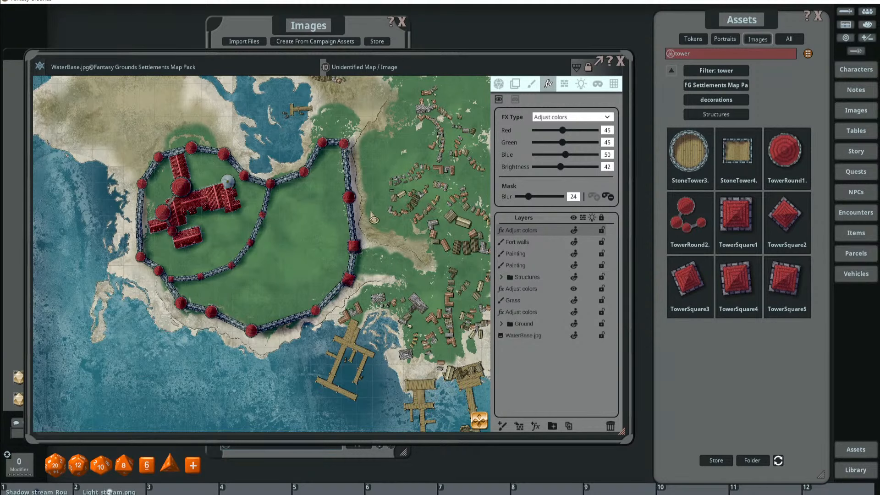
scroll(330, 269, "up", 3)
left_click_drag(351, 241, 317, 253)
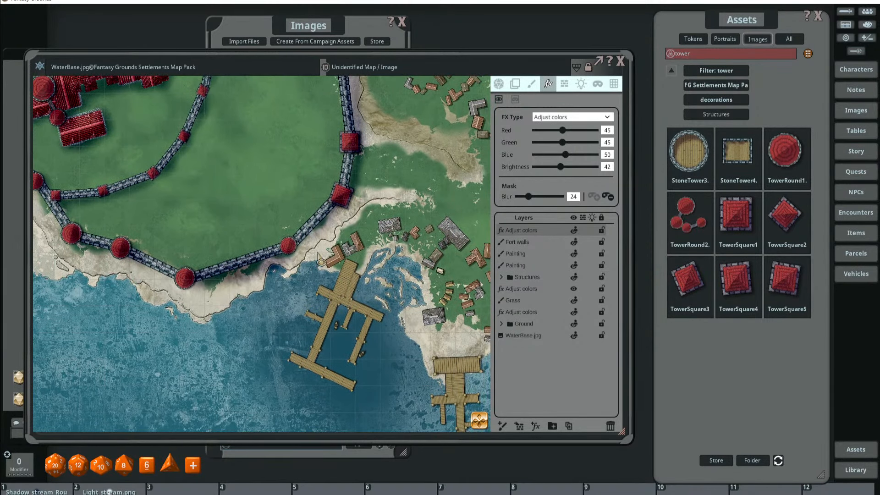
key("alt")
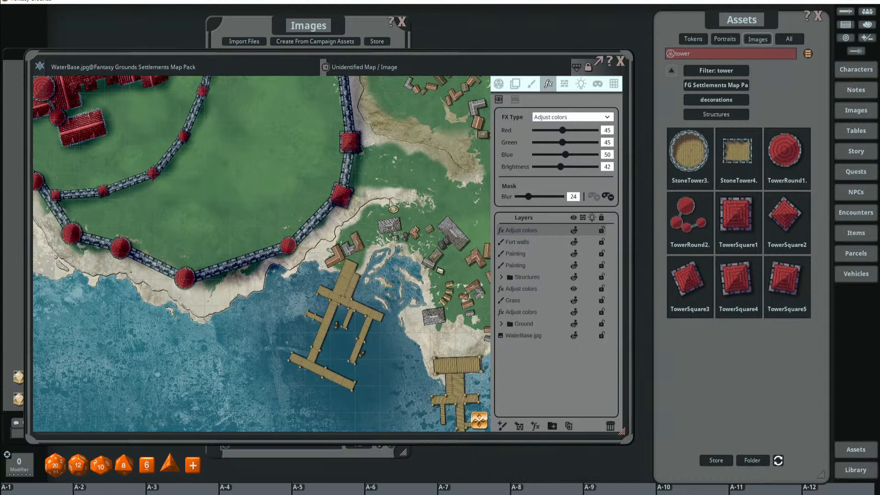
mouse_move(377, 201)
left_mouse_down()
mouse_move(303, 267)
mouse_move(355, 214)
mouse_move(321, 242)
left_mouse_up()
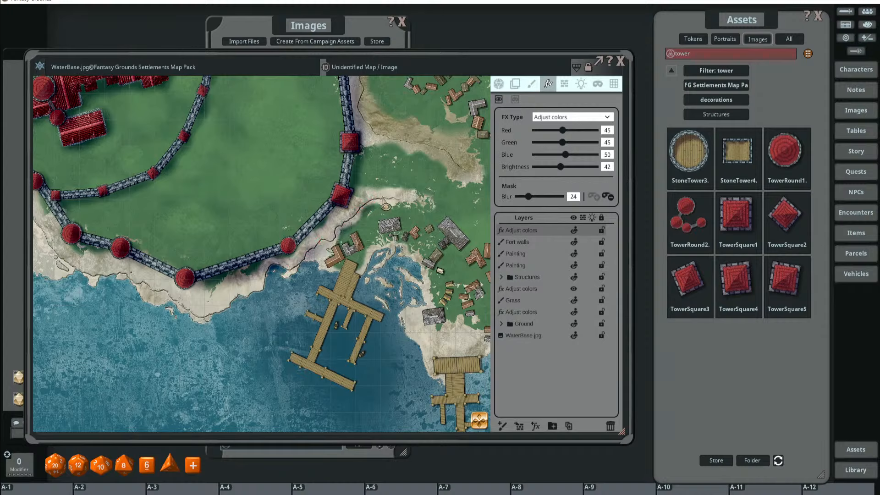
left_click_drag(368, 202, 392, 200)
mouse_move(267, 281)
left_mouse_down()
mouse_move(276, 268)
mouse_move(243, 304)
mouse_move(262, 289)
mouse_move(197, 316)
mouse_move(182, 299)
mouse_move(143, 289)
mouse_move(194, 317)
mouse_move(250, 284)
left_mouse_up()
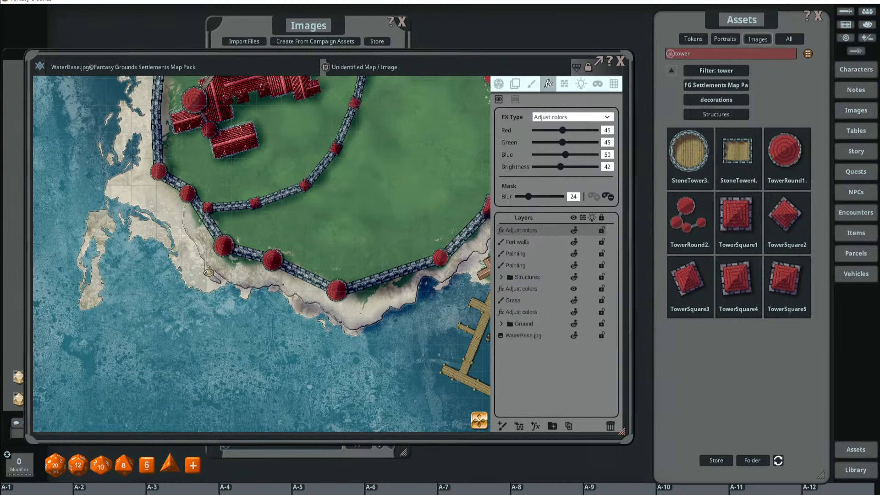
- Extend the shadow mask along the cliff line and sandy valley east of the outer wall, and trim its excess
scroll(256, 271, "down", 3)
scroll(326, 270, "up", 5)
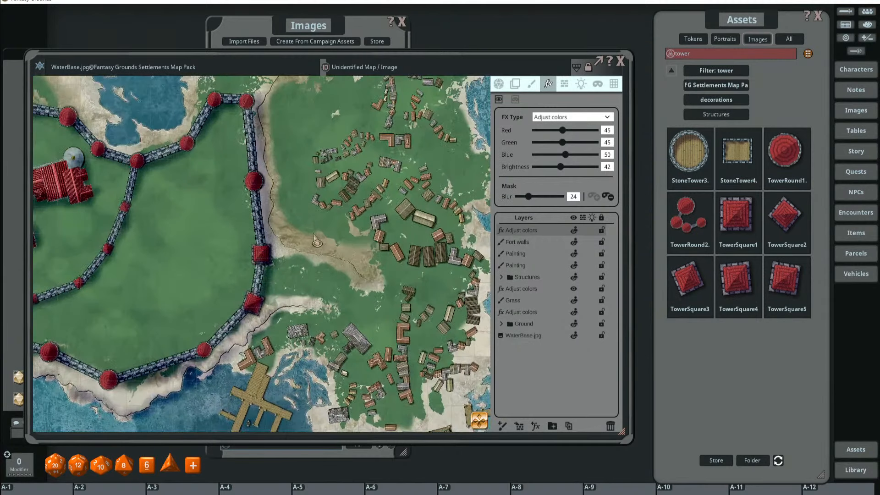
mouse_move(322, 255)
left_mouse_down()
mouse_move(288, 249)
mouse_move(272, 227)
mouse_move(260, 109)
mouse_move(278, 151)
mouse_move(282, 202)
mouse_move(300, 235)
mouse_move(356, 274)
mouse_move(353, 267)
left_mouse_up()
left_click_drag(324, 184, 341, 247)
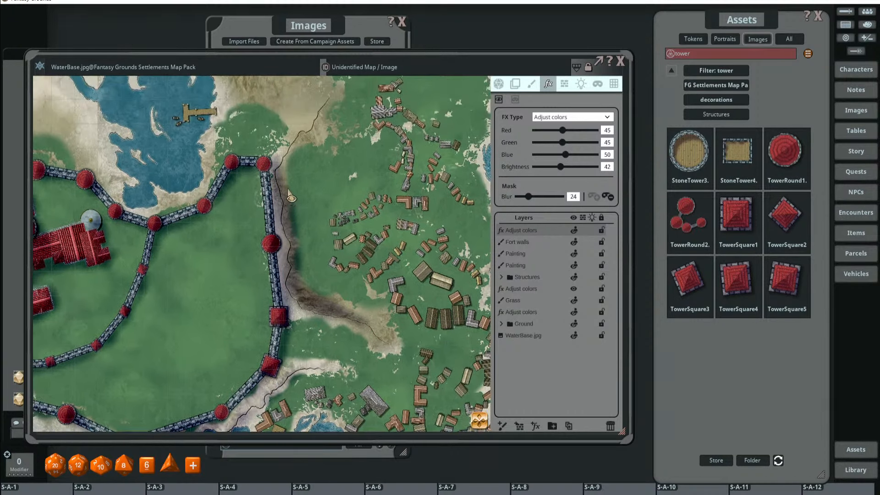
mouse_move(292, 193)
left_mouse_down()
mouse_move(316, 293)
mouse_move(361, 316)
mouse_move(288, 202)
mouse_move(305, 294)
mouse_move(373, 324)
mouse_move(366, 337)
mouse_move(332, 306)
mouse_move(313, 260)
left_mouse_up()
mouse_move(282, 177)
left_mouse_down()
mouse_move(301, 271)
mouse_move(324, 235)
left_mouse_up()
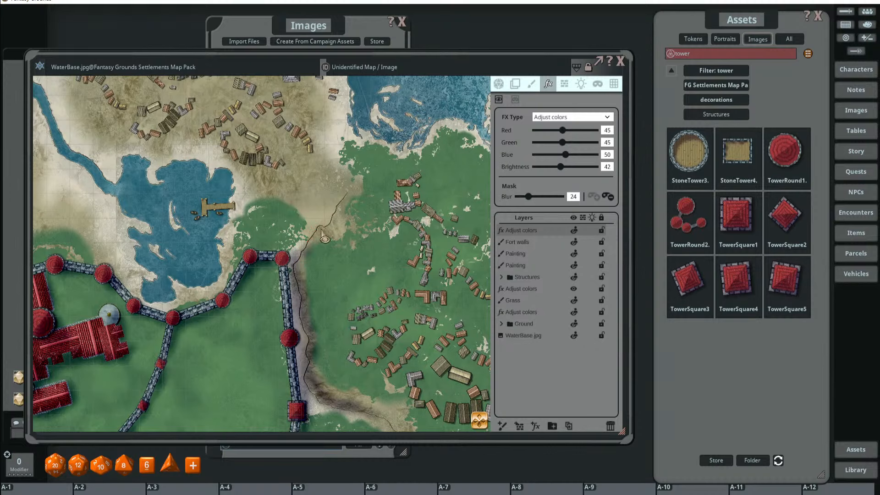
- Trim excess shadow mask along the cliff line and the sandy valley edge just east of the outer wall
scroll(341, 198, "down", 5)
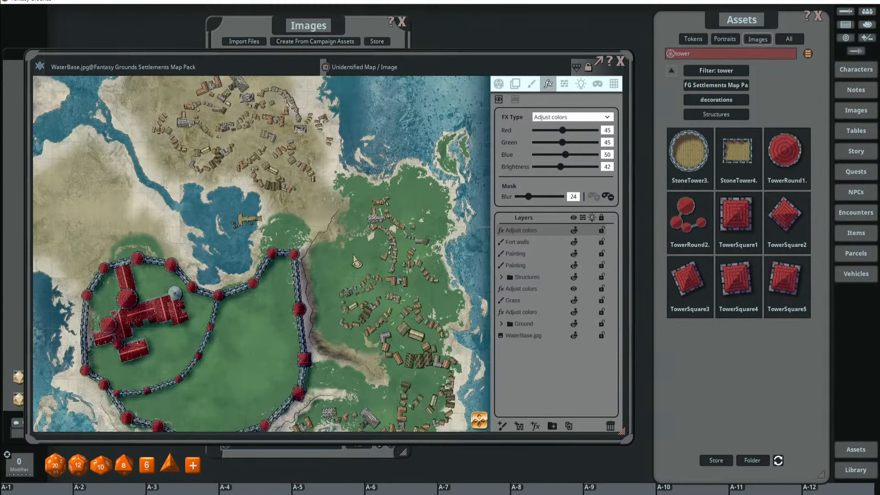
scroll(352, 313, "up", 3)
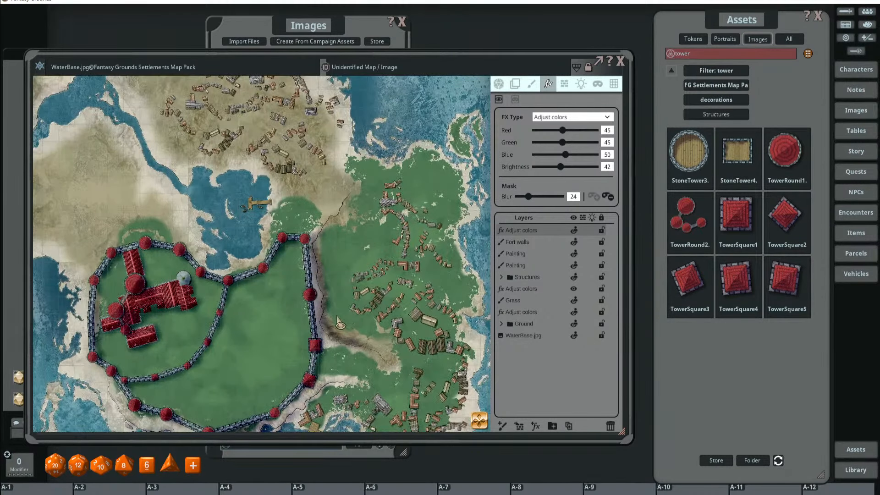
scroll(332, 337, "up", 2)
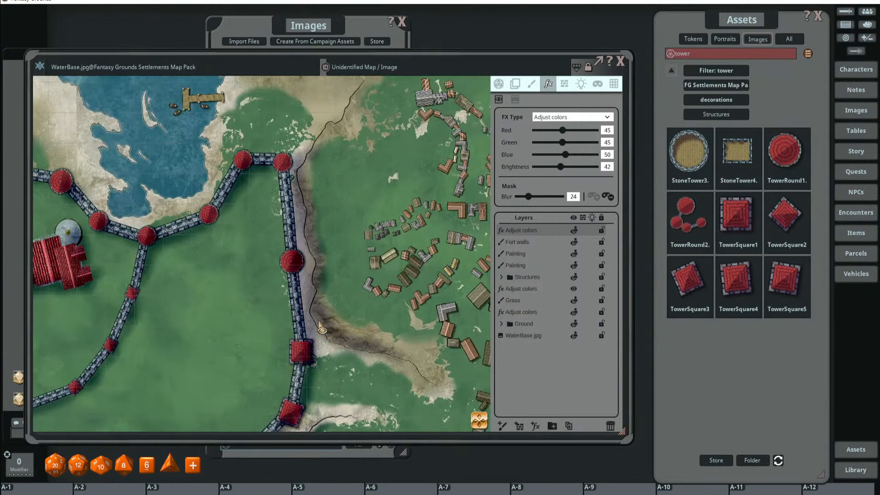
scroll(326, 319, "down", 2)
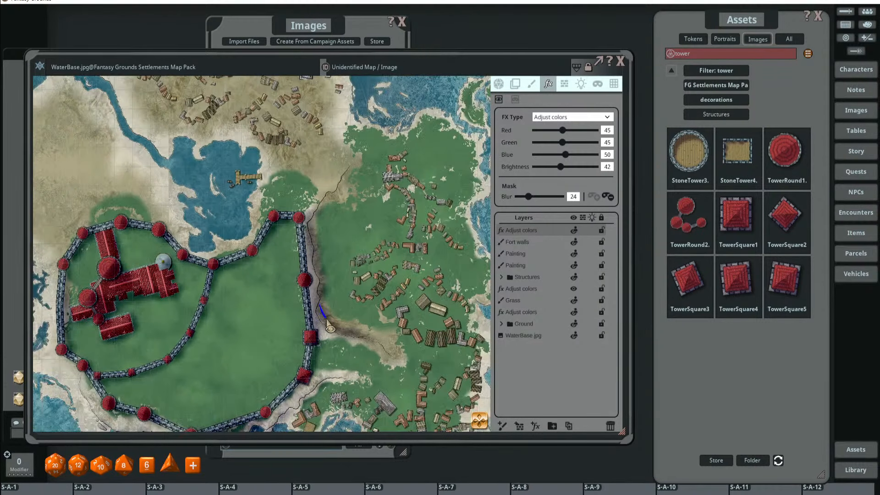
mouse_move(327, 324)
left_mouse_down()
mouse_move(331, 315)
mouse_move(360, 335)
mouse_move(340, 318)
left_mouse_up()
left_click_drag(320, 255, 334, 263)
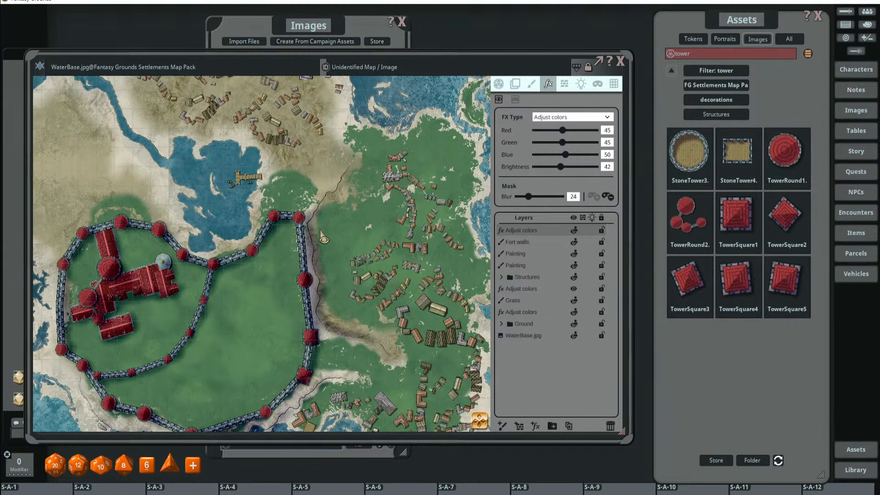
left_click_drag(320, 230, 317, 252)
left_click_drag(320, 208, 315, 239)
- Inspect the shaded castle walls, the eastern cliff and the southern shore at different scales
scroll(369, 298, "down", 5)
scroll(371, 303, "up", 3)
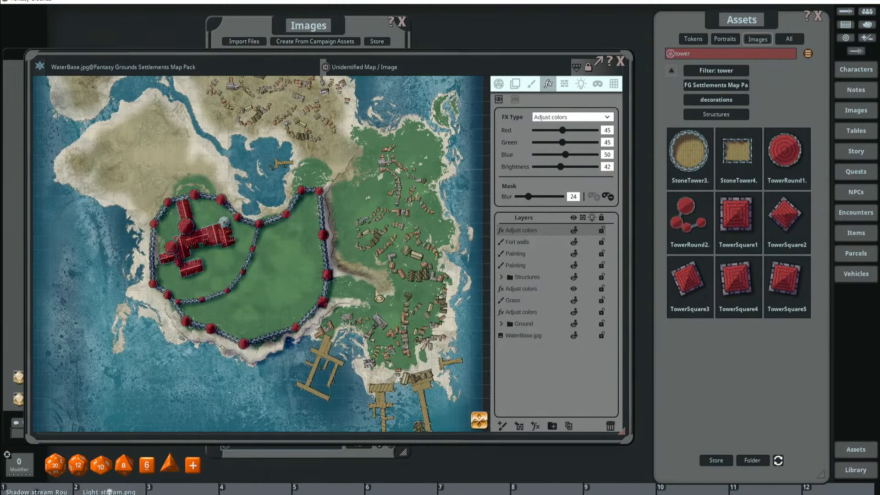
scroll(379, 298, "up", 4)
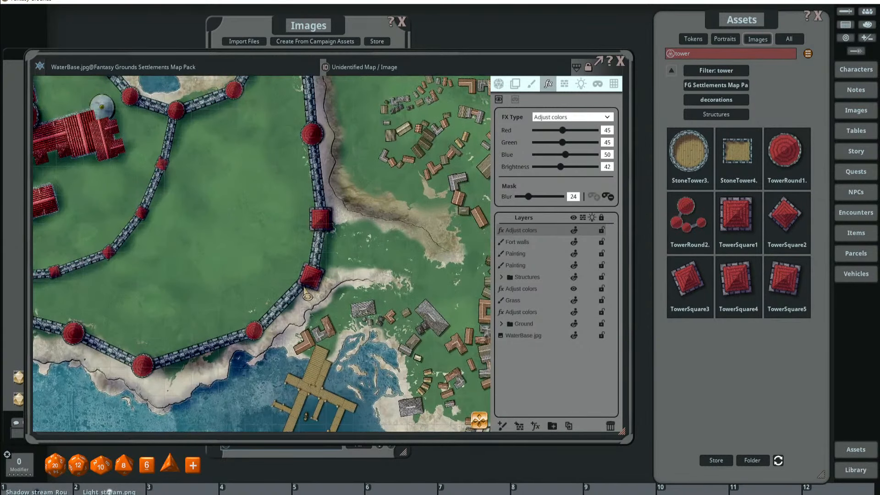
key("alt")
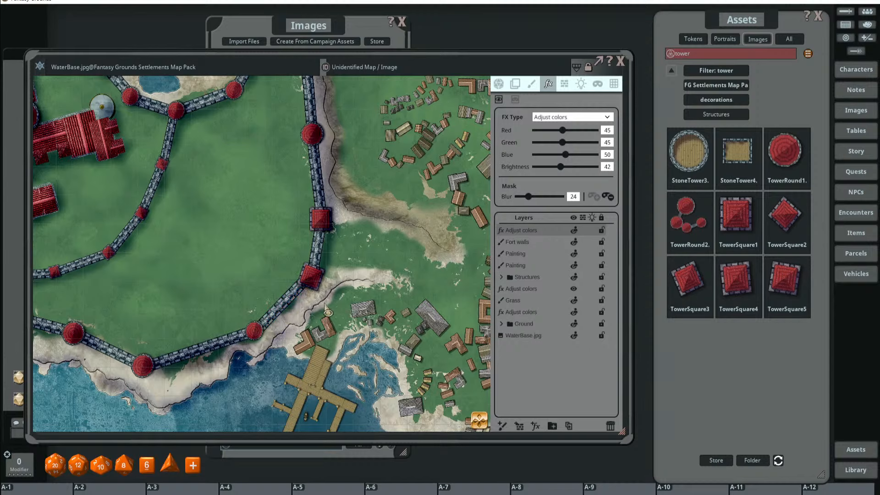
scroll(325, 307, "down", 3)
scroll(383, 305, "down", 2)
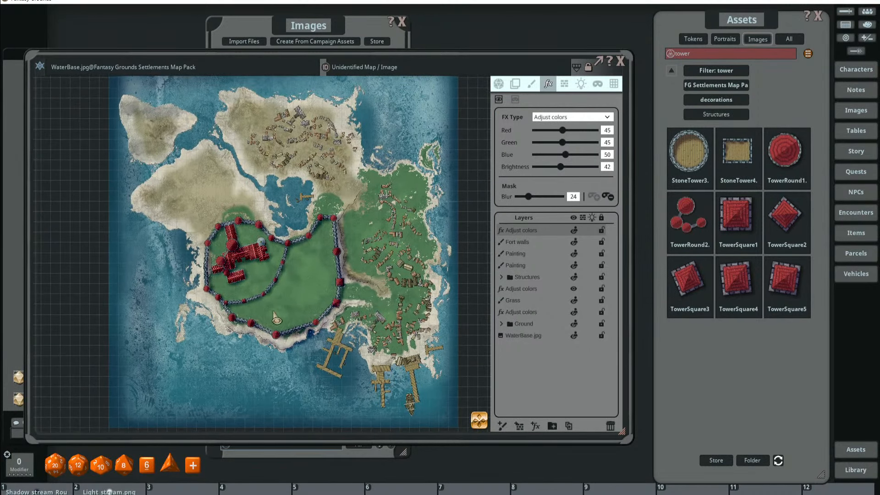
scroll(314, 305, "up", 2)
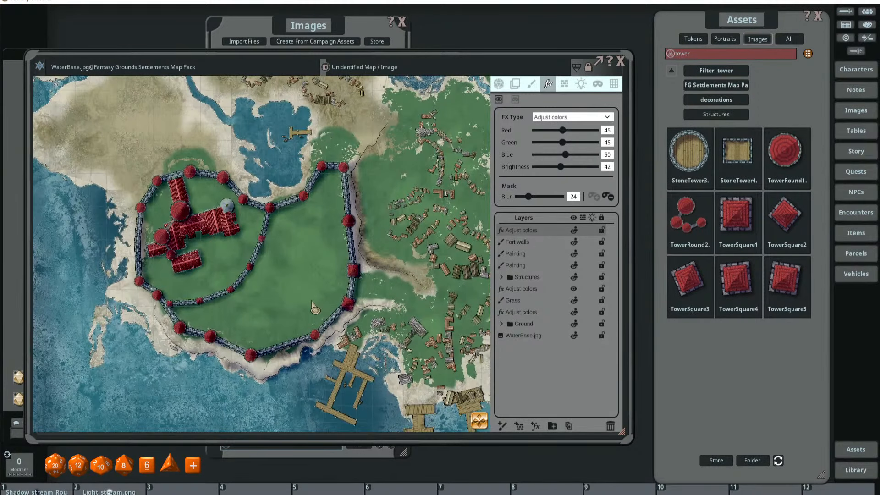
left_click_drag(401, 220, 341, 197)
left_click_drag(348, 234, 392, 264)
scroll(392, 264, "down", 3)
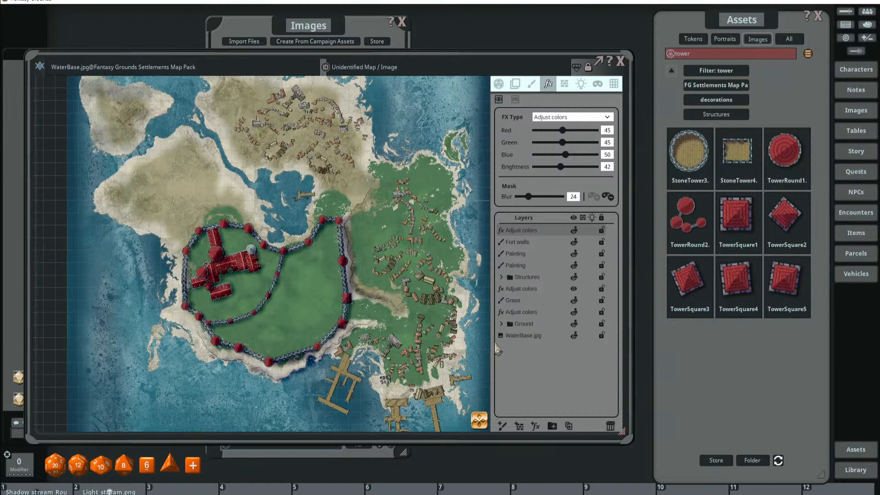
- Add a new Adjust colors effect layer and check the existing shadow layer's values for reference
left_click(535, 426)
left_click(552, 118)
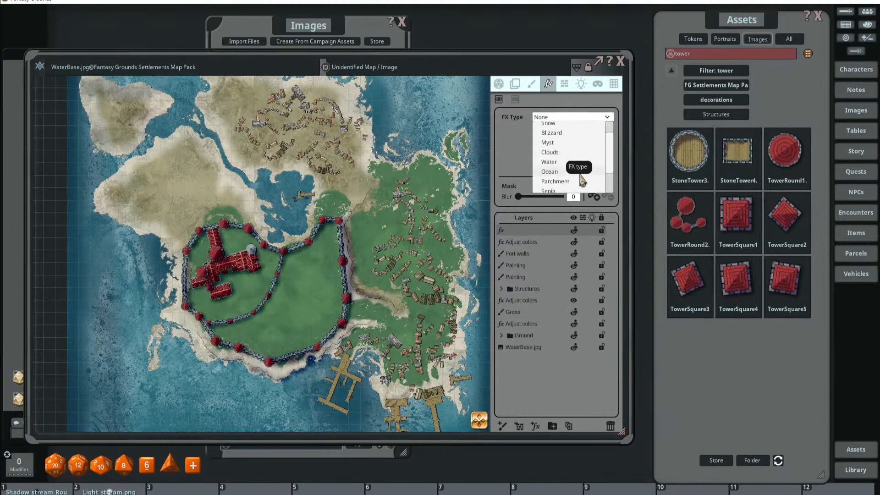
left_click(558, 178)
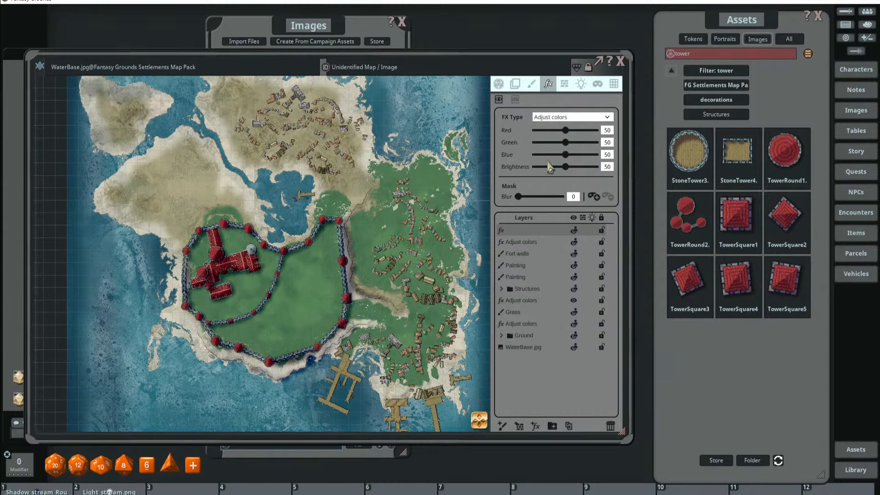
left_click(547, 243)
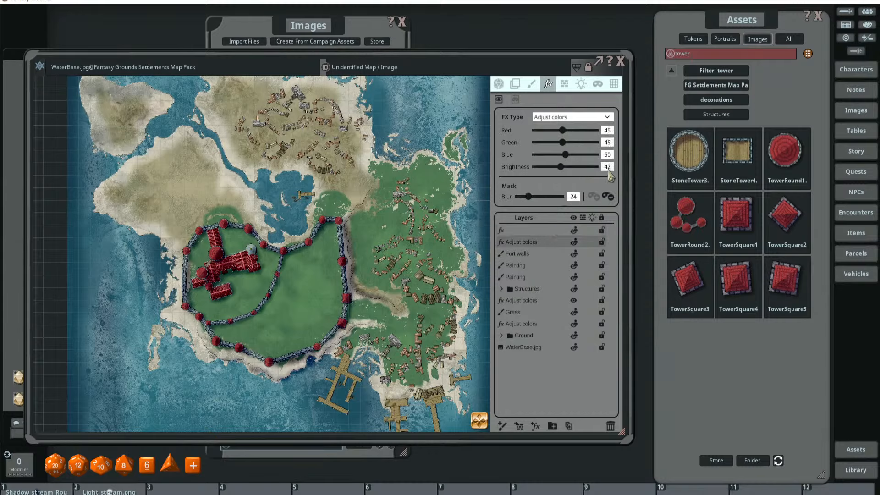
left_click(535, 232)
- Set the new Adjust colors layer to Red 48, Green 48 and Brightness 45
left_click(611, 131)
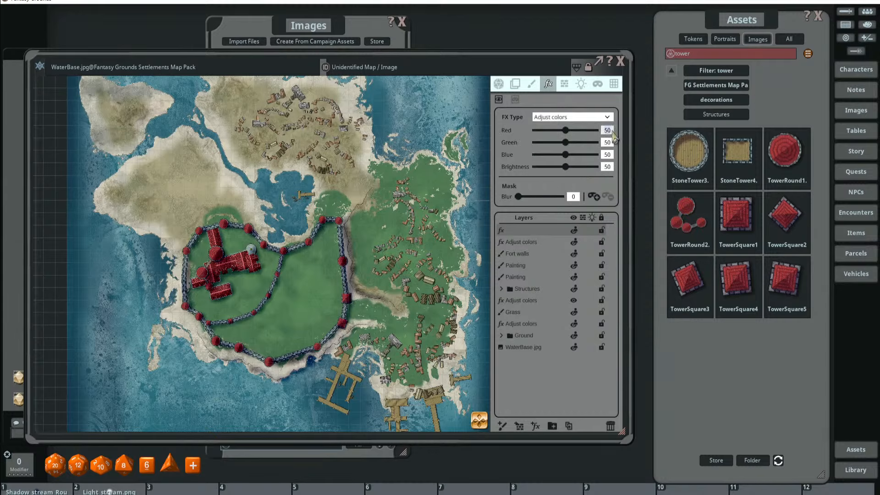
key("Tab")
type("48")
key("Tab")
key("Tab")
key("BackSpace")
key("BackSpace")
key("Return")
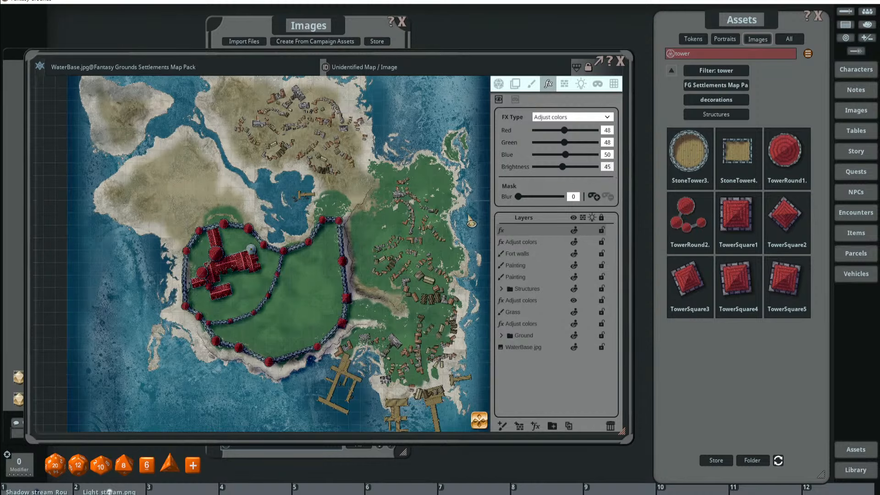
- Draw a first shadow mask area beside the buildings of the eastern town and set the mask blur to 11
left_click_drag(399, 257, 400, 229)
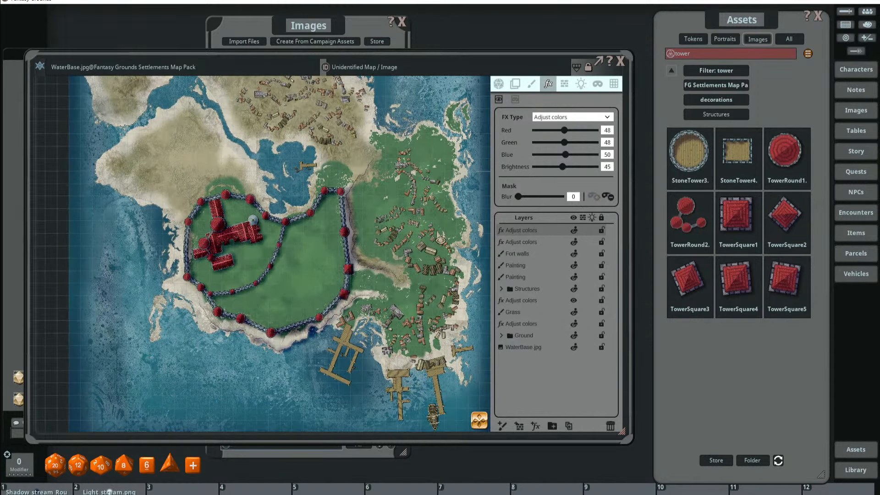
scroll(436, 234, "up", 6)
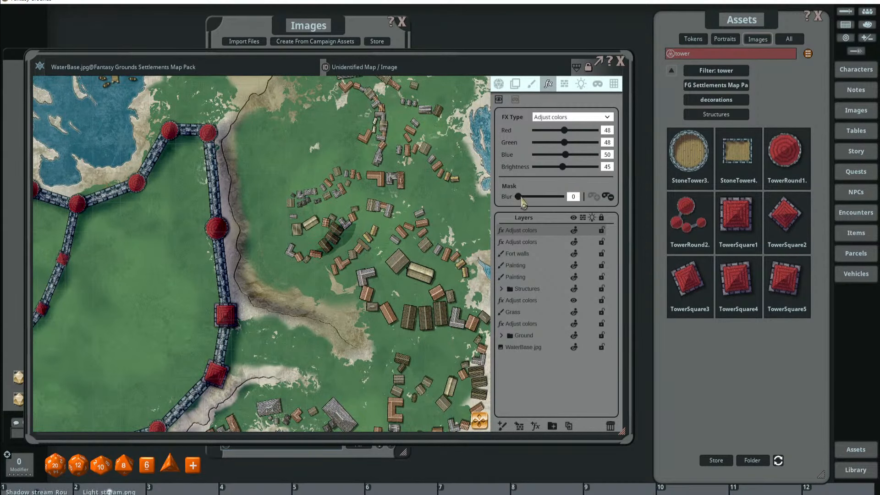
mouse_move(518, 196)
left_mouse_down()
mouse_move(555, 201)
mouse_move(522, 208)
left_mouse_up()
scroll(425, 243, "down", 3)
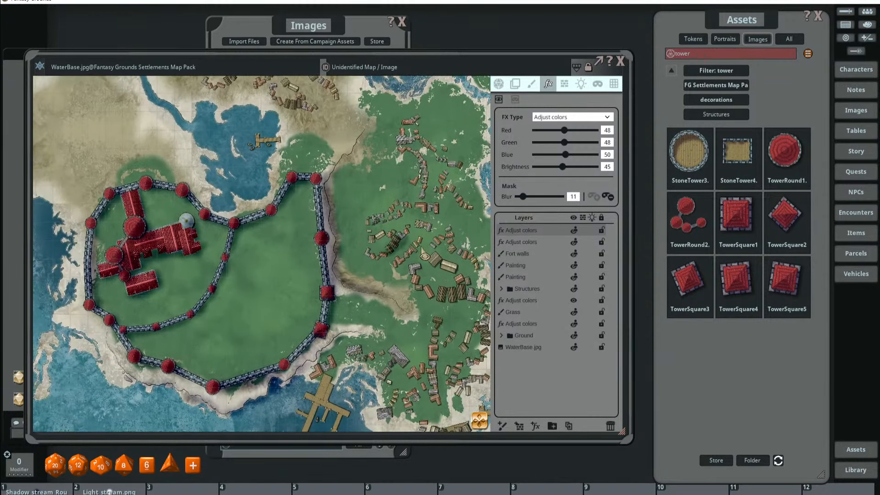
scroll(421, 240, "up", 3)
- Lighten the building shadow by trying Brightness 48 and settling on 47
left_click(606, 168)
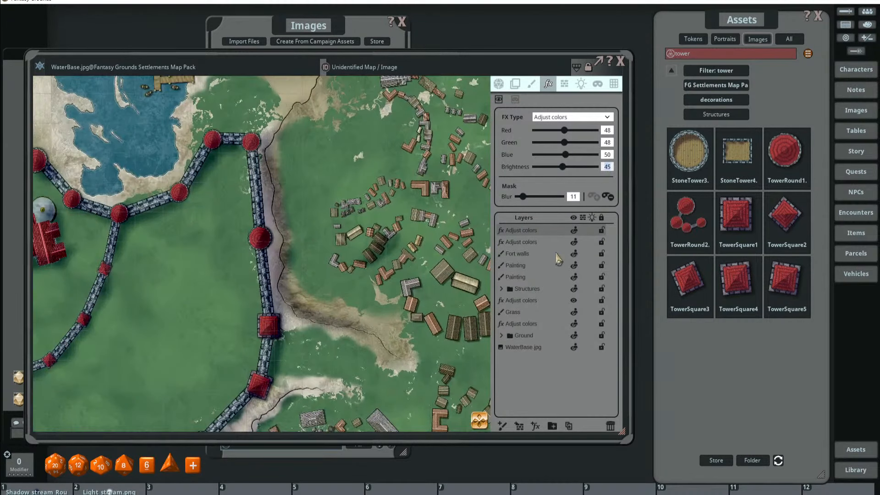
left_click_drag(434, 251, 427, 254)
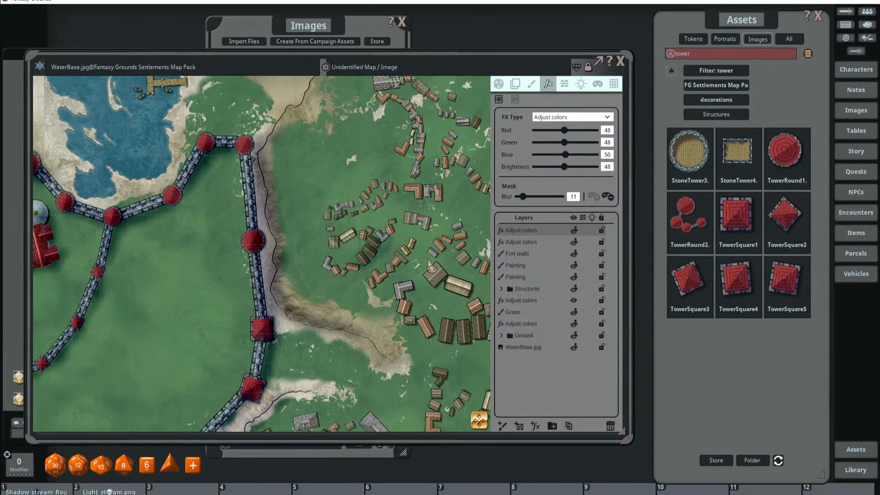
left_click(606, 166)
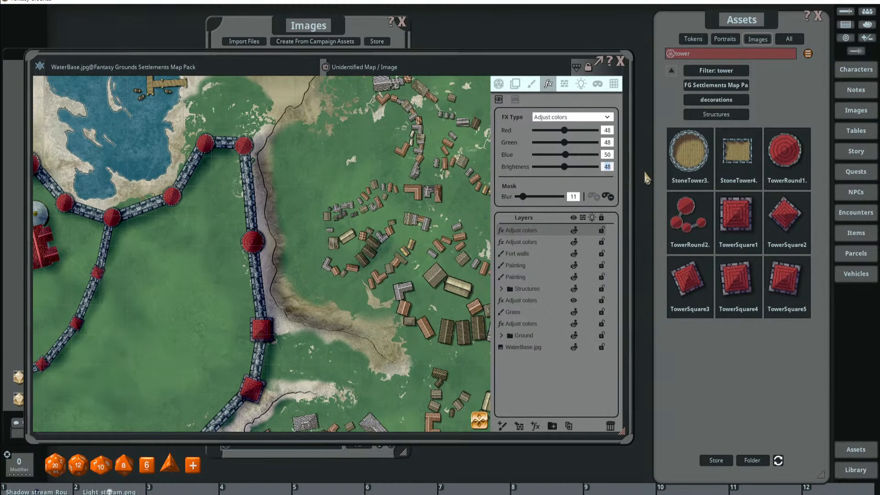
scroll(400, 250, "up", 2)
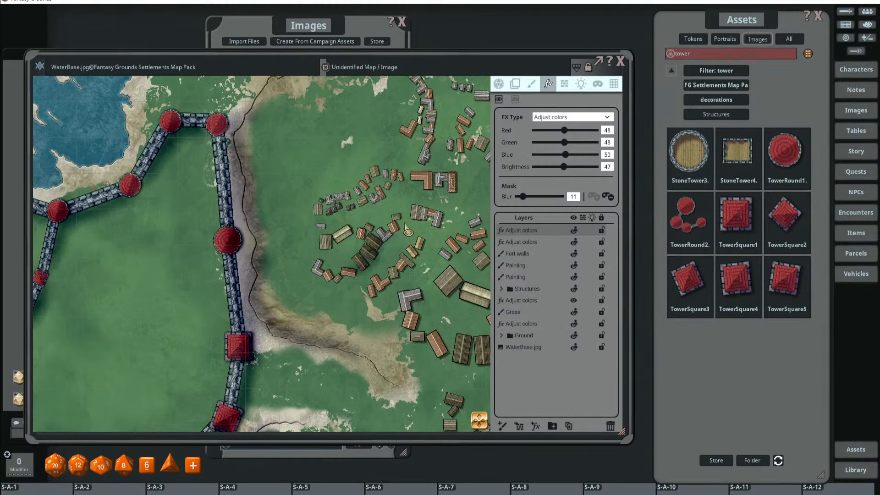
- Draw freeform shadow mask areas along the rows of houses in the northern and central parts of the eastern town
scroll(399, 245, "down", 3)
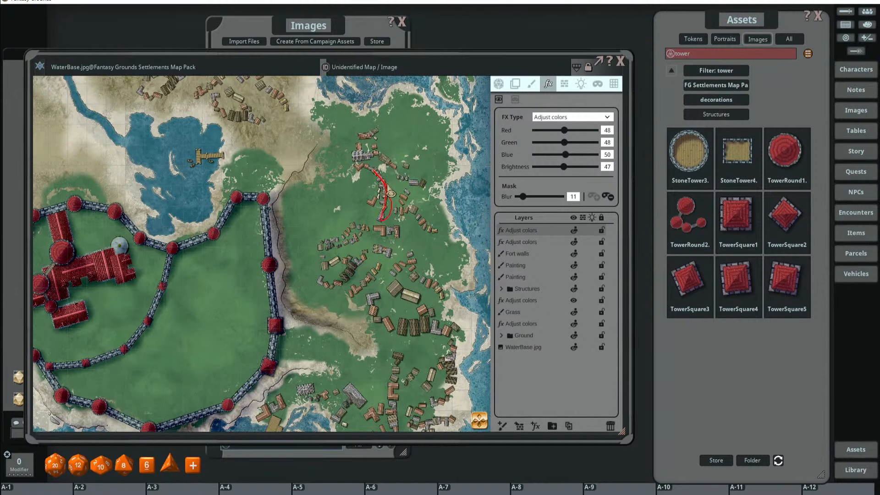
scroll(403, 210, "up", 2)
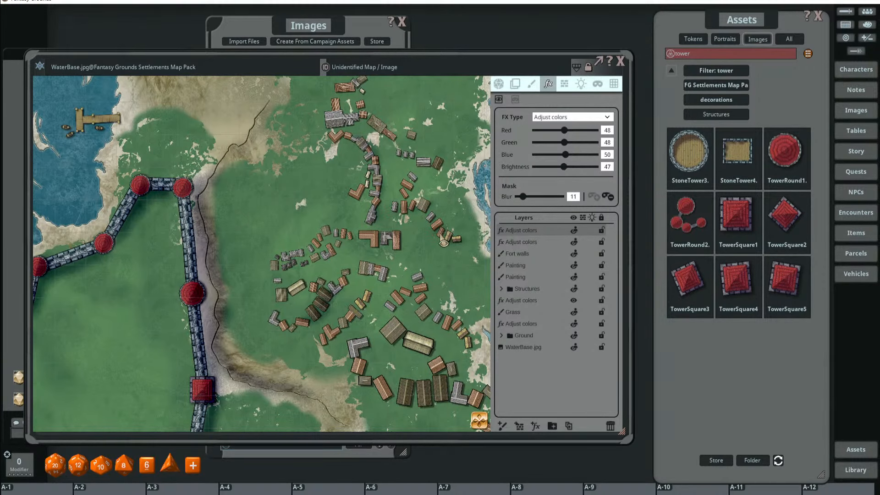
scroll(431, 222, "down", 2)
scroll(412, 237, "up", 2)
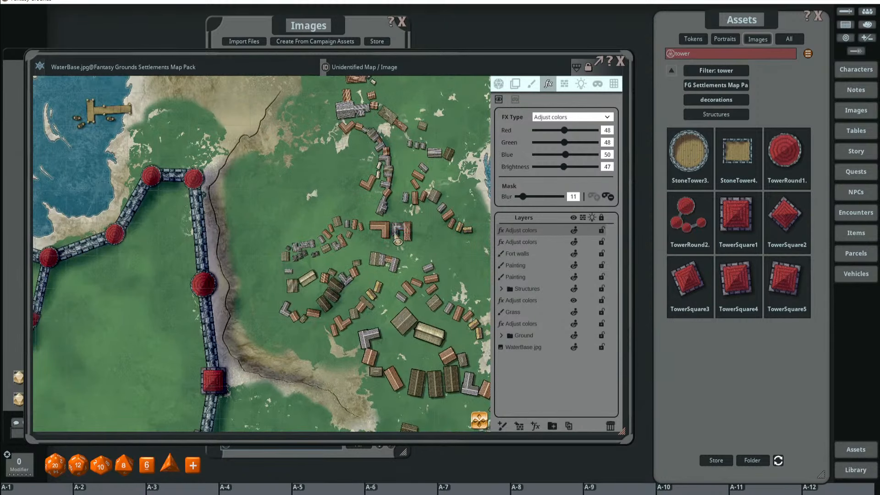
left_click_drag(422, 226, 437, 243)
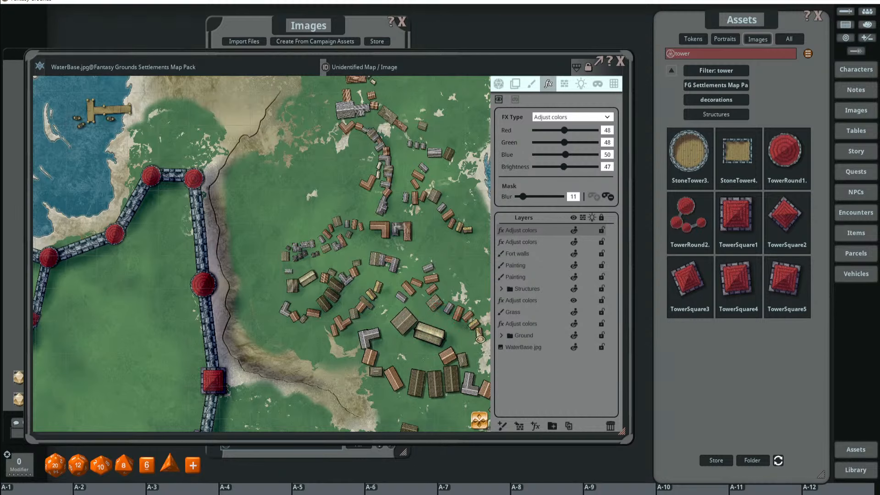
- Draw shadow mask areas beside the row of long houses and the neighbouring buildings in the town's southeast
scroll(380, 341, "down", 3)
left_click_drag(420, 319, 422, 301)
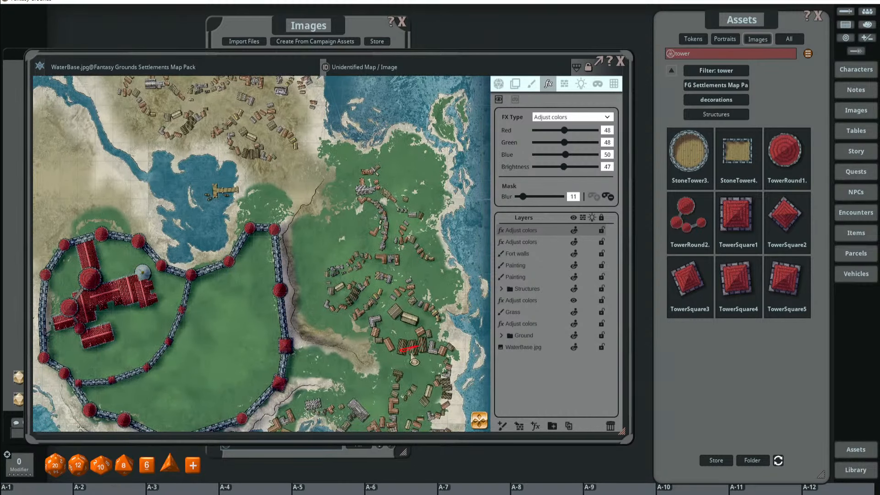
left_click_drag(435, 356, 412, 269)
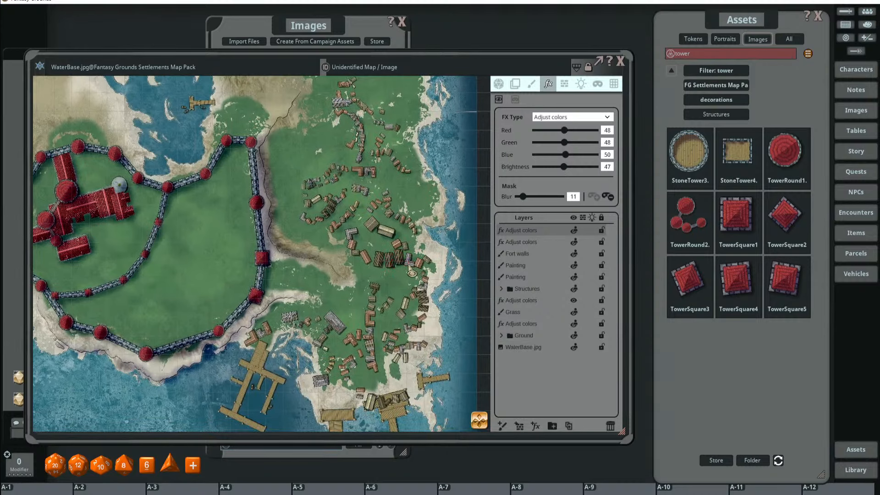
scroll(400, 269, "up", 3)
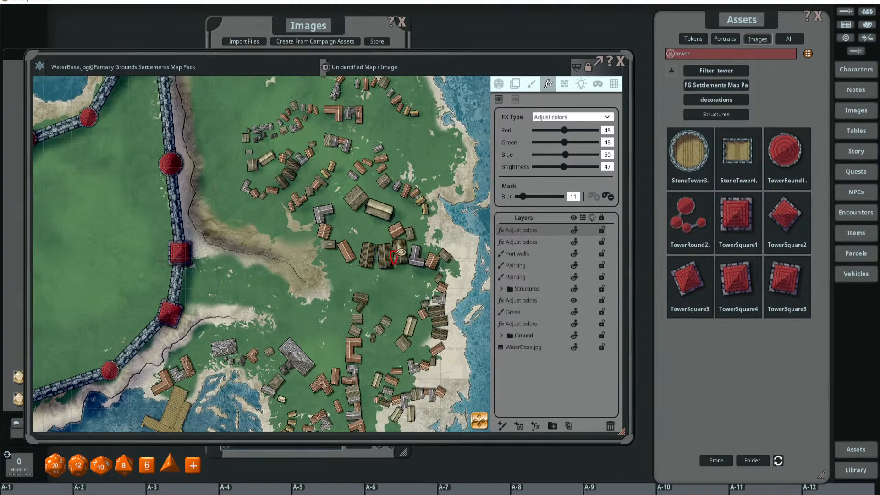
scroll(399, 260, "down", 3)
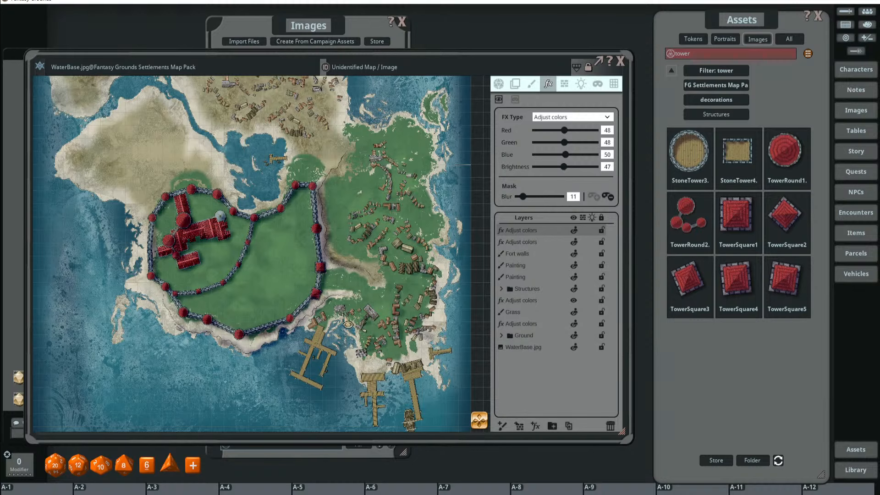
- Set the mask blur of the building shadow layer to 24 before shading the northern town
scroll(384, 335, "up", 5)
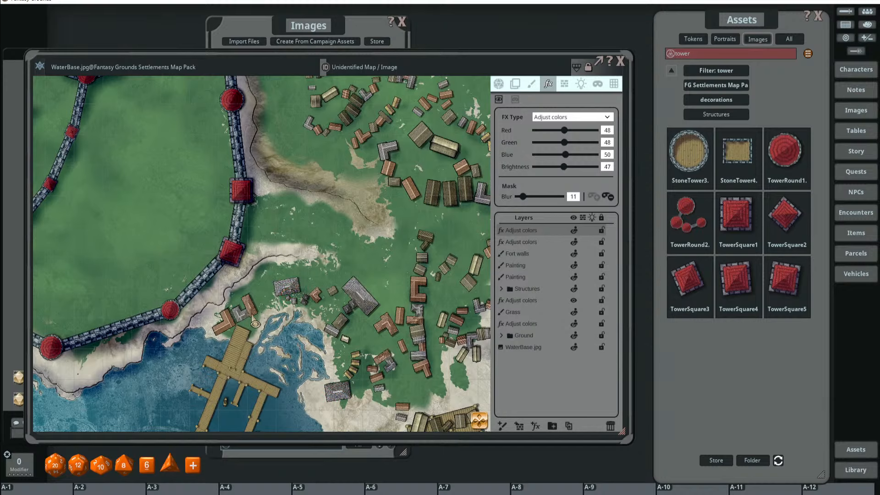
scroll(257, 321, "down", 4)
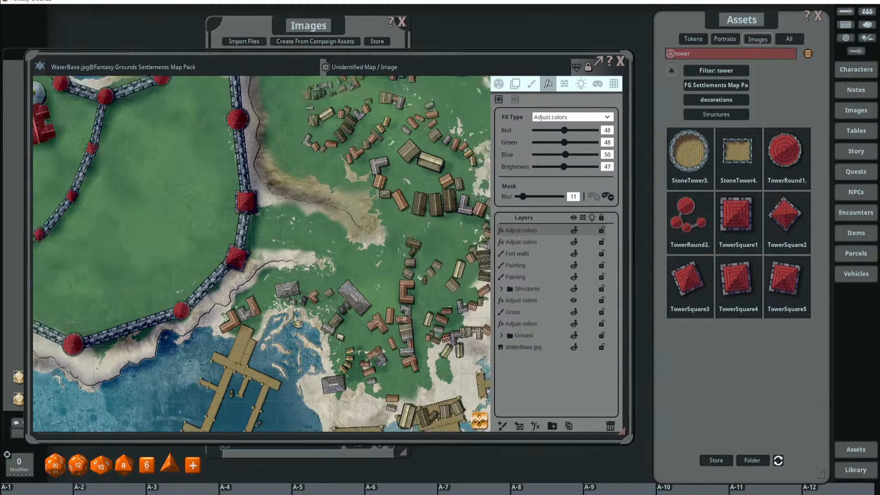
scroll(303, 322, "up", 3)
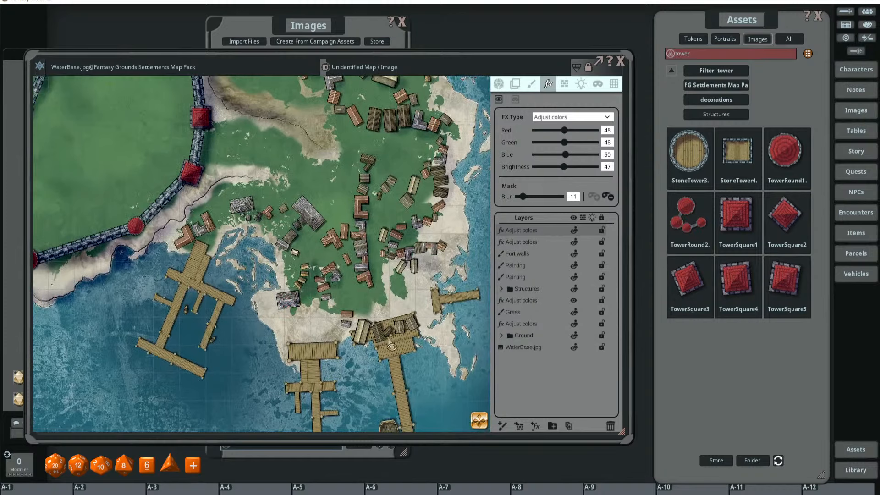
left_click_drag(419, 265, 382, 352)
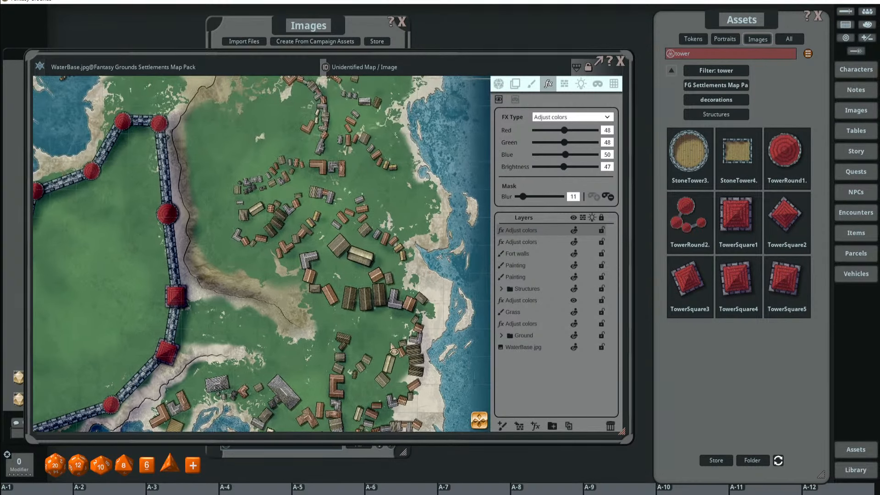
left_click_drag(377, 265, 394, 351)
left_click_drag(358, 266, 393, 390)
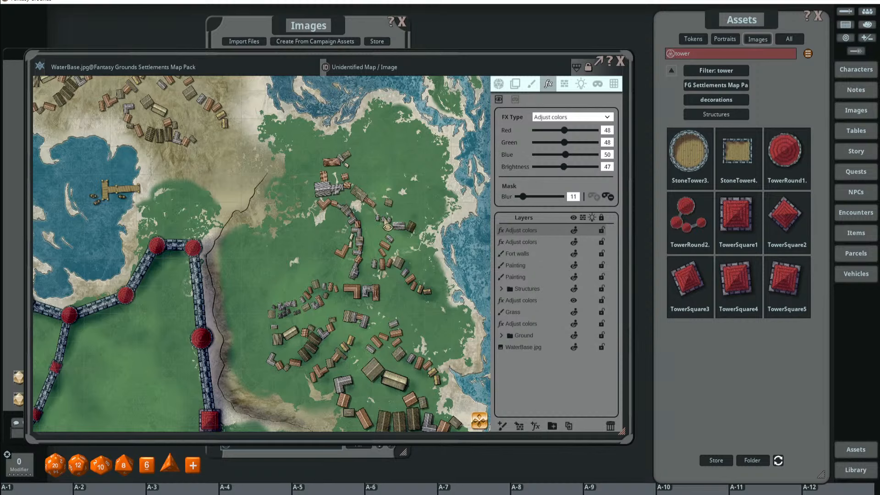
left_click_drag(91, 82, 282, 208)
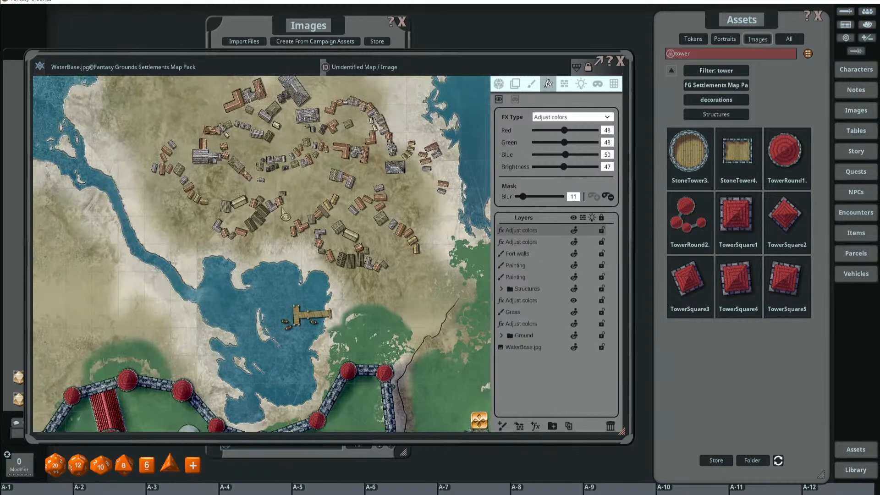
left_click_drag(210, 160, 265, 204)
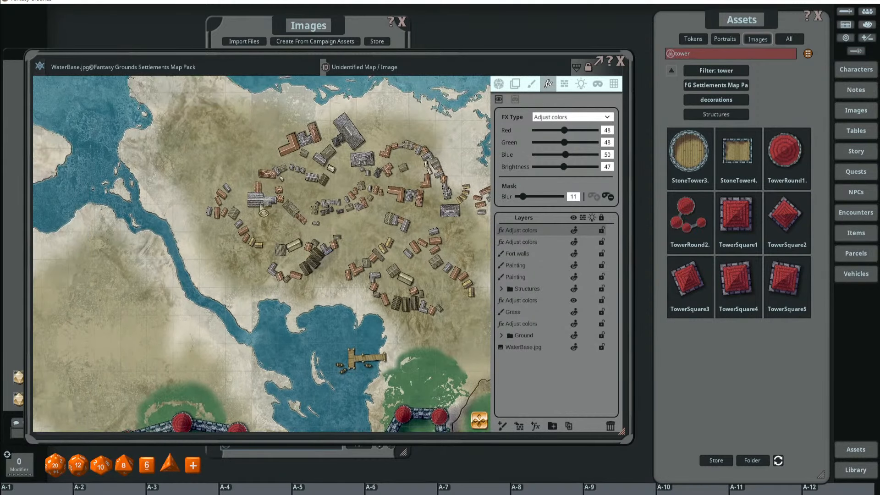
left_click_drag(526, 201, 531, 202)
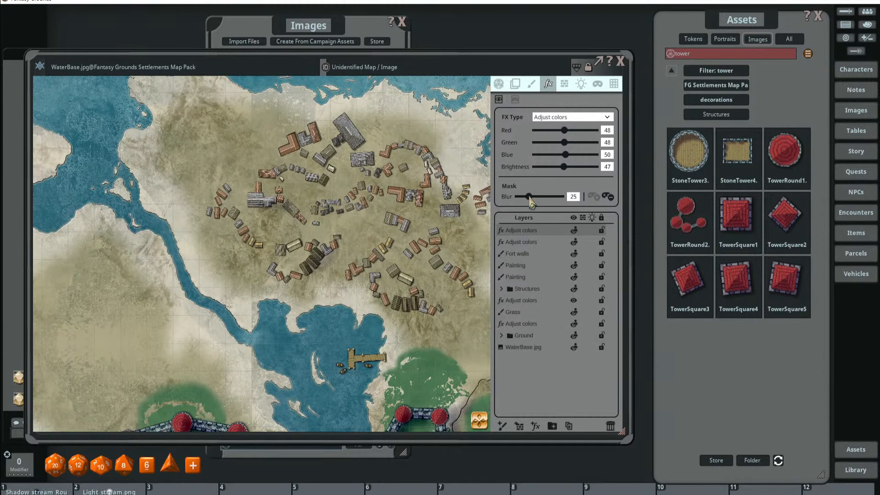
- Draw freeform shadow mask areas beside the large grey-roofed building and the curved house row in the northern town
left_click_drag(336, 165, 358, 209)
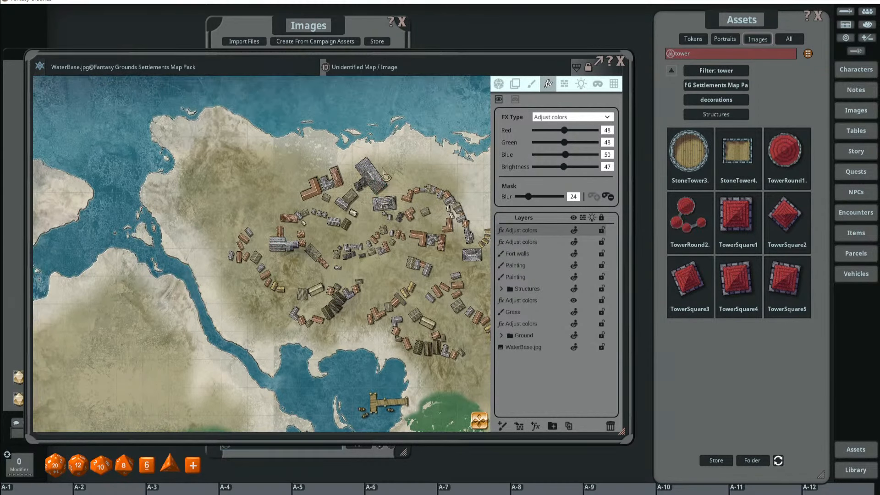
left_click_drag(372, 167, 386, 180)
mouse_move(408, 207)
left_mouse_down()
mouse_move(444, 196)
mouse_move(460, 238)
left_mouse_up()
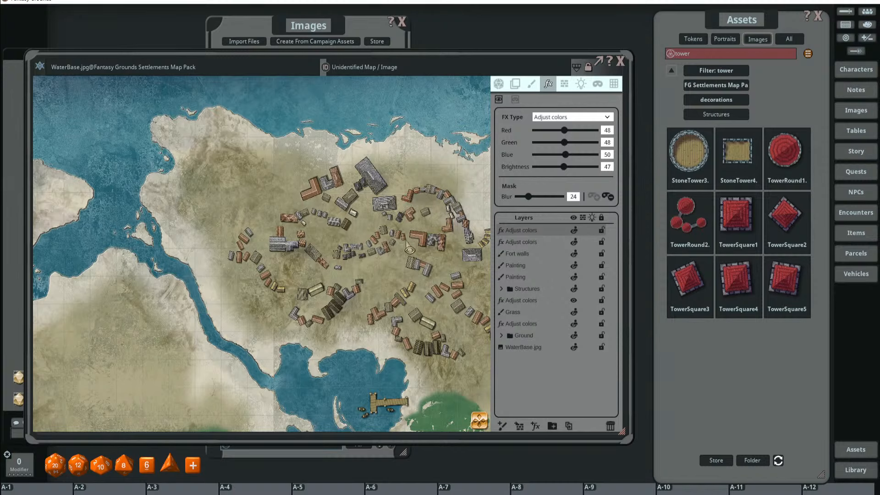
- Rename the lower of the two topmost Adjust colors layers as Large Shadows and the upper one as Smaller Shadows
left_click(531, 242)
double_click(532, 242)
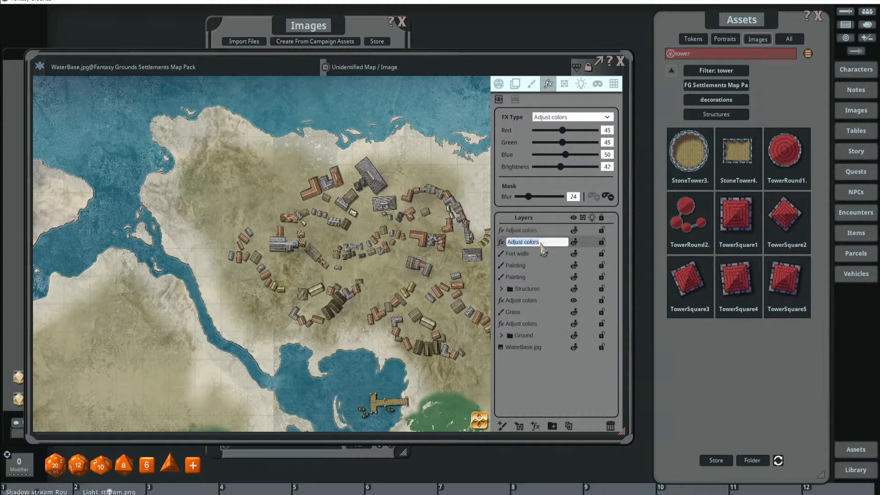
type("Large Shadows")
key("Return")
double_click(523, 230)
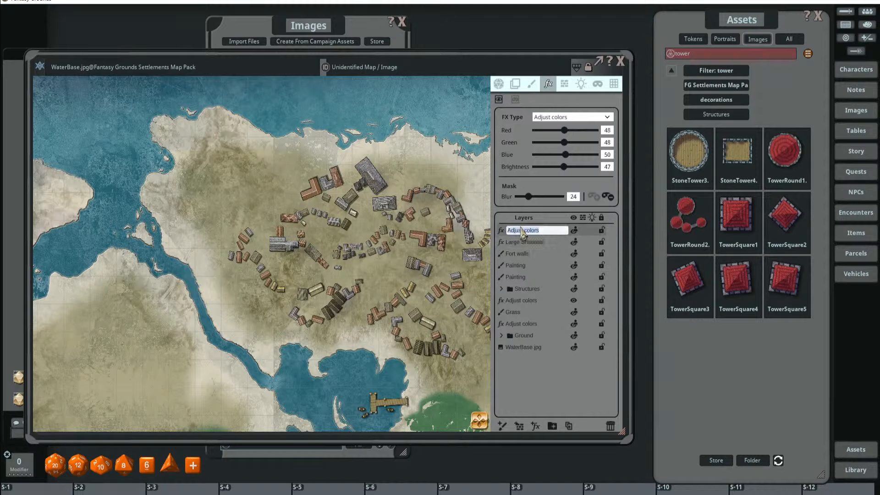
type("Smaller Sha")
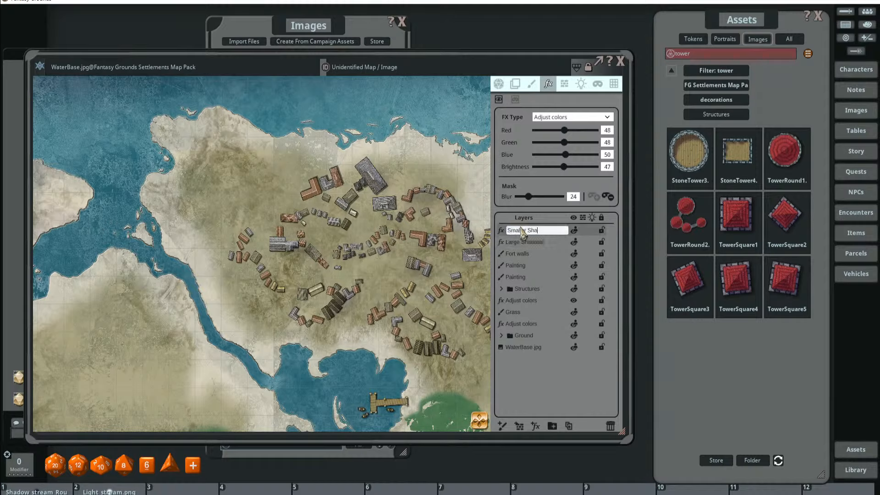
type("dows")
key("Return")
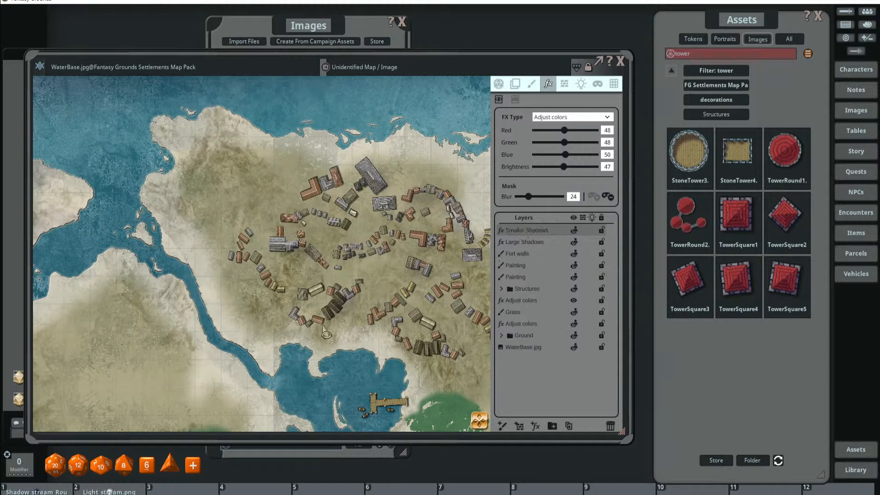
- Draw further shadow mask areas beside the remaining rows of houses across the northern town
key("alt")
left_click_drag(450, 294, 372, 296)
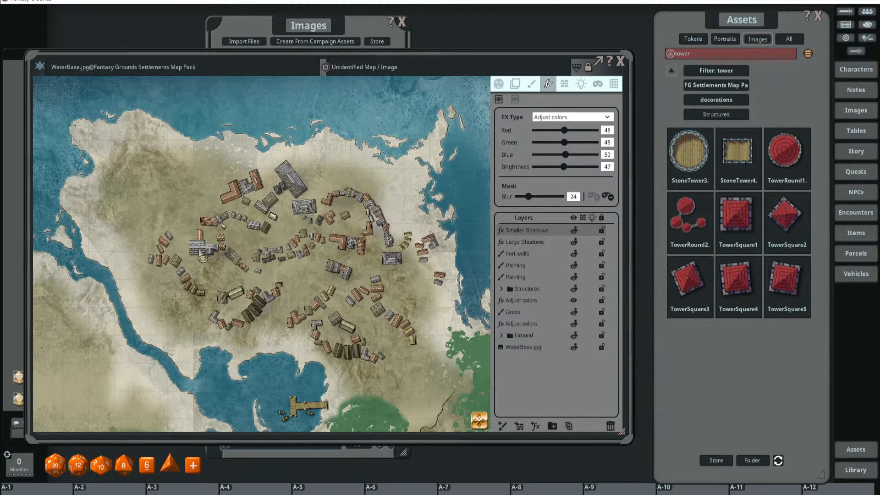
scroll(209, 269, "down", 3)
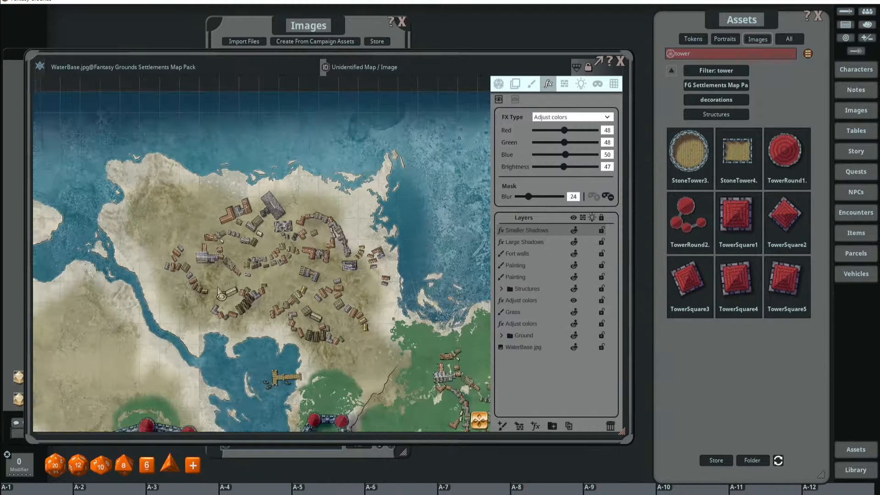
scroll(209, 269, "up", 2)
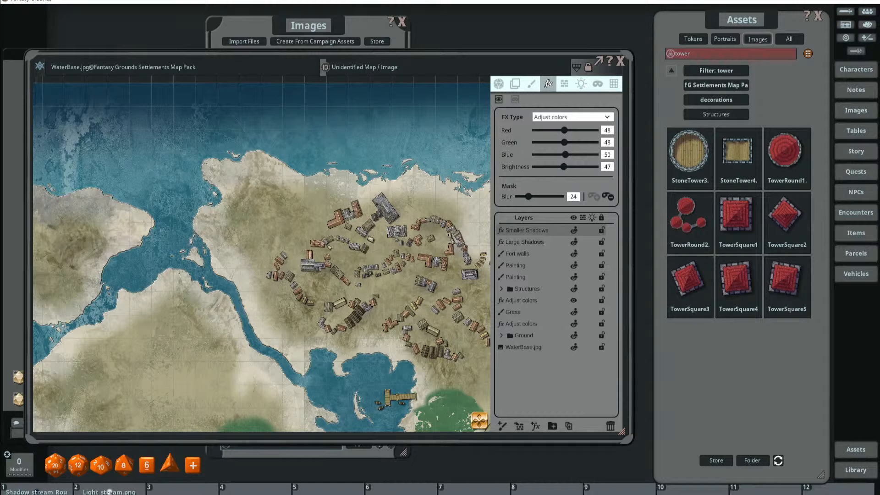
scroll(186, 201, "down", 6)
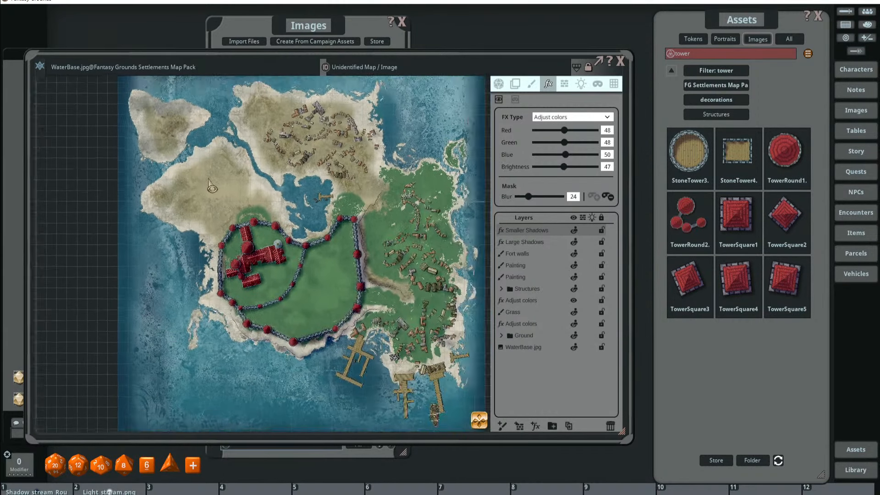
- Draw shadow mask areas beside the moored ship, the harbour buildings and the wooden docks along the southern coast
scroll(216, 195, "up", 1)
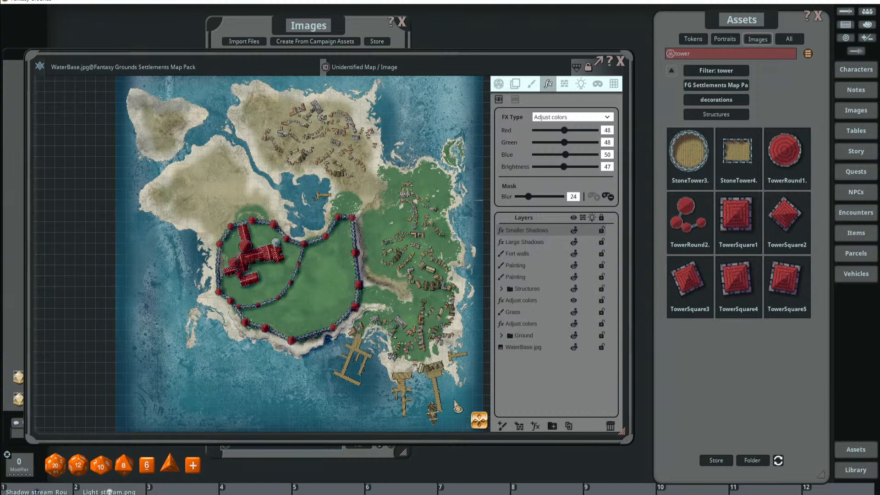
scroll(457, 407, "up", 4)
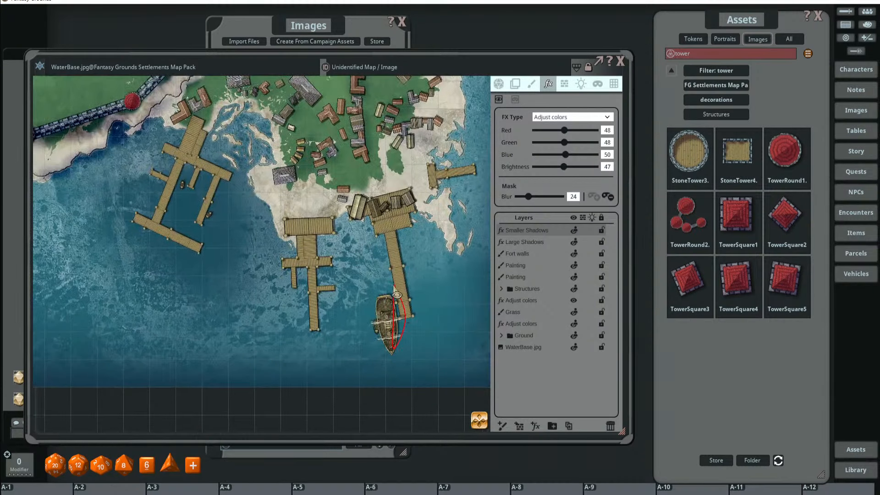
left_click_drag(394, 285, 393, 318)
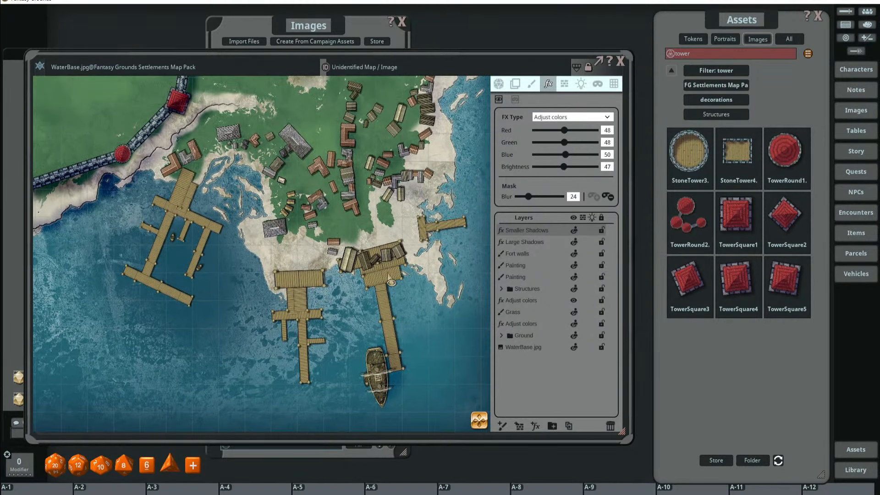
left_click_drag(391, 264, 408, 259)
mouse_move(304, 290)
left_mouse_down()
mouse_move(315, 294)
mouse_move(318, 346)
mouse_move(293, 324)
left_mouse_up()
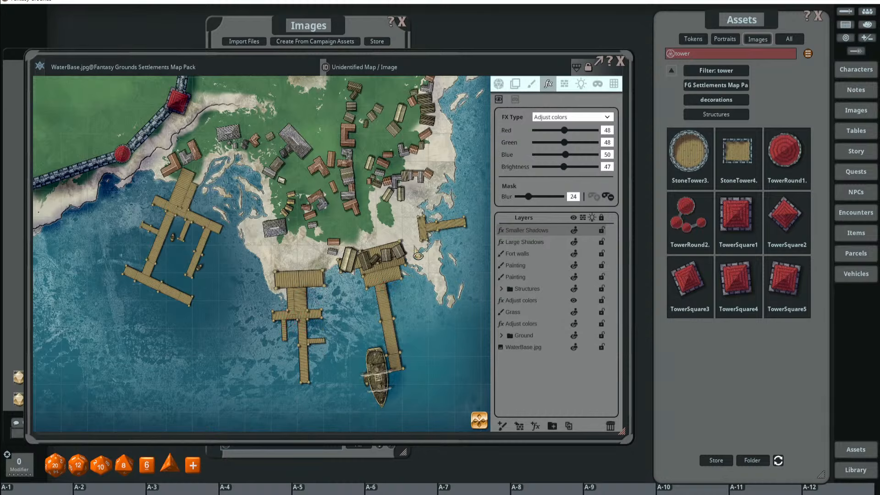
mouse_move(192, 194)
left_mouse_down()
mouse_move(283, 220)
mouse_move(276, 216)
left_mouse_up()
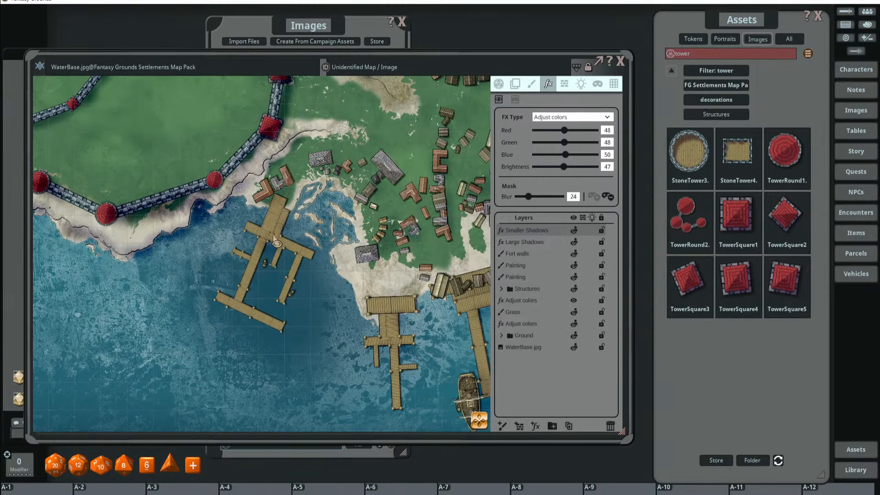
left_click_drag(253, 275, 259, 272)
left_click_drag(265, 265, 265, 269)
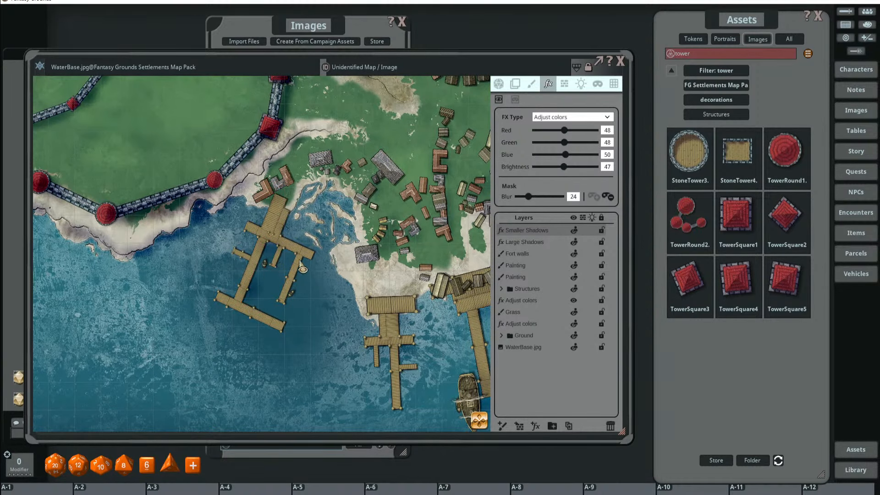
- Draw freeform shadow mask areas over the bare hills of the landmass northwest of the castle
scroll(293, 261, "down", 5)
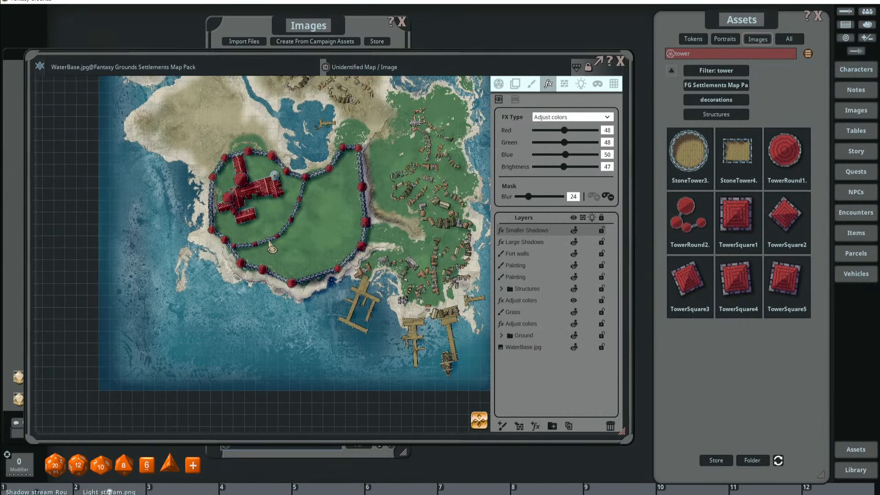
left_click_drag(269, 242, 316, 316)
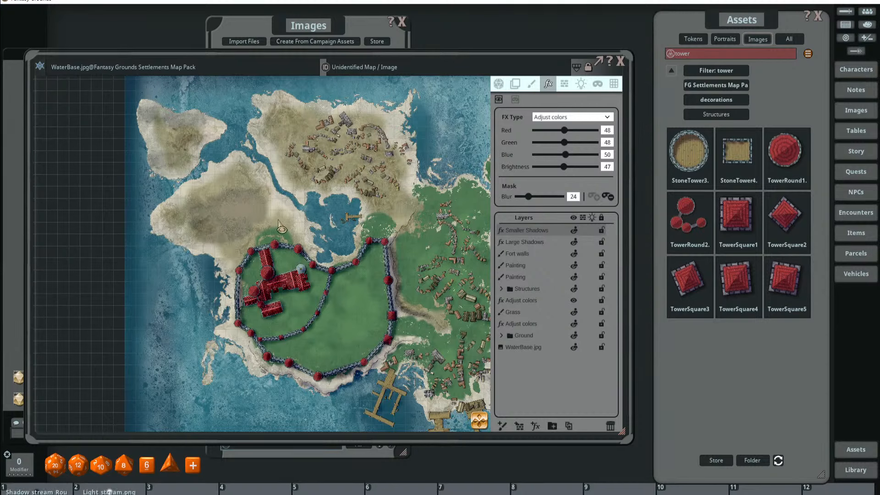
mouse_move(186, 229)
left_mouse_down()
mouse_move(199, 233)
mouse_move(194, 167)
left_mouse_up()
mouse_move(192, 214)
left_mouse_down()
mouse_move(197, 224)
mouse_move(224, 178)
left_mouse_up()
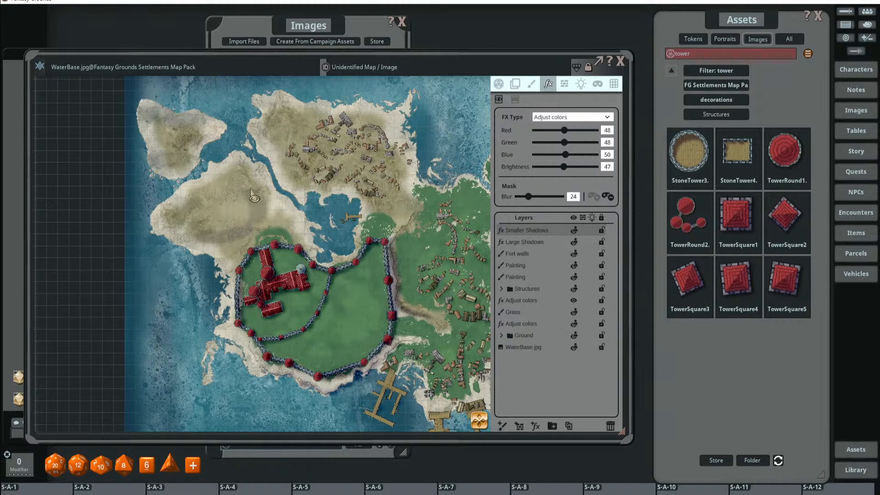
mouse_move(233, 222)
left_mouse_down()
mouse_move(246, 191)
mouse_move(212, 248)
mouse_move(275, 199)
mouse_move(257, 185)
left_mouse_up()
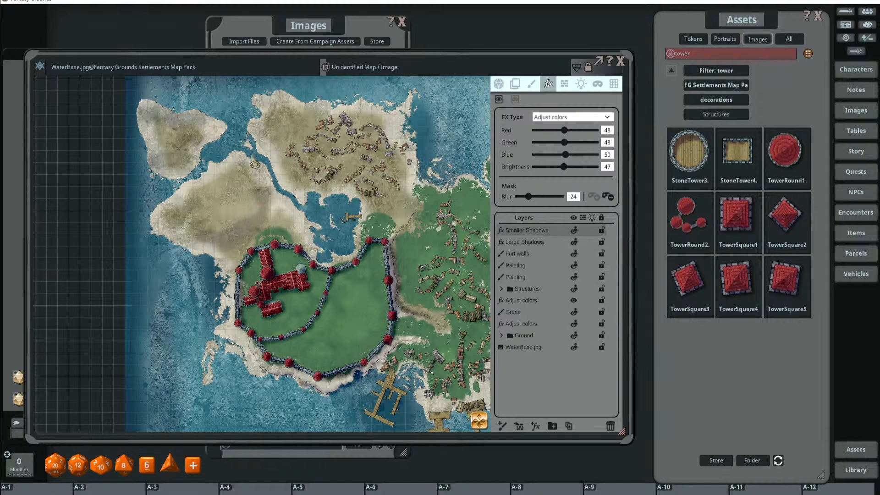
mouse_move(252, 156)
left_mouse_down()
mouse_move(270, 193)
mouse_move(261, 201)
left_mouse_up()
left_click_drag(227, 192, 227, 193)
left_click_drag(239, 177, 237, 181)
mouse_move(219, 200)
left_mouse_down()
mouse_move(221, 208)
mouse_move(224, 192)
left_mouse_up()
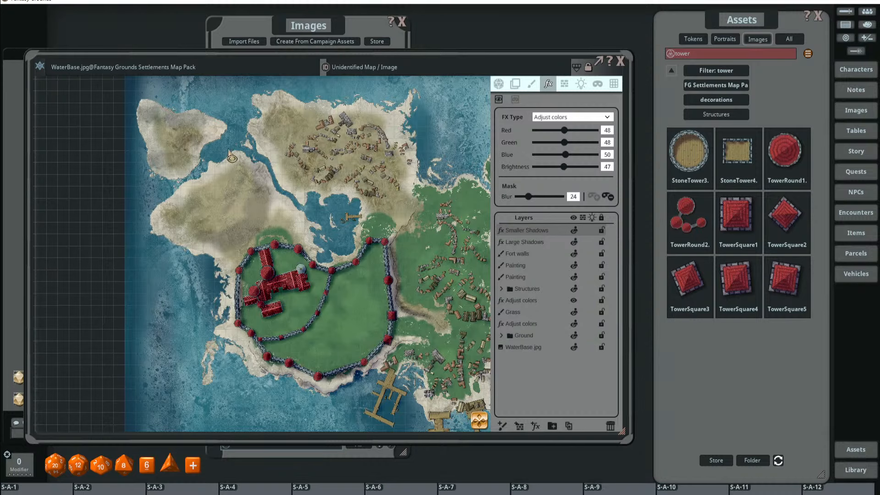
left_click_drag(224, 154, 199, 190)
scroll(218, 156, "down", 5)
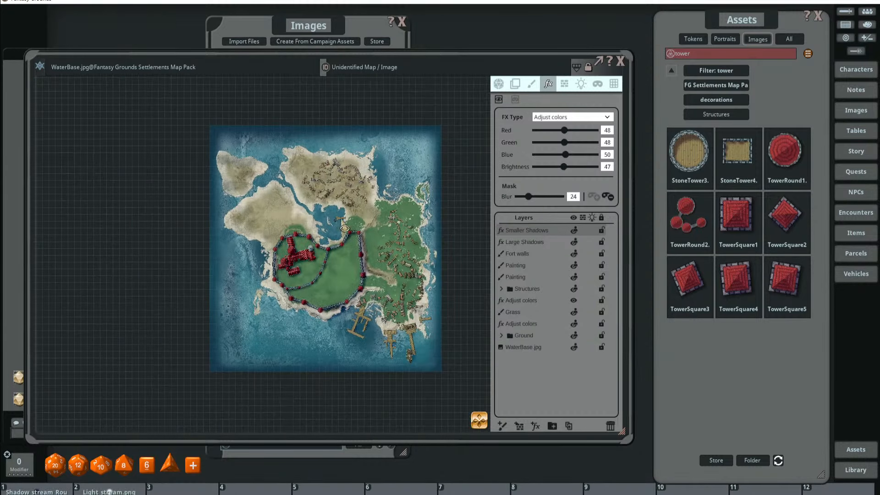
scroll(384, 241, "up", 5)
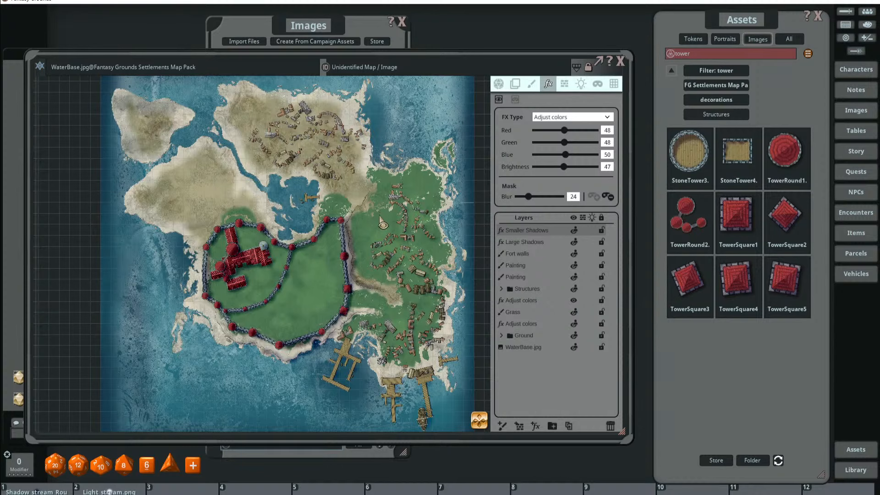
scroll(399, 210, "down", 2)
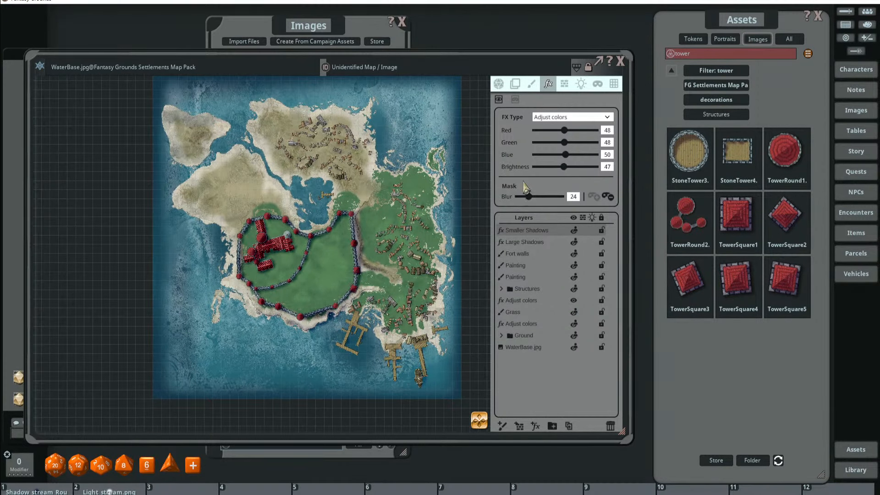
- Add an FX layer of type Water and move it directly above the Ground folder
left_click(536, 424)
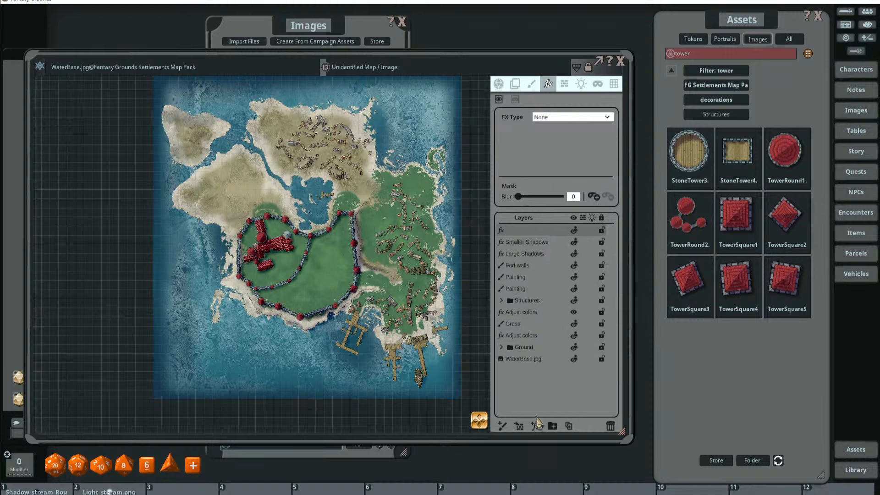
left_click(562, 117)
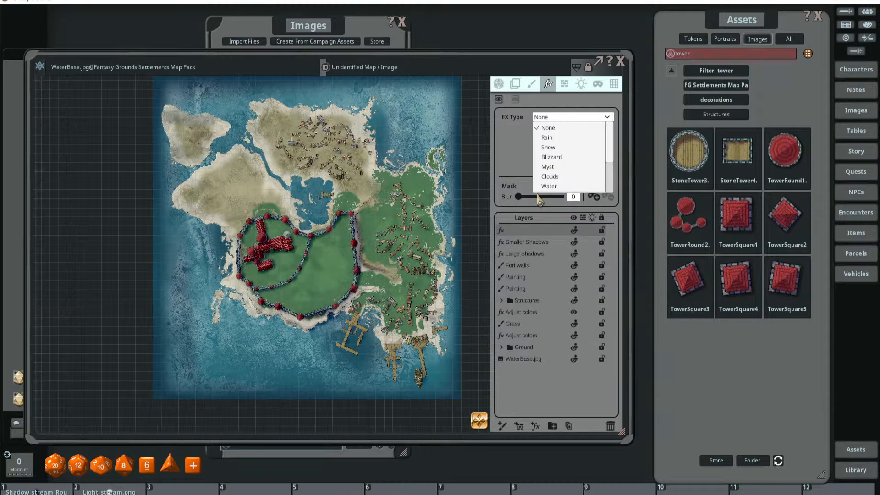
scroll(572, 161, "down", 3)
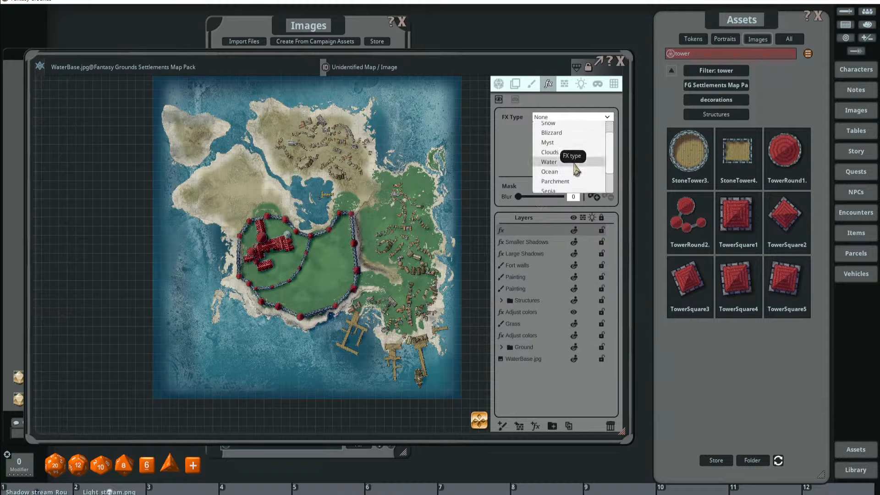
left_click(576, 161)
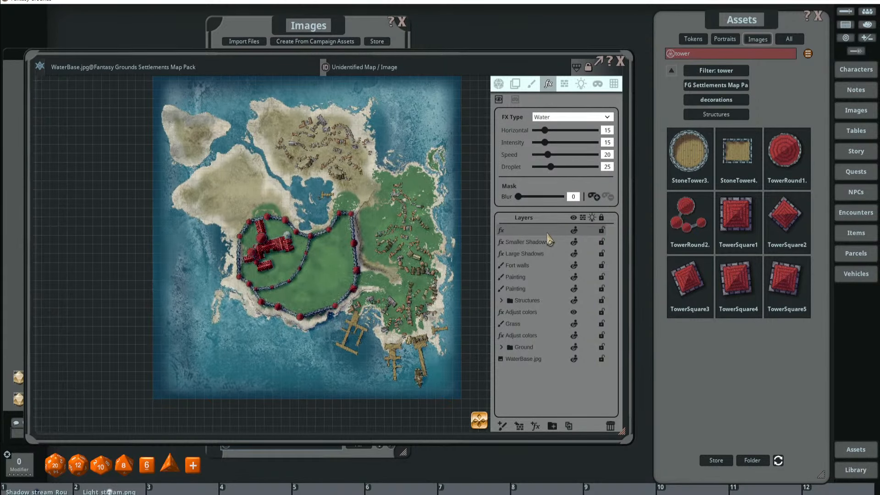
left_click_drag(545, 231, 525, 336)
- Set the Water effect's intensity to 6
scroll(299, 215, "up", 3)
scroll(385, 269, "down", 2)
scroll(384, 269, "up", 2)
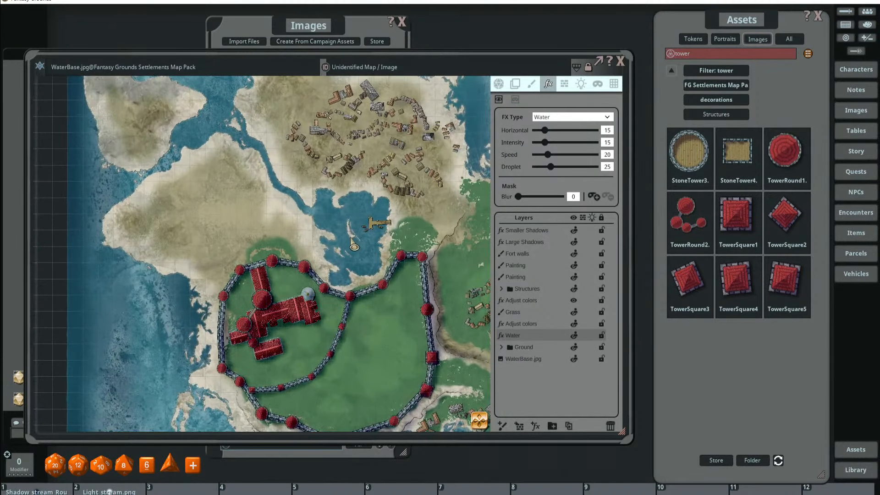
scroll(412, 252, "down", 2)
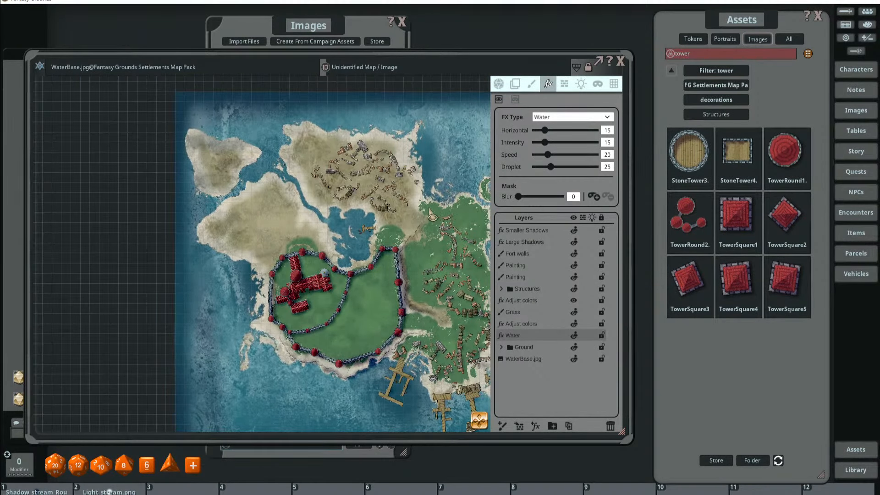
left_click_drag(429, 209, 409, 208)
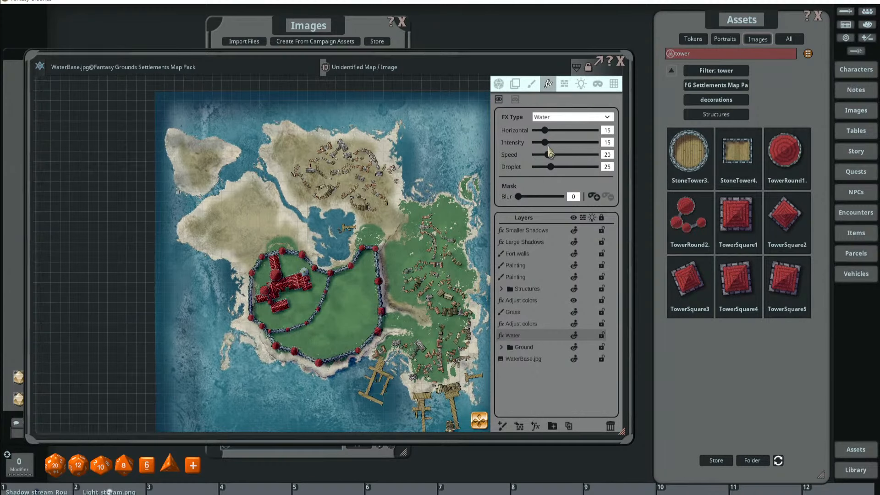
left_click_drag(547, 144, 543, 142)
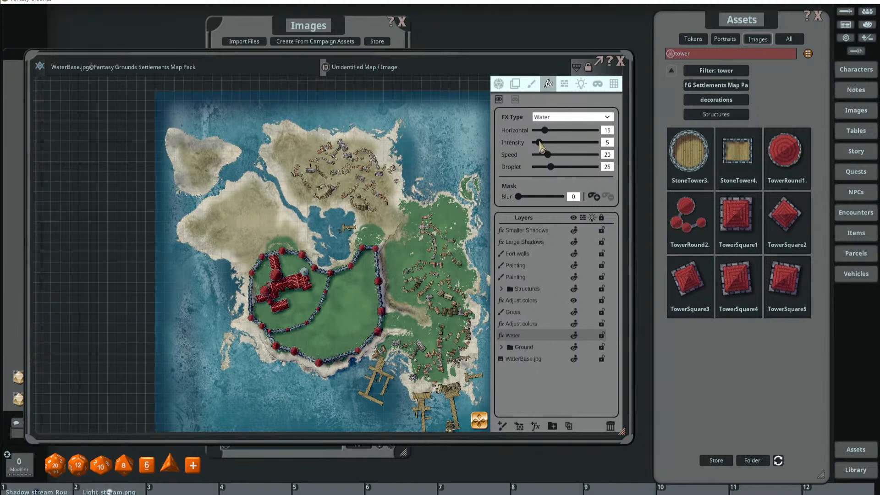
- Check the water effect along the northeastern coast and move the Water layer below the Ground folder, directly above WaterBase.jpg
scroll(443, 162, "up", 3)
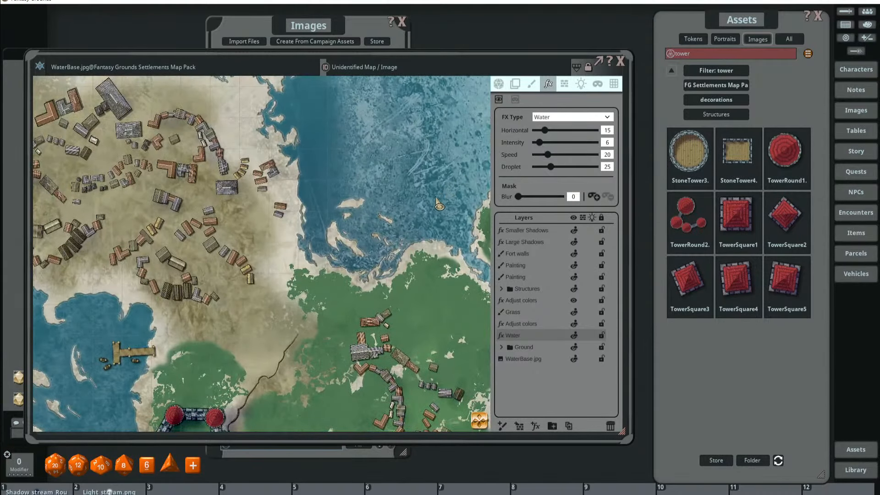
scroll(385, 252, "up", 3)
scroll(385, 251, "up", 2)
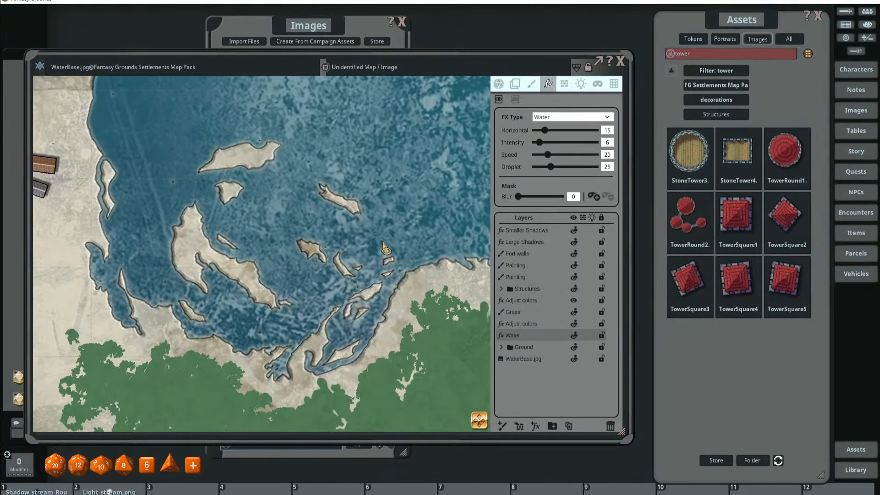
scroll(384, 240, "down", 6)
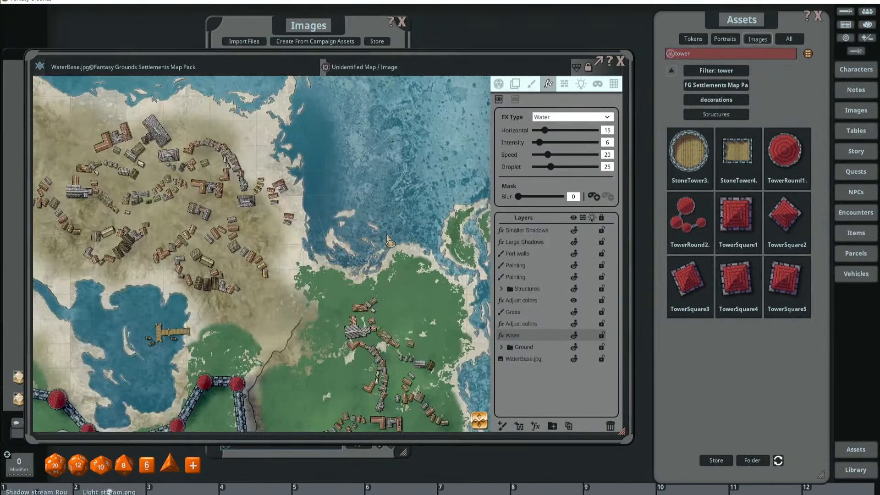
left_click_drag(384, 240, 414, 195)
scroll(407, 213, "up", 3)
scroll(376, 183, "down", 3)
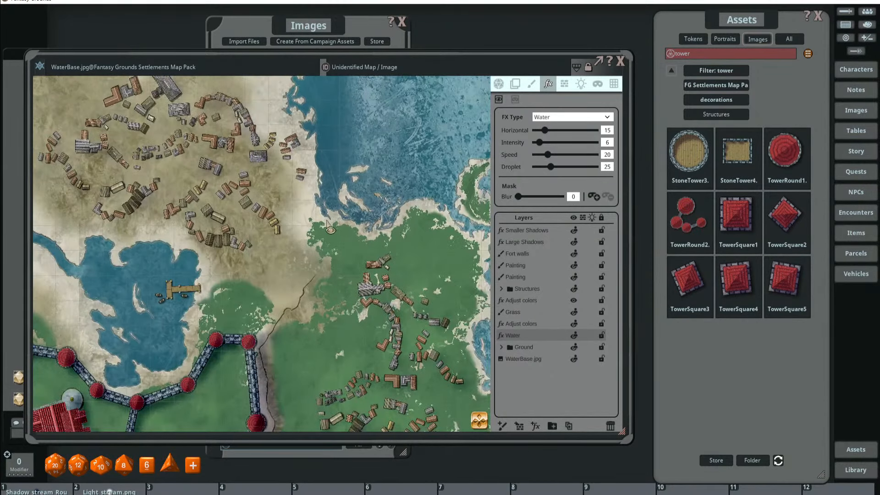
left_click_drag(321, 239, 408, 198)
scroll(408, 199, "down", 3)
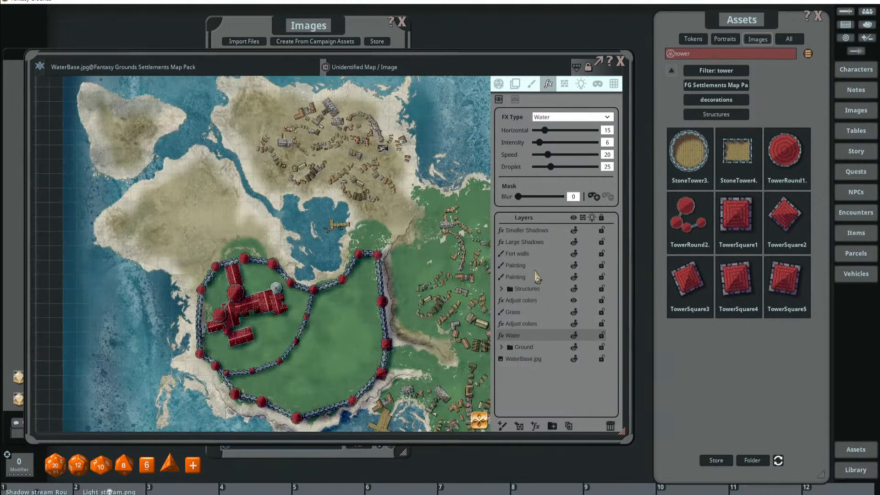
left_click_drag(536, 337, 539, 352)
- Examine the water effect along the western coast, the narrow river channel and the inlet north of the castle
left_click_drag(318, 270, 405, 251)
scroll(232, 259, "up", 6)
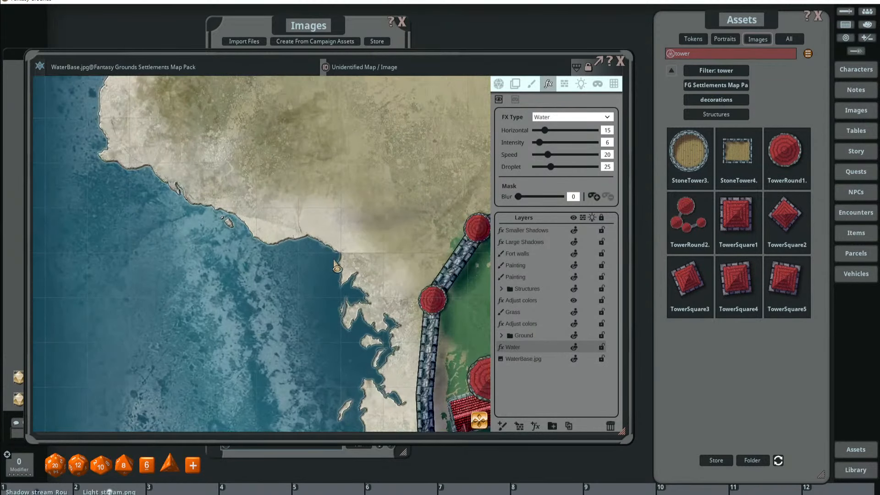
scroll(300, 236, "down", 3)
scroll(298, 237, "down", 6)
left_click_drag(355, 216, 310, 287)
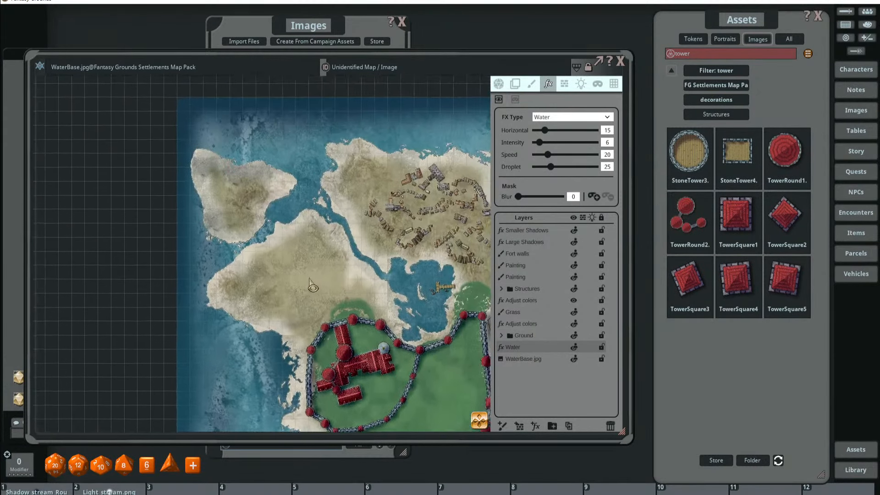
scroll(261, 179, "up", 6)
left_click_drag(391, 276, 320, 211)
scroll(321, 211, "up", 4)
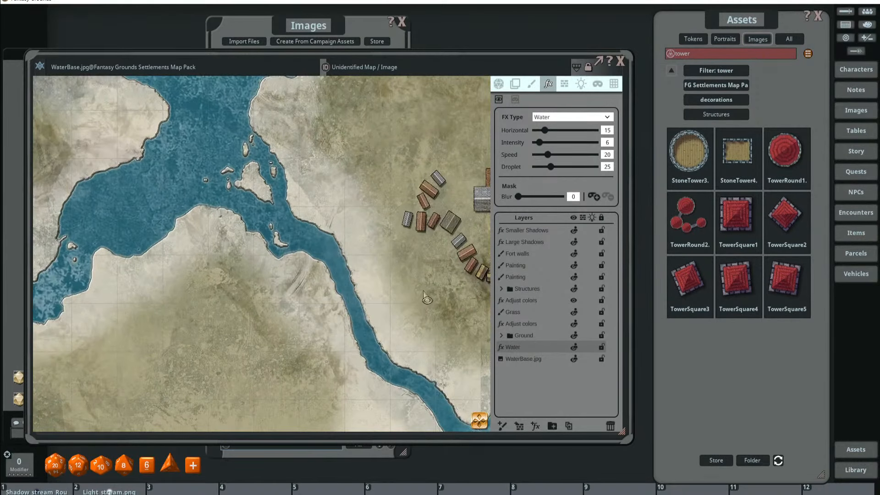
scroll(413, 265, "down", 5)
left_click_drag(472, 302, 317, 197)
scroll(348, 259, "up", 3)
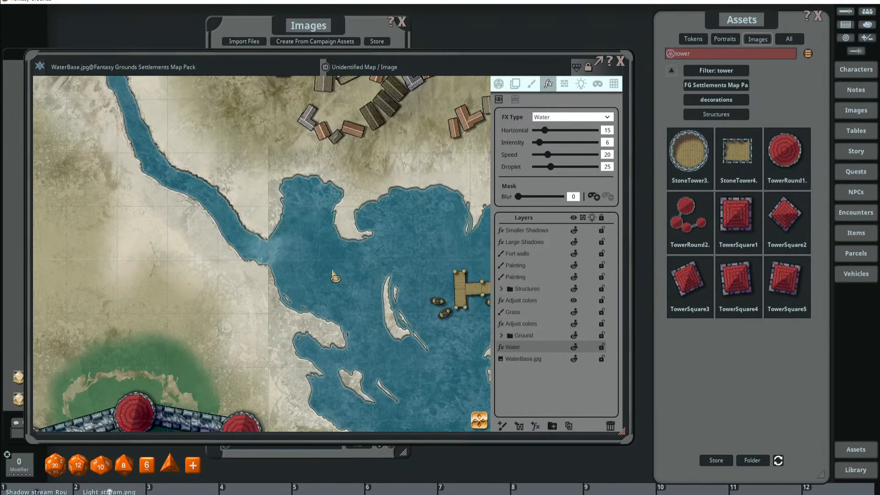
scroll(334, 275, "down", 3)
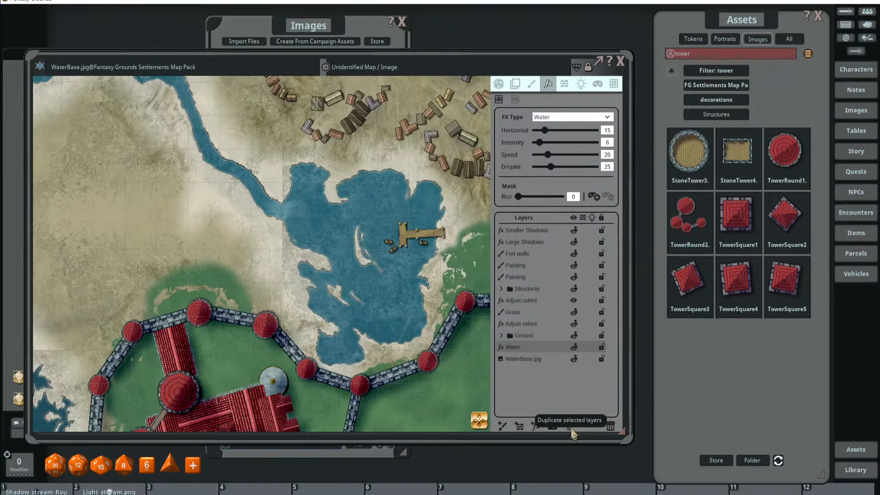
- Duplicate the Water layer and move the copy directly above the Ground folder
left_click(569, 426)
left_click_drag(545, 232, 547, 335)
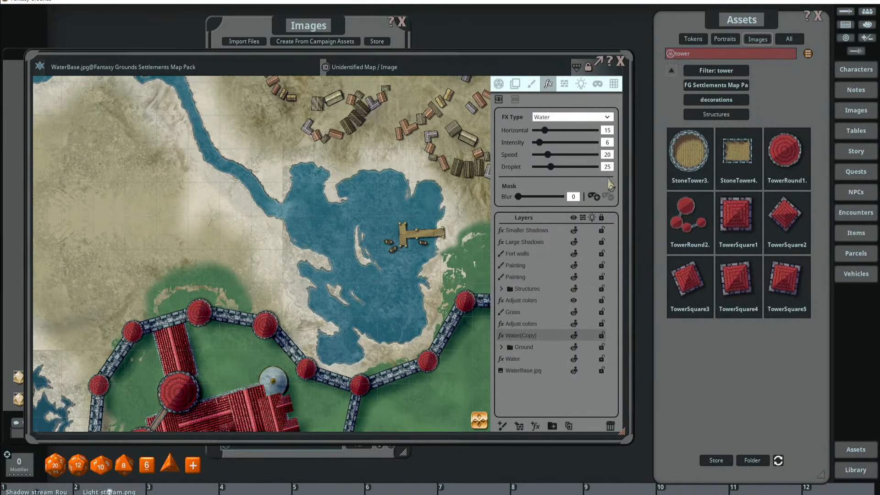
- Draw a freeform mask area on the Water copy around the inlet with the small dock north of the castle
left_click(608, 196)
left_click_drag(372, 279, 362, 336)
scroll(341, 214, "up", 2)
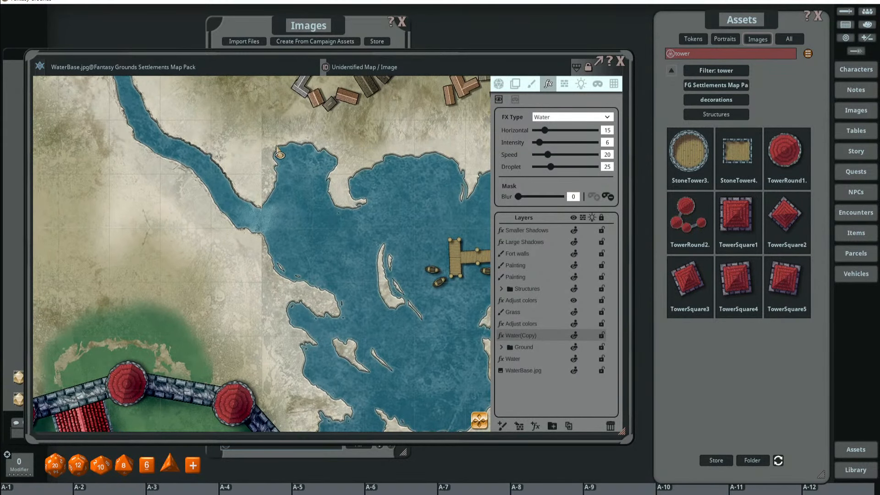
mouse_move(278, 158)
left_mouse_down()
mouse_move(275, 193)
mouse_move(256, 212)
mouse_move(261, 229)
mouse_move(302, 276)
mouse_move(337, 297)
mouse_move(369, 271)
mouse_move(374, 234)
mouse_move(325, 172)
mouse_move(294, 148)
mouse_move(278, 147)
left_mouse_up()
left_click_drag(413, 244, 352, 227)
mouse_move(329, 147)
left_mouse_down()
mouse_move(296, 170)
mouse_move(302, 198)
mouse_move(313, 221)
mouse_move(339, 238)
mouse_move(332, 255)
mouse_move(344, 269)
mouse_move(383, 304)
mouse_move(426, 279)
mouse_move(453, 219)
mouse_move(451, 182)
mouse_move(432, 164)
mouse_move(398, 176)
mouse_move(350, 150)
left_mouse_up()
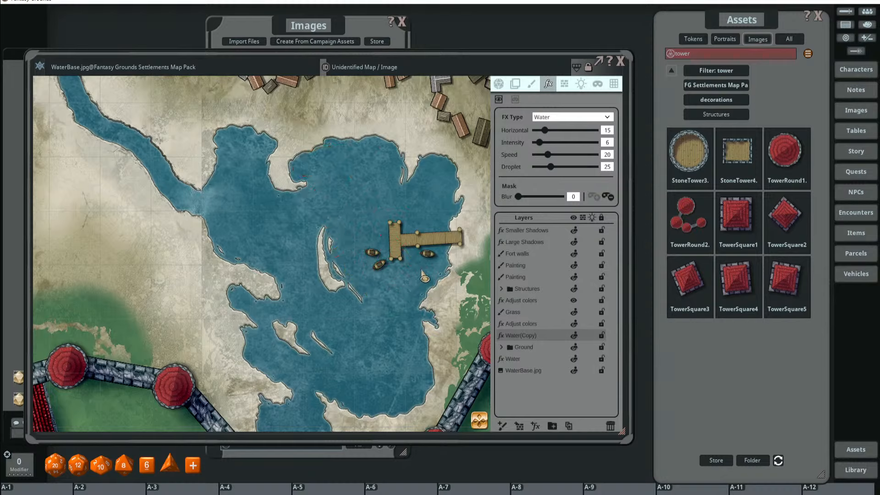
mouse_move(425, 278)
left_mouse_down()
mouse_move(415, 388)
mouse_move(353, 400)
mouse_move(323, 386)
mouse_move(343, 360)
mouse_move(298, 313)
mouse_move(322, 303)
mouse_move(357, 313)
mouse_move(378, 301)
mouse_move(372, 295)
left_mouse_up()
mouse_move(348, 355)
left_mouse_down()
mouse_move(402, 273)
mouse_move(344, 277)
mouse_move(301, 259)
mouse_move(347, 290)
mouse_move(326, 332)
mouse_move(348, 360)
mouse_move(369, 321)
mouse_move(395, 302)
mouse_move(380, 275)
left_mouse_up()
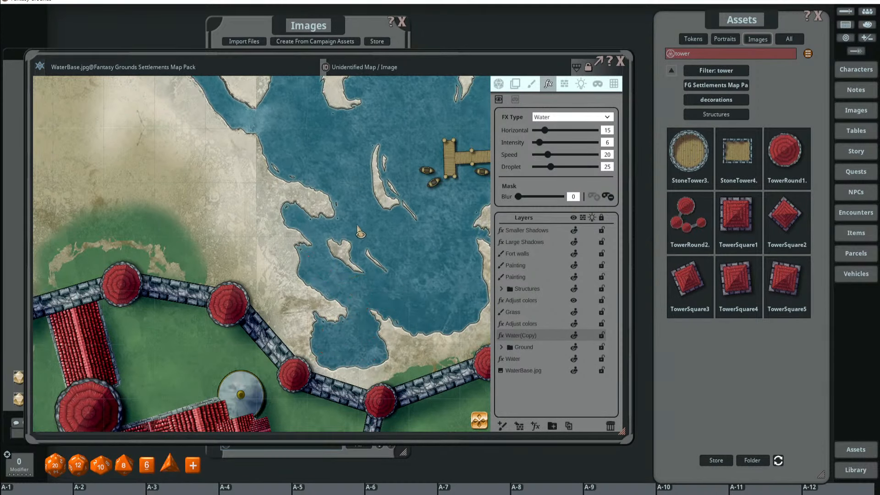
mouse_move(344, 223)
left_mouse_down()
mouse_move(291, 219)
mouse_move(347, 223)
mouse_move(320, 238)
mouse_move(344, 232)
left_mouse_up()
scroll(347, 299, "down", 3)
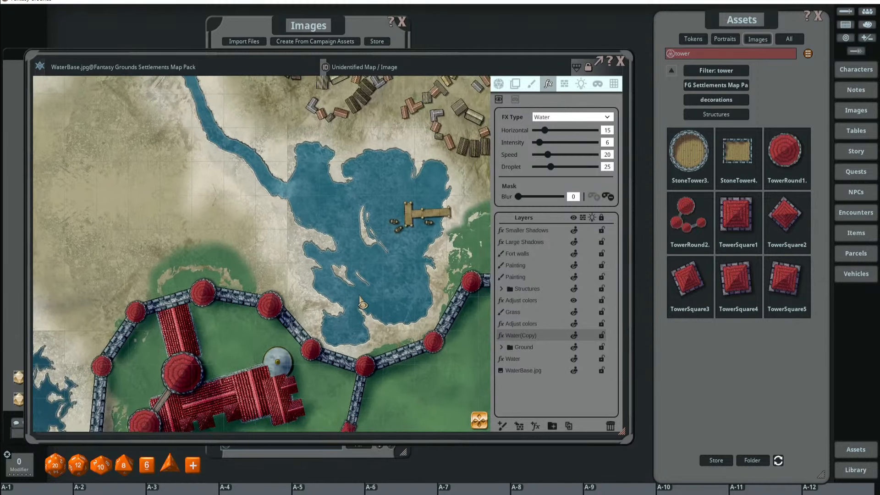
- Set the mask blur of the Water copy to 15
left_click_drag(518, 199, 542, 203)
scroll(415, 304, "up", 5)
scroll(447, 313, "up", 1)
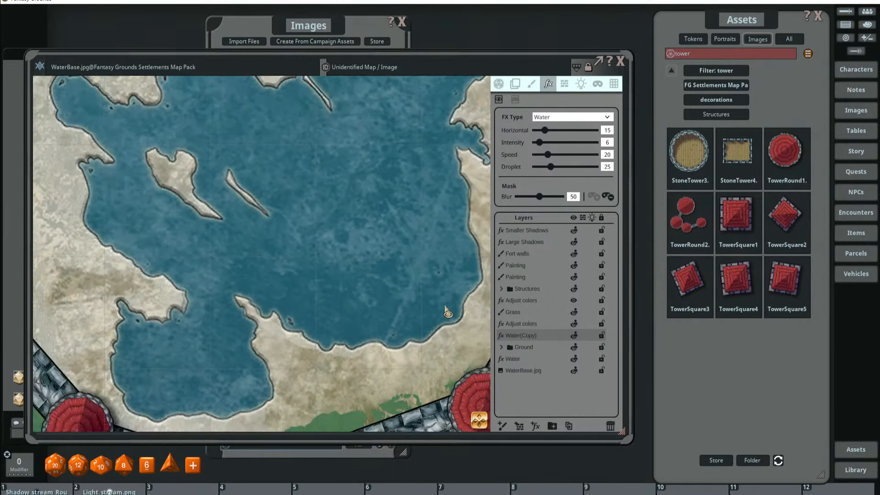
left_click_drag(540, 198, 525, 202)
- Examine the masked water effect at the inlet, the river mouth and across the whole map
scroll(390, 254, "down", 3)
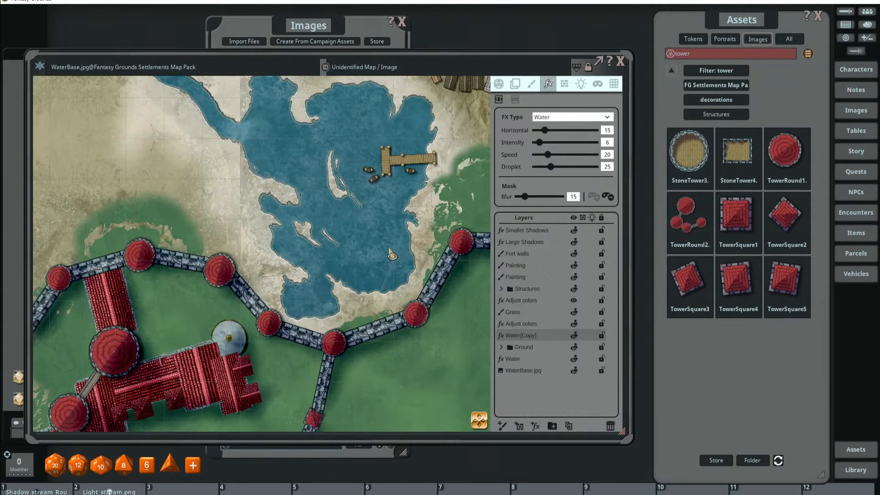
scroll(389, 252, "down", 2)
scroll(302, 250, "up", 4)
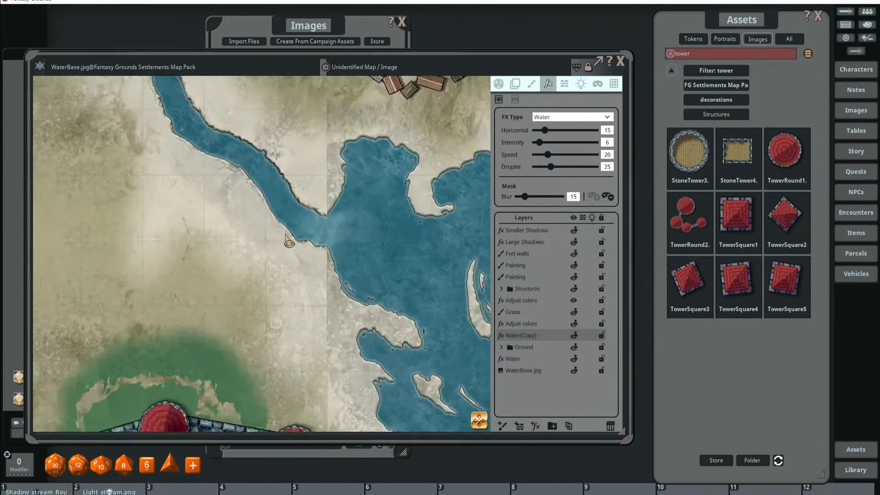
scroll(352, 250, "up", 3)
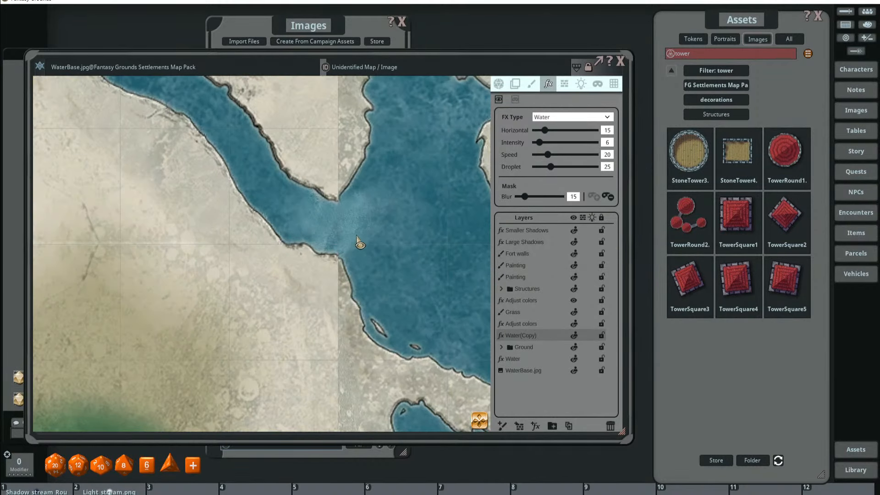
scroll(384, 260, "down", 5)
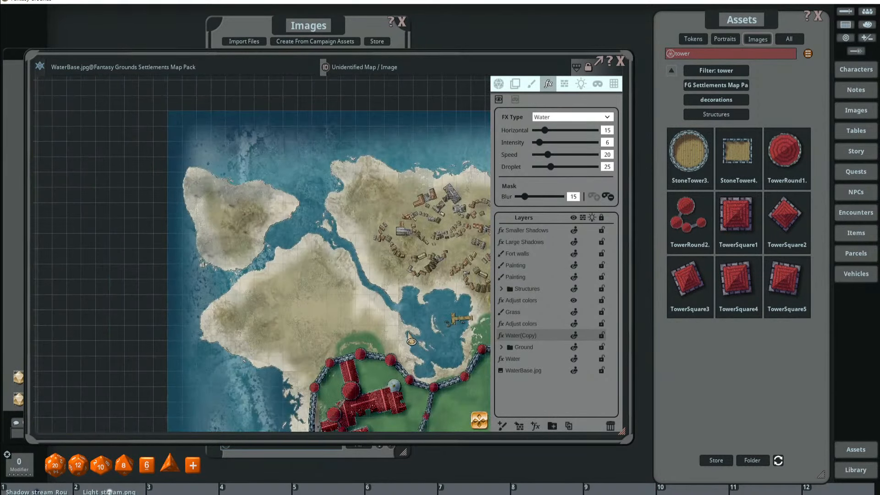
scroll(378, 237, "up", 4)
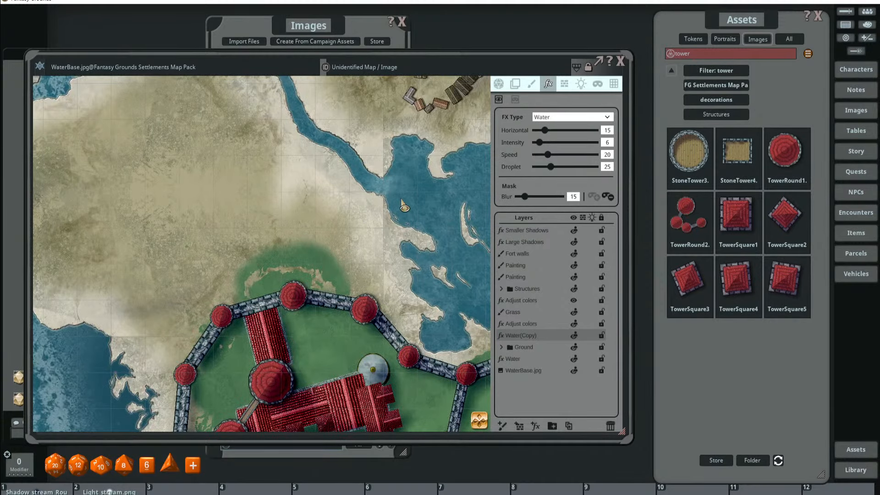
scroll(404, 207, "up", 3)
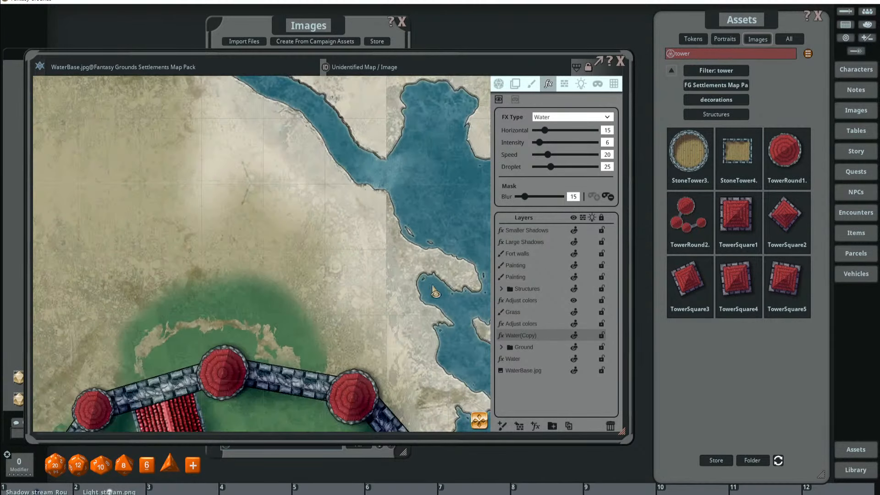
scroll(434, 291, "down", 5)
scroll(360, 232, "up", 2)
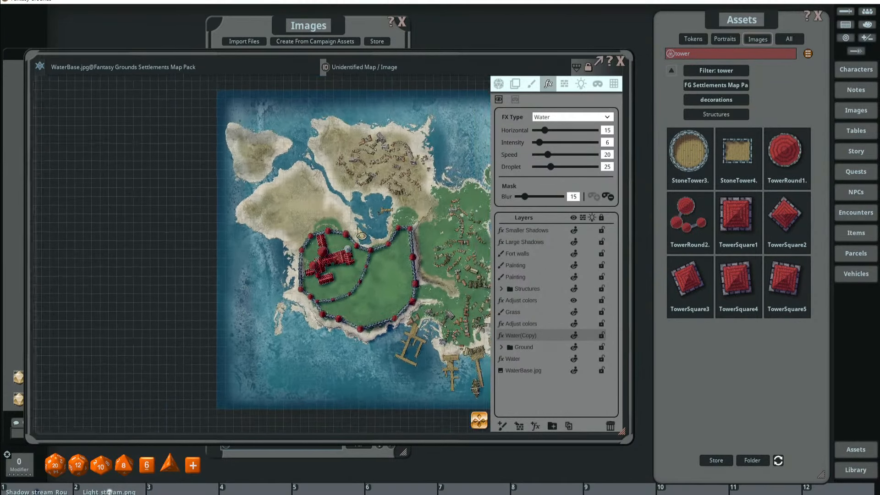
scroll(294, 310, "up", 3)
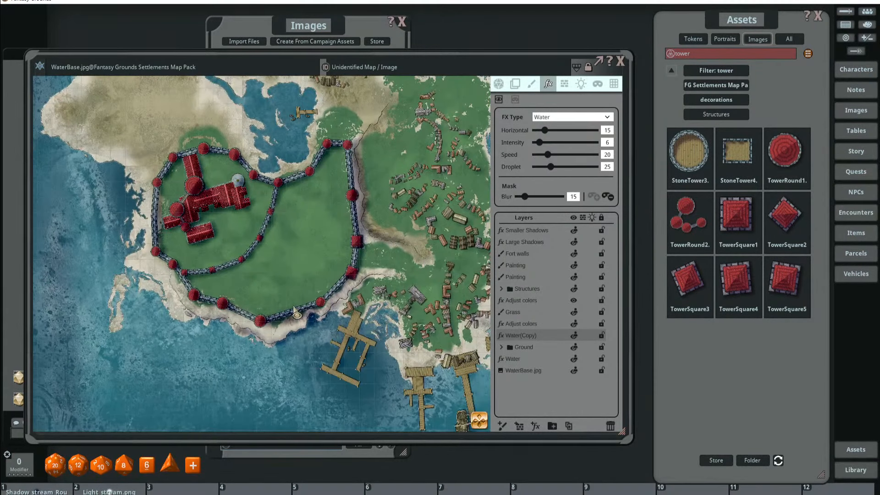
left_click_drag(283, 296, 339, 331)
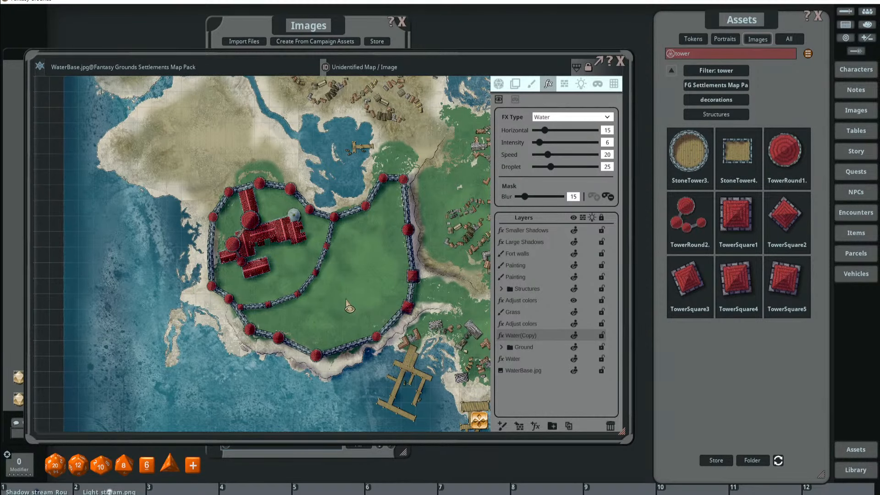
scroll(350, 308, "down", 3)
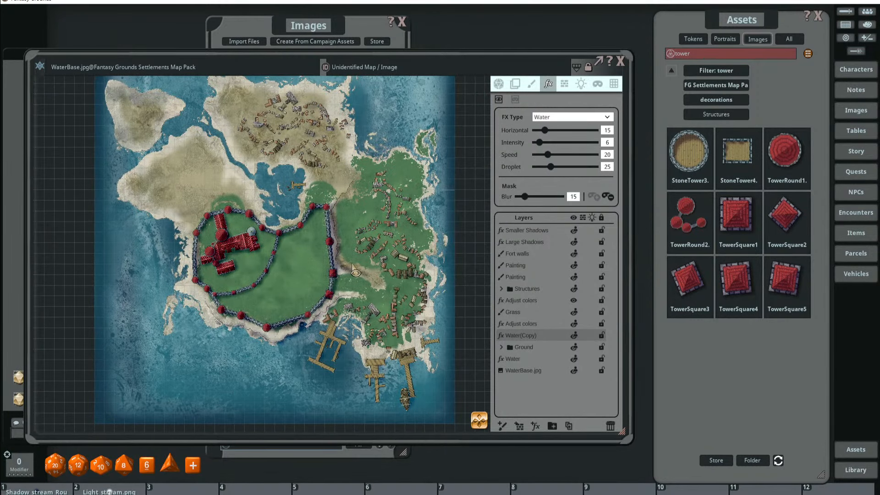
scroll(397, 265, "up", 1)
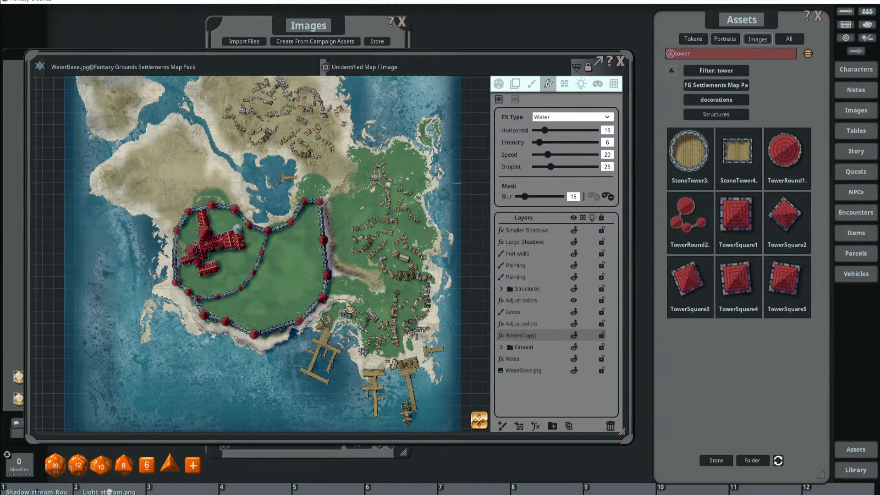
- Examine the finished map around the walled castle, the inlet, the northern and eastern towns and the docks
scroll(292, 351, "up", 1)
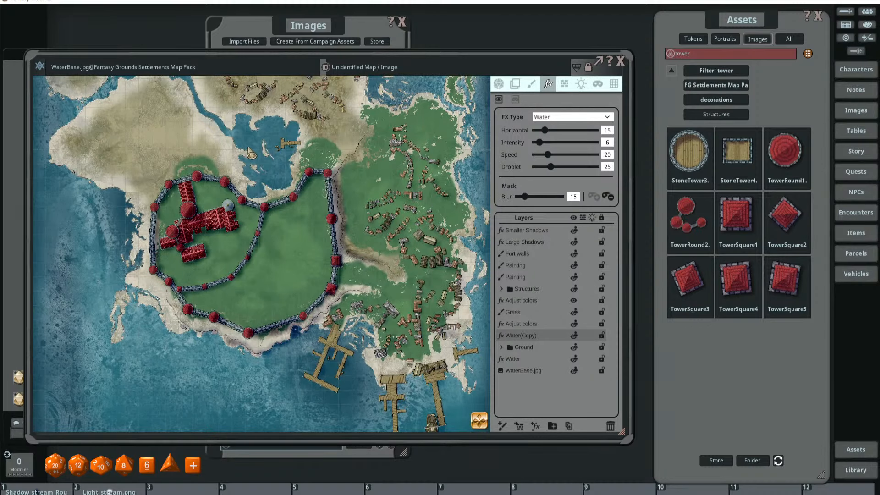
left_click_drag(189, 105, 238, 162)
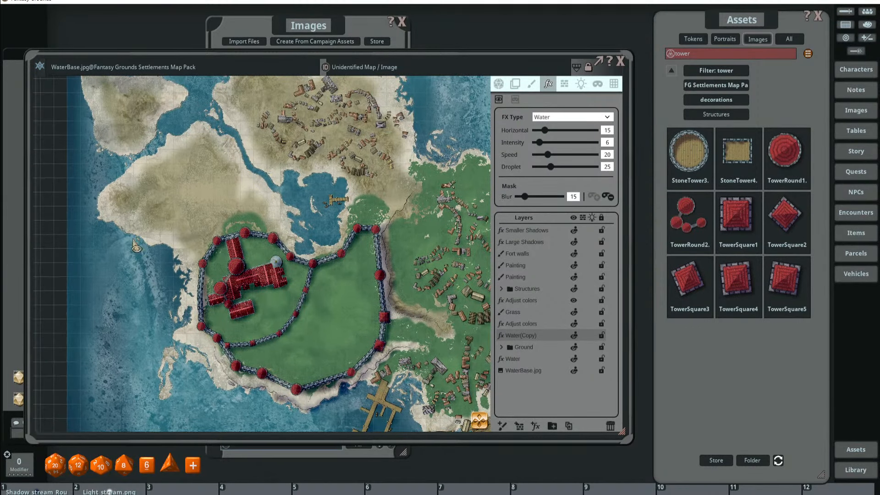
left_click_drag(332, 232, 285, 299)
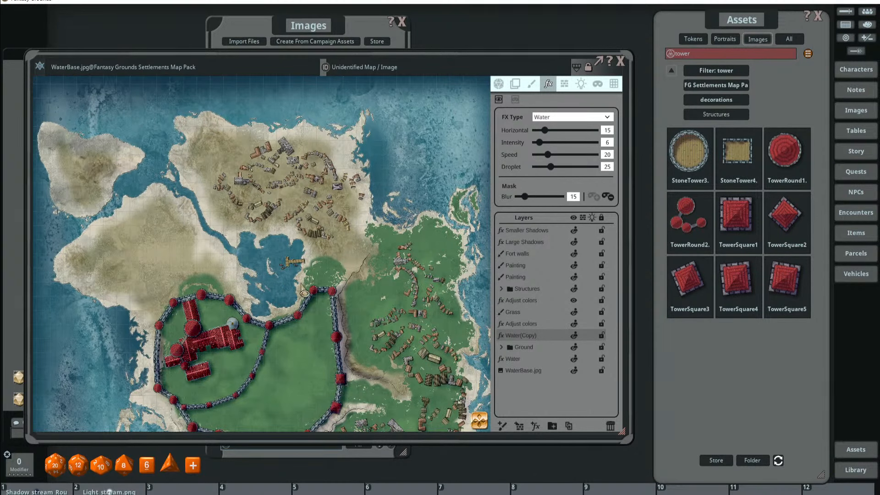
left_click_drag(321, 298, 313, 216)
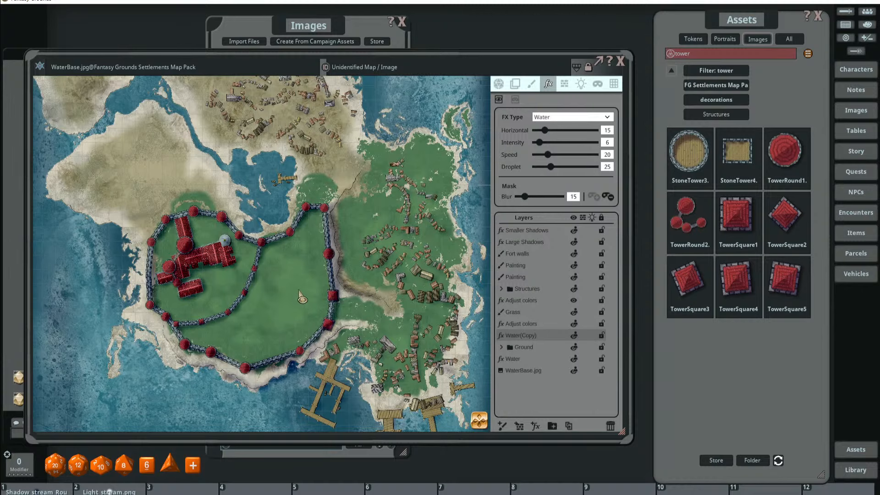
scroll(300, 297, "up", 4)
scroll(360, 299, "down", 2)
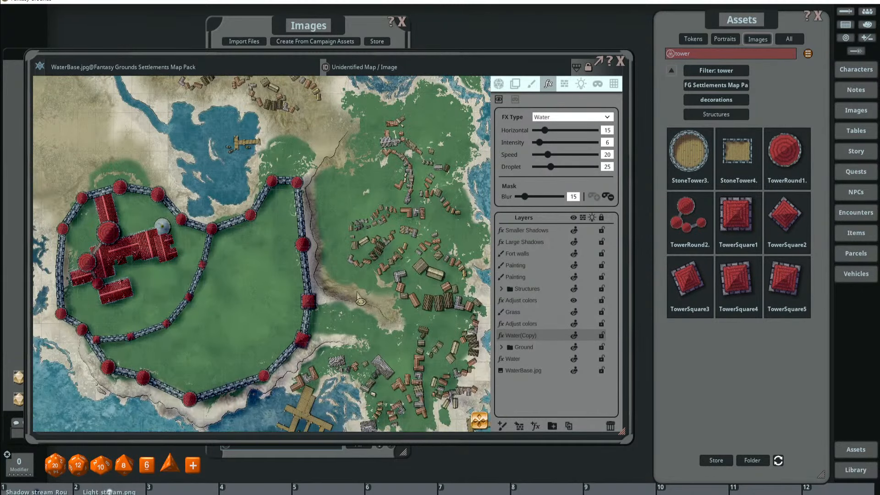
scroll(361, 300, "up", 1)
scroll(220, 247, "down", 3)
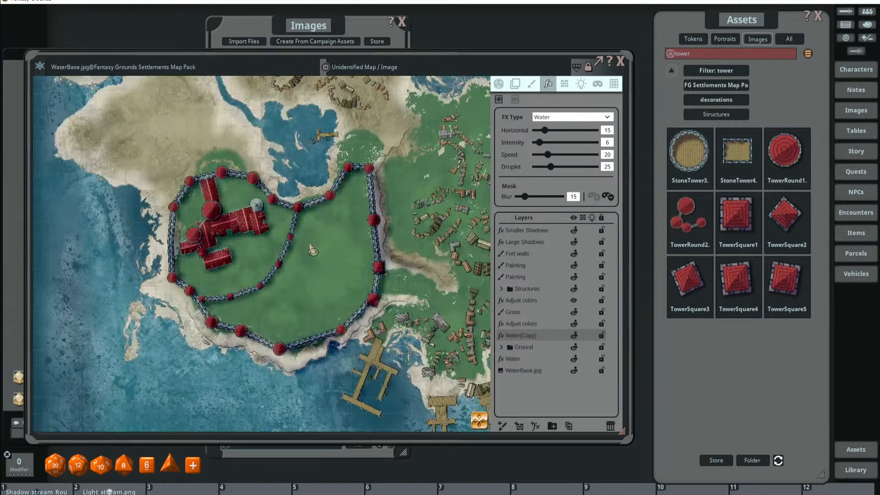
scroll(312, 250, "down", 2)
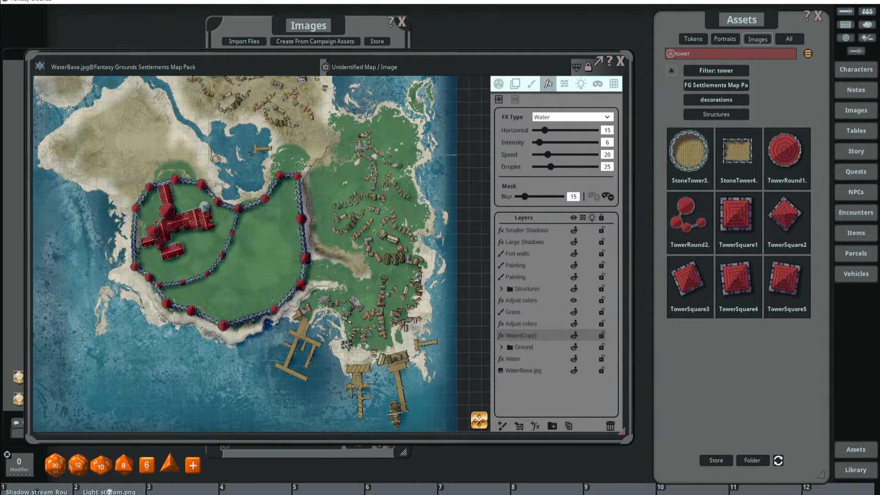
- Reposition the map window on the desktop and inspect the castle walls and inlet up close
left_click_drag(351, 58, 383, 44)
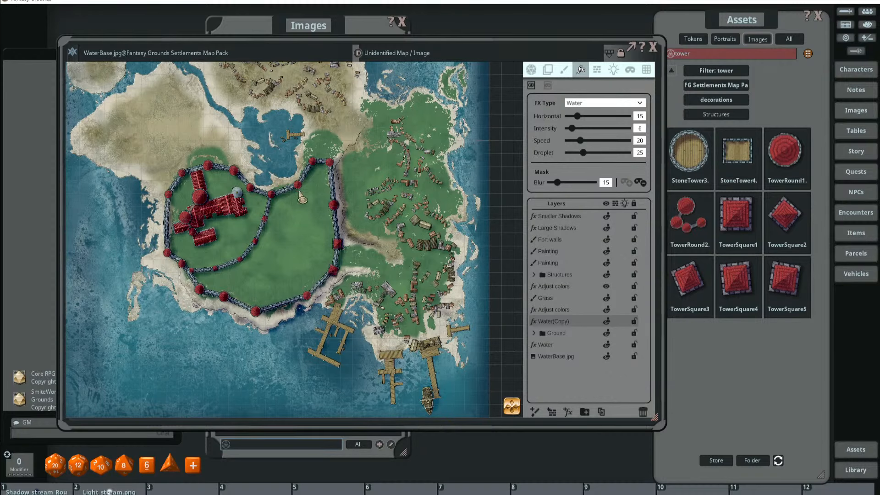
scroll(301, 196, "up", 3)
scroll(303, 198, "down", 3)
scroll(311, 205, "up", 2)
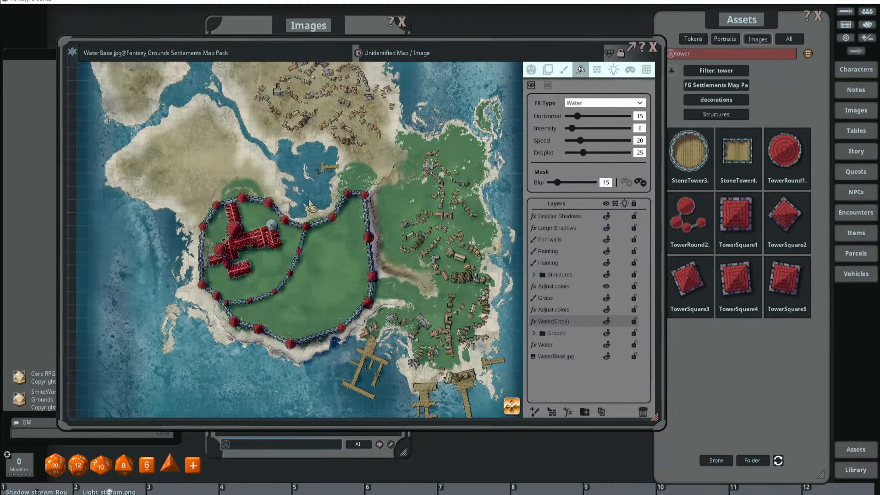
scroll(310, 202, "up", 2)
scroll(291, 227, "down", 2)
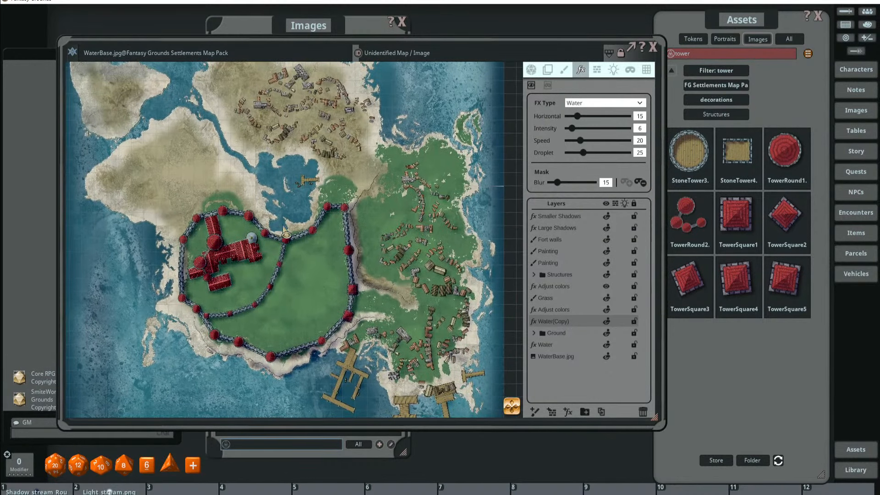
scroll(288, 225, "up", 2)
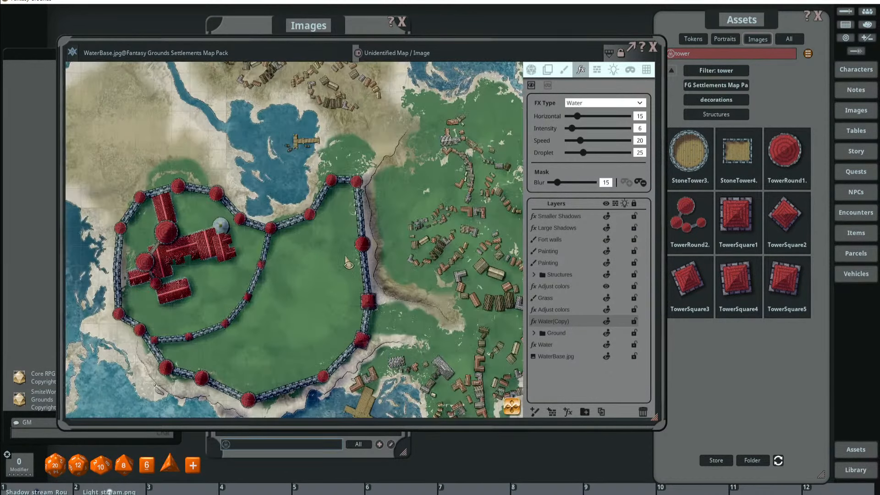
scroll(284, 286, "up", 1)
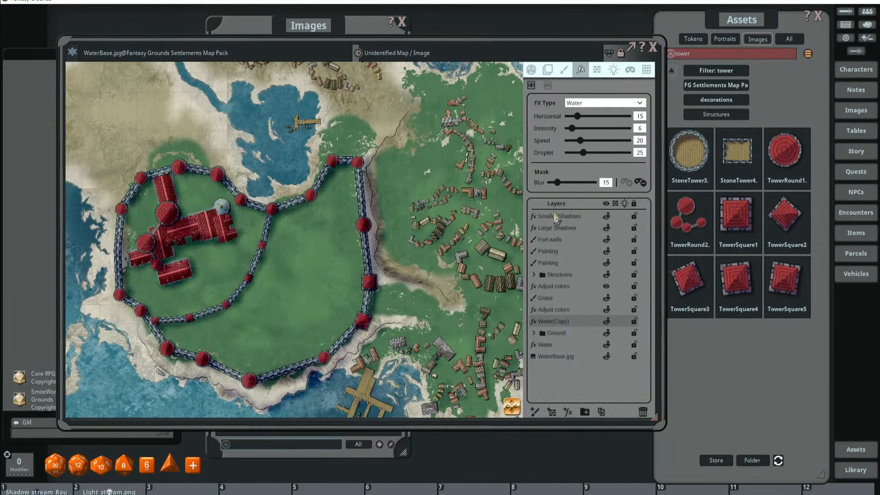
- Examine the settlement map as a whole, including the walled fort, inland bay and surrounding houses, for spots needing more structures
scroll(412, 175, "down", 2)
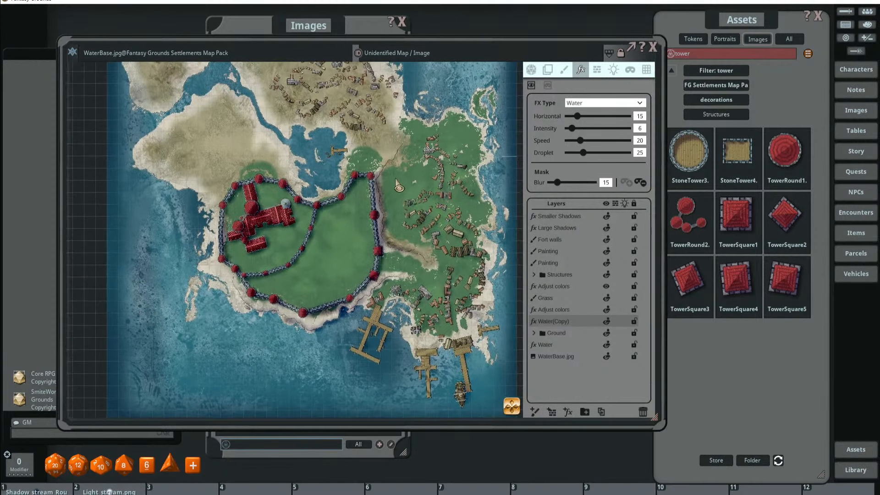
scroll(378, 190, "up", 2)
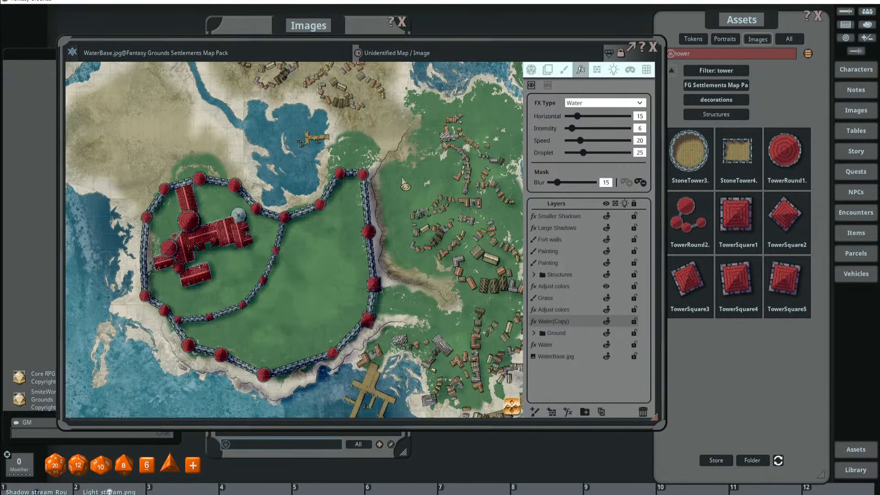
scroll(394, 188, "up", 1)
left_click_drag(197, 190, 316, 187)
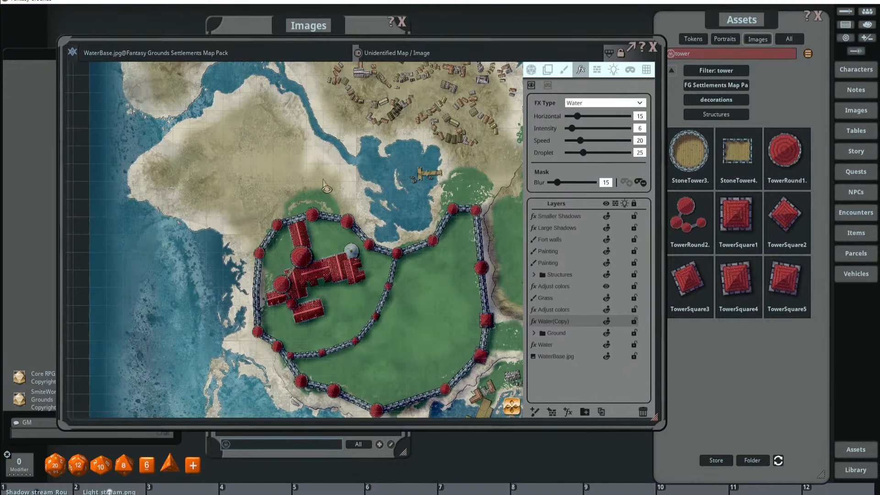
scroll(334, 196, "down", 2)
left_click_drag(379, 197, 184, 190)
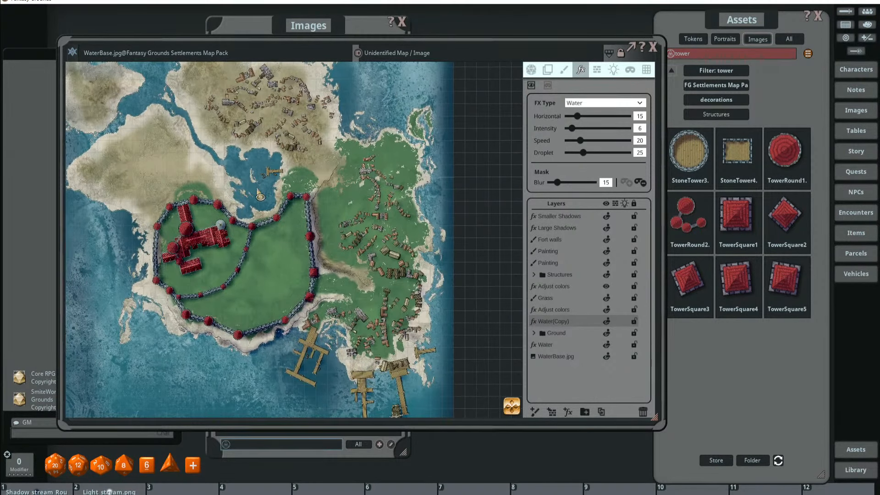
scroll(351, 190, "up", 2)
scroll(350, 207, "down", 1)
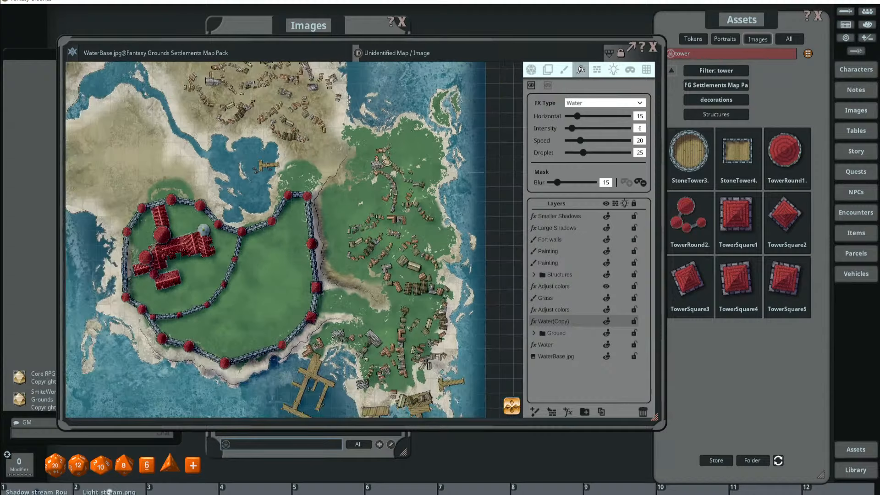
left_click_drag(349, 228, 430, 213)
- Clear the "tower" filter from the image assets to list all Structures decorations
left_click(744, 19)
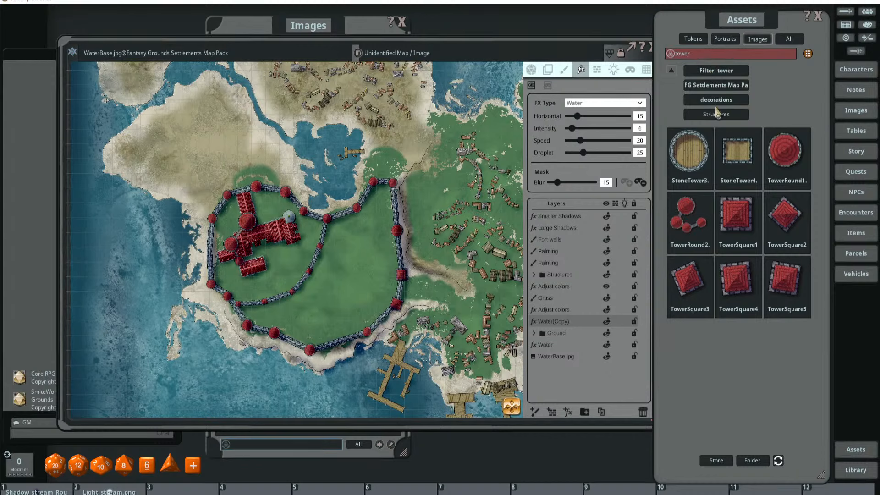
double_click(699, 55)
key("BackSpace")
- Browse the Structures assets through to the last page, which holds the watermill images
left_click(820, 283)
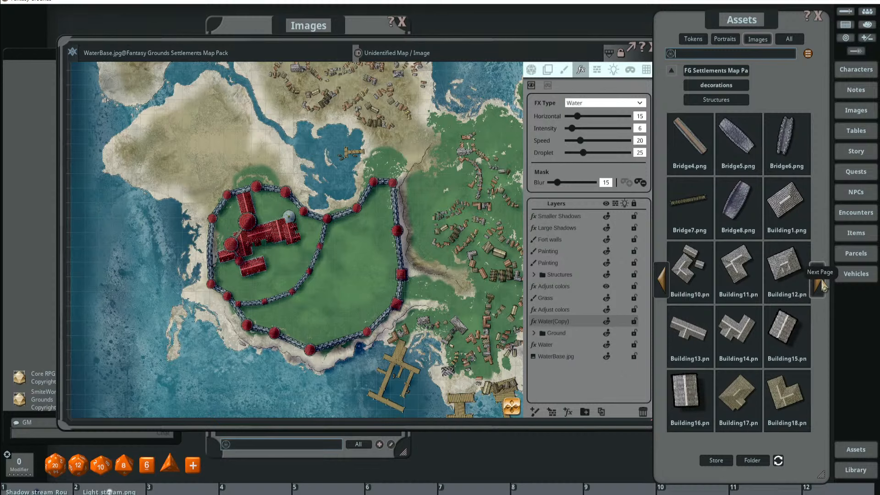
left_click(821, 285)
left_click(821, 284)
left_click(822, 284)
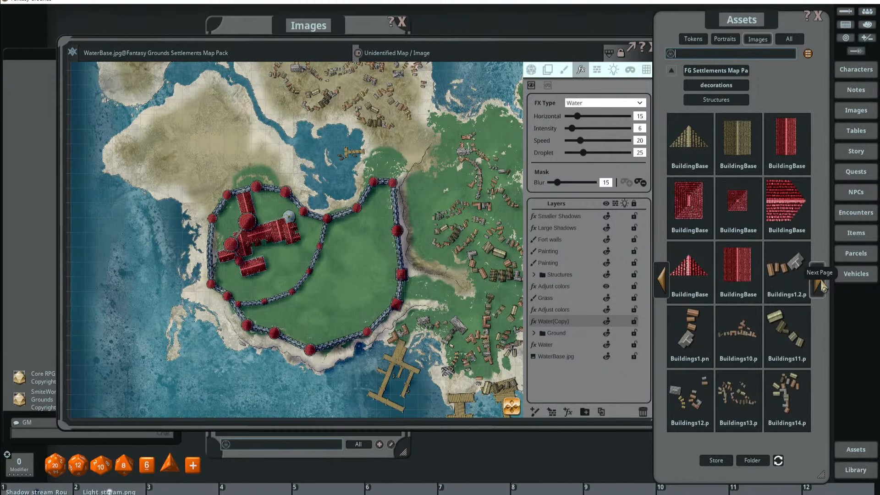
left_click(821, 284)
left_click(821, 284)
left_click(821, 284)
left_click(821, 284)
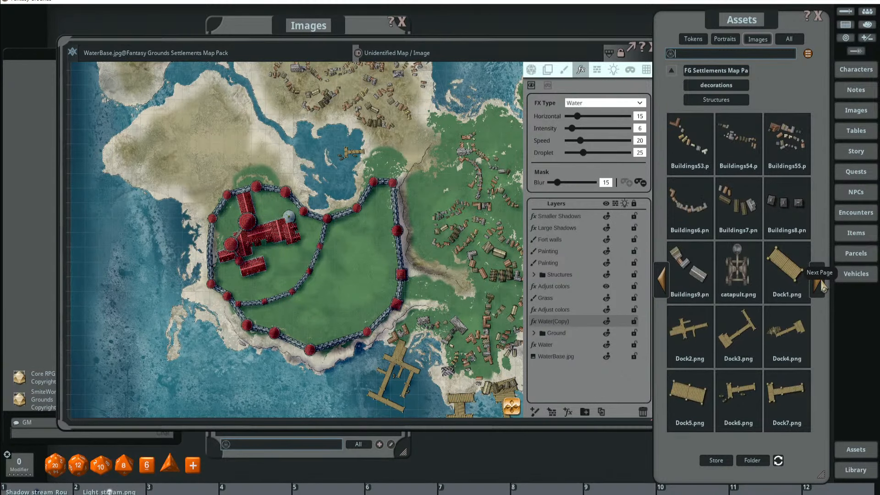
left_click(821, 284)
left_click(662, 278)
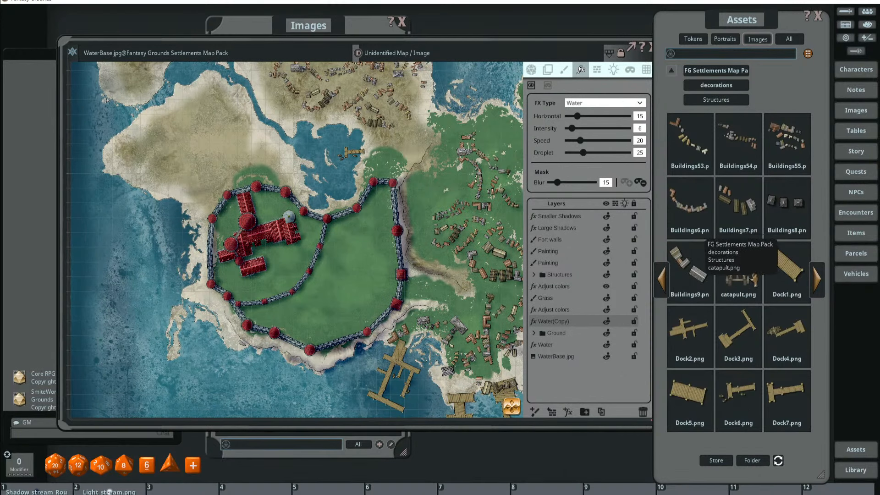
left_click(818, 281)
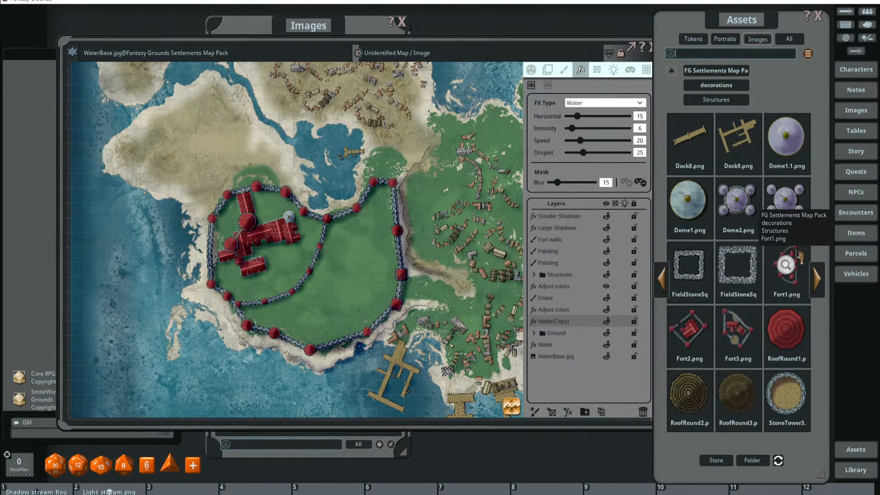
left_click(819, 282)
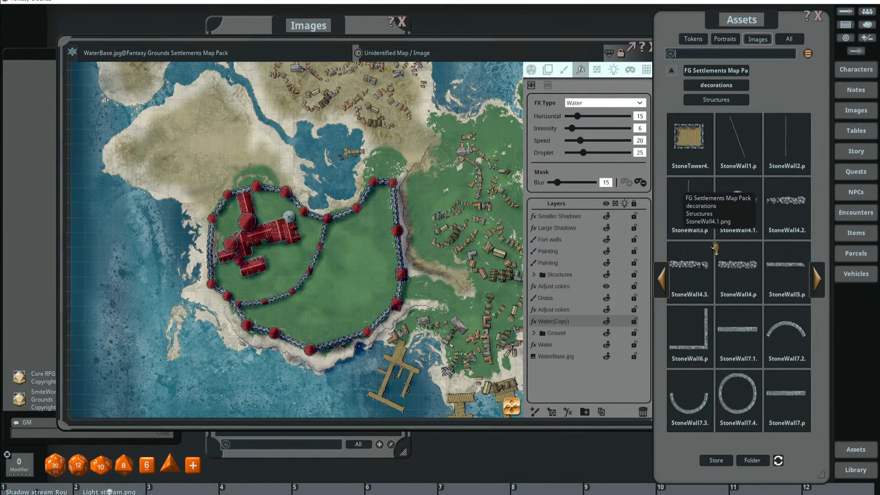
left_click(819, 284)
left_click(819, 284)
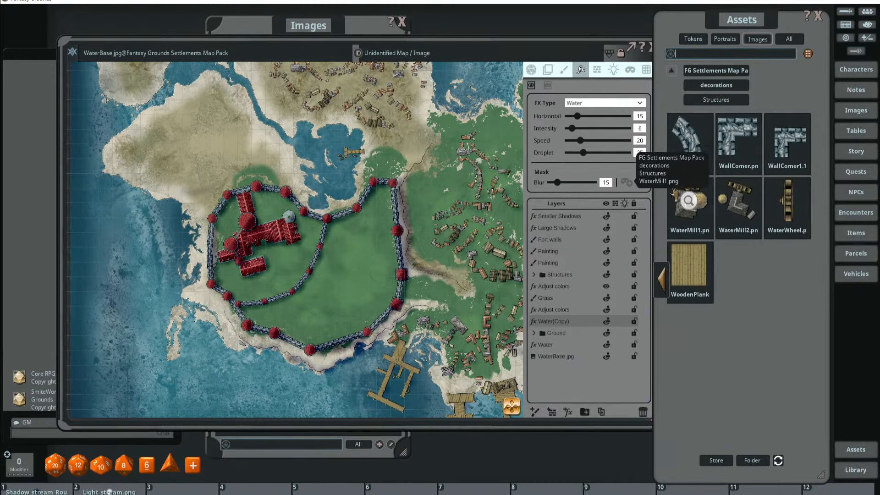
- Place WaterMill1.png on the land east of the fort wall and set its width to 1
left_click_drag(404, 228, 424, 191)
left_click_drag(424, 223, 399, 196)
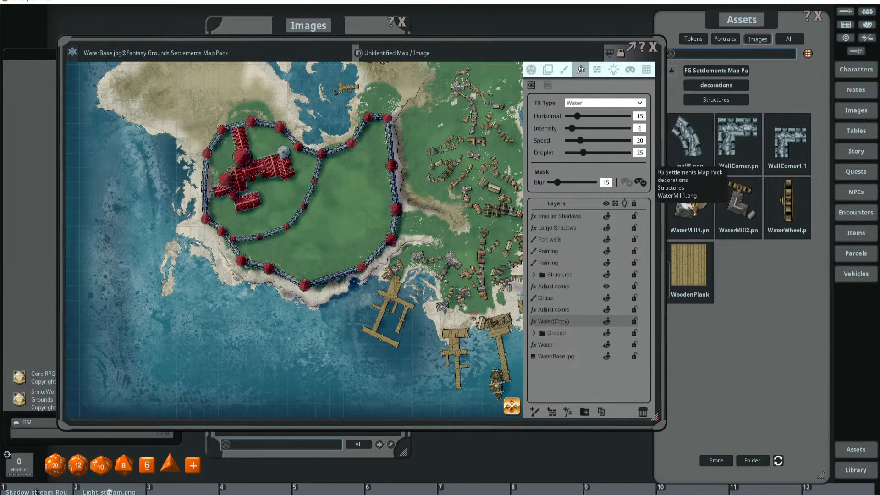
left_click_drag(691, 216, 371, 190)
left_click(548, 69)
scroll(371, 189, "up", 3)
left_click(580, 113)
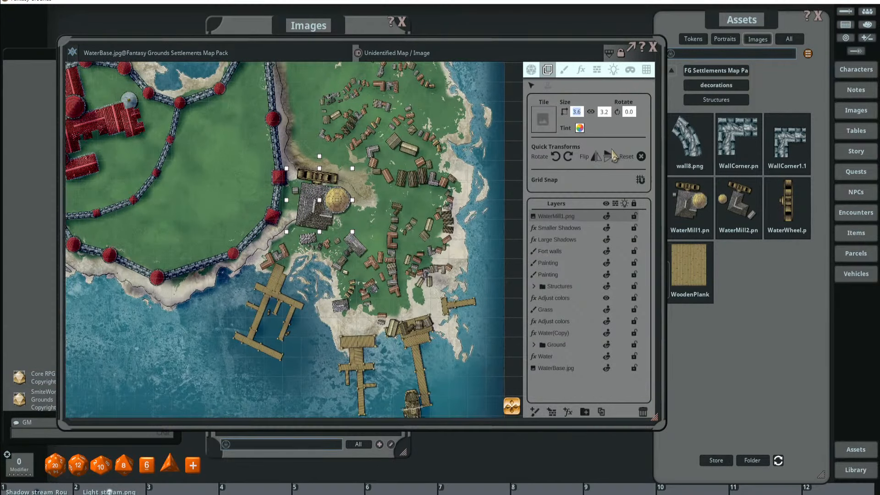
type("1")
key("Return")
scroll(374, 207, "up", 2)
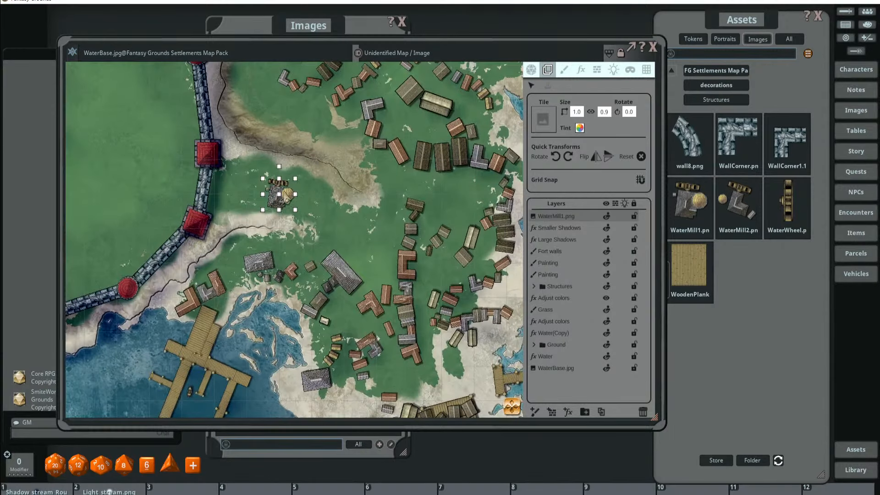
- Move the watermill to the river bank north of the fort, enlarging it to about 1.3 and rotating it about 35.8 degrees
scroll(321, 197, "down", 5)
scroll(428, 264, "up", 1)
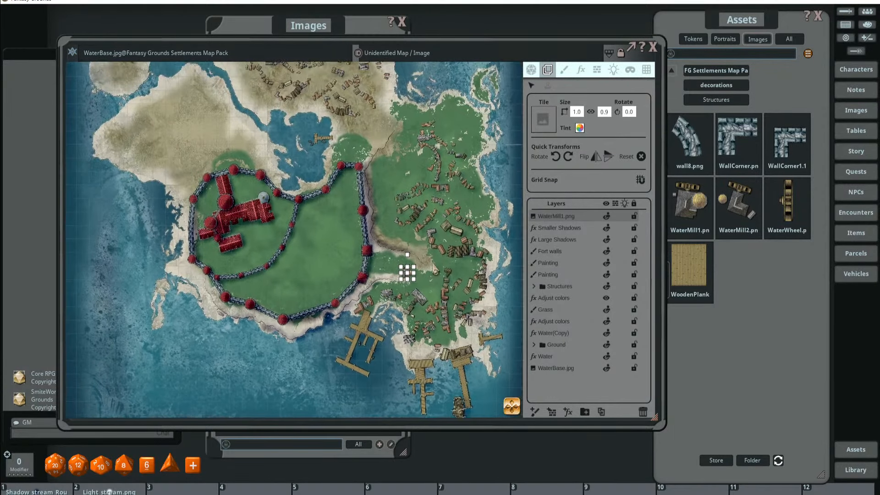
scroll(411, 279, "up", 3)
left_click_drag(403, 275, 278, 161)
scroll(294, 133, "up", 3)
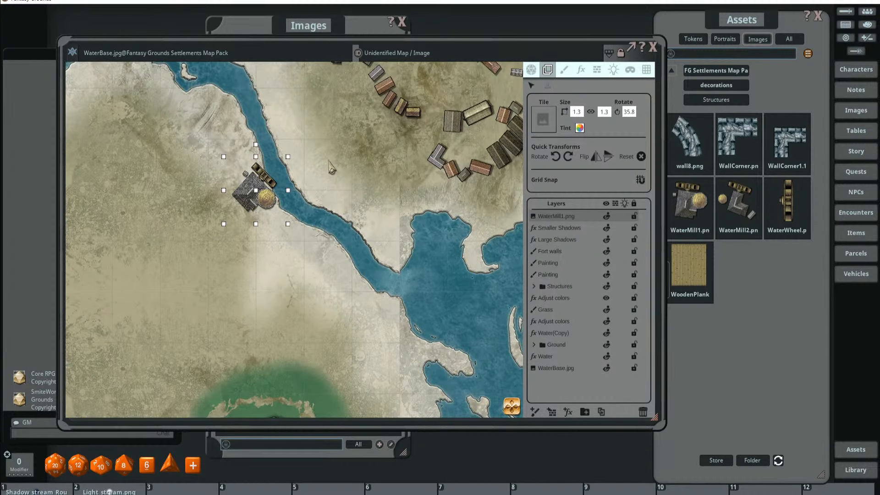
- Nudge the watermill against the river bank and rotate it to about 26.7 degrees so its wheel lies in the water
left_click_drag(344, 173, 277, 106)
left_click_drag(216, 147, 302, 204)
scroll(374, 229, "down", 3)
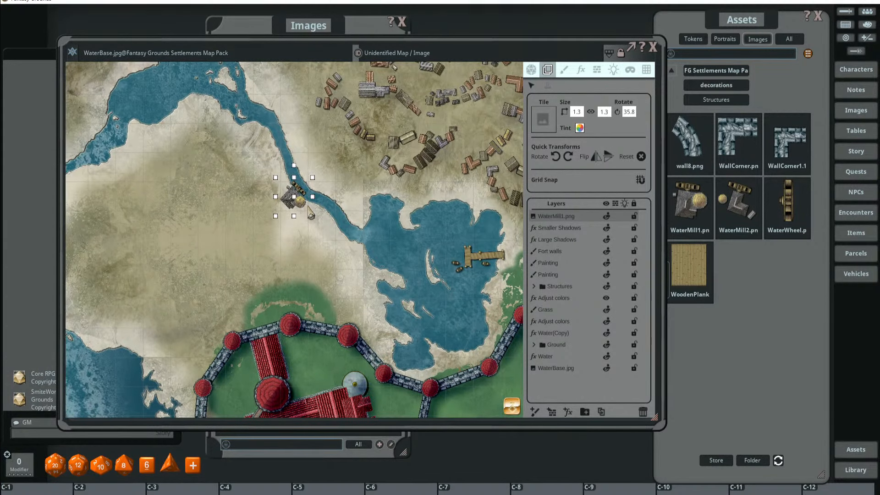
scroll(301, 206, "up", 5)
left_click_drag(294, 211, 308, 223)
left_click(281, 144)
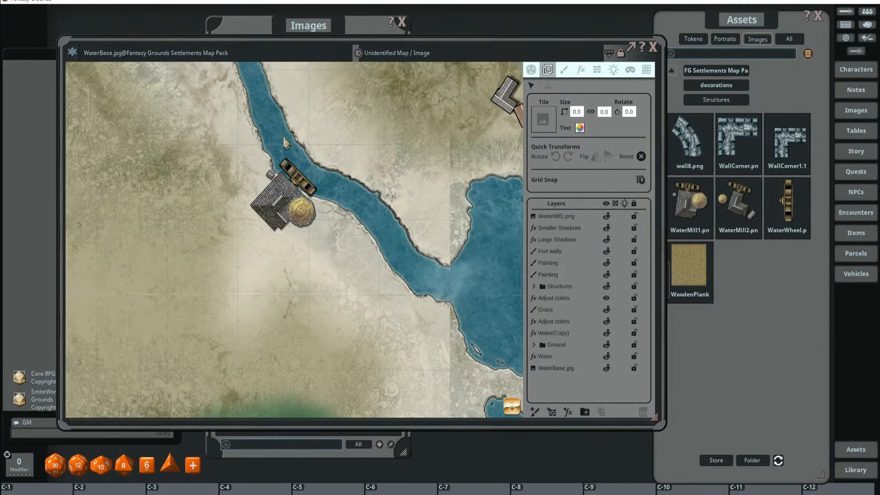
left_click(291, 173)
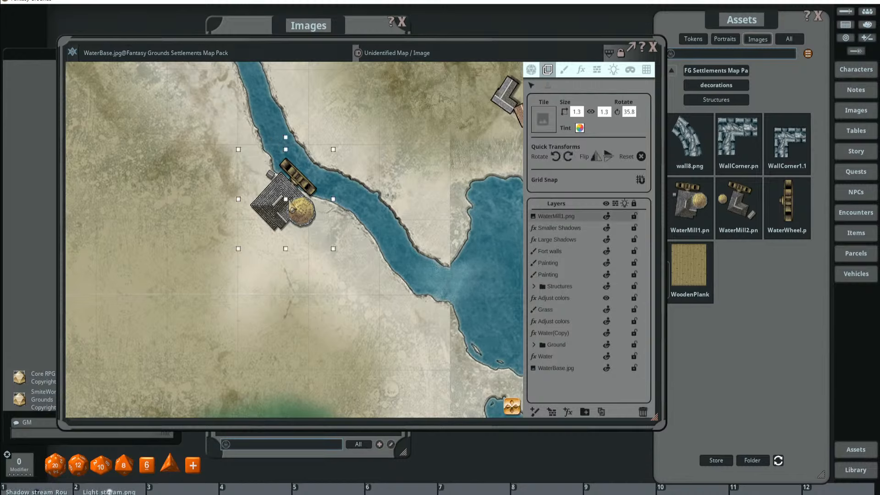
left_click_drag(285, 144, 277, 142)
left_click_drag(284, 204, 288, 206)
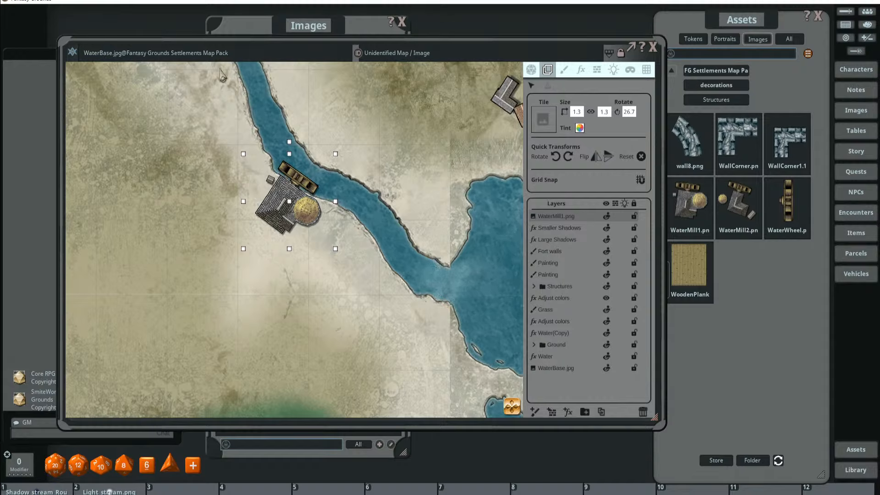
- Find Dome2.png in the Structures assets and place it on the green land east of the fort wall
scroll(293, 151, "down", 5)
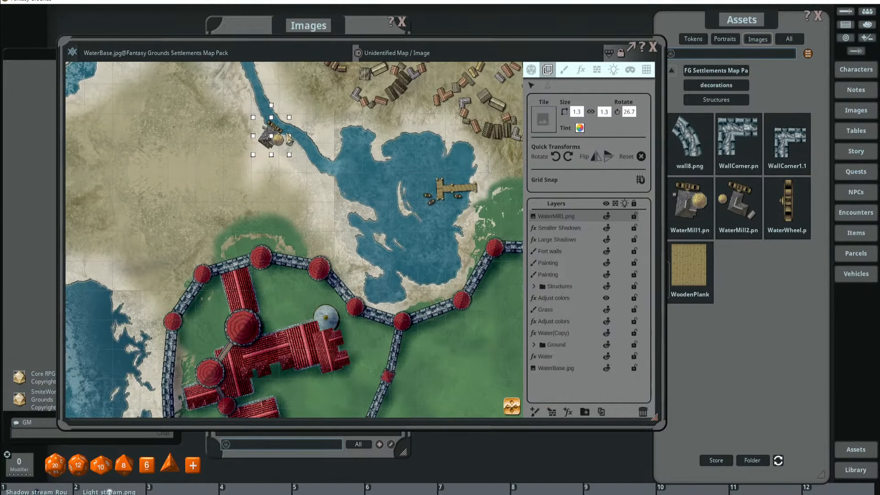
scroll(290, 140, "down", 4)
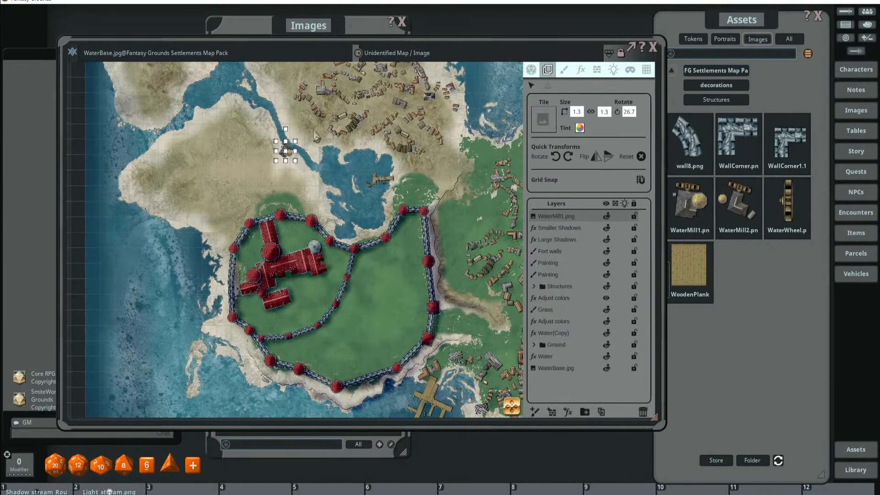
left_click(748, 21)
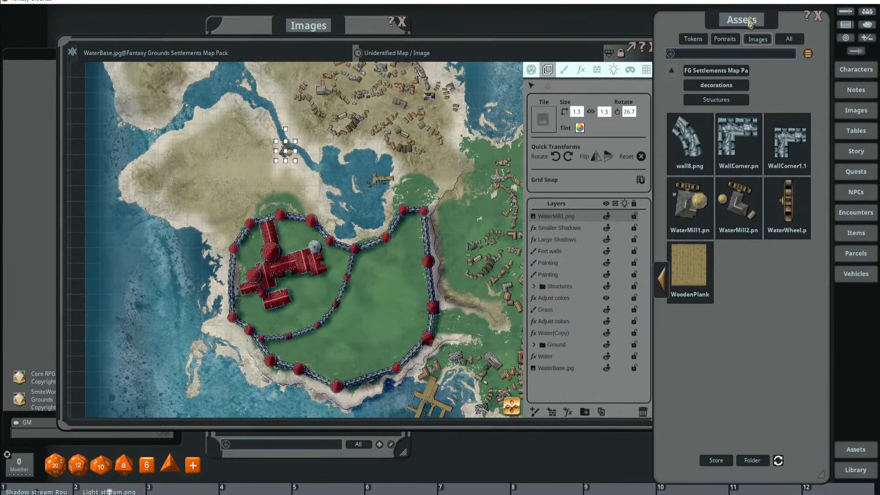
left_click(665, 284)
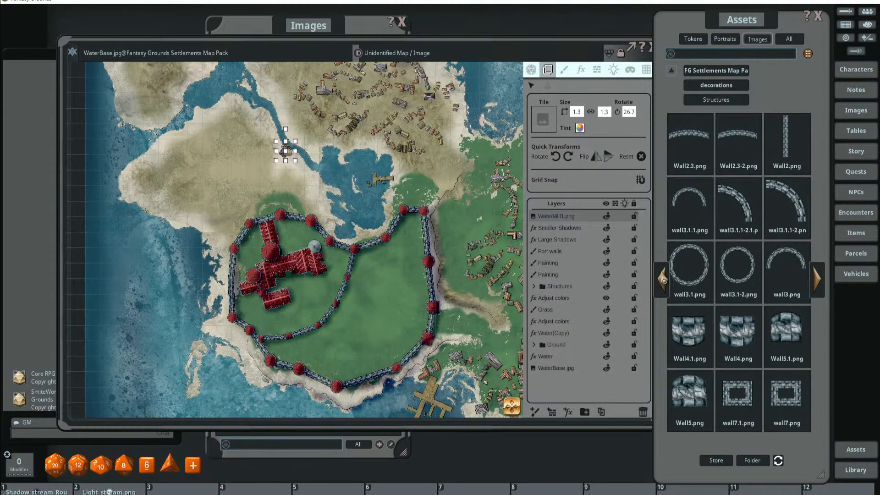
left_click(666, 281)
left_click(667, 277)
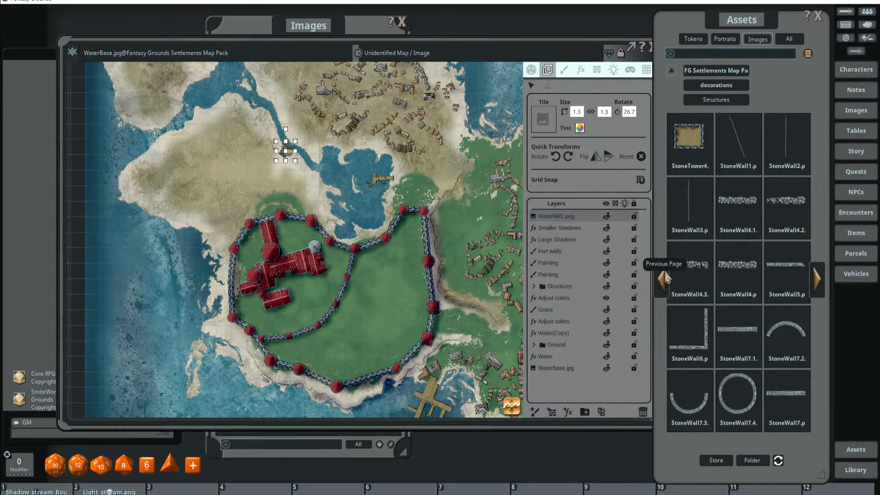
left_click(667, 278)
left_click(667, 277)
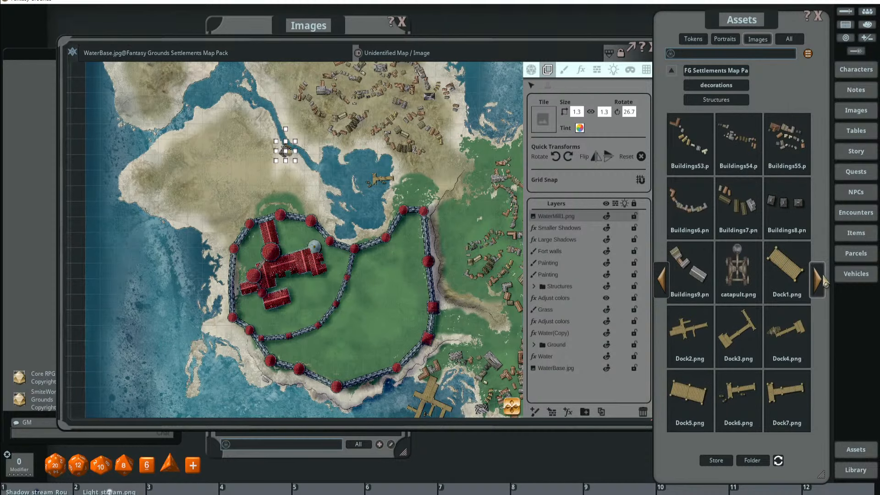
left_click(817, 279)
left_click_drag(738, 201, 459, 231)
- Resize the domed building to about 1.9 by 1.7, rotate it to about 334.1 degrees, and position it beside the eastern houses
left_click(581, 110)
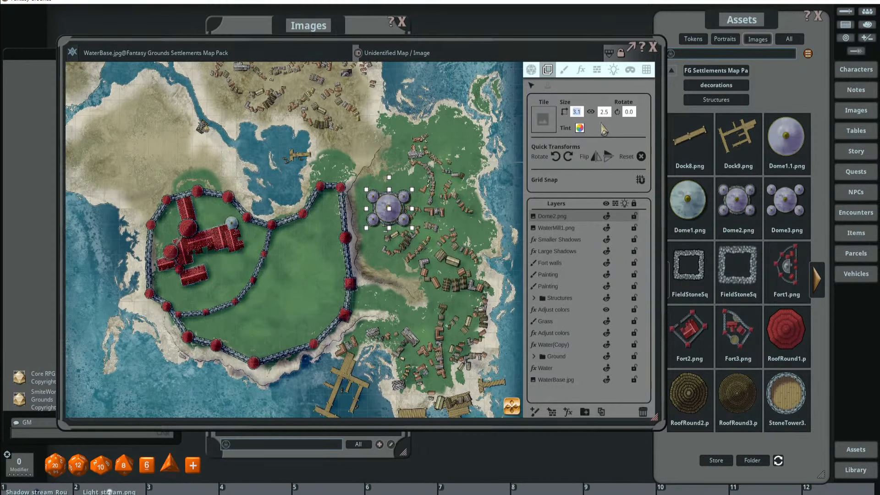
type("1")
key("Return")
scroll(392, 207, "up", 5)
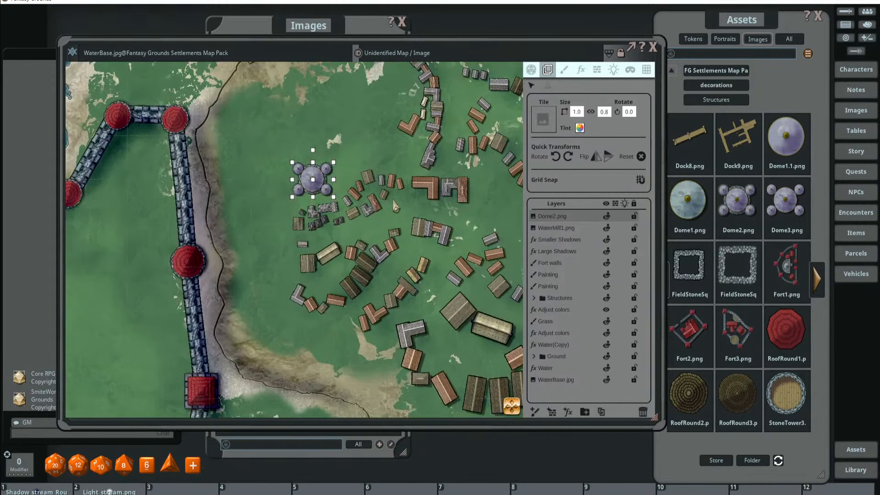
left_click(579, 112)
type("1.5")
key("Return")
left_click_drag(313, 141, 359, 121)
scroll(369, 127, "down", 8)
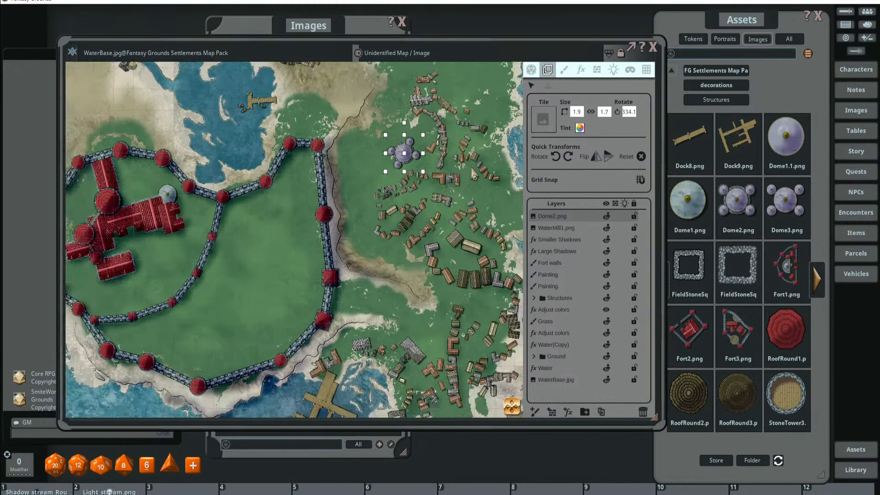
- Find Building59.png in the Structures assets and place it in the fort's large eastern courtyard
scroll(467, 201, "up", 2)
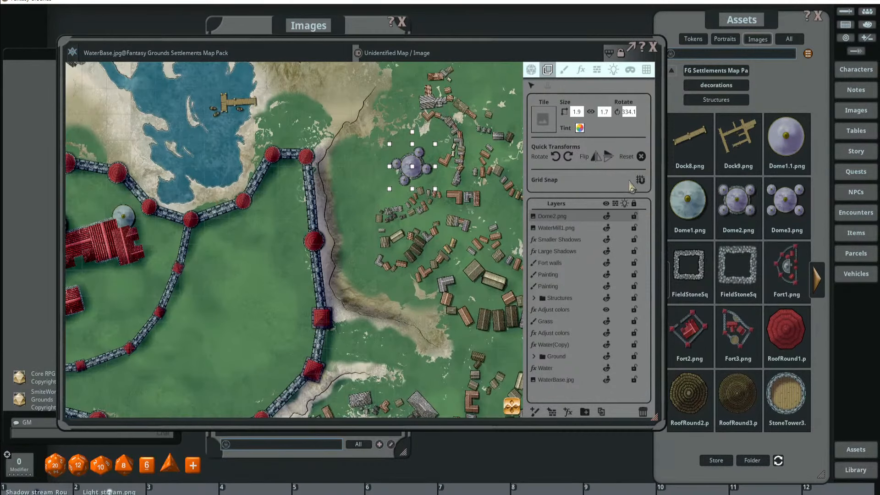
left_click(751, 17)
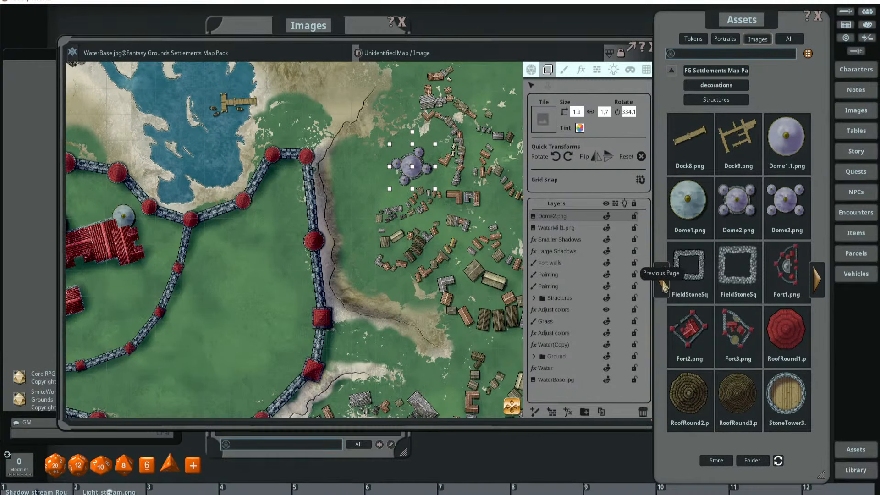
left_click(661, 281)
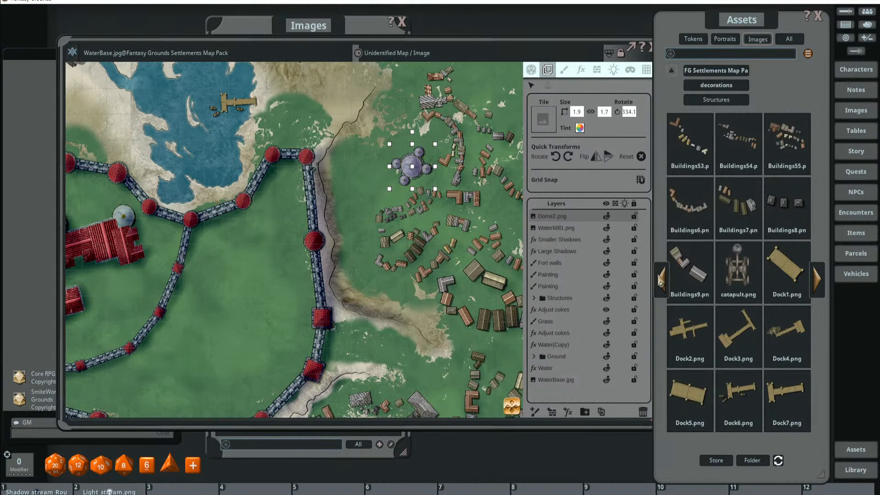
left_click(662, 280)
left_click(662, 280)
left_click(662, 281)
left_click(662, 280)
left_click(662, 281)
left_click(662, 280)
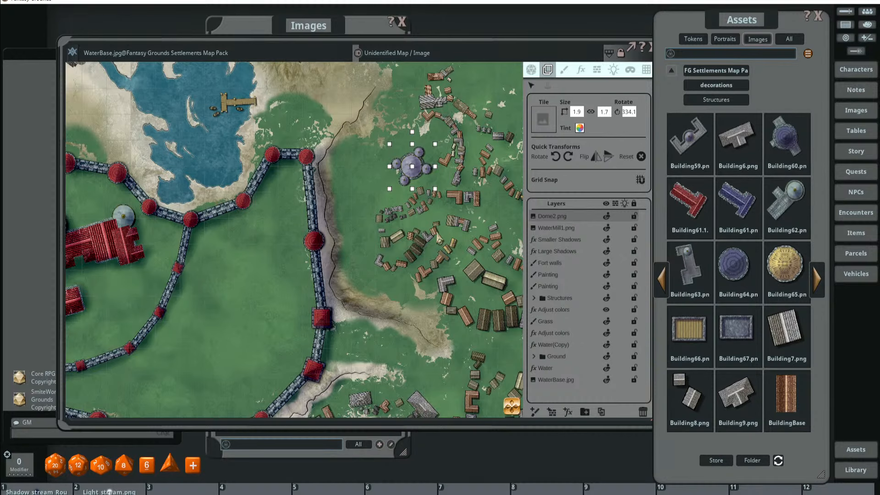
left_click_drag(468, 229, 492, 223)
left_click_drag(745, 140, 268, 236)
- Set the grey domed building's width to 3 and rotate it to about 198.1 degrees near the fort's northern wall
scroll(270, 227, "down", 5)
left_click(584, 115)
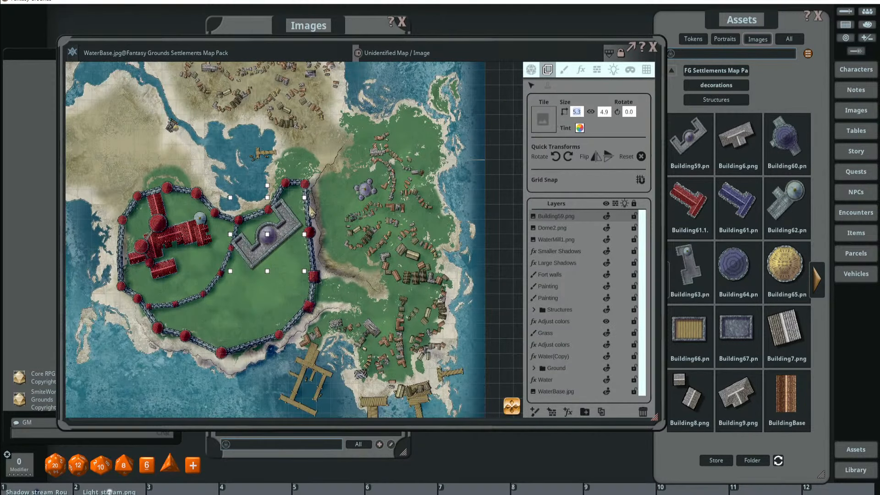
key("Return")
scroll(265, 212, "up", 5)
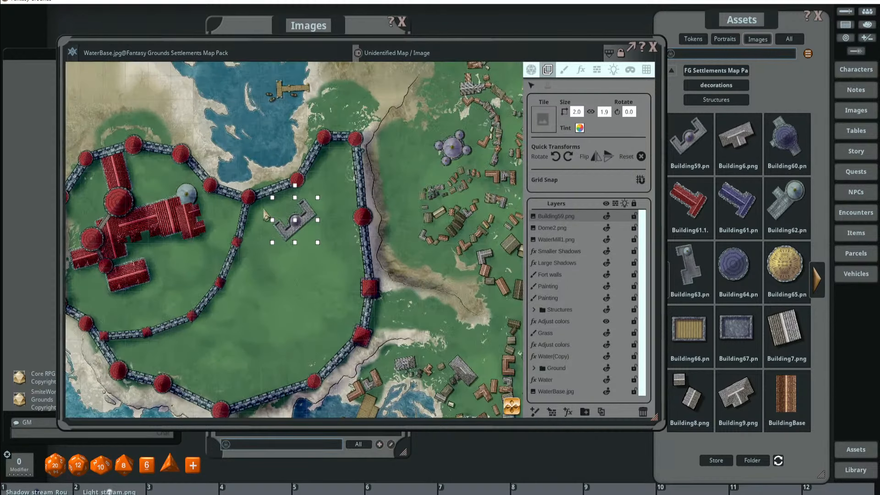
left_click_drag(296, 185, 278, 288)
left_click(581, 112)
type("3")
key("Return")
left_click_drag(319, 205, 322, 193)
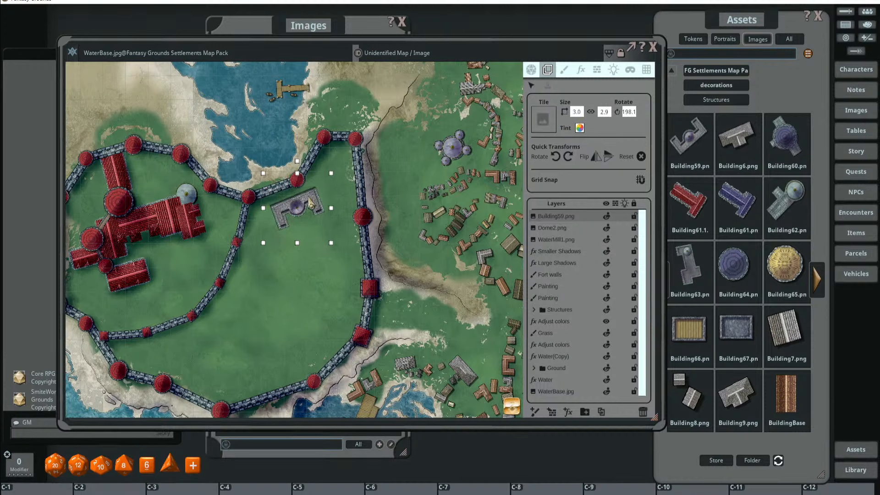
- Reposition the grey domed building just inside the northern wall at about 3.0 by 2.9, rotated to about 17.5 degrees
left_click(607, 156)
left_click_drag(297, 161, 331, 229)
scroll(331, 229, "up", 5)
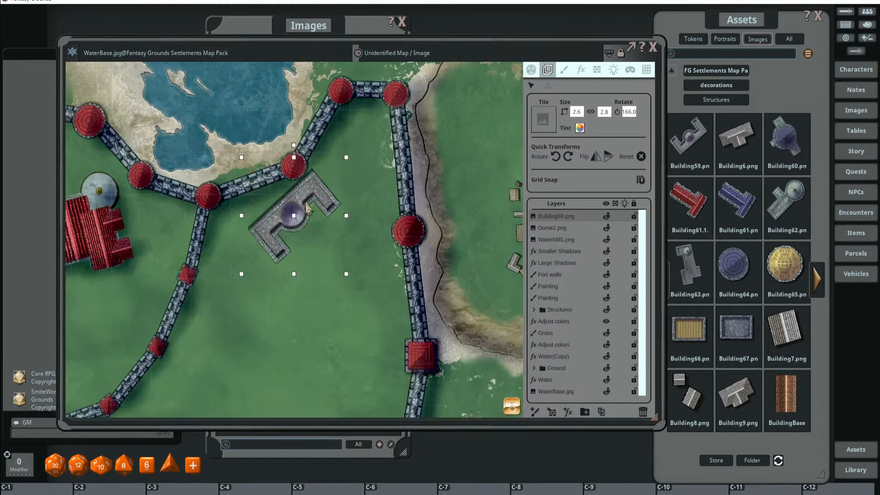
left_click(608, 159)
left_click_drag(292, 133, 365, 186)
scroll(368, 190, "down", 2)
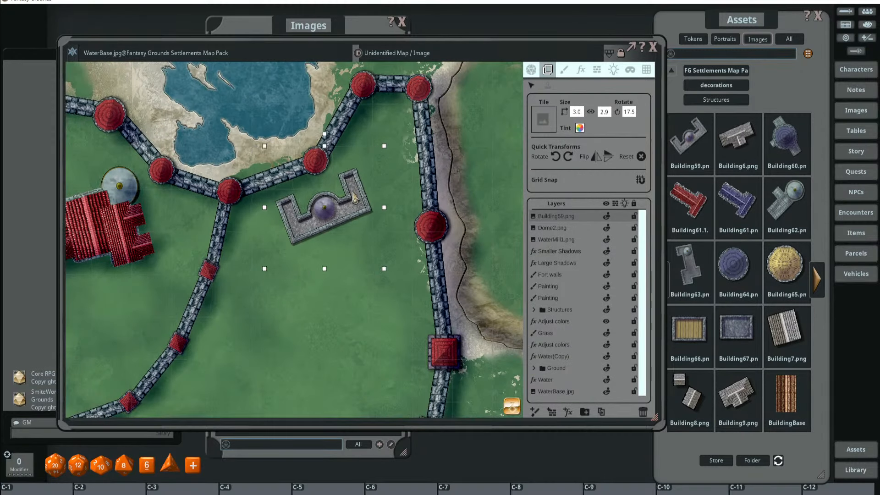
- Place Building61.1.png in the fort's large courtyard and set its width to 2
scroll(402, 170, "down", 3)
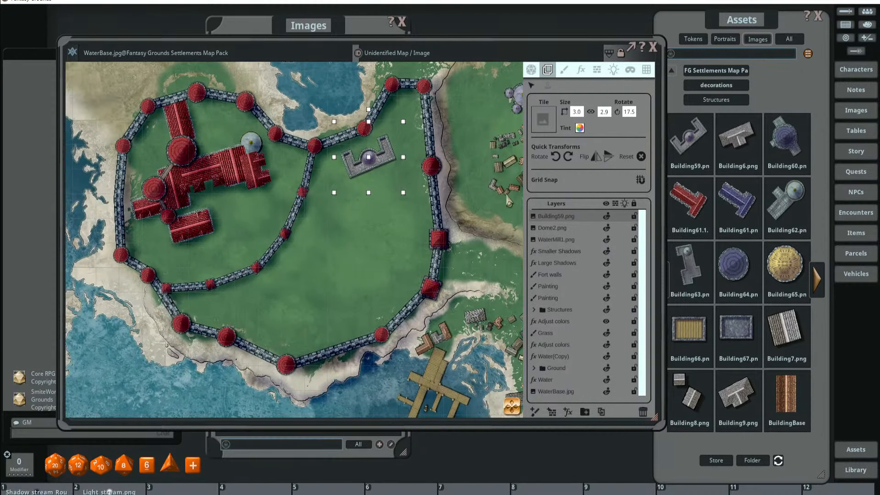
left_click_drag(690, 202, 339, 243)
left_click(566, 132)
left_click(581, 112)
type("2")
key("Return")
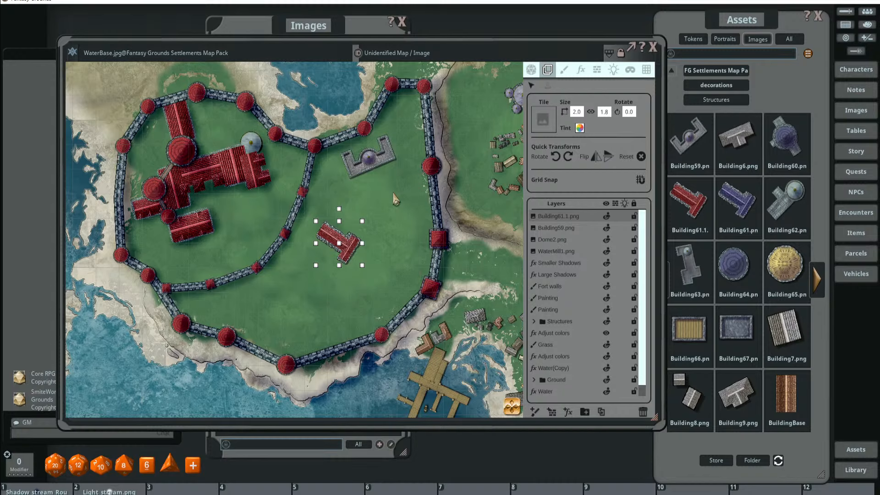
- Move the red-roofed building beside the fort's southern tower, enlarging it to about 2.6 by 2.6 and rotating it to about 58.3 degrees
key("ctrl")
left_click_drag(341, 210, 285, 291)
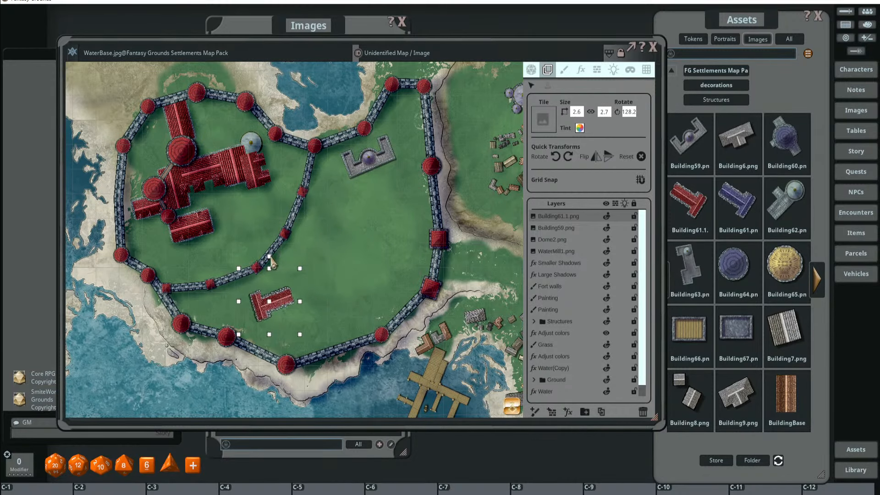
left_click_drag(271, 259, 287, 314)
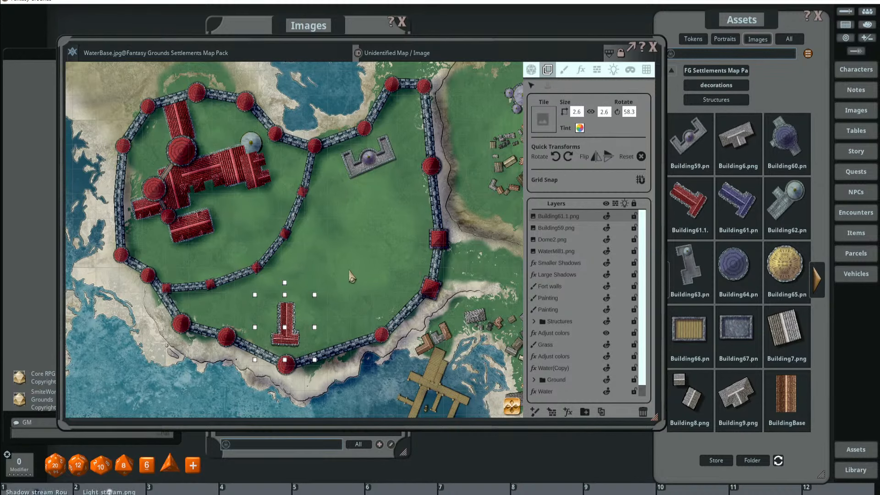
- Place Building62.png on the land just east of the fort wall and set its width to 2
left_click_drag(350, 271, 293, 257)
scroll(312, 259, "down", 2)
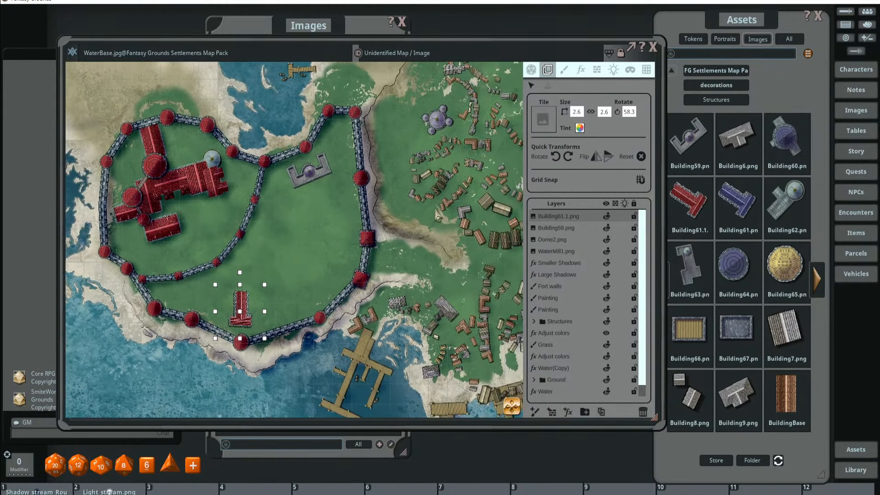
left_click(669, 123)
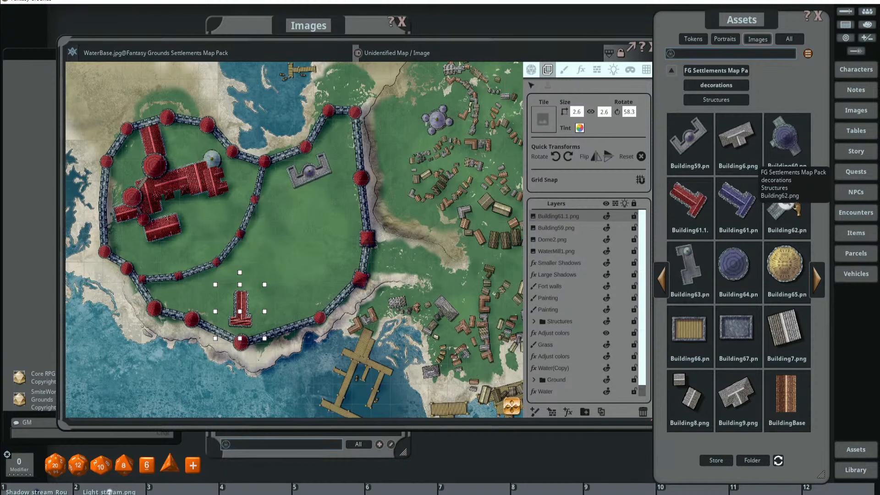
left_click_drag(430, 255, 337, 284)
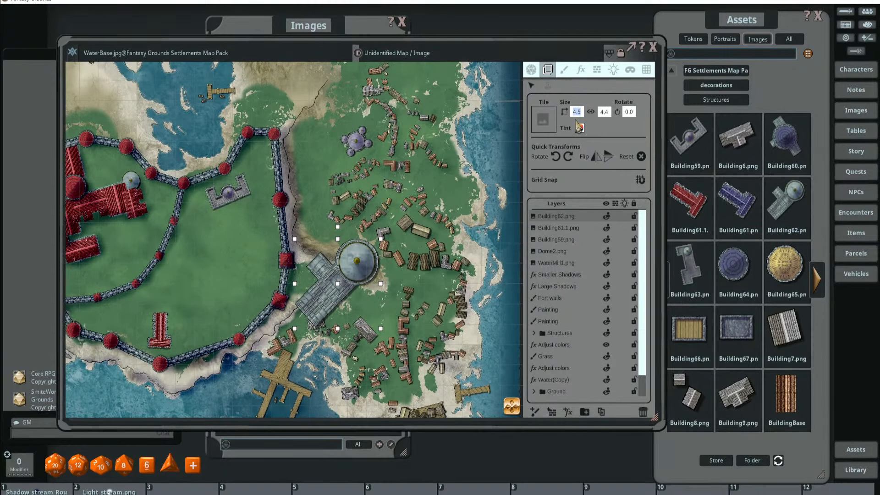
type("2")
key("Return")
- Move the blue-domed building to the north-eastern headland, enlarging it to about 2.8 by 2.8 and rotating it to about 55.1 degrees
left_click_drag(325, 301, 443, 184)
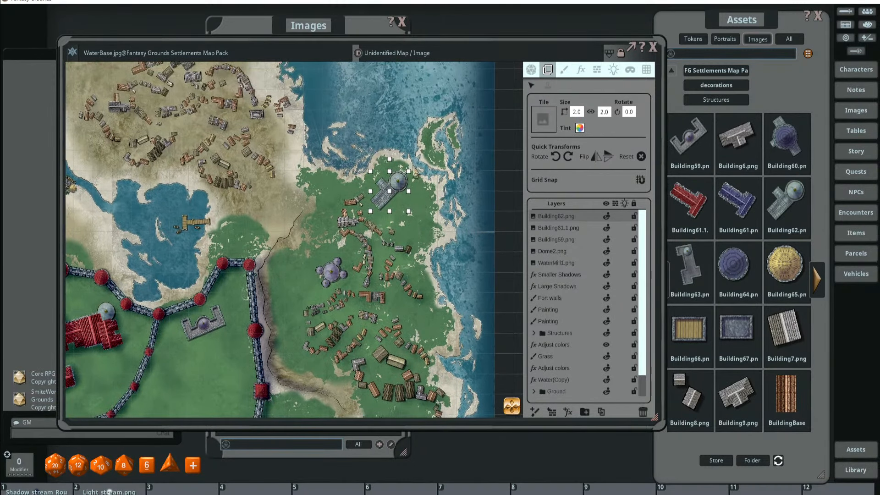
left_click_drag(390, 162, 425, 135, "ctrl")
scroll(412, 210, "down", 3)
scroll(430, 175, "up", 1)
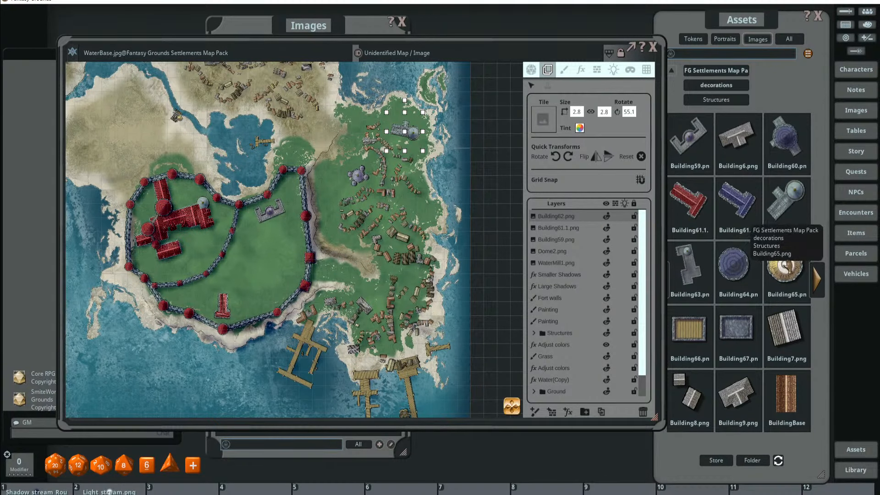
- Load Building65.png as the paint brush and make the Painting layer directly above the Structures folder active
left_click(765, 241)
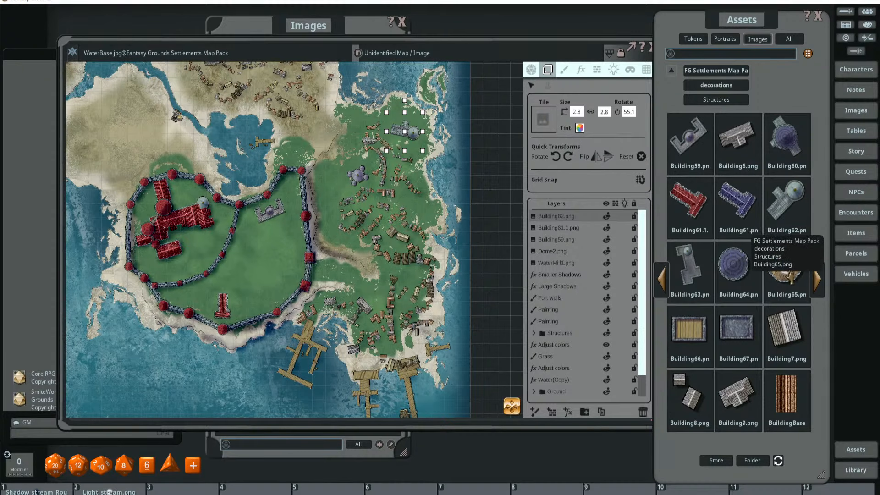
left_click(564, 69)
left_click(785, 268)
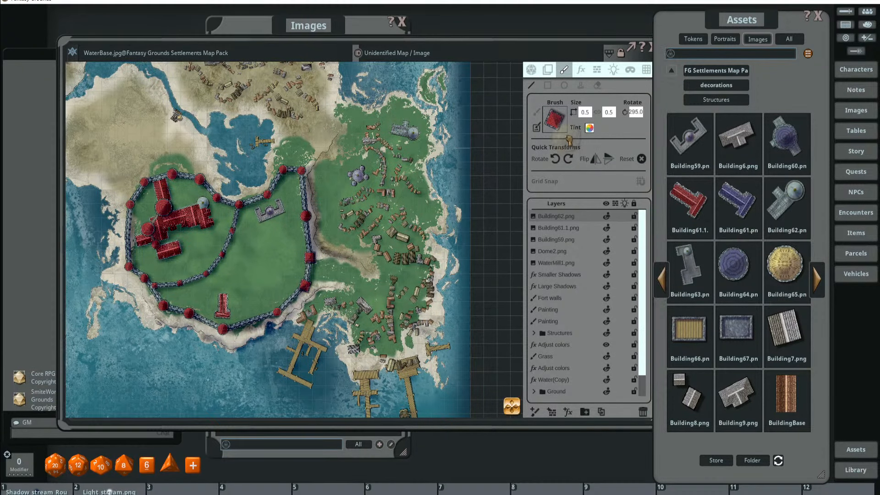
scroll(567, 265, "down", 2)
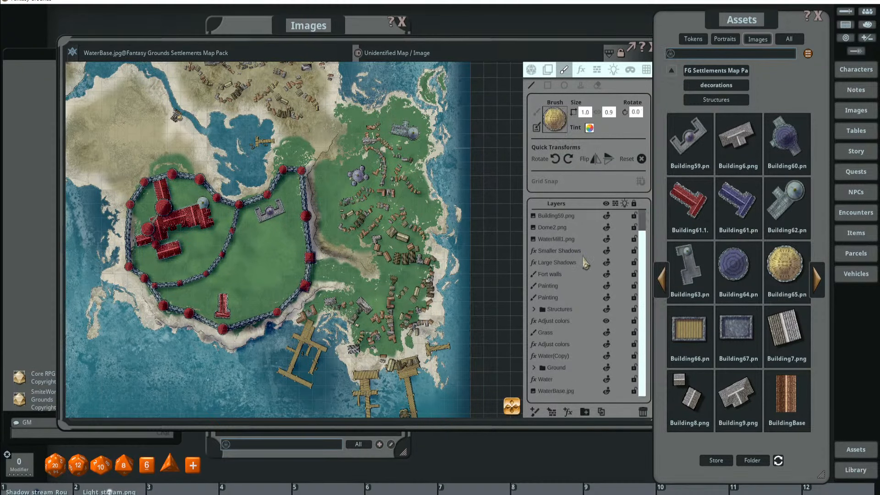
left_click(579, 297)
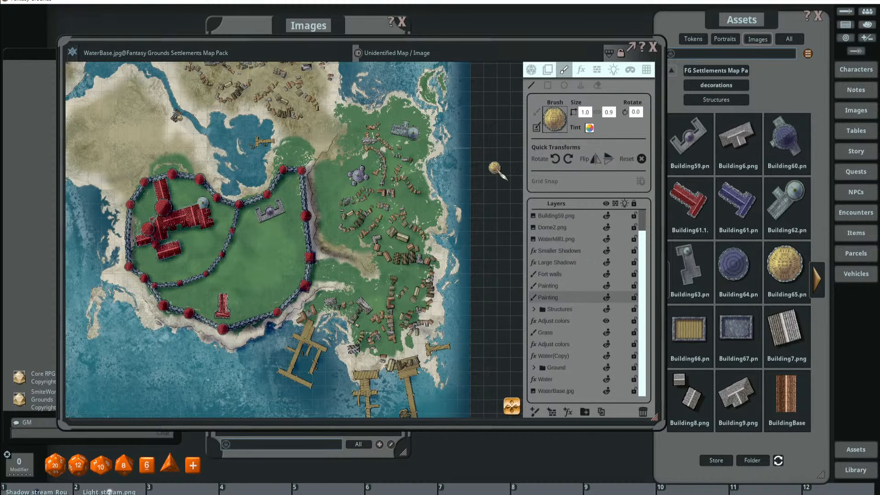
- Stamp the golden round building at size 0.8 on the sand south-east of the watermill and across the river near the northern village
scroll(330, 184, "up", 2)
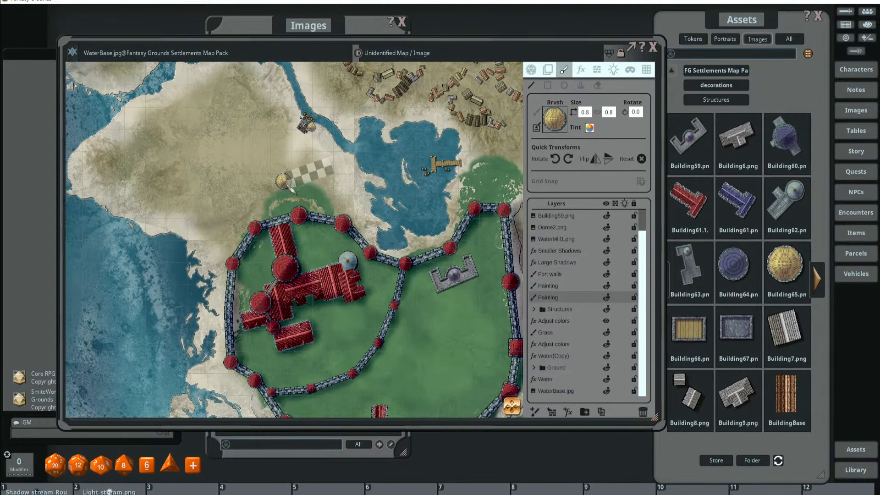
left_click(331, 156)
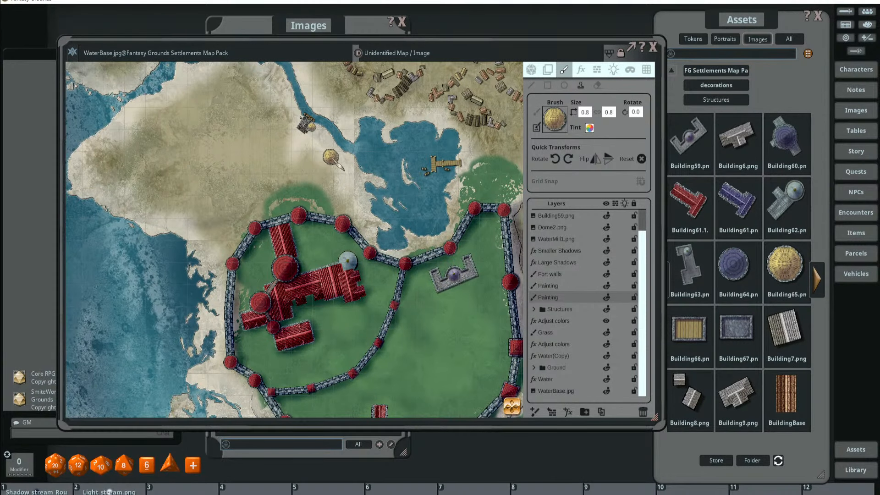
scroll(398, 200, "down", 2)
scroll(384, 202, "down", 1)
left_click_drag(397, 177, 399, 225)
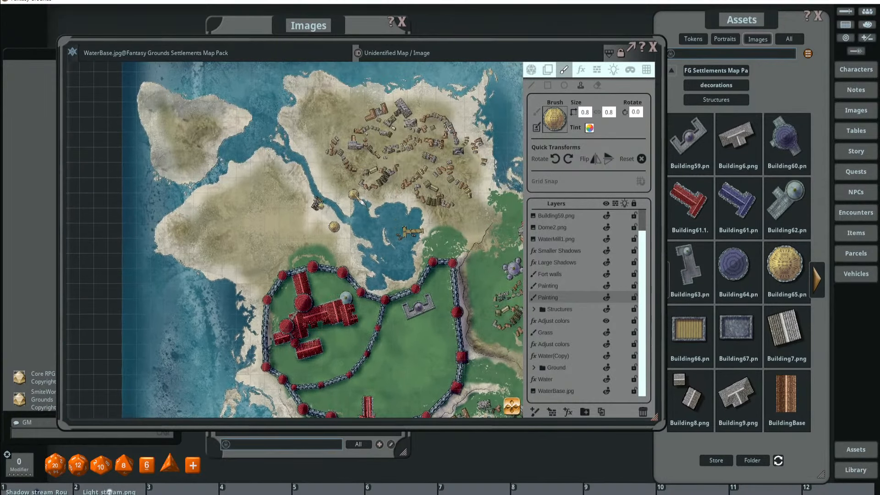
left_click(354, 185)
left_click_drag(426, 197, 400, 153)
scroll(430, 180, "down", 3)
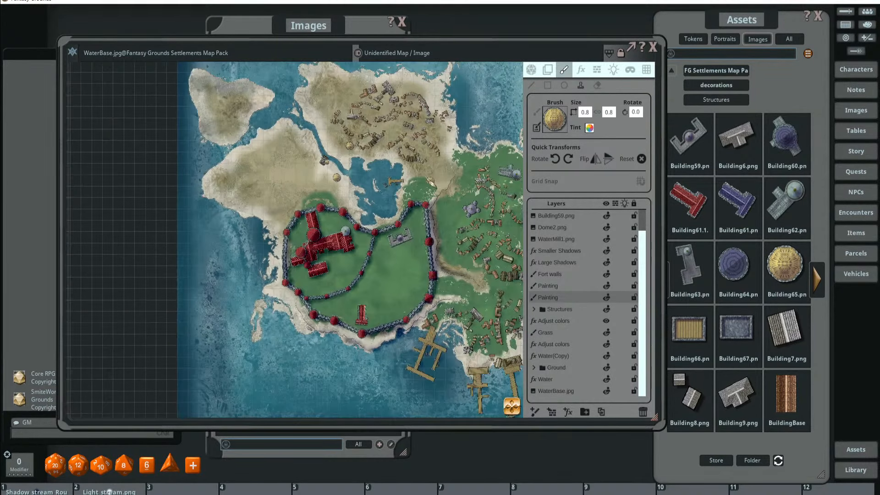
- Enlarge the golden round building brush to 1.0 by 0.9 and stamp one among the eastern houses near the coast
left_click_drag(485, 300, 382, 241)
scroll(381, 242, "up", 4)
key("ctrl")
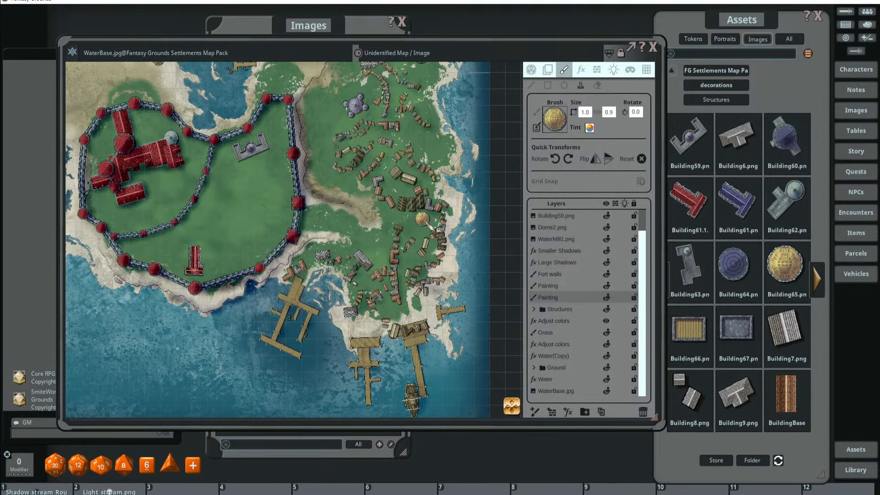
left_click_drag(463, 225, 443, 186)
scroll(444, 186, "down", 3)
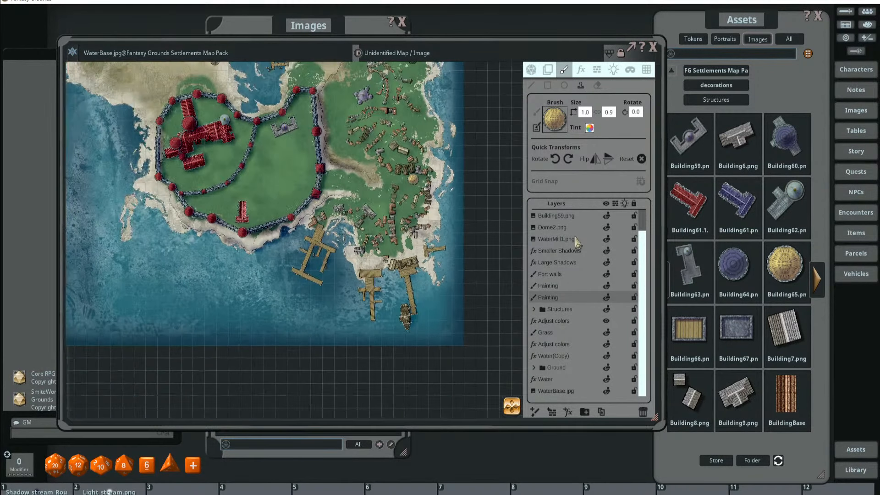
- Examine the eastern village, the sandy land north of the fort and the fort courtyard for further spots for the golden round building
scroll(512, 254, "up", 2)
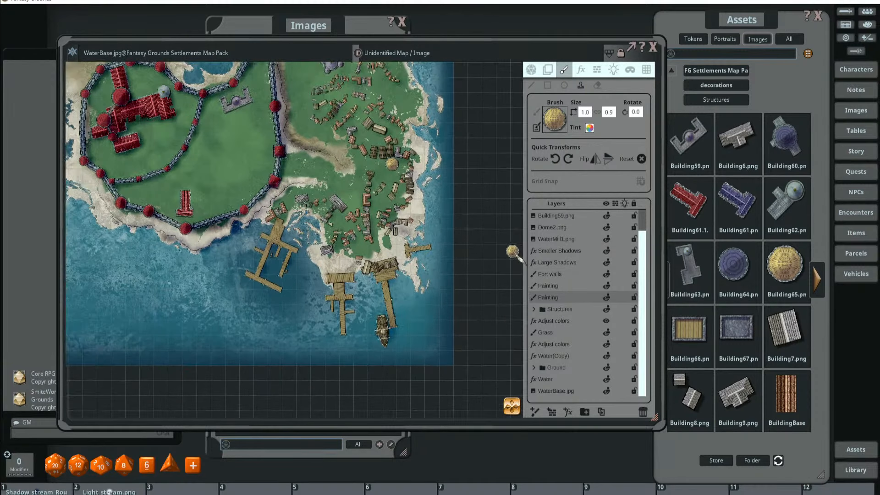
left_click_drag(402, 215, 439, 237)
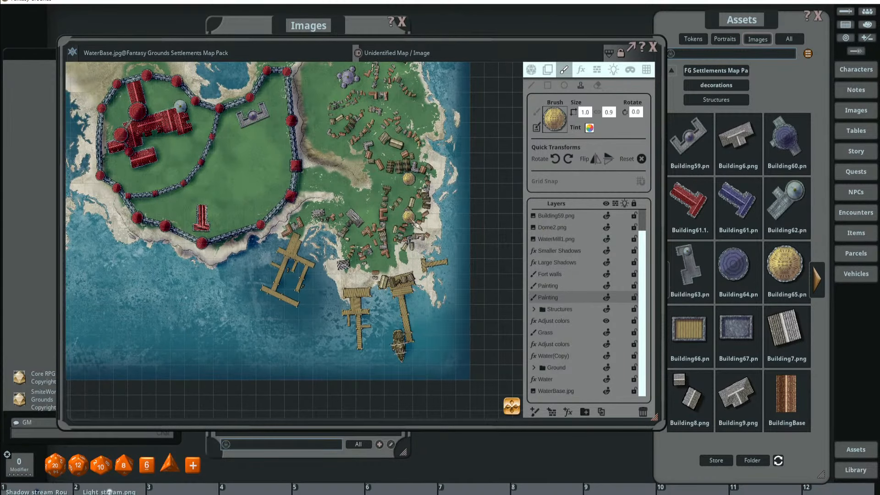
scroll(385, 190, "up", 2)
left_click_drag(434, 155, 438, 237)
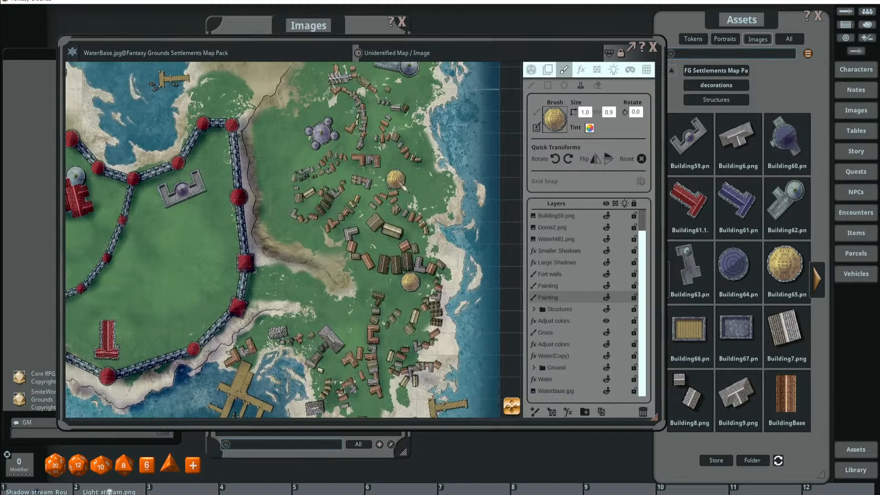
scroll(398, 182, "down", 4)
left_click_drag(397, 182, 411, 233)
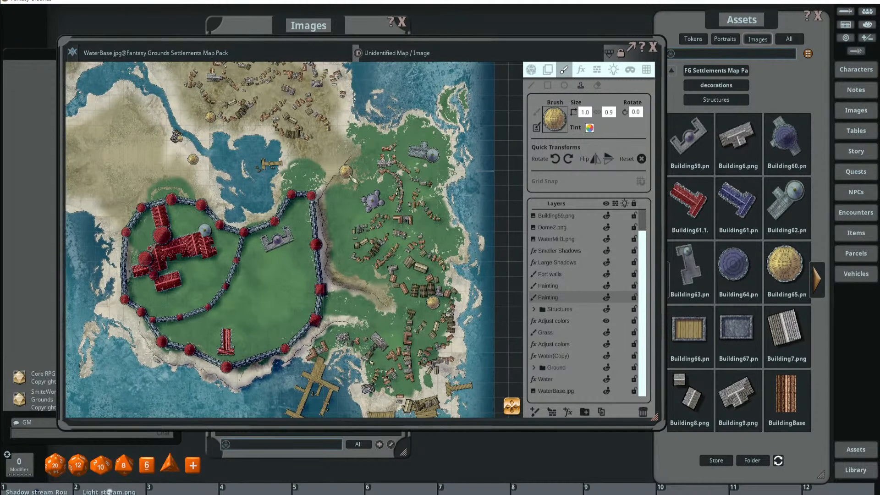
left_click_drag(362, 161, 414, 175)
left_click_drag(281, 182, 324, 162)
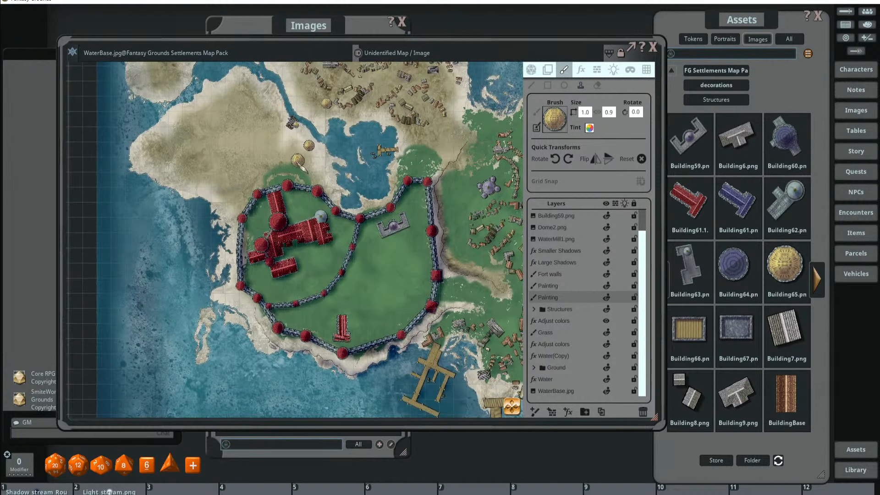
left_click_drag(282, 165, 225, 128)
left_click_drag(274, 212, 244, 160)
scroll(276, 209, "up", 5)
left_click_drag(259, 199, 322, 162)
scroll(332, 177, "down", 6)
scroll(351, 180, "up", 5)
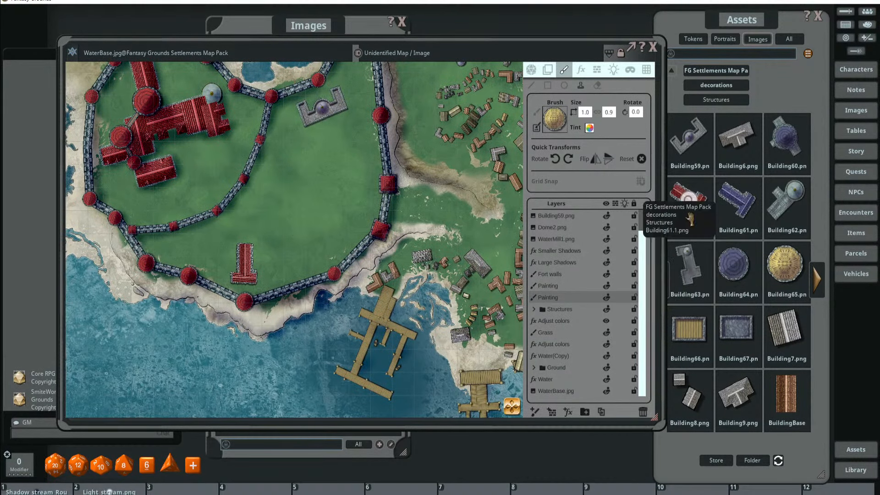
- Move the Assets window clear of the map image window
left_click_drag(718, 20, 763, 22)
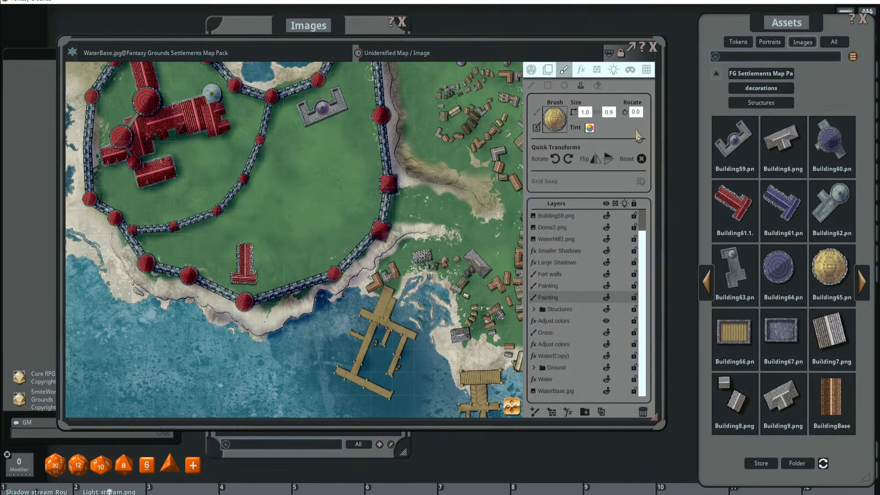
- Close the Images window and enlarge the map image to fill the whole desktop background
left_click(391, 33)
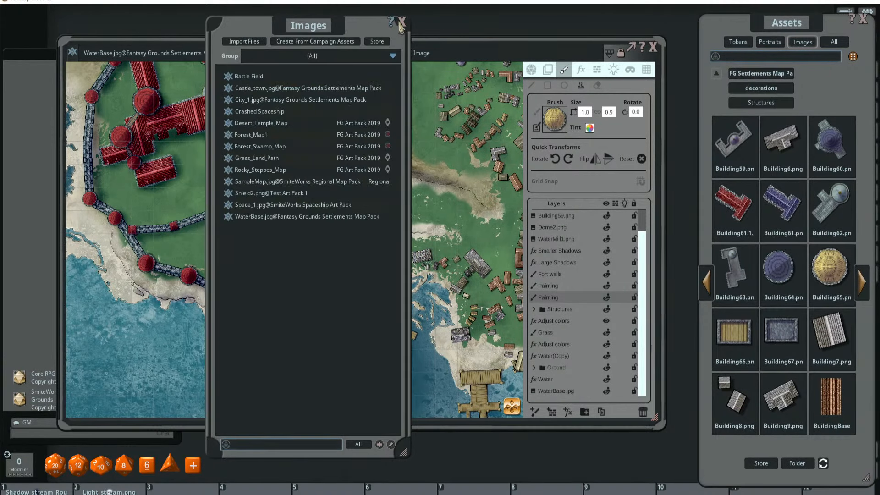
left_click(401, 22)
left_click_drag(373, 37, 317, 9)
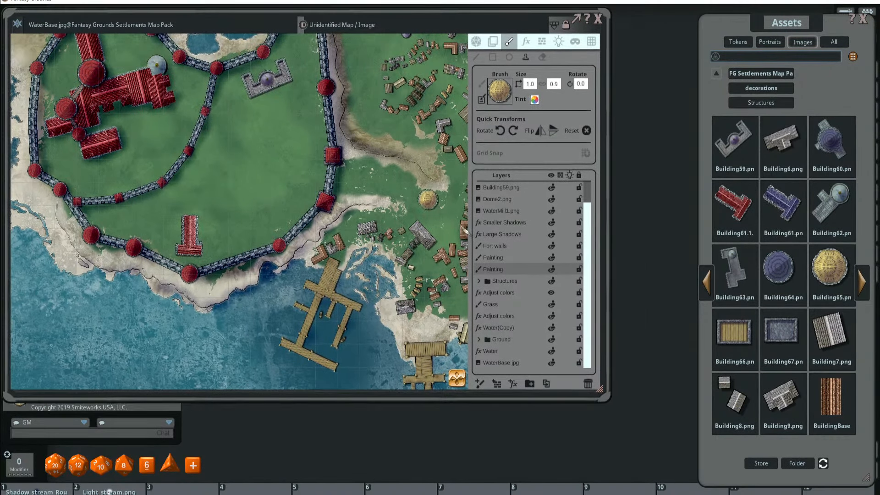
left_click_drag(611, 401, 698, 472)
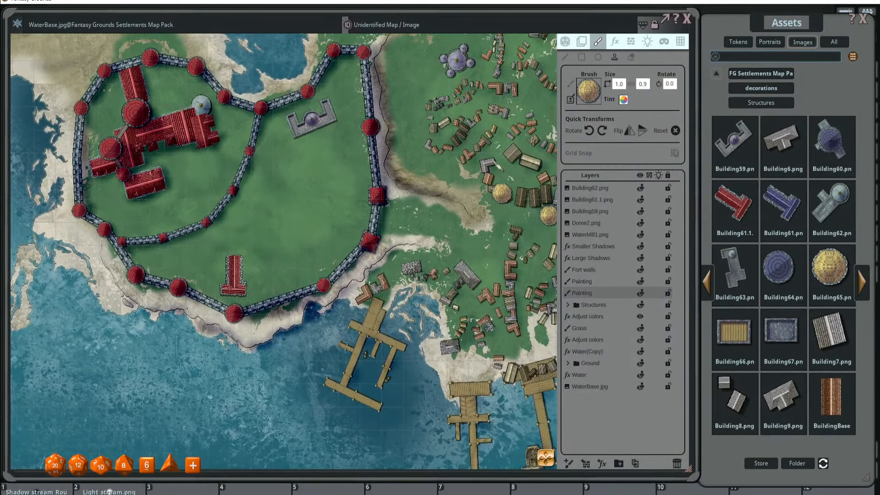
scroll(402, 137, "down", 2)
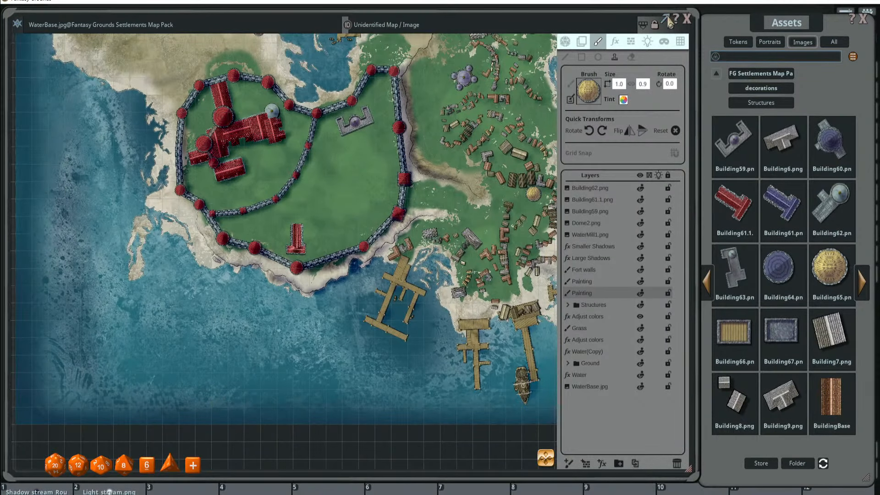
left_click(665, 19)
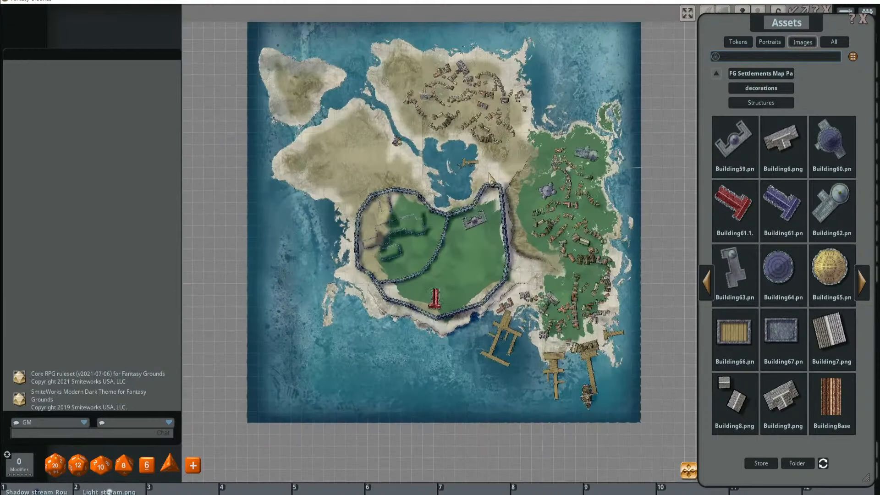
scroll(515, 350, "up", 2)
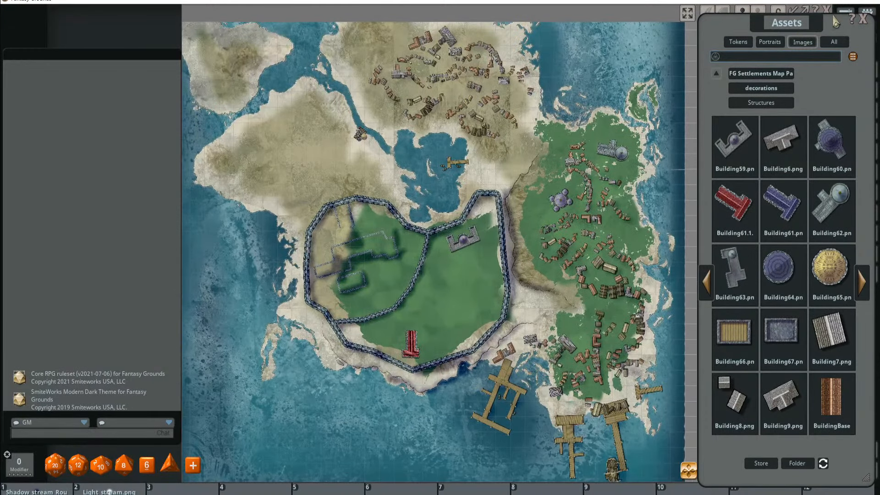
- Move the Assets window over the chat area, clear of the map and its layer list
left_click_drag(835, 20, 198, 43)
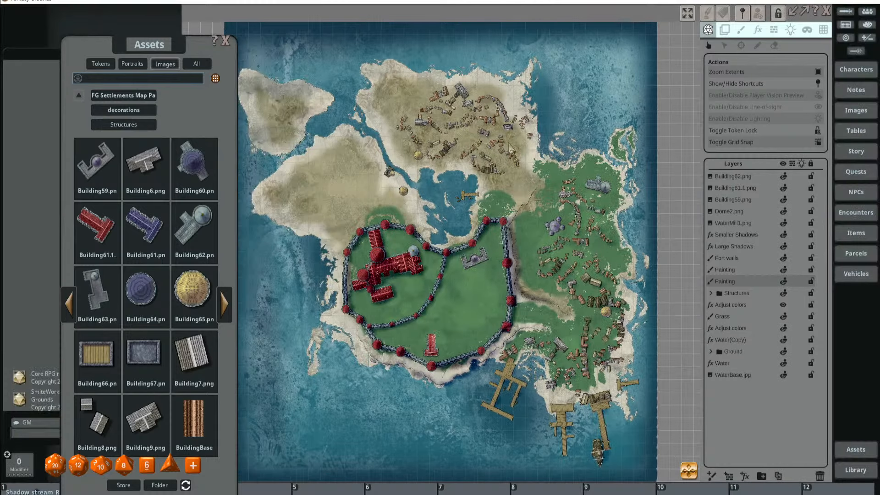
scroll(527, 231, "up", 2)
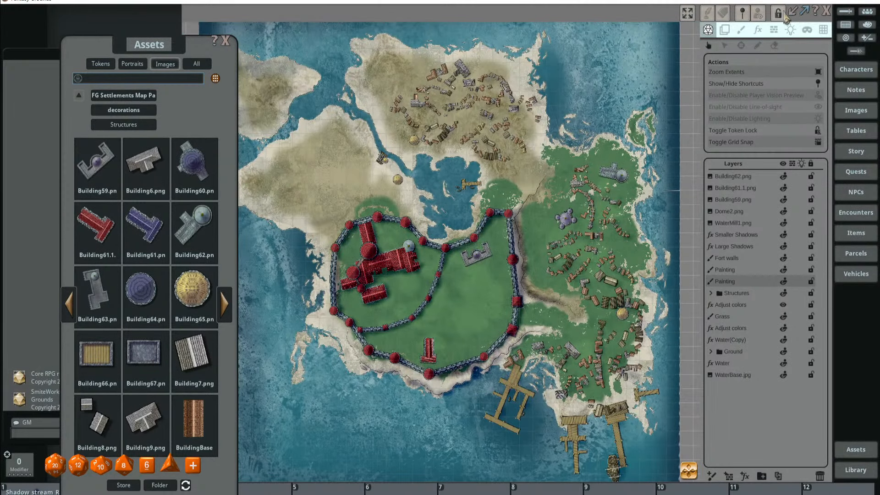
scroll(456, 213, "up", 1)
left_click_drag(154, 43, 100, 31)
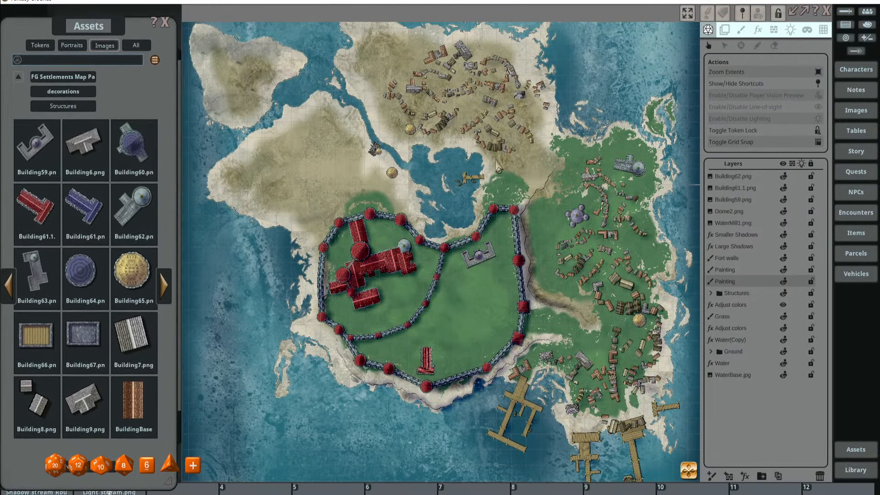
- Examine the walled fort, its courtyard and the surrounding coast for places to add more buildings
scroll(468, 248, "up", 2)
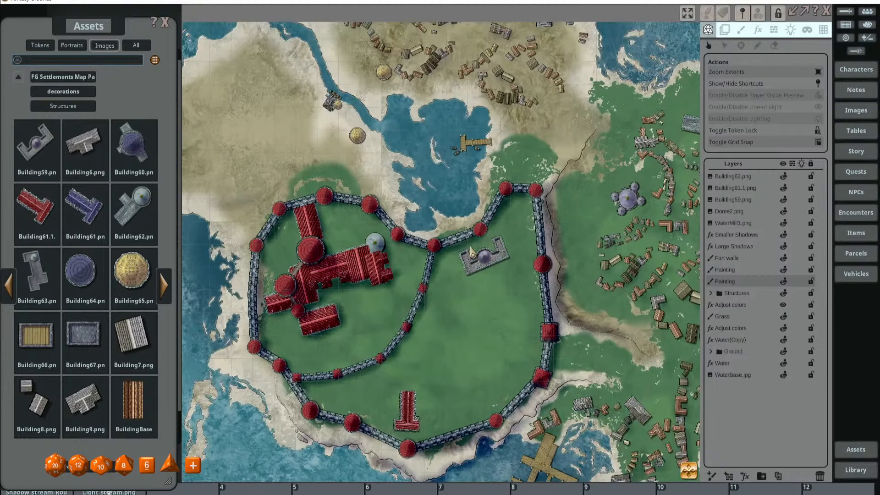
scroll(578, 245, "down", 3)
left_click_drag(602, 252, 572, 260)
scroll(438, 230, "up", 2)
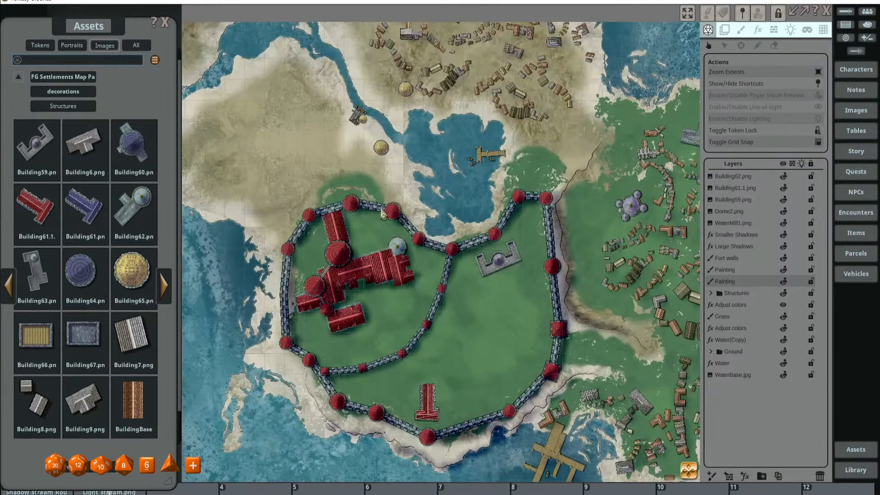
scroll(348, 229, "down", 3)
scroll(325, 233, "up", 4)
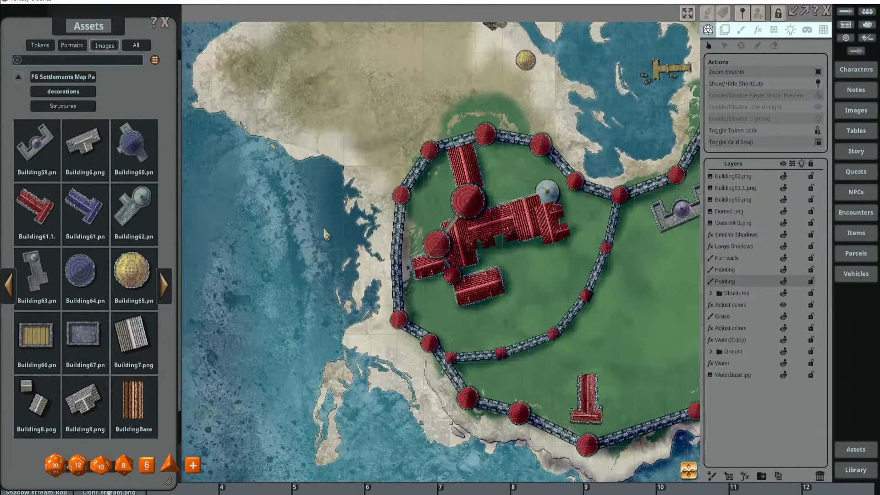
scroll(362, 229, "down", 2)
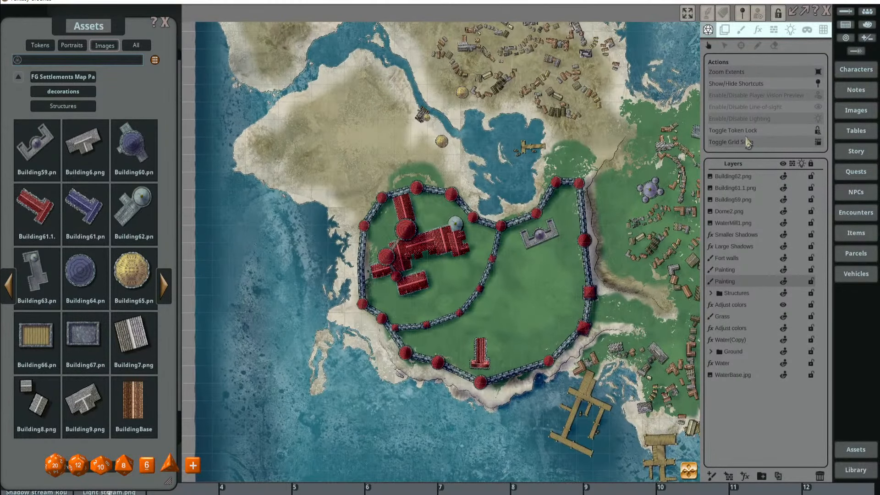
scroll(492, 226, "up", 2)
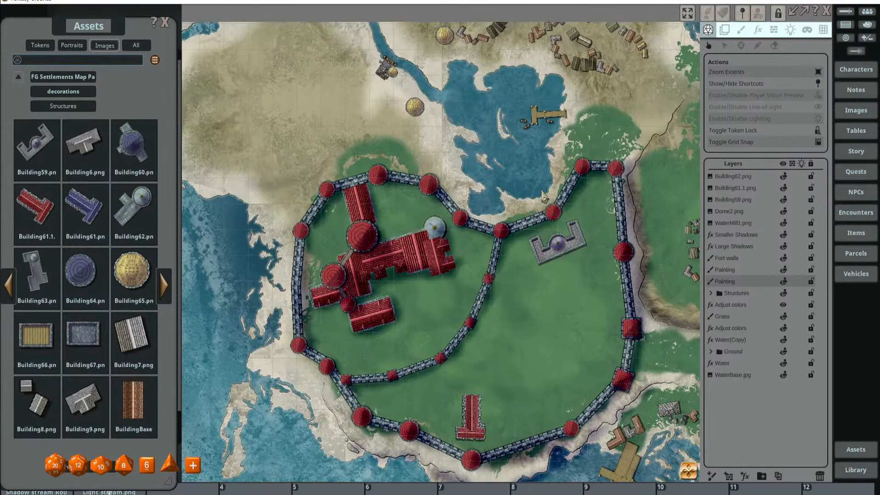
scroll(544, 197, "down", 1)
scroll(452, 208, "down", 2)
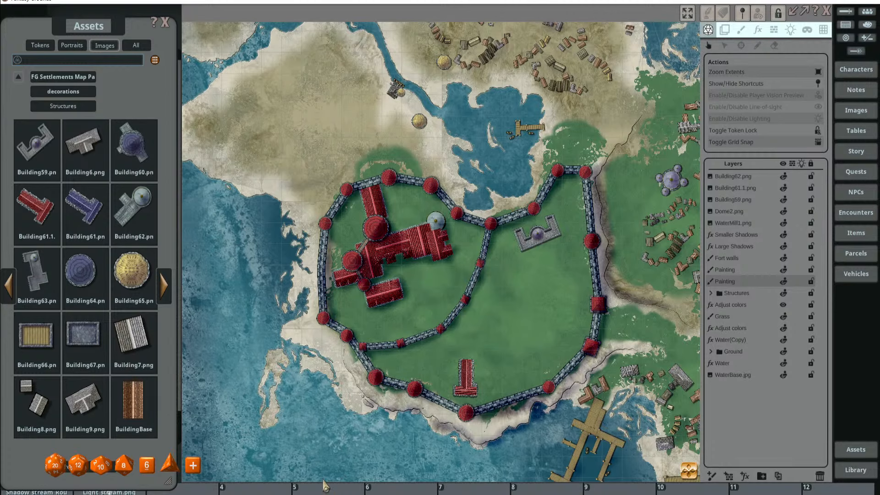
- Settle the Assets window over the chat area and go back to the structures page with Building46 to Building58
left_click_drag(98, 26, 121, 16)
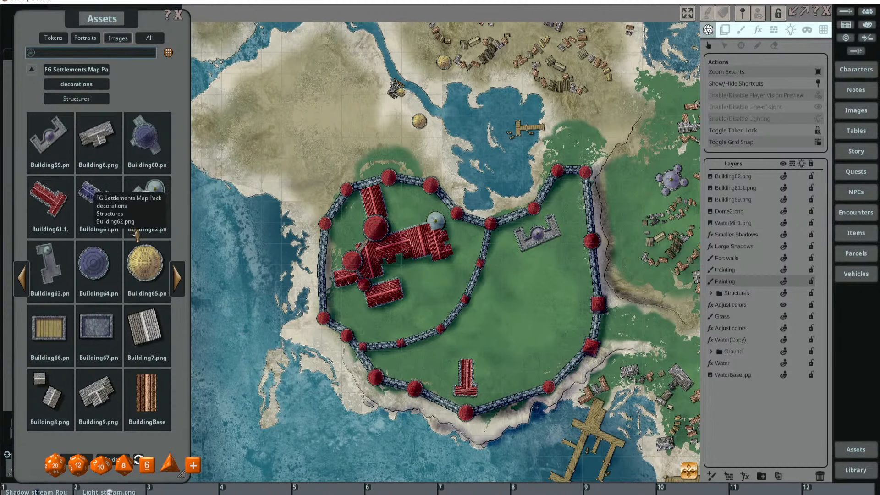
left_click_drag(115, 22, 105, 20)
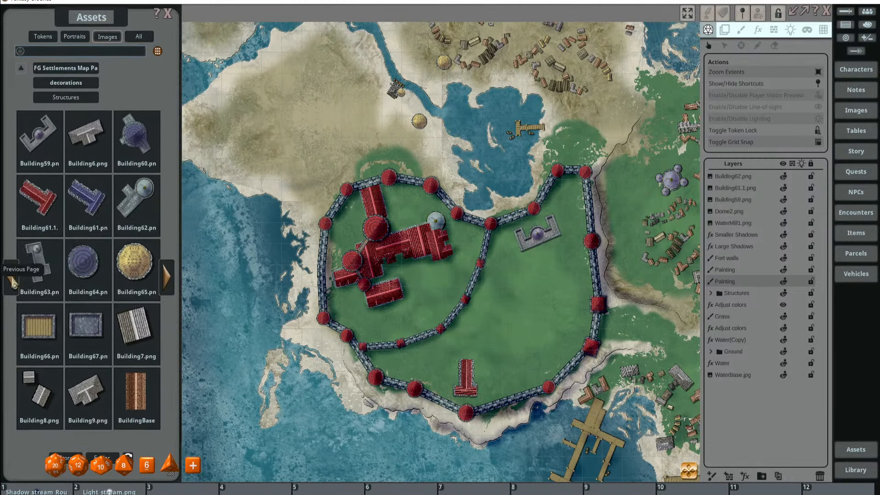
left_click(11, 276)
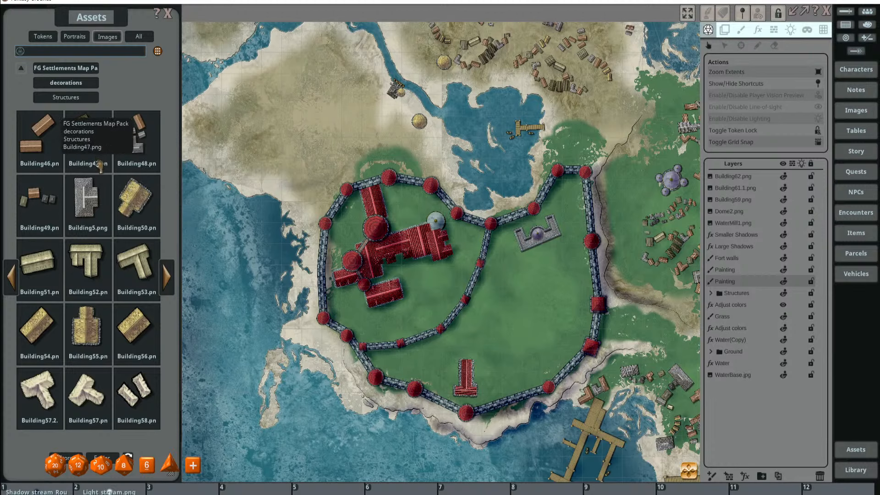
- Add Building50 to the fort courtyard, set its width to 1.0 and place it just east of the southern red-roofed building
left_click_drag(136, 204, 572, 316)
scroll(572, 318, "up", 3)
left_click(753, 72)
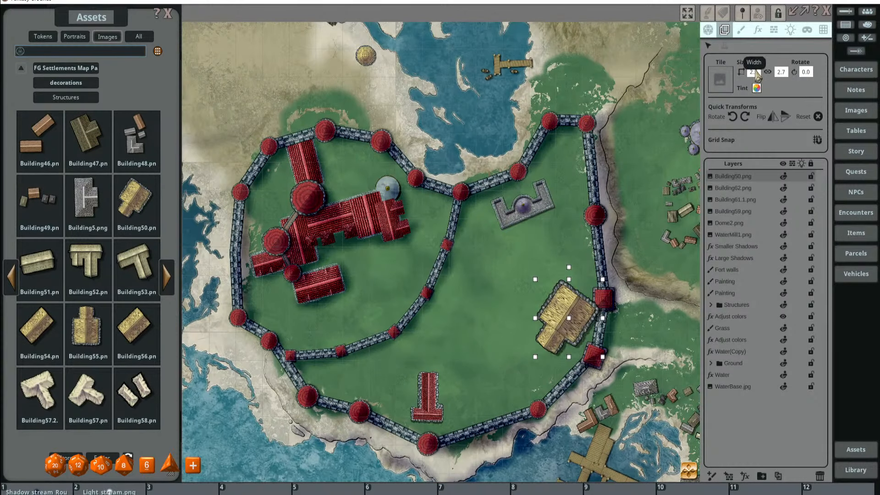
type("1")
key("Return")
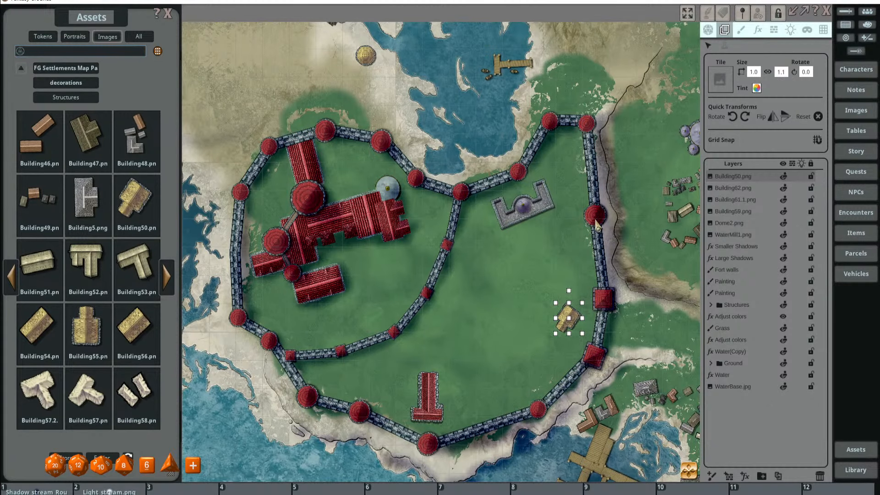
left_click_drag(569, 319, 482, 402)
- Add Building48 to the southern courtyard, set its width to 1.0 and place it just north-east of the golden-roofed house
scroll(502, 373, "down", 3)
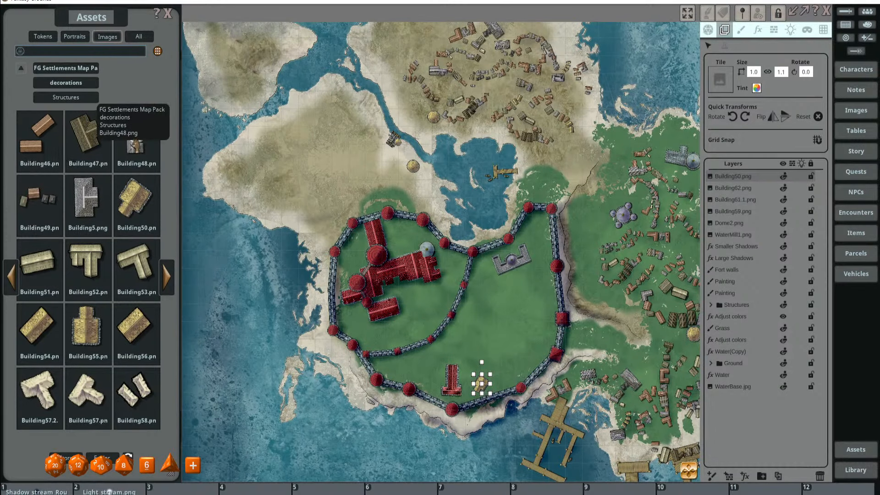
left_click_drag(456, 332, 510, 375)
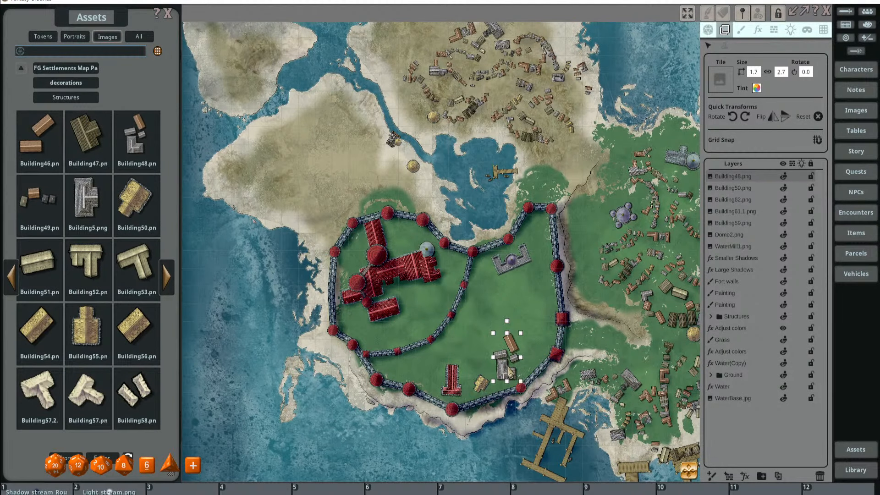
left_click(755, 72)
type("1")
key("Return")
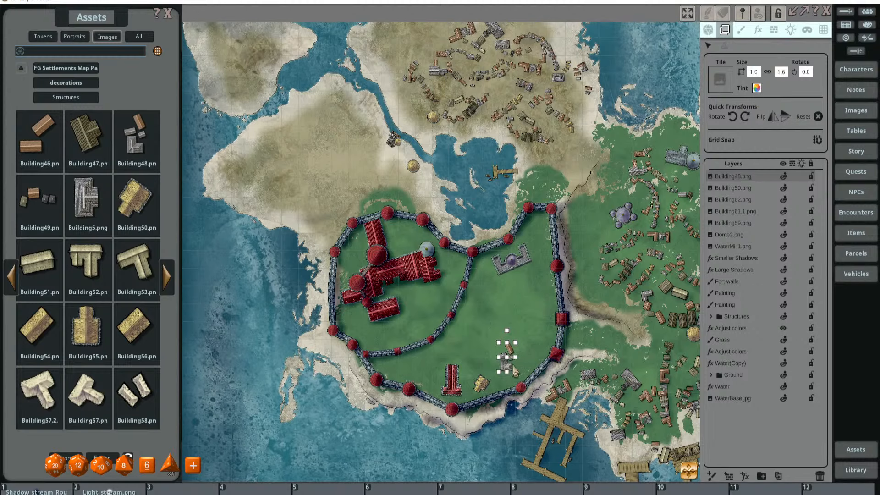
left_click_drag(514, 371, 505, 381)
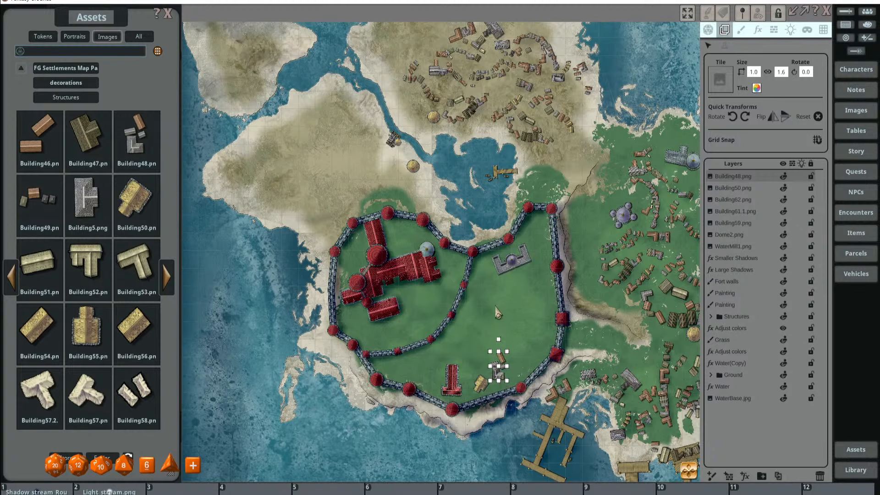
- Add Building52 west of the southern red-roofed building, rotate it to 339.5 and set its width to 1.5
left_click_drag(87, 262, 425, 371)
left_click_drag(424, 340, 427, 368)
left_click(756, 74)
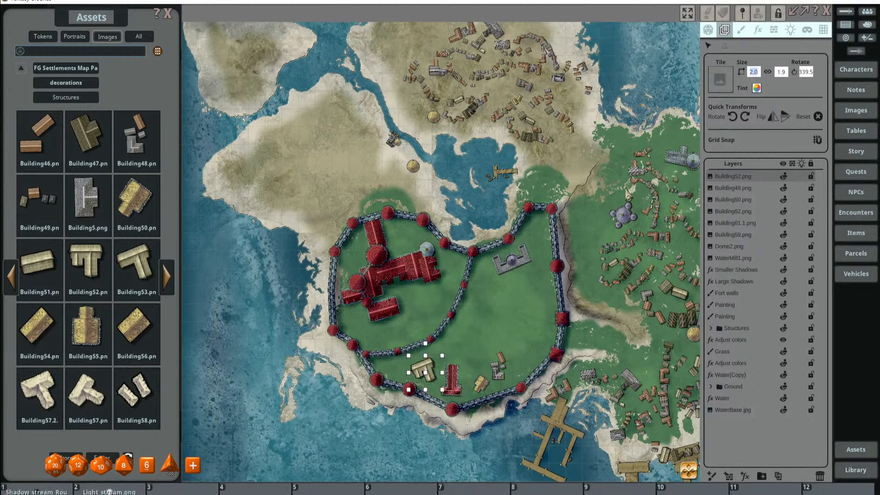
type("1.5")
key("Return")
scroll(457, 365, "up", 5)
scroll(449, 339, "down", 4)
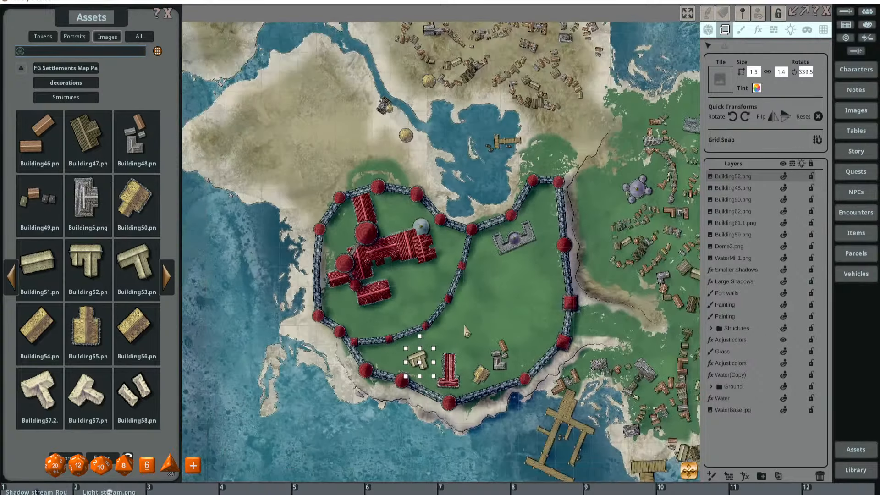
- Add the Building49 house cluster to the courtyard, set its width to 1.5 and place it north-east of the Building48 houses
left_click_drag(471, 346, 440, 317)
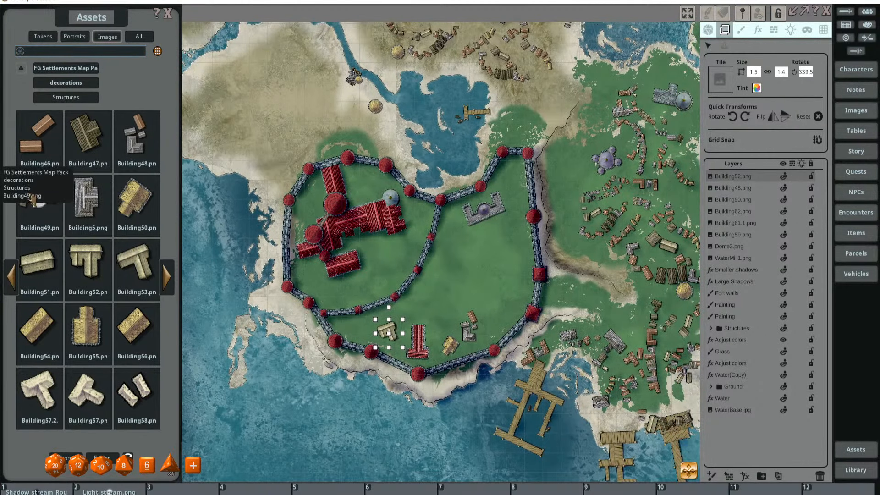
left_click_drag(425, 304, 422, 306)
scroll(423, 310, "up", 2)
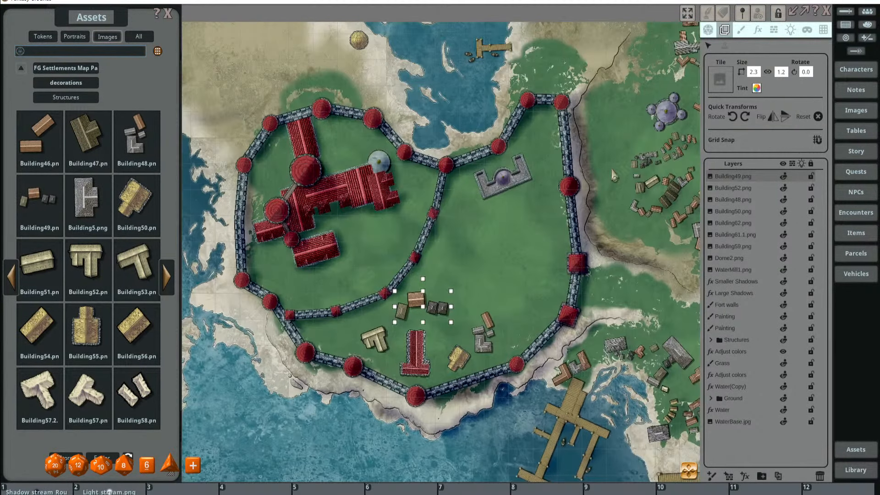
left_click_drag(758, 72, 734, 98)
type("1.5")
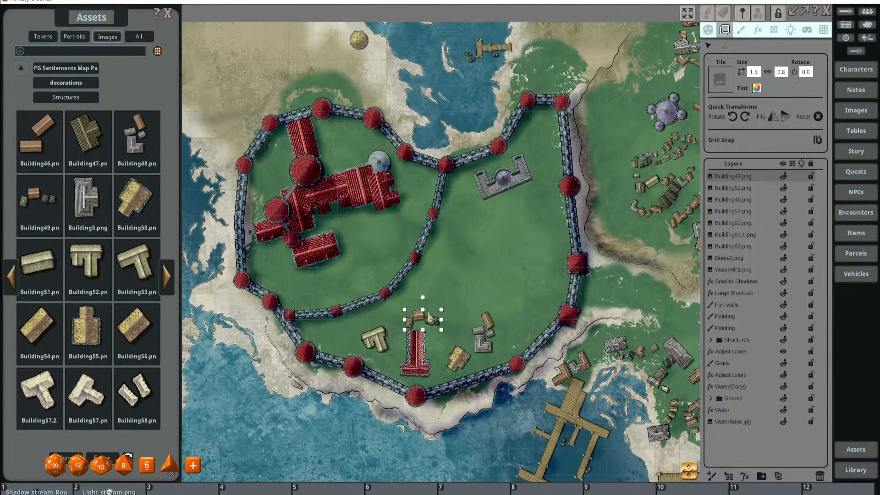
left_click_drag(432, 316, 531, 311)
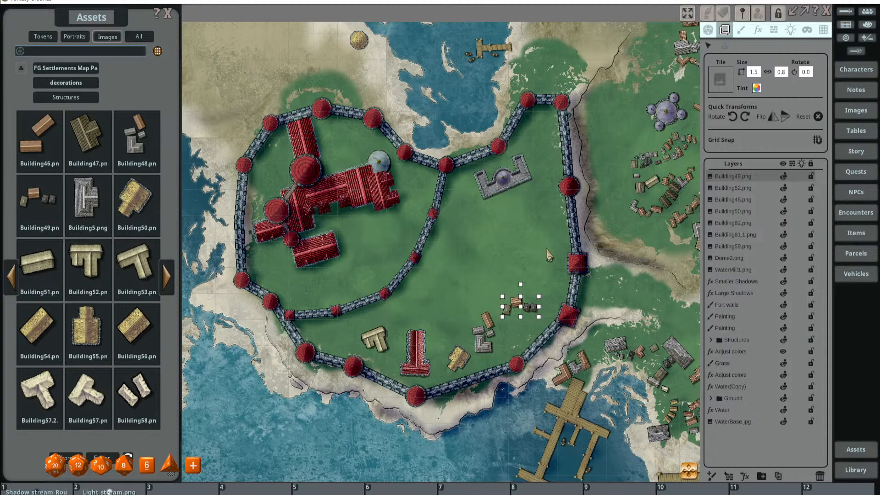
- Filter the structure assets by "tower"
scroll(549, 255, "down", 3)
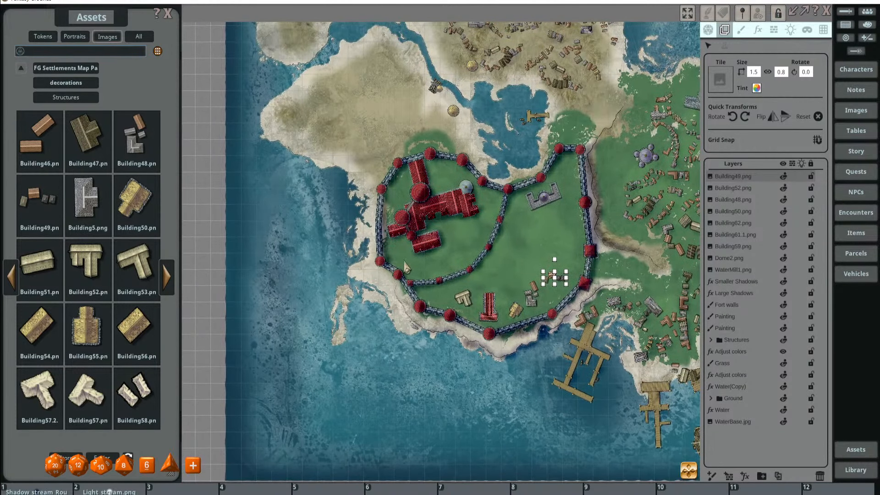
scroll(455, 262, "up", 2)
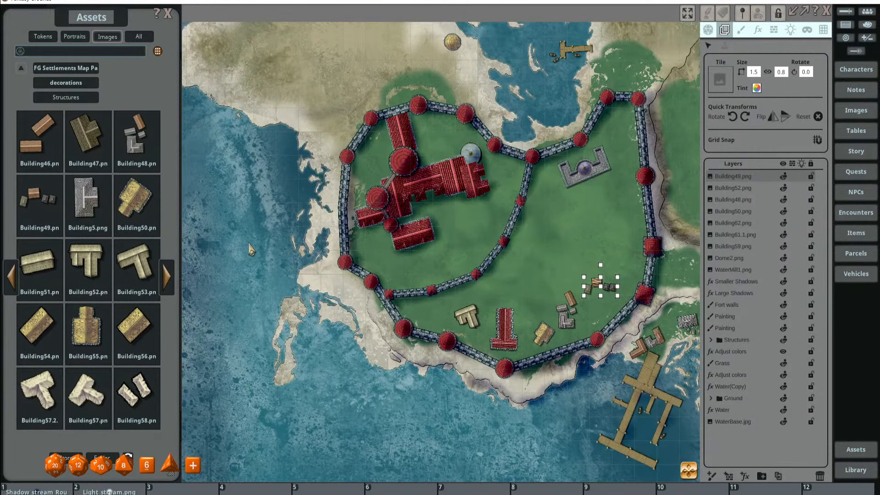
left_click(74, 52)
type("tower")
key("Return")
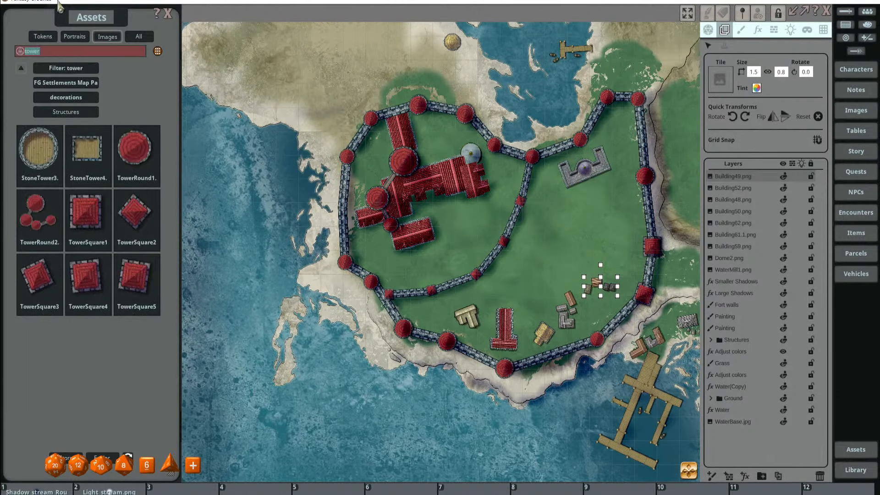
- Move the nine building layers from Building49 through WaterMill1 into the Structures group
left_click_drag(135, 148, 722, 71)
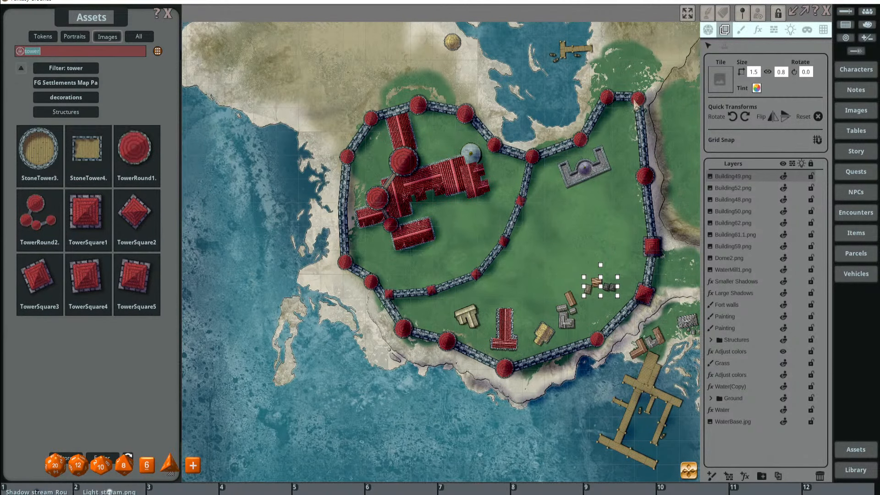
left_click(740, 30)
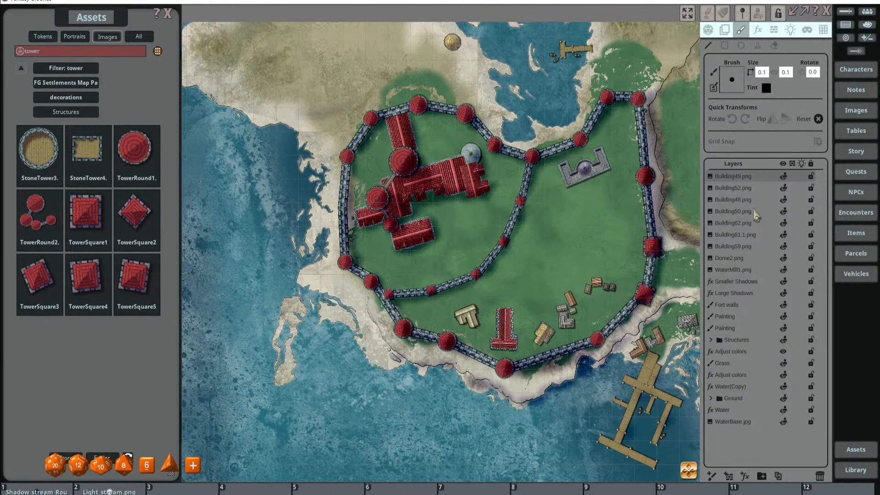
left_click(753, 248, "shift")
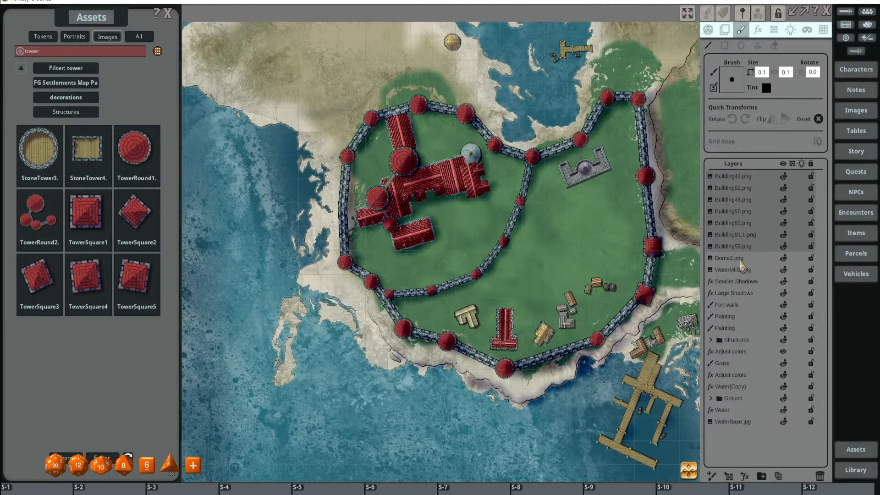
left_click(741, 259, "shift")
left_click(757, 270, "shift")
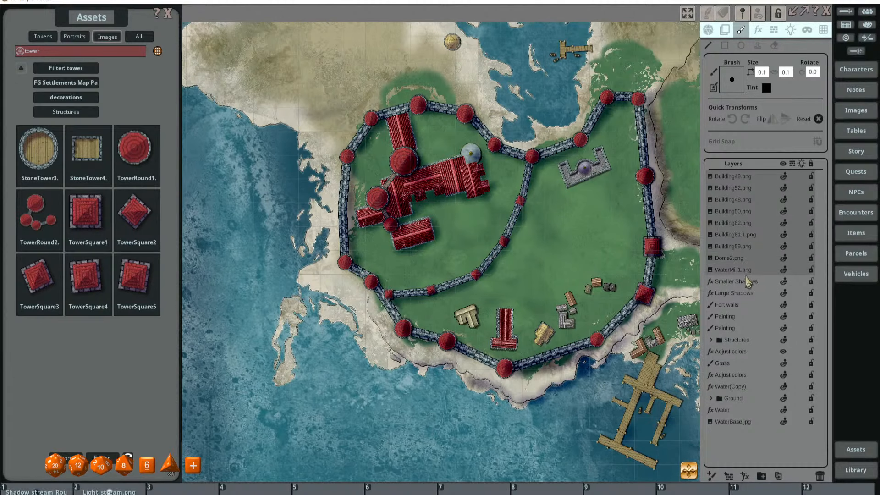
left_click_drag(743, 271, 733, 243)
left_click(712, 339)
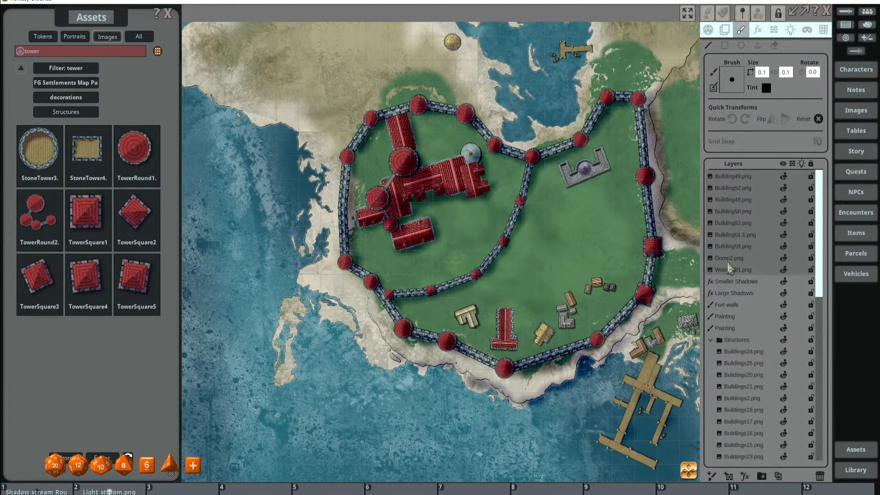
left_click_drag(736, 273, 738, 255)
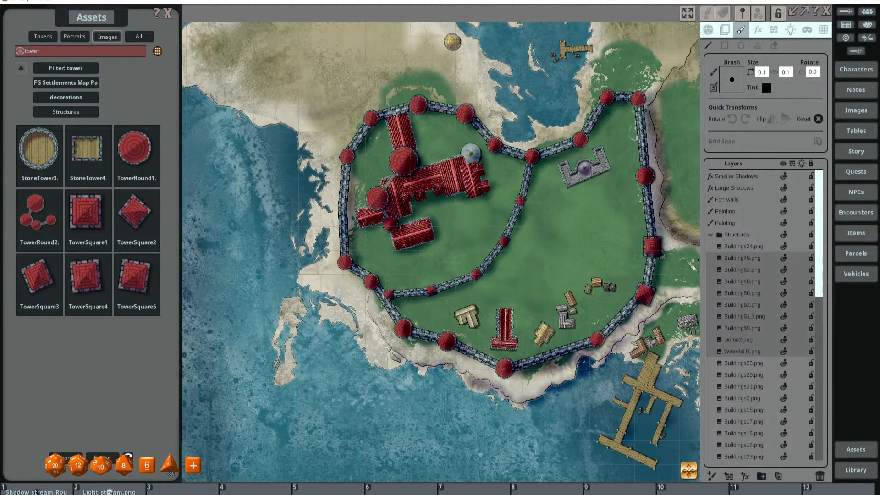
left_click(711, 235)
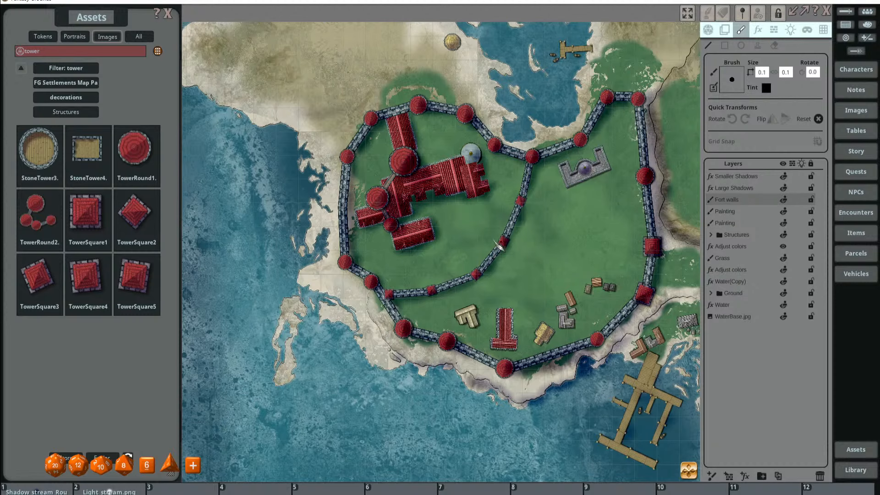
- Stamp a TowerRound1 tower at size 1.0 on the Fort walls layer beside the southern red-roofed building, and reduce the stamp size to 0.8
left_click(757, 46)
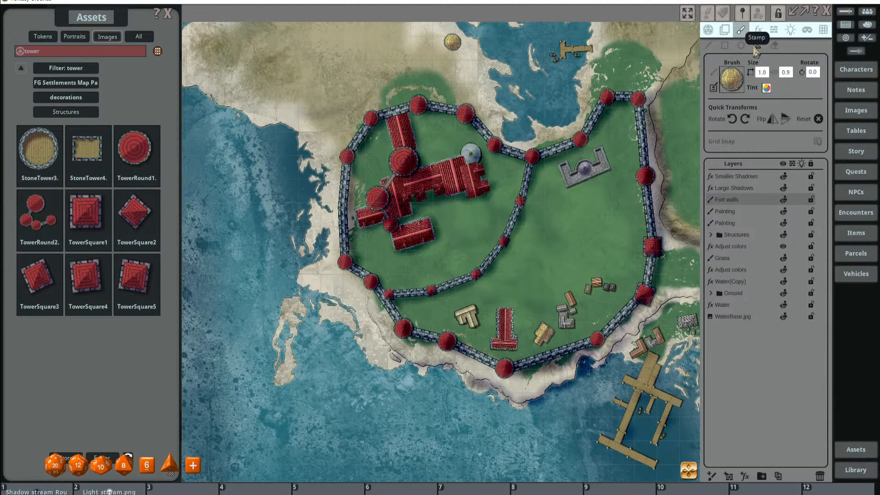
mouse_move(133, 153)
left_mouse_down()
mouse_move(731, 136)
mouse_move(731, 78)
left_mouse_up()
scroll(498, 338, "up", 2)
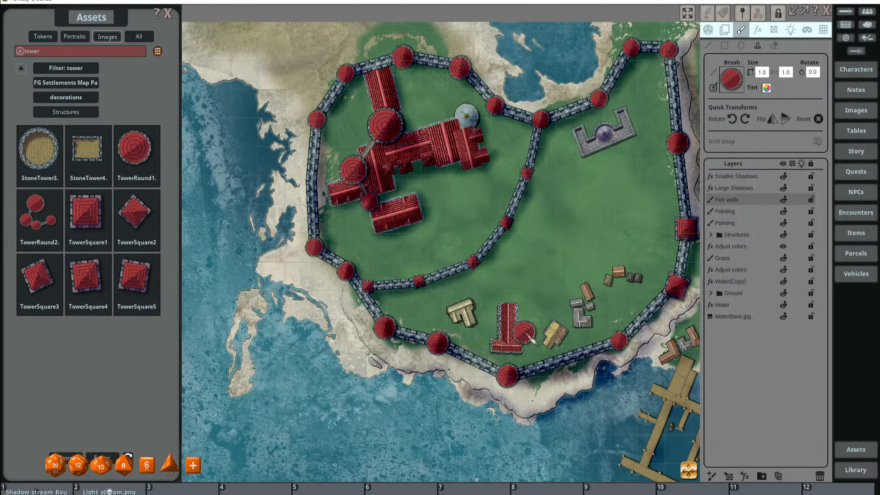
scroll(464, 294, "down", 3)
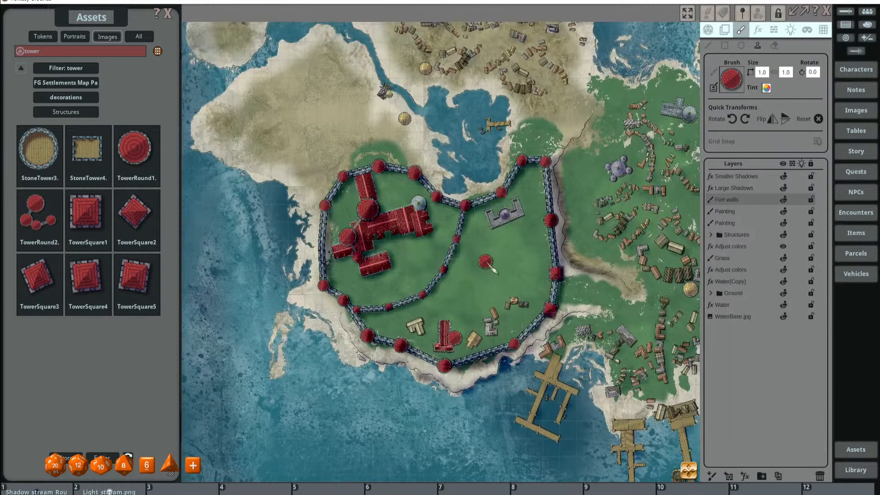
scroll(484, 261, "down", 2)
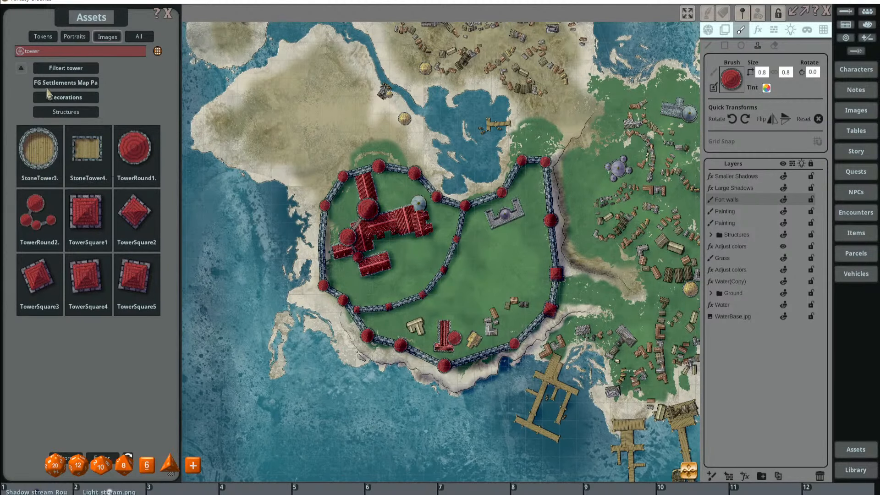
- Clear the tower filter and browse the structure assets to the page with Buildings15 to Buildings27
left_click(59, 52)
key("BackSpace")
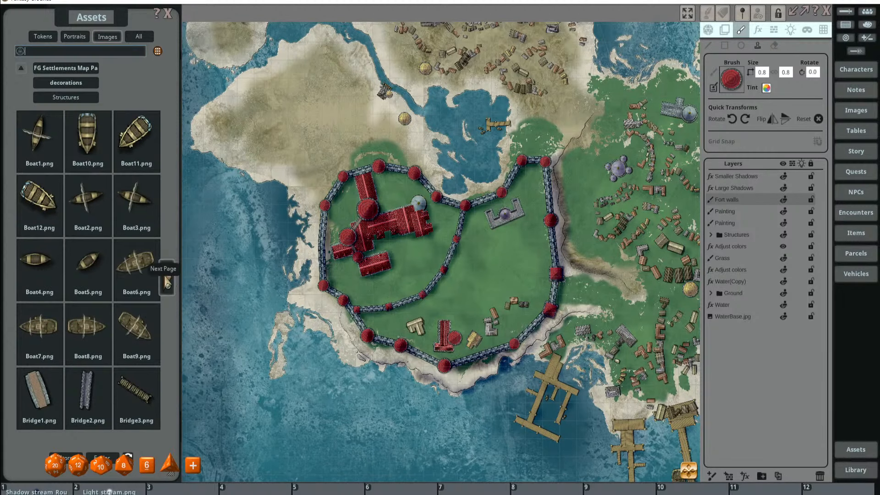
left_click(167, 280)
left_click(168, 280)
left_click(167, 280)
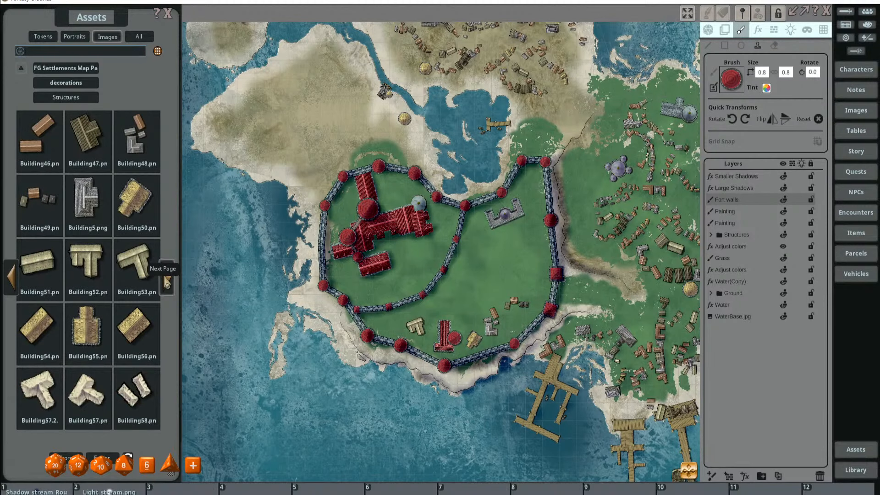
left_click(167, 280)
left_click(12, 279)
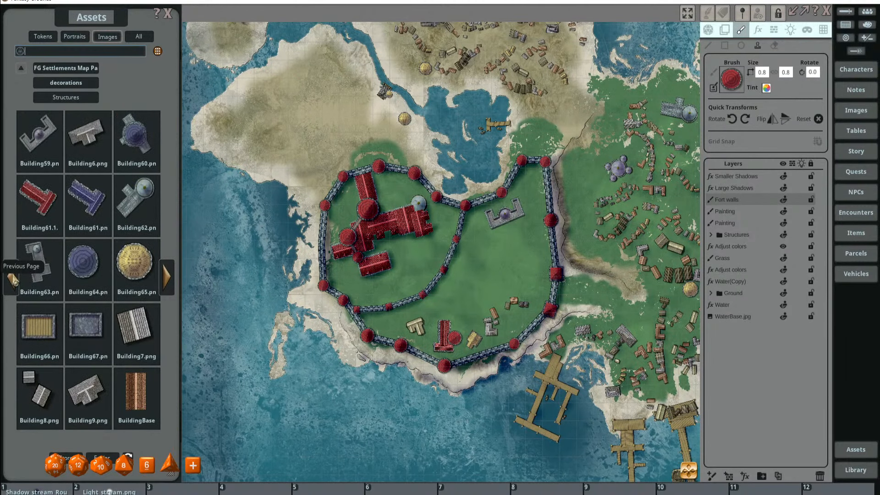
left_click(168, 279)
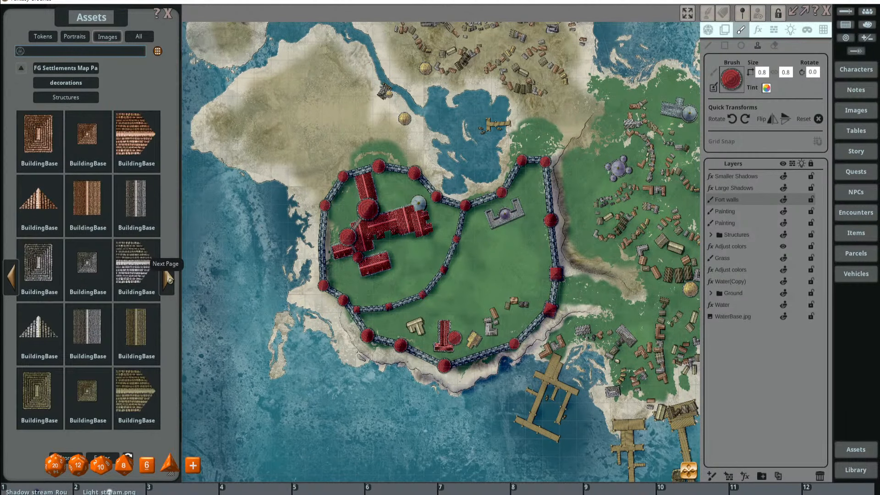
left_click(167, 279)
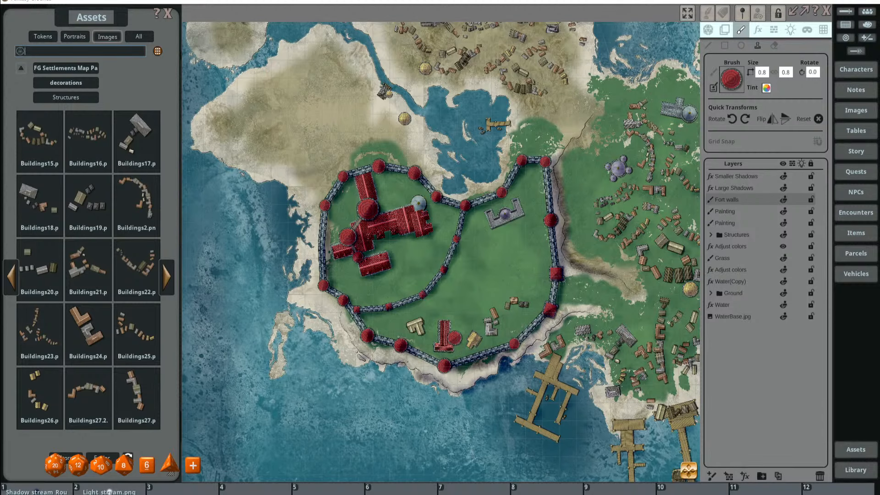
- Preview Buildings20, add it to the eastern courtyard, set its width to 2.0 and place it just south of the grey domed building
left_click(39, 266)
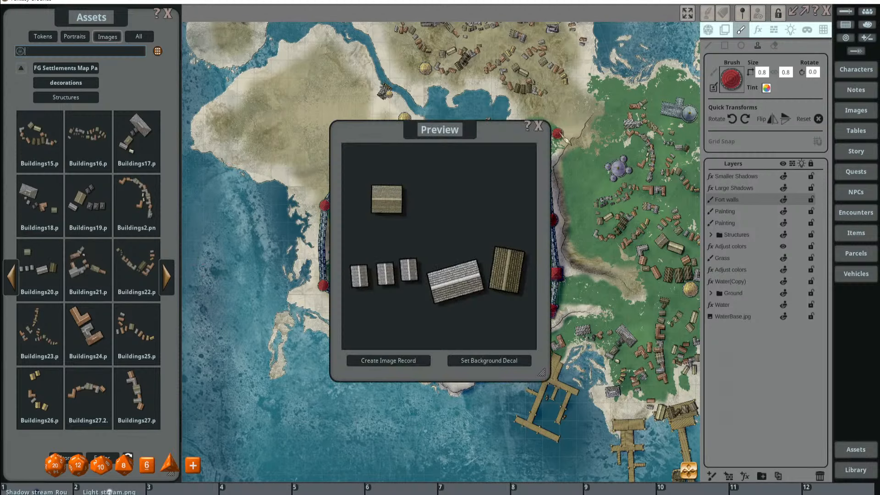
left_click(540, 128)
left_click_drag(55, 268, 527, 258)
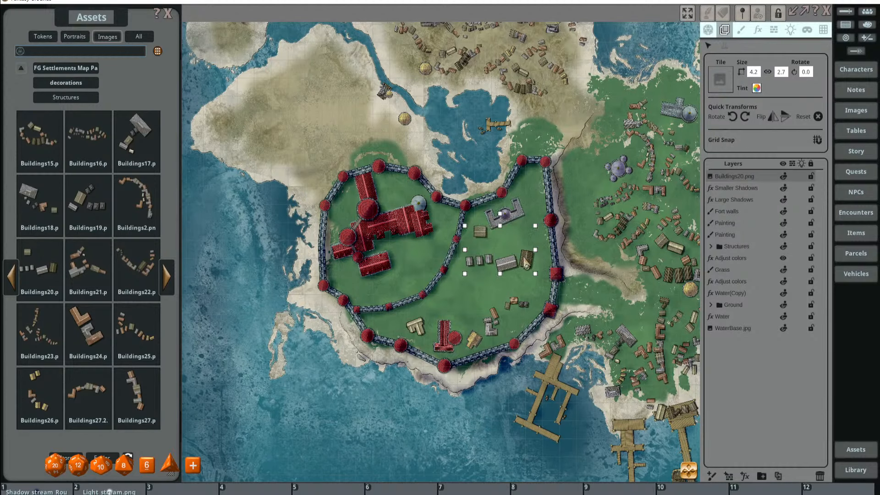
left_click(757, 73)
type("2")
key("Return")
scroll(521, 275, "up", 2)
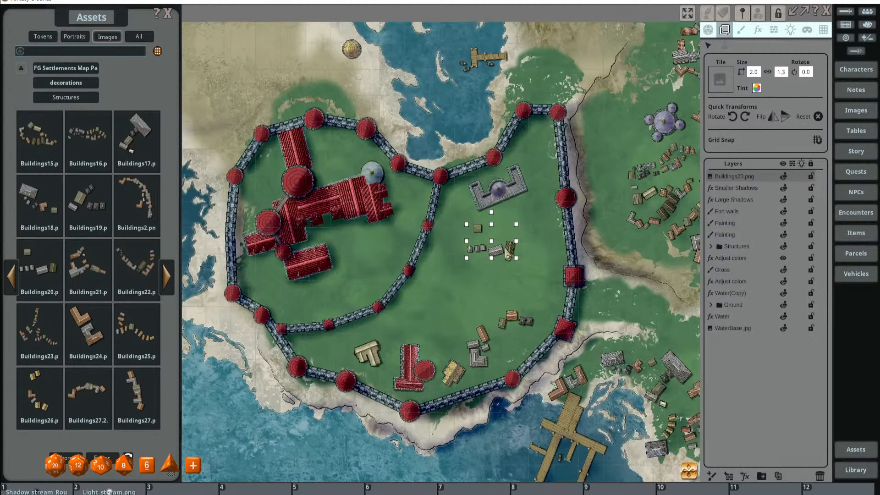
left_click_drag(500, 255, 489, 230)
scroll(488, 228, "down", 3)
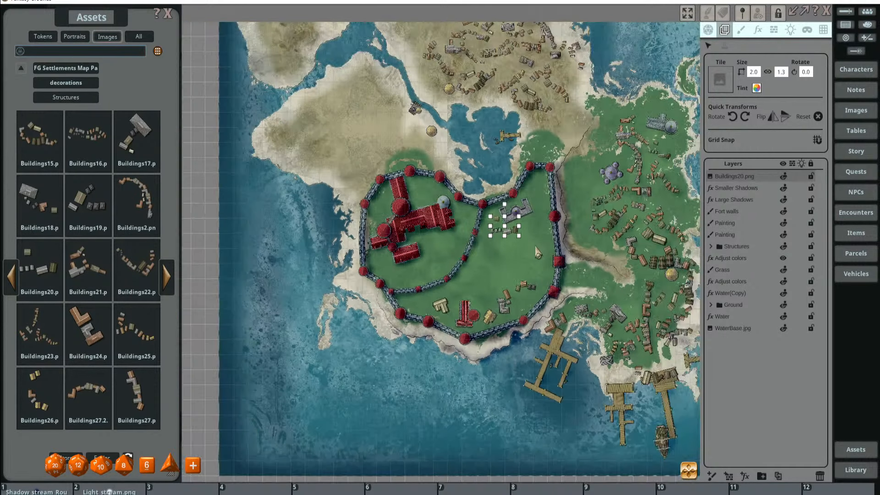
- Move the Building49 house cluster north to sit just south-west of the Buildings20 houses
scroll(500, 238, "up", 3)
left_click(503, 272)
left_click_drag(507, 270, 466, 203)
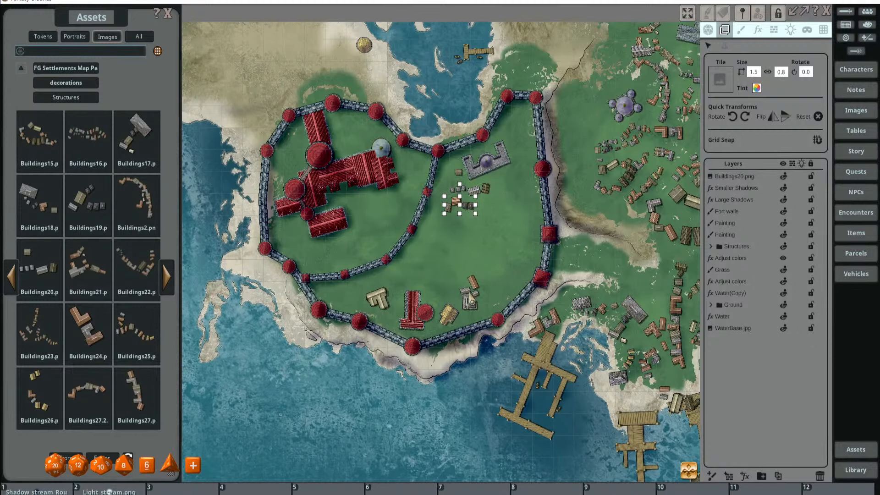
- Move the golden-roofed house to the east side of the Building48 houses and shift Building52 closer to the southern red-roofed building
left_click(472, 305)
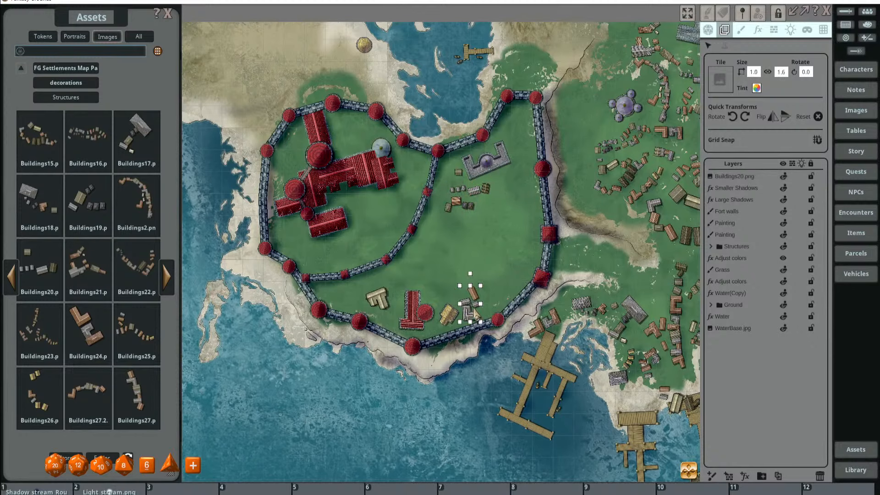
left_click_drag(449, 315, 494, 294)
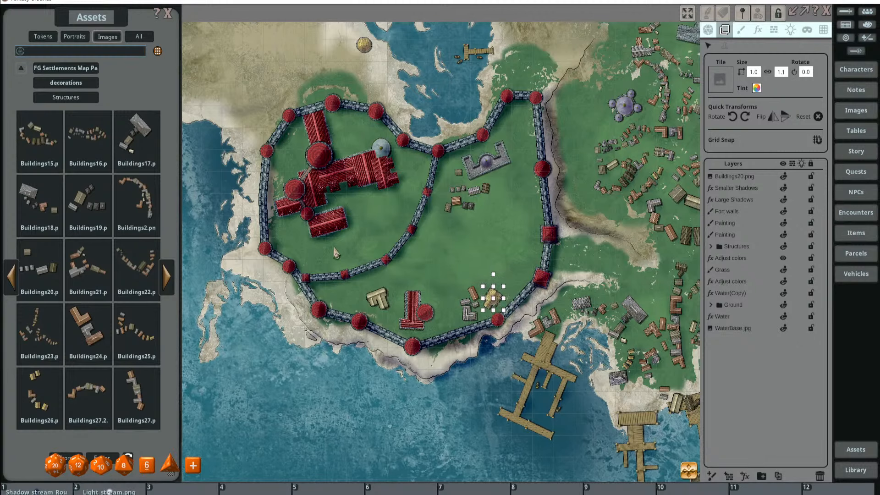
left_click(382, 299)
mouse_move(381, 300)
left_mouse_down()
mouse_move(389, 311)
mouse_move(386, 300)
left_mouse_up()
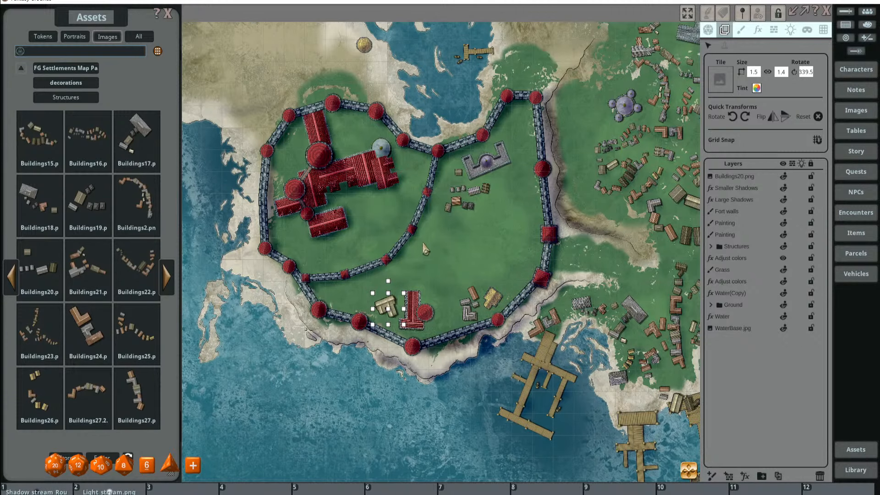
- Add the Buildings12 cluster to the eastern courtyard, set its width to 3.0 and place it south-east of the Buildings20 houses
scroll(472, 247, "down", 5)
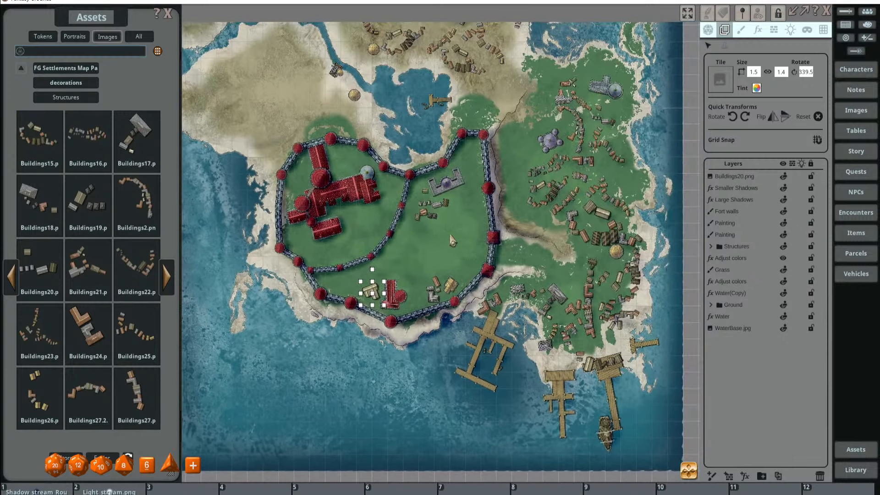
scroll(415, 234, "up", 3)
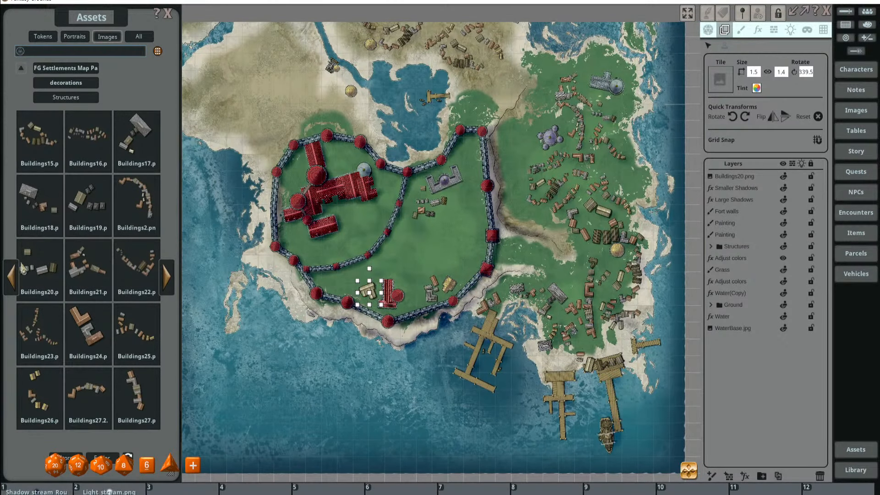
left_click(10, 275)
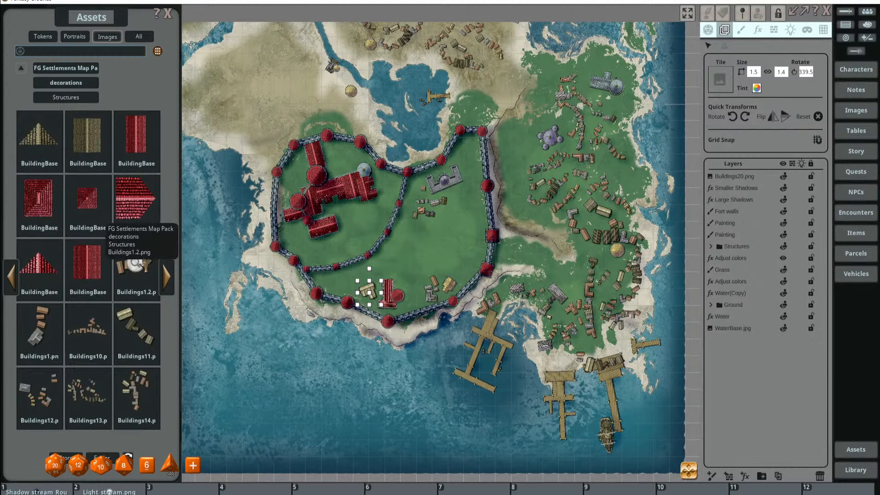
left_click_drag(36, 394, 460, 227)
left_click(753, 71)
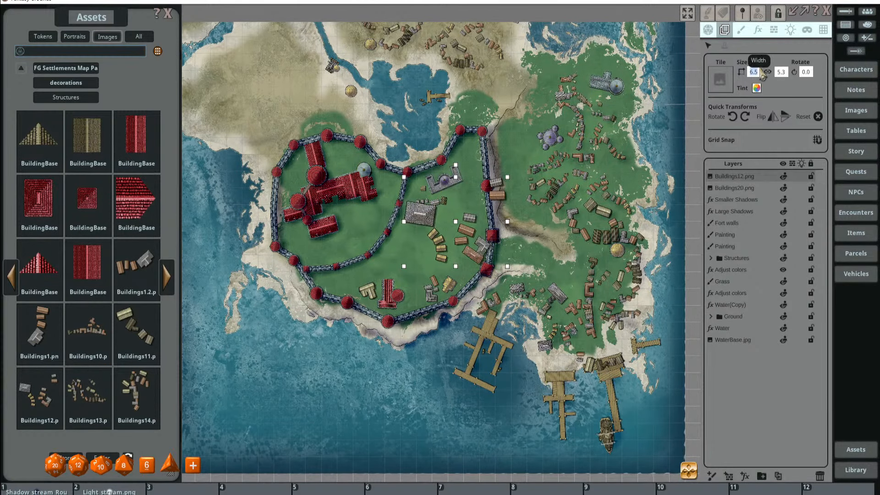
type("3")
key("Return")
scroll(483, 230, "up", 5)
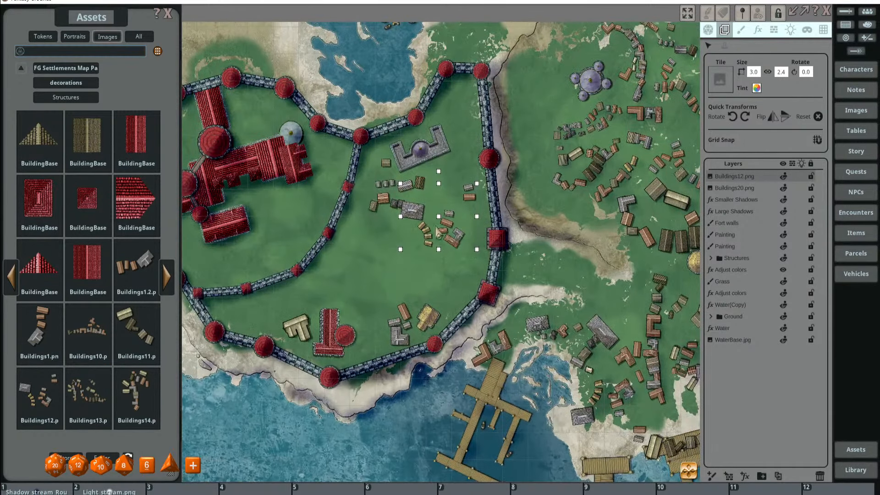
left_click_drag(414, 209, 425, 203)
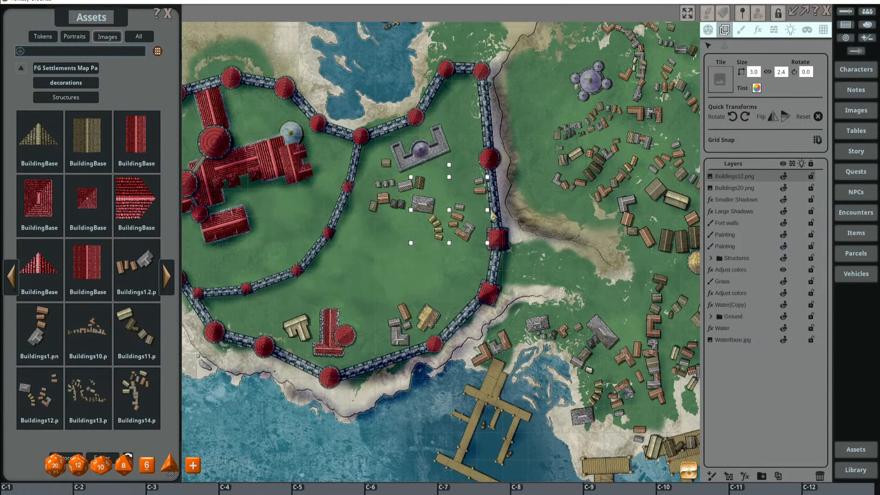
- Shrink the Buildings12 cluster to 2.5 by 2.0 and rotate it to 329.6 so it fits inside the eastern fort wall
left_click_drag(487, 212, 481, 211)
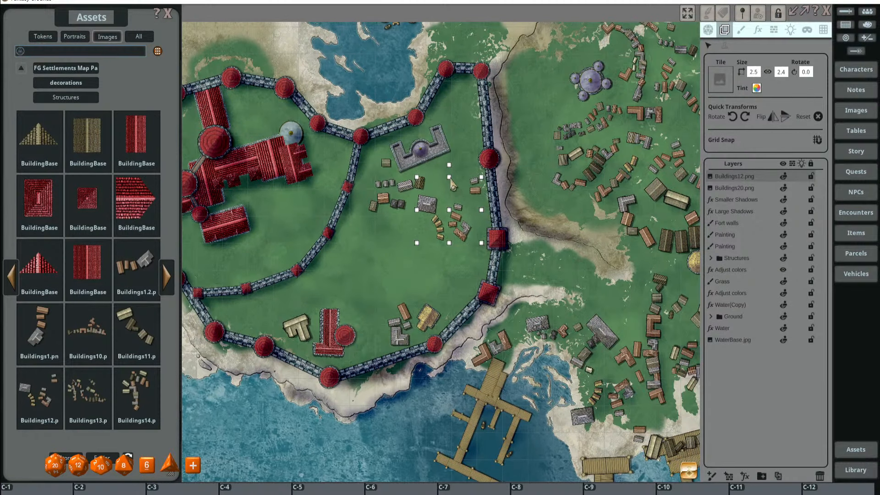
left_click_drag(449, 183, 431, 206)
left_click_drag(445, 166, 448, 165)
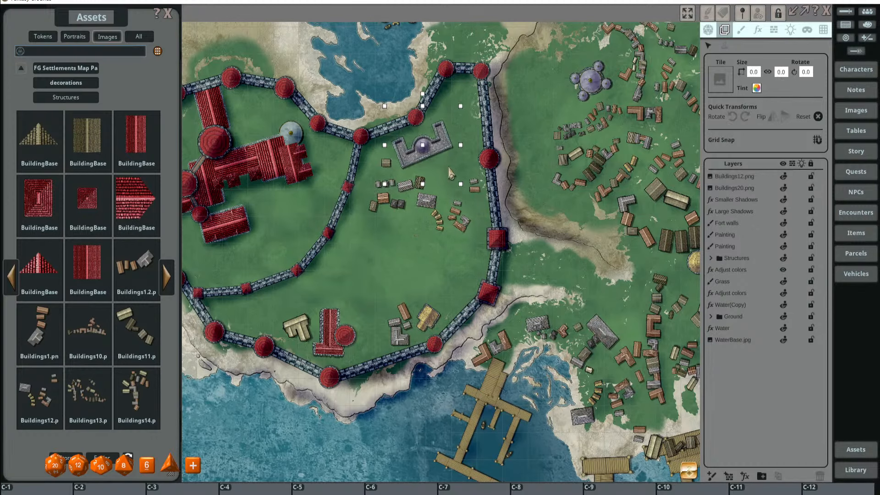
left_click(456, 215)
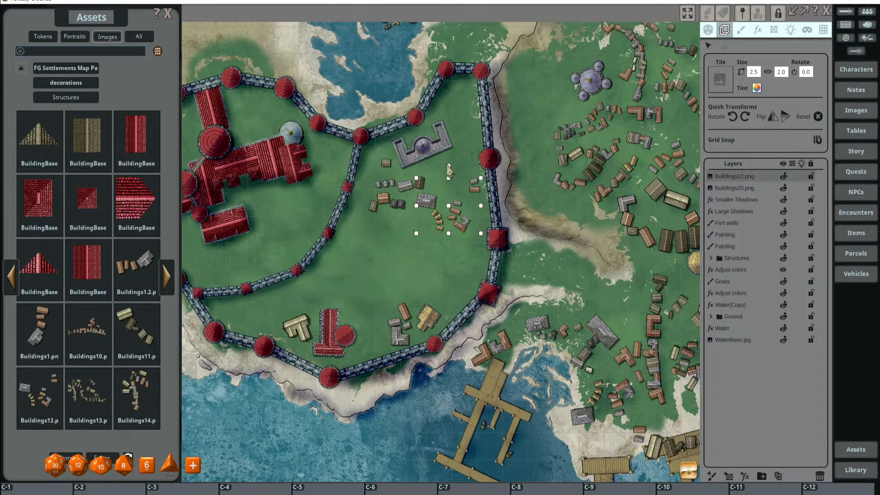
left_click_drag(448, 169, 439, 208)
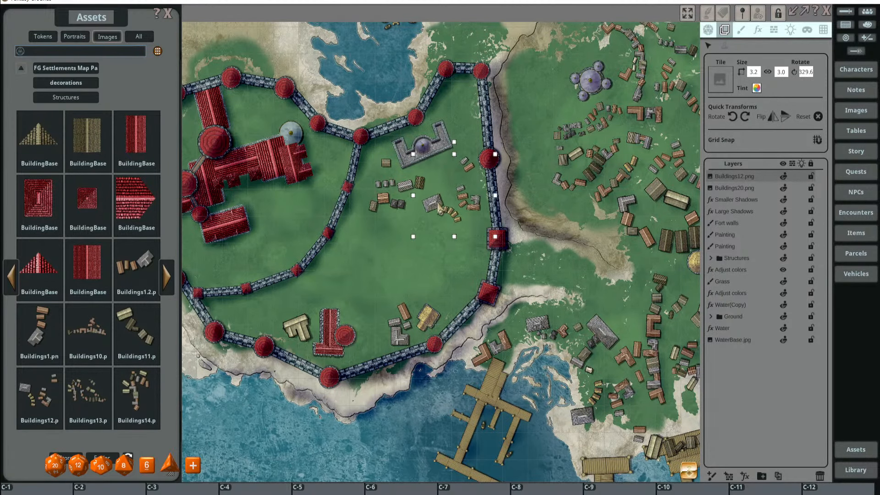
scroll(493, 204, "down", 4)
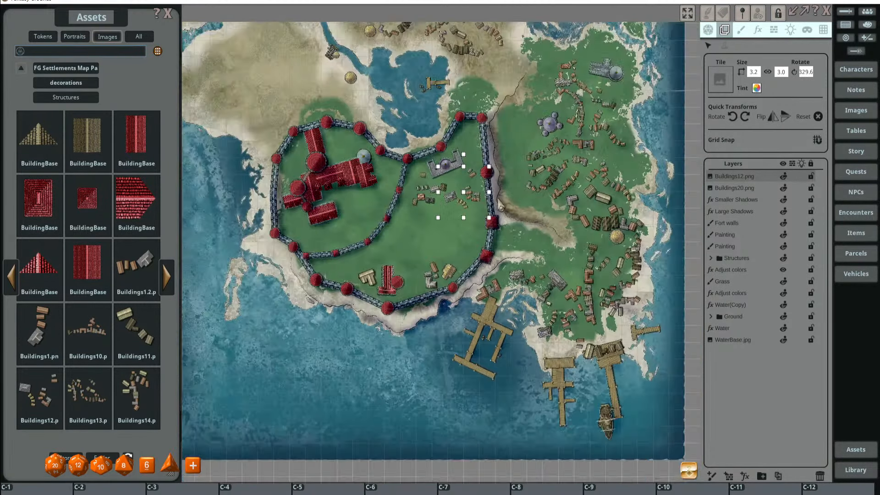
- Move the Buildings12 and Buildings20 layers into the Structures folder and collapse the folder
scroll(500, 207, "down", 3)
scroll(477, 197, "up", 3)
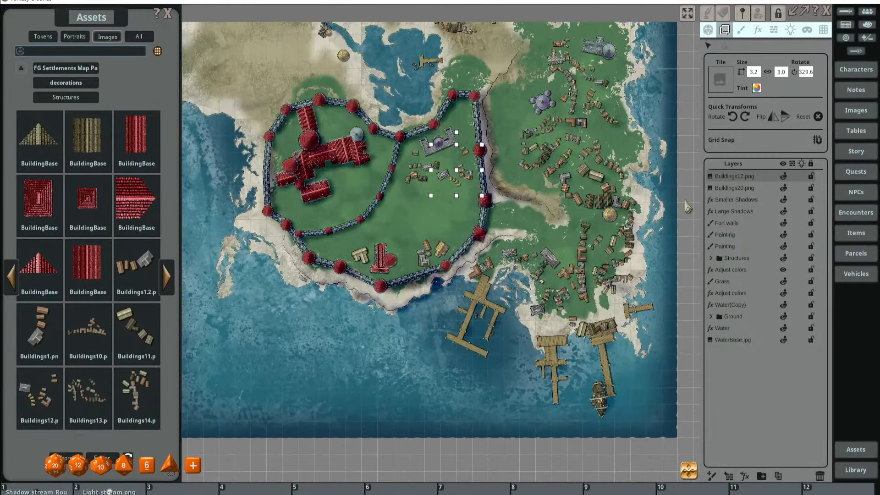
left_click(734, 188)
left_click(711, 258)
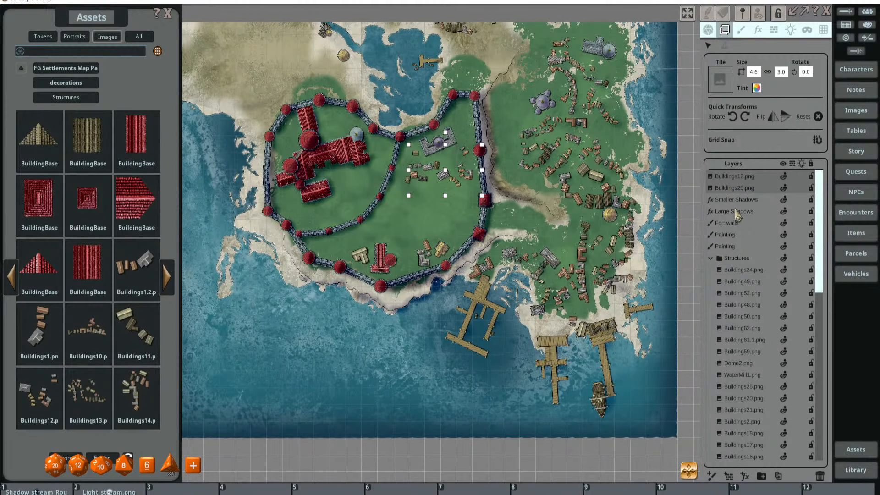
left_click_drag(736, 197, 733, 258)
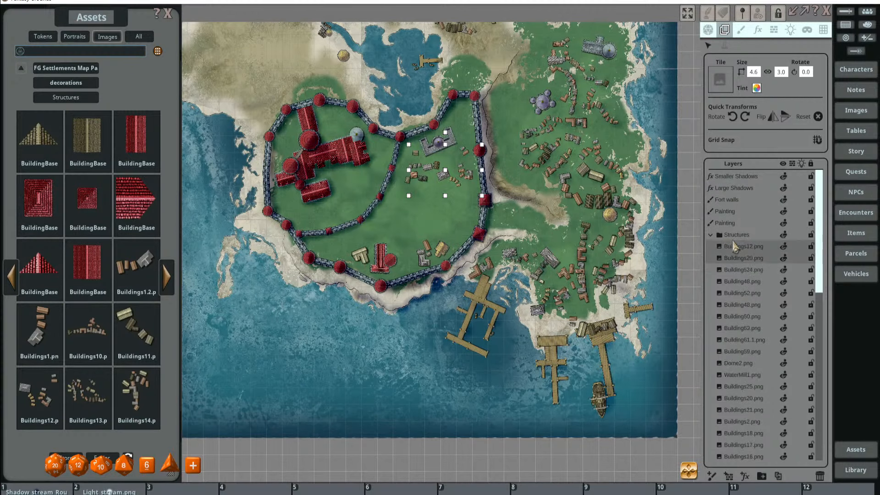
left_click(710, 235)
- On the Smaller Shadows layer, mask in shadows beside the southern red-roofed building's round tower and the neighbouring grey house
left_click(747, 188)
left_click(731, 176)
scroll(397, 211, "up", 3)
left_click_drag(397, 206, 421, 143)
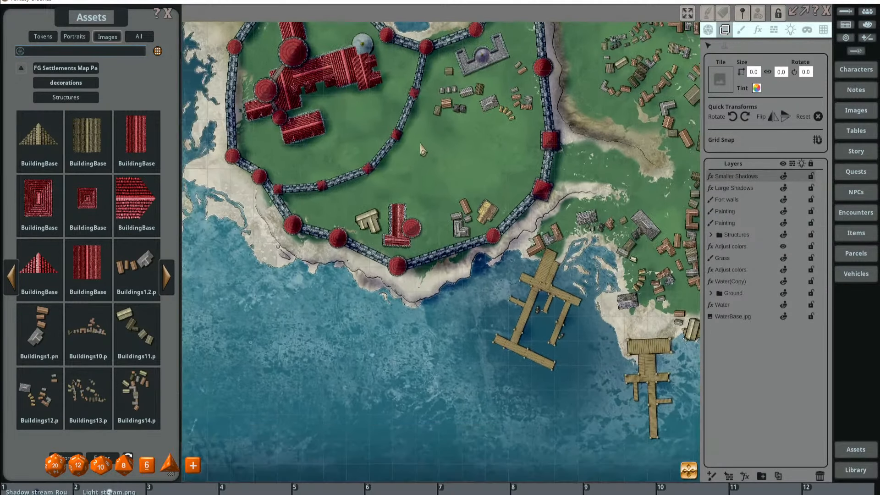
left_click(758, 30)
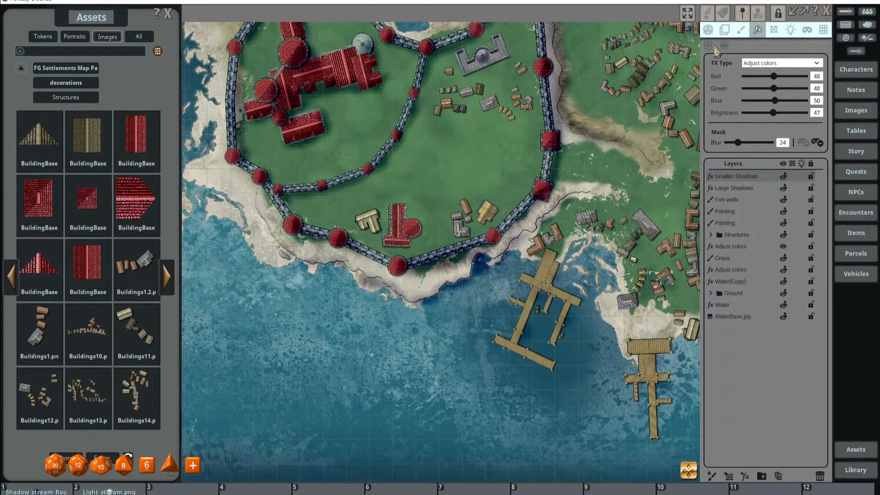
scroll(401, 239, "up", 2)
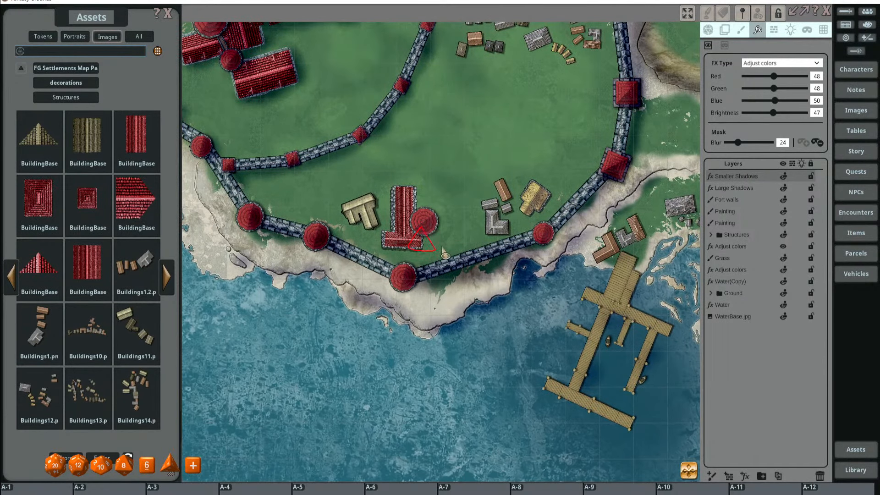
mouse_move(425, 239)
left_mouse_down()
mouse_move(414, 245)
mouse_move(429, 237)
left_mouse_up()
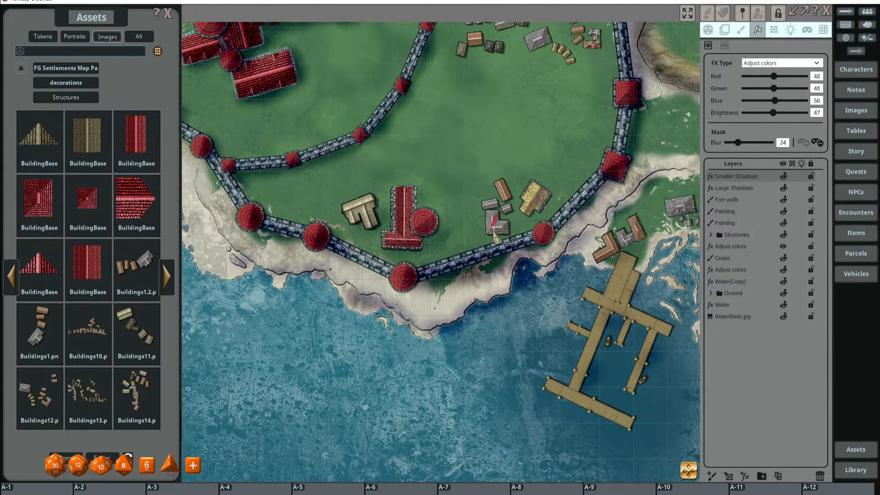
- Mask in small shadows beside the domed grey building and the surrounding houses in the northern courtyard
left_click_drag(576, 139, 518, 303)
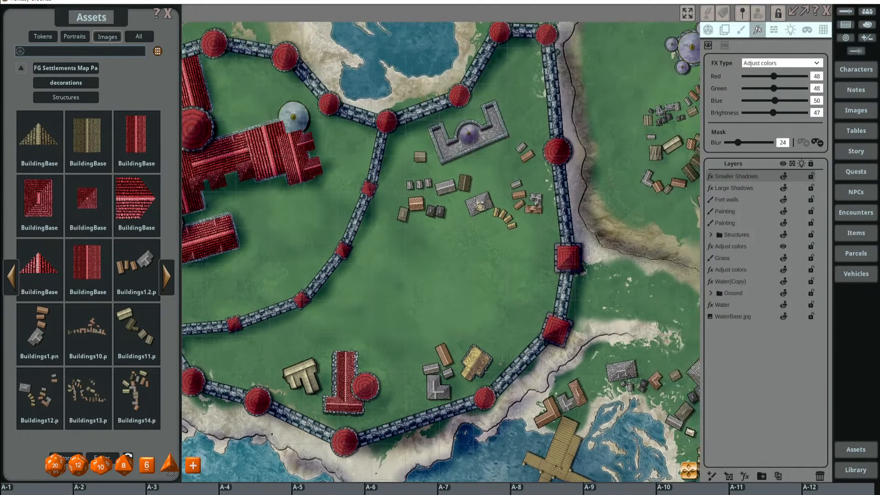
mouse_move(500, 134)
left_mouse_down()
mouse_move(450, 163)
mouse_move(487, 131)
left_mouse_up()
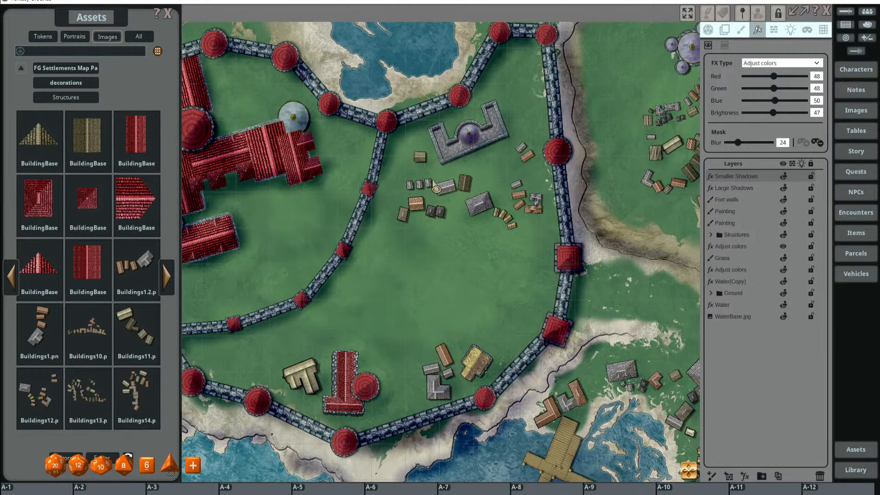
left_click_drag(413, 200, 423, 210)
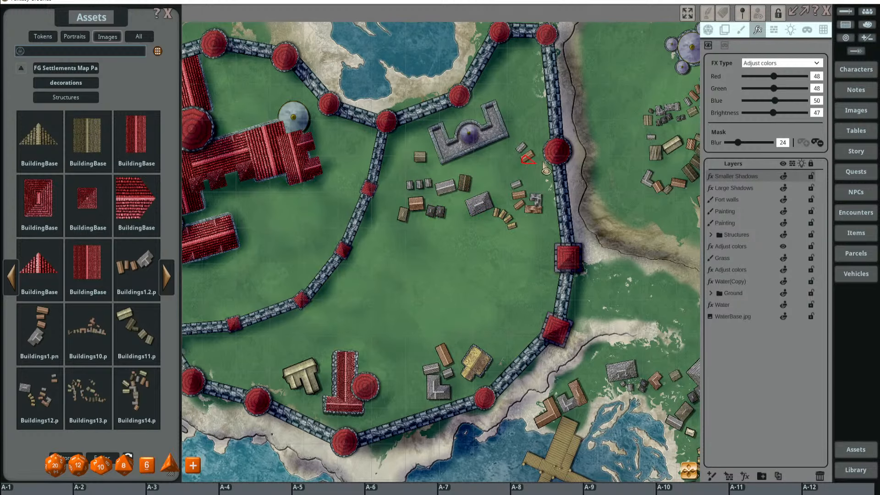
- Examine the shadows and building layout across the fort, the eastern town and the northern settlement
scroll(490, 210, "down", 5)
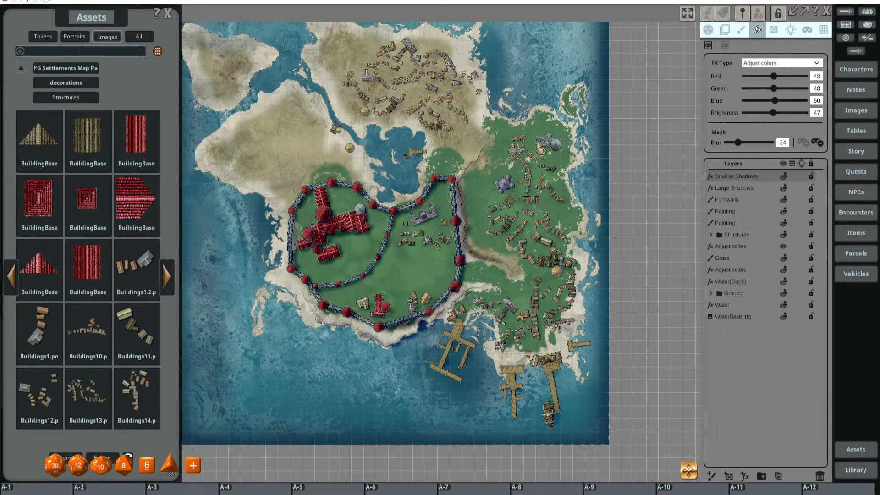
scroll(561, 187, "up", 3)
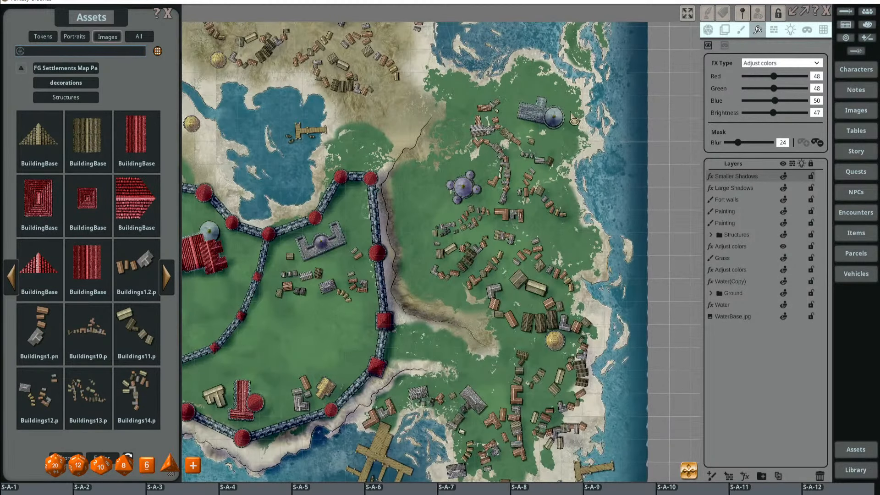
scroll(534, 203, "down", 3)
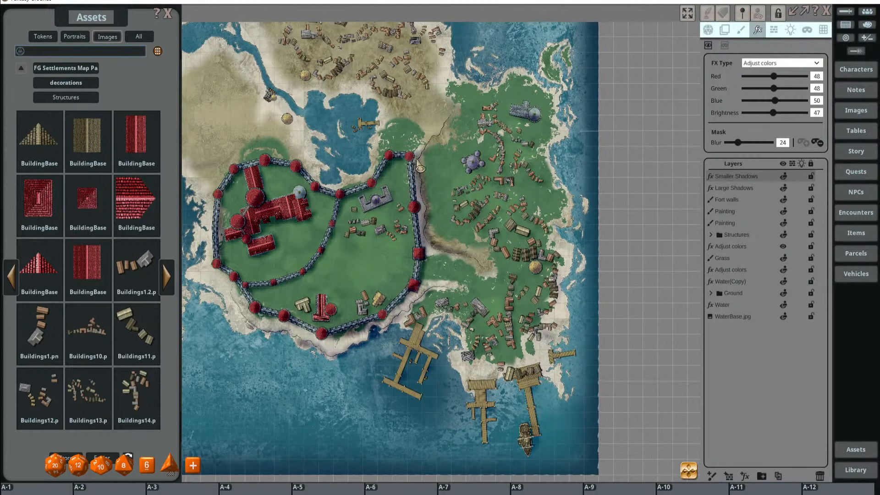
left_click_drag(420, 169, 529, 261)
scroll(404, 219, "up", 3)
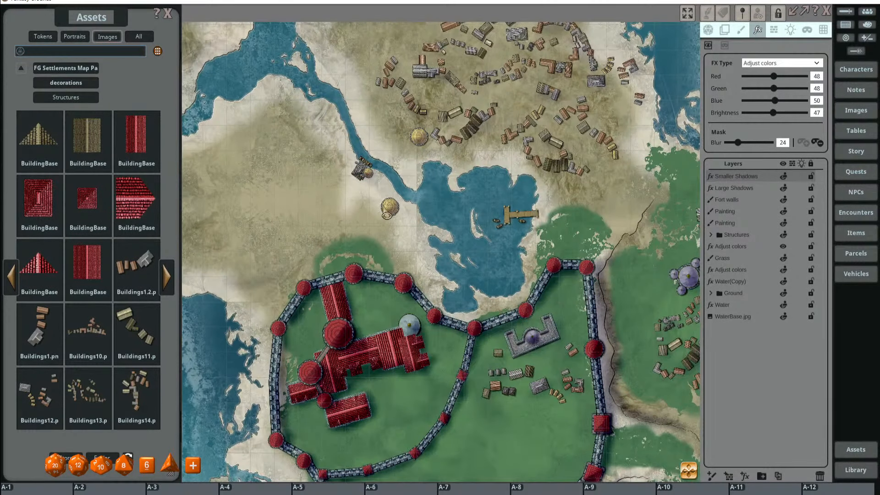
scroll(459, 166, "down", 3)
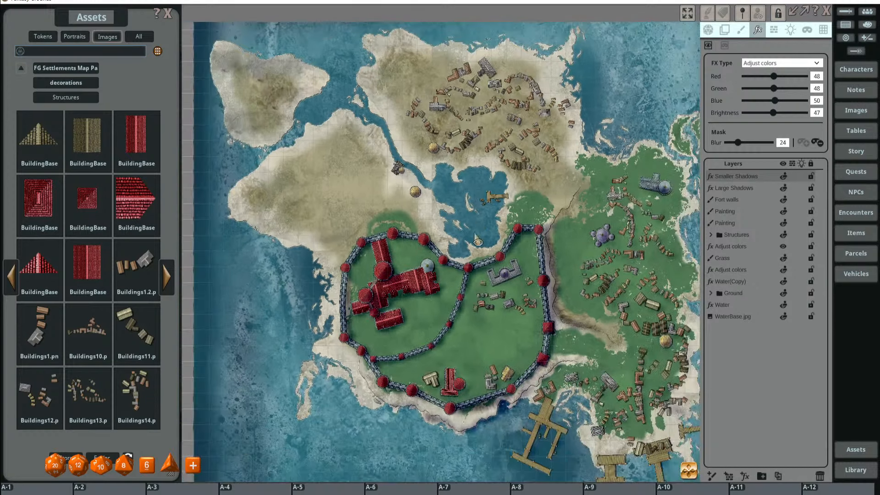
left_click_drag(476, 240, 410, 211)
scroll(477, 197, "down", 2)
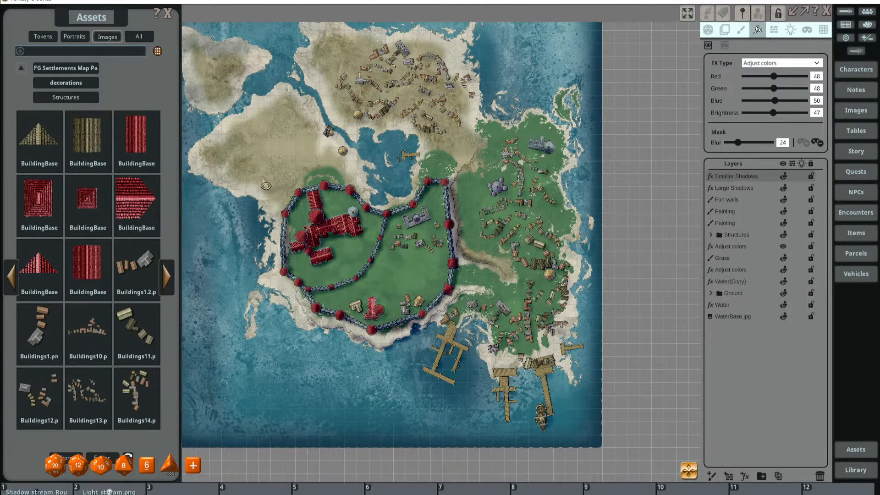
scroll(265, 184, "up", 7)
scroll(289, 195, "down", 4)
left_click_drag(285, 198, 281, 147)
scroll(304, 148, "up", 2)
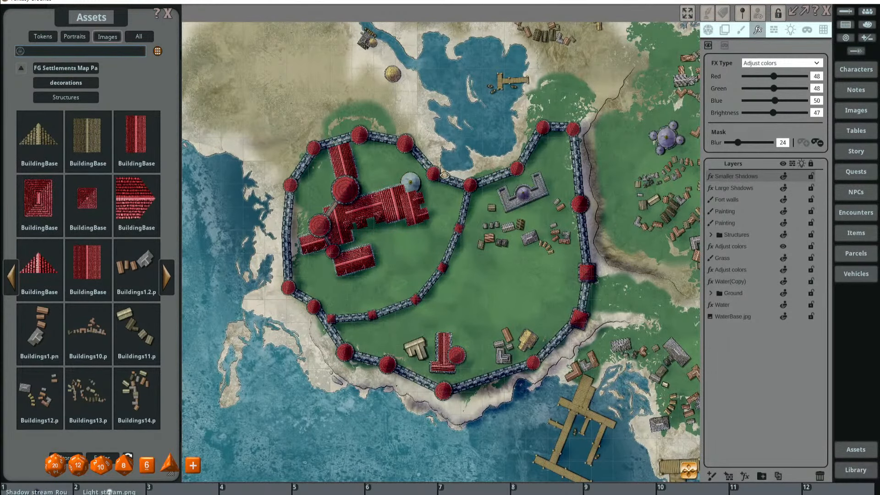
scroll(490, 176, "down", 2)
left_click_drag(472, 189, 461, 173)
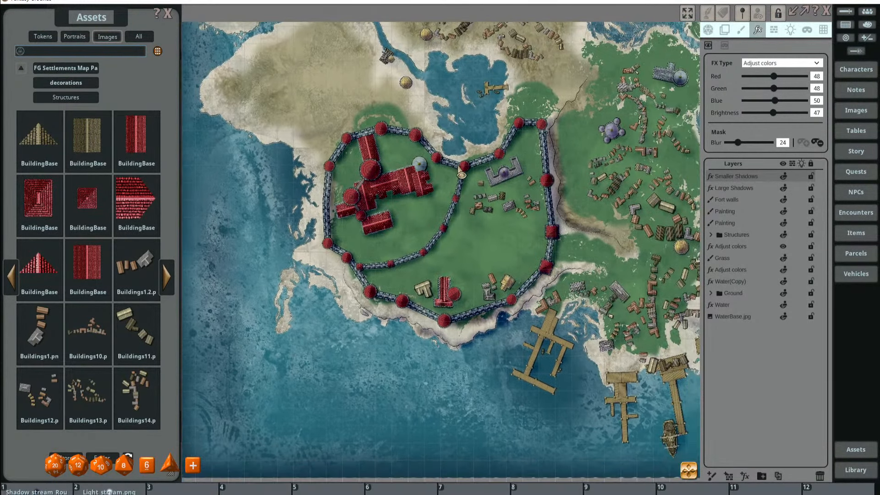
- Duplicate the Fort walls layer
left_click(737, 200)
left_click(784, 202)
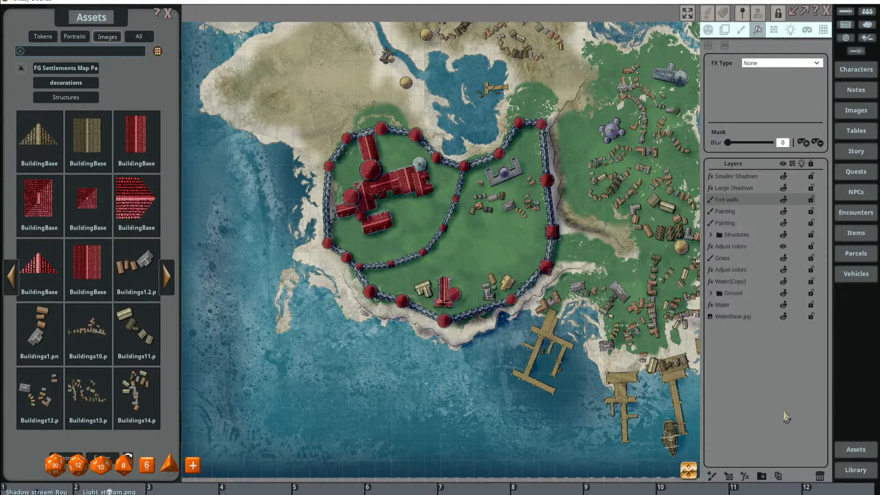
left_click(778, 477)
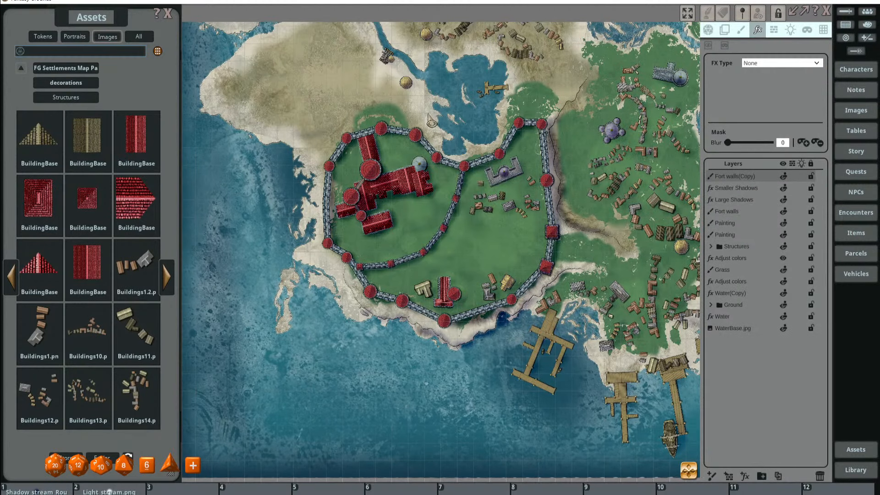
- Tint the Fort walls copy dark blue with R 0, G 0, B 79 and alpha 68
left_click(724, 30)
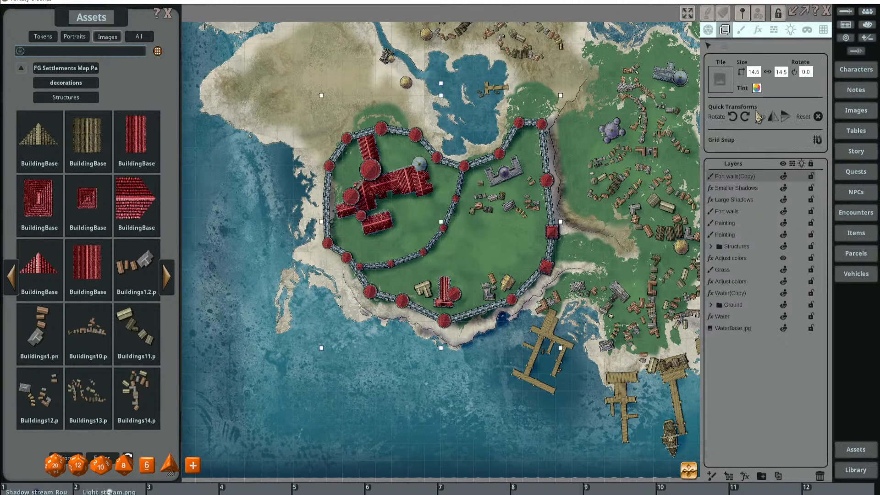
left_click(756, 89)
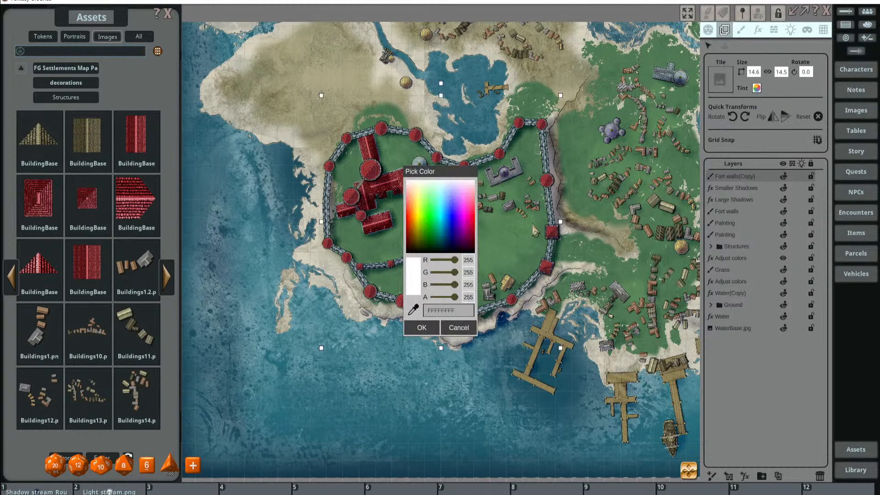
left_click_drag(455, 260, 440, 285)
scroll(333, 200, "up", 3)
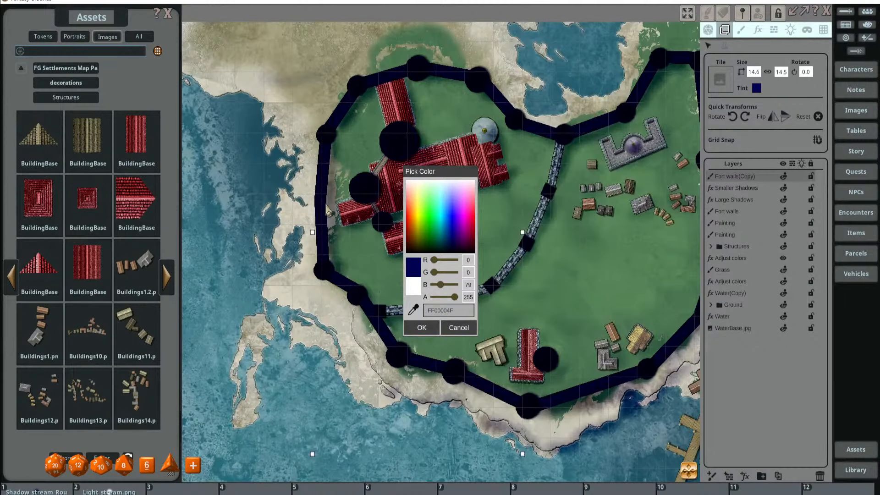
left_click_drag(455, 297, 439, 298)
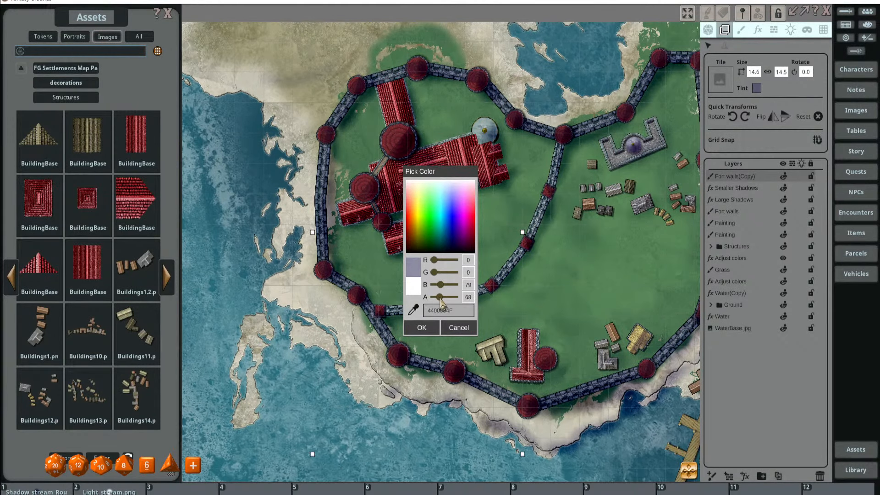
left_click(430, 333)
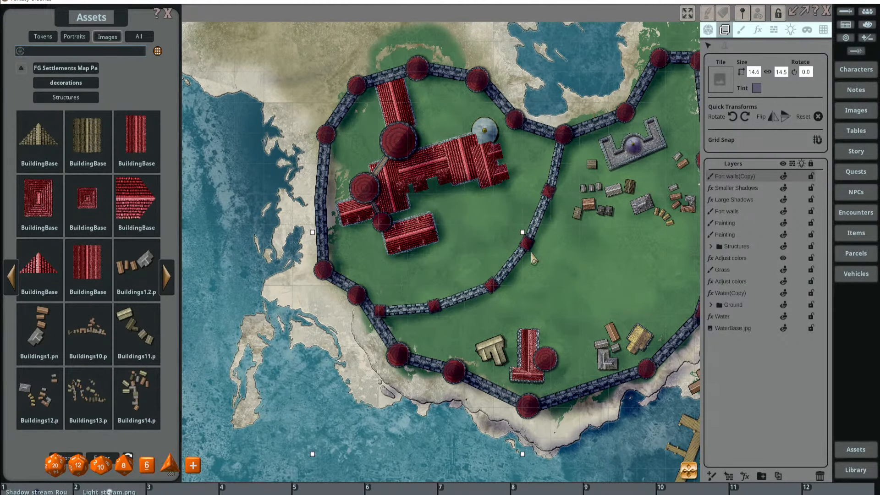
- Nudge the tinted Fort walls copy slightly south-east and place its layer directly beneath the original Fort walls layer
scroll(522, 225, "down", 3)
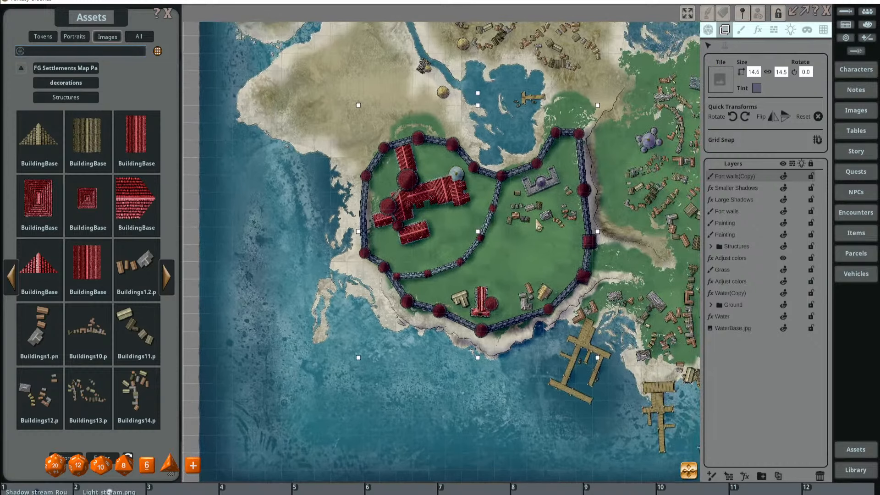
key("ctrl")
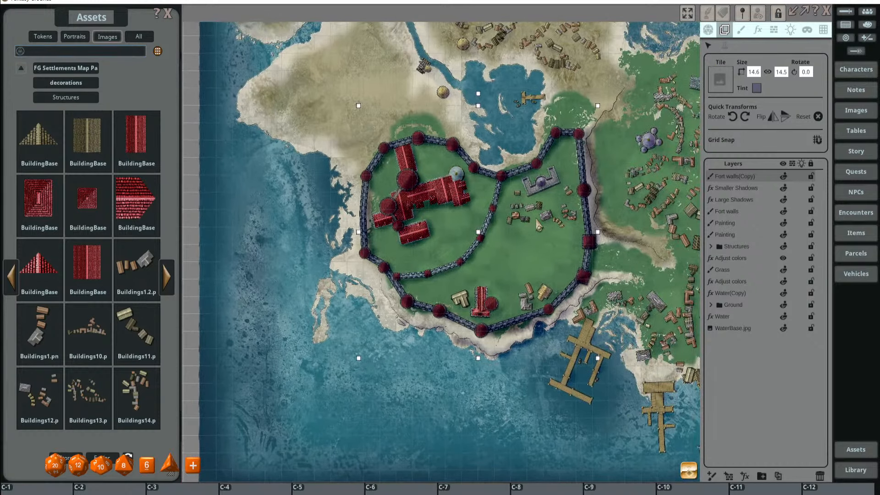
key("ctrl+Right")
key("ctrl+Right")
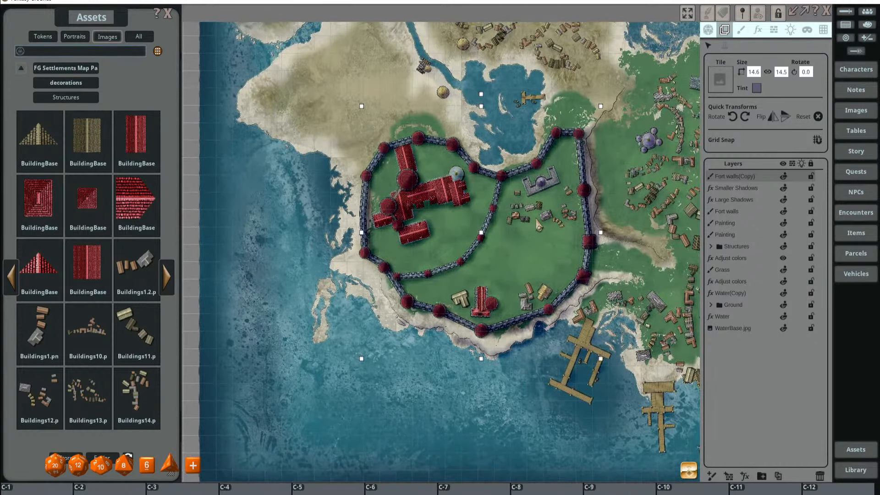
key("ctrl+Down")
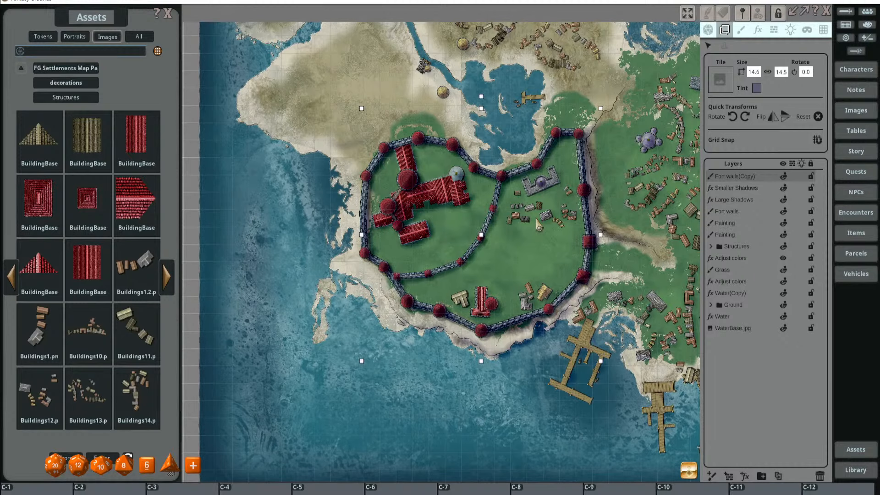
left_click_drag(773, 176, 763, 211)
scroll(399, 221, "up", 3)
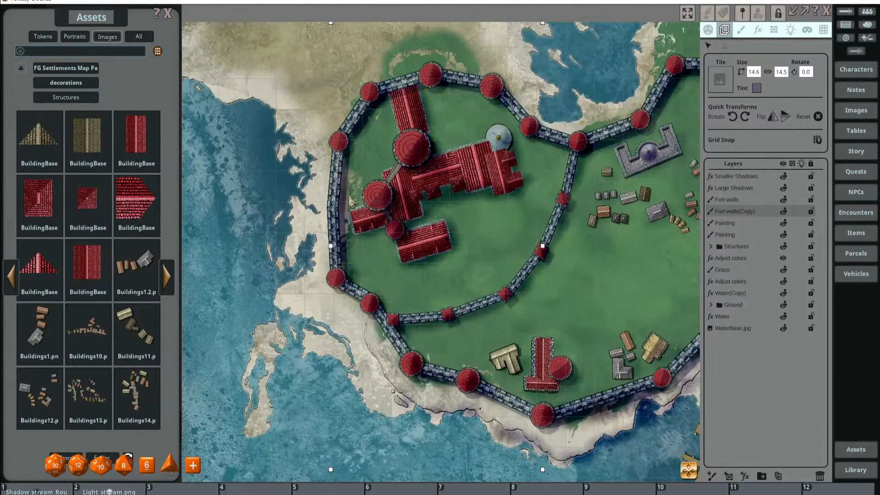
scroll(479, 277, "down", 4)
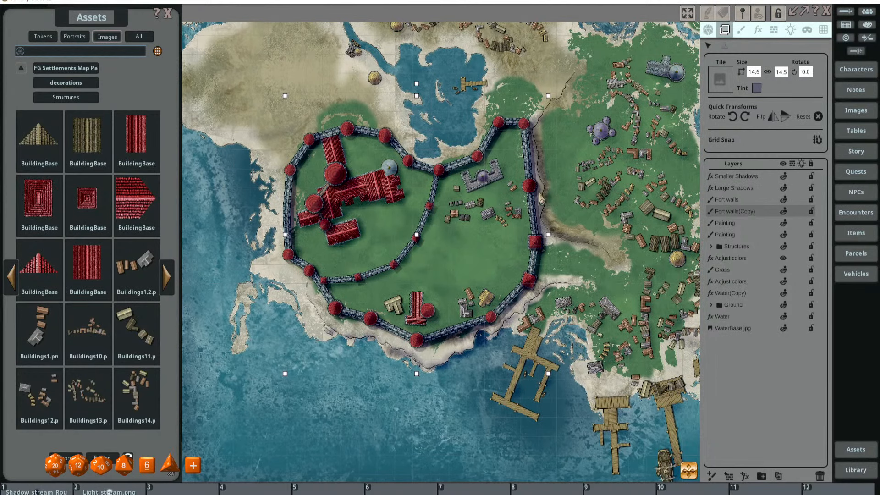
- Shift the tinted Fort walls copy slightly north-west to refine its shadow offset beneath the walls
key("ctrl")
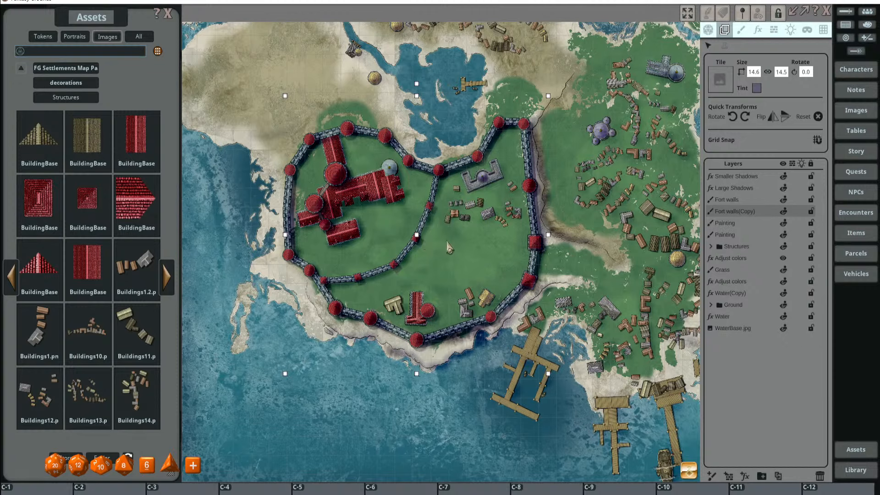
left_click_drag(447, 242, 447, 239)
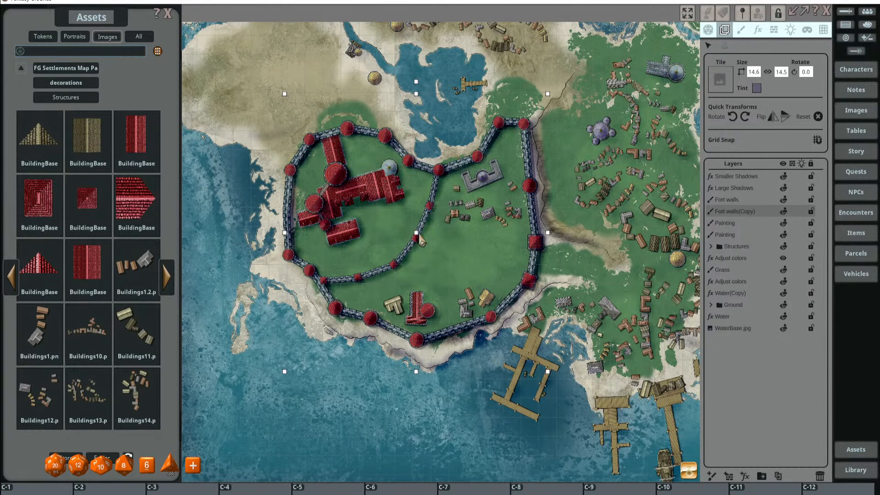
scroll(310, 221, "up", 2)
scroll(441, 238, "down", 1)
left_click_drag(513, 253, 512, 252)
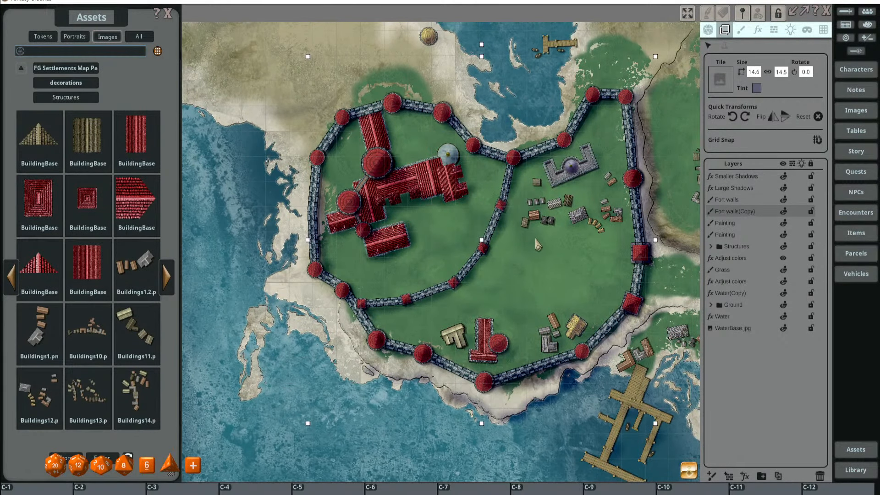
scroll(536, 242, "down", 2)
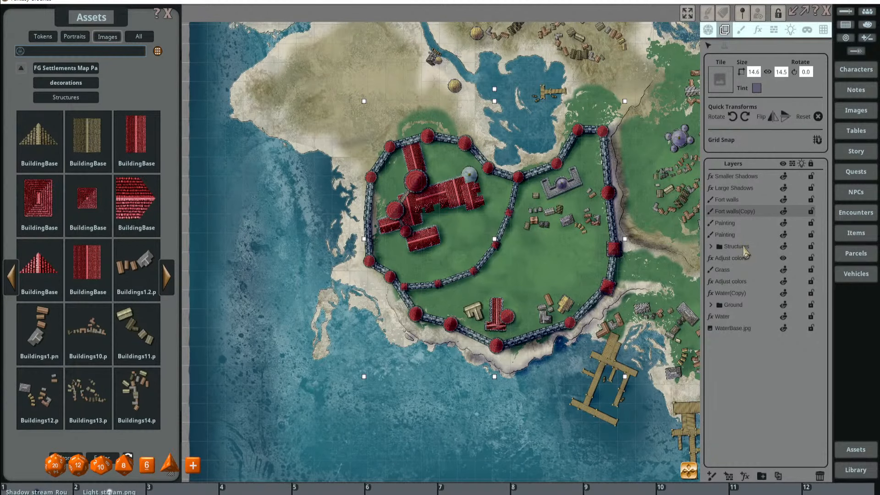
- Delete the tinted Fort walls copy layer
scroll(596, 241, "down", 3)
scroll(607, 245, "up", 1)
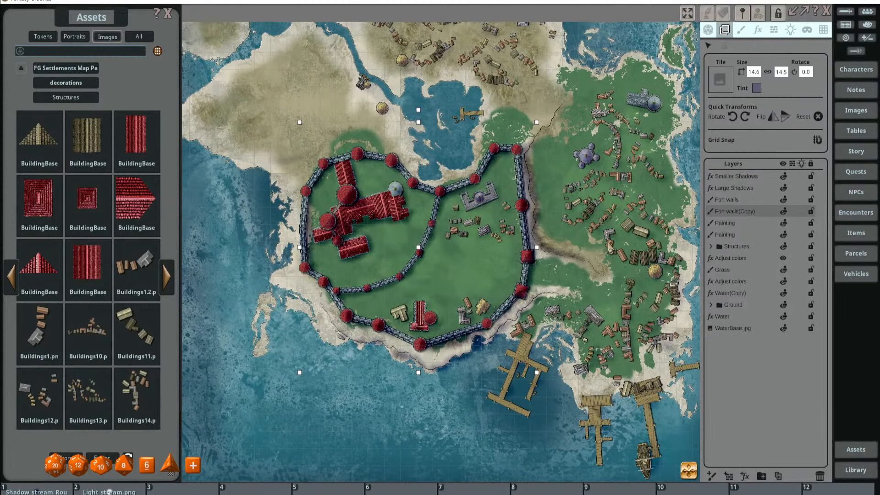
scroll(608, 246, "up", 2)
left_click(816, 476)
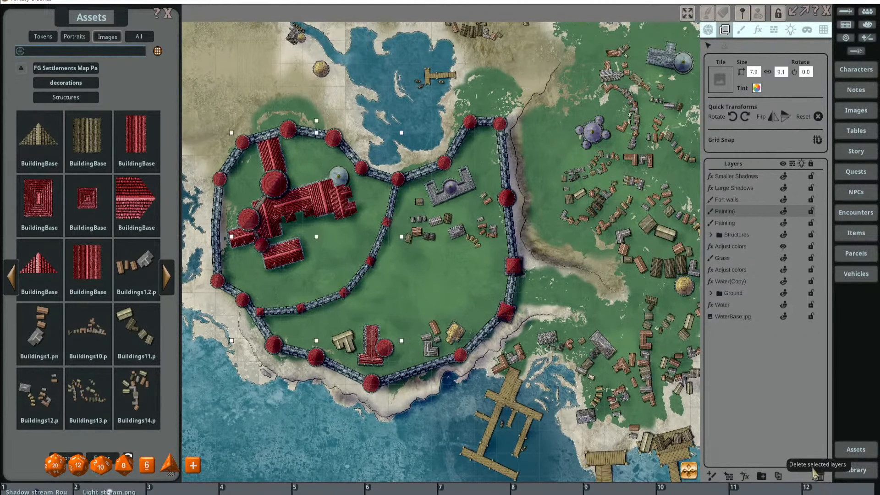
scroll(545, 187, "down", 2)
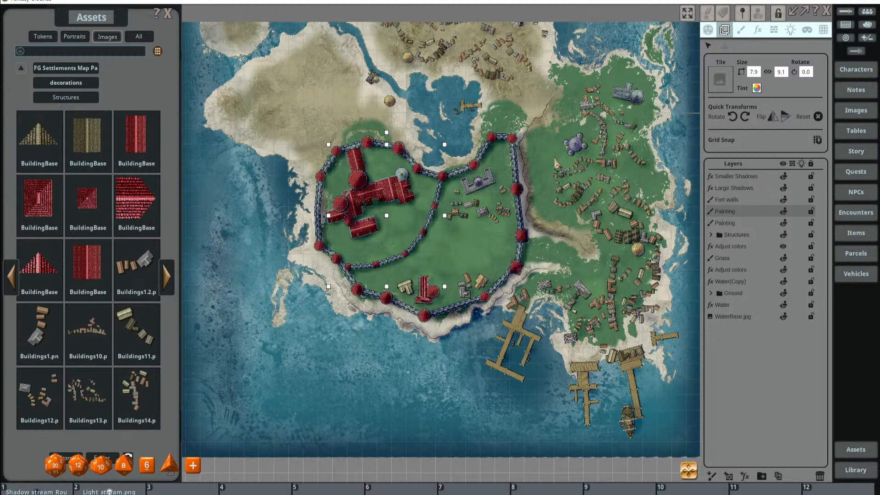
- Place the crown filigree decoration from the FG Regional Map Pack in the open sea at the map's south-west
left_click(55, 68)
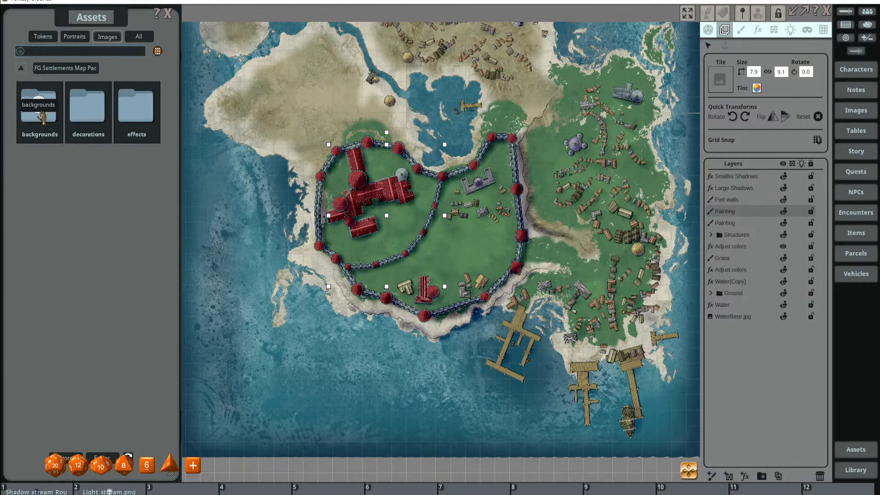
left_click(87, 113)
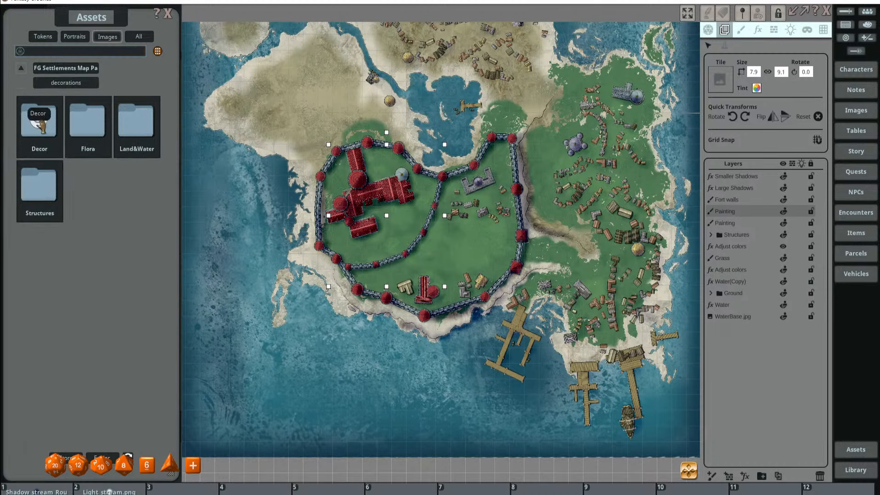
left_click(40, 125)
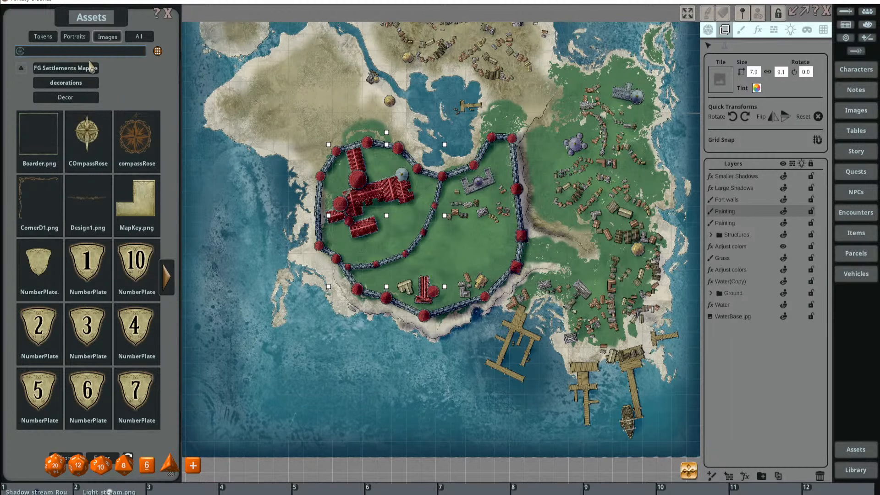
left_click(73, 69)
left_click(21, 68)
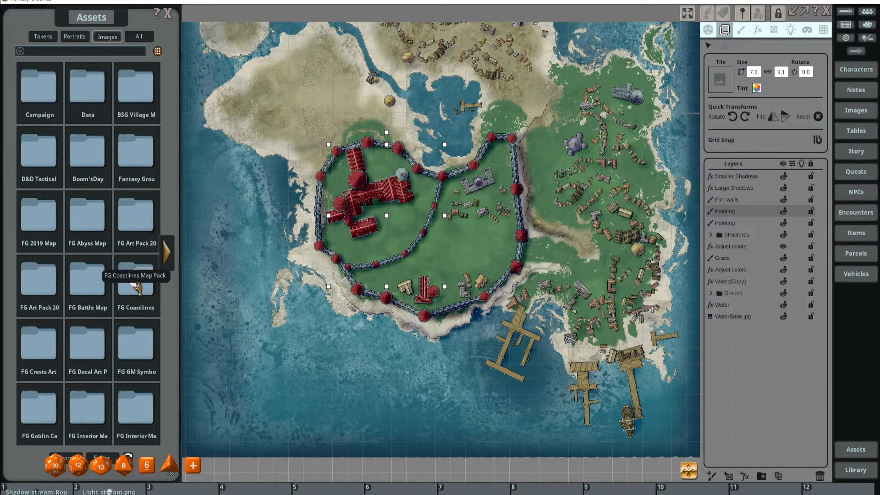
left_click(170, 259)
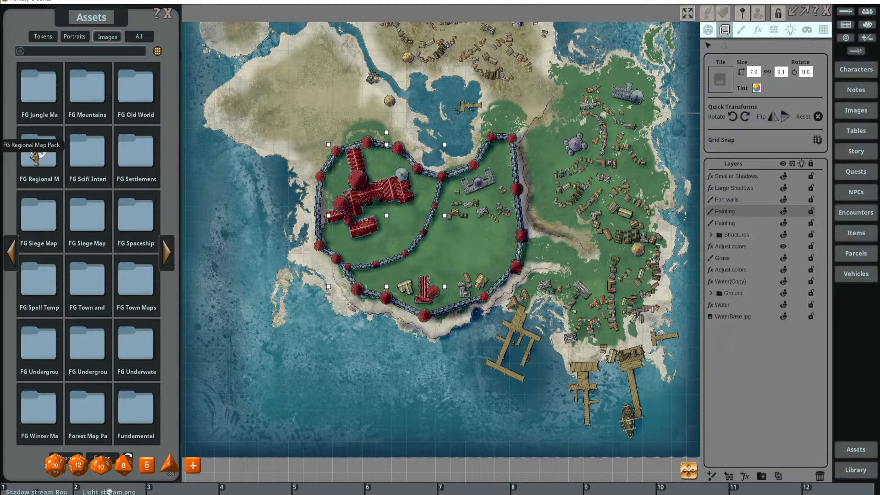
left_click(36, 157)
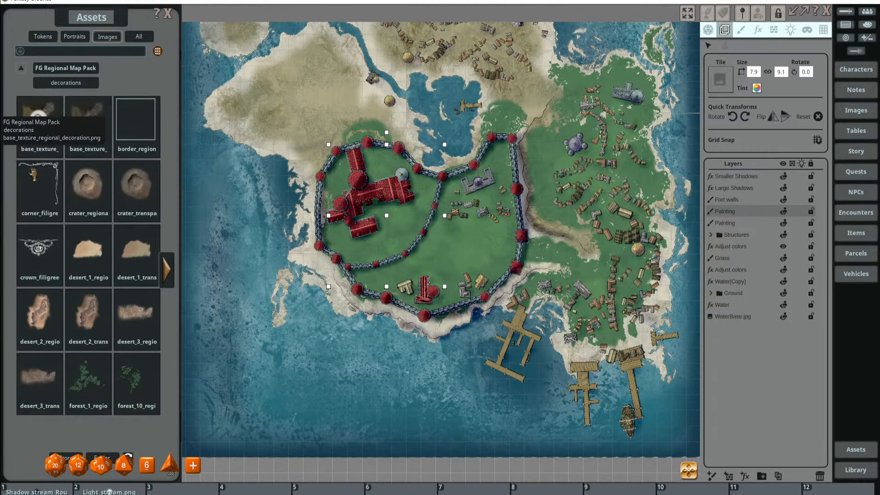
left_click_drag(39, 247, 288, 396)
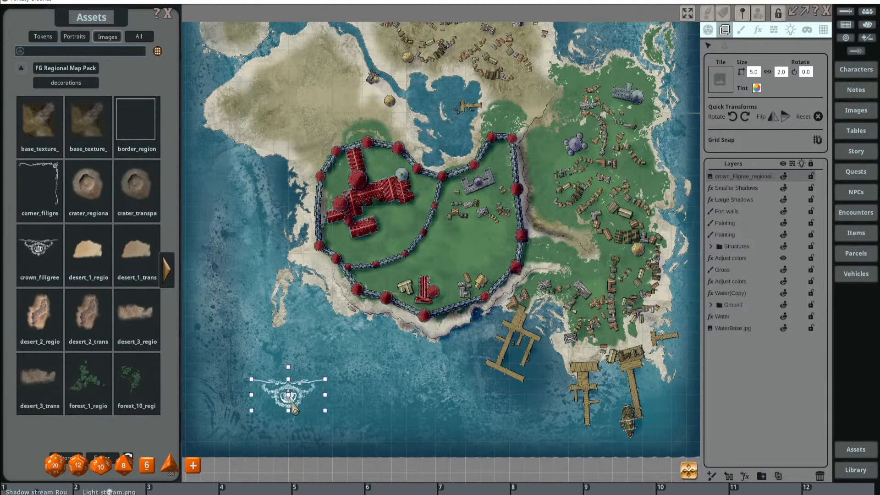
scroll(293, 405, "up", 8)
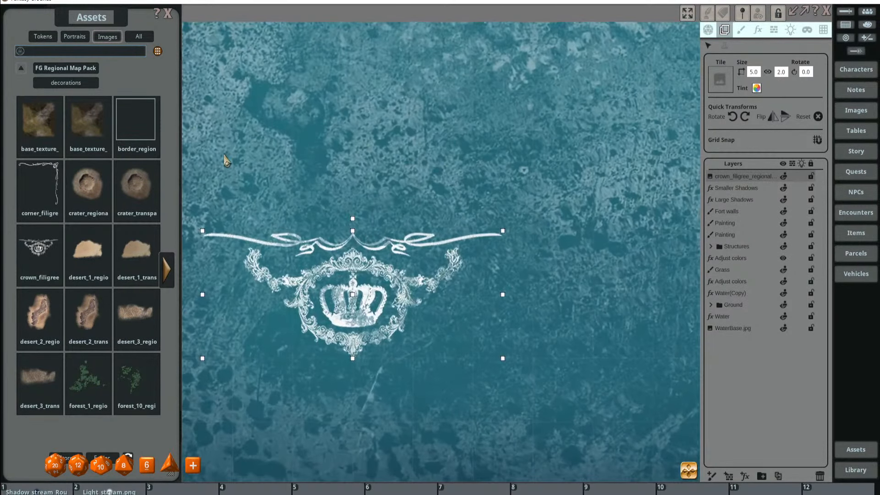
scroll(224, 161, "down", 3)
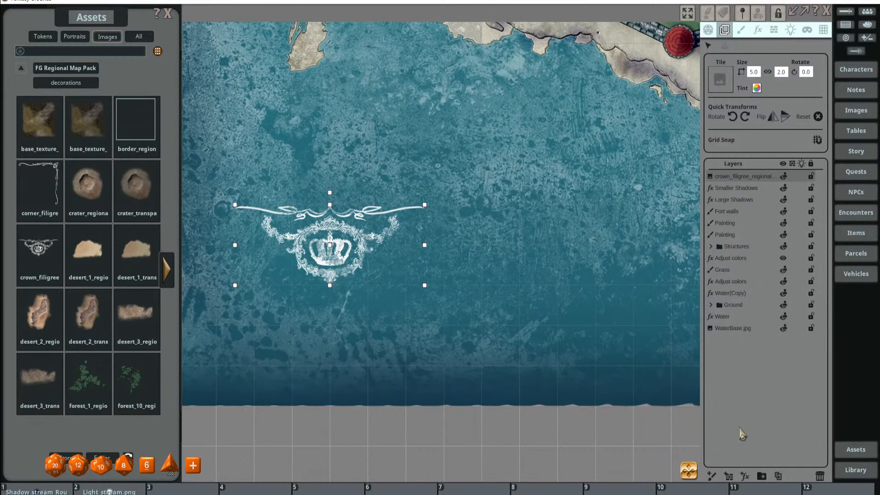
- Duplicate the crown filigree layer twice and tint the topmost copy a translucent grey
left_click(778, 475)
left_click(778, 476)
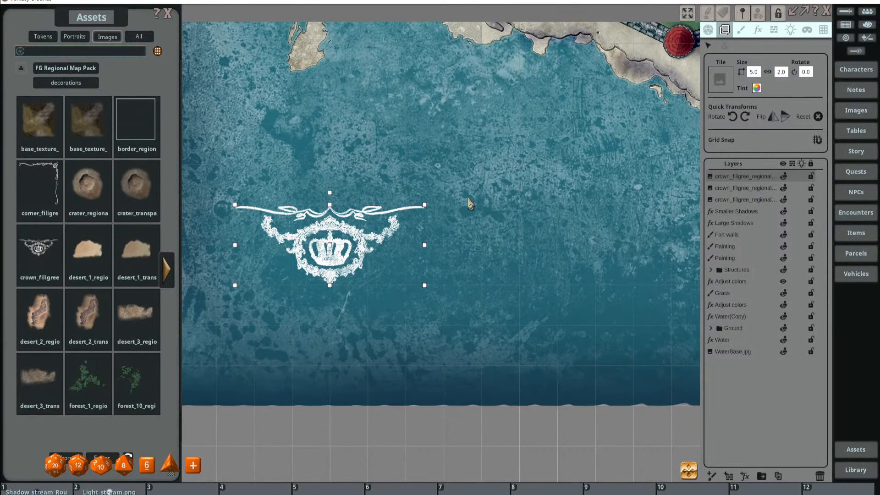
scroll(342, 236, "up", 2)
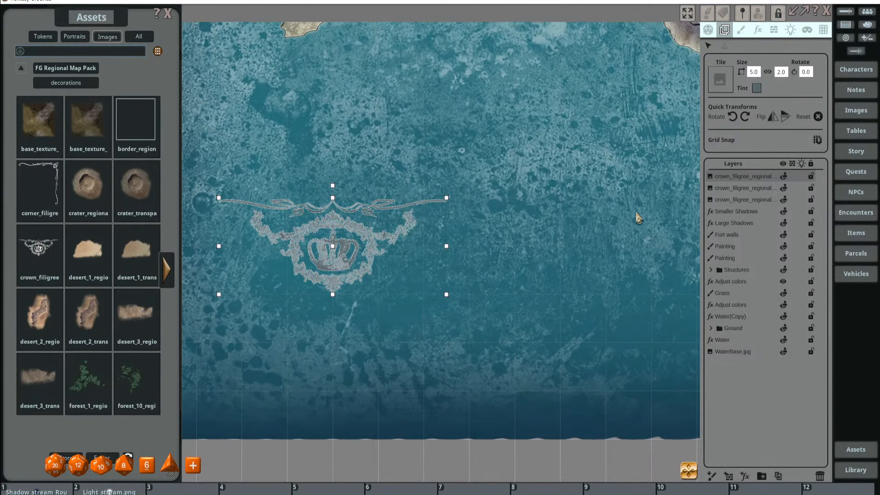
- Nudge the middle crown filigree layer slightly north-west to form a highlight edge
left_click(727, 191)
key("ctrl")
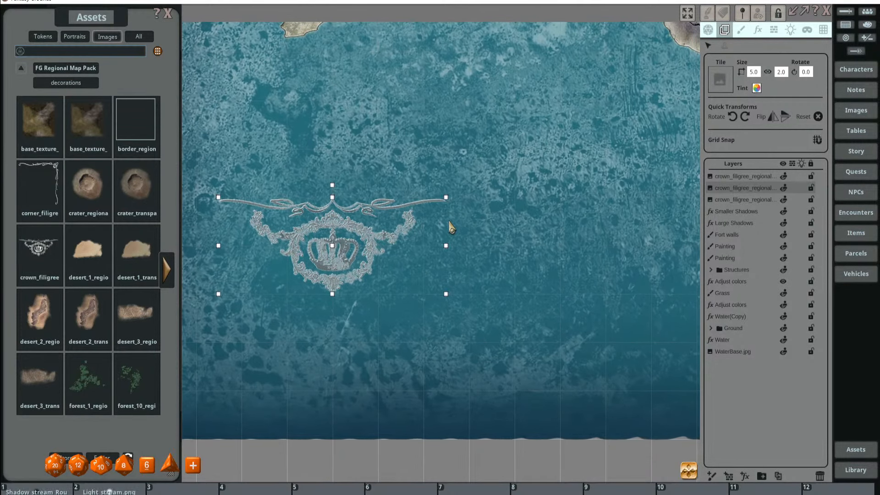
- Tint the lowest crown filigree layer black (FF000000) and nudge it slightly south-east
left_click(742, 199)
left_click(757, 88)
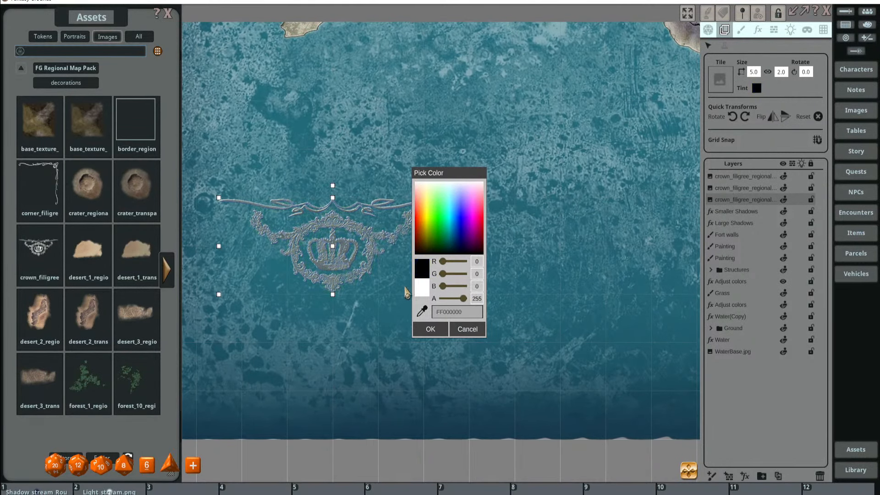
scroll(384, 272, "up", 2)
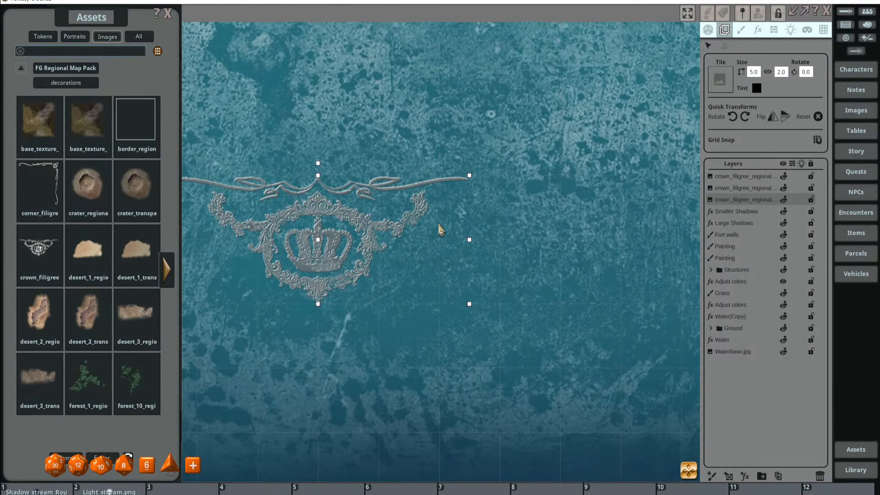
key("ctrl")
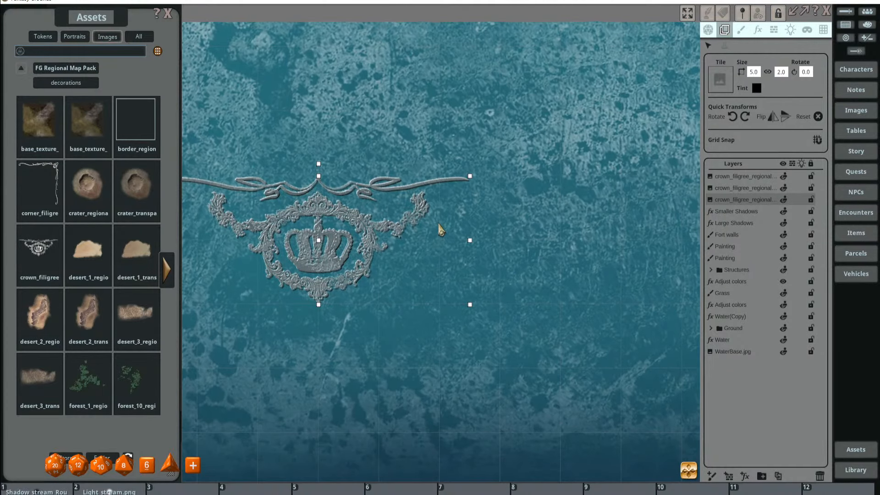
- Examine the layered crown filigree's embossed look both close up and from a distance
scroll(399, 215, "up", 5)
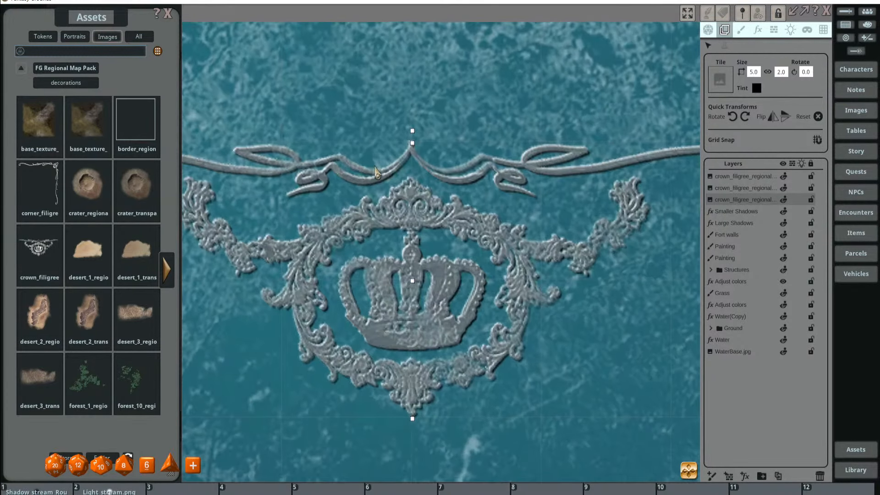
scroll(402, 250, "down", 4)
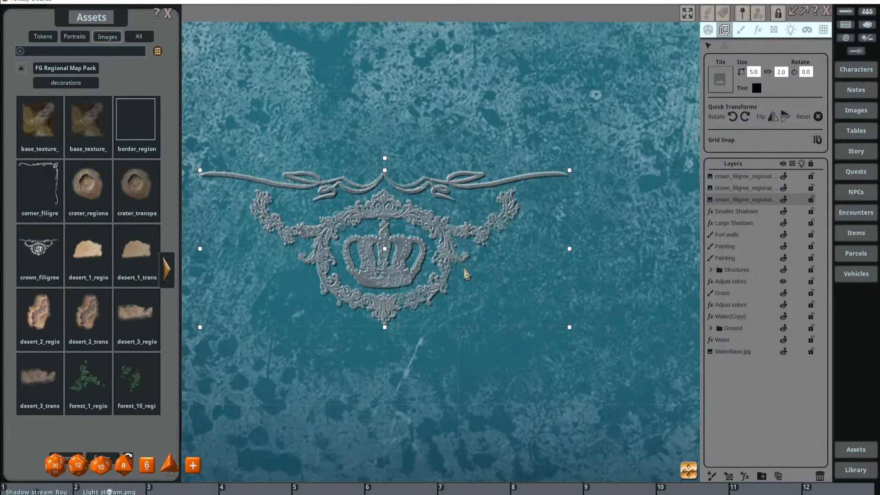
scroll(423, 307, "down", 7)
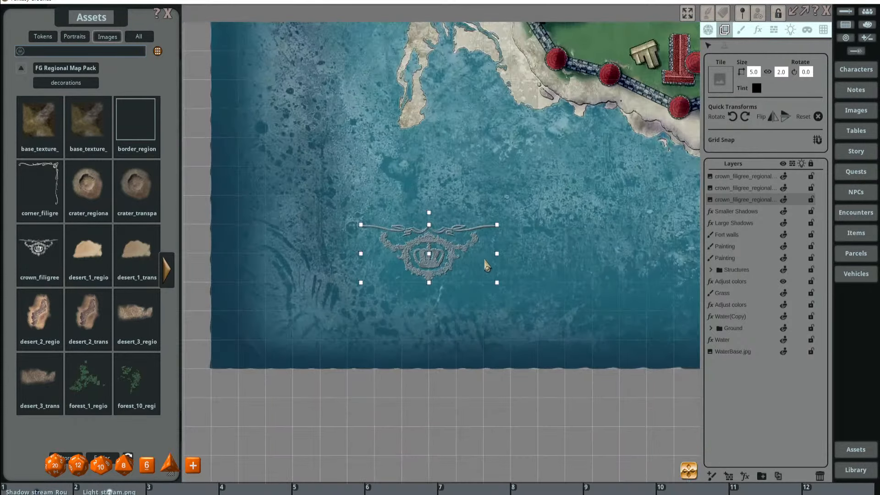
scroll(499, 262, "down", 1)
left_click_drag(431, 254, 329, 254)
scroll(329, 255, "up", 3)
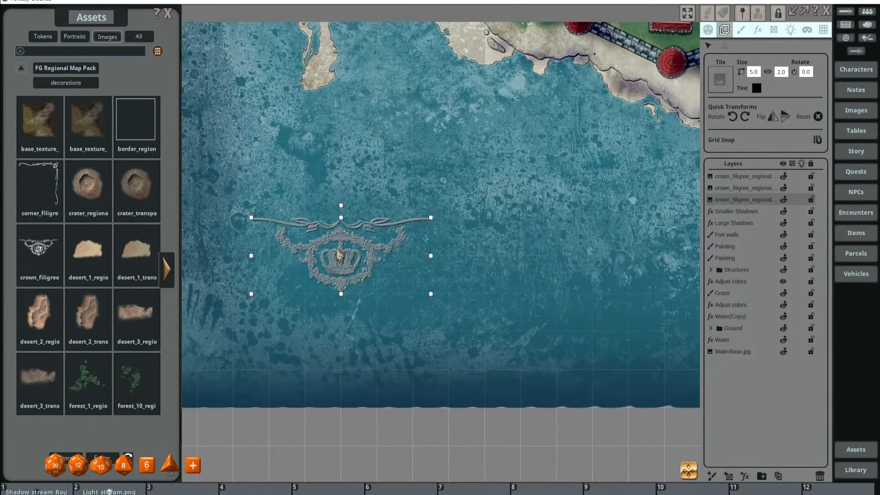
scroll(338, 251, "up", 1)
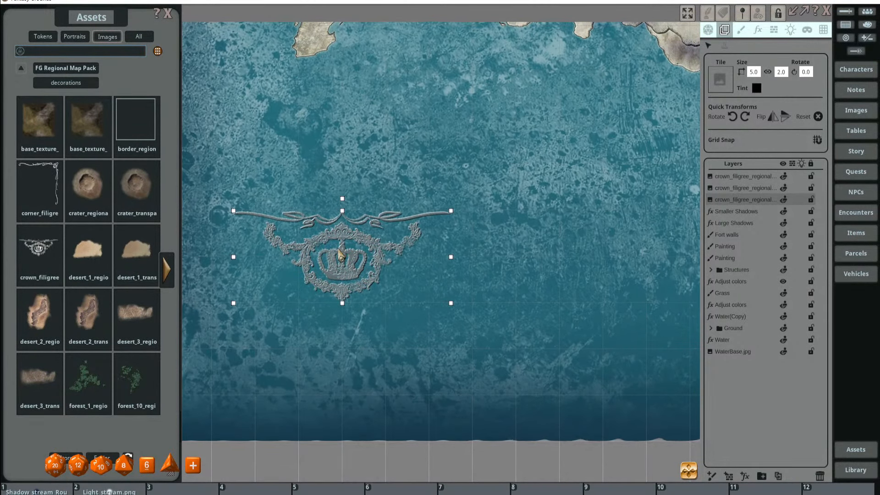
scroll(347, 252, "up", 3)
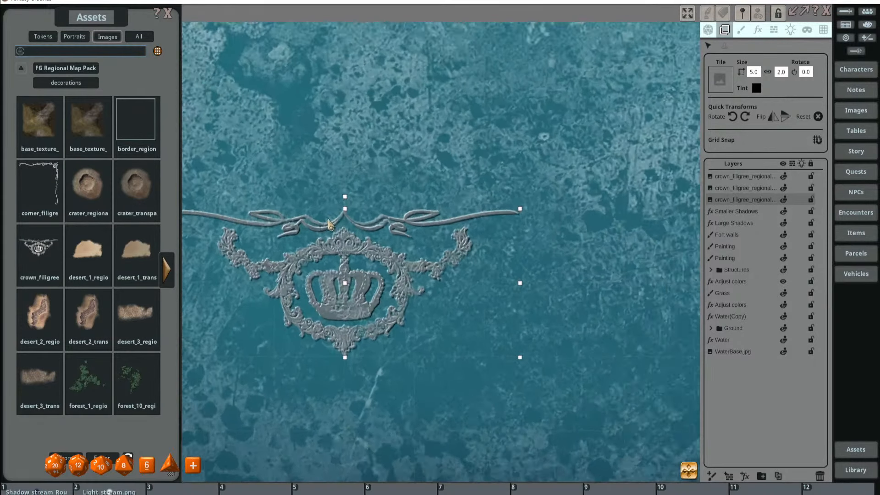
scroll(407, 252, "down", 2)
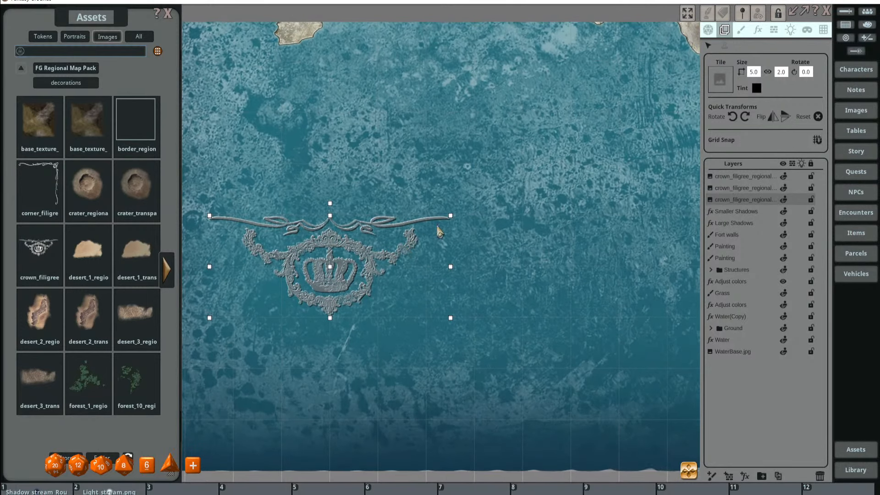
- Reset the lowest crown filigree layer's tint from black to plain white
left_click(733, 188)
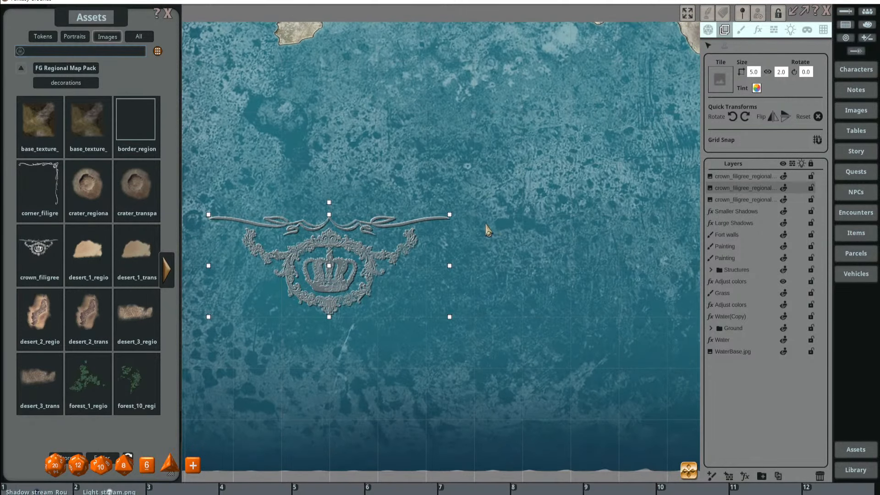
left_click(751, 200)
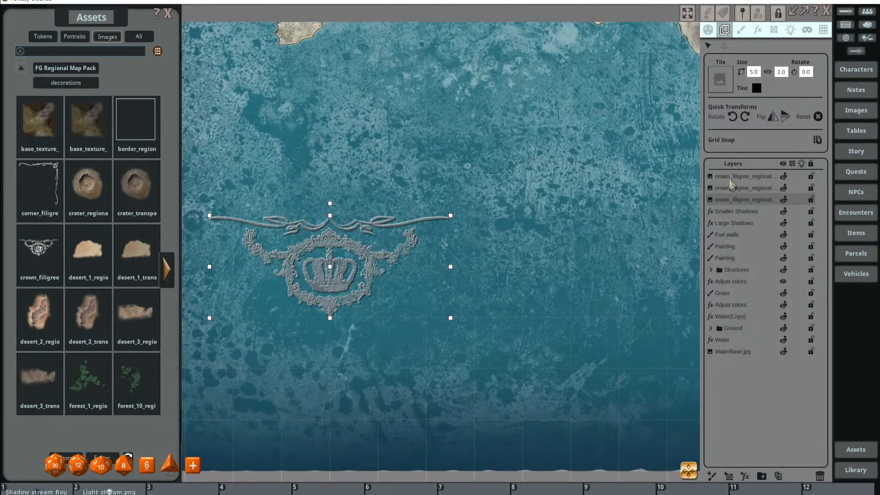
left_click(760, 91)
left_click_drag(422, 173, 456, 173)
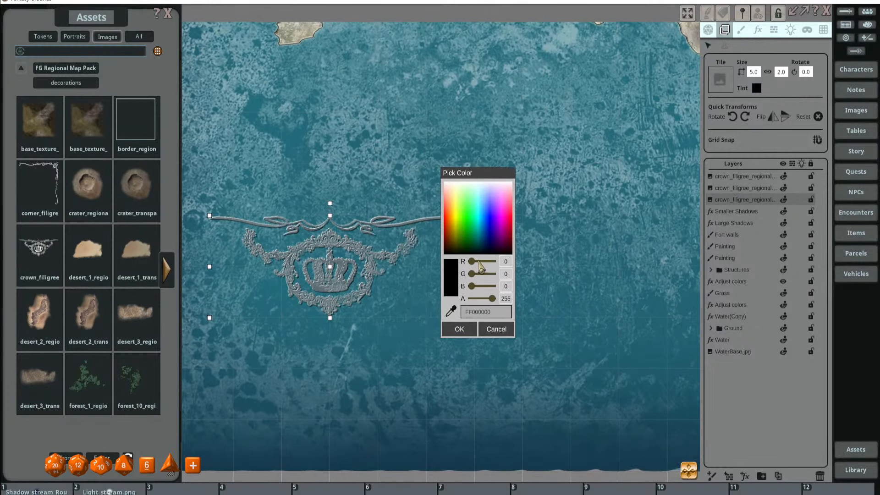
left_click_drag(468, 262, 508, 294)
left_click(463, 330)
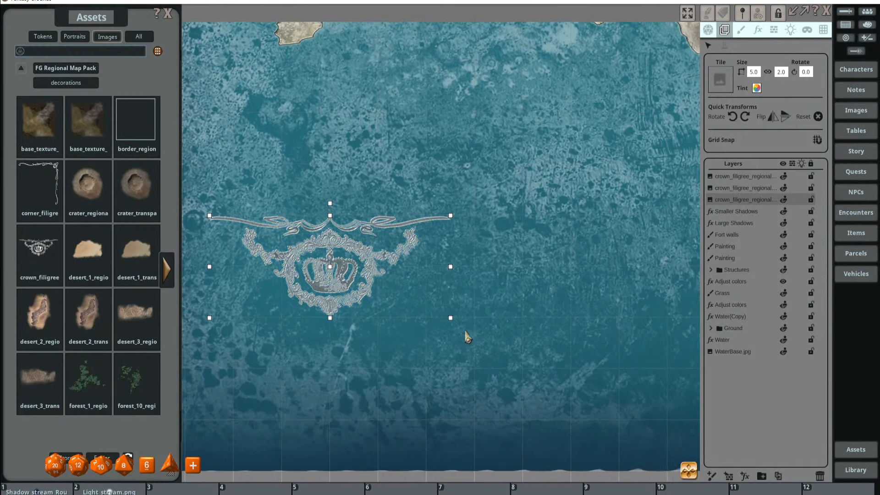
- Tint the middle crown filigree layer black with R 0, G 0, B 0 and alpha 255
left_click(745, 188)
left_click(757, 88)
left_click_drag(454, 259, 433, 285)
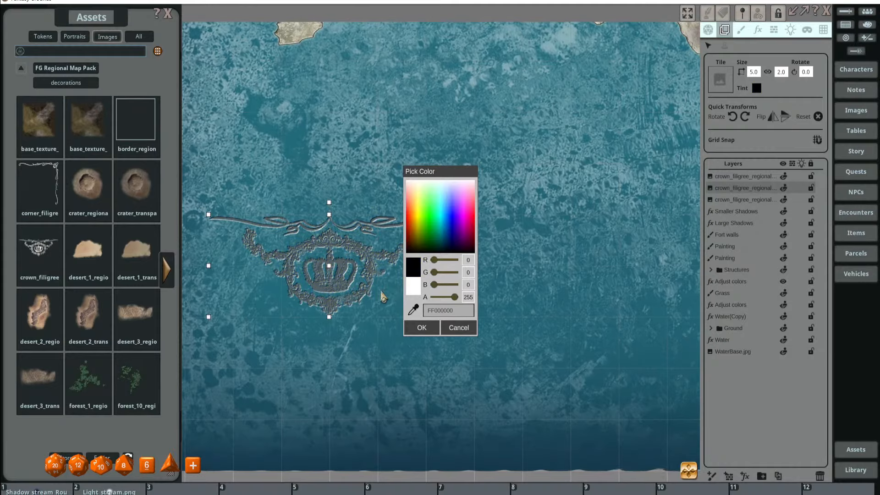
left_click(421, 328)
- Nudge the black middle crown filigree layer slightly west to refine the embossed edge
scroll(328, 260, "up", 2)
scroll(353, 268, "down", 2)
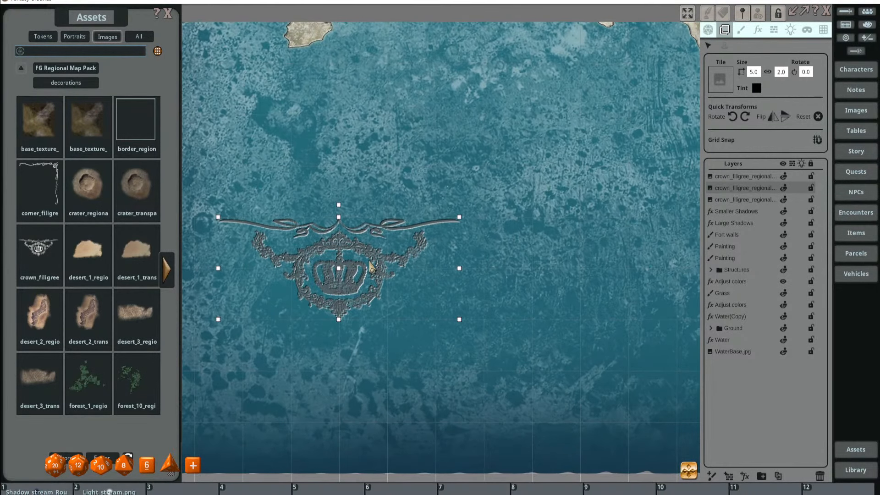
scroll(371, 268, "up", 2)
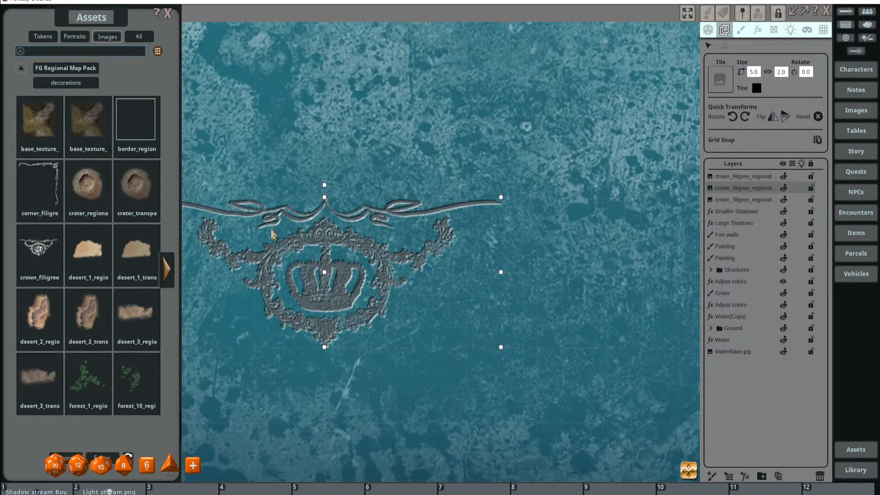
key("ctrl")
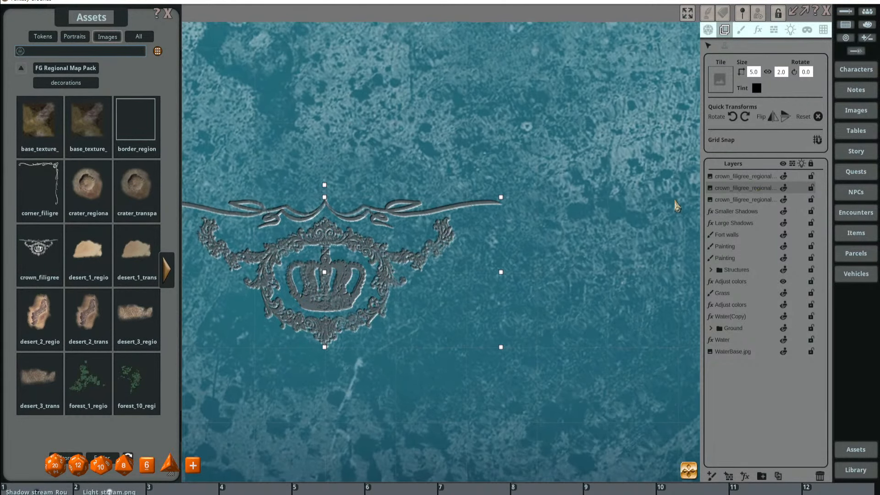
key("ctrl")
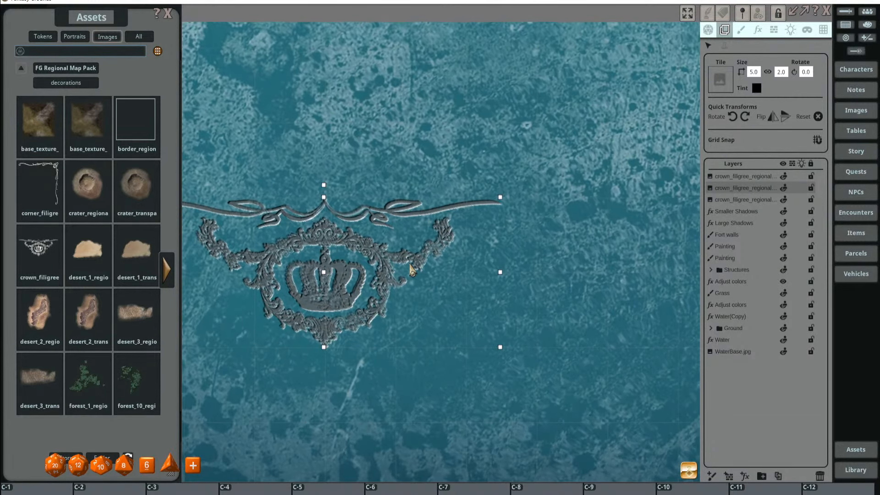
scroll(411, 270, "down", 6)
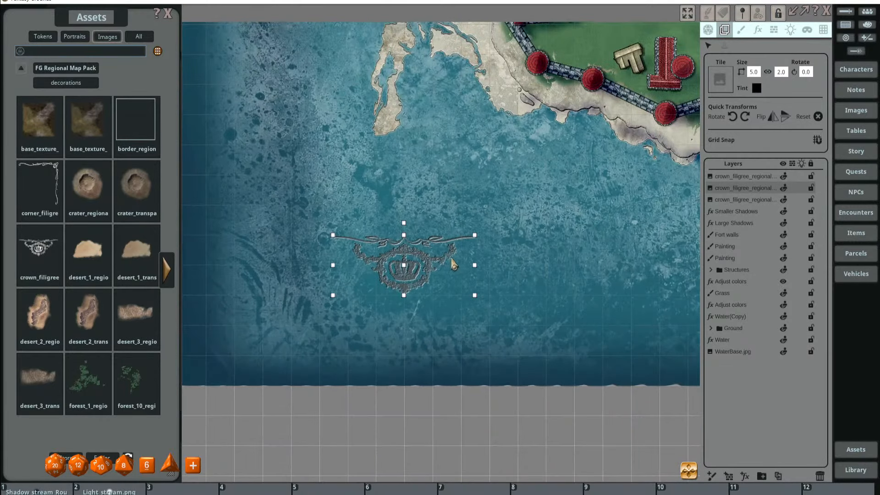
- Select the three crown filigree layers in the sea together and delete them
scroll(395, 261, "up", 3)
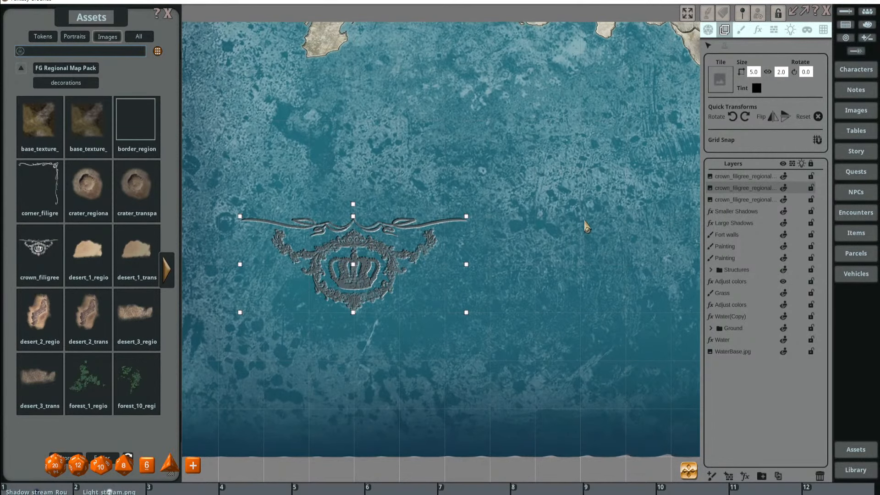
left_click(741, 214)
left_click(740, 178, "shift")
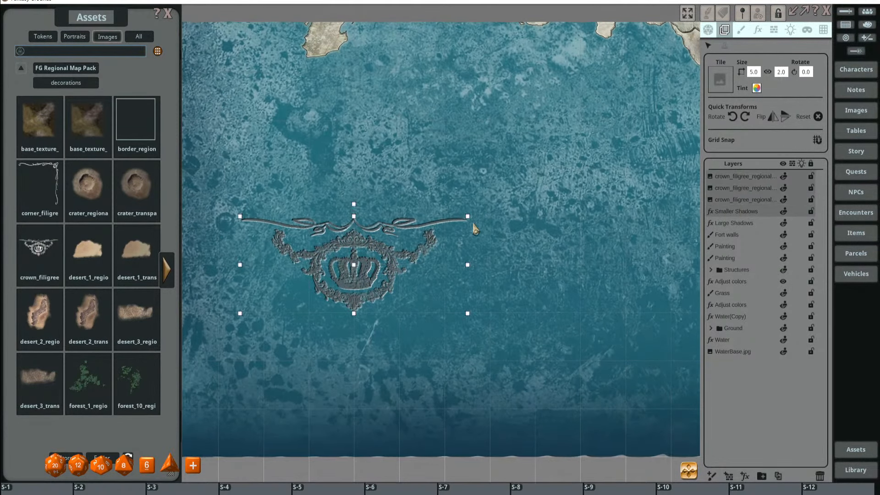
scroll(481, 216, "down", 3)
scroll(538, 211, "down", 3)
left_click_drag(517, 212, 483, 242)
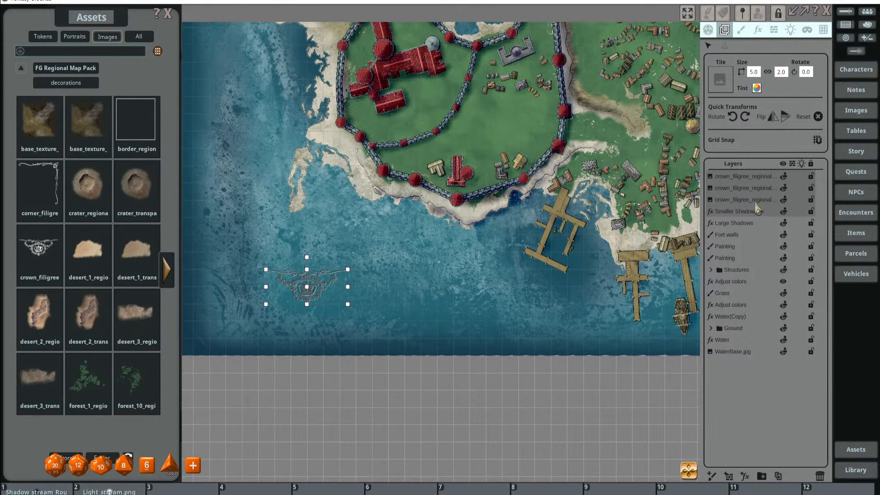
left_click(820, 476)
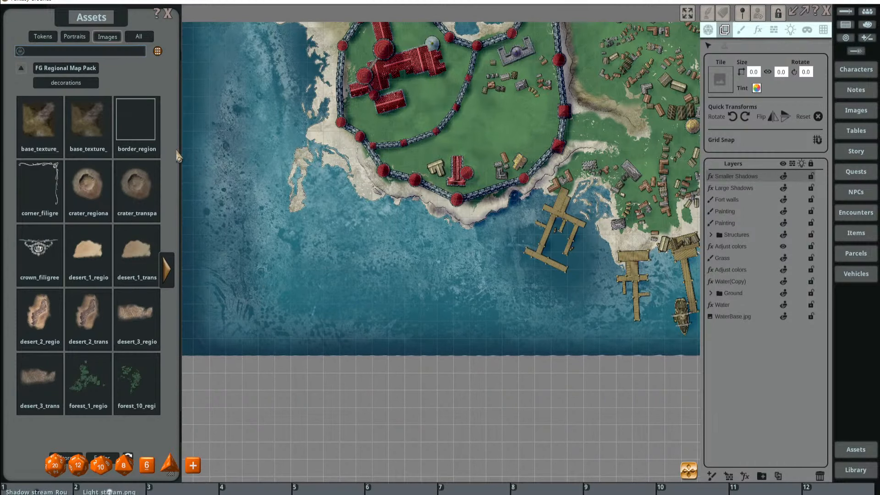
- Browse the image assets to the Flora decorations of the FG Settlements Map Pack
left_click(22, 69)
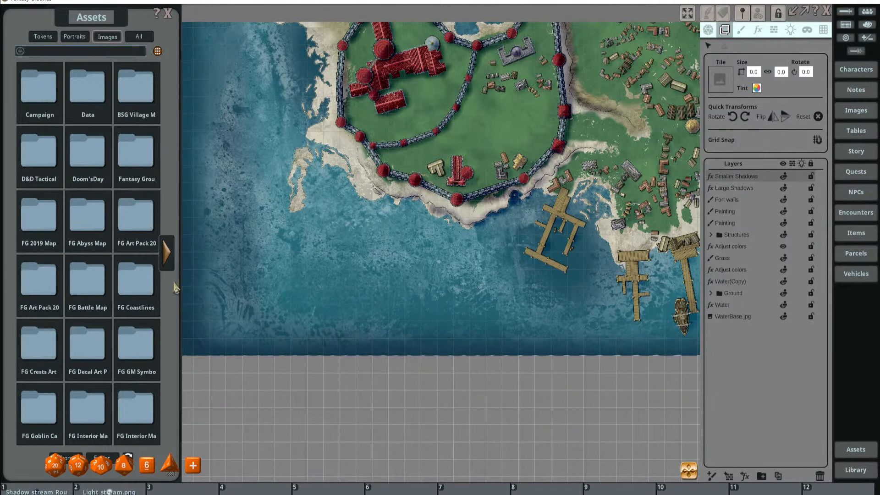
left_click(170, 249)
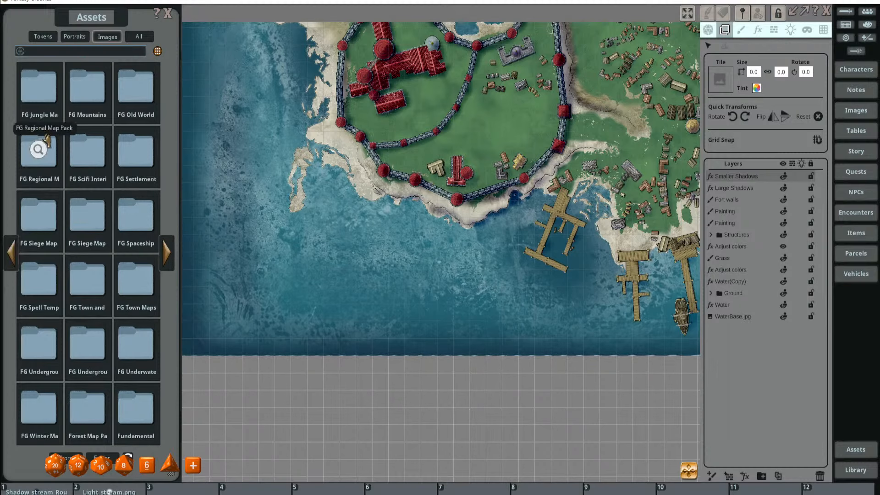
left_click(139, 161)
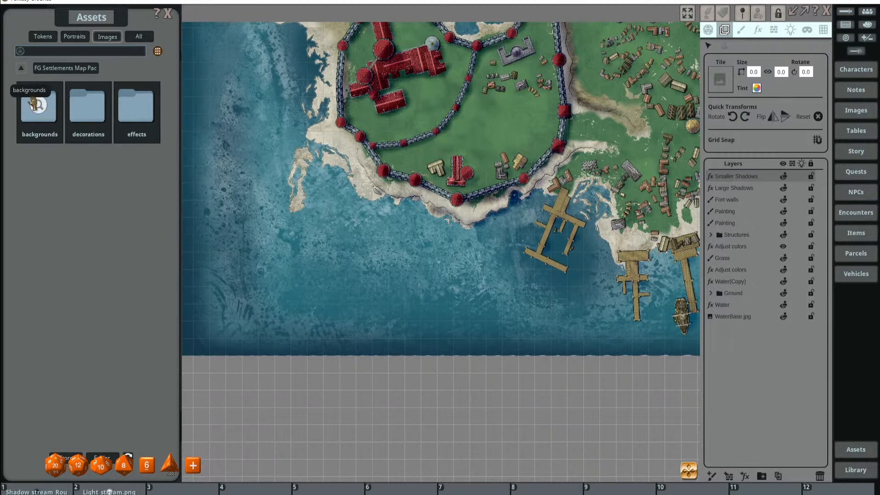
scroll(308, 178, "down", 3)
scroll(308, 178, "down", 1)
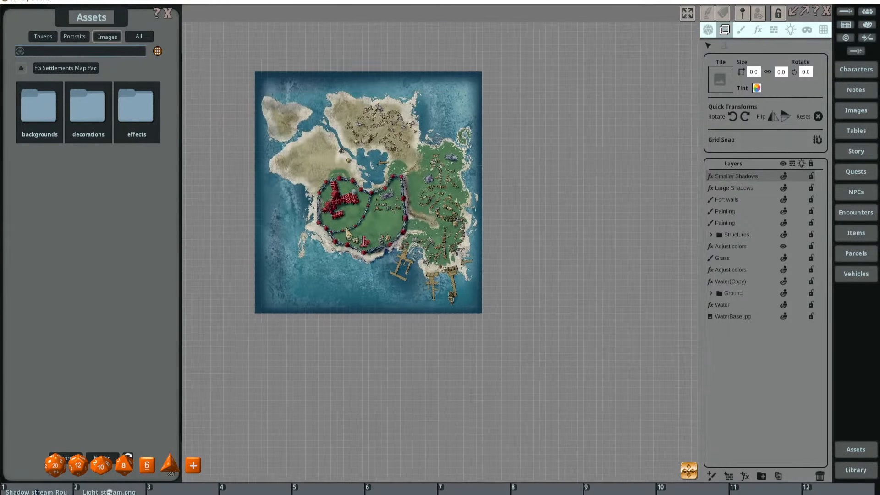
scroll(389, 216, "up", 4)
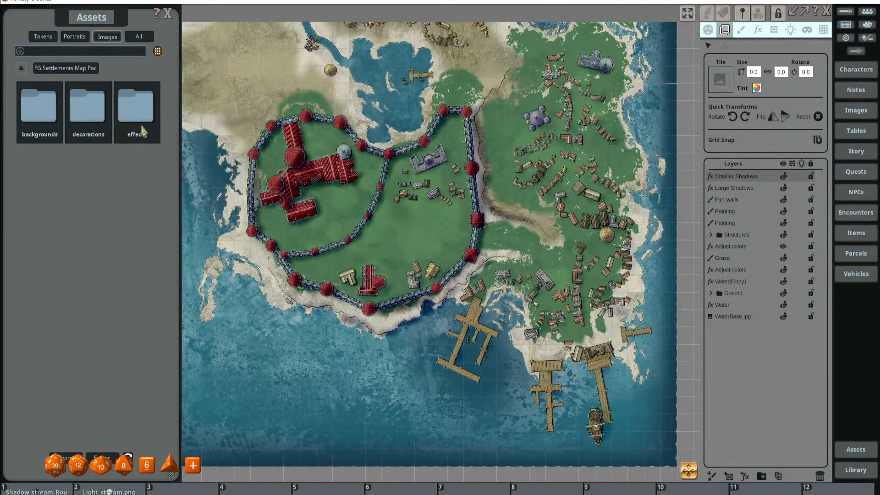
left_click(87, 110)
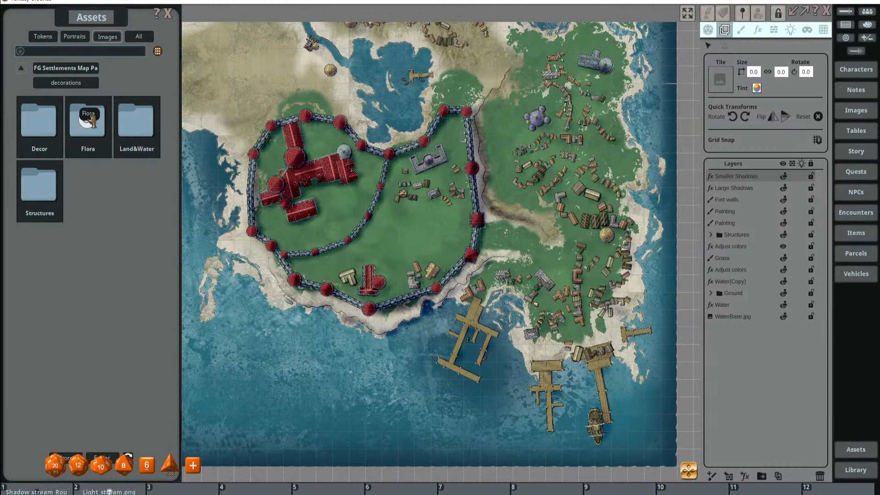
left_click(90, 117)
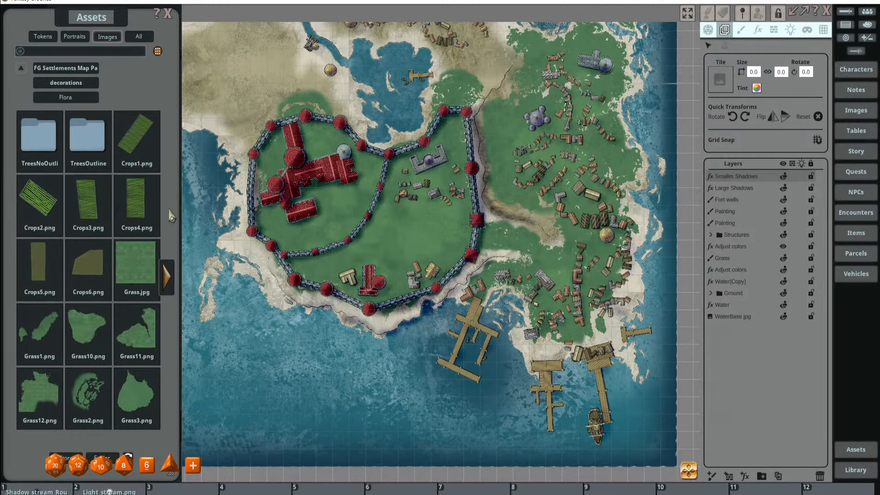
- Select the Grass layer for painting and load Crops5.png as the stamp brush
scroll(360, 260, "down", 1)
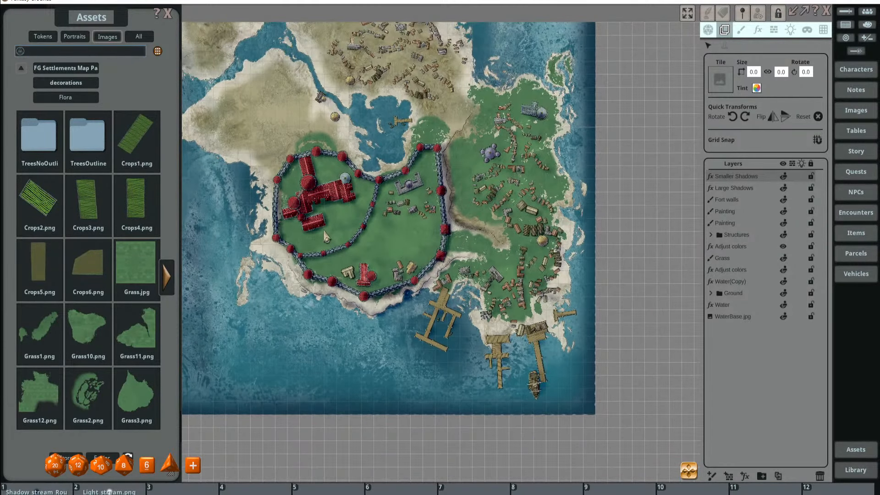
left_click_drag(326, 237, 319, 292)
left_click_drag(322, 256, 296, 247)
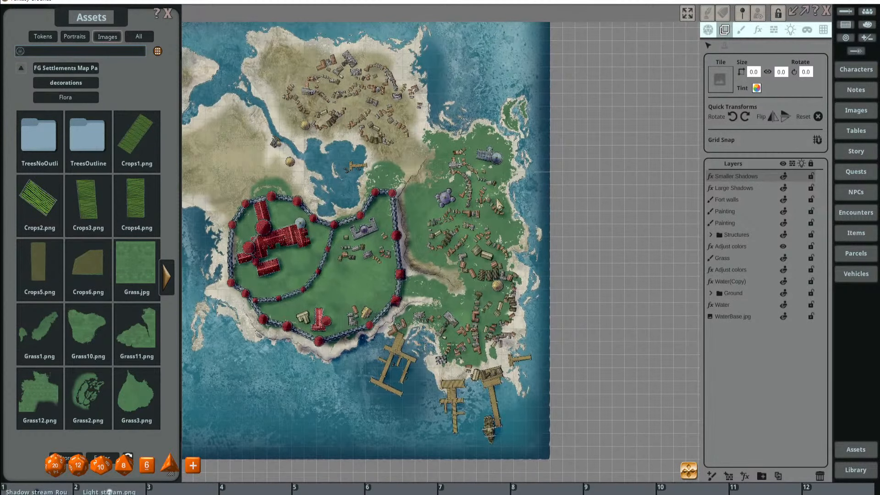
left_click(739, 258)
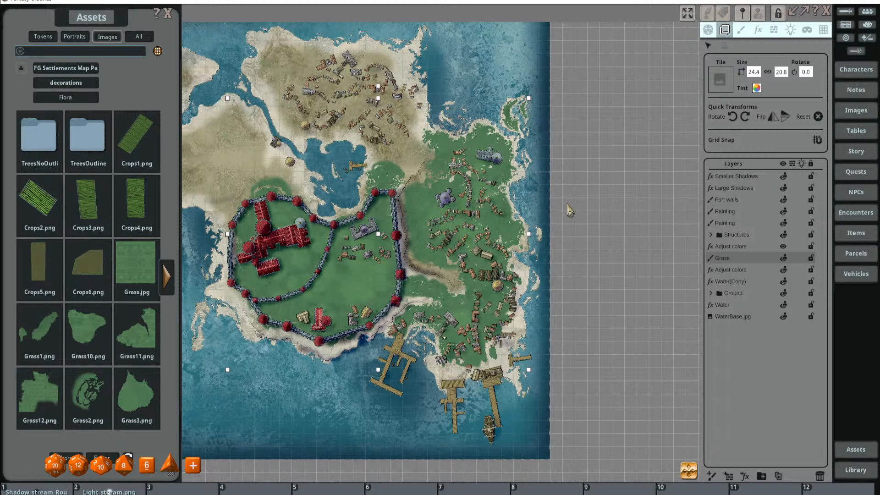
left_click(742, 31)
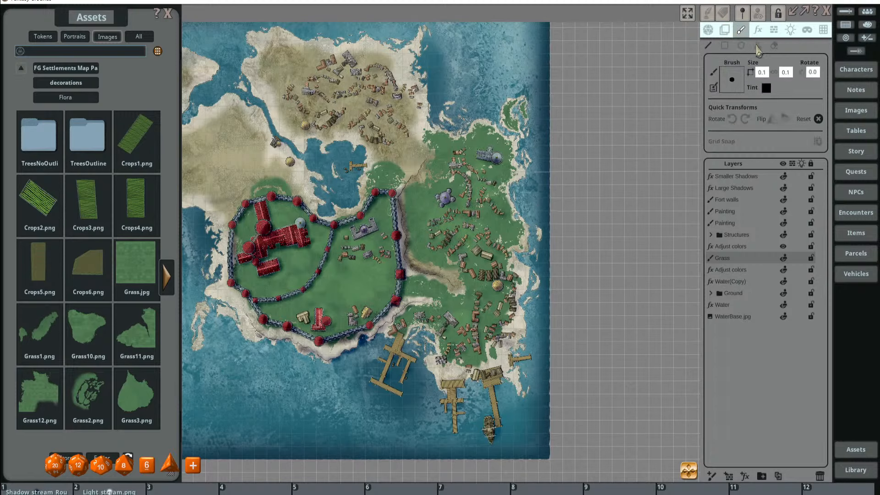
left_click(757, 47)
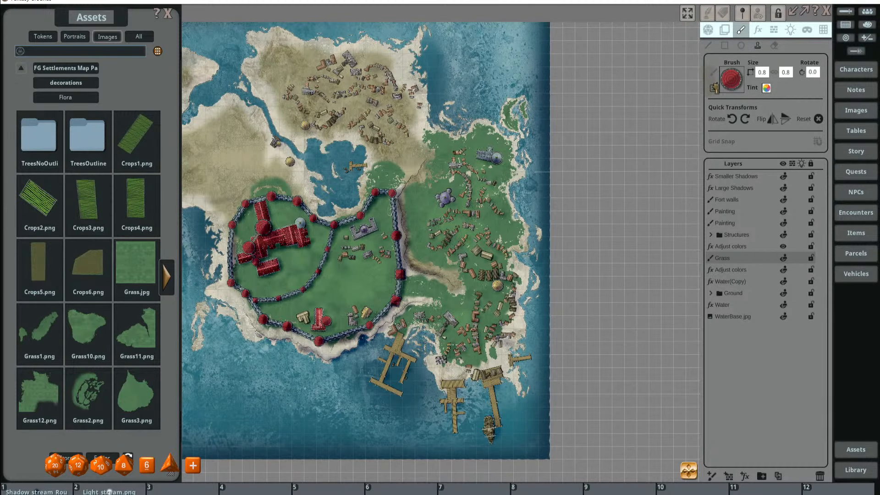
left_click_drag(714, 88, 731, 80)
scroll(419, 211, "up", 3)
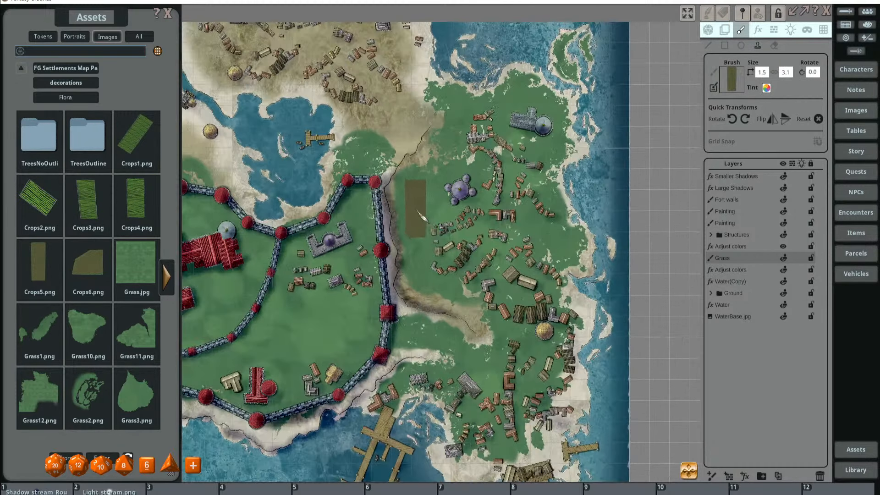
scroll(422, 216, "up", 2)
scroll(419, 216, "up", 5)
scroll(417, 217, "down", 6)
scroll(416, 216, "up", 1)
scroll(430, 204, "up", 2)
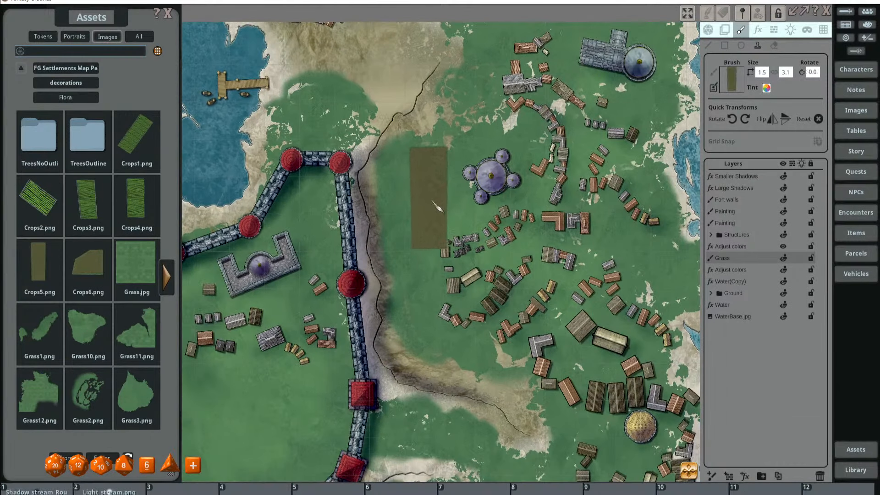
- Make the Crops5.png stamp slightly transparent, trying alpha 175 and settling on alpha 200 with a white tint
left_click(766, 89)
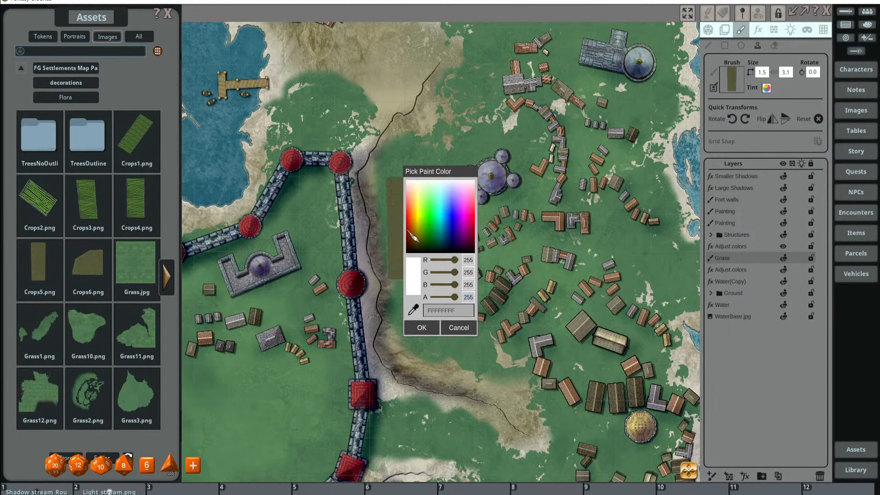
left_click(385, 228)
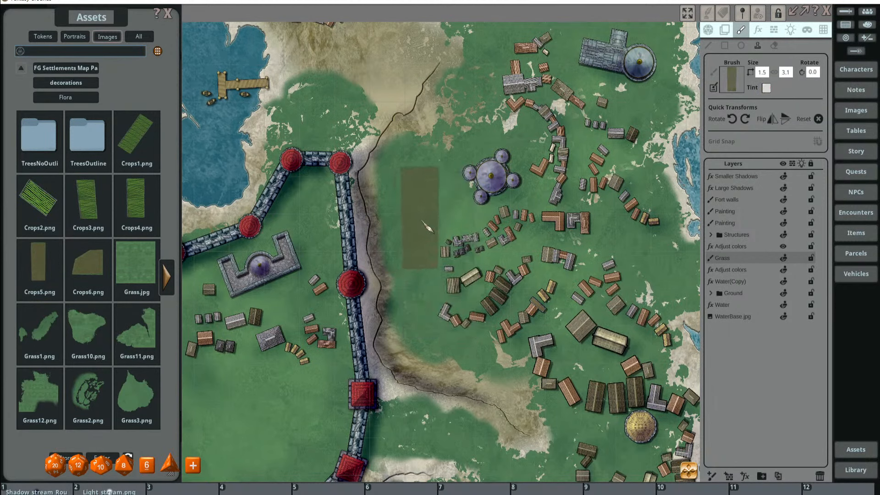
left_click(767, 88)
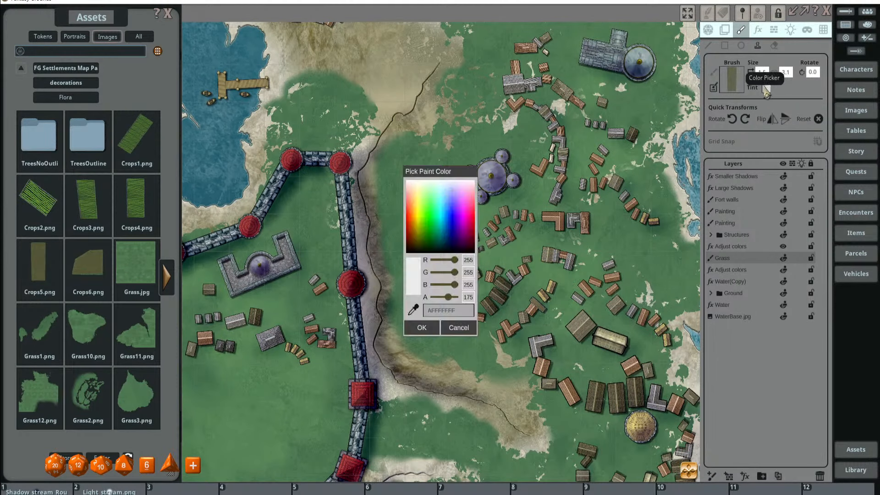
left_click_drag(464, 297, 475, 298)
type("20")
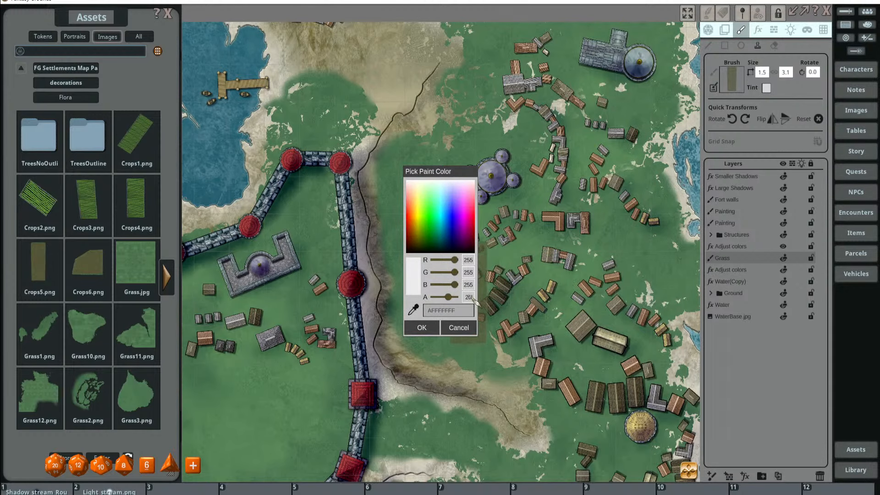
key("Return")
- Resize the crop stamp to 1.2 by 2.4, rotate it to 65 degrees and stamp a field southwest of the purple towers
scroll(415, 229, "down", 2)
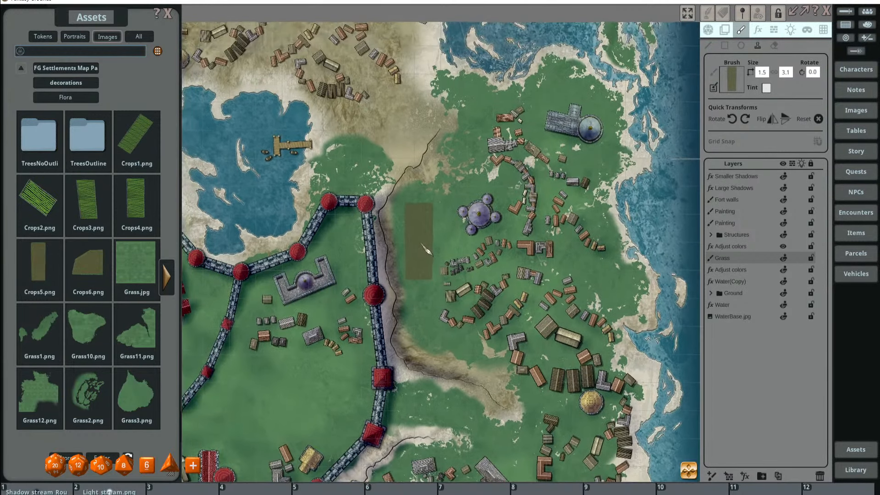
key("shift")
scroll(438, 233, "down", 2)
scroll(430, 232, "down", 3)
scroll(435, 248, "down", 1)
scroll(439, 253, "down", 2)
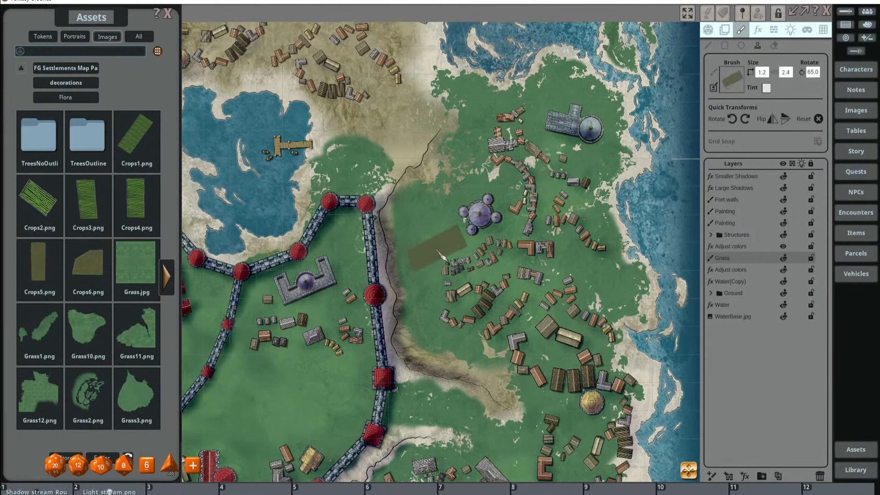
left_click(438, 251)
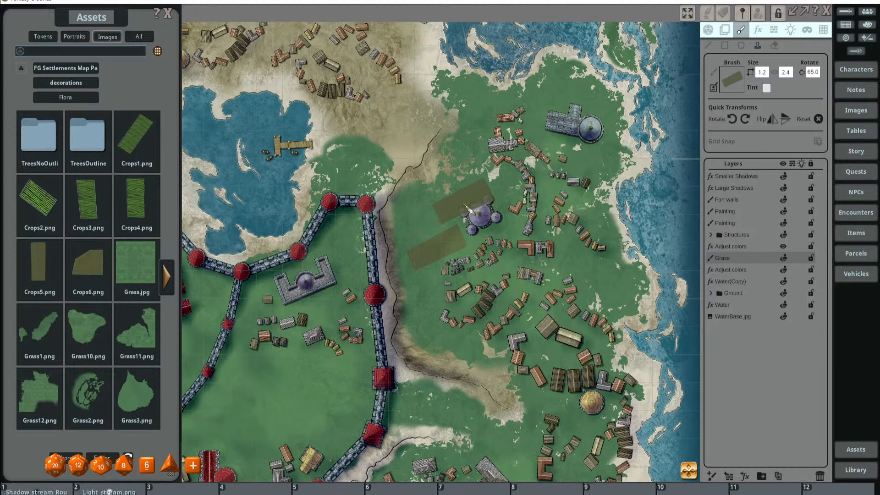
- Set the crop stamp's tint alpha to 220 and stamp the field again at the same spot southwest of the purple towers
scroll(428, 225, "up", 2)
scroll(429, 216, "up", 1)
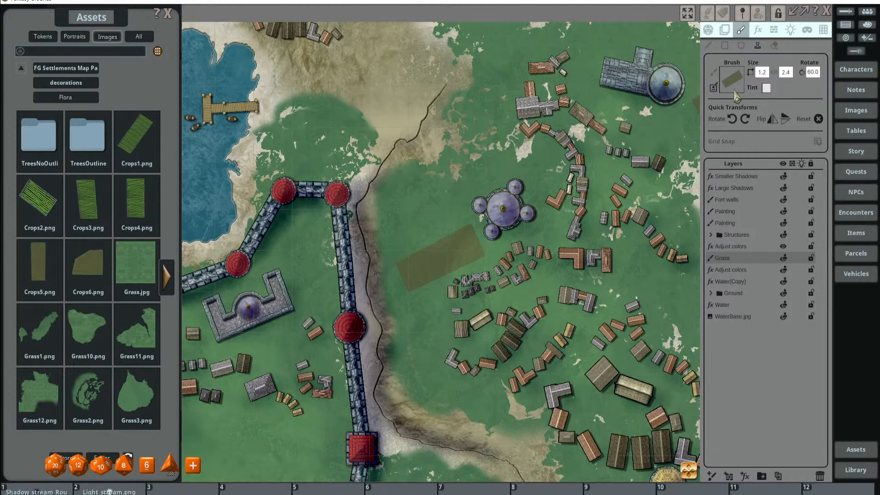
left_click(767, 88)
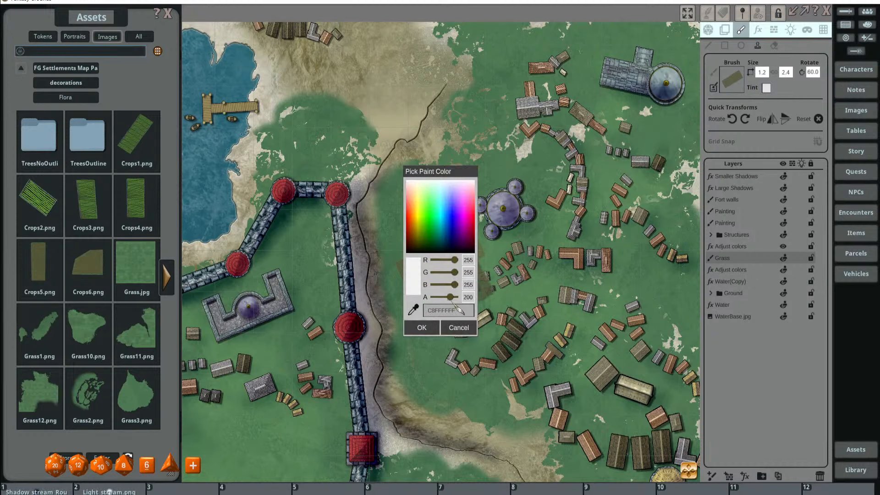
type("220")
key("Return")
left_click(440, 258)
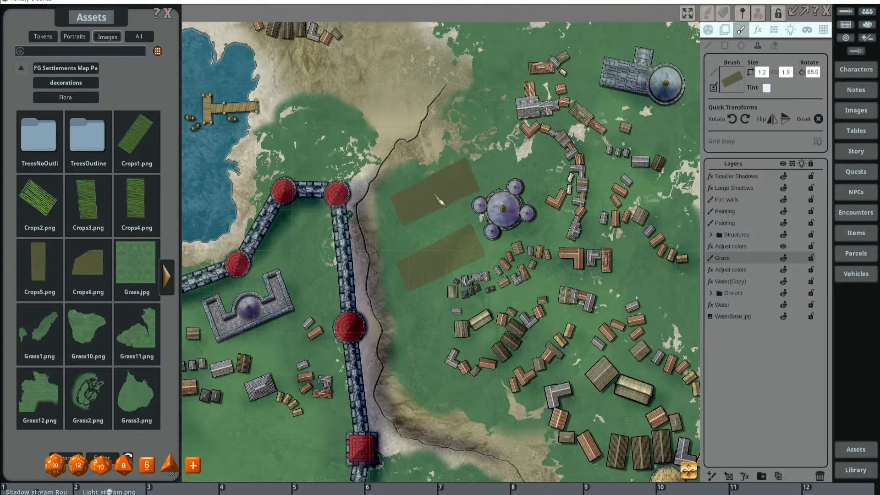
- Stamp two shorter 1.2 by 1.5 crop fields along the first field's north side, turning the second one to 335 degrees
scroll(418, 238, "down", 1)
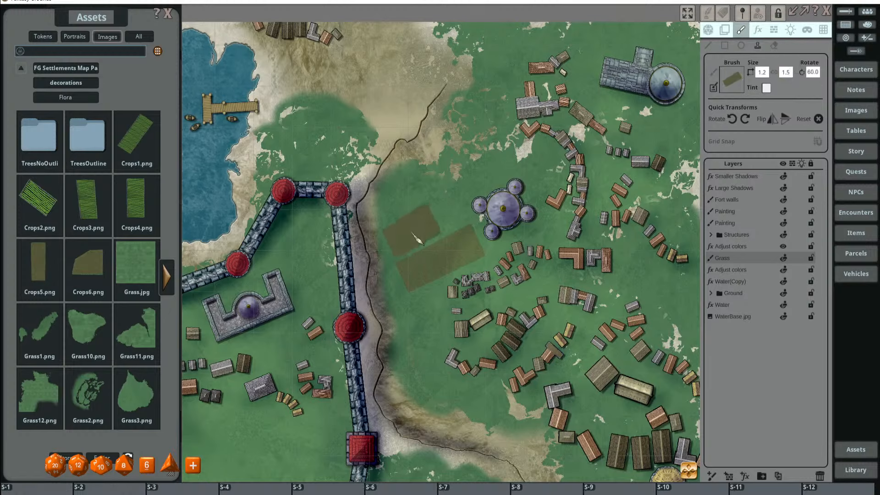
left_click(412, 234)
scroll(452, 182, "down", 2)
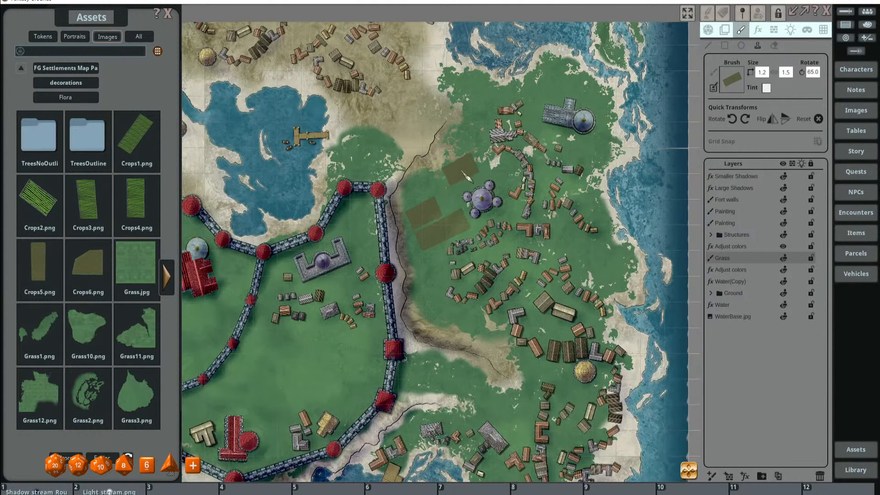
left_click_drag(461, 171, 453, 226)
scroll(453, 230, "down", 16)
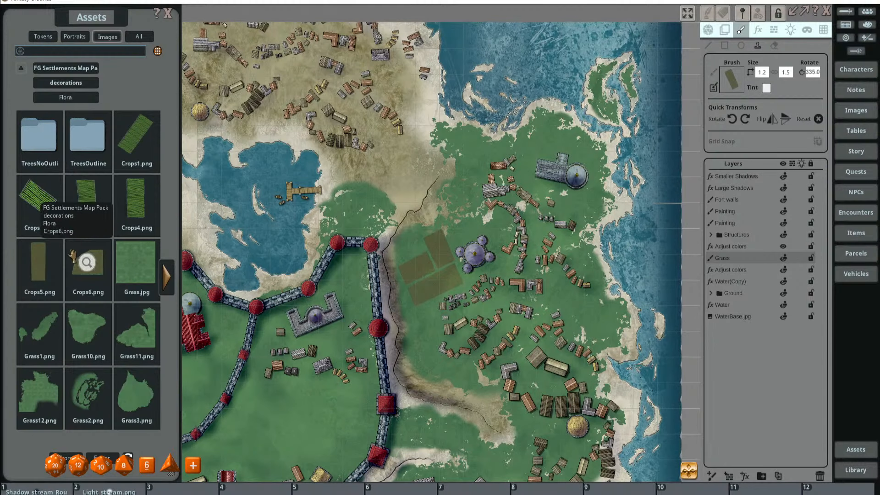
- Load Crops6.png as the stamp at 1.6 by 1.1, rotate it to 335 degrees and place it in the field cluster's northwest corner
mouse_move(653, 95)
left_mouse_down()
mouse_move(745, 78)
mouse_move(732, 80)
left_mouse_up()
scroll(420, 238, "down", 5)
scroll(415, 252, "up", 6)
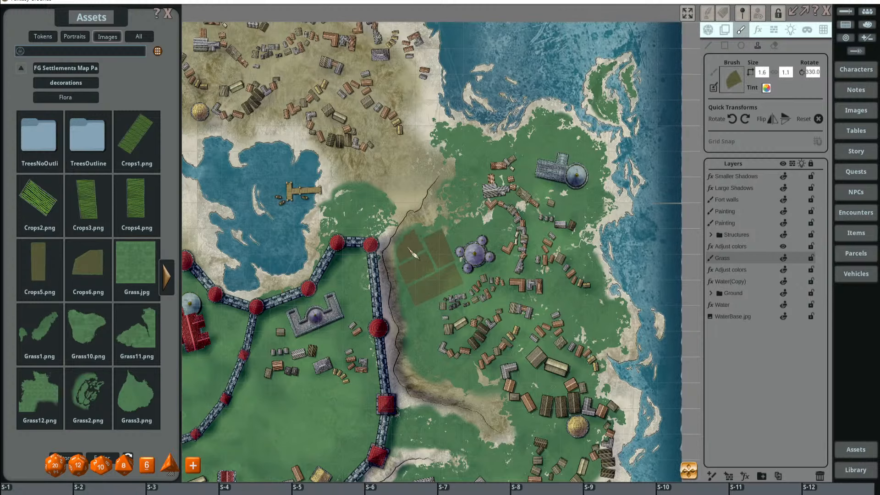
scroll(408, 248, "up", 1)
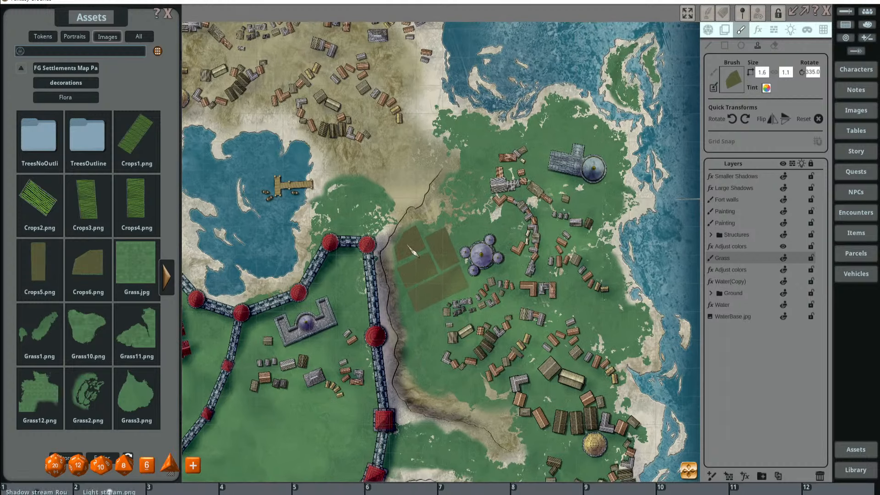
scroll(408, 248, "down", 1)
scroll(405, 253, "up", 1)
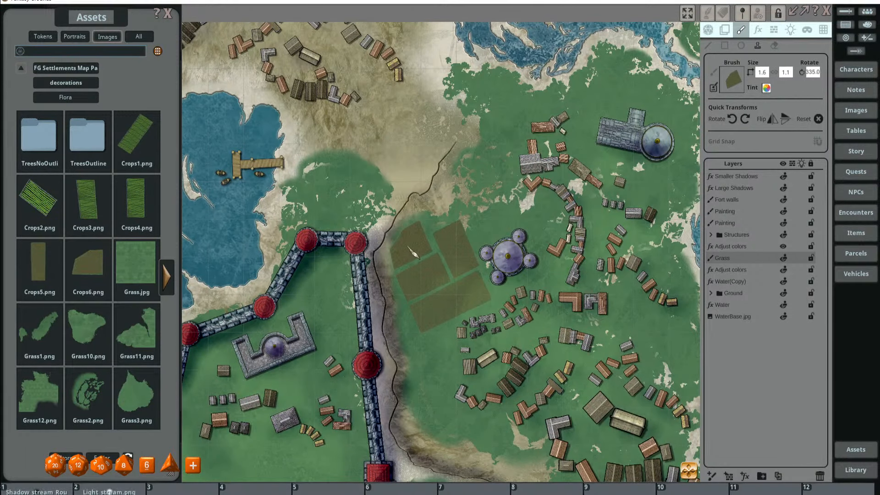
scroll(493, 201, "down", 2)
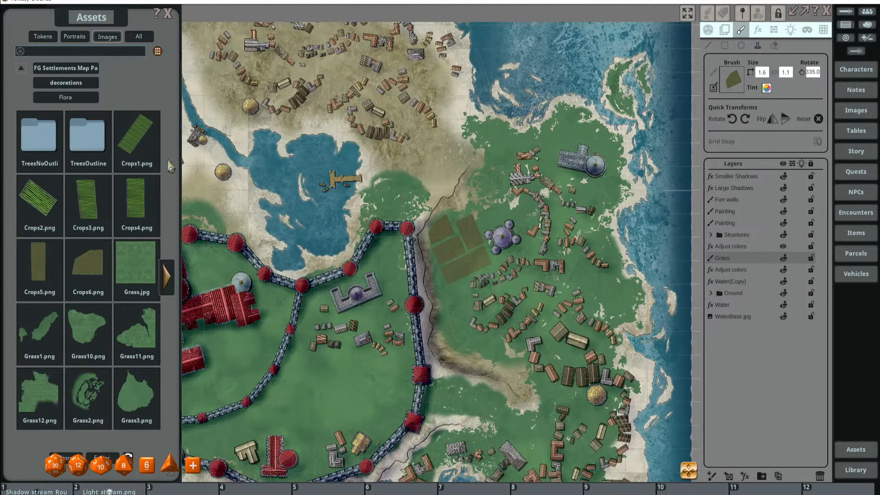
- Return to the decorations folder of the FG Settlements Map Pack and filter its images by "wall"
left_click(68, 68)
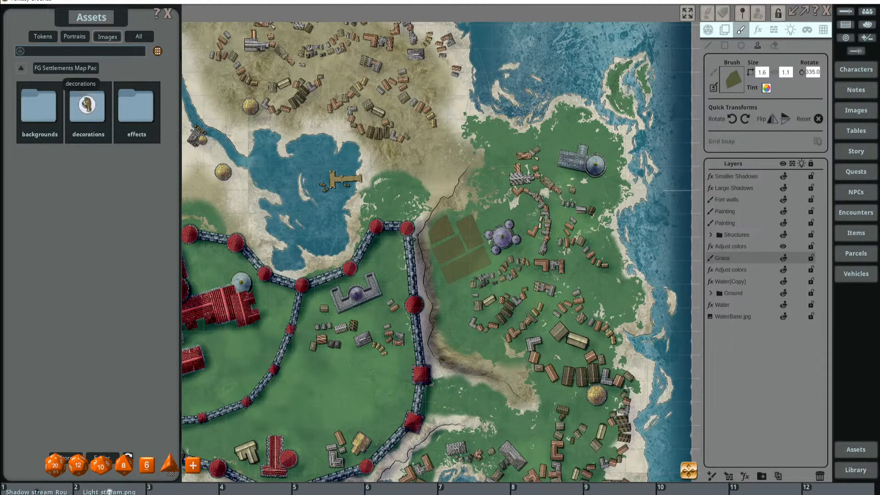
left_click(88, 89)
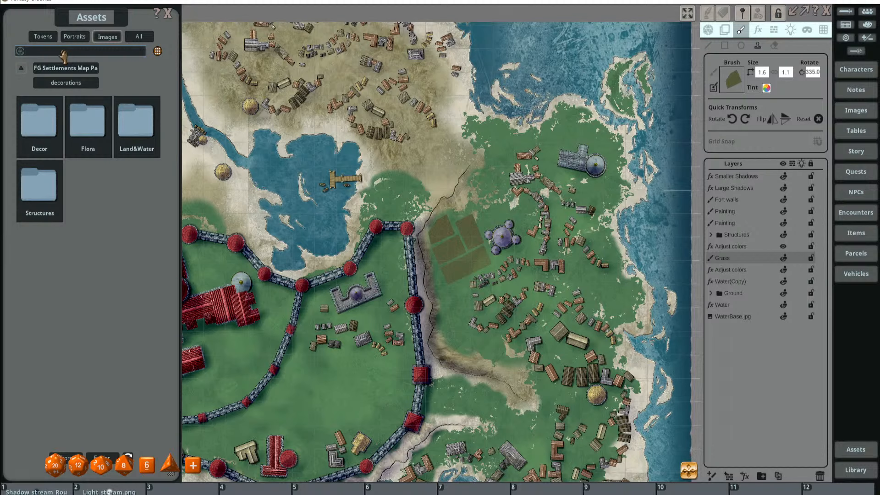
key("Return")
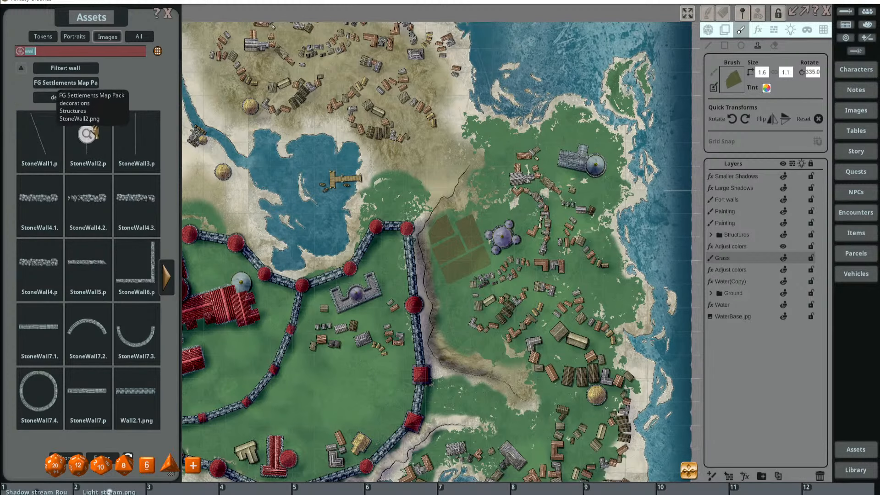
- Load StoneWall2.png as the stamp, size it to 0.1 by 1.6 and rotate it to 65 degrees
mouse_move(93, 133)
left_mouse_down()
mouse_move(417, 129)
mouse_move(732, 81)
left_mouse_up()
scroll(368, 233, "up", 3)
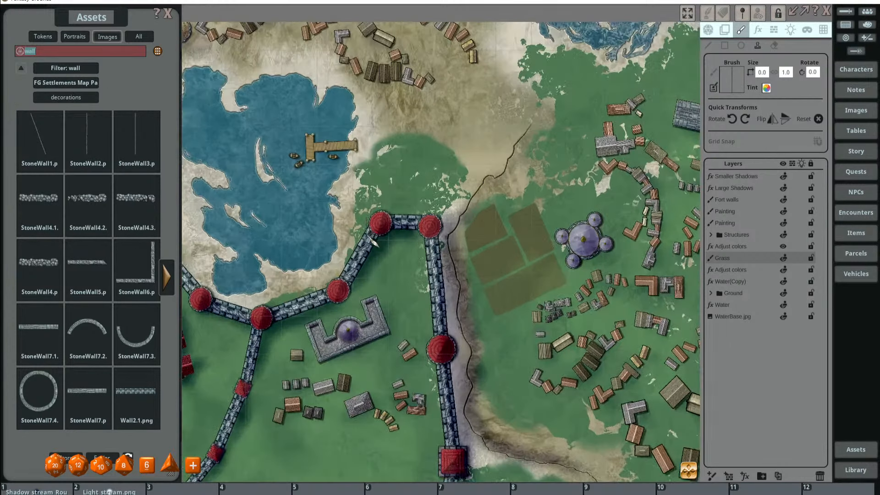
scroll(373, 242, "up", 2)
scroll(509, 216, "up", 4)
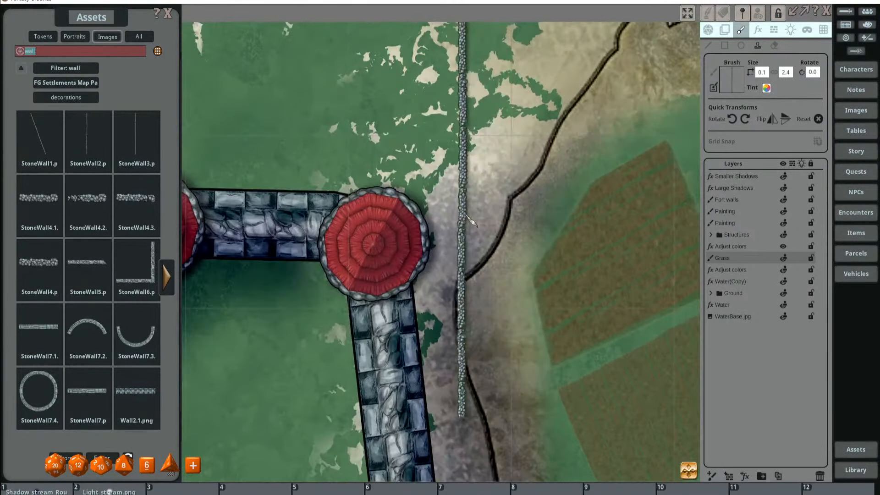
scroll(466, 216, "down", 4)
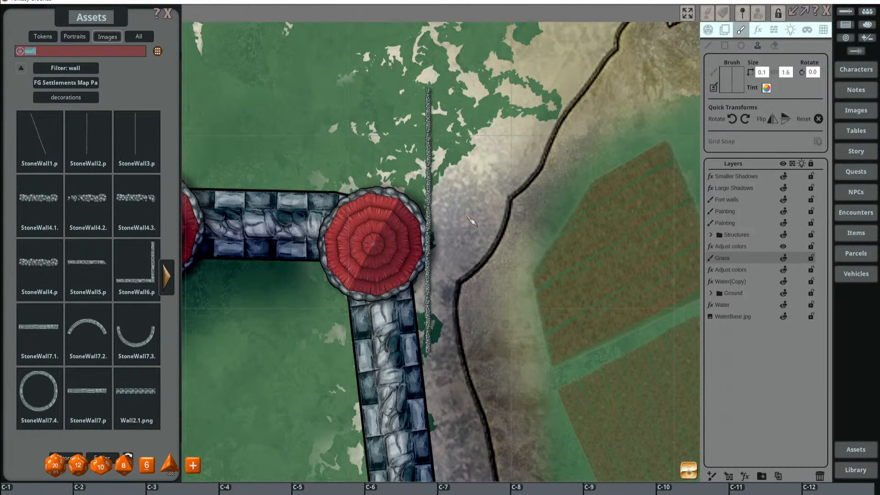
left_click_drag(467, 215, 402, 178)
scroll(409, 183, "down", 3)
scroll(566, 293, "up", 13)
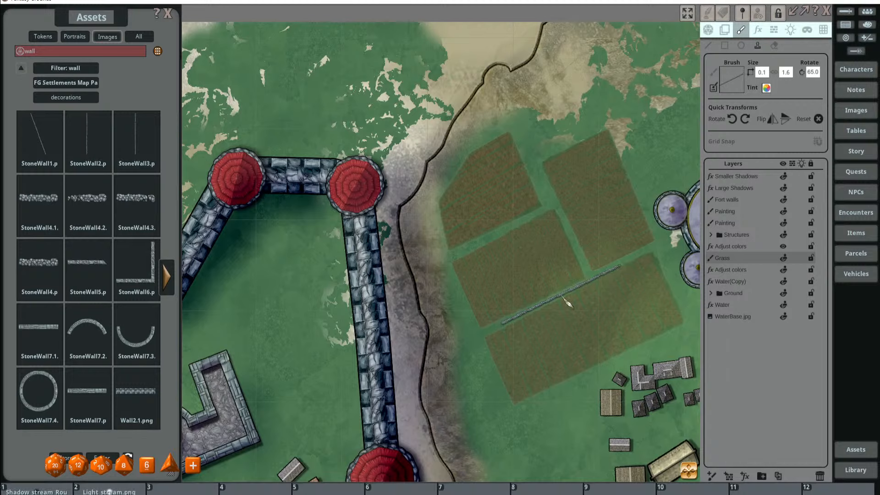
- Add a painting layer directly above Grass and stamp stone walls along the southern crop field's north and south sides
left_click(712, 477)
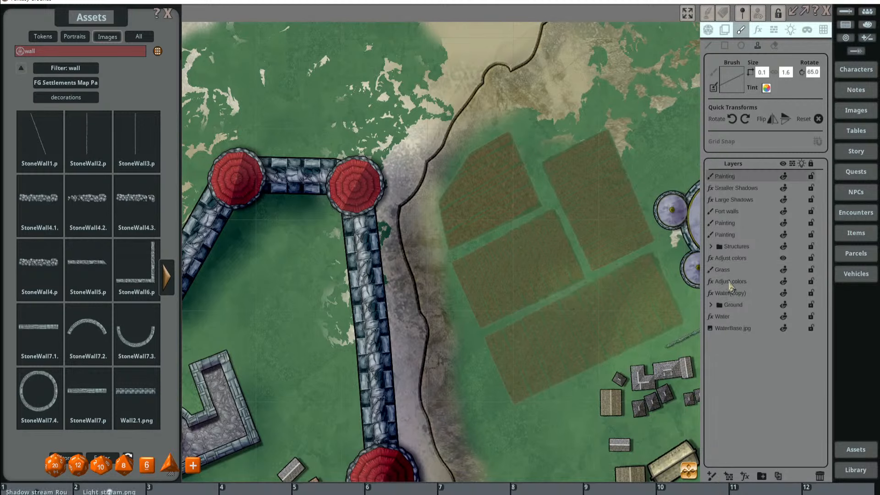
left_click_drag(752, 176, 753, 256)
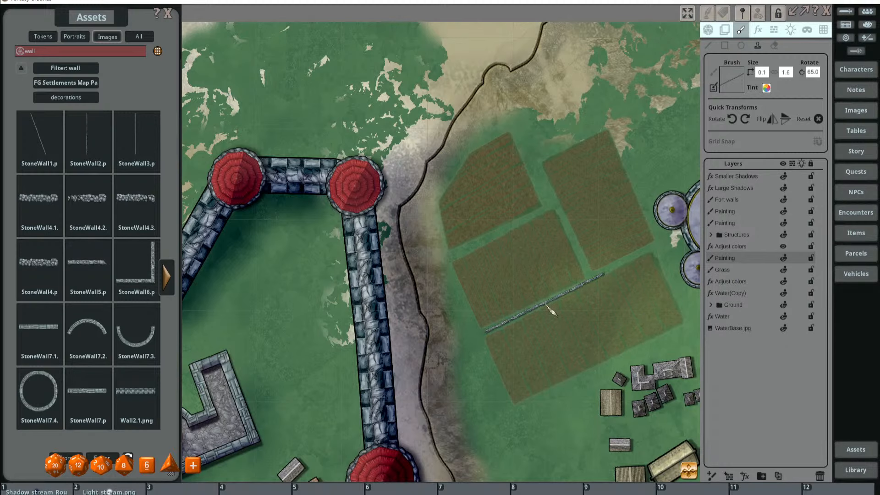
left_click(548, 308)
left_click_drag(628, 358, 504, 321)
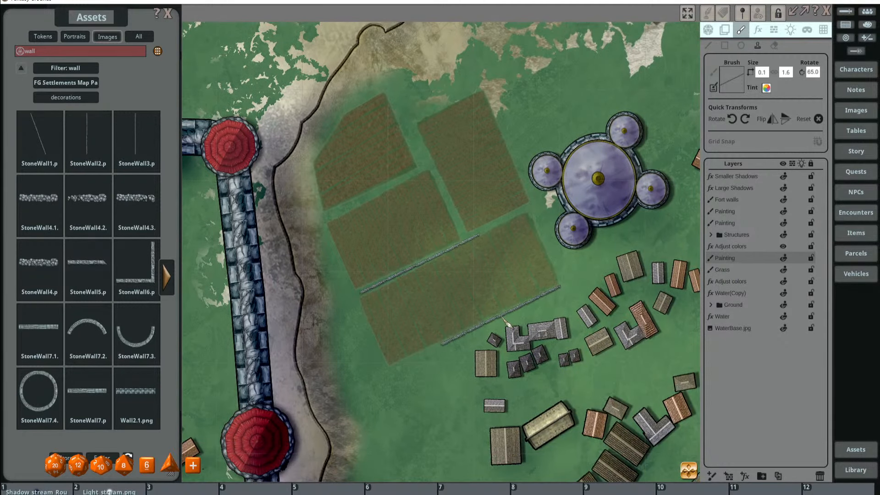
left_click(502, 317)
left_click_drag(445, 107, 523, 128)
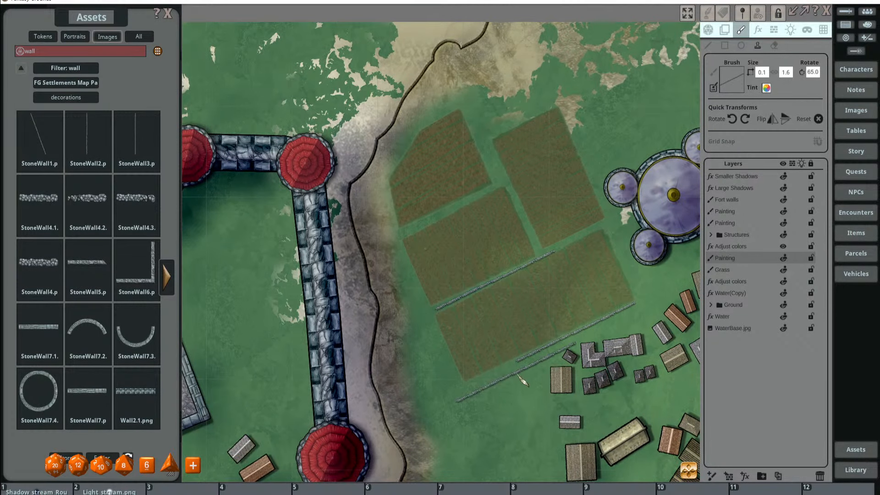
- Rotate the wall stamp to 335 degrees and place a wall along the northeast crop field's east side
left_click_drag(512, 179, 500, 247)
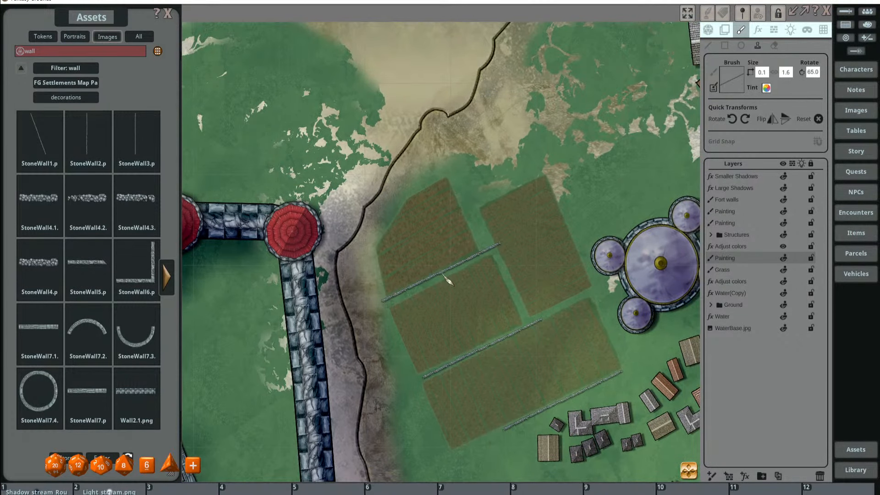
scroll(560, 213, "down", 10)
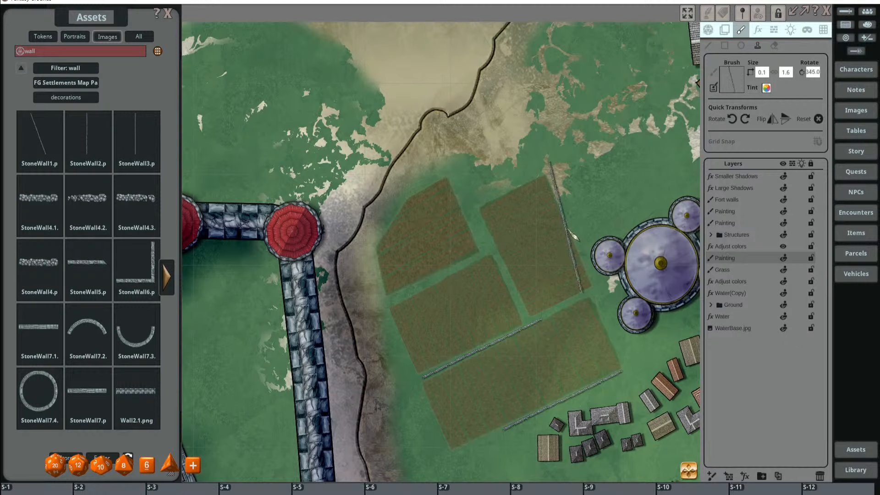
scroll(577, 236, "up", 1)
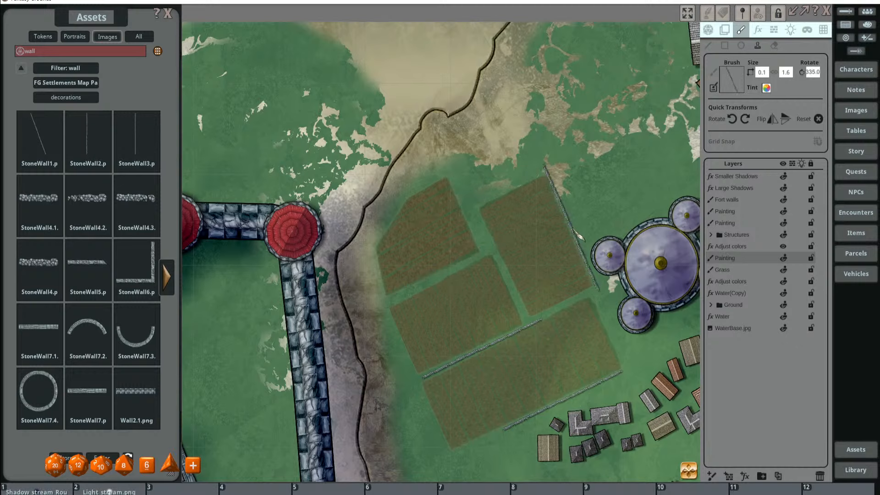
left_click(582, 243)
- Shorten the wall stamp to 0.1 by 1.3, rotate it to 65 degrees and place it between the two western fields
scroll(582, 242, "up", 8)
scroll(452, 285, "up", 10)
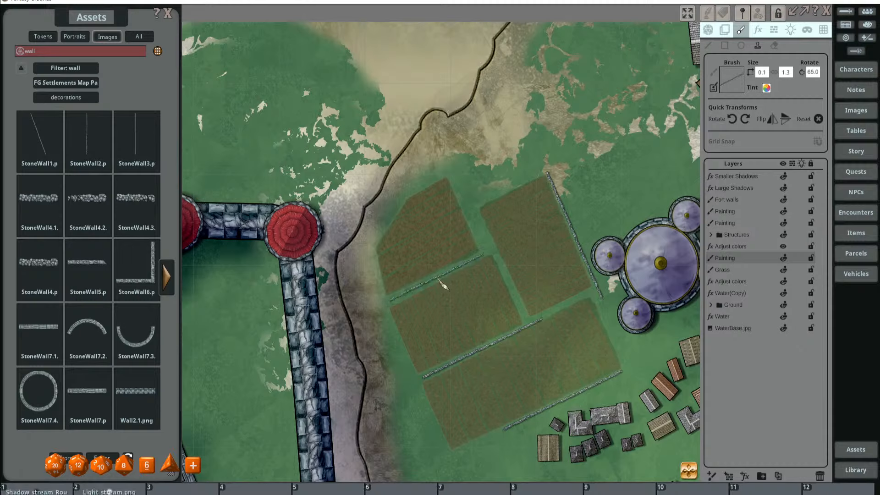
left_click(444, 285)
- Rotate the wall stamp to 155 degrees and place it between the western fields and the northeast field
scroll(491, 271, "up", 10)
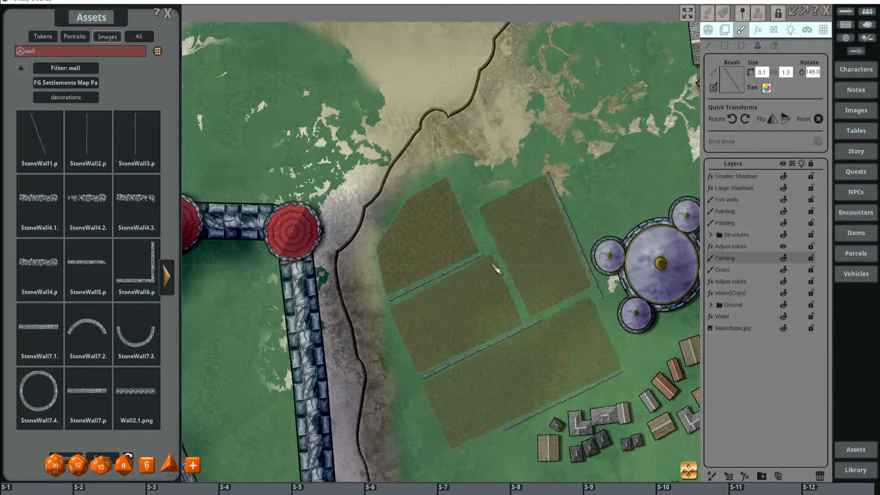
scroll(497, 265, "down", 2)
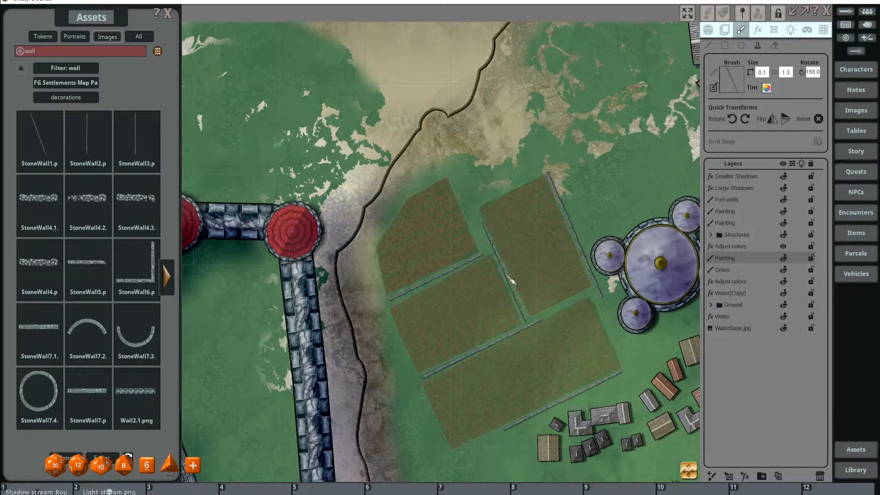
scroll(512, 282, "down", 1)
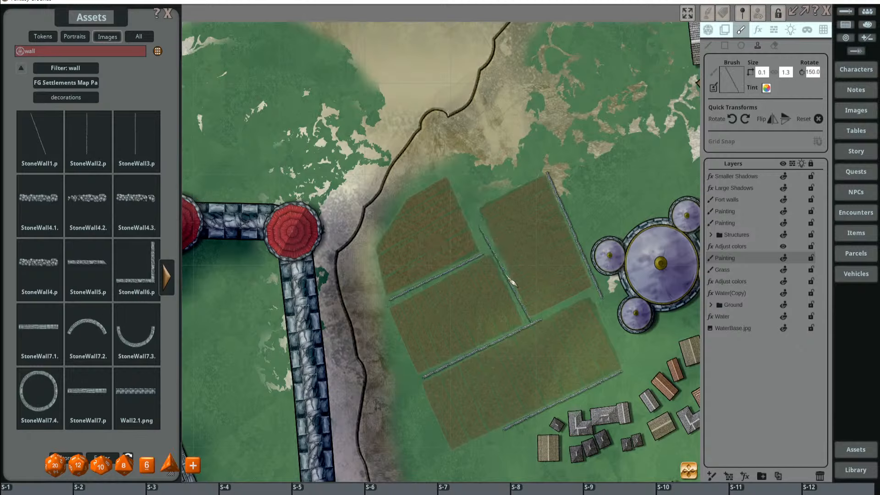
scroll(511, 280, "up", 1)
left_click(511, 281)
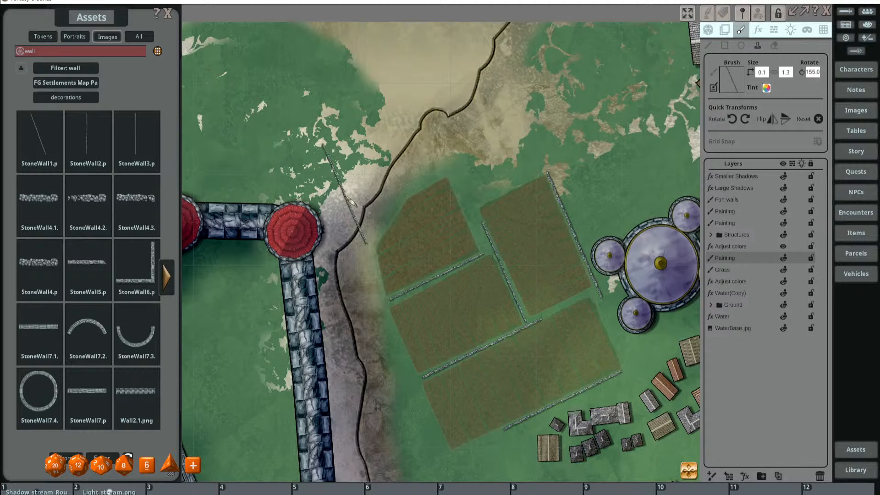
- Load StoneWall4.2.png, shrink it to 0.1 wide, rotate it to 65 degrees and extend the central wall's north end and the western dividing wall's east end
scroll(527, 293, "up", 2)
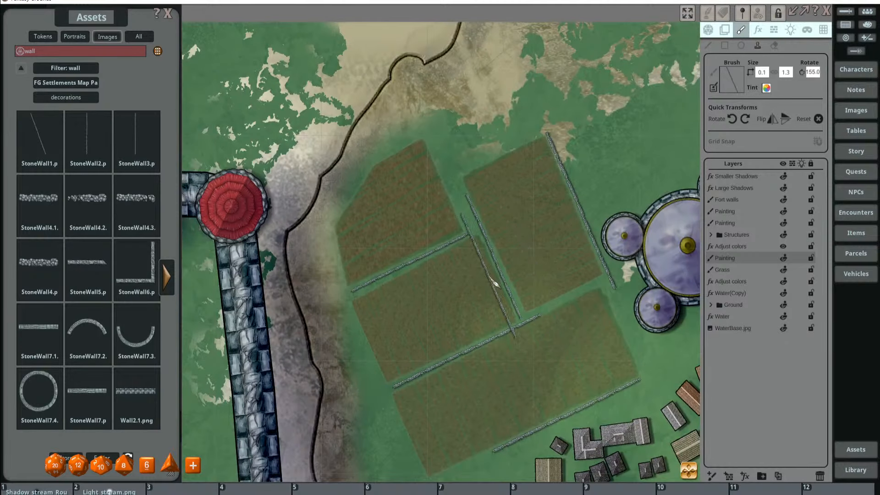
left_click(87, 208)
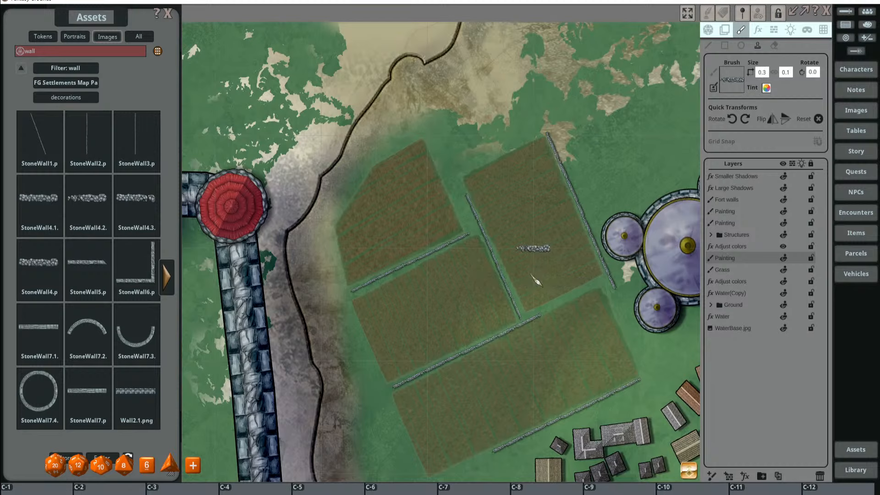
scroll(531, 274, "down", 1, "ctrl")
scroll(476, 198, "up", 3)
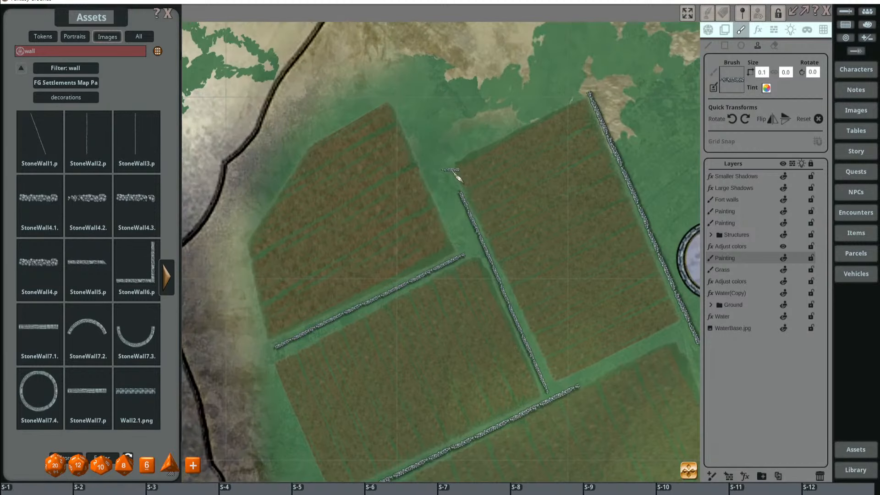
scroll(445, 172, "up", 3, "shift")
scroll(457, 185, "up", 1)
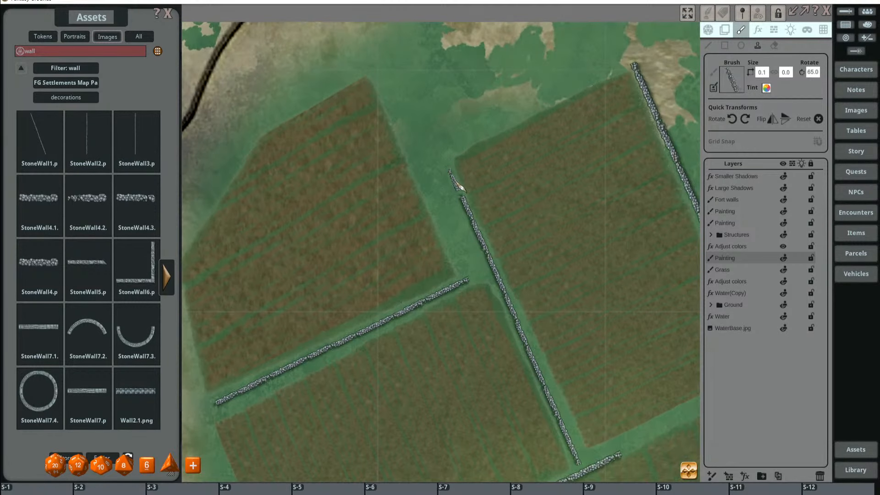
scroll(461, 190, "up", 1, "shift")
scroll(462, 191, "down", 2)
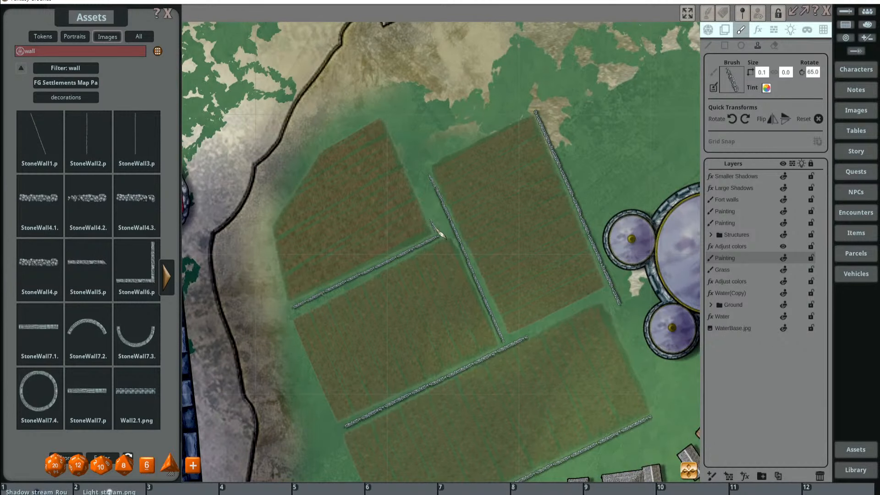
- Rotate the short wall piece to 155 degrees and stamp it at the east end of the southern field's north wall
left_click_drag(527, 250, 452, 184)
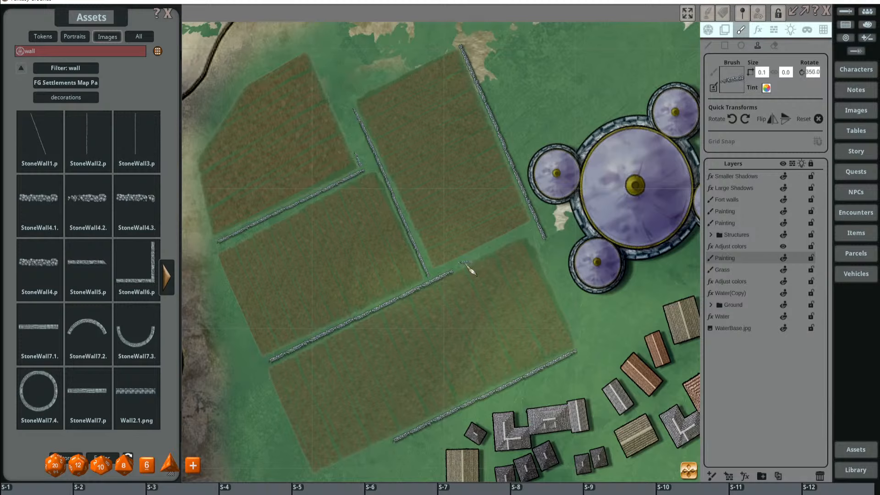
scroll(466, 271, "up", 2)
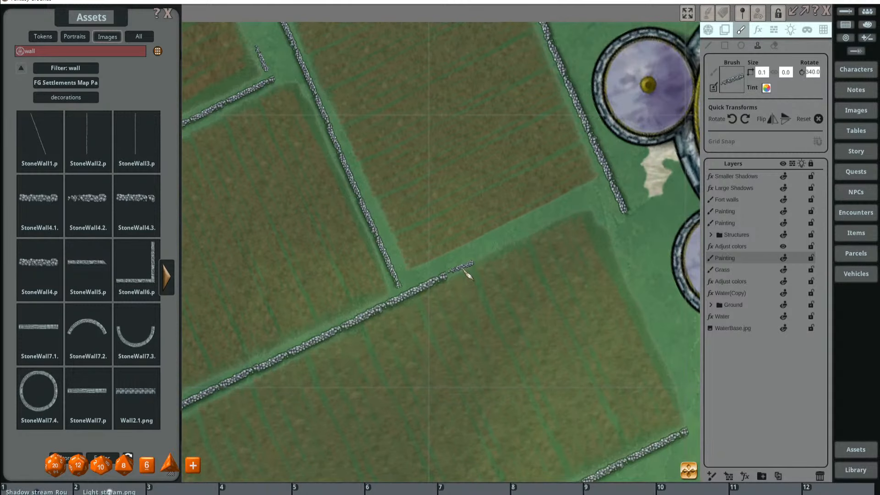
scroll(463, 270, "down", 20, "shift")
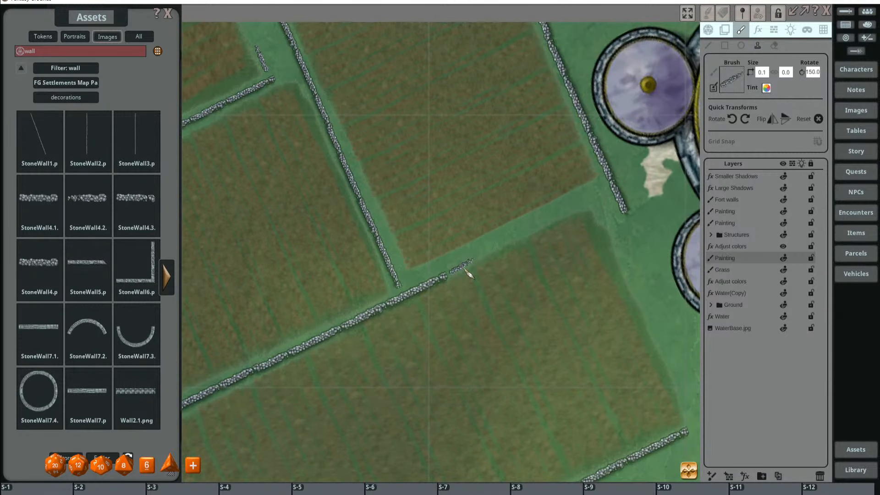
key("ctrl")
key("shift")
left_click(464, 269)
scroll(523, 208, "down", 6)
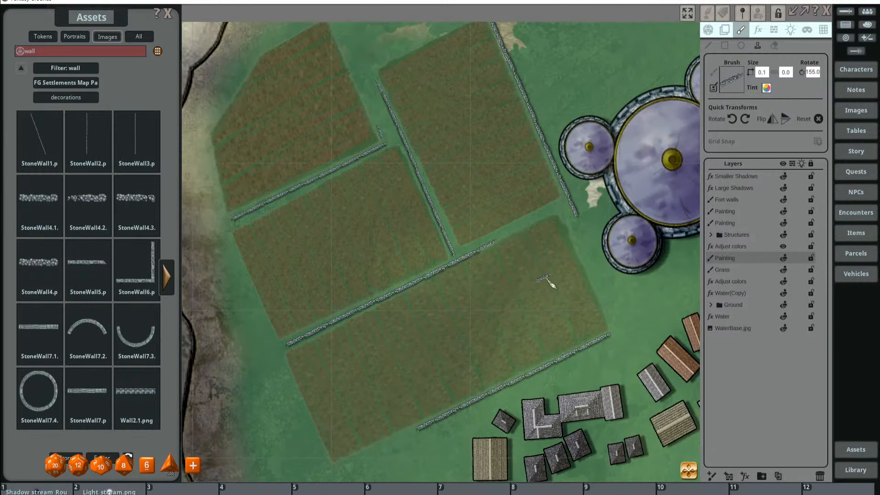
- Set the short wall piece to 0.2 wide and 335 degrees, and stamp it at the west end of the southern field's south wall
left_click_drag(550, 283, 455, 200)
key("shift")
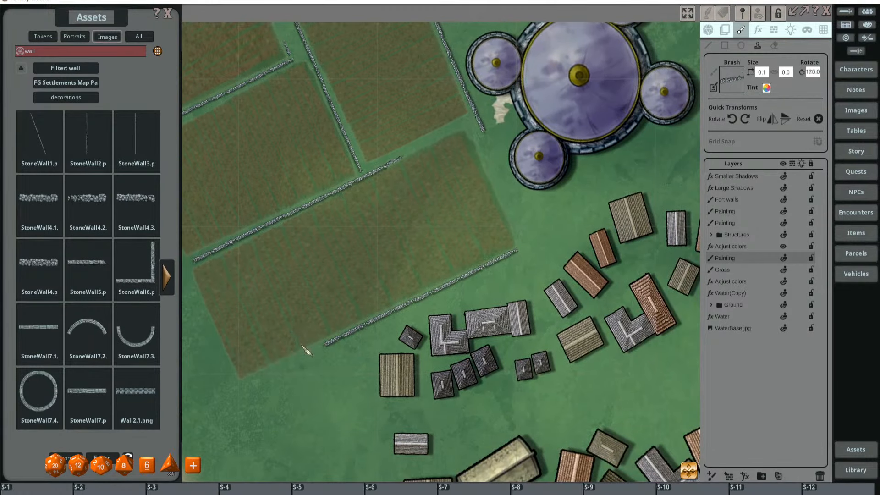
scroll(306, 350, "up", 20)
scroll(313, 357, "up", 1)
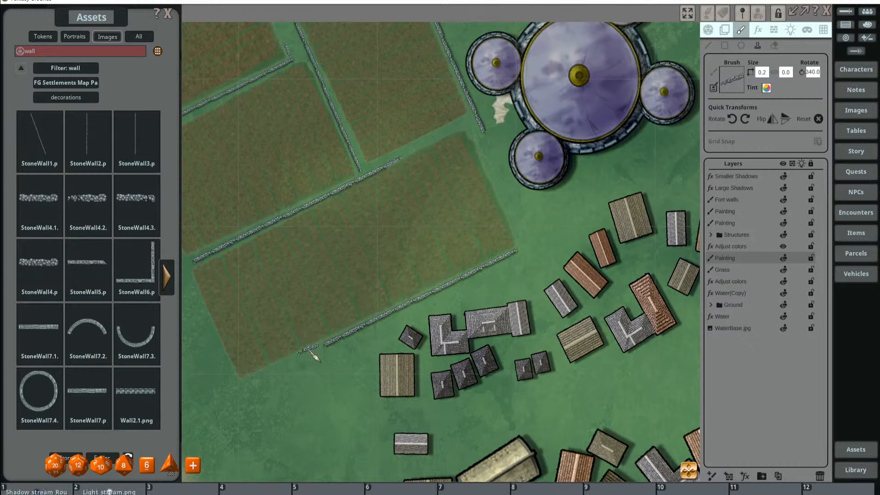
key("shift")
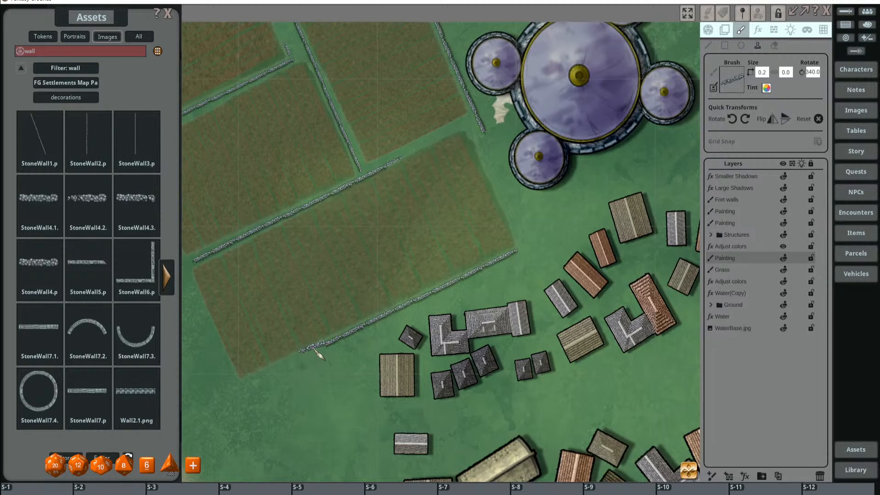
scroll(294, 356, "down", 5)
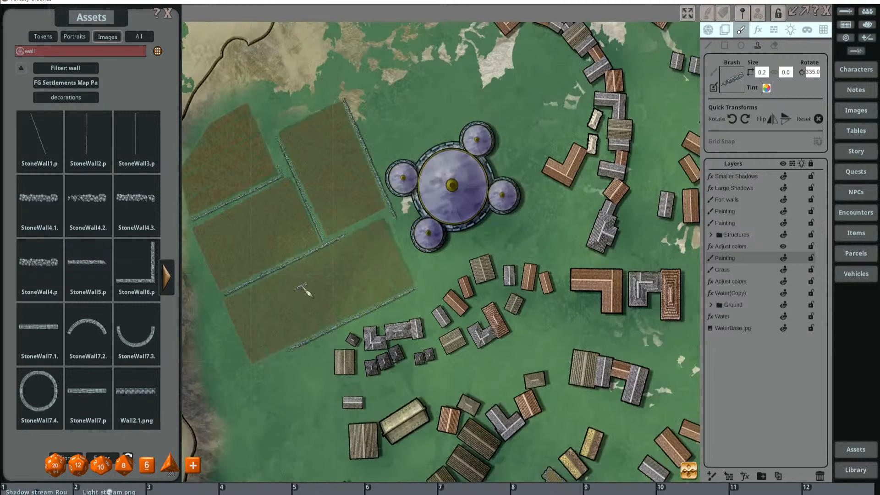
- Rotate the short wall piece to 245 degrees and stamp it at the western dividing wall's west end and the southern field's northeast corner
scroll(410, 308, "down", 11)
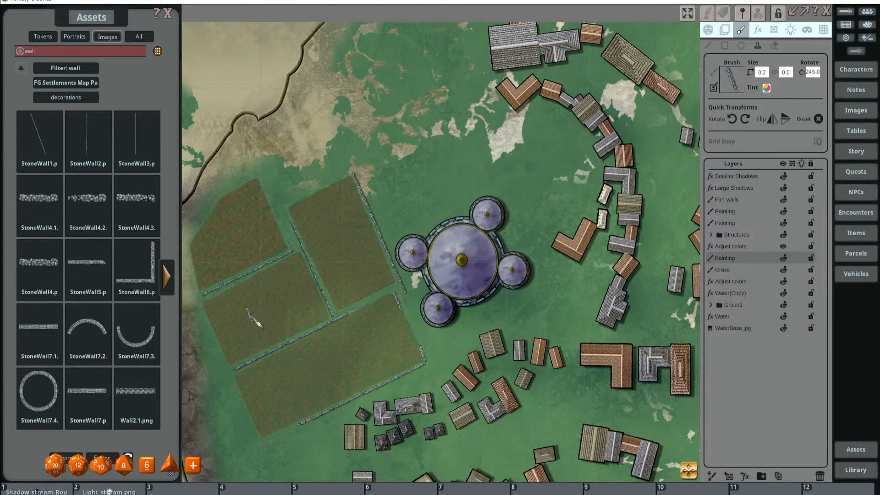
left_click_drag(236, 310, 339, 306)
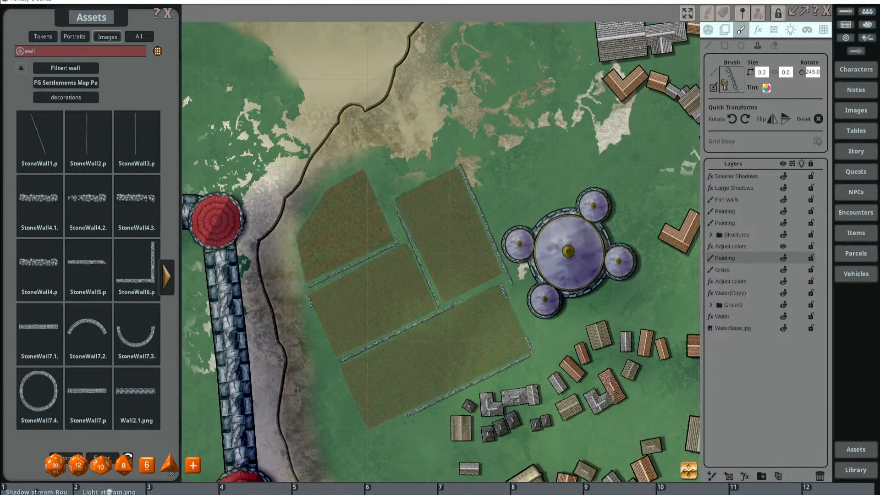
- Load a thin straight stone wall, rotate it to 335 degrees and stamp it along the fields' western edges and the northwestern field's east edge
left_click_drag(738, 84, 738, 83)
scroll(326, 360, "down", 4)
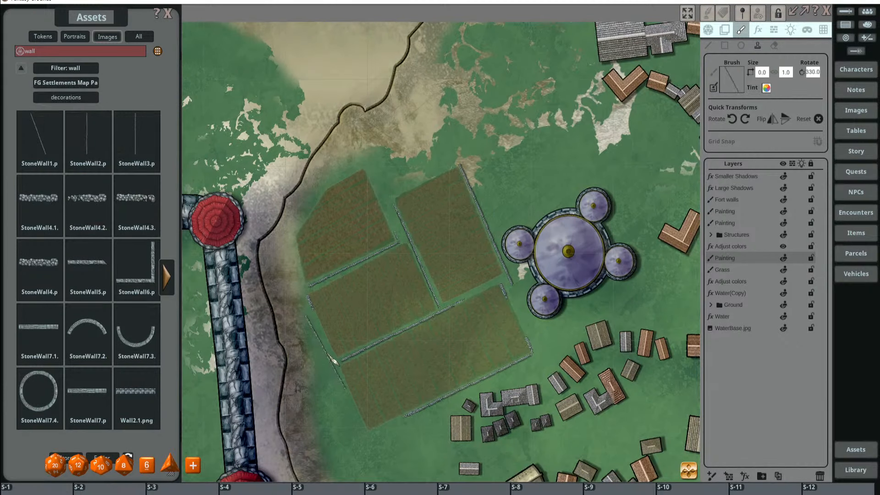
scroll(334, 364, "up", 3)
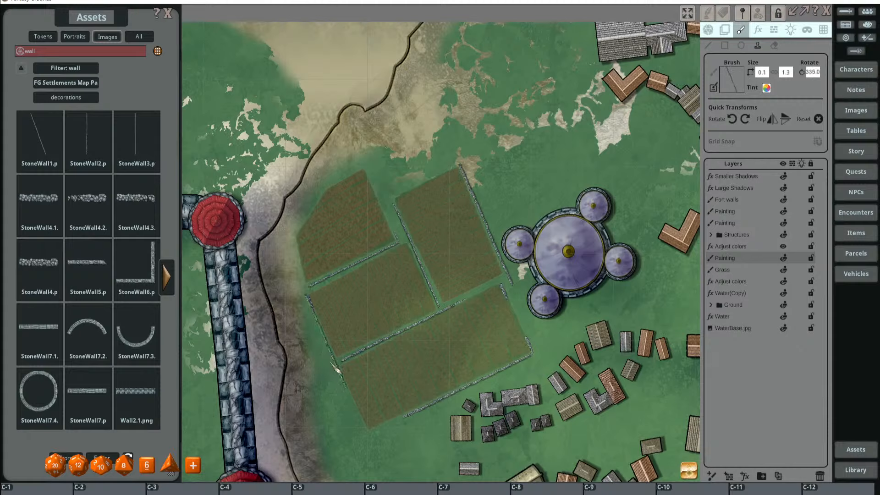
scroll(335, 365, "down", 1)
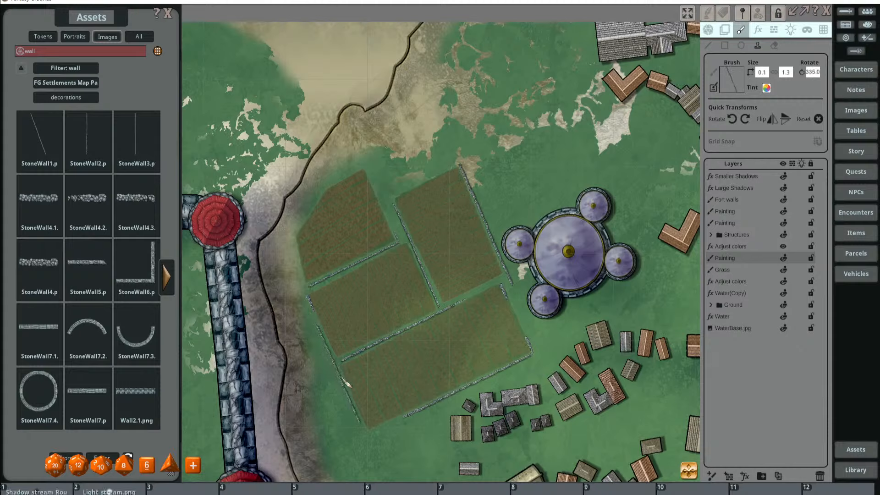
scroll(412, 202, "up", 2)
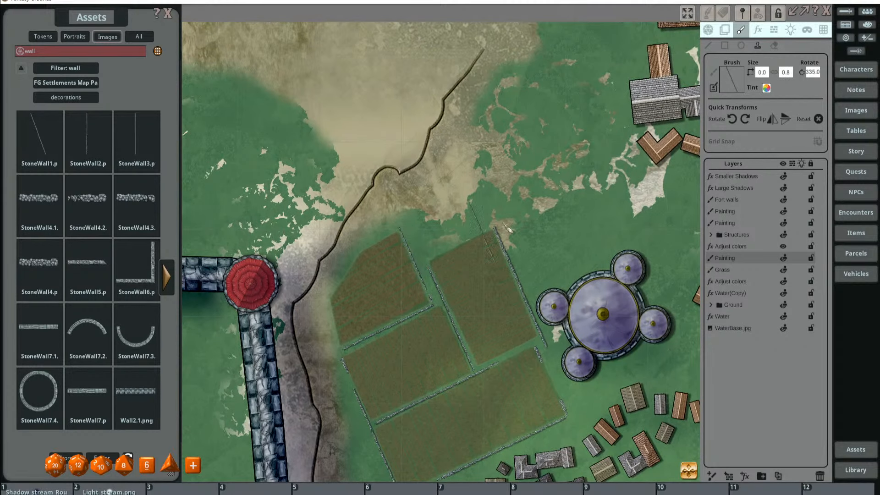
- Rotate the 0.8-long thin wall to 245 degrees and stamp it along the northeastern brown field's north edge
scroll(507, 228, "down", 6)
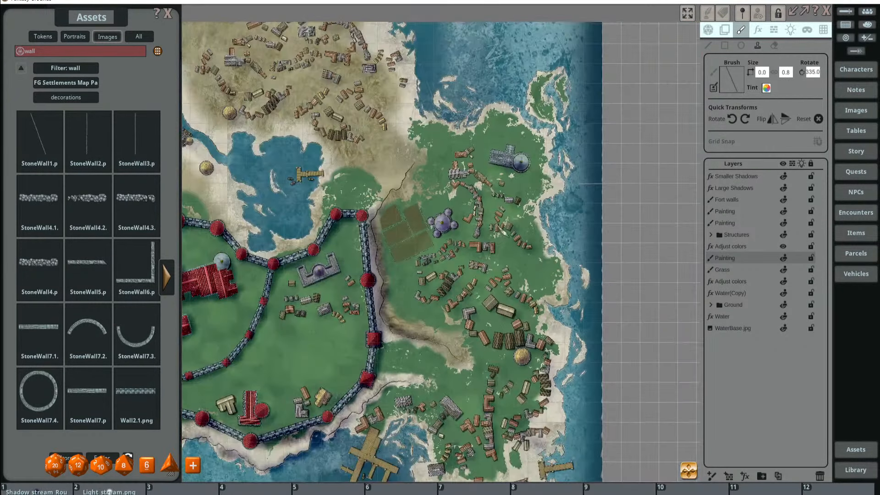
scroll(441, 227, "up", 3)
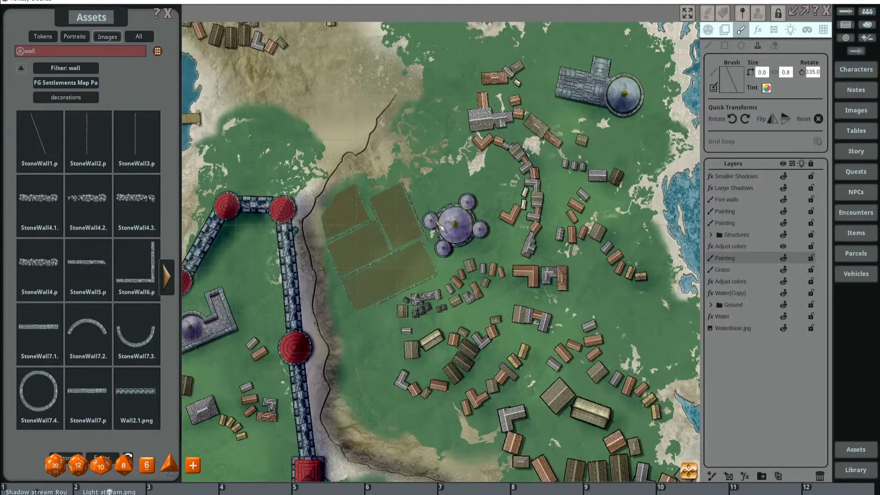
scroll(413, 219, "up", 2)
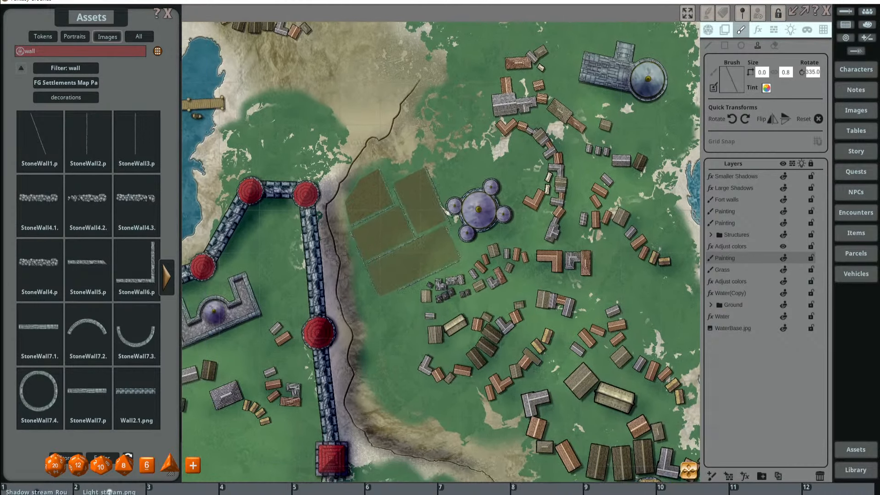
scroll(399, 177, "down", 11, "shift")
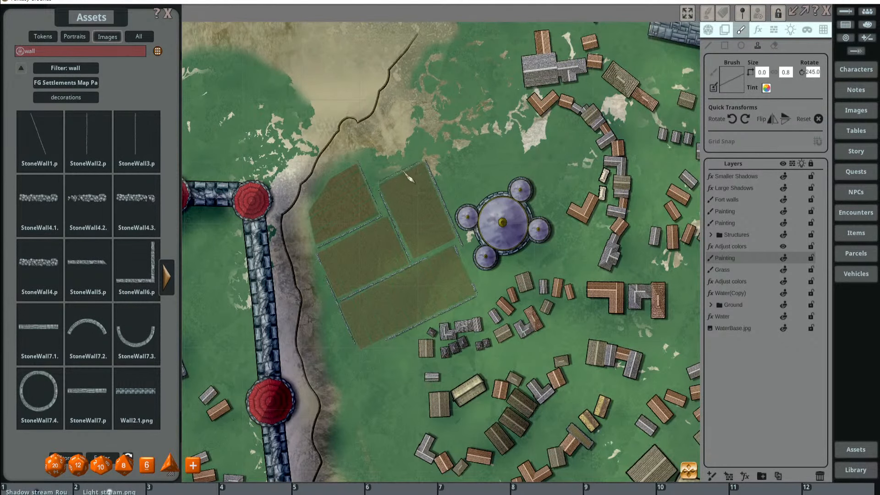
scroll(430, 166, "down", 3)
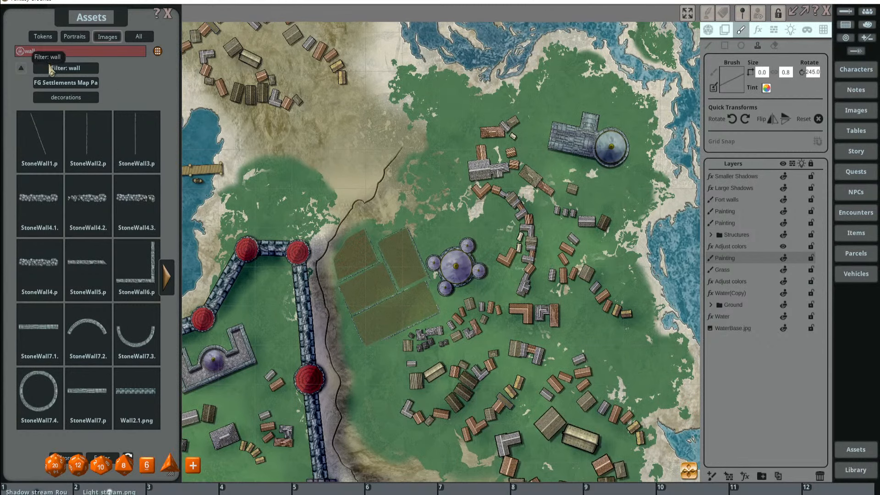
- Clear the wall filter and load Crops4.png from the Flora folder as the brush
key("BackSpace")
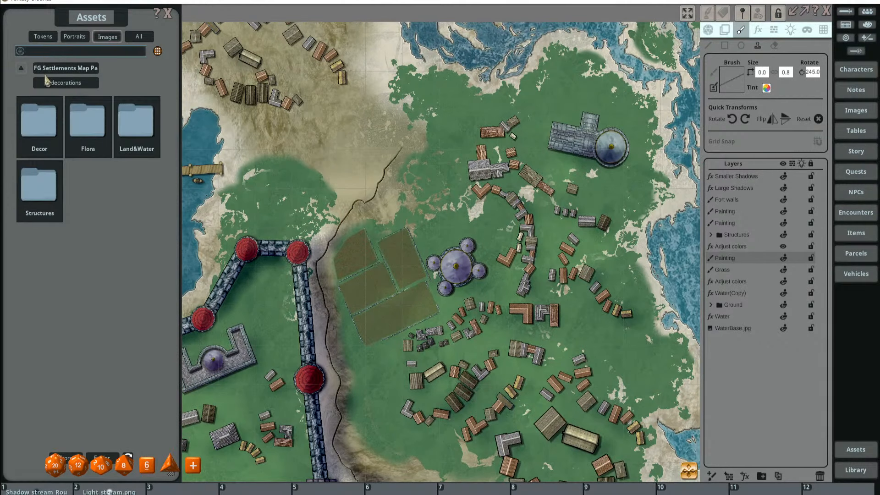
left_click(89, 126)
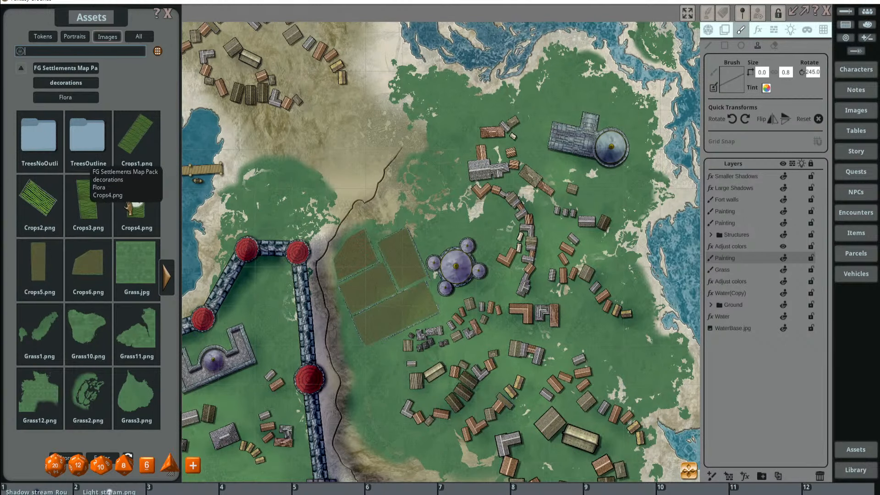
left_click_drag(322, 212, 732, 79)
- Rotate the crop brush to 335 degrees and enlarge it to 1.2 by 2.0
scroll(432, 224, "down", 4)
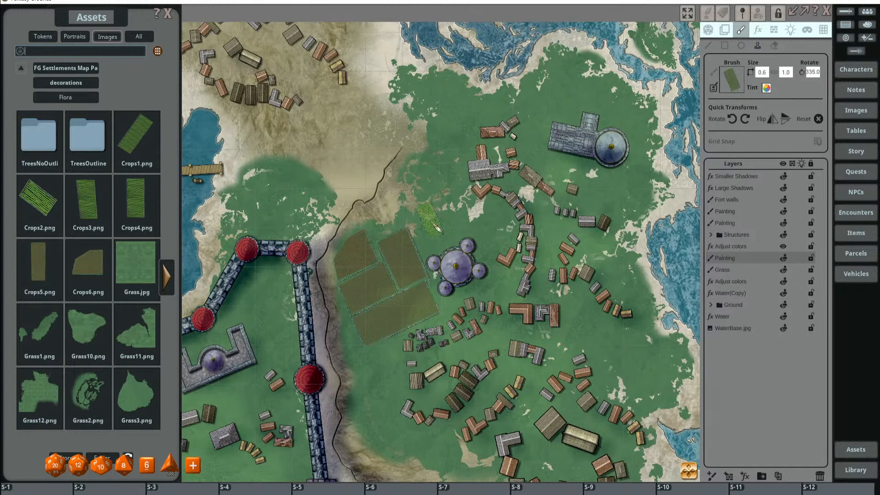
scroll(427, 230, "up", 3)
scroll(427, 232, "up", 2)
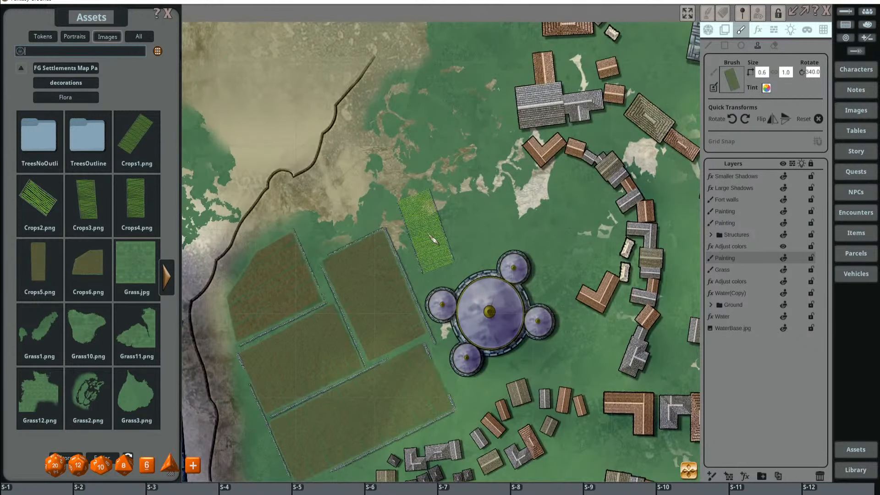
scroll(431, 229, "down", 1)
scroll(411, 243, "up", 3)
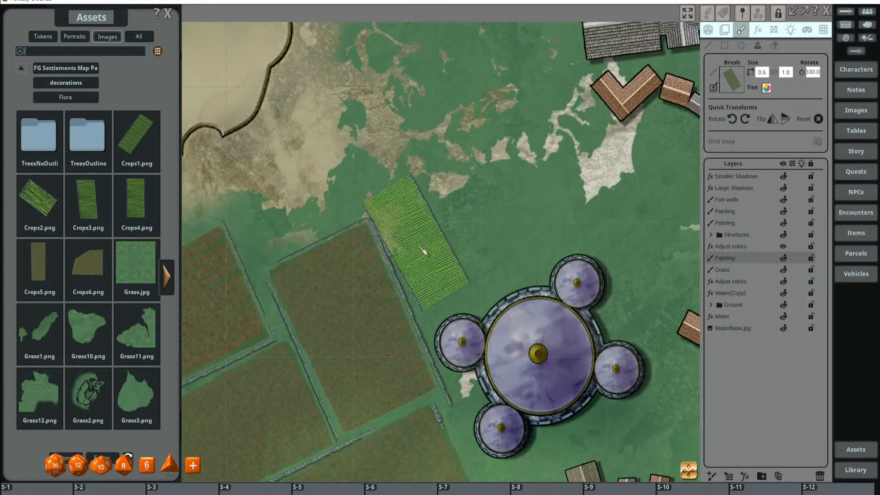
scroll(422, 251, "up", 1)
scroll(438, 247, "up", 2)
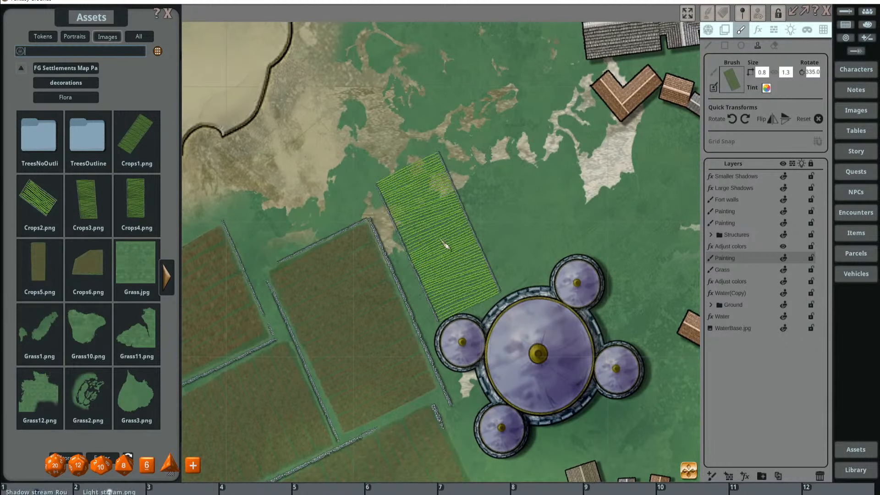
scroll(449, 229, "down", 4)
scroll(461, 213, "up", 4)
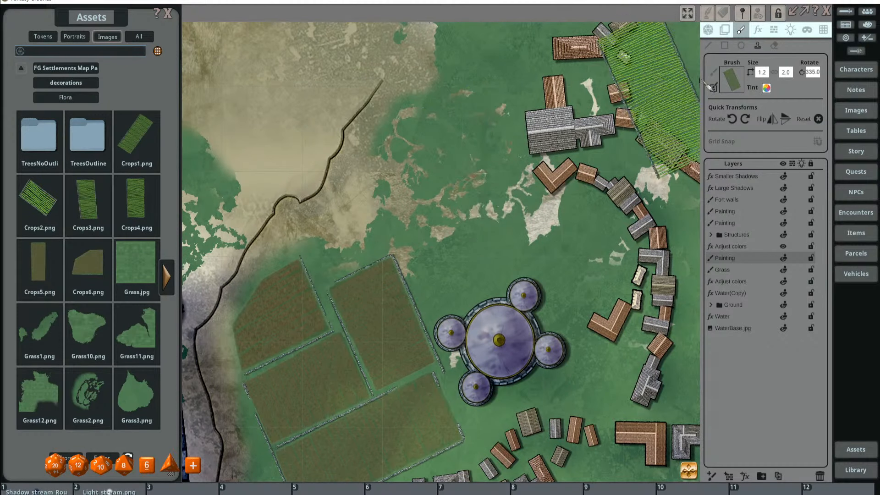
- Make the crop brush semi-transparent by lowering its white tint's alpha to 200 and reducing it once more
left_click(766, 87)
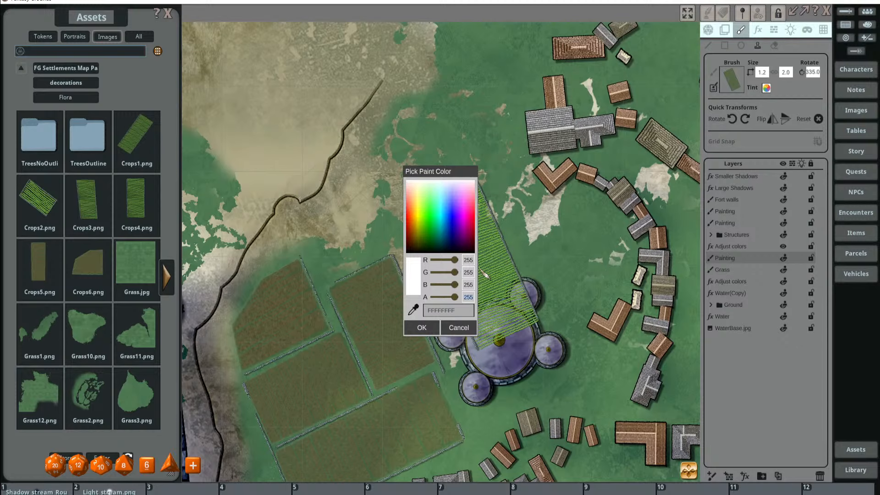
left_click(422, 328)
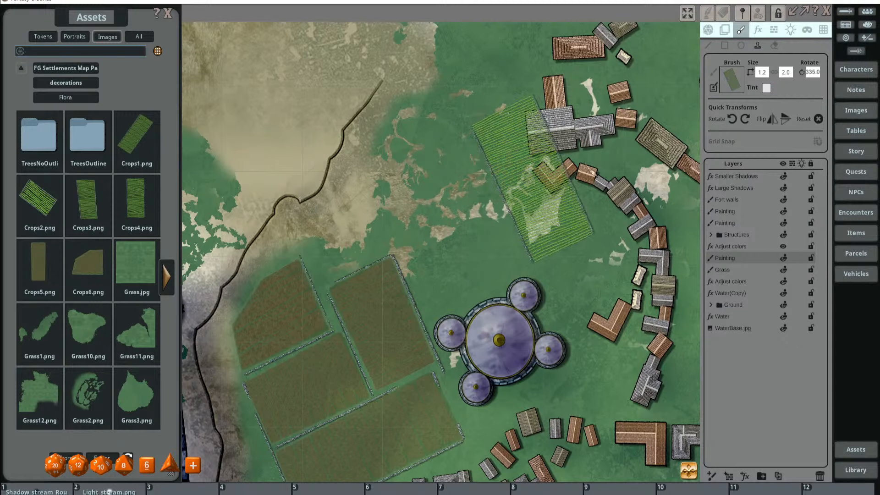
left_click(766, 88)
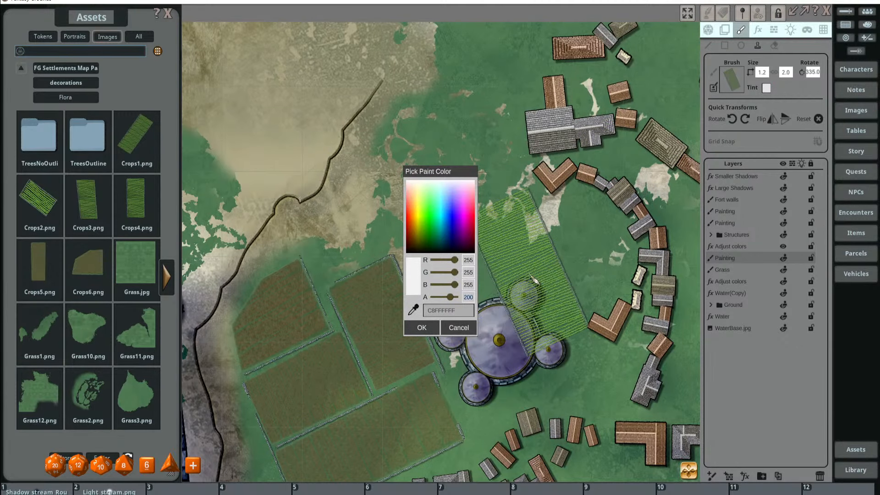
key("Return")
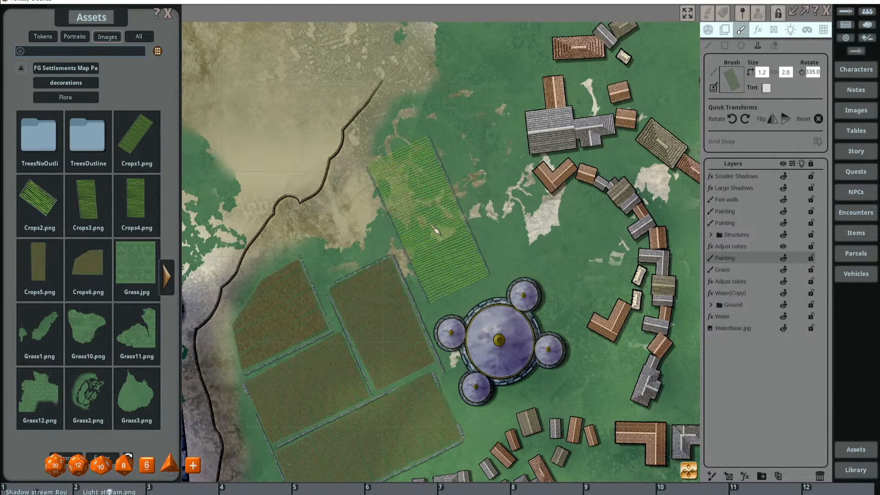
- Stamp the 1.2 by 2.0 green crop field northwest of the purple-domed building and a 0.9 by 1.6 one beside it to the east
key("shift")
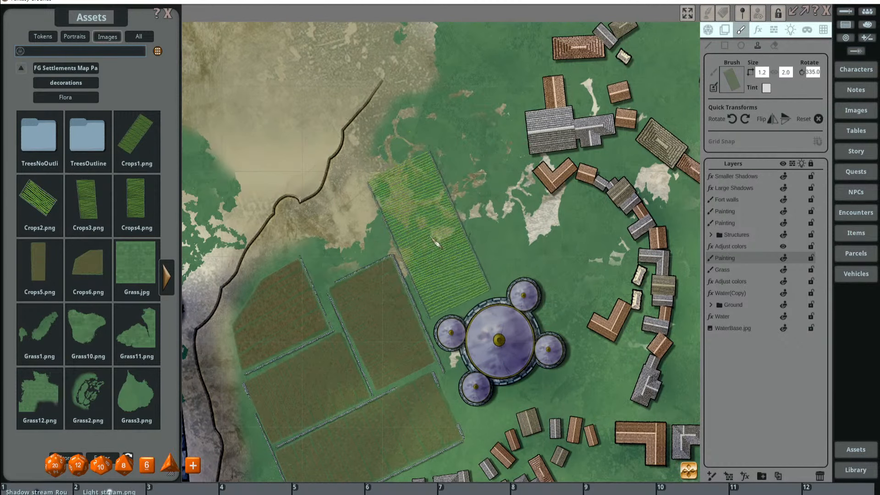
left_click(436, 243)
scroll(481, 220, "down", 3)
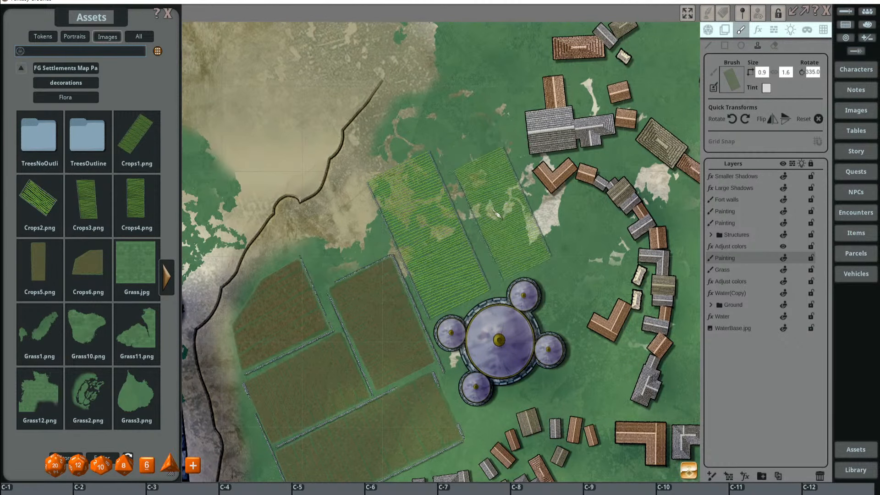
scroll(499, 218, "down", 2)
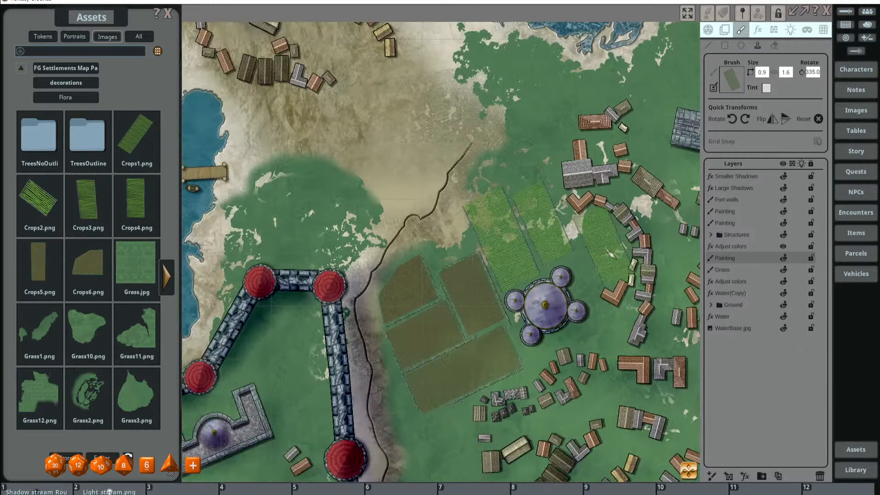
- Examine the green crop fields against the whole settlement and check other open areas for further fields
scroll(533, 248, "up", 3)
scroll(462, 206, "down", 3)
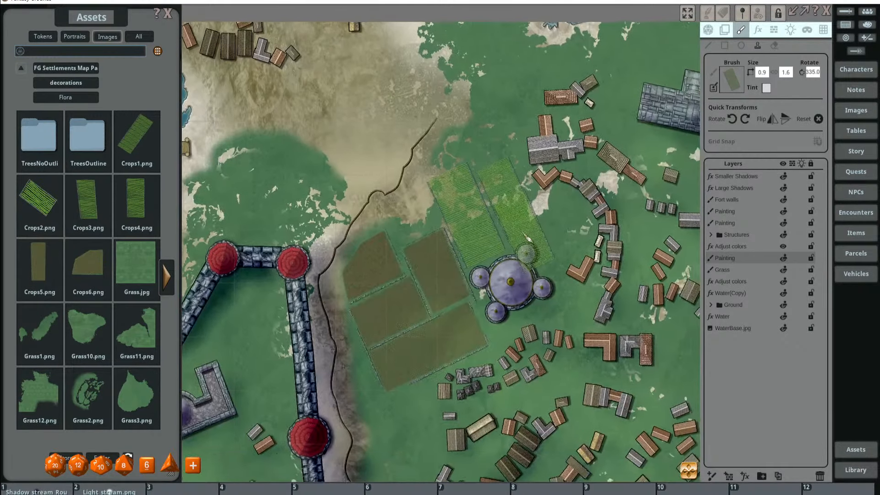
scroll(577, 239, "down", 2)
scroll(564, 229, "down", 3)
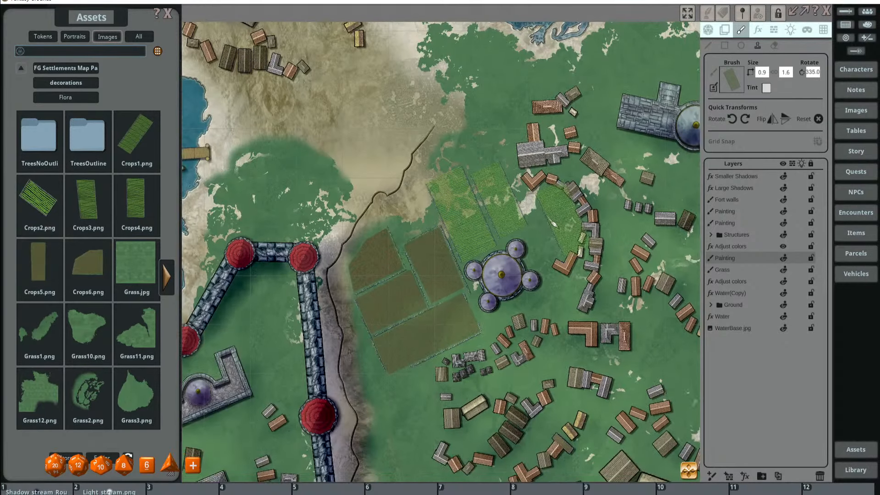
scroll(531, 229, "down", 2)
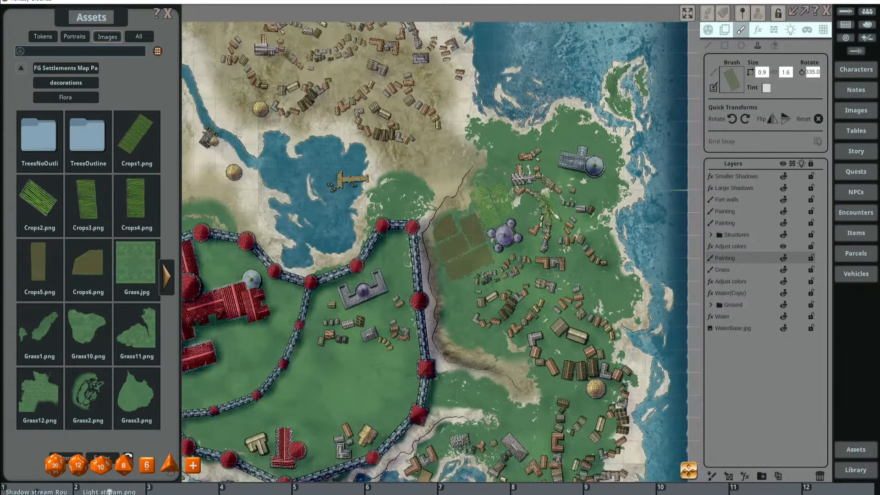
scroll(537, 220, "down", 2)
scroll(550, 225, "down", 3)
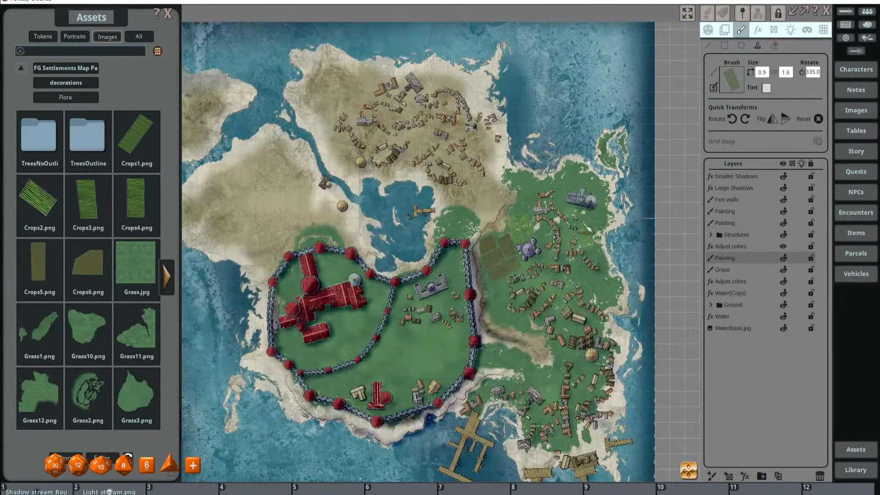
scroll(543, 198, "up", 2)
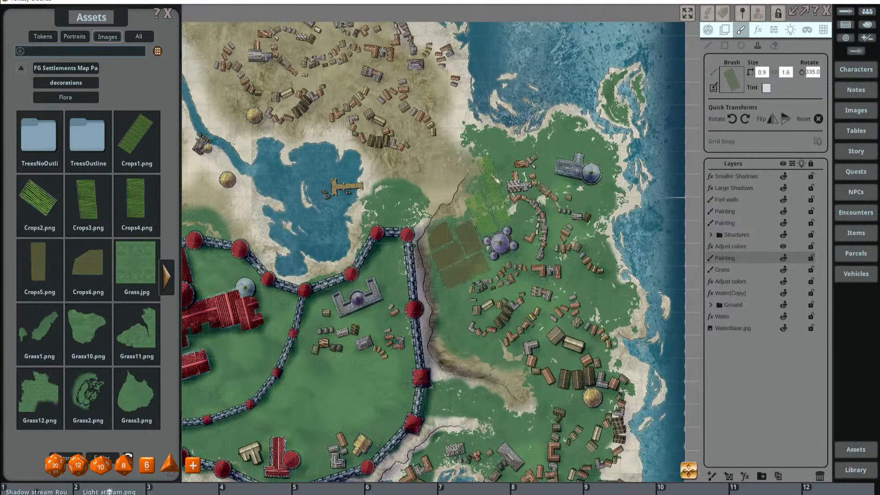
left_click_drag(316, 201, 364, 164)
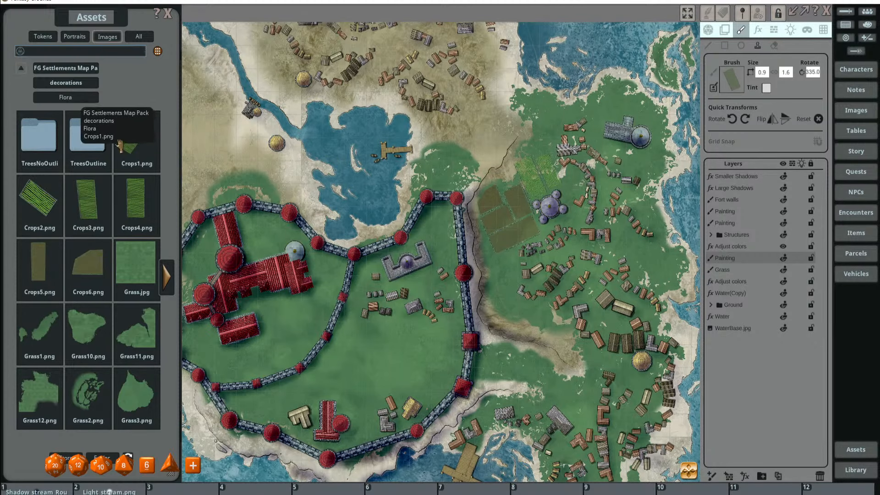
scroll(575, 184, "up", 2)
scroll(386, 157, "down", 3)
left_click_drag(386, 156, 423, 137)
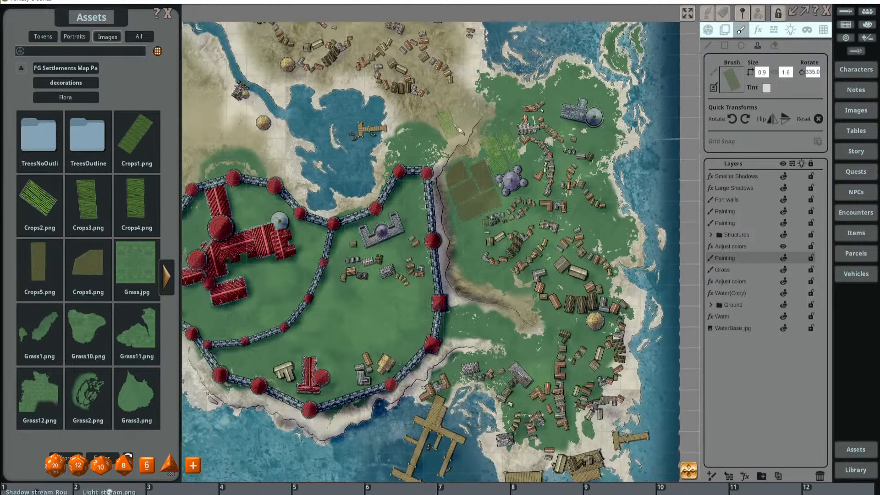
scroll(442, 137, "up", 3)
left_click_drag(331, 142, 422, 109)
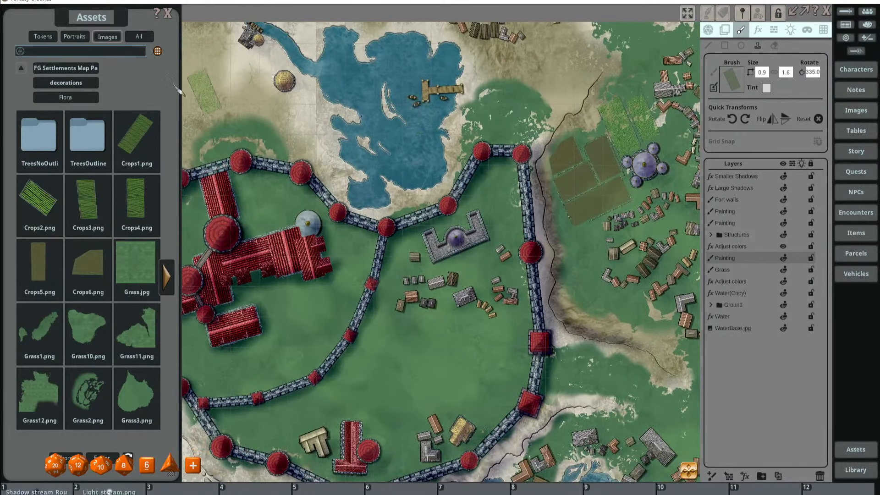
- Search all image assets for "plough" and for "cart"
left_click(22, 71)
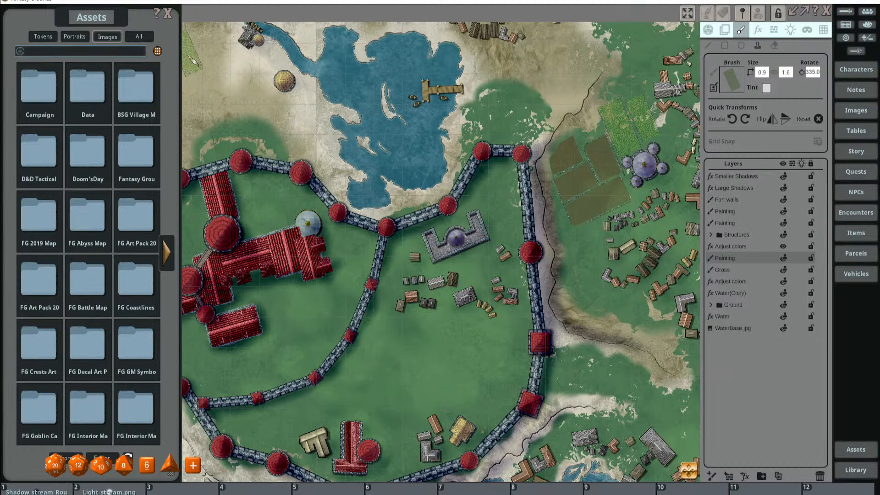
type("gh")
key("Return")
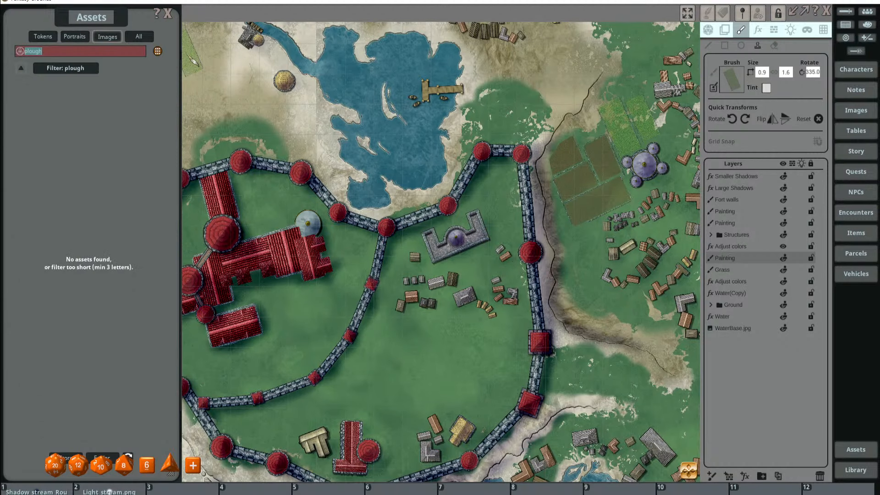
key("BackSpace")
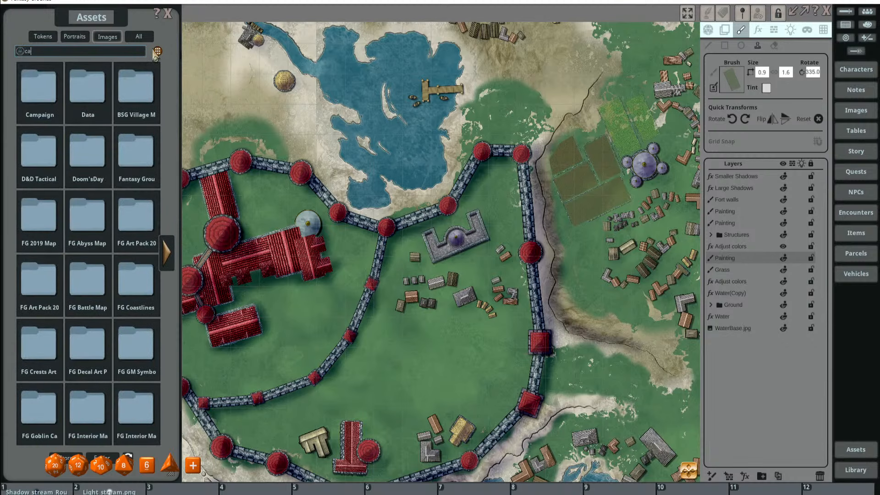
key("Return")
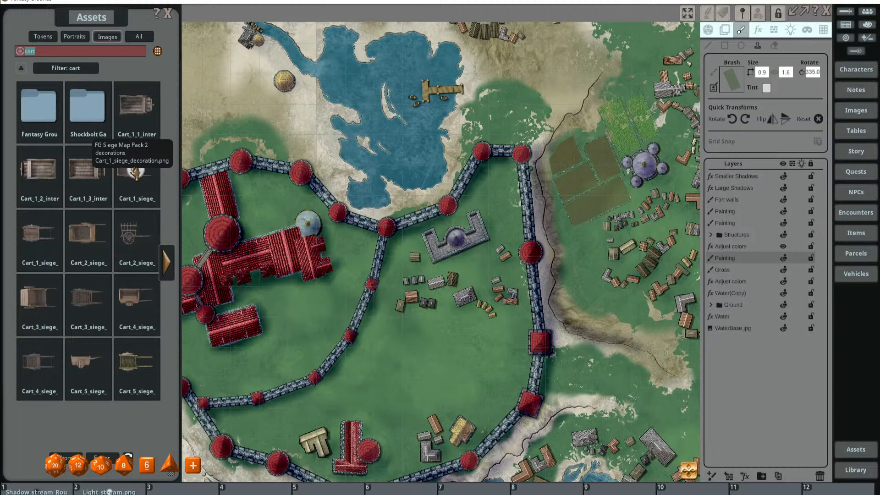
- Place the Cart_1_siege decoration on the map by the lake north of the fort and set its width to 0.2
left_click(167, 263)
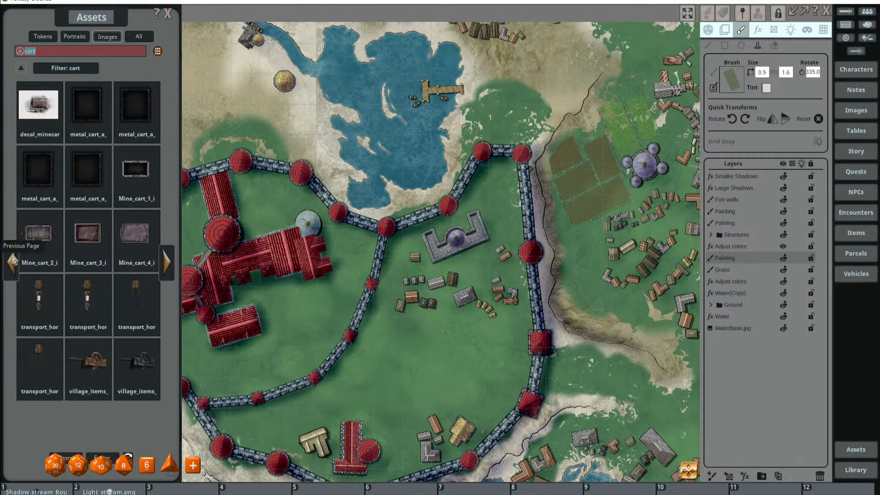
left_click(13, 263)
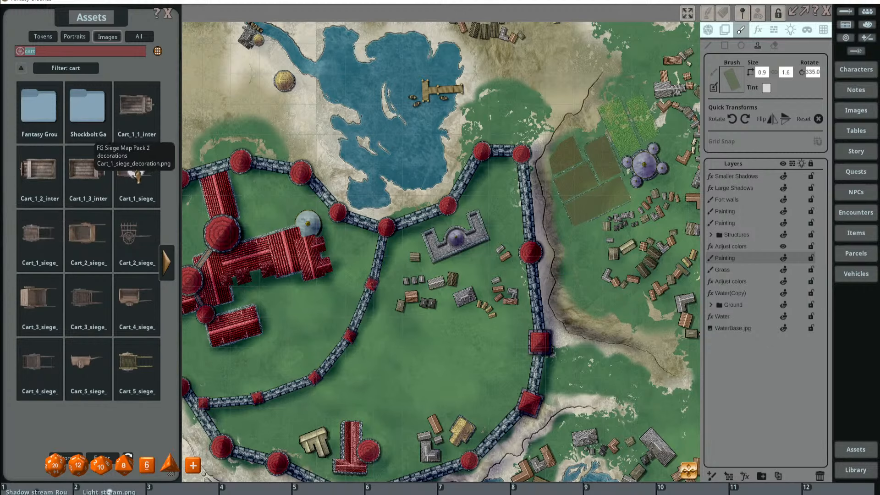
left_click_drag(406, 211, 445, 161)
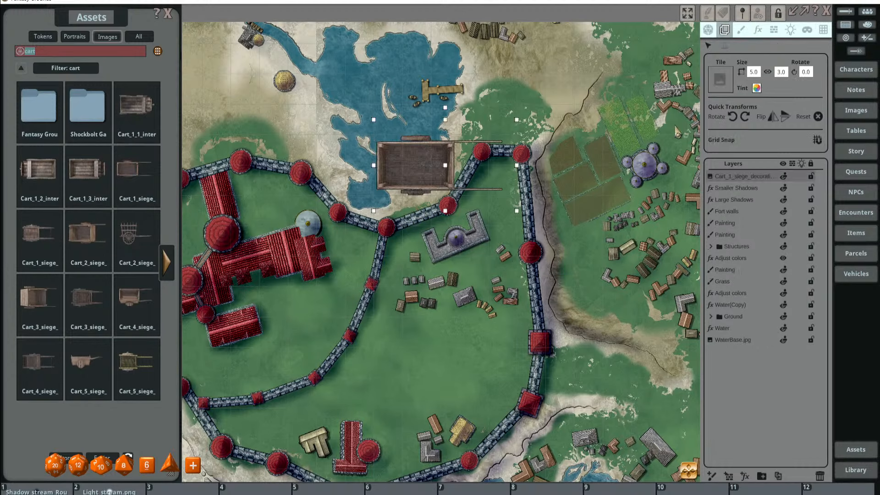
left_click(753, 73)
type("0.2")
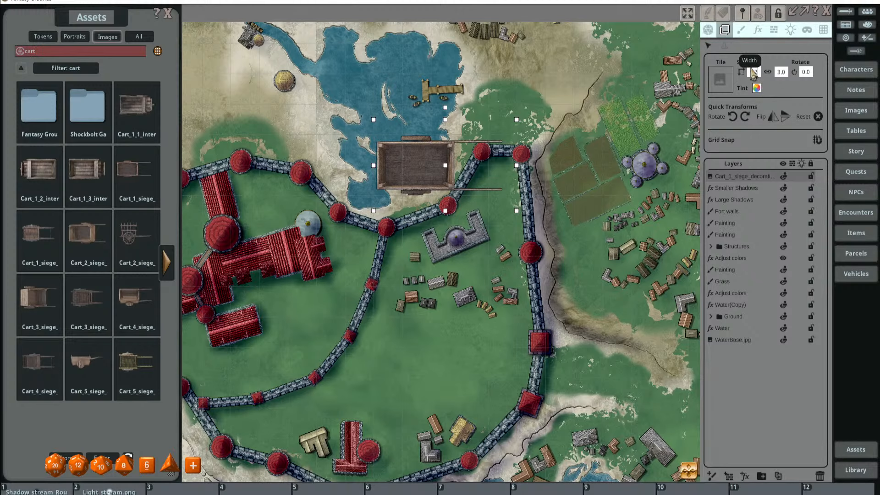
type("5")
key("Return")
- Move the small cart east across the fort wall into the northwestern brown crop field
scroll(561, 125, "up", 6)
left_click_drag(465, 183, 618, 139)
scroll(464, 186, "up", 4)
scroll(460, 188, "down", 5)
left_click_drag(503, 192, 385, 171)
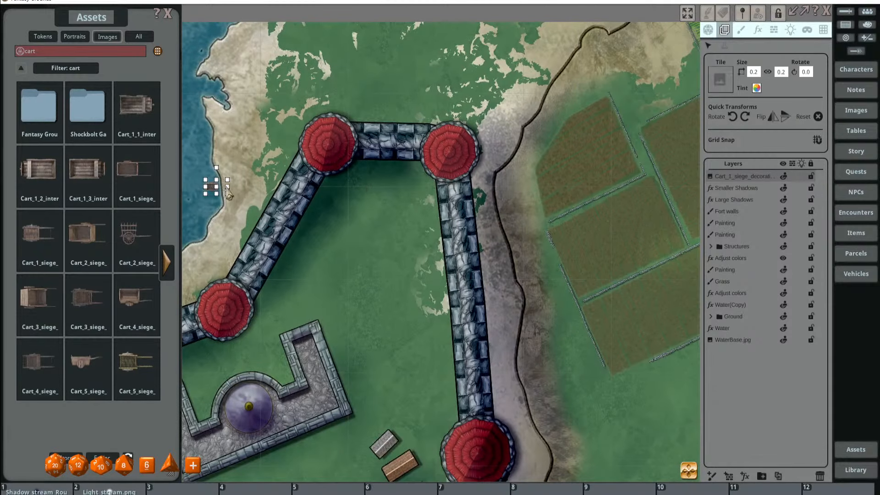
scroll(221, 195, "up", 5)
left_click_drag(199, 182, 606, 182)
left_click_drag(632, 250, 415, 246)
left_click_drag(407, 214, 632, 211)
left_click_drag(667, 256, 443, 256)
scroll(428, 216, "up", 3)
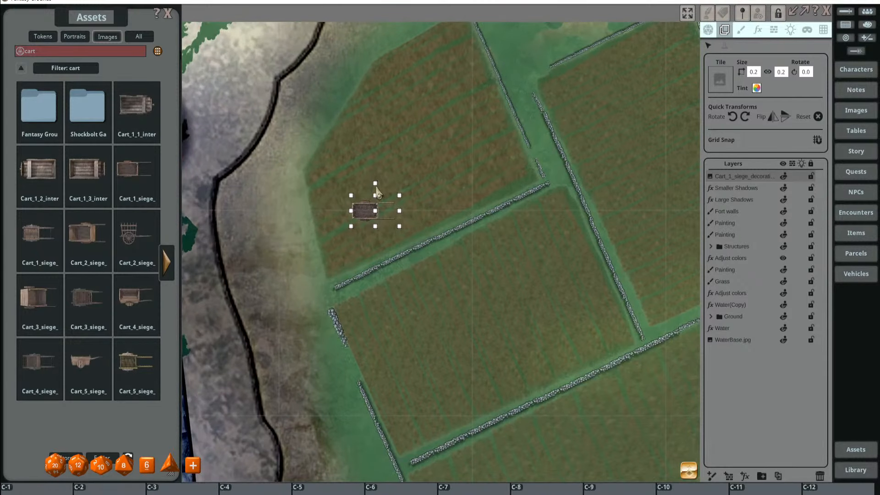
- Rotate the cart to about 332.9 degrees along the field's furrows and enlarge it to 0.3 by 0.3
left_click_drag(375, 183, 365, 189)
scroll(426, 234, "down", 2)
left_click_drag(403, 221, 449, 207)
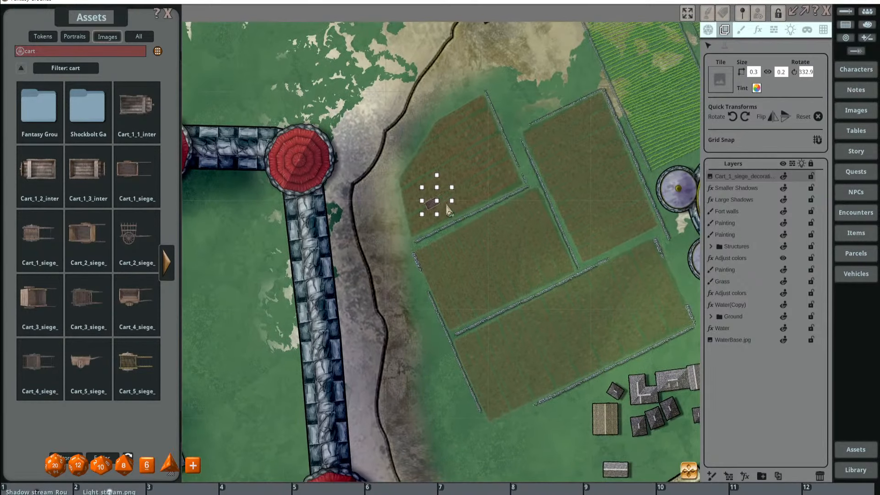
scroll(448, 205, "up", 4)
left_click(753, 71)
scroll(553, 146, "up", 1)
scroll(552, 143, "up", 2)
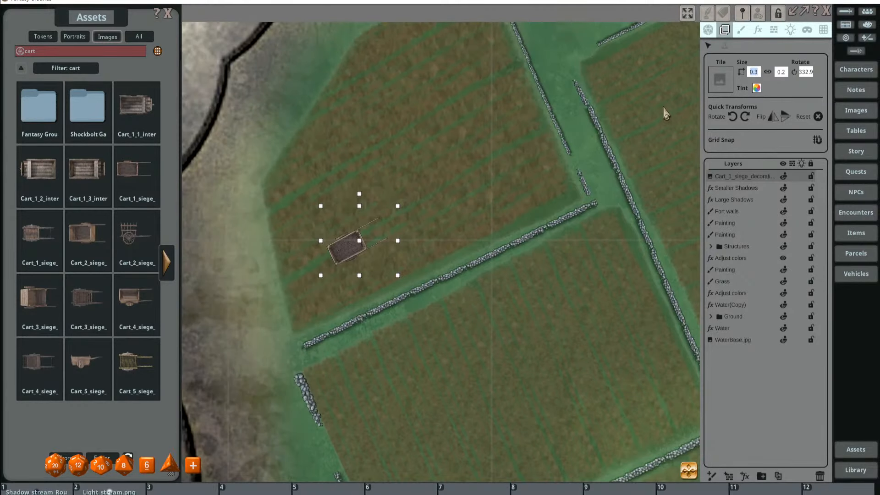
left_click_drag(549, 146, 636, 117)
scroll(603, 137, "down", 2)
scroll(544, 164, "up", 2)
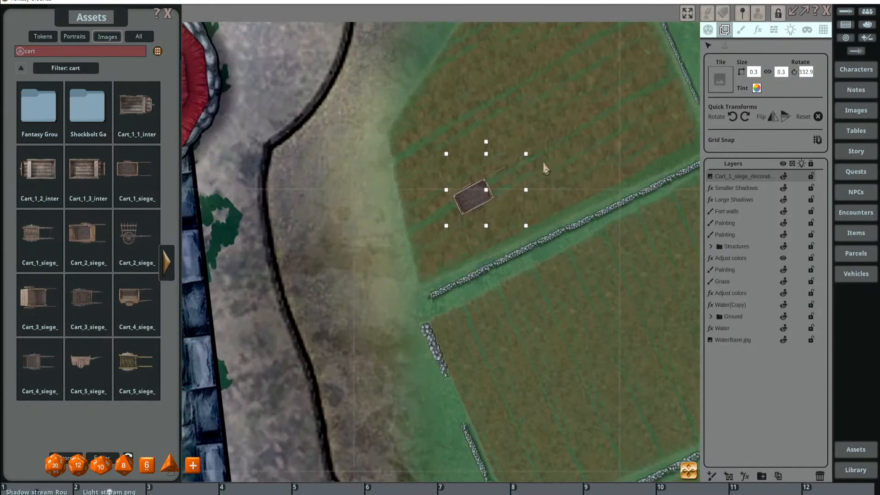
- Reduce the cart in the crop field to 0.2 by 0.2
left_click(753, 72)
key("Return")
scroll(592, 174, "down", 3)
scroll(548, 179, "up", 3)
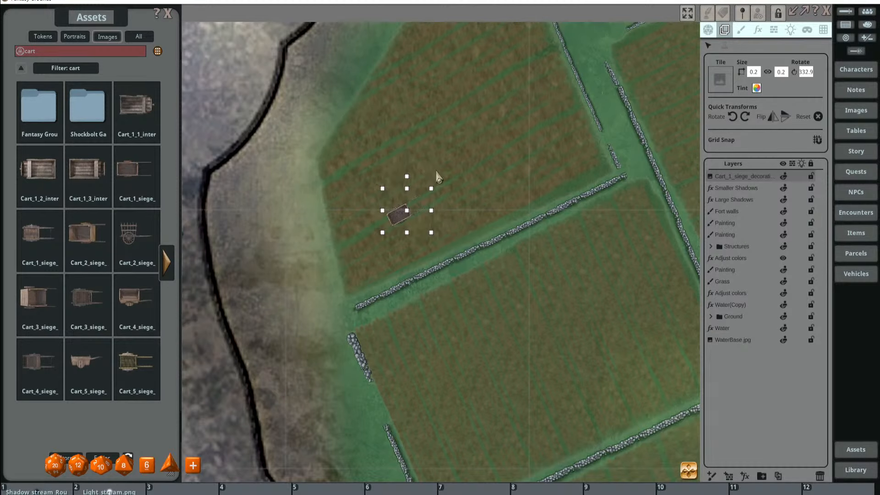
- Examine the deselected cart's scale against the crop fields and the whole settlement
scroll(385, 183, "down", 6)
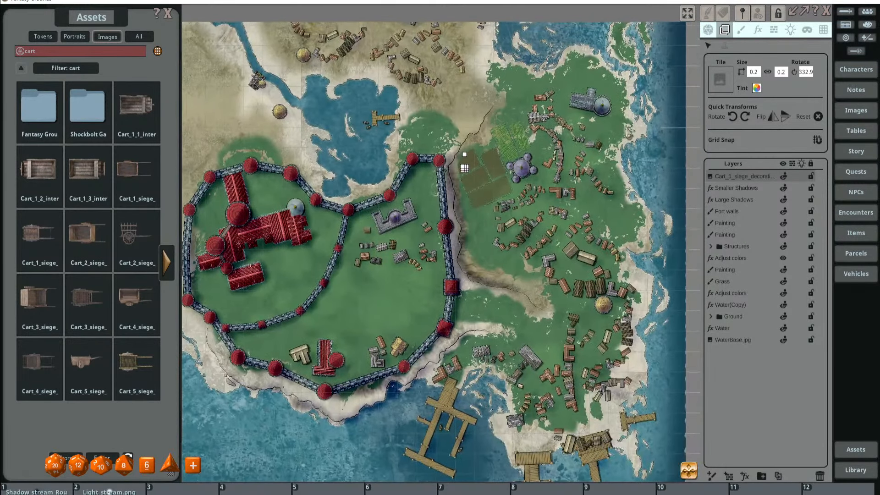
left_click(708, 30)
scroll(501, 200, "up", 5)
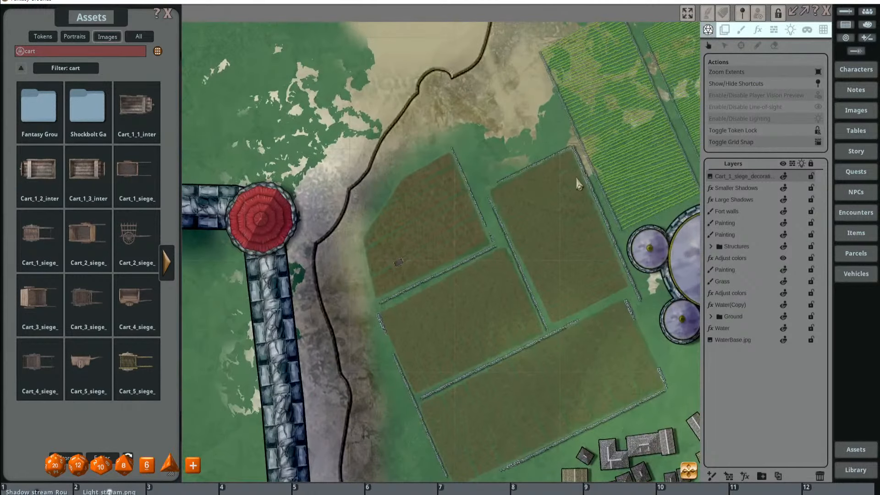
scroll(433, 168, "down", 3)
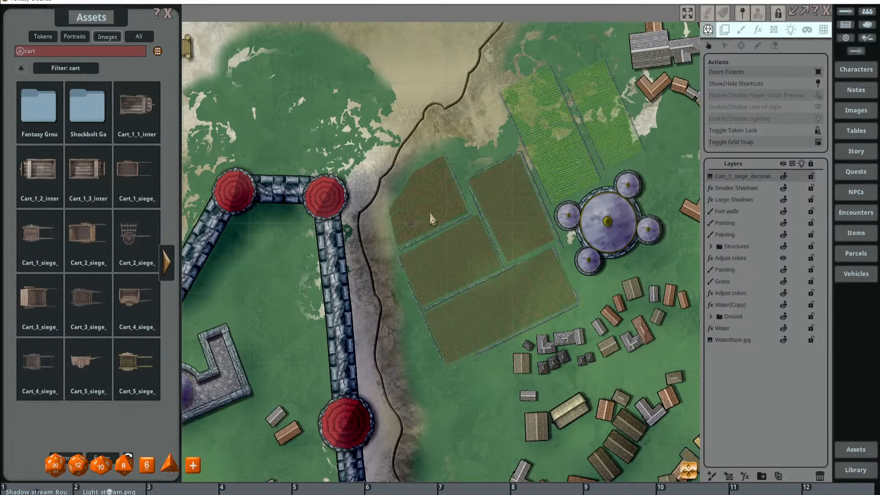
scroll(433, 219, "up", 4)
scroll(365, 207, "up", 2)
scroll(423, 216, "down", 1)
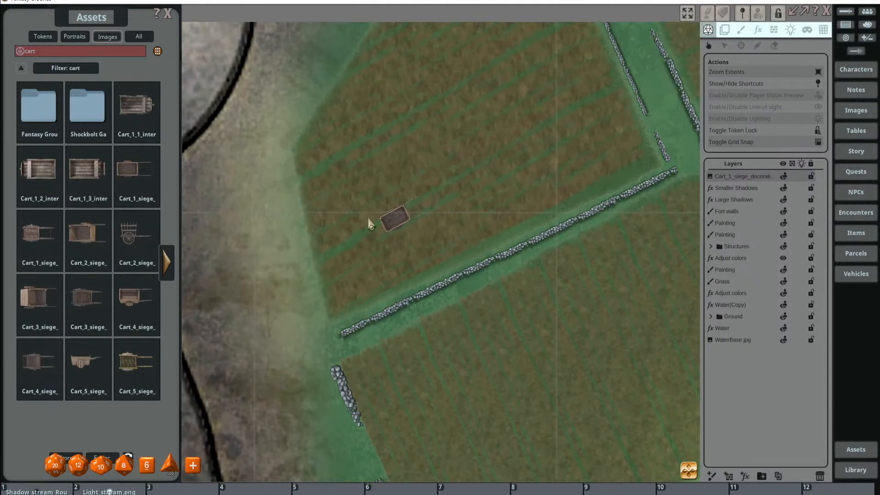
scroll(461, 193, "down", 2)
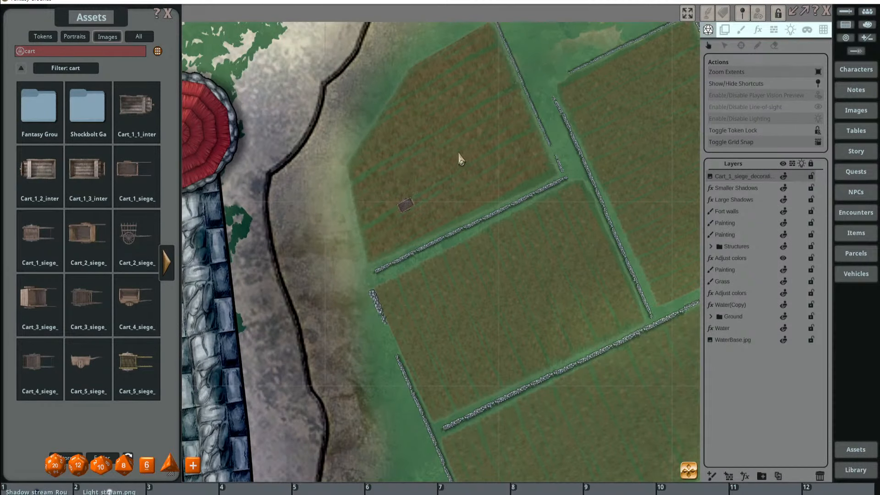
- Reposition the cart farther east within the northwestern brown crop field
left_click(724, 29)
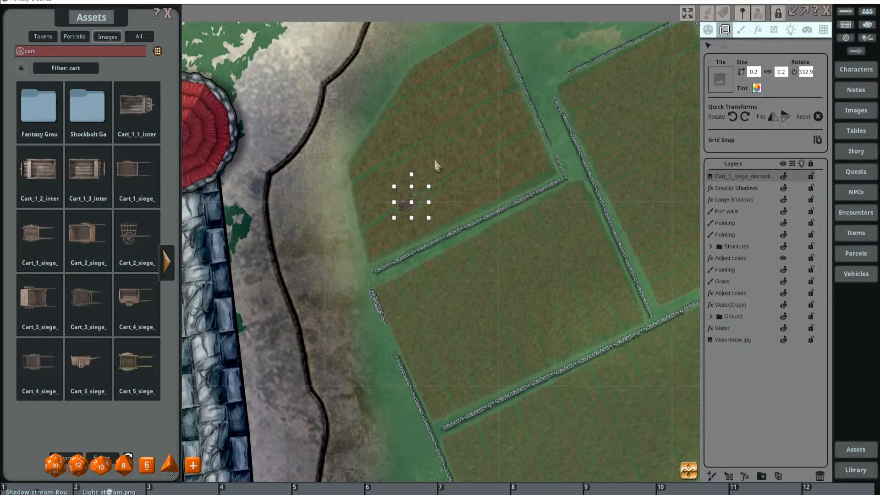
scroll(424, 209, "up", 1)
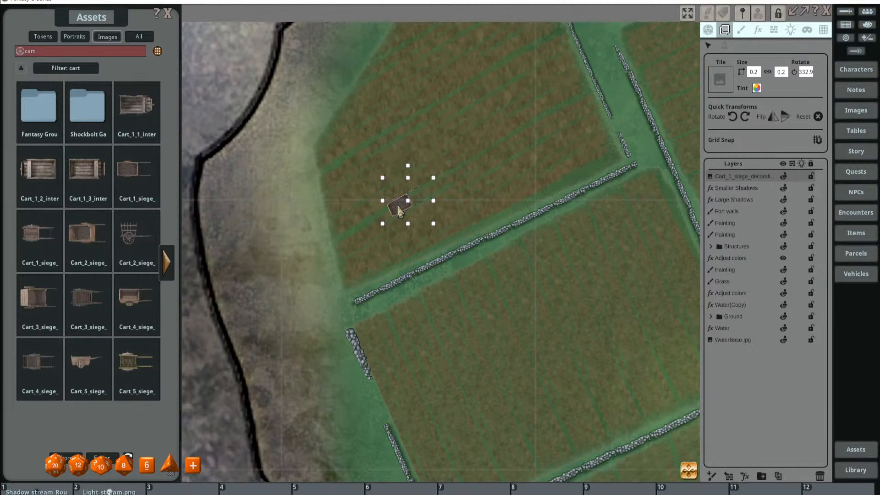
scroll(420, 197, "up", 1)
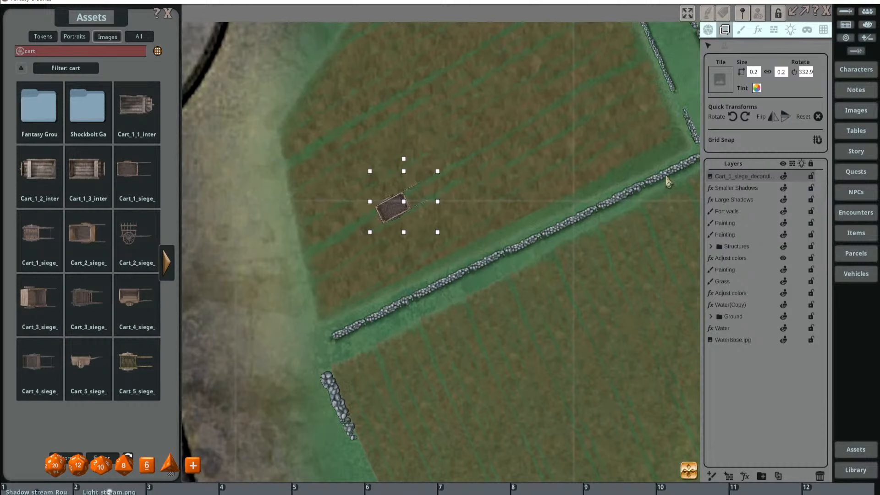
key("ctrl")
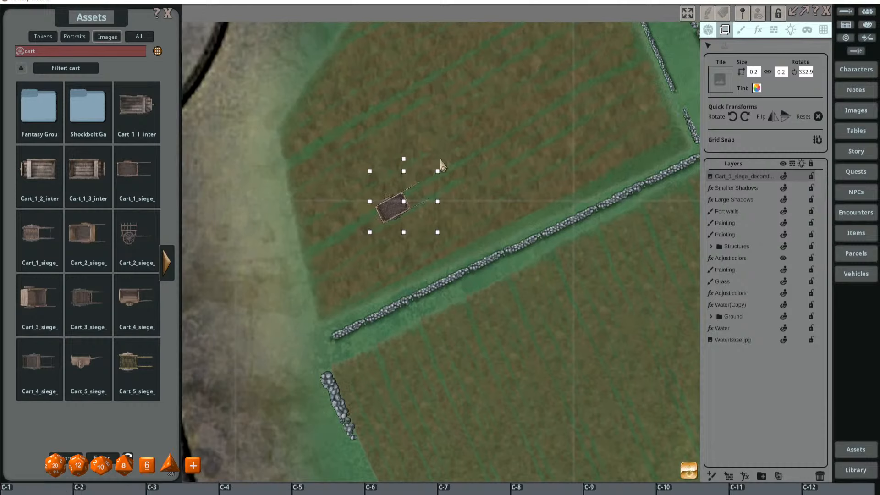
left_click_drag(400, 212, 496, 182)
left_click_drag(477, 140, 509, 144)
scroll(367, 173, "down", 3)
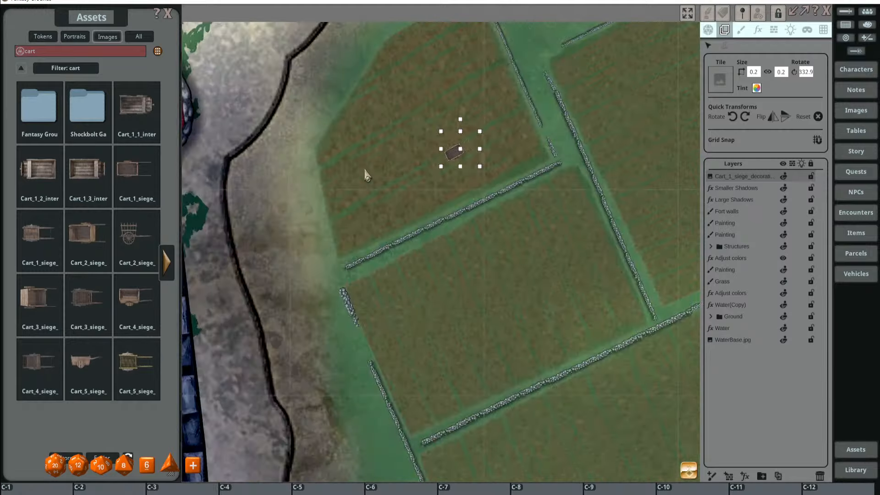
left_click_drag(454, 162, 473, 147)
scroll(369, 169, "down", 3)
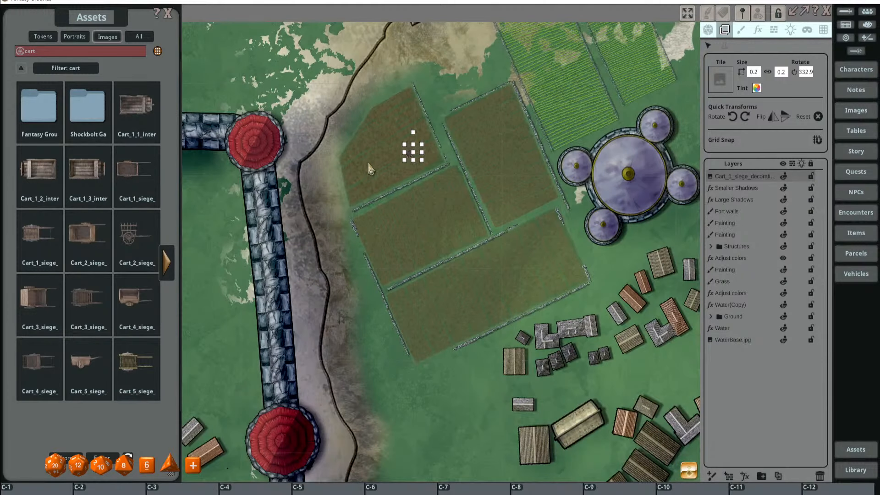
scroll(371, 168, "up", 2)
left_click_drag(426, 158, 393, 166)
- Check the cart's size against the surrounding fields and buildings, and delete its layer
scroll(428, 167, "up", 2)
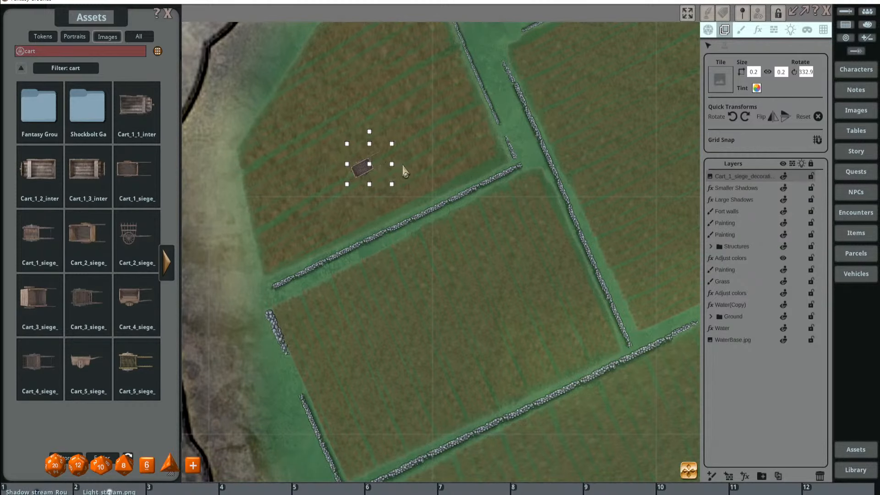
scroll(402, 171, "down", 2)
scroll(545, 170, "down", 2)
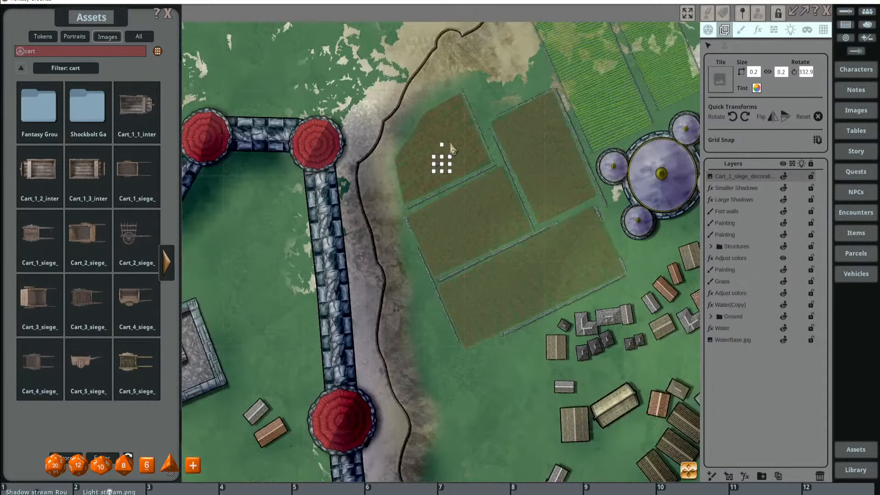
scroll(454, 150, "up", 4)
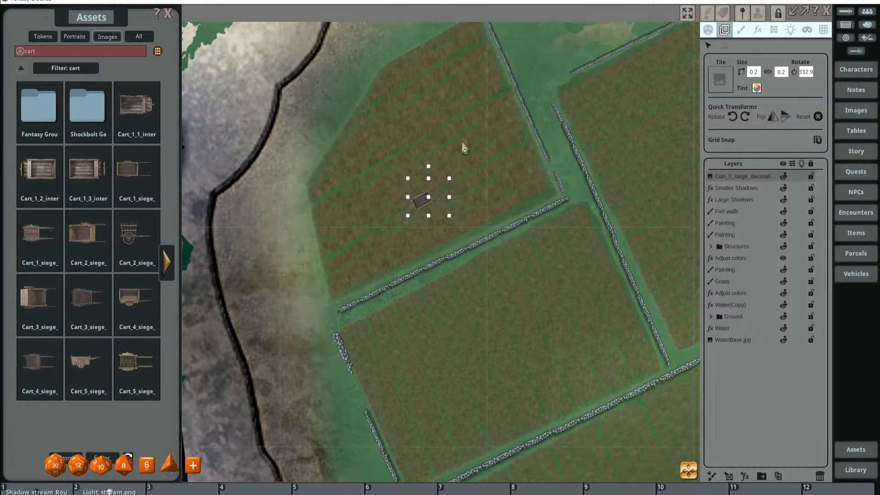
scroll(462, 143, "down", 2)
scroll(462, 169, "down", 2)
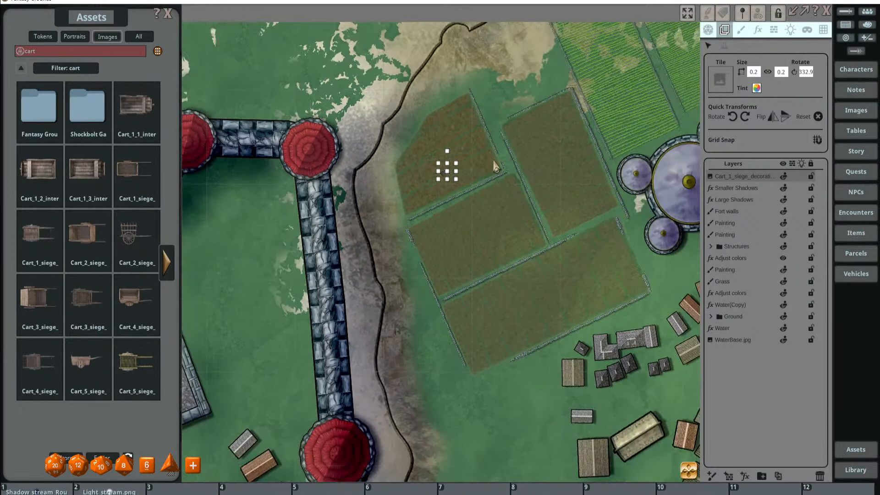
scroll(434, 229, "up", 1)
scroll(463, 250, "up", 2)
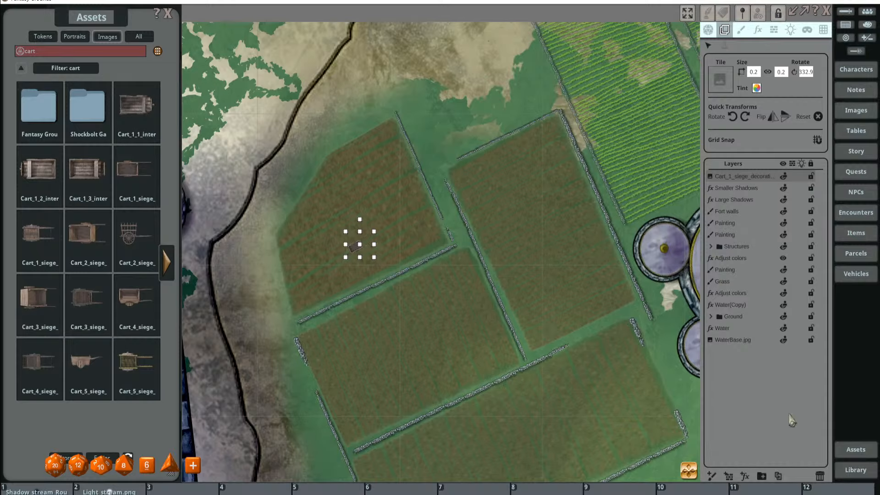
left_click(820, 476)
scroll(507, 173, "down", 10)
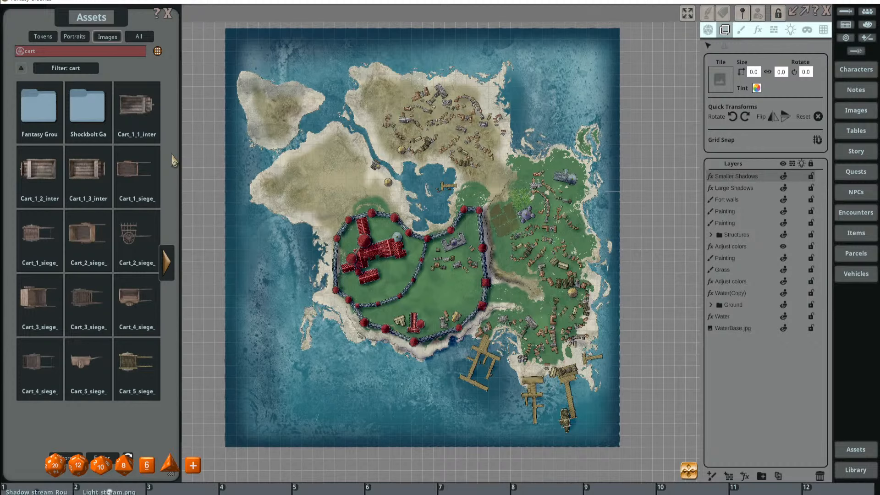
- Clear the cart search and browse the generic templates in the FG Spell Templates decorations
left_click(26, 73)
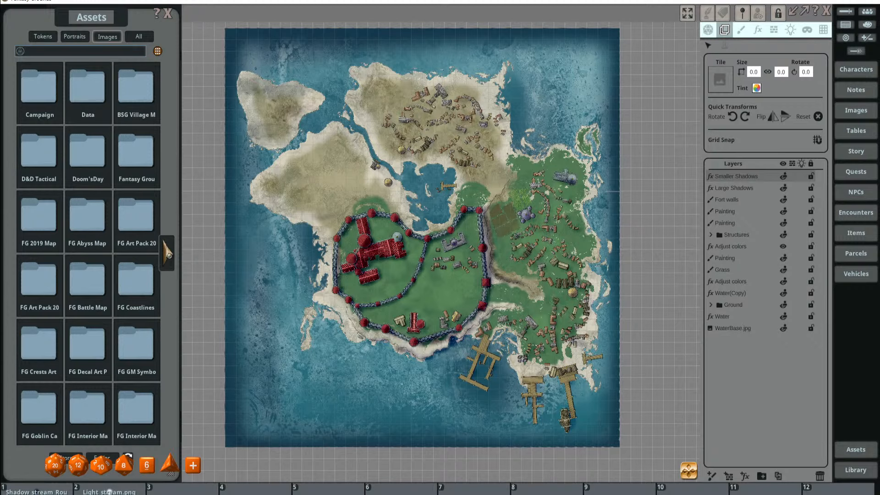
left_click(168, 253)
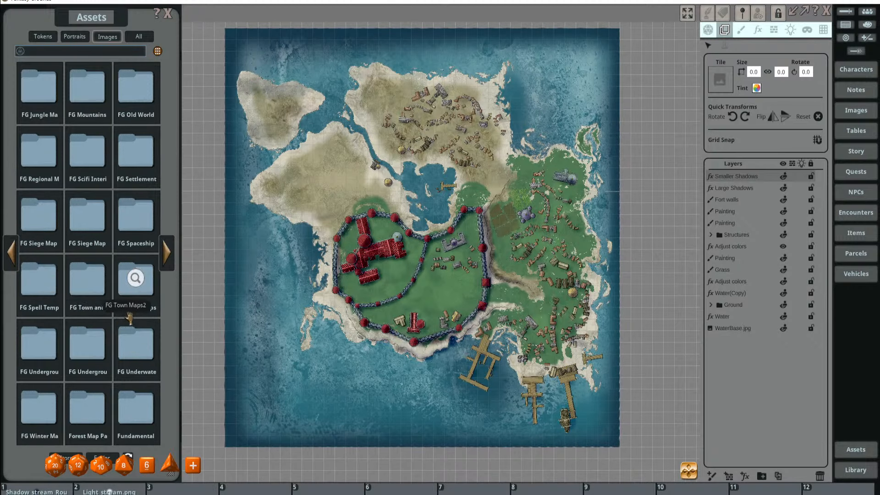
left_click(39, 282)
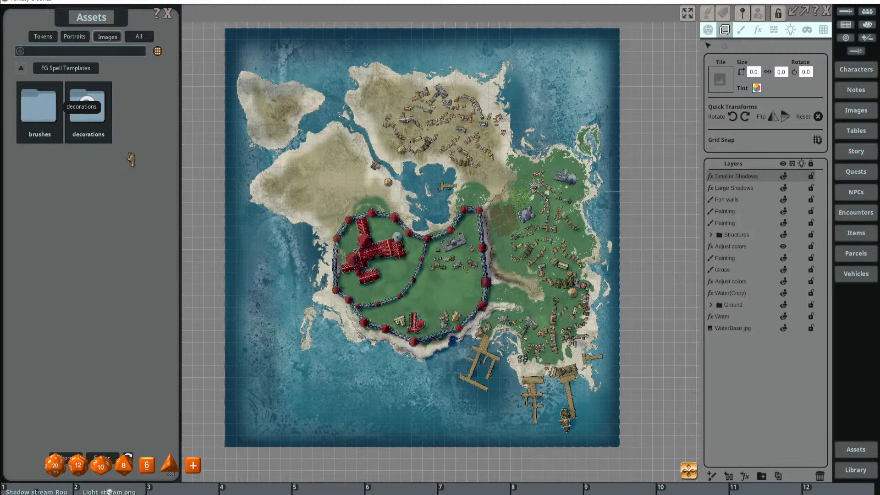
left_click(98, 123)
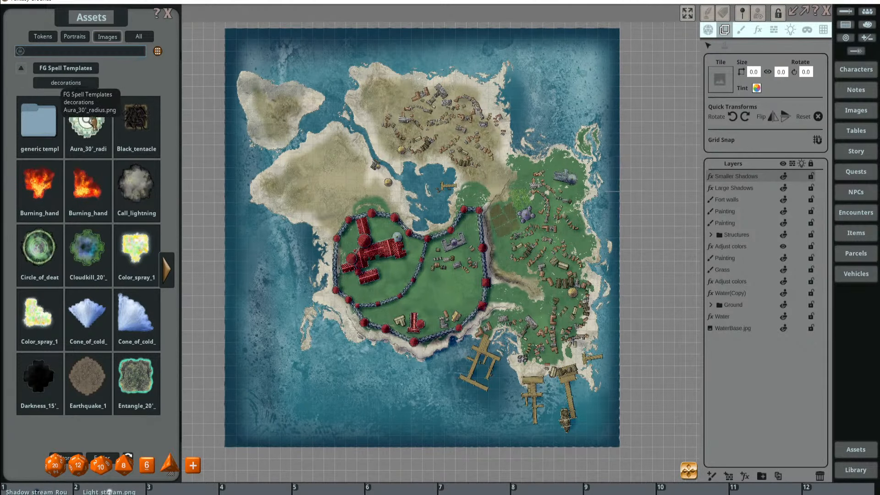
left_click(39, 120)
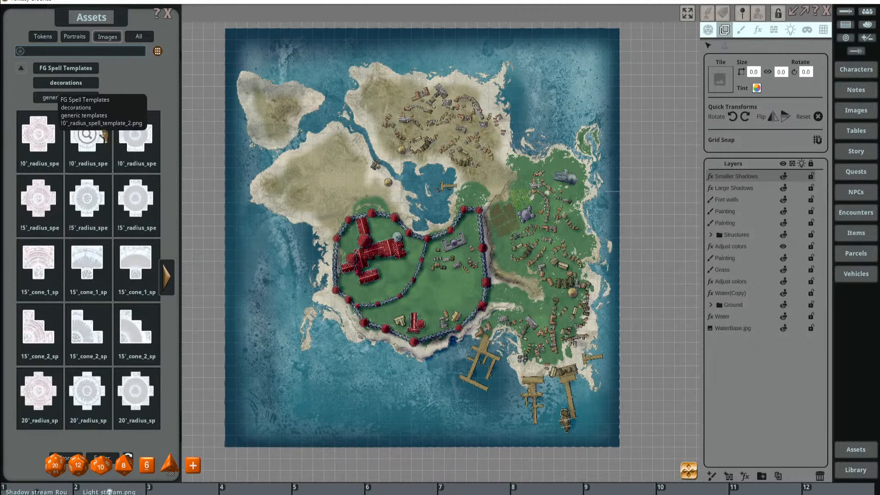
left_click(166, 276)
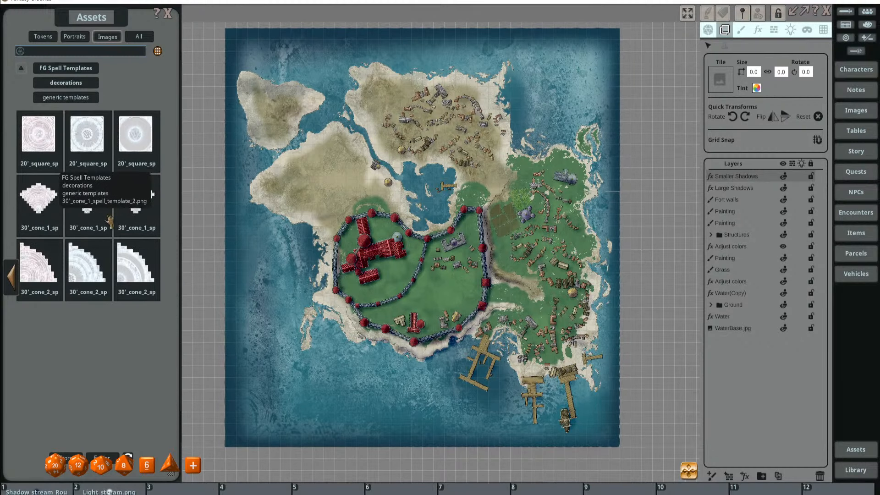
left_click(11, 277)
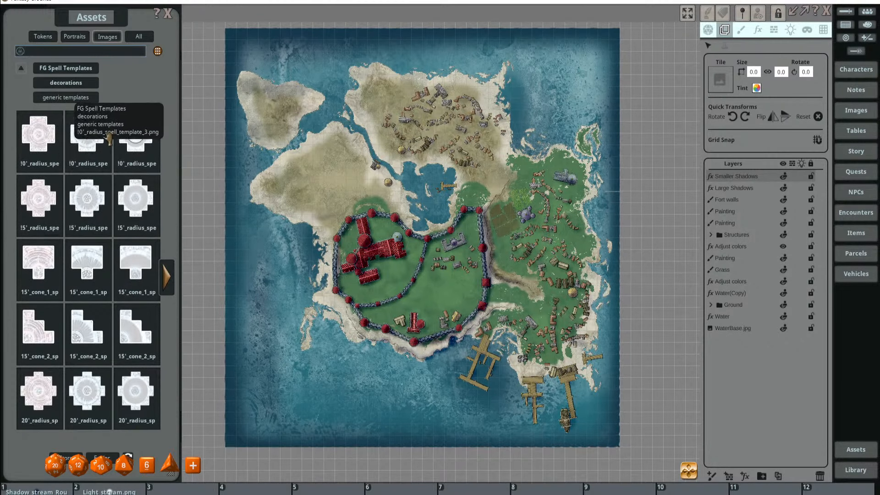
- Place the Flame_strike_10'_radius and Glyph_10'_square spell decorations on the sandy land northwest of the fort, with the glyph west of the flame strike
left_click(69, 84)
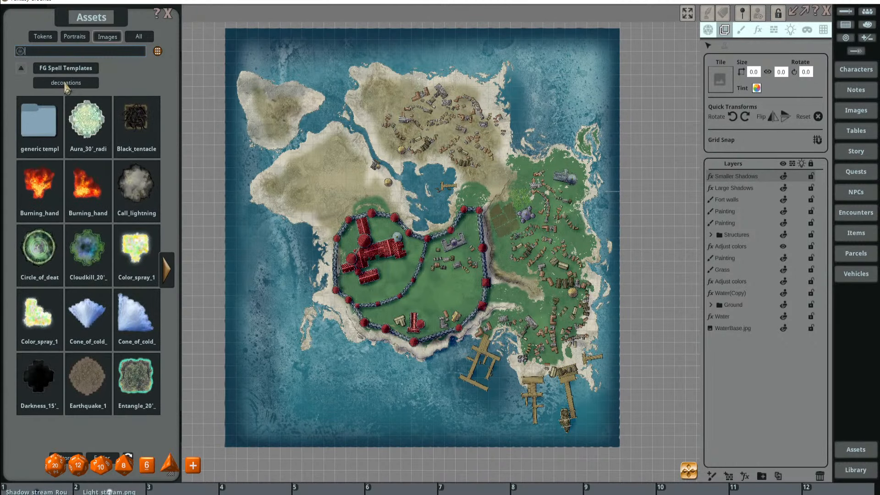
left_click(166, 269)
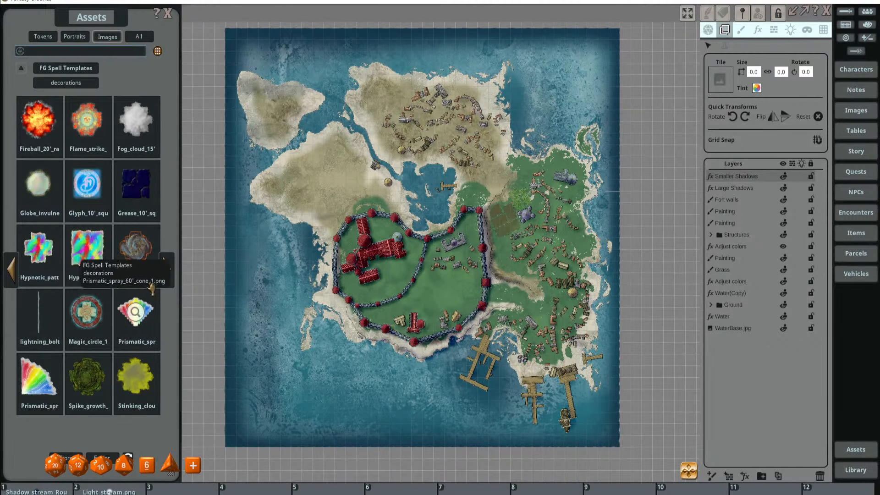
left_click_drag(87, 120, 307, 198)
scroll(358, 172, "up", 4)
scroll(306, 188, "up", 3)
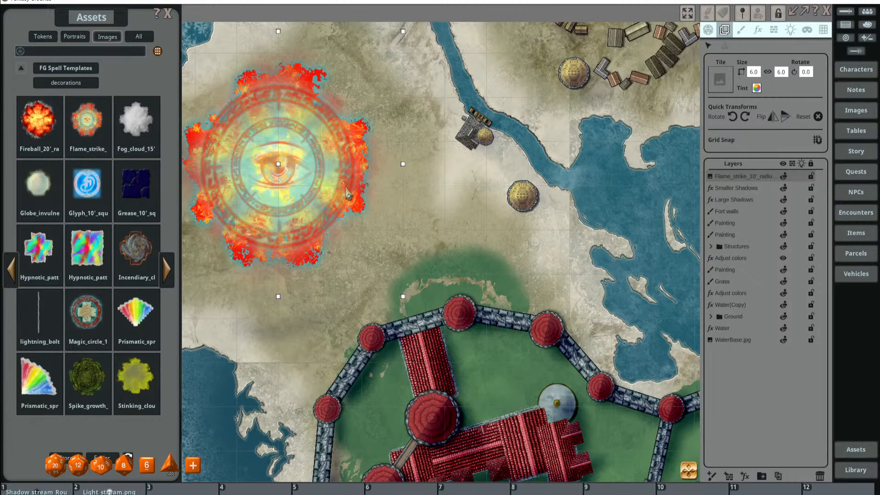
scroll(330, 195, "down", 3)
left_click_drag(299, 210, 334, 219)
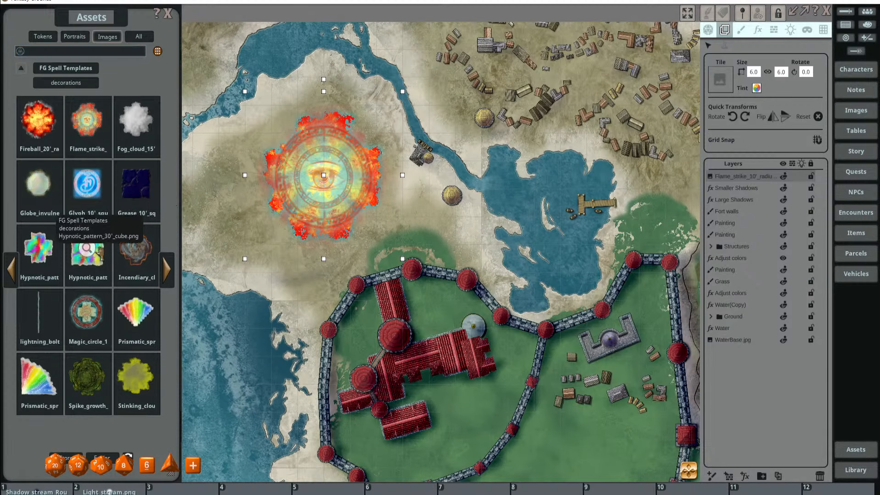
left_click_drag(87, 184, 212, 194)
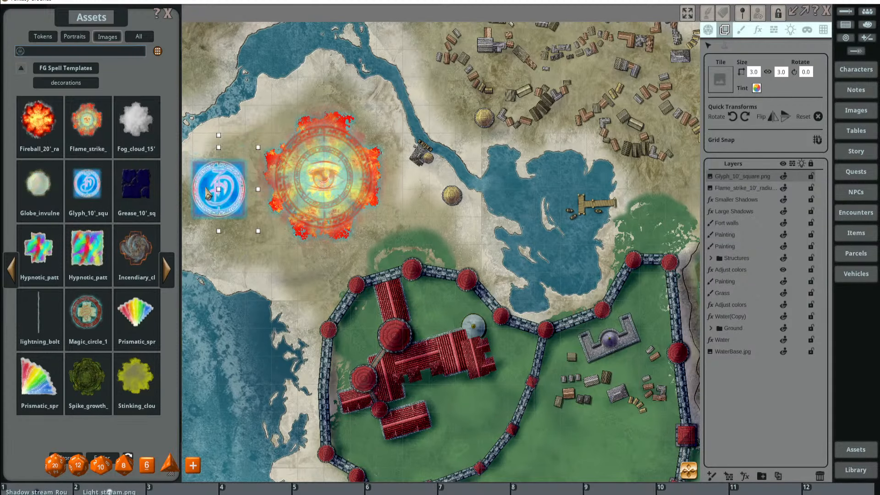
- Place the Fog cloud template over the western land and tint it olive with RGB 142, 136, 56 and alpha 193
left_click_drag(126, 115, 250, 231)
scroll(268, 232, "down", 4)
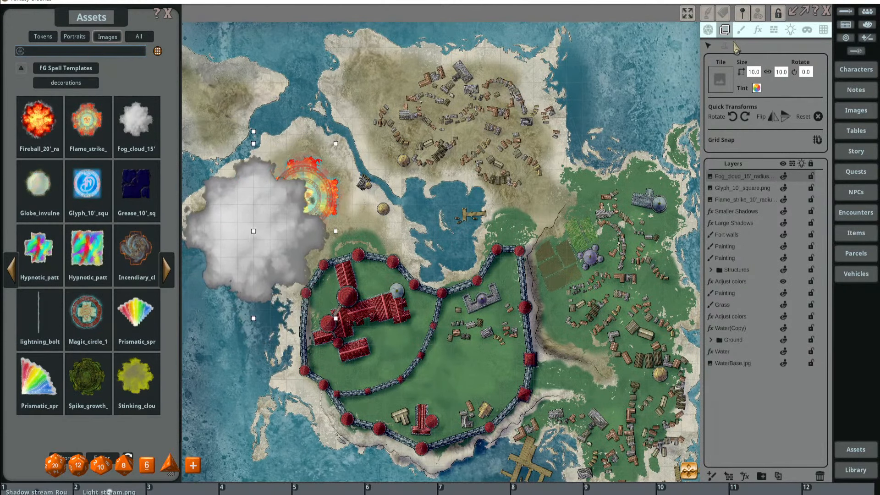
left_click(757, 88)
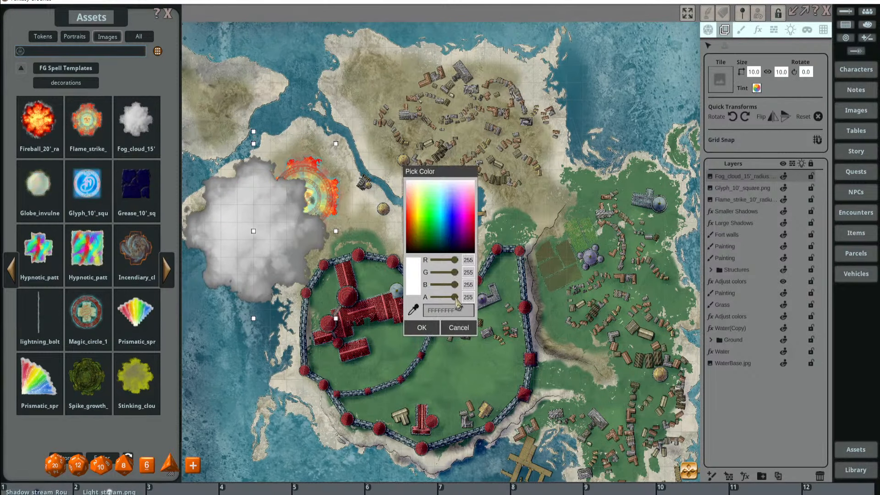
left_click_drag(454, 298, 445, 269)
left_click_drag(455, 285, 443, 289)
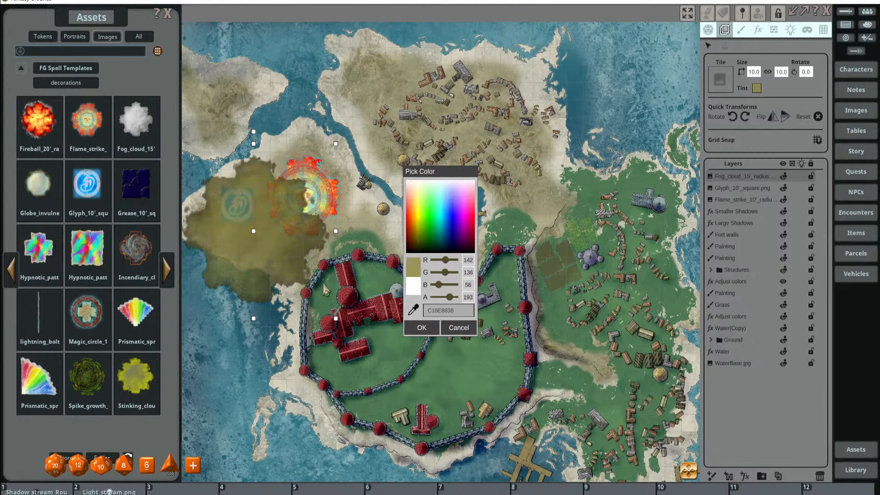
left_click(430, 327)
- Add the Stinking cloud template over the land beside the fog cloud, and delete all four spell template layers from the map
left_click_drag(133, 376, 353, 234)
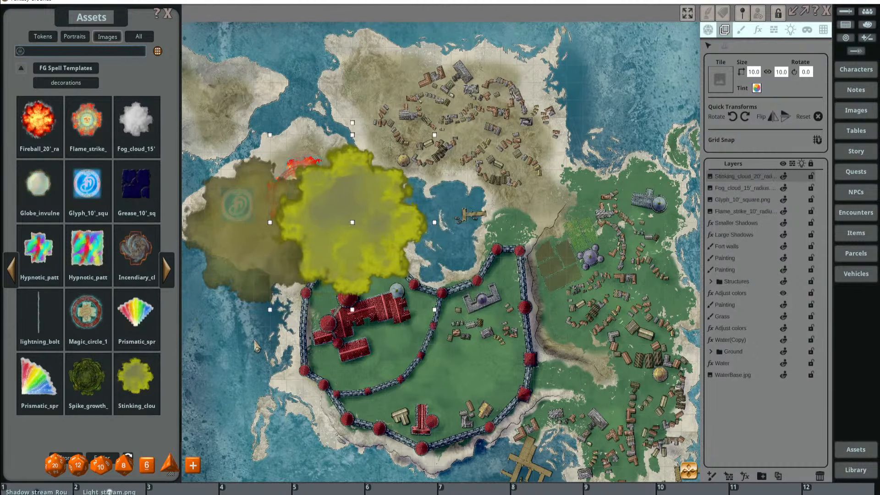
left_click(821, 477)
left_click(821, 477)
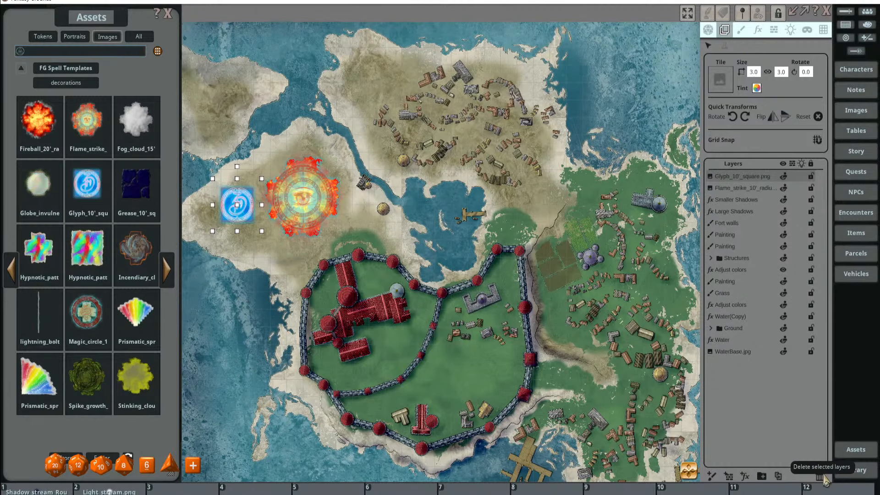
left_click(822, 477)
left_click(823, 477)
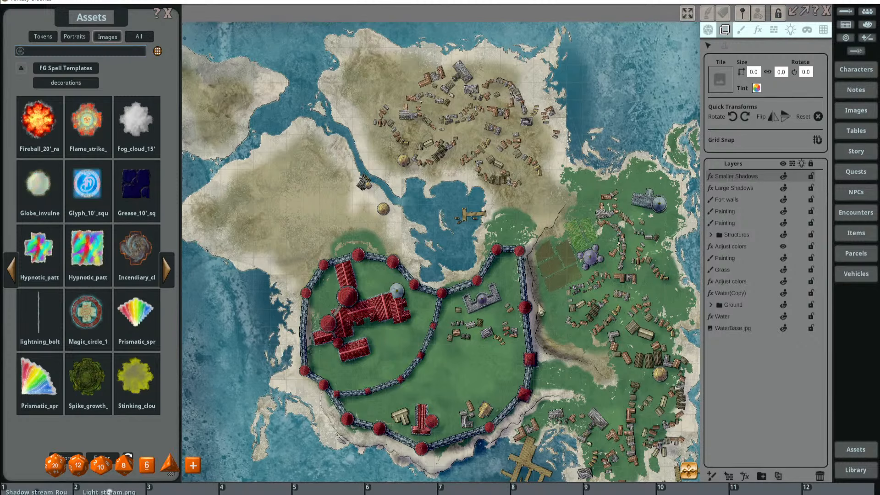
- Lock the map, switch it from the full background to its own window, and move that window beside the assets
scroll(531, 187, "down", 3)
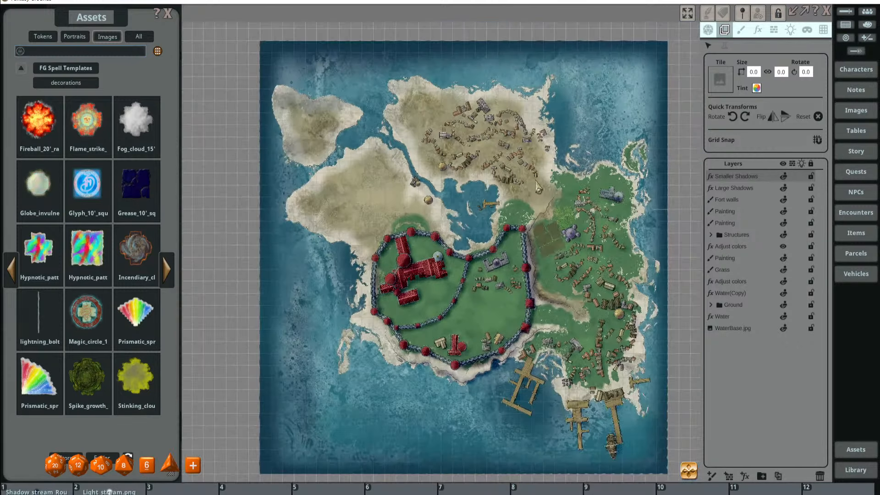
scroll(507, 193, "up", 3)
left_click_drag(509, 193, 522, 148)
scroll(555, 161, "down", 2)
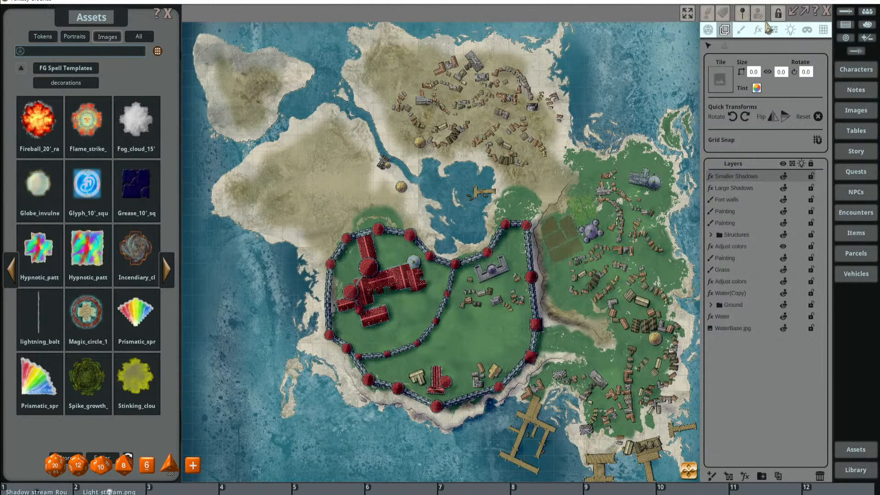
left_click(778, 14)
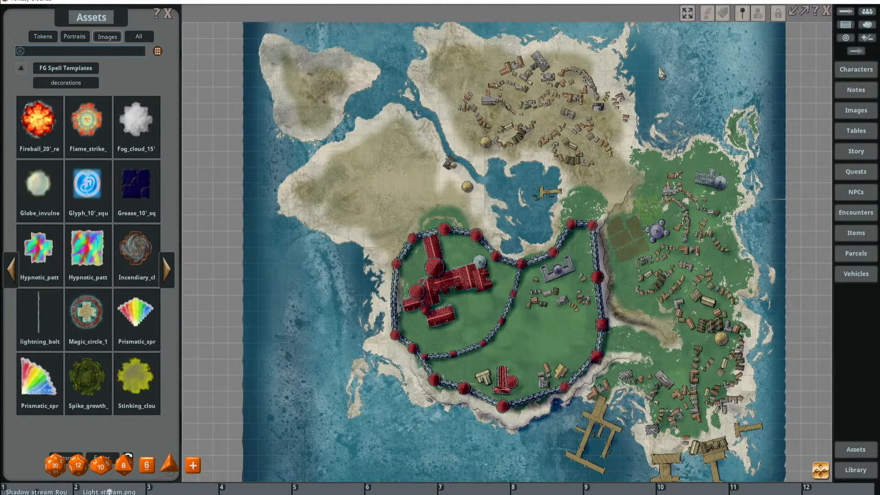
left_click(793, 11)
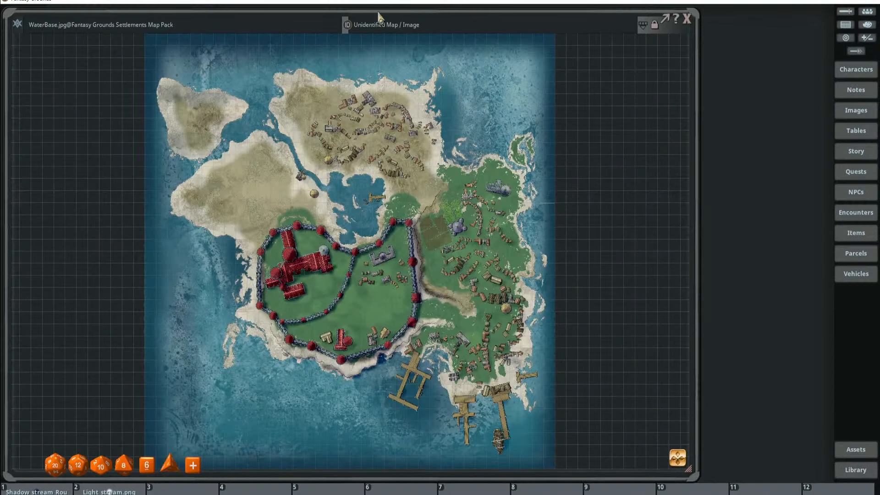
left_click_drag(599, 14, 713, 12)
scroll(539, 142, "down", 3)
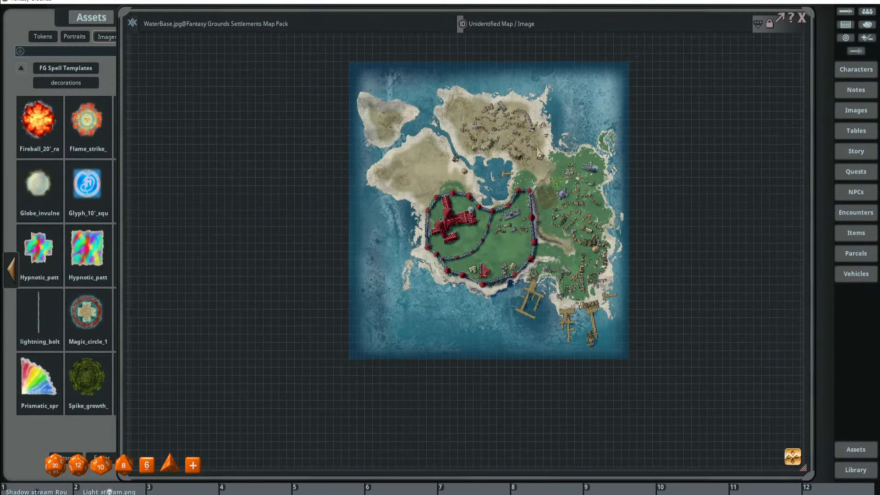
- Show the image tools and layer list in the map window
left_click(758, 24)
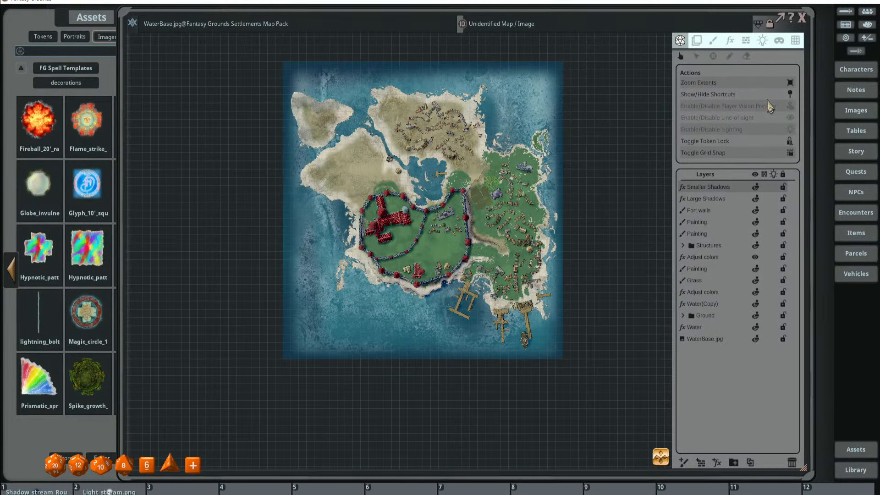
scroll(488, 171, "up", 5)
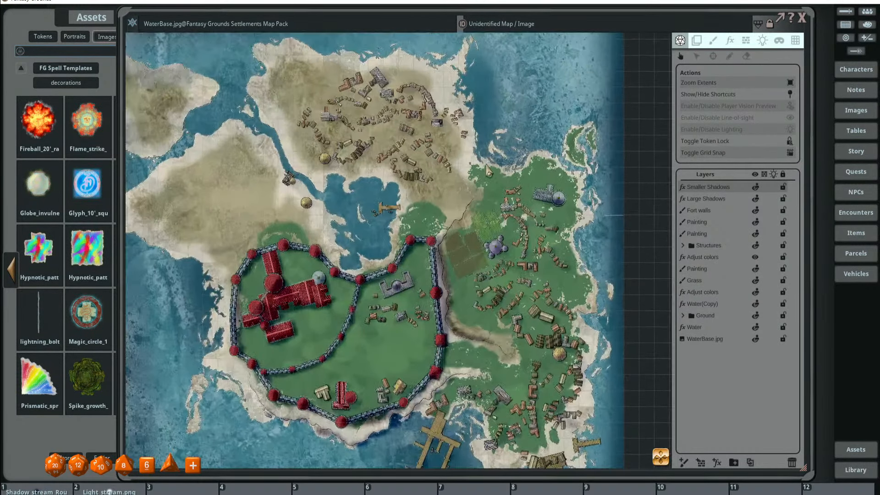
left_click(759, 24)
left_click(761, 27)
scroll(415, 282, "down", 3)
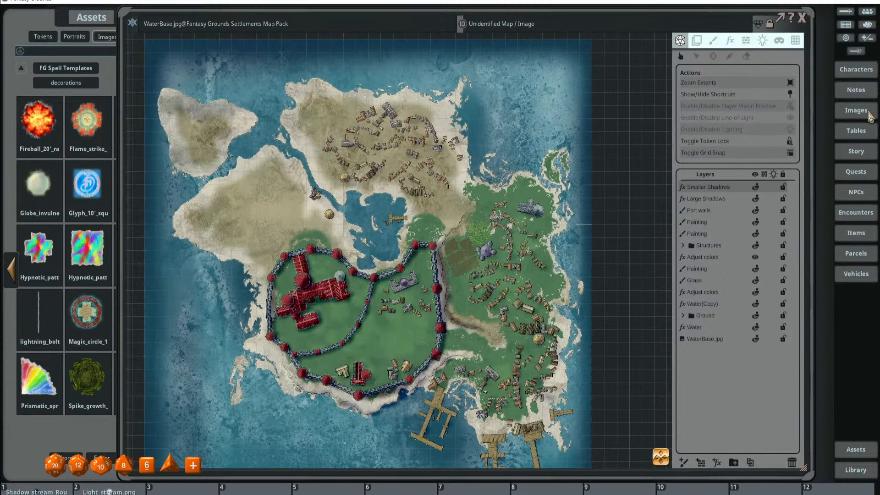
- Check the campaign's image list, close it, and examine the walled town and its surroundings up close on the map
left_click(856, 110)
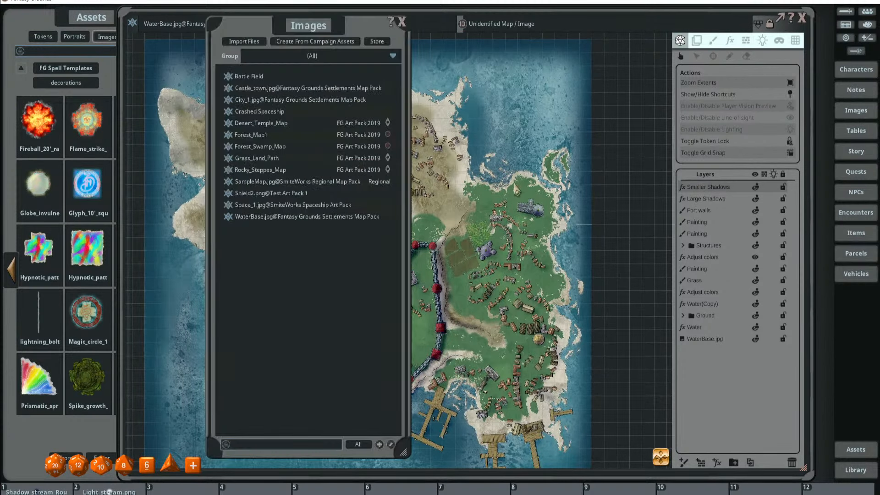
left_click(399, 26)
scroll(408, 230, "up", 2)
scroll(469, 238, "down", 2)
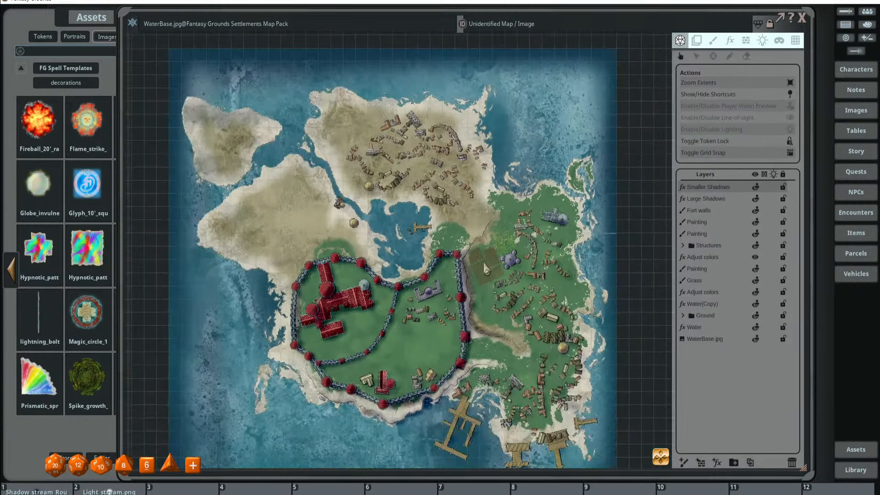
scroll(486, 266, "up", 4)
scroll(526, 247, "down", 1)
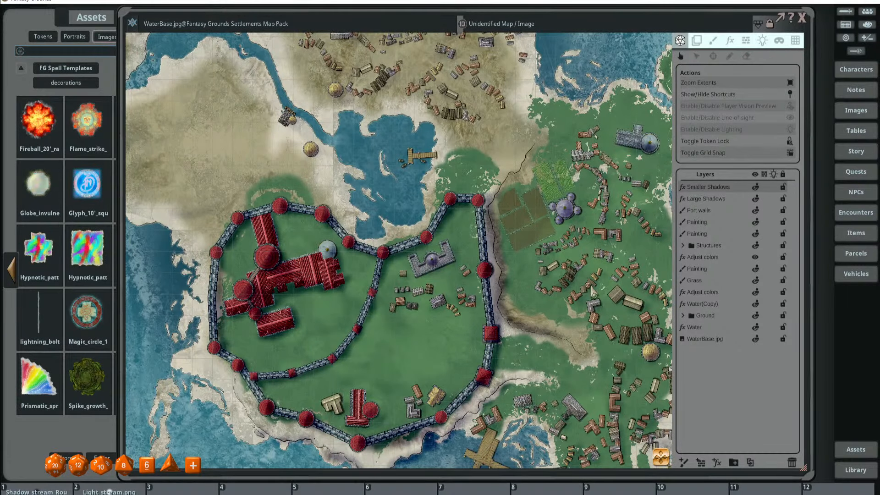
scroll(566, 228, "up", 2)
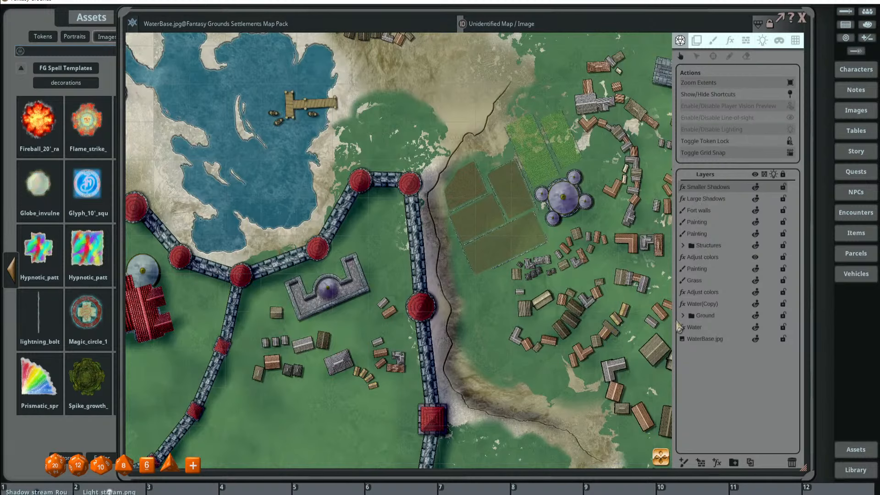
scroll(463, 255, "down", 2)
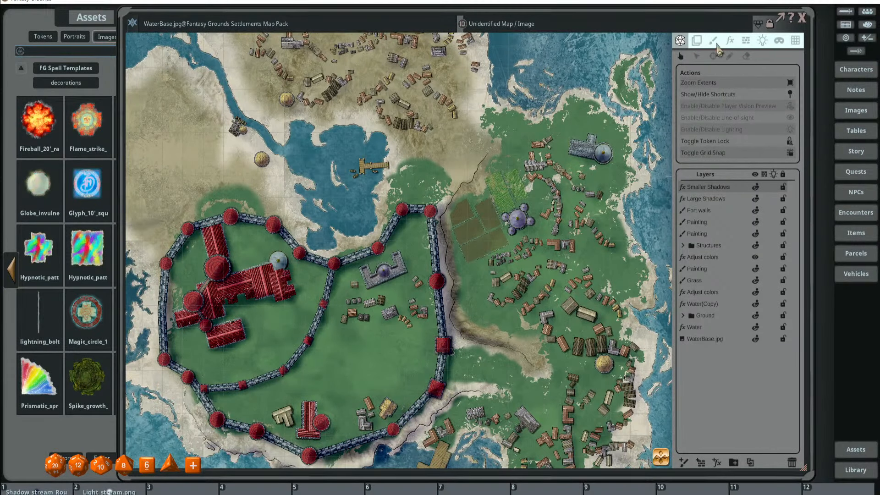
- Switch to layer editing and place the Magic circle template over the farm fields just outside the eastern town wall
left_click(697, 41)
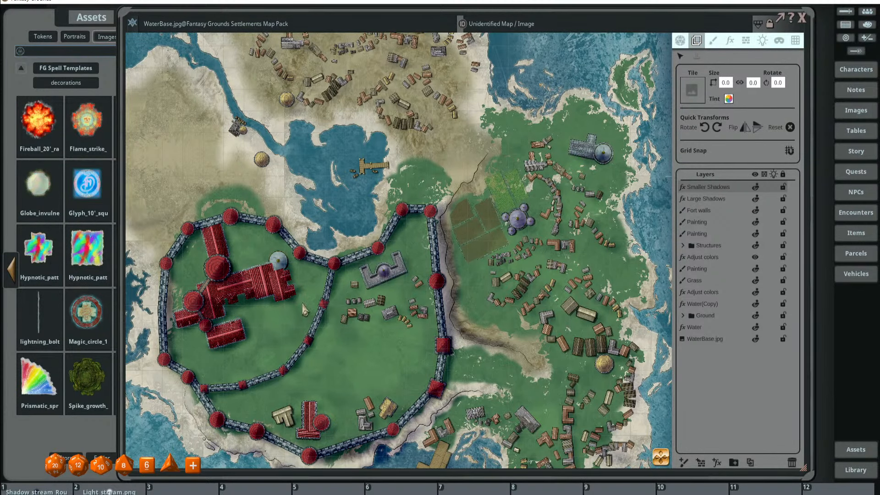
mouse_move(86, 312)
left_mouse_down()
mouse_move(514, 231)
mouse_move(497, 242)
mouse_move(505, 231)
mouse_move(456, 224)
mouse_move(526, 223)
left_mouse_up()
scroll(510, 231, "up", 2)
scroll(516, 230, "down", 2)
- Review the painting and layer effect options, and return the map to play mode
left_click(714, 40)
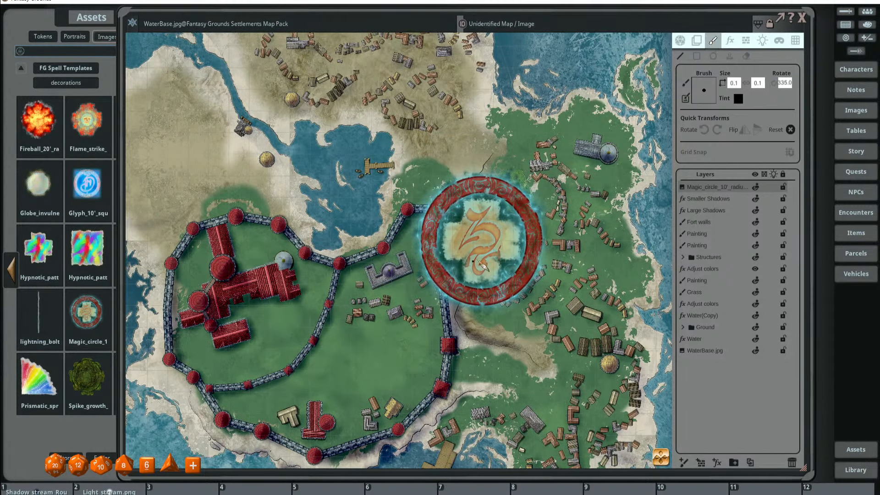
left_click(730, 41)
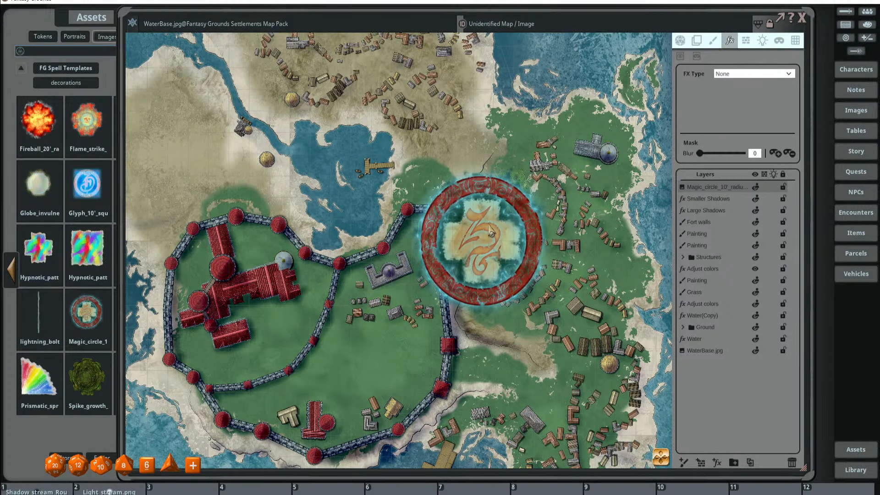
left_click(678, 40)
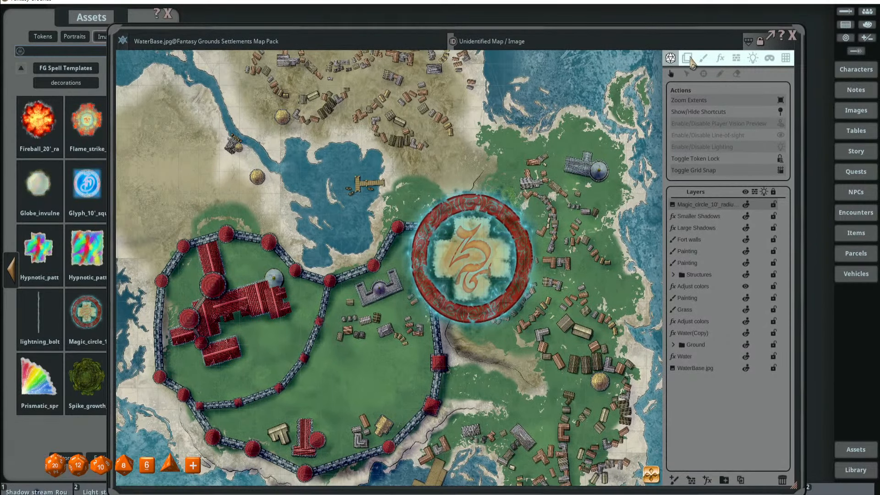
- Return to layer editing, shift the magic circle slightly upward, and delete its layer
left_click(686, 59)
left_click_drag(465, 245, 465, 234)
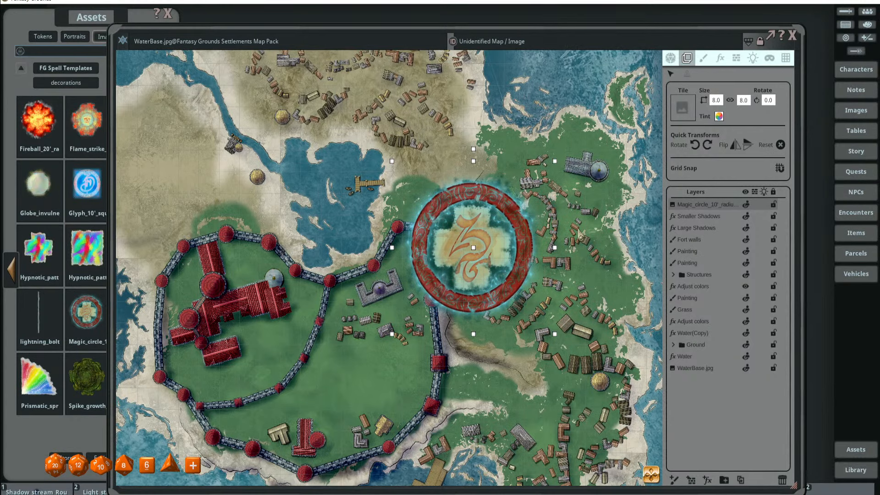
left_click(782, 479)
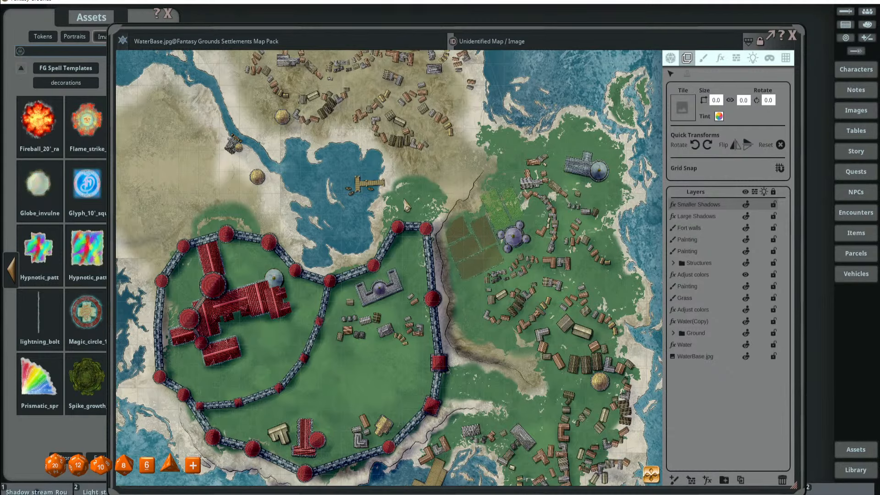
- Enable line-of-sight and lighting on the map, and turn the player vision preview on and off again
left_click(670, 58)
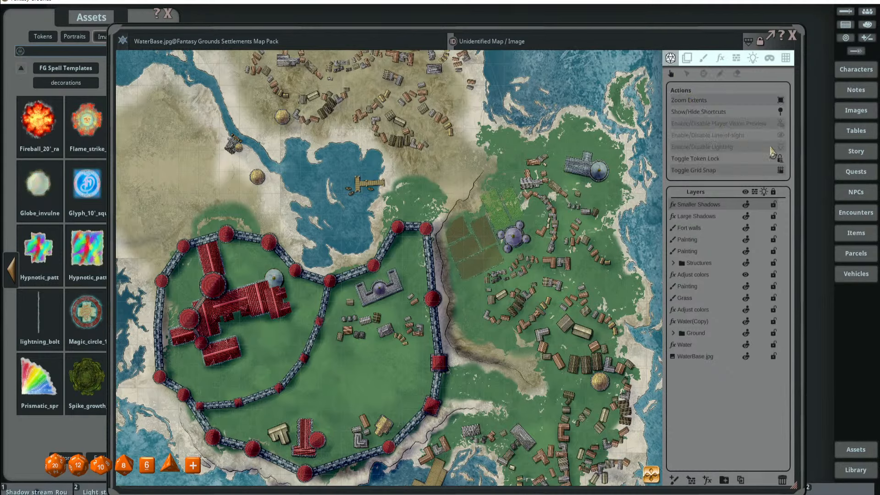
left_click(782, 134)
left_click(780, 123)
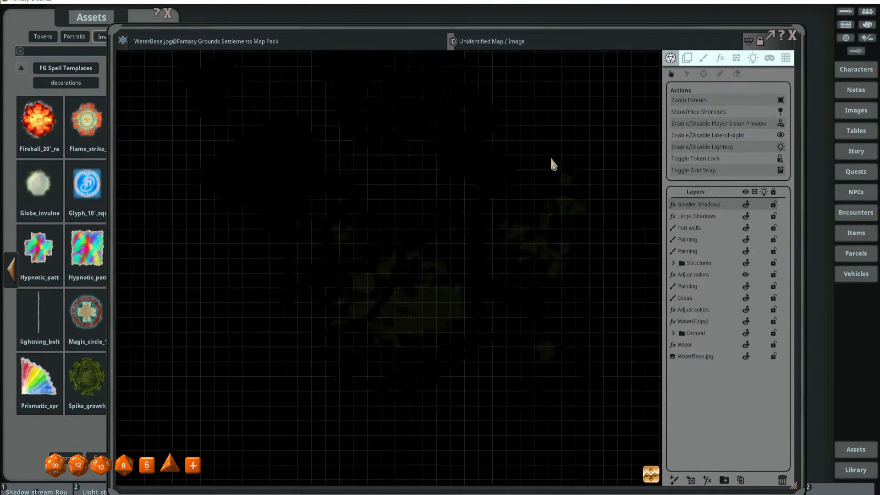
left_click(780, 124)
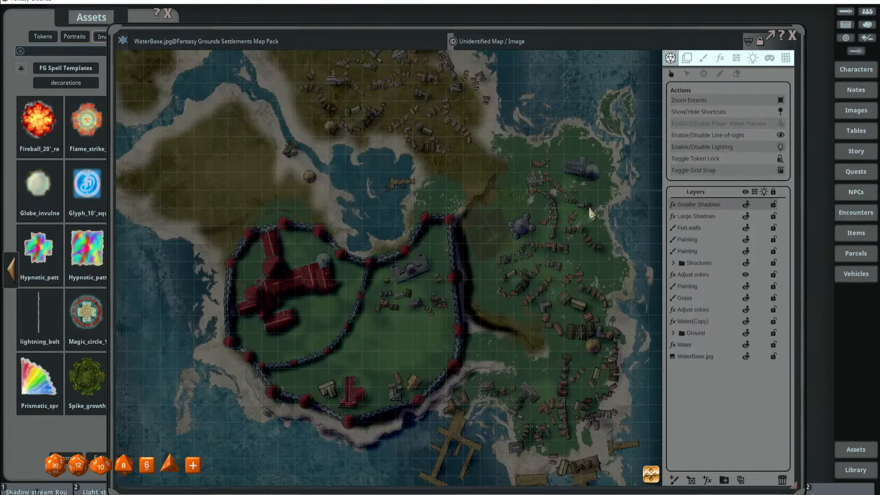
scroll(596, 202, "down", 2)
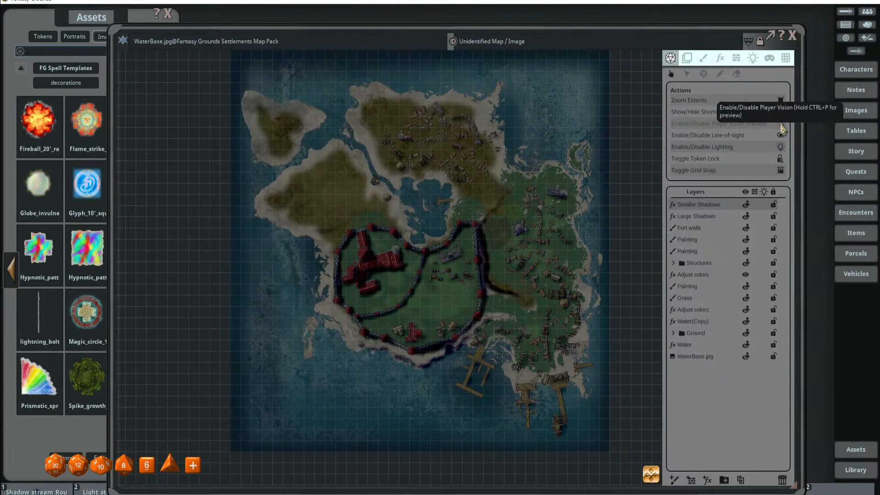
- Set the map's ambient lighting preset to Sunlight
left_click(753, 58)
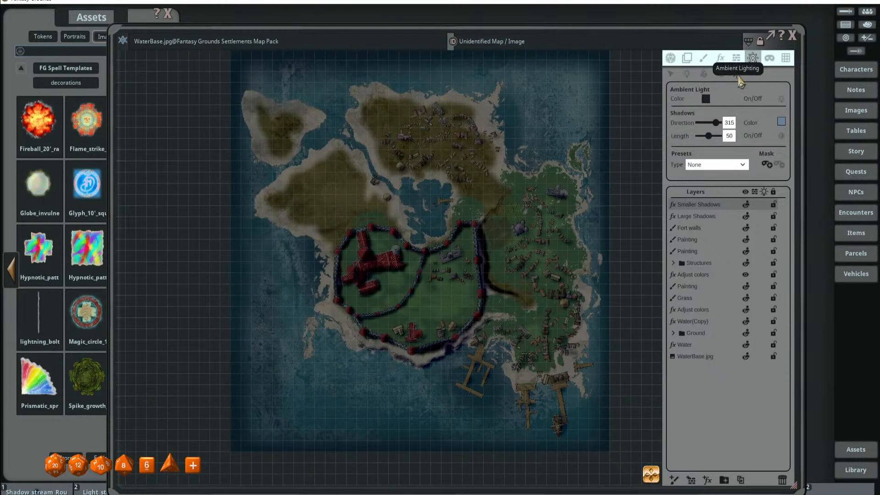
left_click(706, 99)
left_click(422, 328)
left_click(708, 165)
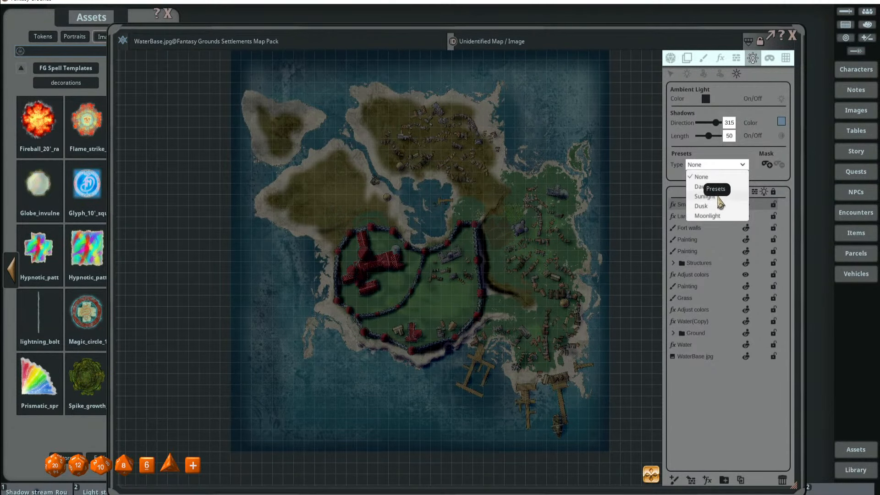
left_click(705, 196)
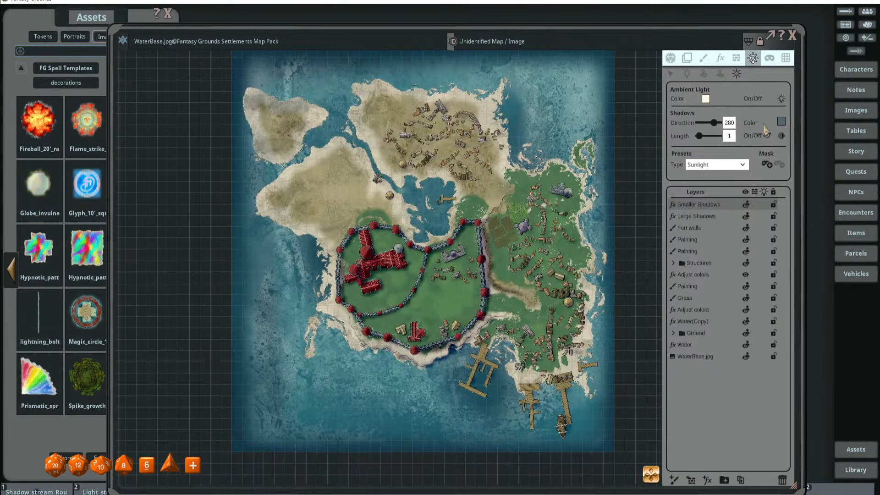
- Disable the map's line-of-sight and lighting, and bring the Assets window to the front
left_click(670, 58)
left_click(784, 150)
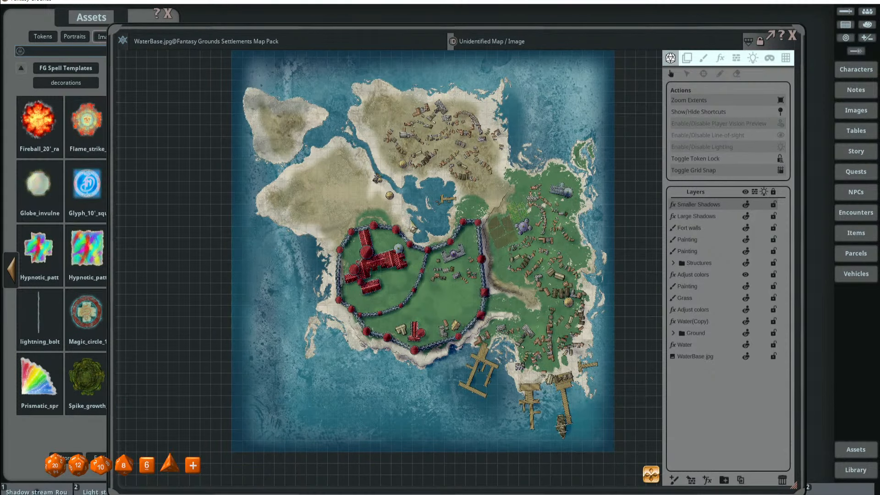
left_click_drag(435, 234, 381, 230)
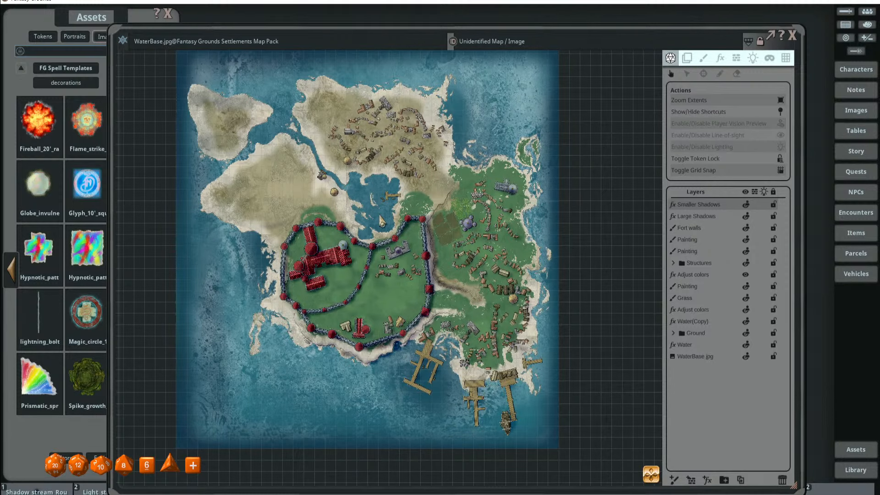
left_click(68, 21)
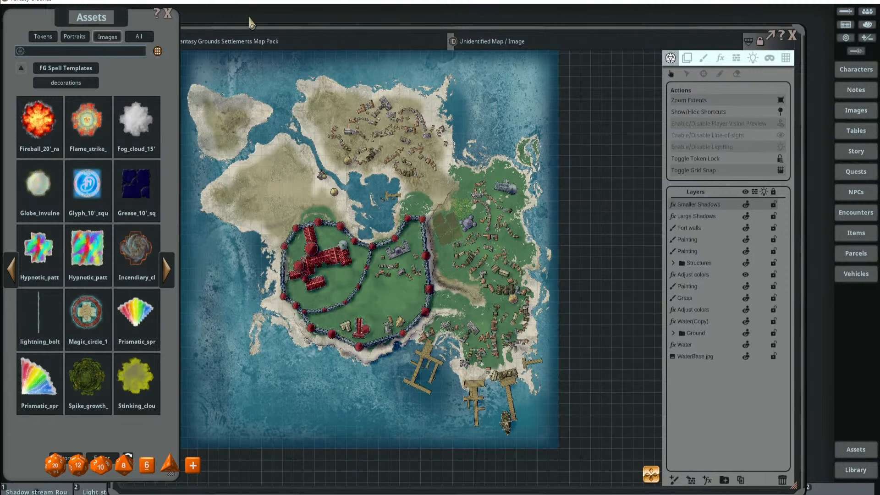
- Leave the FG Spell Templates folder in the image assets and open the FG Settlements Map Pack folder
mouse_move(251, 22)
left_mouse_down()
mouse_move(269, 22)
mouse_move(237, 15)
left_mouse_up()
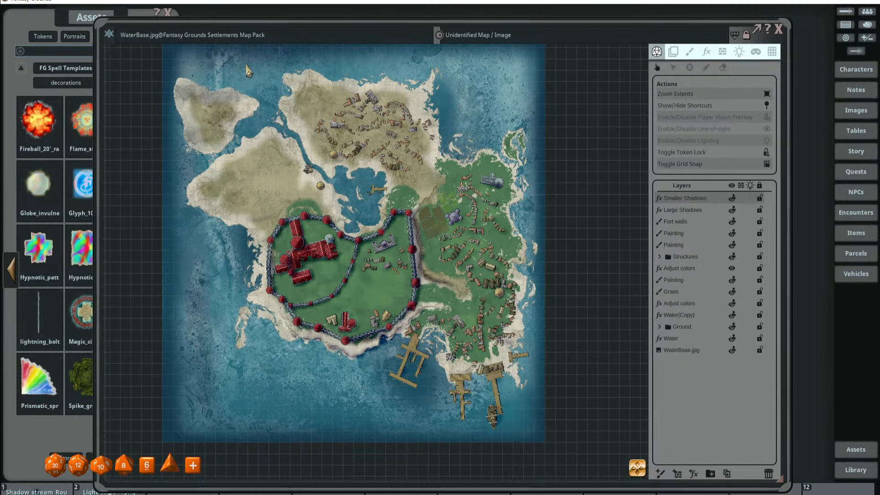
scroll(272, 131, "up", 3)
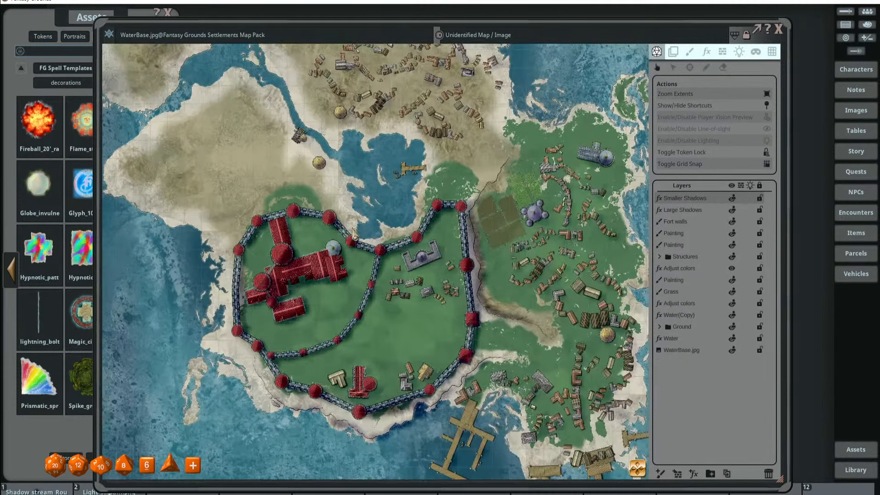
left_click(43, 22)
left_click(51, 69)
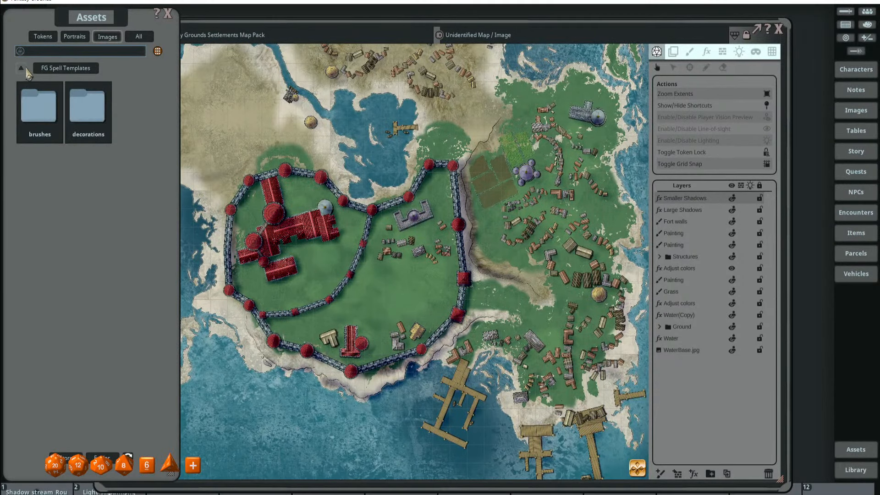
left_click(21, 68)
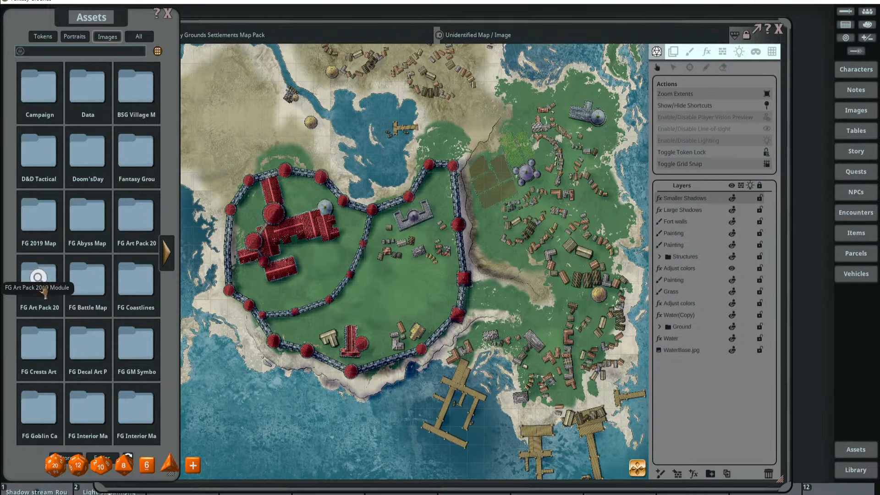
left_click(166, 253)
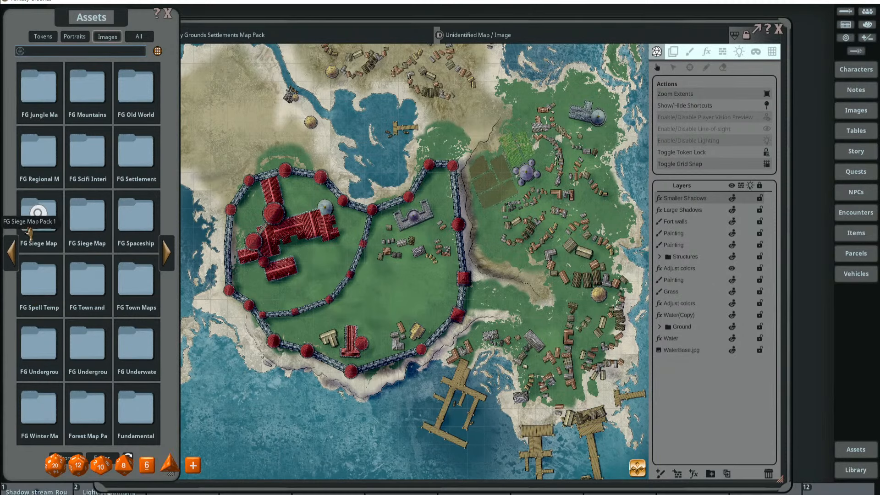
left_click(135, 153)
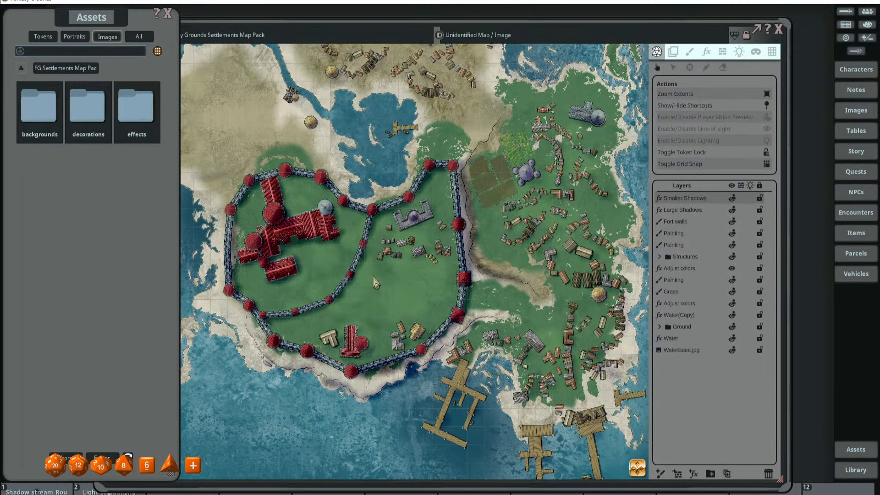
- Examine the walled settlement and the surrounding land and water on the map for places that need decoration
scroll(374, 277, "down", 2)
left_click_drag(374, 277, 365, 284)
scroll(232, 149, "up", 3)
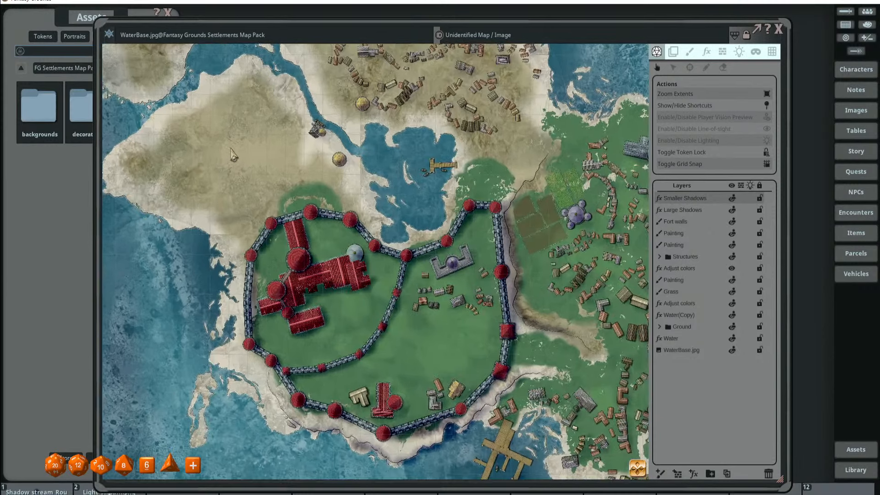
scroll(429, 151, "down", 2)
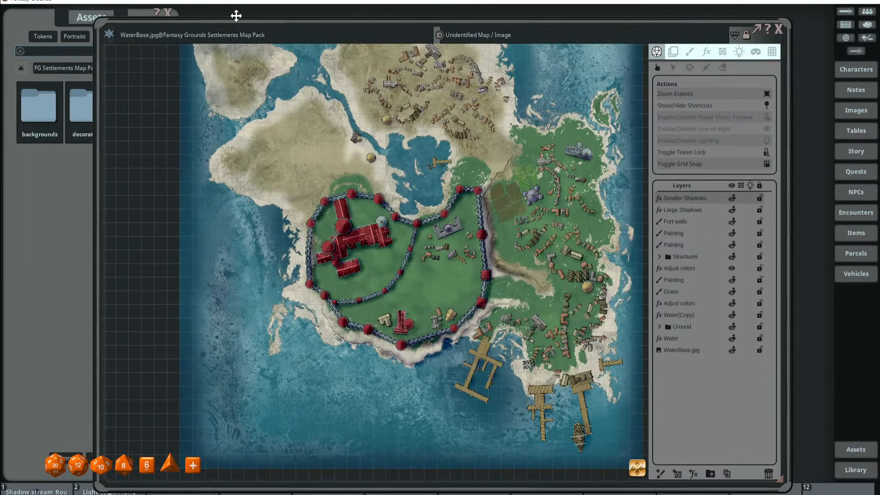
left_click_drag(236, 16, 245, 12)
scroll(486, 202, "up", 2)
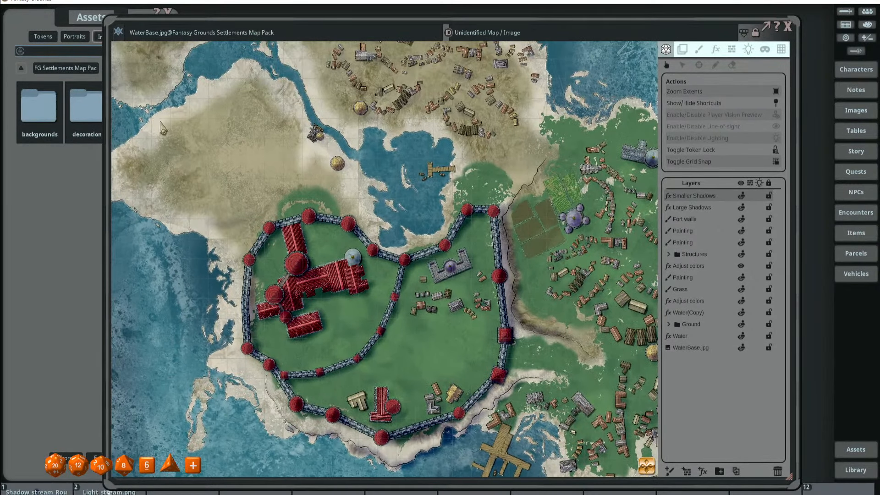
scroll(321, 150, "down", 2)
scroll(333, 187, "up", 1)
scroll(333, 187, "up", 1)
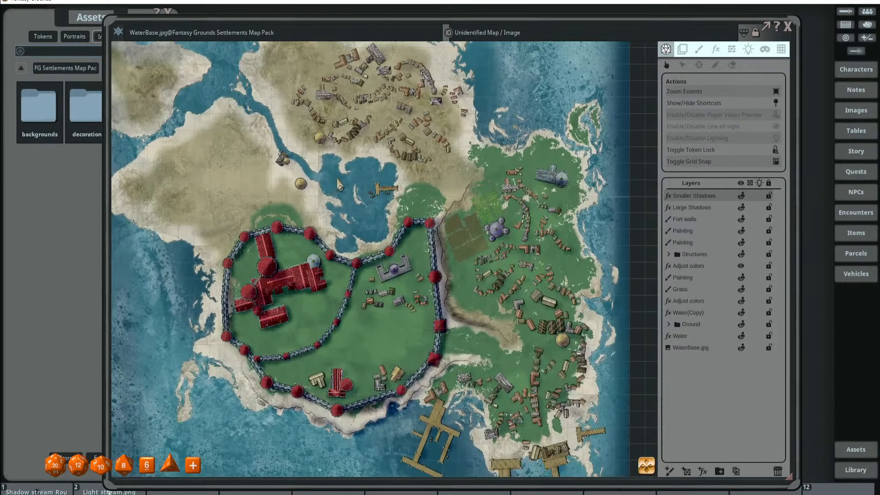
- Open the map pack's decorations, enter the Flora folder and open its TreesNoOutline images
left_click(80, 16)
left_click(84, 118)
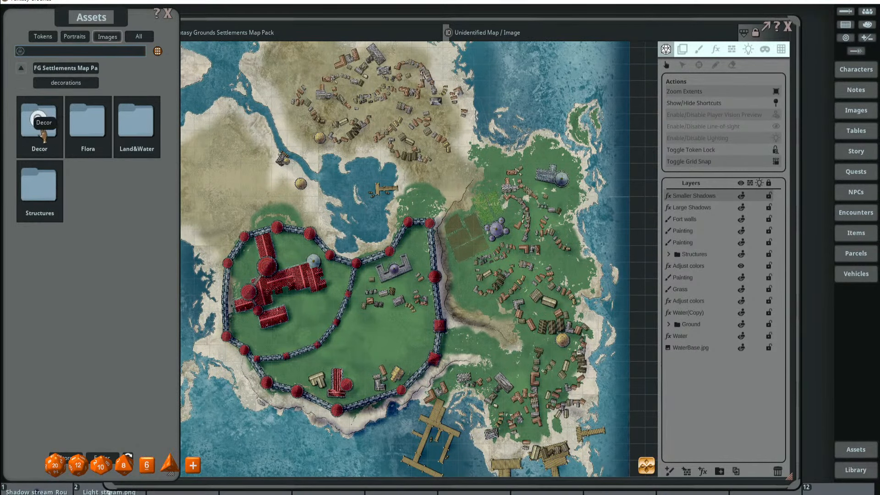
left_click(84, 130)
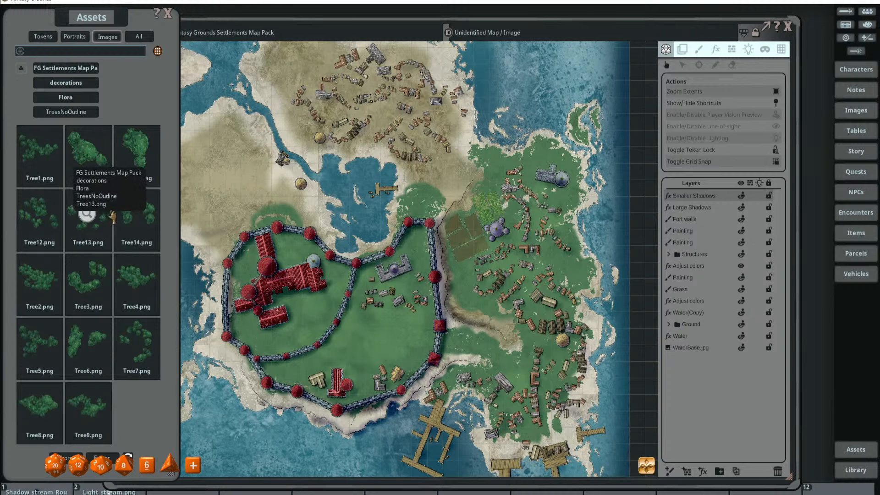
left_click(84, 86)
left_click(87, 123)
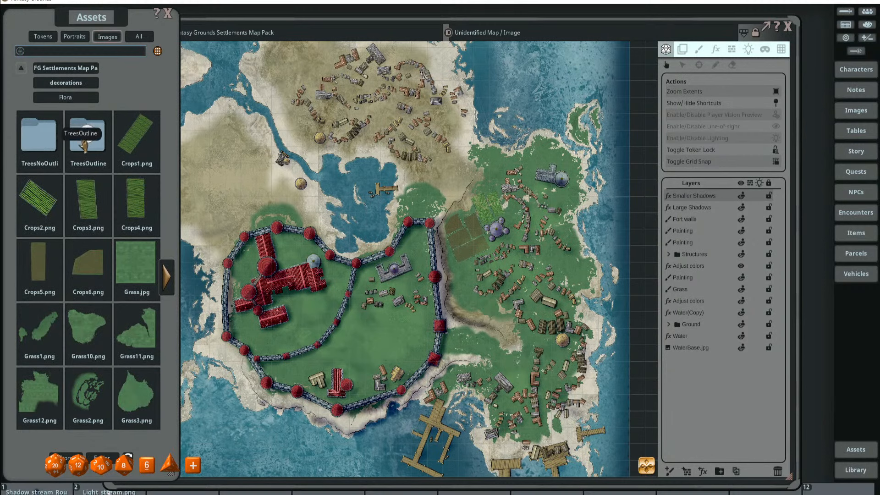
left_click(39, 137)
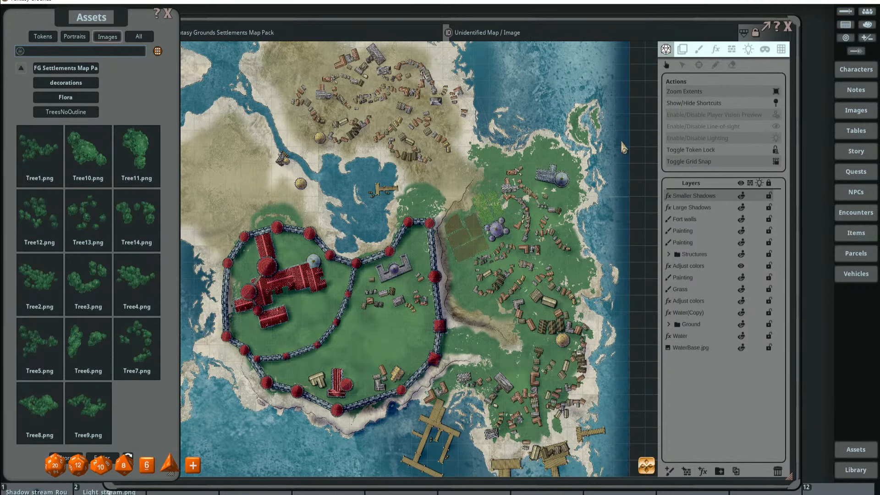
- Switch the map to painting, load a TreesNoOutline tree cluster as the brush, and choose the stamp tool
left_click(698, 50)
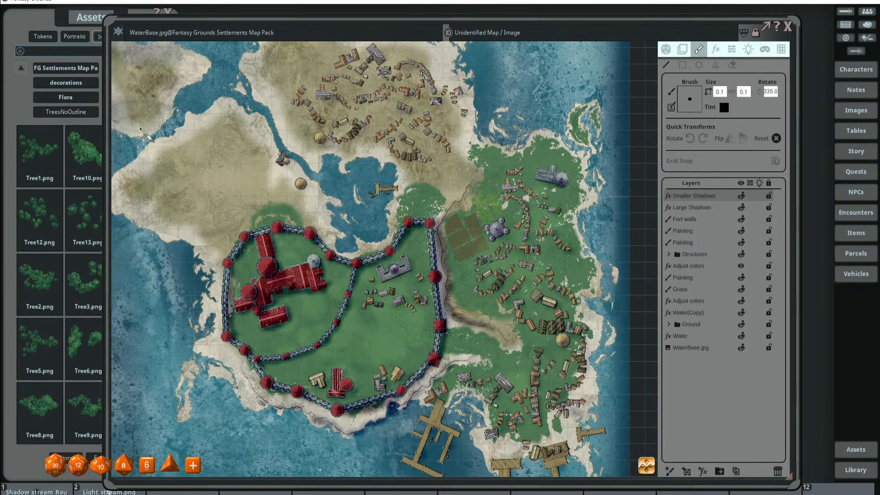
left_click(36, 26)
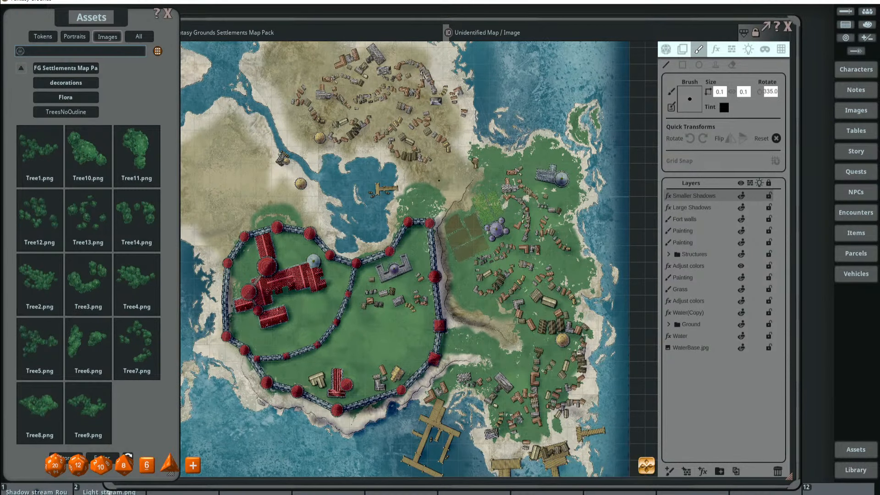
left_click_drag(683, 106, 691, 99)
left_click(717, 65)
scroll(264, 197, "up", 7)
scroll(251, 205, "up", 4)
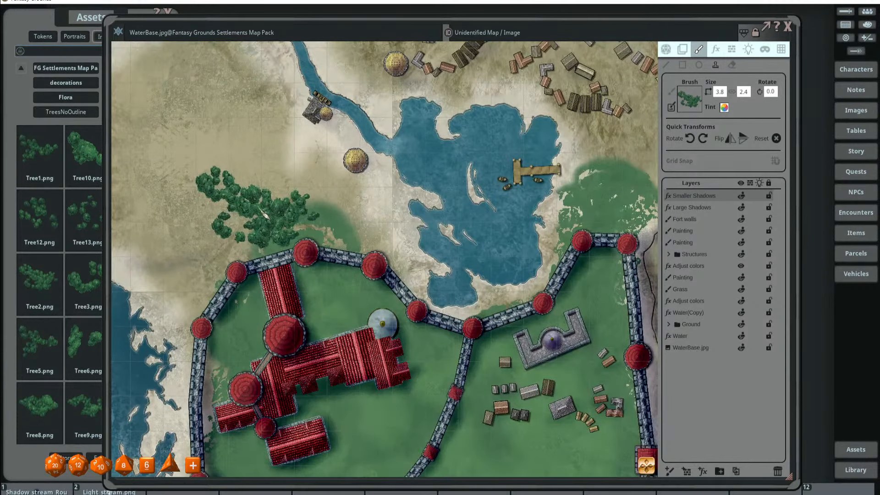
- Rotate the tree brush to 335 and stamp a cluster northwest of the northern village
scroll(263, 214, "down", 4)
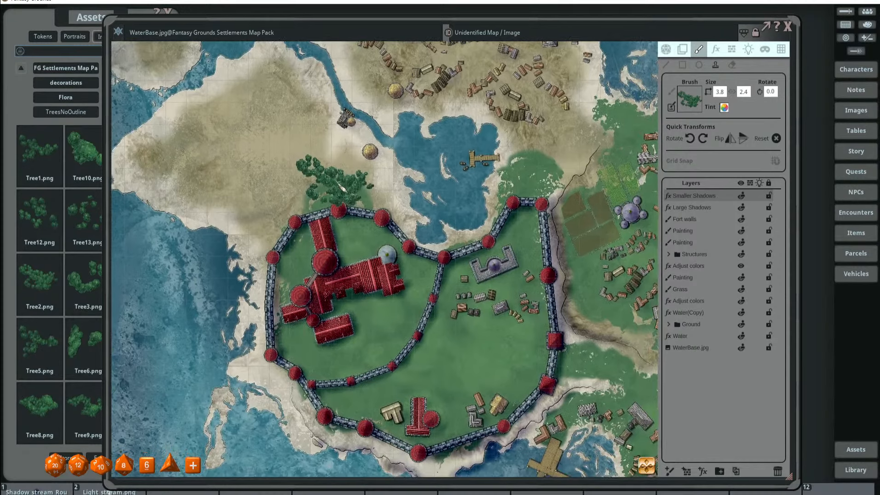
left_click_drag(337, 184, 293, 143)
scroll(348, 304, "down", 3)
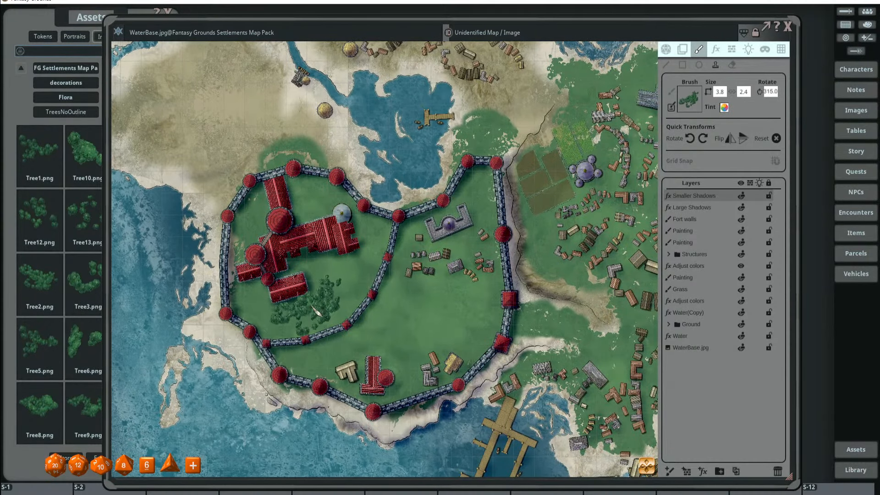
scroll(422, 274, "down", 2)
left_click_drag(421, 274, 447, 334)
left_click_drag(367, 264, 364, 357)
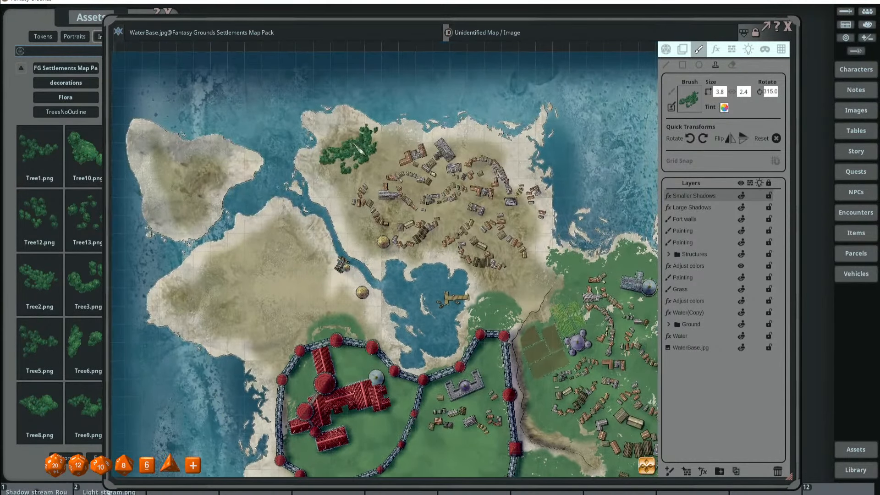
scroll(369, 164, "up", 4)
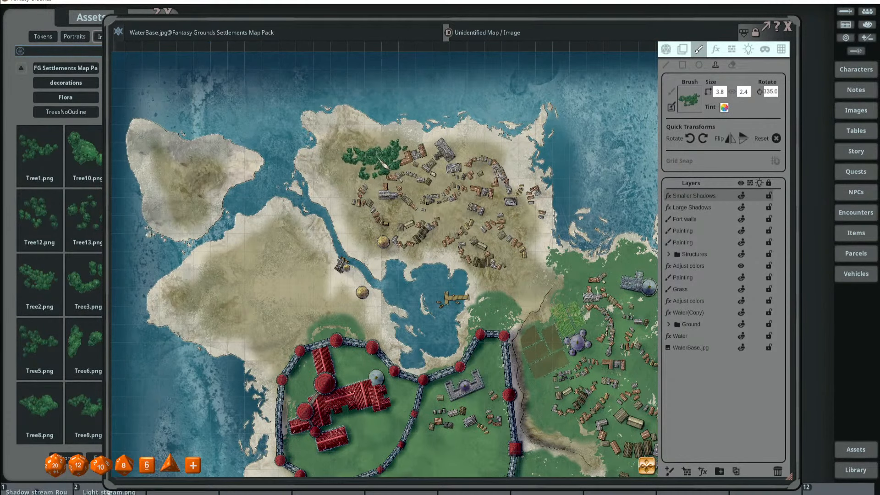
left_click(381, 161)
- Stamp more overlapping tree clusters northwest of the northern village, rotating the brush to 315 and 330
scroll(361, 173, "down", 4)
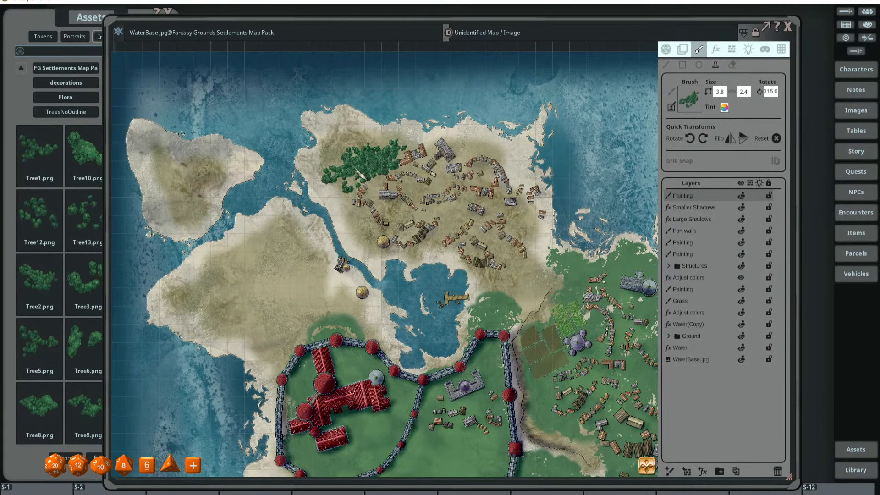
scroll(357, 171, "up", 2)
scroll(364, 154, "up", 3)
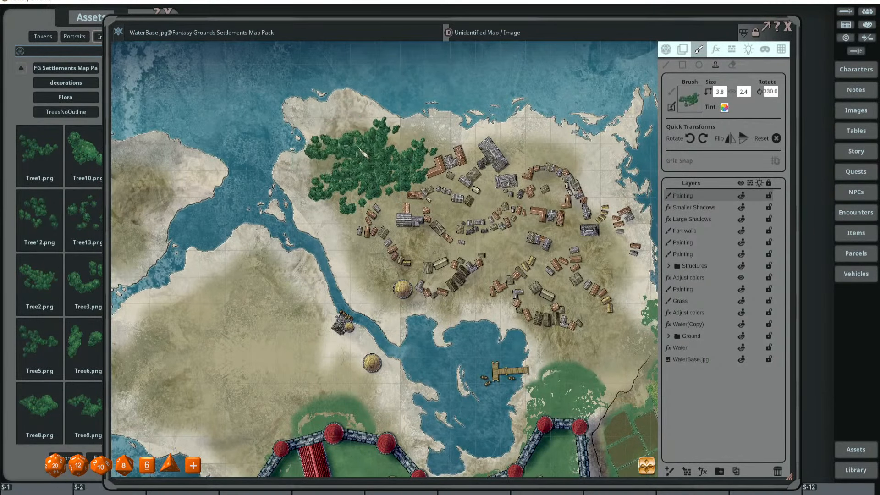
left_click(362, 137)
- Flip the tree brush horizontally and thicken the northwestern forest with stamps at varied rotations
left_click(731, 137)
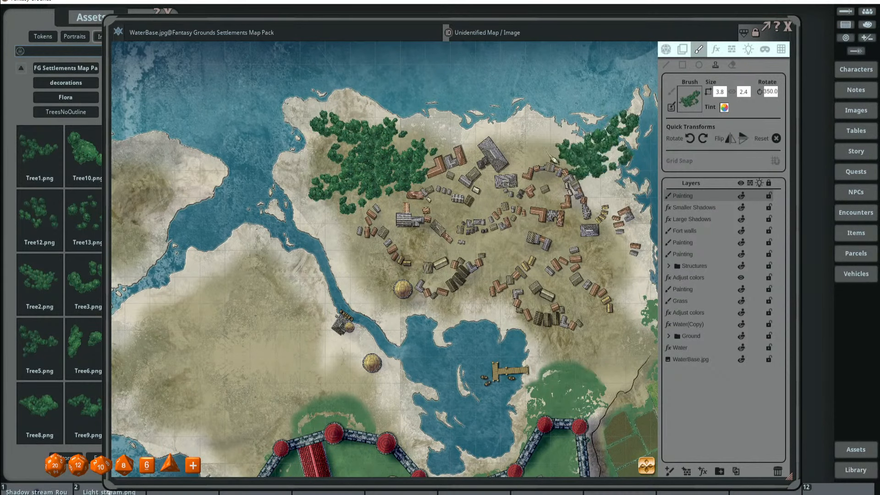
scroll(403, 172, "down", 6)
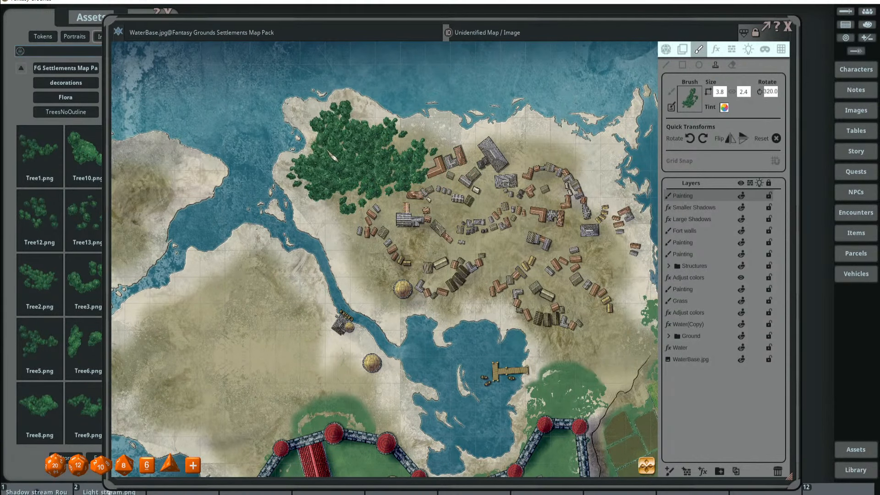
scroll(340, 192, "down", 10)
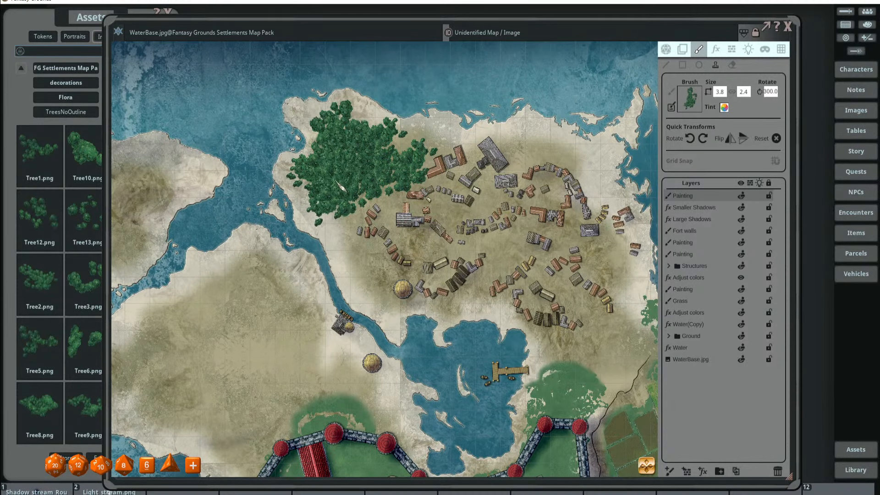
scroll(334, 186, "up", 1)
scroll(343, 183, "down", 15)
scroll(354, 188, "up", 2)
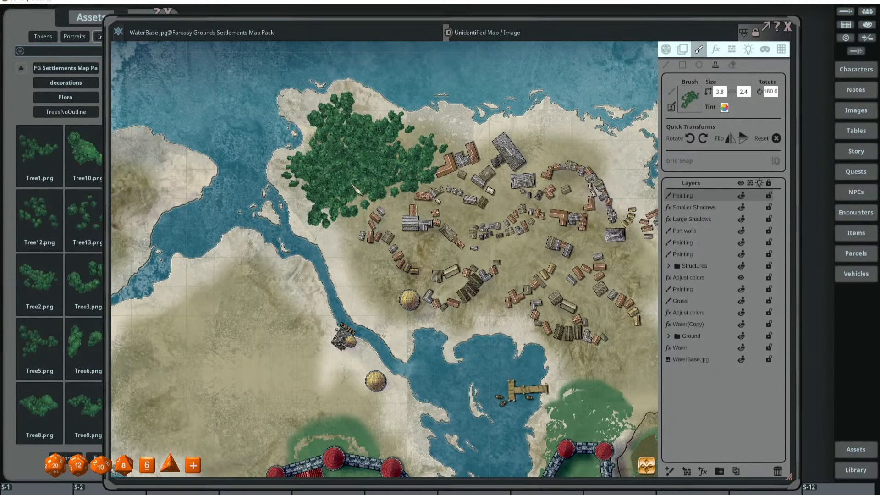
scroll(351, 198, "up", 20)
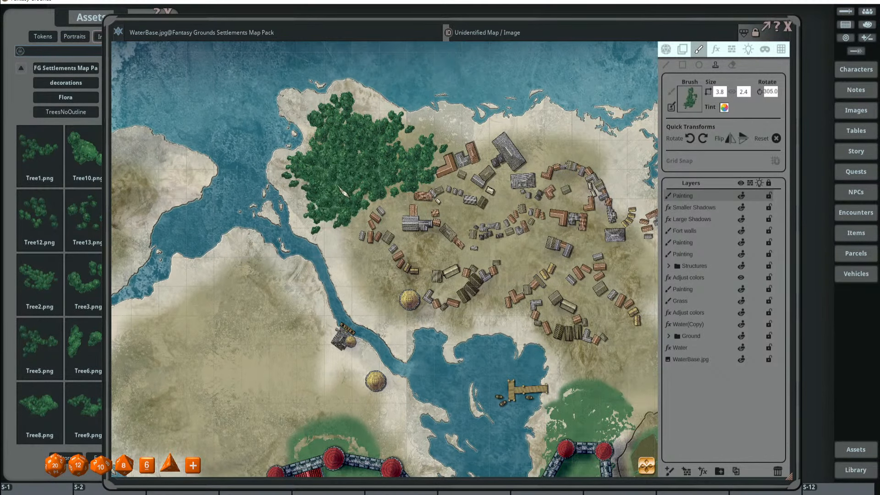
scroll(362, 190, "down", 3)
scroll(362, 190, "up", 7)
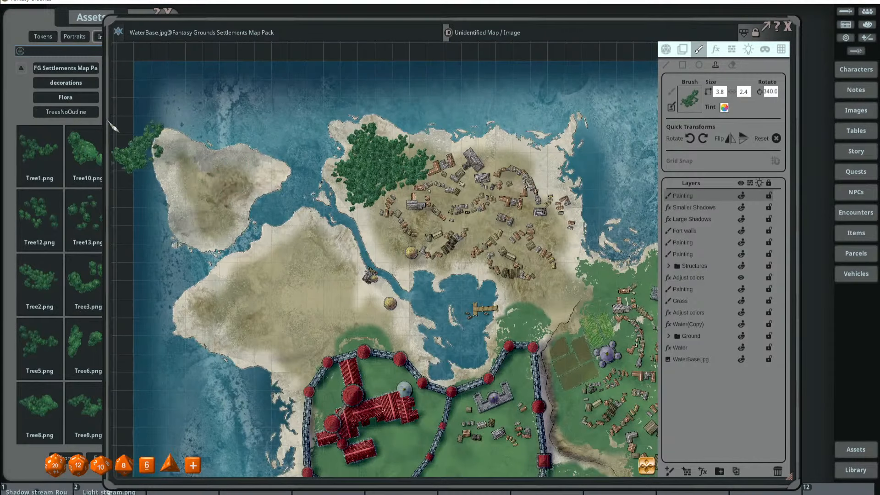
- Load a sparser tree cluster as the brush, size it to 2.0 by 1.6, and stamp it at the forest's southern edge
left_click(51, 21)
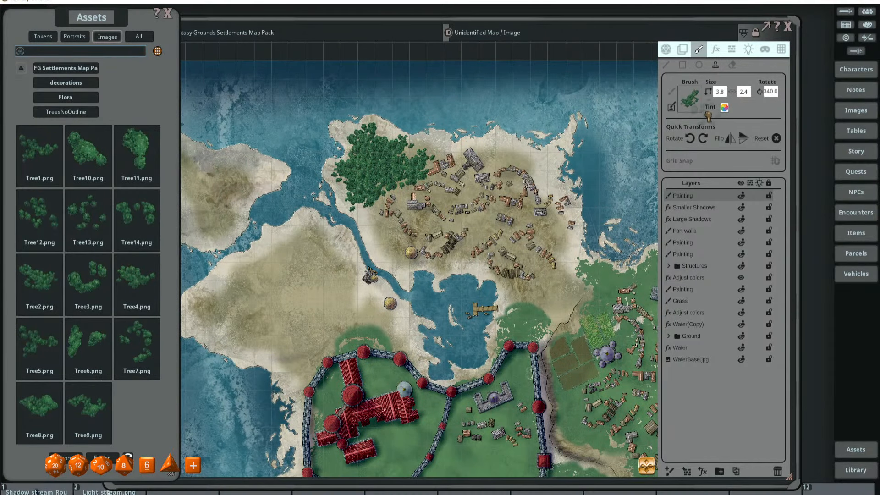
scroll(348, 164, "up", 2)
scroll(384, 232, "up", 10)
scroll(375, 213, "down", 11)
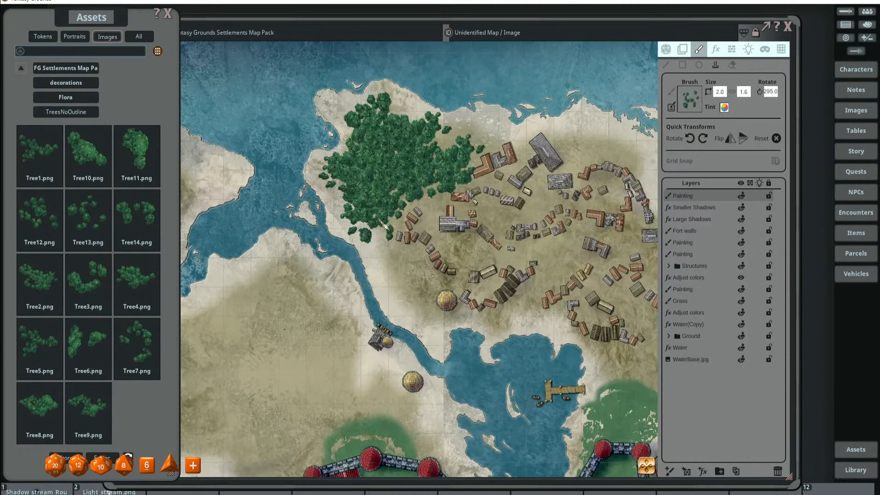
left_click(381, 221)
- Stamp scattered trees between the river and the village, then reduce the brush to 1.3 by 1.0 and rotate it to 30
scroll(390, 259, "up", 9)
scroll(411, 279, "up", 4)
left_click(408, 278)
scroll(383, 247, "up", 4)
scroll(388, 257, "down", 7)
scroll(387, 254, "up", 4)
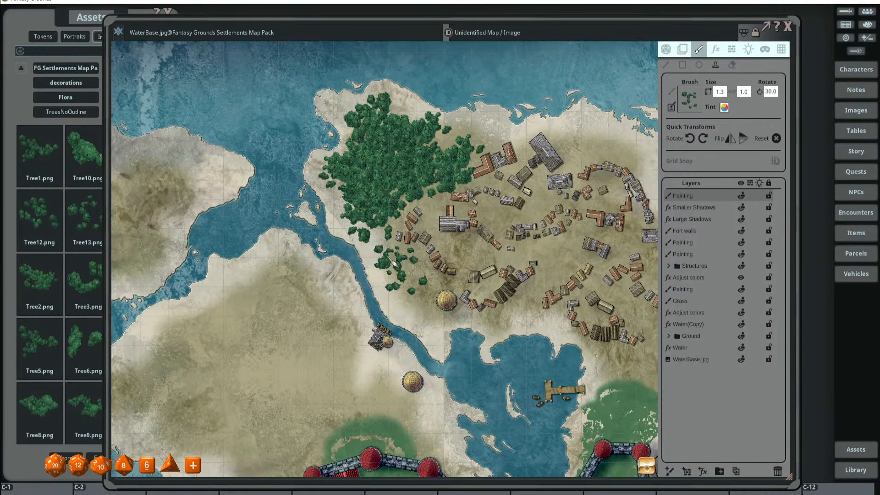
- Stamp more scattered trees around the forest's edges with the brush enlarged to 1.6 by 1.3, and bring the Assets window to the front
left_click(386, 255)
scroll(367, 213, "up", 3)
scroll(367, 216, "up", 5)
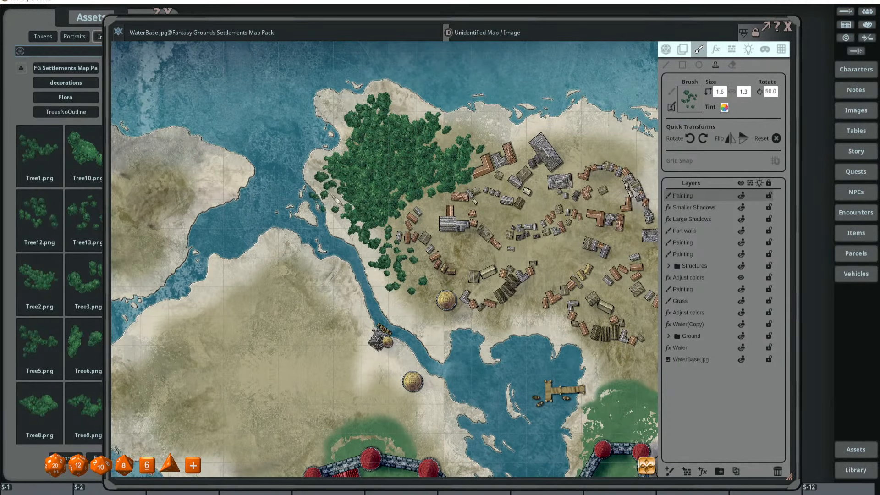
scroll(422, 194, "down", 5)
scroll(415, 189, "up", 4)
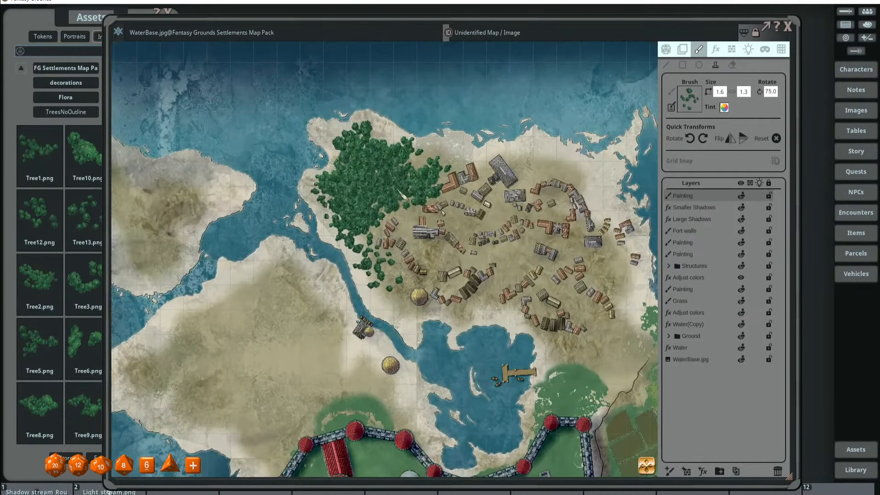
left_click(78, 29)
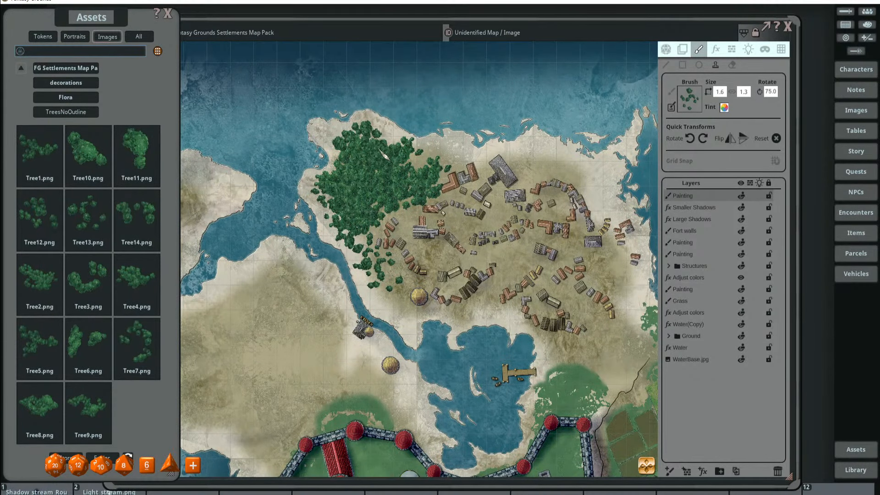
- Browse the FG Settlements Map Pack to decorations, Flora, TreesOutline and go to the second page of tree images
left_click(60, 68)
left_click(85, 118)
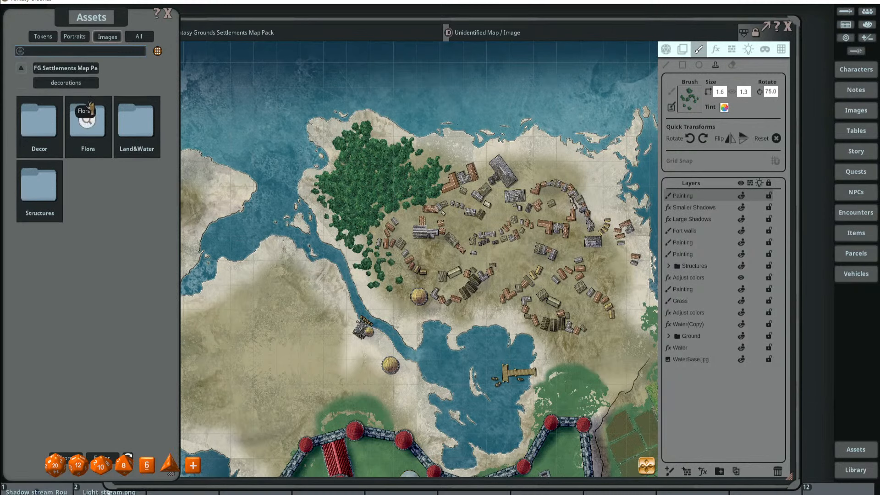
left_click(89, 112)
left_click(88, 131)
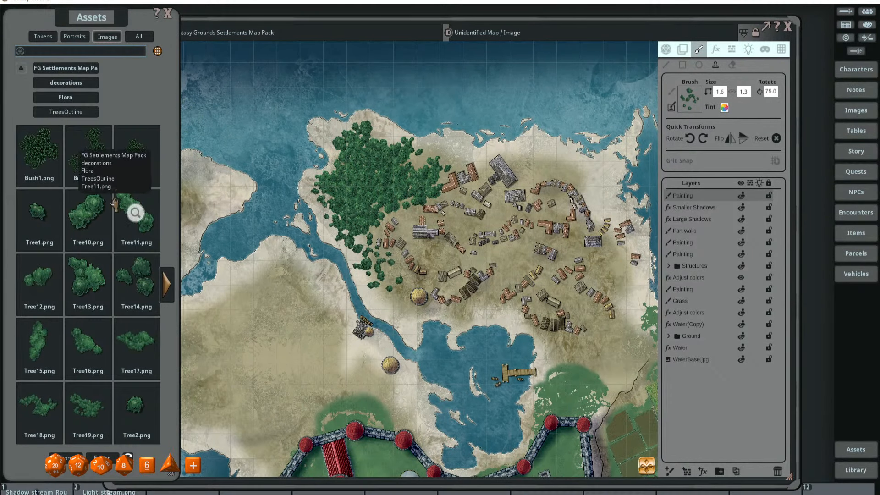
left_click(171, 273)
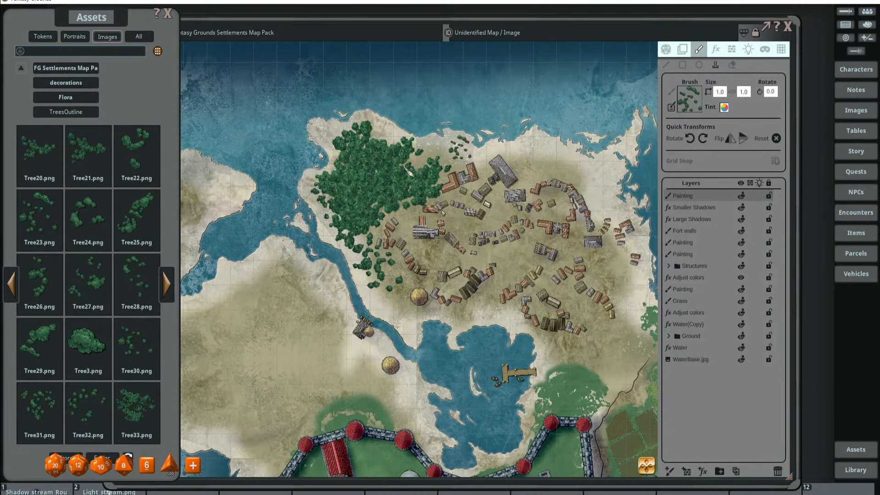
- Enlarge the sparse outlined tree brush to 2.4 by 2.4 and thicken the northwestern forest with stamps at varied rotations
scroll(362, 184, "up", 2)
scroll(368, 183, "up", 2)
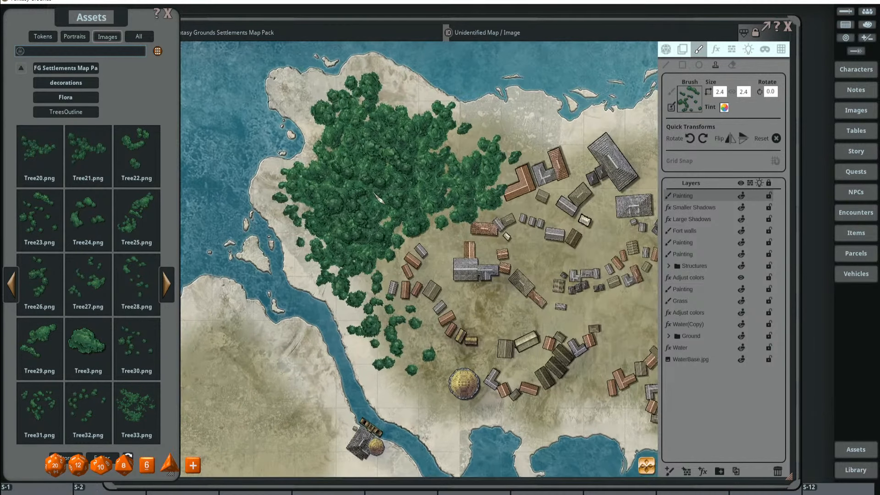
scroll(374, 207, "up", 2)
scroll(367, 211, "down", 2)
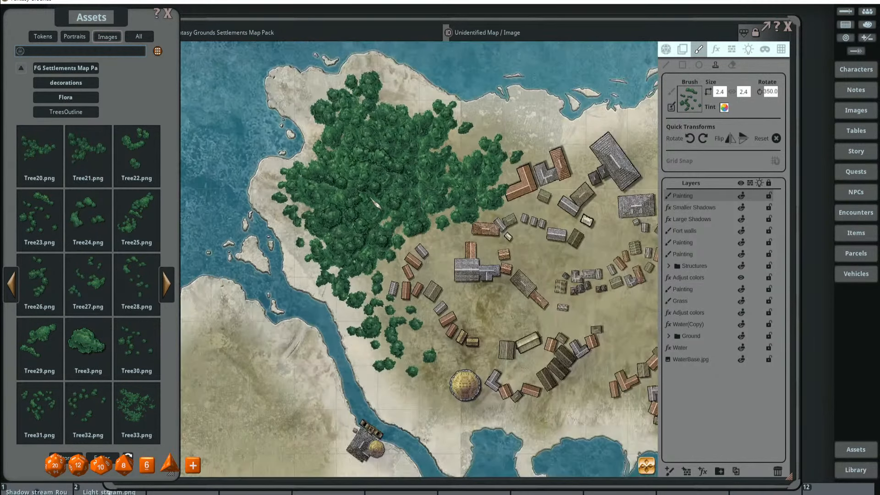
left_click(348, 221)
scroll(438, 177, "up", 3)
scroll(439, 177, "up", 4)
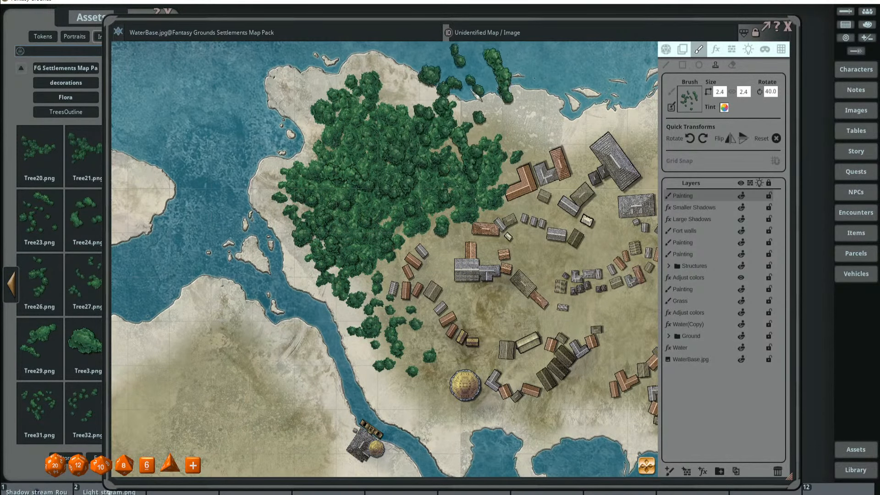
scroll(469, 187, "down", 3)
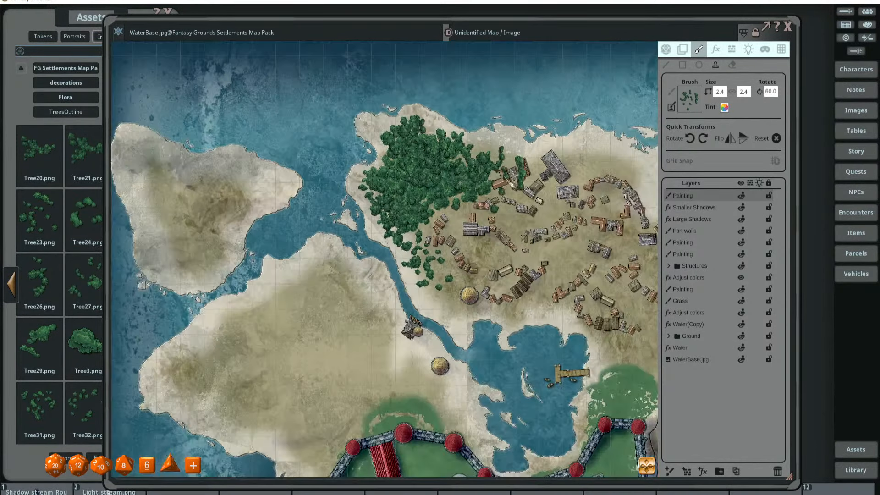
left_click_drag(514, 190, 463, 185)
scroll(463, 185, "up", 2)
scroll(327, 210, "up", 2)
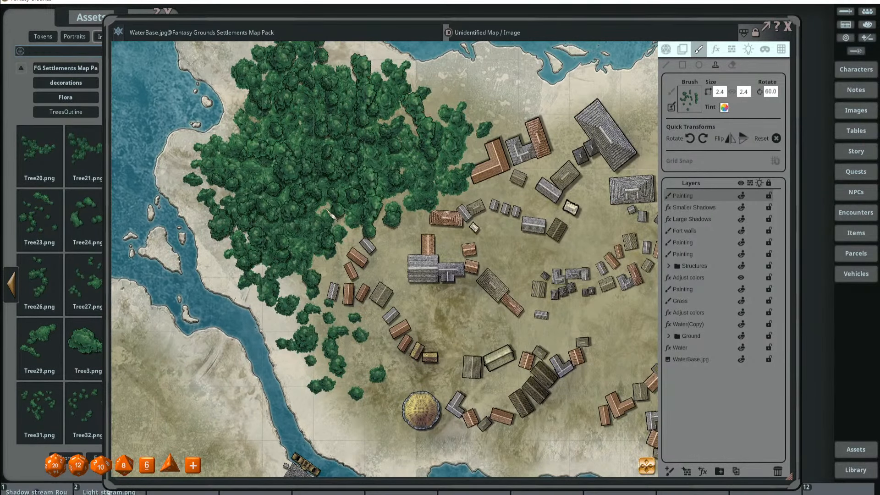
scroll(339, 206, "down", 2)
scroll(373, 188, "down", 2)
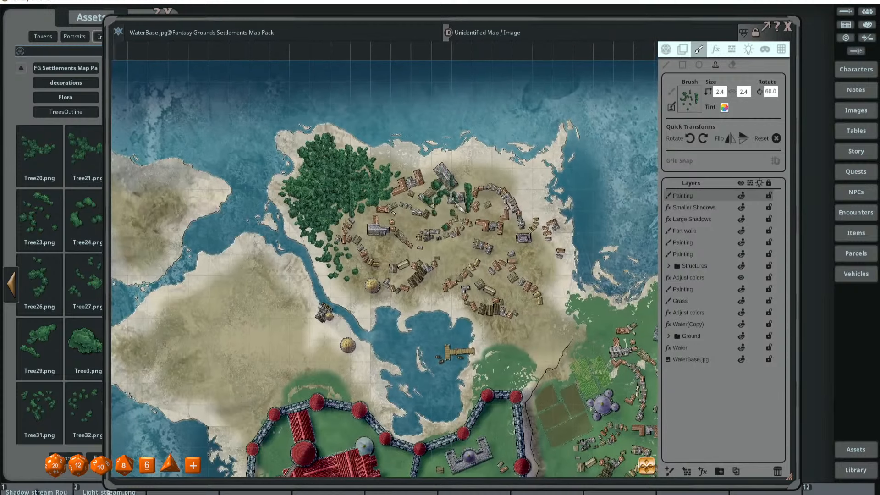
scroll(468, 202, "down", 2)
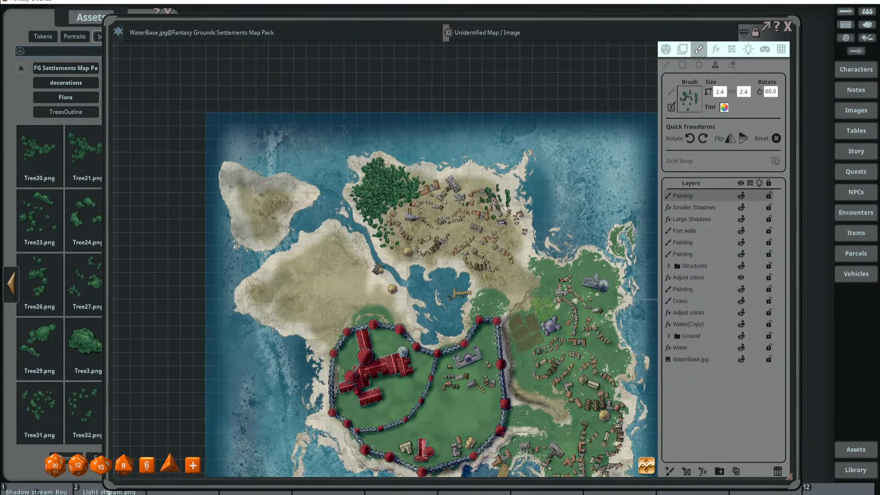
scroll(501, 207, "up", 3)
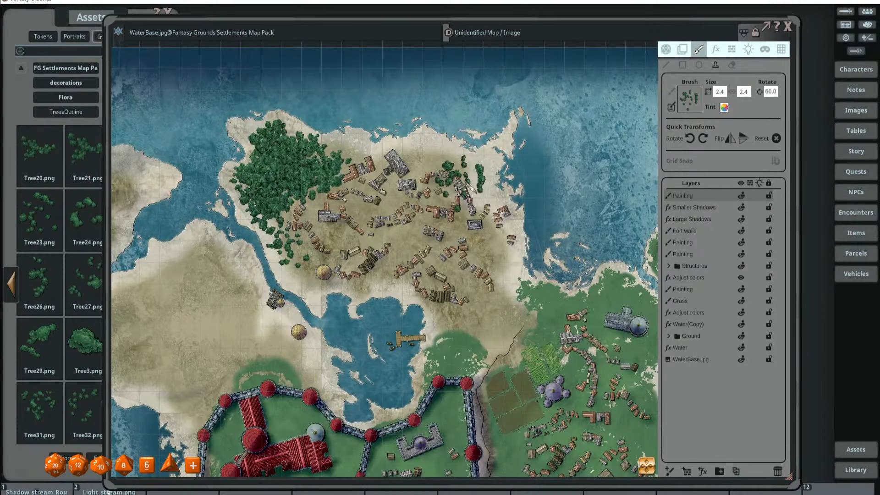
scroll(424, 204, "down", 4)
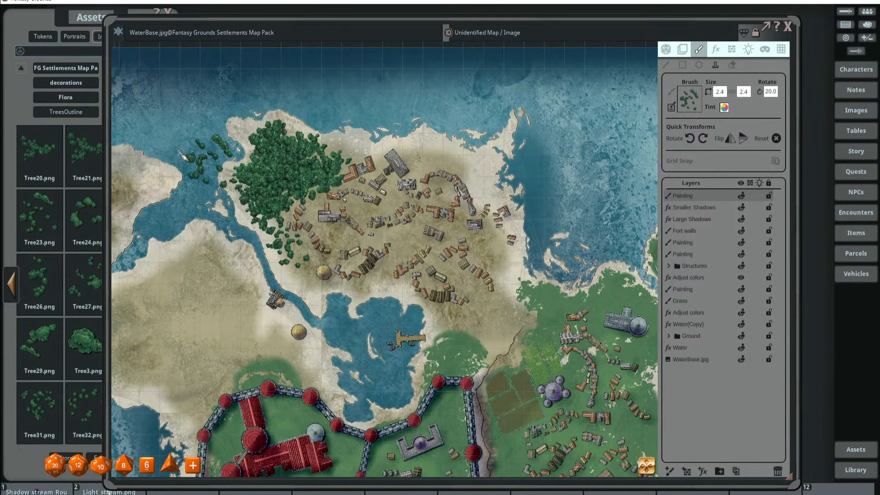
- Rearrange the Assets window and the map window side by side so that the tree images stay accessible while stamping
left_click(54, 21)
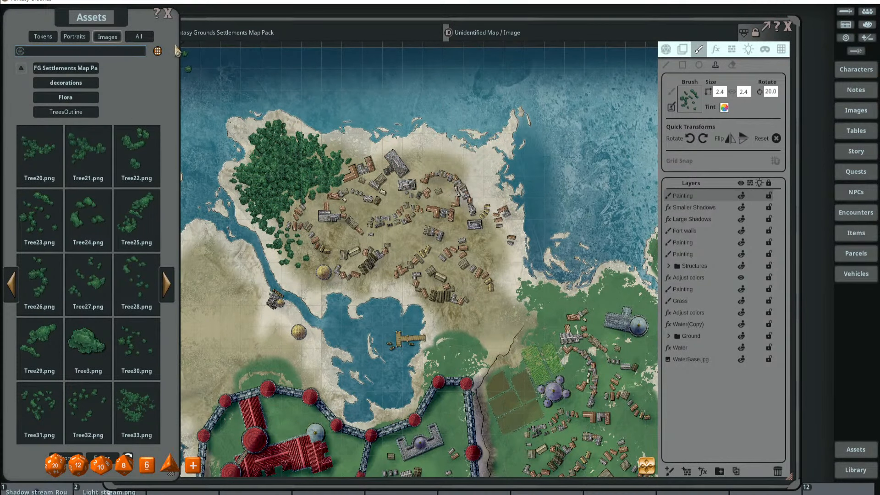
left_click_drag(224, 24, 268, 15)
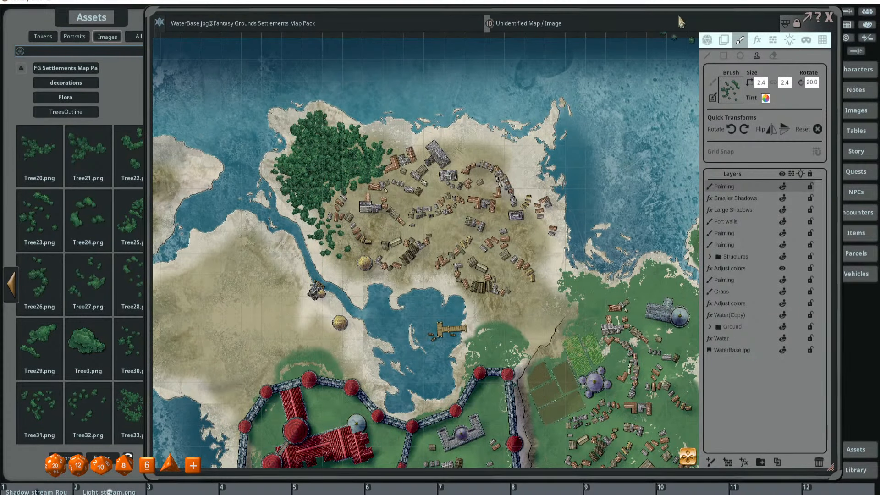
left_click_drag(86, 19, 779, 28)
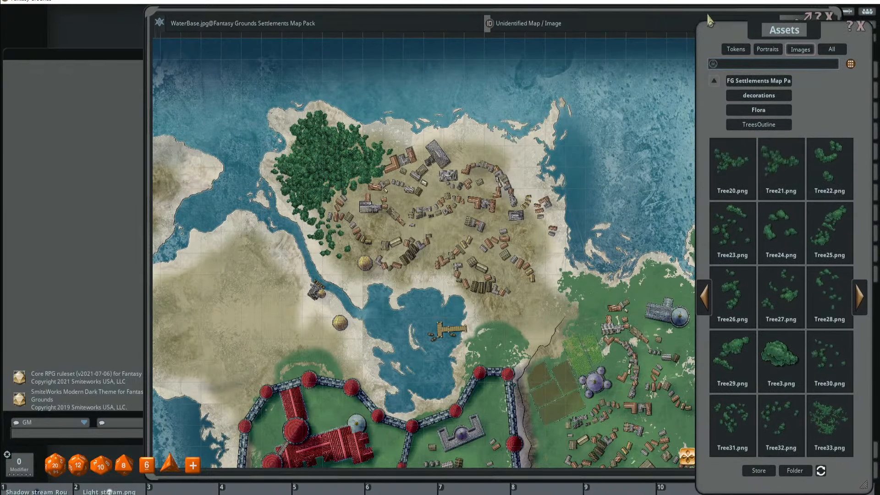
left_click_drag(639, 6, 536, 9)
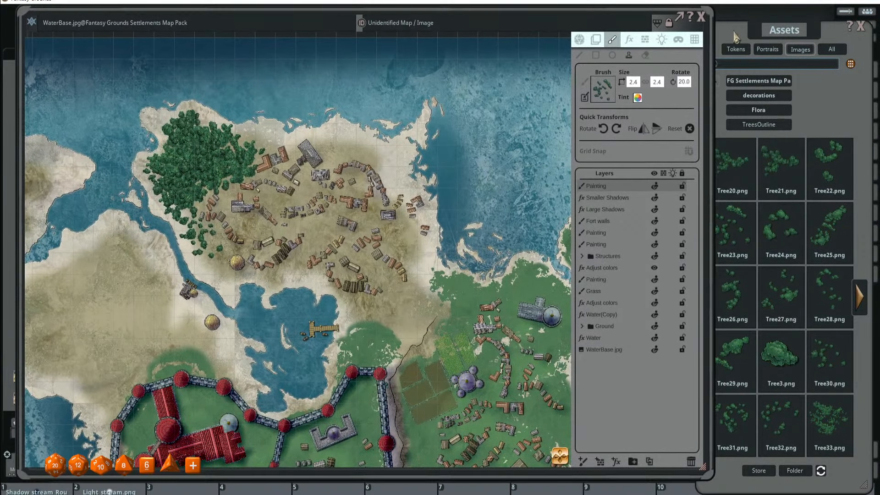
left_click_drag(790, 30, 789, 24)
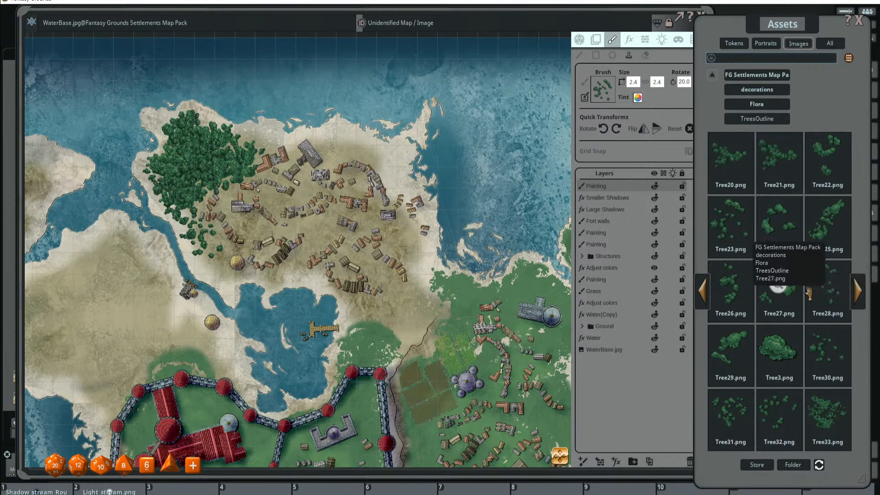
- Load Tree29.png as the brush at 1.0 by 0.8, rotate it to 325, and stamp it among the village's western houses
left_click(857, 290)
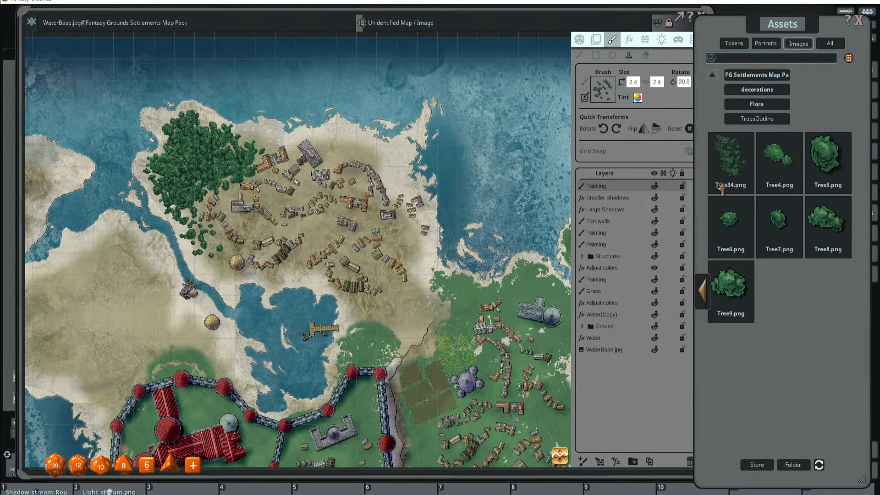
left_click(708, 297)
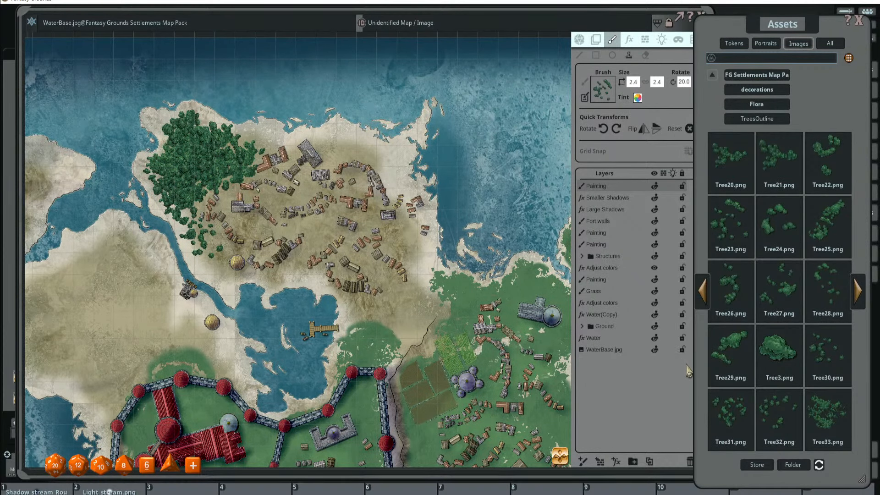
scroll(230, 197, "up", 4)
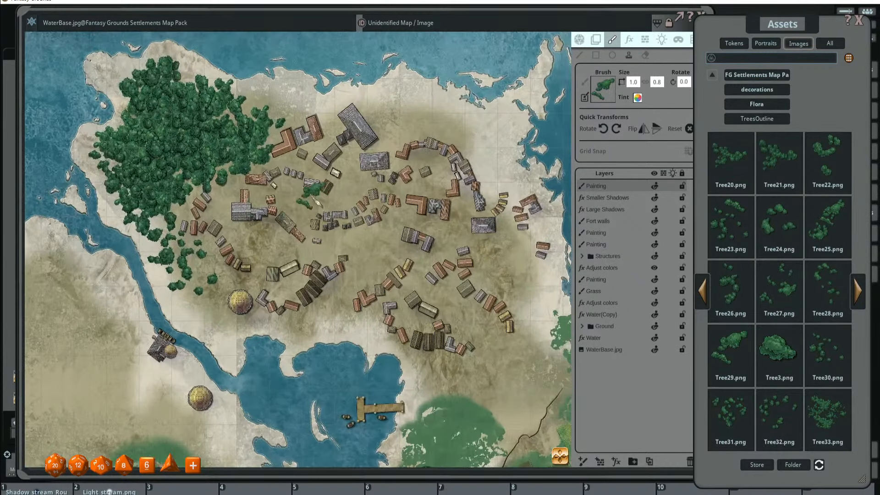
scroll(291, 197, "down", 1, "shift")
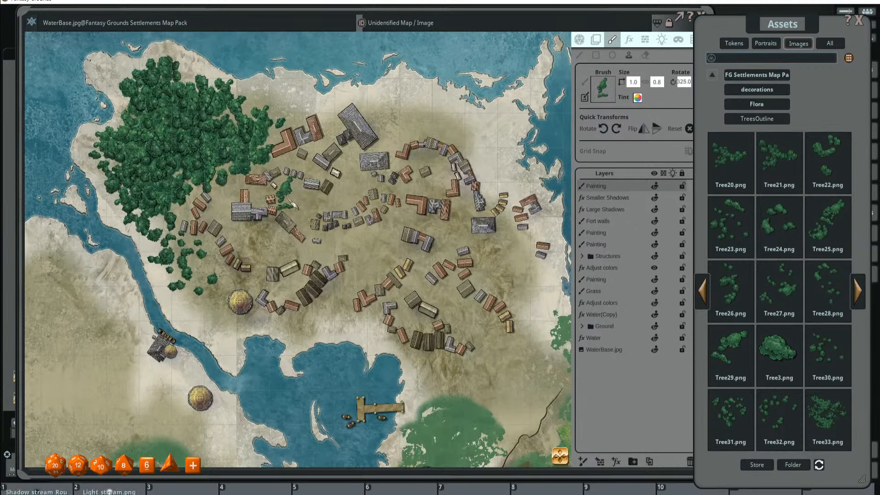
left_click(296, 202)
- Stamp the same tree cluster behind the large grey building at the village's northern edge, and rotate the brush to 20
scroll(352, 119, "up", 3, "shift")
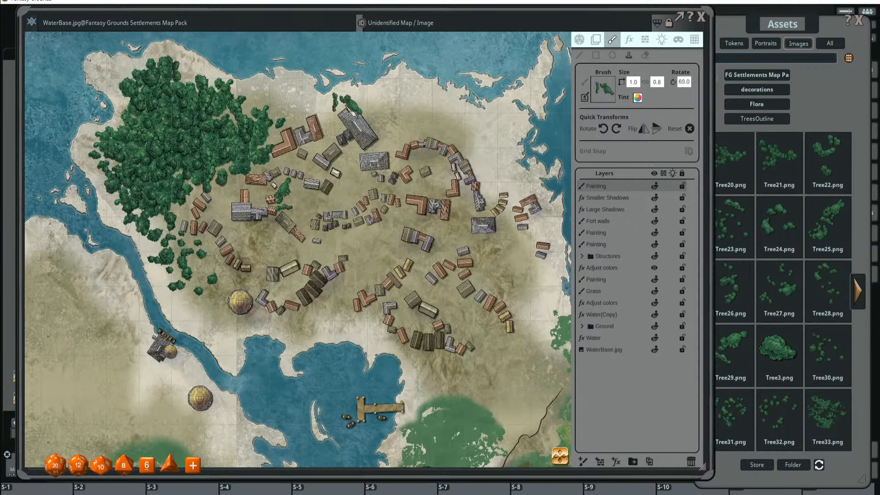
key("shift")
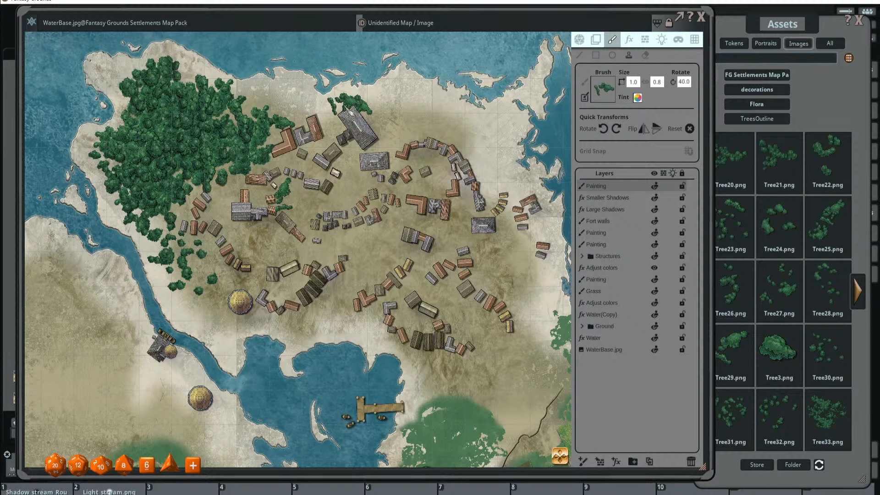
scroll(270, 101, "down", 2, "shift")
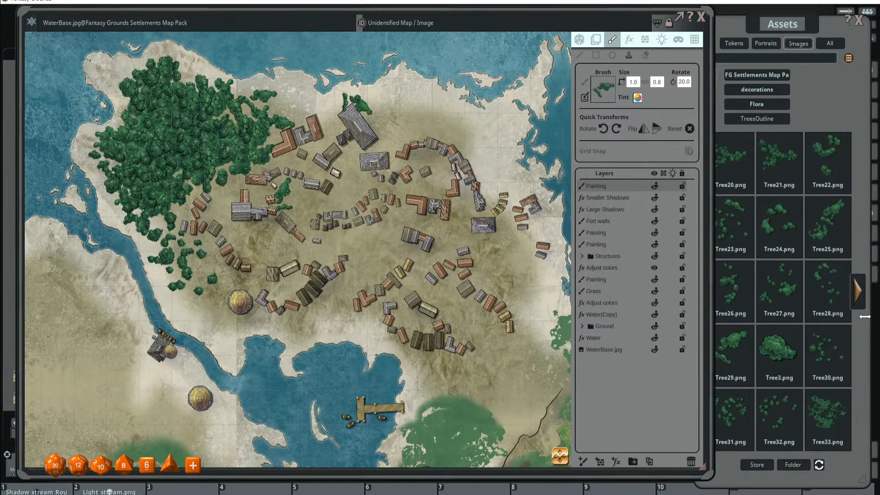
- Load Tree24.png as the brush and stamp small tree groups between the forest and the northern houses, rotating it up to 65
left_click(779, 227)
left_click_drag(780, 227, 608, 94)
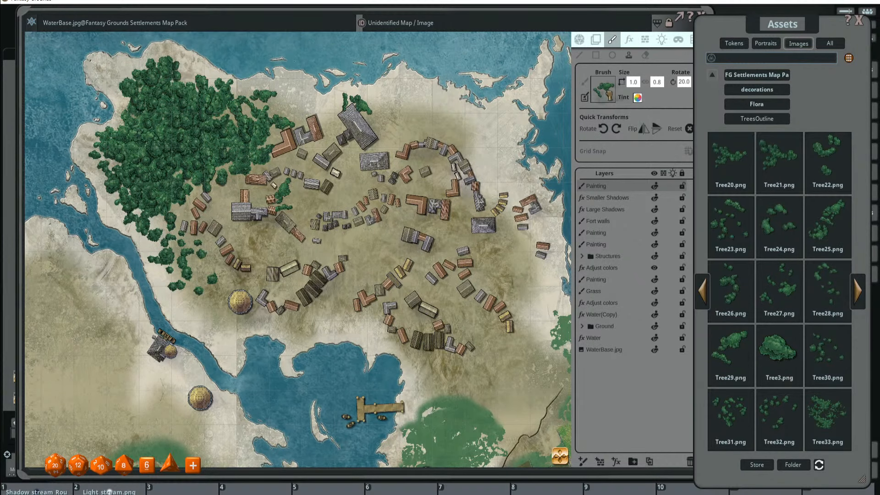
left_click(314, 107)
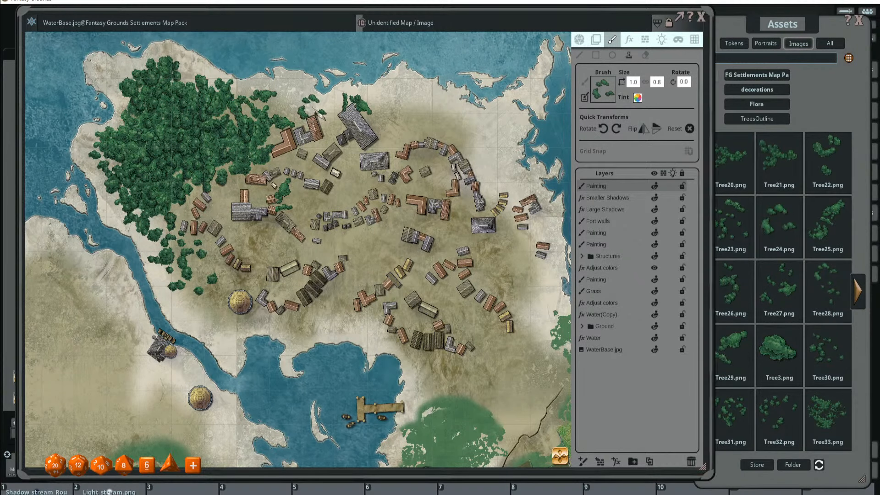
scroll(316, 108, "down", 2, "shift")
scroll(291, 106, "down", 2)
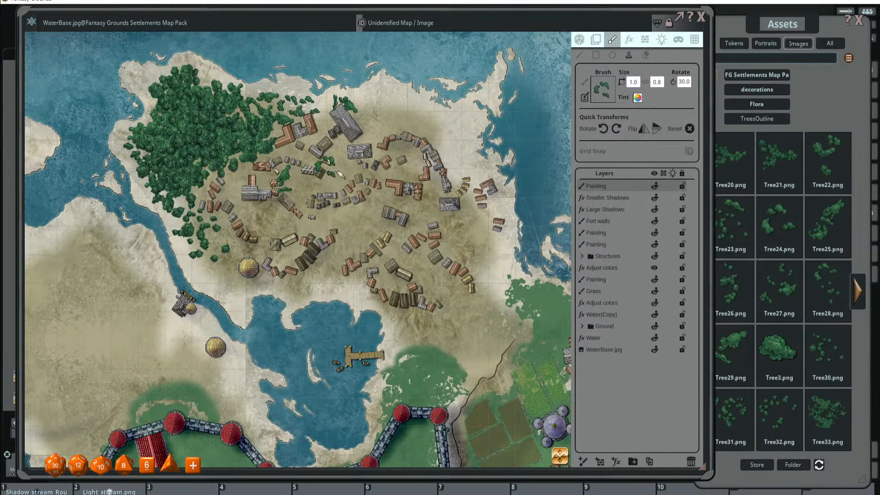
scroll(339, 174, "down", 1)
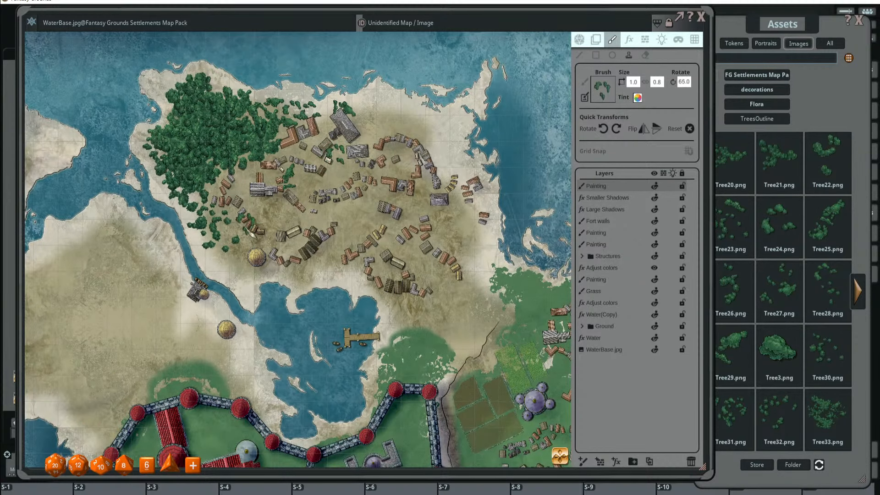
- Stamp more small tree groups at varied rotations among the village houses and at the forest's southern edge
scroll(250, 231, "down", 1, "shift")
scroll(252, 239, "up", 2)
scroll(220, 243, "up", 4, "shift")
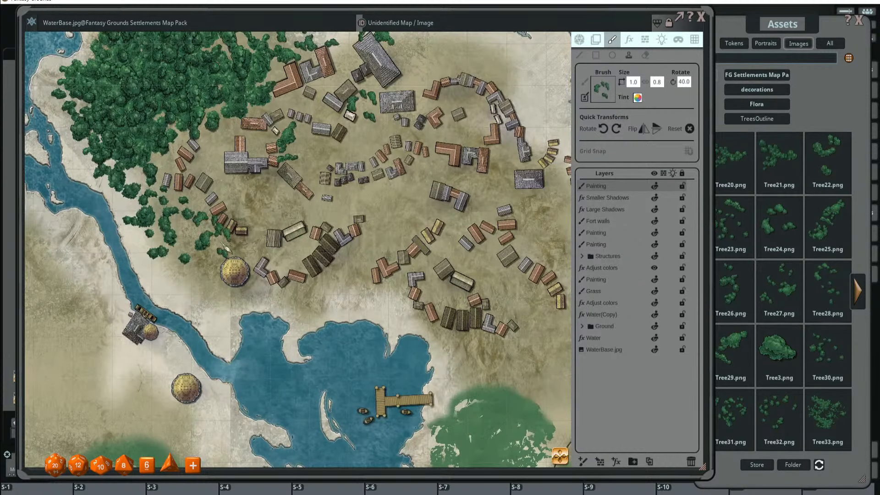
scroll(229, 241, "down", 2)
scroll(239, 238, "up", 3, "shift")
scroll(310, 226, "down", 3)
scroll(386, 237, "up", 2)
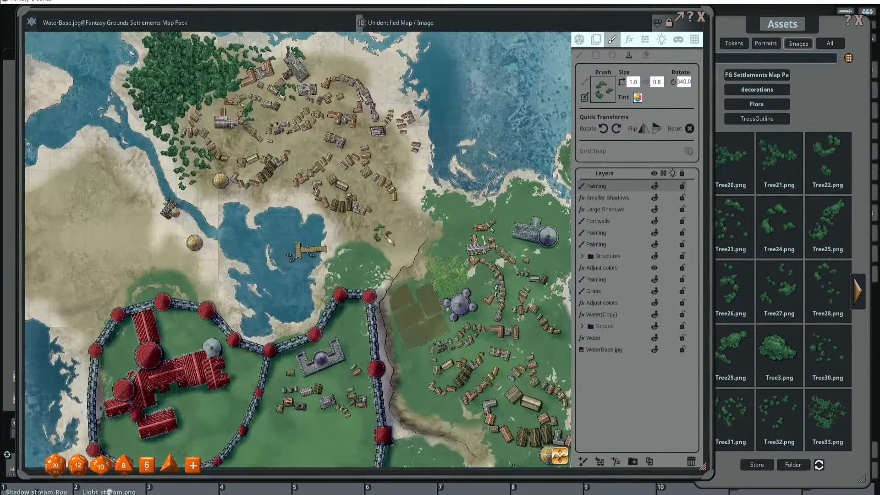
- Enlarge the tree brush to 1.6 by 1.2, rotate it to 30, and stamp the grassy hill by the lake and the northeastern grassland
scroll(356, 270, "down", 5, "shift")
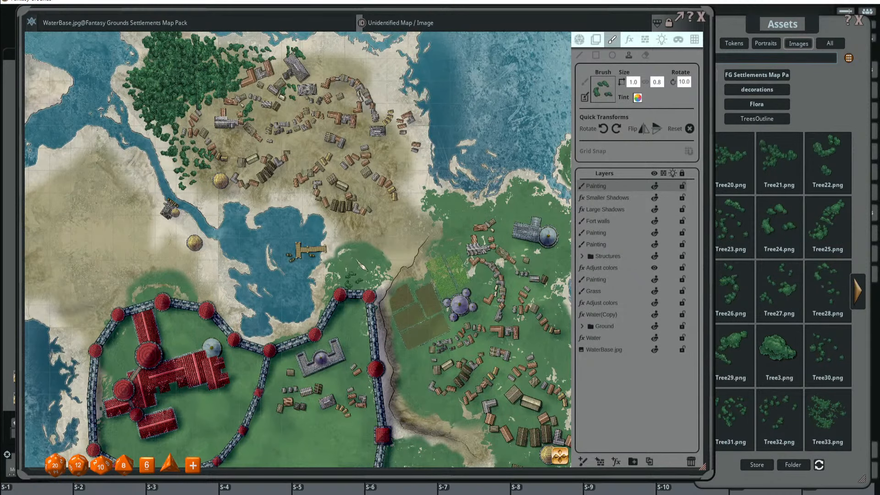
scroll(355, 270, "up", 3, "ctrl")
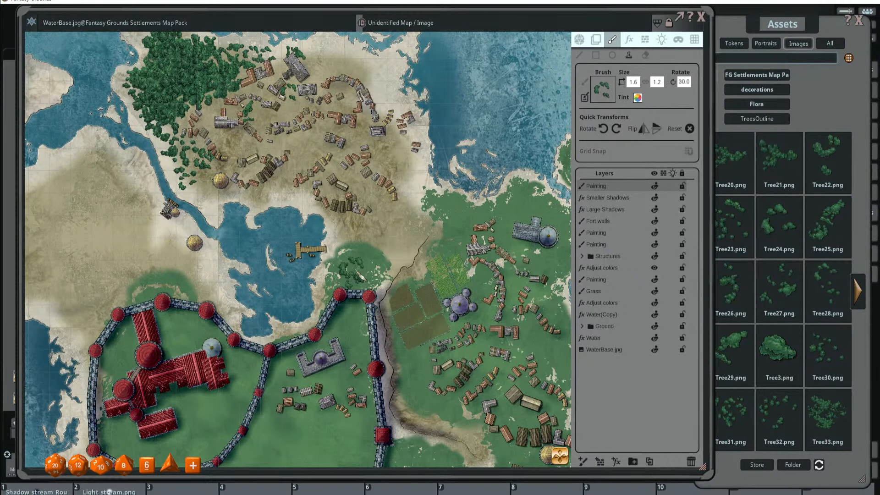
left_click_drag(400, 239, 310, 242)
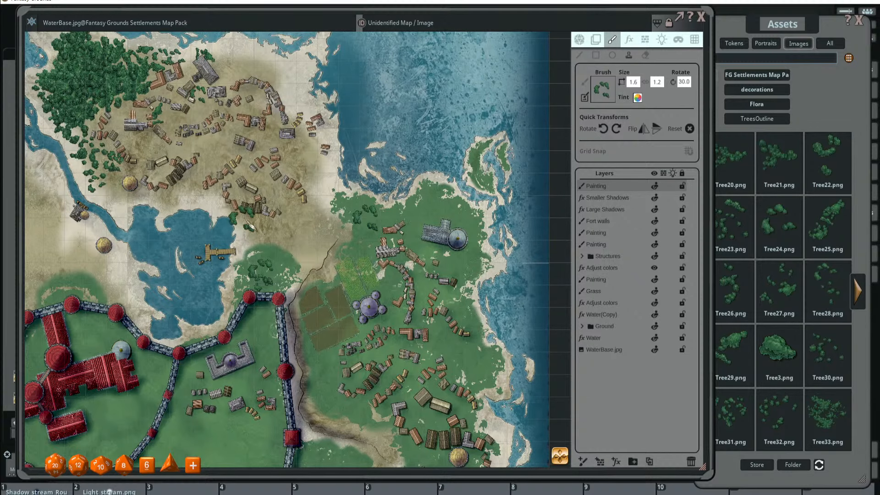
- View the whole settlement map and return the Assets window to the FG Settlements Map Pack's top-level folder
scroll(229, 151, "down", 3)
left_click_drag(314, 217, 311, 216)
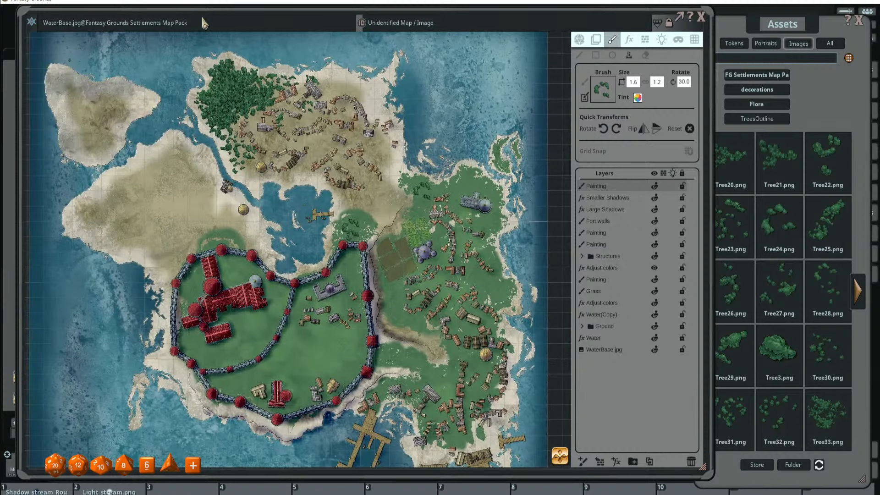
left_click(756, 75)
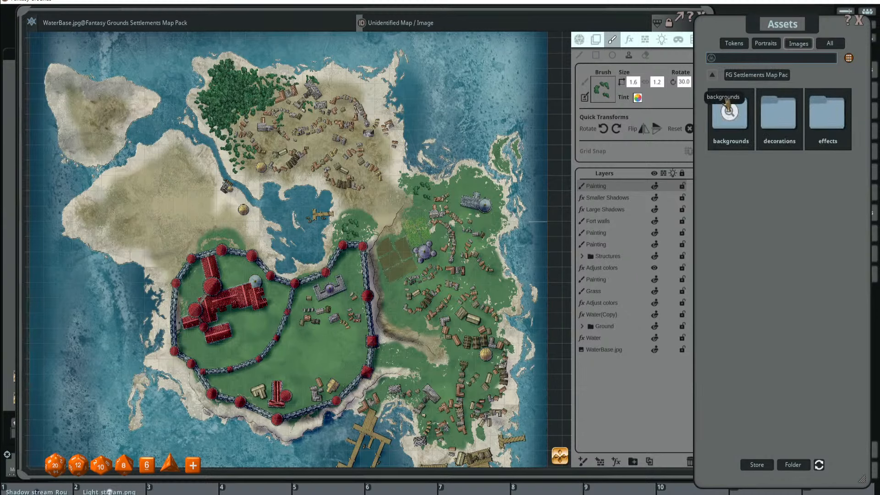
- Open the backgrounds folder of the FG Underwater Map Pack in the Assets window
left_click(712, 75)
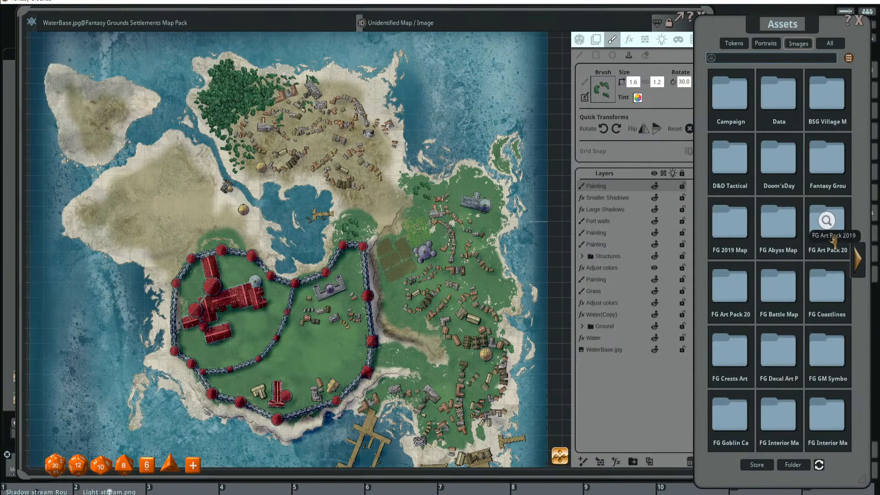
left_click(857, 263)
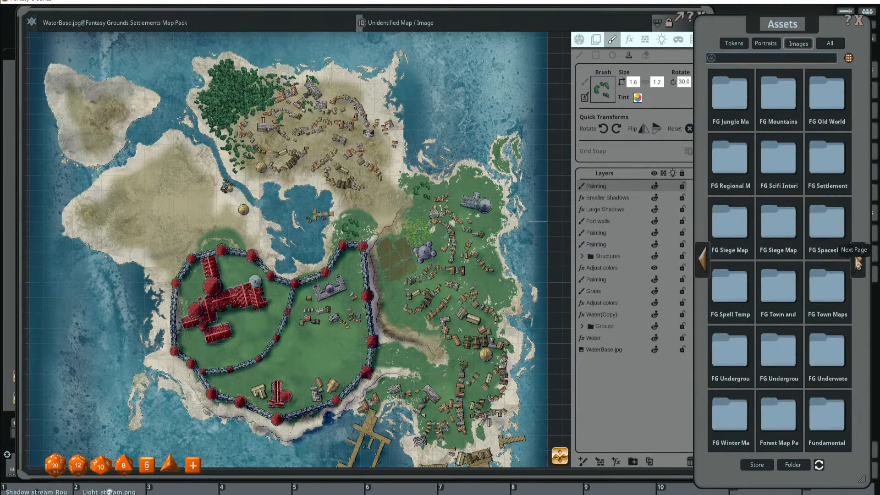
left_click(827, 353)
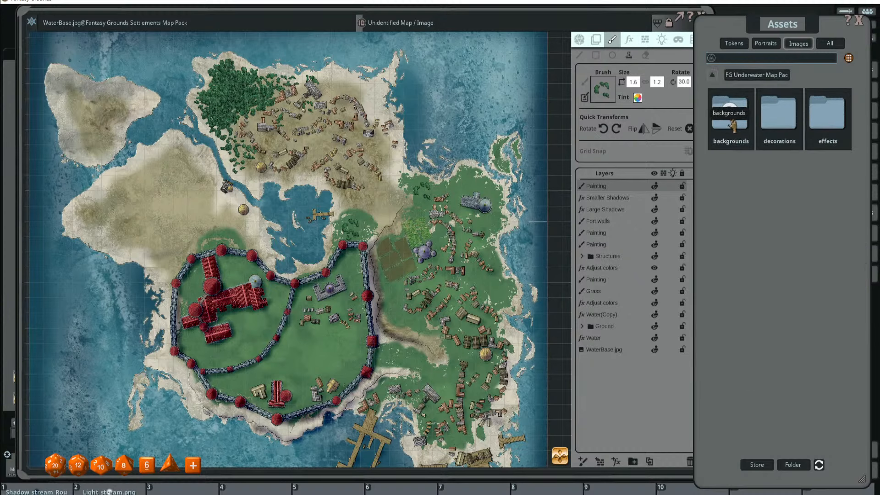
left_click(730, 112)
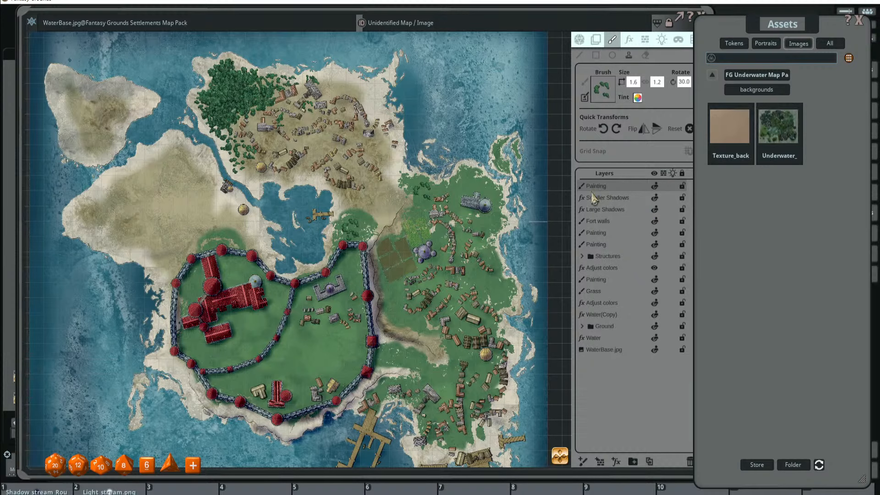
- Preview the underwater map background, place it on the settlement map as a new image layer, and close the preview
left_click(778, 127)
left_click_drag(440, 137, 253, 70)
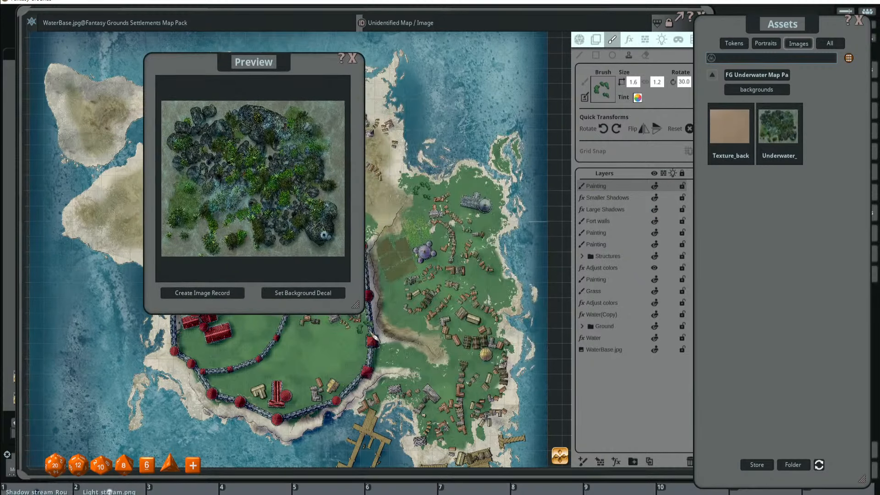
key("ctrl")
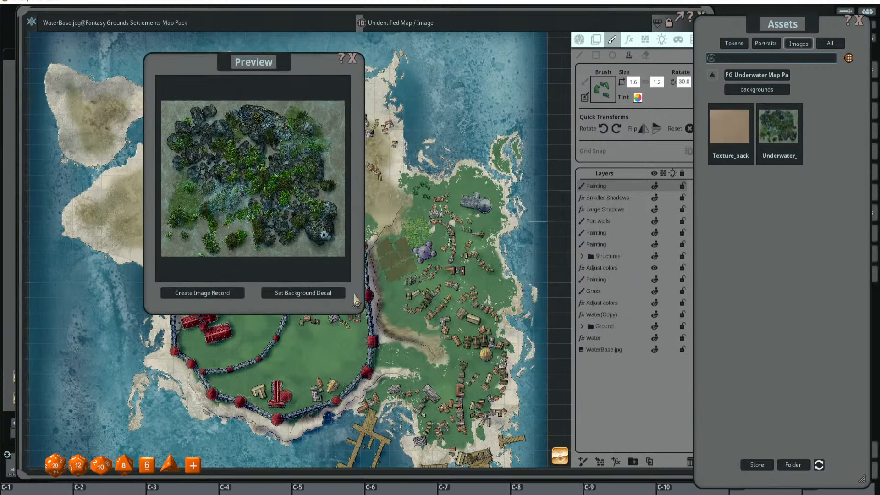
left_click_drag(539, 338, 427, 313)
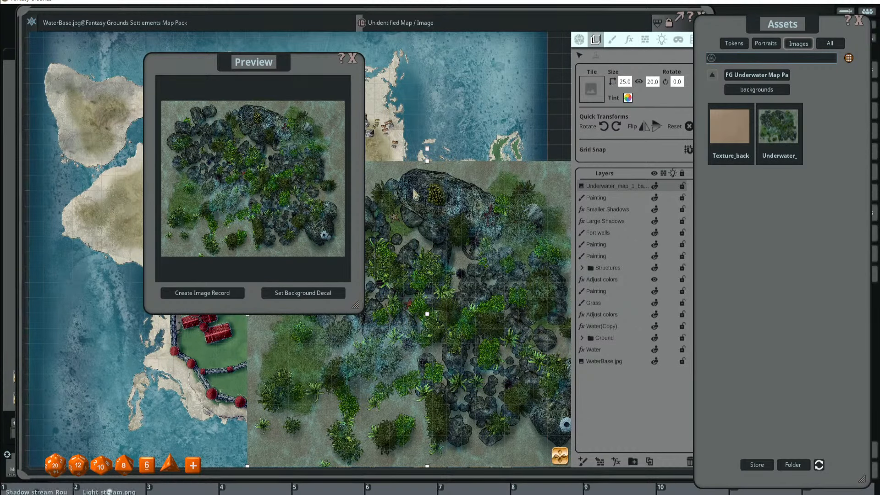
left_click(352, 58)
- Reposition the underwater image over the southwestern part of the map and examine its rocks and plants
left_click_drag(460, 252, 338, 158)
scroll(344, 193, "up", 5)
scroll(348, 193, "down", 5)
scroll(353, 195, "up", 4)
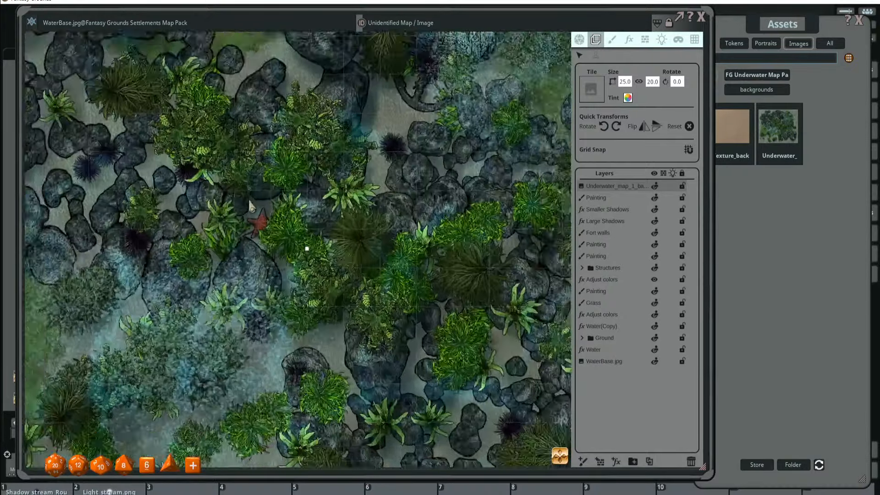
scroll(340, 218, "down", 3)
scroll(339, 227, "up", 2)
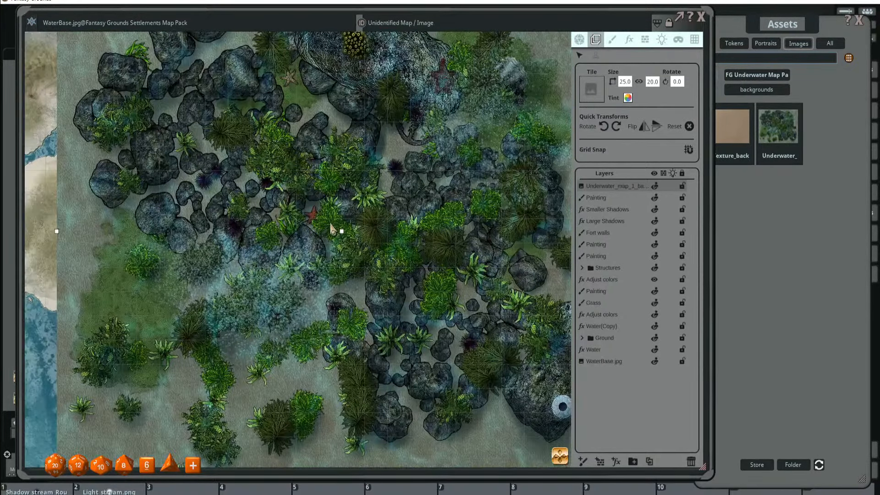
scroll(336, 225, "down", 3)
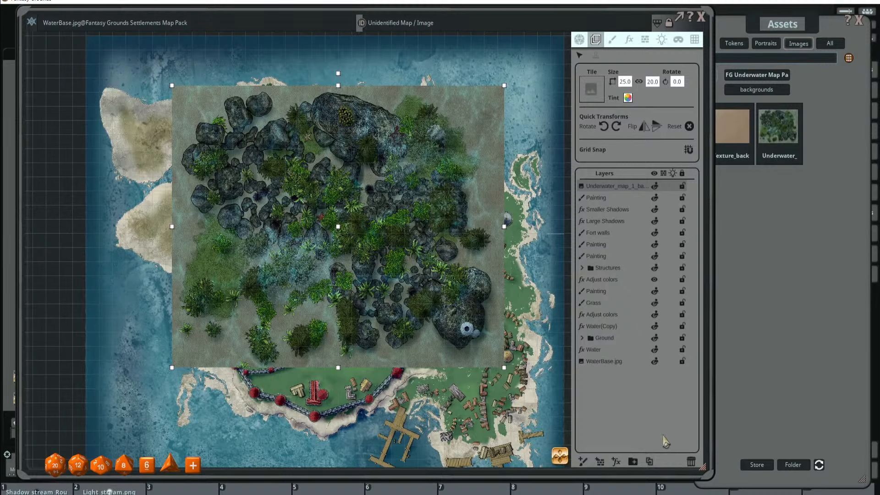
scroll(521, 296, "down", 2)
left_click_drag(442, 252, 394, 280)
scroll(400, 308, "up", 6)
scroll(408, 309, "down", 5)
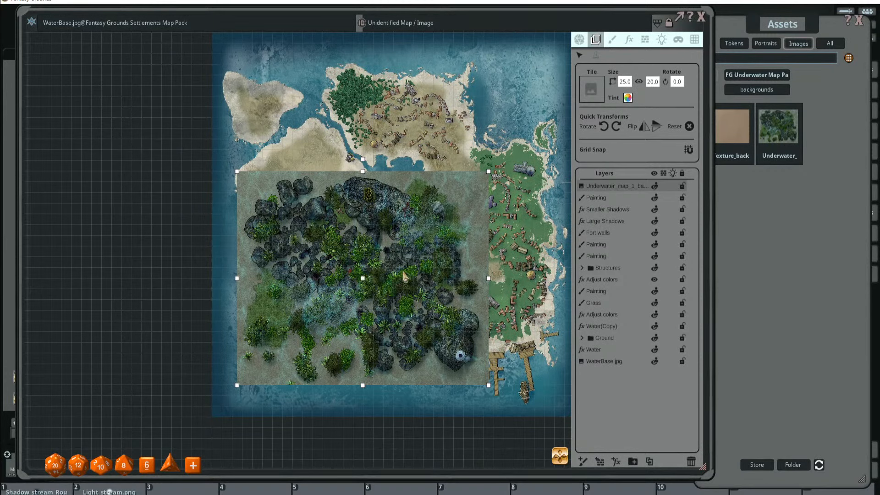
- Browse the FG Underwater Map Pack's decorations and effects folders, and compare them with the details of the placed underwater image
left_click(797, 37)
left_click(783, 75)
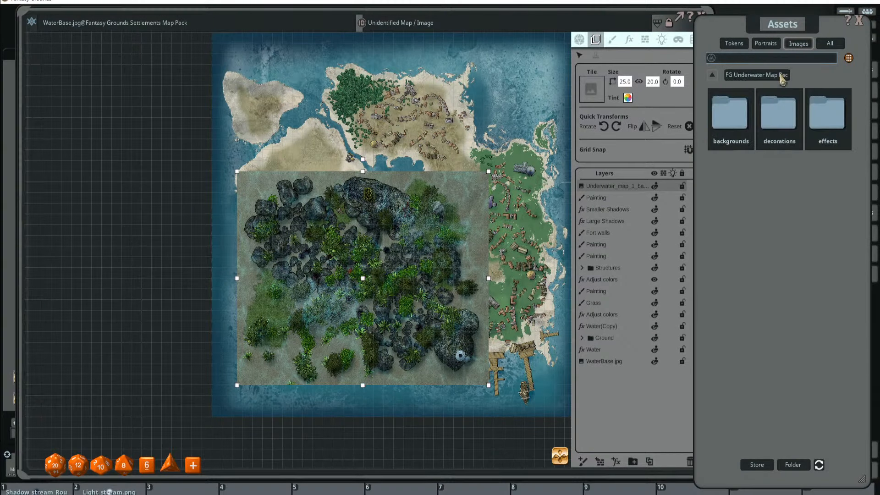
left_click(776, 115)
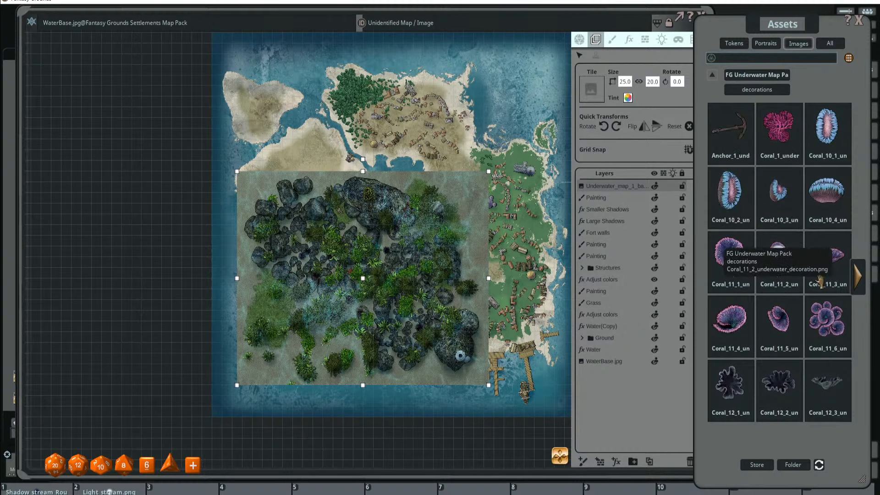
left_click(859, 277)
left_click(859, 277)
left_click(859, 276)
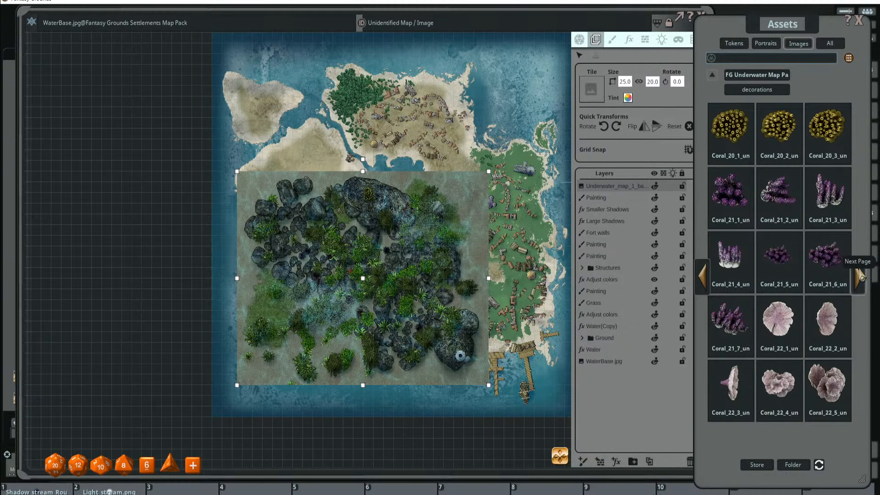
left_click(859, 277)
left_click(859, 276)
left_click(773, 74)
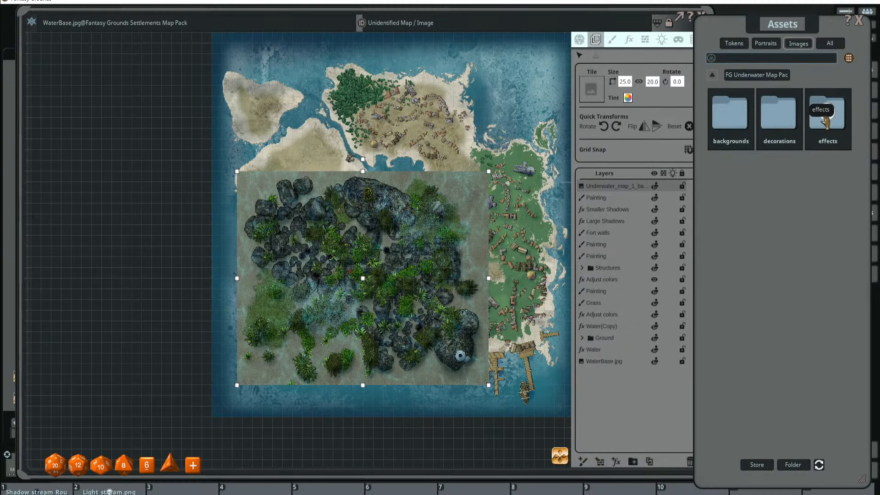
left_click(823, 118)
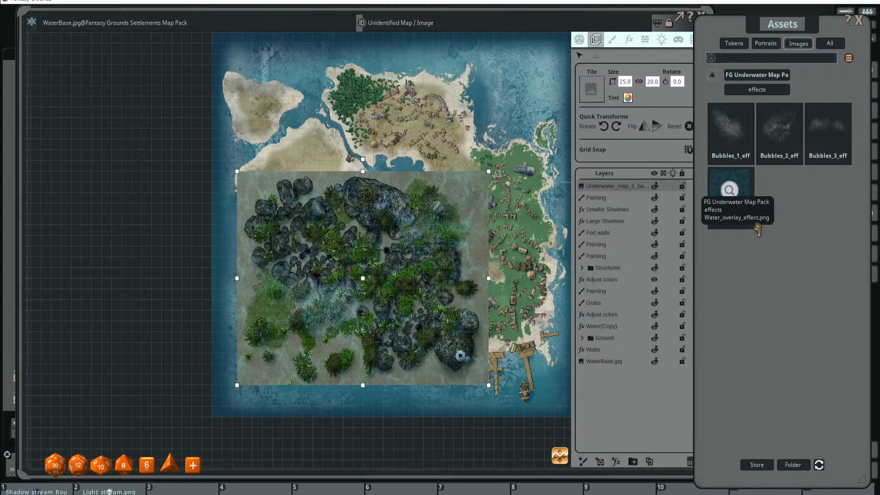
left_click(766, 90)
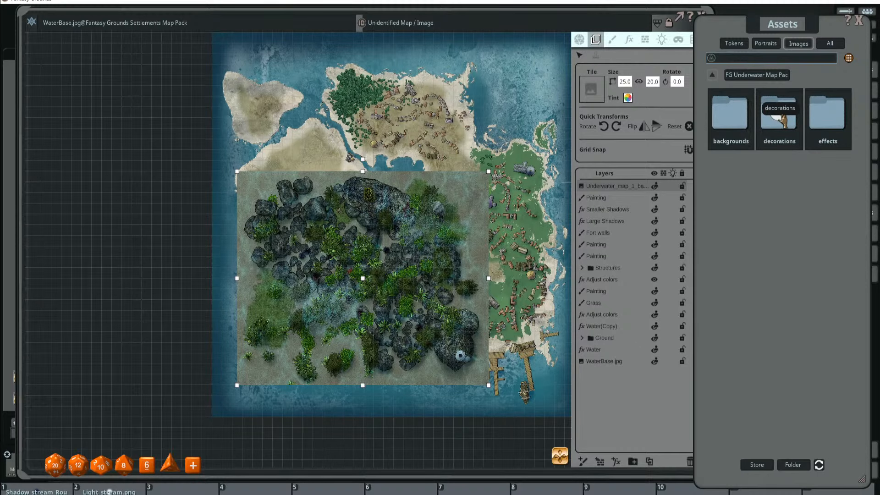
scroll(426, 215, "up", 4)
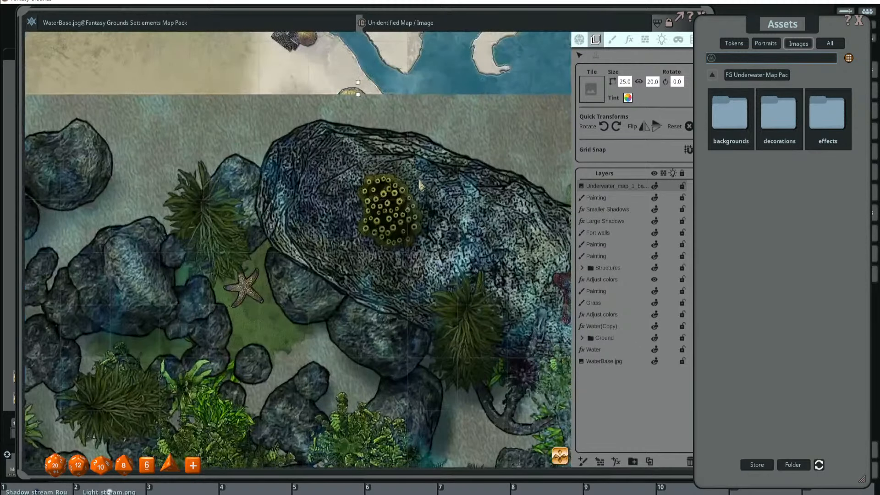
scroll(412, 257, "down", 6)
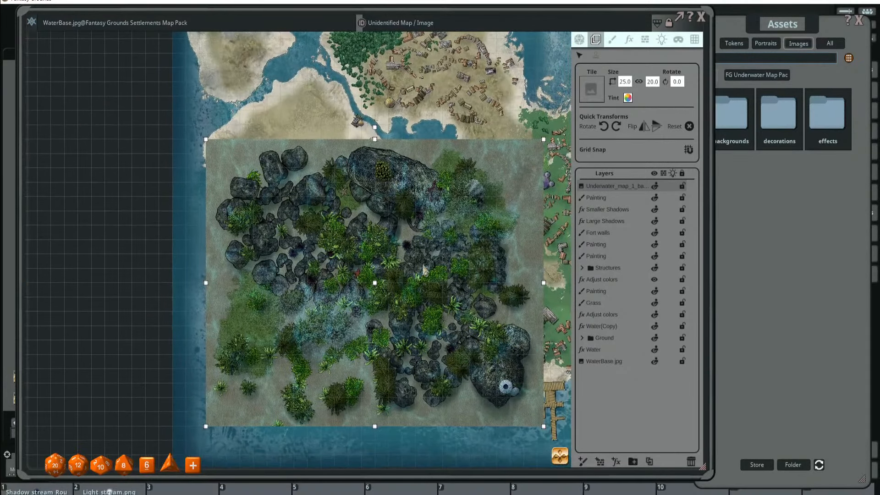
- Page through the pack's decorations folder to the shells, starfish and urchin, and return to the pack's top-level folder
left_click(784, 27)
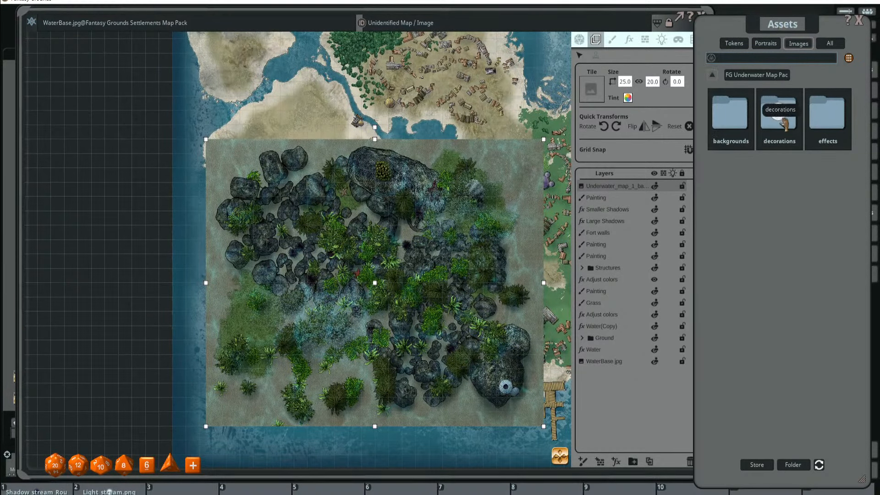
left_click(779, 114)
left_click(861, 279)
left_click(861, 280)
left_click(862, 279)
left_click(861, 280)
left_click(862, 279)
left_click(862, 280)
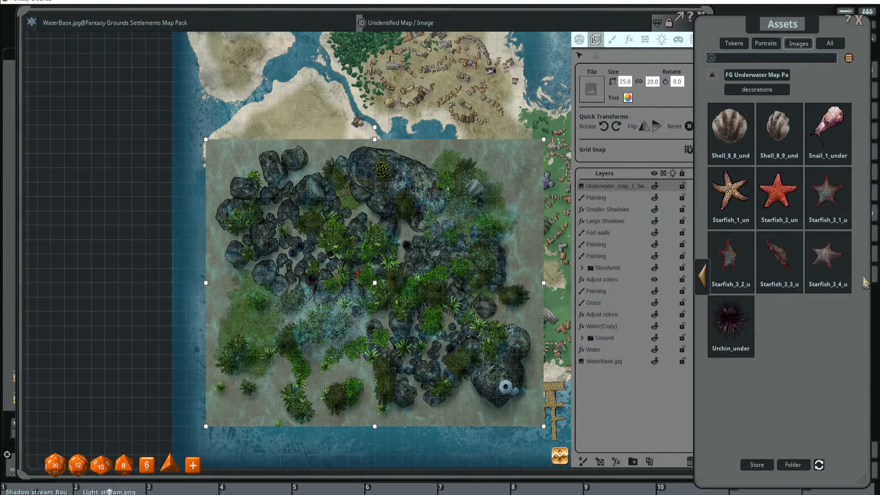
left_click(762, 91)
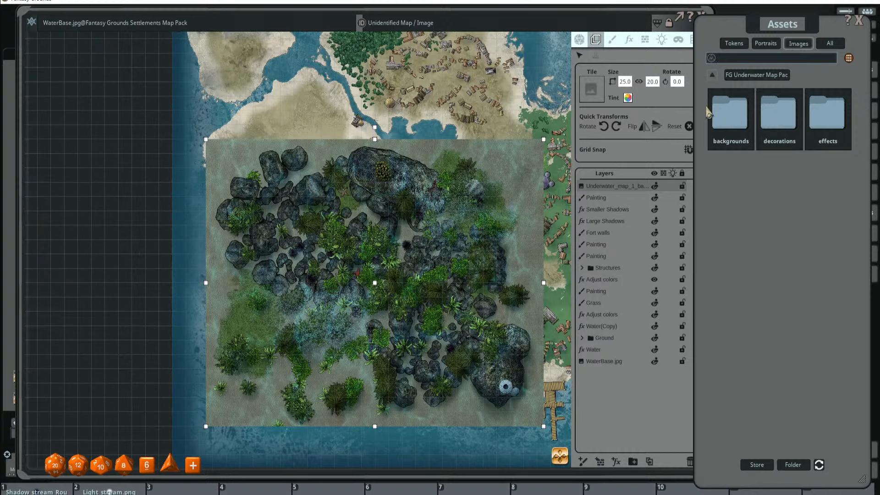
- Move the underwater image layer between Water and WaterBase.jpg, and set its width to 10 with the height scaled proportionally
left_click_drag(623, 187, 622, 350)
scroll(443, 287, "down", 2)
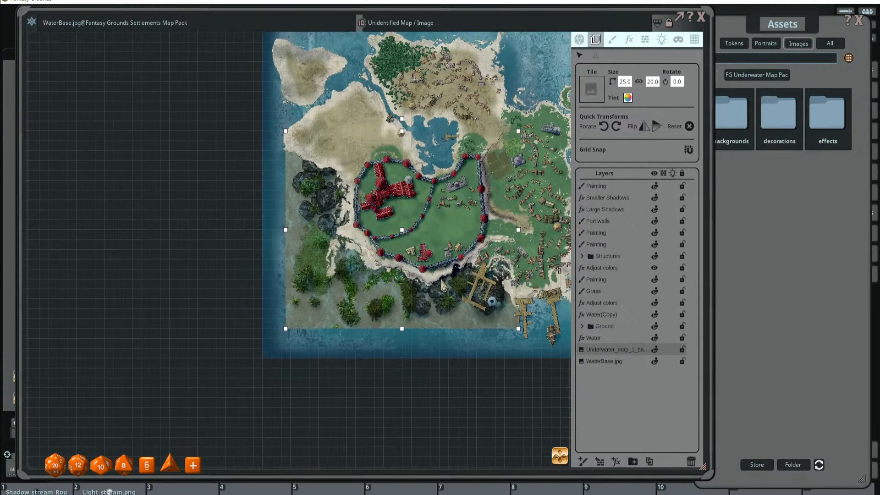
left_click(632, 82)
type("10")
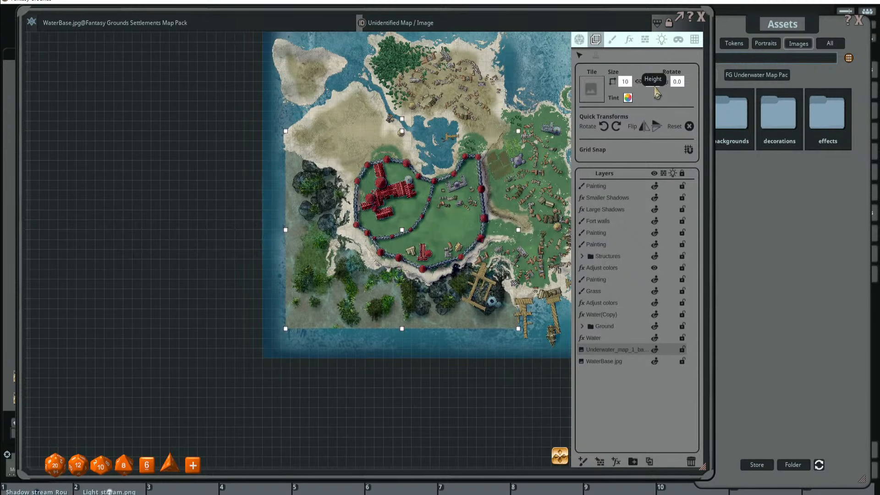
key("Return")
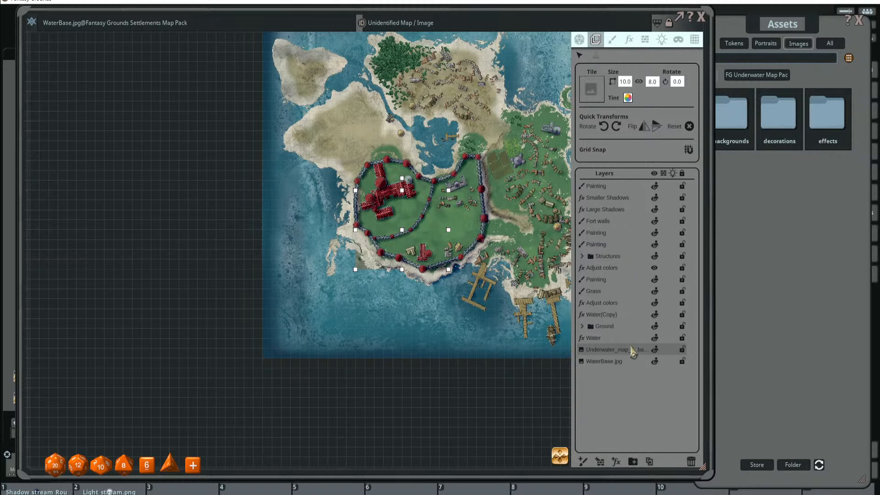
- Move the underwater image into the sea off the walled fort's southern coast
left_click_drag(405, 252, 429, 301)
scroll(406, 291, "up", 5)
scroll(424, 296, "up", 2)
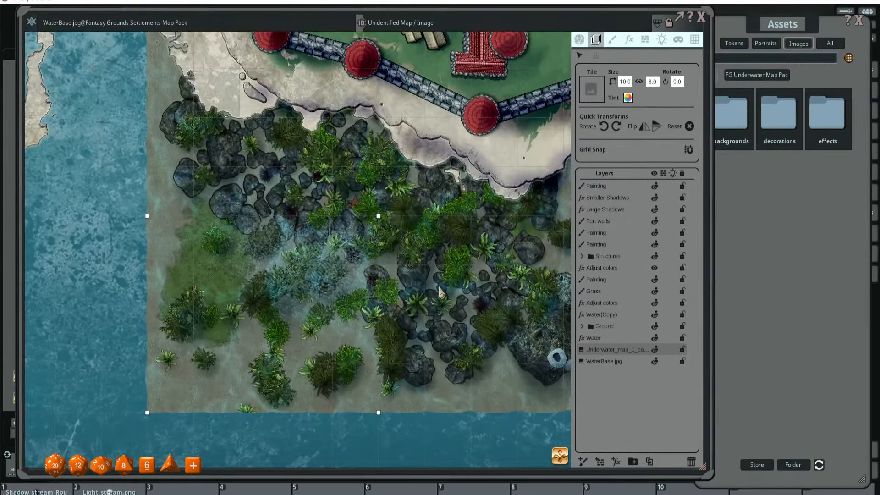
scroll(441, 285, "down", 2)
- Set the underwater image's width to 4 with the height scaled proportionally, and inspect it beside the coast
left_click(625, 82)
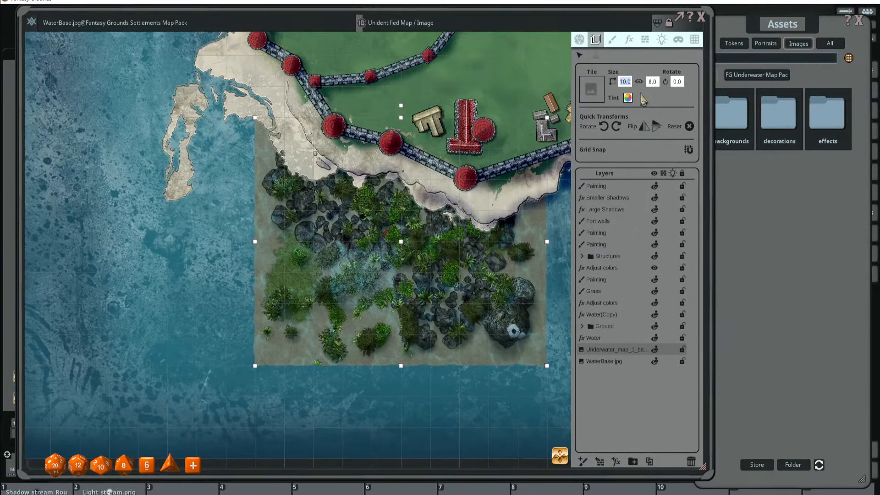
type("4")
key("Return")
scroll(424, 225, "up", 5)
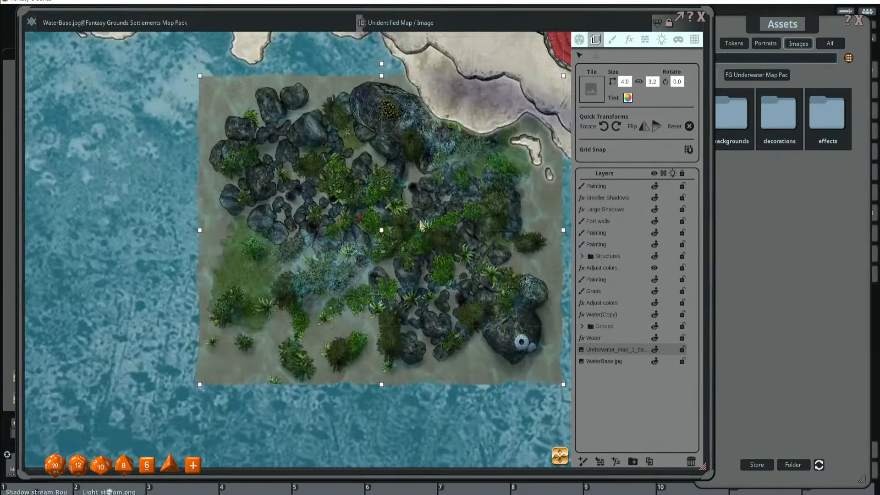
scroll(424, 225, "down", 4)
scroll(422, 236, "up", 3)
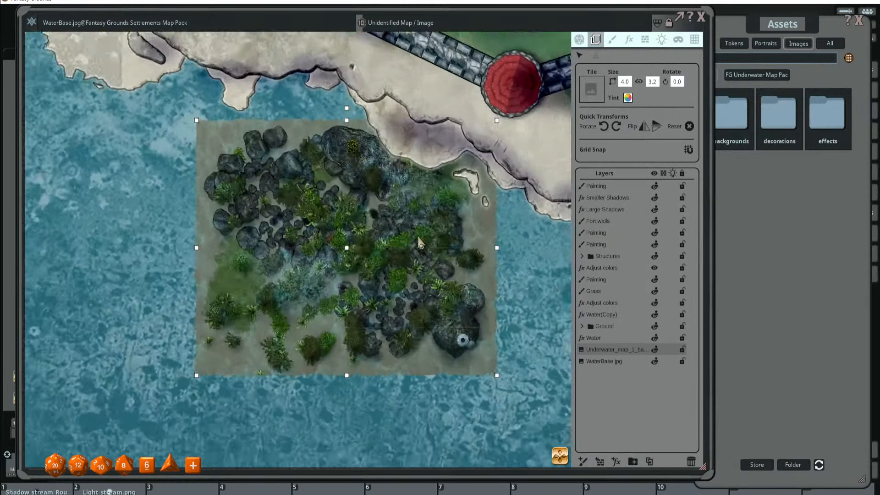
- Duplicate the WaterBase.jpg layer and place the copy directly above the underwater image layer
scroll(422, 238, "down", 3)
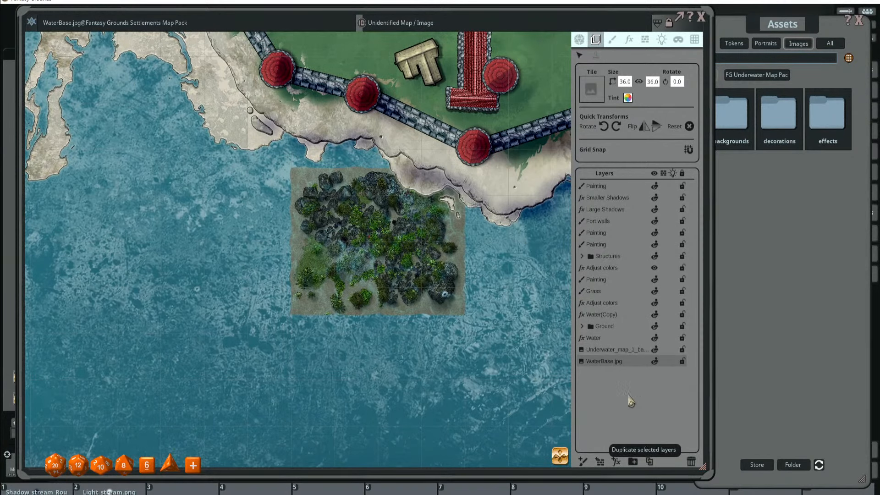
left_click(629, 403)
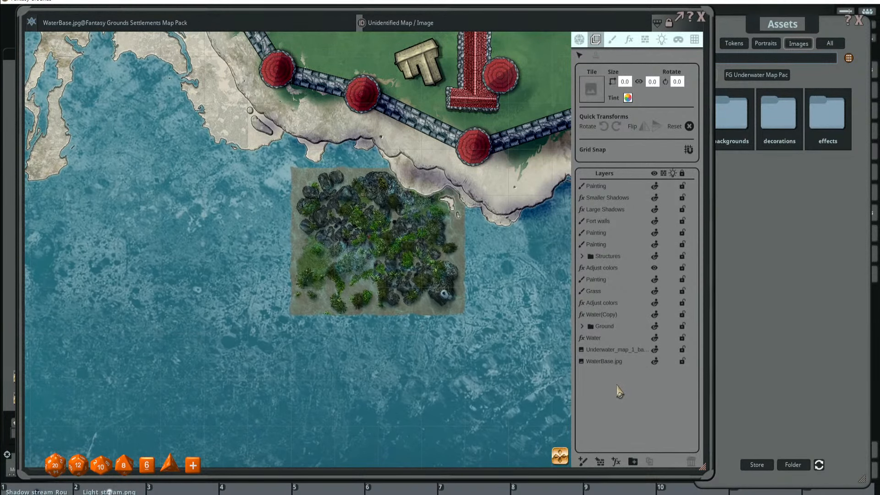
left_click(608, 362)
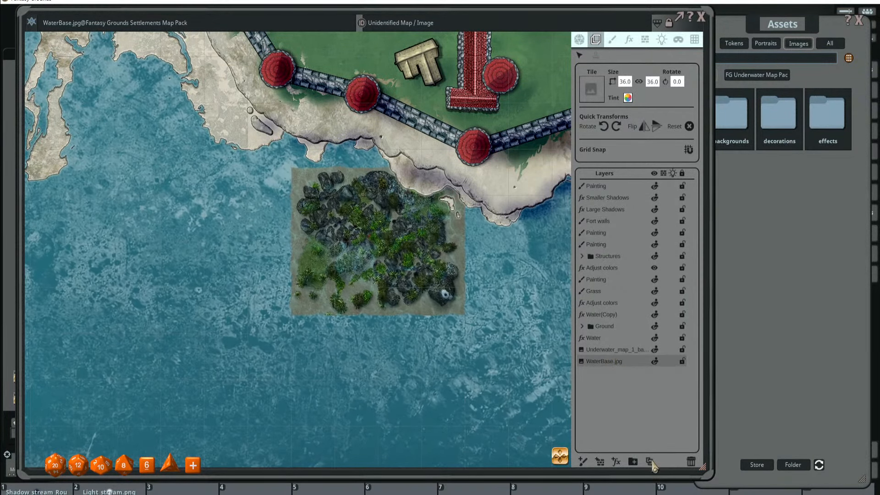
left_click(653, 463)
left_click_drag(614, 187, 618, 349)
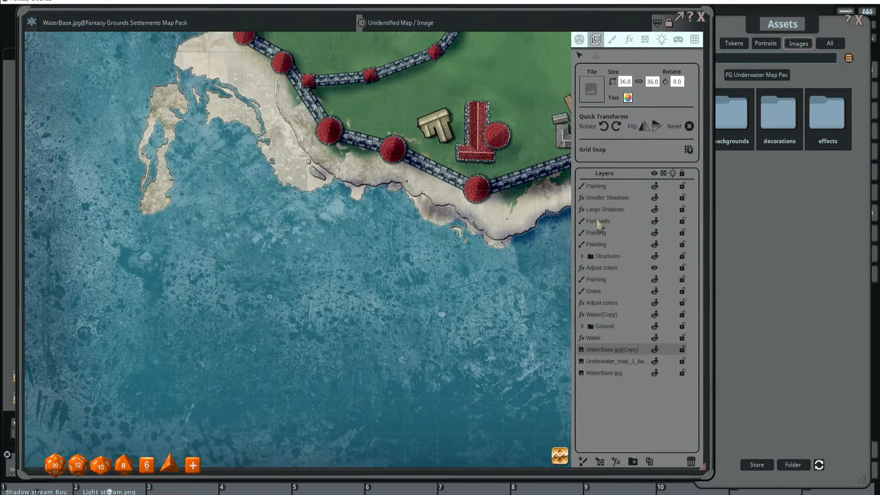
- Lower the WaterBase.jpg copy's tint alpha to 130 and inspect the underwater scene through the semi-transparent water
left_click(628, 98)
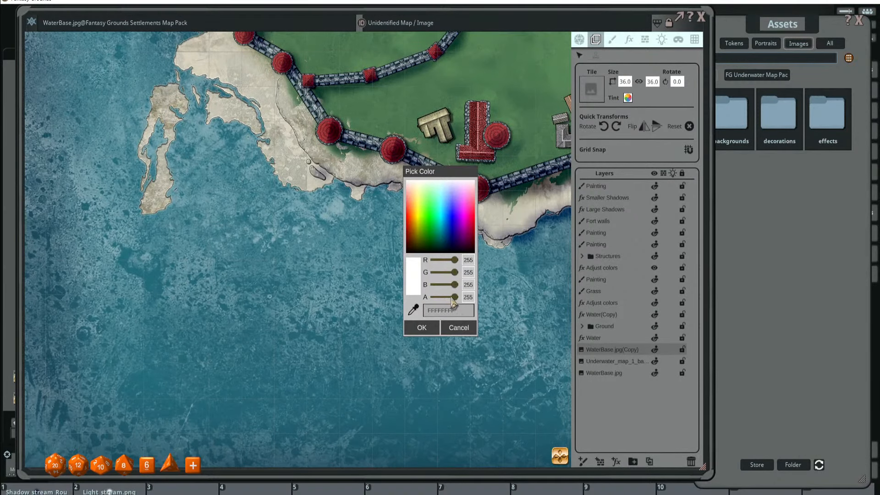
left_click_drag(453, 299, 441, 298)
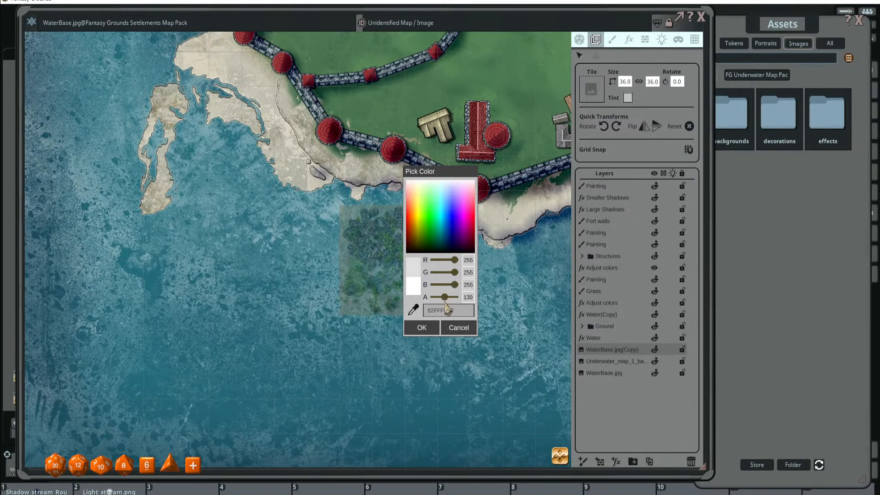
left_click(421, 327)
scroll(426, 259, "up", 5)
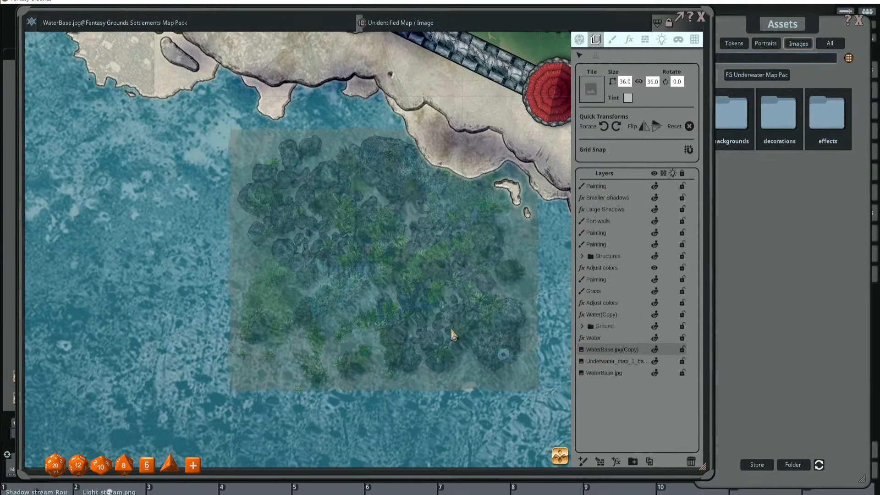
scroll(463, 328, "down", 1)
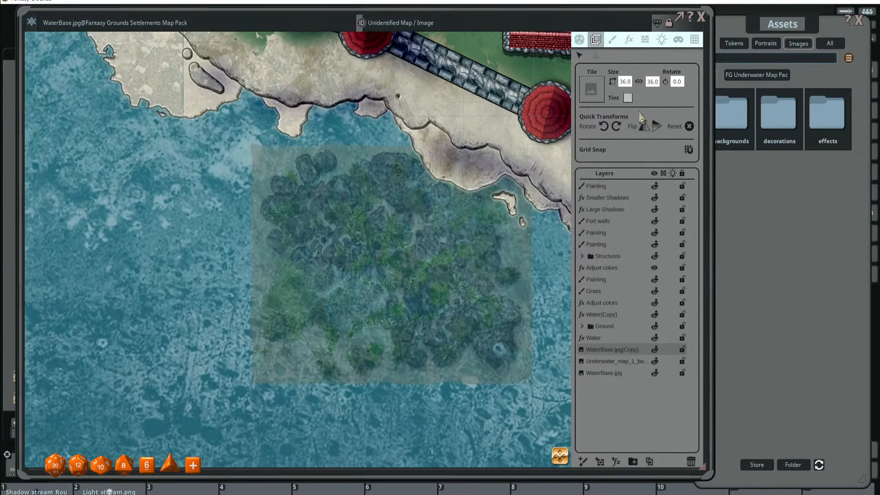
left_click(628, 98)
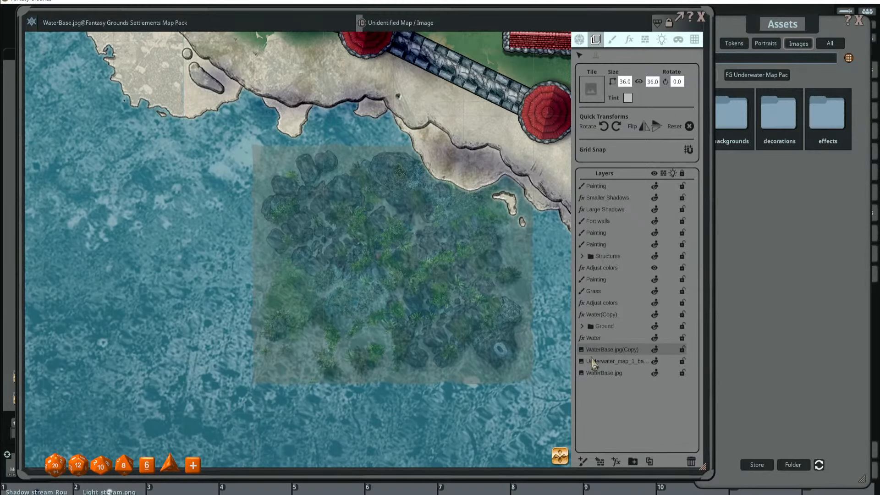
- Delete the WaterBase.jpg copy and place the original WaterBase.jpg layer directly above the underwater image layer
left_click(692, 462)
left_click_drag(604, 353, 603, 367)
left_click(605, 350)
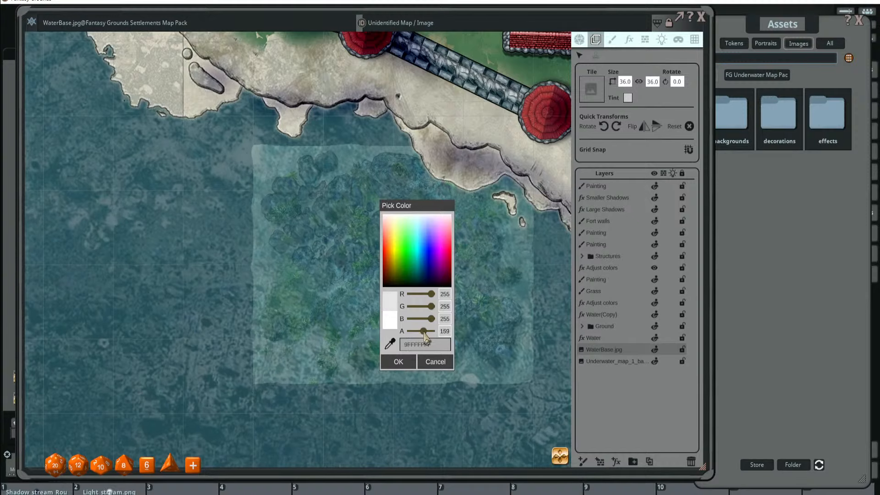
- Try a tint alpha of 113 on the WaterBase.jpg layer, compare the sea across the map, and discard the tint
scroll(333, 316, "down", 5)
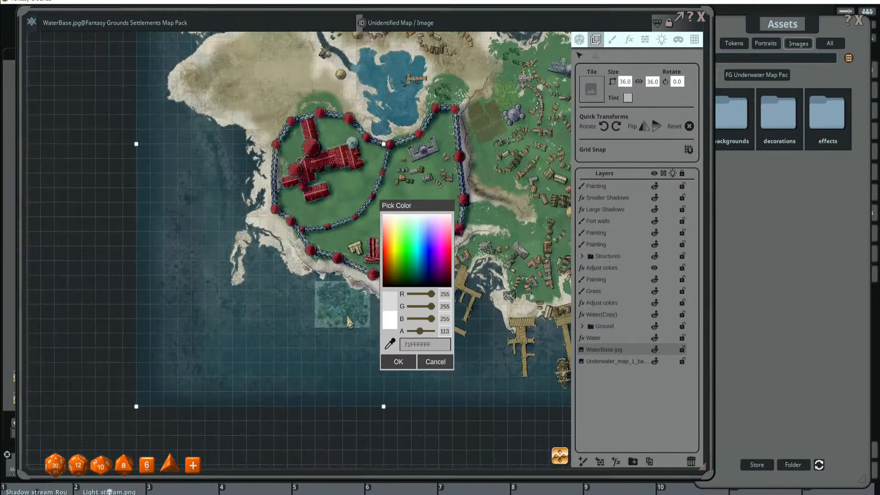
scroll(327, 252, "down", 3)
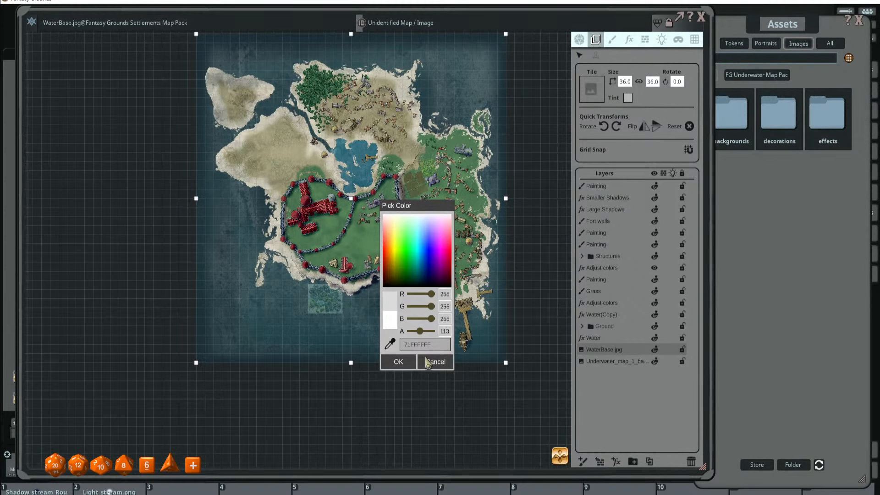
scroll(305, 295, "up", 2)
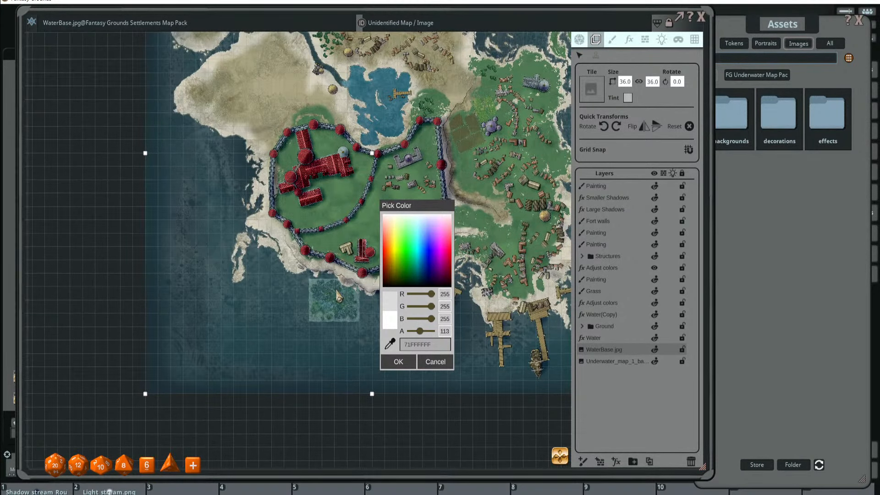
scroll(325, 312, "up", 3)
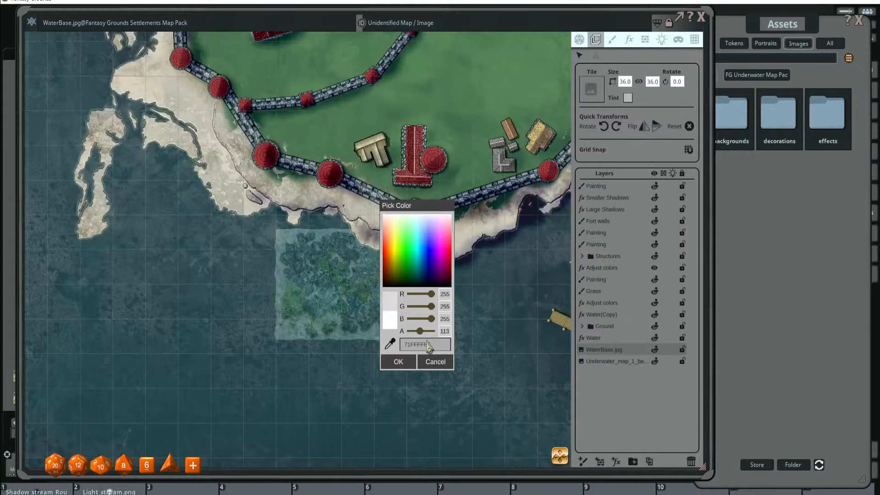
left_click(435, 362)
scroll(417, 319, "up", 2)
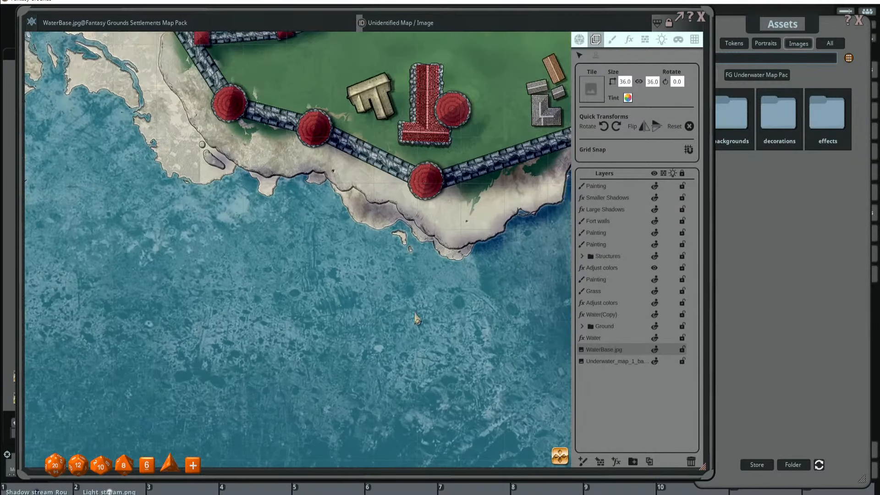
- Move the underwater image layer back above WaterBase.jpg and inspect it beside the coast
left_click_drag(609, 364, 603, 349)
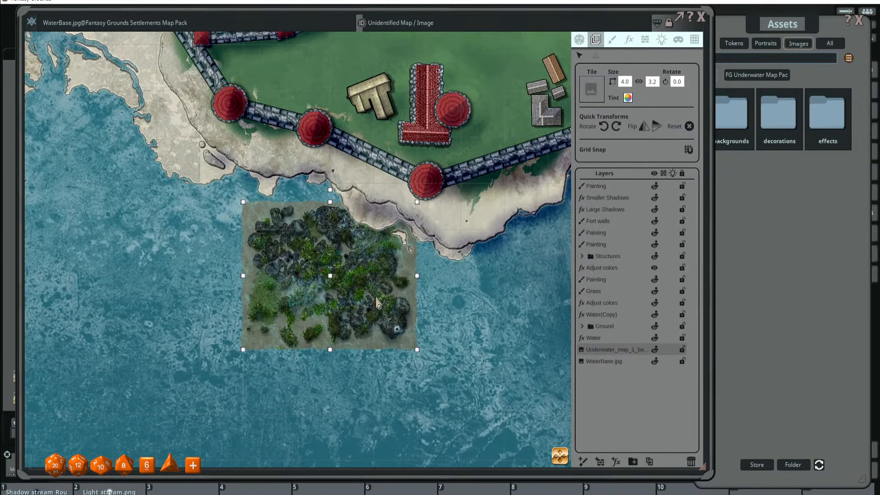
scroll(356, 288, "up", 1)
scroll(356, 288, "up", 2)
scroll(434, 305, "down", 1)
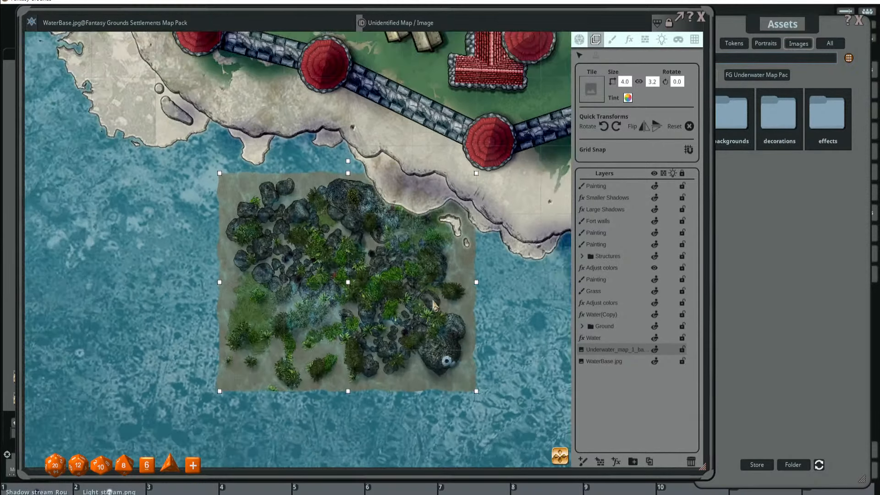
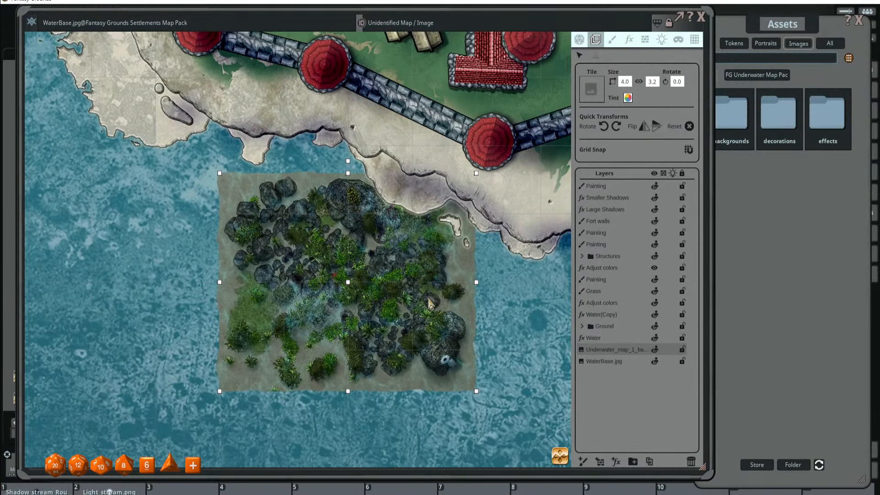
- Preview the underwater map from the FG Underwater Map Pack backgrounds and create an image record from it
left_click_drag(789, 25, 743, 25)
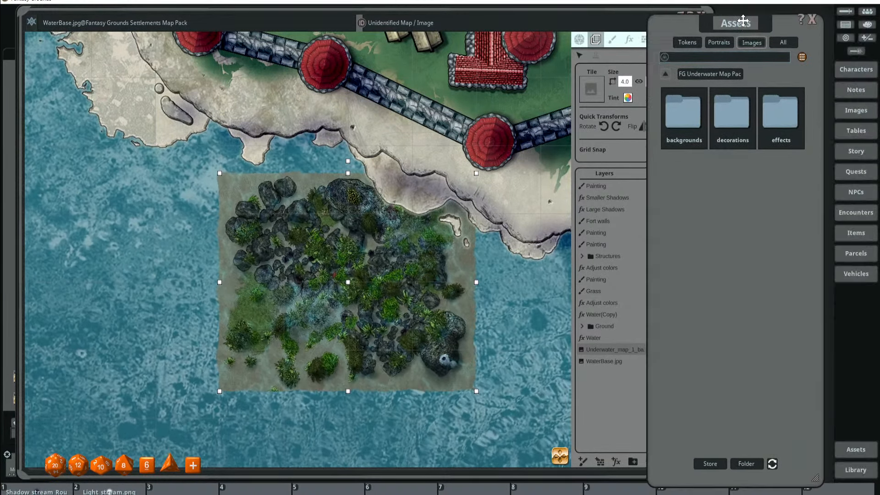
scroll(502, 144, "down", 7)
left_click_drag(487, 132, 407, 241)
scroll(409, 244, "down", 3)
scroll(474, 156, "up", 3)
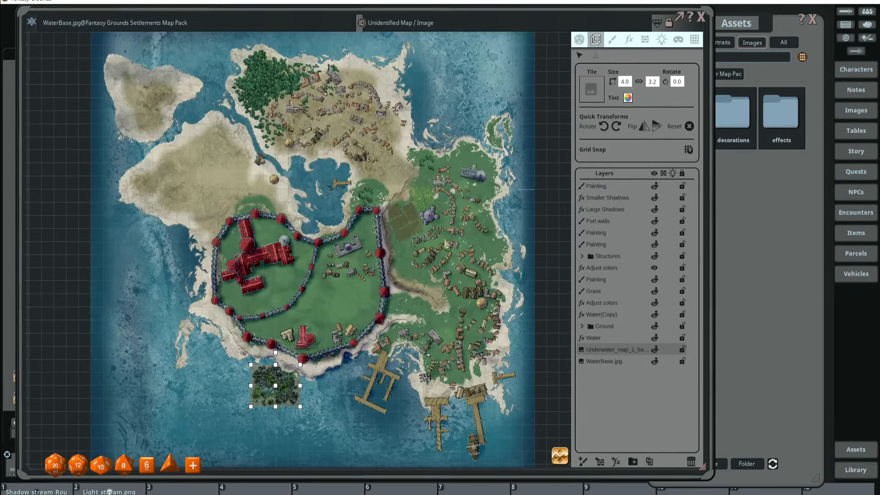
left_click(751, 28)
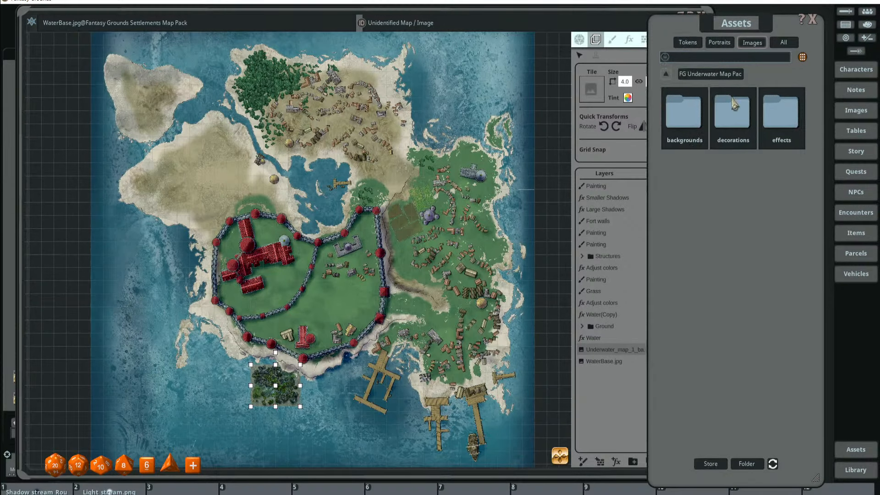
left_click(685, 113)
left_click(731, 128)
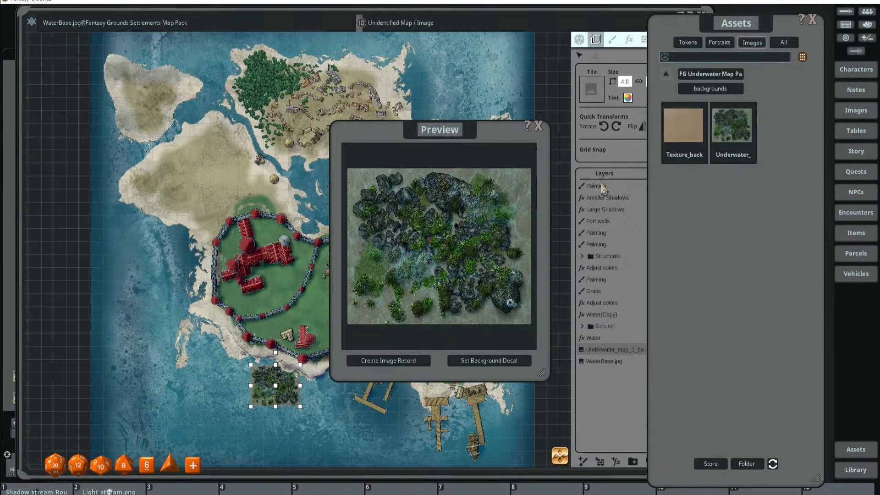
left_click(403, 366)
- Pin a shortcut to the new underwater image record in the sea west of the walled fort, and close its window
left_click_drag(325, 131, 452, 67)
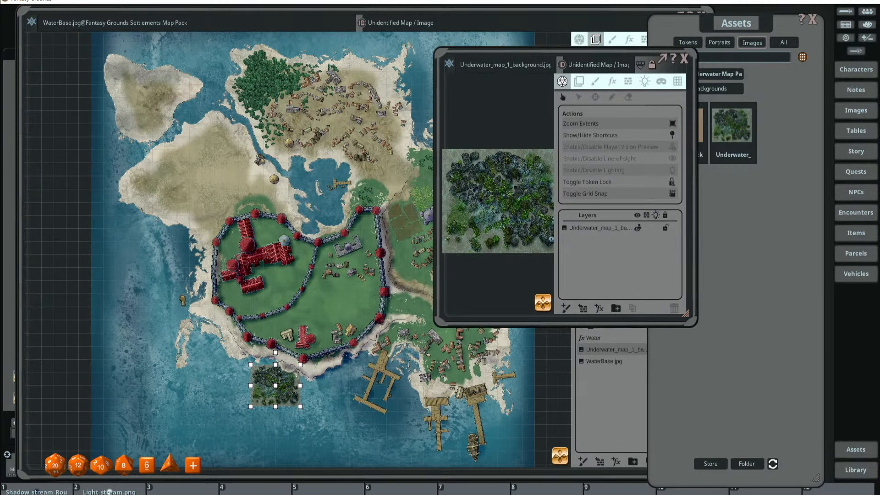
scroll(185, 291, "up", 3)
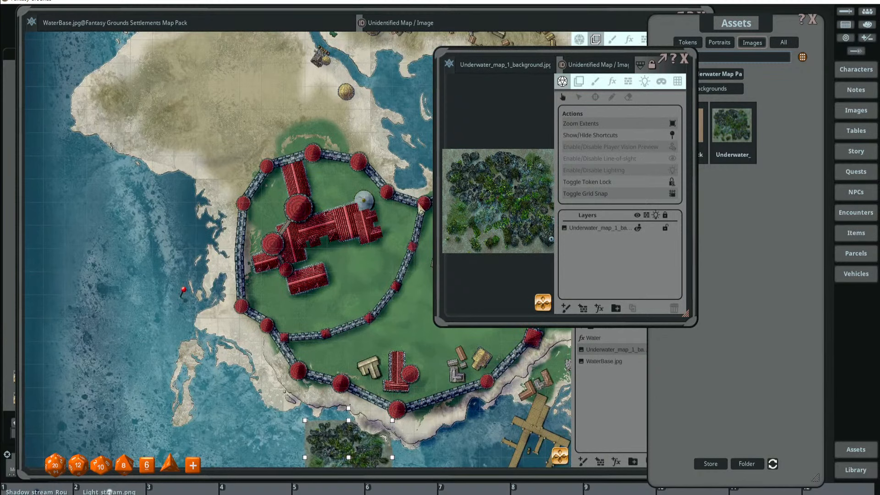
left_click(684, 58)
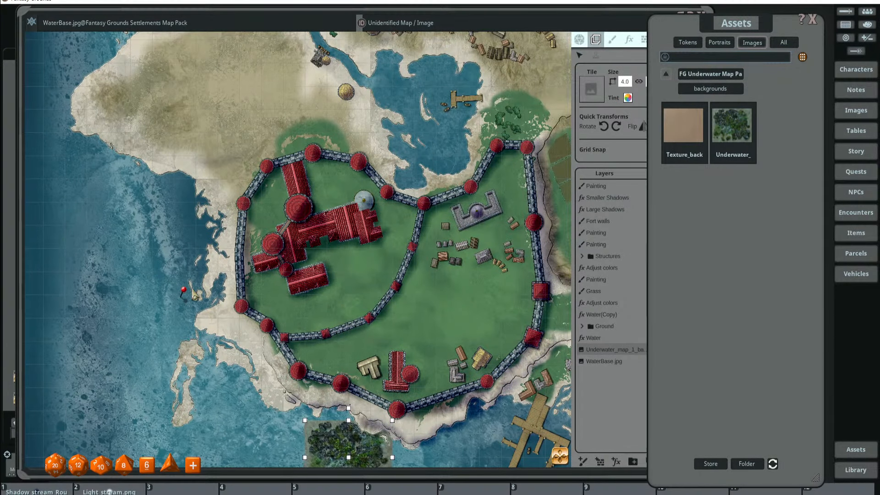
left_click_drag(753, 21, 795, 21)
- Open the underwater map from its pin on the settlement map, and enlarge its window to inspect the scene
left_click(579, 39)
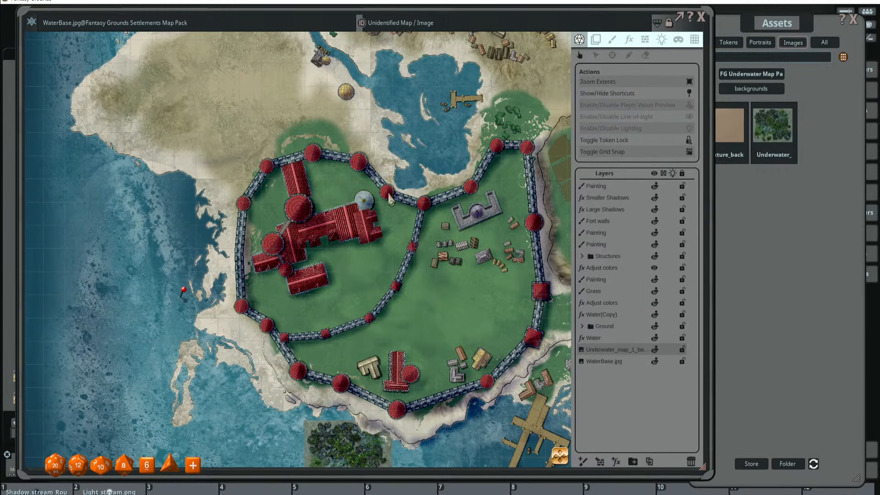
scroll(151, 297, "up", 2)
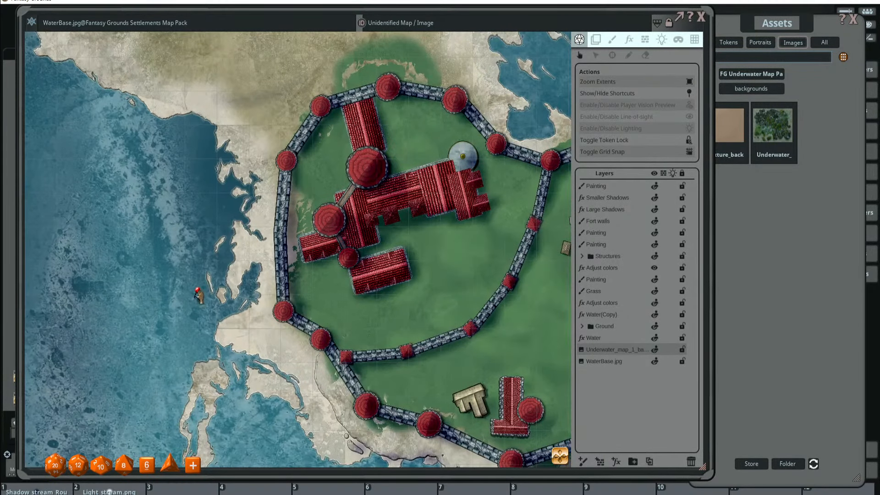
left_click(197, 290)
left_click_drag(466, 60, 277, 99)
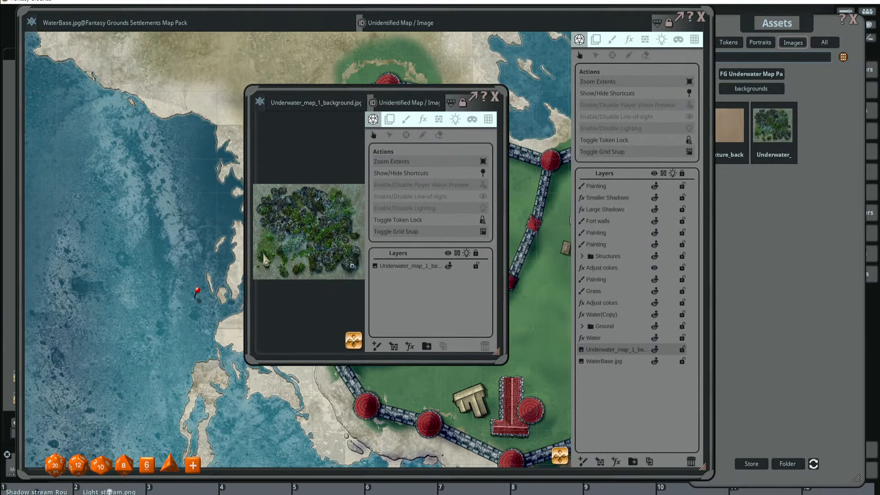
left_click_drag(422, 89, 314, 90)
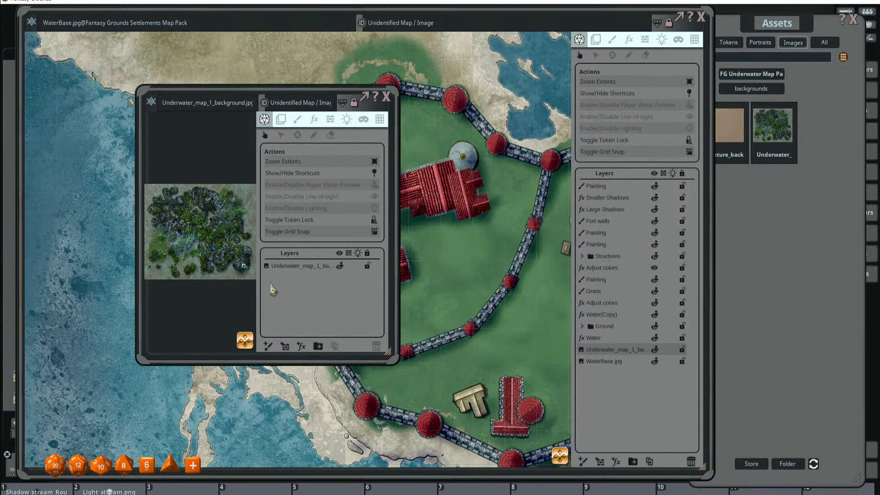
left_click_drag(397, 362, 631, 427)
scroll(297, 251, "up", 4)
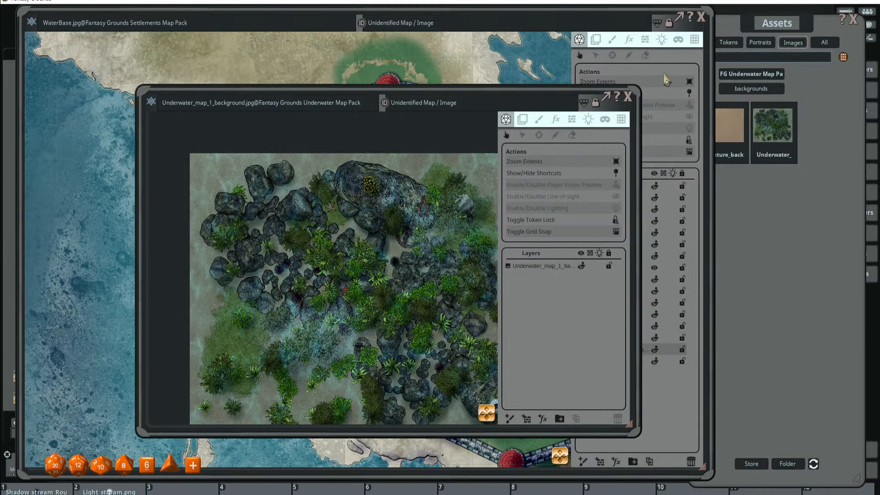
- Close the underwater map window and the Assets window
left_click(628, 96)
scroll(212, 302, "up", 5)
scroll(212, 301, "down", 4)
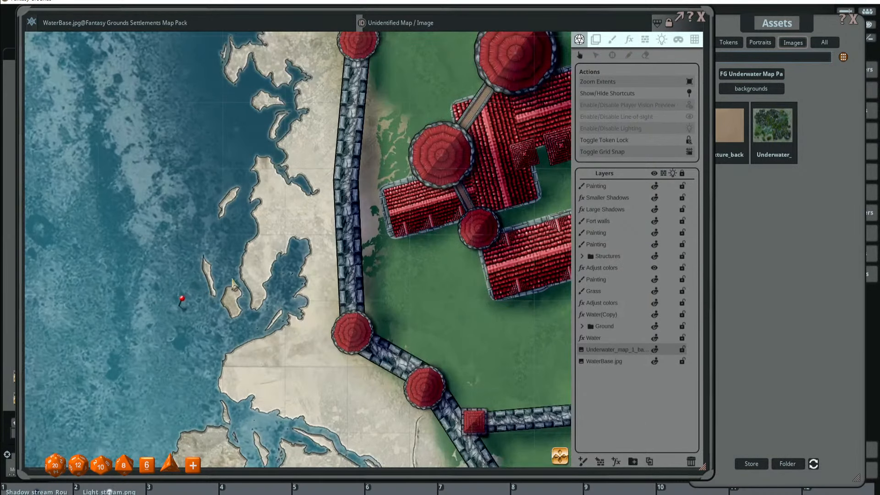
scroll(192, 295, "up", 2)
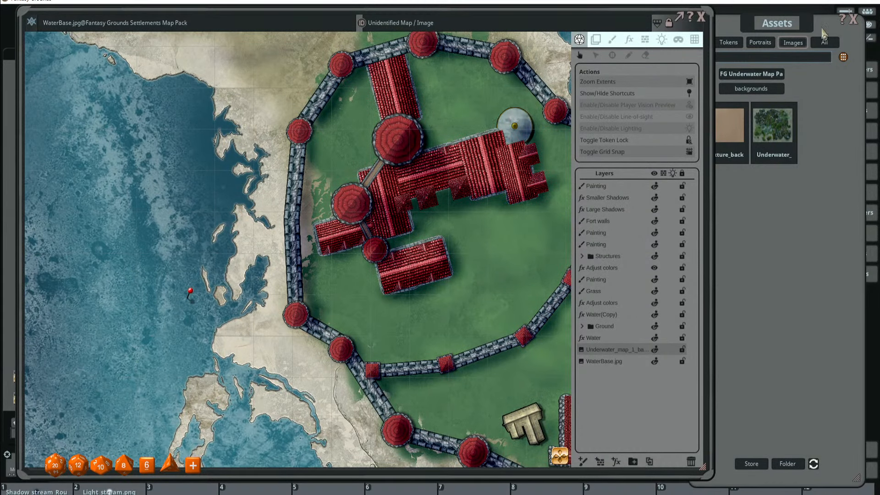
left_click_drag(853, 30, 683, 36)
left_click(681, 25)
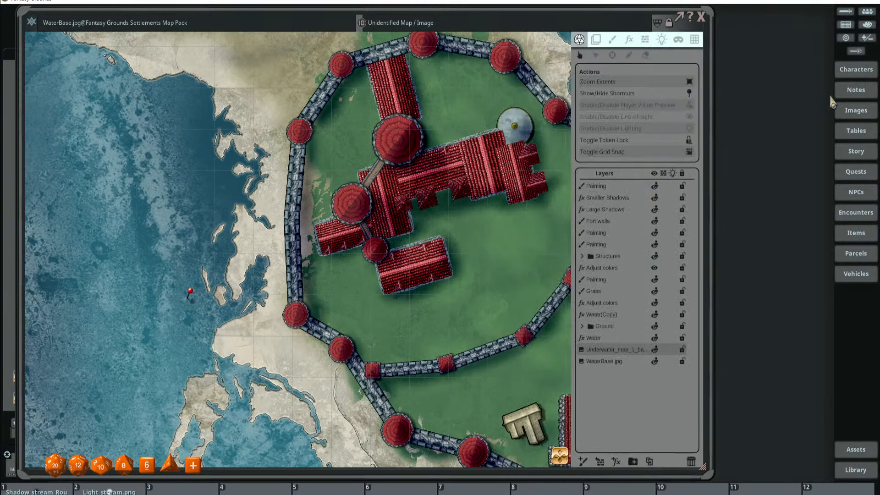
- Open Desert_Temple_Map from the campaign's image list and narrow its window
left_click(856, 110)
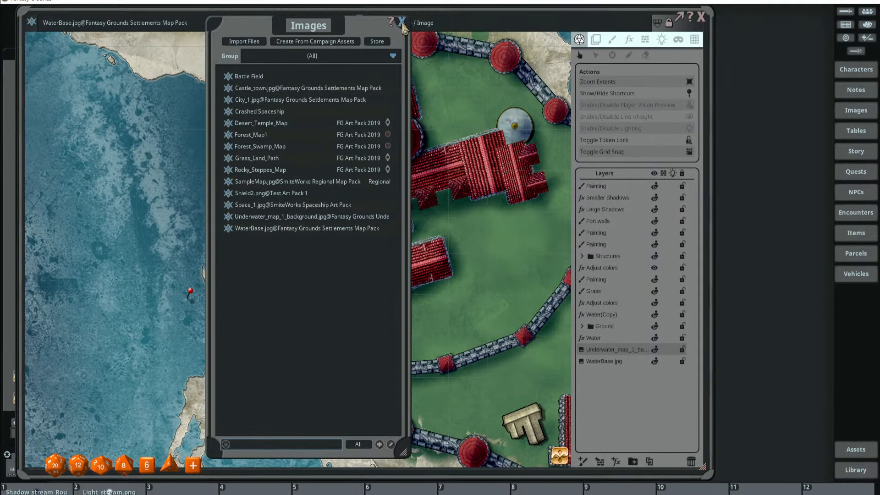
left_click_drag(351, 33, 615, 33)
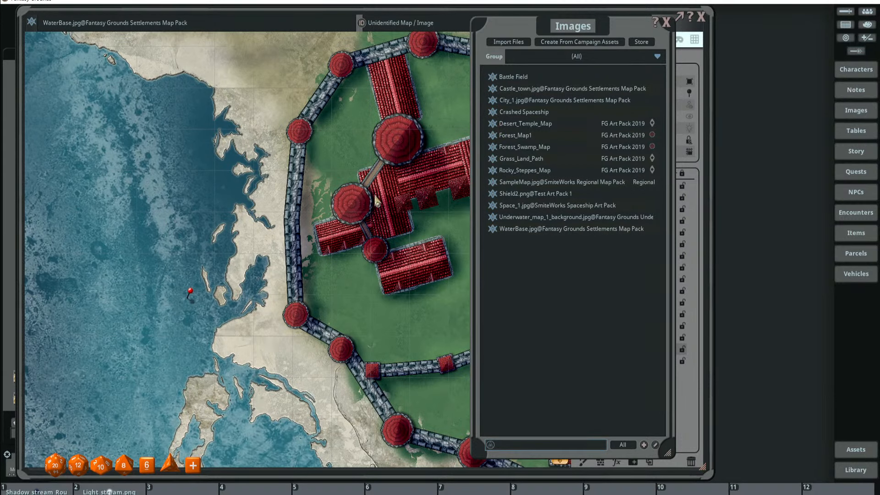
scroll(402, 183, "down", 1)
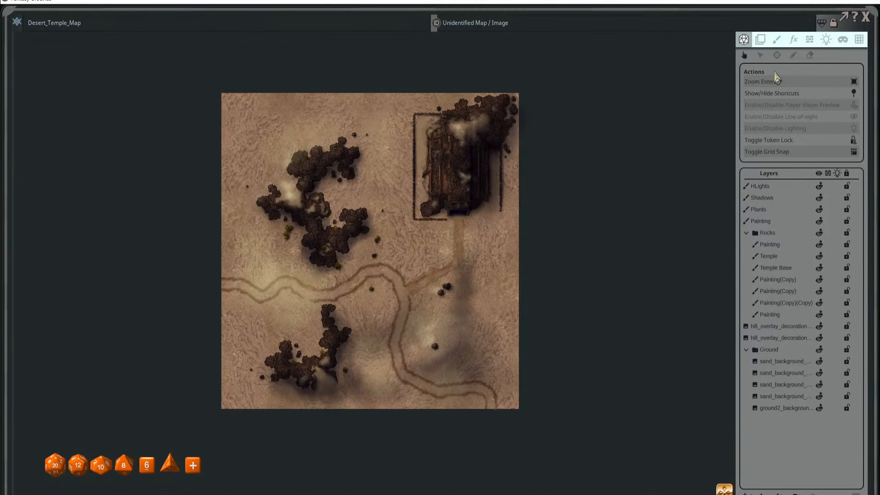
left_click_drag(877, 92, 567, 92)
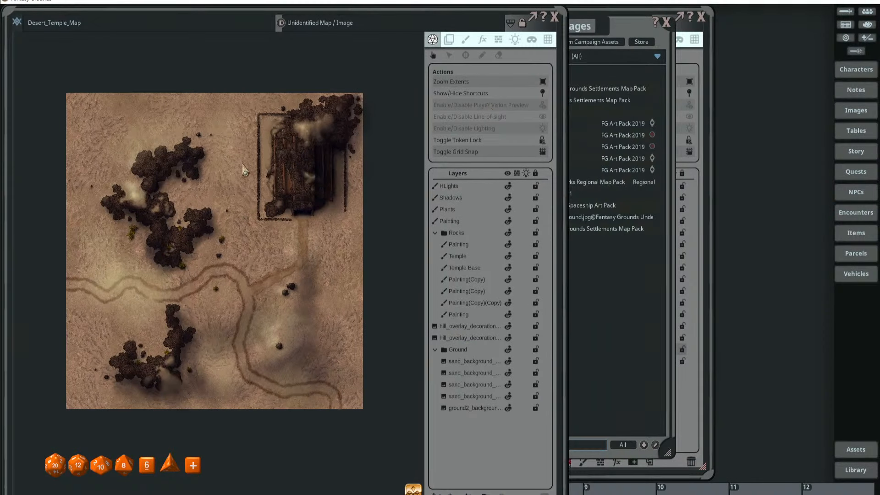
- Collapse the Rocks and Ground layer groups of the desert temple map
scroll(247, 165, "up", 2)
scroll(222, 170, "down", 2)
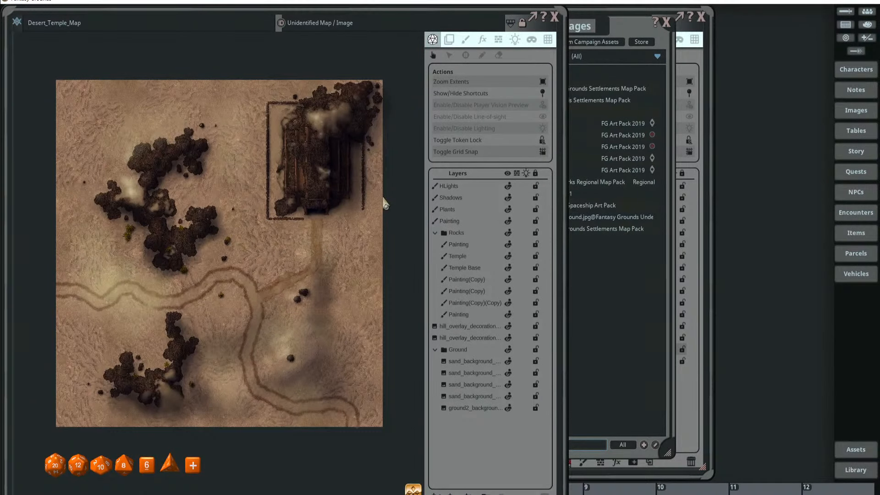
left_click(436, 234)
left_click(435, 269)
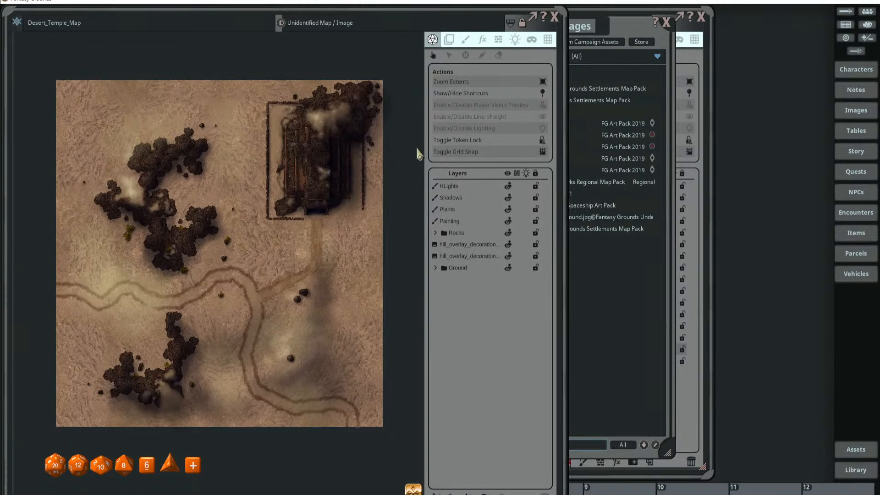
- Move the desert temple map off the settlement map and close its window
left_click_drag(331, 17, 686, 60)
scroll(275, 110, "down", 4)
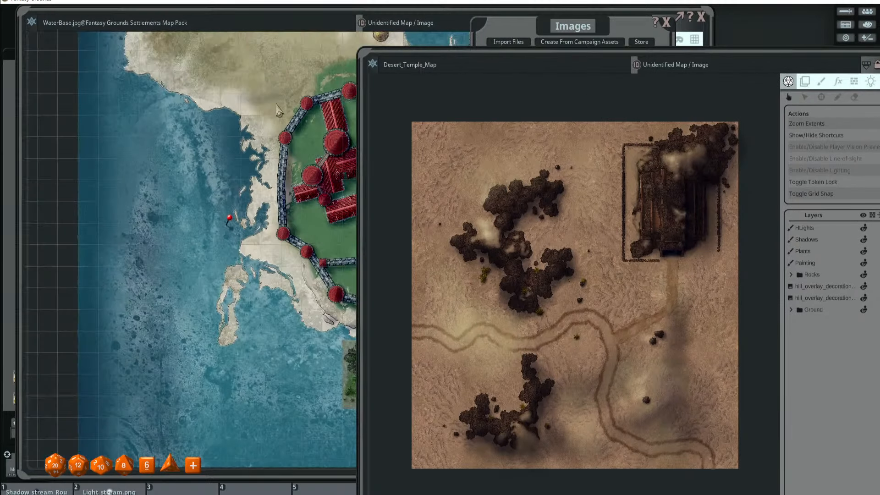
left_click(232, 129)
left_click_drag(770, 58, 590, 57)
left_click(733, 66)
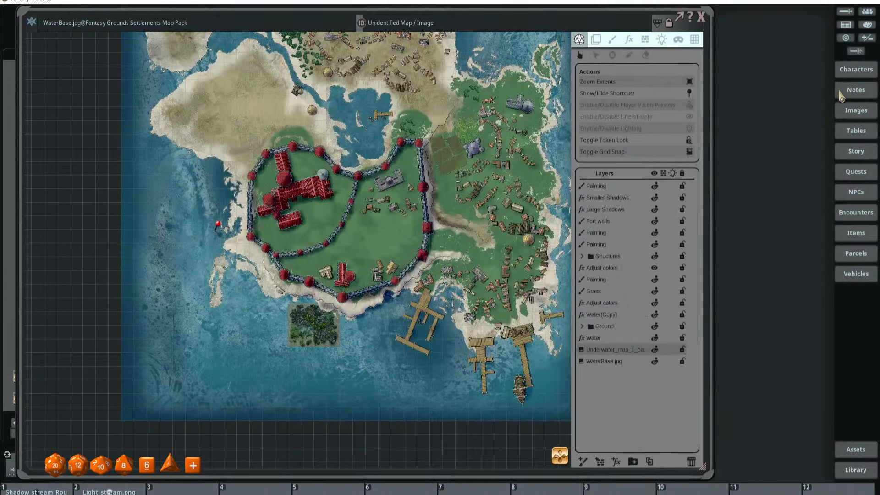
left_click(855, 110)
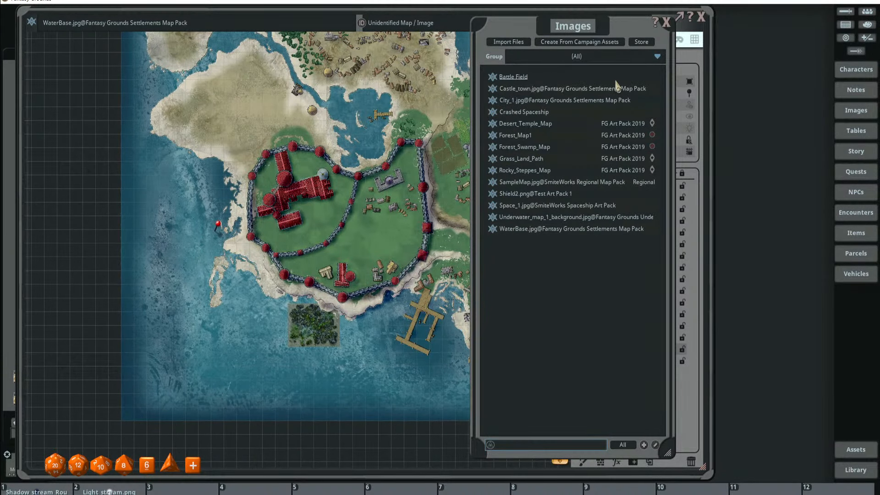
left_click_drag(562, 32, 550, 42)
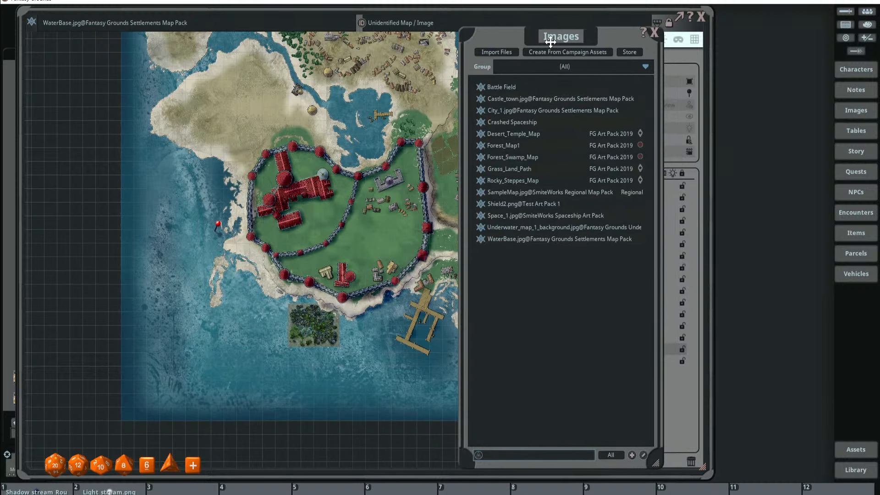
left_click(654, 33)
- Browse the image assets to the backgrounds folder of FG Interior Map Pack and move the Assets window clear of the settlement map
left_click(850, 450)
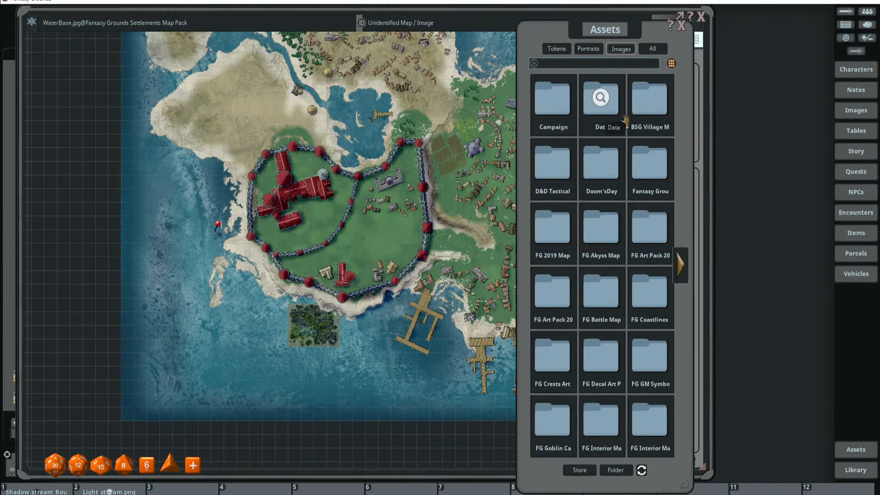
left_click(687, 263)
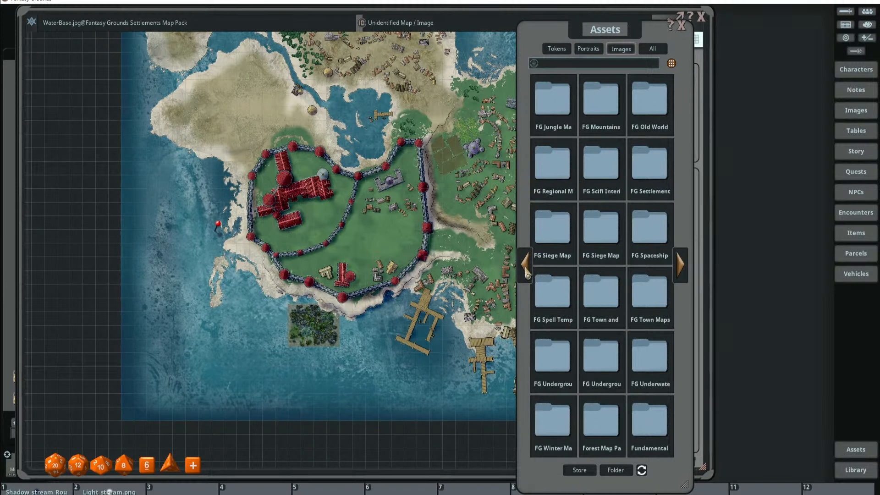
left_click(524, 264)
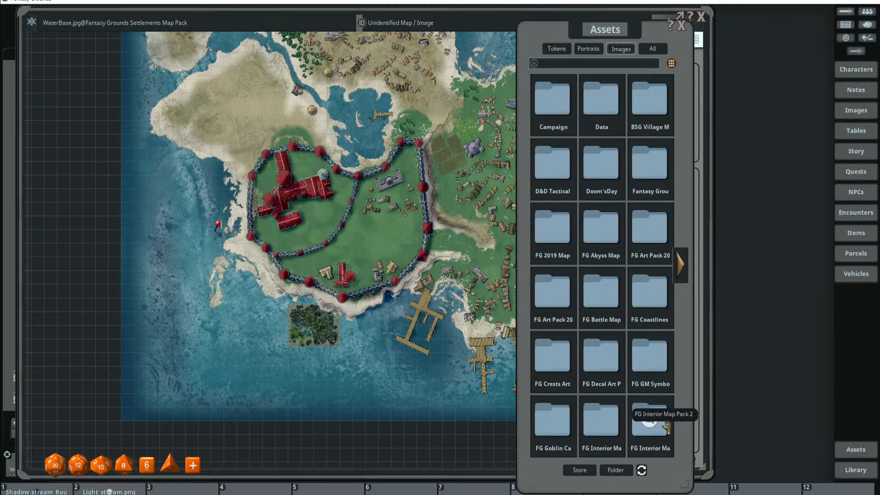
left_click(601, 419)
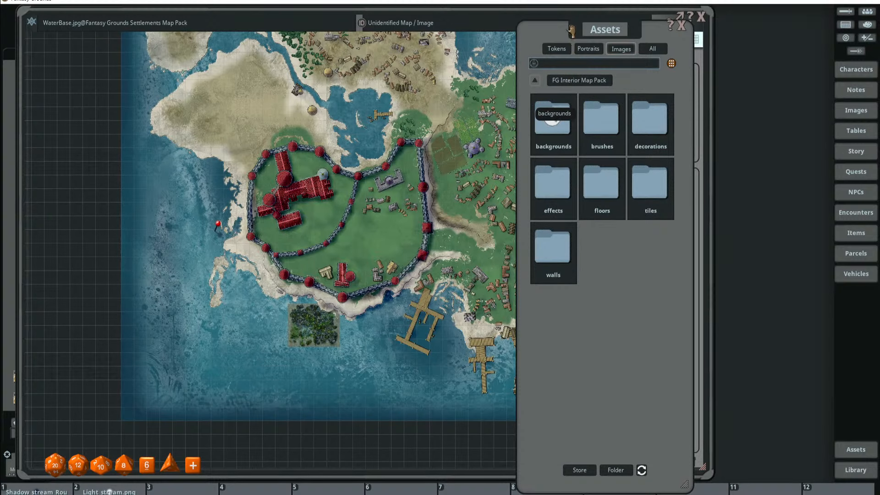
left_click_drag(554, 34, 645, 43)
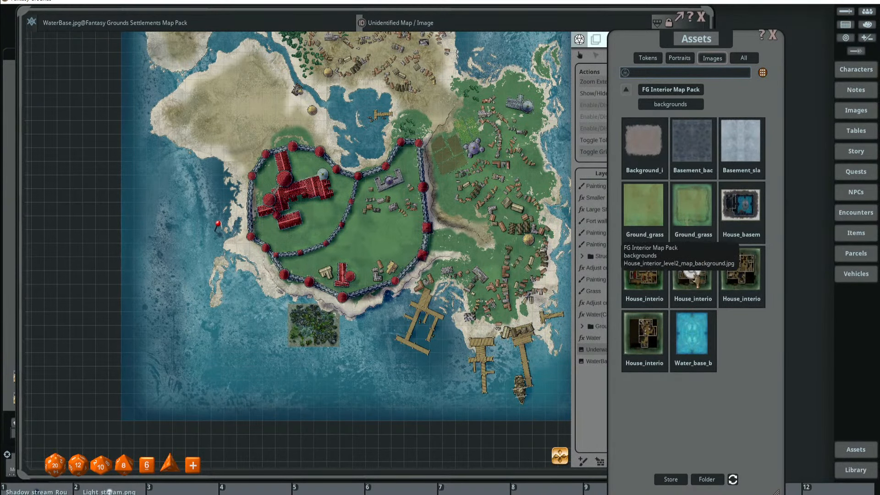
- Preview House_interior_level1_map_background.jpg at a larger size and create an image record from it
left_click(641, 270)
left_click_drag(447, 128, 292, 54)
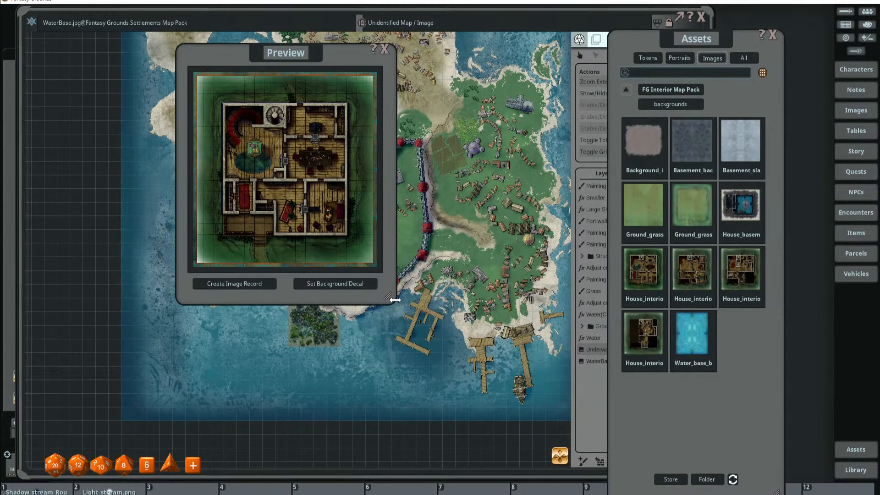
left_click_drag(395, 303, 677, 431)
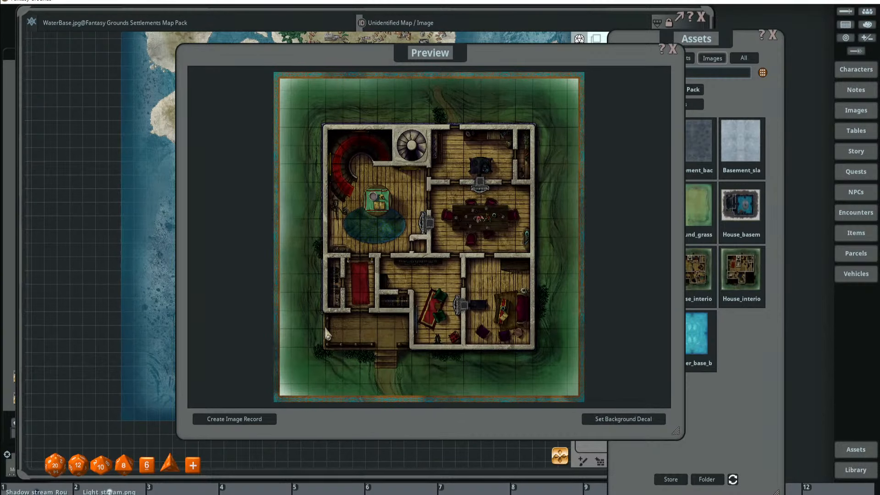
left_click(235, 421)
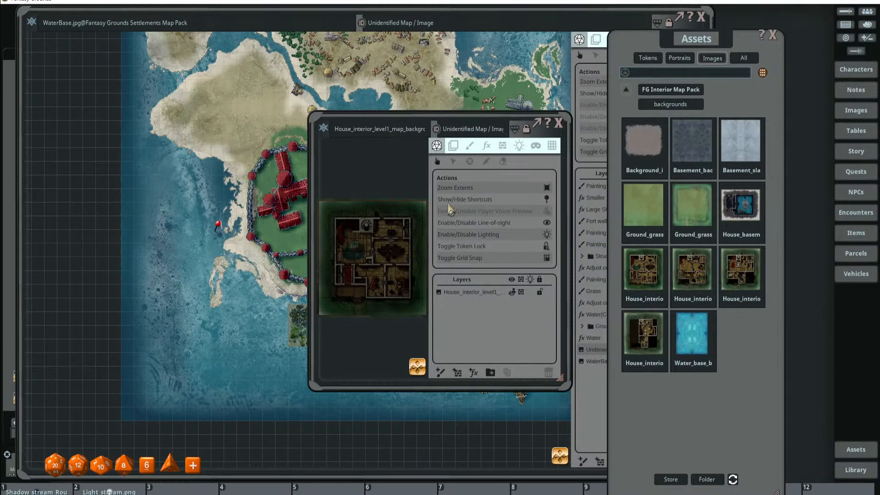
- Reposition the new house interior map window and enlarge it
left_click_drag(455, 120, 624, 98)
left_click_drag(550, 92, 323, 43)
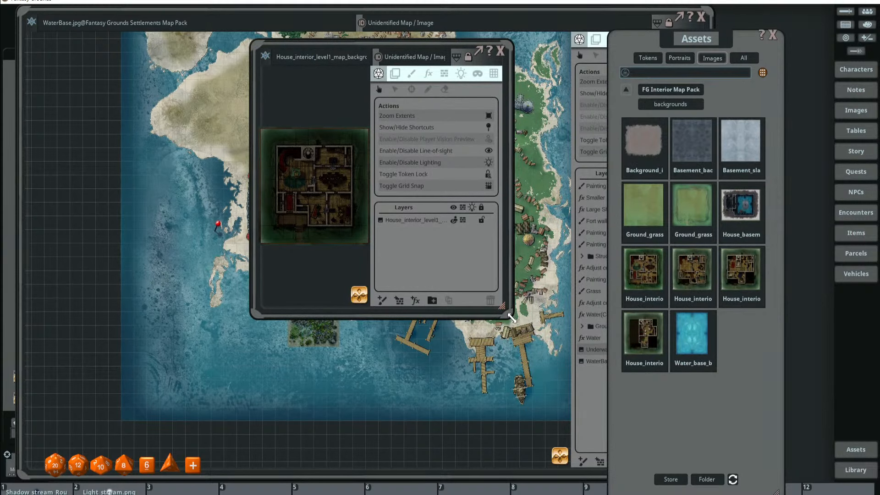
left_click_drag(512, 317, 767, 459)
- Inspect the line-of-sight walls and doors of the house interior map, and return to its general map tools
scroll(435, 212, "up", 3)
left_click(699, 73)
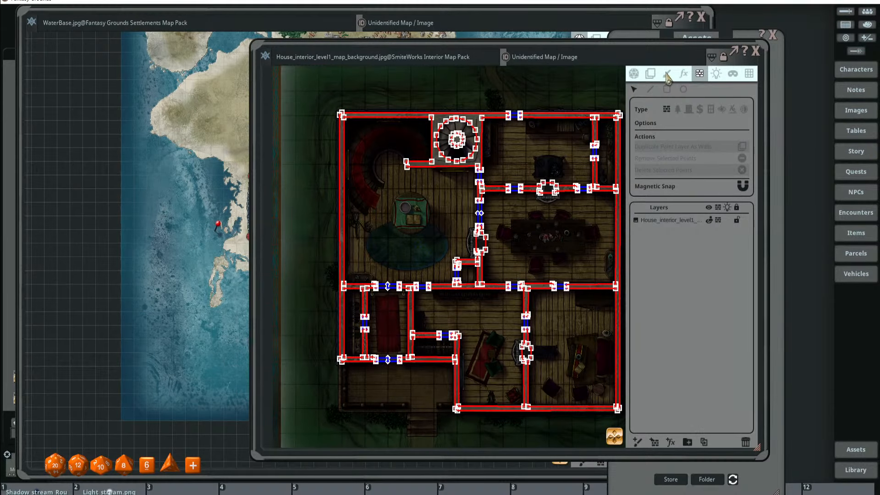
left_click(634, 74)
scroll(517, 186, "down", 3)
left_click_drag(513, 186, 461, 205)
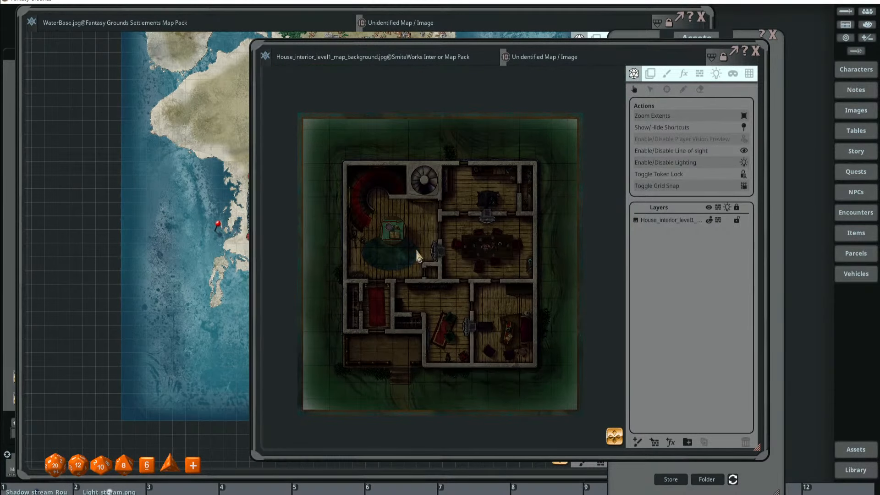
- Move the house interior window beside the settlement map and bring the town east of the fortress into view
left_click_drag(372, 45, 616, 68)
scroll(398, 166, "up", 4)
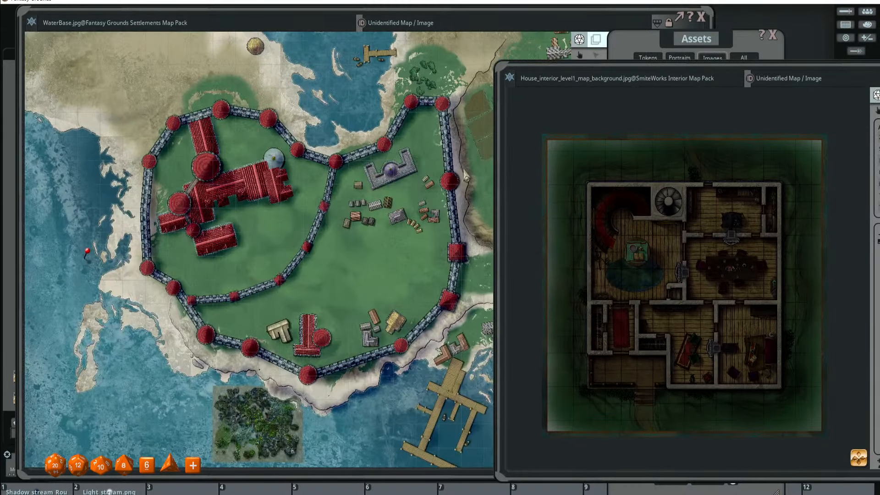
left_click(464, 172)
left_click_drag(561, 156, 316, 202)
scroll(315, 198, "down", 3)
left_click(750, 71)
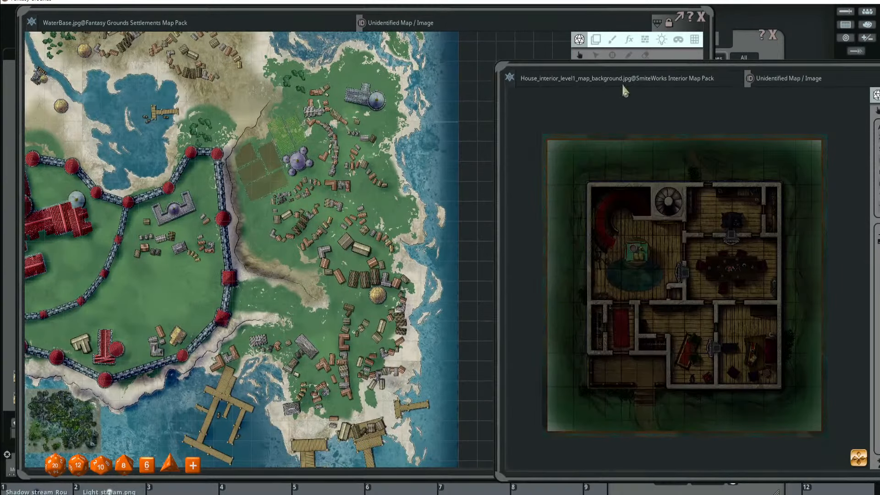
- Examine the eastern town's houses up close for a building that suits the house interior map
scroll(341, 196, "up", 6)
left_click_drag(372, 192, 342, 214)
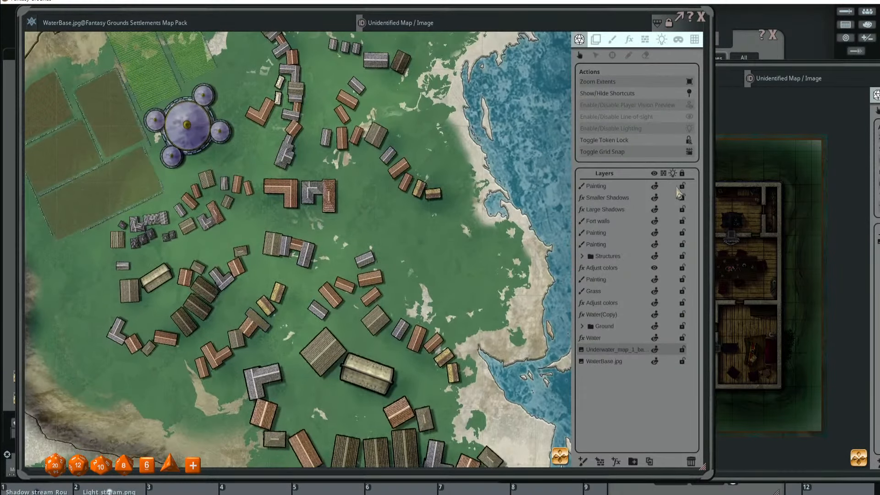
scroll(349, 143, "down", 4)
left_click_drag(349, 143, 362, 213)
scroll(367, 210, "up", 4)
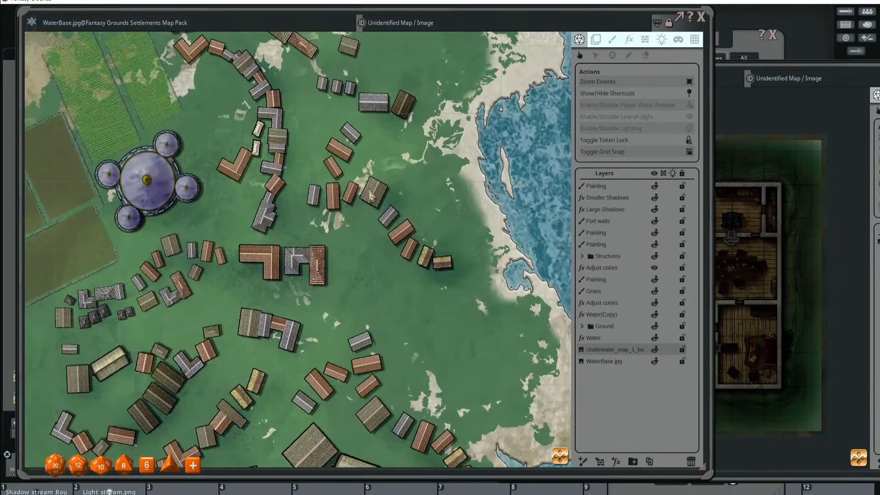
left_click(726, 97)
scroll(362, 208, "up", 3)
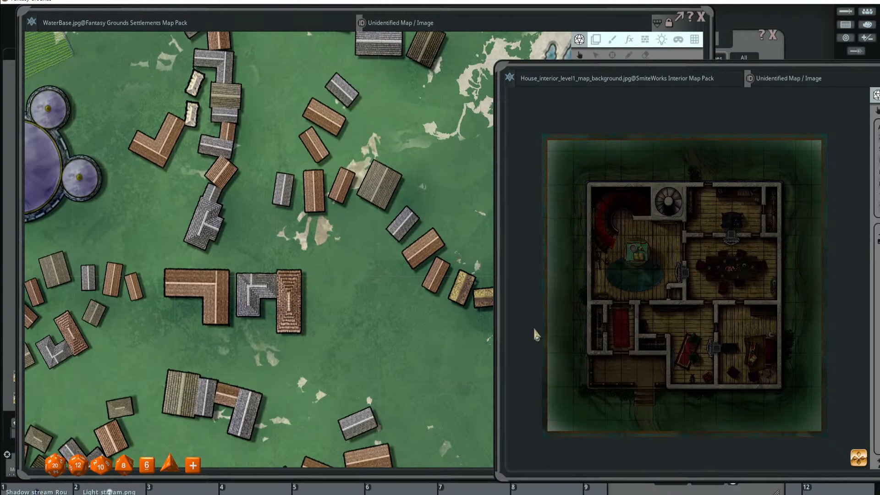
scroll(372, 222, "down", 3)
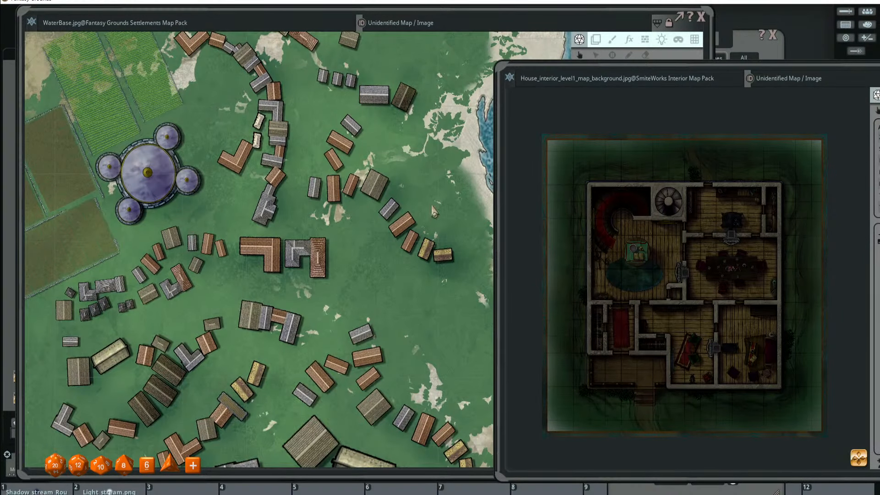
scroll(385, 193, "up", 2)
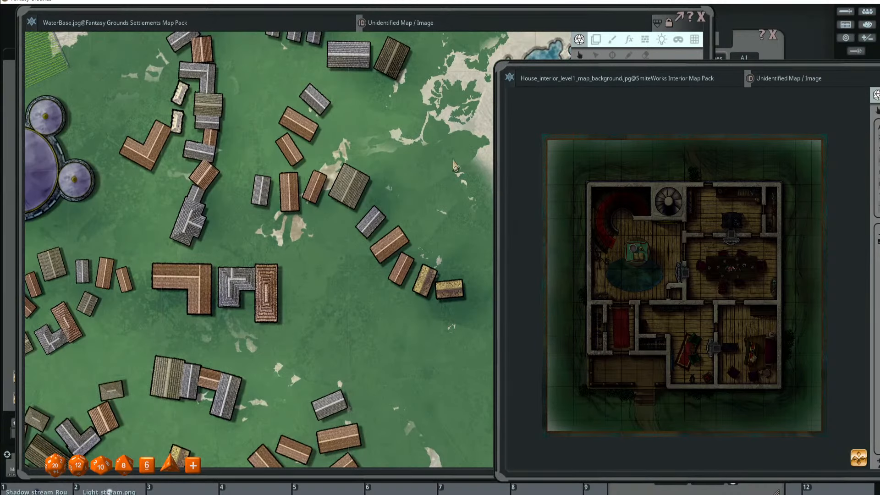
scroll(352, 186, "up", 2)
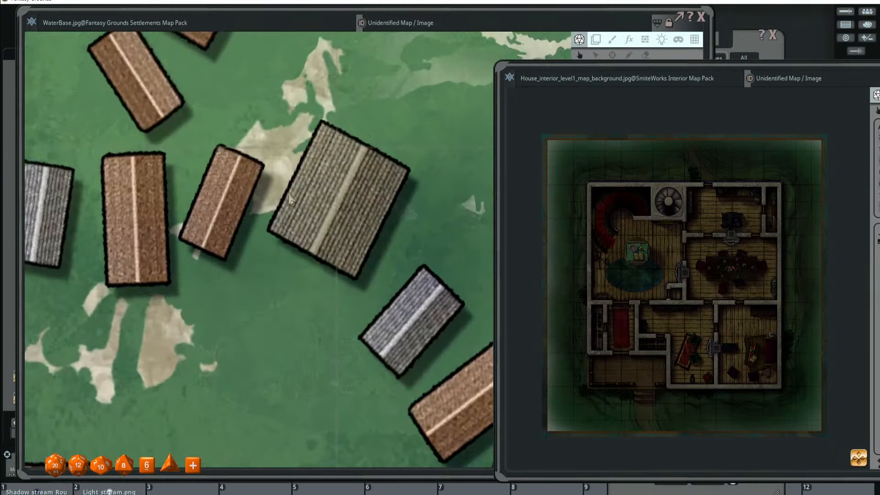
scroll(366, 178, "down", 2)
scroll(366, 177, "up", 5)
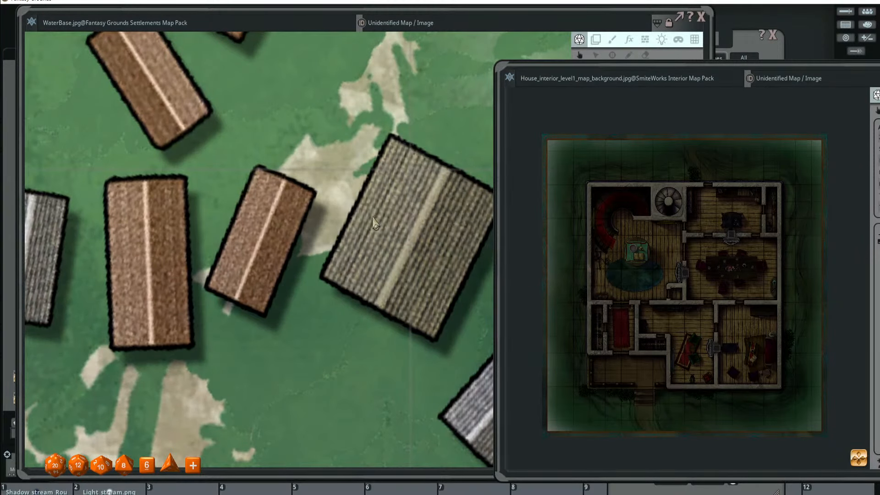
scroll(374, 223, "down", 5)
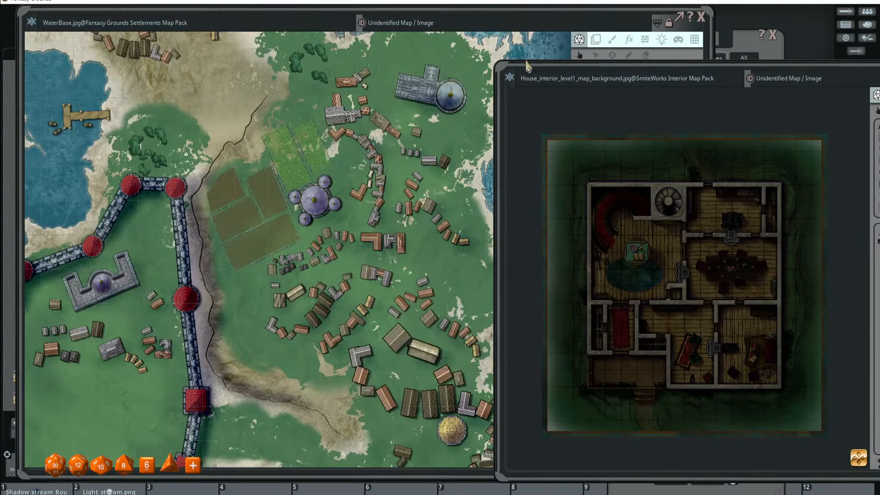
- Pin the house interior map to the large square house east of the purple-domed building, and close the interior window
left_click_drag(527, 65, 558, 63)
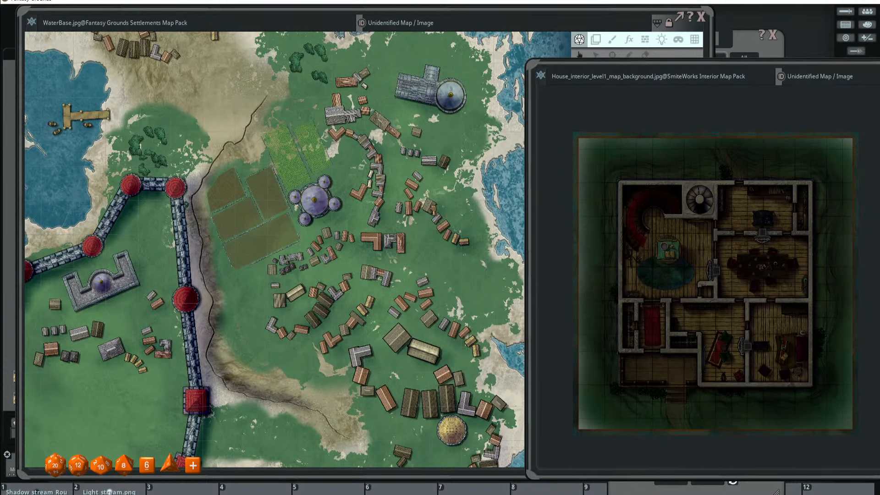
scroll(513, 207, "up", 4)
left_click_drag(648, 78, 305, 69)
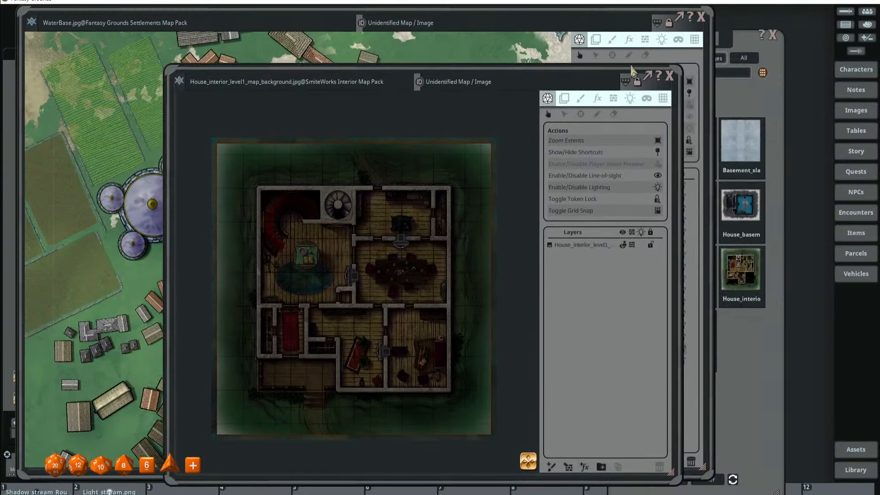
left_click(669, 76)
scroll(440, 193, "down", 3)
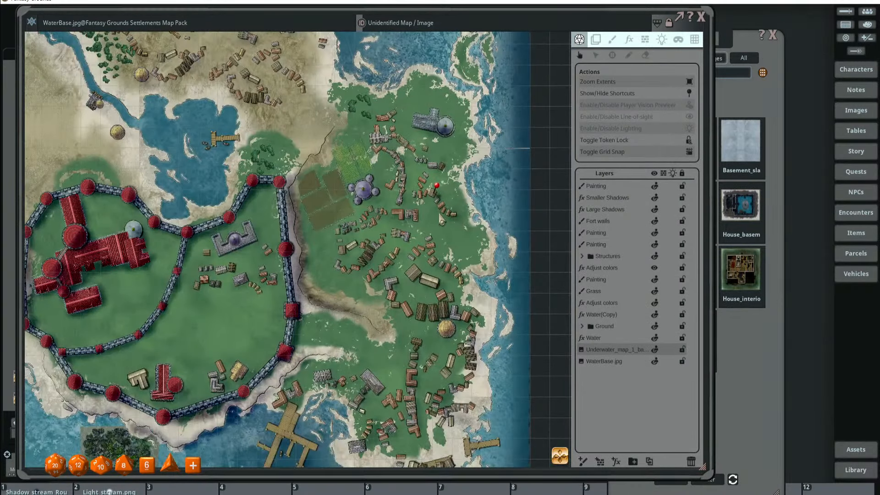
scroll(427, 222, "up", 4)
scroll(433, 201, "up", 3)
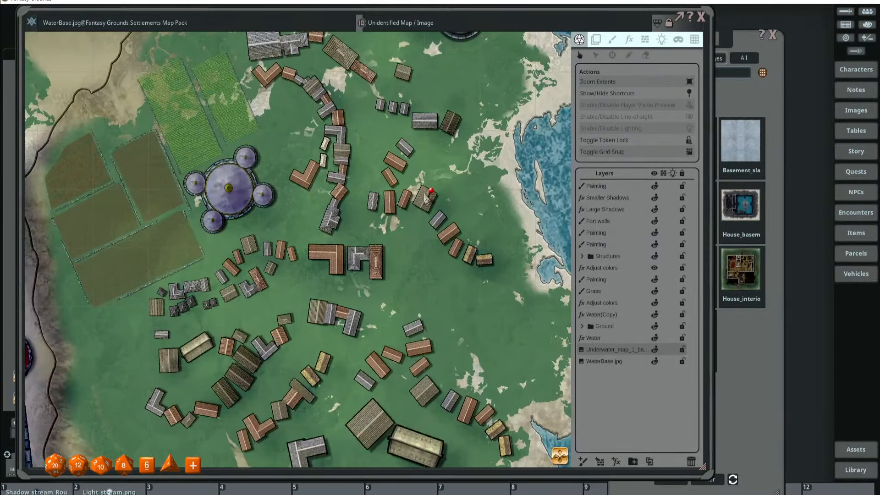
- Open the house interior map from its pin on the settlement map and inspect the floor plan
double_click(433, 197)
scroll(274, 186, "down", 2)
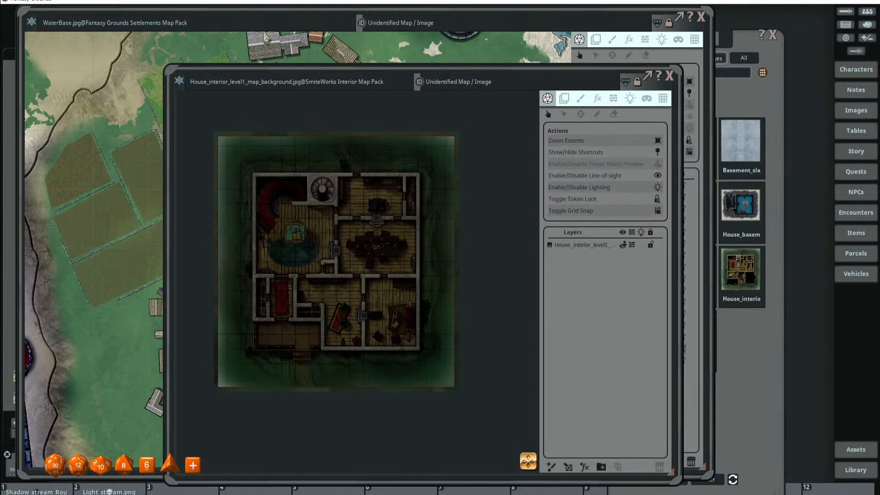
scroll(328, 316, "up", 2)
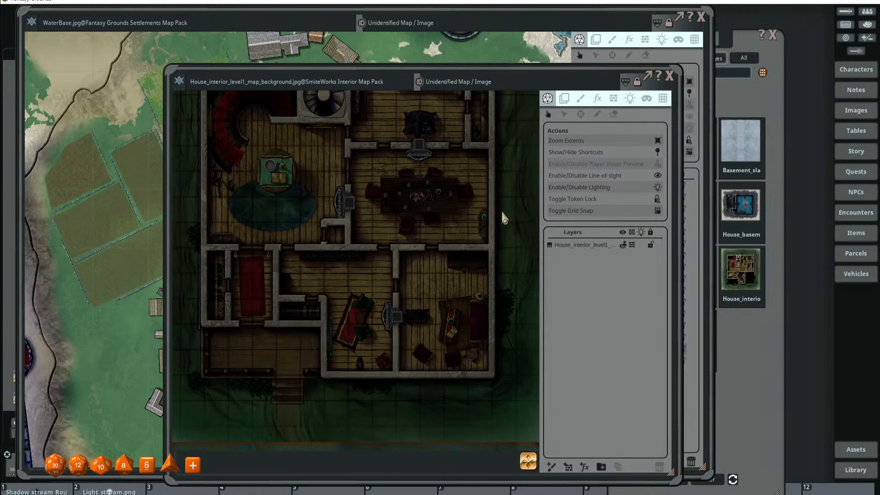
left_click_drag(364, 248, 399, 260)
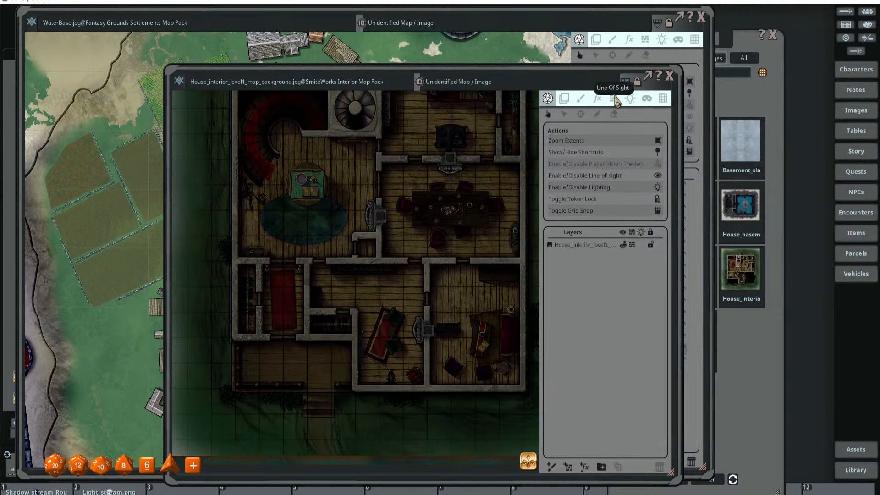
- Apply the Sunlight ambient light preset to the house interior map
left_click(631, 103)
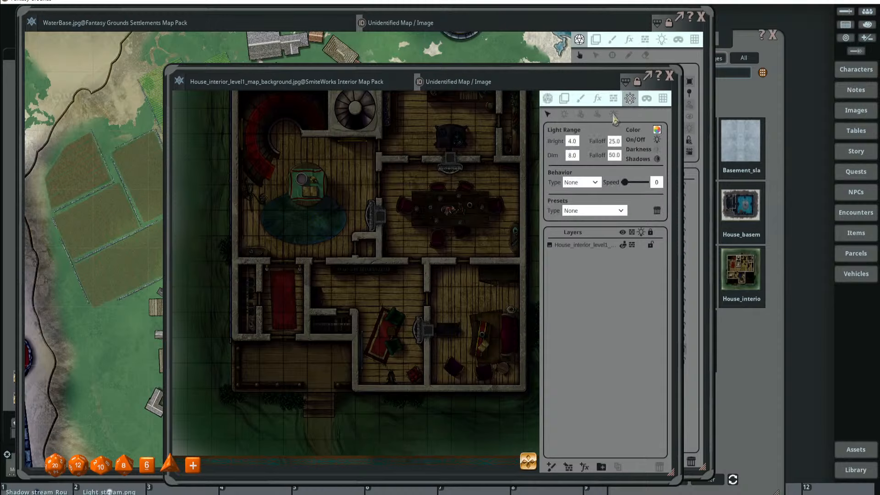
left_click(614, 114)
left_click(591, 206)
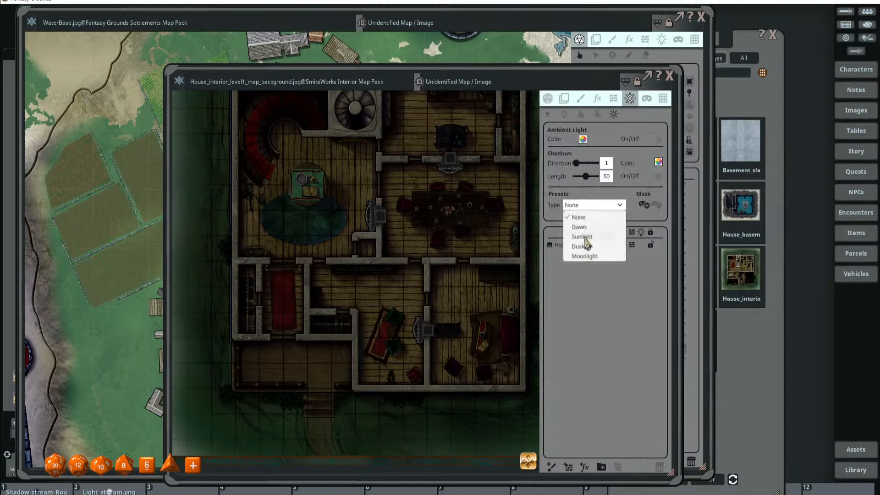
left_click(582, 237)
scroll(451, 224, "down", 3)
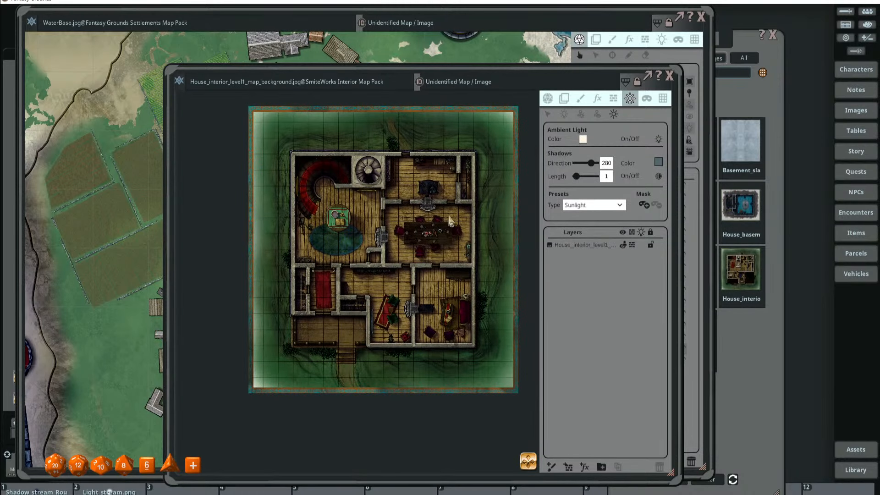
- Examine the rooms of the house interior map under the applied lighting, and close its window
scroll(449, 221, "up", 2)
scroll(401, 237, "down", 2)
scroll(399, 278, "up", 3)
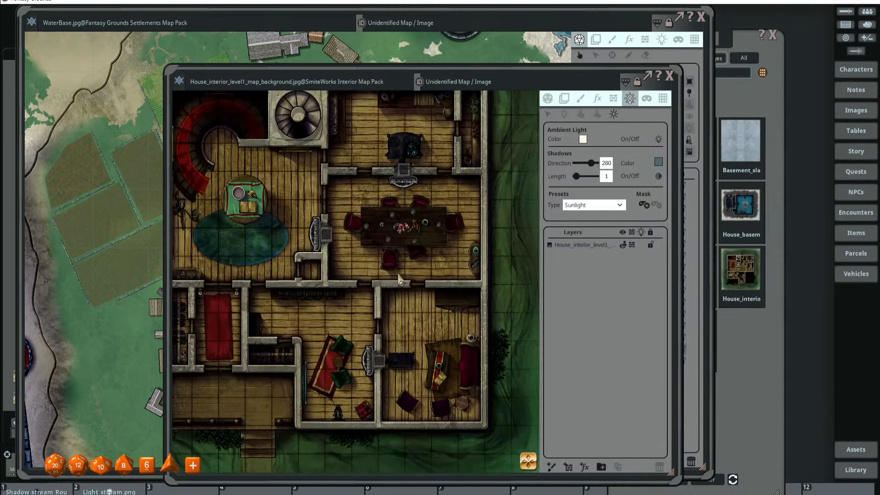
scroll(326, 328, "down", 2)
scroll(330, 316, "up", 2)
scroll(336, 297, "down", 3)
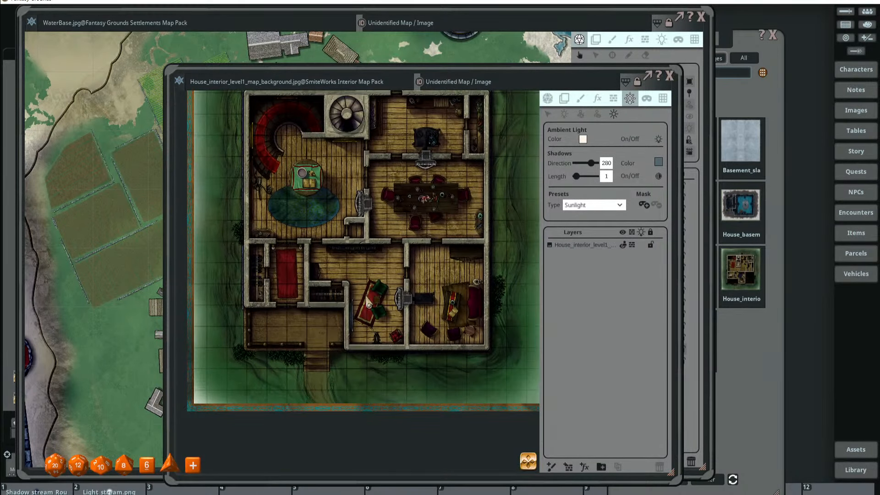
left_click_drag(366, 294, 364, 318)
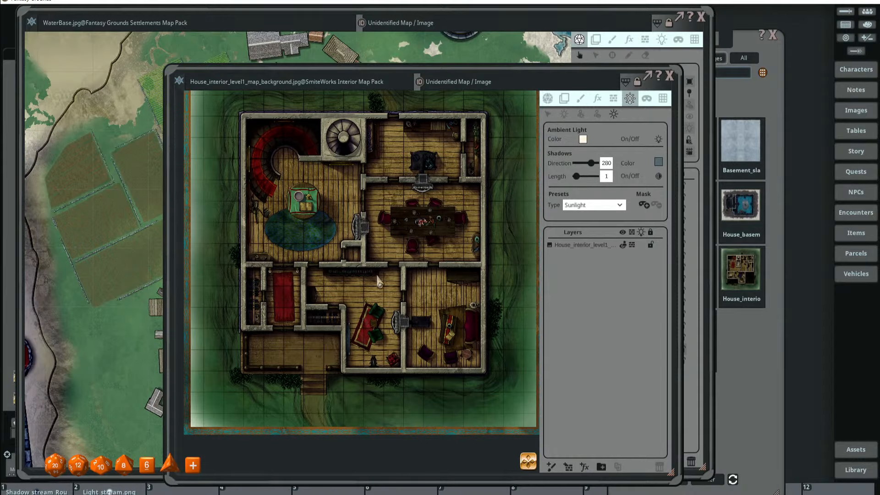
left_click(670, 76)
- Create a new story entry, close the story list, and place the story window beside the settlement map
left_click_drag(457, 184, 436, 207)
scroll(436, 209, "up", 2)
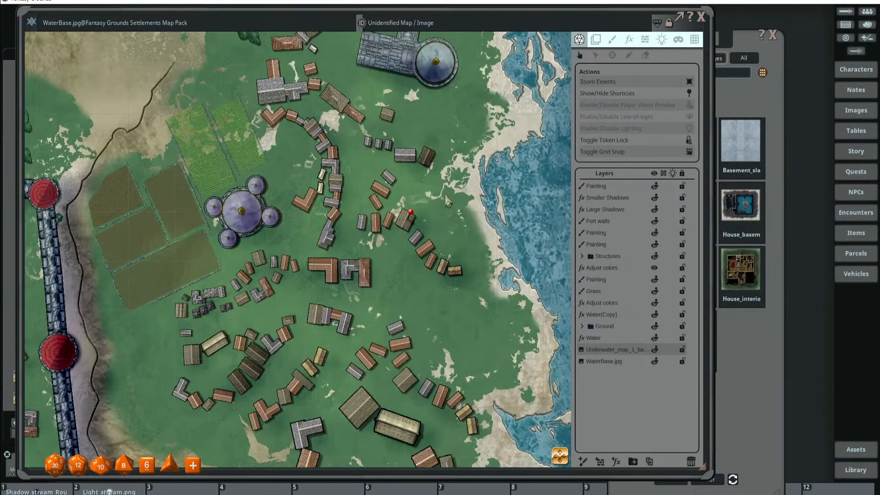
scroll(502, 176, "down", 10)
scroll(423, 155, "up", 2)
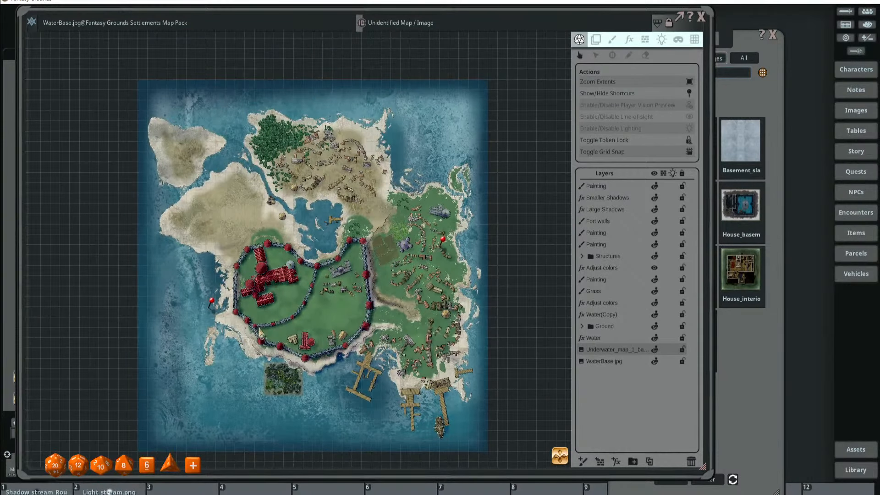
scroll(321, 316, "up", 2)
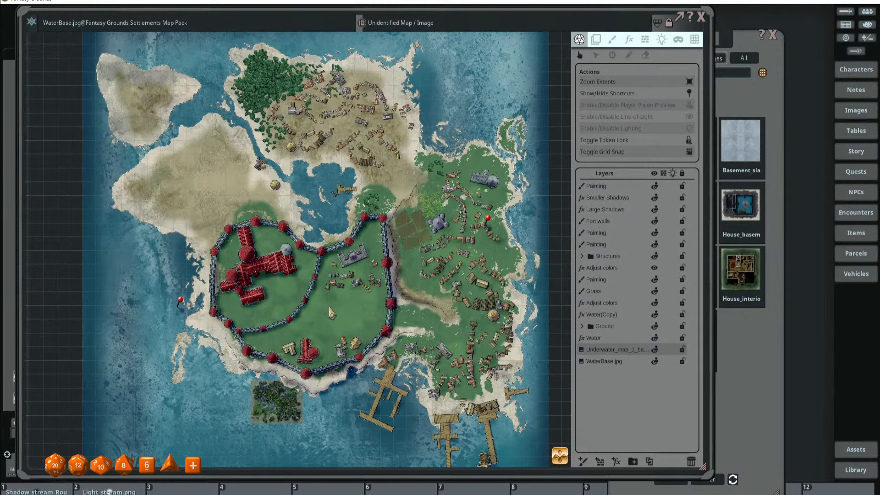
left_click(856, 154)
left_click_drag(503, 261, 569, 165)
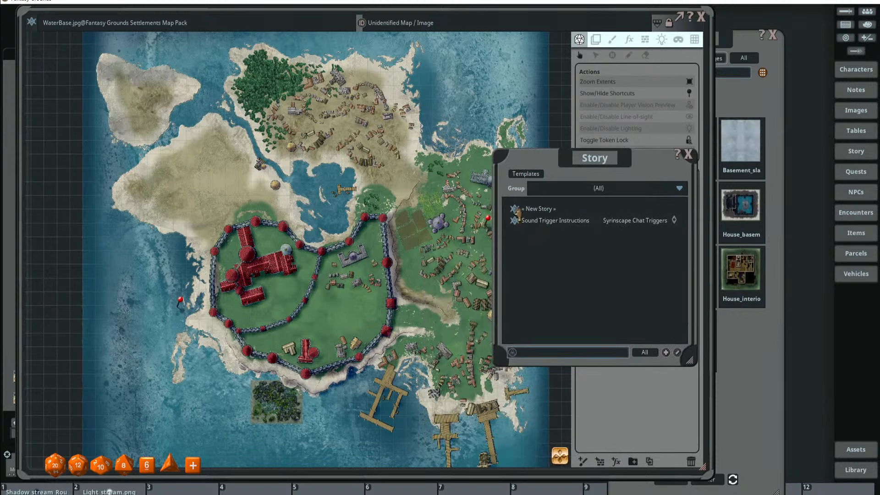
left_click(517, 211)
left_click_drag(392, 115, 435, 121)
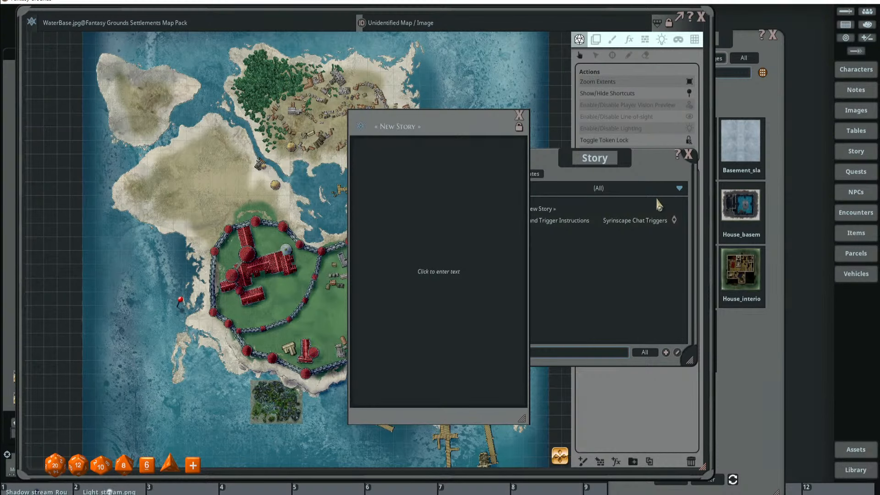
left_click_drag(627, 163, 650, 177)
left_click(712, 167)
left_click_drag(477, 115, 717, 107)
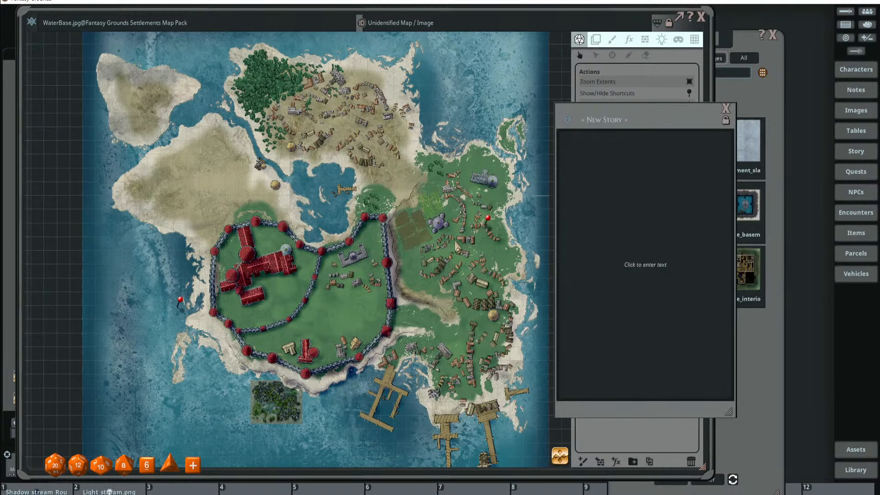
- Title the story "The house with the Map" and link the pinned house interior map into its text
left_click(484, 214)
left_click(714, 159)
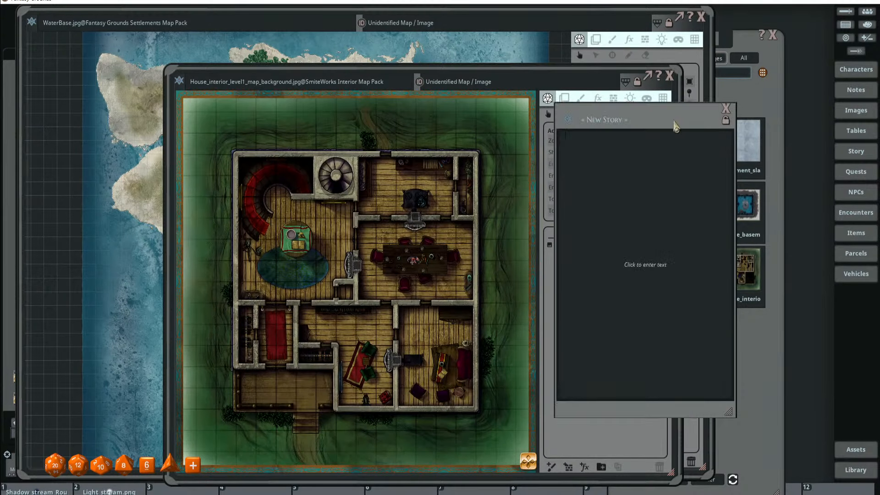
left_click(599, 120)
type("THE house with the M")
key("BackSpace")
type("h")
left_click_drag(198, 79, 692, 119)
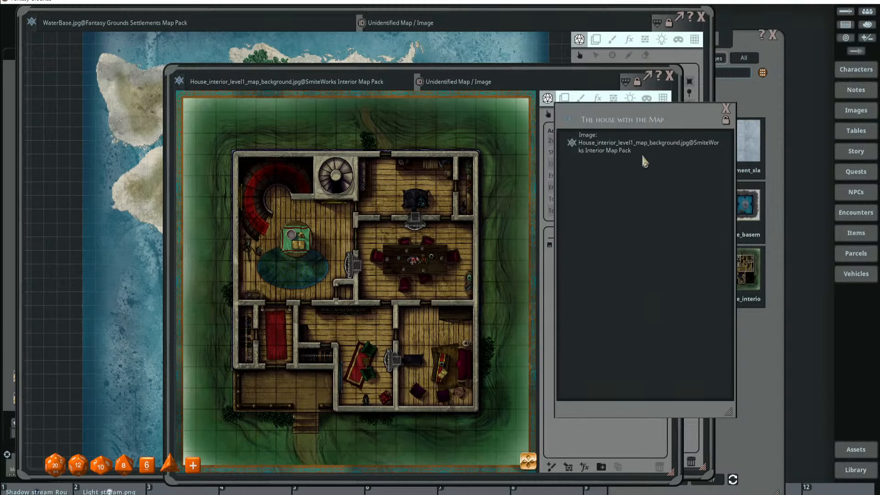
- Add a line of placeholder body text below the image link in the story
right_click(569, 163)
left_click(594, 191)
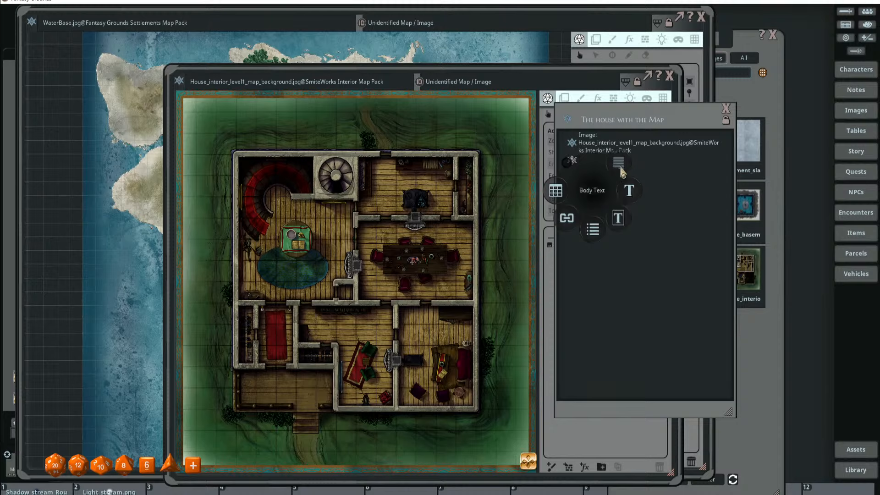
left_click(619, 166)
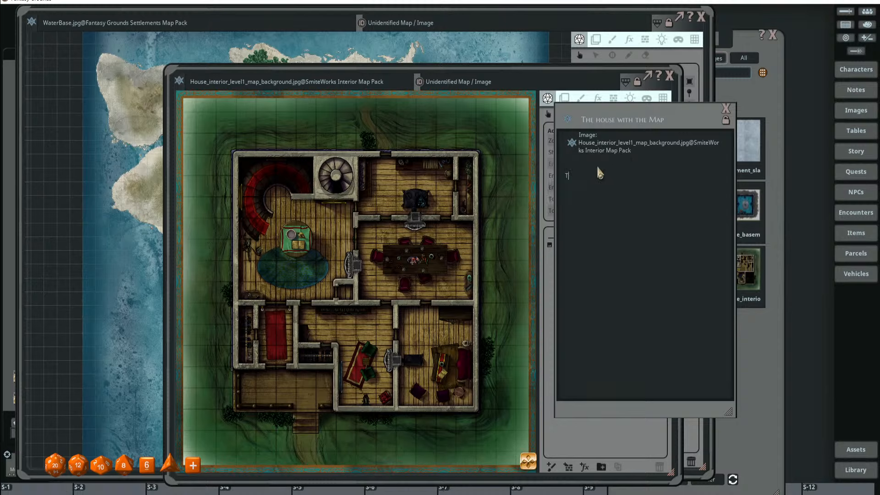
type("T")
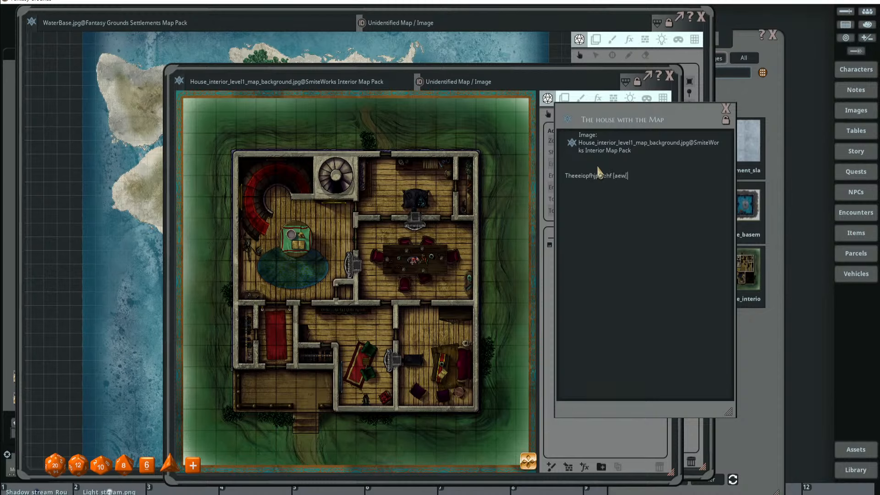
- Close the house interior map and delete its pin from the eastern town on the settlement map
left_click_drag(675, 104, 709, 111)
left_click_drag(540, 66, 434, 82)
left_click(566, 94)
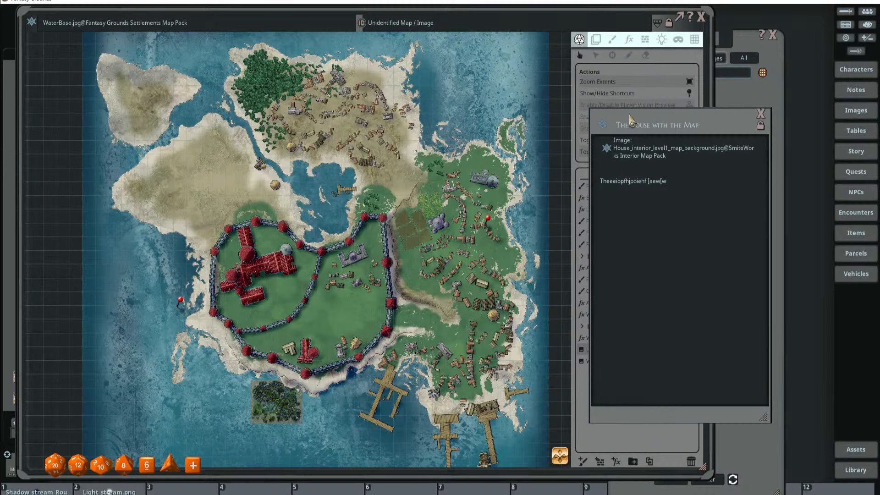
left_click_drag(631, 120, 706, 117)
scroll(493, 221, "up", 3)
right_click(476, 221)
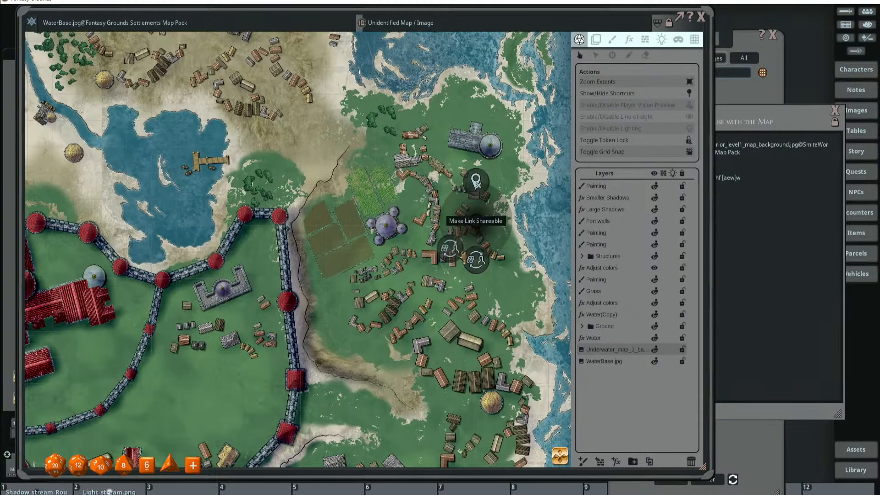
left_click(476, 181)
left_click(759, 124)
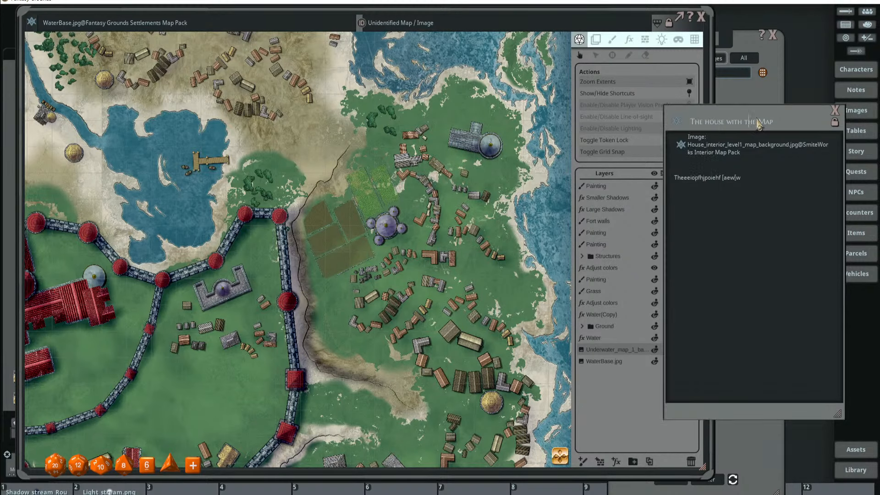
- Pin the story "The house with the Map" to the large square house east of the purple-domed building, and close the story
left_click_drag(757, 119, 765, 120)
left_click_drag(676, 120, 475, 228)
left_click(835, 110)
scroll(489, 228, "up", 5)
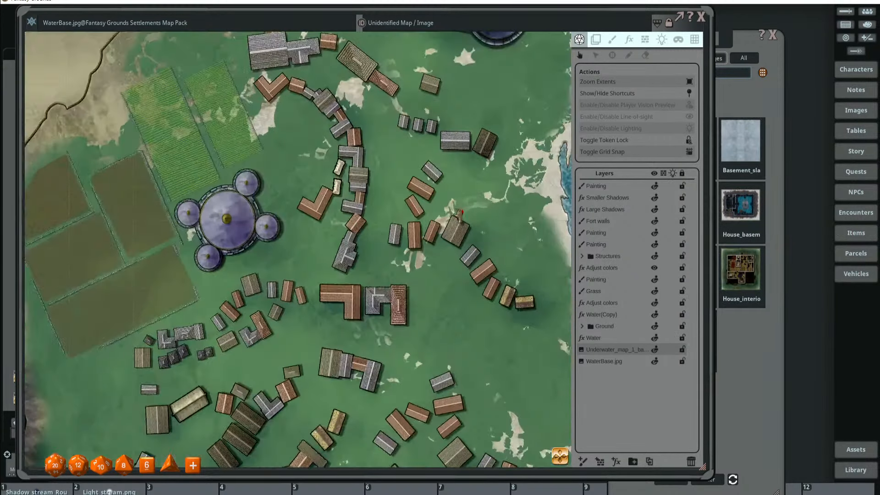
- Open the story from its pin on the settlement map and view the house interior map through the story's link
scroll(463, 218, "down", 5)
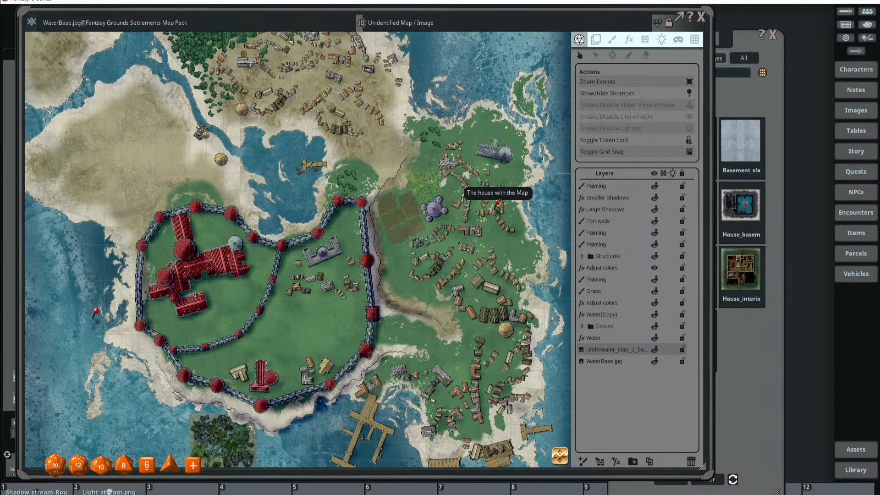
scroll(500, 207, "up", 2)
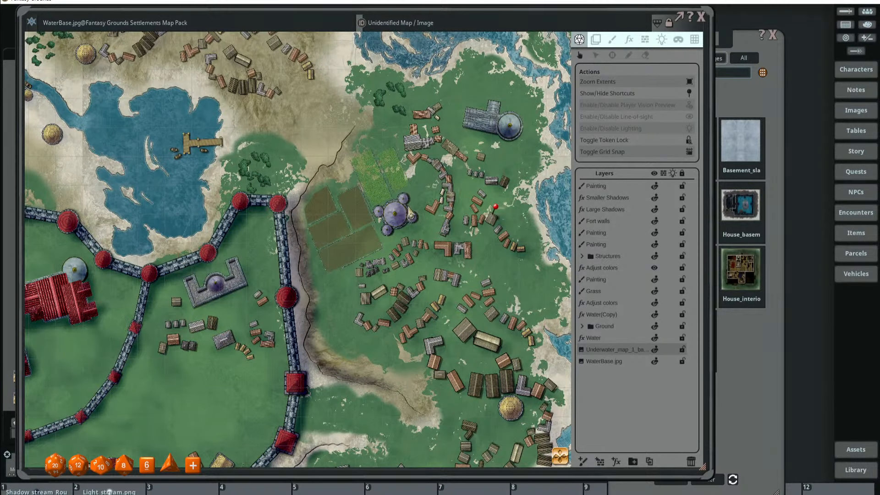
scroll(514, 212, "up", 3)
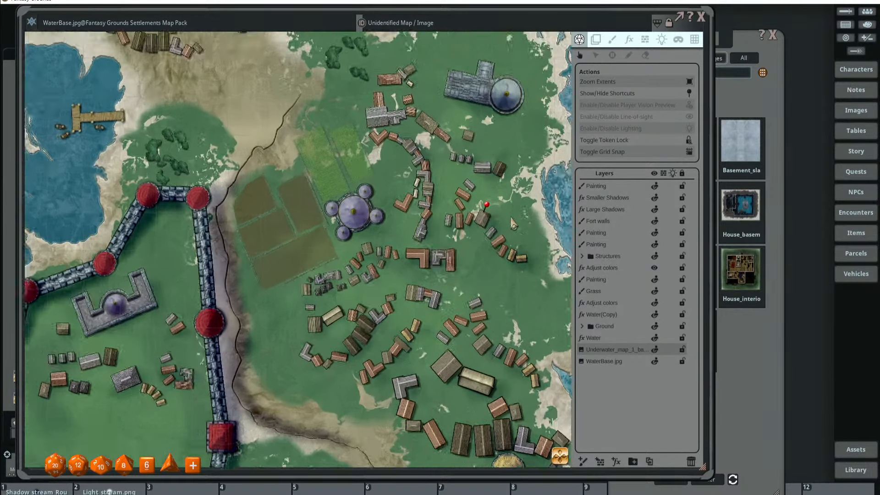
scroll(507, 209, "down", 2)
double_click(490, 205)
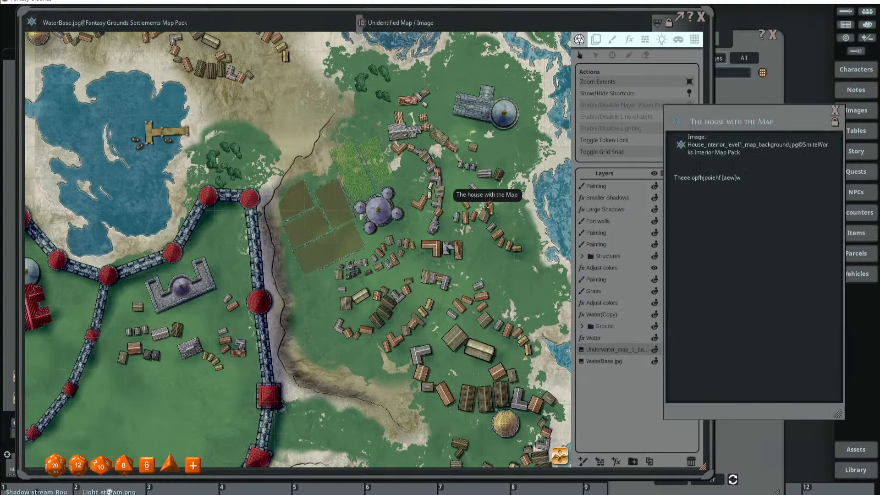
left_click(687, 152)
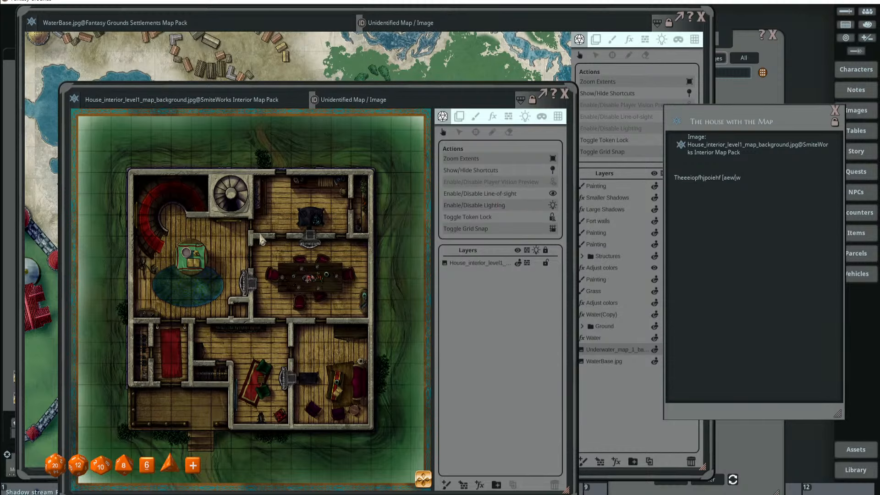
scroll(260, 237, "up", 3)
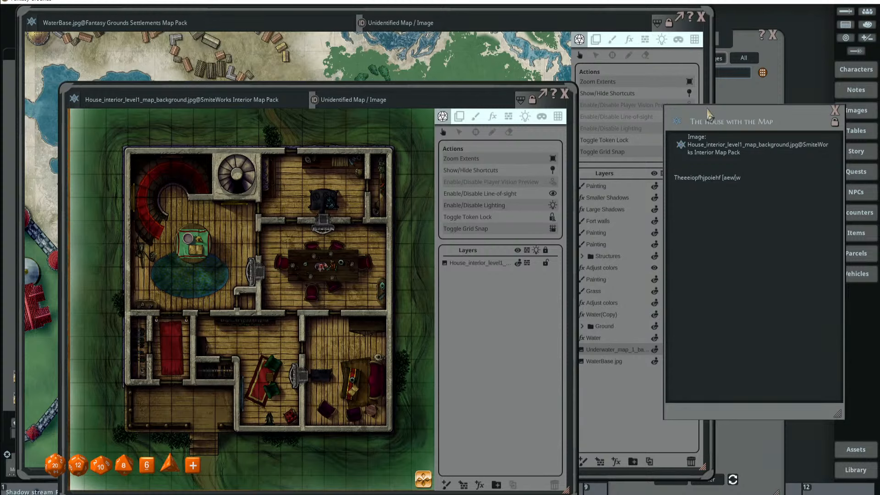
- Review the story's image link and highlight its body text, and close the story and house interior windows
left_click_drag(710, 115, 595, 126)
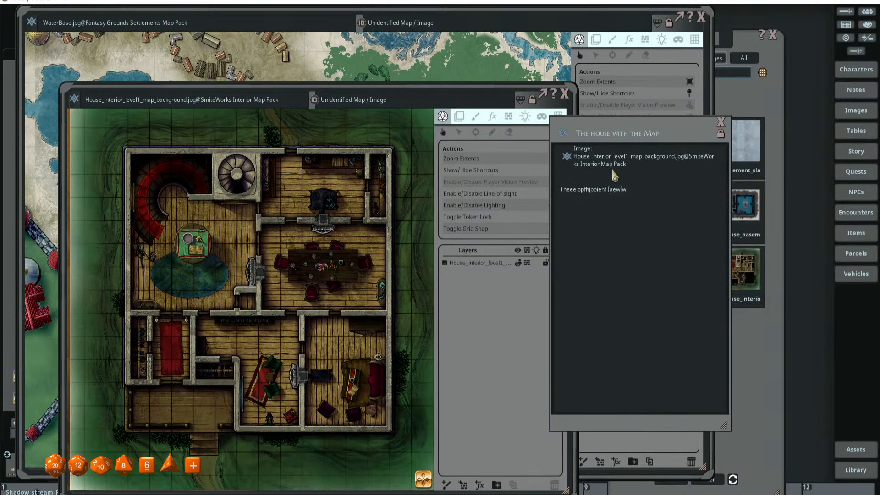
left_click_drag(636, 192, 559, 197)
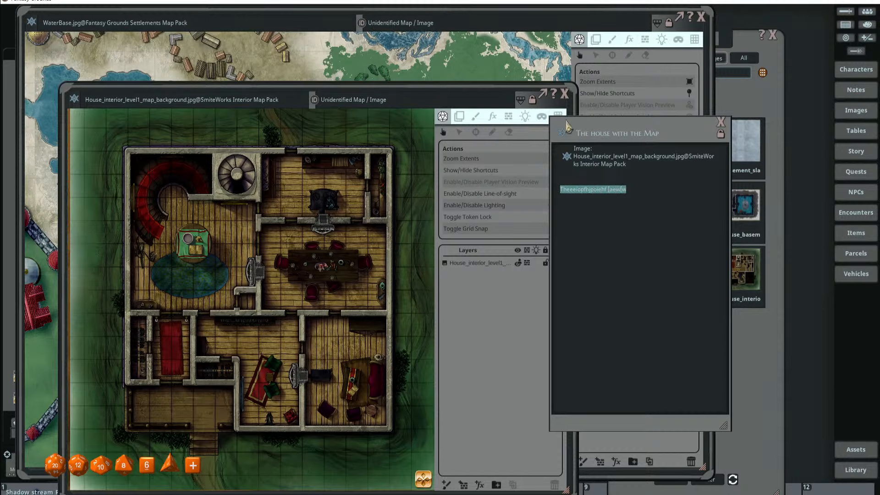
left_click_drag(576, 137, 551, 146)
left_click(696, 131)
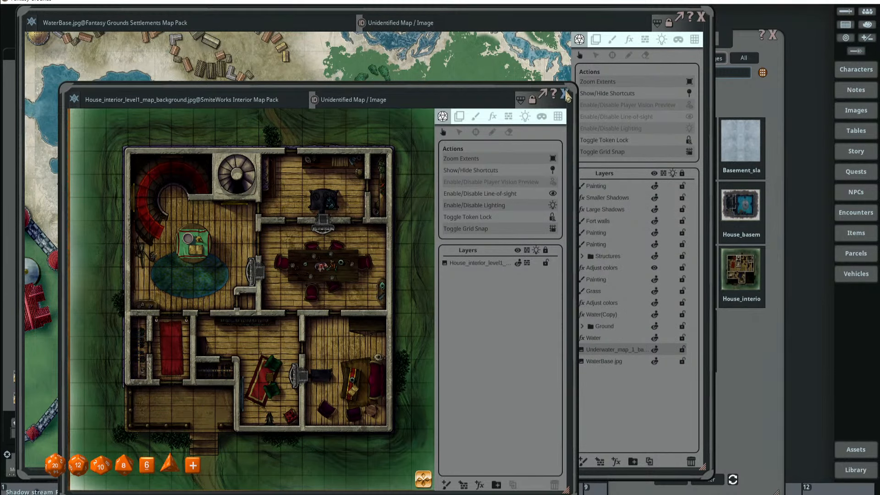
left_click(565, 94)
- Create a new note and title it with the blacksmith character's name
left_click(854, 95)
left_click_drag(385, 154, 369, 127)
right_click(363, 170)
left_click(367, 209)
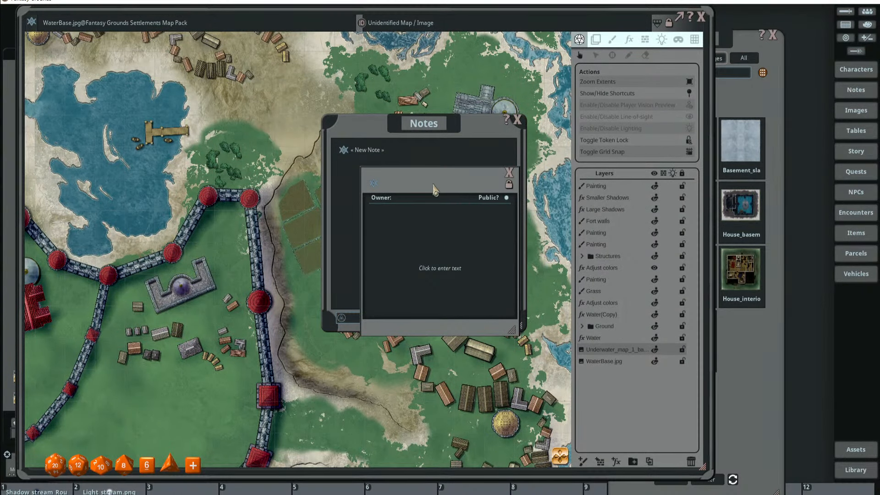
left_click(414, 188)
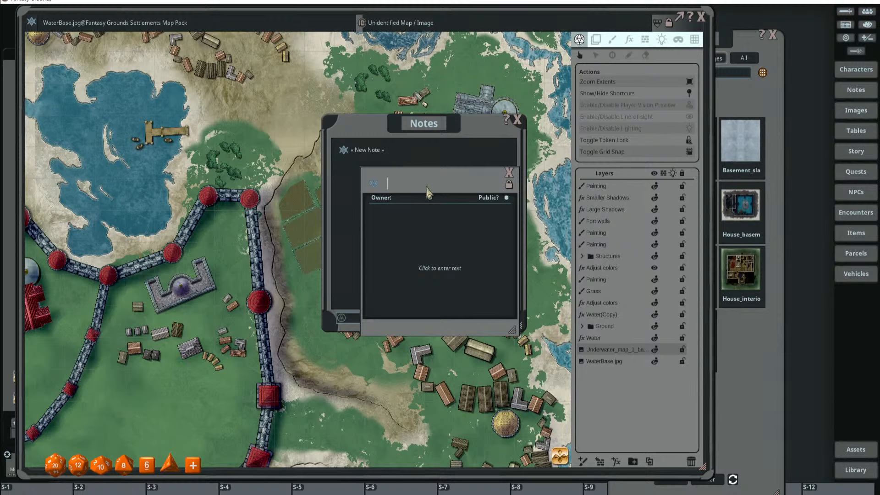
type("John the b")
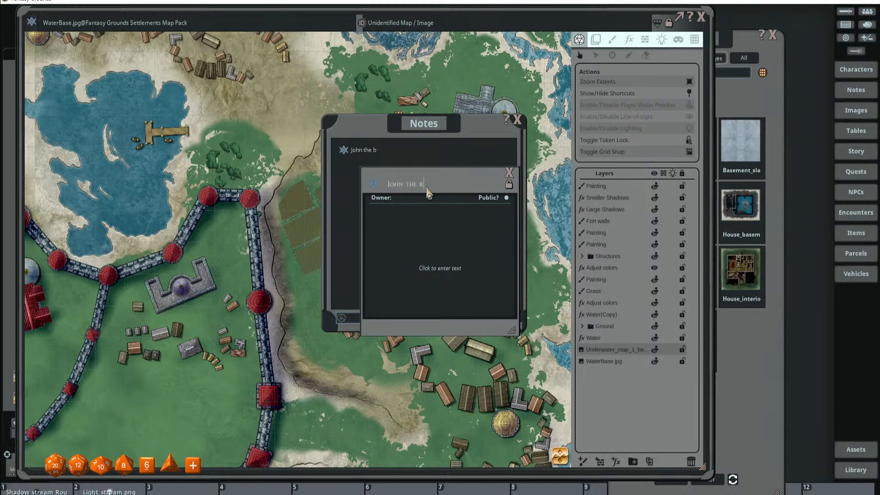
type("Blacksmith")
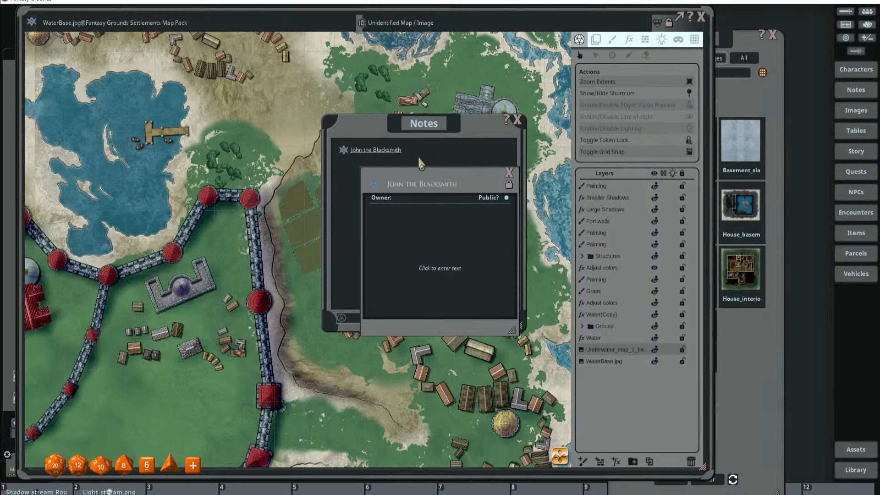
- Close the notes list and pin the blacksmith note to the small houses just southeast of the brown farm fields
left_click_drag(474, 125, 712, 139)
left_click_drag(394, 183, 506, 148)
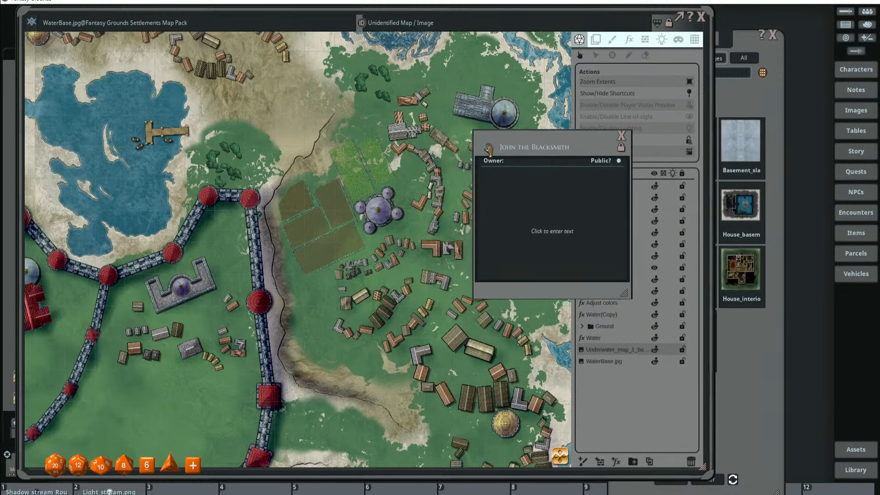
left_click_drag(596, 148, 519, 136)
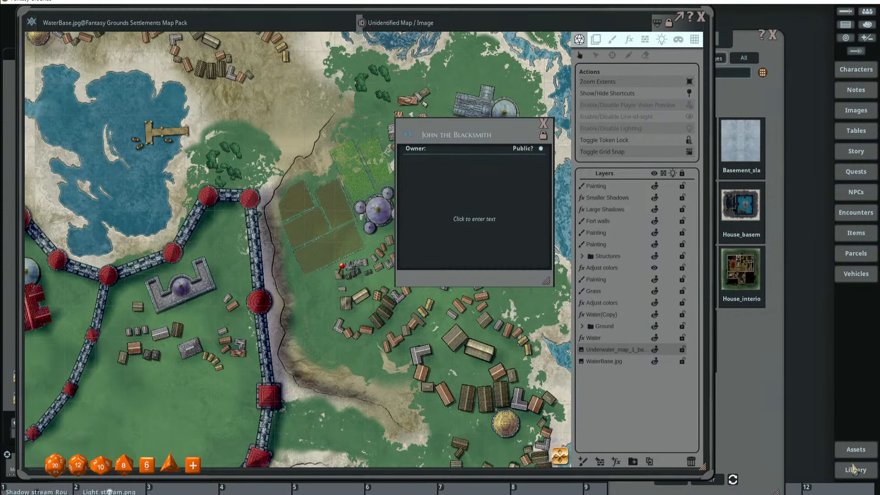
- Find the Smith_background map in the backgrounds folder of FG Interior Map Pack 2 and preview it
left_click(766, 73)
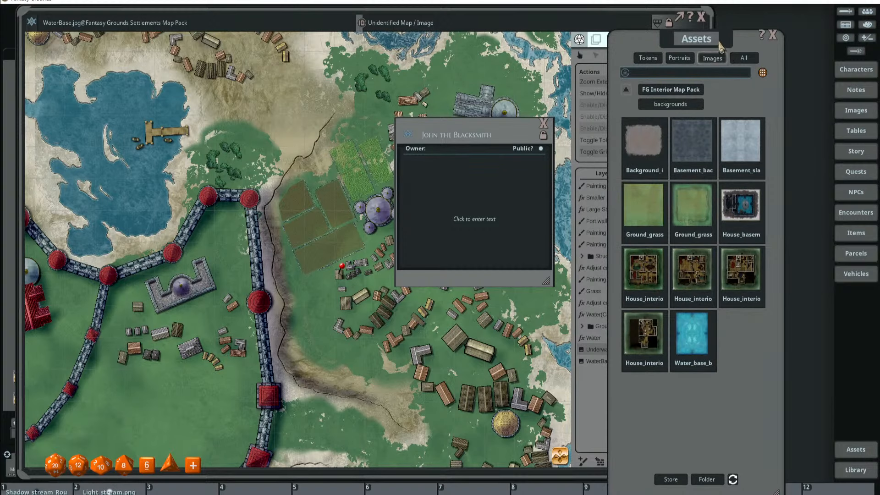
left_click_drag(719, 43, 762, 37)
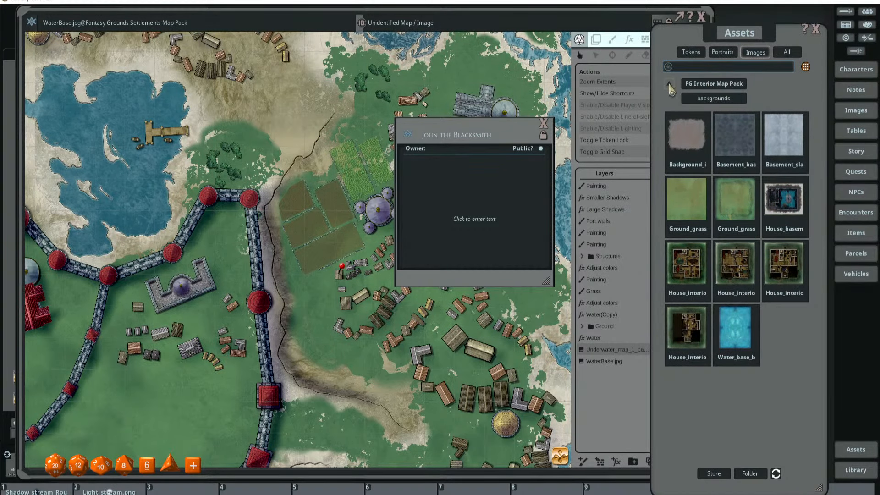
left_click(700, 85)
left_click(670, 84)
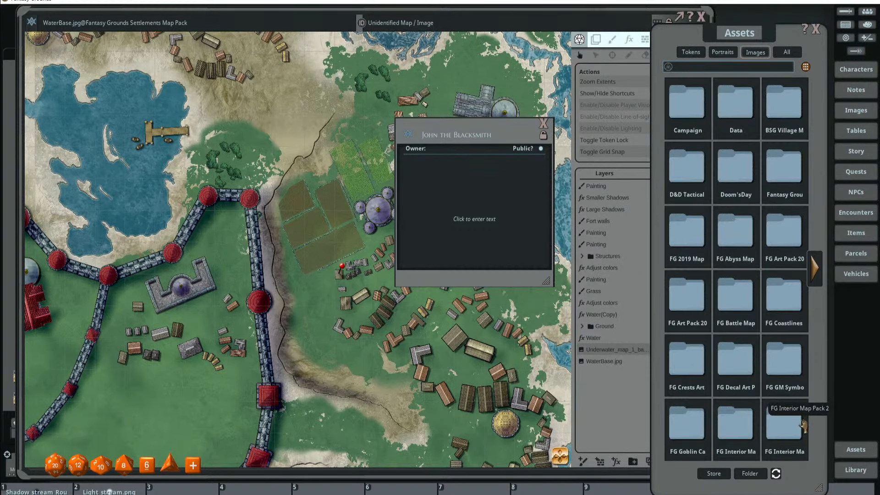
left_click(783, 433)
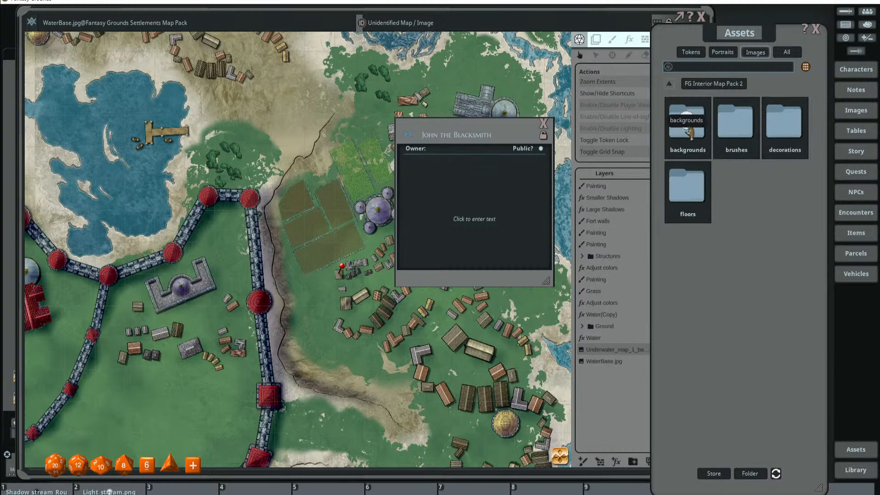
left_click(687, 120)
left_click(696, 150)
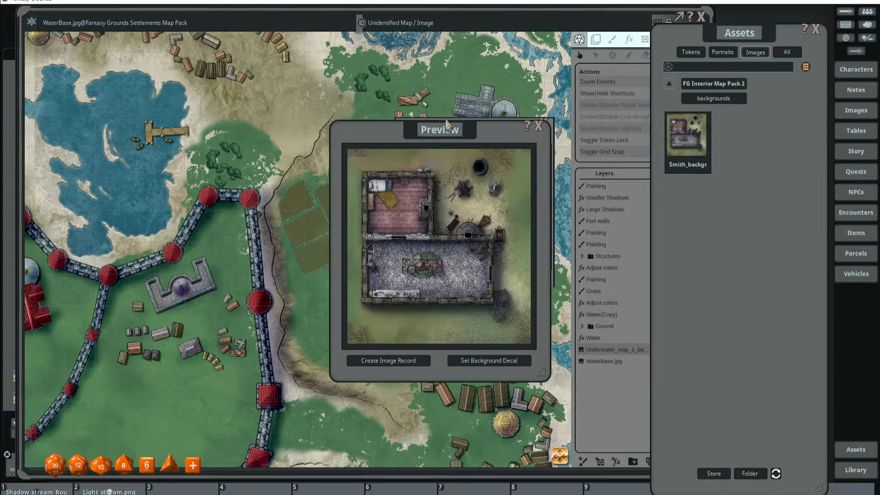
- Create an image record from the Smith_background preview and insert a link to it in the blacksmith note's text
left_click_drag(440, 131, 169, 94)
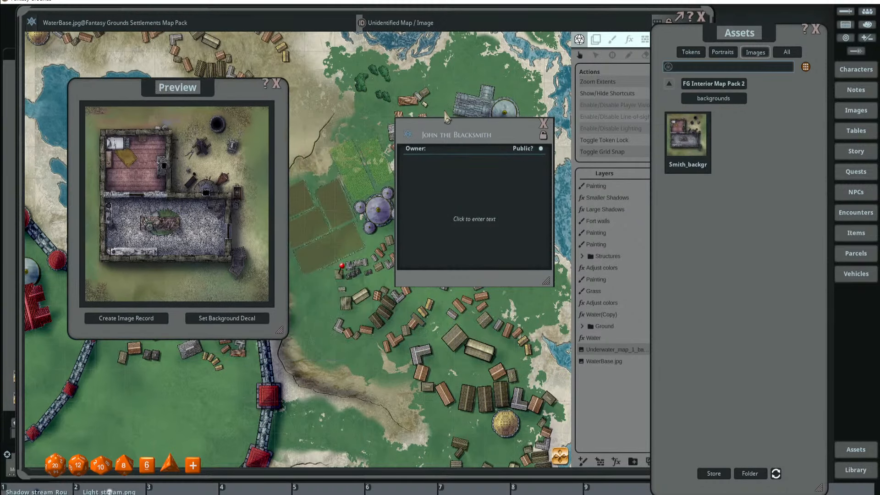
left_click(117, 320)
left_click_drag(392, 120, 643, 81)
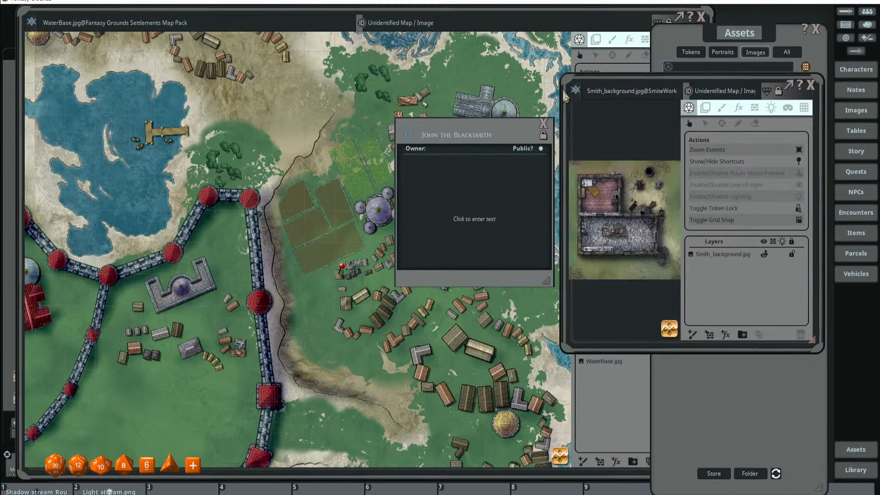
left_click_drag(510, 148, 438, 187)
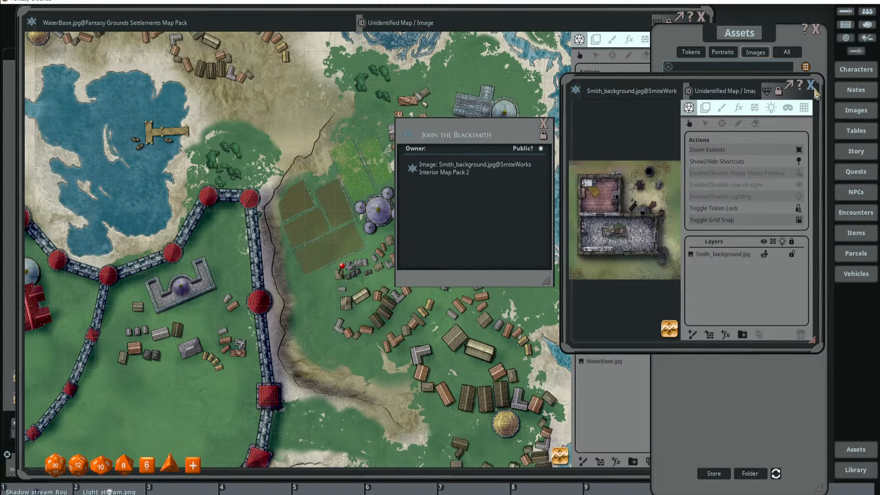
- Close the Smith_background map, the blacksmith note and the Assets window
left_click(811, 85)
left_click_drag(484, 134, 332, 124)
left_click_drag(452, 122, 295, 120)
left_click(386, 122)
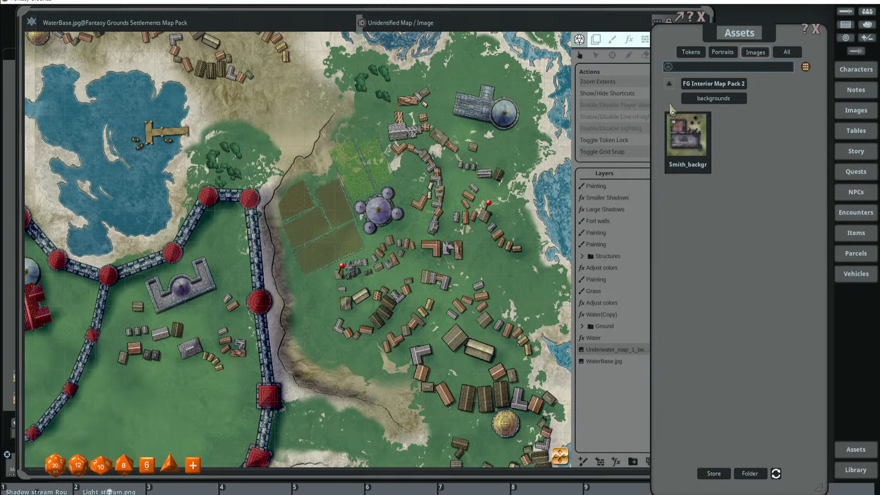
left_click(816, 29)
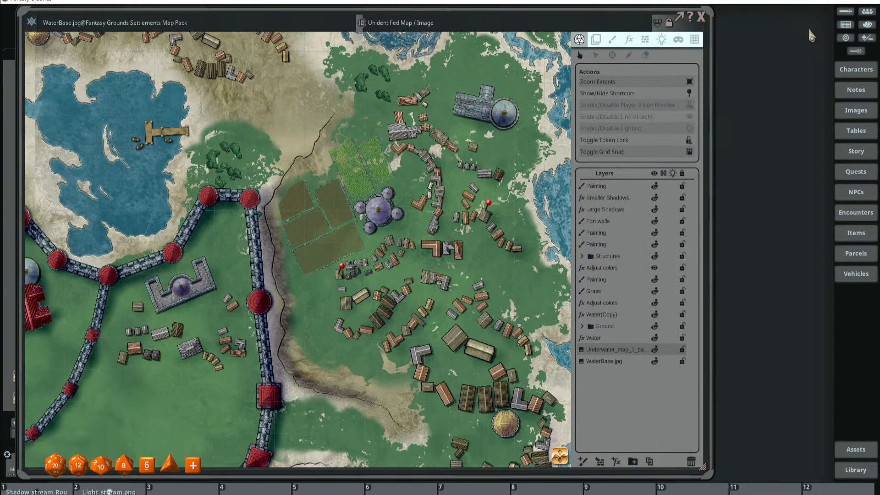
- Open the blacksmith note from its map pin, view the linked smithy map enlarged, and close that map
double_click(342, 267)
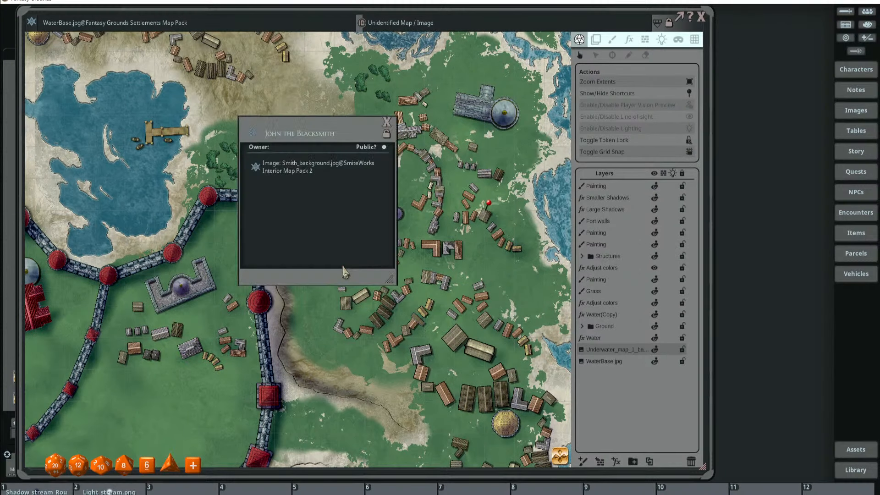
left_click(255, 170)
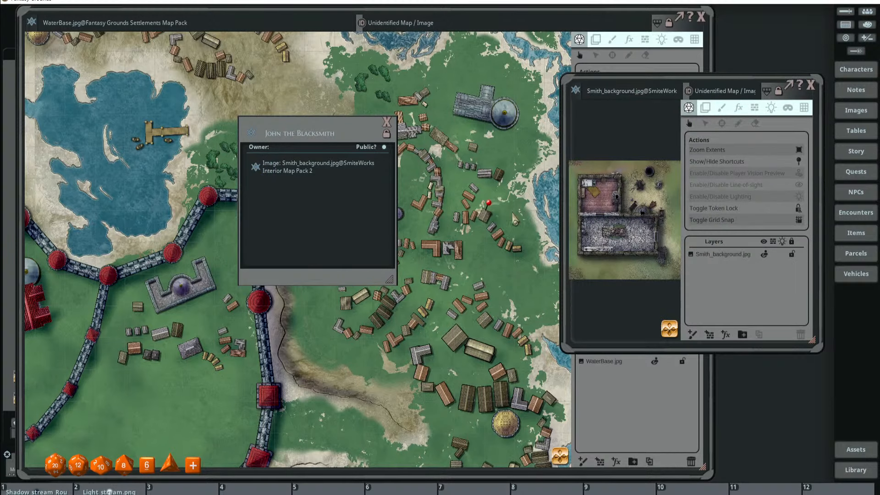
left_click_drag(686, 96, 227, 64)
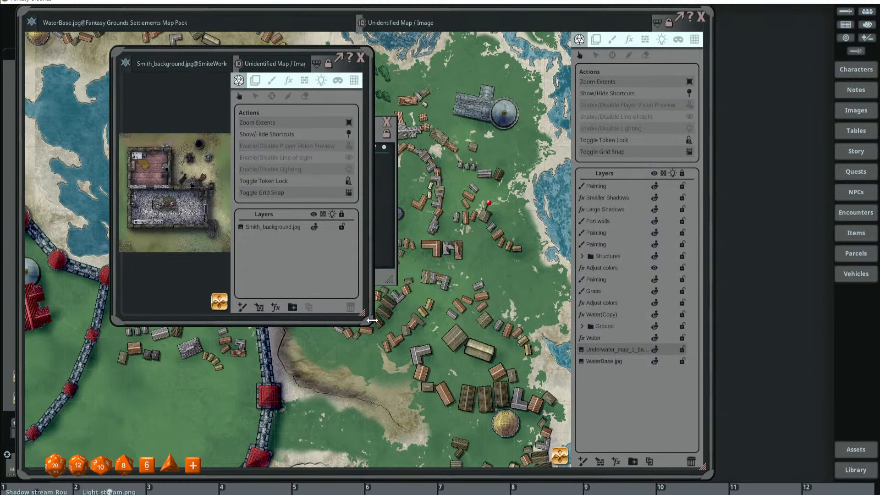
left_click_drag(372, 324, 692, 389)
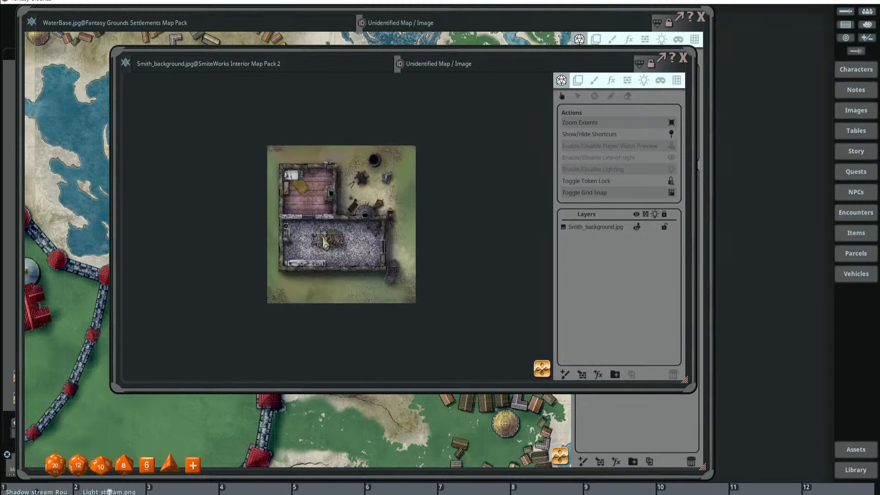
scroll(343, 209, "up", 5)
scroll(343, 208, "down", 3)
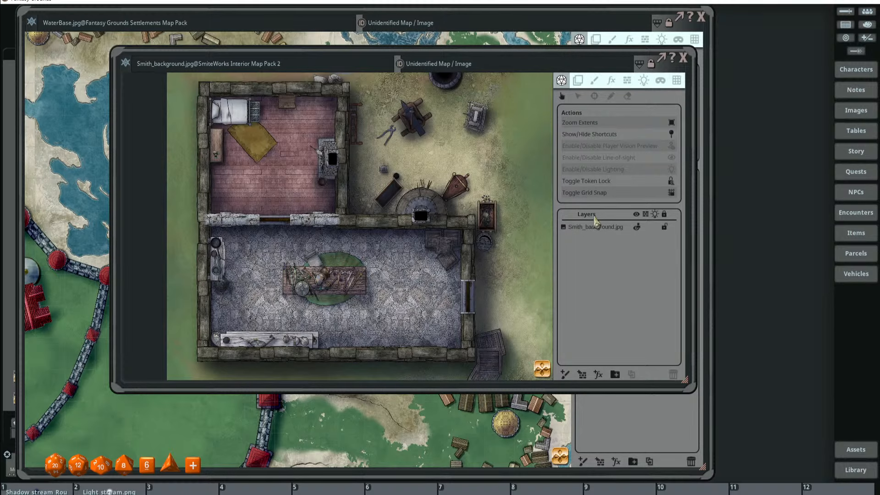
left_click(683, 58)
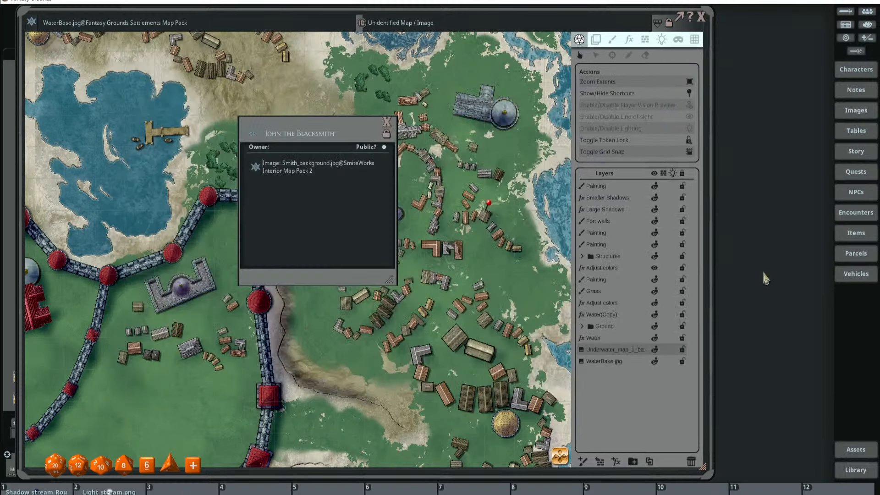
- Assign two Burning_hands 15' cone images from the FG Spell Templates decorations folder to hotkey slots 6 and 7
left_click(856, 450)
left_click_drag(721, 37, 726, 18)
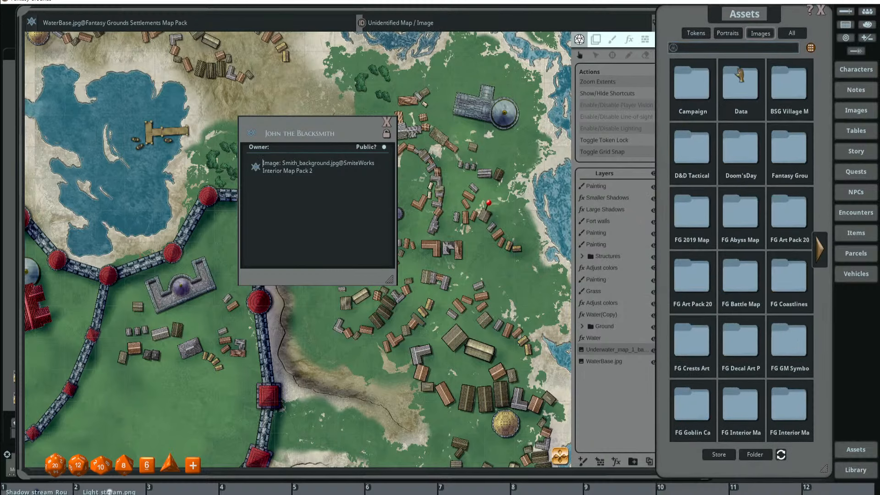
left_click(819, 250)
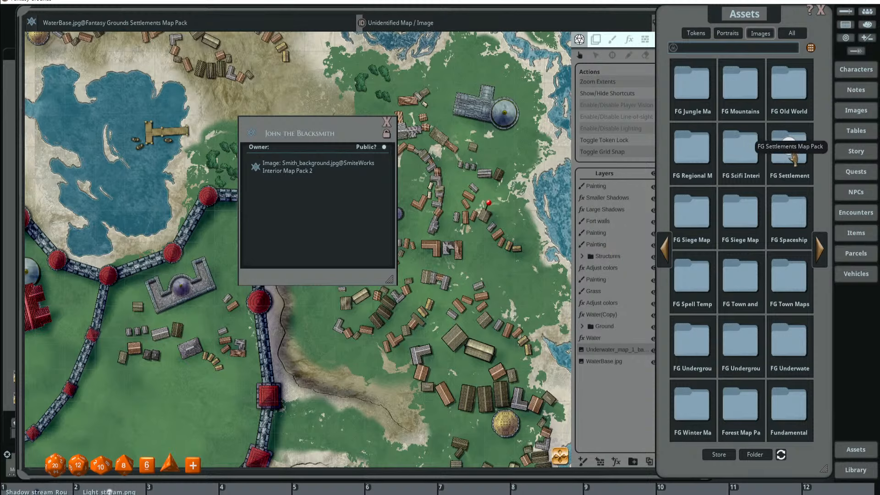
left_click(701, 281)
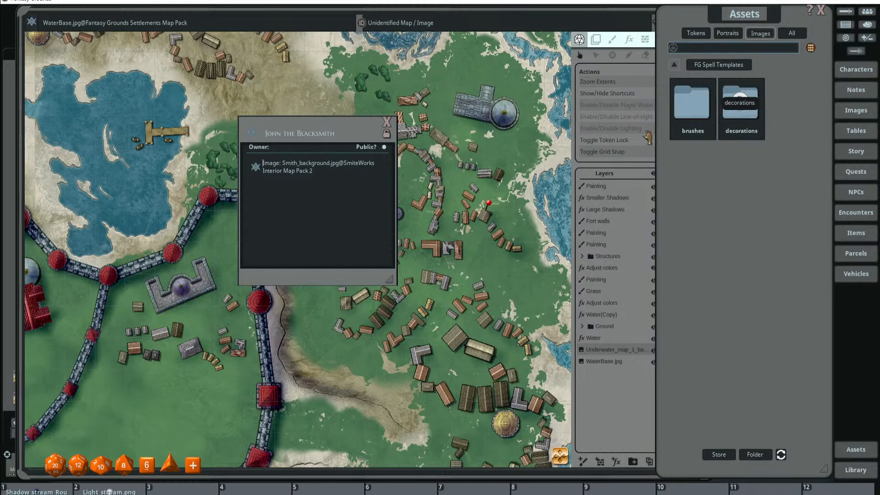
left_click_drag(678, 204, 401, 491)
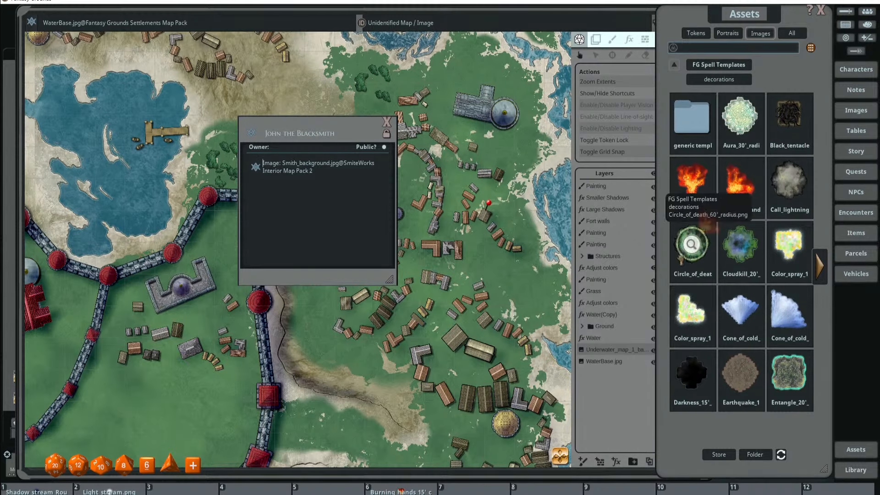
mouse_move(691, 190)
left_mouse_down()
mouse_move(463, 484)
mouse_move(472, 490)
left_mouse_up()
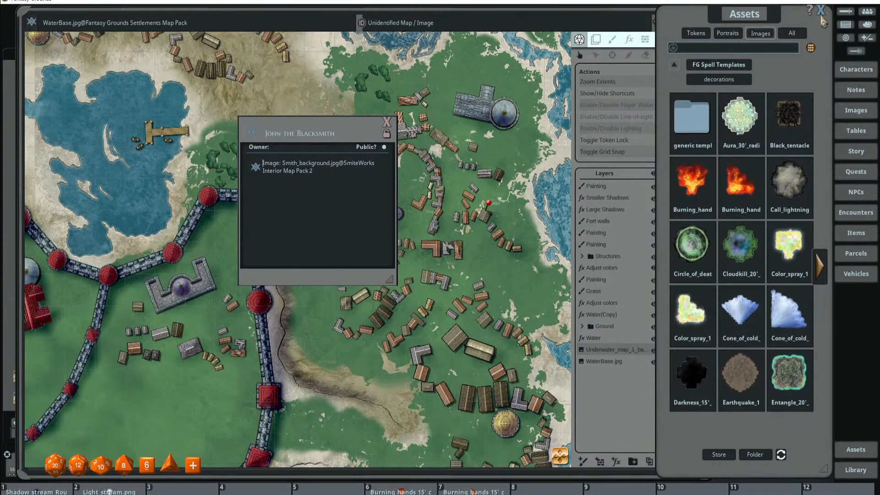
- Close the Assets window and the blacksmith note to clear the settlement map
left_click(820, 13)
left_click_drag(324, 120, 454, 114)
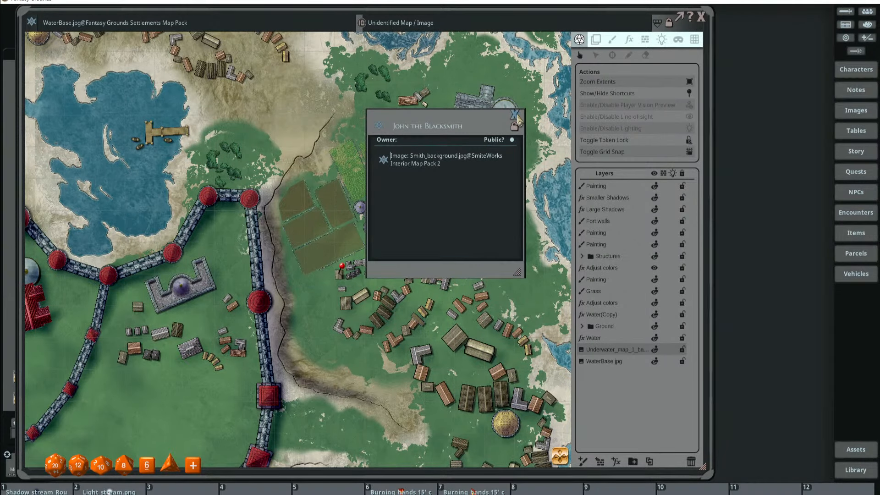
left_click(515, 115)
- Place the slot 6 fire image over the brown farm fields and the slot 7 fire image over the houses to the southeast
scroll(514, 119, "down", 5)
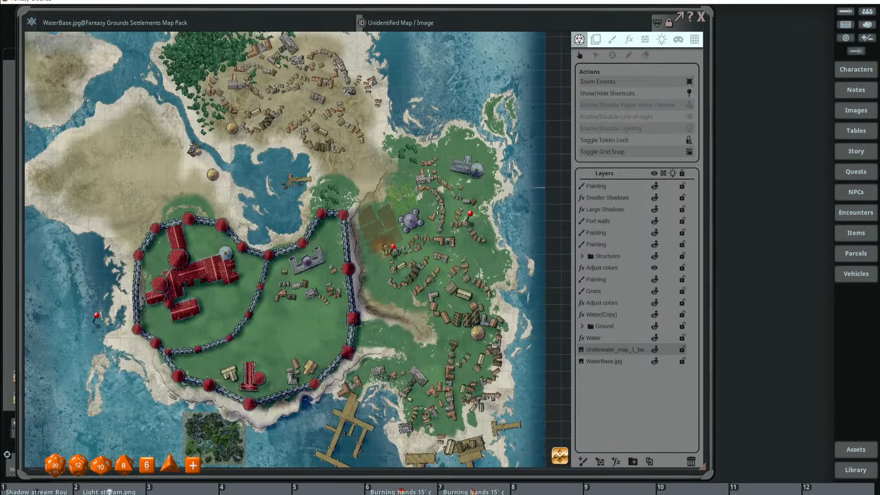
left_click_drag(383, 246, 382, 246)
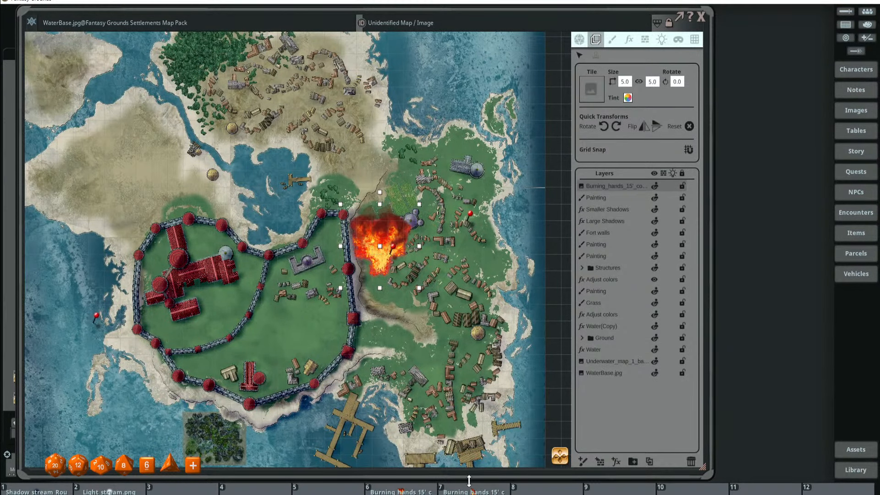
left_click_drag(472, 491, 466, 288)
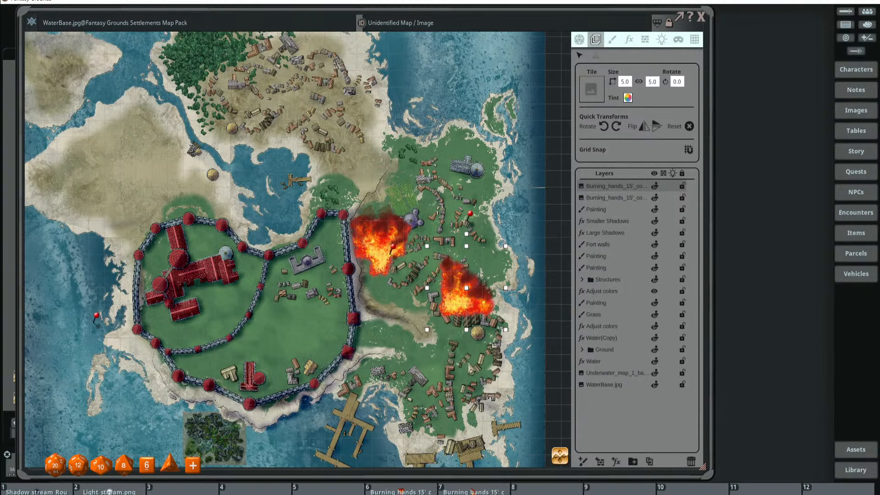
- Move the map window clear of the chat area and view the hotkey bar's alternate slot sets for each modifier combination
left_click_drag(500, 15, 567, 16)
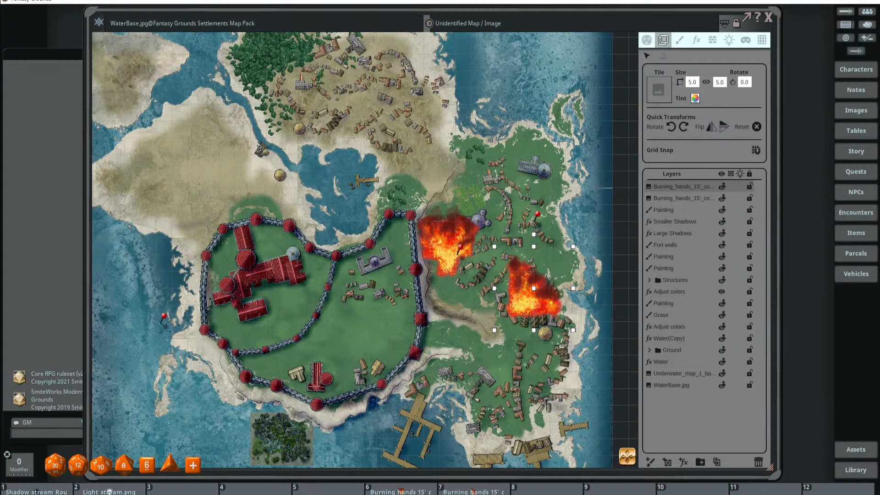
key("ctrl")
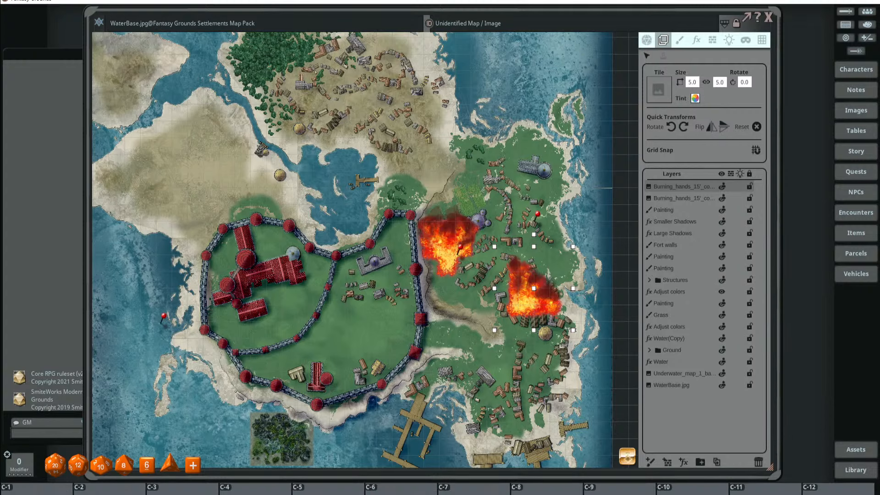
key("alt")
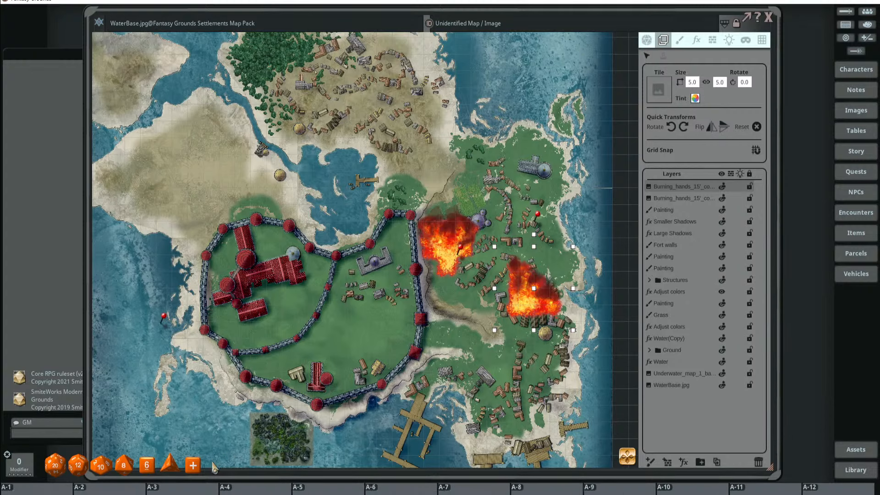
key("shift")
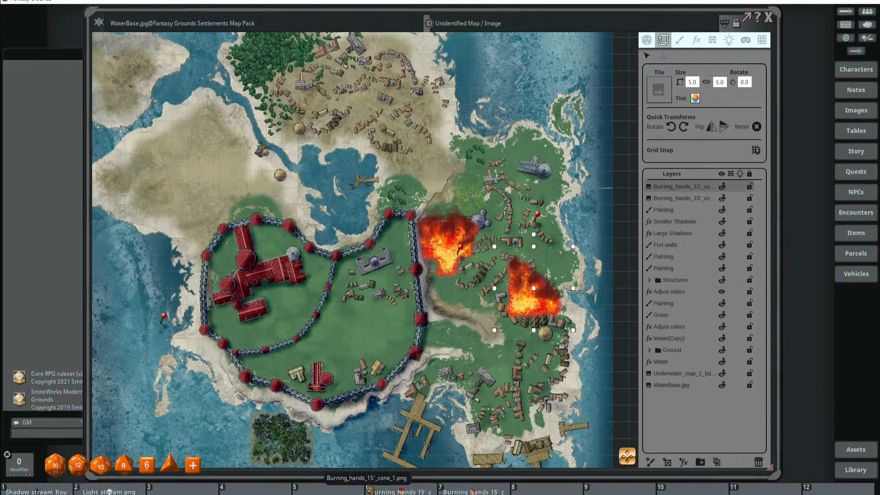
key("ctrl+shift")
key("alt+shift")
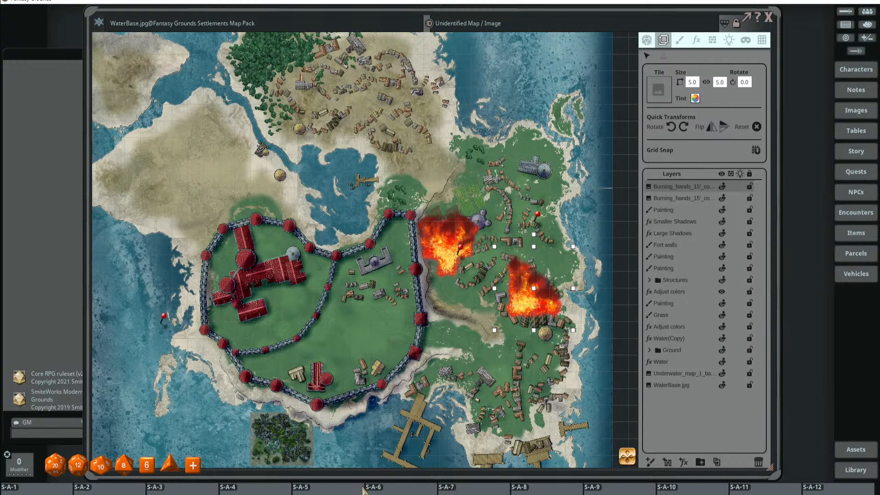
key("ctrl")
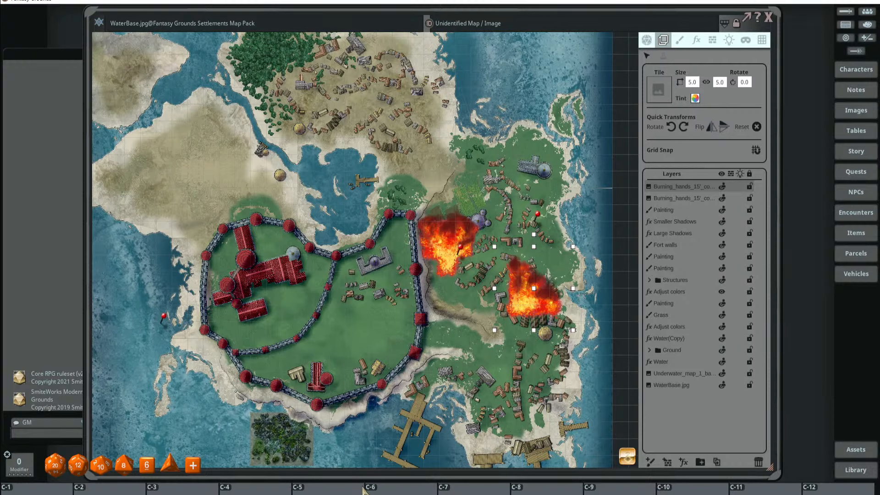
key("ctrl+shift+alt")
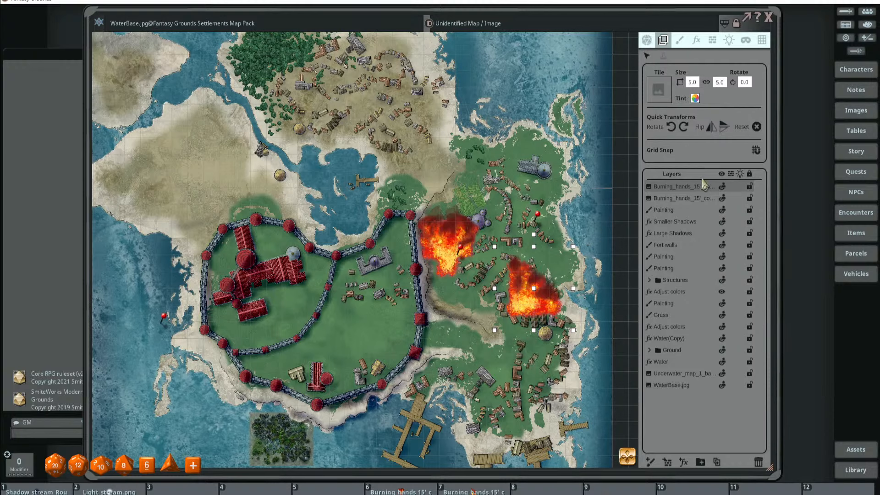
- Delete both Burning_hands layers and return the settlement map from layer editing to its general actions mode
left_click(758, 463)
left_click(758, 464)
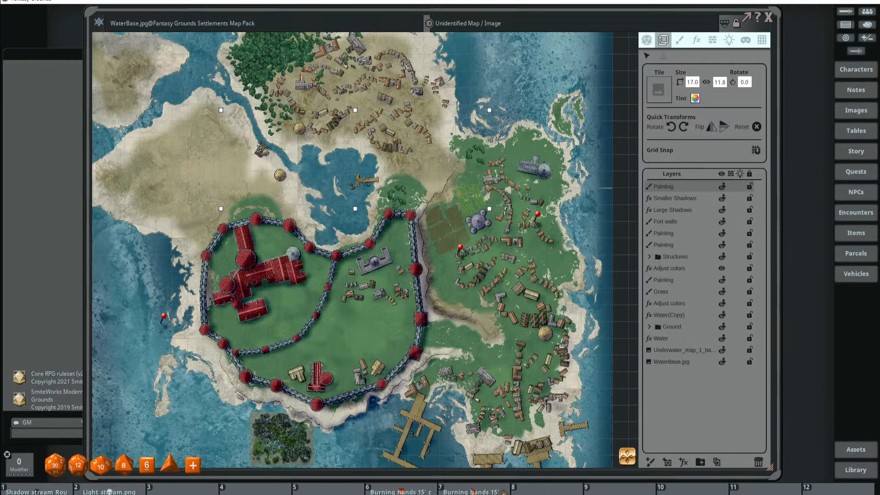
left_click(539, 218)
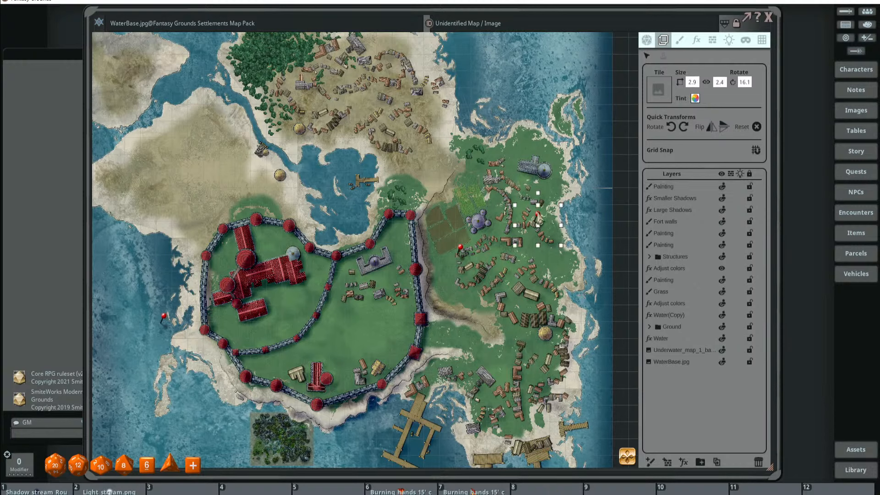
left_click(647, 39)
scroll(527, 188, "up", 3)
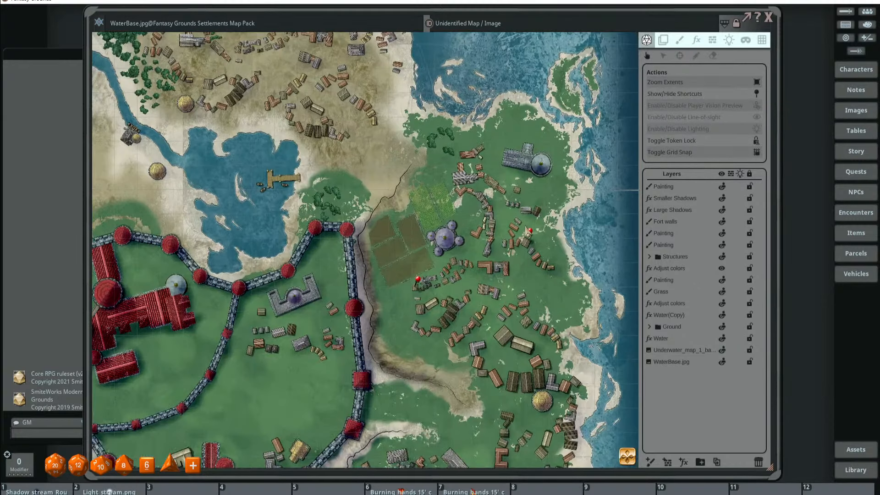
- Assign the pinned story The House with the Map to hotkey slot 10 and reopen it from that slot
double_click(528, 230)
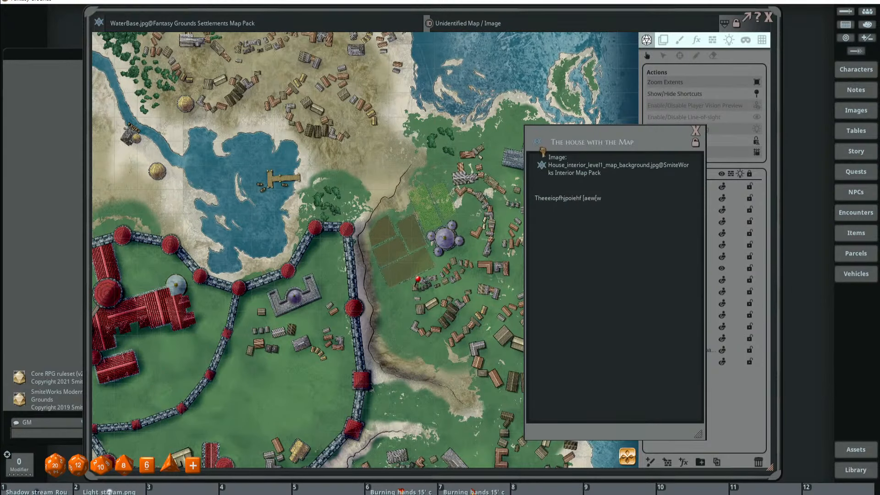
left_click_drag(542, 151, 688, 486)
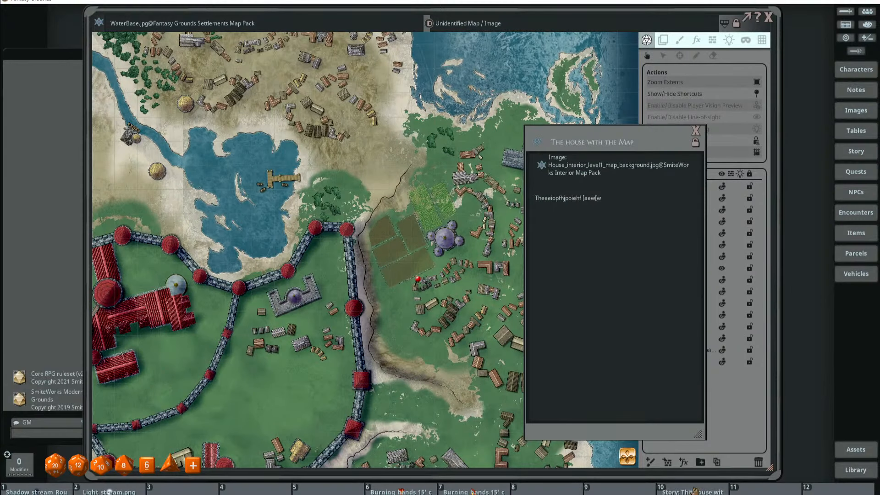
left_click(695, 131)
left_click(701, 487)
- Assign the story's linked house interior map to hotkey slot 9, test the slot, and close the map and story windows
left_click(542, 165)
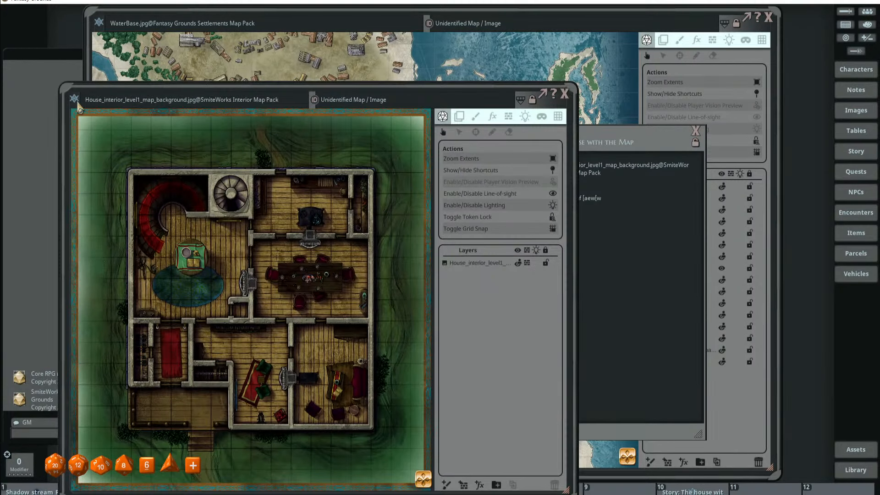
left_click_drag(75, 99, 620, 489)
left_click(565, 94)
left_click(640, 488)
left_click(563, 94)
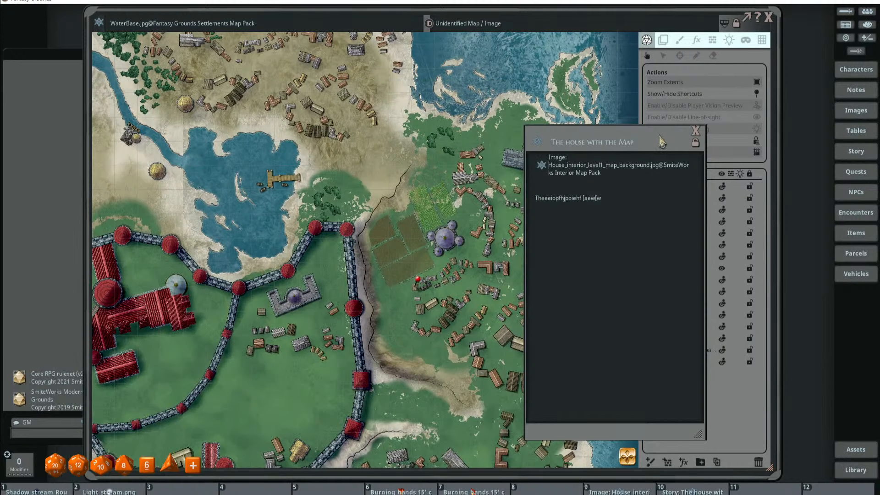
left_click(695, 131)
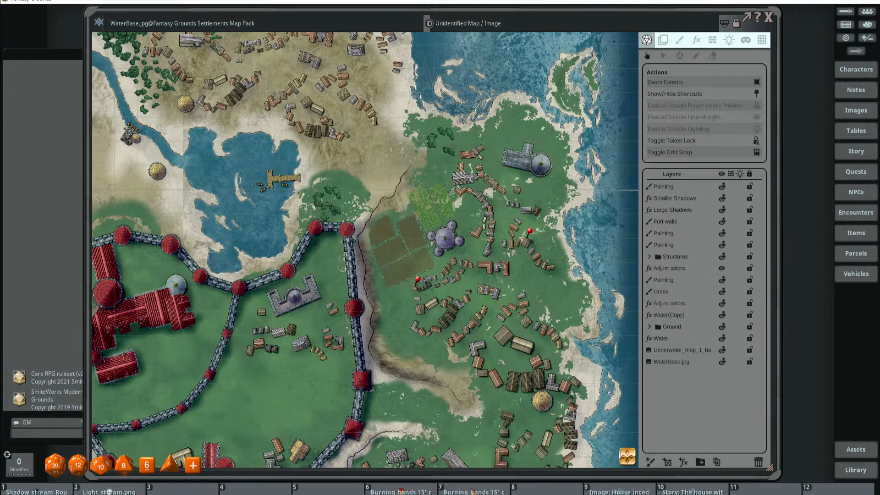
- Clear hotkey slots 6, 7, 9 and 10
right_click(398, 489)
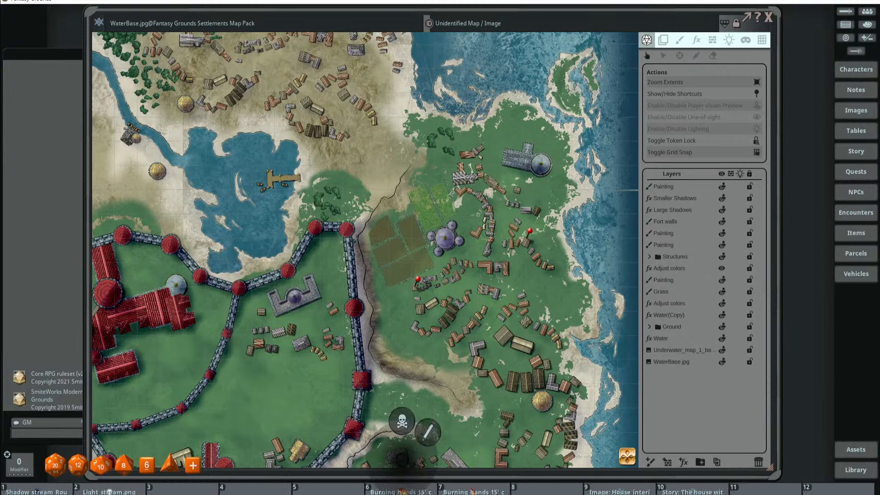
left_click(402, 422)
right_click(464, 489)
left_click(466, 421)
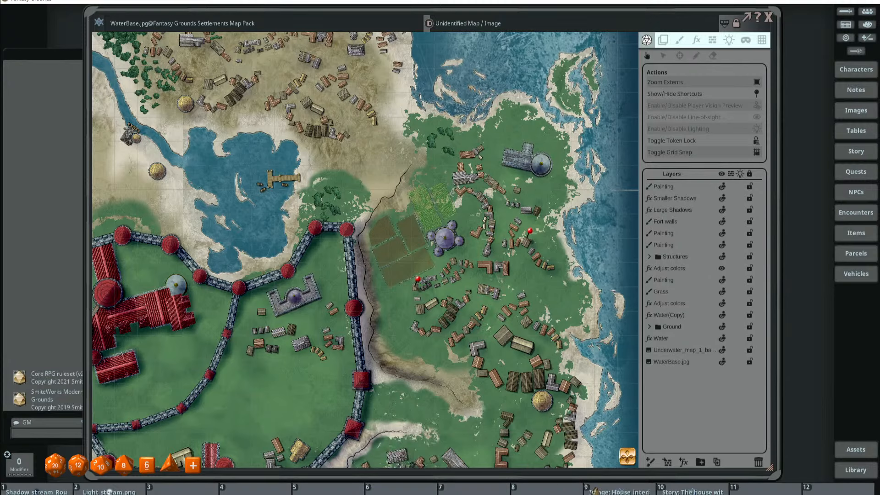
right_click(594, 489)
left_click(596, 420)
right_click(692, 489)
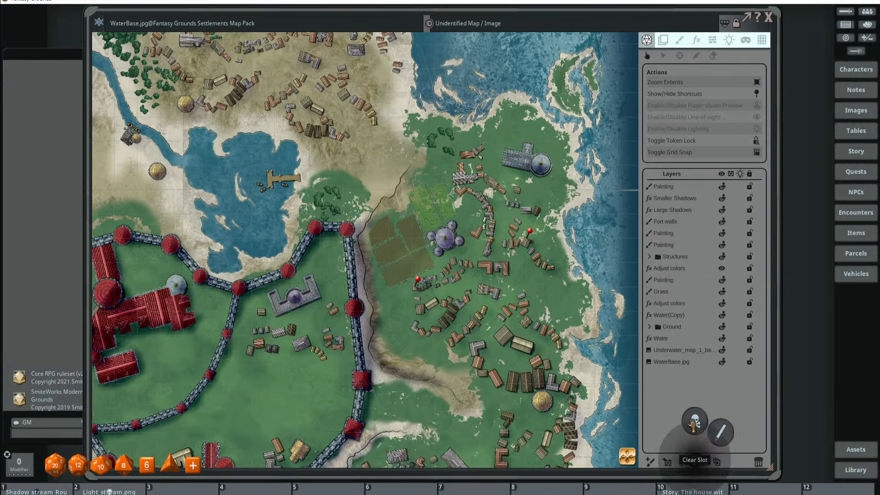
left_click(693, 421)
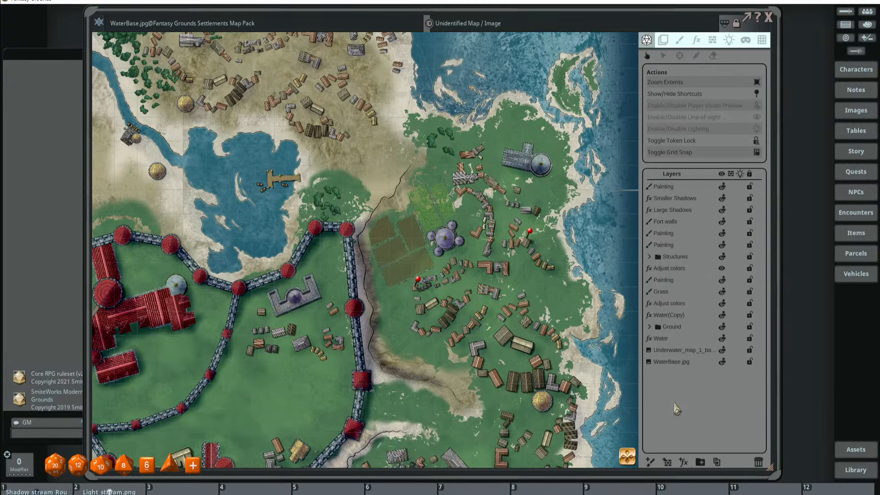
- Open the player character's sheet from the character list and place it over the walled castle area of the map
left_click(856, 69)
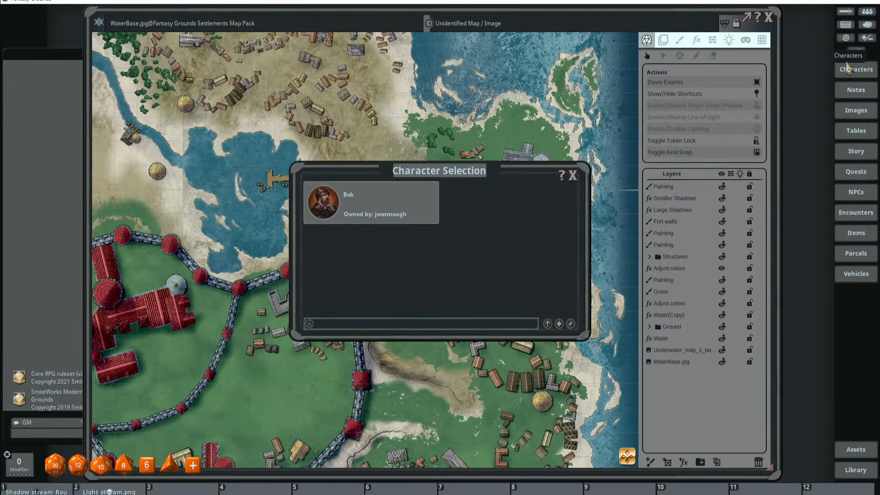
left_click_drag(440, 188, 425, 148)
double_click(309, 162)
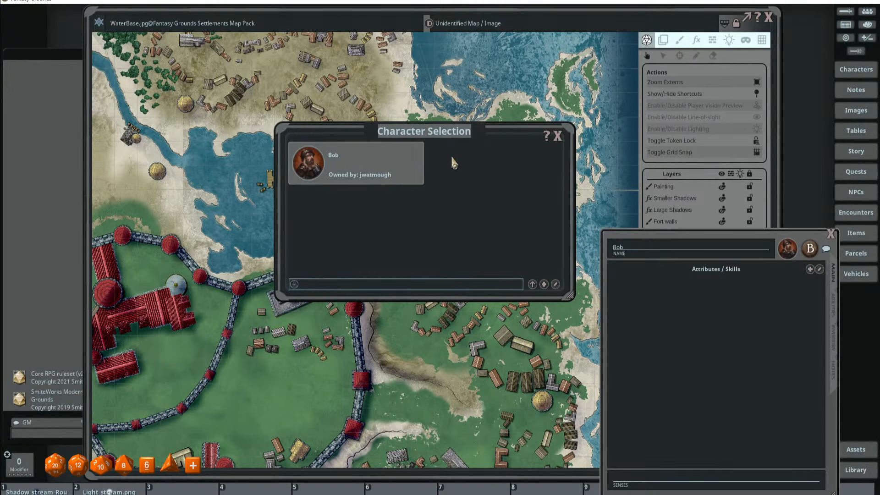
left_click_drag(683, 246, 232, 187)
left_click(557, 136)
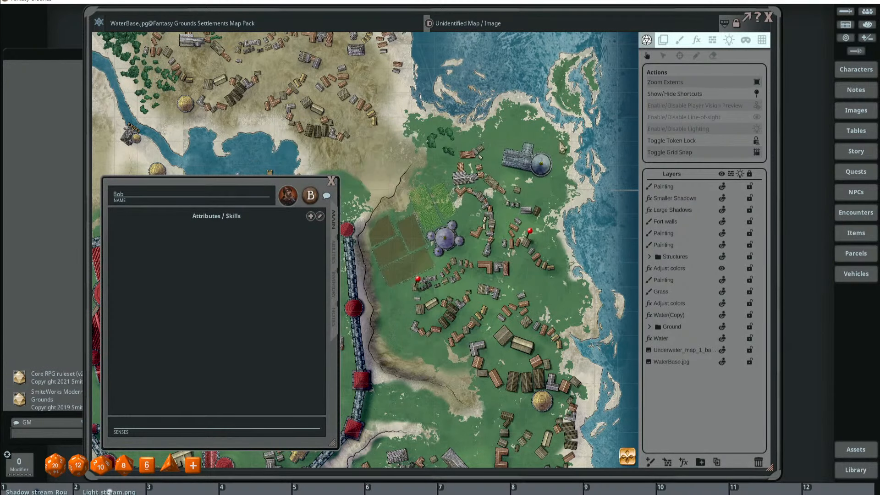
left_click(847, 476)
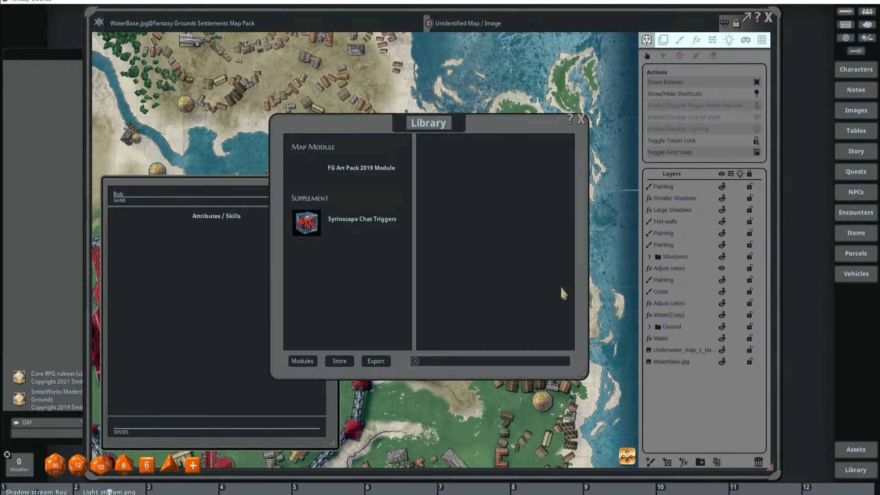
left_click(582, 121)
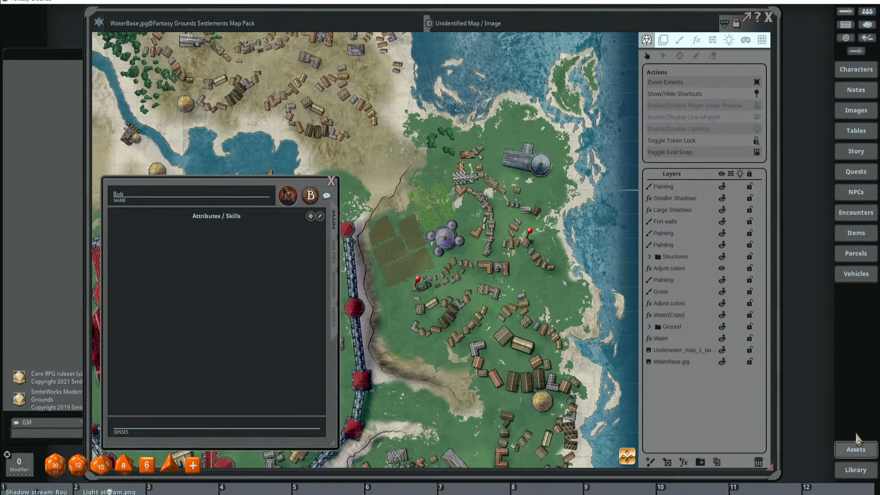
- Open the Animal Pogs folder among the token assets and shift the Assets window inward over the map
left_click(855, 450)
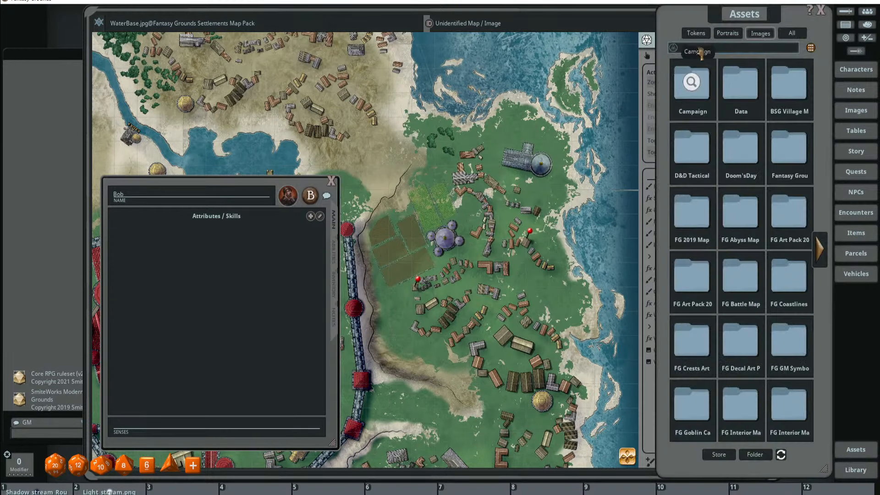
left_click(696, 33)
left_click_drag(738, 16, 679, 21)
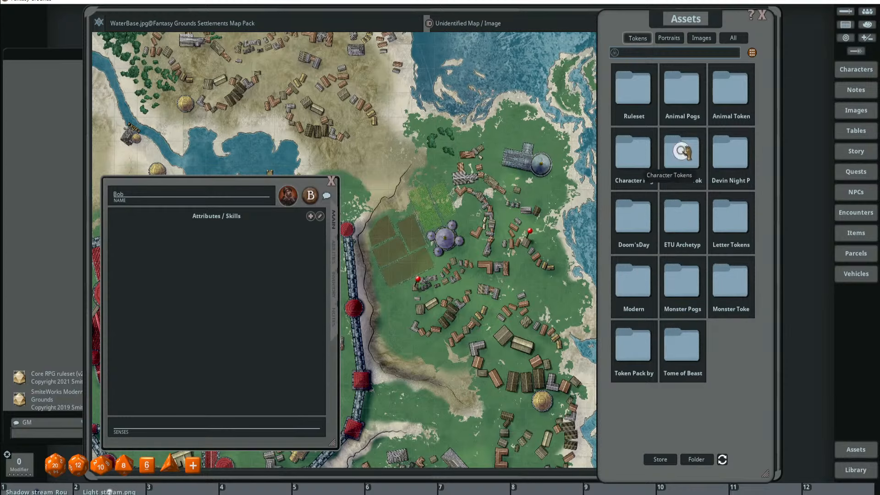
left_click(729, 89)
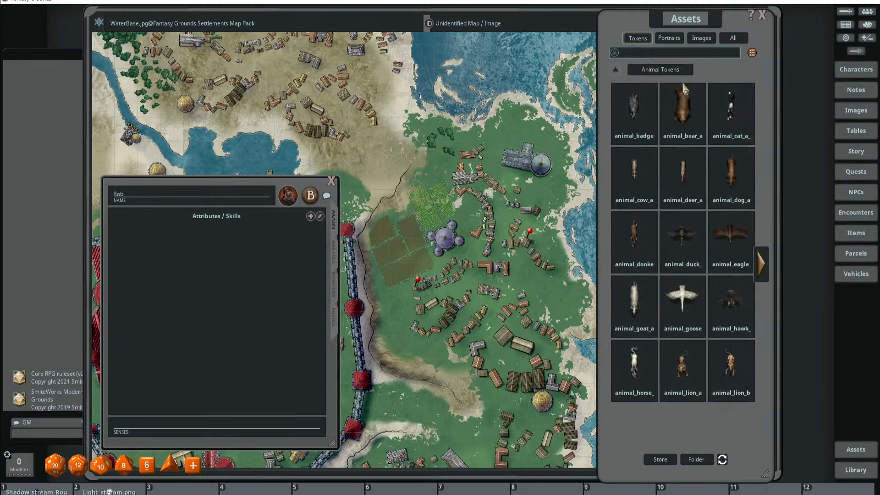
left_click(616, 70)
left_click(683, 105)
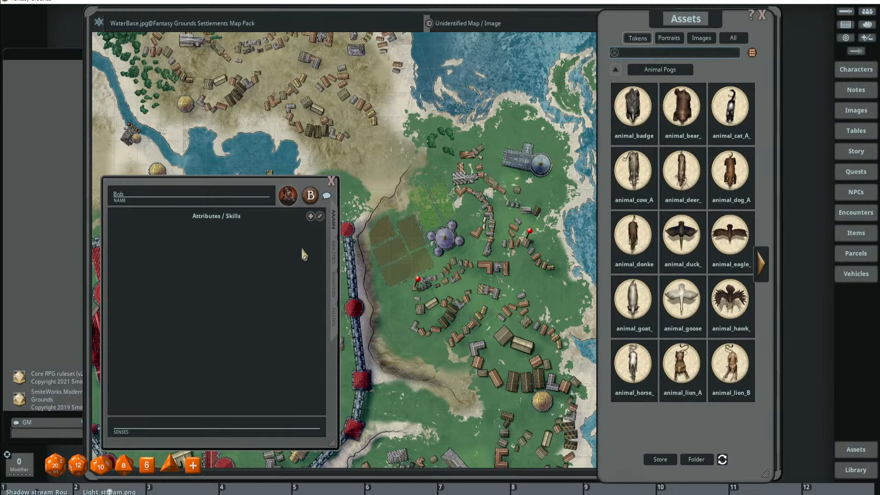
- Assign the bear pog to hotkey slot 8 and the duck pog to slot 9, and close the Assets window
left_click_drag(214, 186, 259, 176)
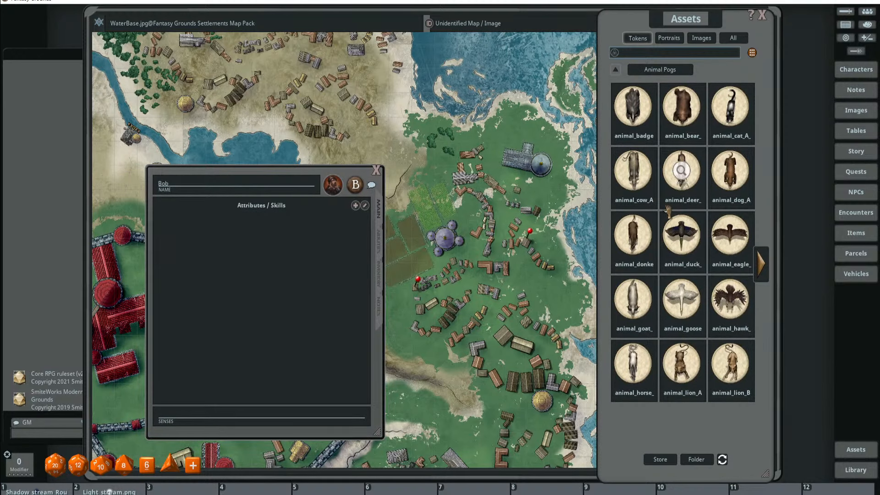
left_click_drag(613, 227, 547, 487)
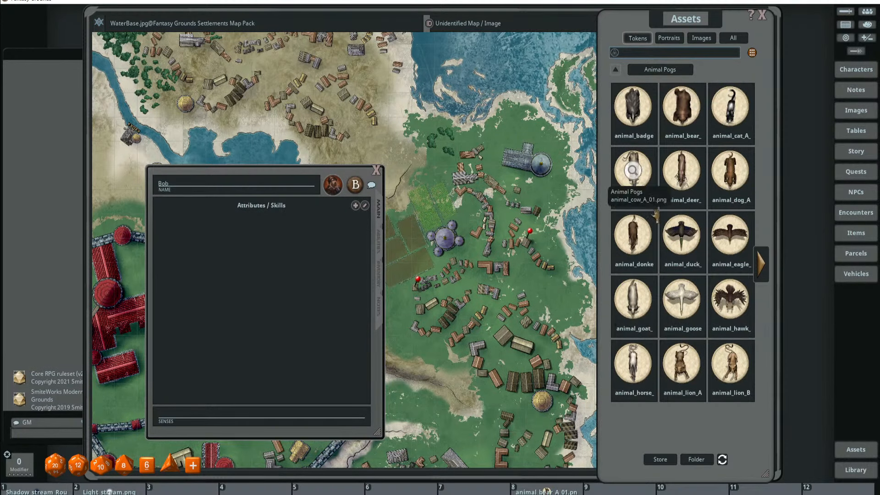
left_click_drag(682, 233, 604, 487)
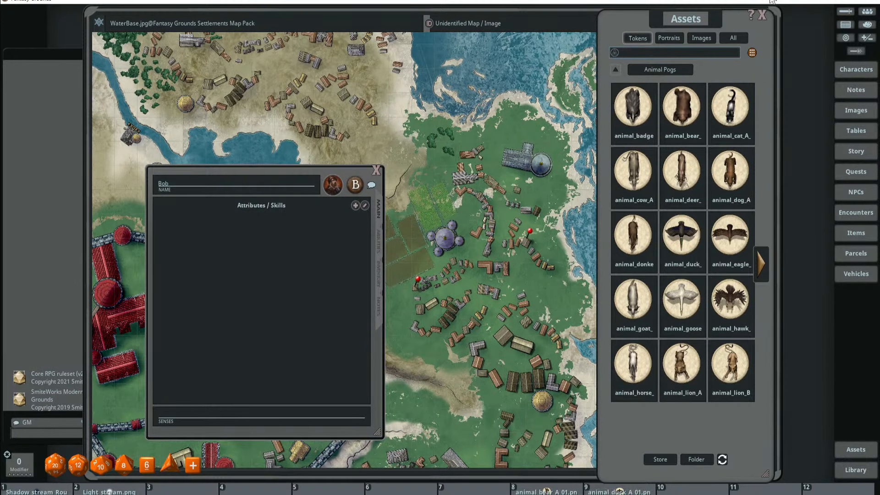
left_click(762, 16)
- Set the player character's token to the bear pog from hotkey slot 8
left_click_drag(324, 173, 369, 91)
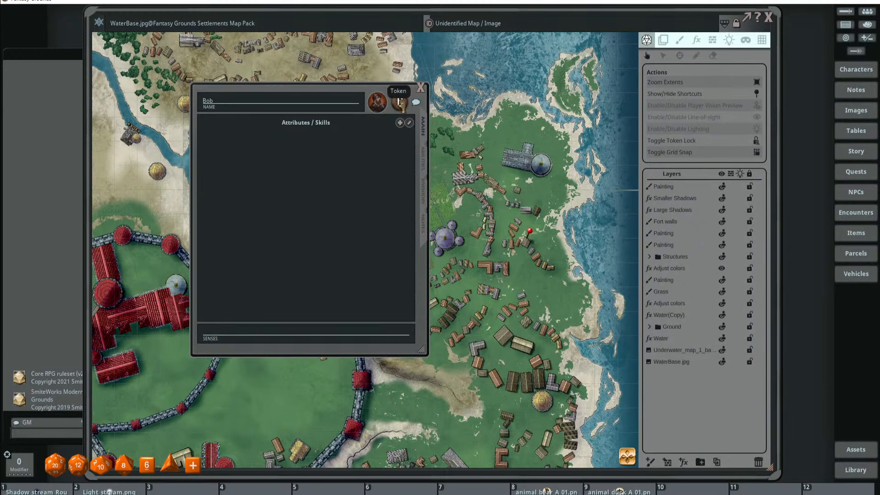
left_click_drag(540, 490, 296, 119)
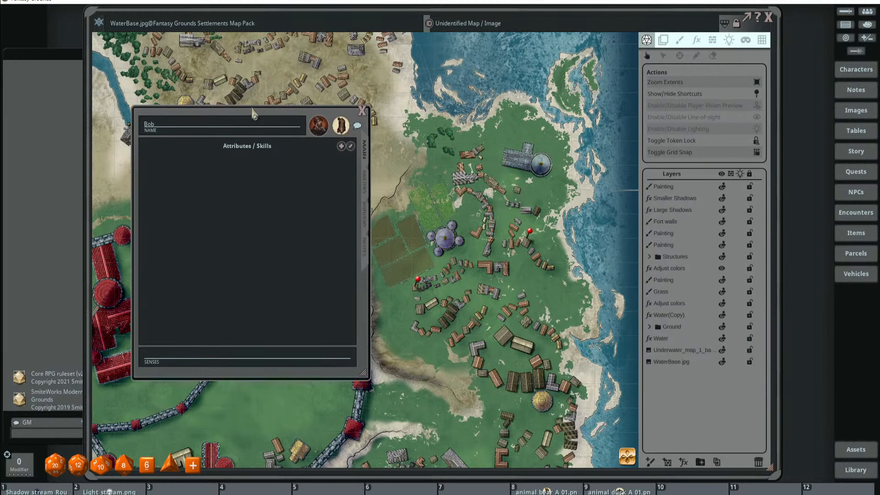
left_click_drag(262, 116, 305, 121)
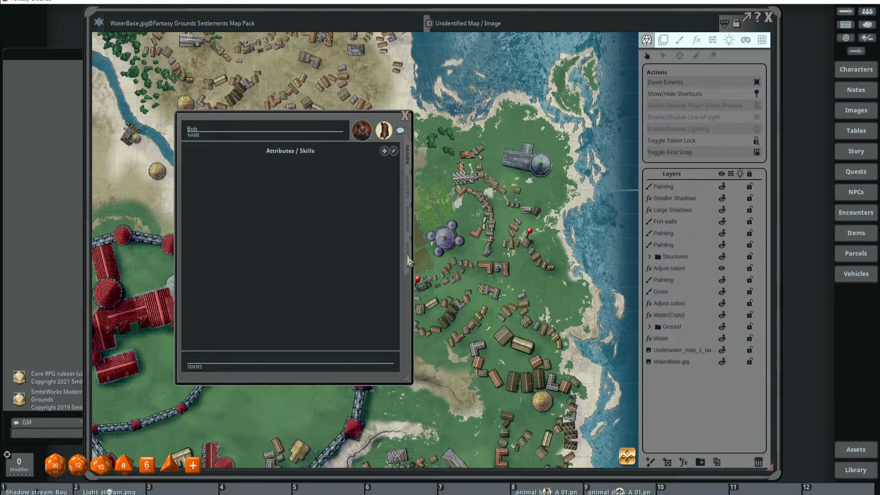
- Add a blank ability to the player character's sheet and view its paragraph formatting options in the ability window
left_click(407, 188)
right_click(310, 198)
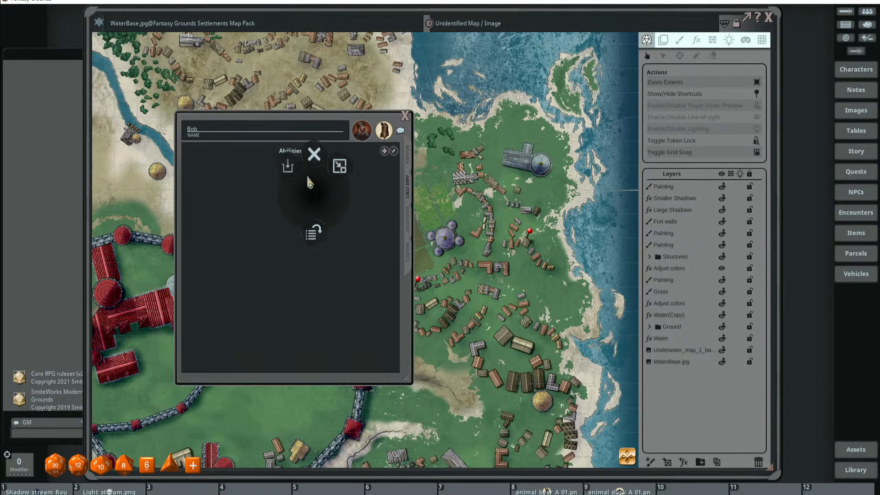
left_click(317, 237)
left_click(284, 165)
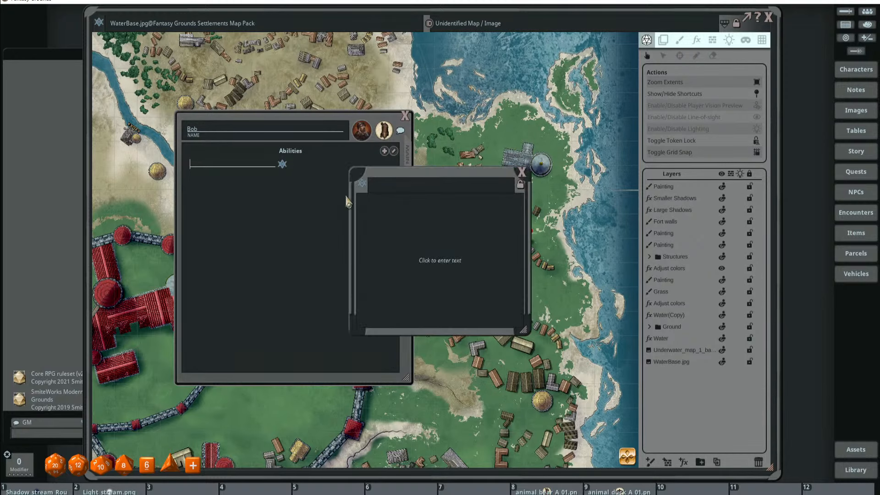
left_click_drag(395, 174, 326, 173)
right_click(367, 214)
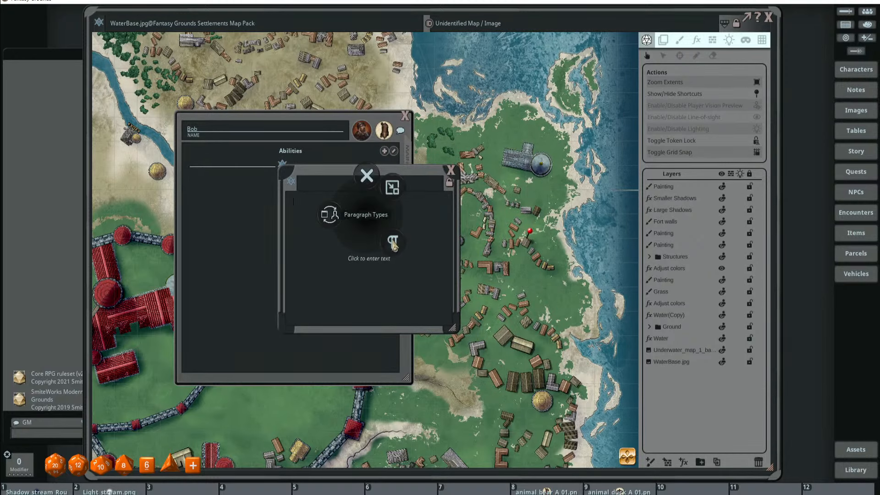
left_click(391, 241)
left_click(343, 212)
left_click(450, 170)
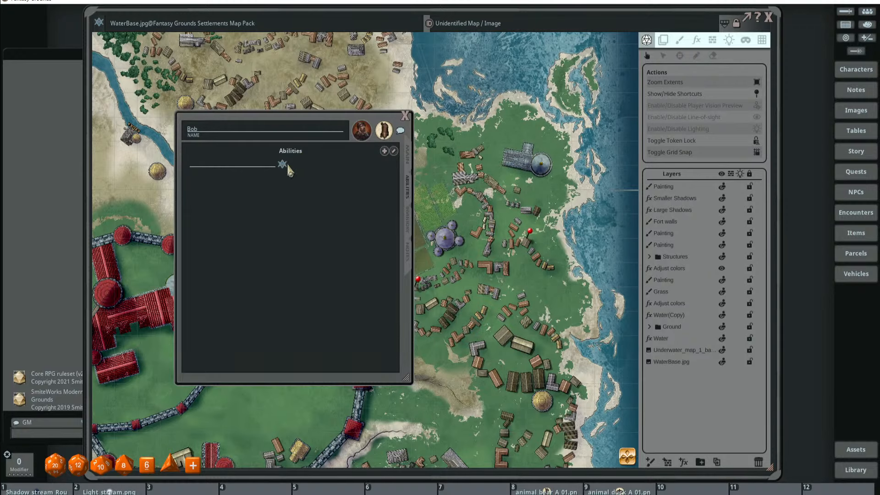
- Assign the blank ability to hotkey slot 7 and close the ability window and character sheet
left_click(283, 165)
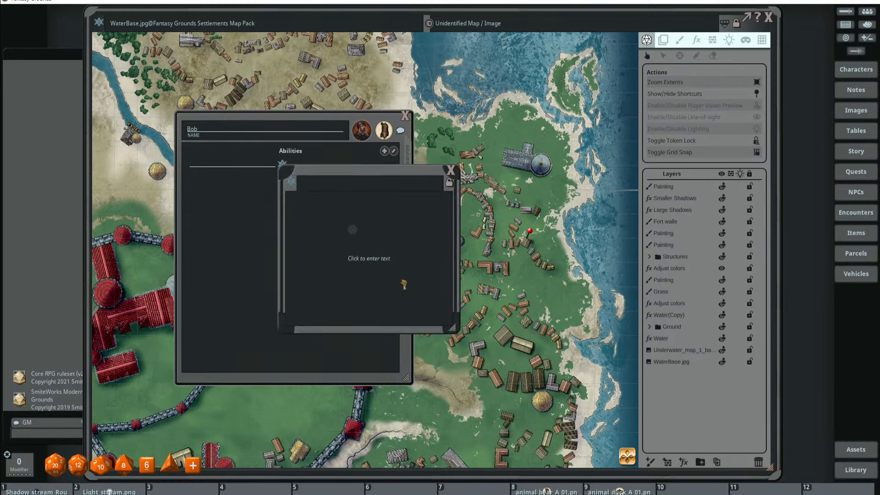
left_click(451, 170)
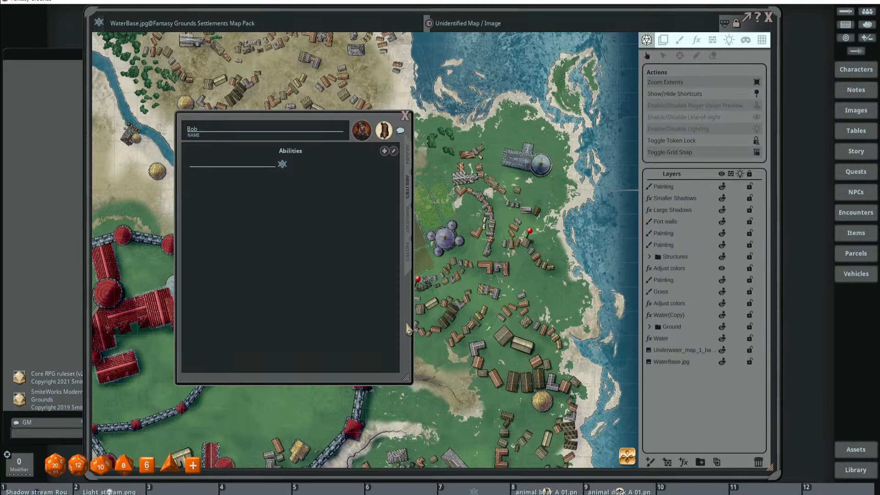
left_click(406, 115)
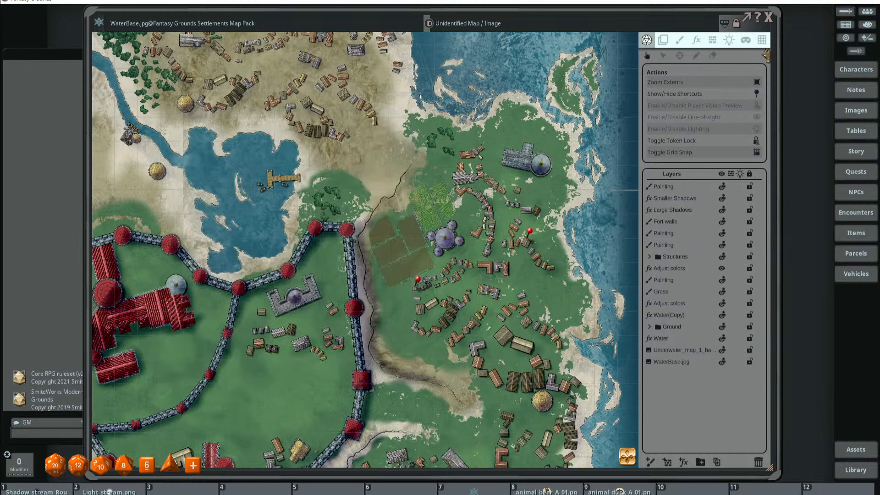
- Use the slot 9 duck token for the player character in the combat tracker and on the lake, and remove it from the map
left_click(846, 11)
left_click(692, 106)
left_click_drag(708, 117, 359, 123)
left_click_drag(619, 491, 251, 251)
scroll(282, 254, "up", 2)
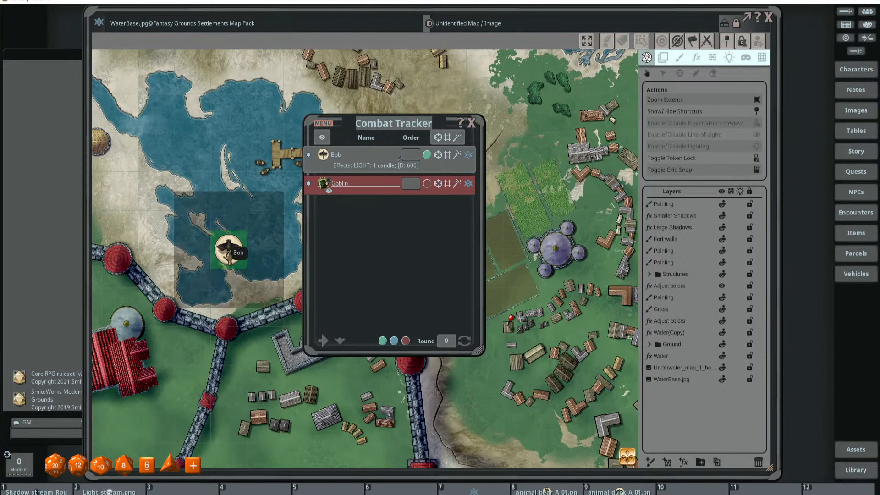
right_click(225, 211)
scroll(224, 210, "down", 4)
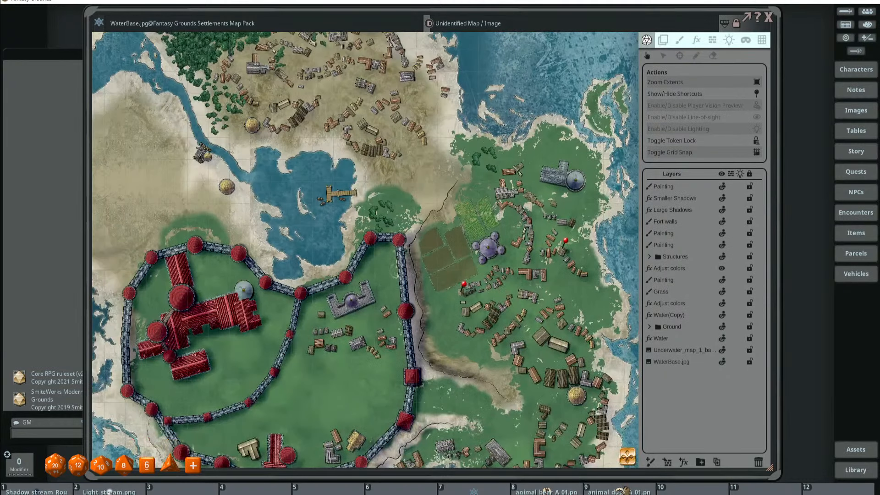
- Clear the duck and bear tokens from hotkey slots 9 and 8
right_click(624, 491)
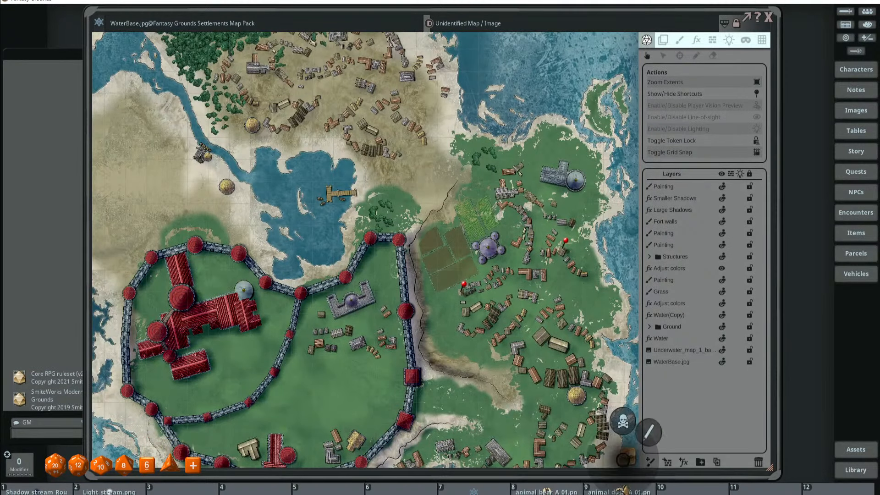
left_click(622, 420)
right_click(556, 492)
left_click(555, 422)
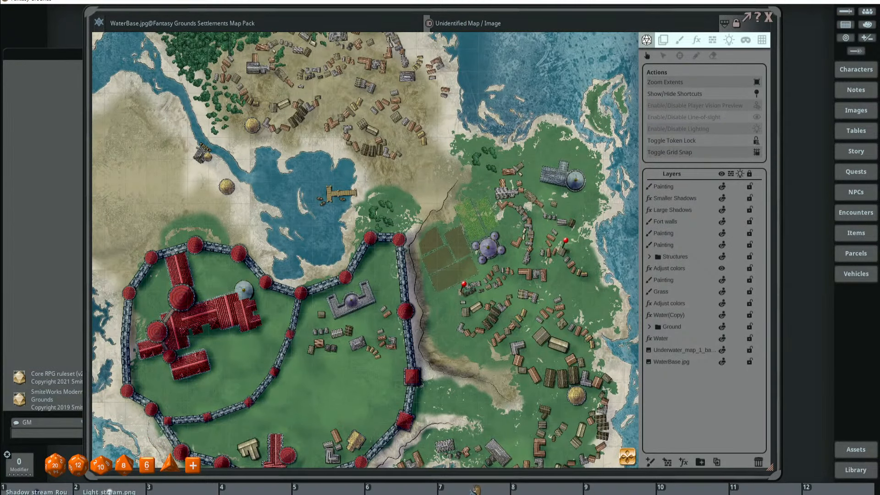
- Clear the item from hotkey slot 7
right_click(474, 492)
left_click(473, 423)
scroll(542, 302, "down", 4)
left_click_drag(500, 297, 482, 236)
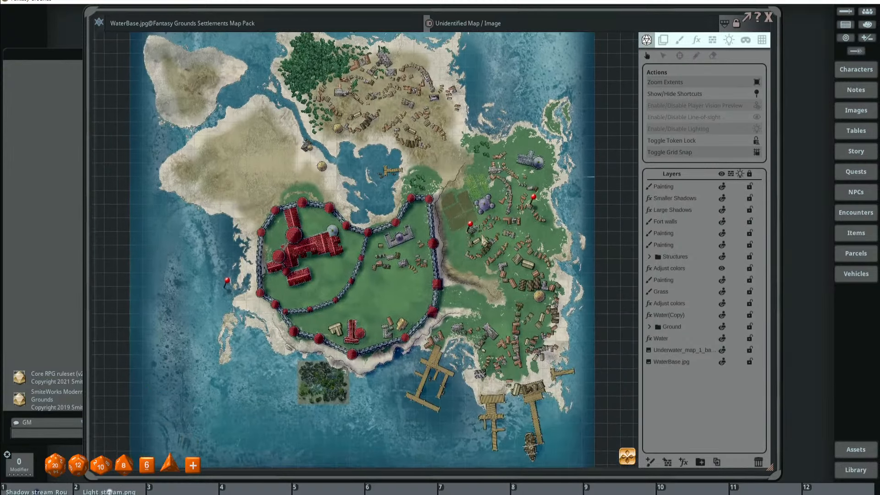
- Examine how the underwater map piece off the southern coast blends into the settlement map at different magnifications
scroll(485, 239, "down", 1)
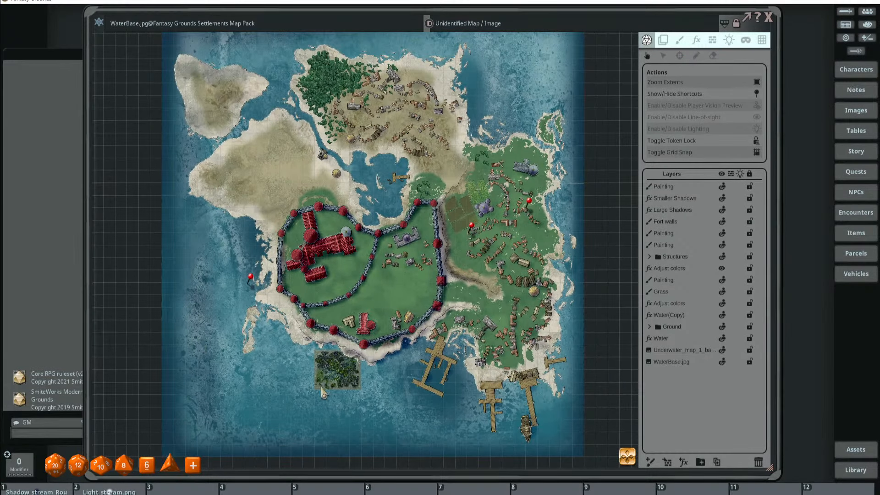
scroll(323, 393, "up", 3)
scroll(285, 330, "up", 2)
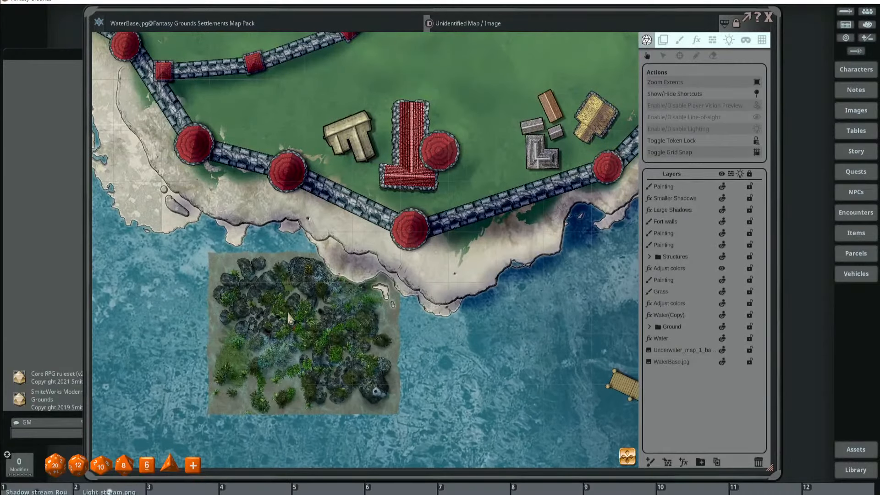
scroll(293, 325, "down", 3)
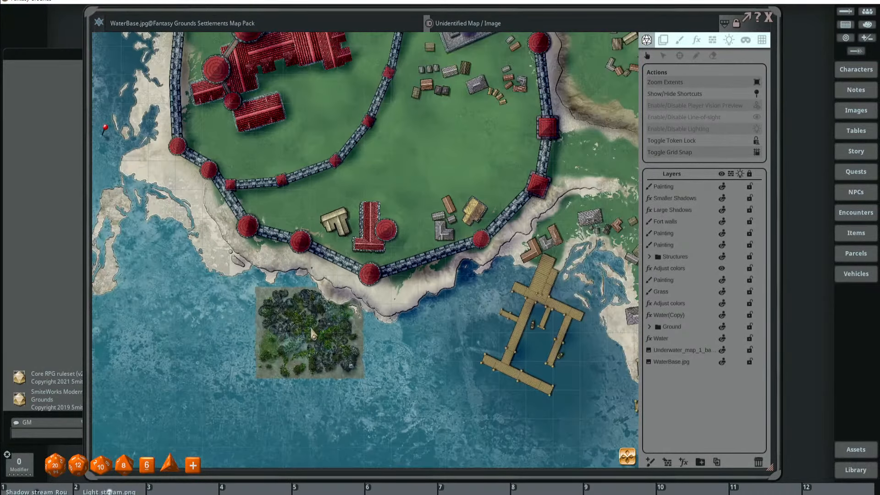
scroll(313, 336, "up", 2)
scroll(307, 306, "down", 1)
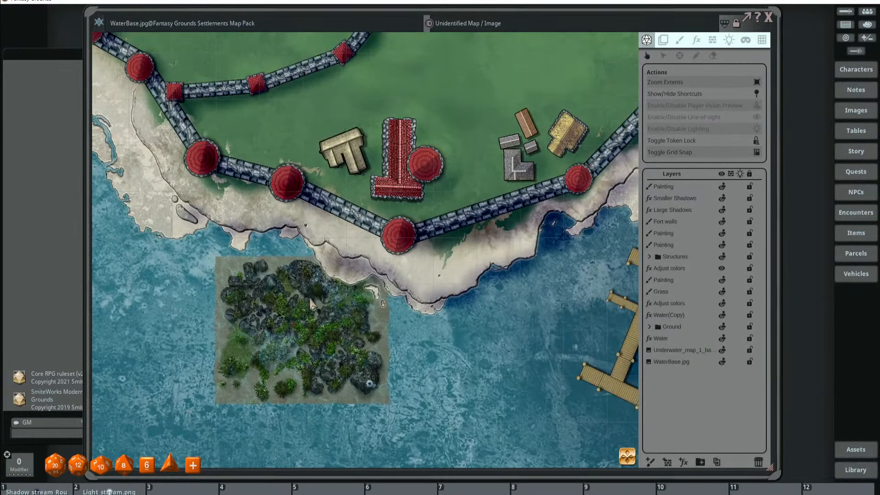
scroll(306, 304, "up", 2)
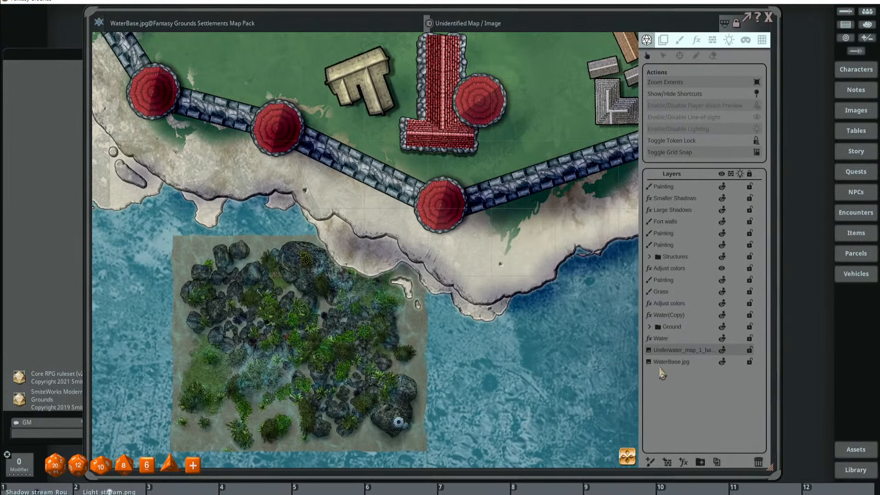
- Delete the underwater map layer above WaterBase.jpg from the settlement map
left_click_drag(667, 363, 670, 353)
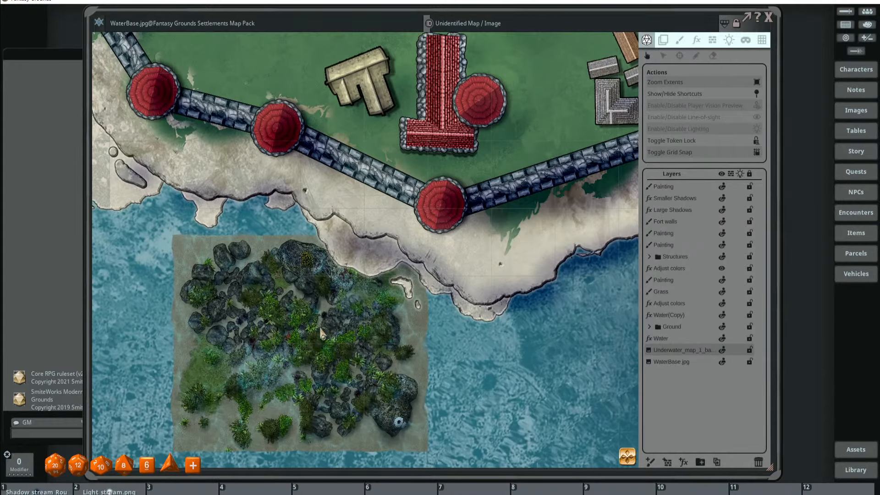
scroll(320, 328, "up", 3)
scroll(237, 297, "down", 2)
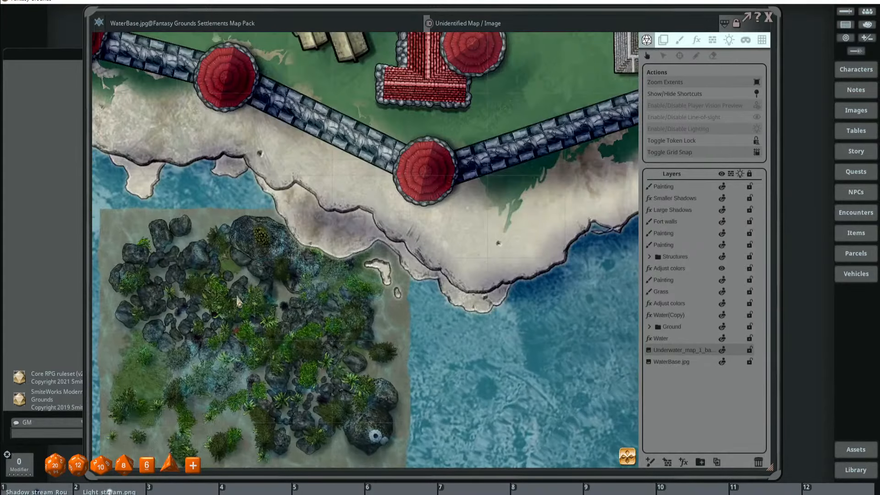
scroll(237, 299, "down", 3)
scroll(270, 303, "down", 1)
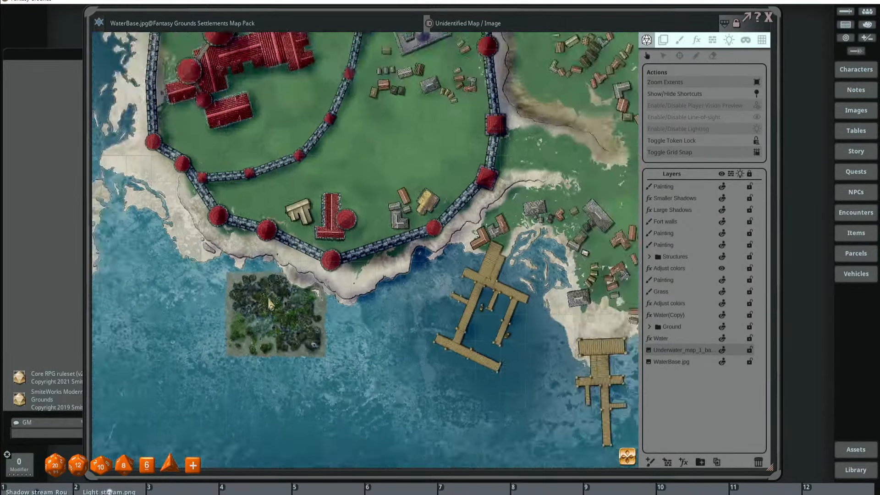
scroll(270, 304, "down", 2)
scroll(277, 305, "up", 1)
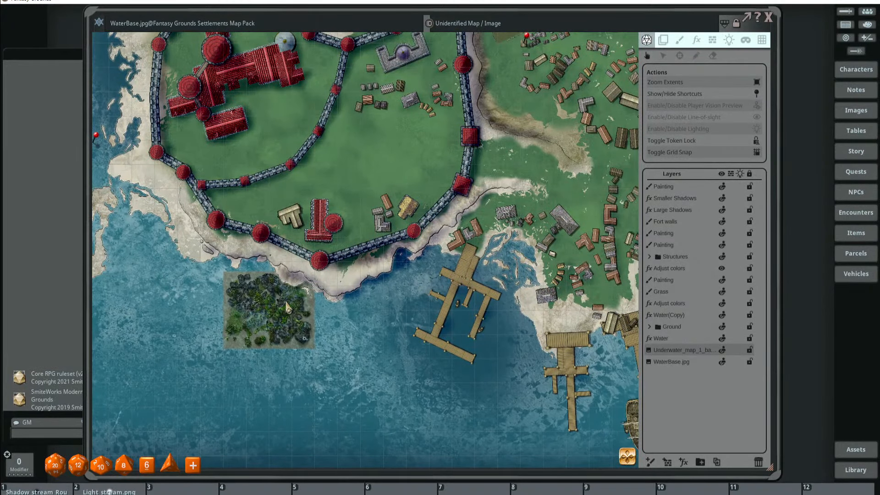
scroll(270, 321, "down", 4)
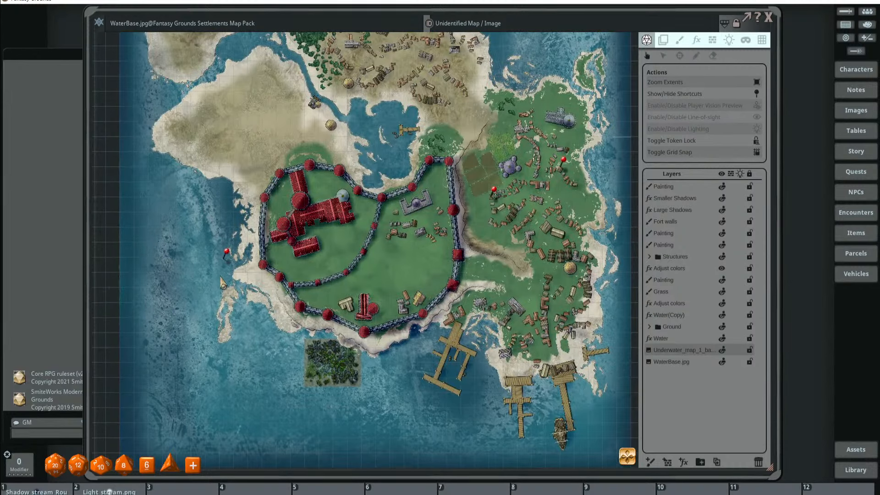
left_click_drag(331, 293, 317, 285)
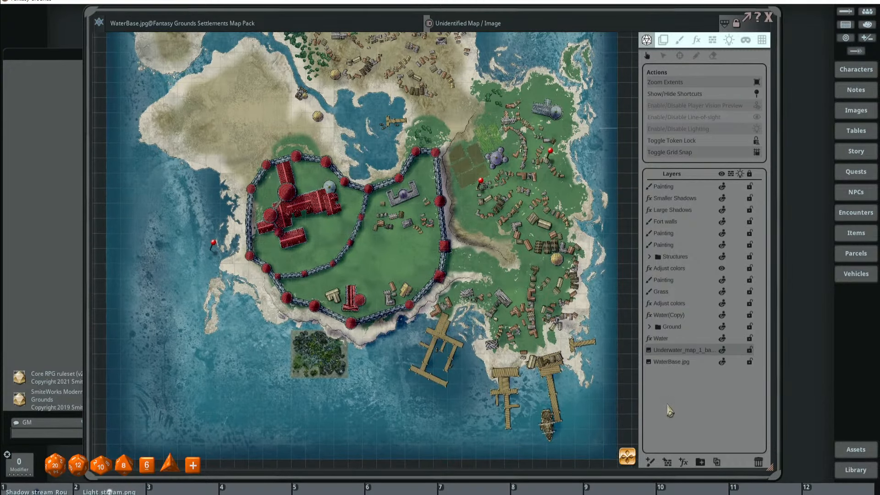
left_click(758, 461)
scroll(415, 332, "up", 3)
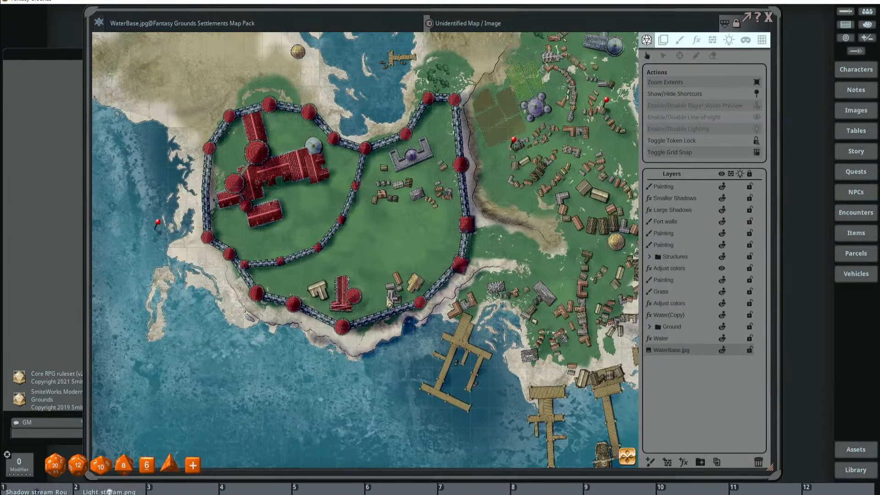
scroll(406, 288, "down", 3)
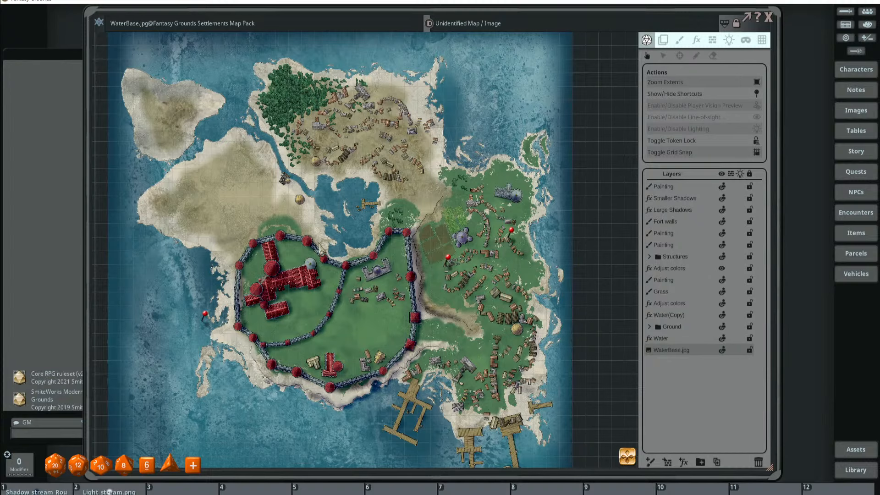
left_click_drag(338, 324, 365, 326)
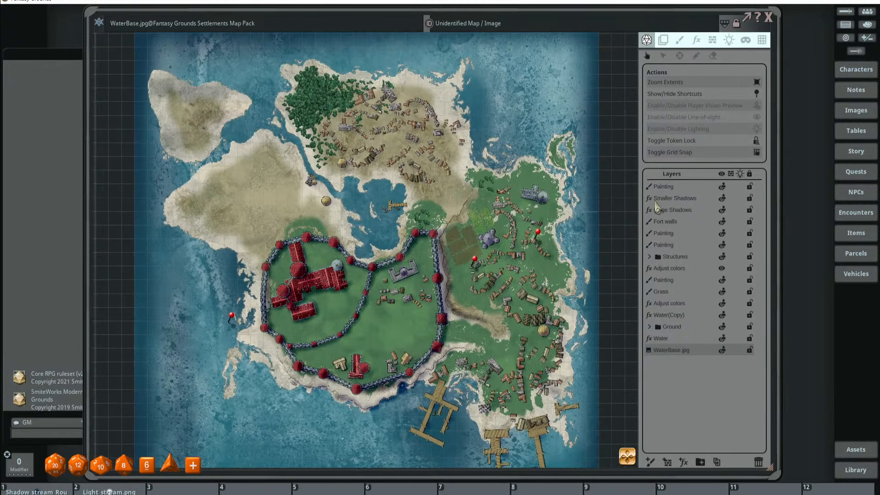
- Activate the Stamp paint tool and open the Assets window beside the settlement map
left_click(681, 40)
left_click(696, 55)
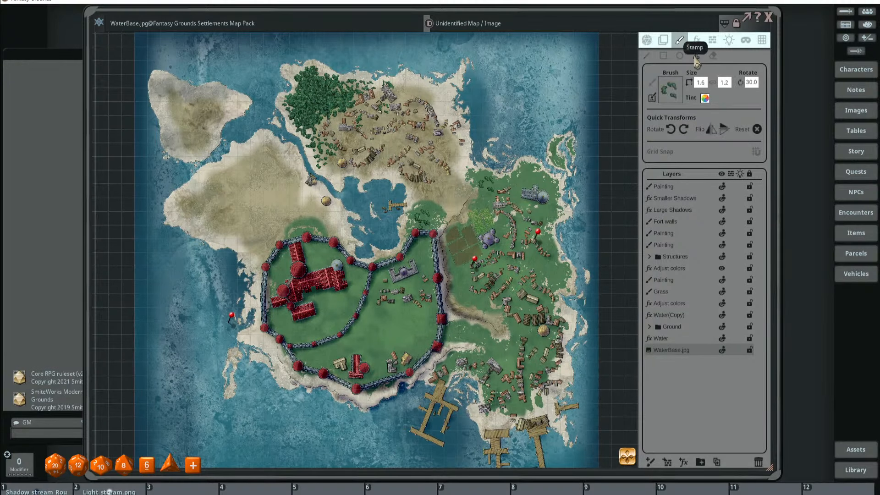
left_click_drag(370, 160, 366, 154)
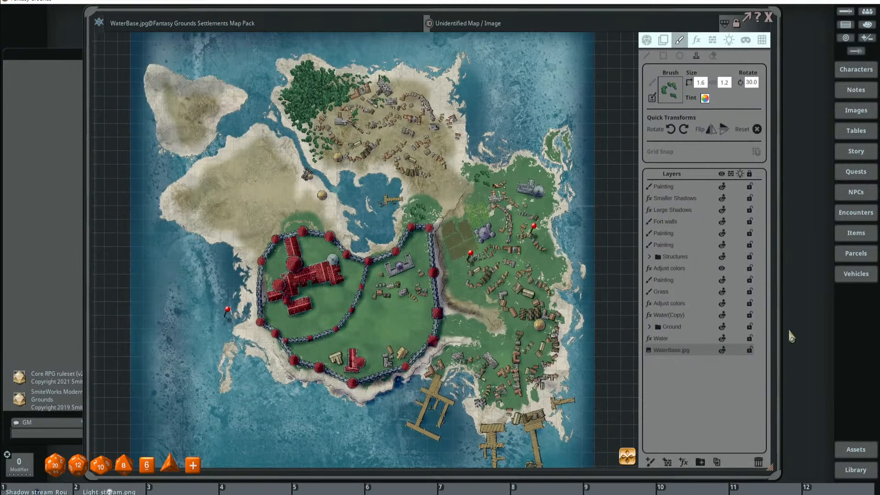
left_click(866, 451)
left_click_drag(685, 19, 773, 24)
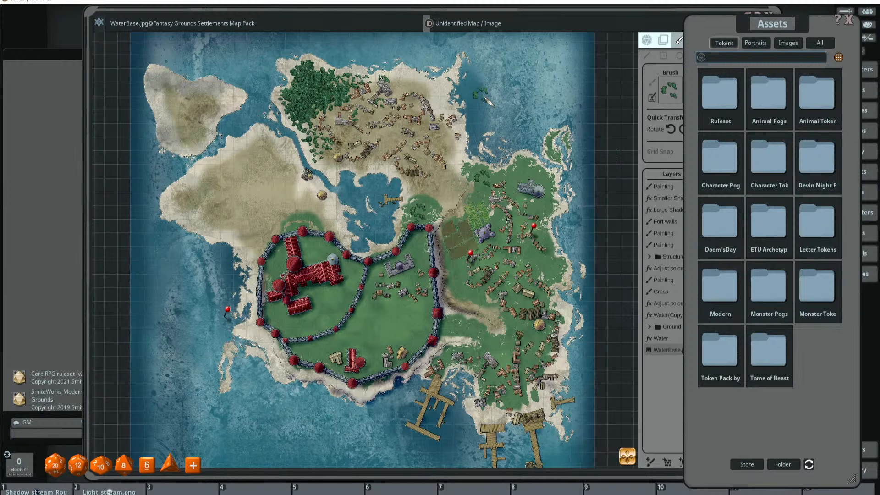
left_click_drag(463, 9, 389, 14)
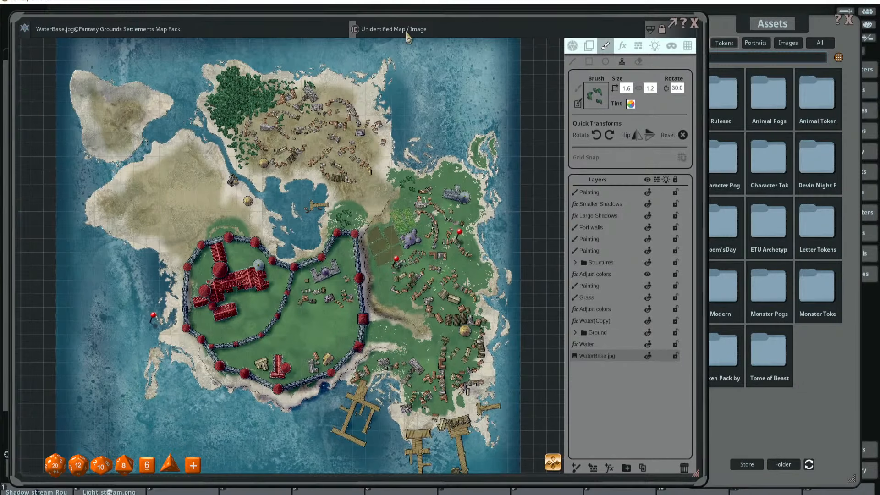
left_click(769, 26)
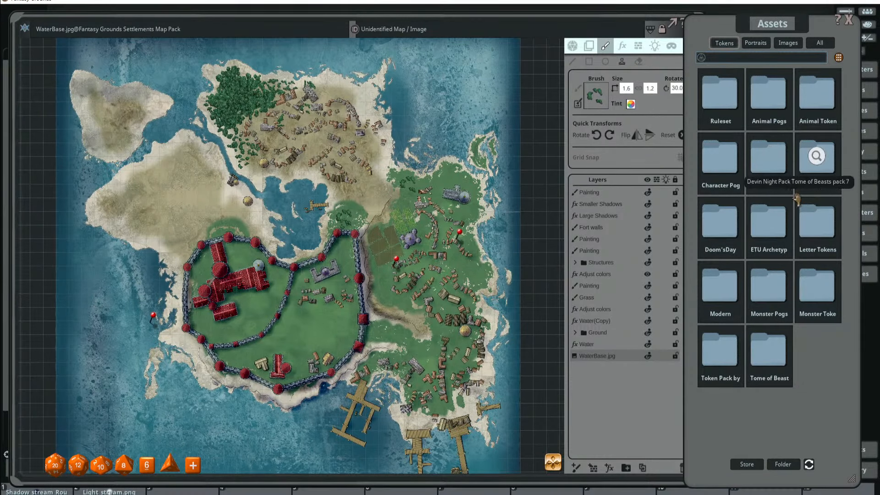
- Browse the image assets to the TreesOutline folder within the Flora decorations of the FG Settlements Map Pack
left_click(794, 43)
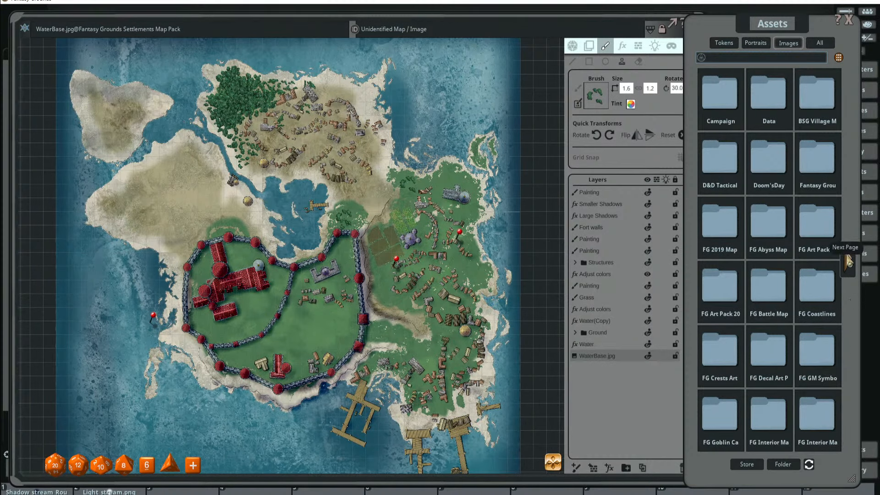
left_click(847, 259)
left_click(692, 261)
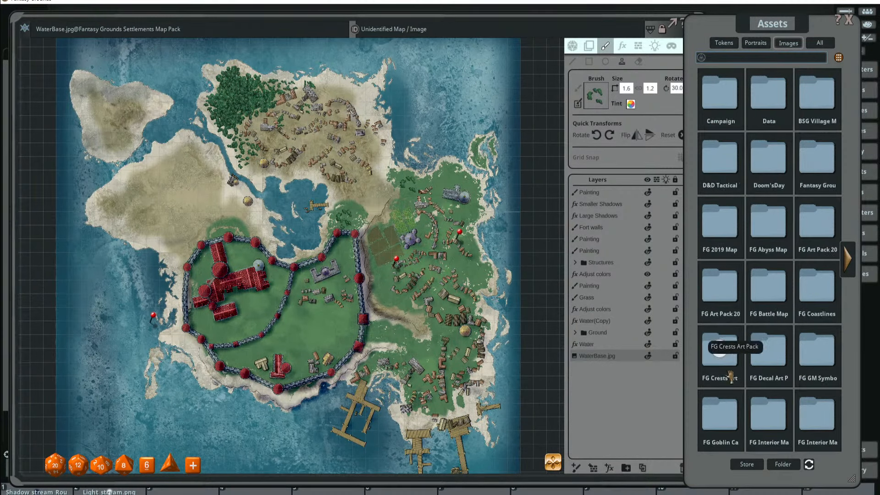
left_click(848, 259)
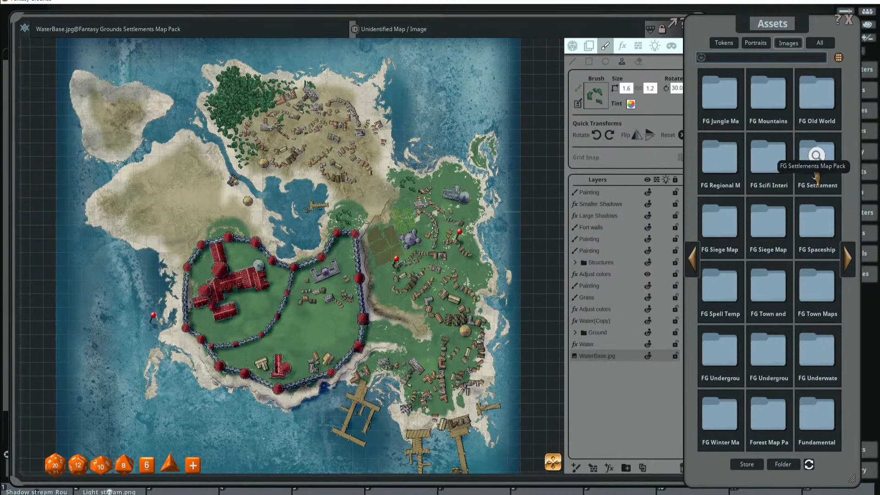
left_click(807, 156)
left_click(767, 114)
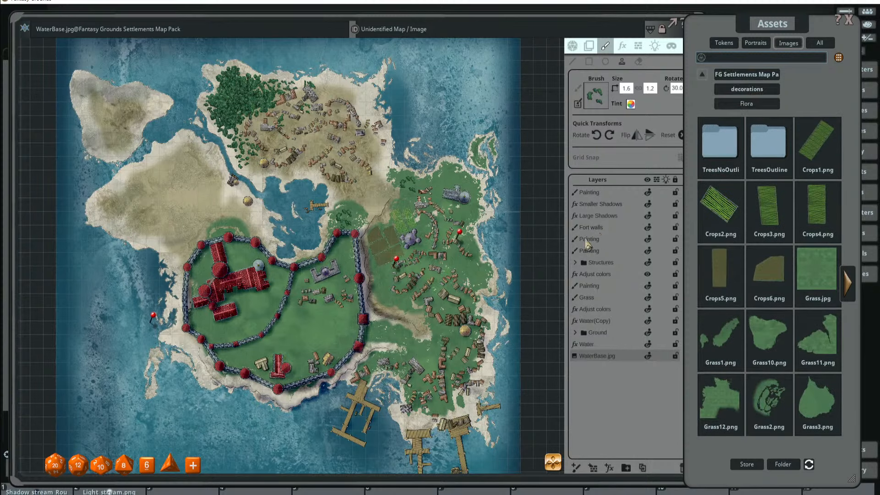
scroll(386, 228, "up", 2)
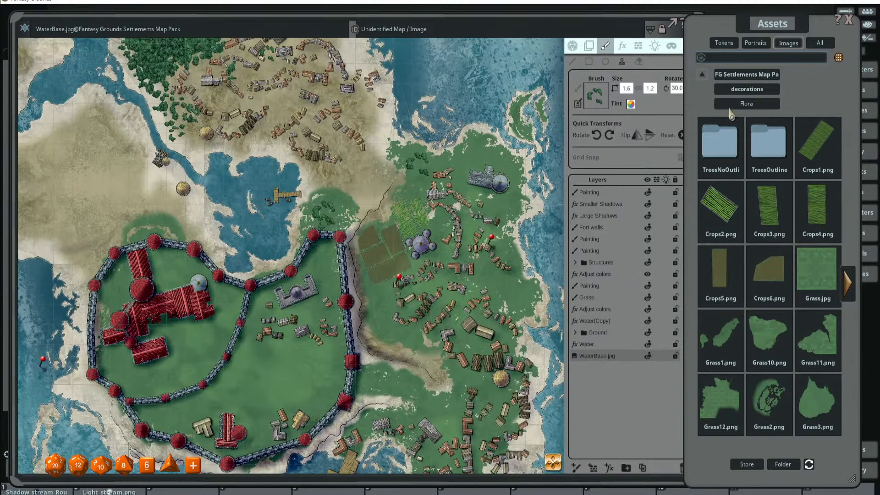
left_click(769, 139)
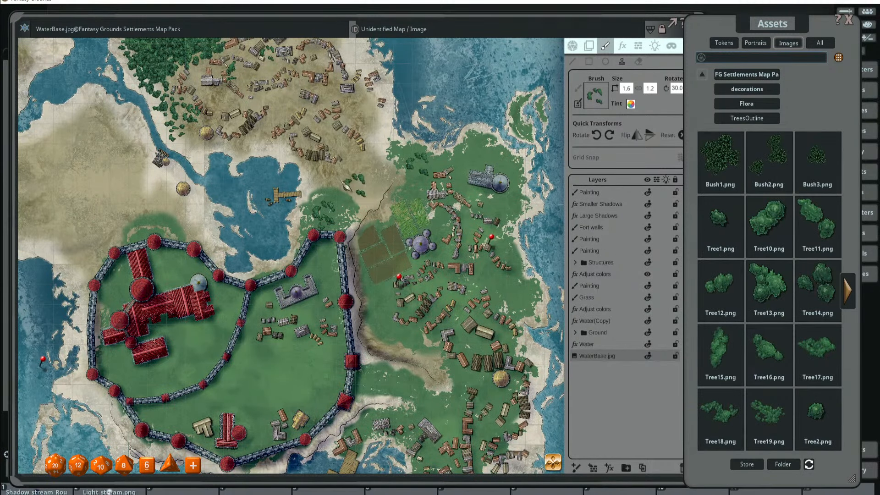
- Rename the topmost painting layer as Trees
left_click_drag(353, 183, 401, 275)
scroll(405, 209, "up", 1)
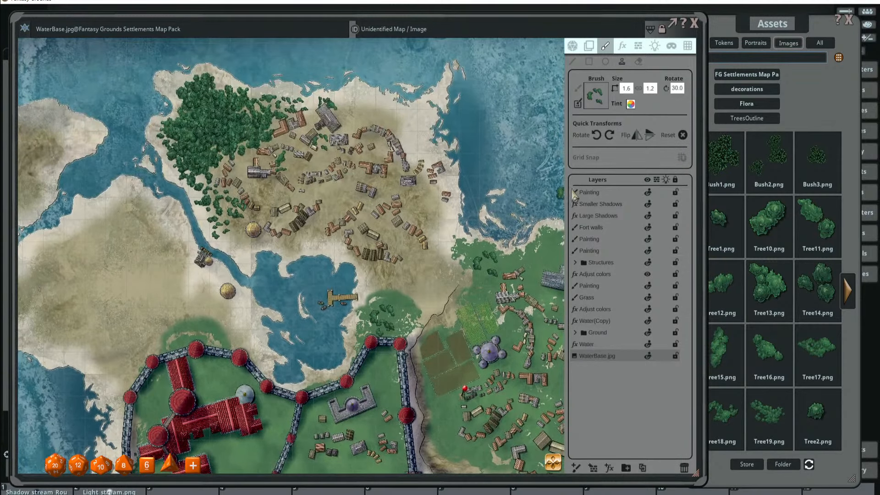
left_click(594, 194)
scroll(287, 196, "up", 3)
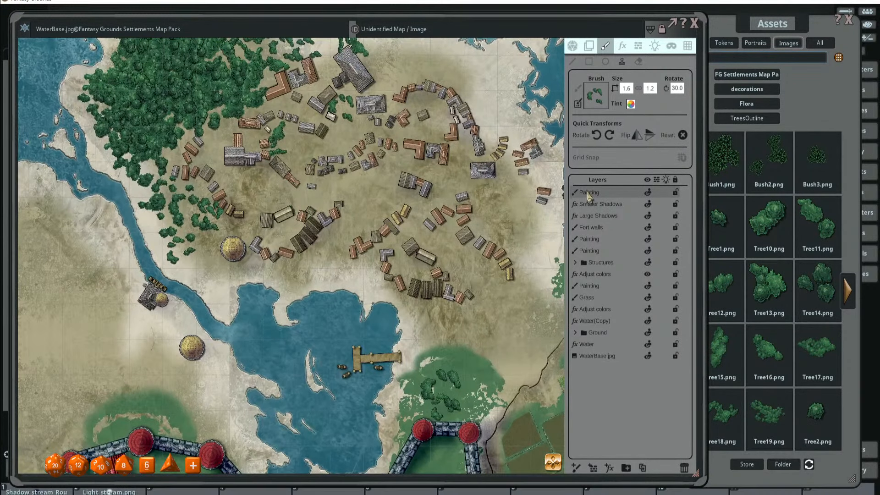
double_click(594, 193)
type("Trees")
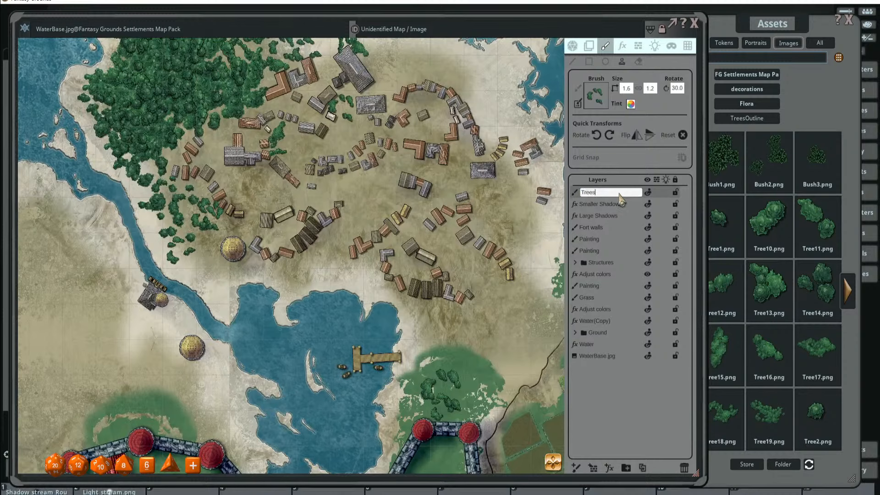
key("Return")
- Set the tree stamp to size 0.8 by 0.6 with rotation 5 and stamp trees among the northern village's houses
scroll(392, 233, "down", 5)
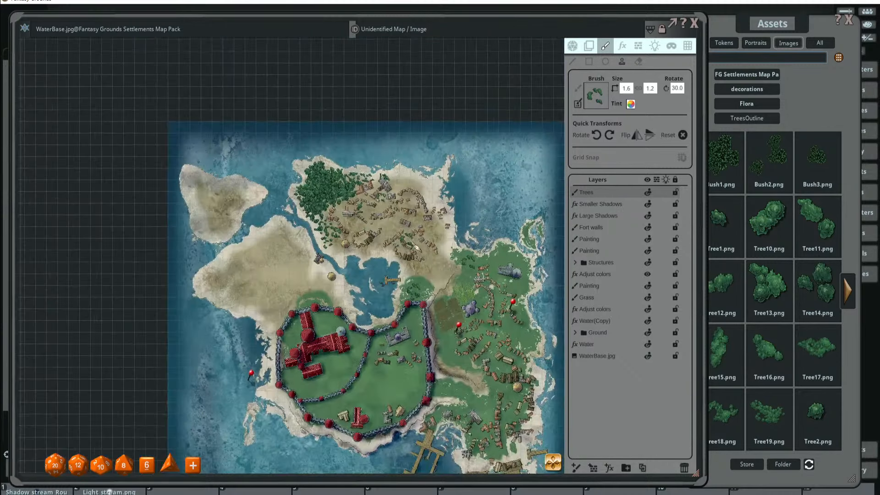
left_click_drag(411, 293, 401, 260)
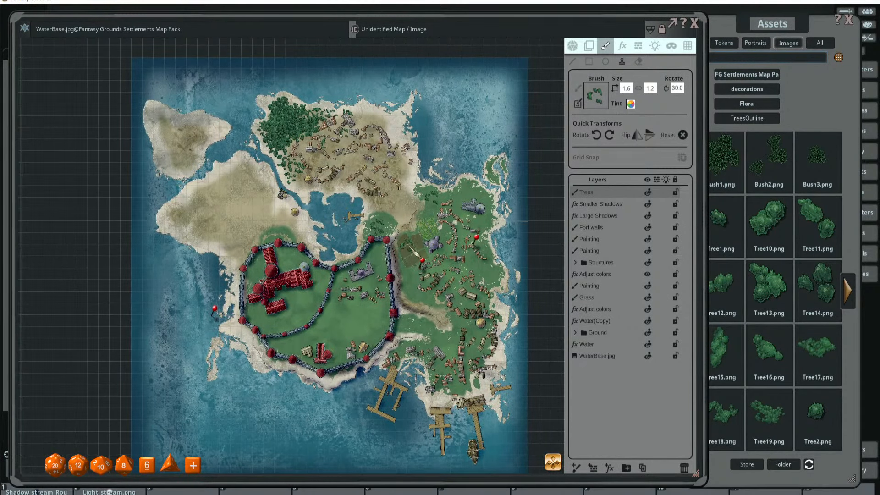
scroll(409, 259, "up", 1)
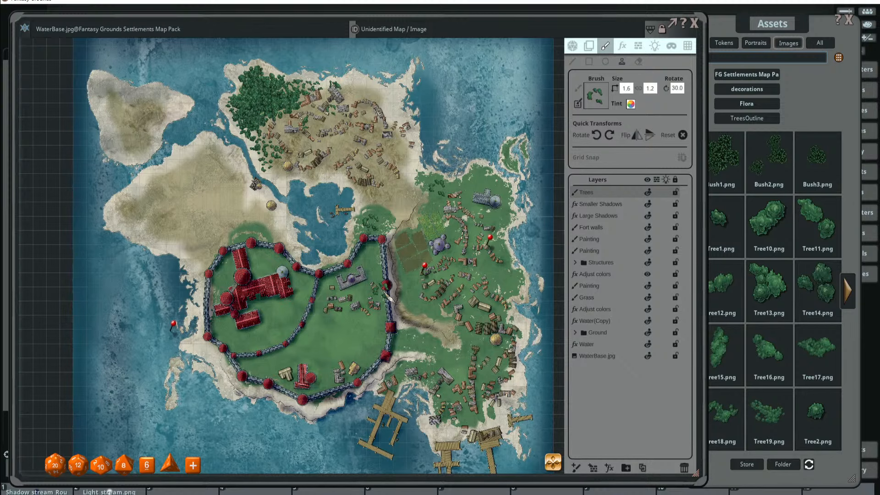
scroll(389, 297, "up", 5)
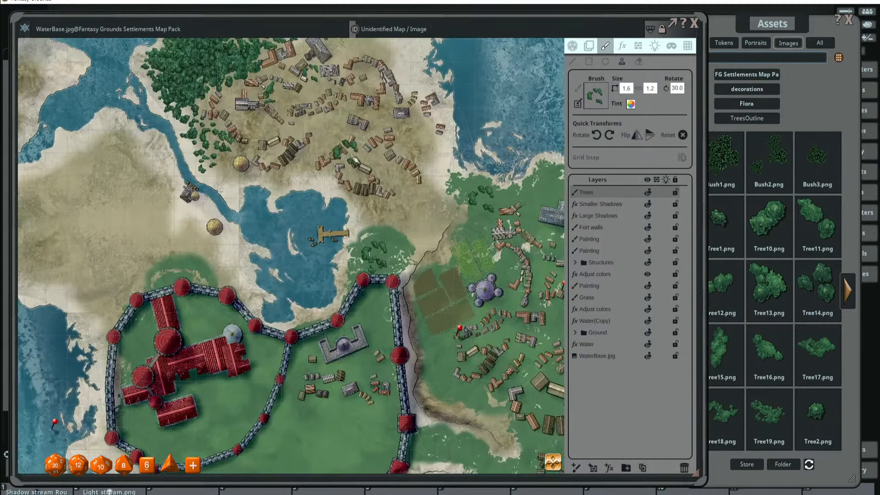
scroll(290, 180, "up", 1, "shift")
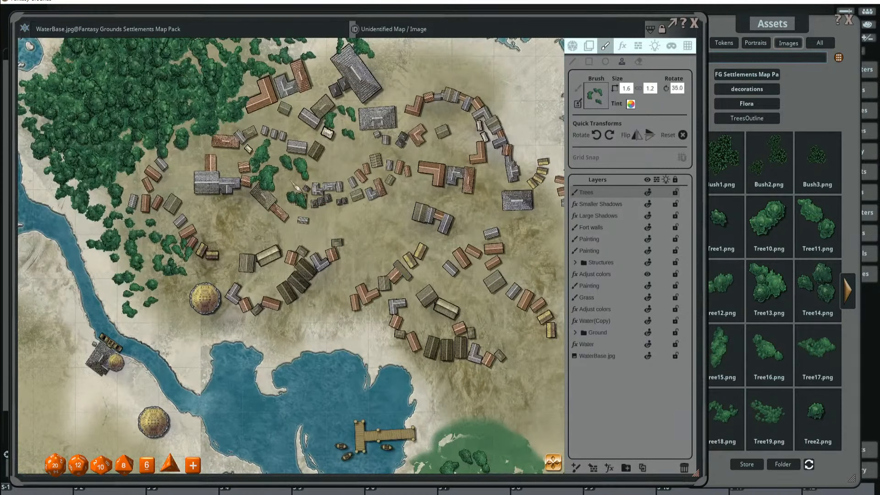
scroll(289, 181, "down", 4, "ctrl")
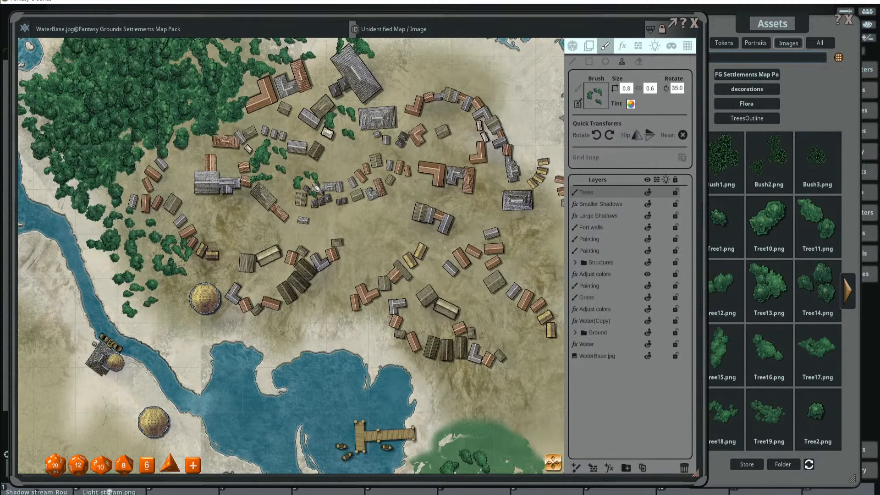
scroll(298, 179, "down", 6, "shift")
left_click_drag(321, 155, 384, 233)
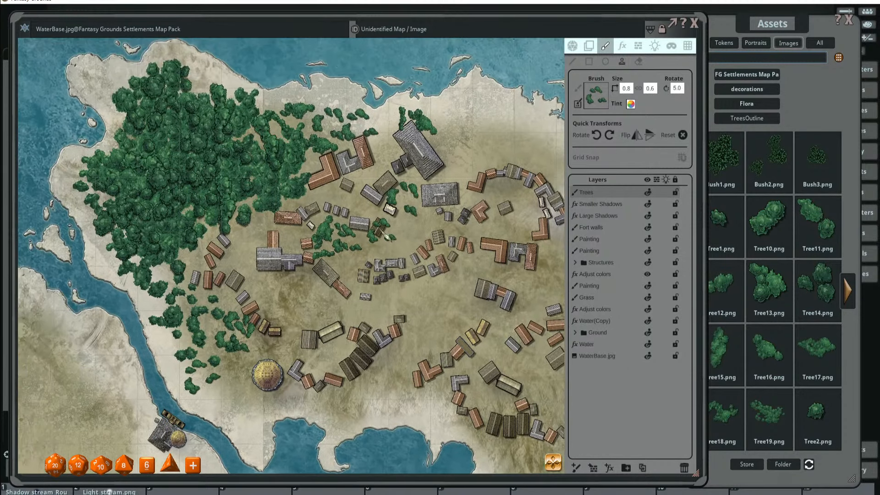
- Stamp small tree clumps, brush size 0.8 by 0.6, along the forest's eastern edge beside the red-roofed houses
left_click_drag(278, 184, 300, 171)
left_click(320, 157)
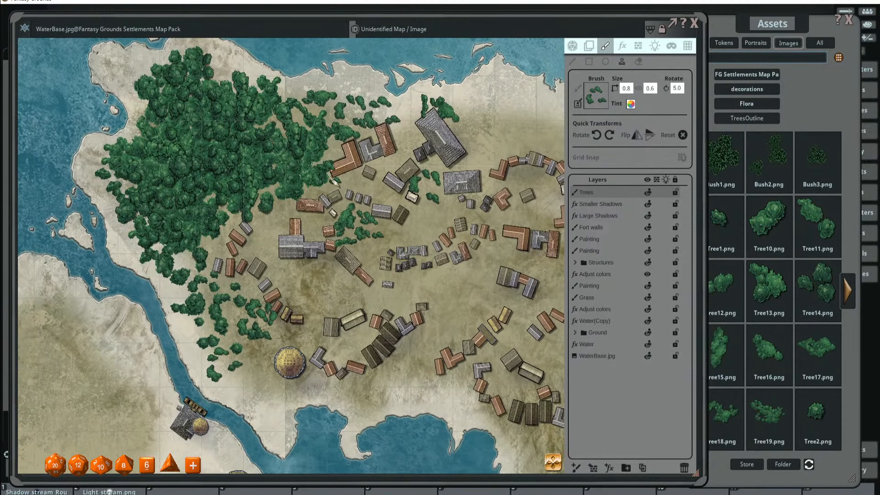
left_click(332, 187)
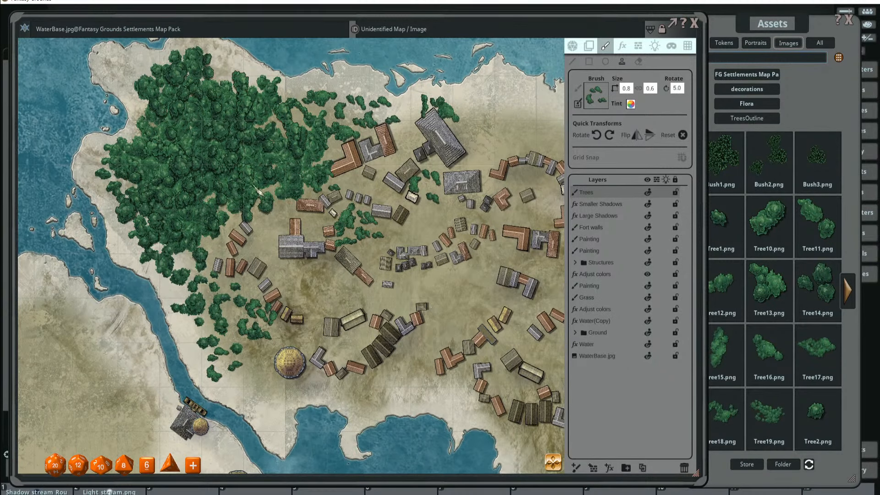
- Enlarge the tree brush to 1.0 by 0.8, fill in the forest's southern edge, and rotate the brush to 315 degrees
left_click_drag(244, 197, 266, 179)
scroll(291, 217, "up", 5, "ctrl")
scroll(294, 217, "down", 3, "ctrl")
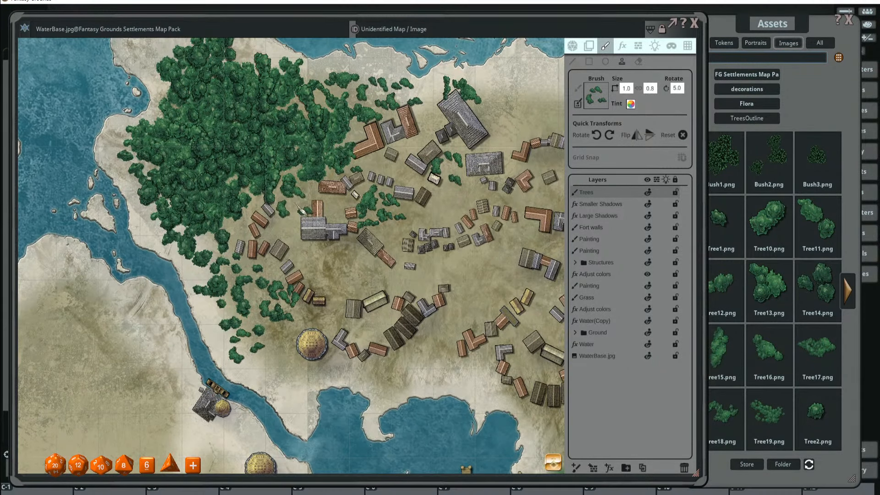
left_click(296, 206)
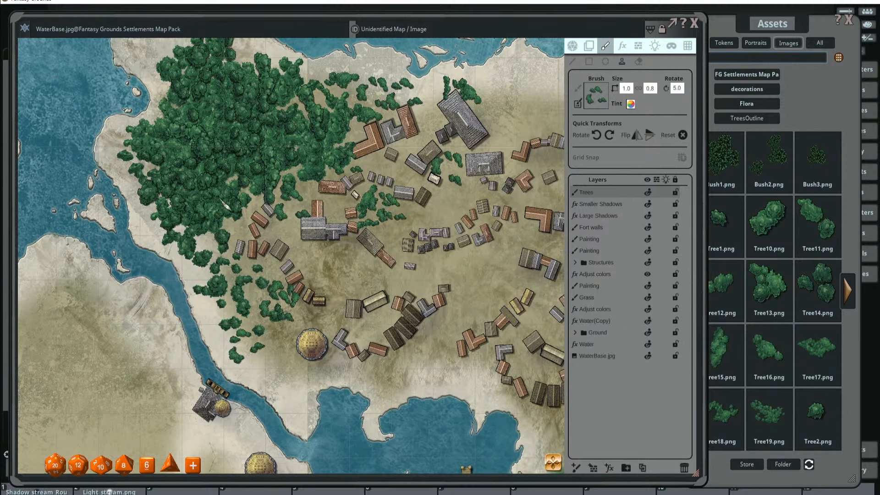
left_click_drag(211, 203, 250, 167)
scroll(270, 195, "down", 8, "shift")
scroll(280, 199, "down", 2, "shift")
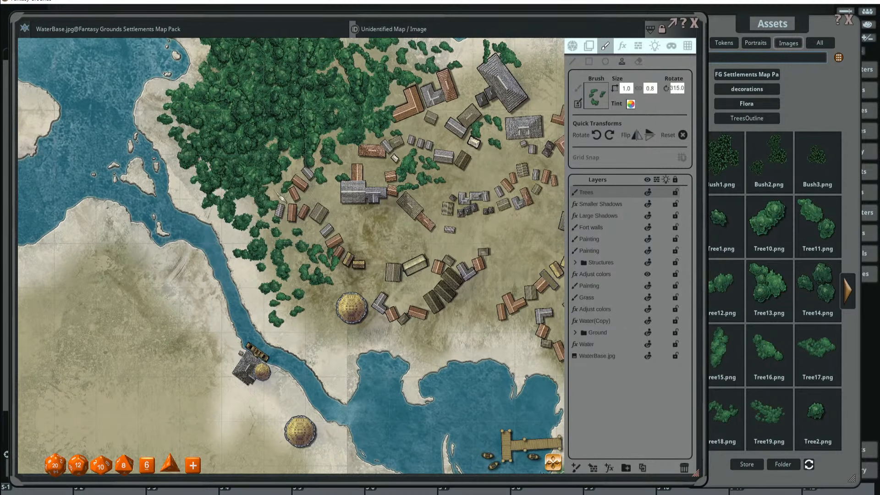
- Stamp tree clumps at varied rotations along the forest's northern and western coastal edges
scroll(256, 211, "down", 3)
scroll(256, 211, "up", 4)
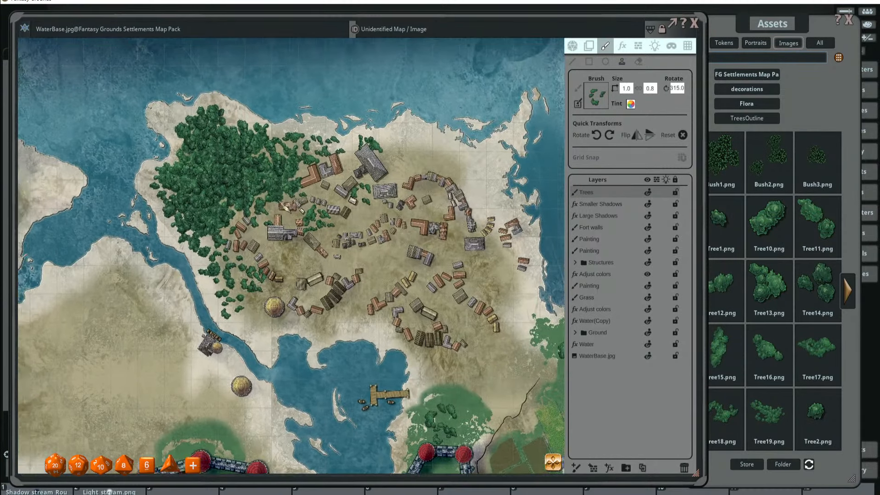
left_click_drag(281, 201, 355, 227)
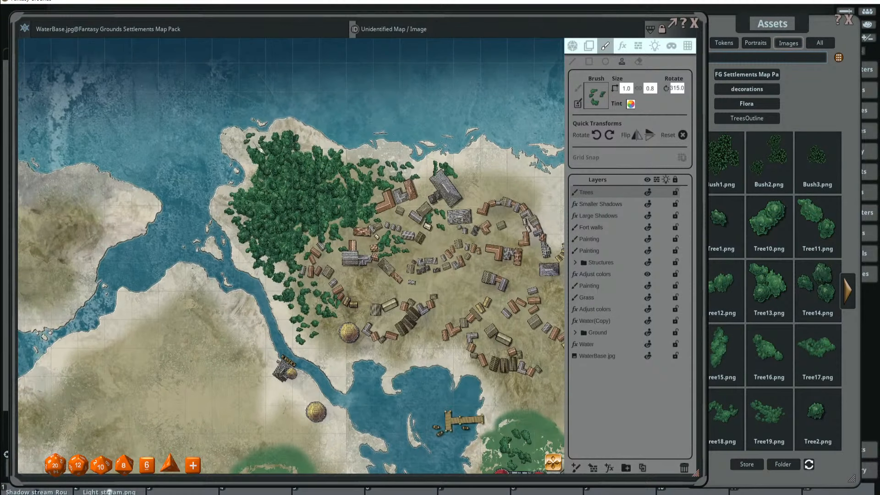
left_click(251, 143)
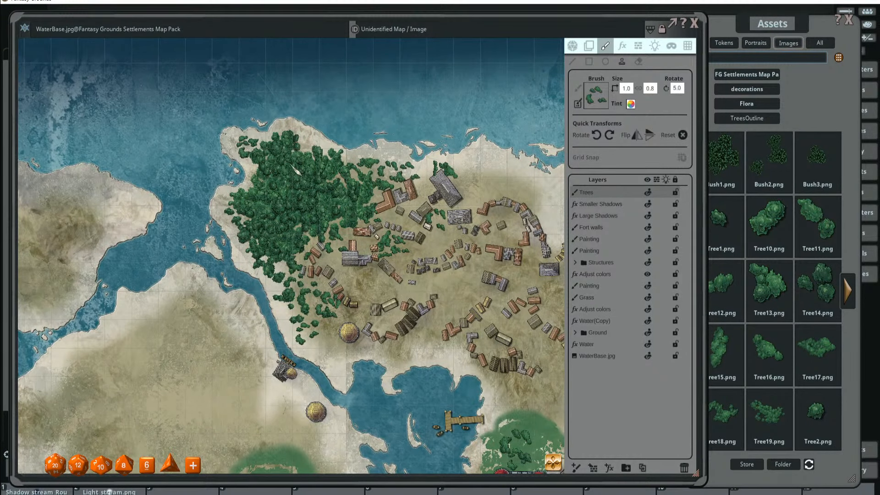
left_click(291, 139)
scroll(245, 208, "down", 5)
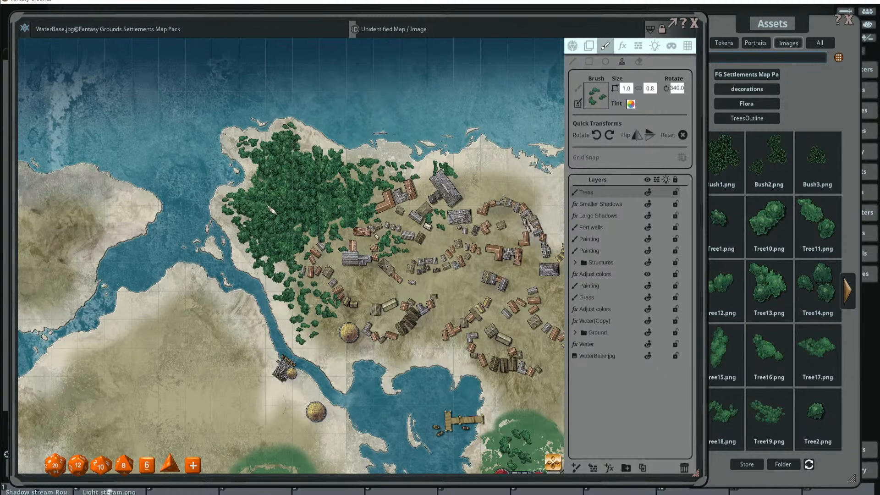
scroll(245, 202, "up", 4)
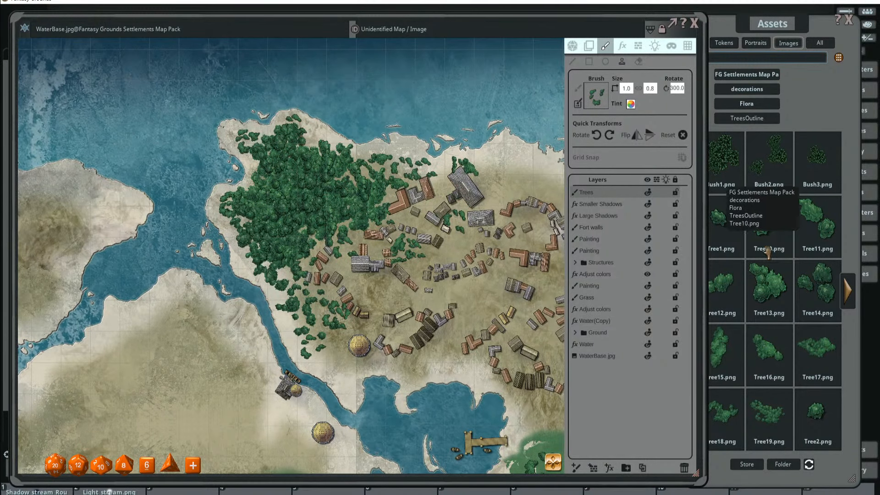
- Load Tree13.png as the brush and stamp dense clumps along the forest's edges and its southern tip
left_click(769, 281)
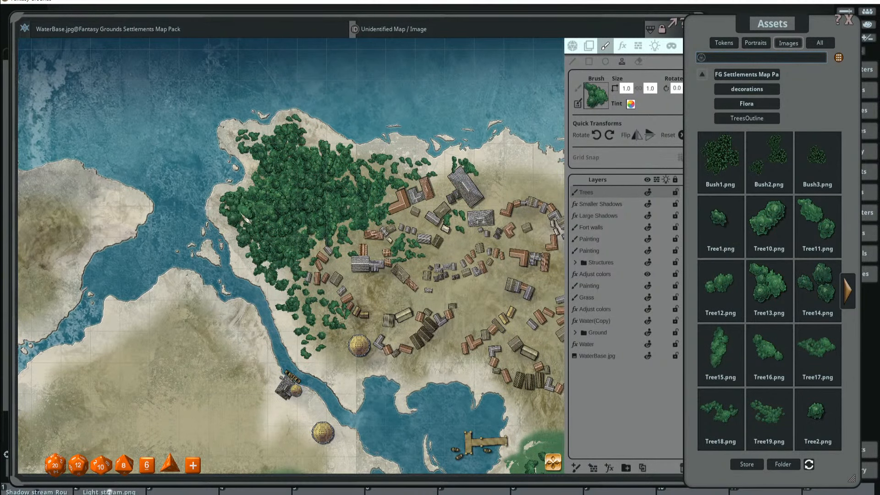
left_click(237, 220)
left_click(319, 141)
left_click_drag(379, 170, 336, 155)
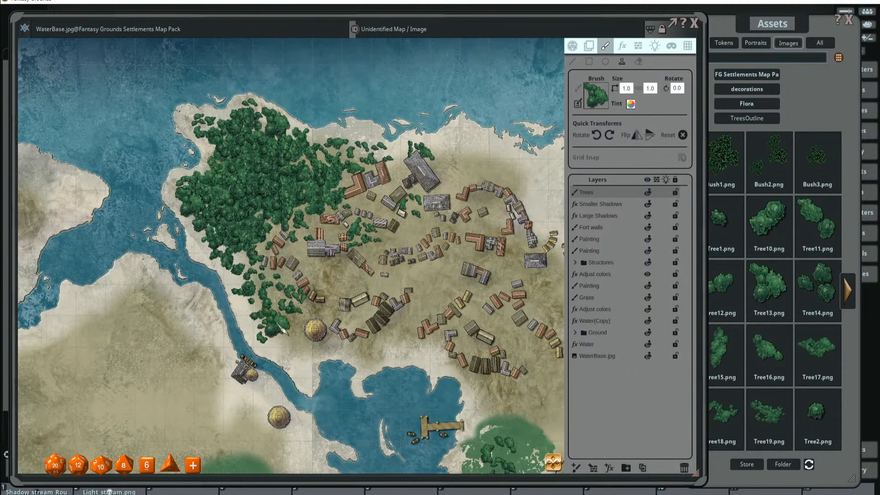
left_click(289, 320)
- Stamp Tree13 by the houses southeast of the forest at 65 degrees, then near the golden dome at size 0.6, rotated 125 degrees
scroll(323, 290, "up", 13)
scroll(327, 292, "down", 2)
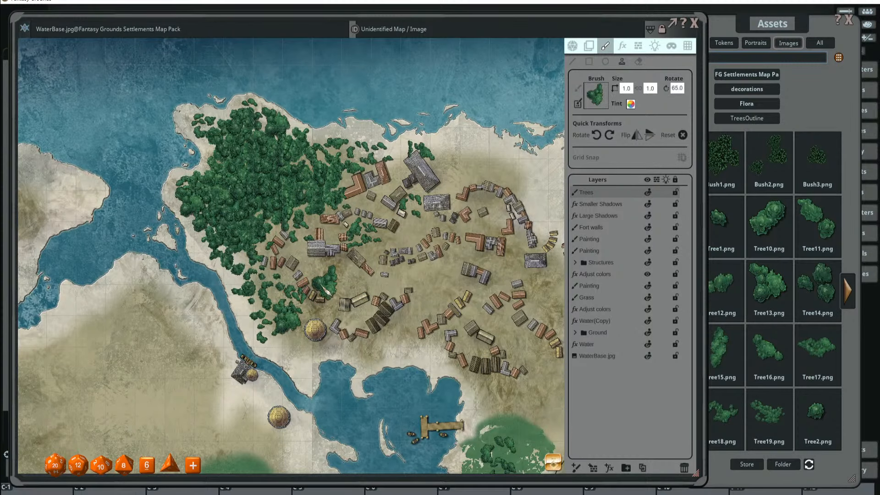
left_click(323, 287)
left_click_drag(373, 283, 376, 254)
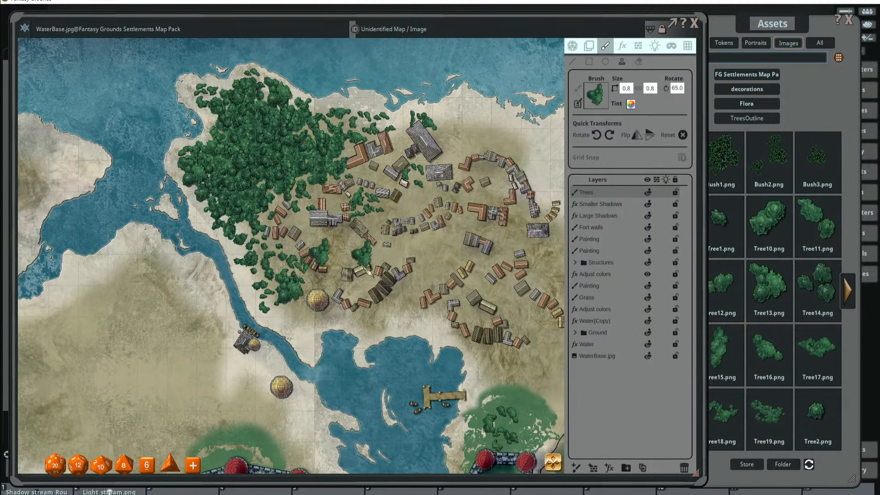
scroll(317, 325, "down", 2)
scroll(302, 321, "up", 12)
left_click(296, 317)
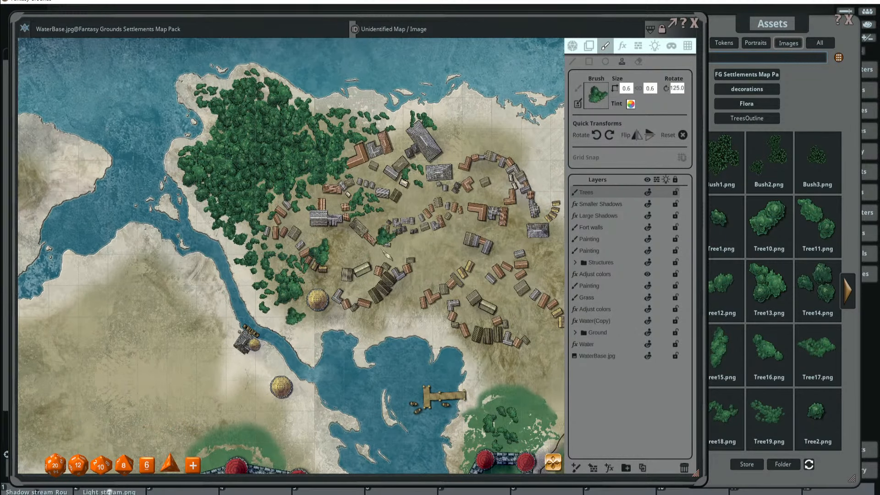
- Stamp 0.6-size Tree13 clumps at varied rotations beside the large grey building and on the northern coast east of it
left_click_drag(403, 215, 362, 274)
left_click(401, 197)
scroll(431, 175, "up", 2)
scroll(430, 175, "down", 9)
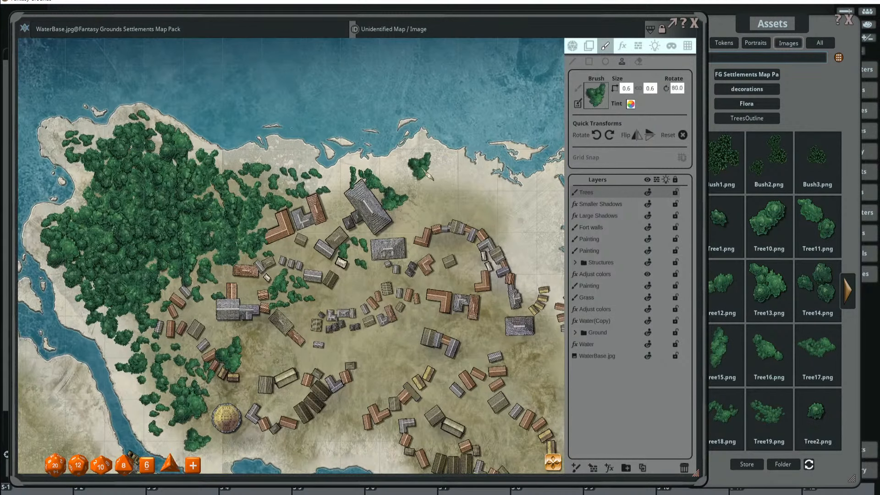
scroll(428, 182, "down", 9)
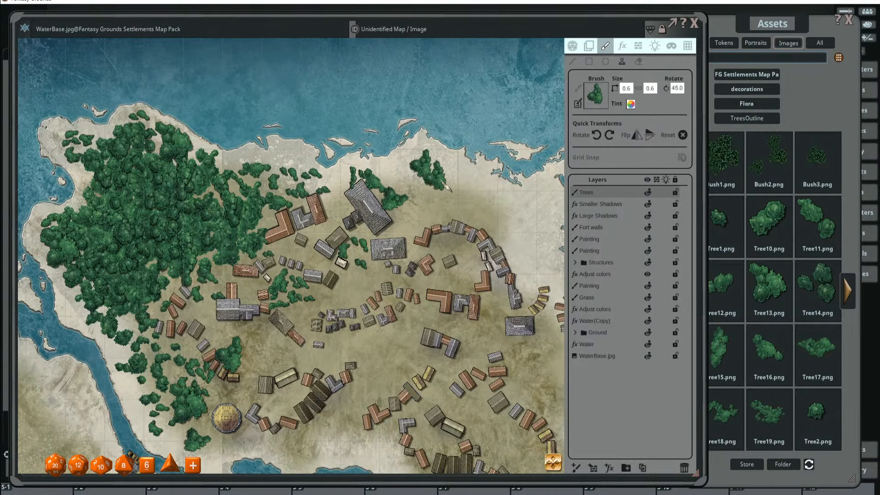
scroll(431, 165, "down", 12)
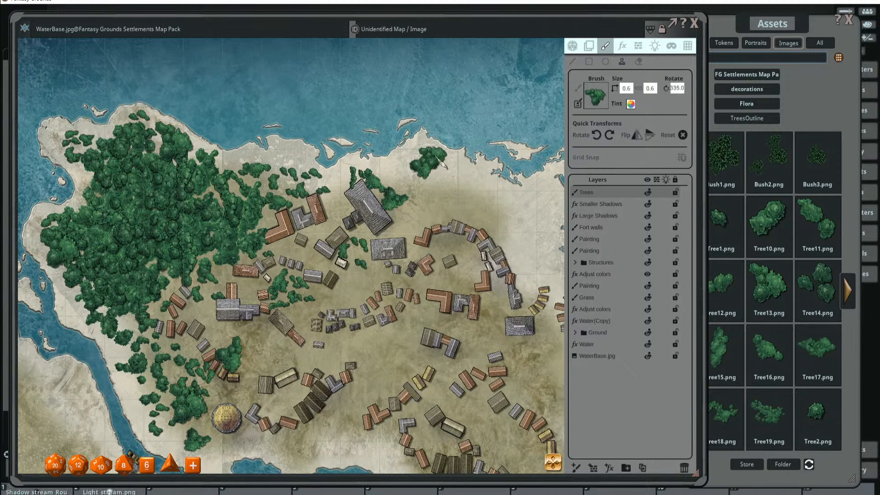
- Load a scattered tree cluster from the next page of assets, stamp it east of the large grey building, and resize the brush to 2.0 by 1.2
left_click(760, 37)
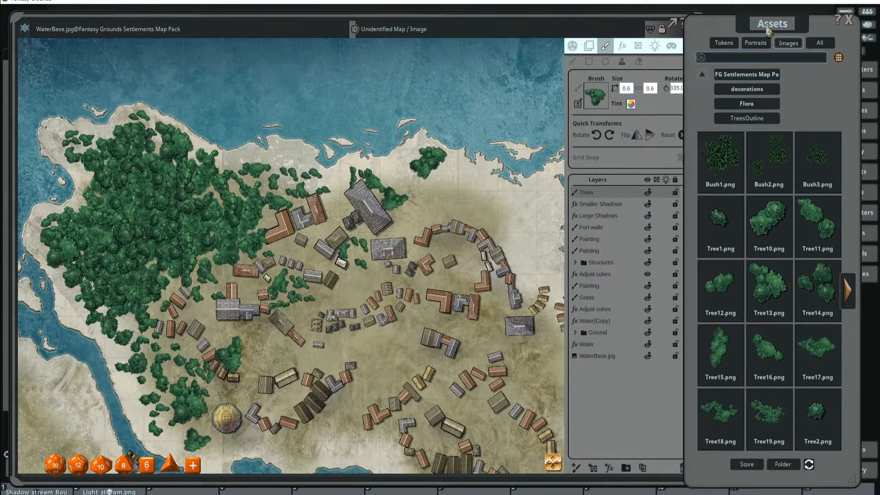
left_click(847, 290)
mouse_move(770, 207)
left_mouse_down()
mouse_move(735, 135)
mouse_move(666, 123)
mouse_move(595, 95)
left_mouse_up()
scroll(437, 210, "up", 8)
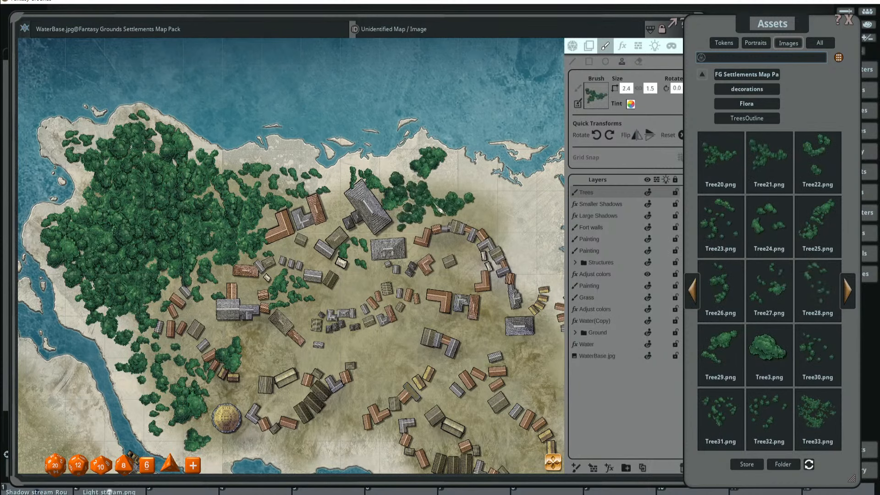
left_click(437, 208)
scroll(497, 208, "up", 11)
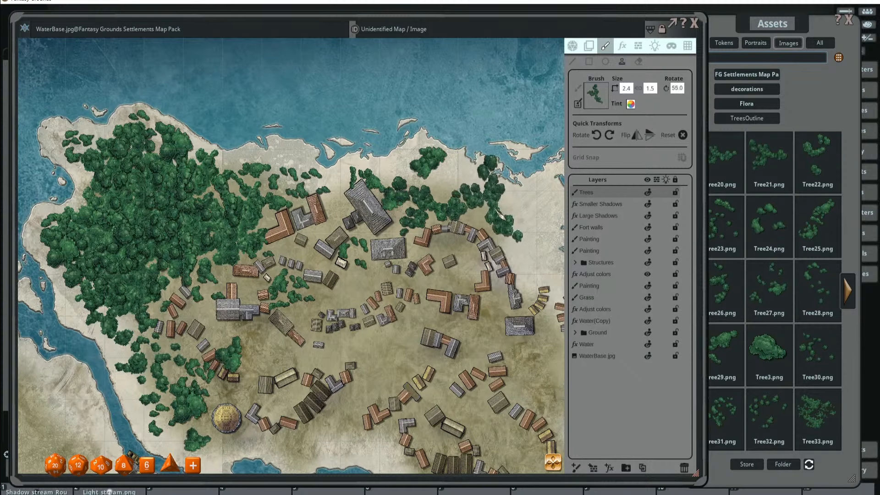
scroll(499, 217, "down", 2)
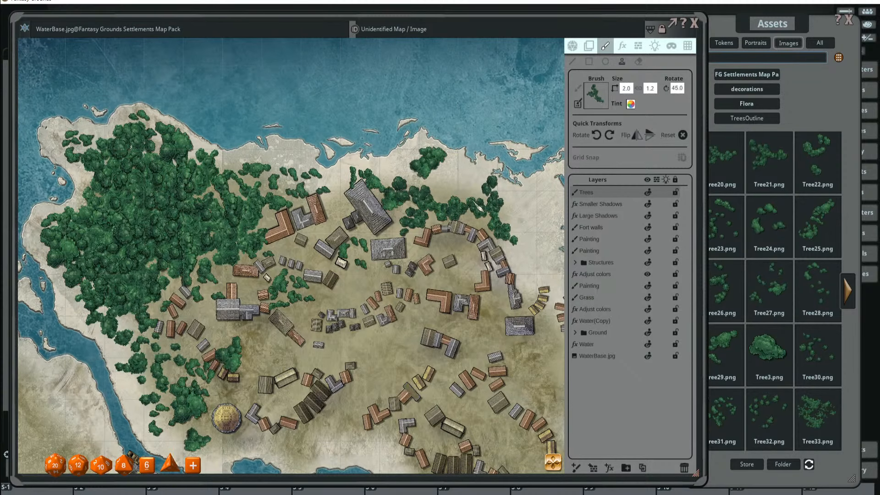
- Extend the tree line around the northeastern arc of houses with the 2.0 by 1.2 cluster at varied rotations
scroll(477, 197, "down", 7)
scroll(532, 230, "down", 5)
left_click_drag(532, 230, 425, 232)
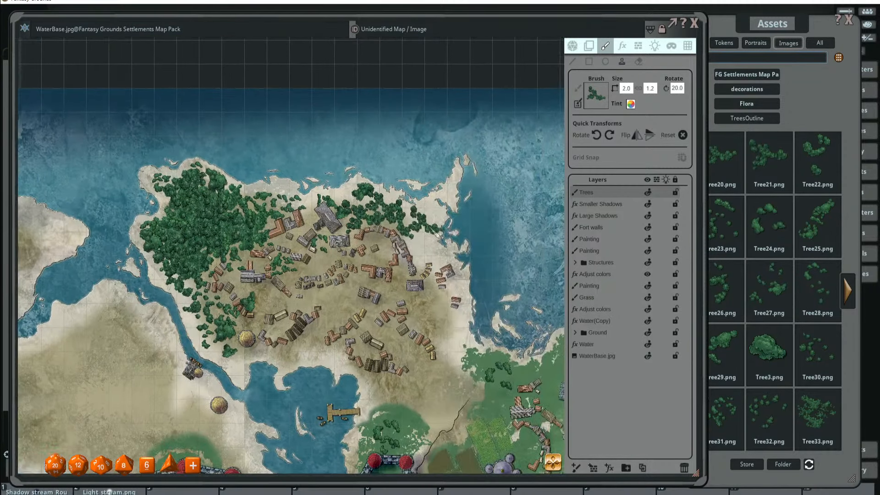
scroll(429, 237, "down", 20)
scroll(429, 236, "down", 4)
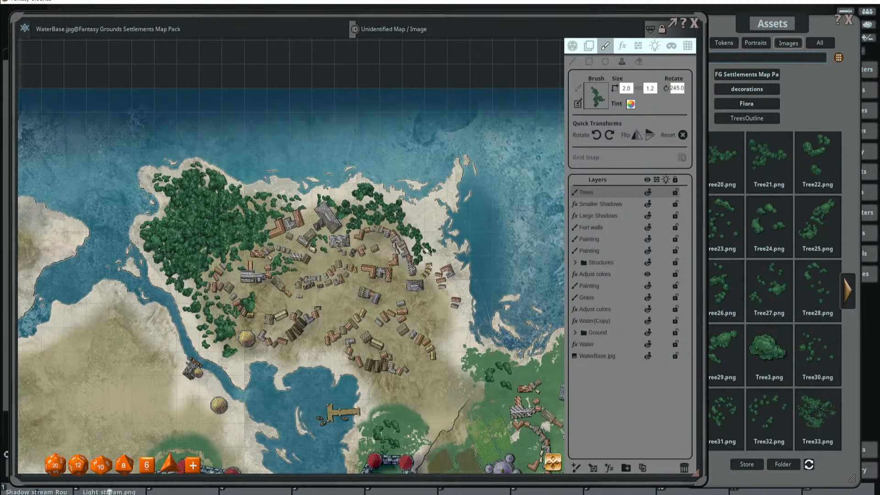
scroll(416, 211, "up", 1)
scroll(436, 225, "down", 2)
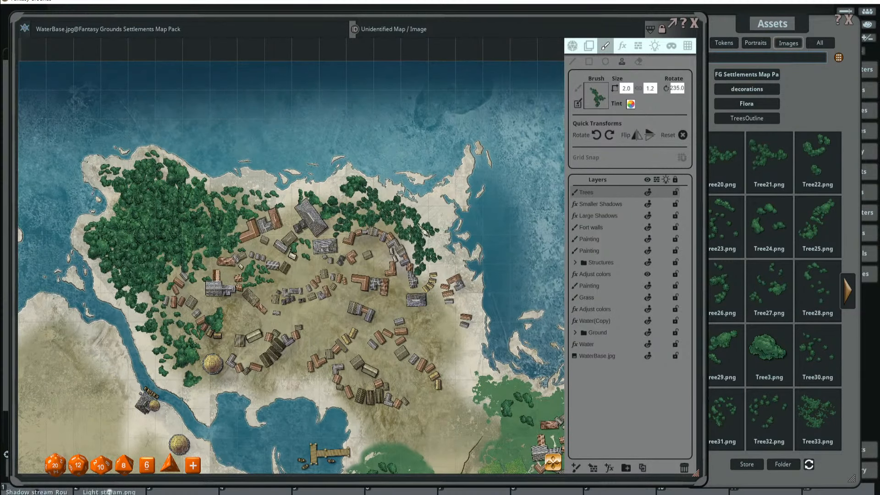
scroll(452, 234, "down", 1)
- Reduce the tree brush to 1.3 by 0.8 and stamp rotated clusters among and beyond the northeastern houses
left_click_drag(452, 238, 489, 203)
scroll(361, 283, "down", 7)
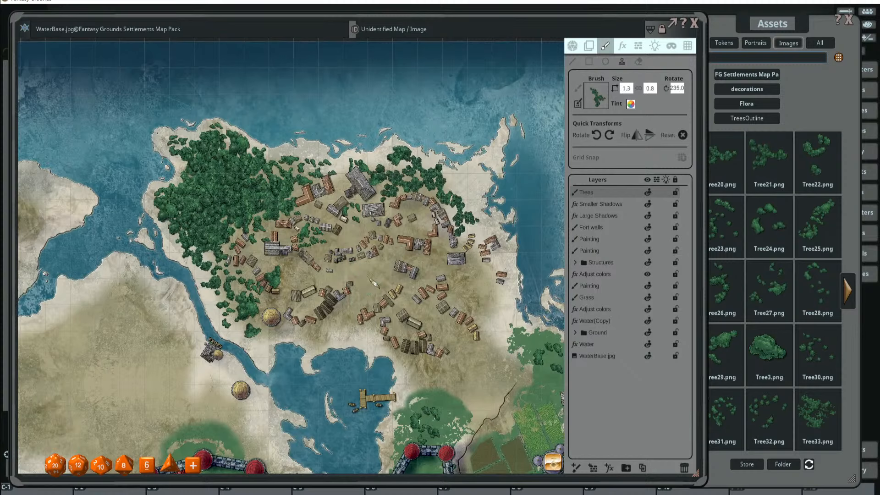
scroll(420, 218, "down", 8)
scroll(419, 219, "up", 2)
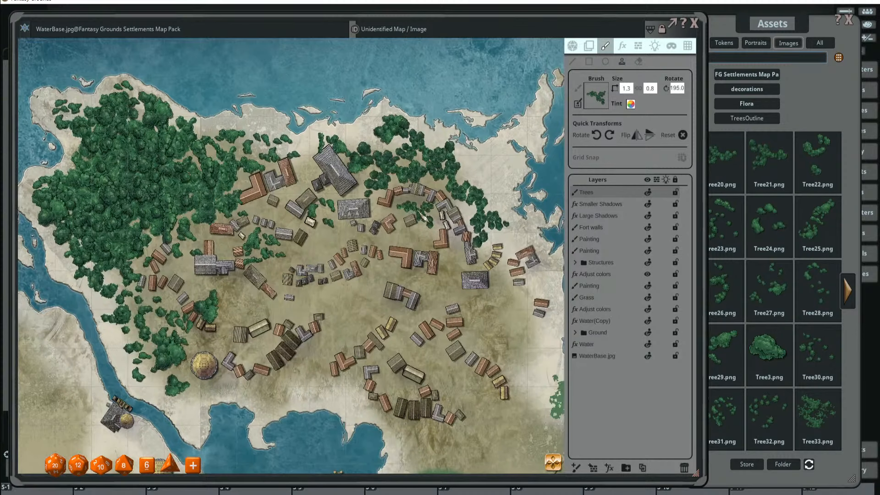
scroll(426, 225, "up", 11)
scroll(426, 226, "down", 3)
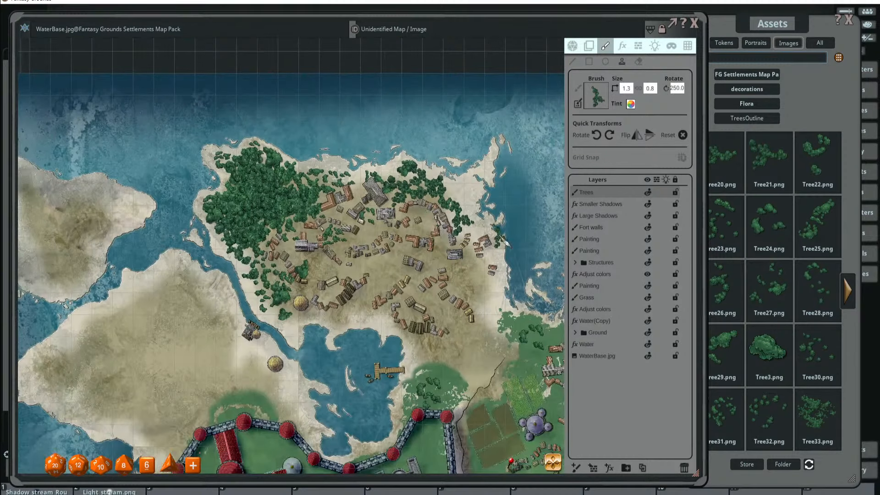
scroll(513, 224, "down", 3)
left_click_drag(513, 223, 390, 164)
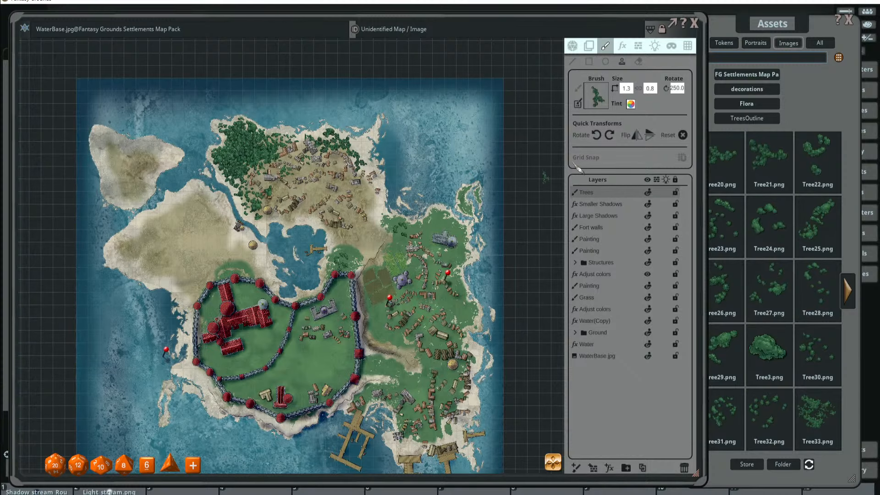
- Close the map image, the Combat Tracker and the Assets window
left_click(694, 23)
left_click_drag(739, 28, 583, 45)
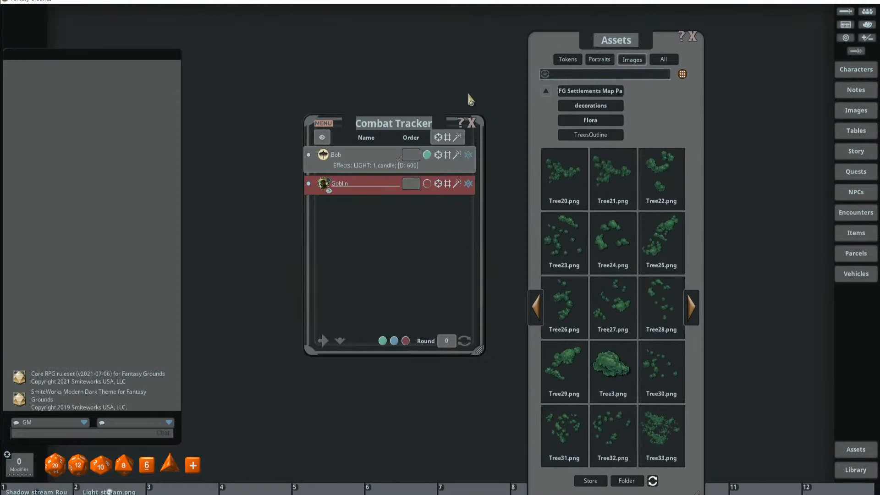
left_click(472, 123)
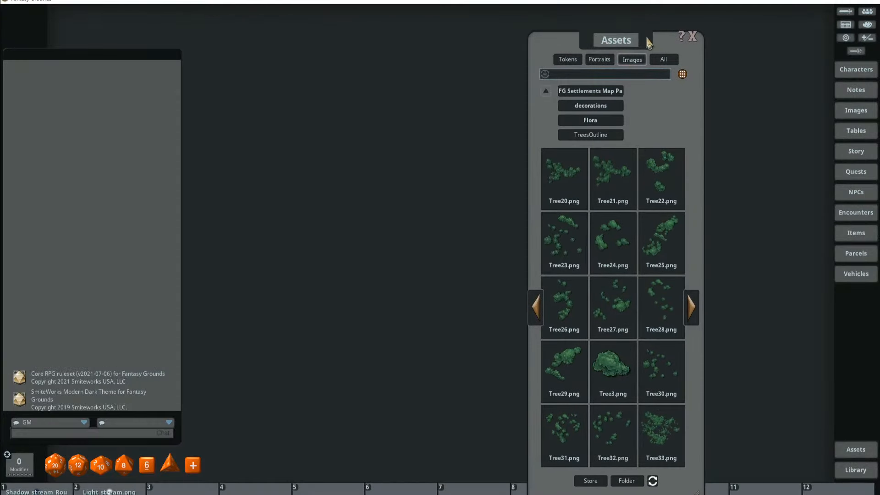
left_click(692, 36)
- Exit the current session and open the list of saved campaigns to load
right_click(459, 151)
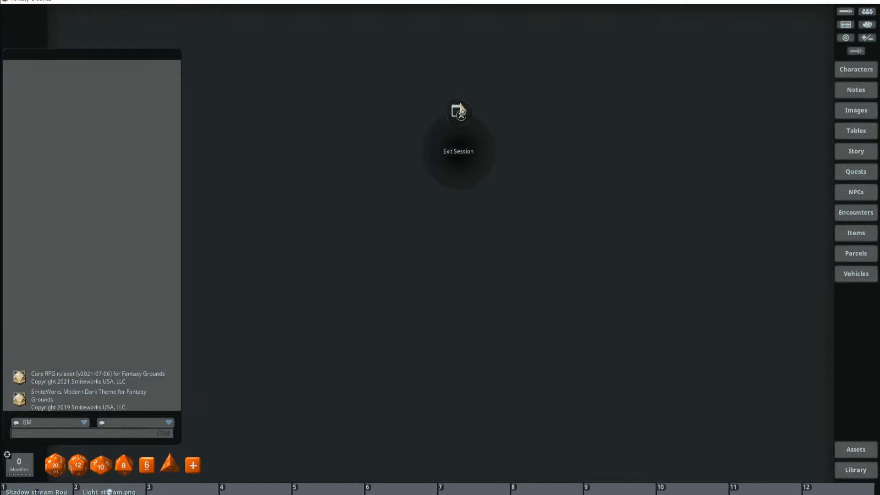
left_click(460, 111)
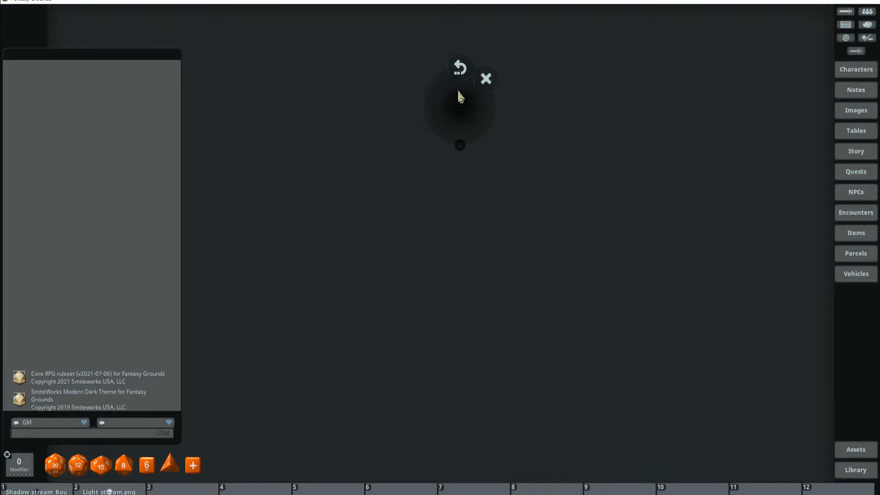
left_click(461, 68)
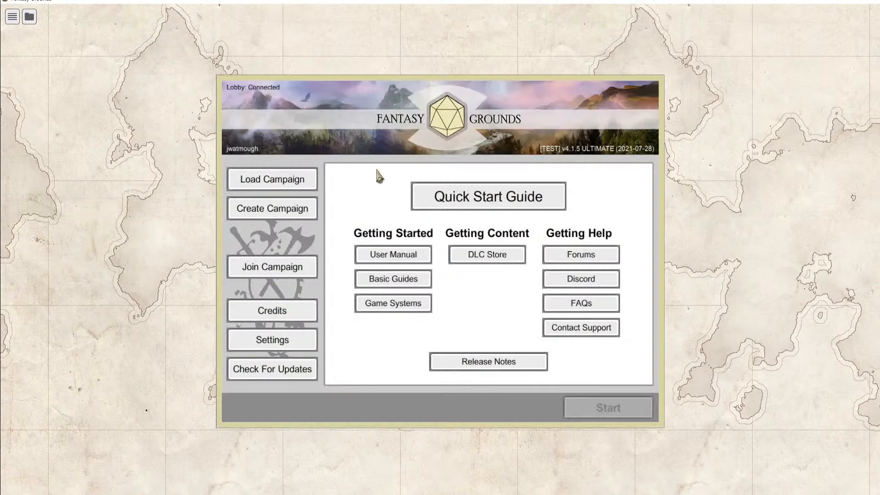
left_click(280, 179)
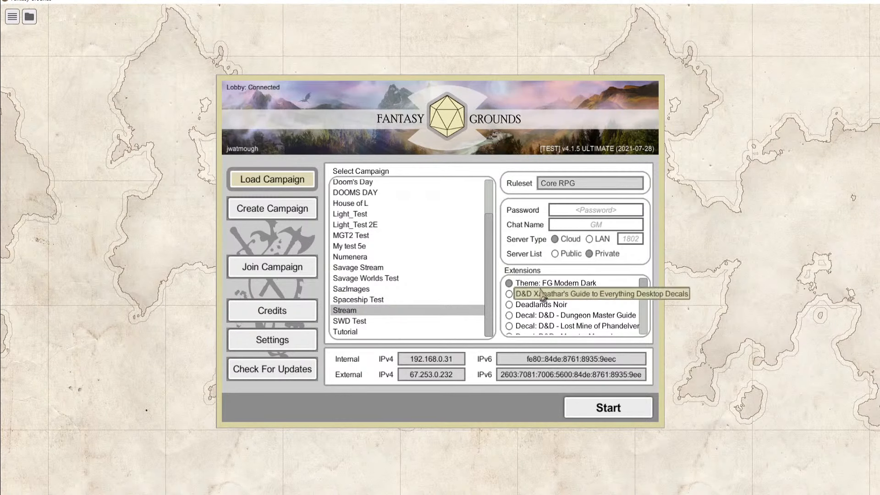
- Look through the list of available extensions for the Stream campaign
scroll(580, 304, "down", 10)
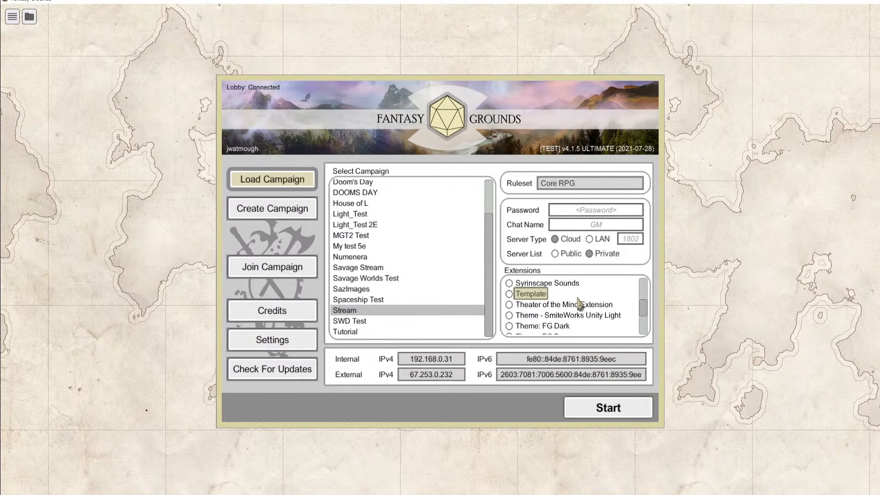
scroll(591, 310, "up", 10)
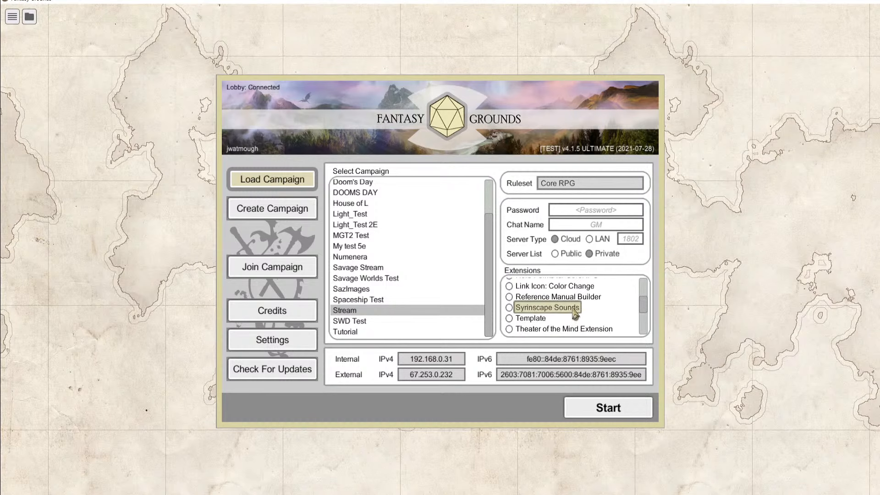
scroll(572, 308, "down", 5)
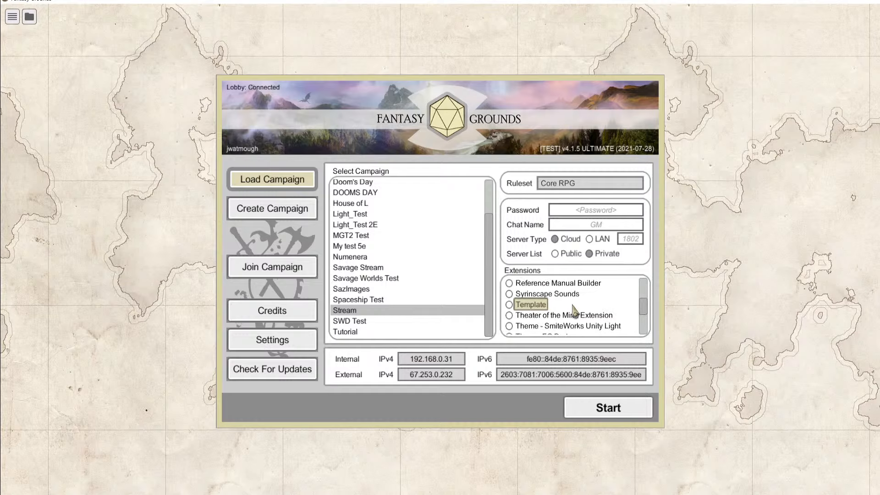
scroll(574, 308, "down", 6)
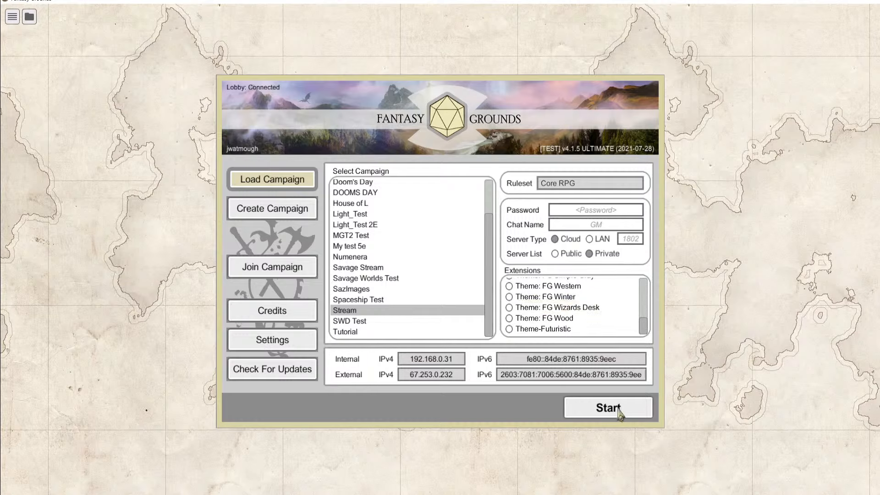
scroll(592, 312, "up", 10)
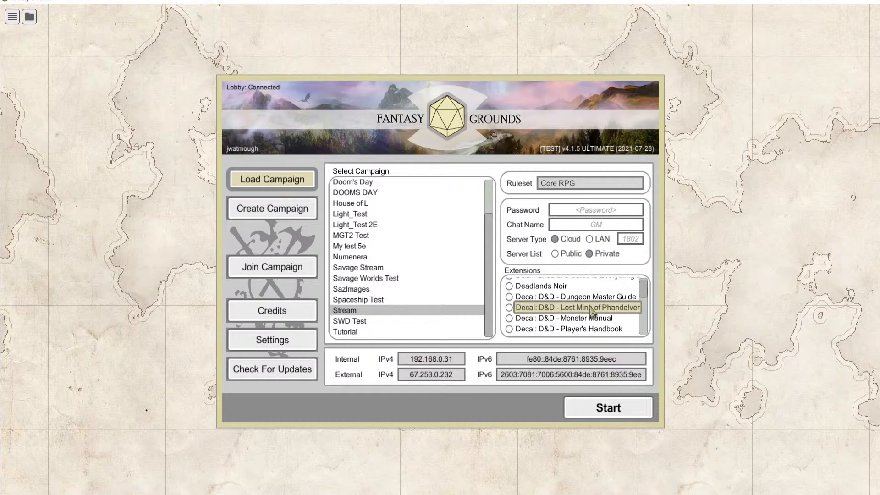
scroll(591, 311, "up", 2)
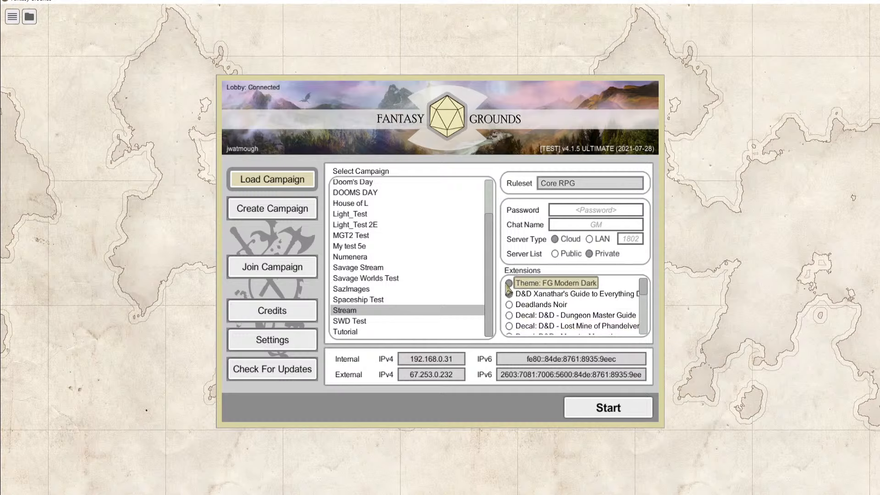
scroll(531, 302, "down", 6)
scroll(534, 306, "up", 3)
scroll(534, 306, "up", 3)
- Start the Stream campaign and open the WaterBase.jpg island map image
left_click(602, 415)
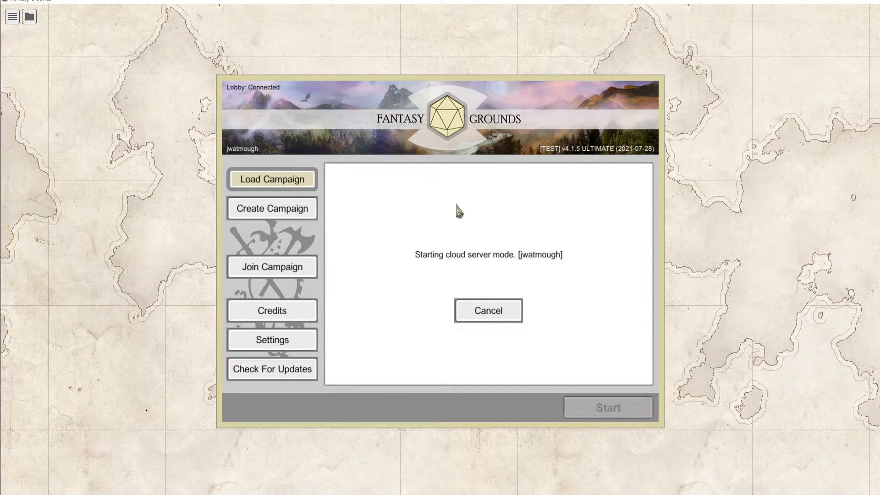
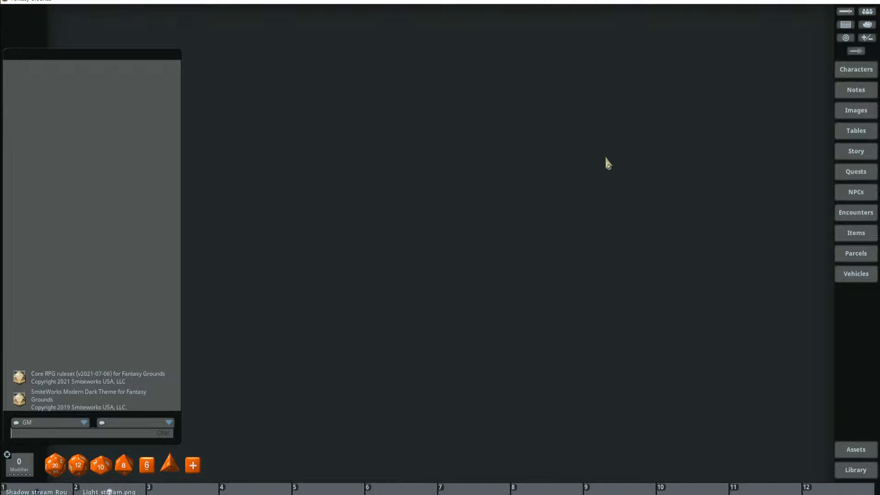
left_click(844, 115)
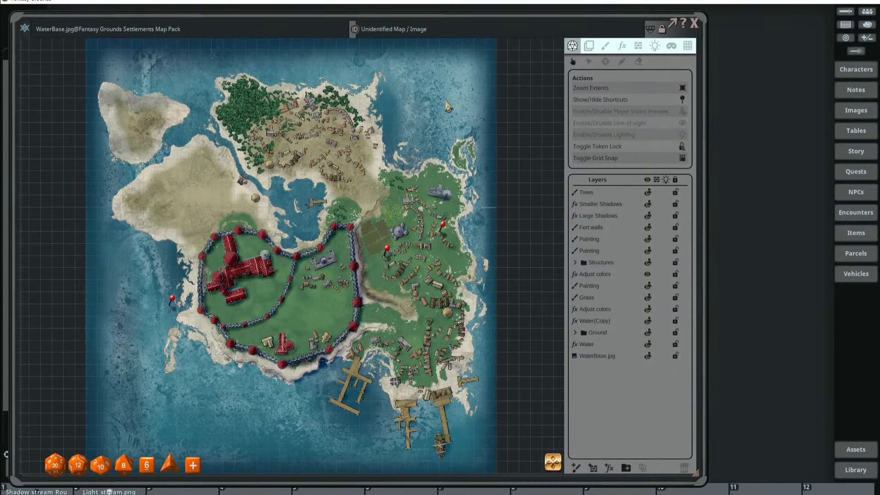
scroll(245, 119, "up", 2)
left_click_drag(310, 268, 317, 182)
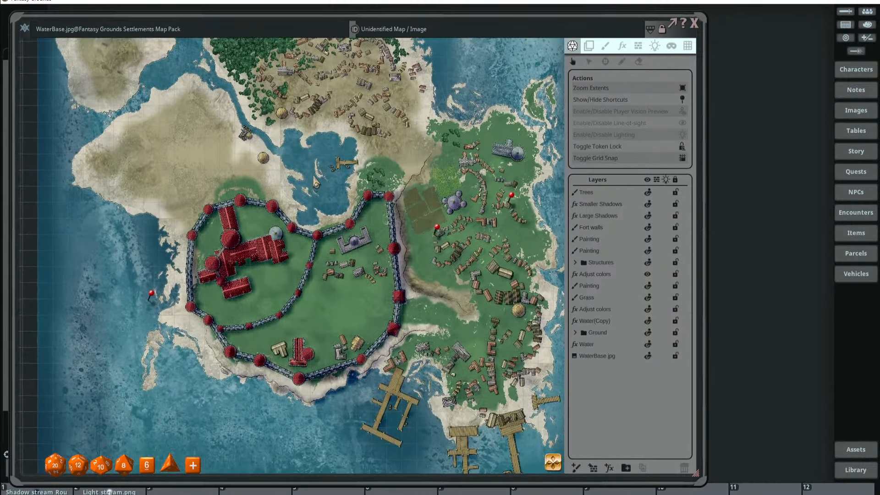
left_click_drag(416, 212, 362, 240)
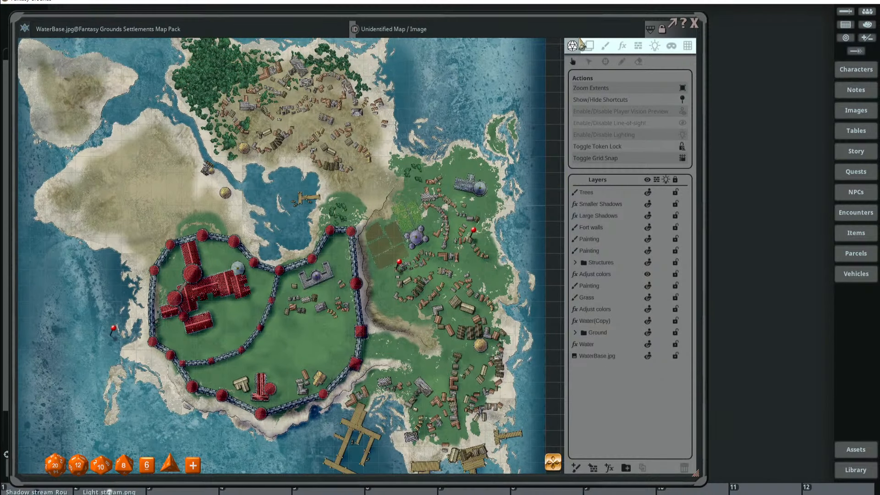
- Delete the three red shortcut pins from the map: two in the eastern town and one off the west coast
right_click(476, 233)
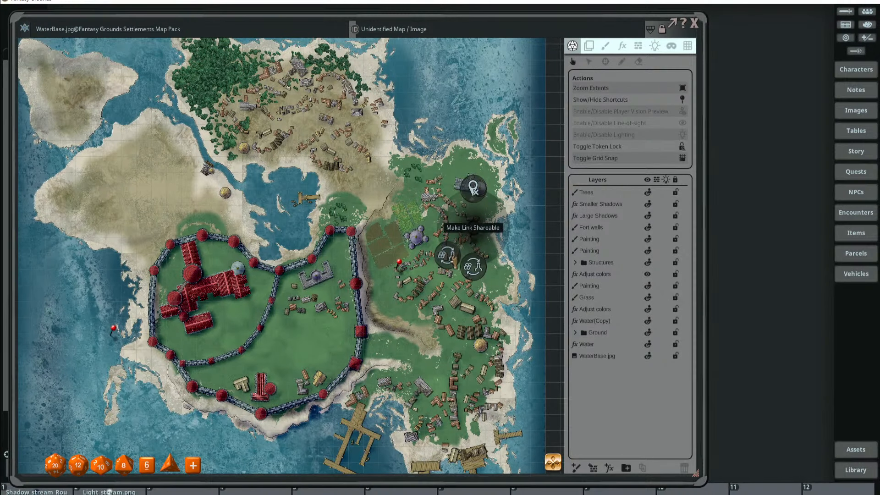
left_click(472, 187)
left_click(438, 180)
right_click(399, 264)
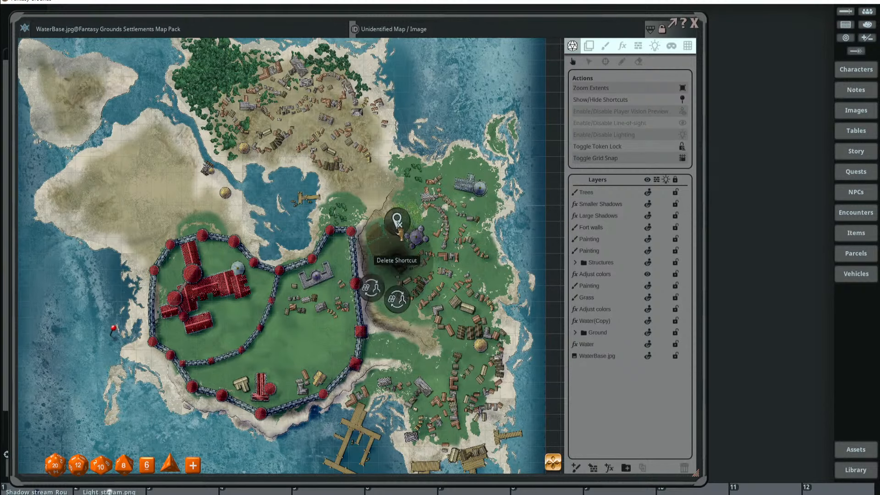
left_click(399, 218)
left_click(364, 211)
scroll(398, 233, "down", 3)
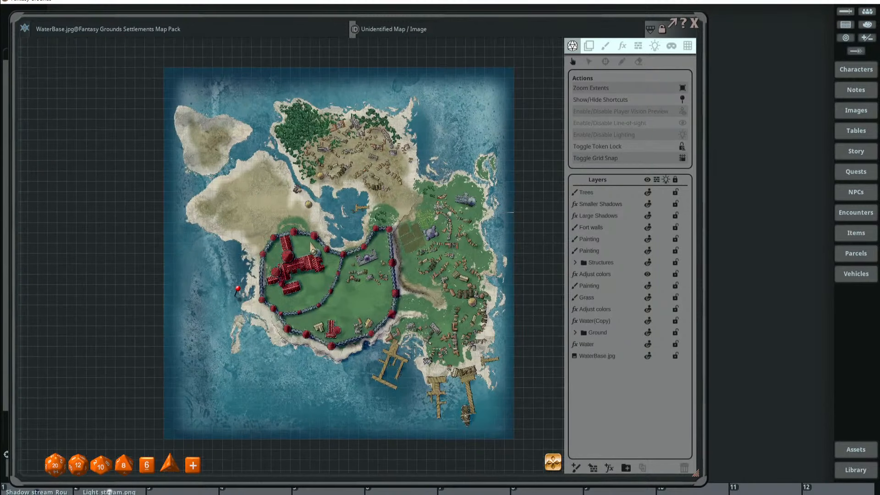
right_click(238, 293)
left_click(239, 247)
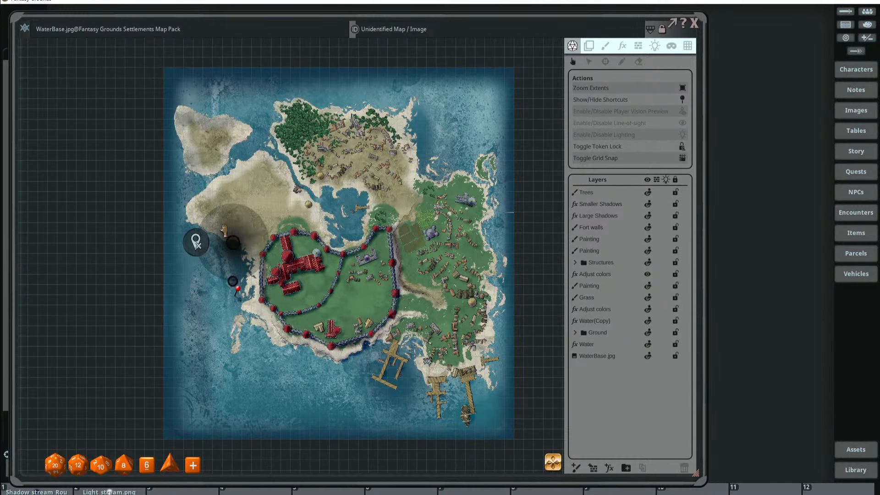
left_click(197, 240)
- Switch the map to paint mode and open the FG Settlements Map Pack folder in the Assets window, placed beside the map
scroll(307, 294, "up", 3)
scroll(310, 294, "down", 3)
scroll(367, 306, "up", 4)
scroll(366, 306, "down", 3)
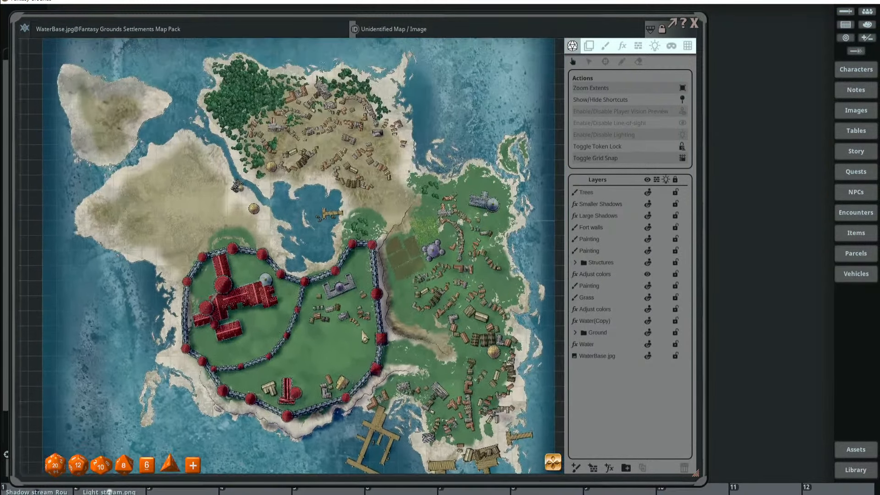
left_click(605, 46)
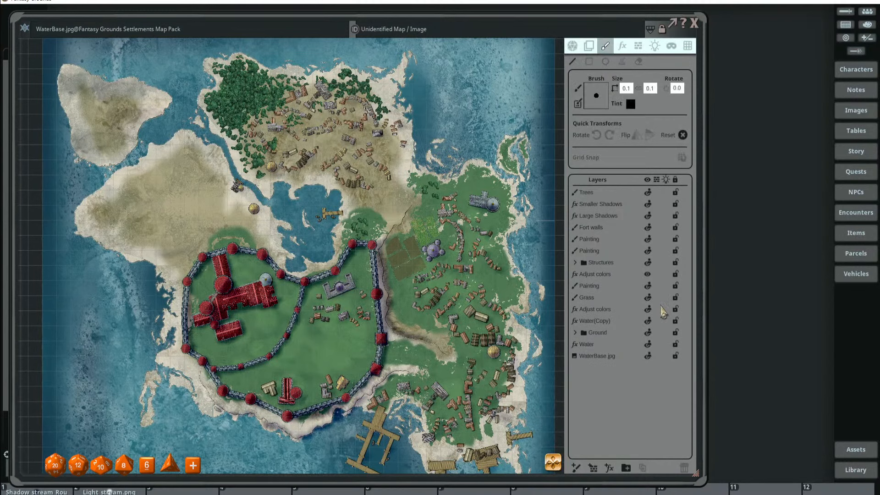
left_click(873, 451)
left_click_drag(678, 39, 799, 19)
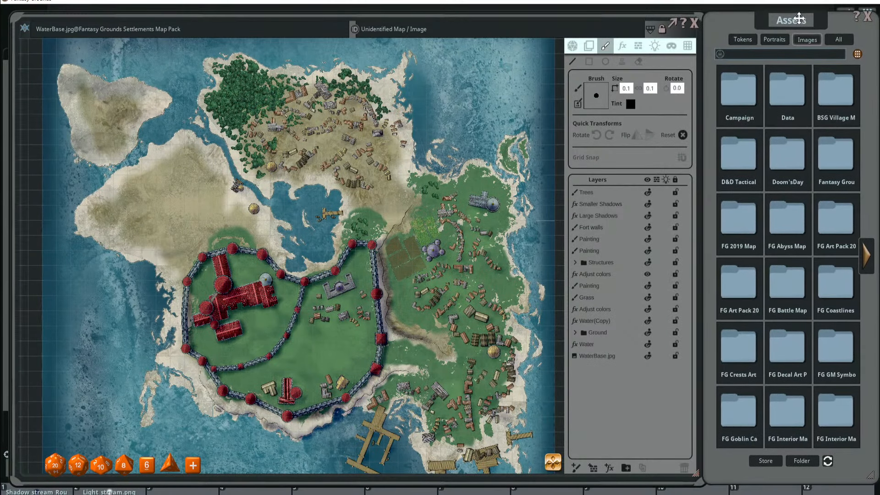
left_click(867, 263)
left_click(828, 161)
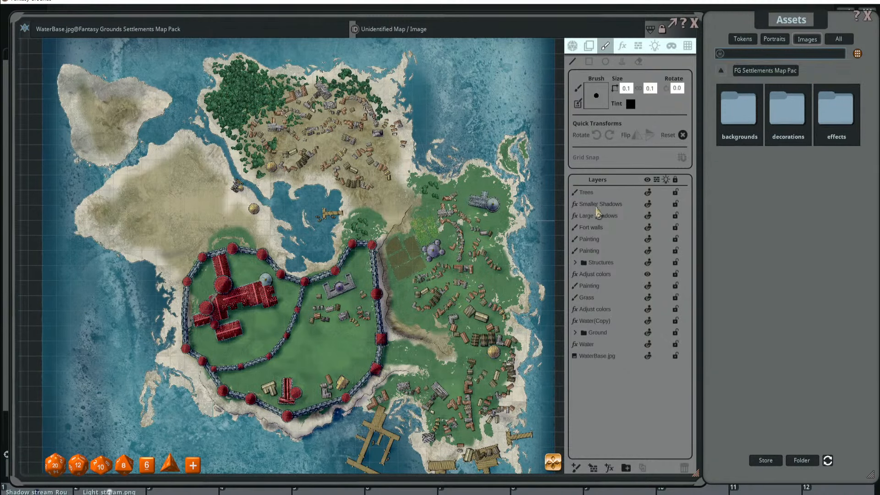
- Activate the stamp brush and open the decorations > Flora > TreesOutline folder of the map pack
scroll(240, 165, "up", 2)
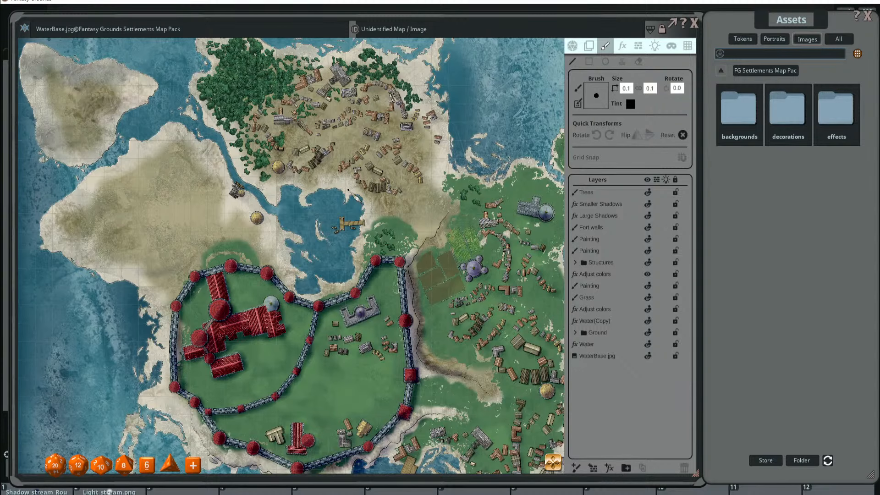
left_click(787, 112)
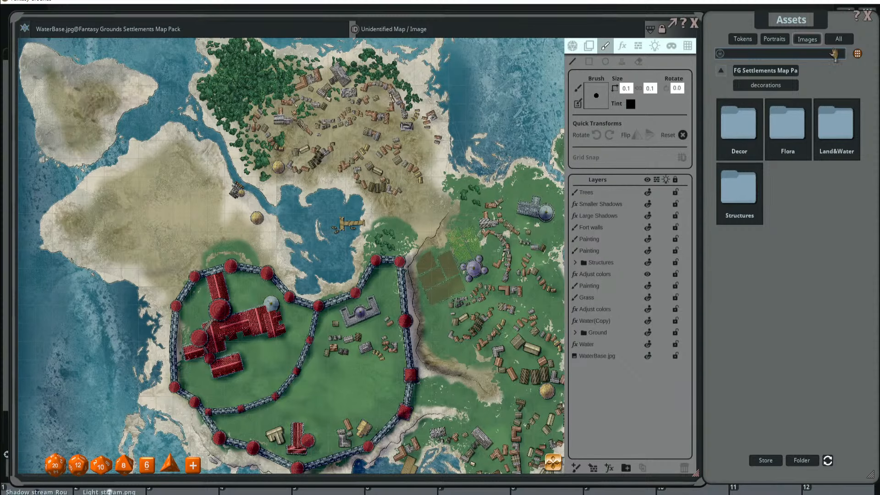
scroll(393, 77, "up", 4)
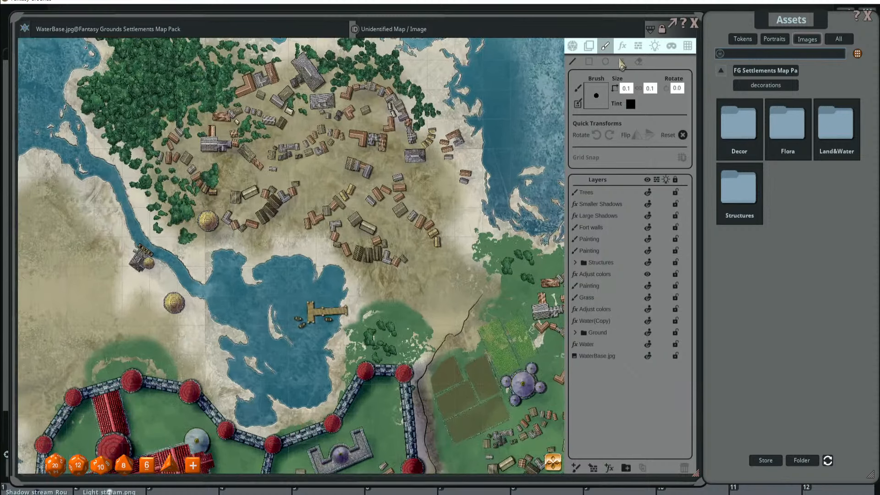
left_click(621, 61)
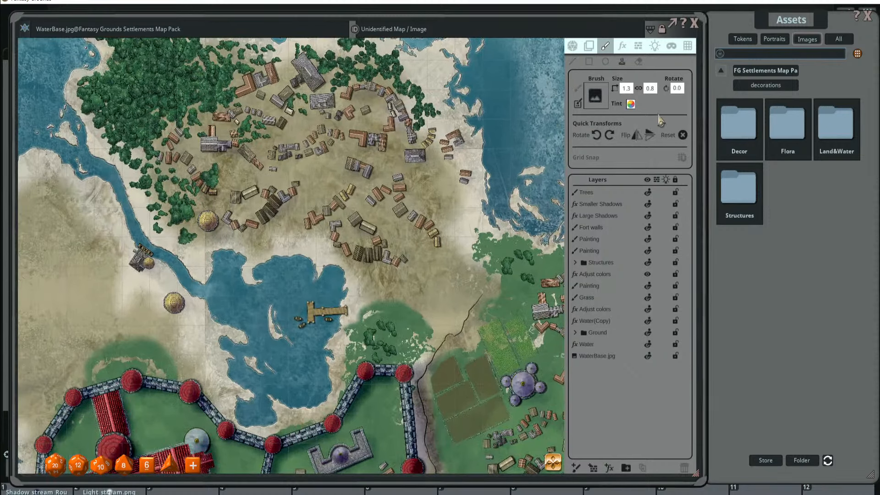
left_click(794, 132)
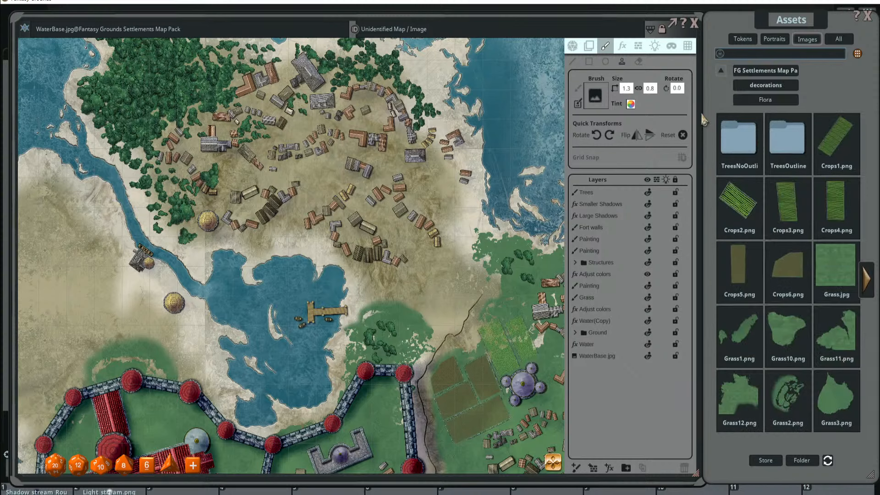
left_click(788, 137)
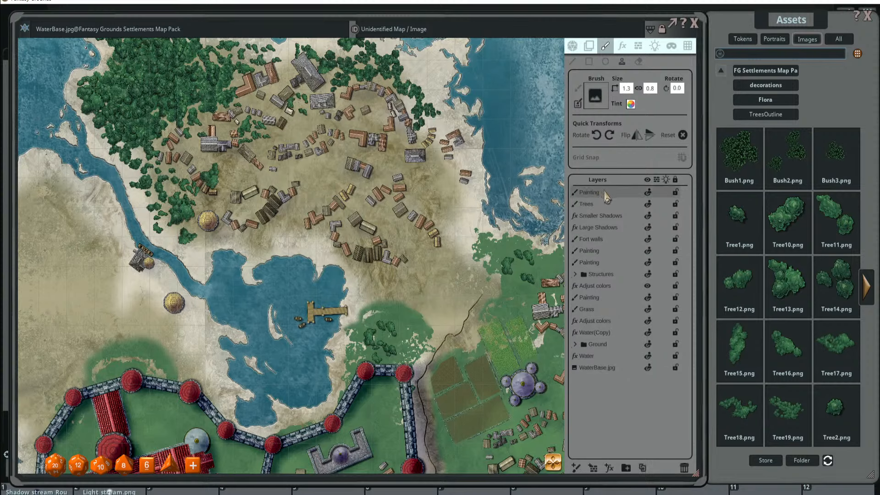
- Move the new painting layer below Structures, delete it, and select the Grass layer instead
mouse_move(605, 196)
left_mouse_down()
mouse_move(614, 295)
mouse_move(617, 275)
left_mouse_up()
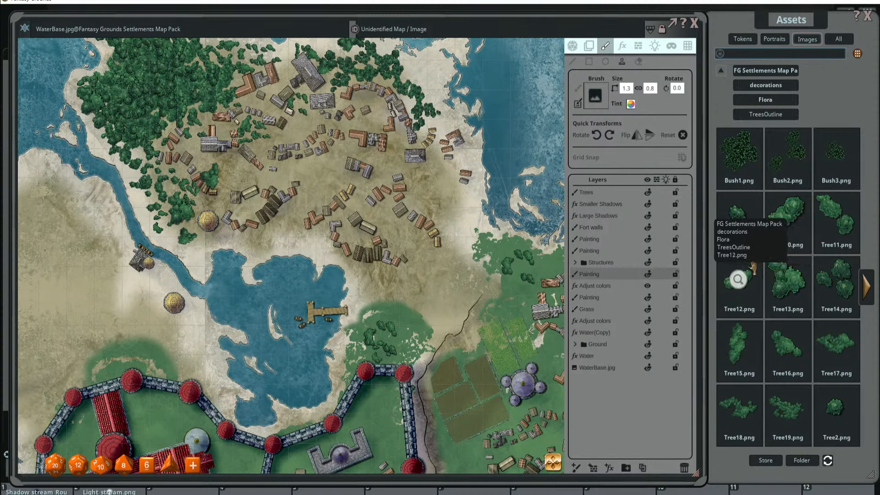
left_click(684, 467)
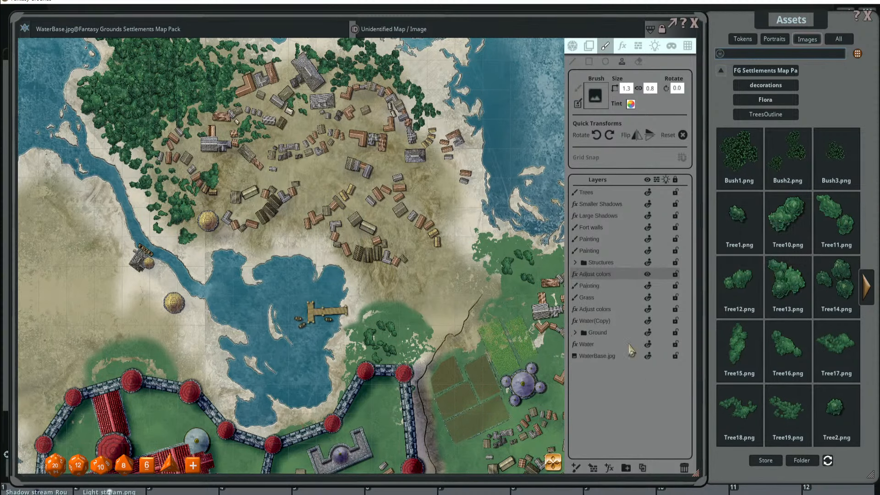
left_click(595, 286)
left_click(607, 298)
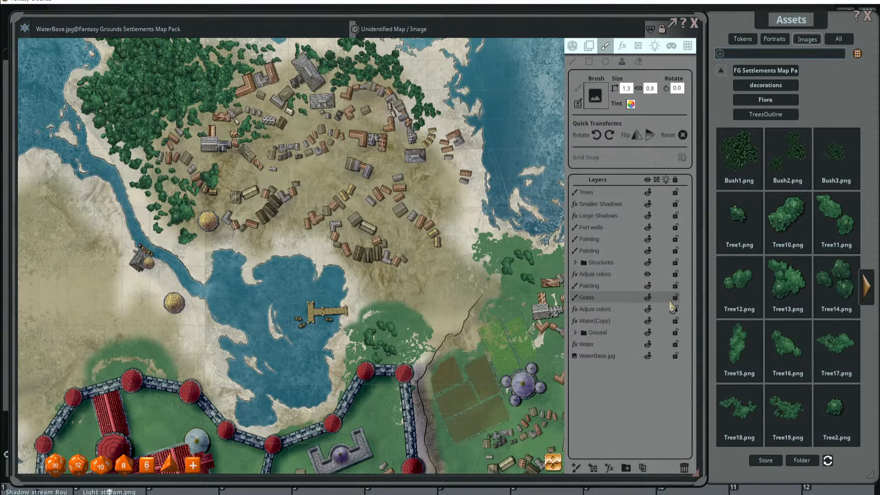
- Stamp Bush3.png at 0.3 by 0.3 behind the two houses east of the domed building, rotating the brush to vary it
left_click(738, 149)
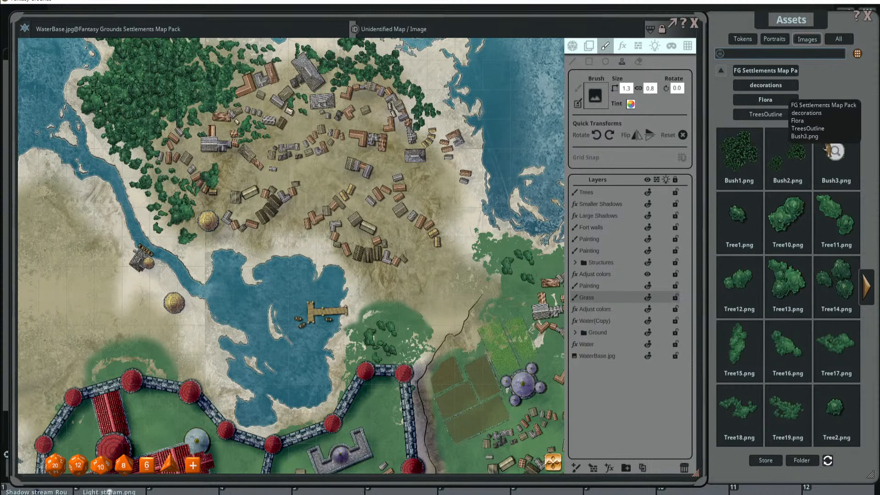
scroll(234, 162, "up", 3)
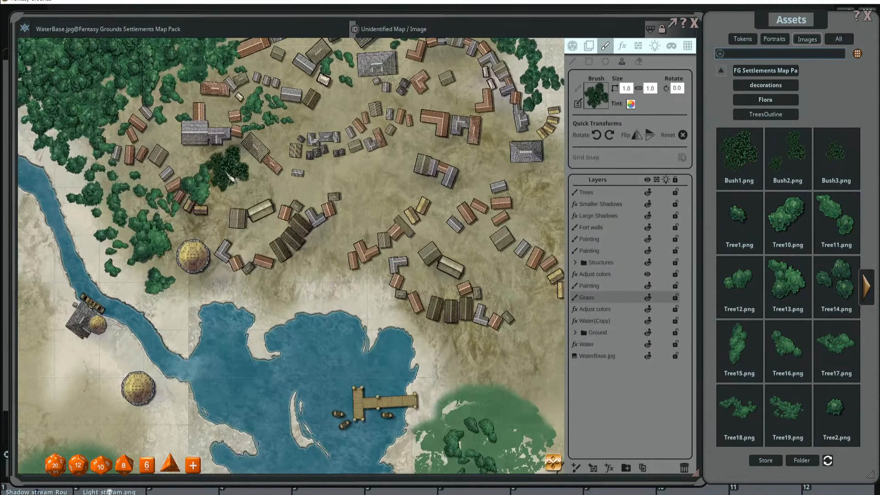
scroll(237, 193, "down", 7)
scroll(241, 207, "up", 5)
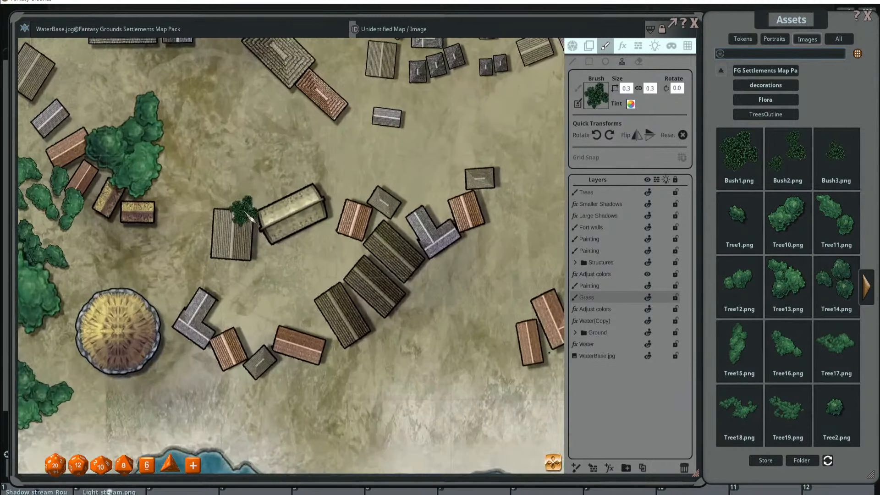
left_click(231, 209)
scroll(275, 206, "up", 5)
left_click(271, 206)
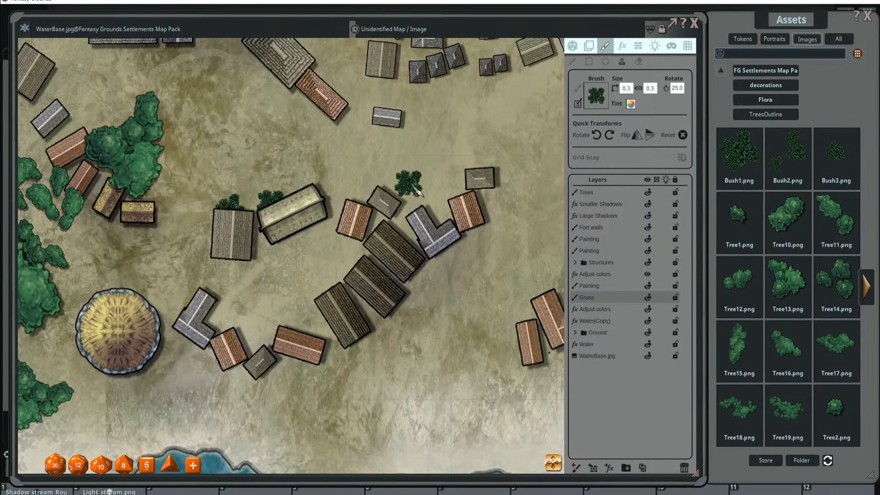
- Load Bush2.png into the stamp brush, stamp it at 0.3 by 0.3 behind the house east of the domed building, and enlarge it to 0.4
left_click_drag(787, 155, 596, 103)
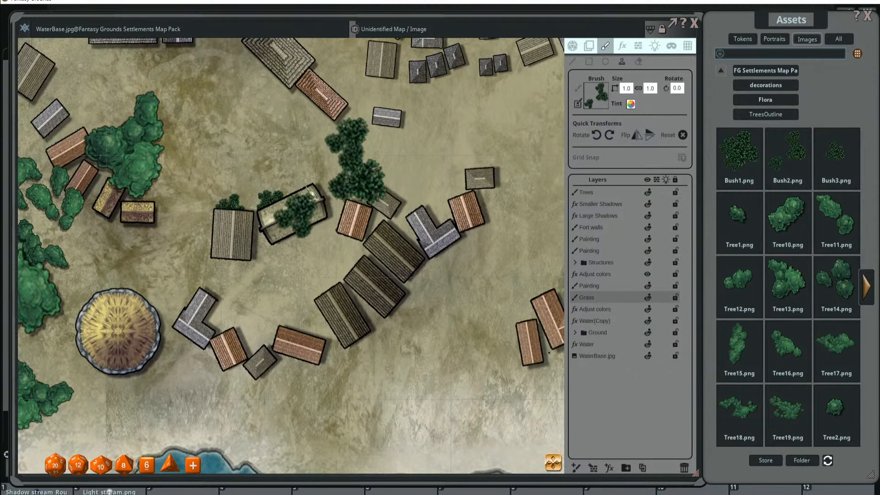
scroll(222, 217, "down", 7)
left_click(221, 216)
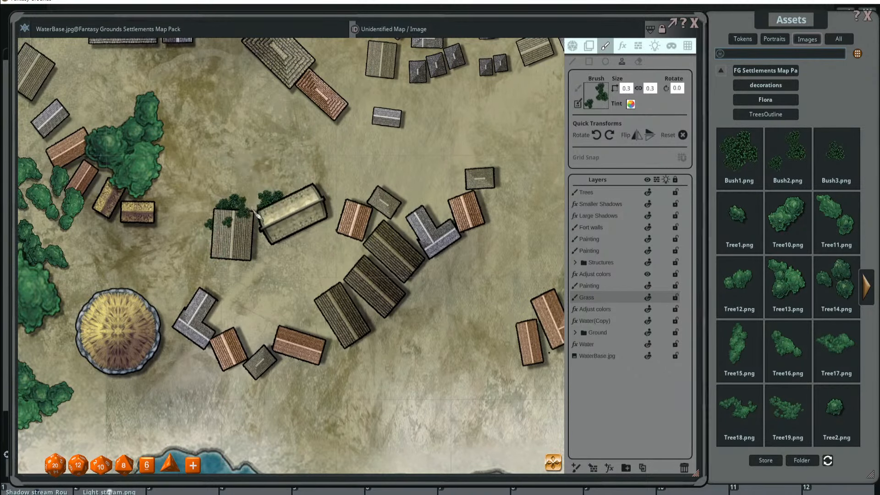
scroll(216, 234, "down", 10)
scroll(341, 222, "down", 5)
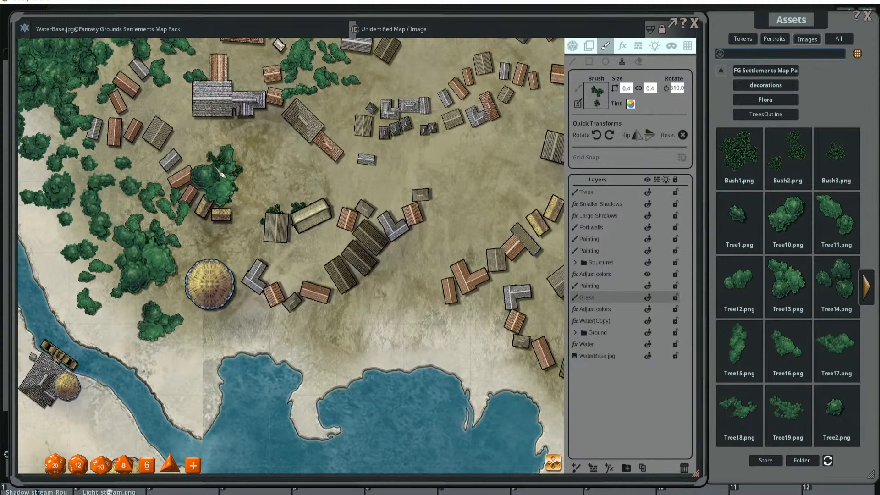
- Stamp Bush2.png at 0.4 by 0.4 around the houses along the forest edge and in the north, rotating the brush between stamps
scroll(238, 184, "down", 3)
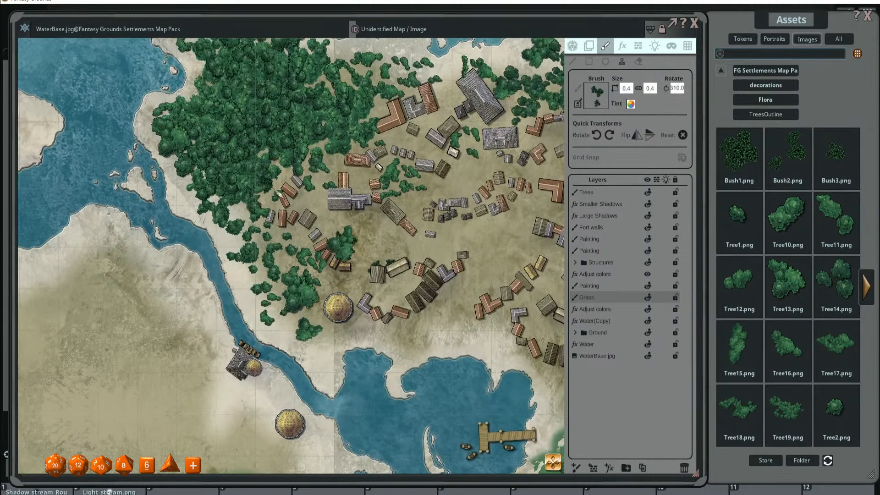
scroll(266, 196, "down", 3)
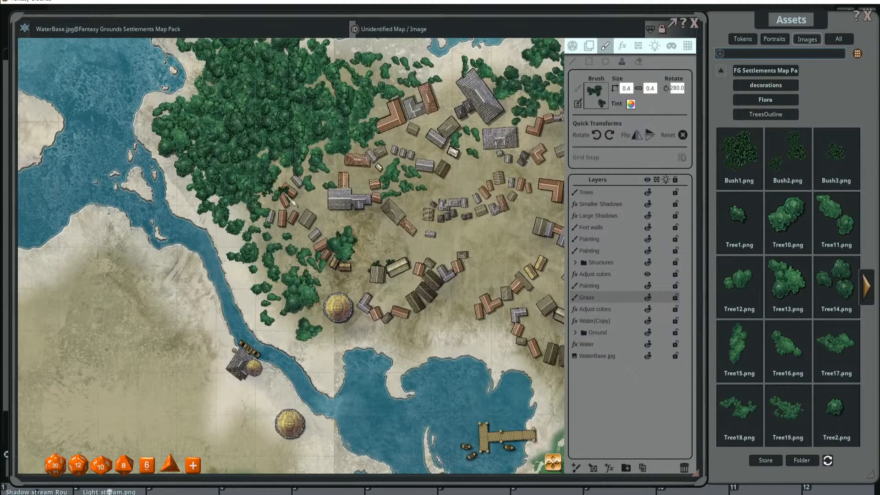
scroll(348, 199, "down", 5)
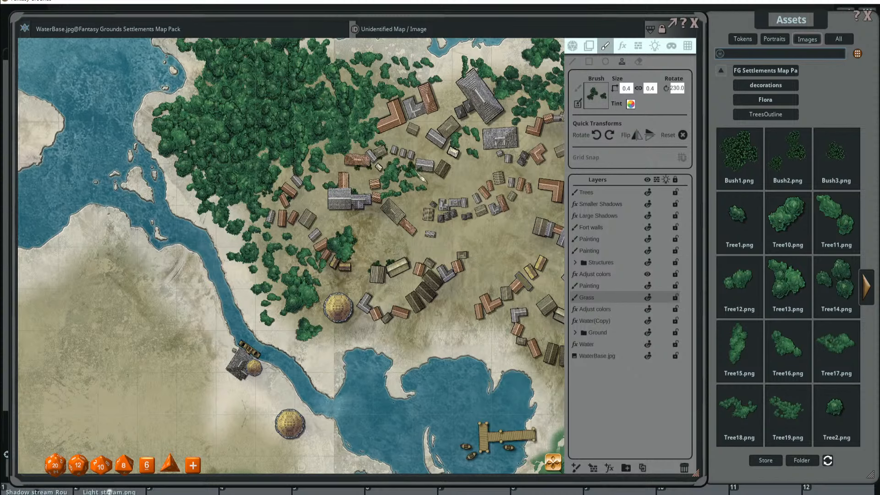
scroll(447, 131, "up", 4)
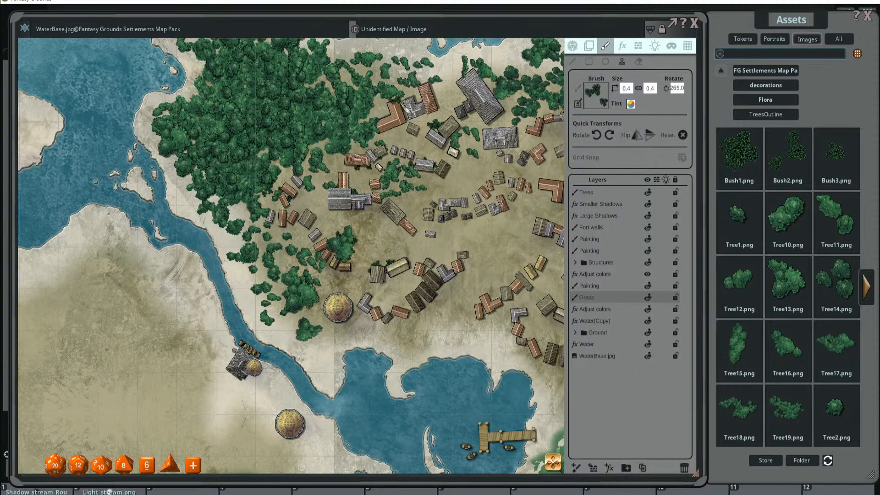
scroll(412, 108, "up", 5)
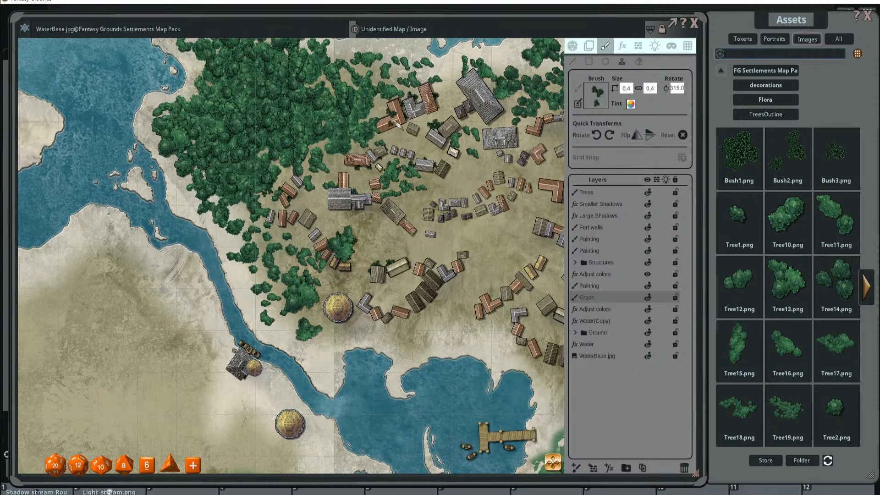
left_click_drag(449, 152, 415, 185)
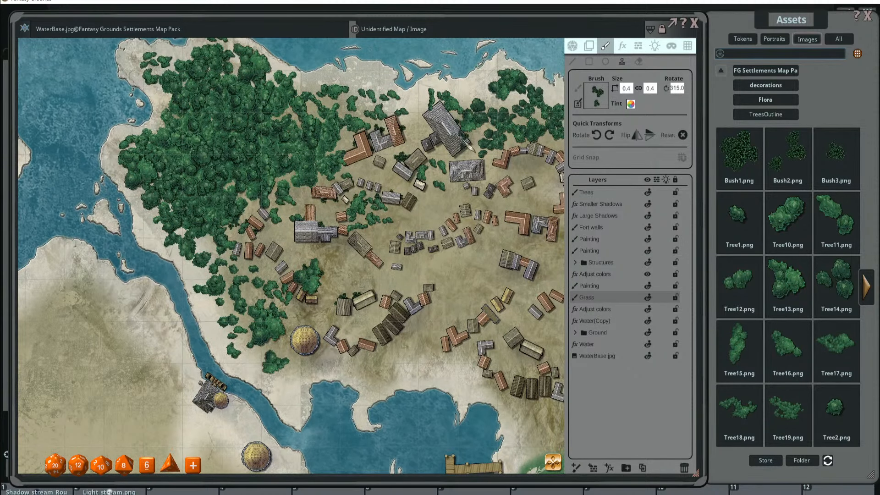
- Stamp more Bush2.png bushes around the western houses beside the forest, varying the brush rotation
scroll(454, 177, "down", 7)
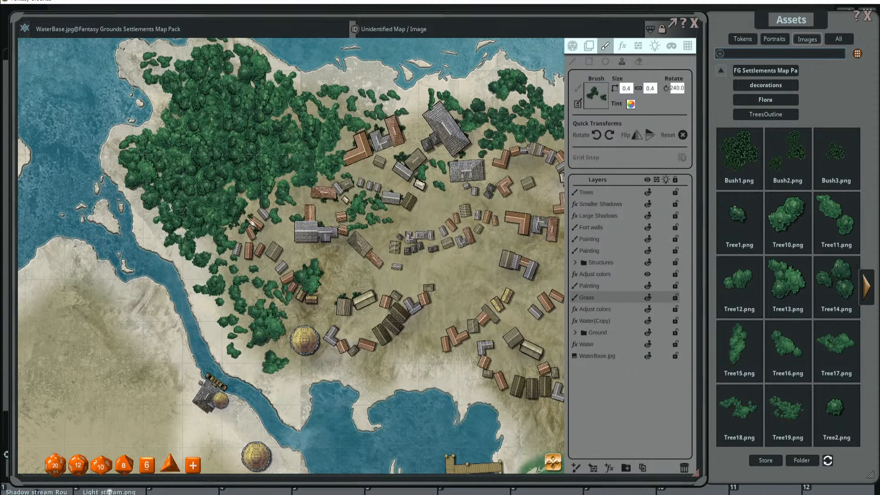
left_click_drag(183, 239, 198, 214)
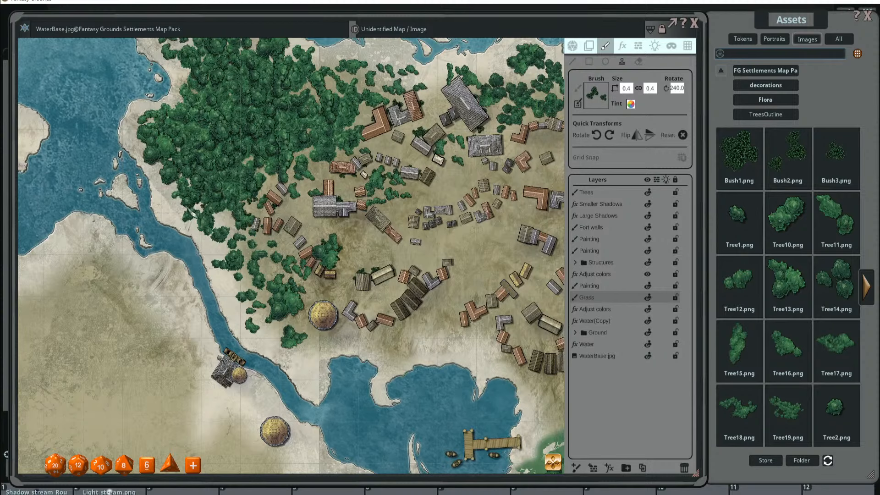
scroll(206, 208, "down", 2)
scroll(224, 224, "down", 2)
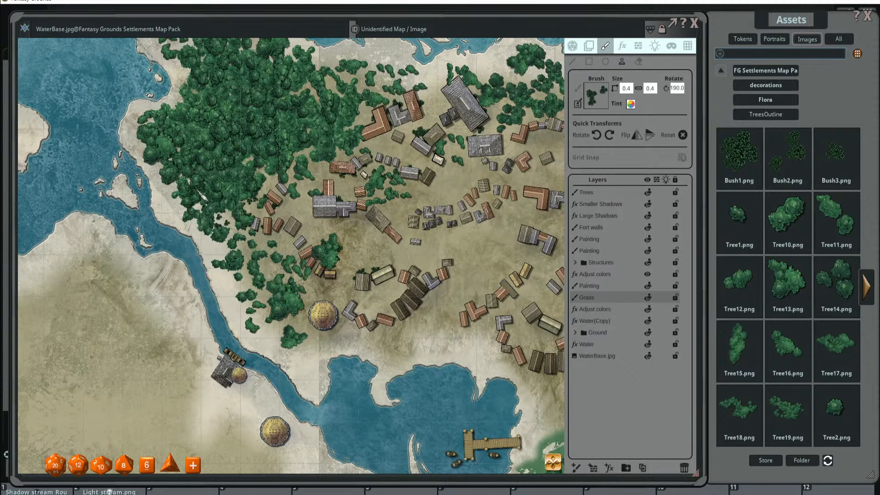
scroll(247, 258, "down", 3)
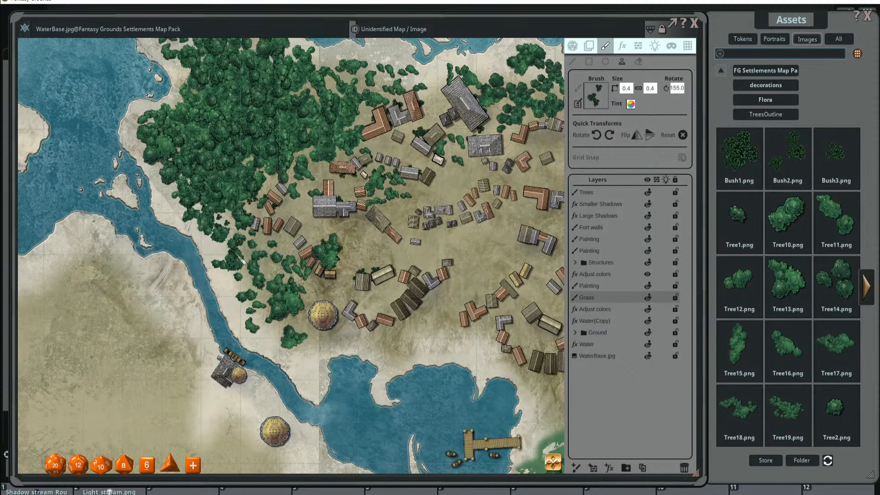
left_click_drag(298, 156, 255, 209)
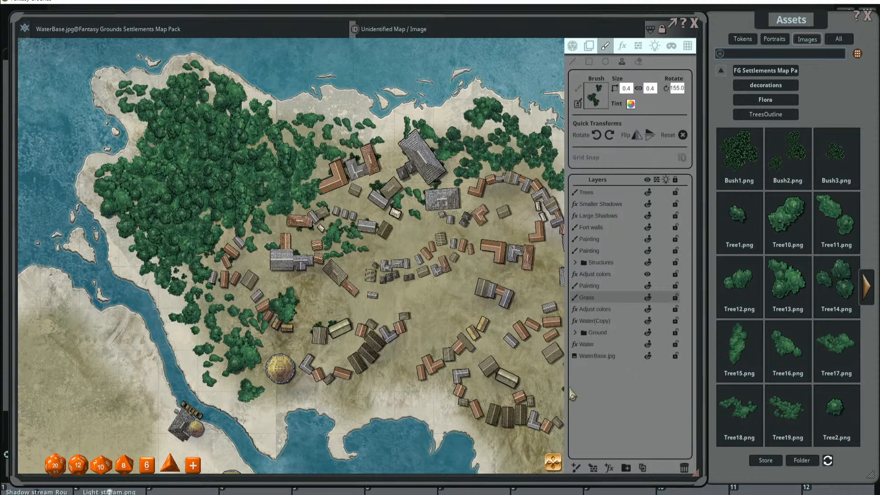
- Add a painting layer directly above Grass and stamp Bush2.png among the small grey houses in the settlement's centre
left_click(576, 467)
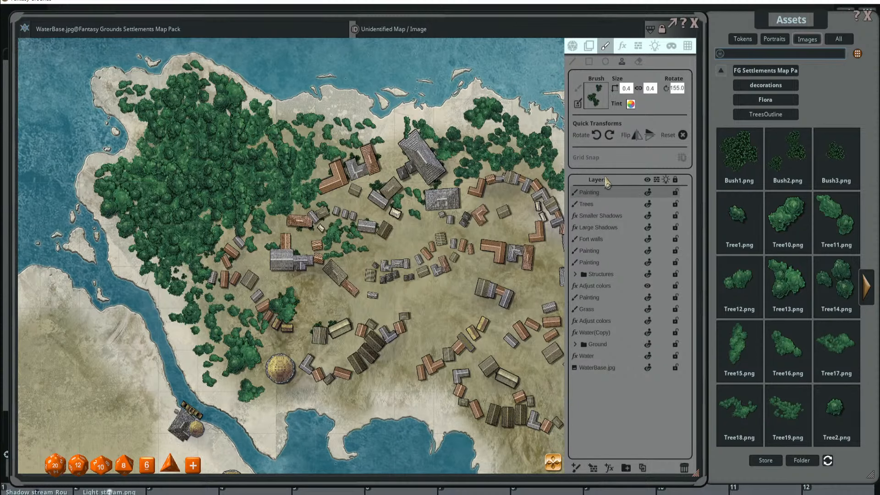
mouse_move(604, 191)
left_mouse_down()
mouse_move(590, 312)
mouse_move(590, 297)
left_mouse_up()
left_click_drag(504, 271, 435, 300)
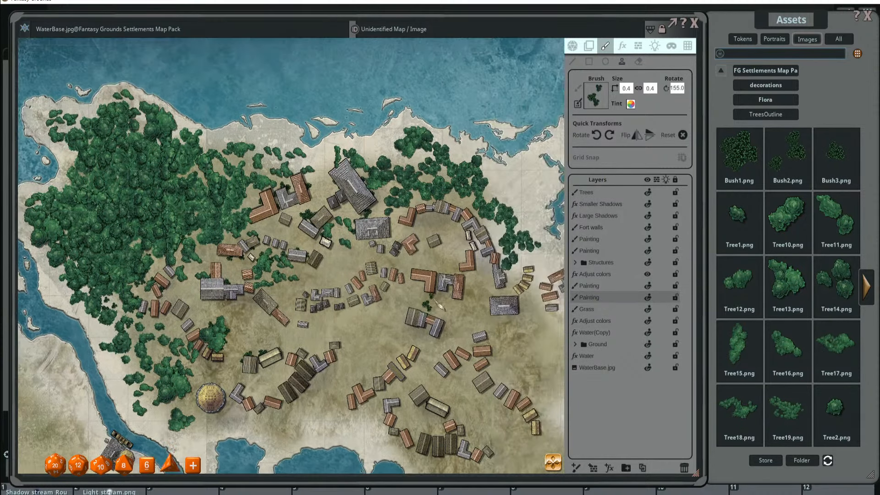
left_click_drag(396, 244, 390, 193)
left_click(343, 220)
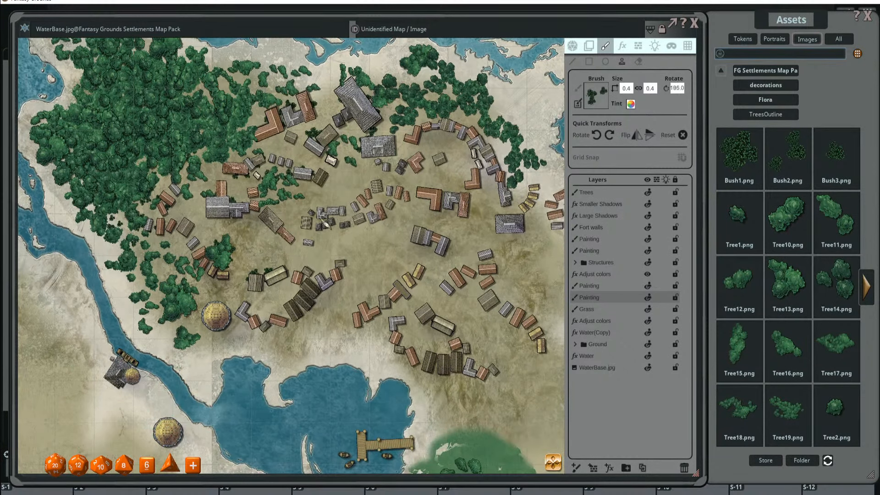
left_click(327, 224)
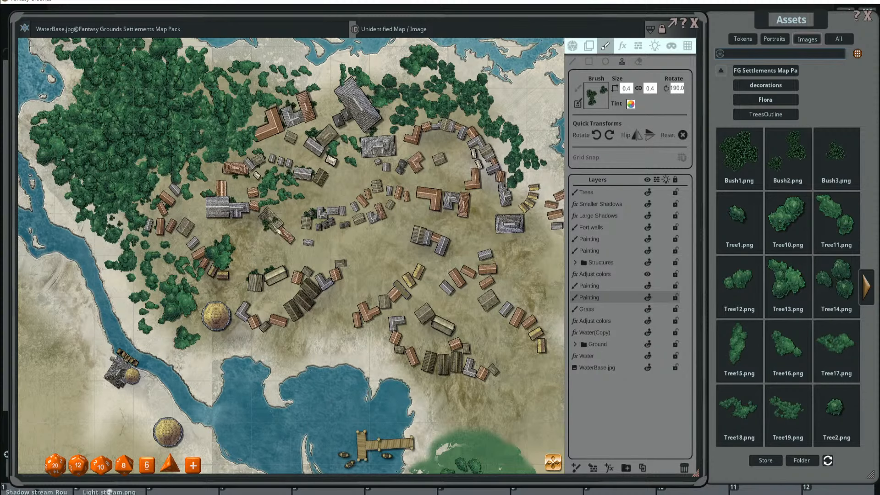
- Stamp rotated bushes beside the long house southeast of the large grey building and around the houses near the northern grey hall
left_click(276, 224)
scroll(334, 232, "up", 3)
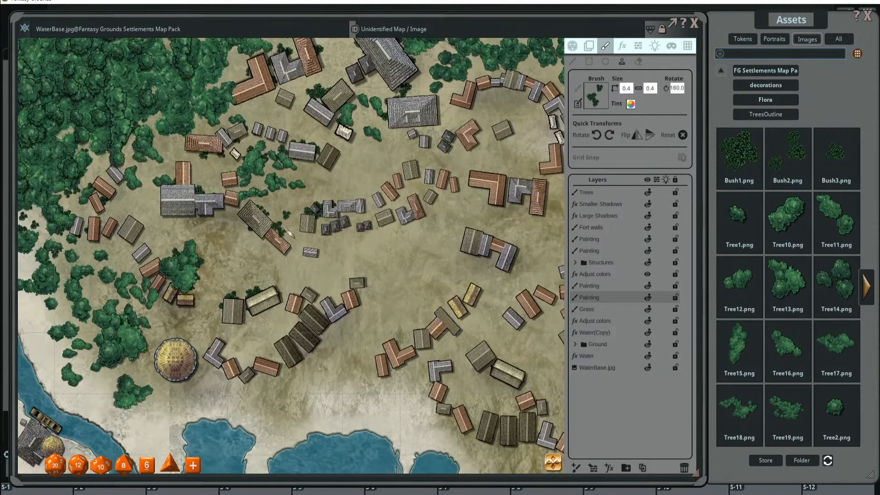
left_click(287, 259)
scroll(289, 261, "down", 3)
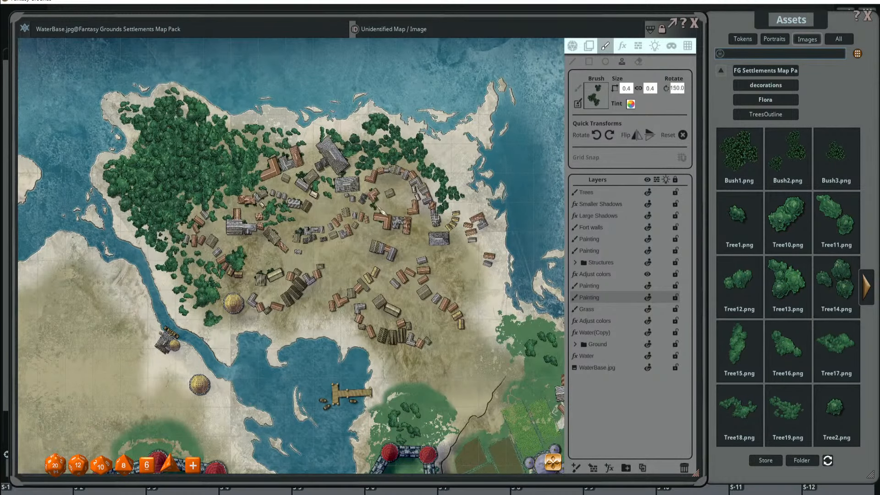
left_click(375, 201)
scroll(375, 202, "up", 3)
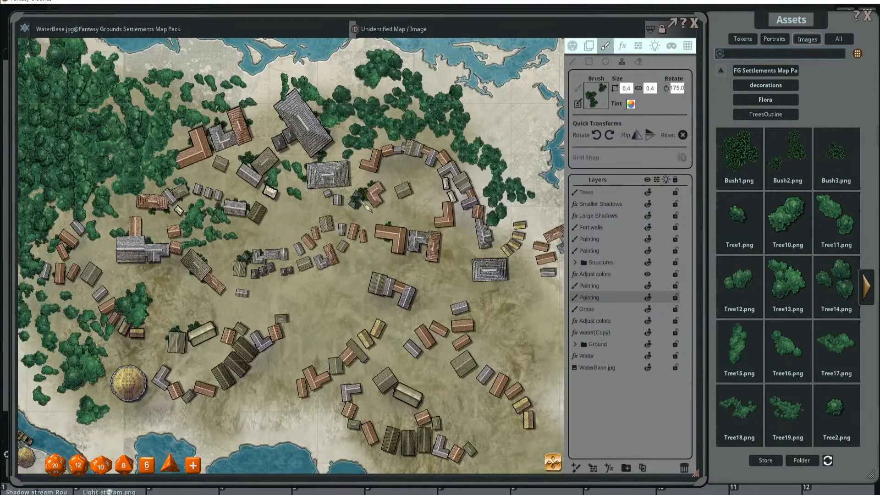
left_click(324, 176)
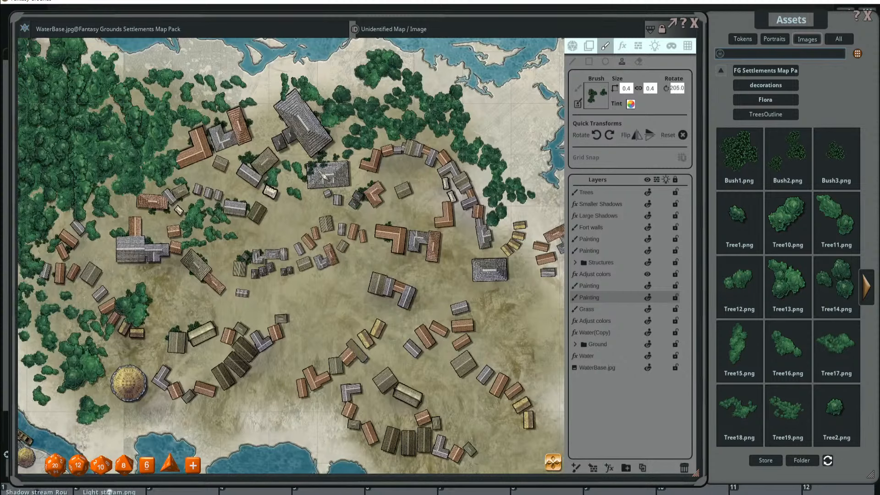
- Stamp bushes along the curved row of houses in the northeast, rotating the 0.4 by 0.4 brush between stamps
scroll(322, 139, "up", 5)
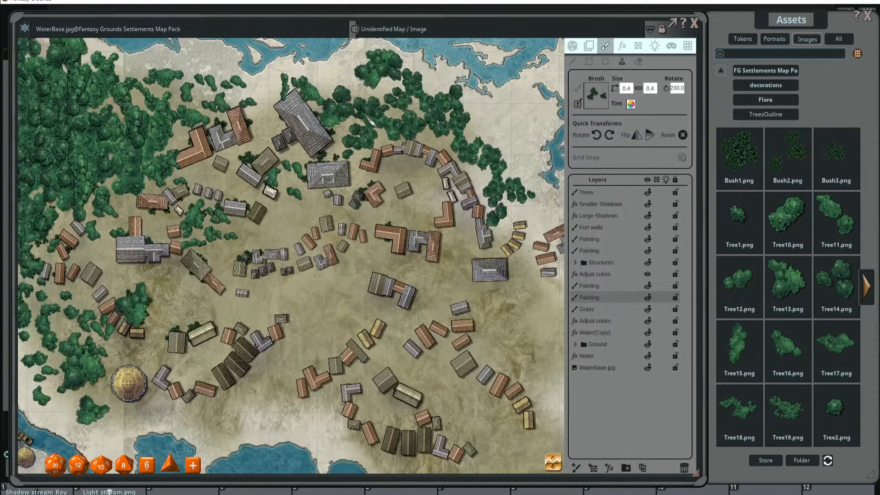
scroll(378, 136, "down", 6)
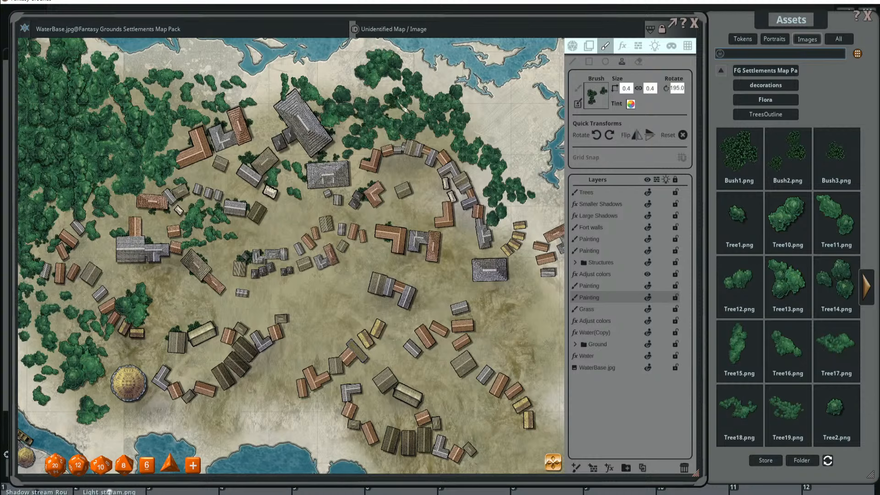
scroll(412, 121, "up", 2)
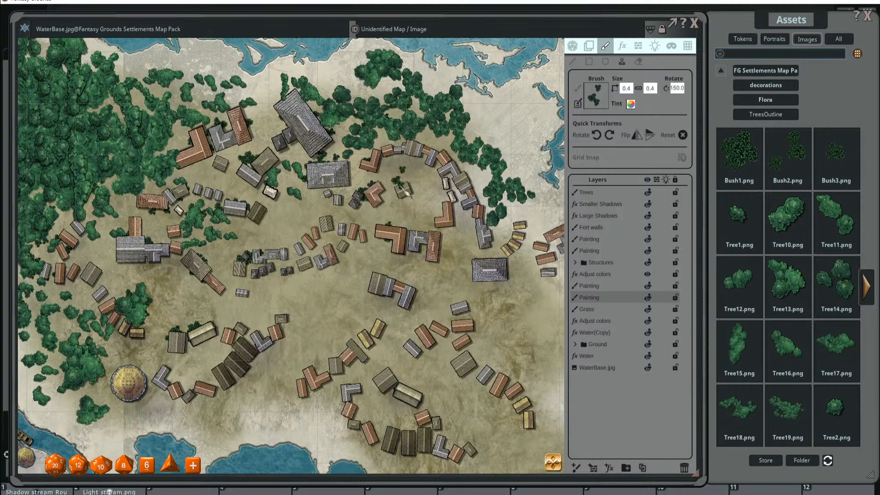
scroll(415, 201, "up", 2)
scroll(437, 179, "up", 3)
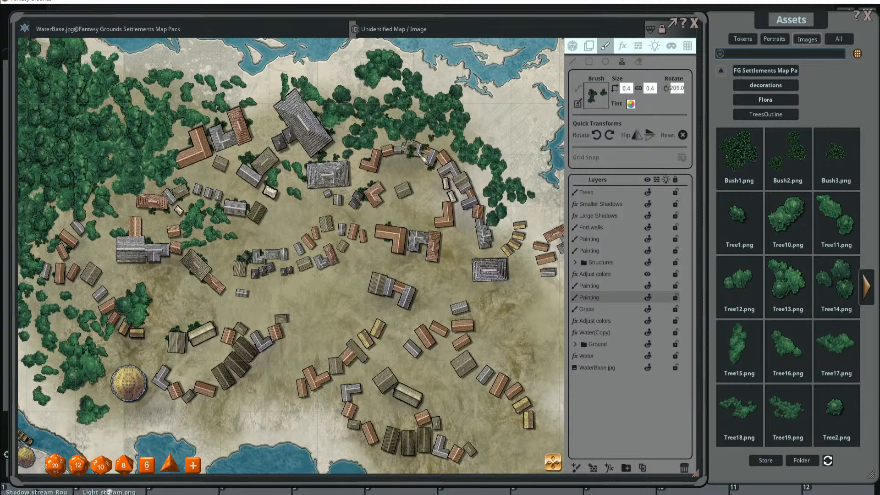
scroll(446, 226, "down", 4)
scroll(297, 275, "up", 4)
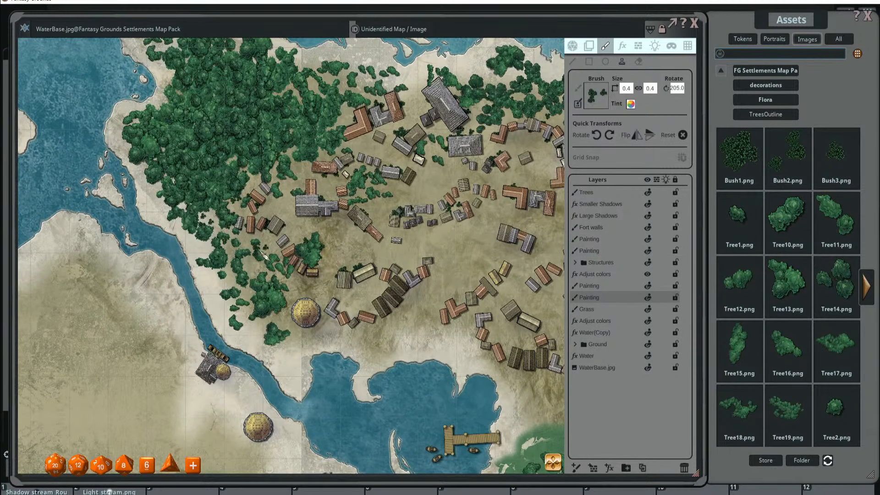
- Stamp further Bush2.png bushes among the central houses, turning the brush to 185 degrees
scroll(399, 266, "down", 3)
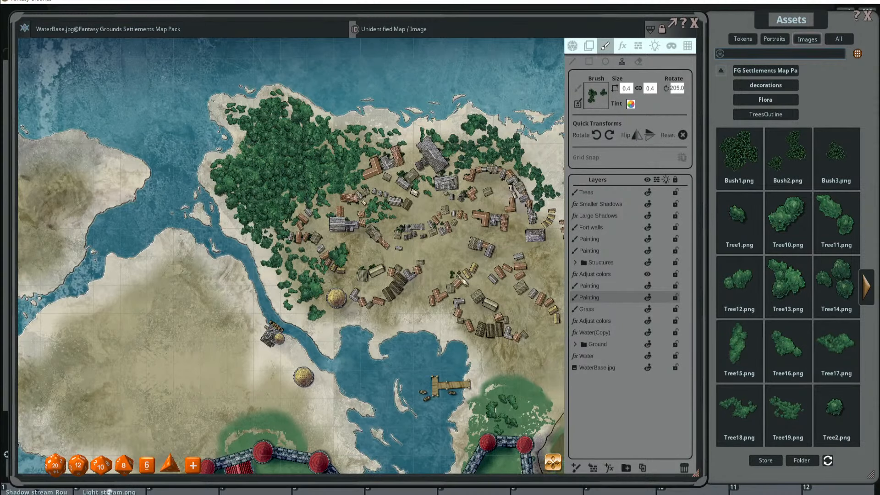
scroll(460, 281, "up", 2)
scroll(453, 224, "up", 2)
scroll(453, 218, "down", 4)
left_click(454, 211)
scroll(440, 244, "down", 3)
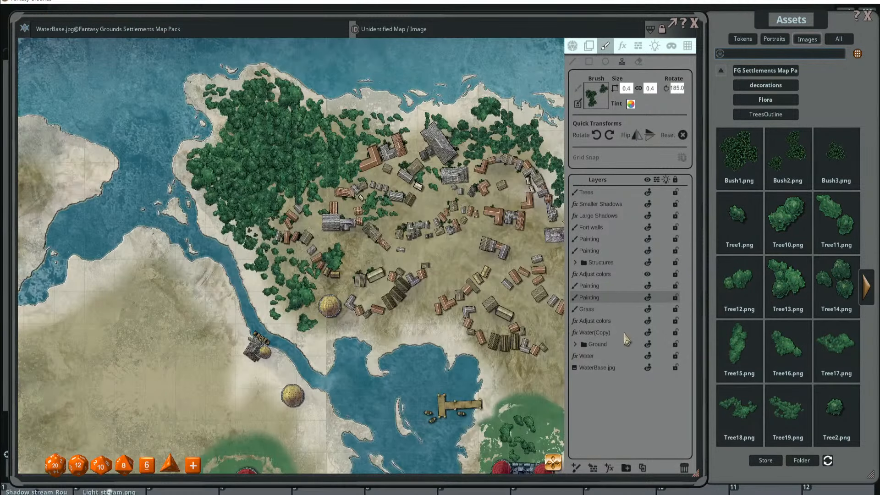
- Duplicate the bush painting layer and place the copy directly above the original
left_click(643, 468)
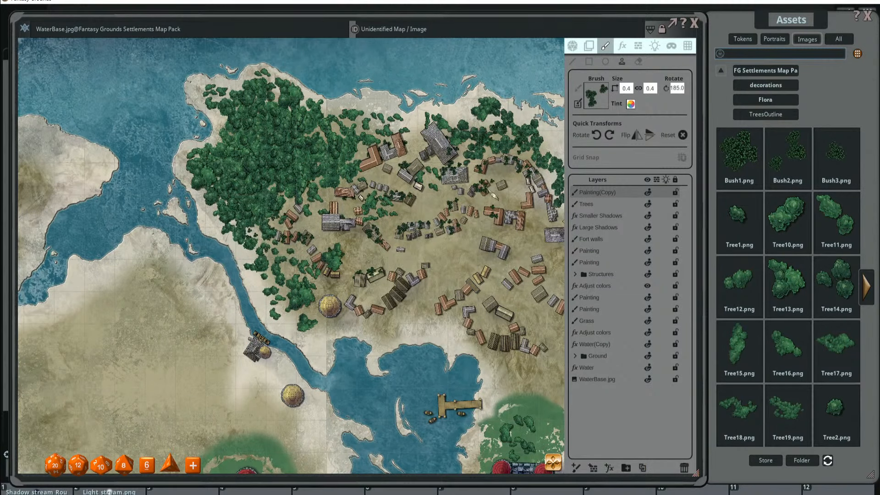
scroll(493, 195, "up", 2)
mouse_move(613, 197)
left_mouse_down()
mouse_move(615, 315)
mouse_move(612, 299)
left_mouse_up()
- Rename the original bush layer to Bushes and its copy to Bushes2
double_click(589, 309)
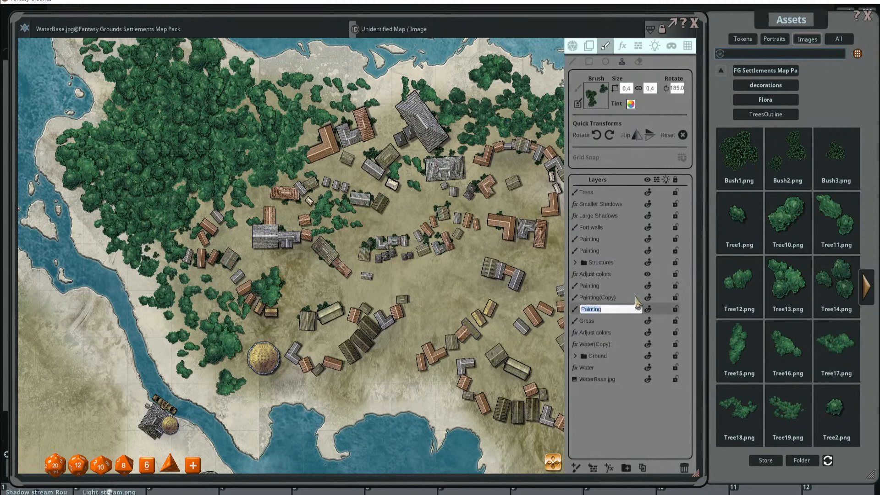
type("Bushes")
double_click(591, 298)
type("Bu")
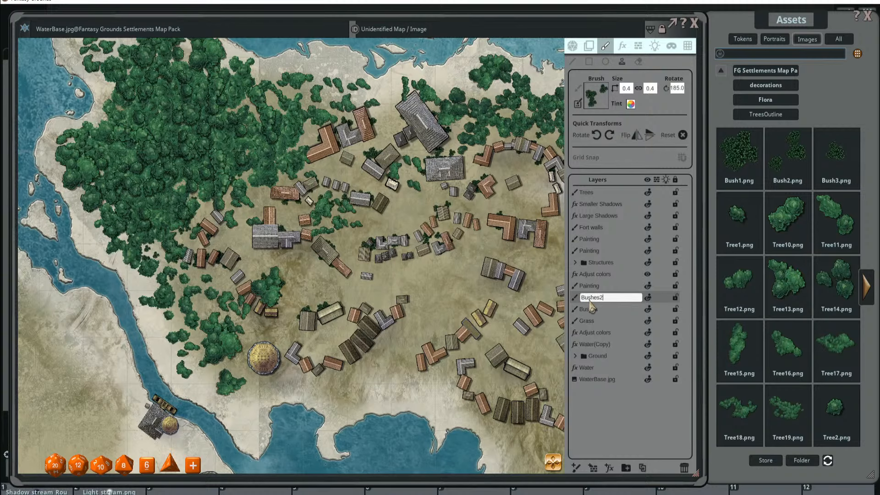
key("Return")
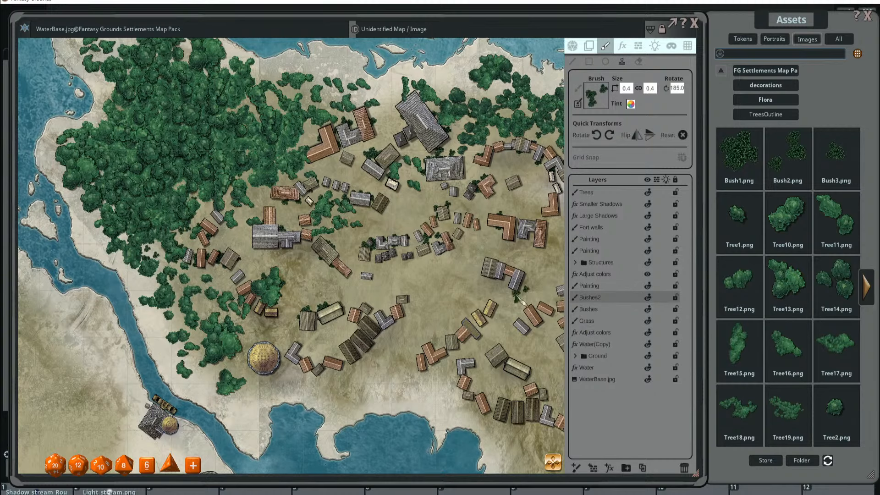
- Move the Bushes2 layer's content over the eastern houses of the northern settlement and rotate it to 62.1 degrees
left_click(590, 46)
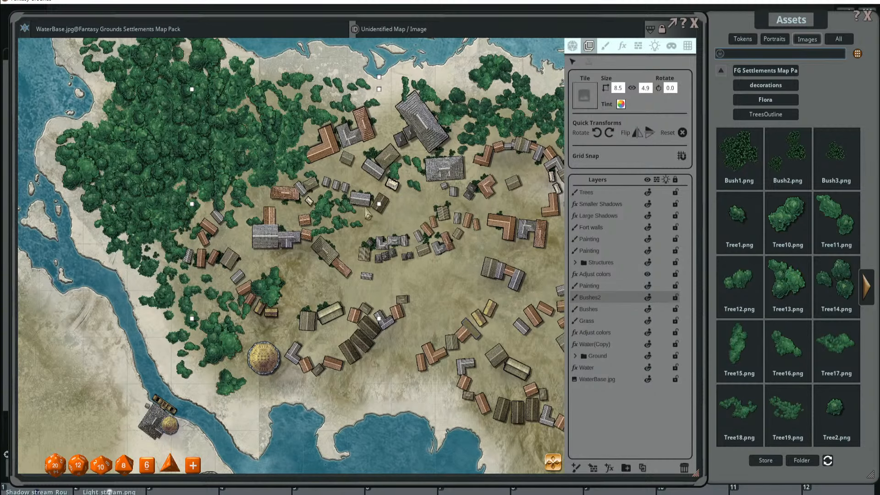
scroll(380, 183, "down", 4)
key("ctrl")
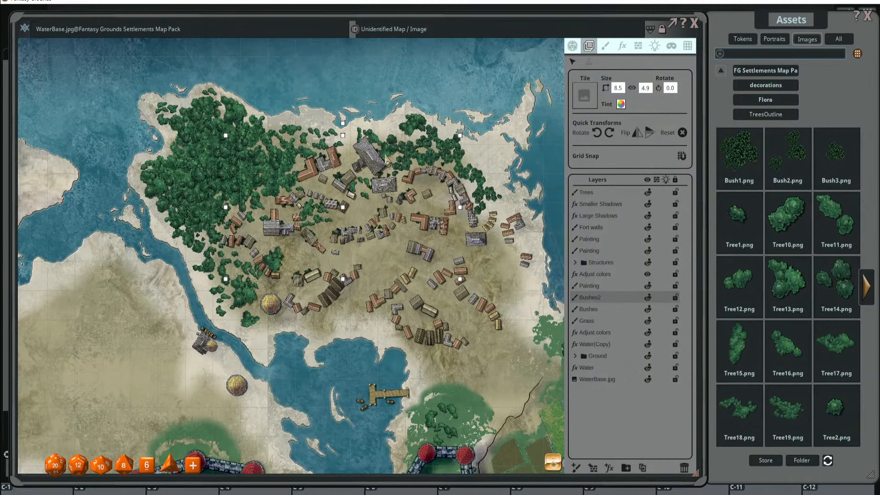
left_click_drag(343, 125, 386, 141)
left_click_drag(392, 231, 430, 208)
left_click_drag(385, 148, 385, 163)
left_click_drag(266, 194, 289, 193)
left_click_drag(383, 146, 398, 166)
left_click_drag(392, 211, 440, 233)
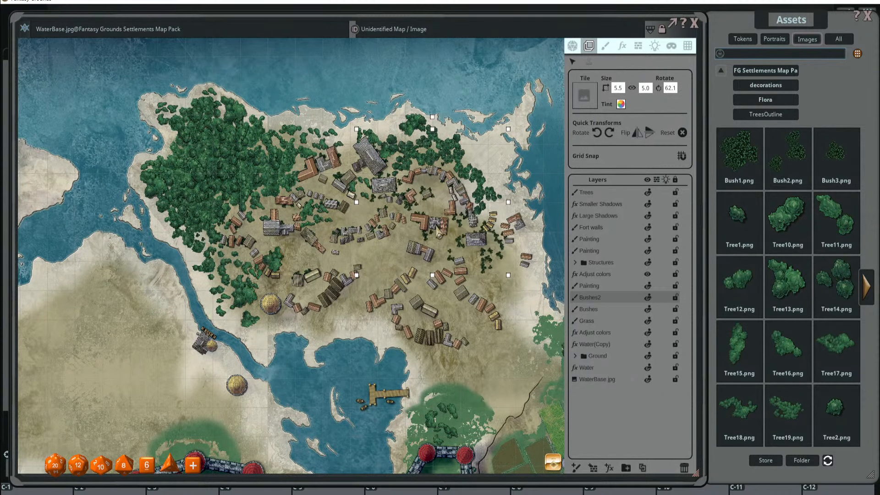
- Erase surplus bushes on the Bushes2 layer around the grey stone house and the houses southwest of it, using the 1.0 eraser
scroll(440, 229, "up", 3)
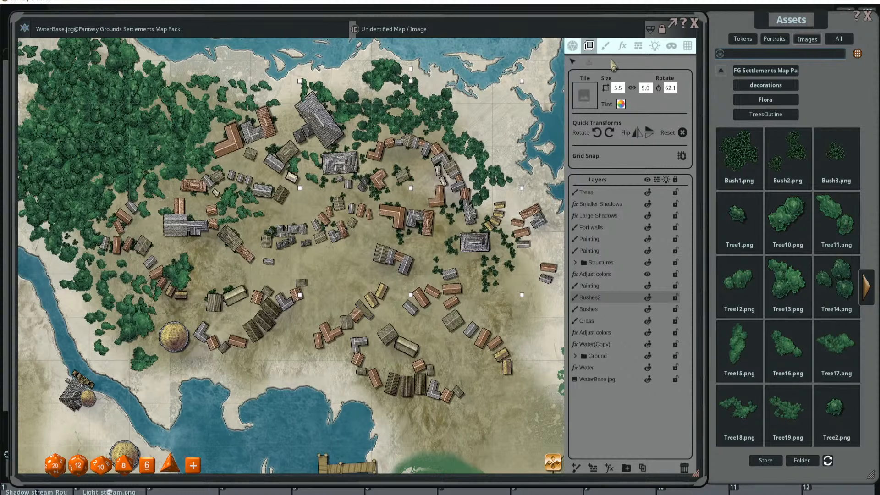
left_click(606, 47)
left_click(638, 61)
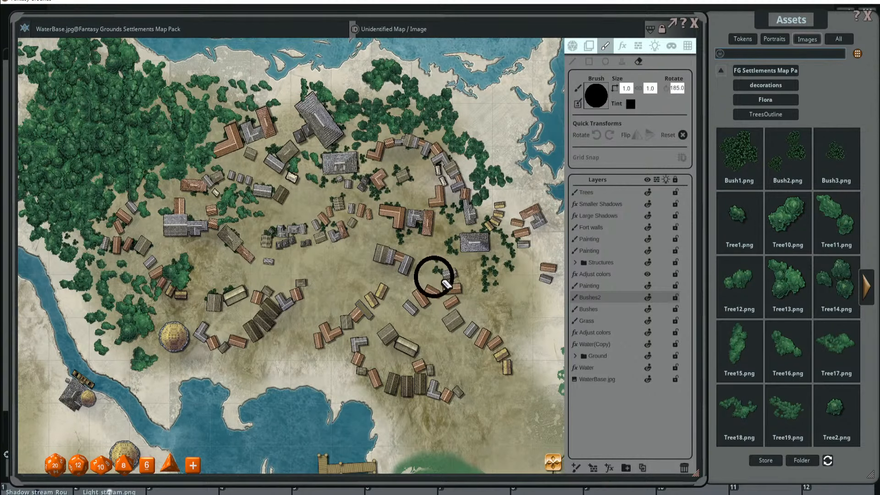
mouse_move(432, 277)
left_mouse_down()
mouse_move(506, 269)
mouse_move(495, 287)
left_mouse_up()
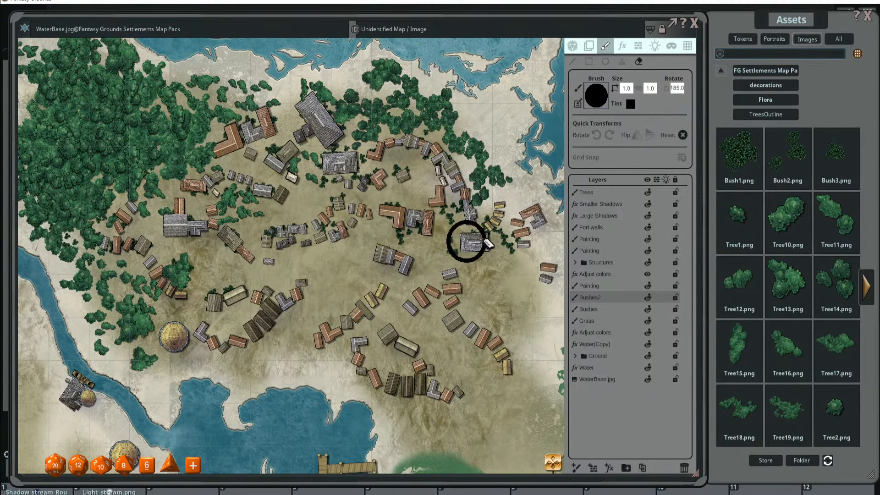
mouse_move(441, 207)
left_mouse_down()
mouse_move(448, 265)
mouse_move(448, 258)
mouse_move(530, 243)
mouse_move(495, 252)
left_mouse_up()
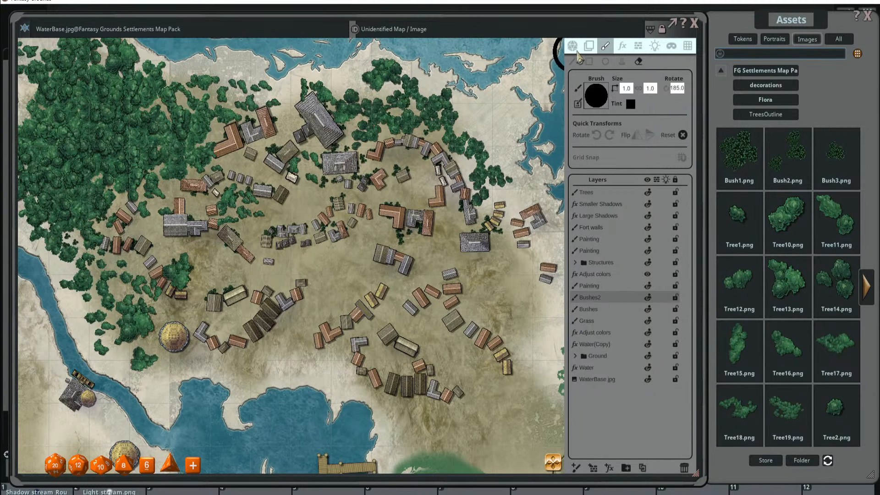
- Duplicate the Bushes2 and Bushes layers together and place both copies directly above the originals in the layer order
left_click(590, 46)
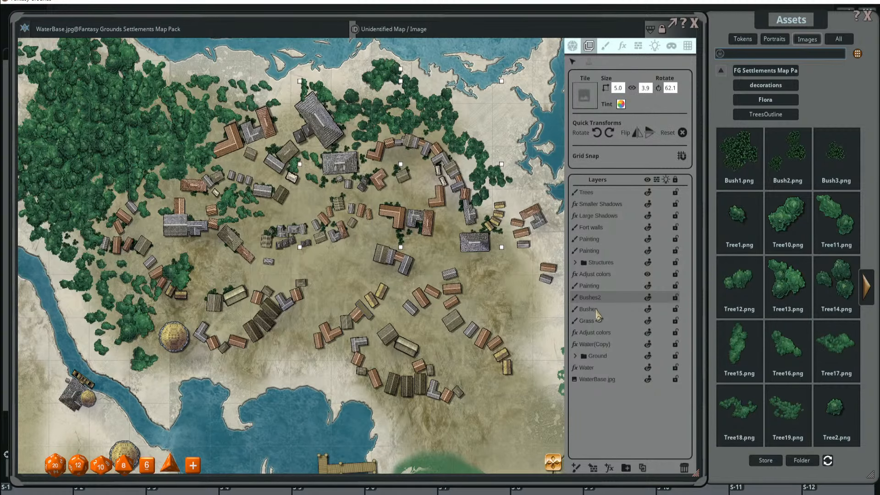
left_click(594, 309, "ctrl")
scroll(483, 321, "down", 2)
left_click(642, 468)
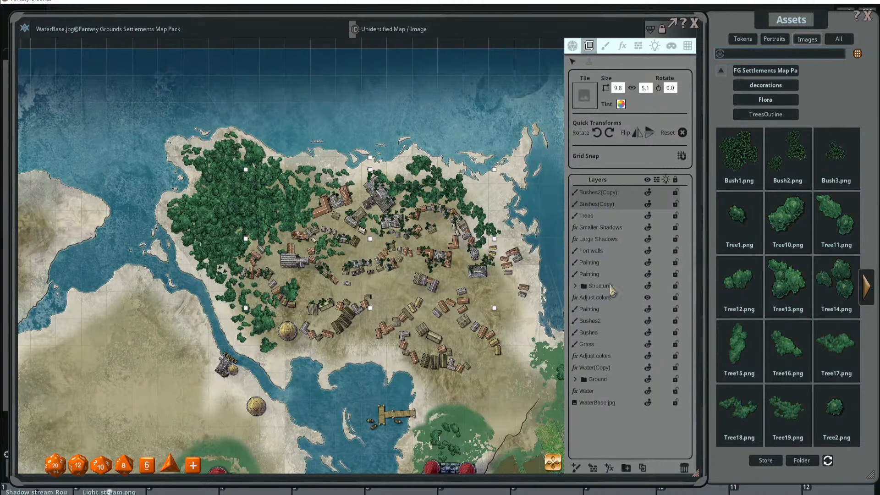
left_click_drag(624, 205, 614, 300)
- Move both copied bush layers onto the eastern green settlement and rotate them about 48 degrees to follow its northern houses
left_click_drag(408, 243, 350, 254)
left_click_drag(312, 168, 357, 194)
left_click_drag(358, 259, 409, 348)
left_click_drag(442, 377, 384, 265)
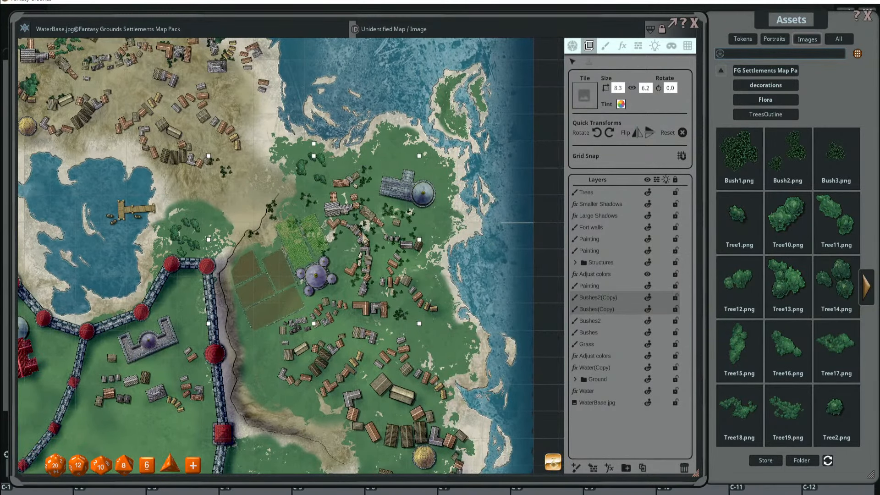
scroll(467, 346, "up", 2)
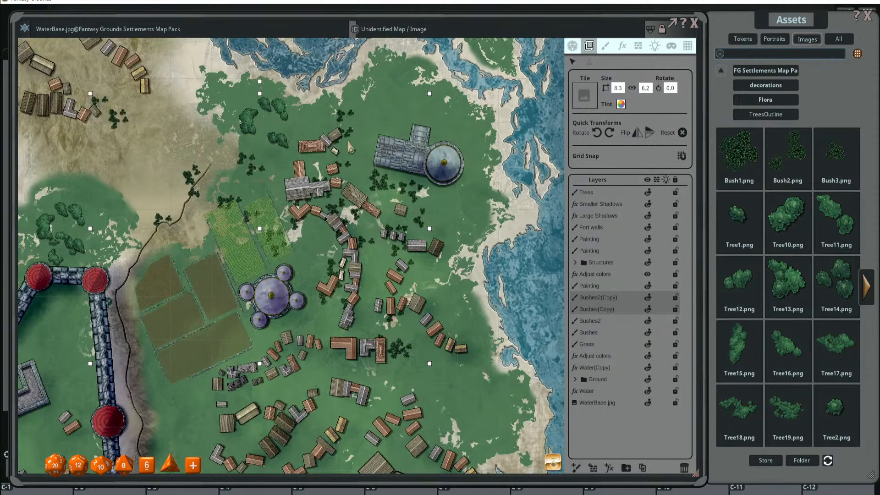
left_click(268, 90)
left_click_drag(267, 85, 282, 84)
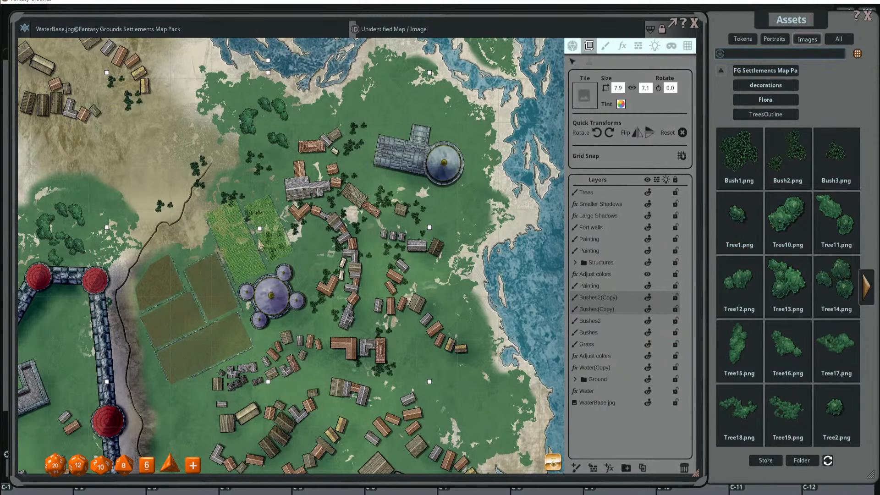
scroll(284, 272, "down", 2)
left_click_drag(261, 335, 266, 287)
left_click_drag(151, 234, 189, 246)
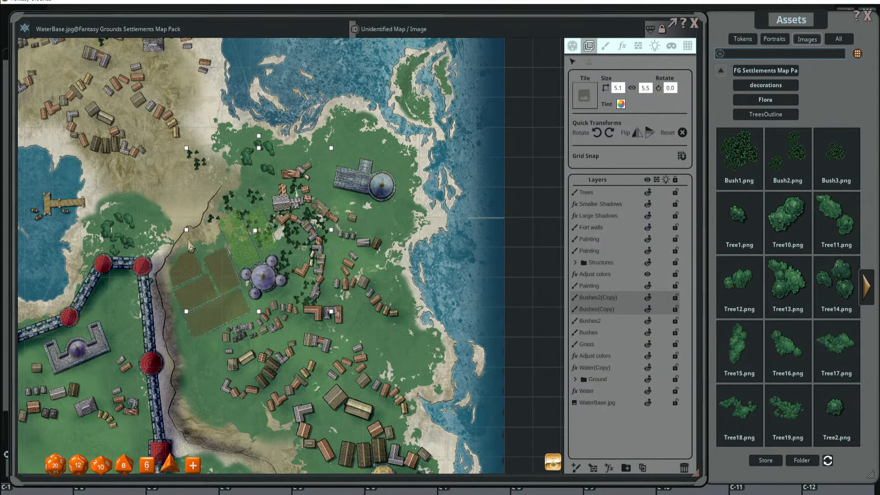
scroll(281, 246, "up", 1)
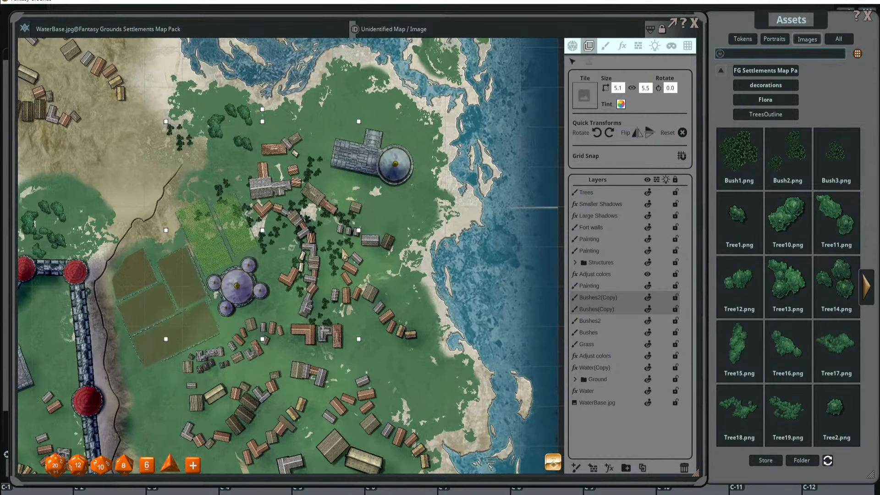
scroll(493, 169, "down", 1)
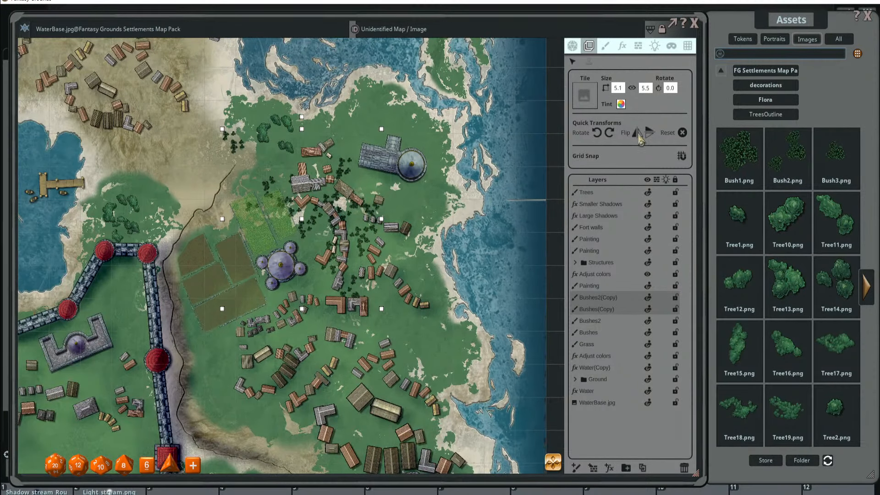
- Toggle the visibility of Bushes2(Copy) and erase its stray bushes among the eastern settlement's houses with the 1.0 eraser
left_click(615, 298)
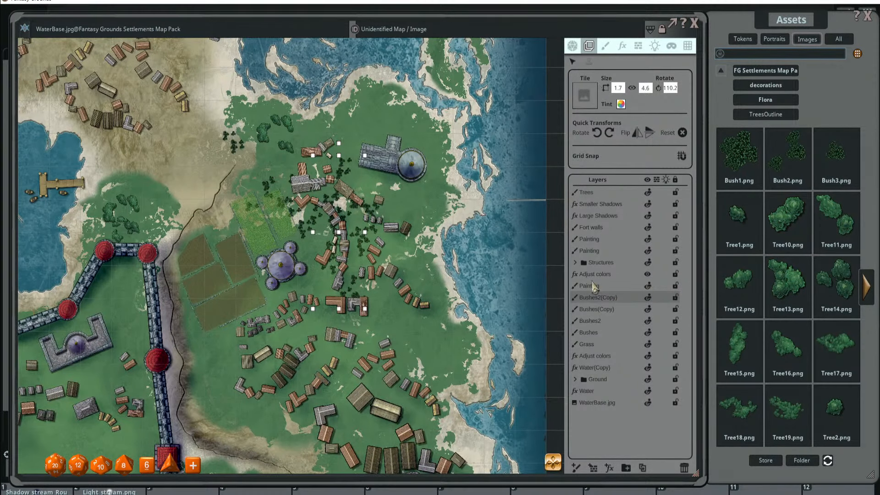
left_click(647, 298)
left_click(606, 46)
scroll(353, 202, "up", 3)
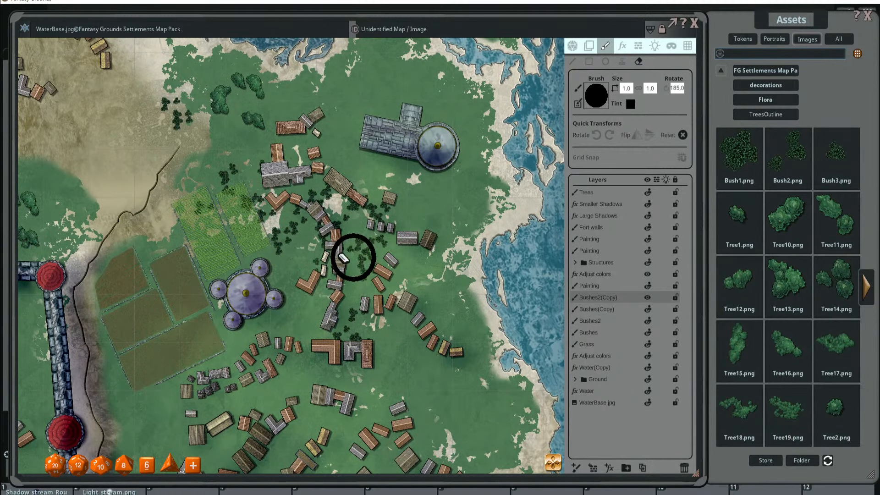
scroll(362, 262, "down", 3)
left_click_drag(357, 266, 461, 282)
- Move the content of Bushes(Copy) from the eastern settlement onto the southern houses of the northern settlement
left_click(574, 310)
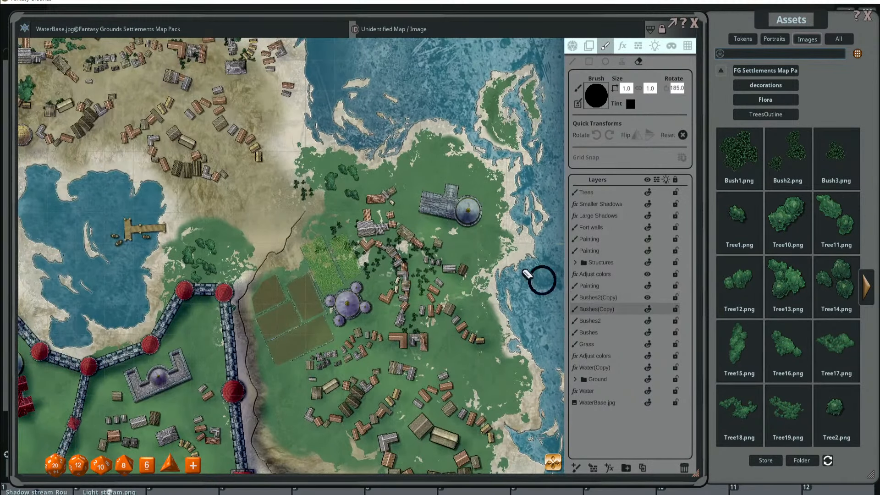
left_click(589, 46)
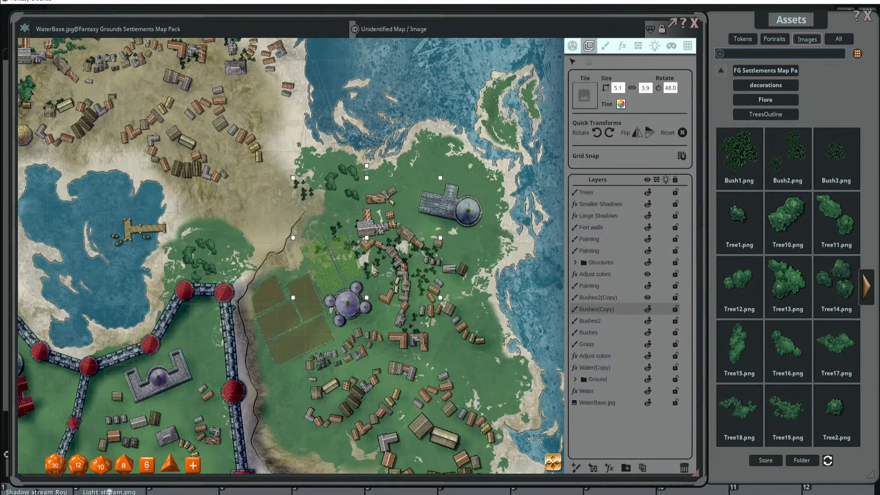
left_click_drag(375, 272, 381, 261)
scroll(441, 232, "down", 3)
left_click_drag(438, 234, 306, 212)
scroll(307, 212, "up", 2)
scroll(395, 209, "down", 5)
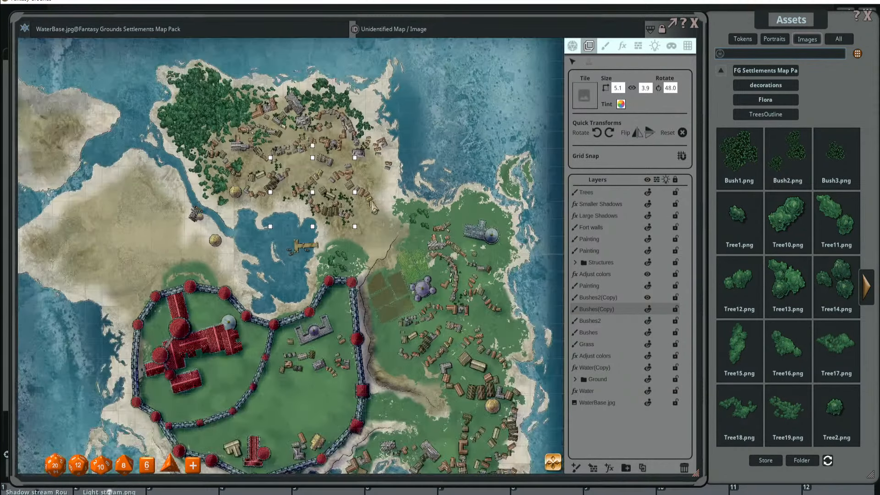
- Erase surplus bushes of Bushes(Copy) along the southeastern edge of the northern settlement with the 1.0 eraser
scroll(395, 208, "up", 5)
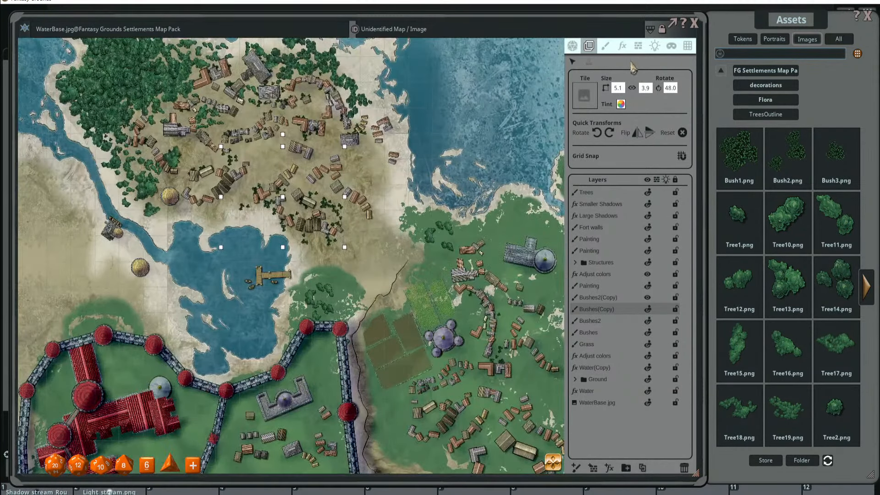
left_click(605, 45)
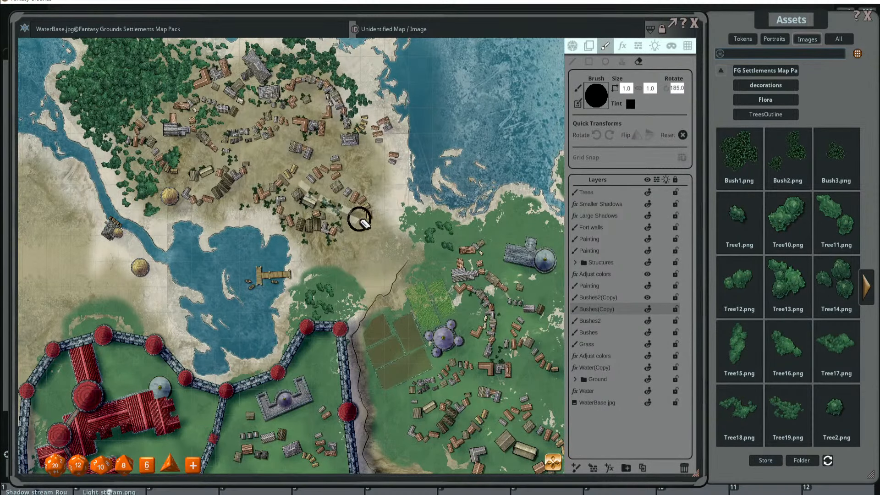
scroll(400, 236, "down", 3)
left_click_drag(370, 240, 332, 175)
scroll(331, 175, "down", 2)
scroll(407, 229, "up", 3)
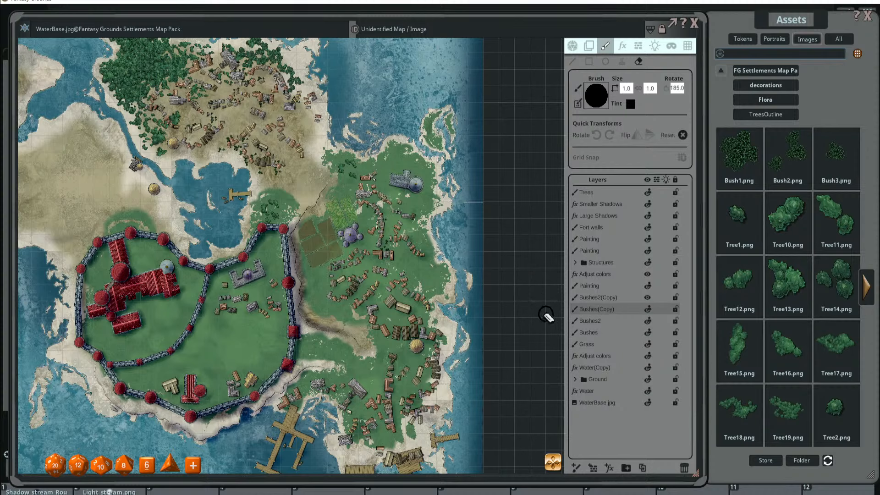
- Create a layer folder below the lowest Painting layer and put all four bush layers into it
left_click(626, 468)
mouse_move(621, 196)
left_mouse_down()
mouse_move(606, 323)
mouse_move(595, 299)
left_mouse_up()
left_click(600, 311)
left_click(591, 343, "shift")
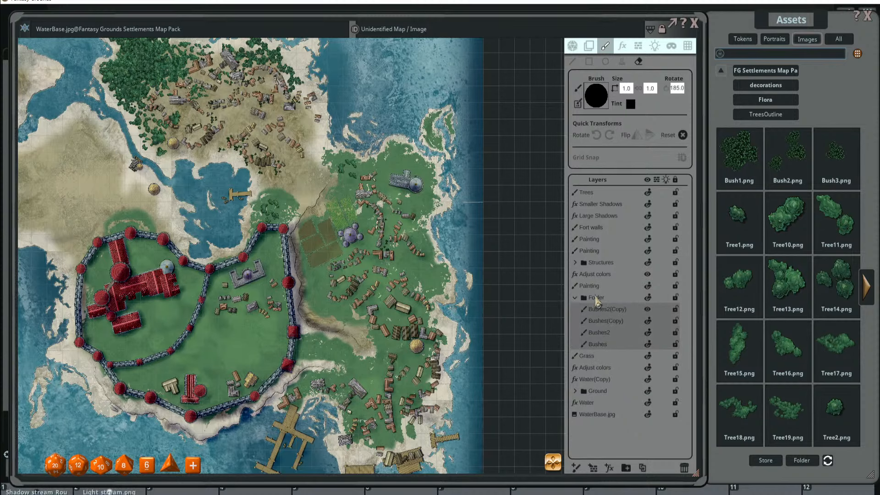
- Rename the new layer folder to Bushes and collapse it
double_click(631, 298)
type("Bushes")
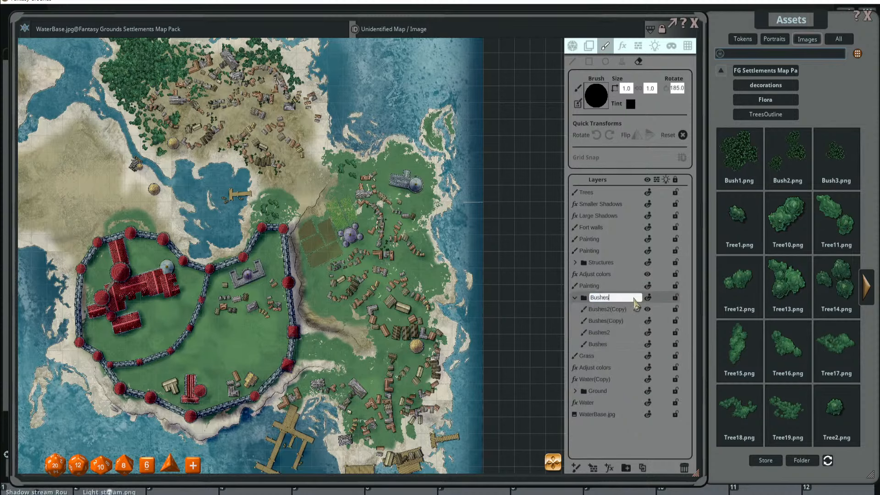
key("Return")
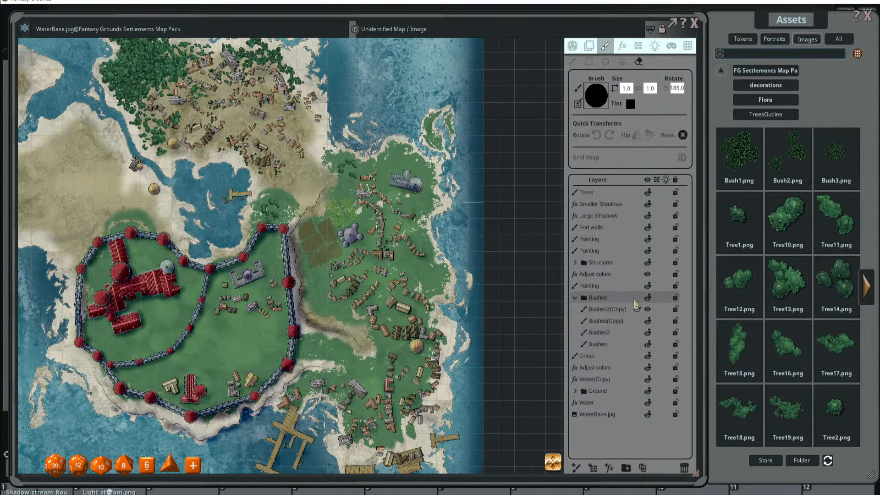
left_click(576, 298)
- Activate the Stamp tool with the 0.4 bush brush and select the Bushes2(Copy) layer inside the expanded Bushes folder
scroll(339, 242, "down", 2)
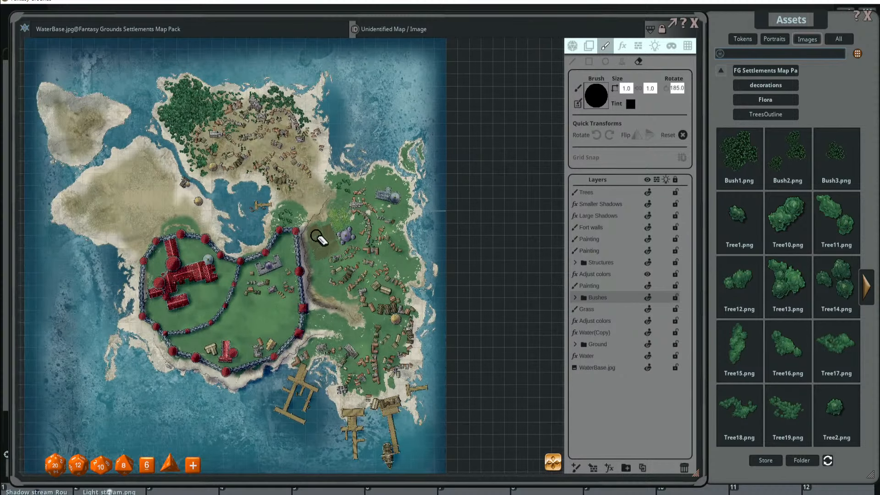
scroll(317, 237, "up", 1)
scroll(360, 243, "up", 1)
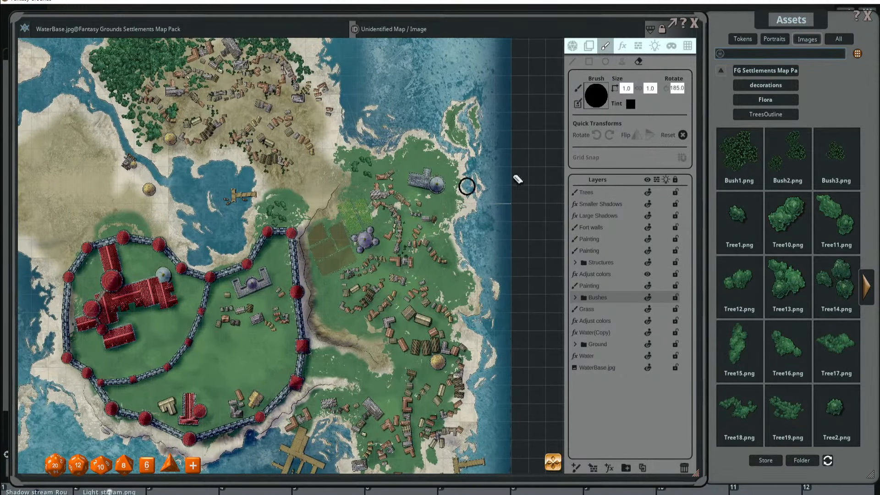
left_click(622, 61)
scroll(328, 178, "up", 1)
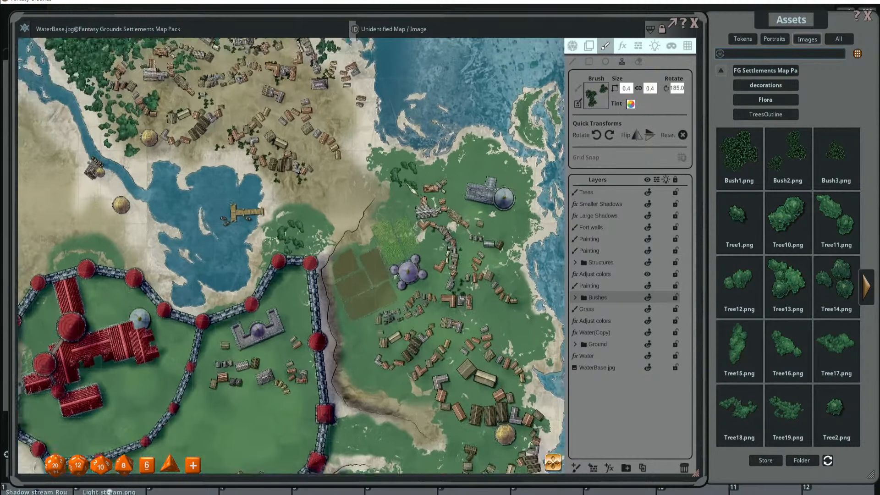
scroll(411, 188, "up", 1)
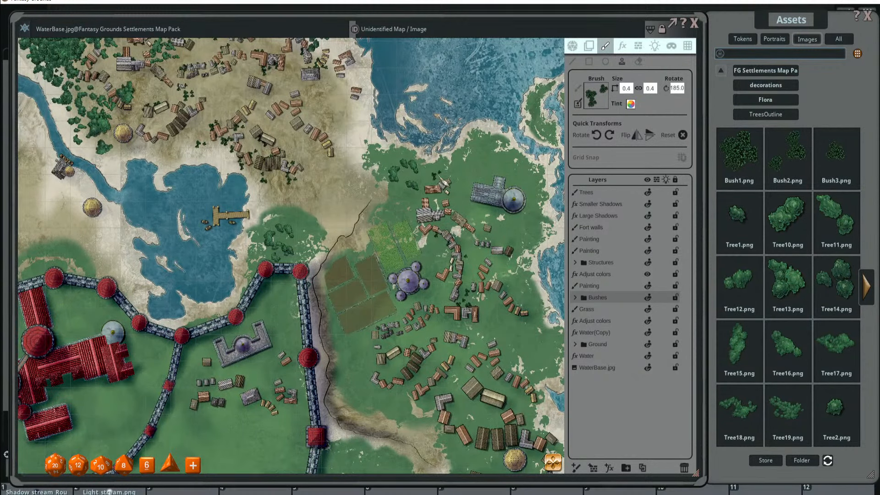
scroll(476, 210, "down", 4)
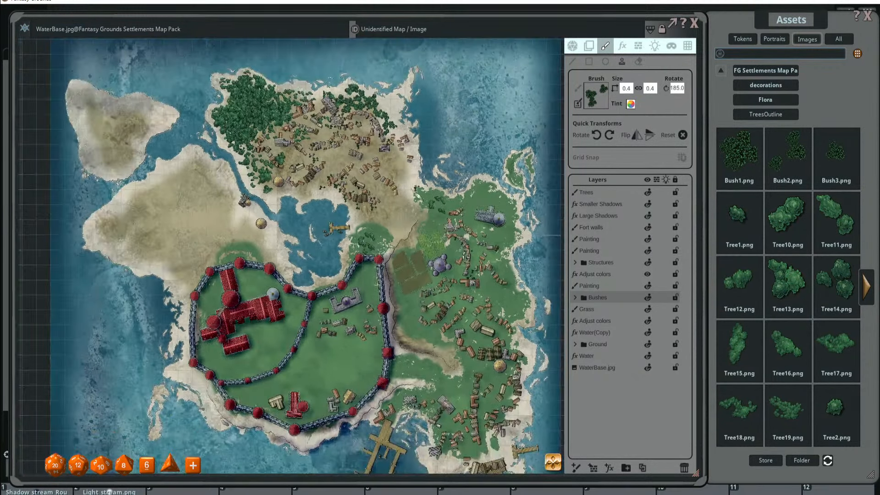
left_click(575, 298)
scroll(447, 236, "up", 2)
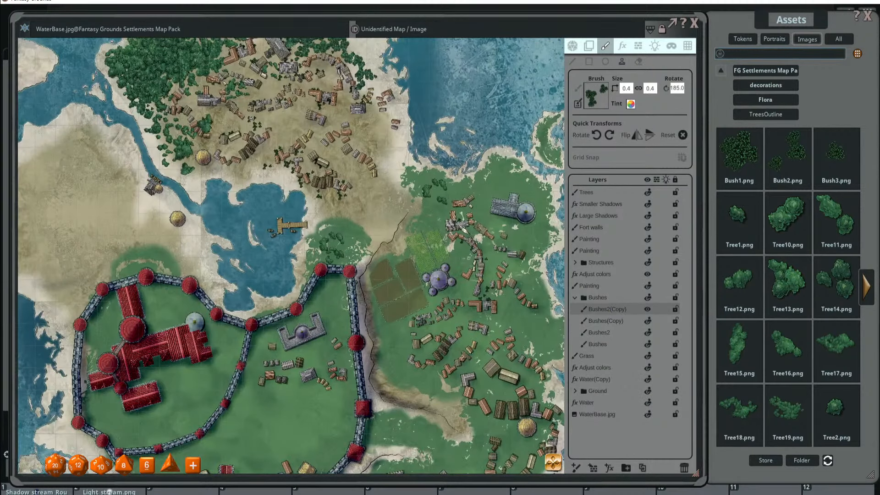
scroll(495, 206, "down", 2)
scroll(495, 206, "up", 3)
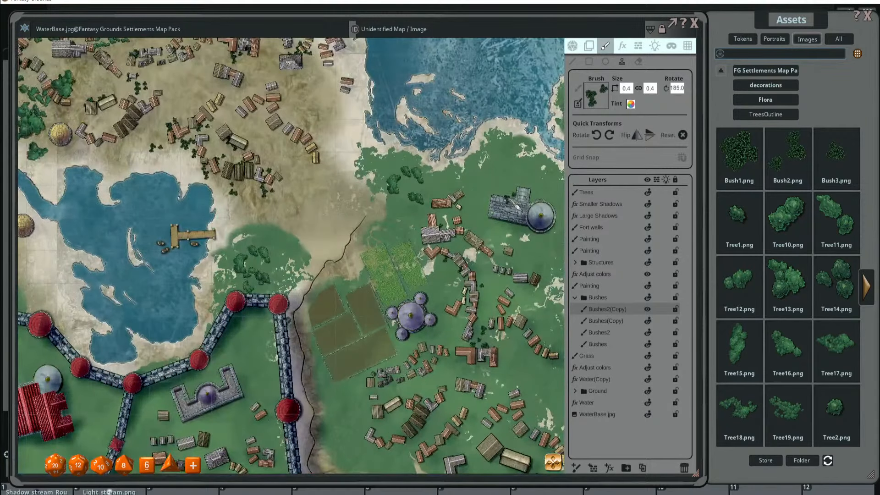
- Stamp bushes over the green areas of the small northeastern islet, rotating the 0.4 bush brush between placements
scroll(518, 208, "up", 5)
left_click_drag(532, 205, 432, 226)
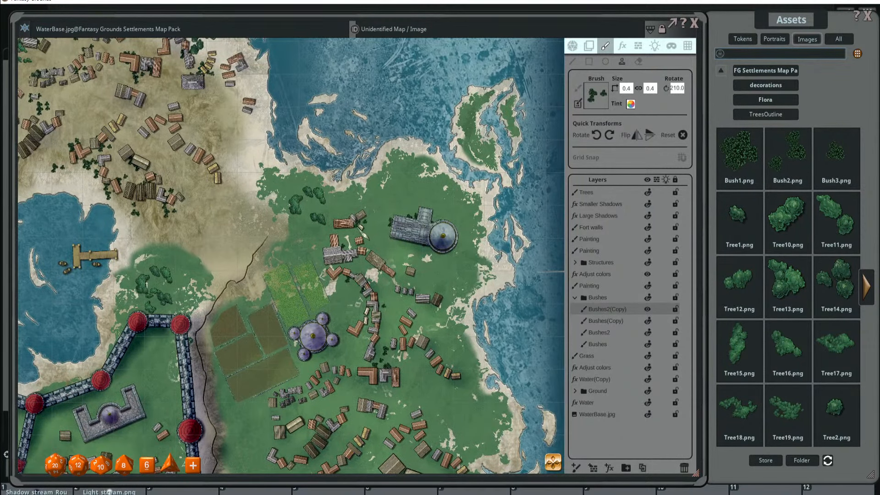
left_click_drag(409, 212, 410, 248)
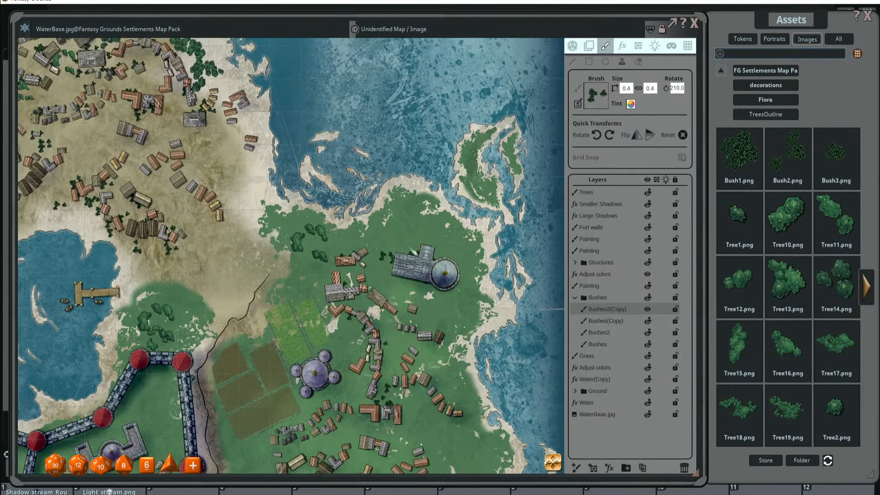
scroll(477, 185, "up", 5)
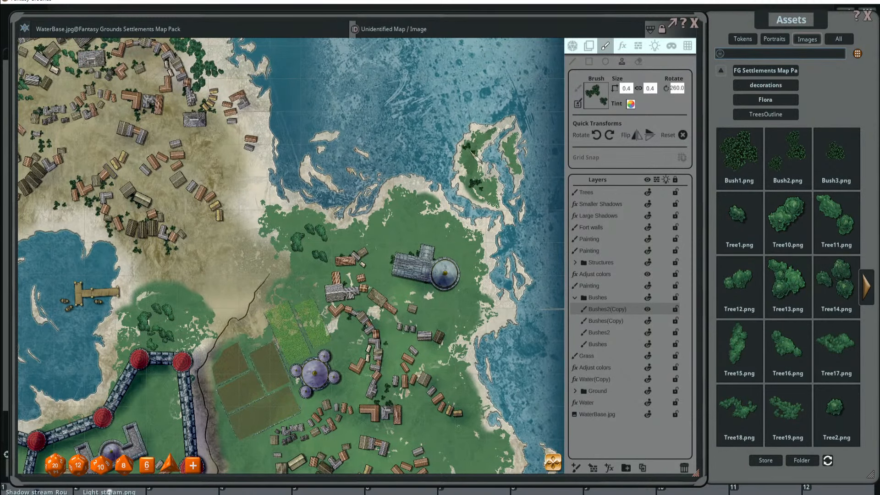
scroll(477, 186, "up", 6)
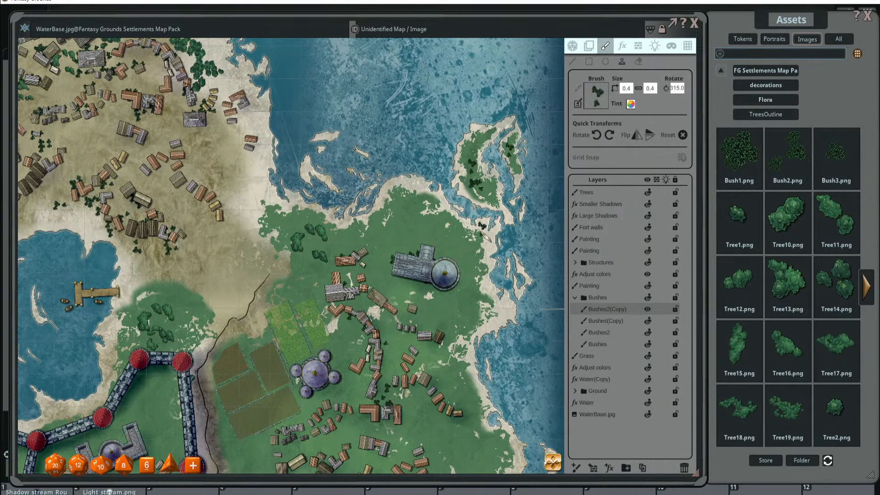
- Stamp bushes on the grass at the northeastern coast, just above the large domed temple
scroll(479, 236, "down", 6)
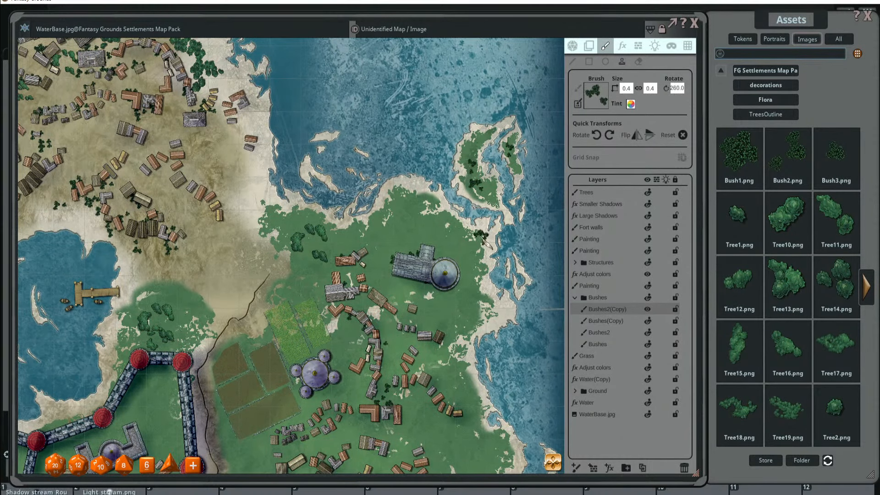
scroll(476, 236, "up", 3)
scroll(395, 231, "down", 2)
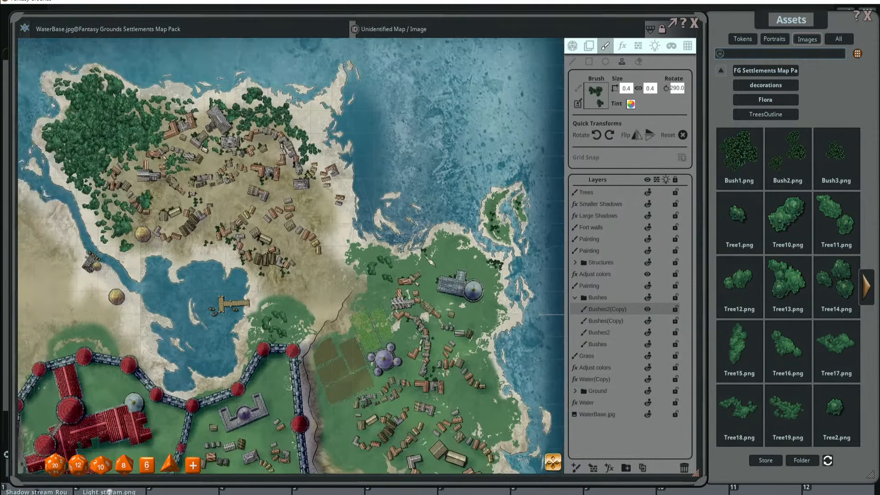
- Stamp bushes around the tree cluster at the northwestern edge of the eastern settlement, varying the brush rotation
scroll(392, 260, "down", 5)
scroll(394, 260, "up", 3)
left_click(393, 260)
scroll(343, 252, "up", 5)
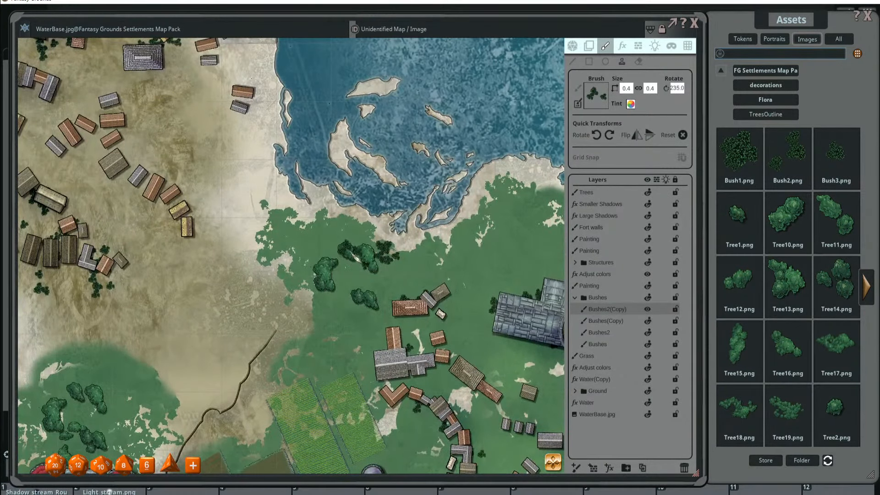
scroll(343, 251, "down", 1)
scroll(343, 252, "up", 9)
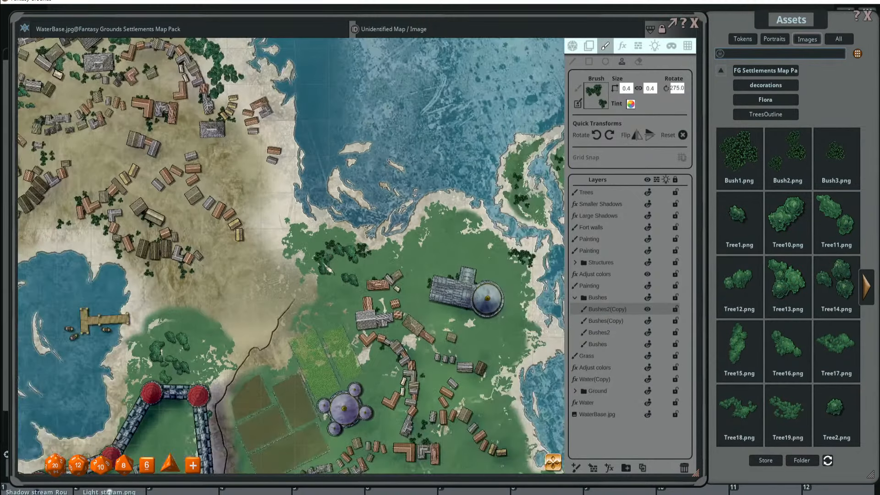
- Examine the northern settlement and the bare western islands for places that still need bushes
scroll(328, 268, "down", 2)
left_click_drag(271, 233, 361, 275)
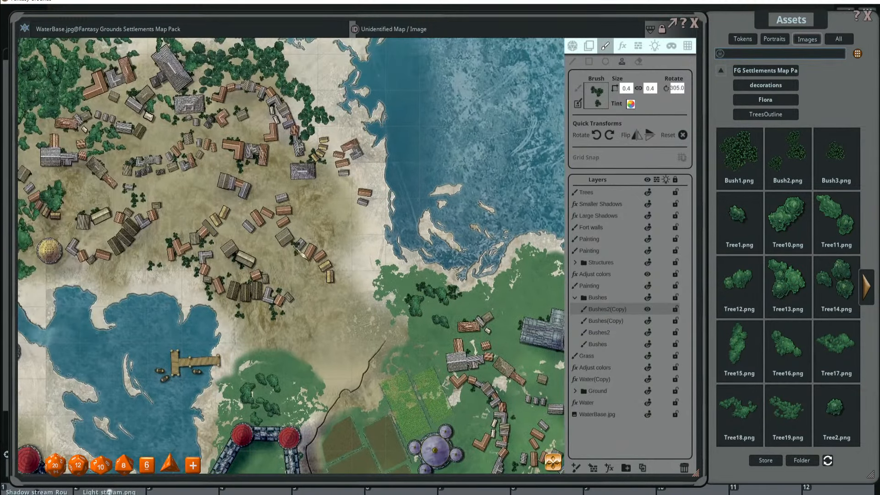
scroll(291, 237, "down", 3)
left_click_drag(327, 216, 380, 259)
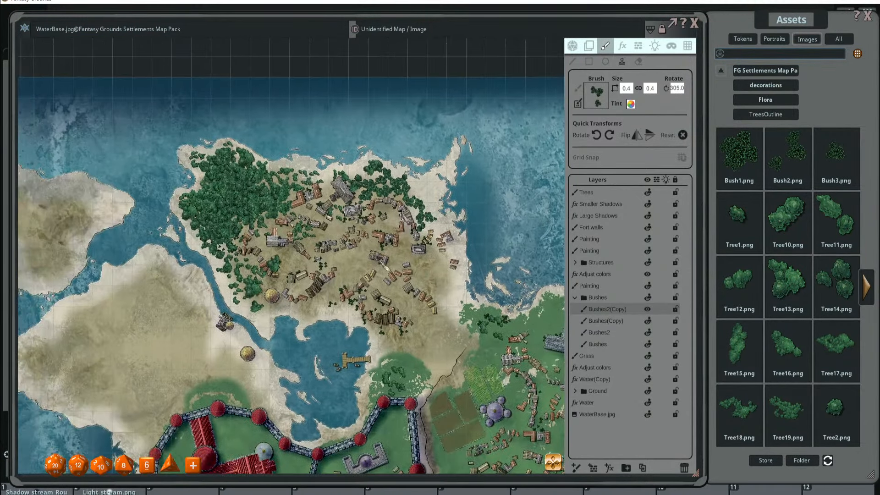
scroll(380, 258, "up", 2)
left_click_drag(455, 270, 457, 219)
scroll(291, 255, "up", 3)
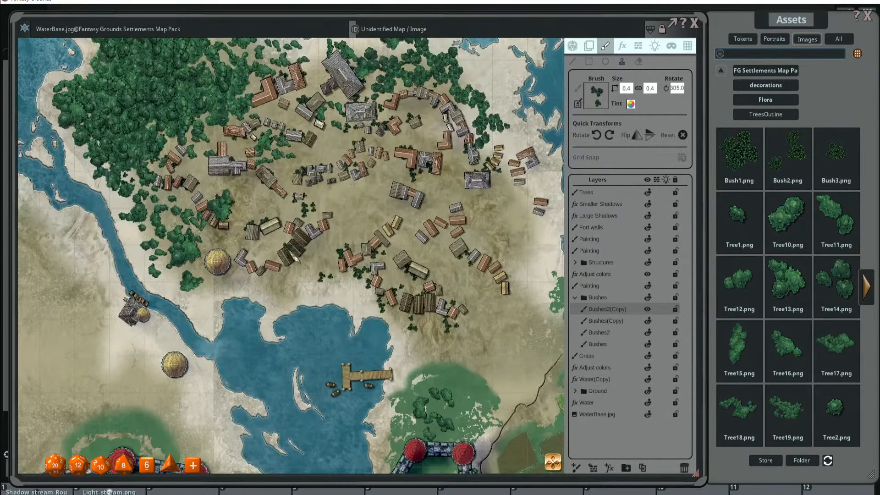
scroll(227, 257, "down", 8)
scroll(215, 257, "down", 8)
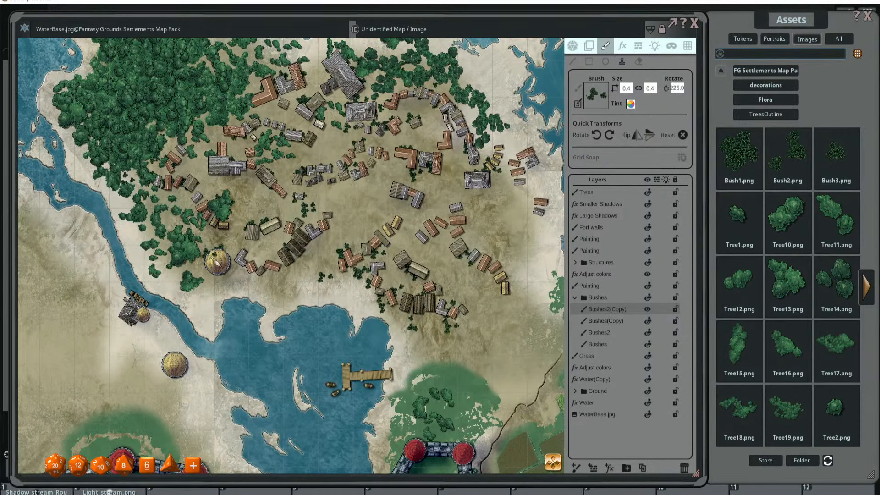
scroll(212, 236, "down", 3)
left_click_drag(265, 227, 313, 228)
scroll(349, 255, "up", 2)
scroll(426, 265, "down", 4)
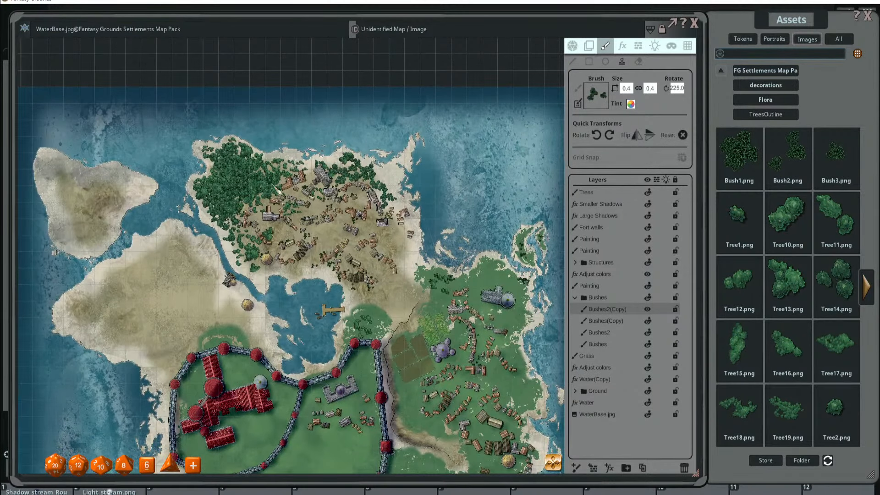
left_click_drag(188, 209, 320, 240)
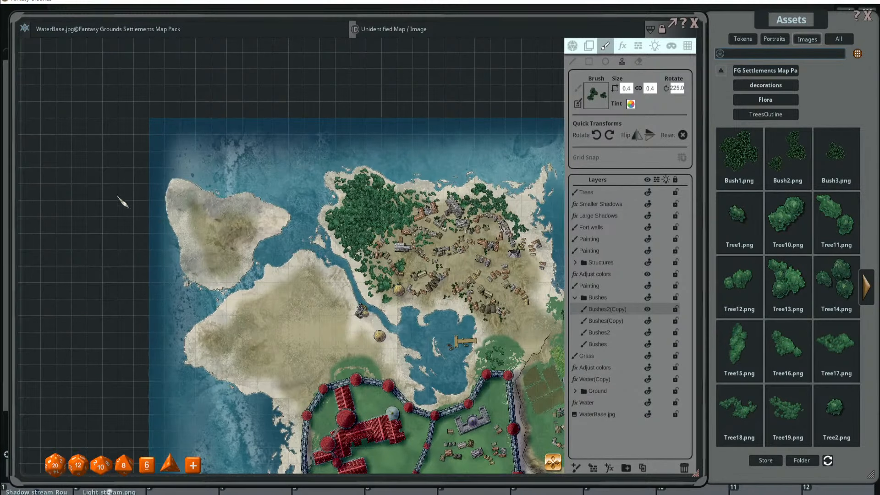
scroll(294, 257, "down", 2)
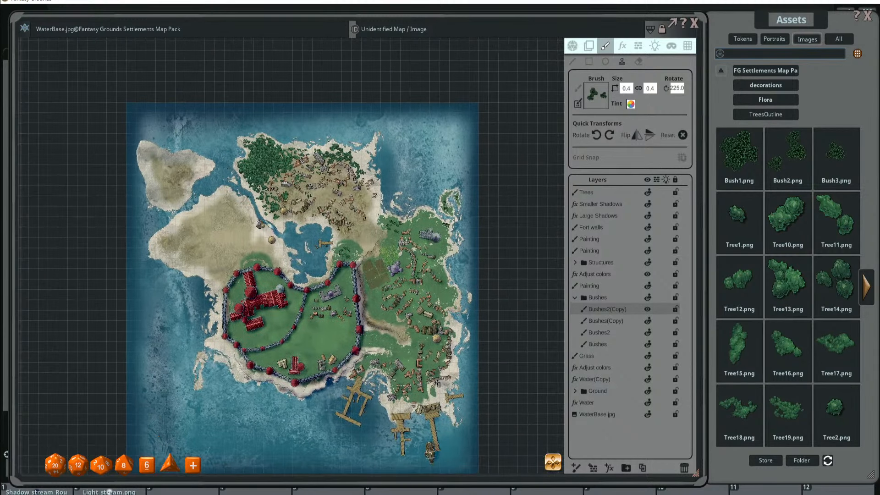
scroll(153, 195, "up", 2)
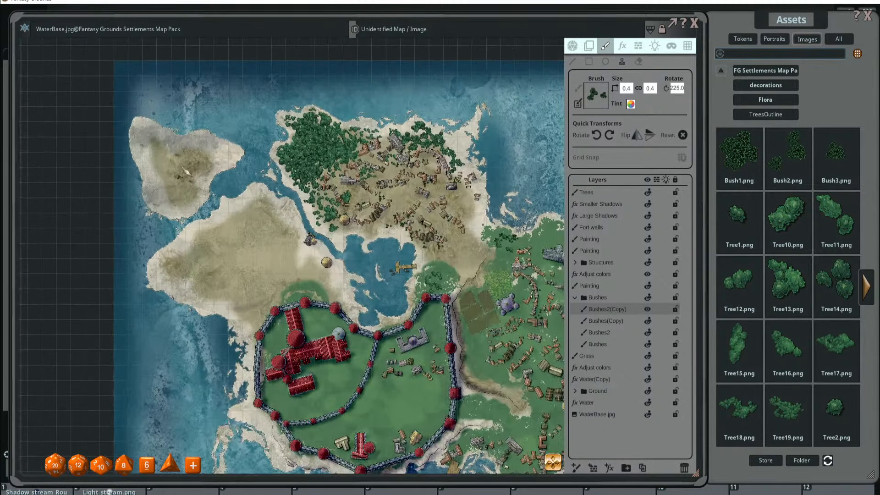
- Stamp bushes between the trees on the green patch north of the fort's northeastern towers, rotating the brush
scroll(303, 122, "down", 13)
scroll(393, 207, "down", 1)
scroll(366, 211, "up", 3)
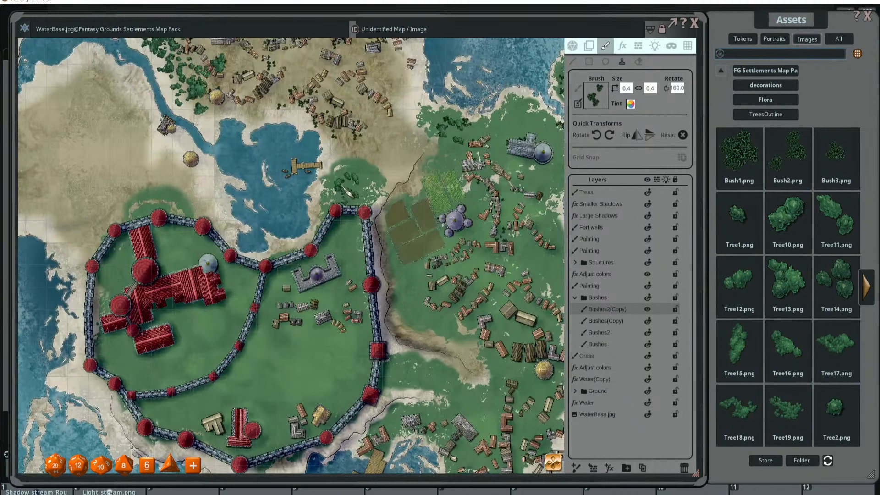
scroll(324, 239, "up", 13)
scroll(329, 229, "up", 6)
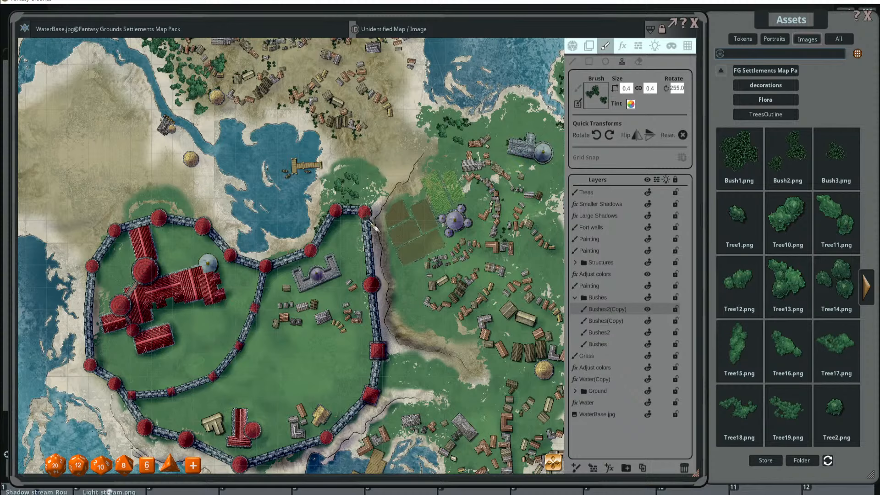
- Stamp bushes beside the eastern settlement's houses southeast of the purple-domed building, using the 0.4 brush at varied rotations
scroll(366, 212, "down", 5)
scroll(357, 217, "up", 8)
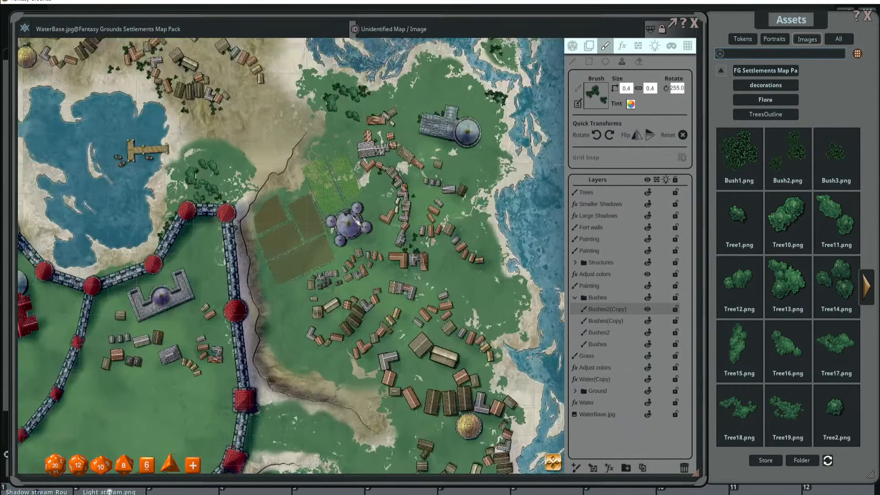
scroll(348, 223, "down", 14)
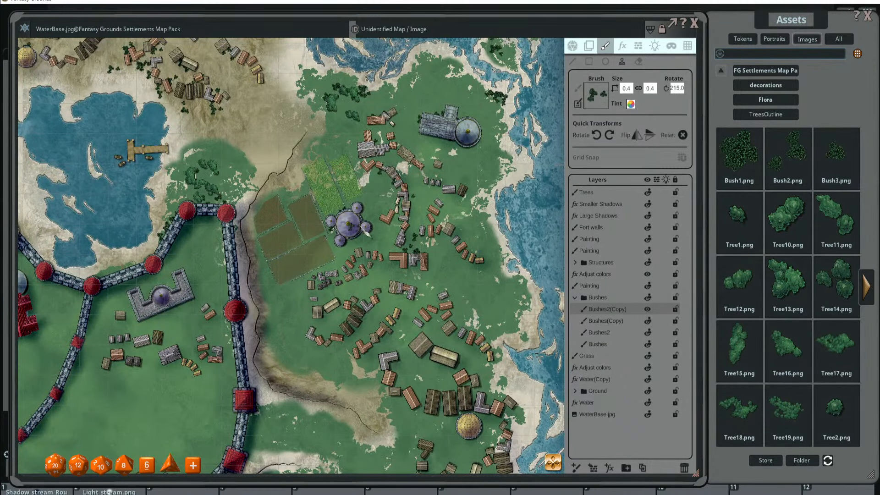
scroll(345, 231, "down", 1)
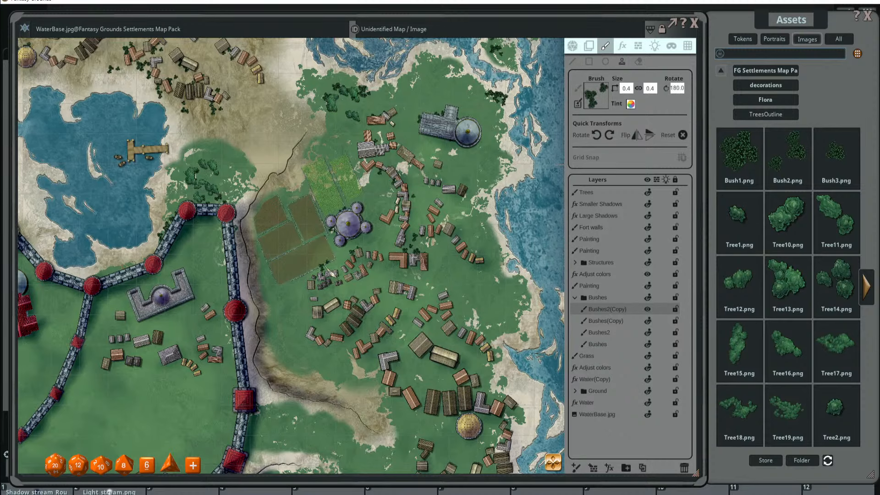
scroll(330, 282, "up", 7)
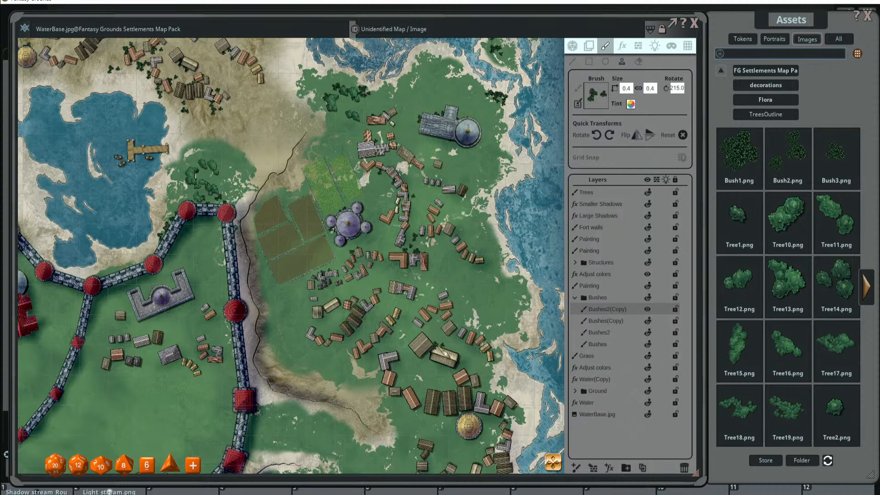
scroll(429, 348, "up", 7)
scroll(394, 289, "down", 3)
left_click_drag(394, 289, 385, 323)
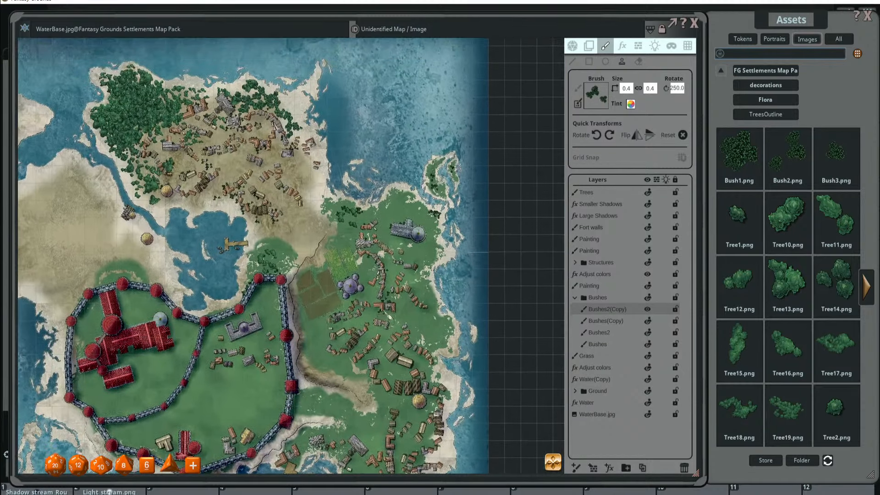
scroll(408, 293, "up", 2)
scroll(386, 315, "up", 6)
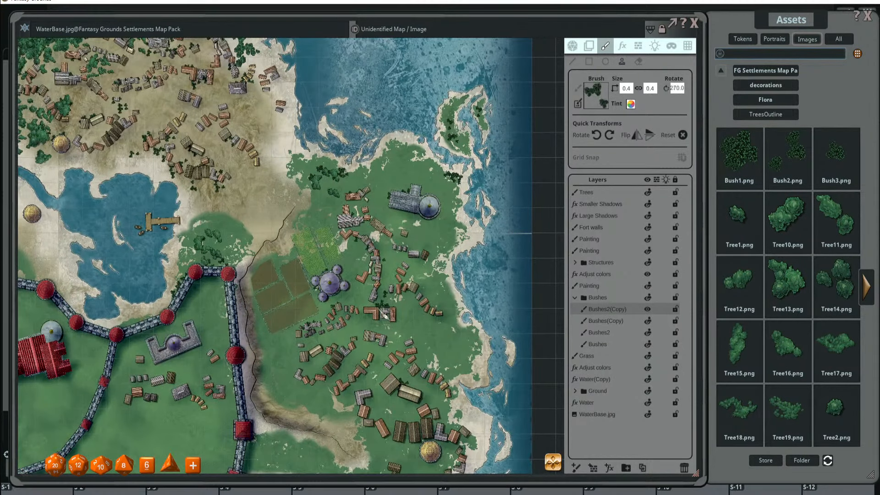
scroll(386, 316, "up", 2)
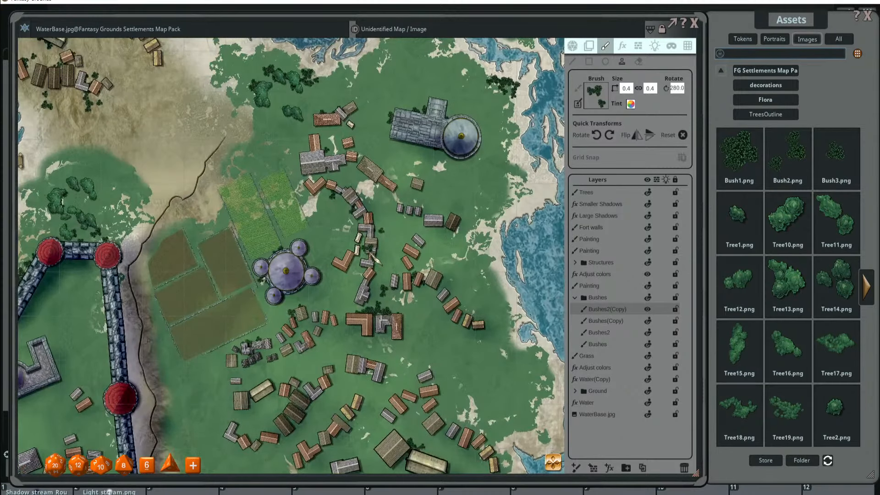
- Move the Assets window aside and return to the top folder of the FG Settlements Map Pack
left_click_drag(214, 253, 309, 257)
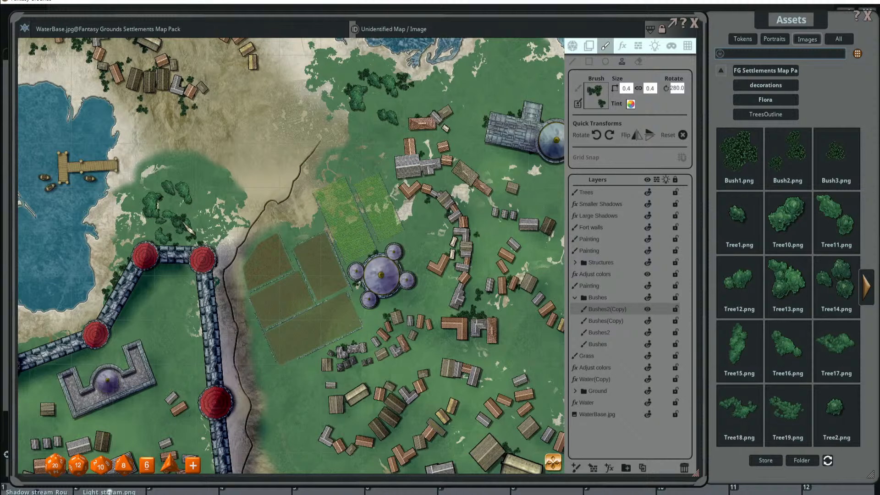
left_click_drag(795, 24, 765, 27)
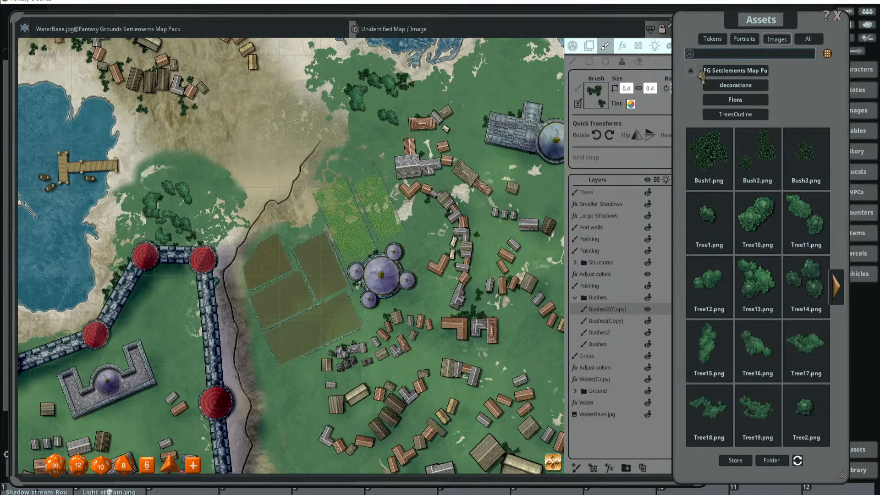
left_click(737, 71)
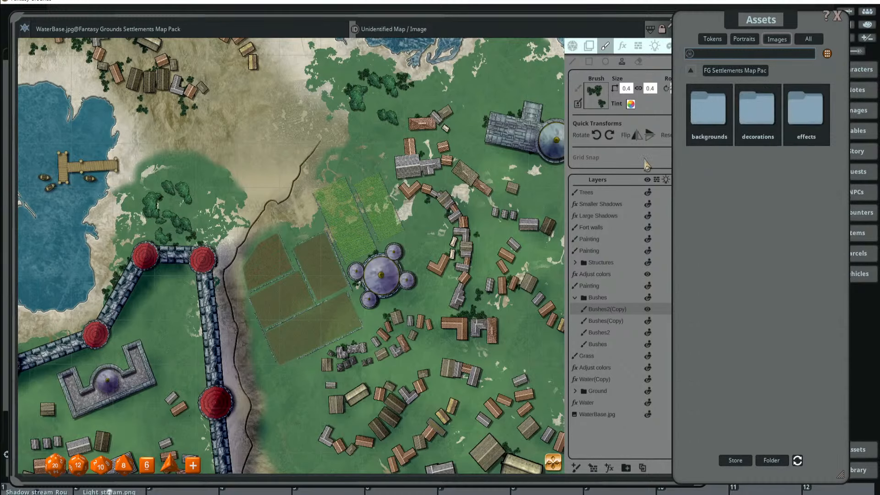
- Open the backgrounds folder of the FG Winter Map Pack and widen the Assets window
left_click(690, 71)
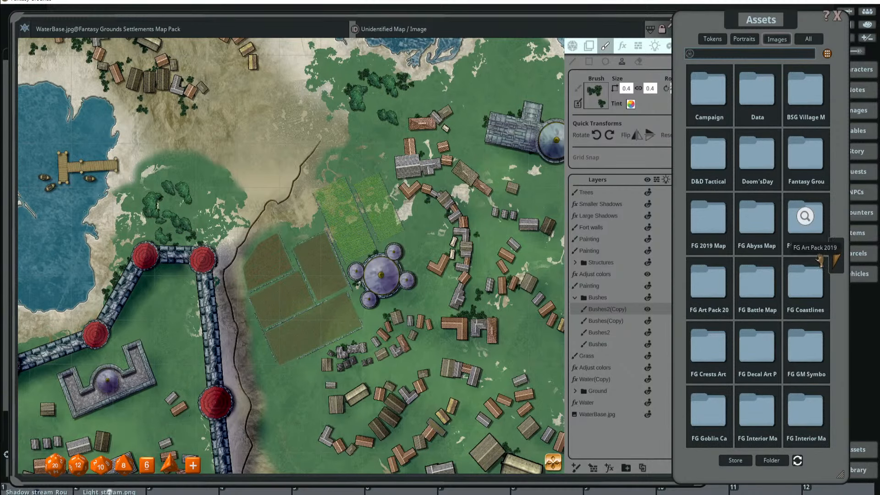
left_click(835, 257)
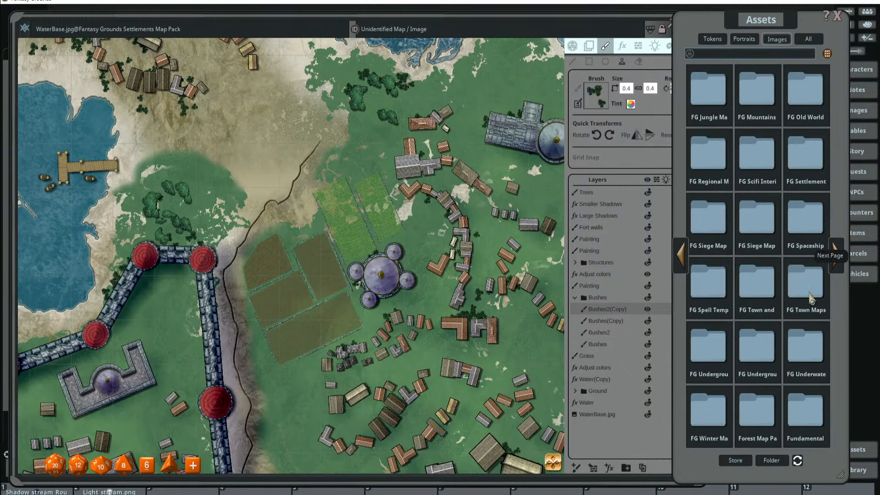
left_click(707, 403)
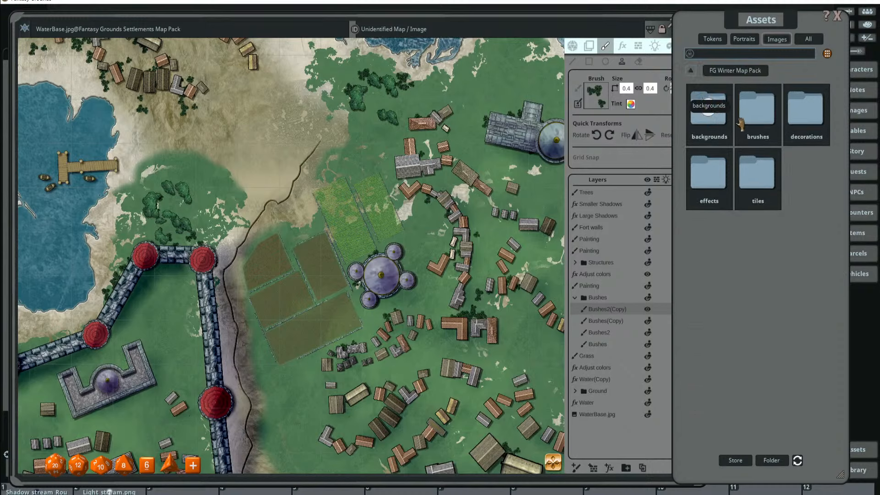
left_click(709, 110)
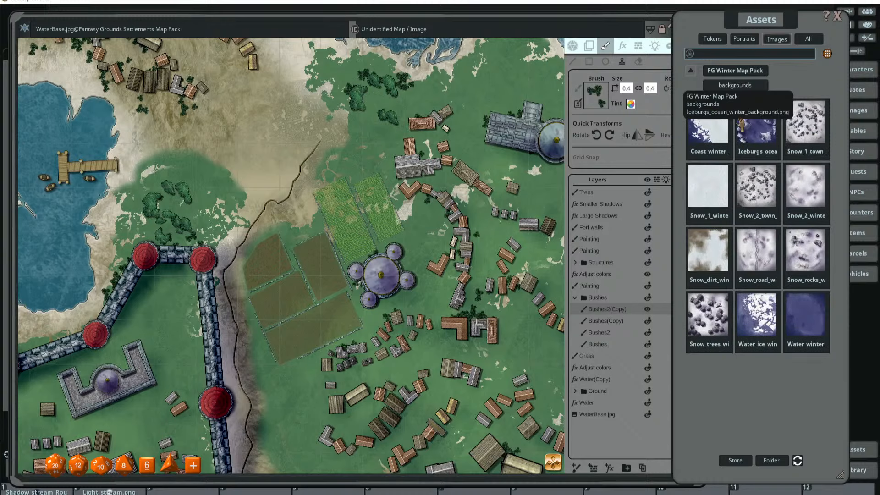
left_click_drag(765, 26, 680, 38)
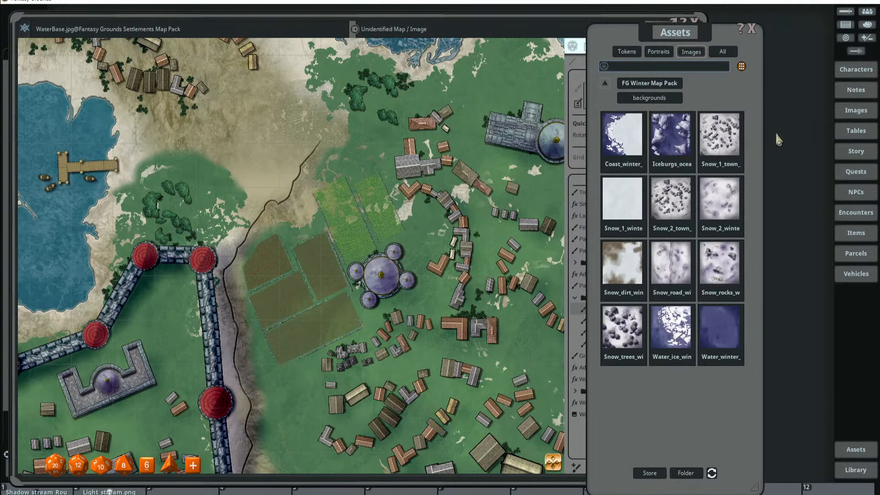
left_click_drag(764, 108, 845, 111)
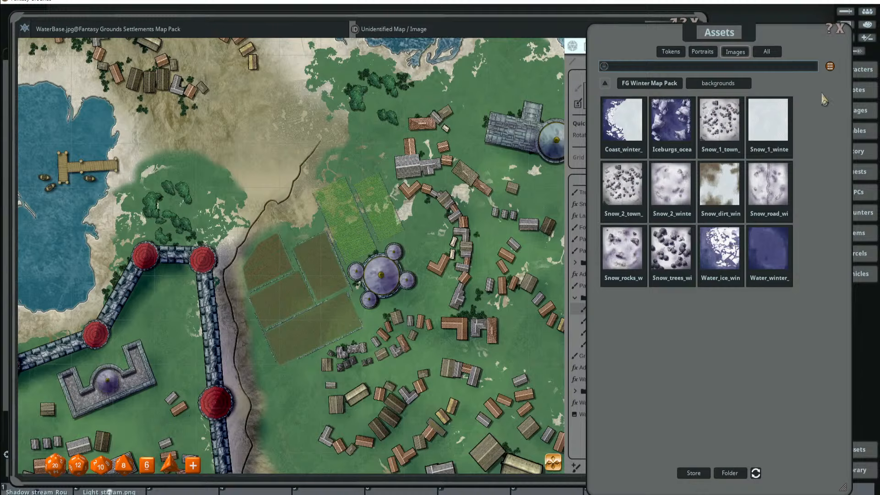
- Inspect the winter pack's snowy town backgrounds in an enlarged preview and close it
left_click(717, 125)
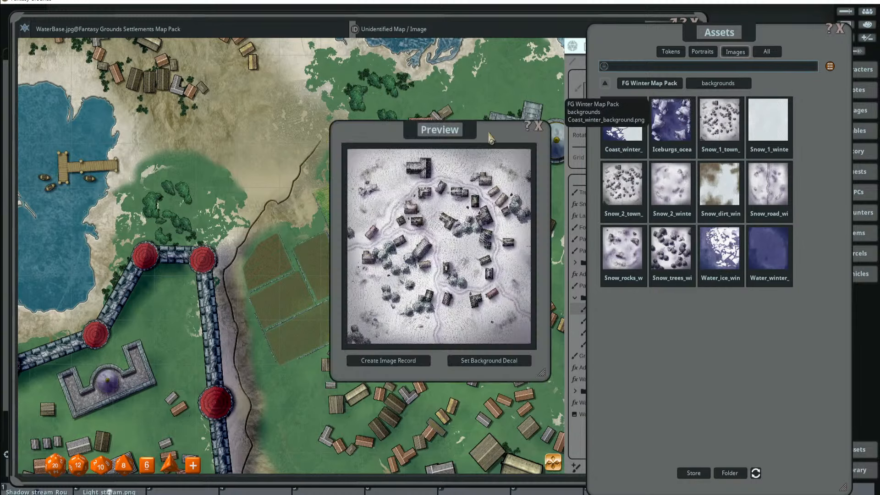
left_click_drag(433, 129, 150, 51)
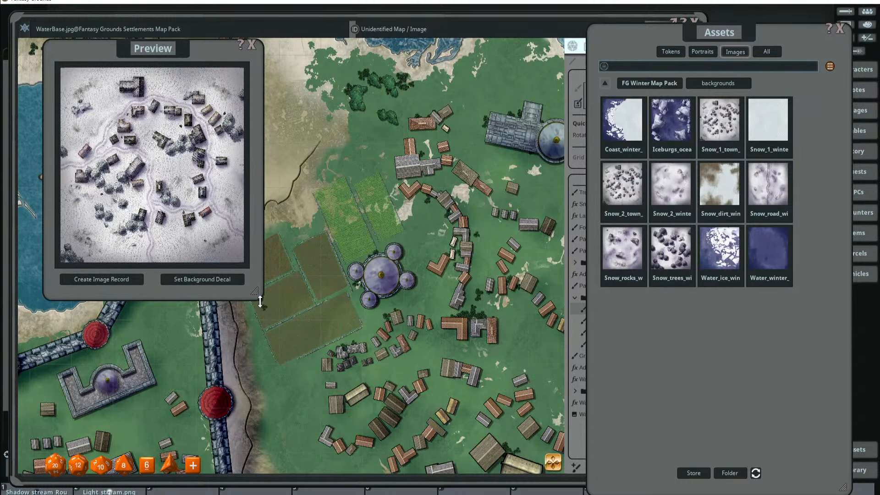
left_click_drag(261, 298, 724, 490)
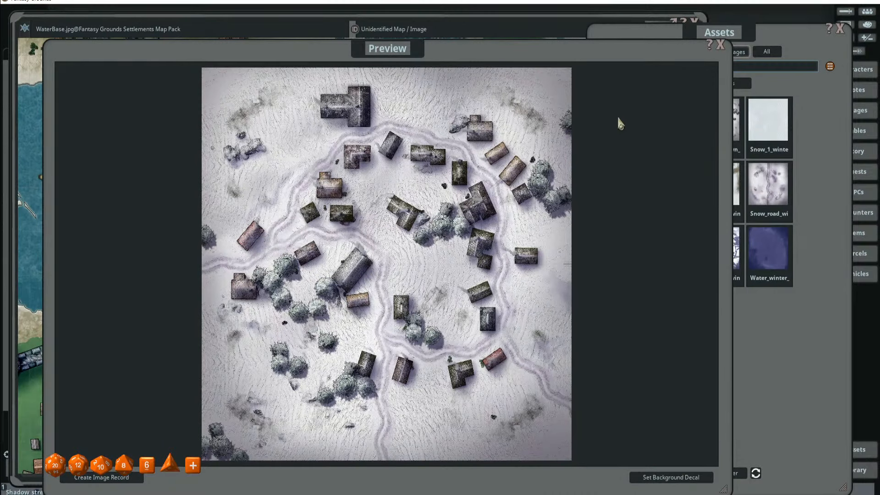
left_click(780, 32)
left_click(612, 183)
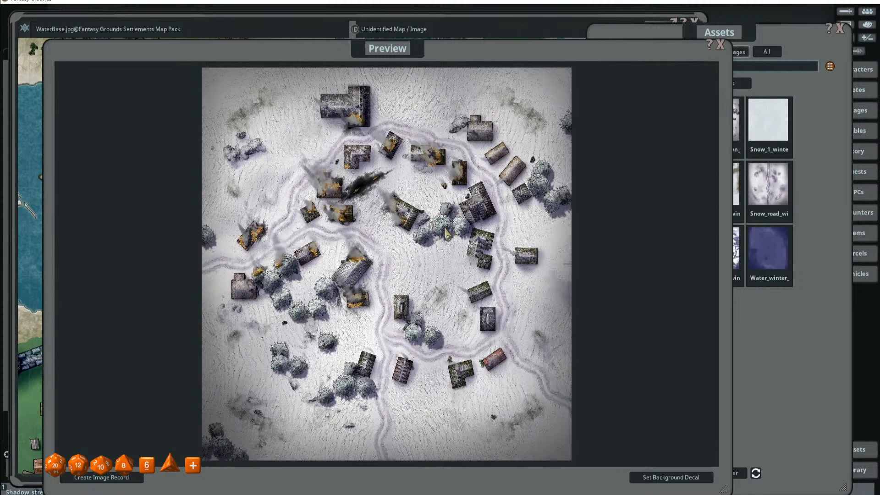
left_click(720, 44)
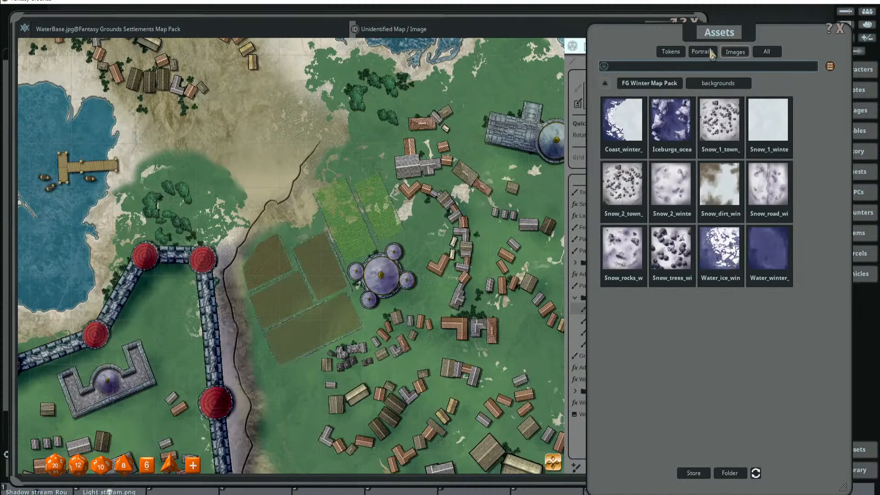
- Inspect the snowy rocks background in an enlarged preview, close it and return to the Assets window
left_click_drag(722, 33, 668, 33)
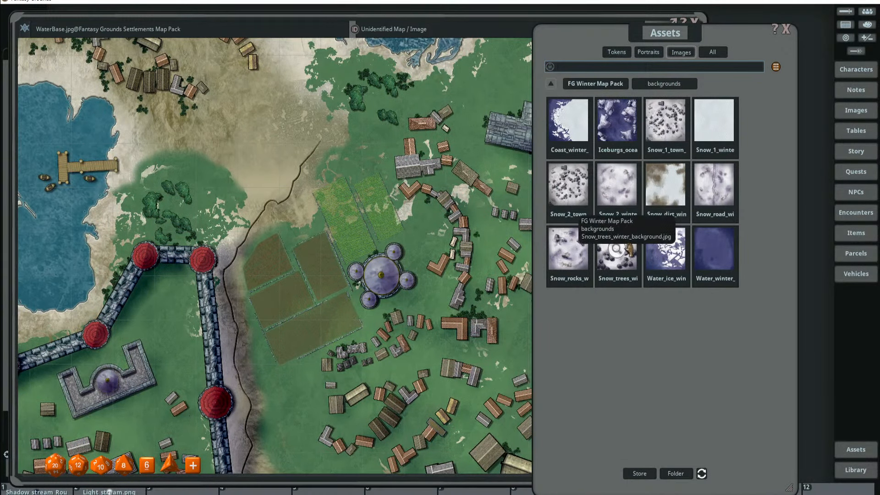
left_click(572, 253)
left_click_drag(452, 132, 156, 42)
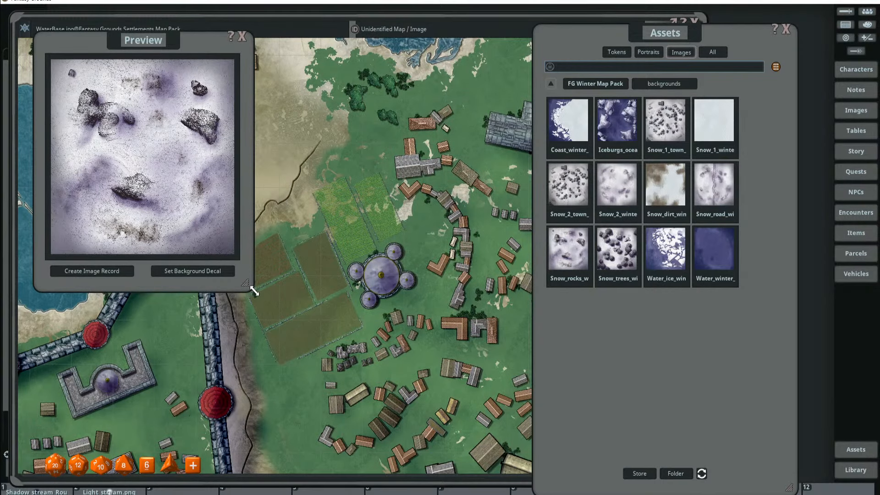
left_click_drag(250, 288, 689, 493)
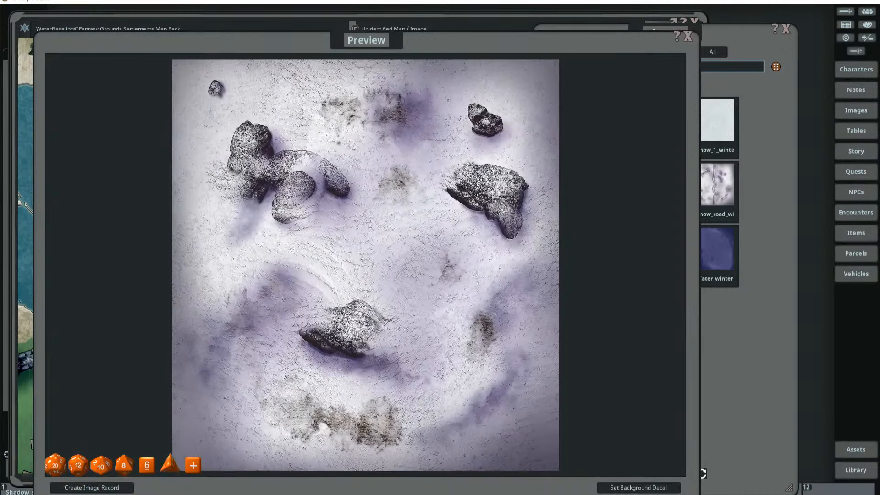
left_click(681, 36)
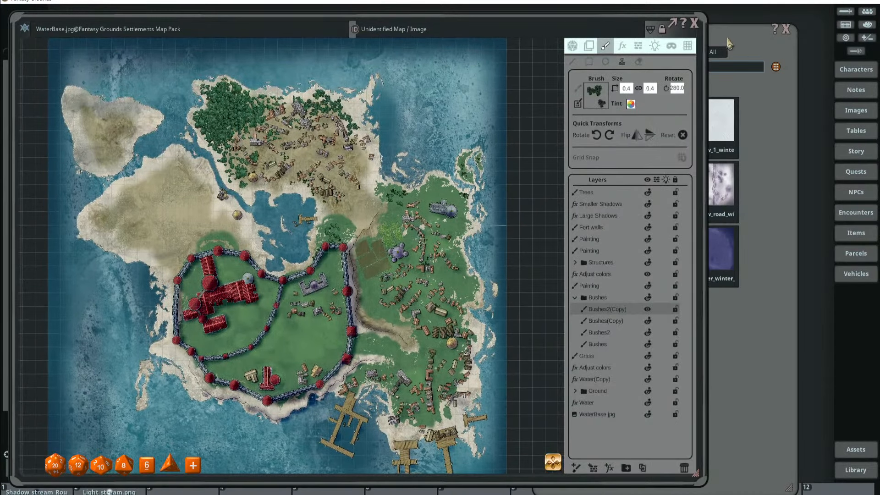
left_click(729, 43)
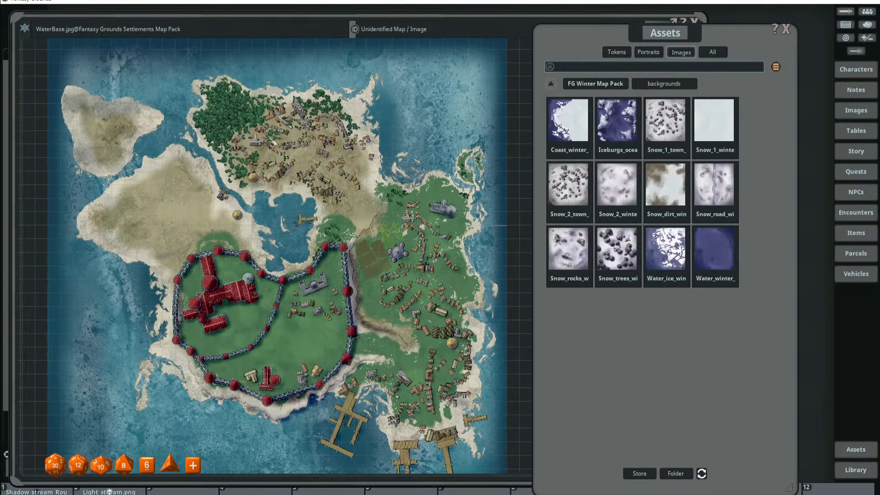
- Examine the fort, the northern settlement and the eastern settlement on the island map for spots that still need bushes
scroll(366, 341, "up", 2)
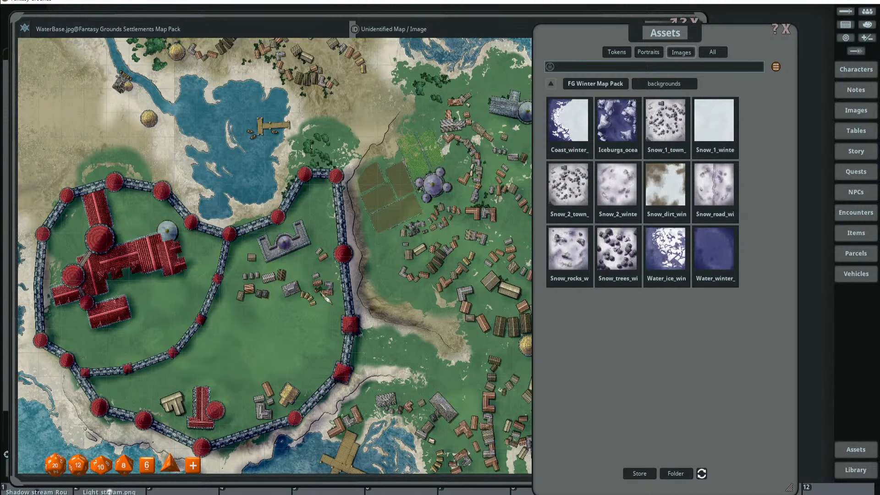
scroll(233, 335, "down", 3)
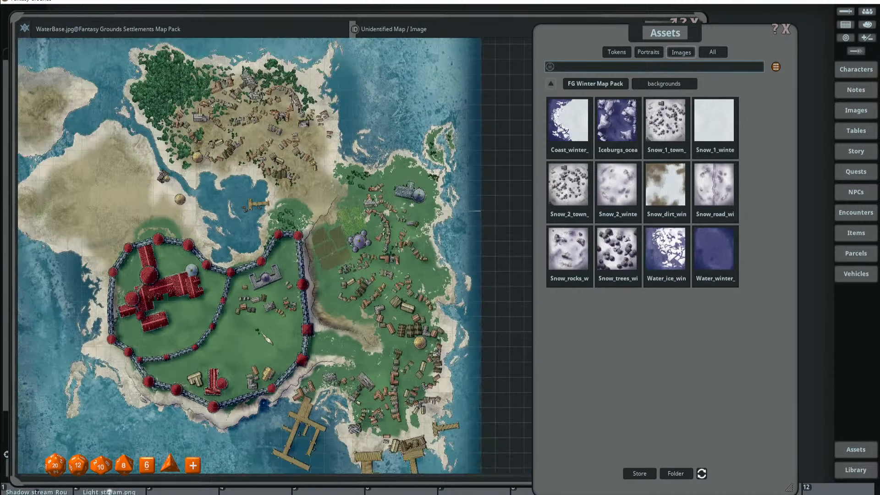
scroll(422, 197, "up", 2)
scroll(315, 198, "down", 3)
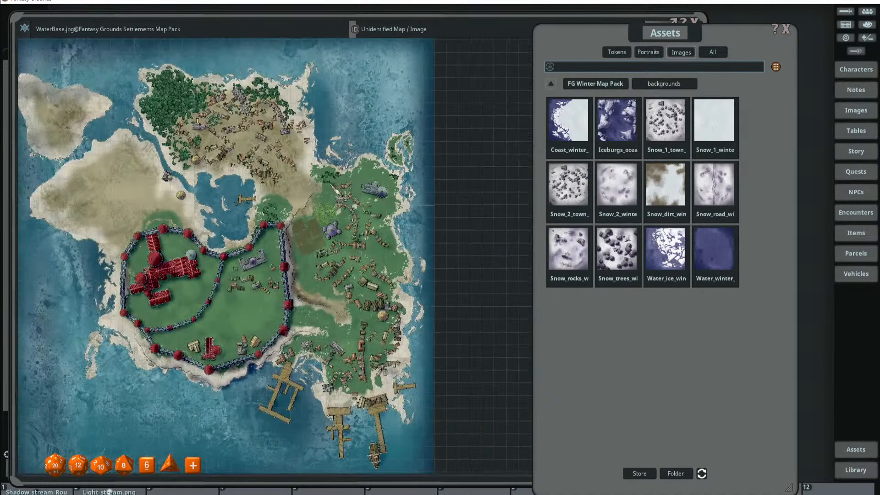
left_click_drag(314, 198, 356, 208)
scroll(353, 208, "up", 2)
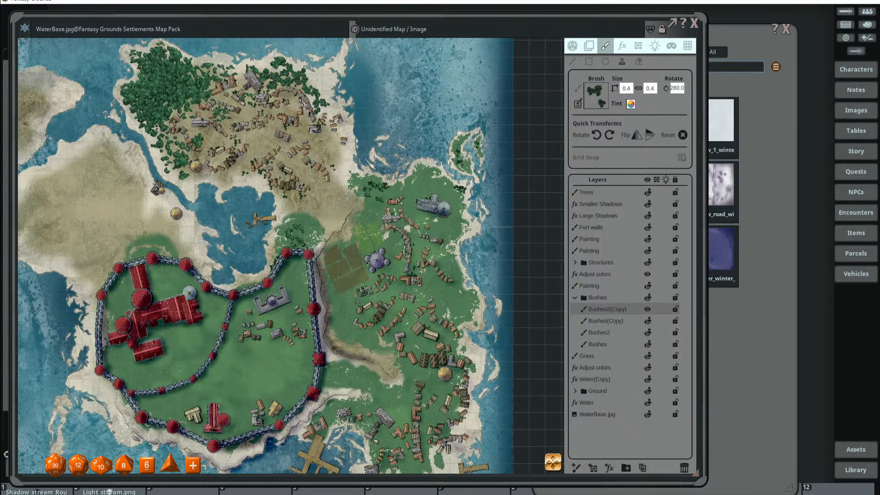
scroll(297, 189, "up", 4)
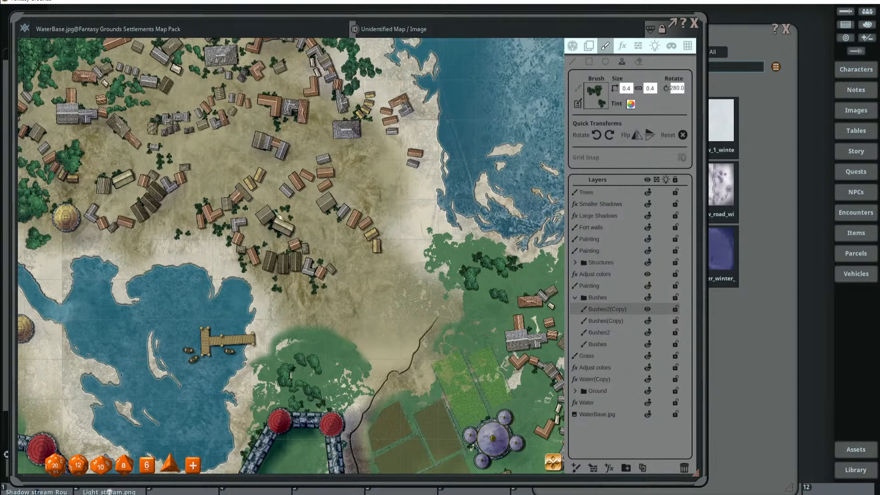
scroll(313, 250, "down", 1)
scroll(313, 249, "down", 6)
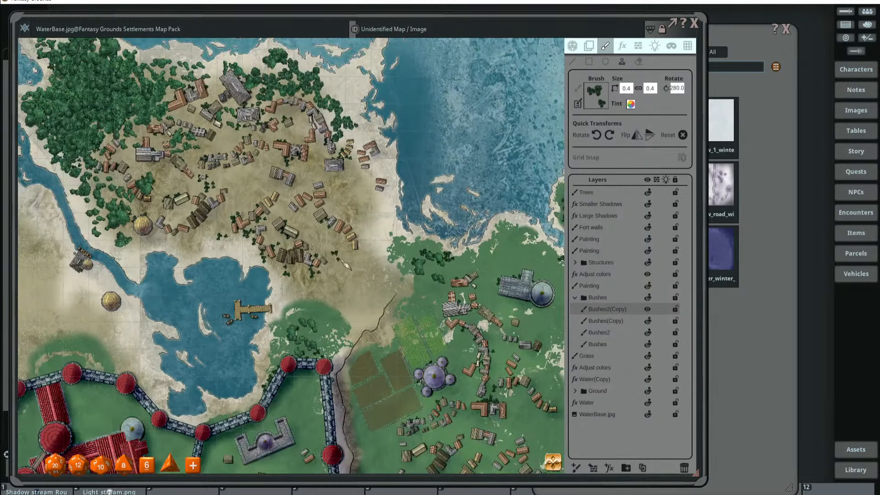
left_click_drag(422, 371, 412, 252)
scroll(413, 252, "up", 4)
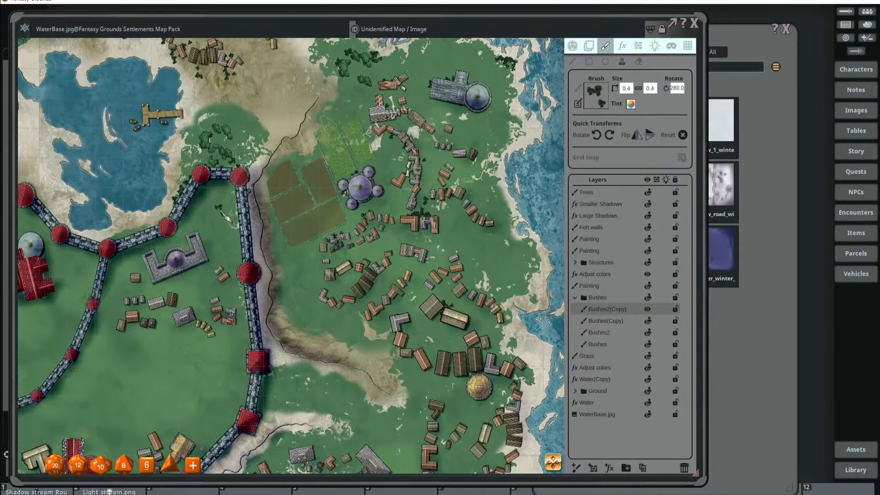
left_click_drag(33, 143, 242, 204)
scroll(422, 222, "down", 4)
scroll(439, 228, "down", 3)
- Decorate the eastern settlement's houses with bushes, rotating the 0.4 brush to 270, 205 and 300 degrees
left_click_drag(469, 335, 362, 298)
scroll(362, 298, "up", 4)
scroll(373, 294, "up", 2)
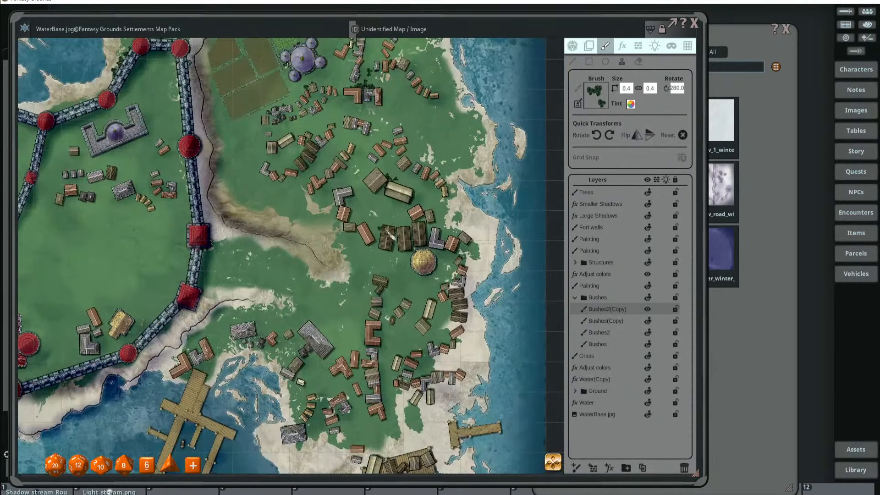
scroll(410, 237, "down", 1)
scroll(424, 212, "down", 1)
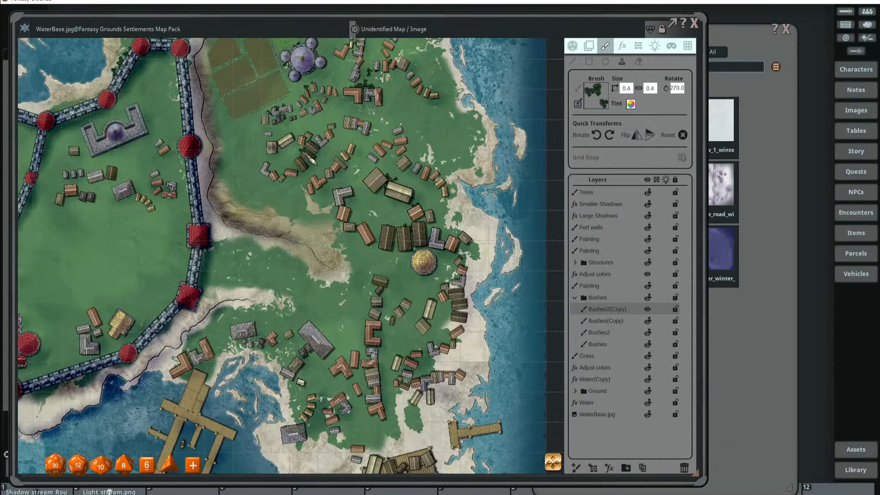
scroll(301, 151, "down", 5)
scroll(297, 147, "down", 8)
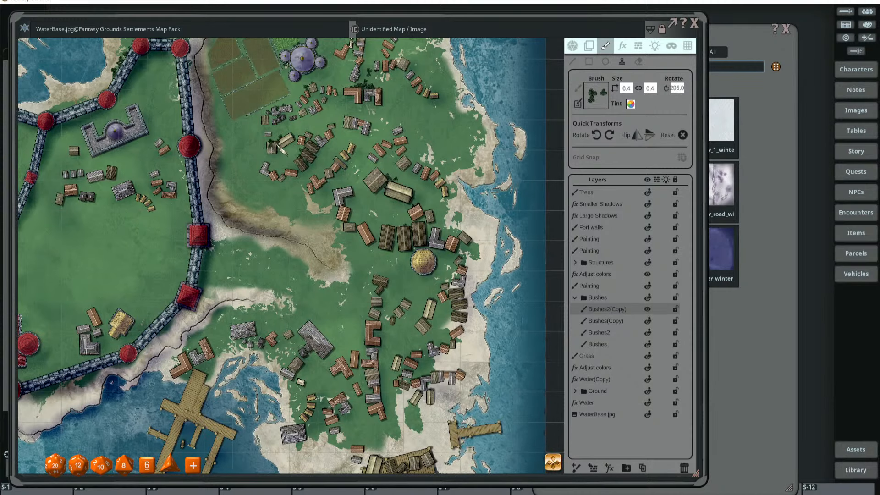
left_click_drag(324, 116, 326, 221)
scroll(351, 169, "up", 6)
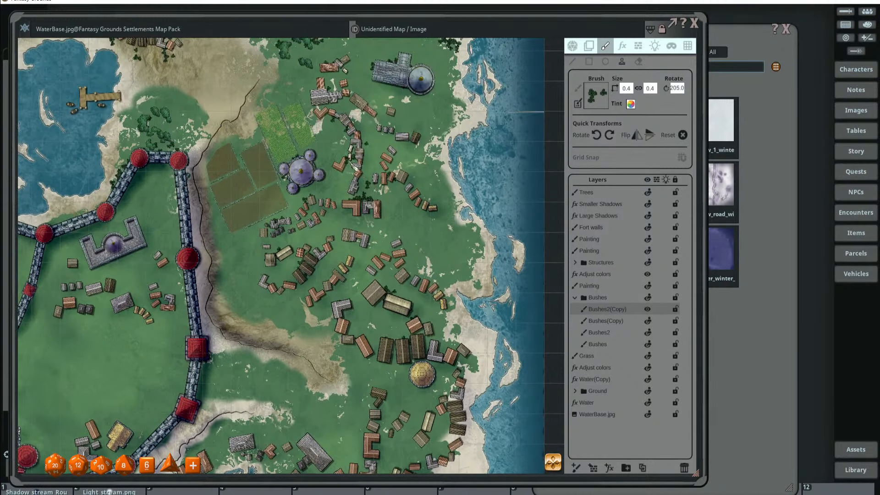
scroll(365, 154, "up", 13)
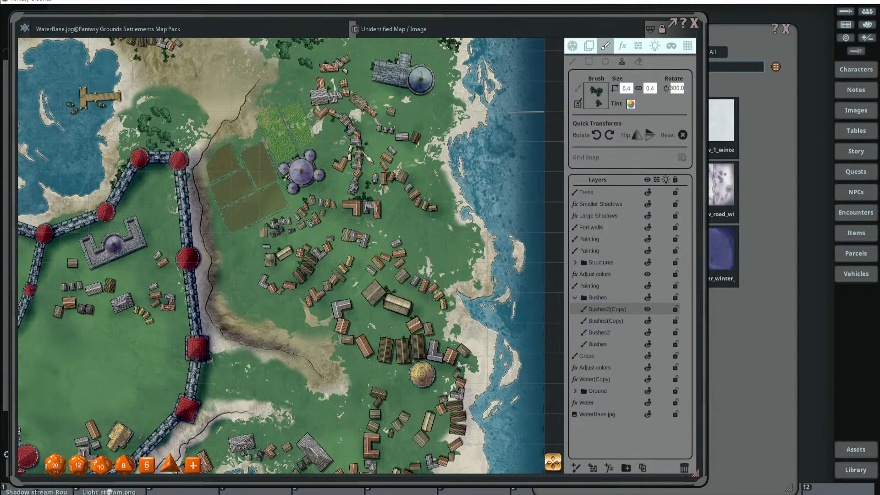
- Add bushes around the long beige-roofed building in the eastern settlement and rotate the brush to 270 degrees
left_click_drag(392, 61, 385, 126)
scroll(482, 160, "down", 5)
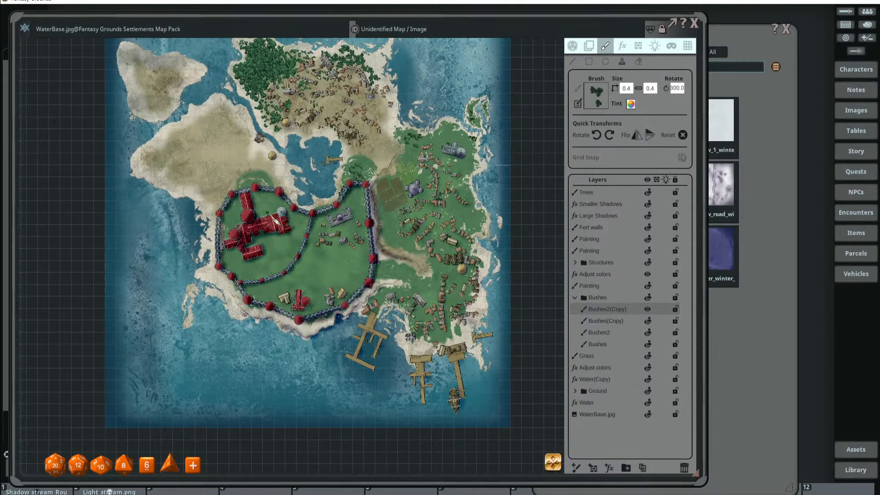
scroll(417, 221, "up", 3)
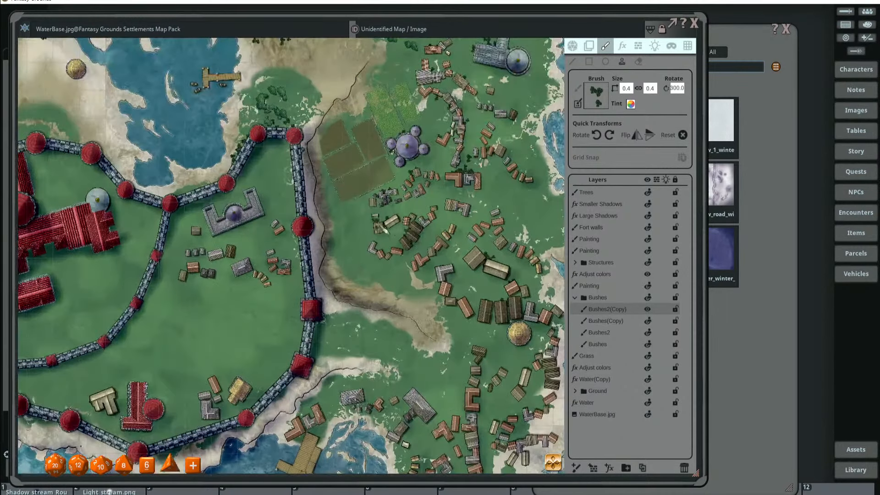
scroll(499, 236, "up", 2)
scroll(509, 239, "down", 2)
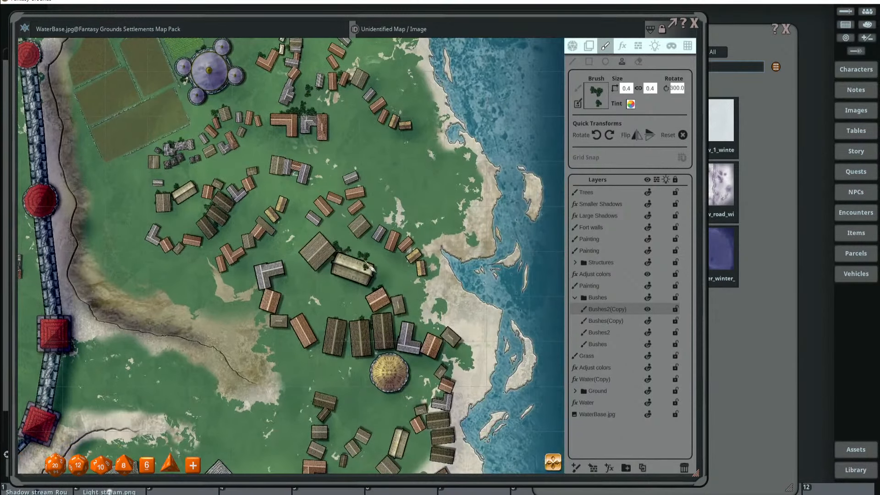
scroll(365, 225, "down", 2)
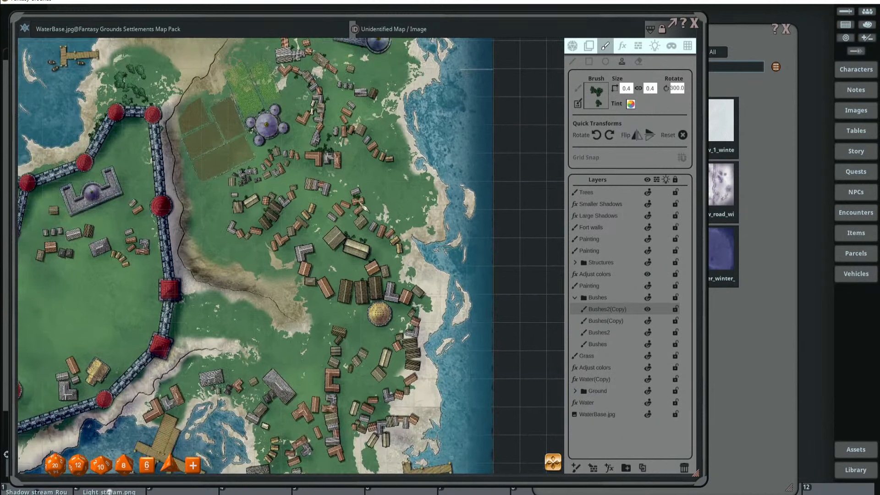
scroll(381, 156, "down", 1)
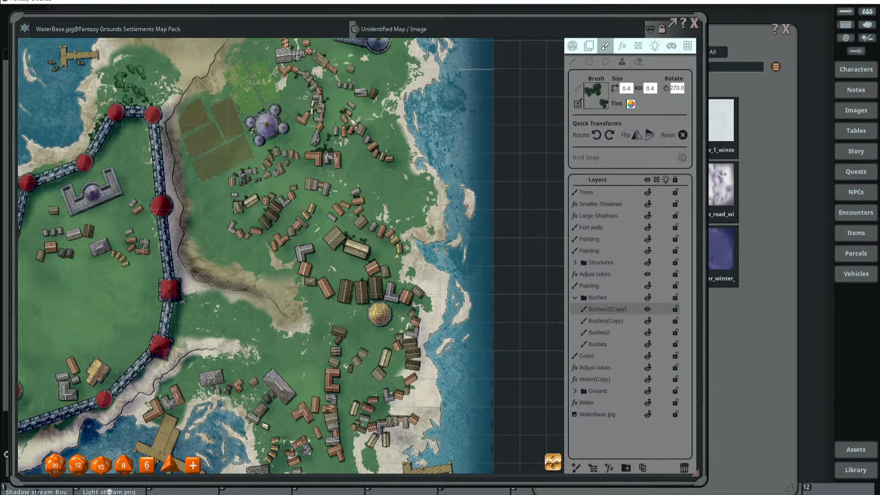
- Rotate the 0.4 bushes brush to 310 degrees for the houses around the southern dock
left_click_drag(310, 108, 373, 255)
left_click_drag(197, 377, 341, 220)
scroll(217, 353, "down", 2)
left_click_drag(340, 328, 338, 255)
scroll(337, 254, "up", 3)
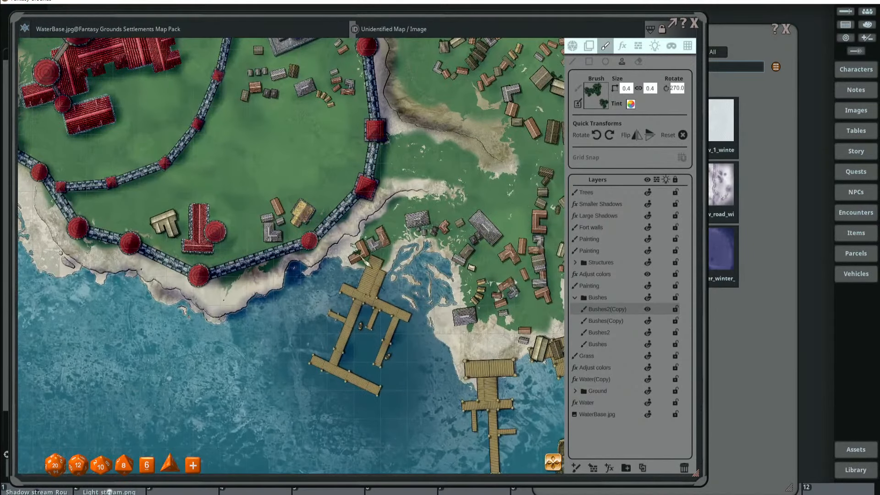
scroll(384, 249, "up", 5, "shift")
scroll(384, 249, "up", 3, "shift")
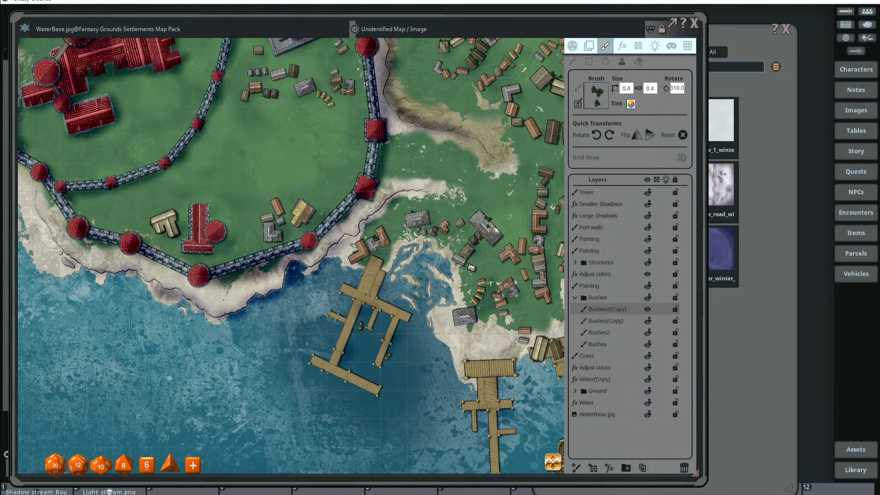
- Add bushes beside the red-roofed castle inside the fort, rotating the brush to 270, 260 and 275 degrees
scroll(288, 216, "down", 3)
left_click_drag(233, 175, 420, 333)
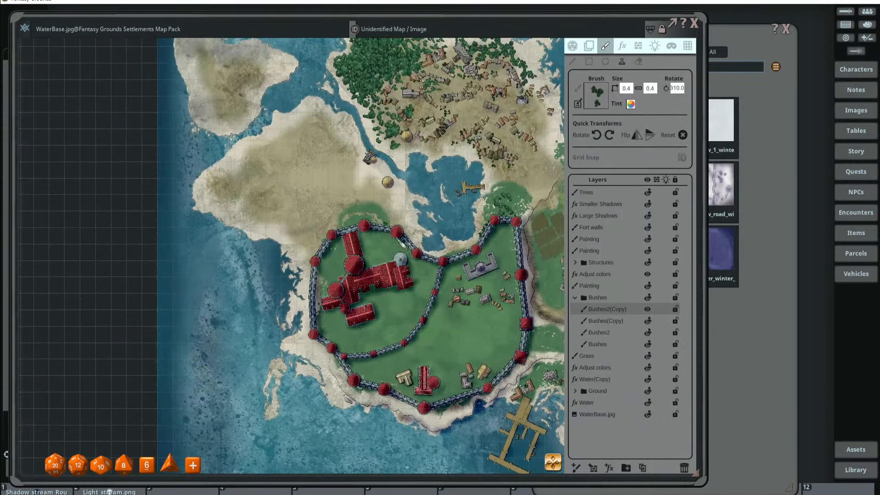
left_click_drag(414, 250, 321, 187)
scroll(297, 205, "up", 3)
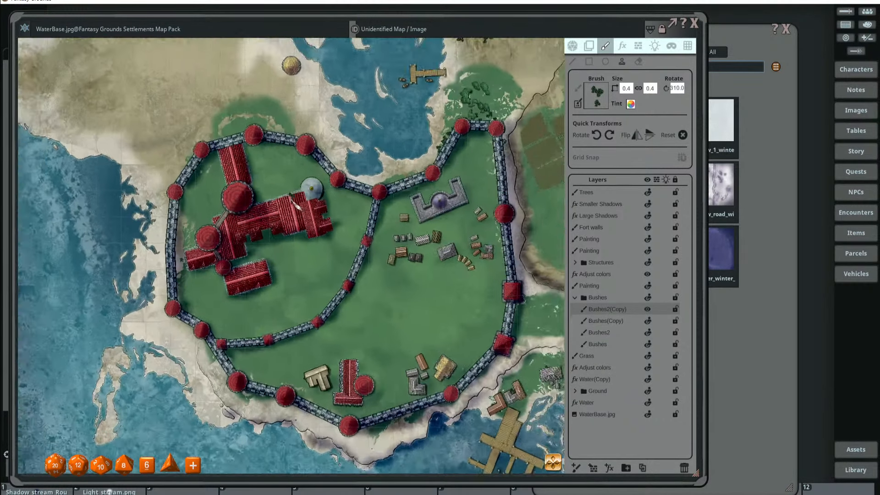
scroll(271, 205, "down", 4, "shift")
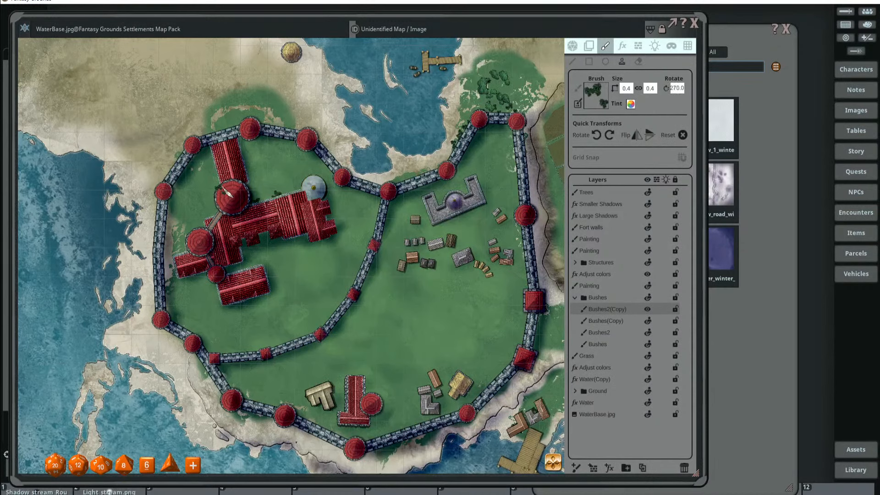
scroll(233, 164, "up", 1, "shift")
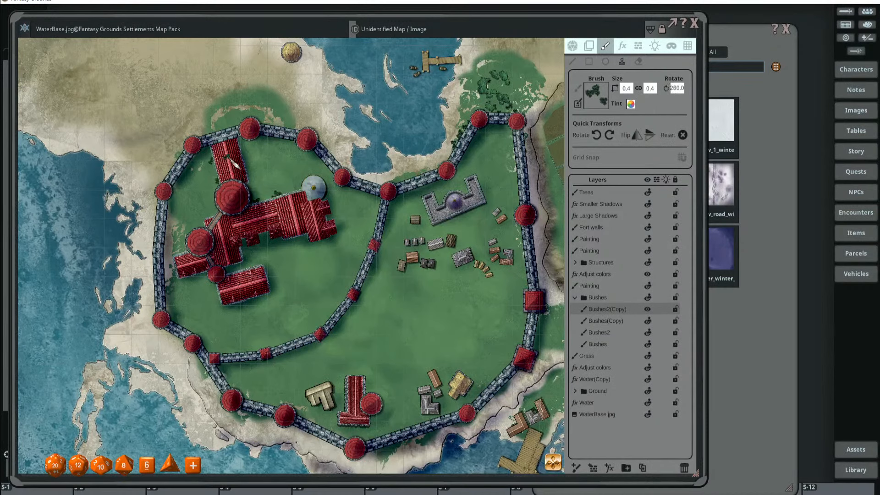
scroll(234, 163, "down", 1, "shift")
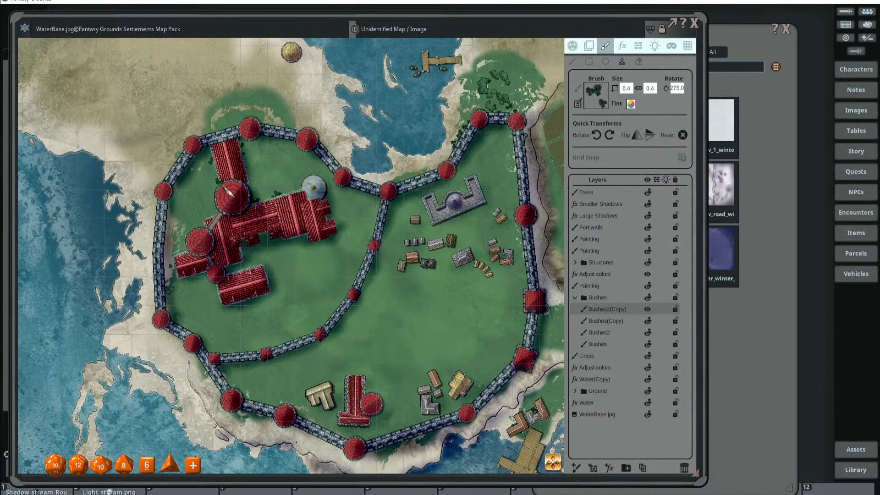
- Decorate the area between the castle's north wing and the western fort wall with bushes, rotating the brush to 305, 235, 185 and 165 degrees
scroll(239, 182, "up", 3, "shift")
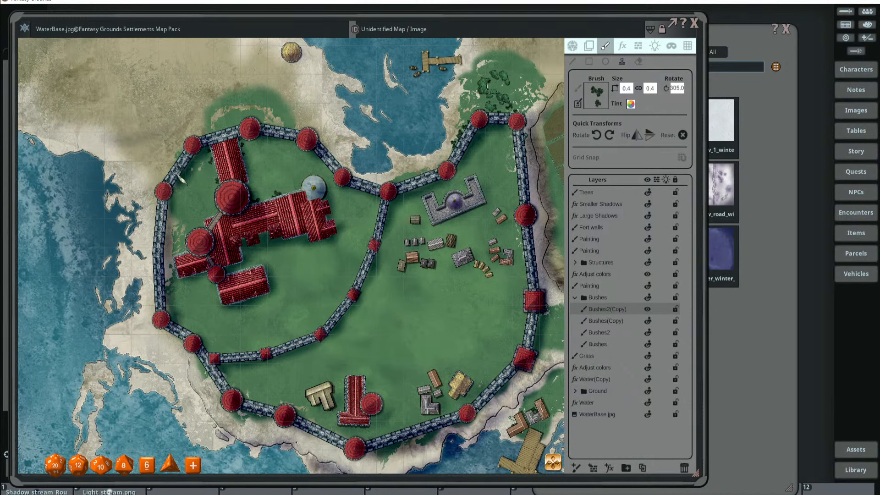
scroll(213, 156, "down", 7, "shift")
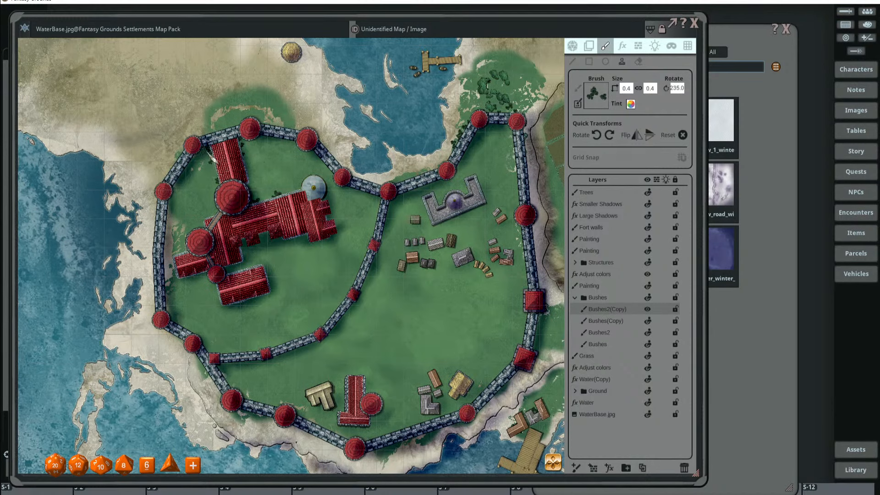
scroll(212, 158, "down", 5, "shift")
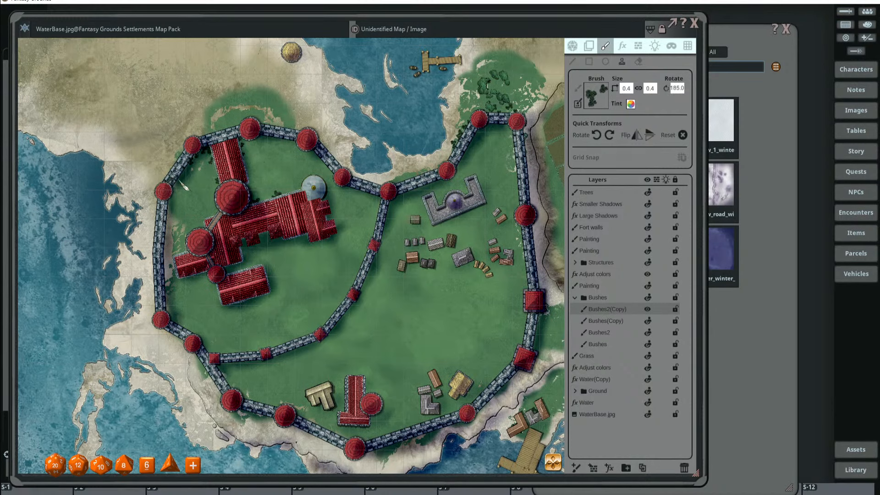
scroll(180, 181, "down", 2, "shift")
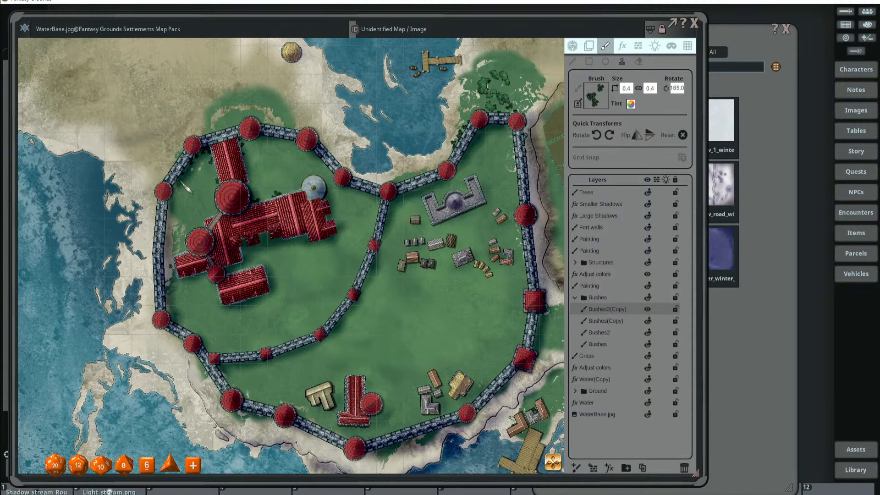
left_click(154, 173)
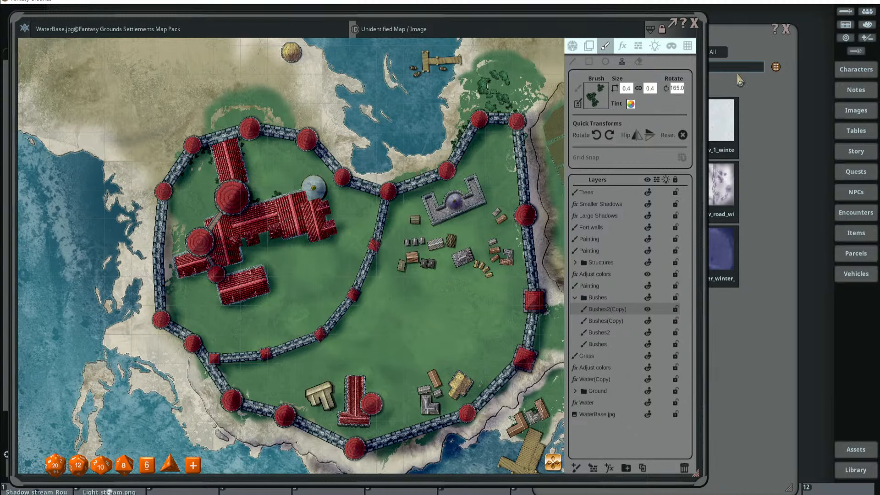
- Return to the Assets window, leave the winter map pack and browse the asset pack folders
left_click(726, 51)
left_click_drag(649, 36, 720, 45)
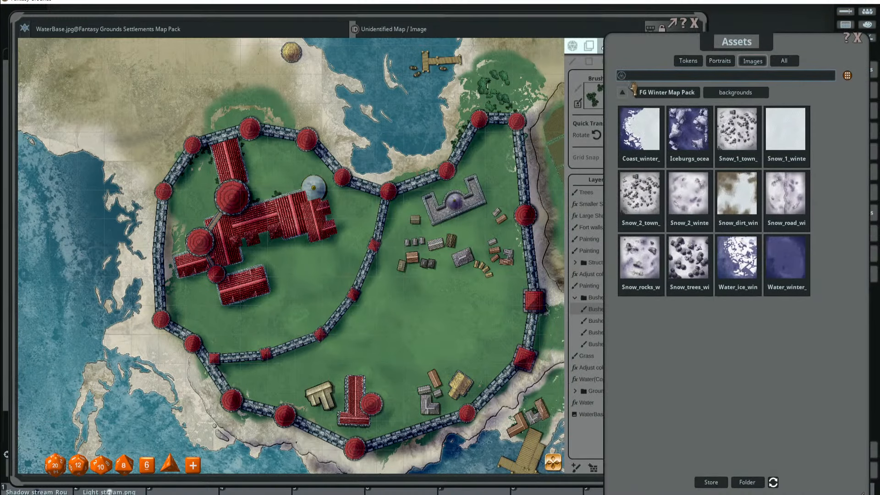
left_click(658, 93)
left_click(623, 93)
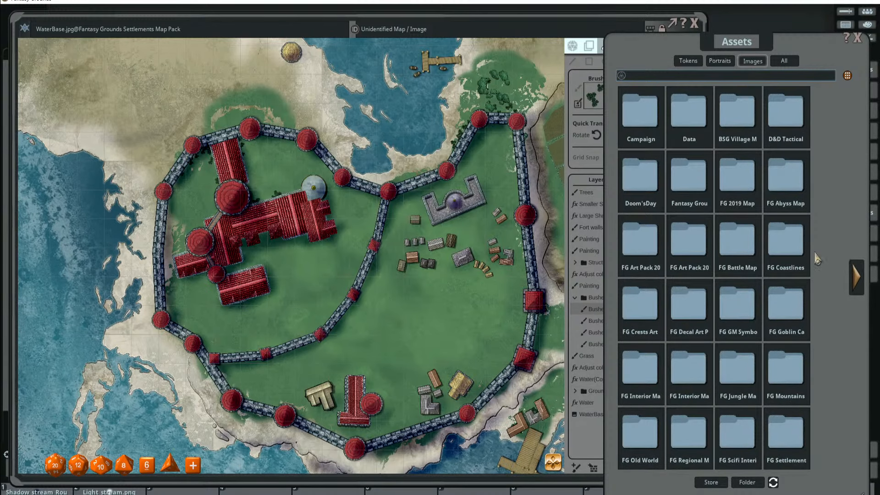
left_click(864, 286)
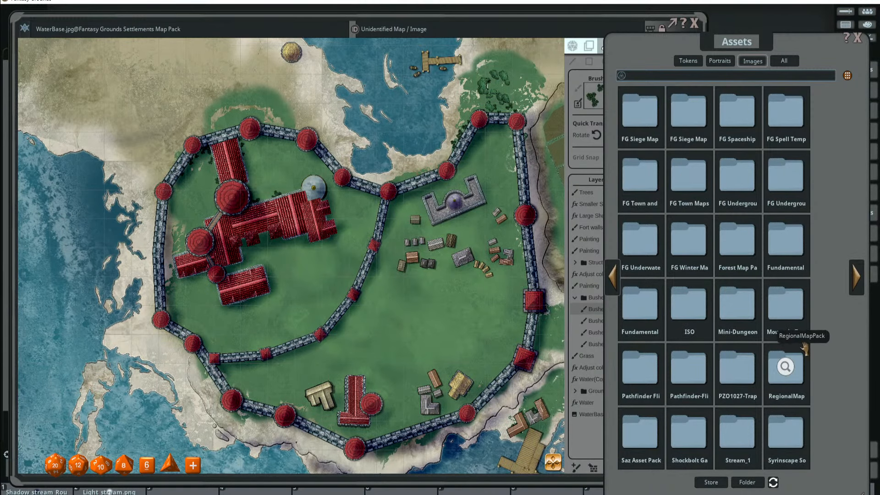
left_click(863, 277)
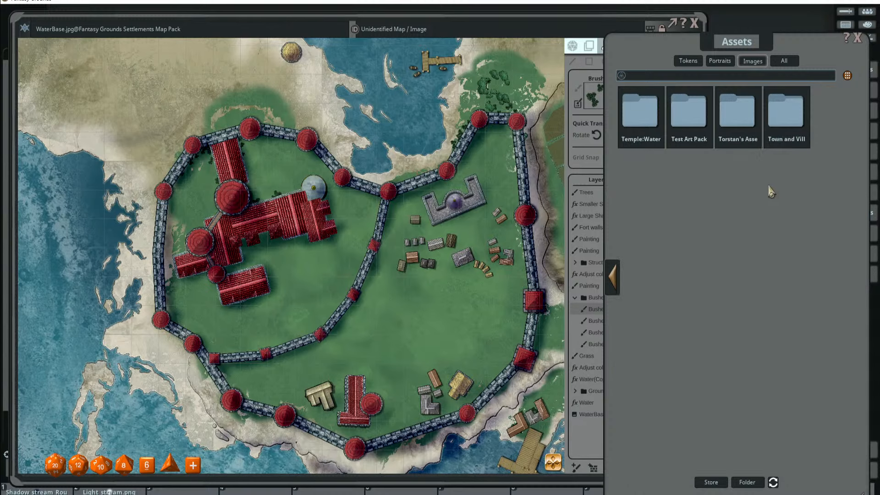
left_click(612, 276)
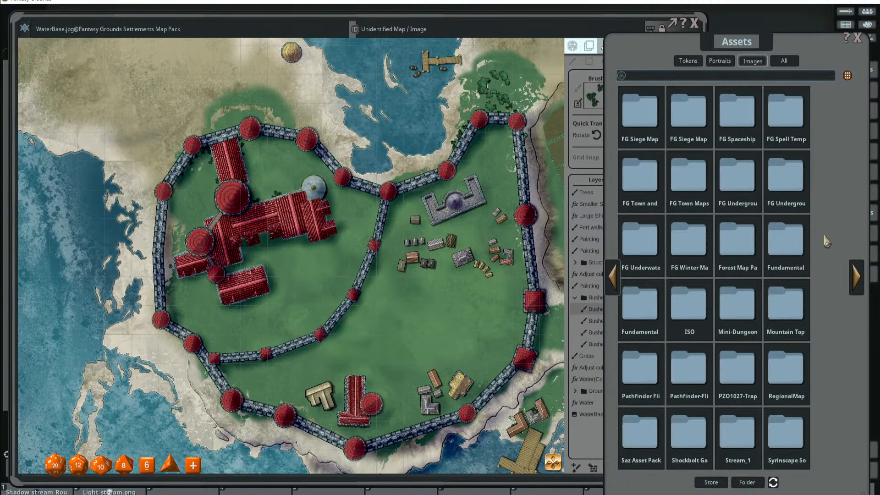
- Look through the backgrounds and brushes folders of the FG Spaceship Art Pack
left_click(748, 120)
left_click_drag(748, 46, 672, 45)
left_click(565, 133)
left_click(596, 92)
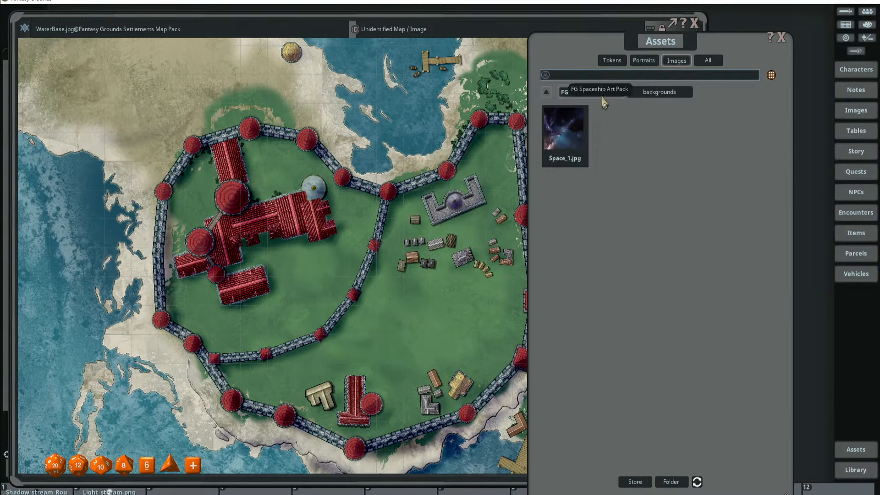
left_click(614, 133)
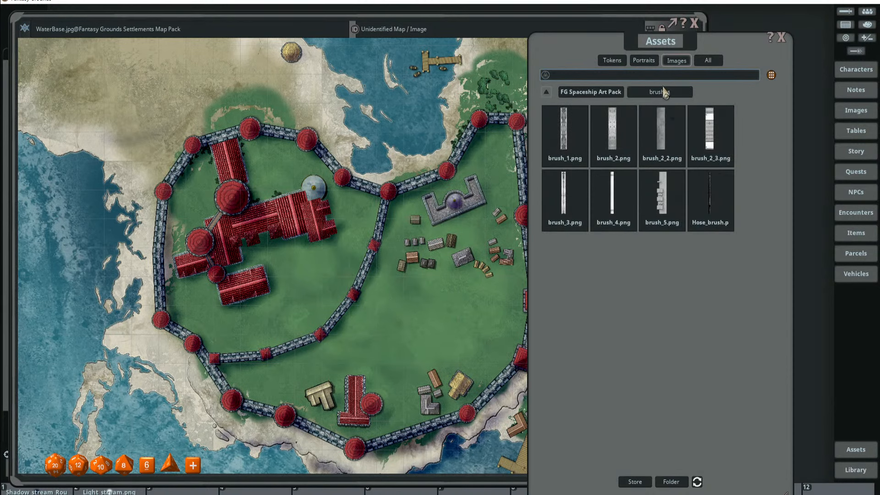
left_click(596, 94)
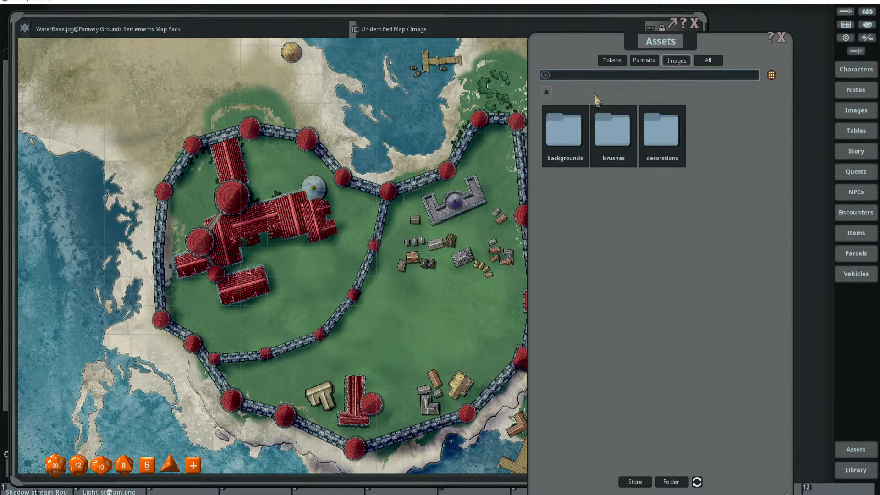
- Inspect the spaceship pack's decorations and hull parts, and return to the pack's main folder
left_click(661, 130)
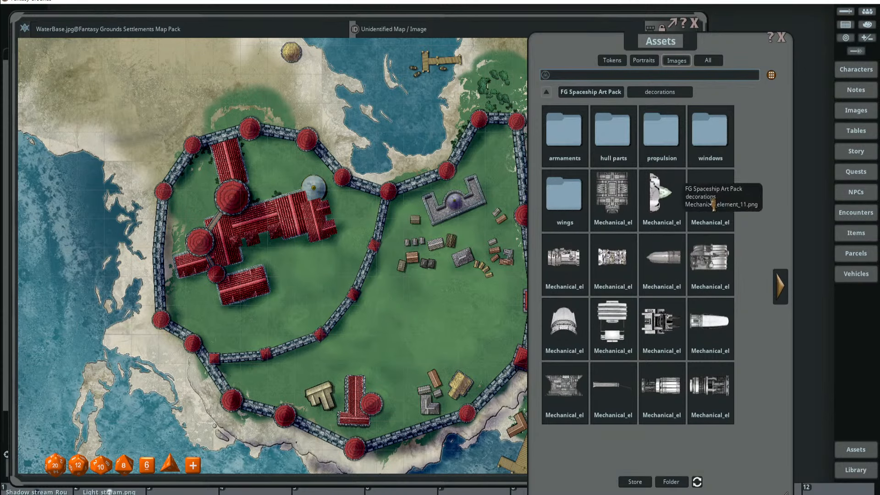
left_click(612, 130)
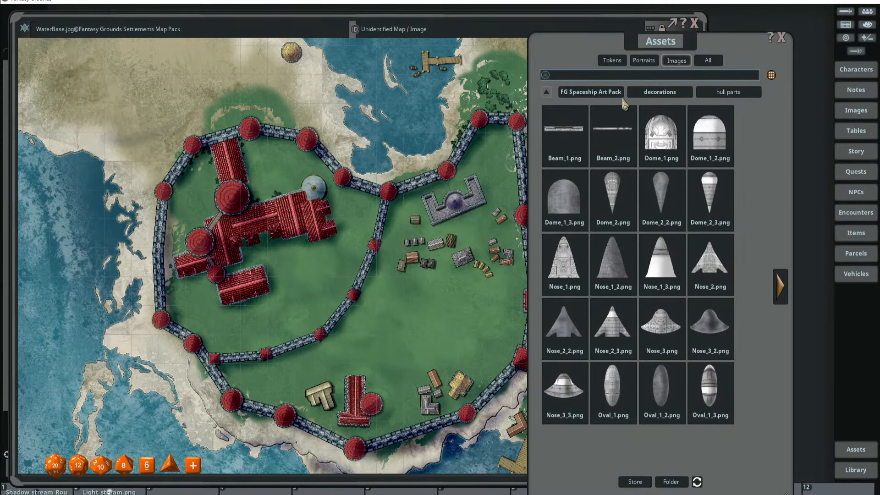
left_click(650, 92)
left_click(600, 94)
- Open the Crashed Spaceship map from the image list and disable its lighting
left_click_drag(734, 39, 742, 40)
left_click(856, 110)
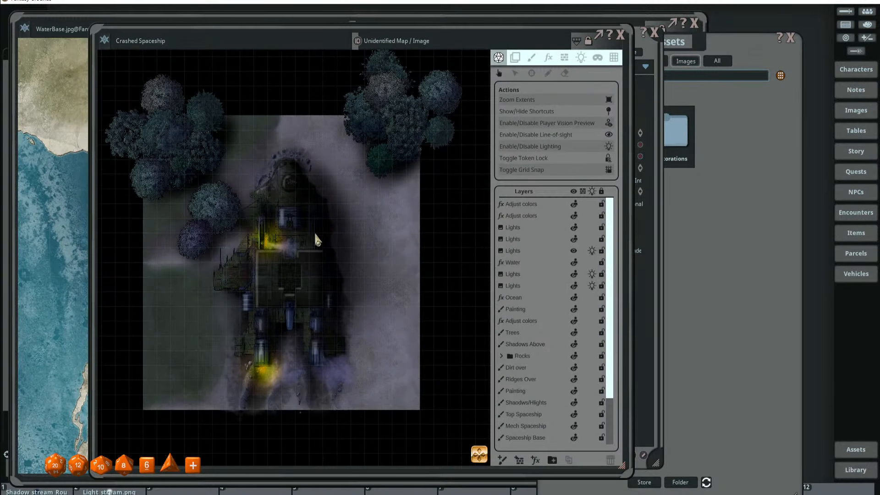
scroll(350, 239, "up", 3)
scroll(375, 223, "down", 3)
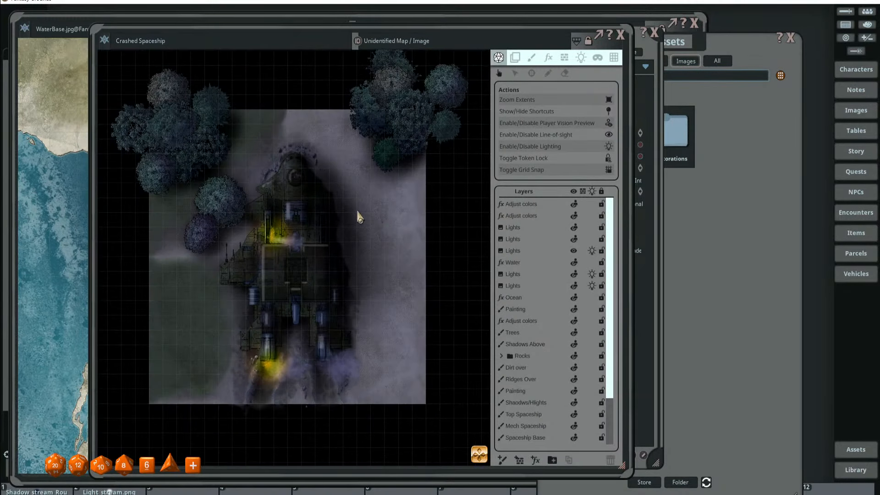
left_click(609, 147)
- Examine the crashed ship's details up close and close the map
scroll(346, 213, "up", 3)
scroll(358, 204, "up", 2)
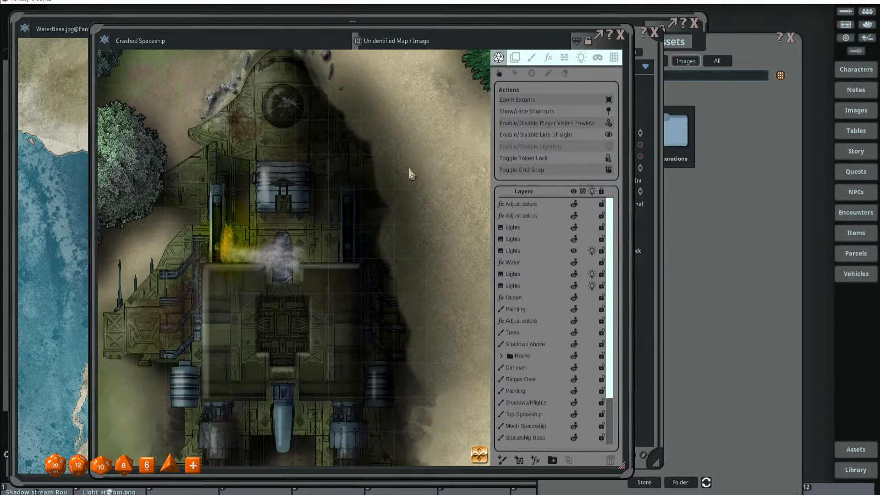
scroll(411, 173, "down", 2)
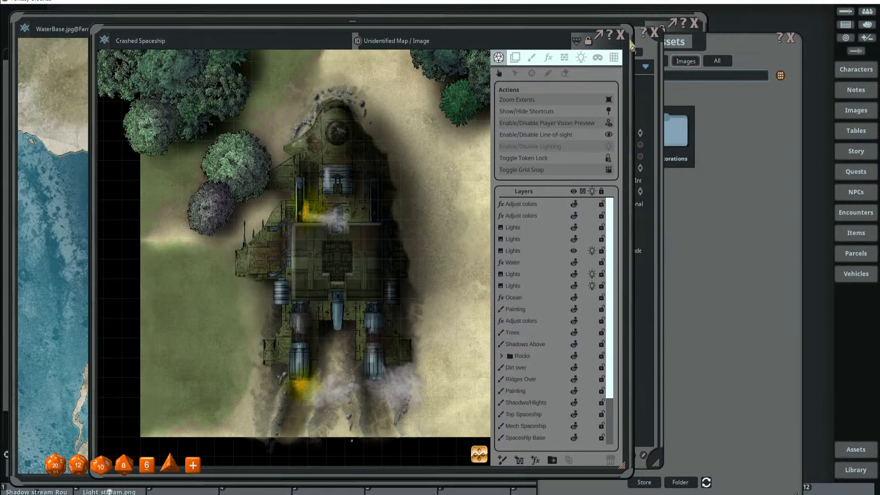
left_click(620, 35)
- Leave the spaceship pack in the Assets window and browse the pages of asset packs for science-fiction content
left_click(711, 55)
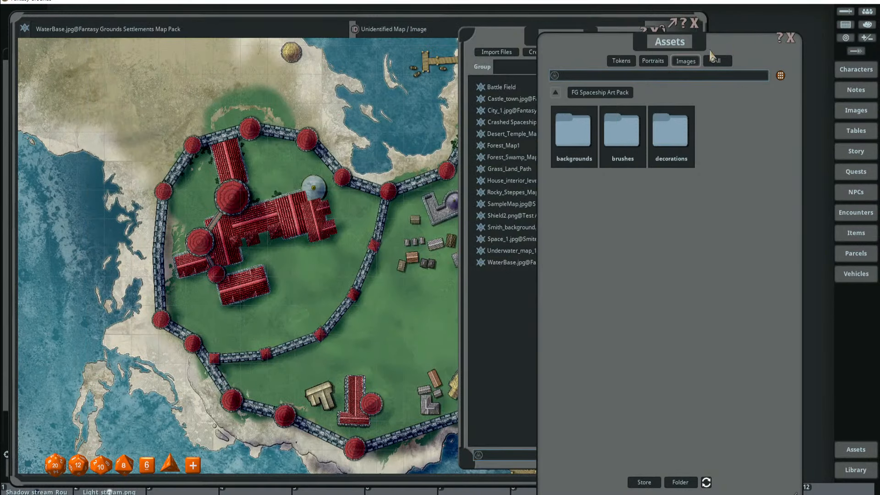
left_click(555, 93)
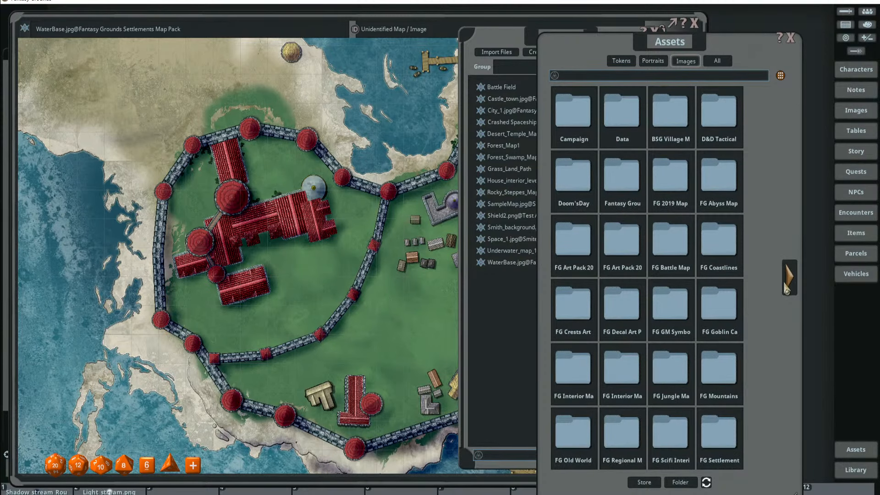
left_click(784, 277)
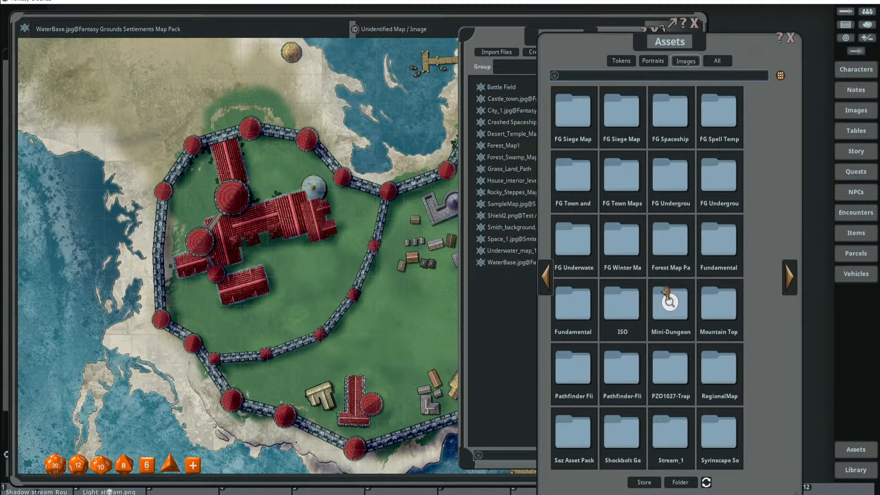
left_click(785, 278)
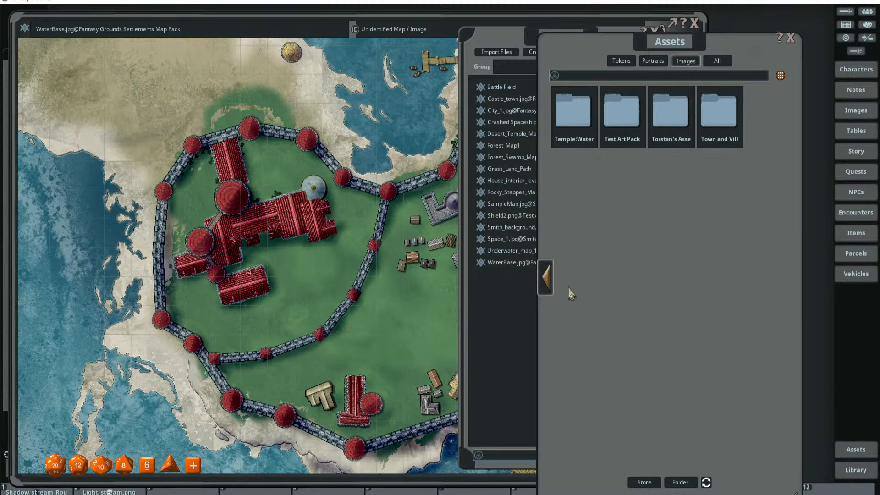
left_click(545, 278)
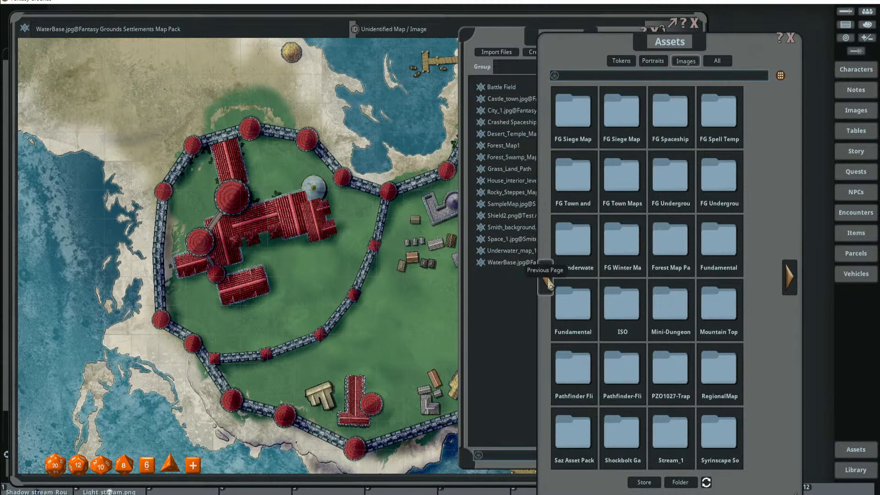
left_click(546, 277)
- Preview Sci-fi_interior_1_map.jpg from the maps folder of the FG Scifi Interiors Map Pack, moving the preview clear of the Assets window
left_click(670, 434)
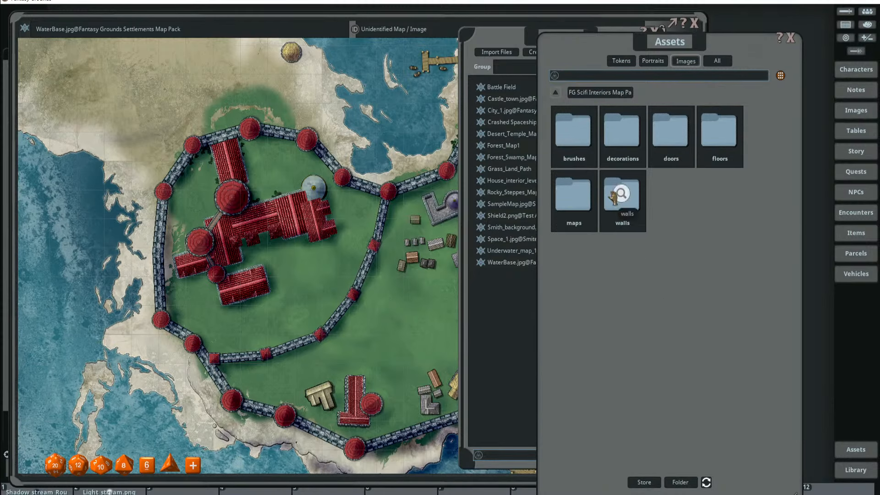
left_click(570, 192)
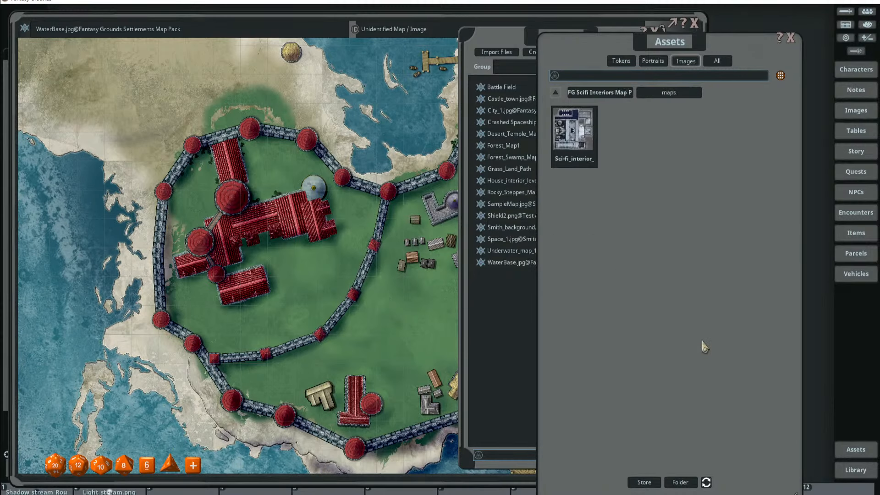
left_click(576, 136)
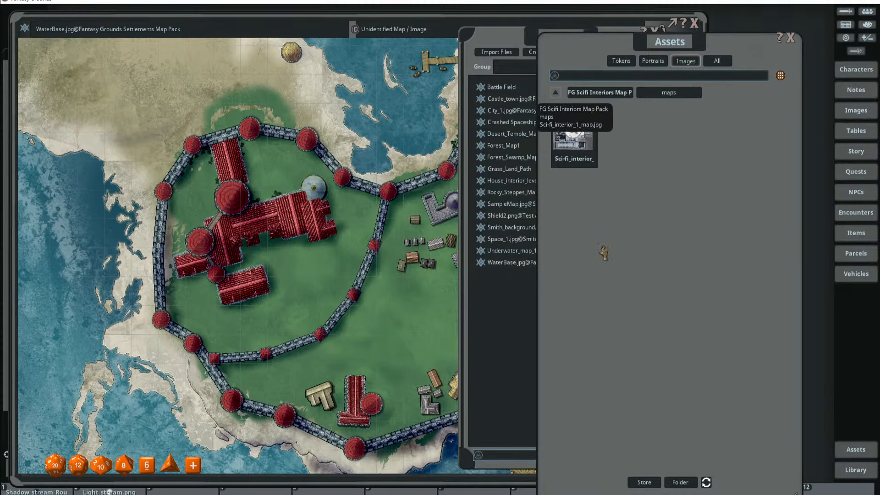
left_click_drag(442, 130, 87, 31)
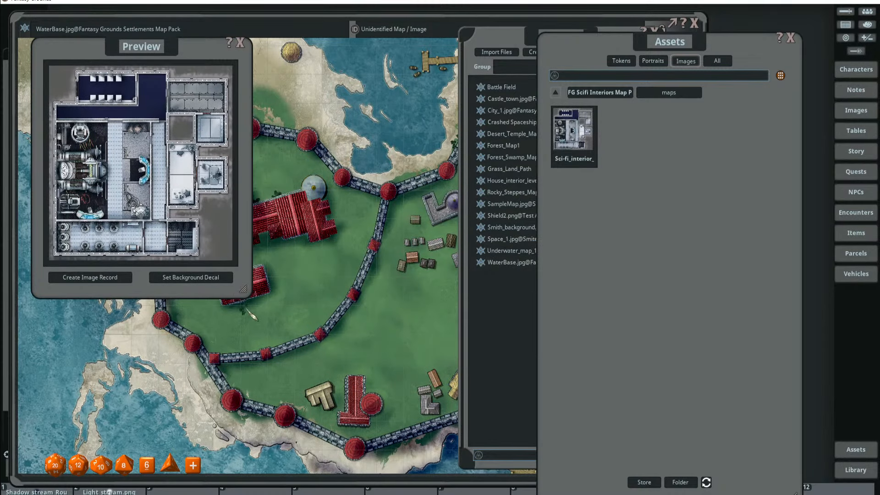
- Enlarge the sci-fi interior map preview, create an image record from it and disable that record's lighting
left_click_drag(250, 296, 830, 491)
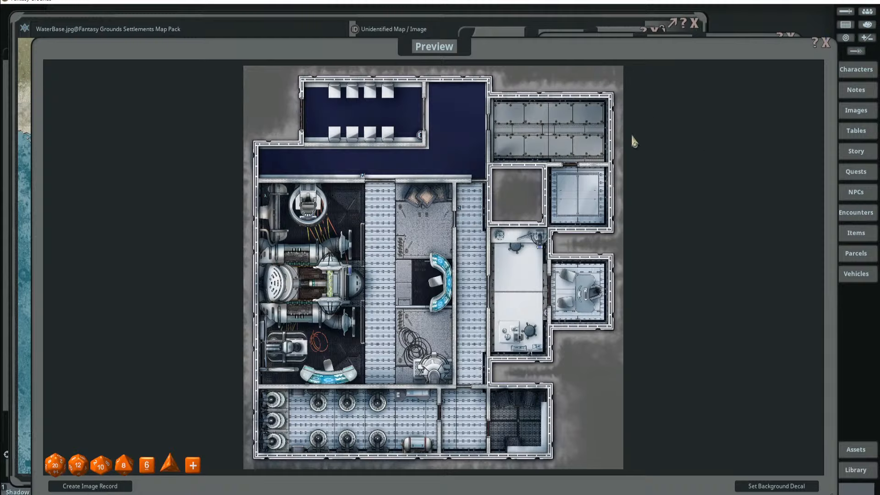
left_click(109, 486)
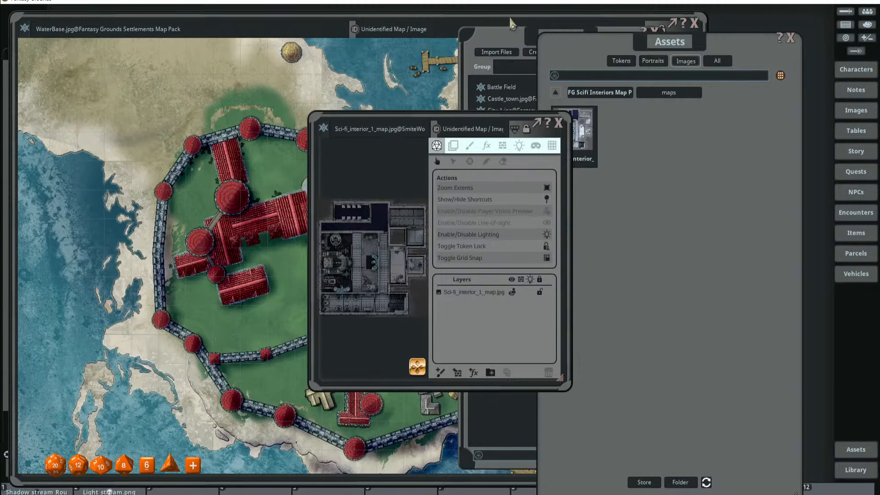
left_click_drag(492, 131, 200, 63)
left_click(261, 172)
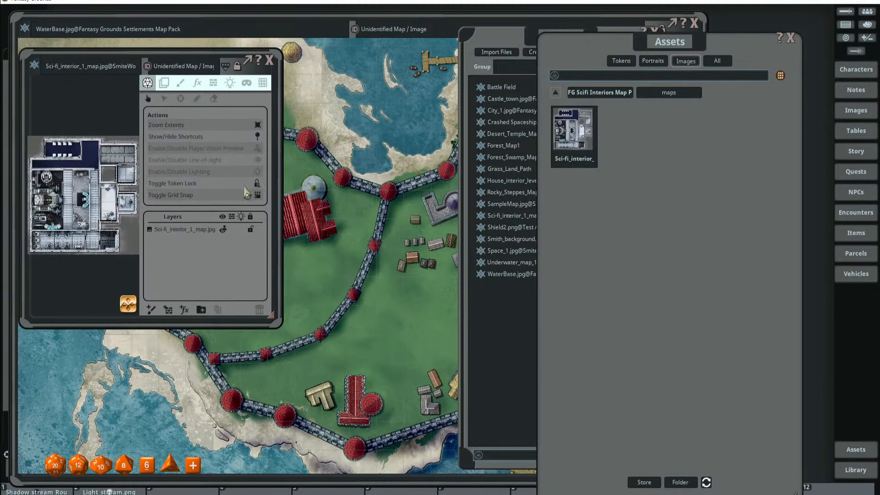
- Enlarge the sci-fi interior map window, examine its machinery, office and laboratory rooms up close, and close the map
left_click_drag(281, 328, 845, 487)
scroll(409, 218, "up", 6)
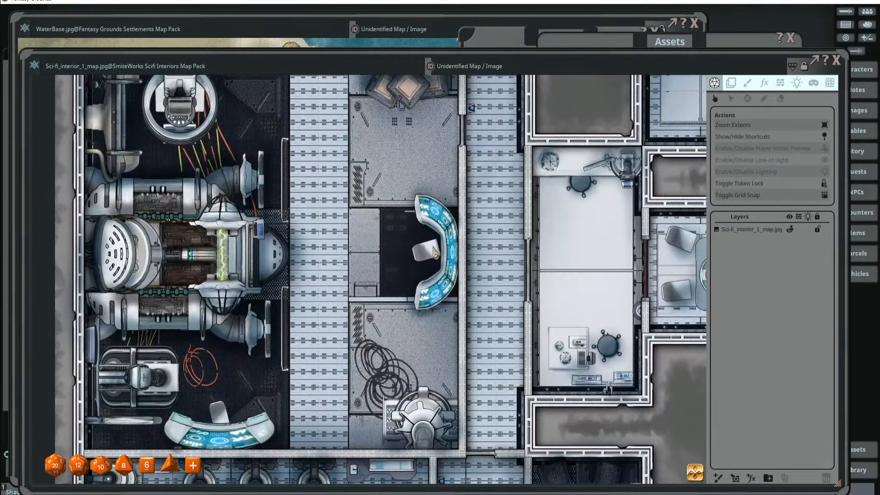
scroll(435, 252, "up", 1)
scroll(451, 259, "down", 2)
left_click_drag(511, 275, 404, 270)
scroll(506, 354, "up", 3)
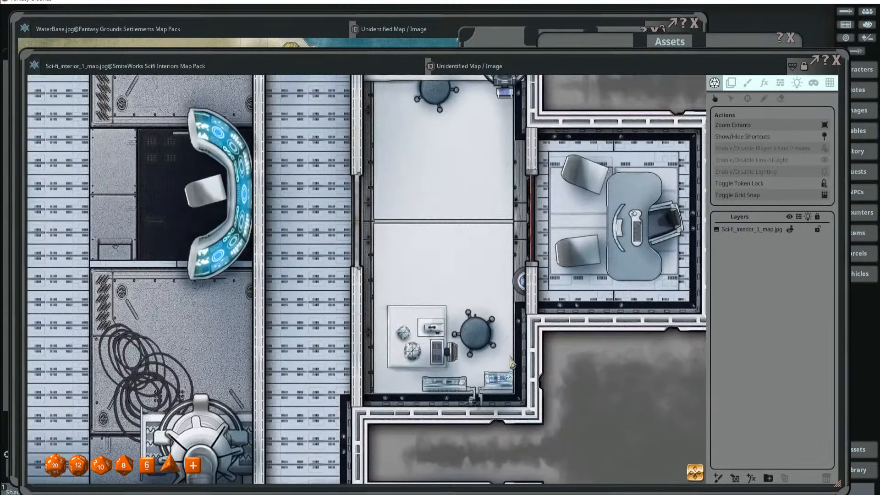
scroll(511, 363, "down", 1)
scroll(397, 222, "down", 1)
scroll(378, 358, "down", 1)
scroll(379, 358, "down", 1)
scroll(401, 265, "up", 1)
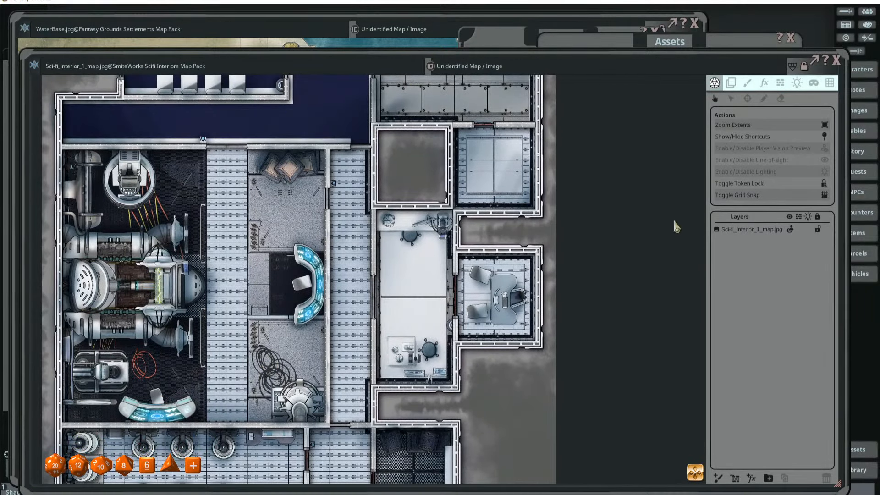
scroll(559, 216, "down", 3)
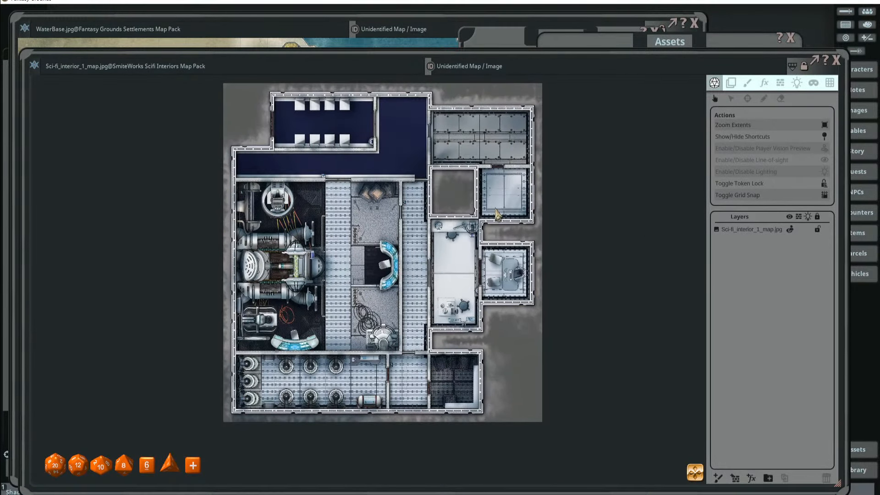
left_click(837, 63)
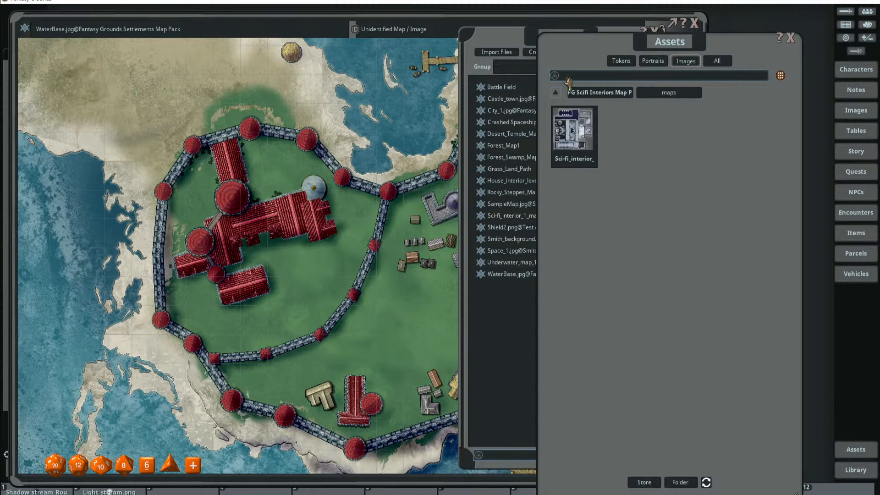
- Search all image assets for "fence" and shift the Assets window away from the map
left_click(555, 92)
left_click_drag(669, 45, 717, 42)
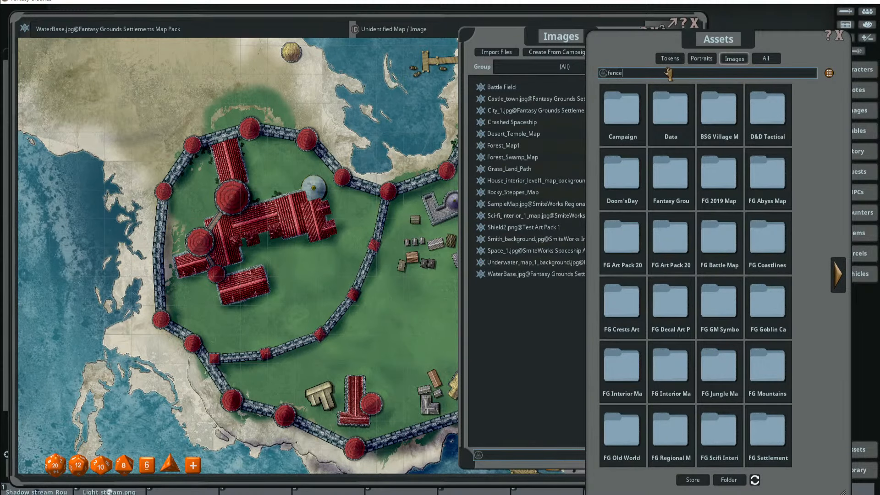
key("Return")
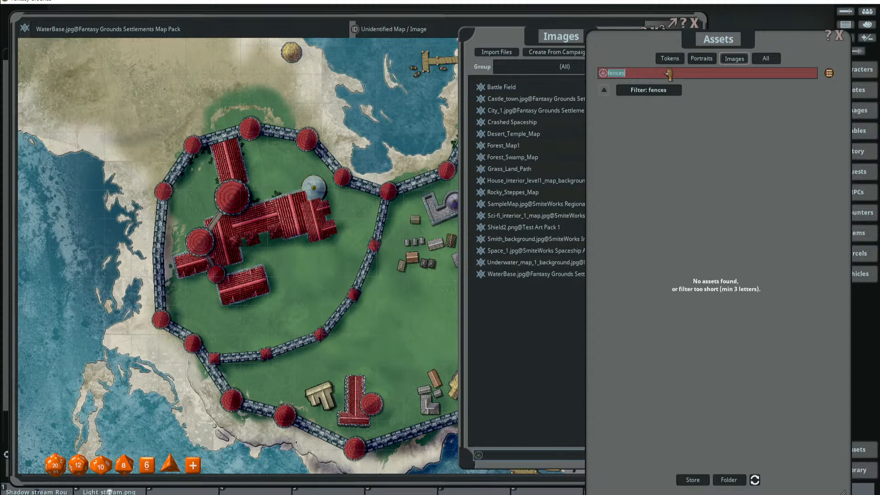
key("BackSpace")
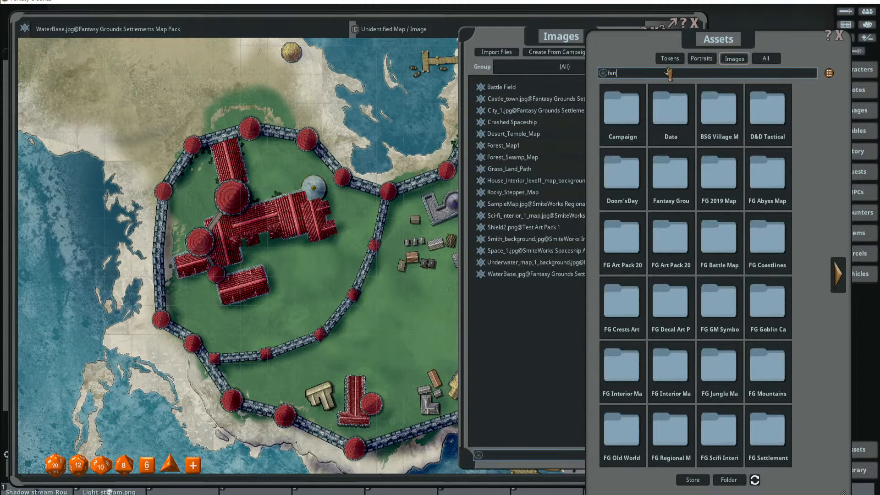
key("Return")
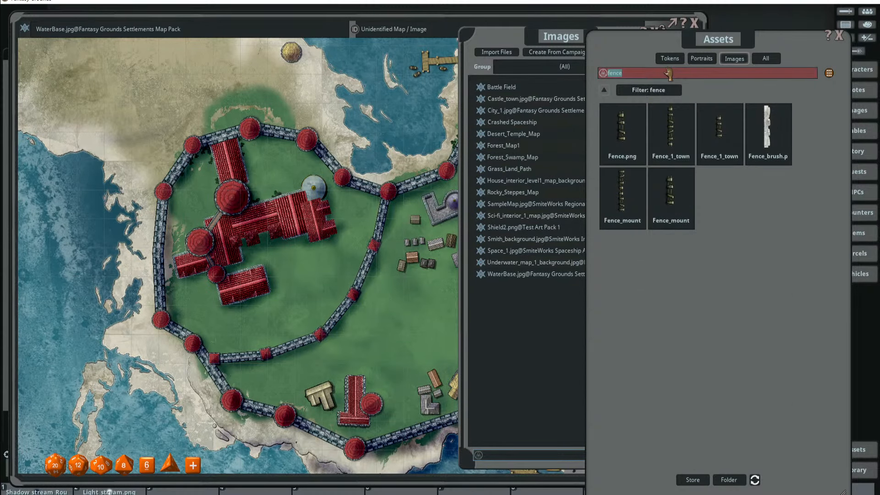
left_click_drag(700, 48, 746, 48)
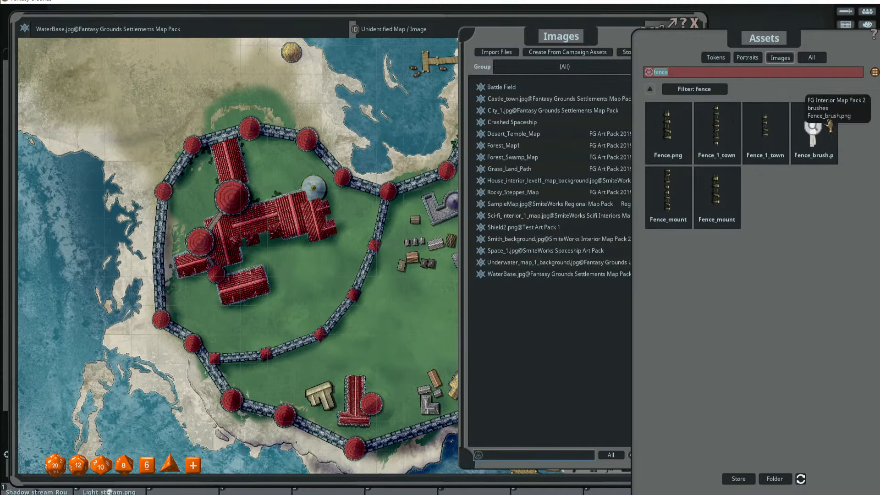
- Select the island map's Trees layer and load Fence_brush.png from FG Interior Map Pack 2 as the paint brush
scroll(415, 173, "down", 3)
left_click_drag(414, 173, 332, 181)
left_click_drag(787, 39, 798, 39)
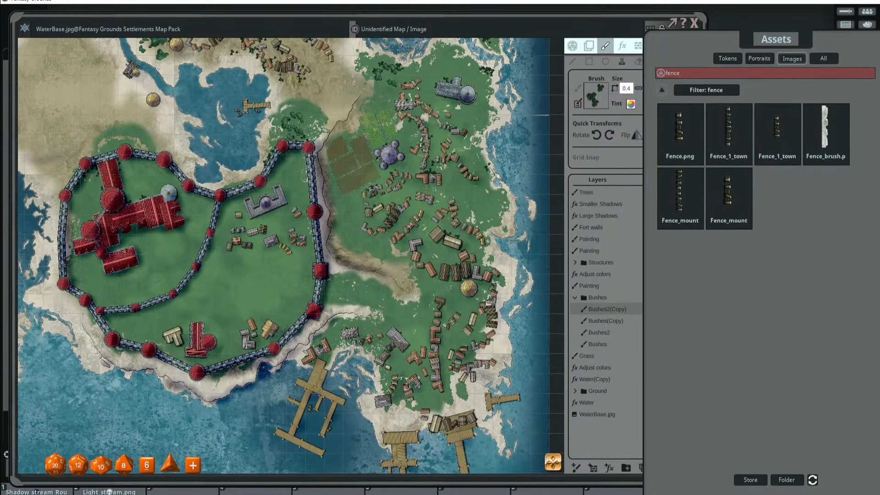
scroll(447, 163, "up", 1)
left_click(605, 24)
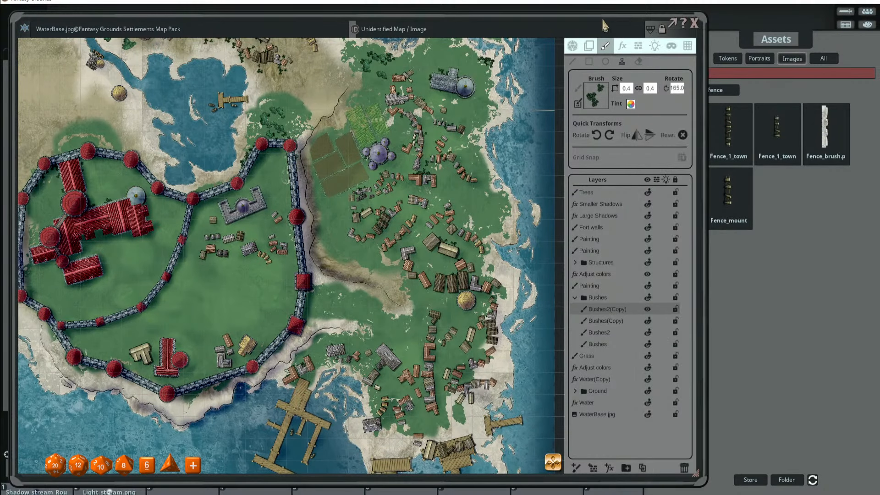
left_click(594, 194)
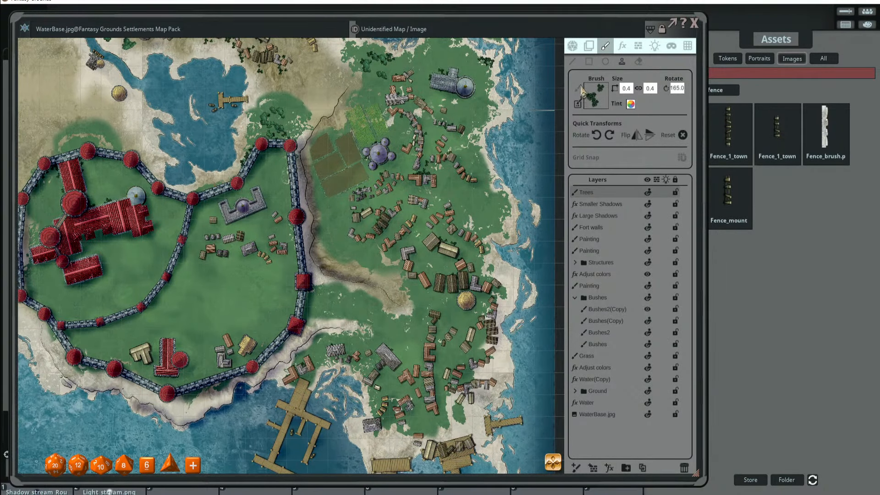
left_click_drag(825, 126, 584, 94)
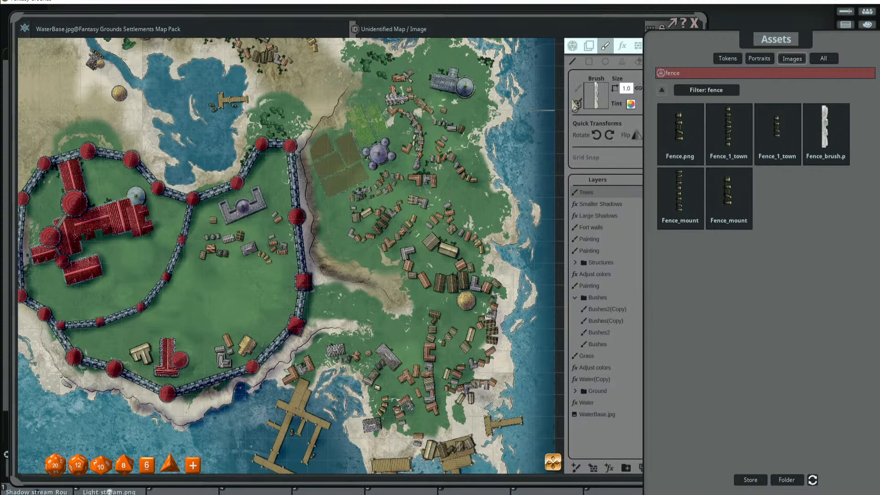
- Try painting a looped yard fence behind the olive-roofed house in the village with the brush sized 0.1 by 0.2
scroll(382, 171, "up", 3)
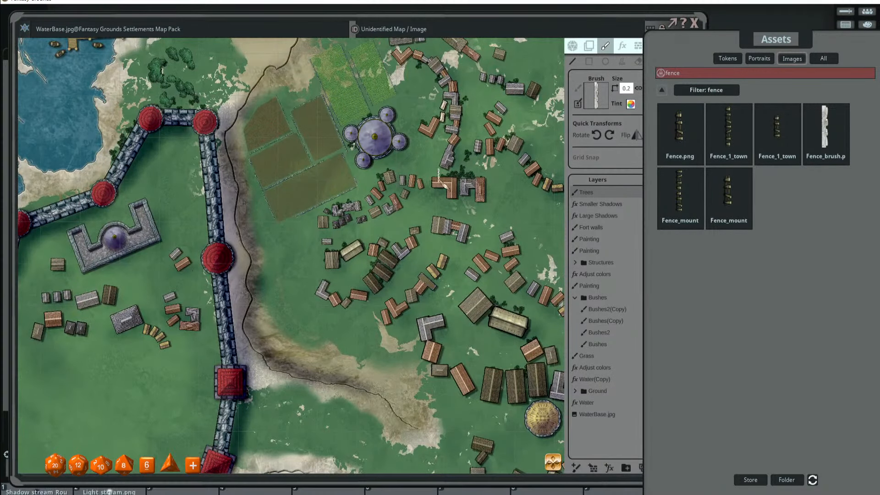
scroll(426, 186, "up", 3)
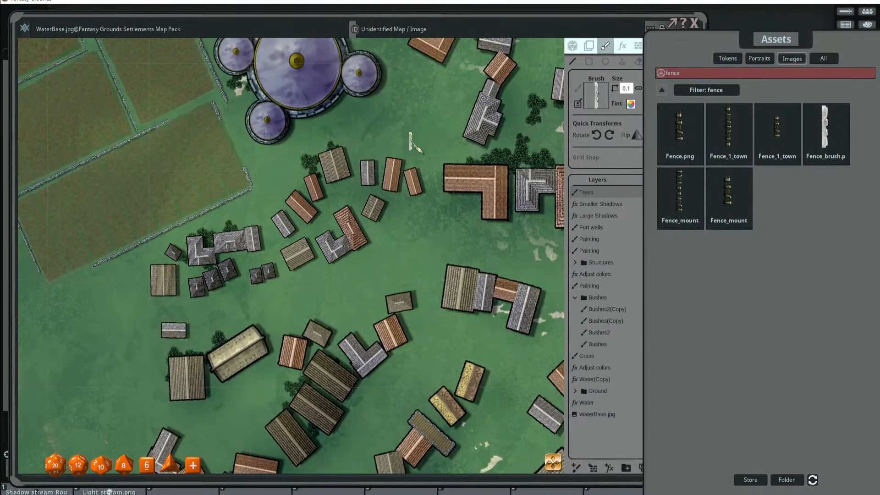
scroll(410, 132, "down", 2)
left_click_drag(424, 186, 390, 131)
scroll(408, 176, "up", 2)
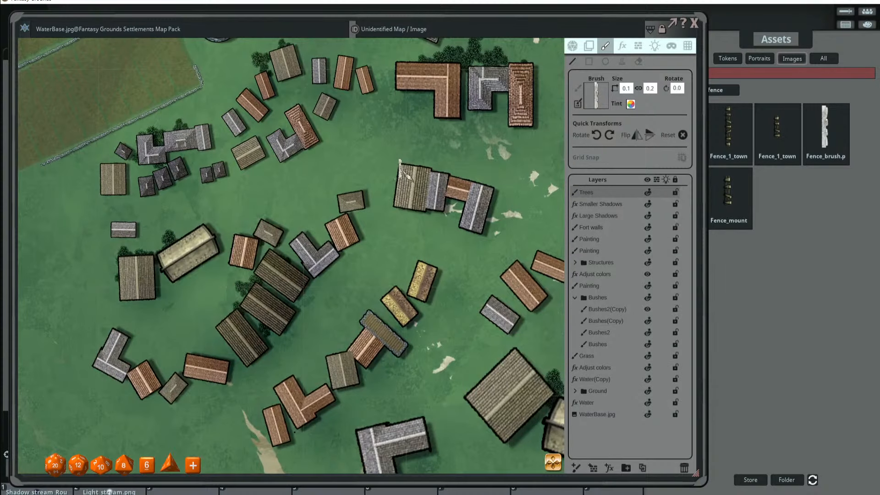
mouse_move(402, 161)
left_mouse_down()
mouse_move(405, 136)
mouse_move(422, 132)
mouse_move(435, 138)
mouse_move(442, 171)
mouse_move(435, 169)
left_mouse_up()
scroll(451, 155, "up", 3)
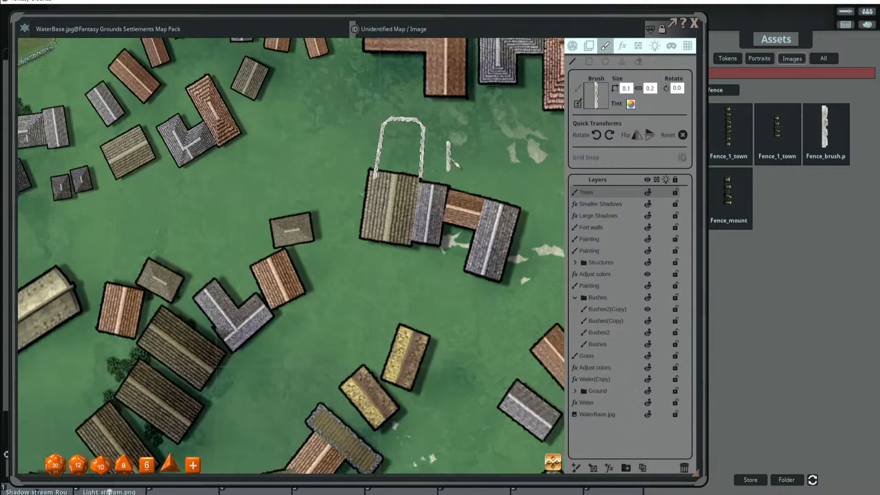
- Paint a second yard fence behind the adjoining houses at brush size 0.1 by 0.1, and erase both white fences
scroll(518, 161, "down", 2)
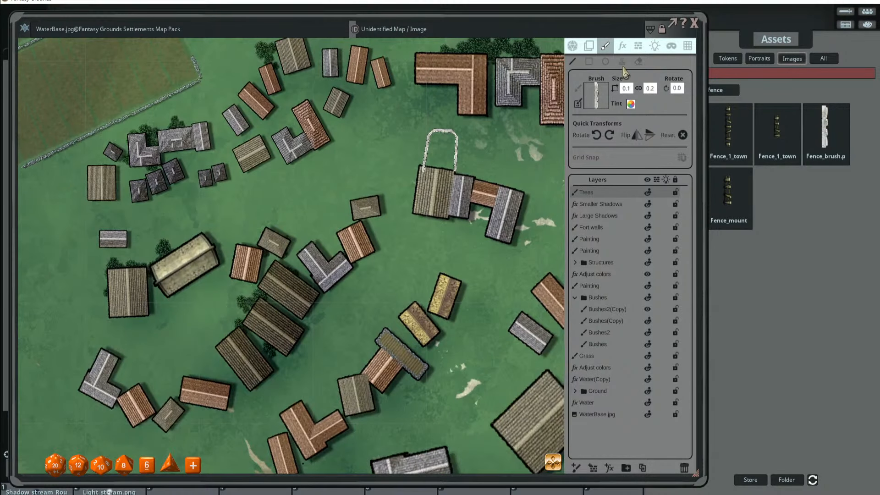
scroll(502, 173, "down", 1)
mouse_move(473, 177)
left_mouse_down()
mouse_move(482, 130)
mouse_move(522, 134)
mouse_move(512, 185)
left_mouse_up()
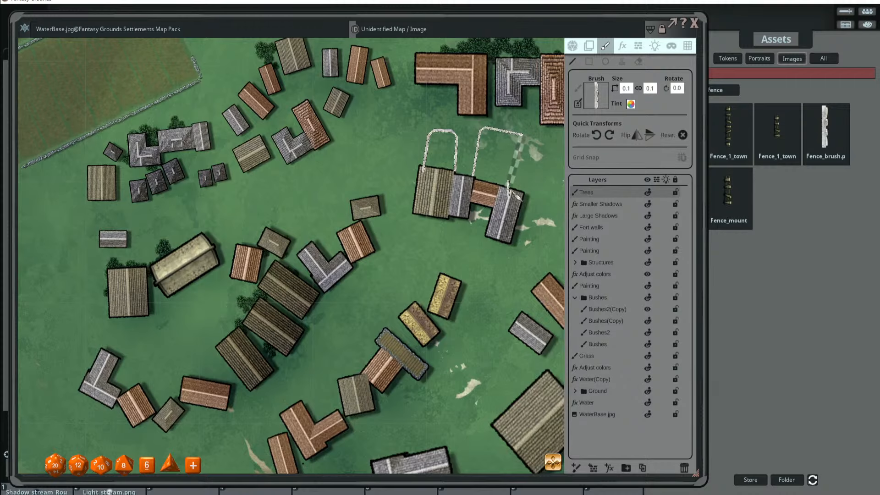
scroll(539, 171, "up", 4)
scroll(538, 170, "up", 2)
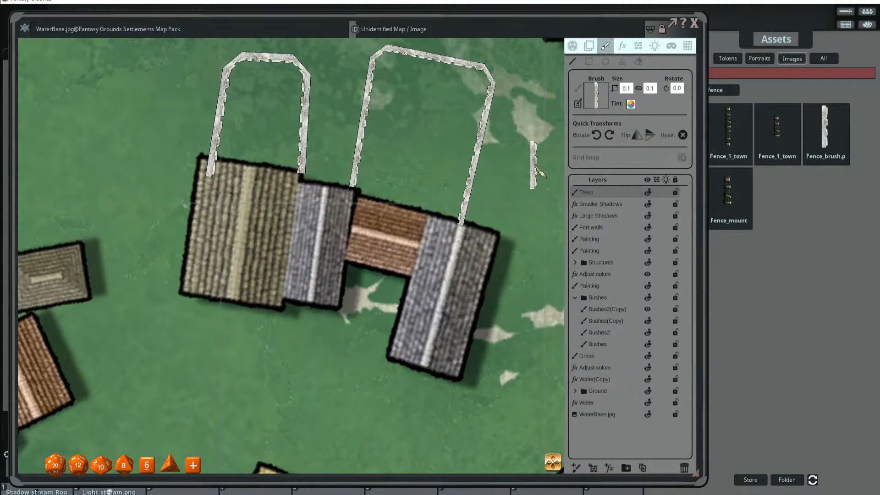
scroll(537, 170, "down", 8)
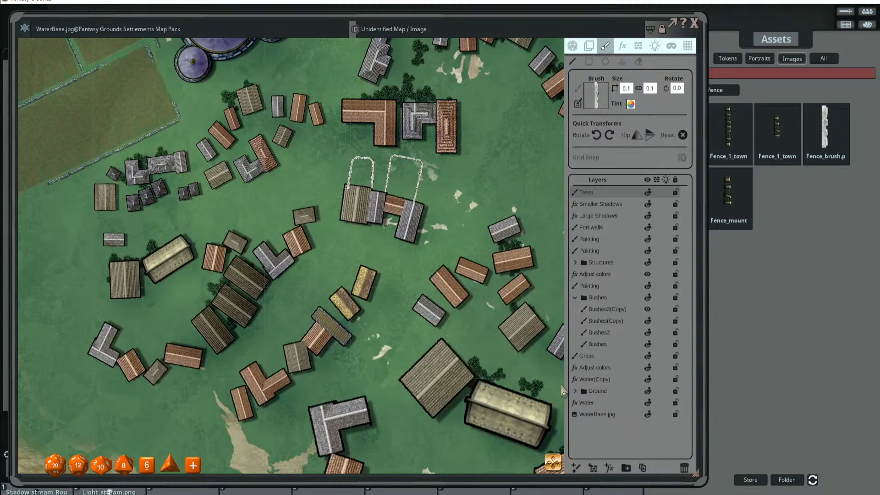
left_click(638, 61)
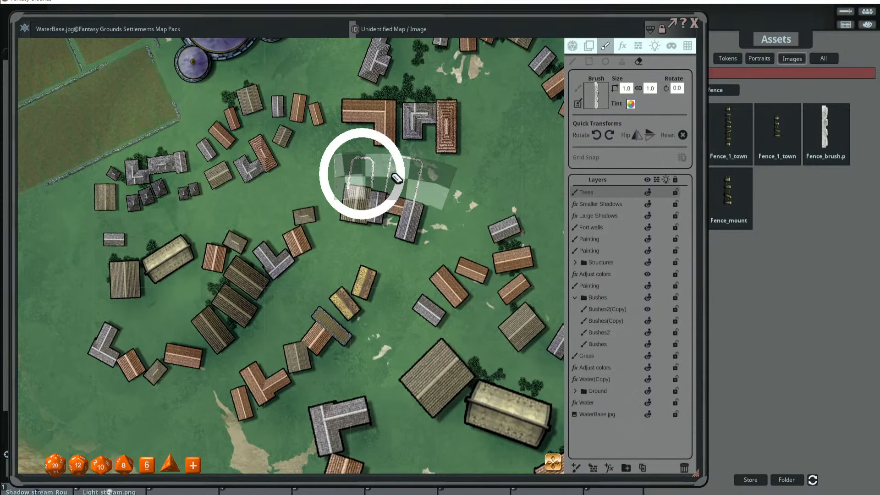
- Load Fence_1_town_brush.png from FG Town Maps2 as the freehand brush and scale it to 0.1 by 0.2
left_click(780, 41)
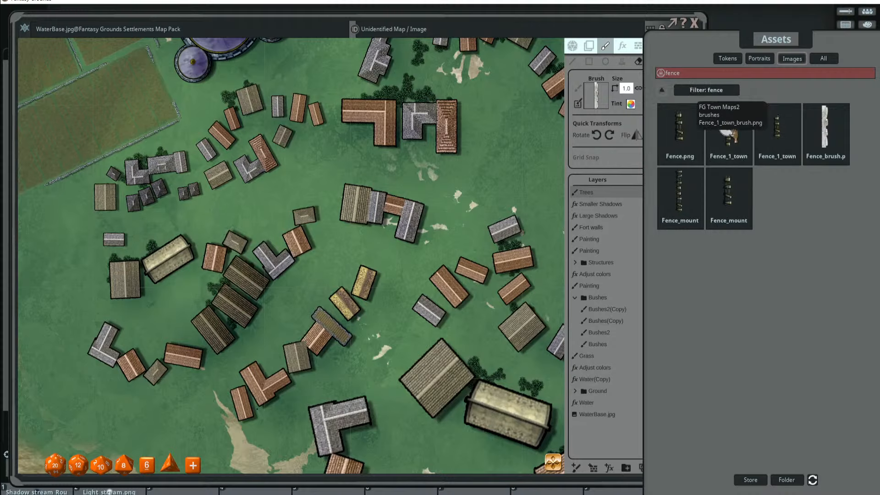
left_click_drag(729, 133, 596, 94)
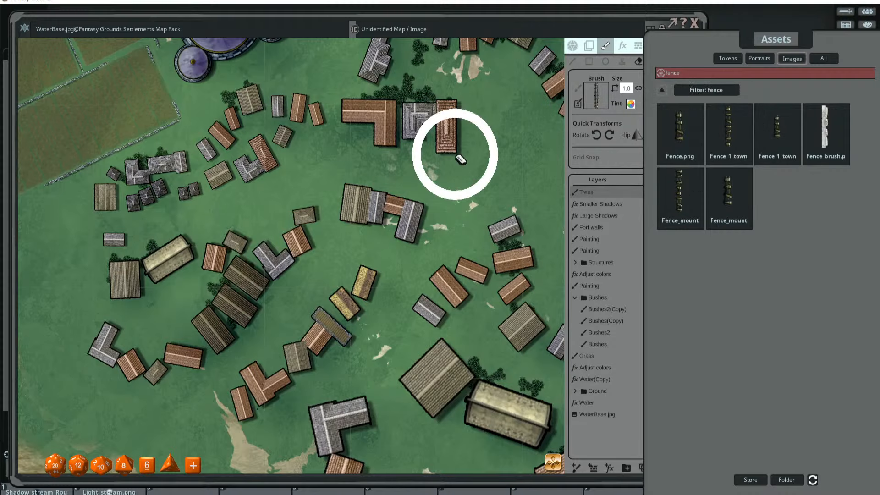
left_click(573, 61)
scroll(484, 154, "down", 3)
scroll(385, 197, "up", 2)
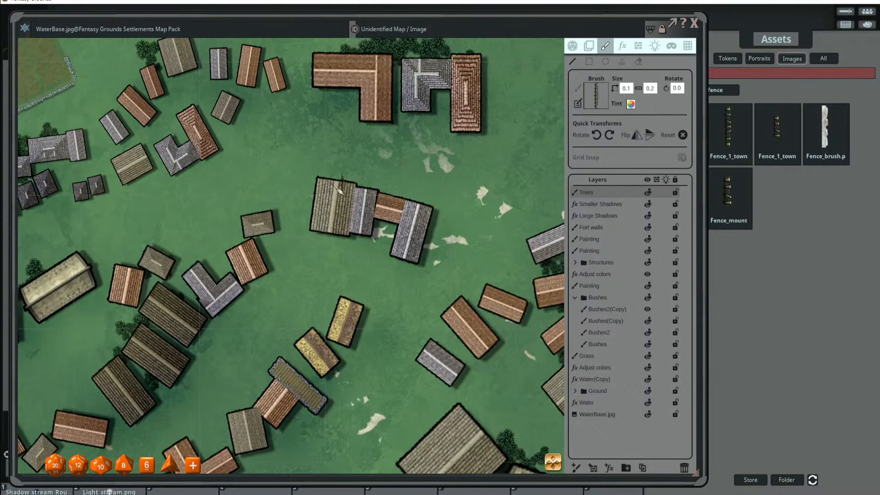
- Paint two nested looped fences with the town fence brush behind the olive-roofed house and its grey-roofed neighbour
mouse_move(322, 176)
left_mouse_down()
mouse_move(321, 139)
mouse_move(343, 128)
mouse_move(366, 134)
mouse_move(372, 192)
left_mouse_up()
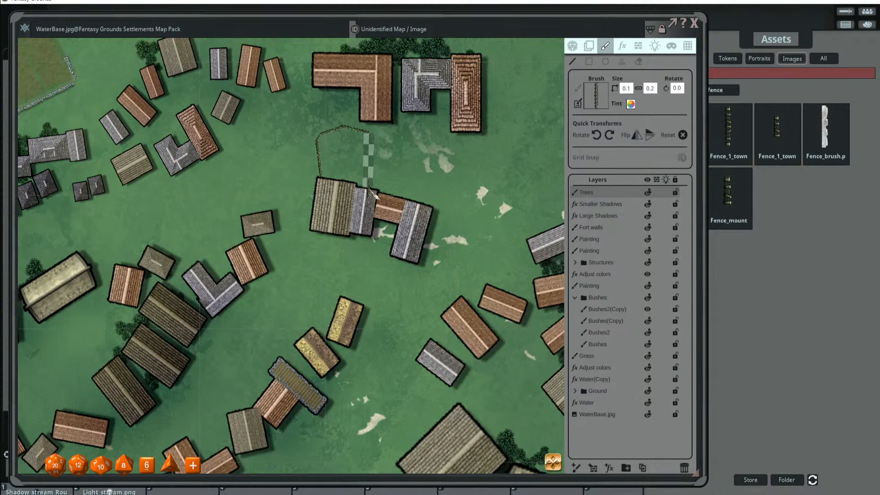
scroll(389, 168, "up", 6)
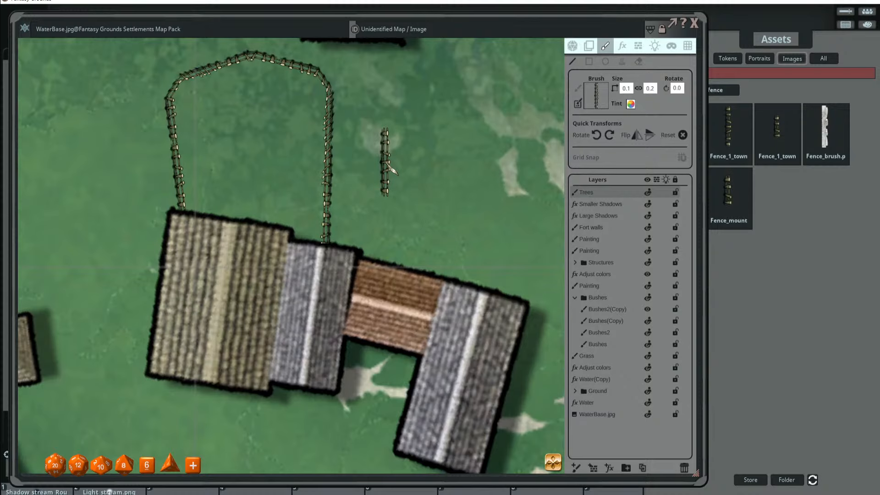
scroll(389, 167, "down", 3)
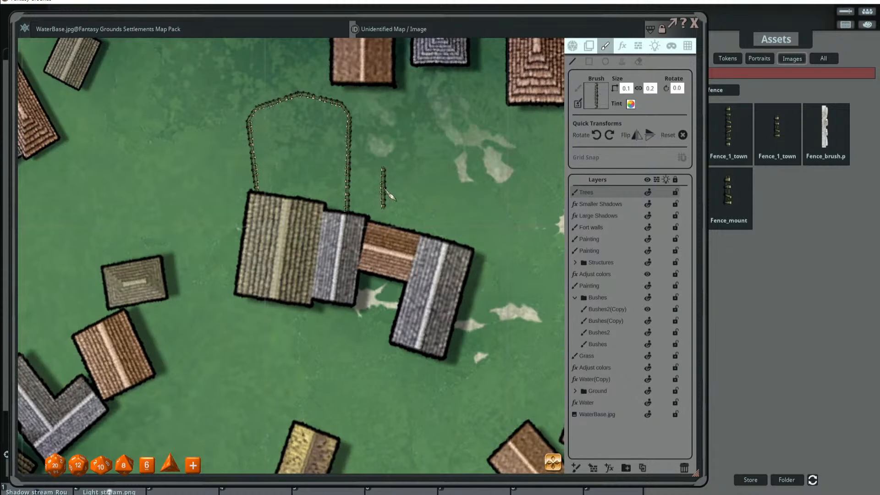
mouse_move(247, 204)
left_mouse_down()
mouse_move(227, 120)
mouse_move(236, 94)
mouse_move(261, 82)
mouse_move(361, 82)
mouse_move(375, 152)
mouse_move(362, 220)
left_mouse_up()
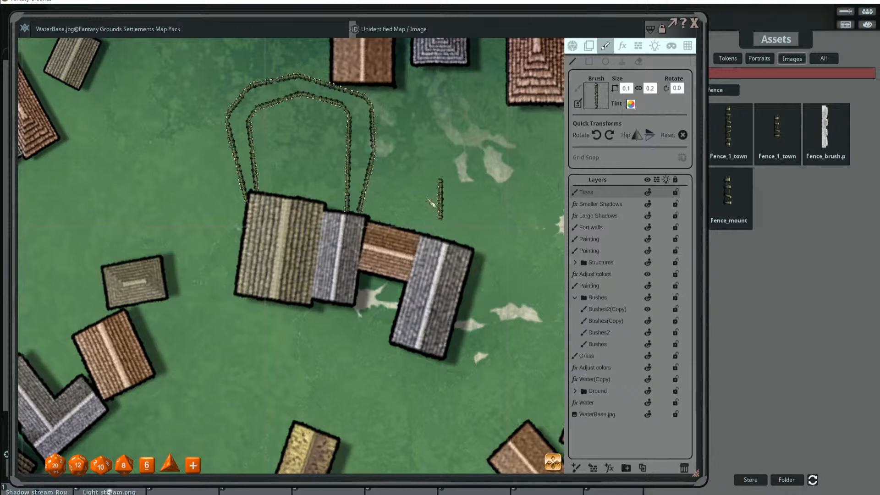
scroll(441, 196, "up", 2)
scroll(415, 188, "down", 5)
scroll(446, 202, "down", 3)
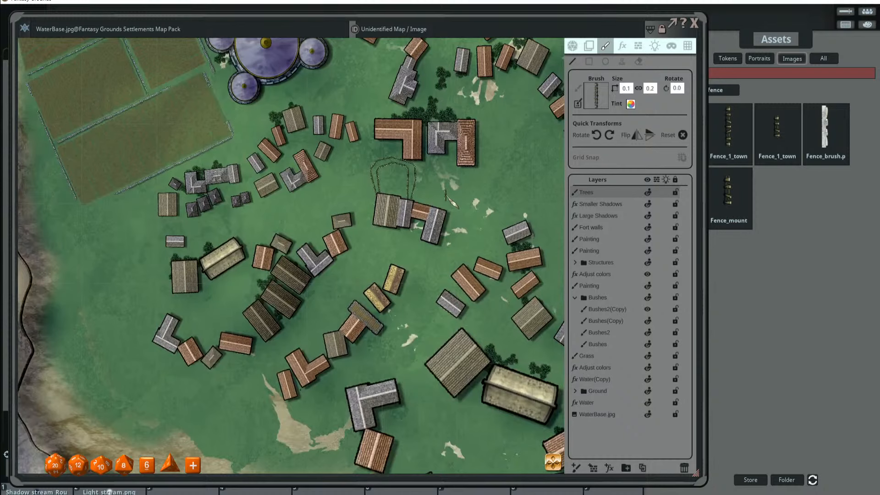
scroll(451, 202, "up", 1)
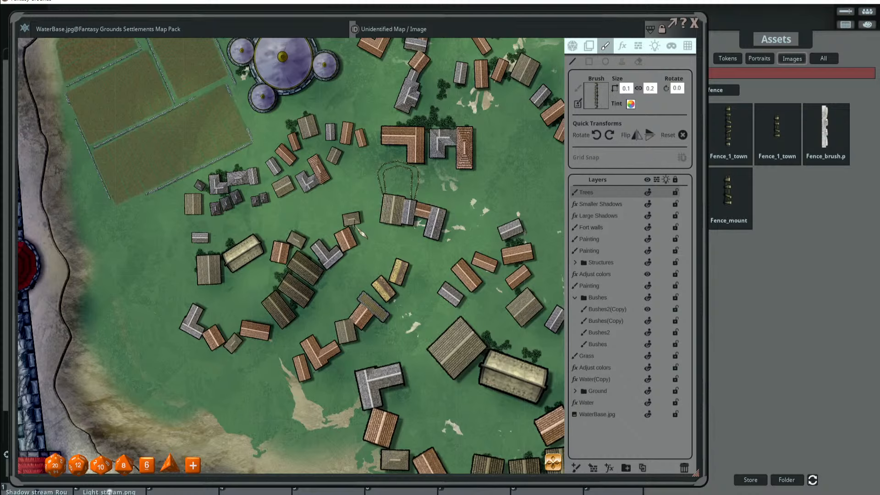
- Erase the two nested town fences behind the olive-roofed house in the village
scroll(396, 92, "down", 5)
scroll(371, 227, "up", 2)
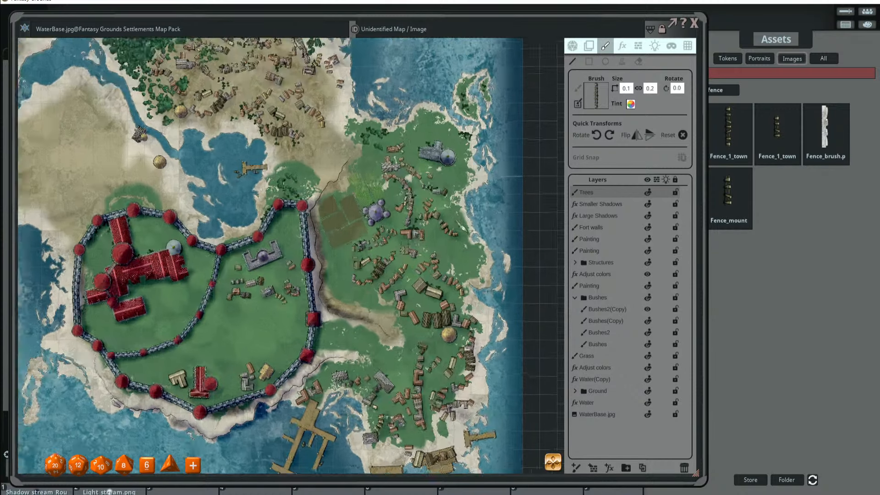
scroll(390, 208, "up", 5)
left_click(639, 61)
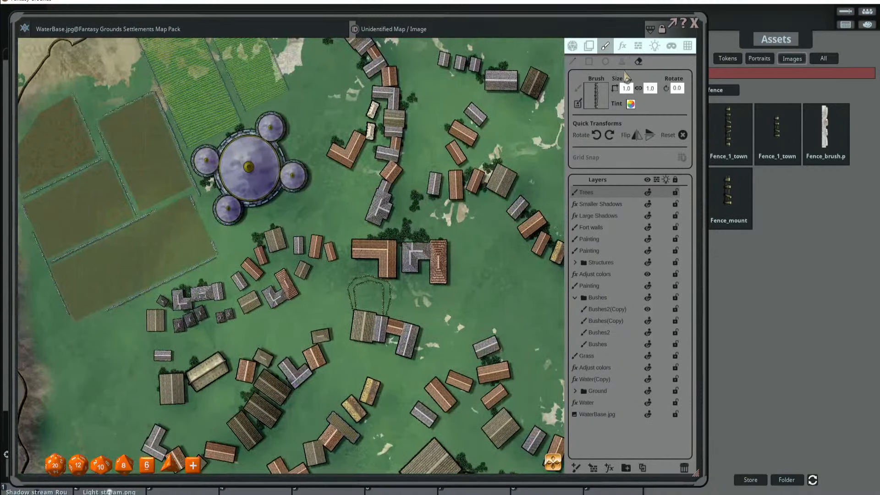
left_click_drag(345, 289, 394, 303)
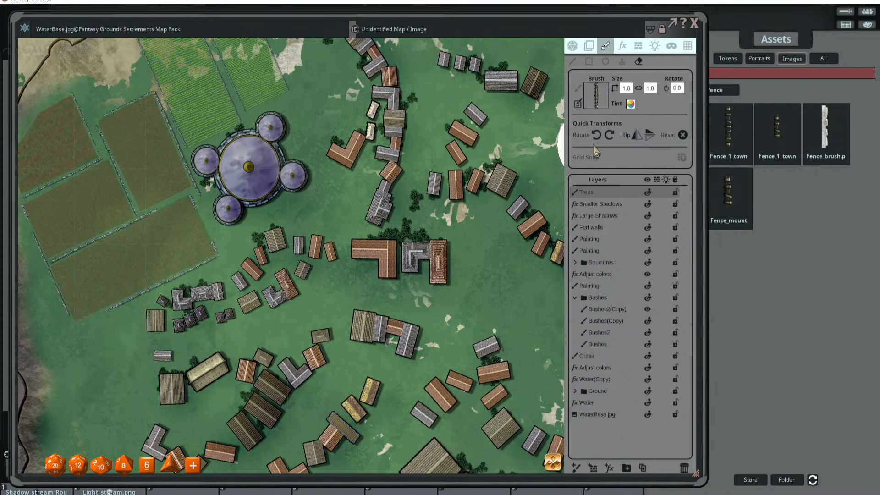
- Open the IsoTiles folder of the ISO asset pack and browse to its second page of tiles
left_click(778, 39)
left_click(718, 95)
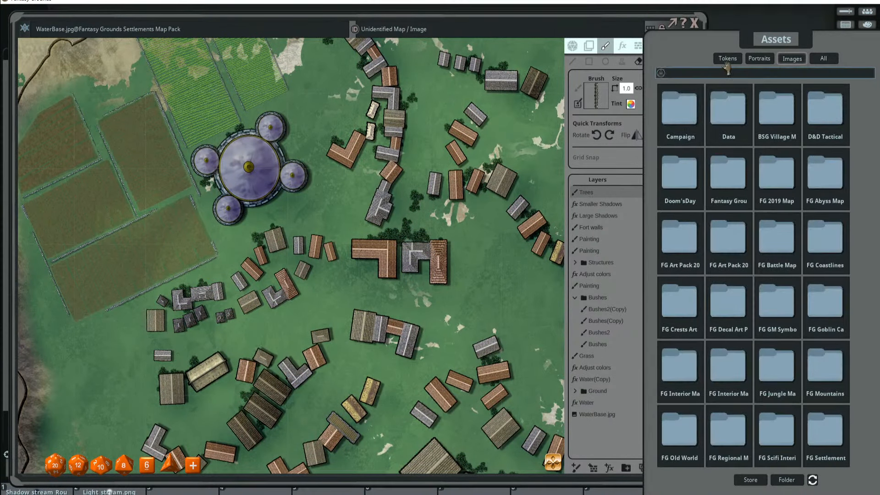
left_click_drag(778, 44, 762, 33)
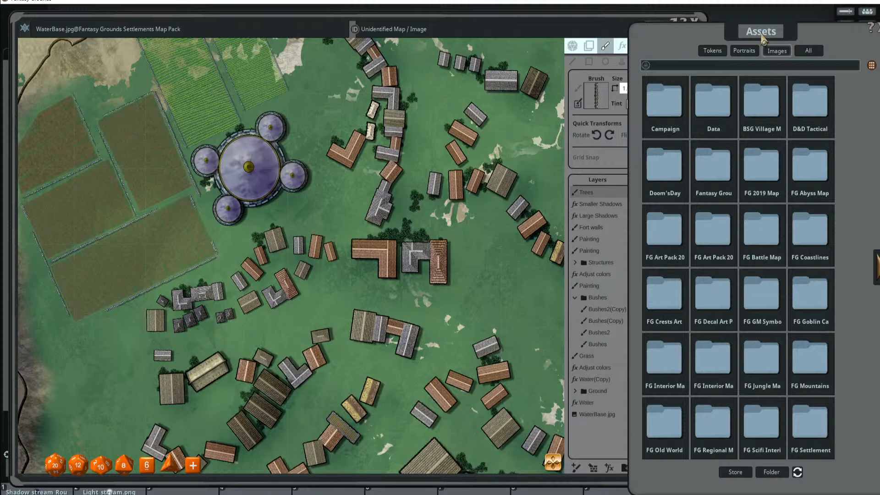
left_click_drag(748, 21, 740, 12)
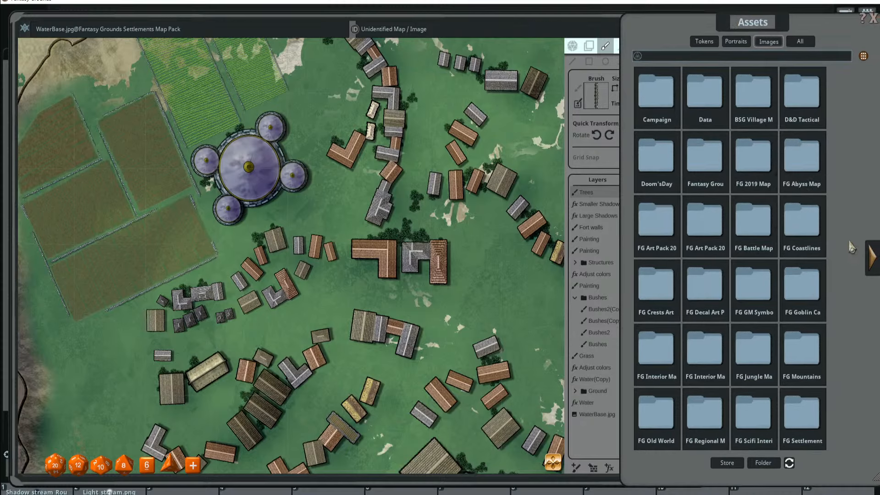
left_click(870, 253)
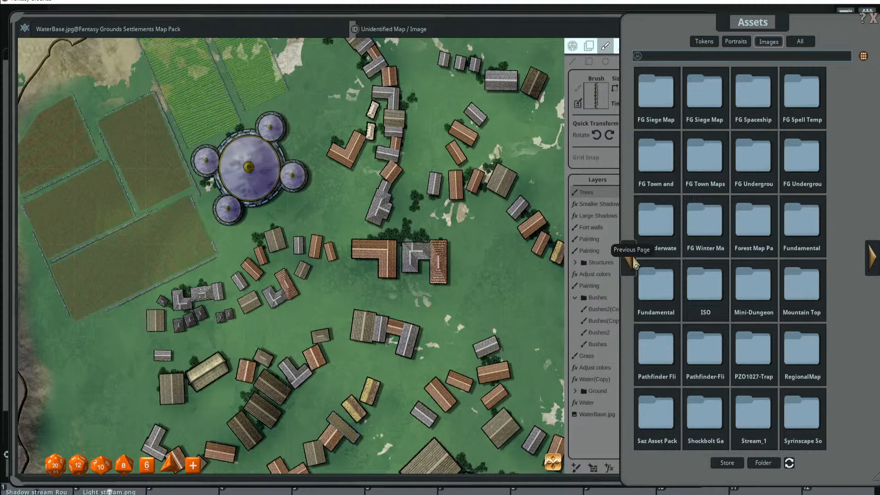
left_click(703, 290)
left_click_drag(740, 23, 683, 24)
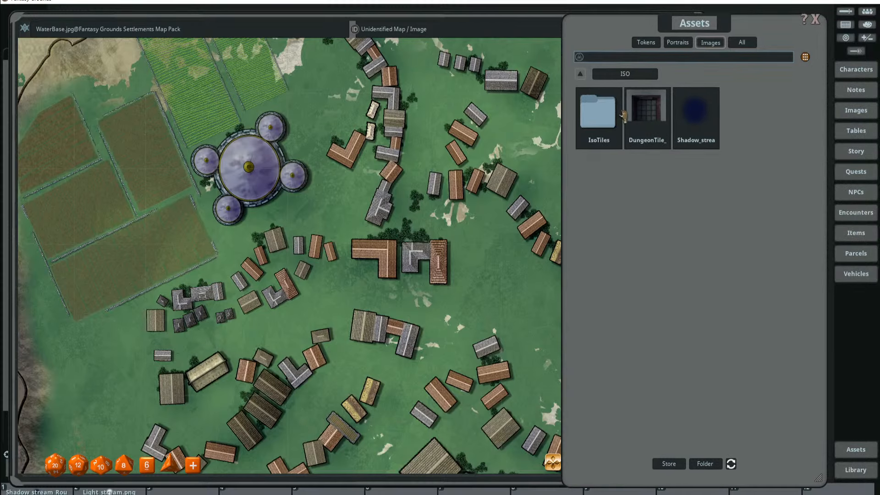
left_click(597, 115)
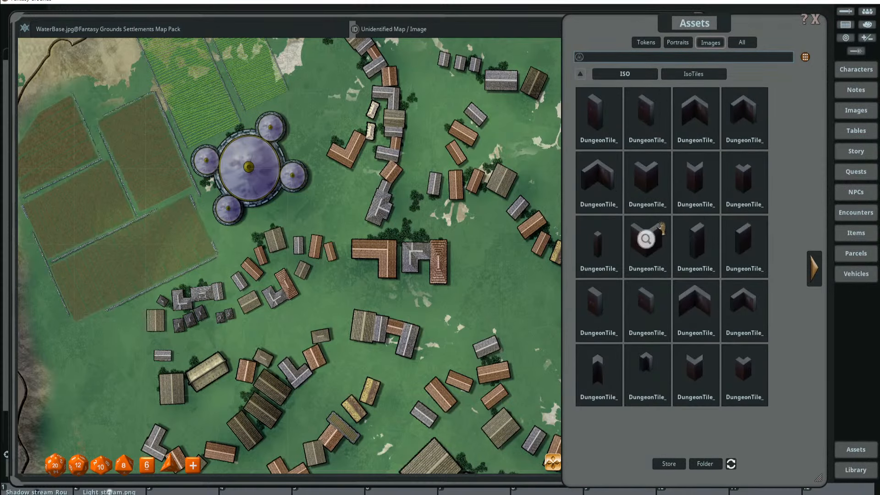
left_click(815, 270)
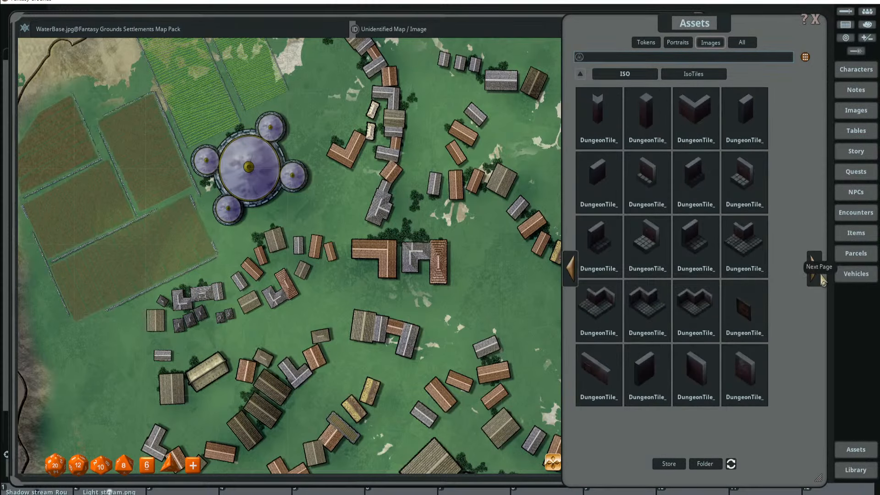
- Place a DungeonTile_Iso_3x4X wall-and-floor tile on the empty grid beside the island map
scroll(493, 237, "down", 5)
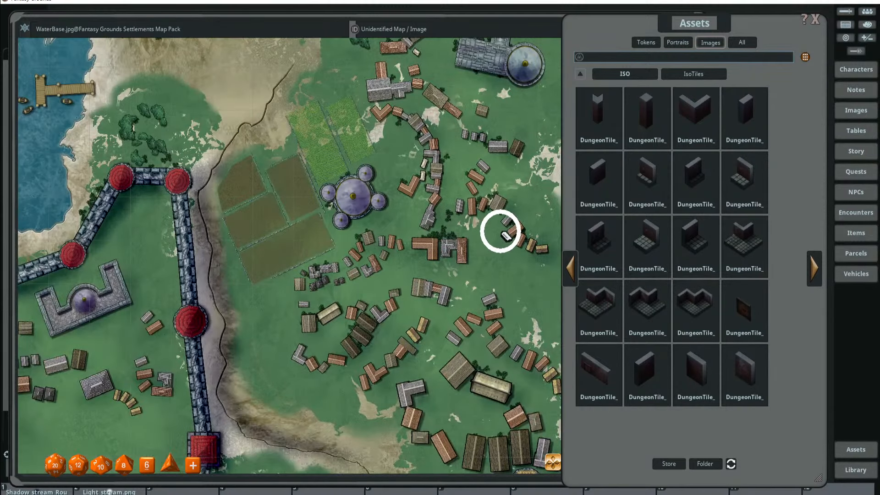
left_click_drag(507, 226, 240, 225)
left_click(728, 20)
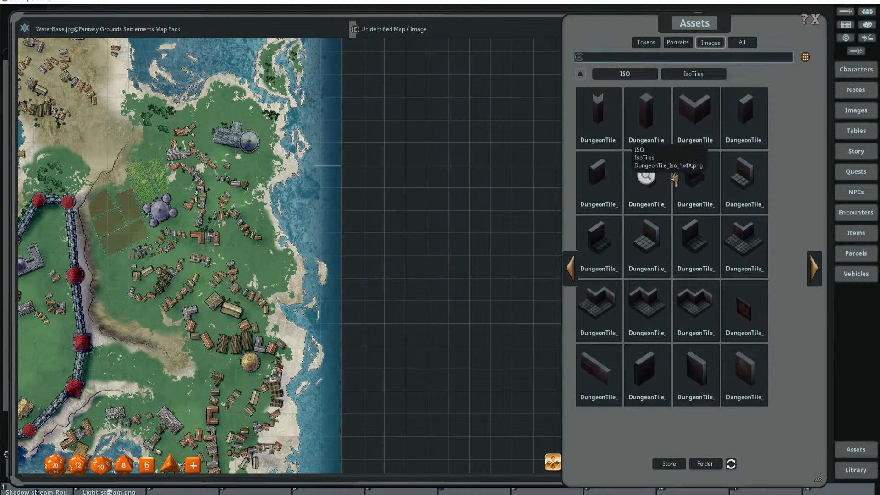
left_click_drag(646, 238, 425, 187)
scroll(484, 203, "down", 3)
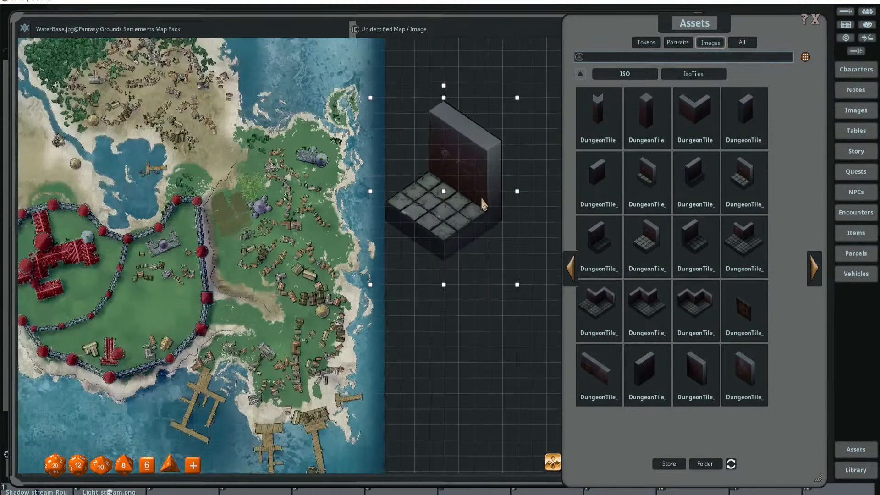
- Try fitting a 16 by 16 V-shaped isometric corner tile against the 3x4 wall-and-floor tile
scroll(483, 203, "down", 2)
left_click(743, 43)
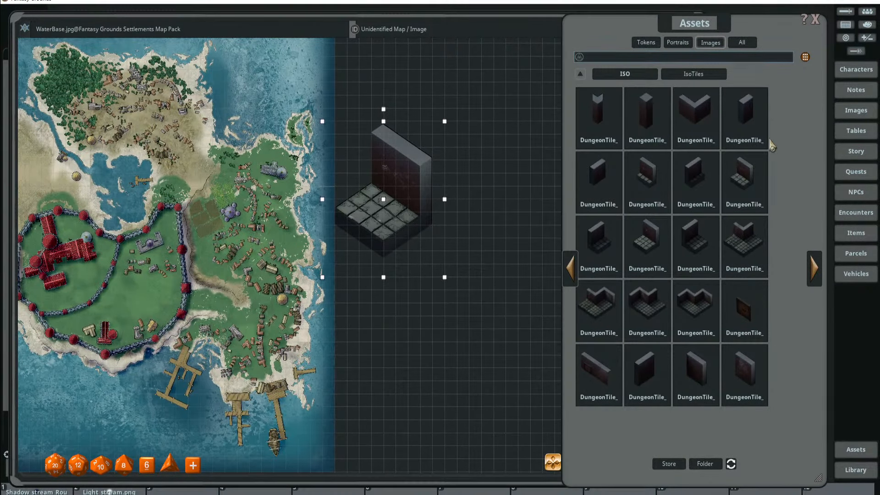
left_click_drag(743, 173, 463, 294)
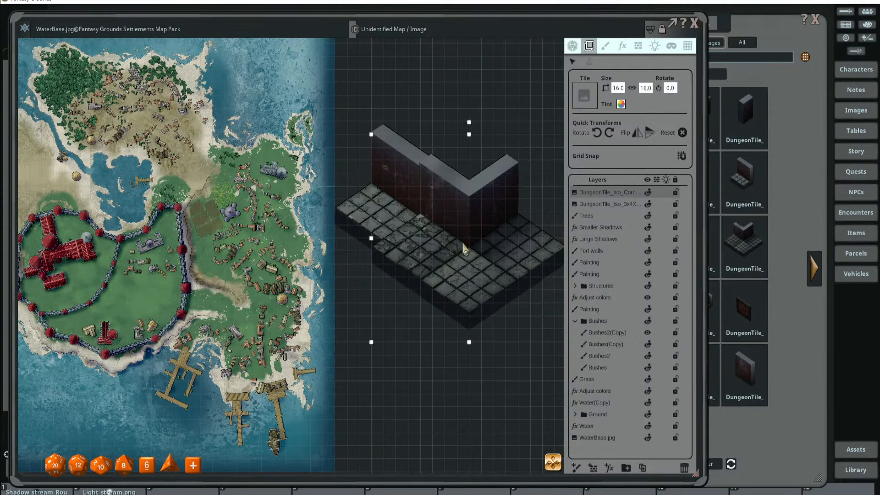
left_click_drag(462, 248, 466, 251)
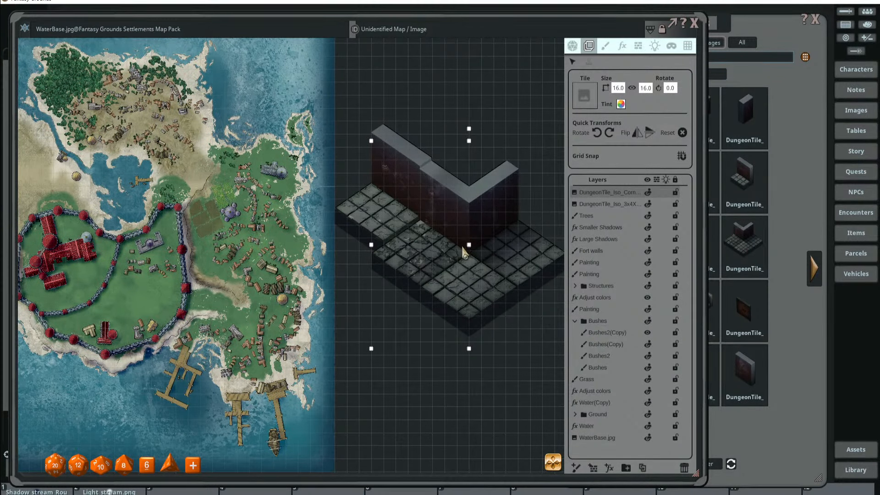
scroll(462, 251, "up", 2)
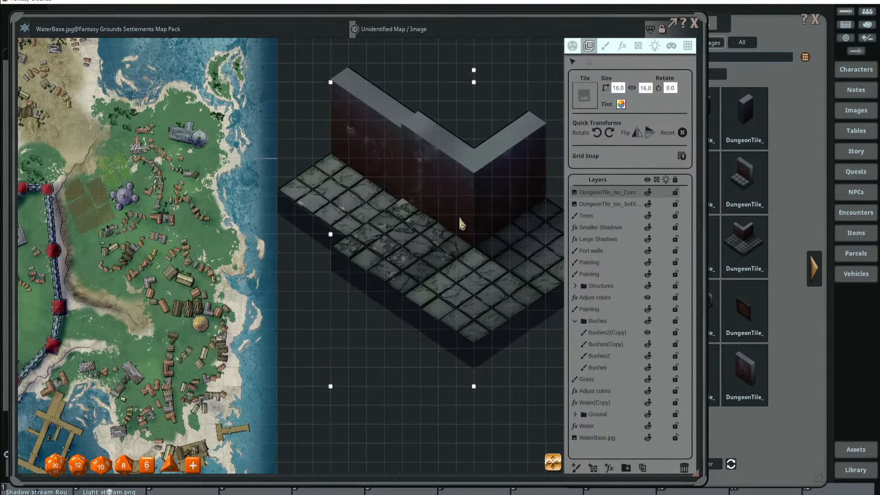
scroll(460, 223, "down", 2)
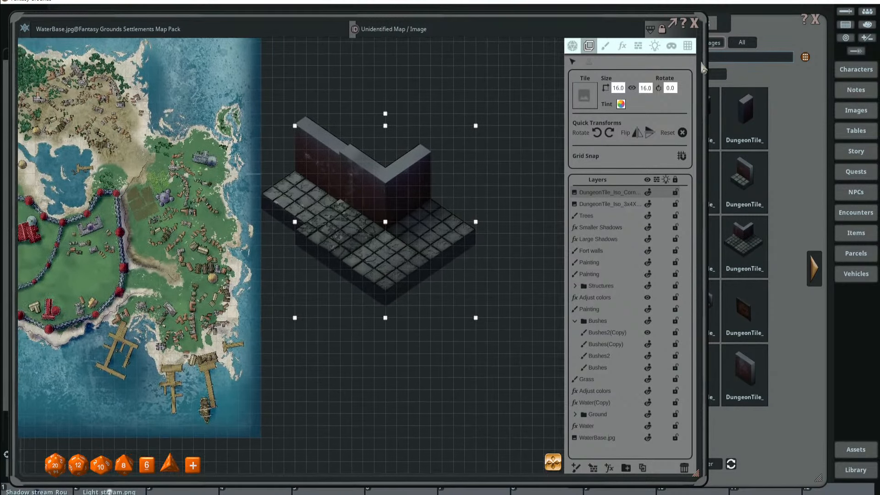
- Move the V-shaped corner tile clear of the 3x4 tile and delete it
left_click(757, 21)
scroll(407, 241, "down", 2)
left_click_drag(431, 235, 378, 302)
left_click(761, 44)
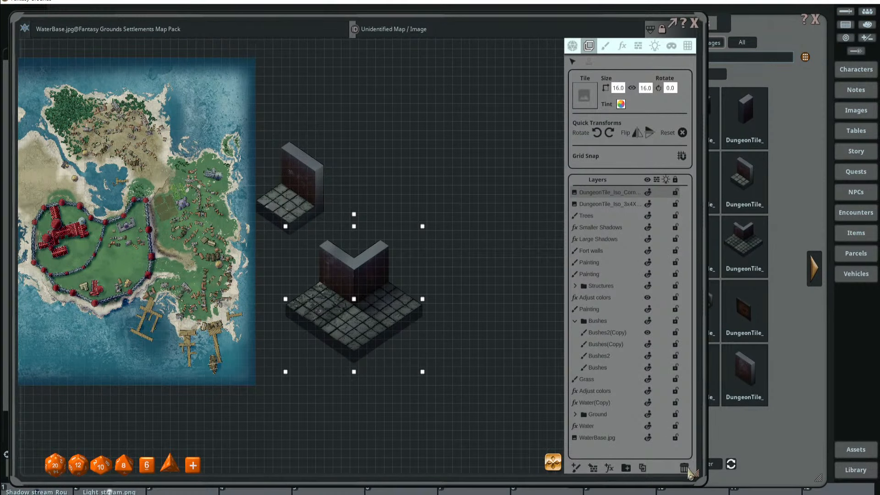
left_click(684, 467)
- Try placing a DungeonTile_Iso3.2 tile from the third tile page on the empty grid and delete it
left_click(724, 166)
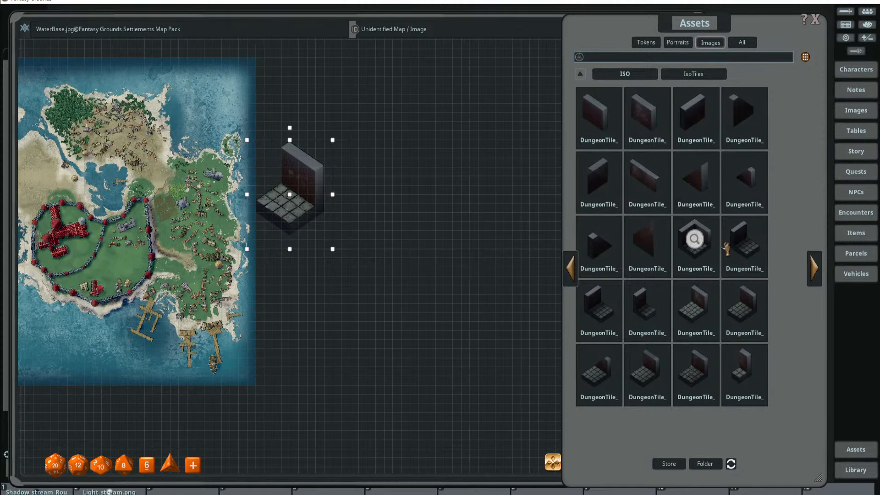
left_click_drag(647, 362, 416, 276)
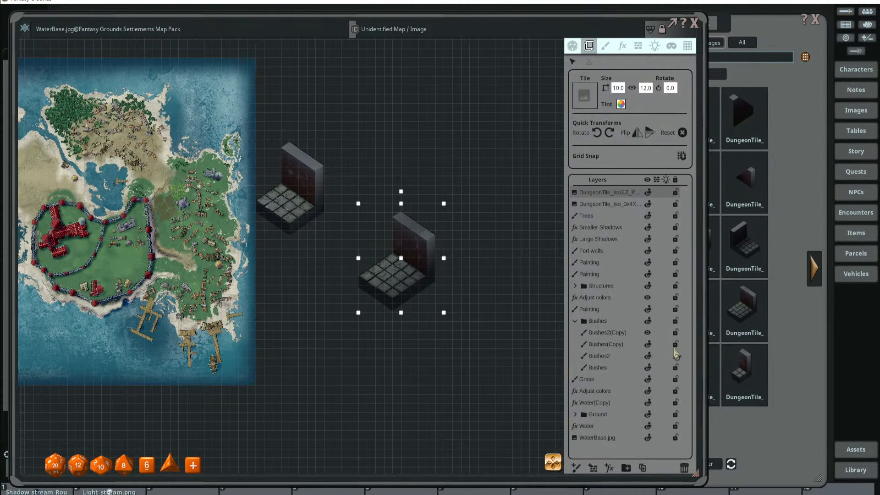
key("Delete")
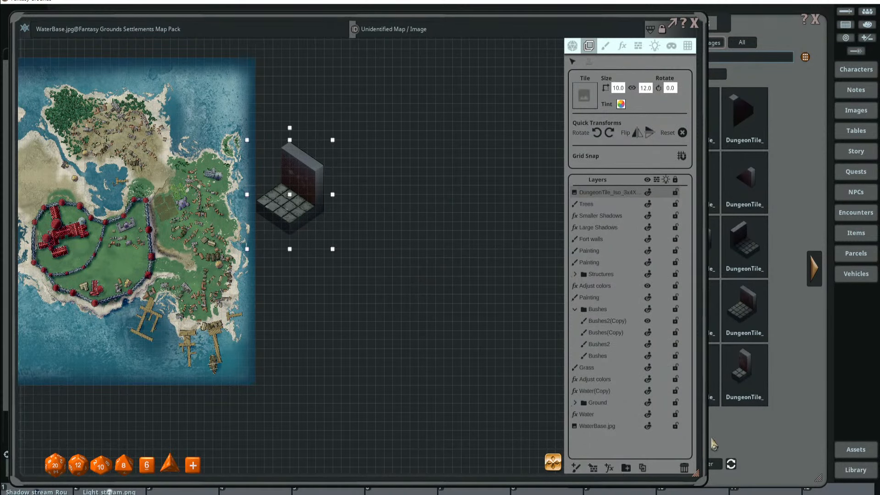
- Place the corner tile DungeonTile_Iso1.1.png on the grid, try the 3x4 tile against it, and delete the 3x4 tile
left_click(742, 20)
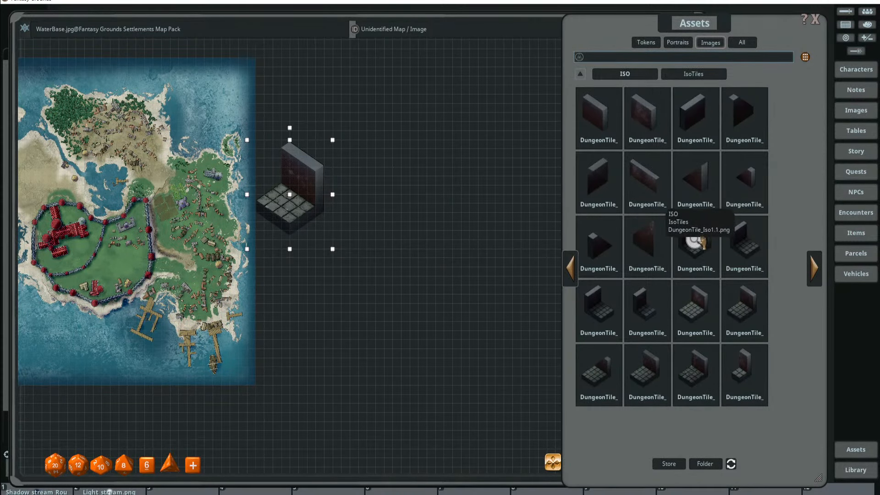
left_click_drag(696, 242, 456, 238)
left_click_drag(275, 202, 505, 286)
left_click_drag(595, 204, 596, 189)
left_click_drag(529, 280, 503, 268)
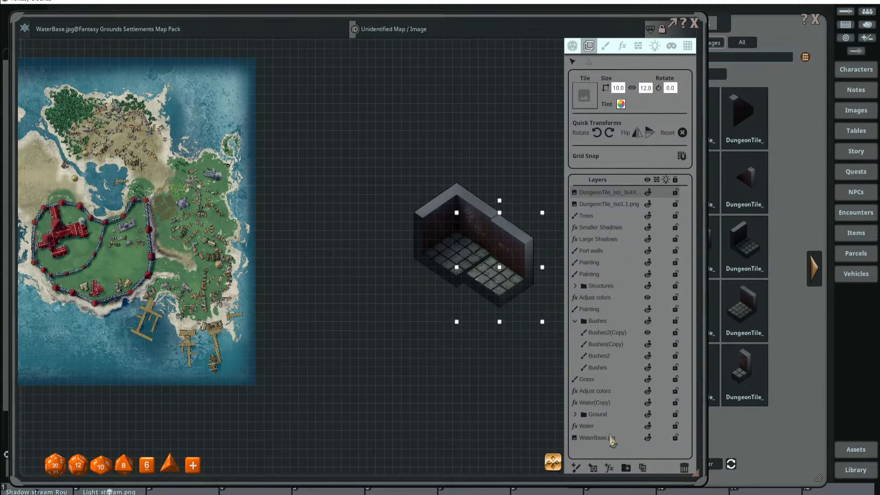
left_click(684, 467)
- Extend both walls of the Iso1.1 corner with adjoining DungeonTile_Iso3.1.png and DungeonTile_Iso2.1.png tiles
left_click(739, 21)
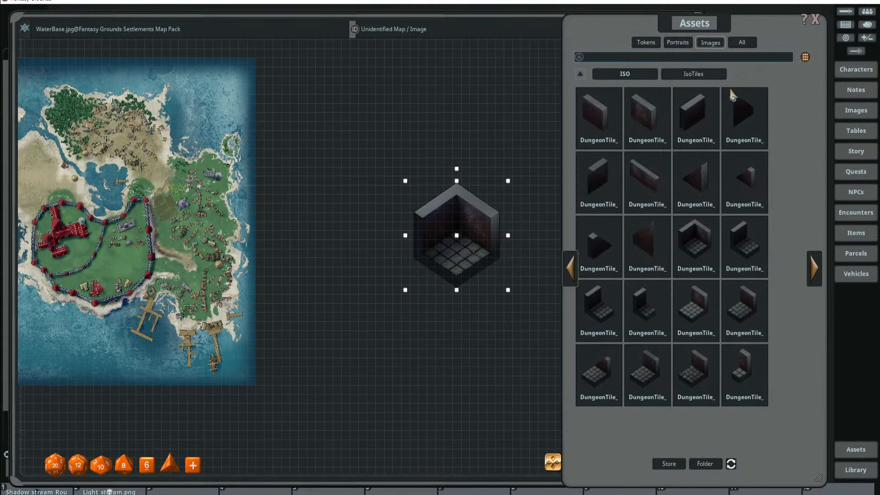
left_click_drag(743, 303, 503, 247)
scroll(504, 269, "up", 5)
scroll(503, 264, "down", 4)
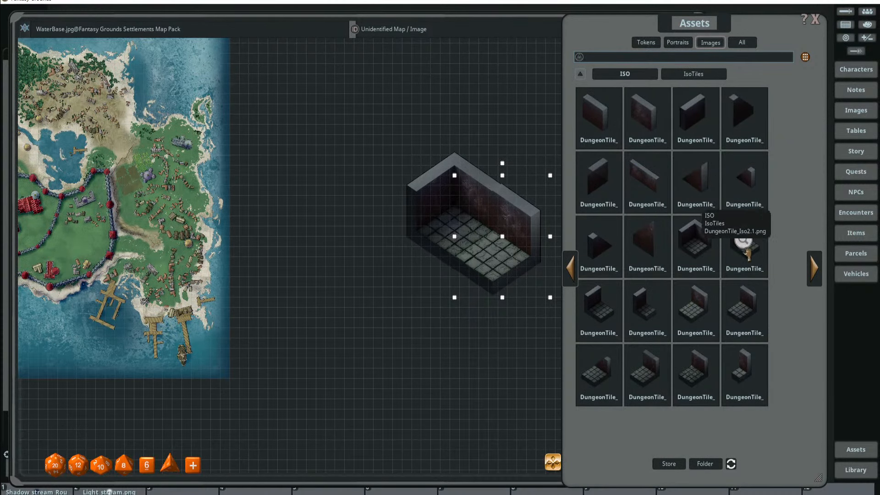
left_click_drag(747, 243, 408, 246)
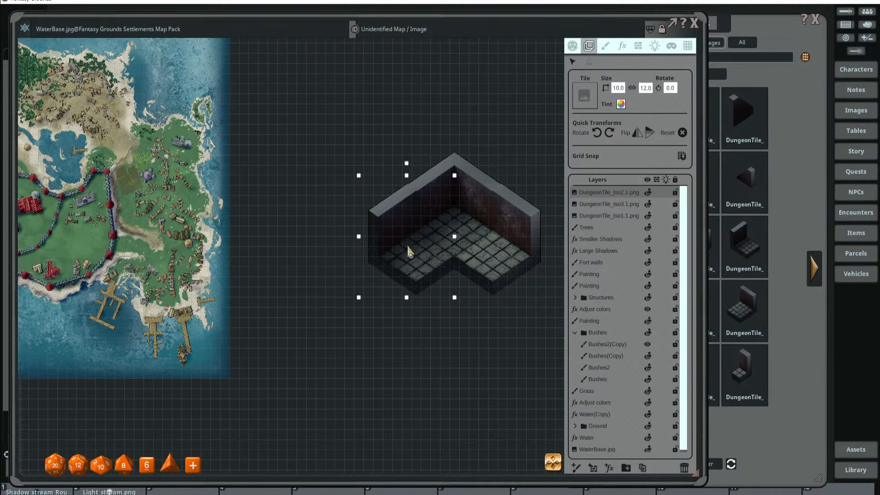
scroll(471, 255, "up", 4)
left_click_drag(471, 255, 420, 246)
scroll(418, 243, "down", 5)
left_click_drag(477, 240, 408, 249)
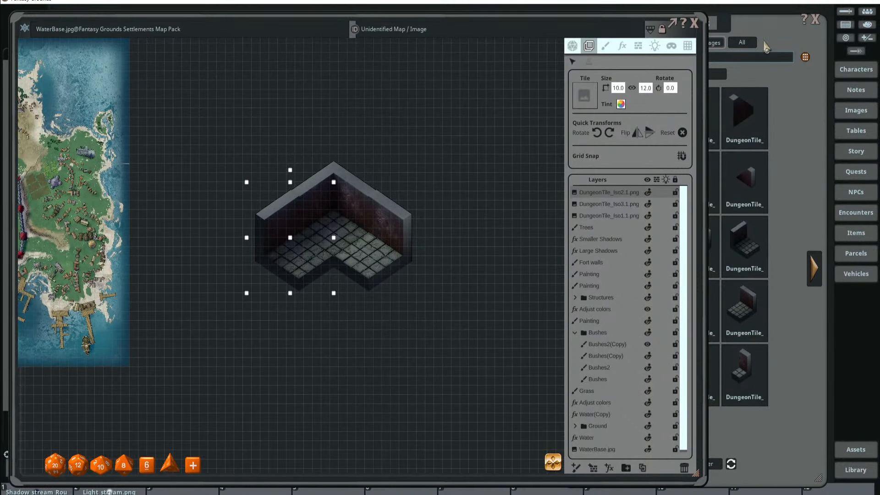
- Attach the 18 by 16 zigzag DungeonTile_Iso corner tile from the second tile page to the end of the Iso3.1 wall
left_click(769, 38)
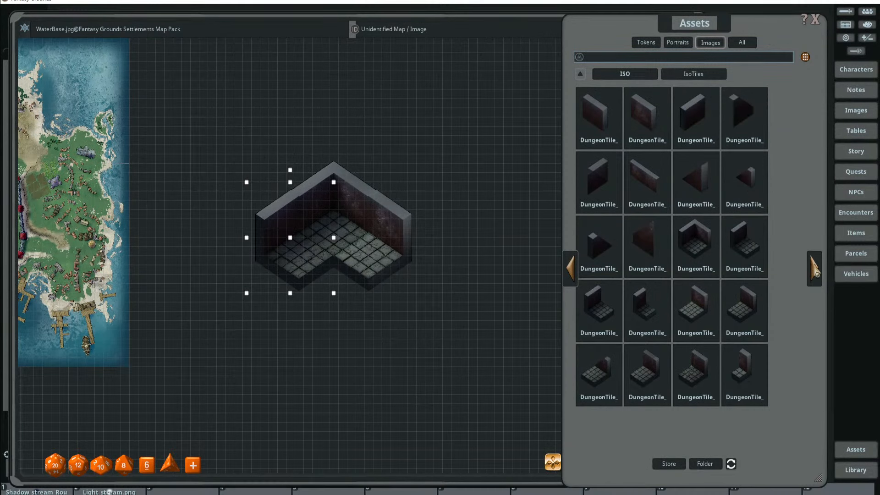
left_click(814, 270)
left_click(571, 271)
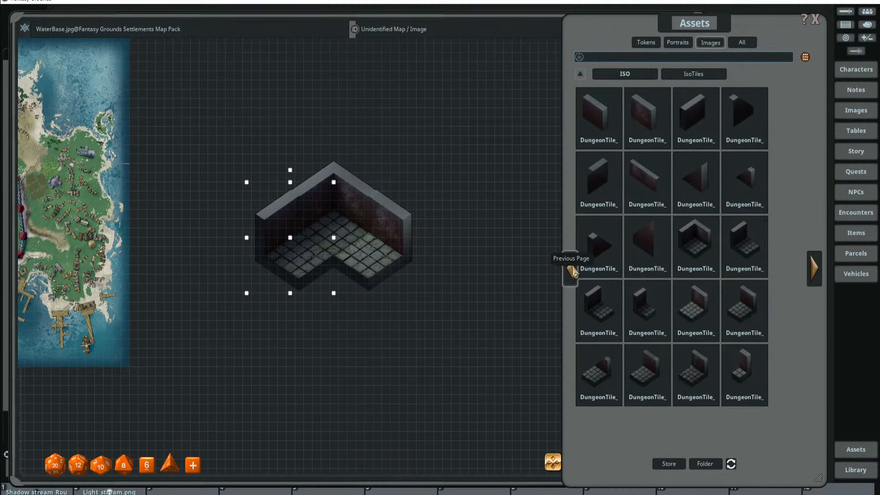
left_click(572, 271)
left_click(572, 271)
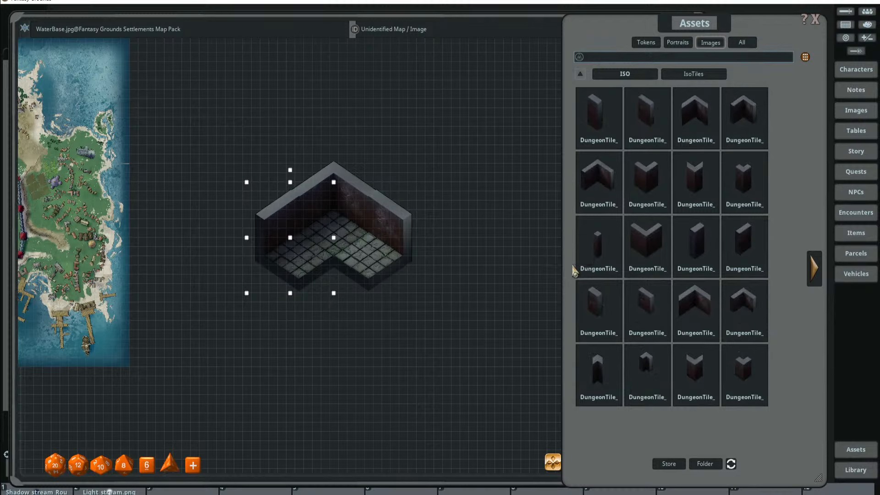
left_click(816, 271)
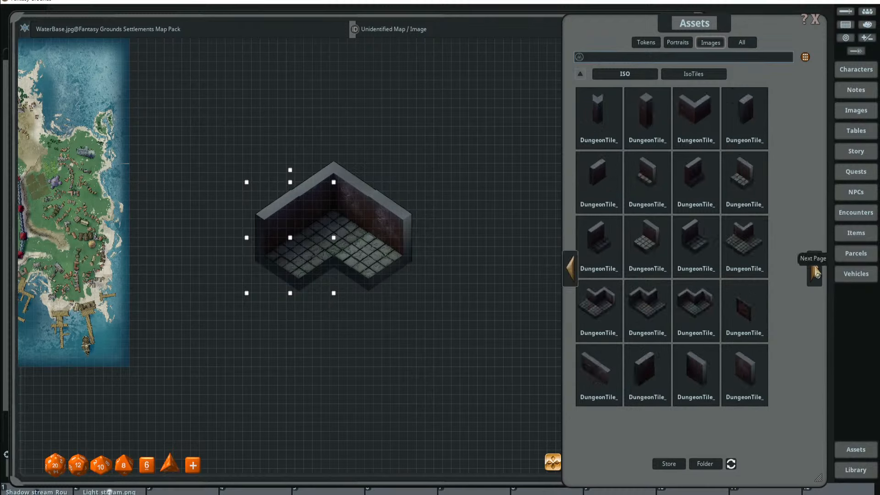
left_click_drag(605, 321, 447, 303)
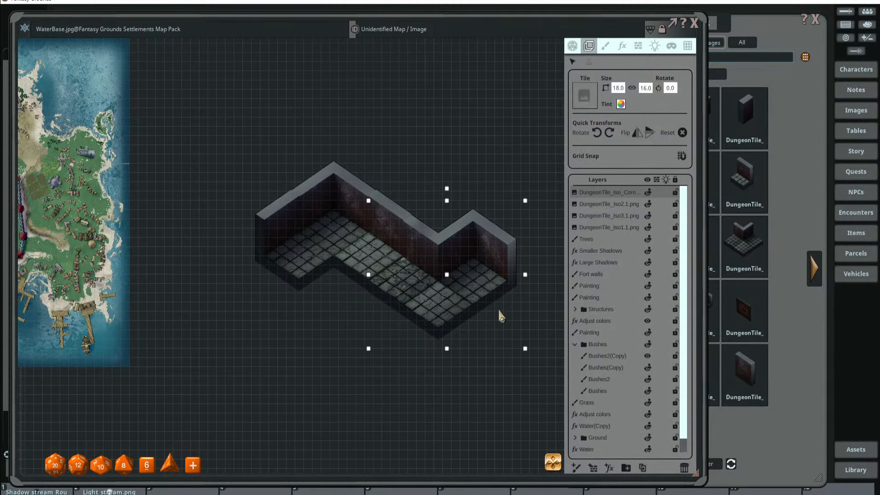
scroll(471, 305, "up", 2)
scroll(470, 305, "down", 3)
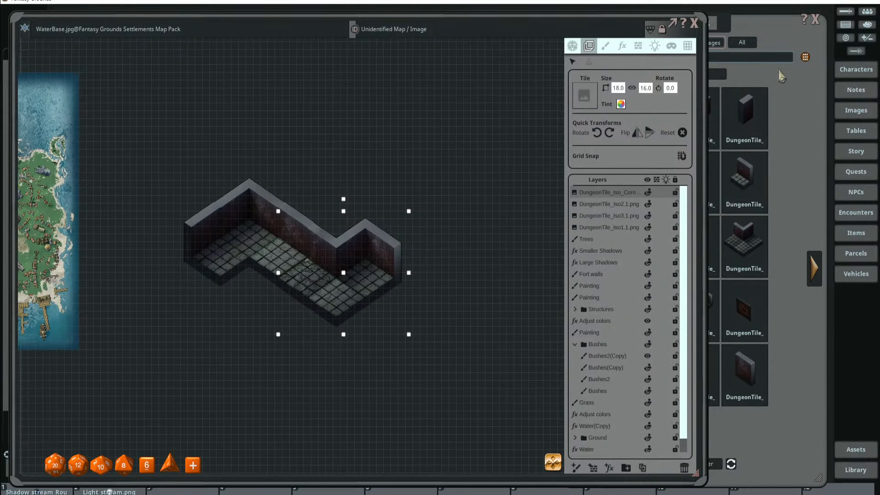
- Continue the isometric dungeon wall with a 16 by 16 V-shaped corner tile at the end of the zigzag tile
left_click(742, 94)
left_click_drag(743, 234, 425, 302)
scroll(426, 303, "down", 2)
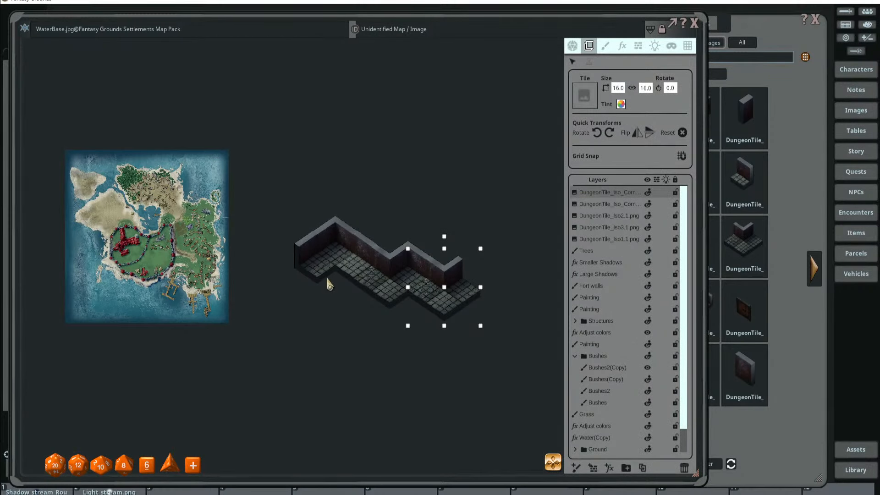
- Place the 4 by 6 DungeonTile_Iso double-door tile on the zigzag wall beside the last outward corner
scroll(401, 293, "up", 5)
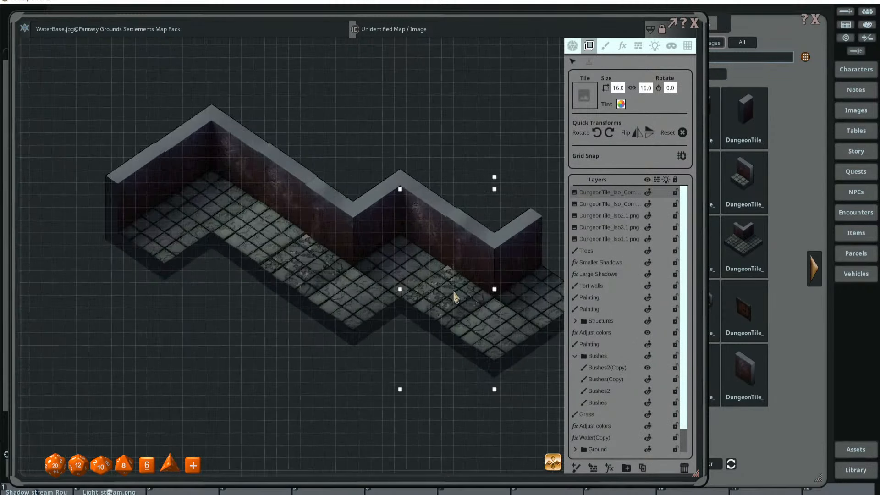
scroll(455, 296, "down", 1)
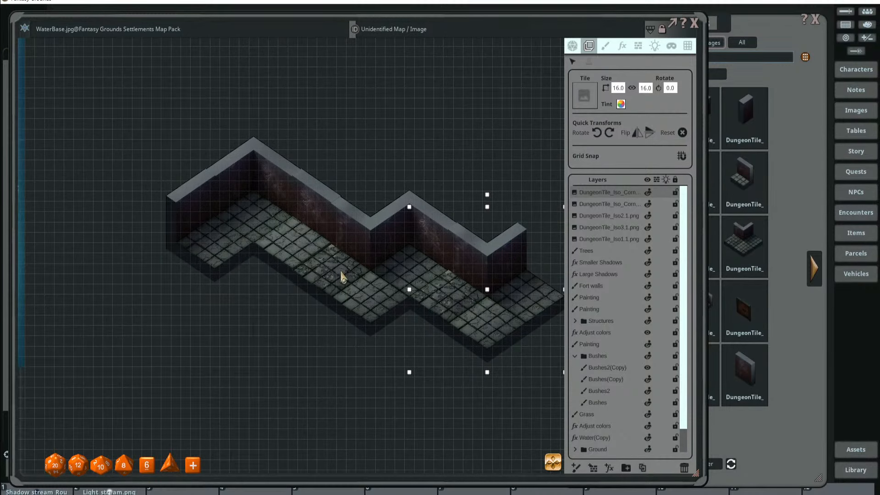
scroll(353, 271, "up", 1)
scroll(366, 273, "down", 2)
left_click_drag(411, 280, 333, 268)
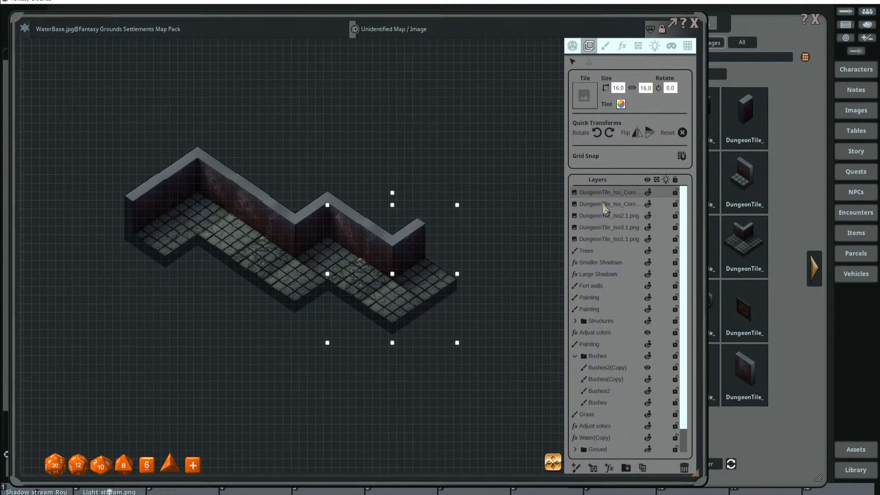
left_click_drag(747, 302, 381, 262)
scroll(408, 280, "up", 2)
scroll(382, 261, "up", 1)
scroll(385, 262, "up", 3)
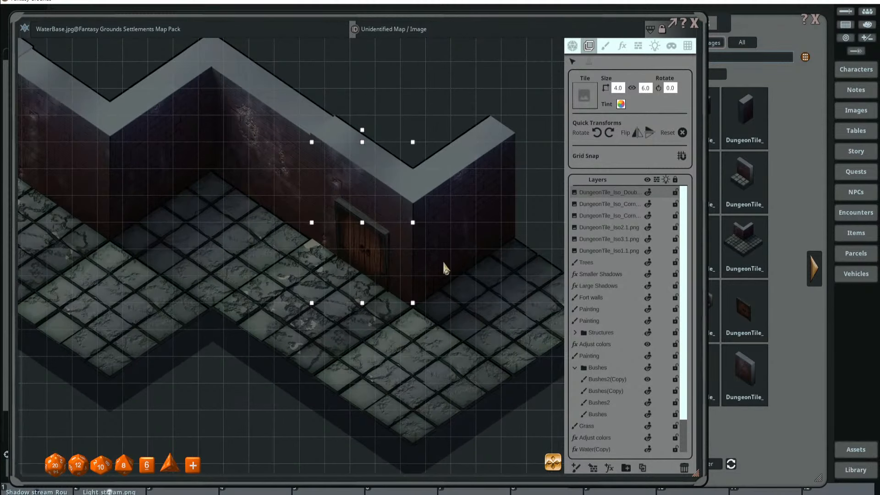
scroll(442, 265, "down", 2)
scroll(289, 186, "down", 2)
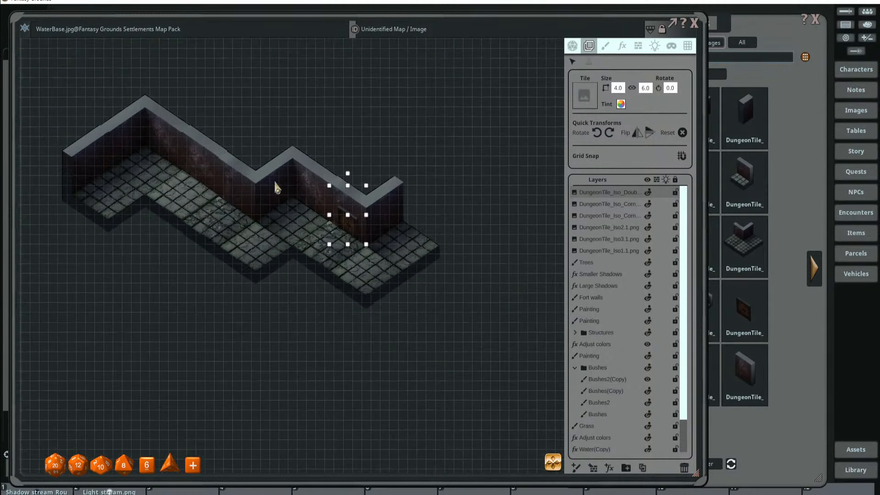
- Switch the map's grid type from square to the isometric diamond grid
left_click_drag(248, 198, 312, 194)
scroll(317, 214, "up", 3)
scroll(376, 197, "down", 3)
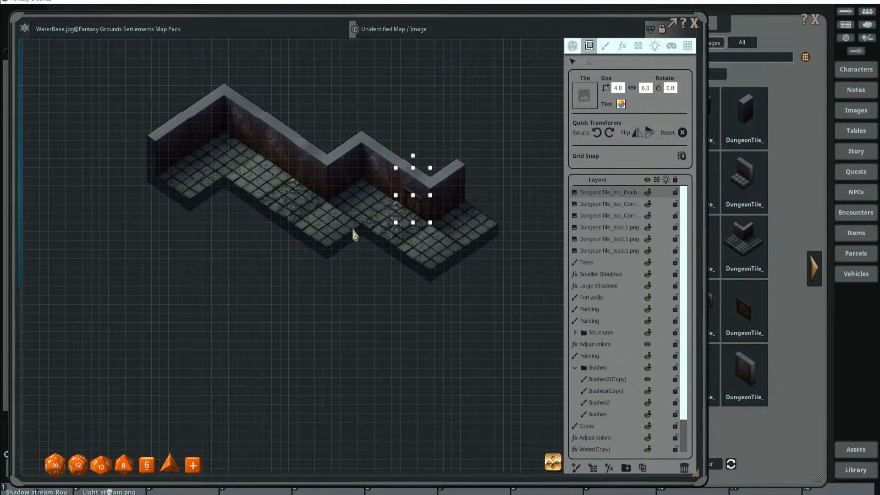
scroll(320, 186, "up", 2)
scroll(320, 138, "down", 2)
scroll(345, 220, "up", 1)
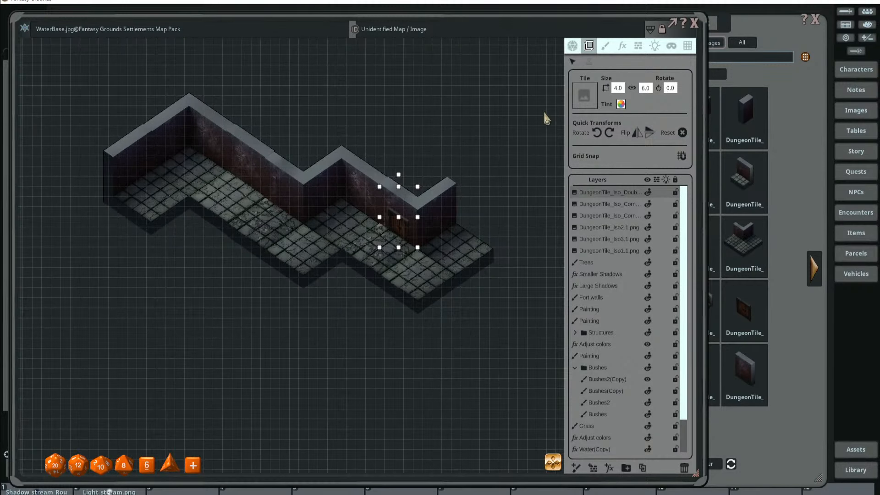
left_click(687, 45)
left_click(604, 92)
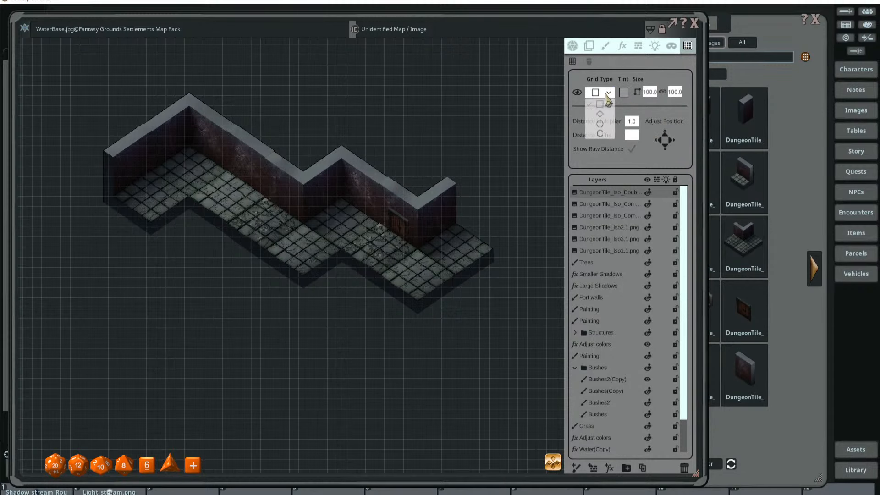
left_click(596, 122)
scroll(395, 177, "up", 1)
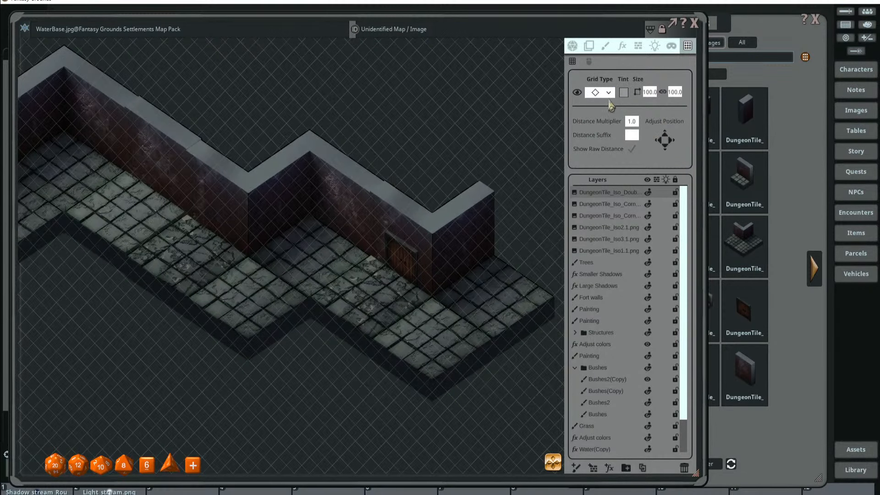
- Unlink the isometric grid's width and height and set its size to 200 by 100
left_click(650, 92)
scroll(419, 174, "down", 2)
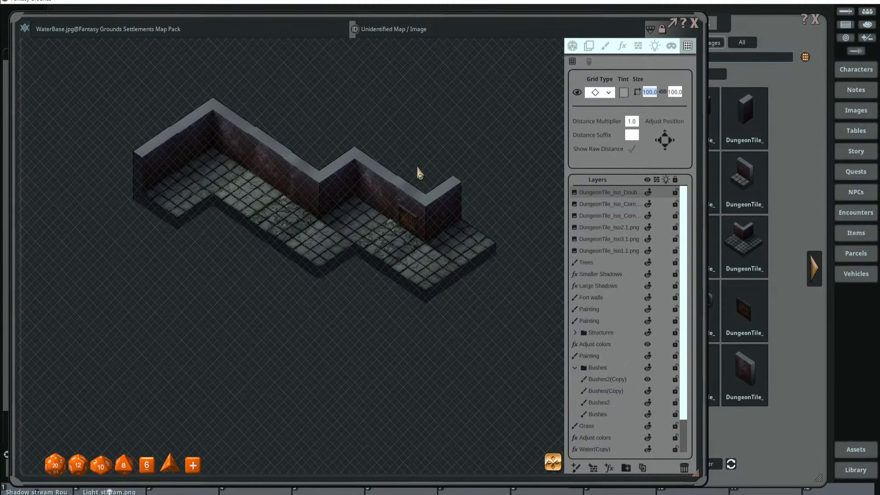
type("200")
key("Return")
left_click(663, 92)
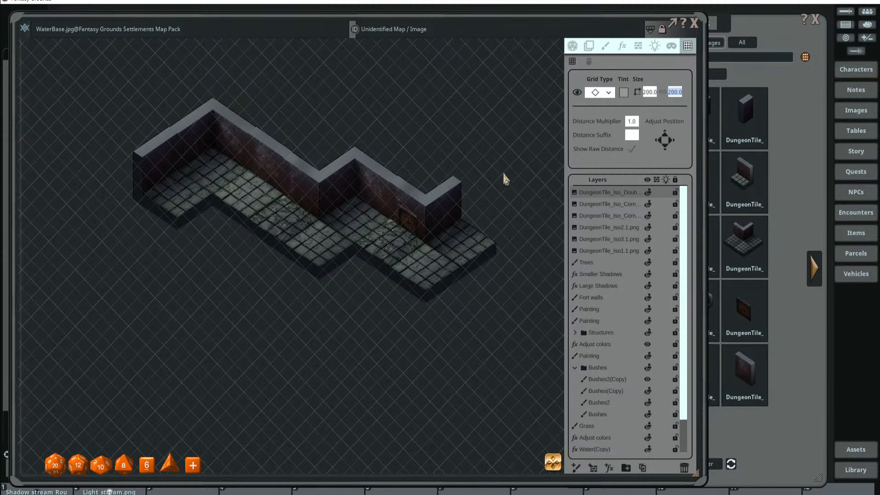
type("100")
key("Return")
scroll(482, 188, "up", 2)
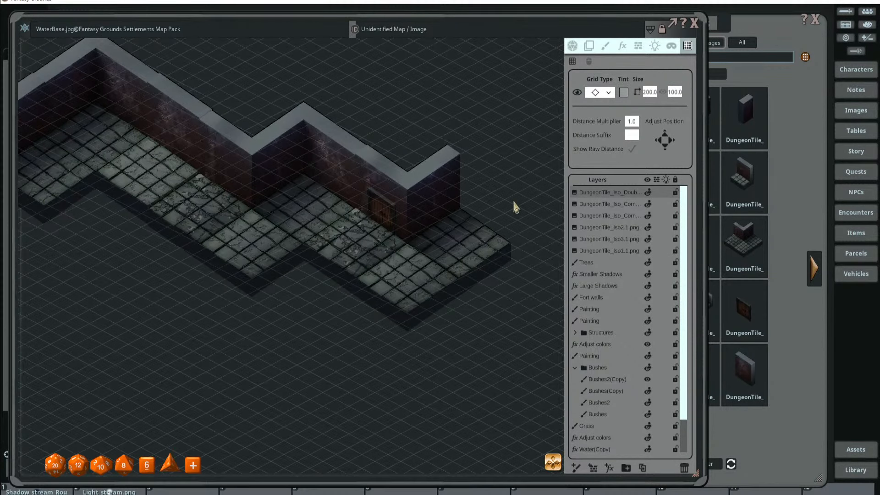
scroll(411, 306, "up", 2)
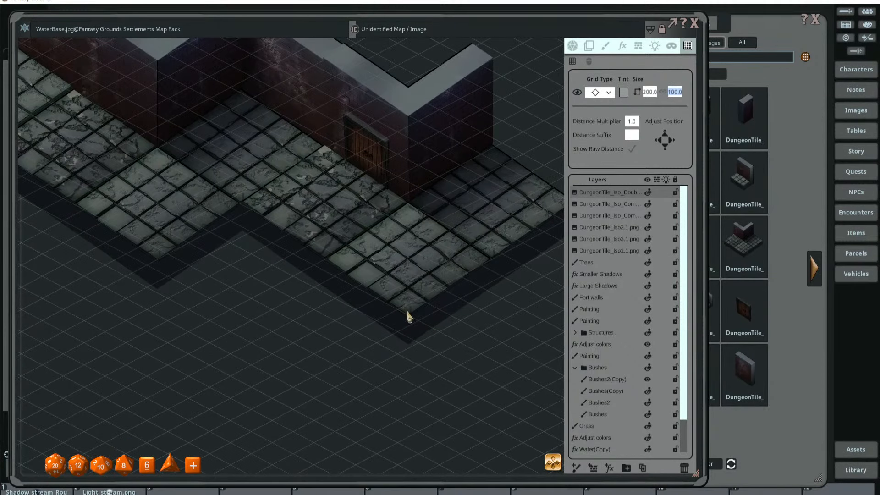
scroll(409, 316, "up", 2)
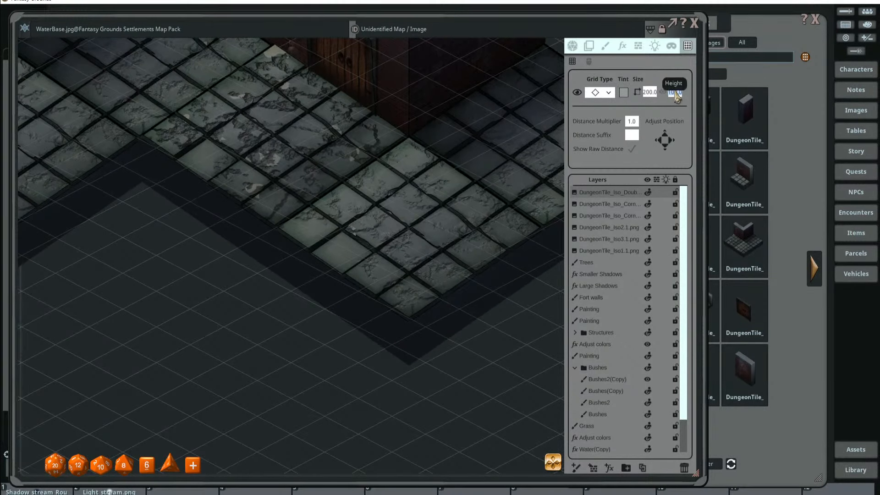
- Set the isometric grid's size to 200 wide by 150 high
left_click(647, 95)
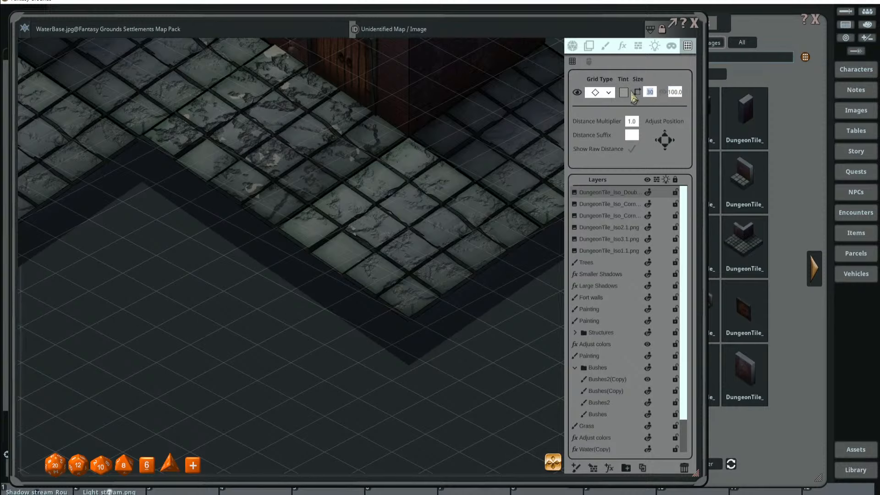
type("200")
key("Tab")
type("1")
key("Return")
scroll(480, 222, "down", 8)
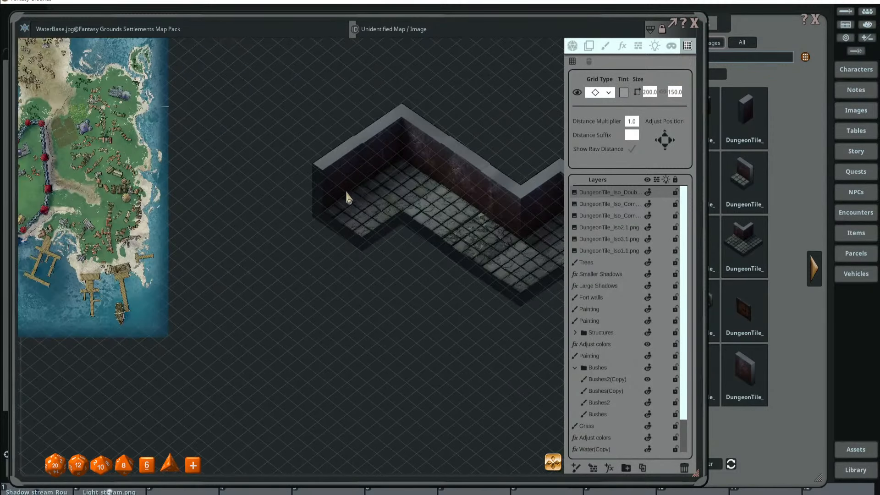
- Move the DungeonTile_Iso2.1.png wall tile away from the corner assembly to compare its floor stones with the isometric grid
left_click(589, 46)
left_click_drag(342, 213, 322, 202)
scroll(343, 238, "up", 3)
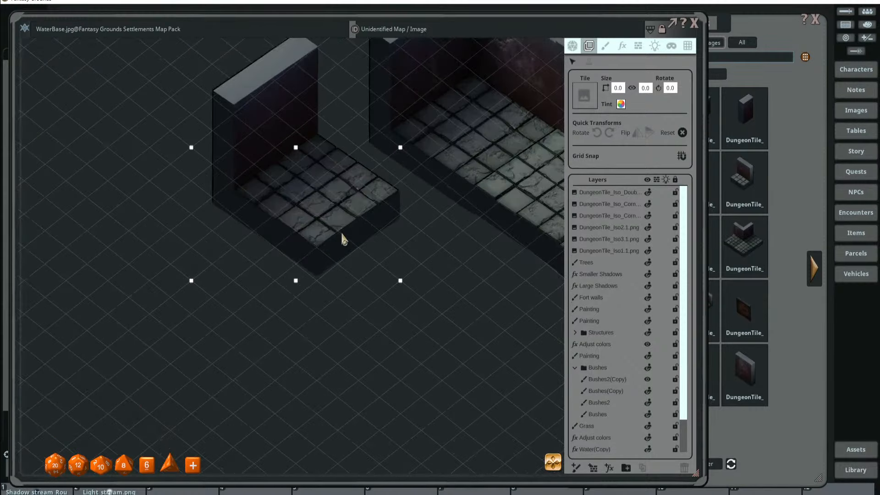
scroll(343, 238, "up", 2)
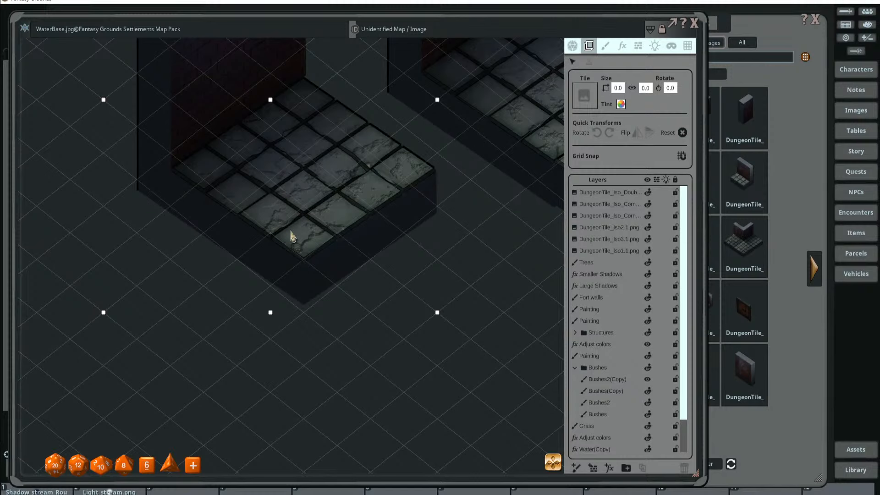
scroll(296, 224, "up", 3)
scroll(348, 211, "down", 2)
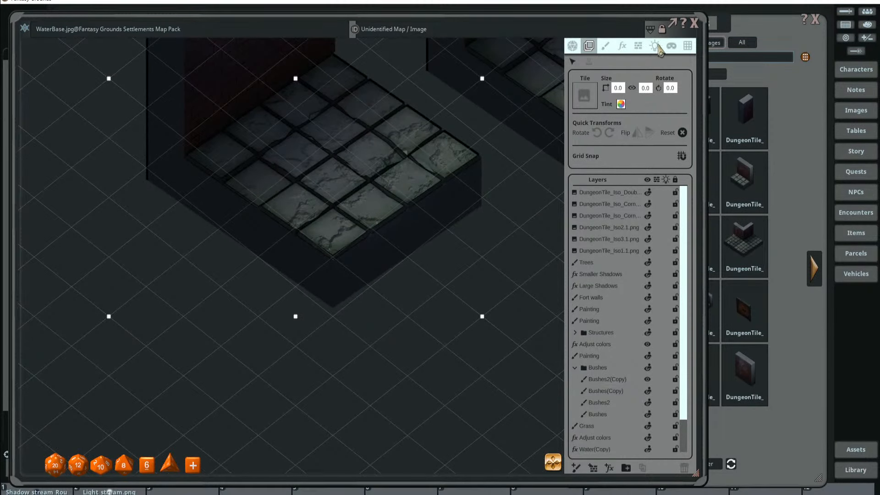
- Redraw the isometric grid cell over the Iso2.1 tile's front floor at about 181 by 155 and check the fit
left_click(687, 45)
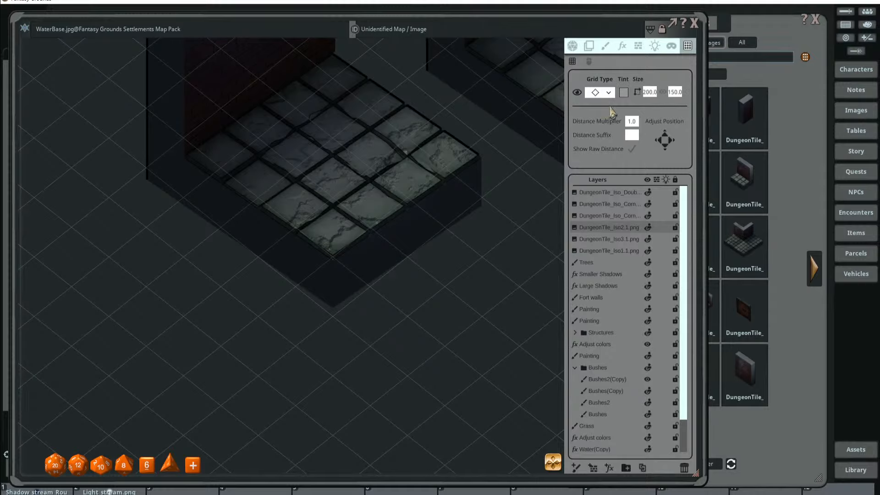
scroll(289, 298, "up", 3)
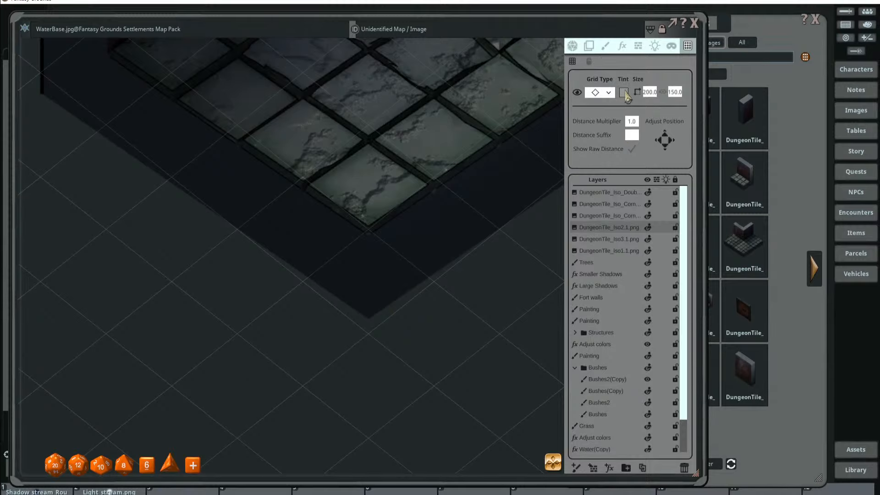
left_click(589, 61)
scroll(335, 167, "up", 2)
mouse_move(270, 187)
left_mouse_down()
mouse_move(354, 207)
mouse_move(406, 246)
mouse_move(409, 277)
mouse_move(385, 283)
mouse_move(462, 325)
mouse_move(515, 336)
mouse_move(444, 338)
mouse_move(422, 322)
mouse_move(443, 325)
mouse_move(445, 344)
left_mouse_up()
scroll(434, 277, "down", 2)
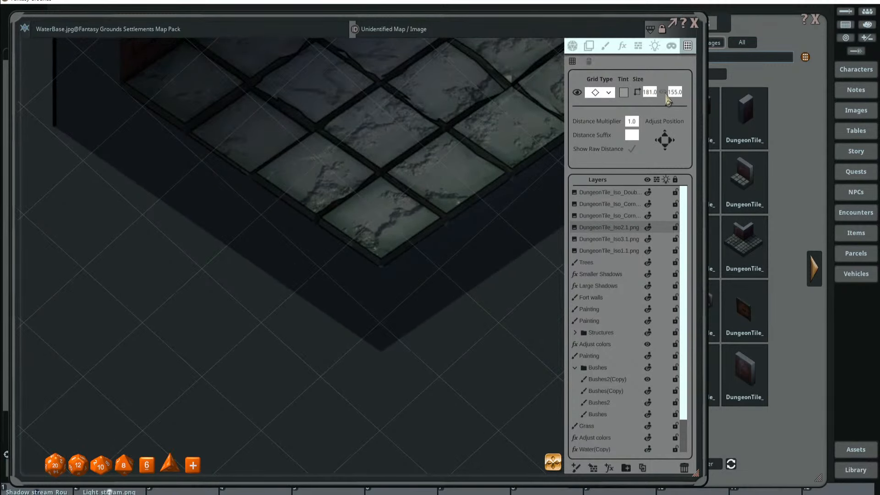
left_click(649, 92)
left_click(680, 92)
scroll(434, 210, "down", 2)
left_click(589, 45)
scroll(410, 165, "up", 2)
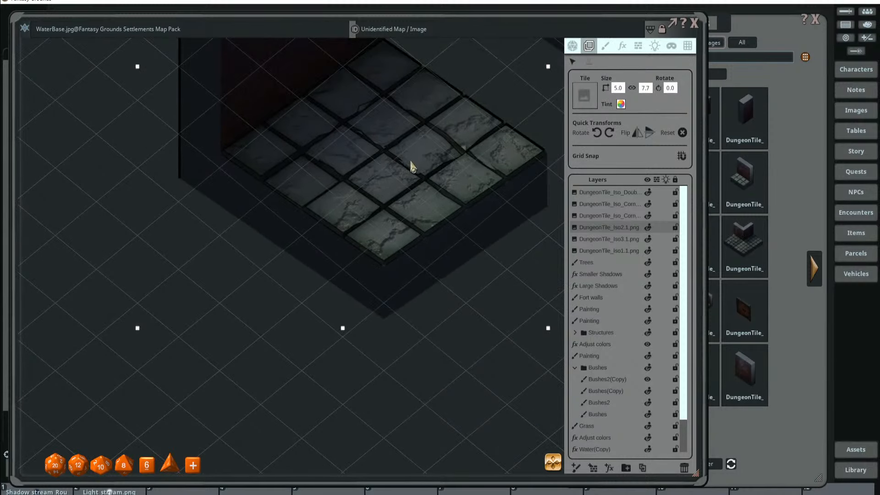
scroll(451, 220, "up", 3)
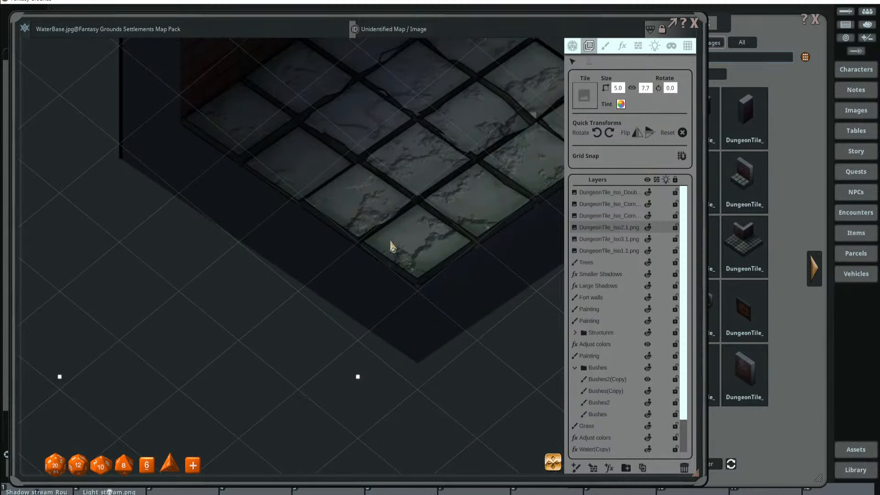
- Set the isometric grid's width to 180 and, following a trial of 150, its height to 120 to match the floor stones
left_click(687, 46)
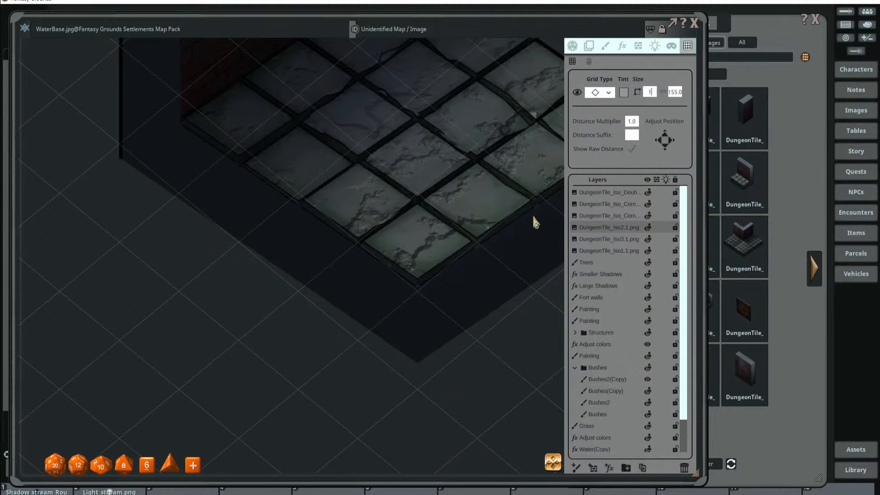
key("Return")
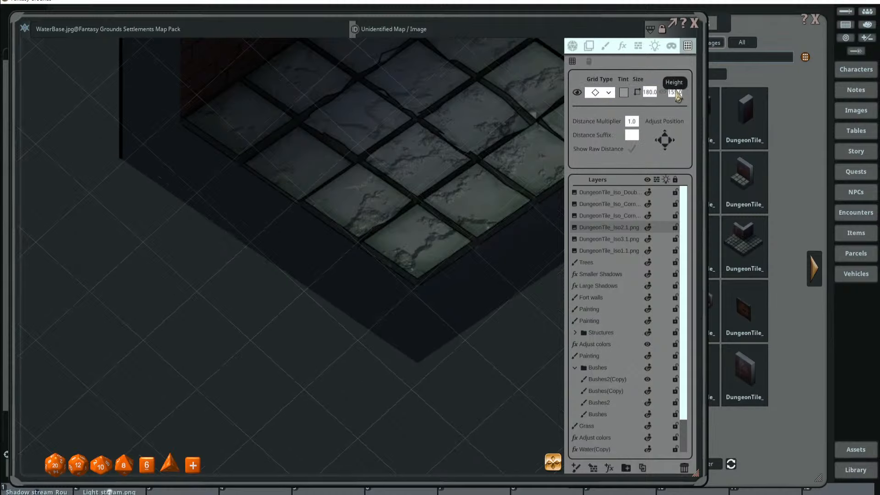
left_click(676, 92)
type("150")
key("Return")
scroll(465, 190, "down", 2)
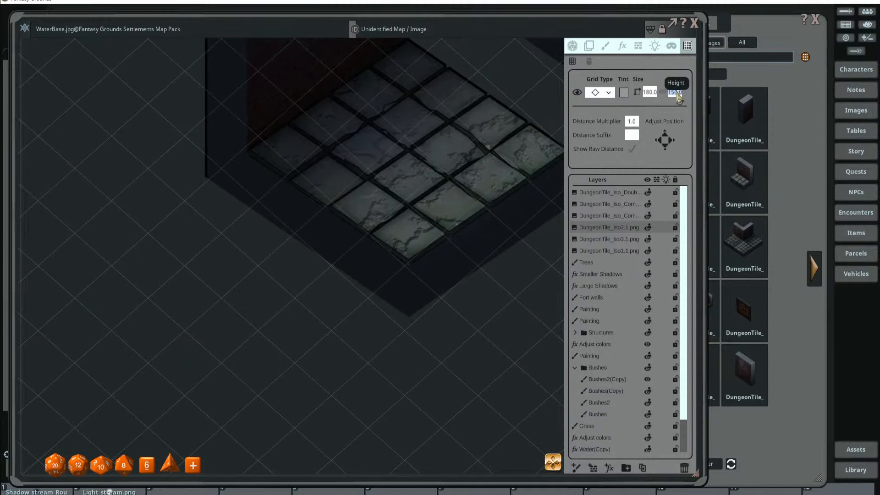
scroll(437, 224, "up", 1)
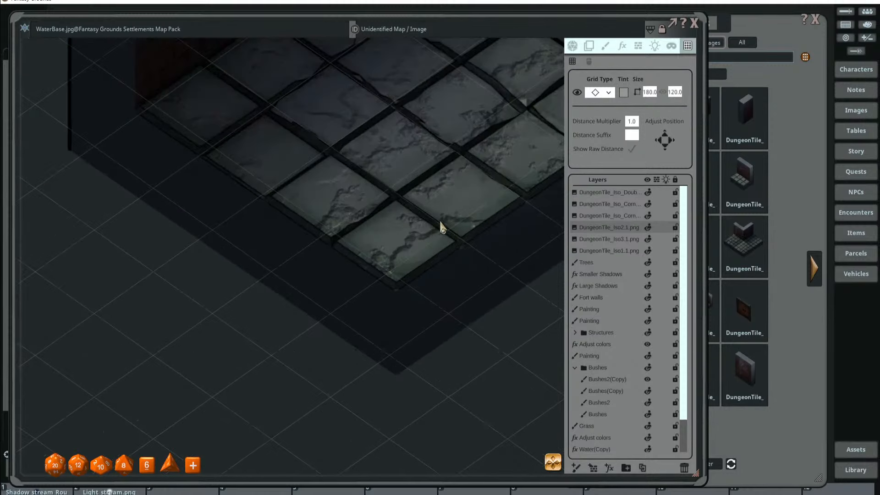
scroll(460, 223, "up", 1)
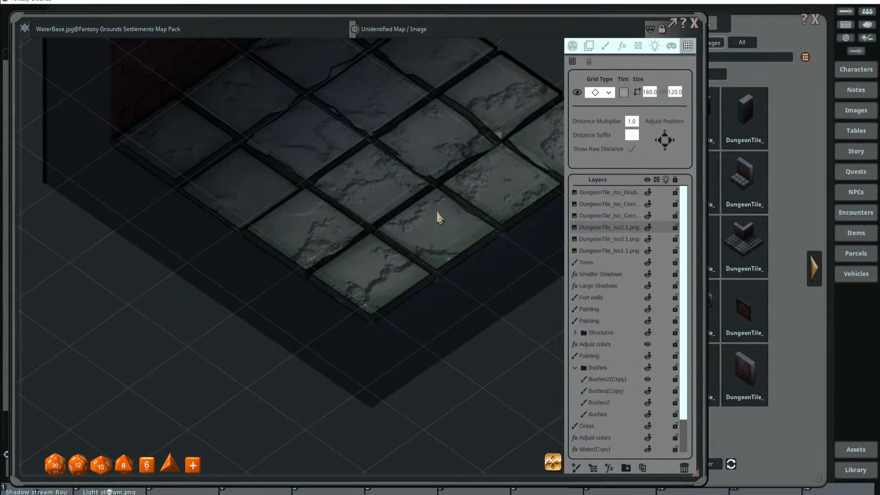
scroll(472, 167, "down", 3)
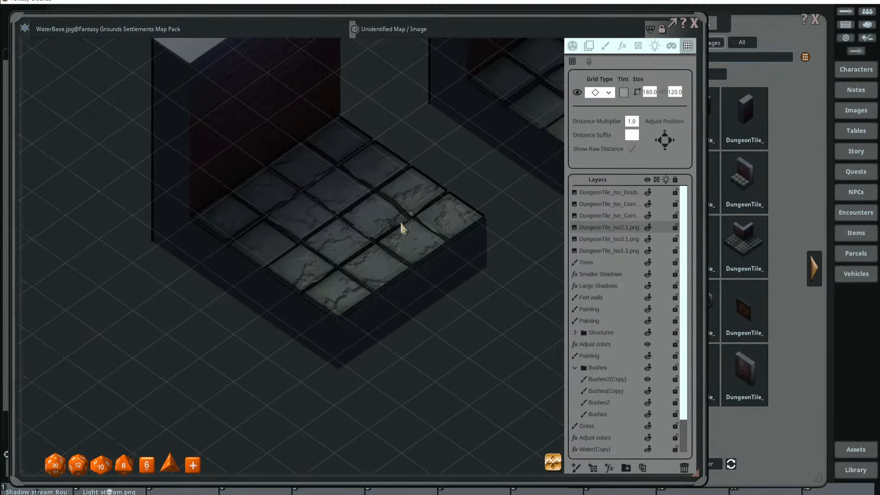
- Reposition the Iso2.1 wall tile on the resized grid and move the Iso1.1 corner tile against its end
left_click(588, 46)
left_click_drag(397, 188, 379, 196)
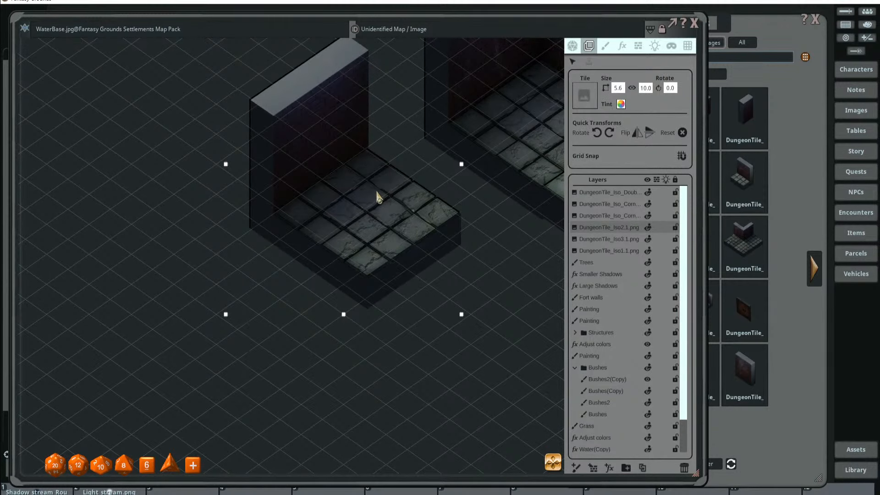
scroll(370, 193, "down", 4)
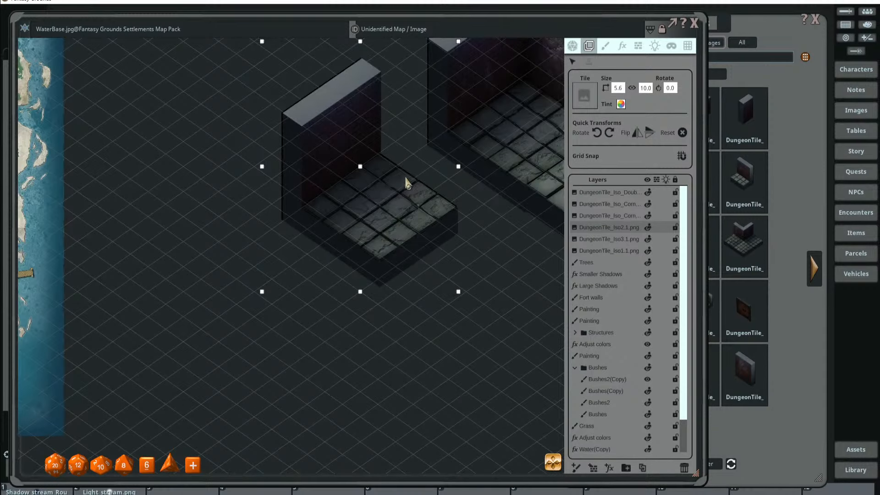
left_click_drag(456, 159, 420, 158)
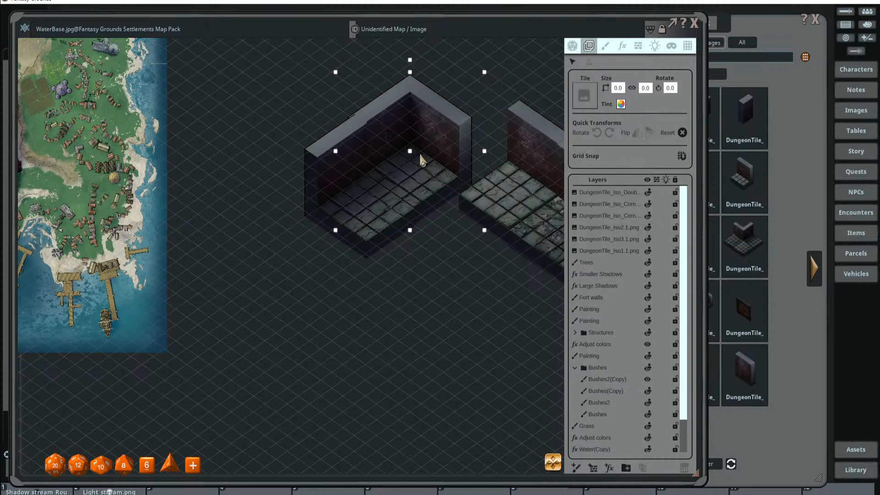
scroll(369, 174, "up", 2)
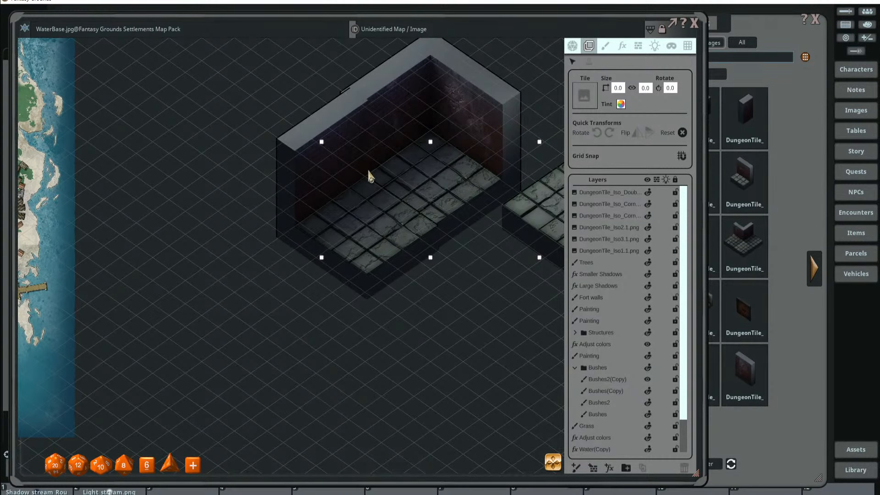
scroll(370, 175, "down", 3)
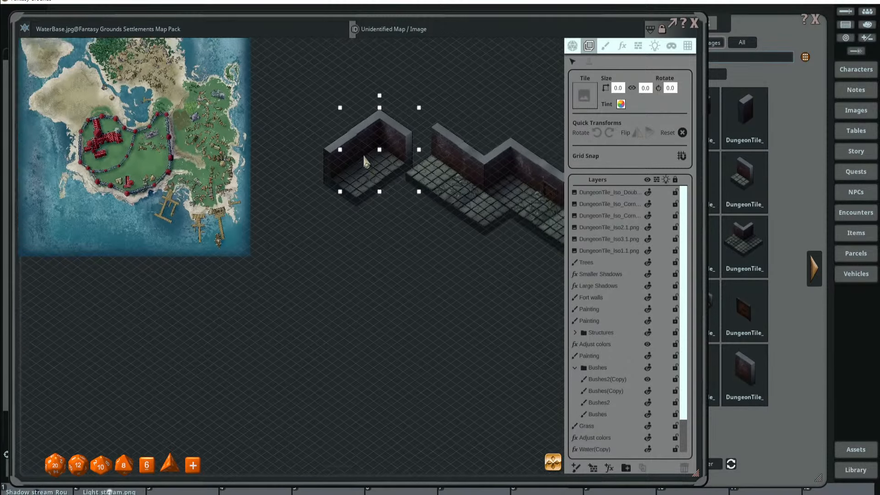
- Add another DungeonTile_Iso1.1.png corner tile from the image assets beside the door end of the wall assembly
scroll(410, 184, "up", 2)
scroll(389, 205, "down", 2)
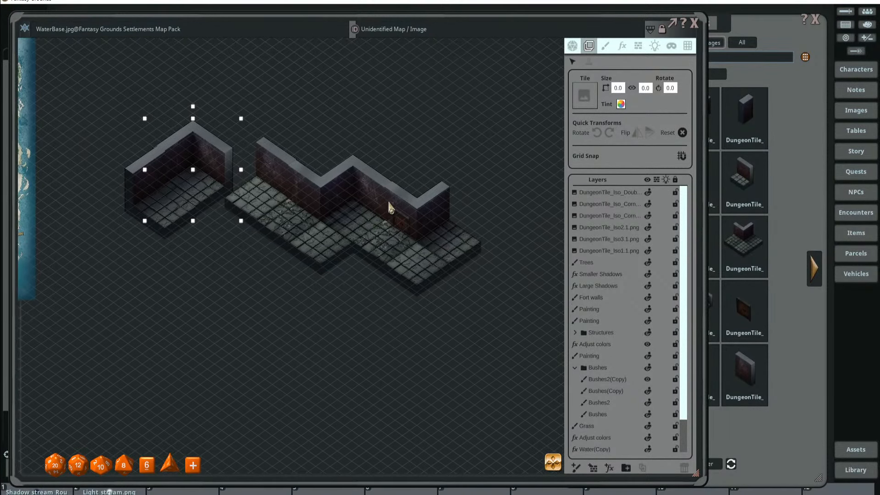
scroll(448, 232, "up", 4)
scroll(475, 245, "down", 1)
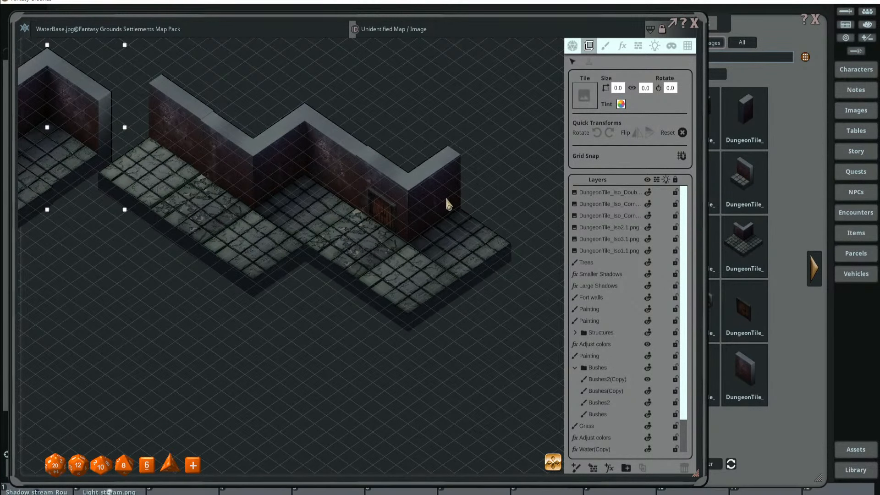
mouse_move(448, 205)
left_mouse_down()
mouse_move(458, 198)
mouse_move(440, 196)
left_mouse_up()
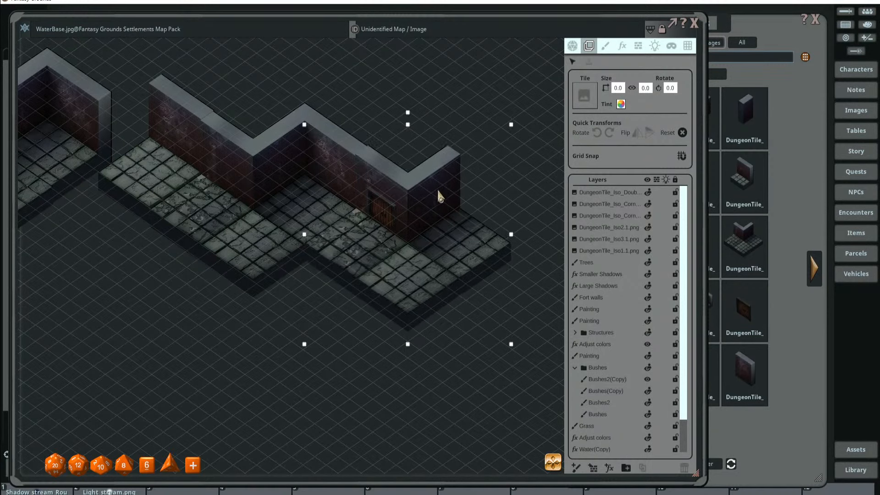
left_click(733, 46)
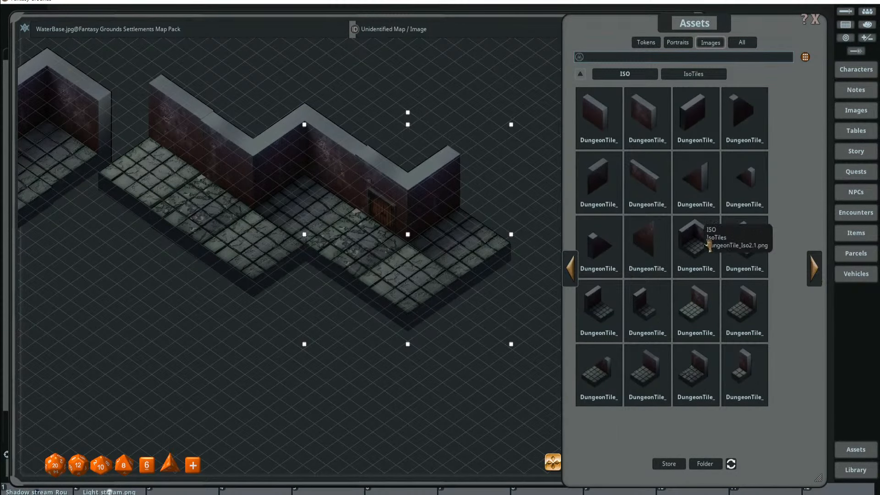
left_click_drag(689, 238, 542, 261)
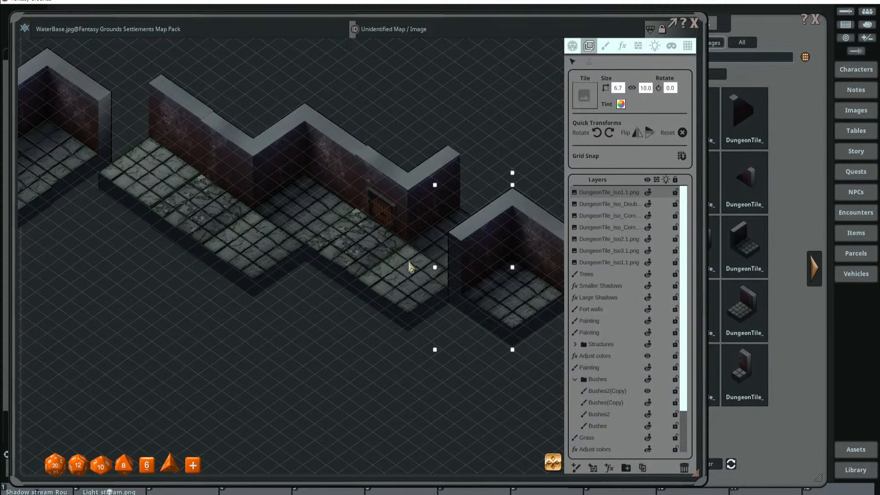
- Delete all the isometric dungeon tile layers above the Trees layer
scroll(512, 270, "down", 2)
scroll(454, 243, "down", 2)
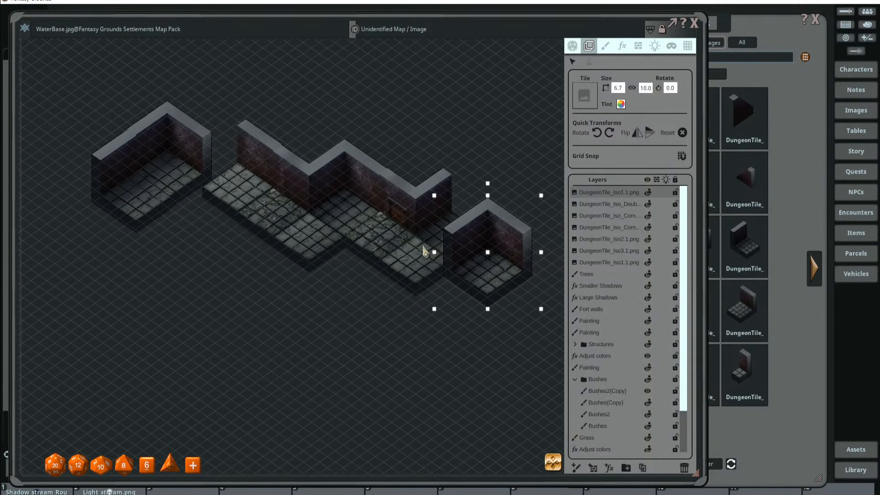
left_click(611, 264, "shift")
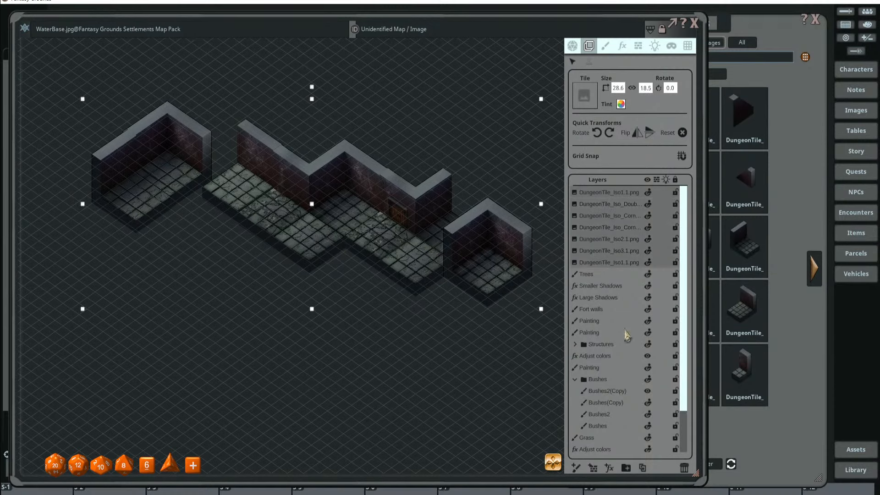
left_click(685, 470)
- Switch the map's grid type from isometric to square and accept the current grid color
scroll(408, 154, "down", 4)
left_click_drag(381, 184, 437, 201)
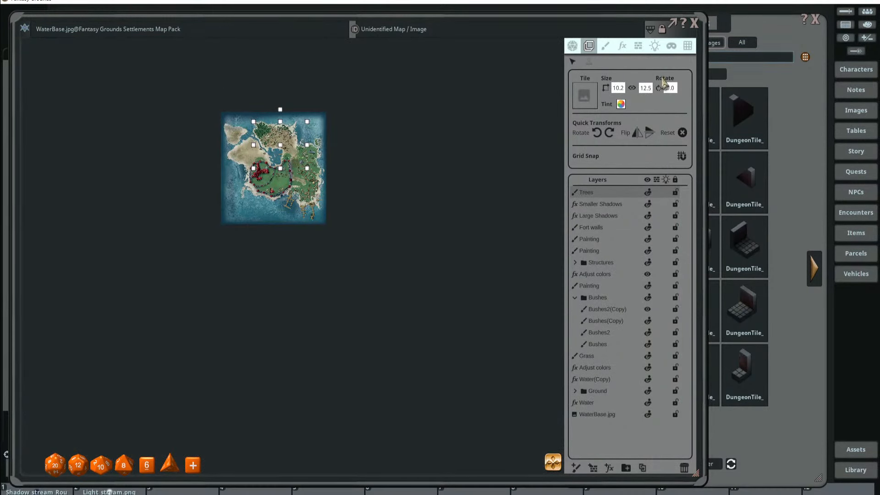
left_click(687, 46)
left_click(624, 92)
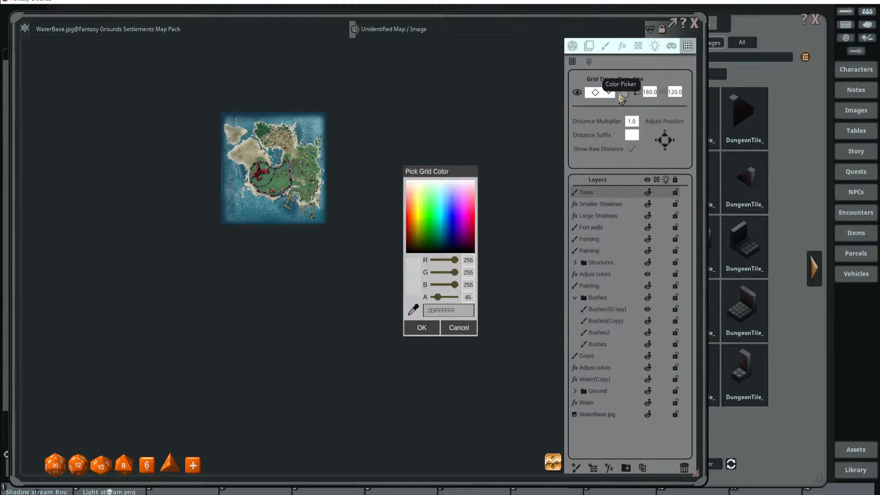
left_click(602, 93)
left_click(604, 105)
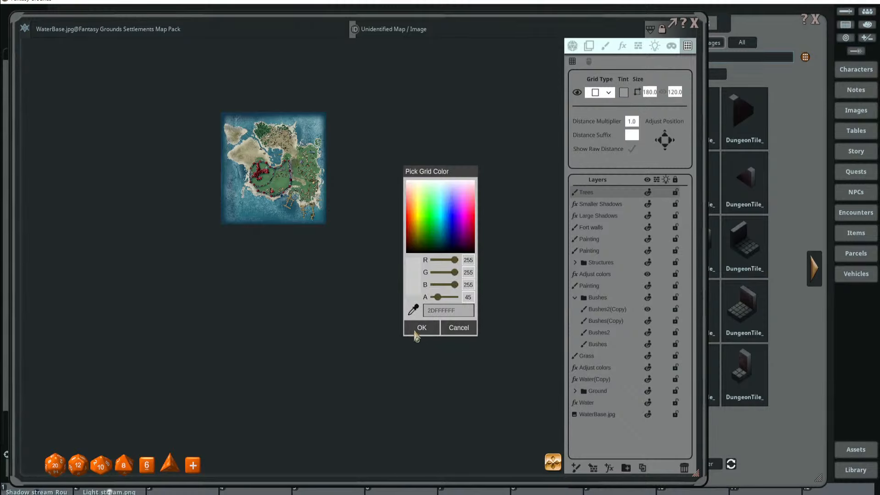
left_click(418, 328)
- Set the square grid's size to 100 by 100 and check it around the island map
left_click(648, 91)
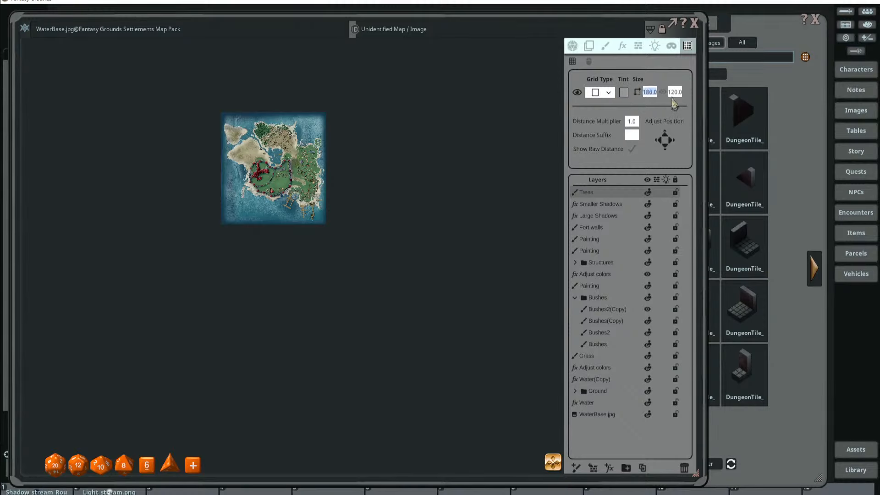
type("100")
key("Tab")
type("1")
key("Return")
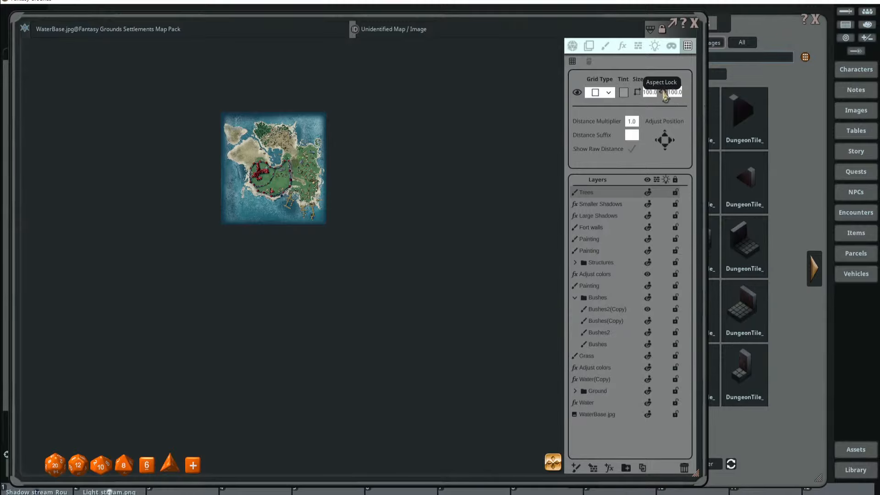
scroll(288, 172, "up", 3)
scroll(372, 170, "up", 5)
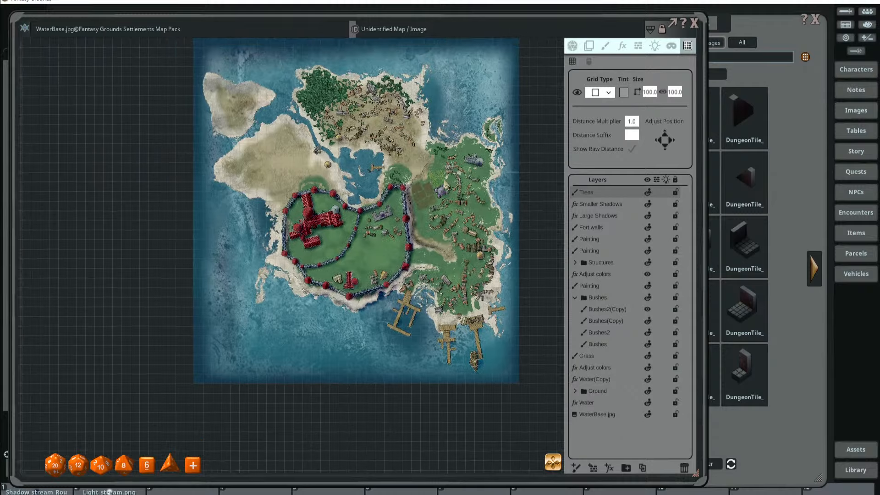